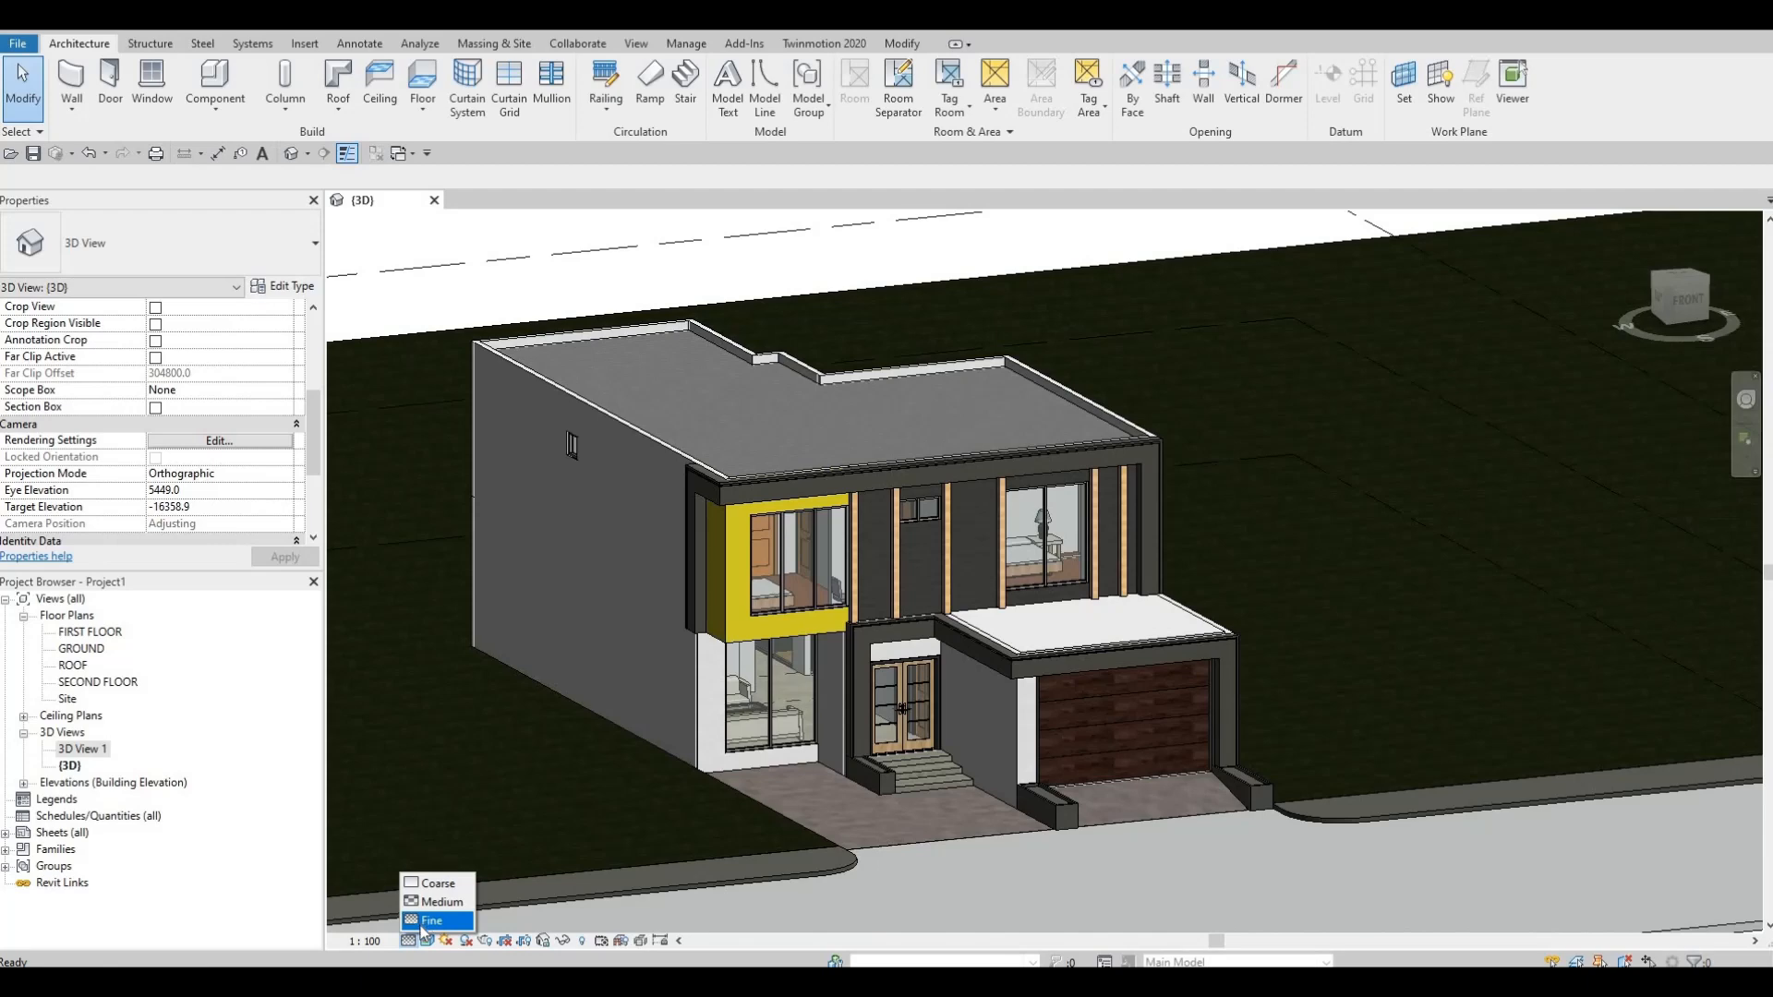
# - Set the 3D view's detail level to Fine and its visual style to Hidden Line
pyautogui.click(405, 938)
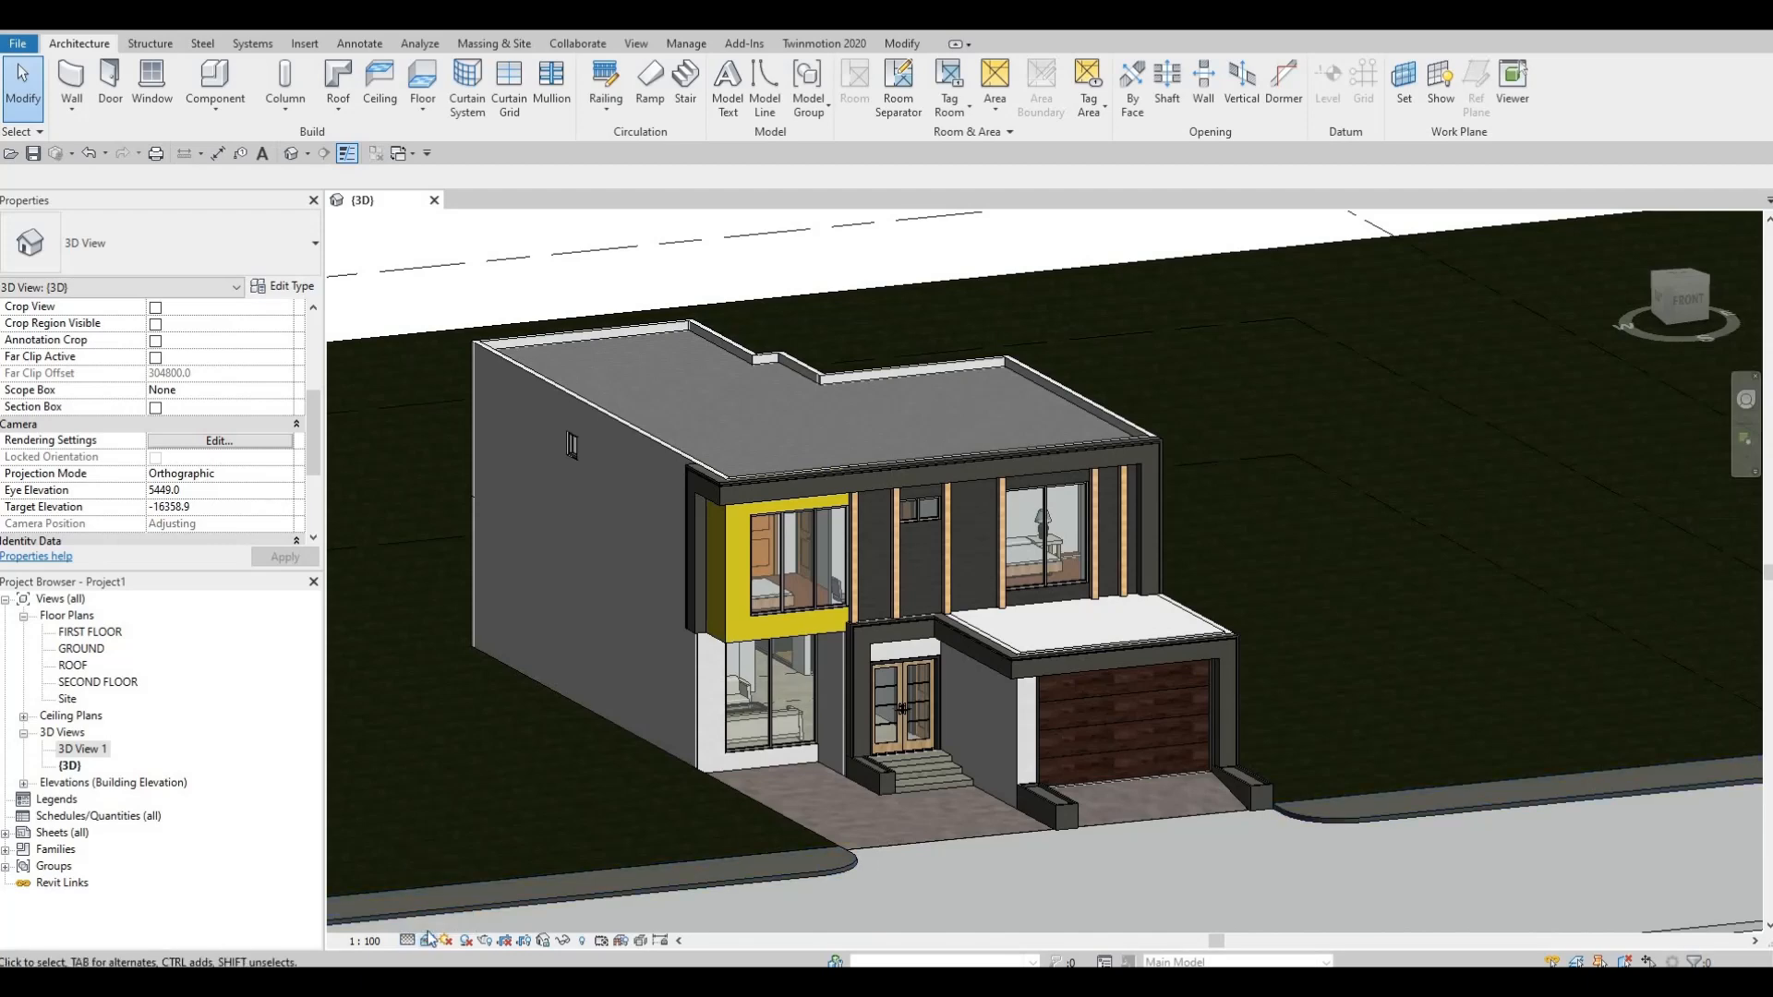
pyautogui.click(427, 939)
pyautogui.click(554, 846)
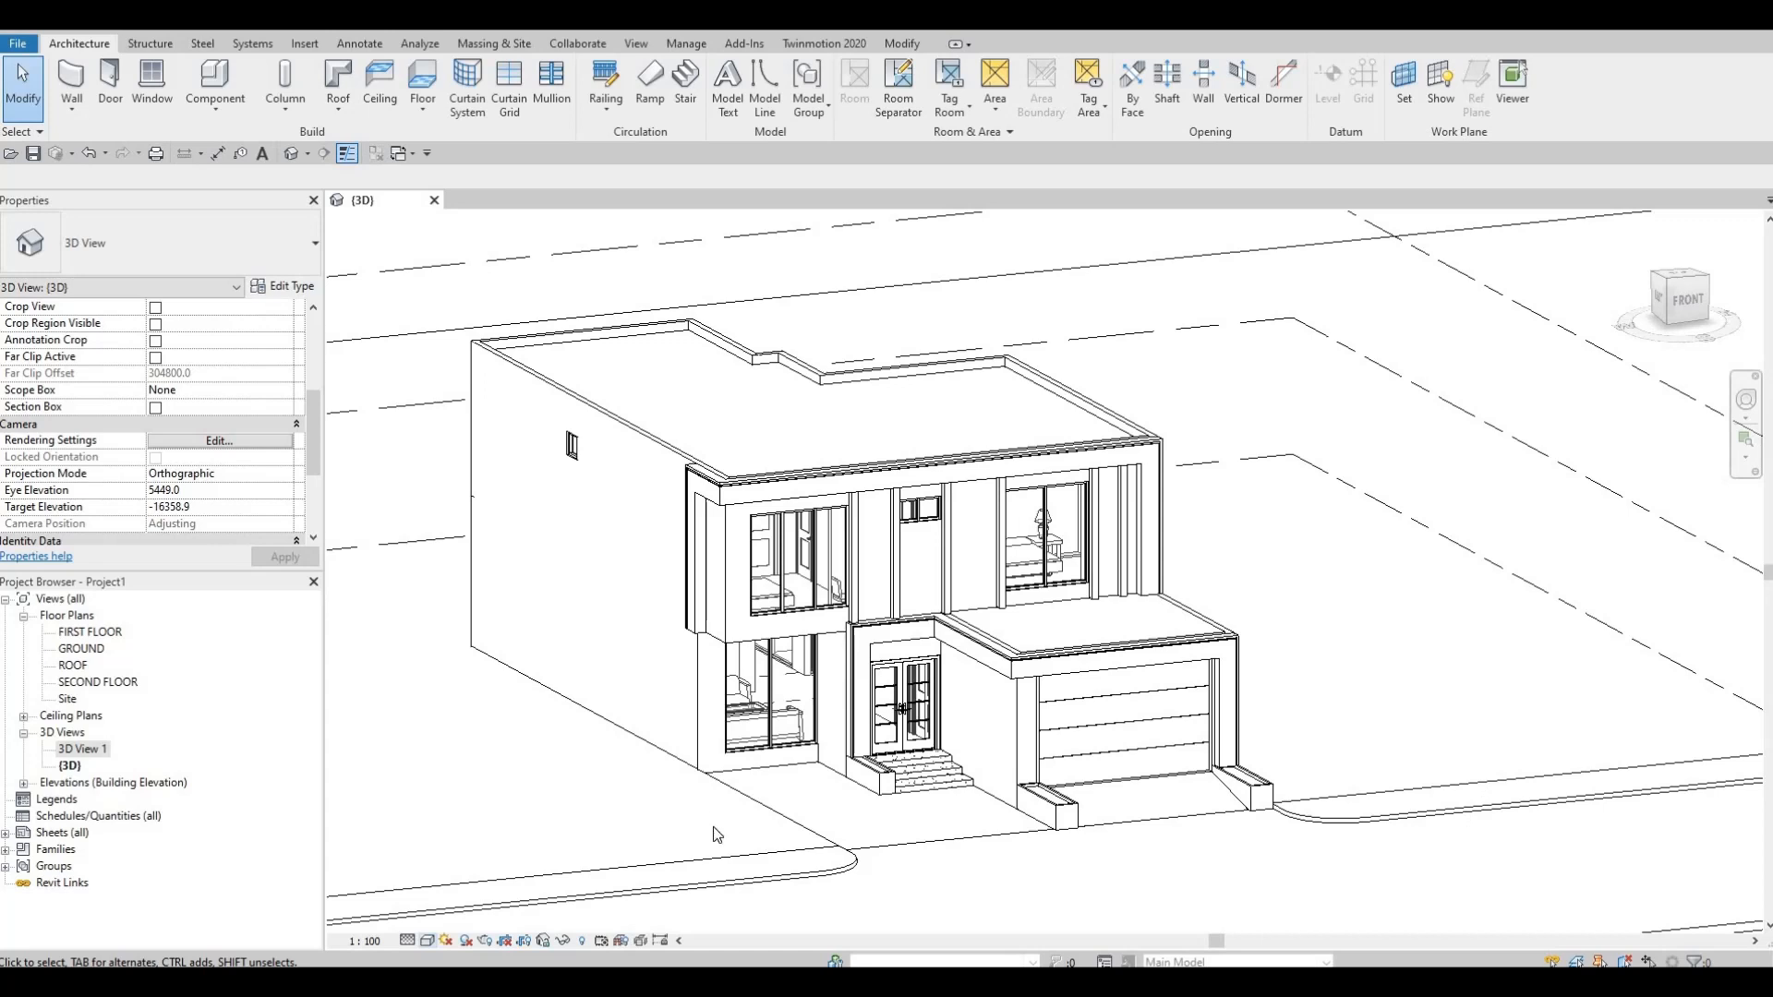
pyautogui.moveTo(600, 619); pyautogui.dragTo(663, 633, button='middle')
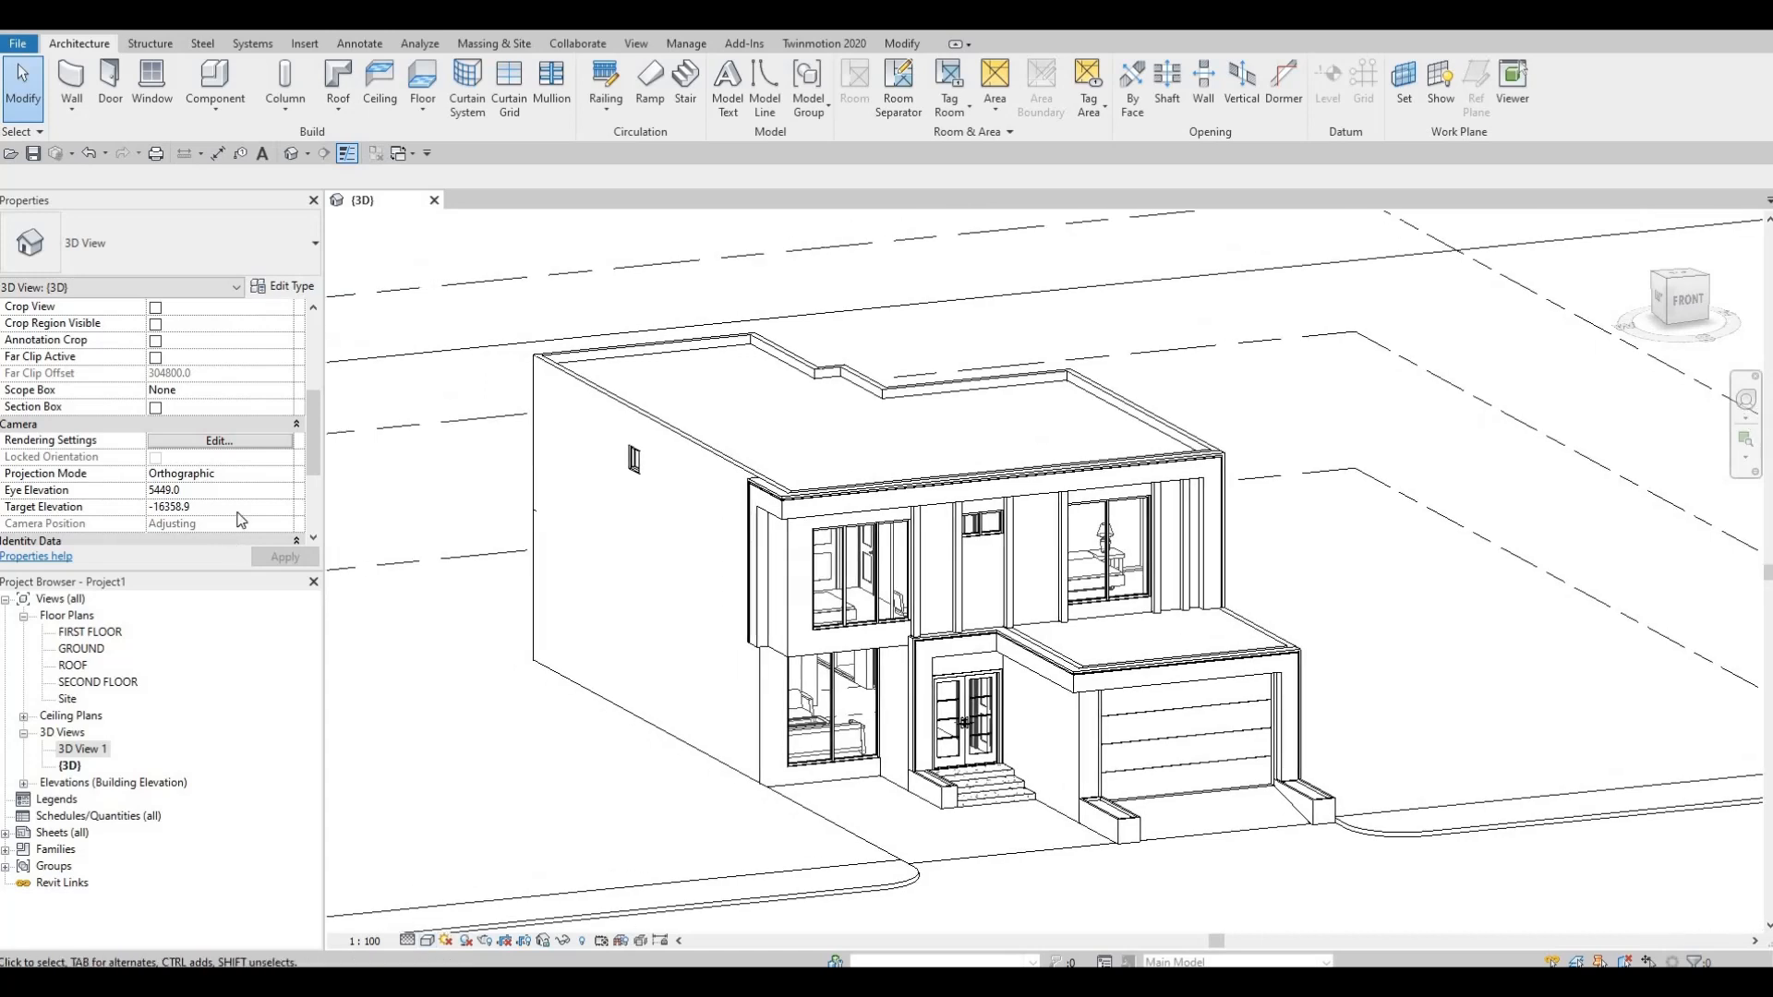
# - Save the Revit project and synchronize the house model to Twinmotion through Direct Link
pyautogui.click(34, 154)
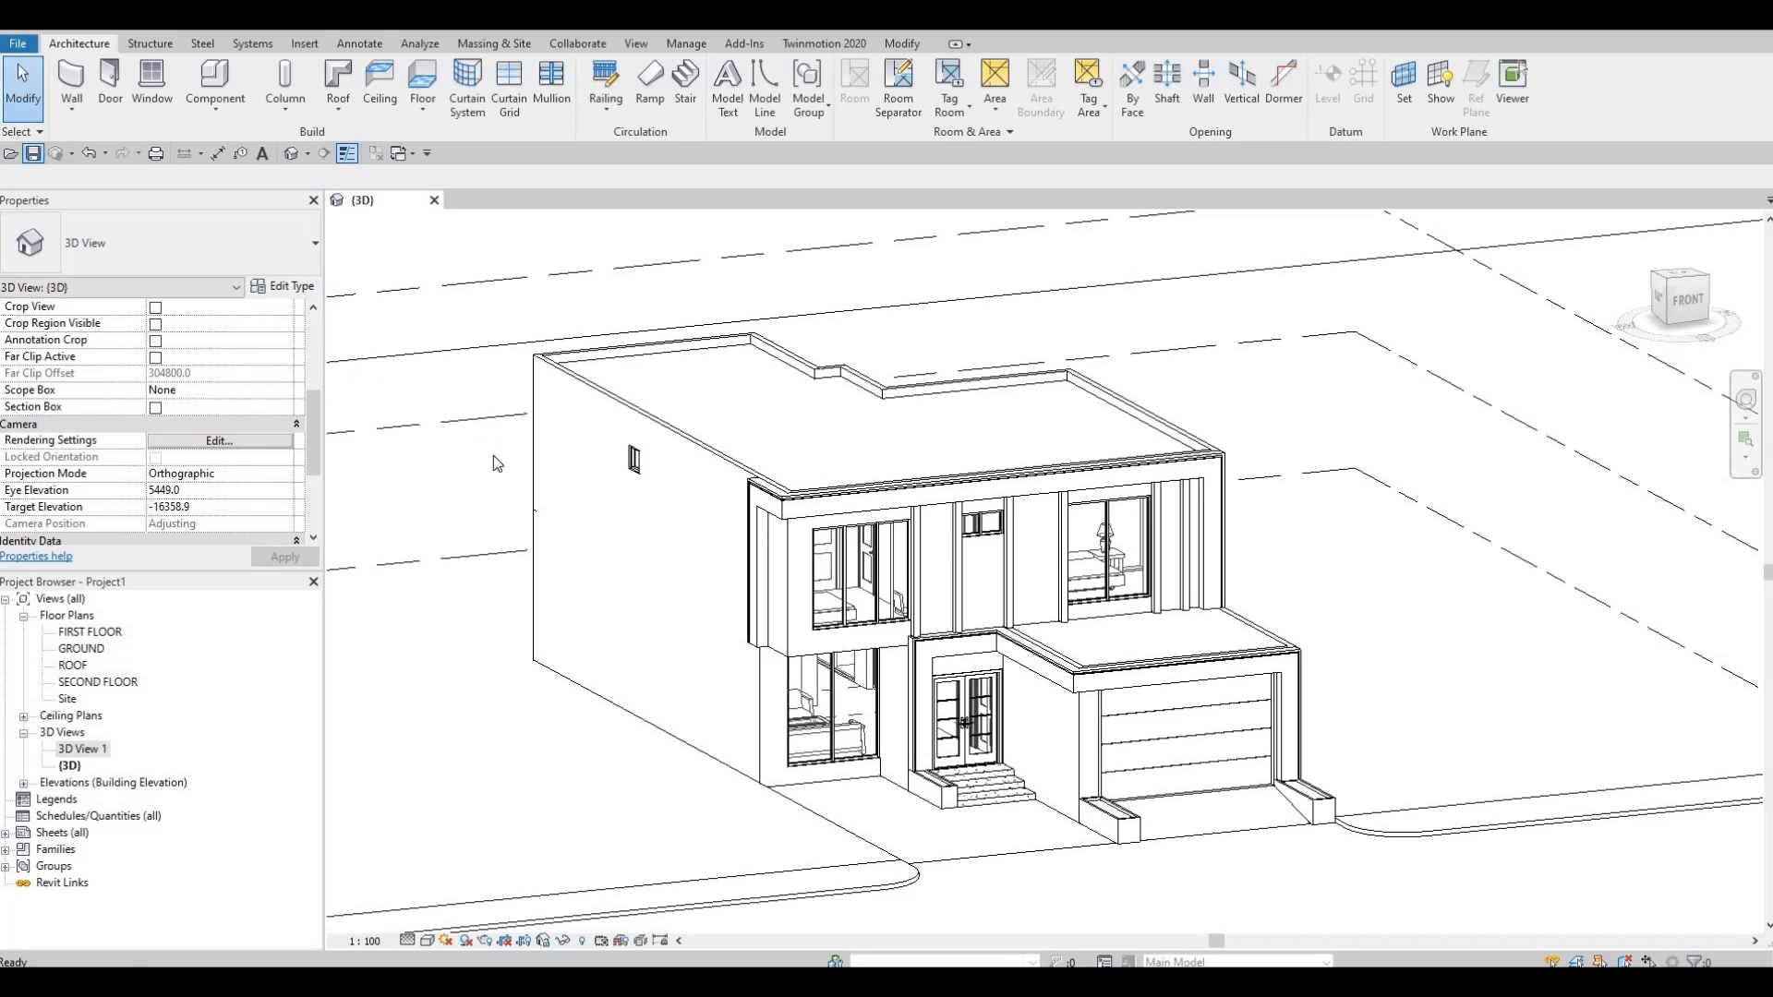
pyautogui.click(839, 44)
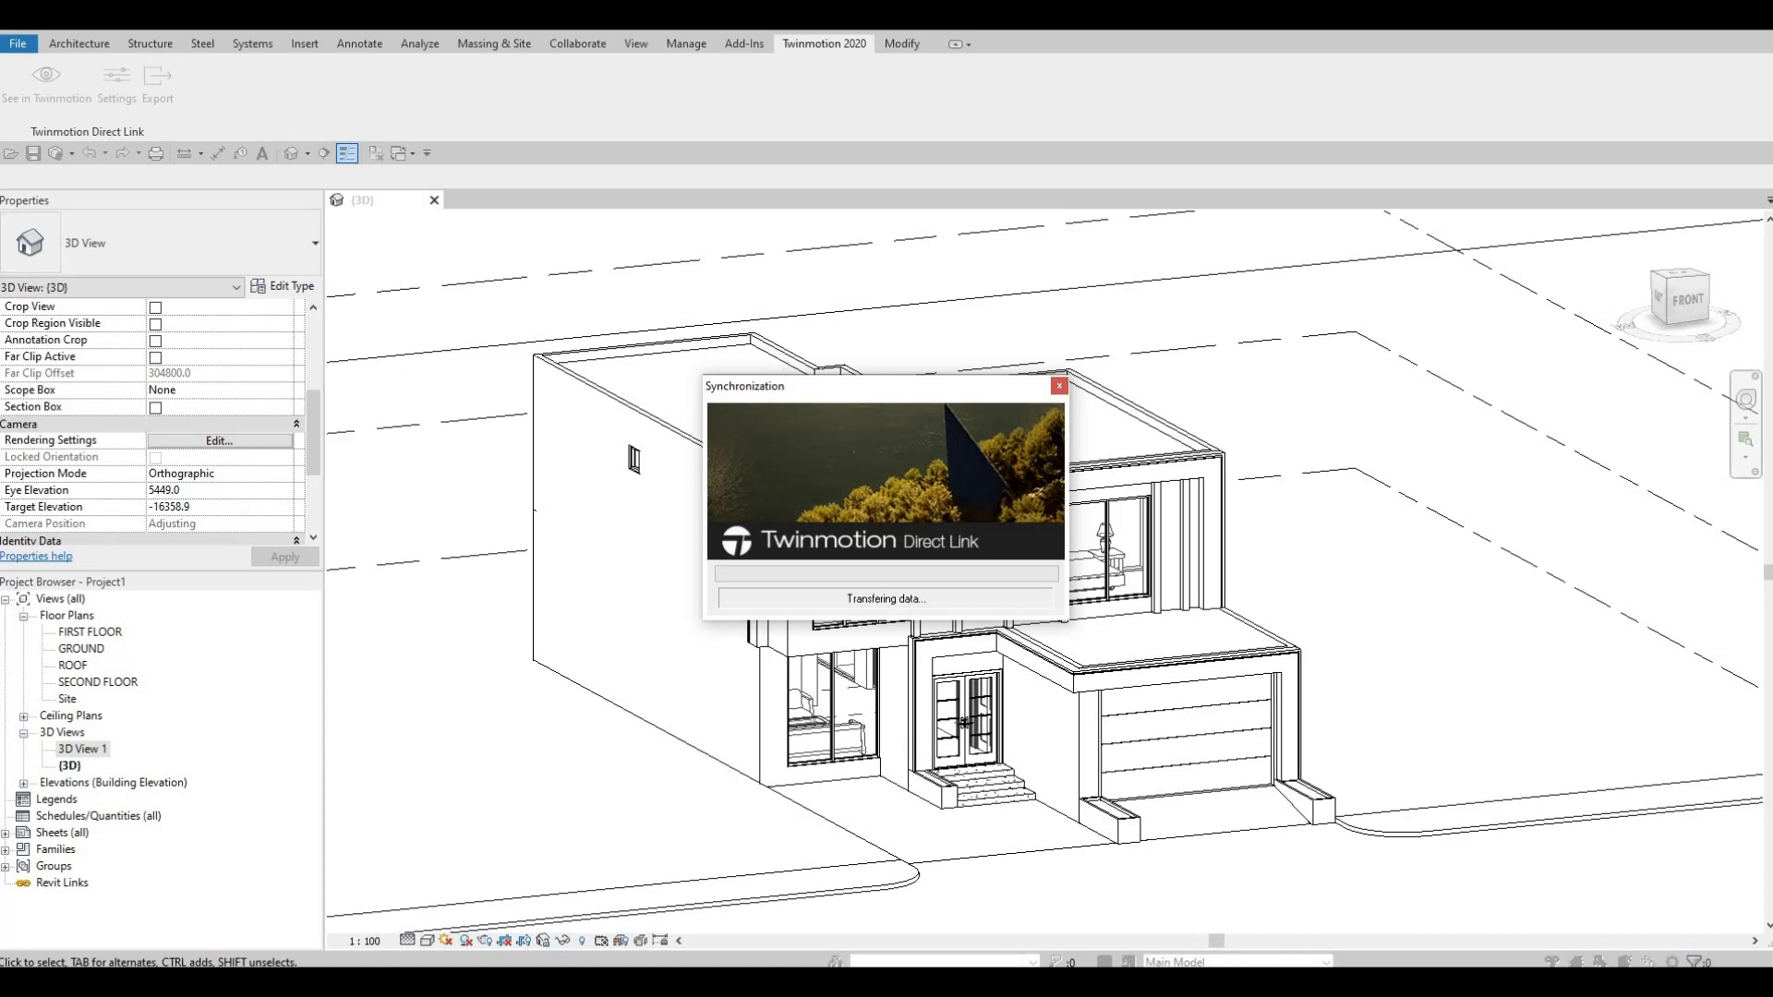
pyautogui.press('F1')
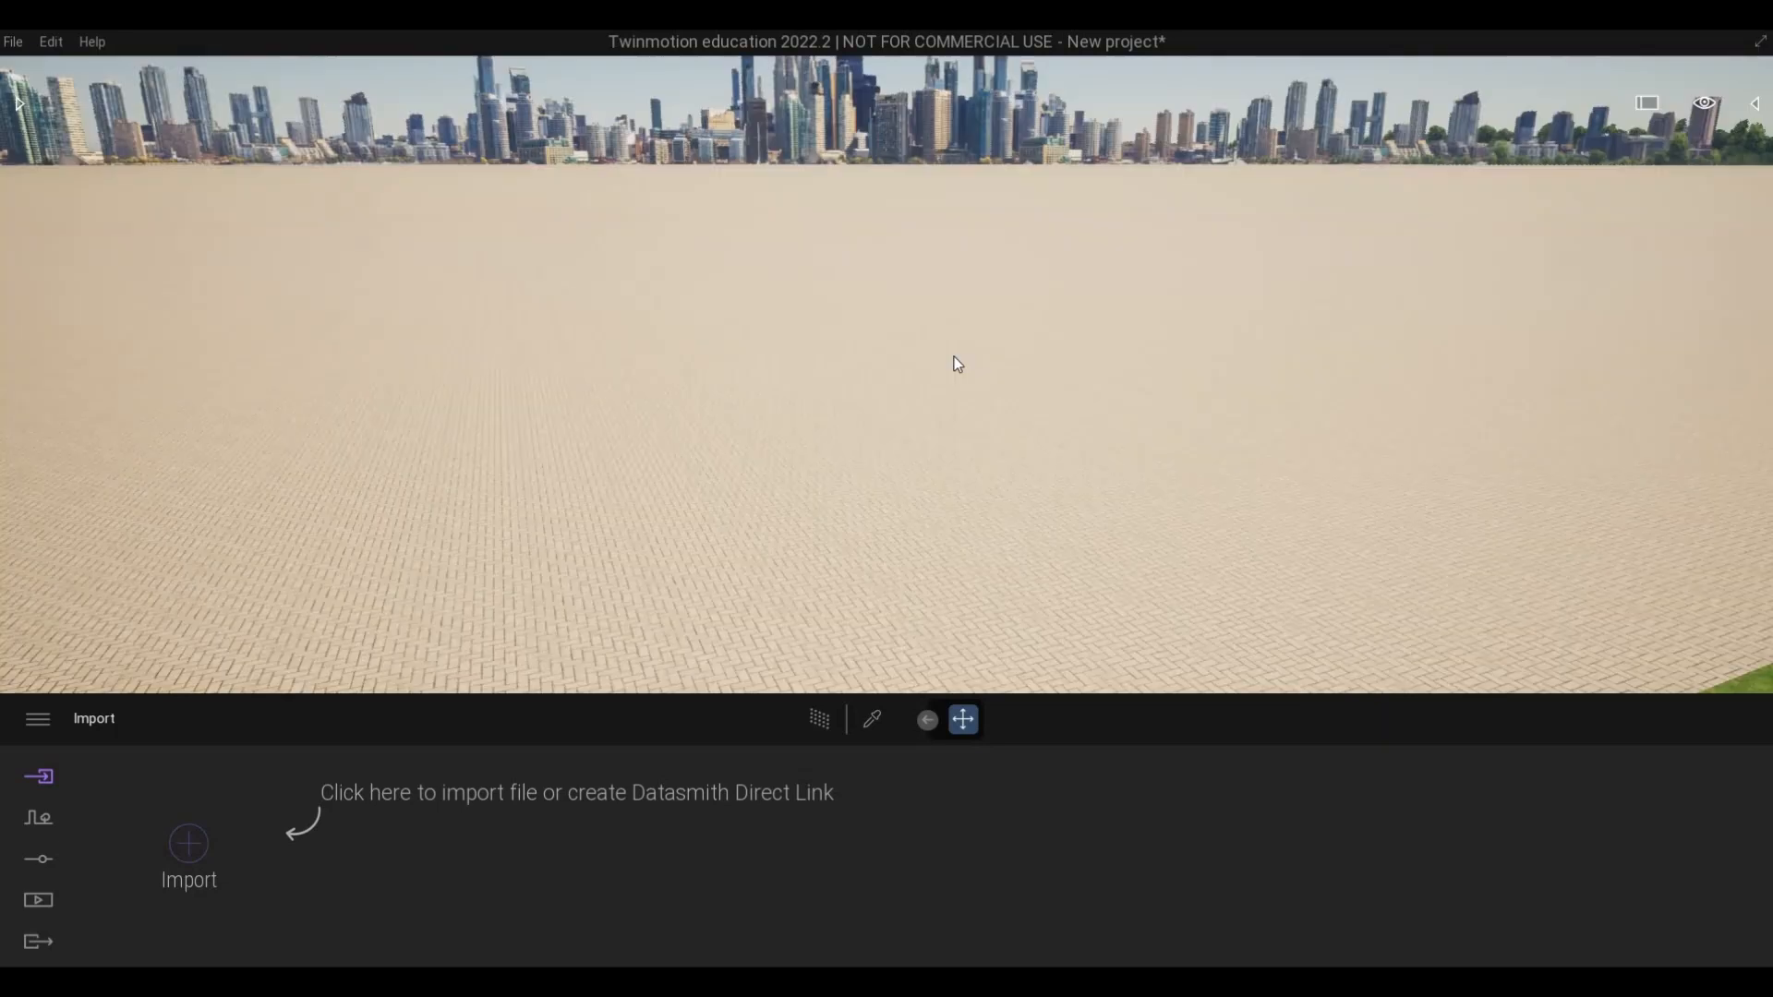
# - Fly around the transferred house in Twinmotion to examine its side wall and front facade from the street
pyautogui.press('a')
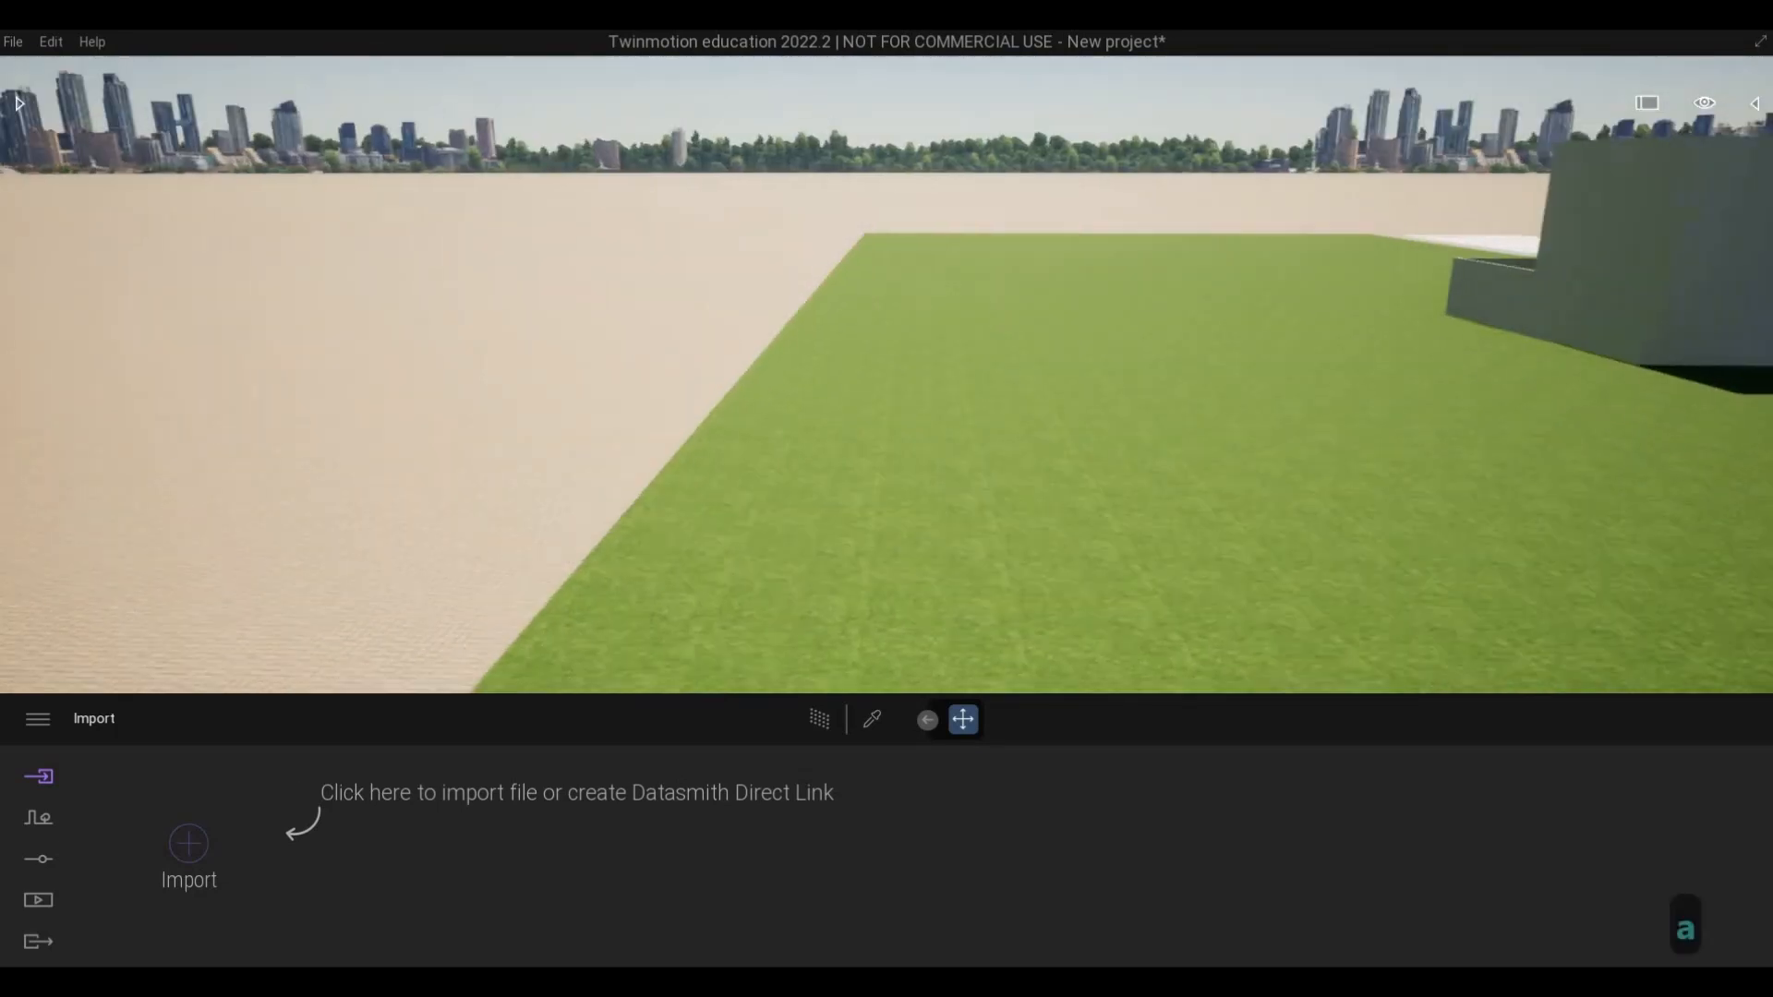
pyautogui.press('w')
pyautogui.press('d')
pyautogui.press('w')
pyautogui.press('w')
pyautogui.press('w')
pyautogui.press('w')
pyautogui.press('w')
pyautogui.press('w')
pyautogui.press('w')
pyautogui.press('w')
pyautogui.press('w')
pyautogui.press('w')
pyautogui.press('w')
pyautogui.press('w')
pyautogui.press('w')
pyautogui.press('w')
pyautogui.press('w')
pyautogui.press('q')
pyautogui.press('d')
pyautogui.press('d')
pyautogui.press('d')
pyautogui.press('d')
pyautogui.press('d')
pyautogui.press('d')
pyautogui.press('d')
pyautogui.press('d')
pyautogui.press('d')
pyautogui.press('d')
pyautogui.press('d')
pyautogui.press('d')
pyautogui.press('d')
pyautogui.press('d')
pyautogui.press('d')
pyautogui.press('d')
pyautogui.press('d')
pyautogui.press('d')
pyautogui.press('d')
pyautogui.press('d')
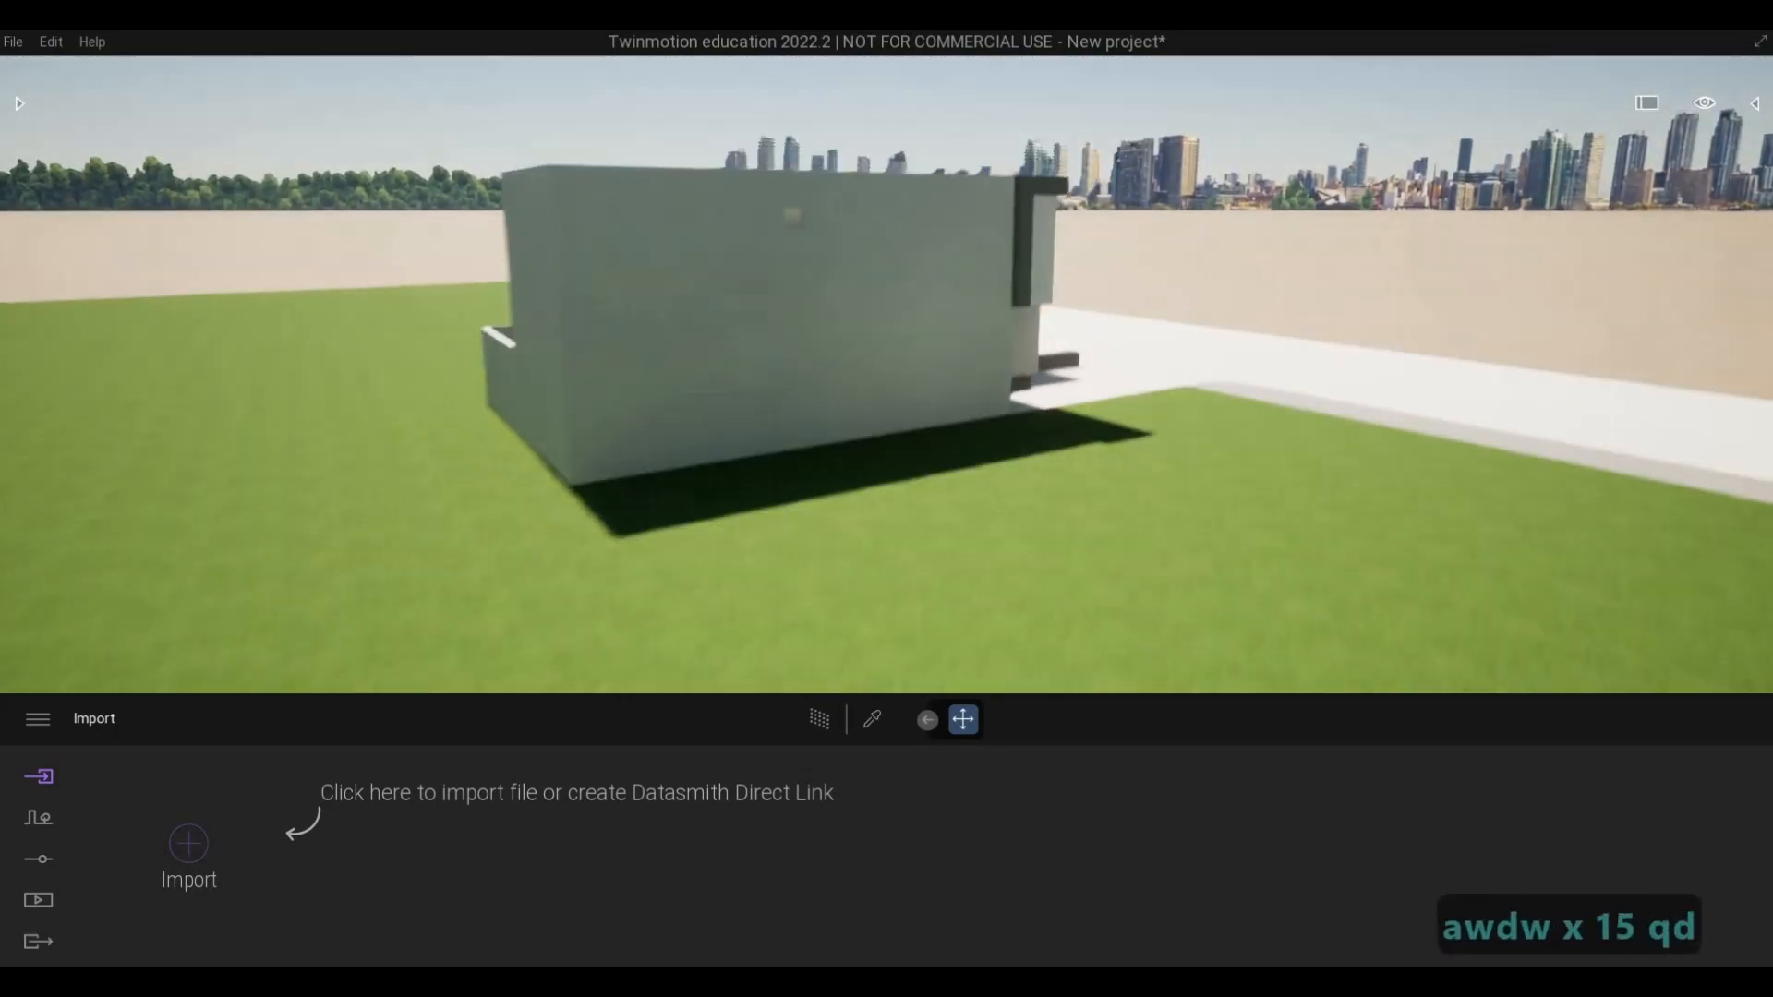
pyautogui.press('d')
pyautogui.press('d')
pyautogui.press('d')
pyautogui.press('d')
pyautogui.press('d')
pyautogui.press('d')
pyautogui.press('d')
pyautogui.press('d')
pyautogui.press('d')
pyautogui.press('d')
pyautogui.press('d')
pyautogui.press('d')
pyautogui.press('d')
pyautogui.press('s')
pyautogui.press('s')
pyautogui.press('s')
pyautogui.press('s')
pyautogui.press('s')
pyautogui.press('s')
pyautogui.press('s')
pyautogui.press('s')
pyautogui.press('s')
pyautogui.press('s')
pyautogui.press('s')
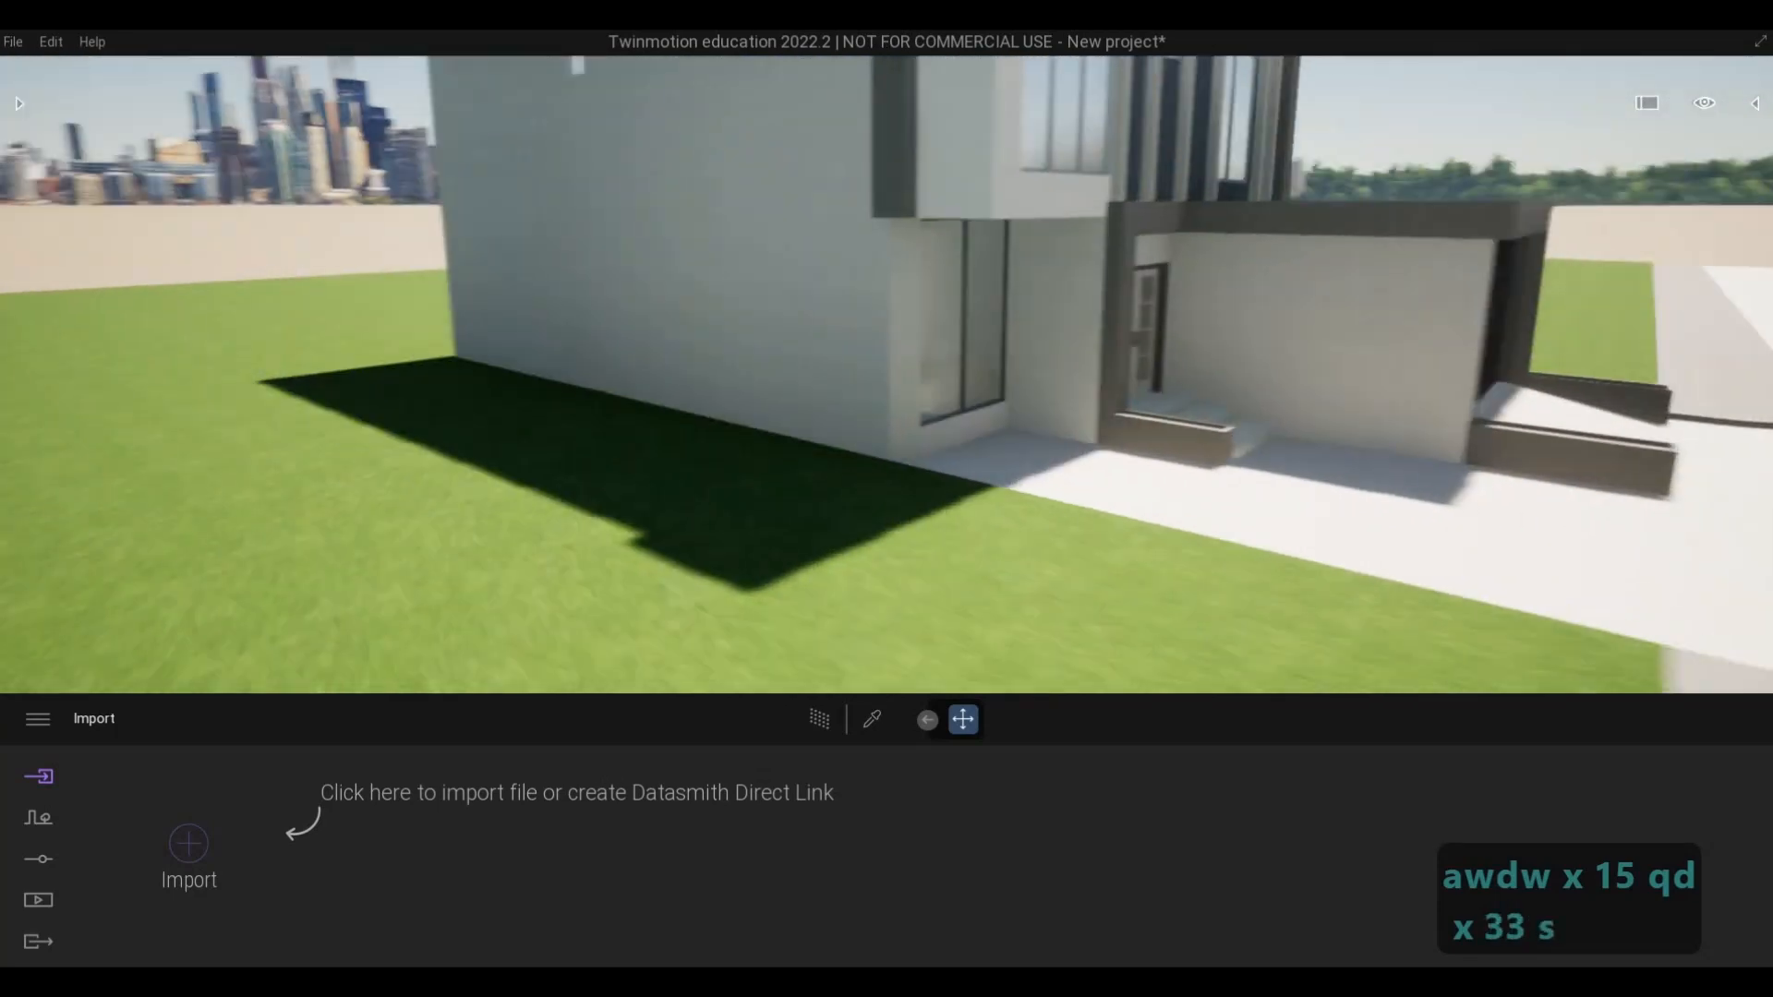
pyautogui.press('e')
pyautogui.press('s')
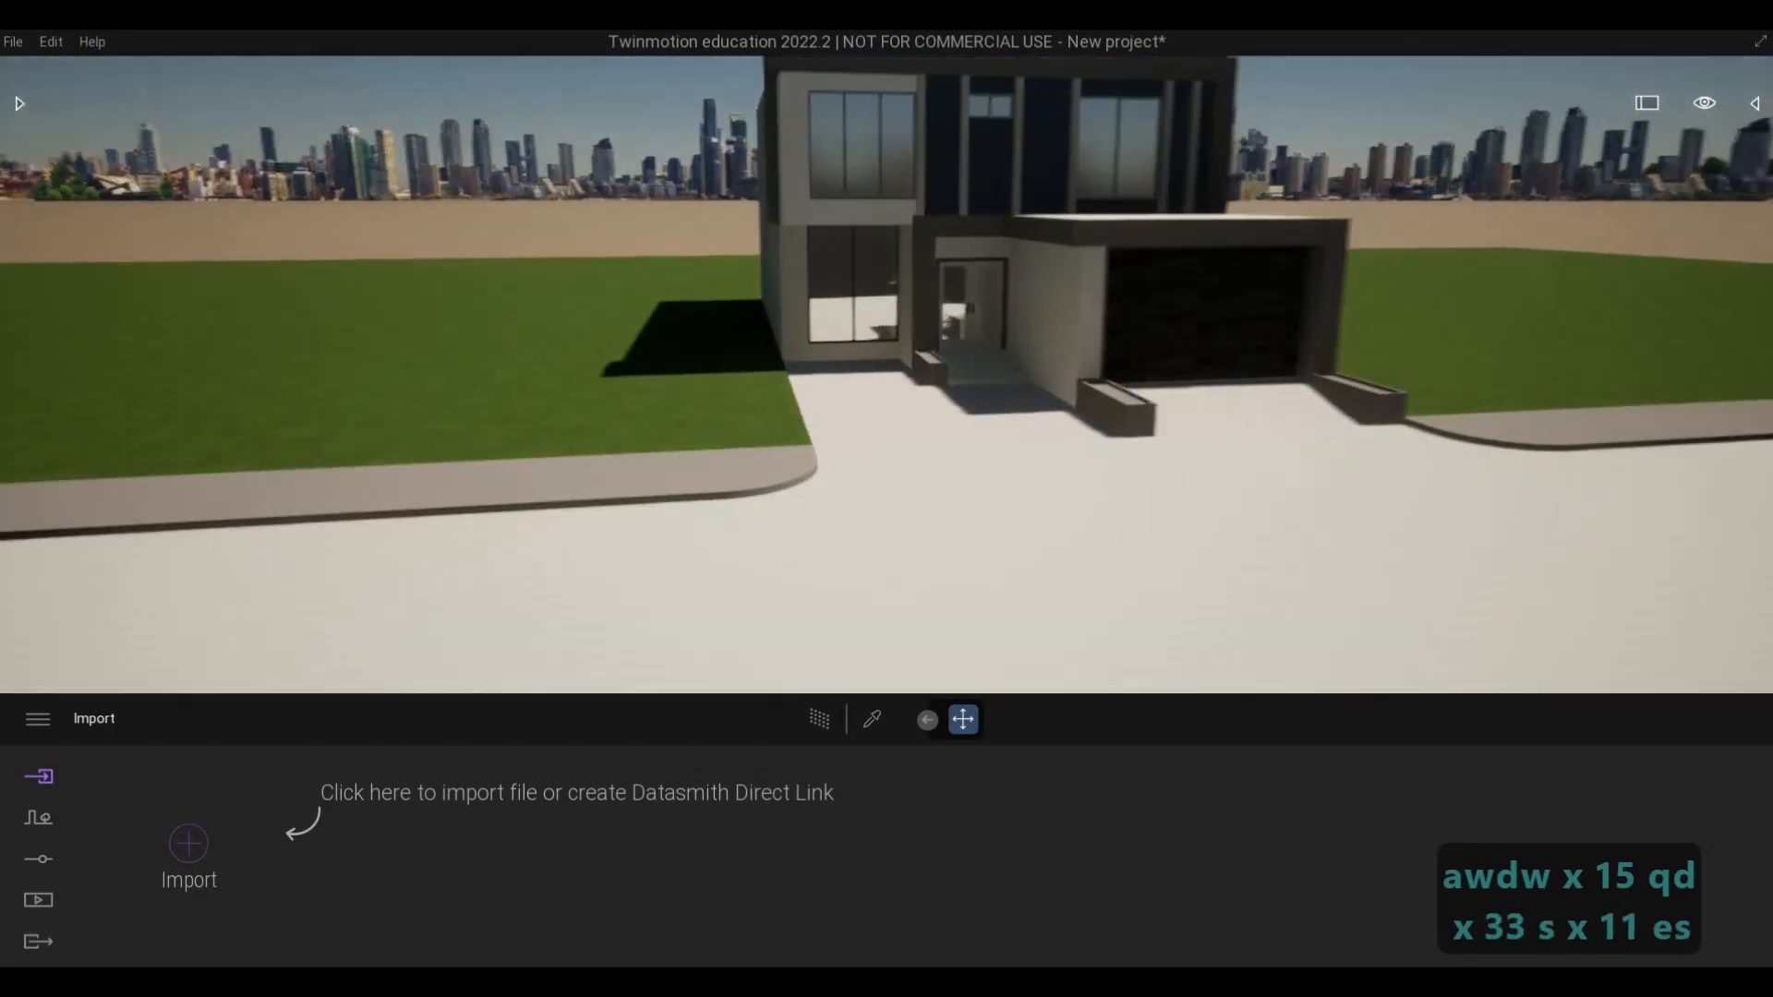
pyautogui.press('a')
pyautogui.press('w')
pyautogui.press('w')
pyautogui.press('e')
pyautogui.press('s')
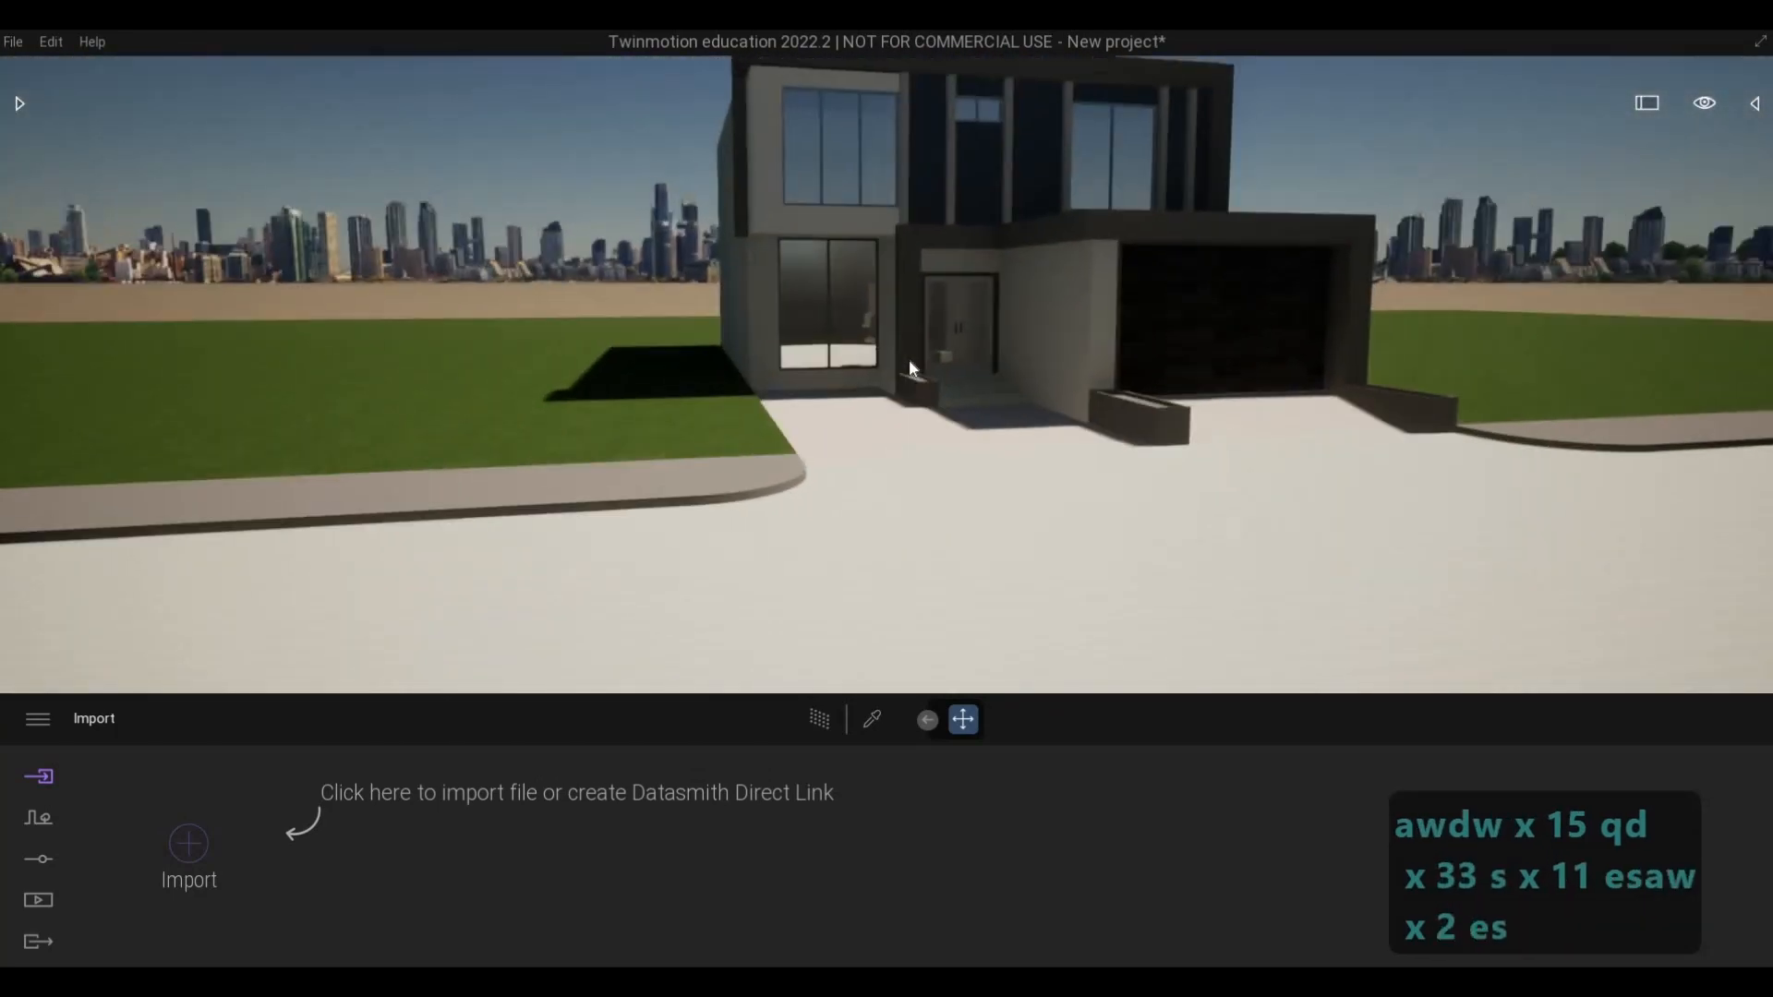
pyautogui.press('q')
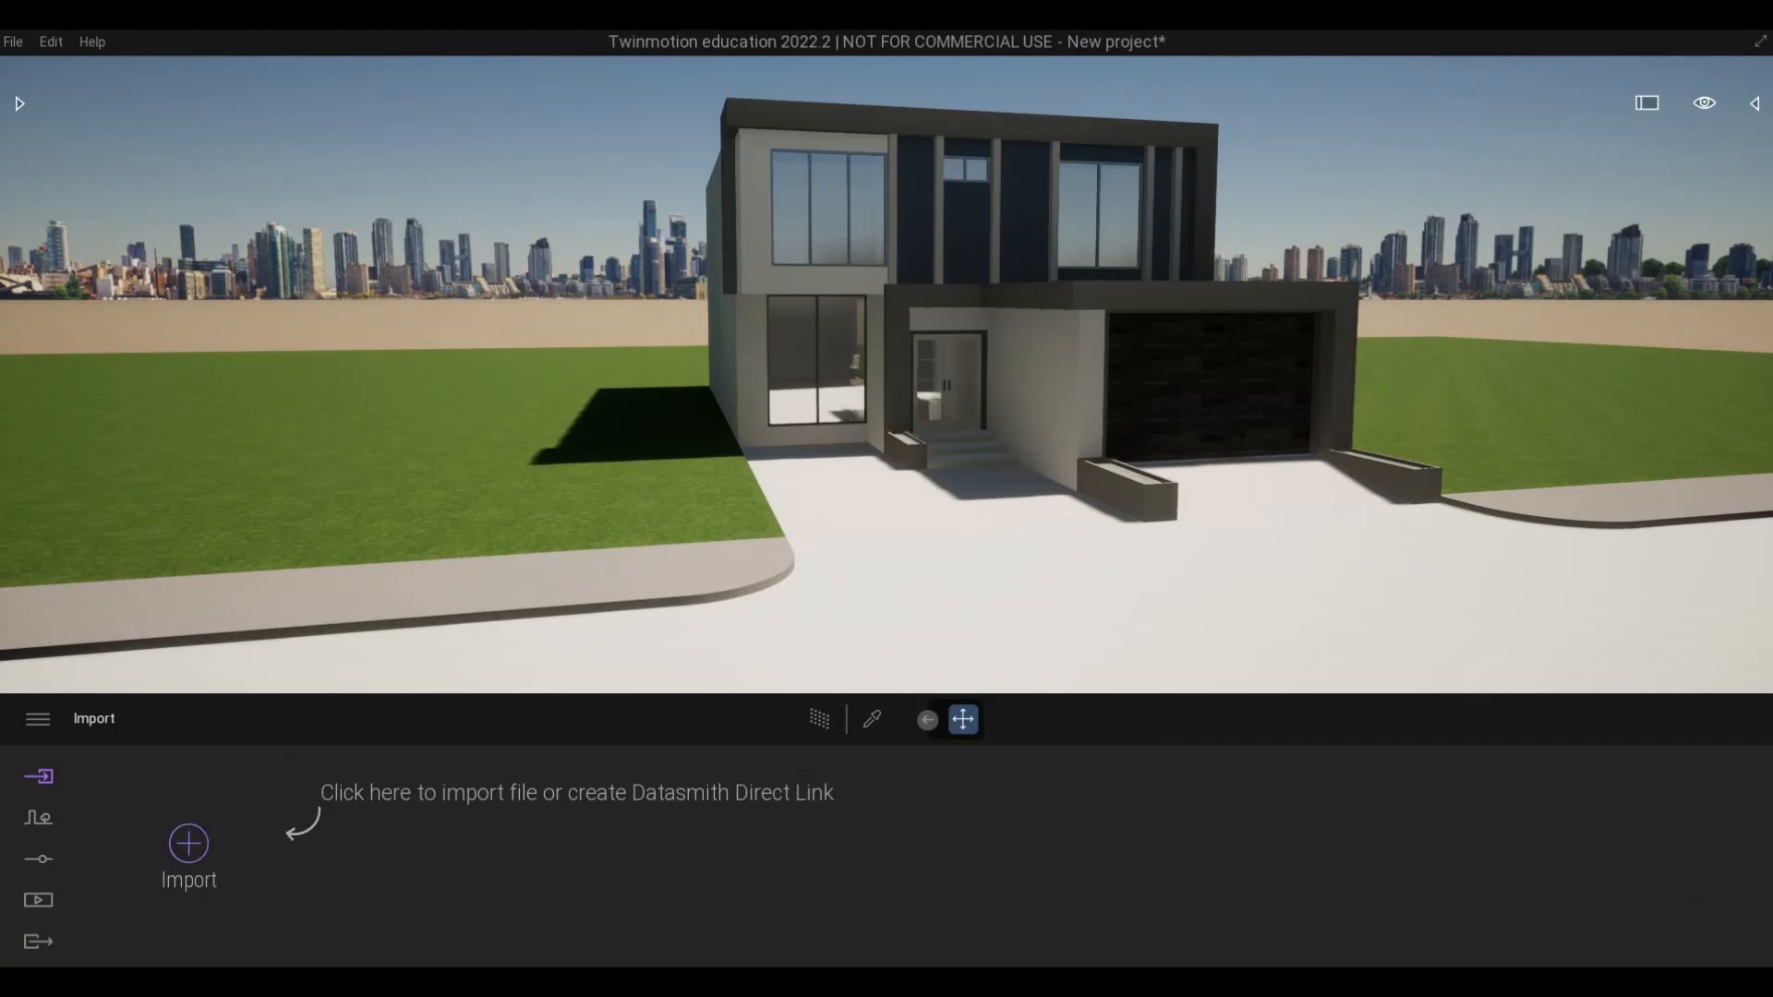
# - Save the scene as "M4 House" in the Twinmotion File folder
pyautogui.click(13, 41)
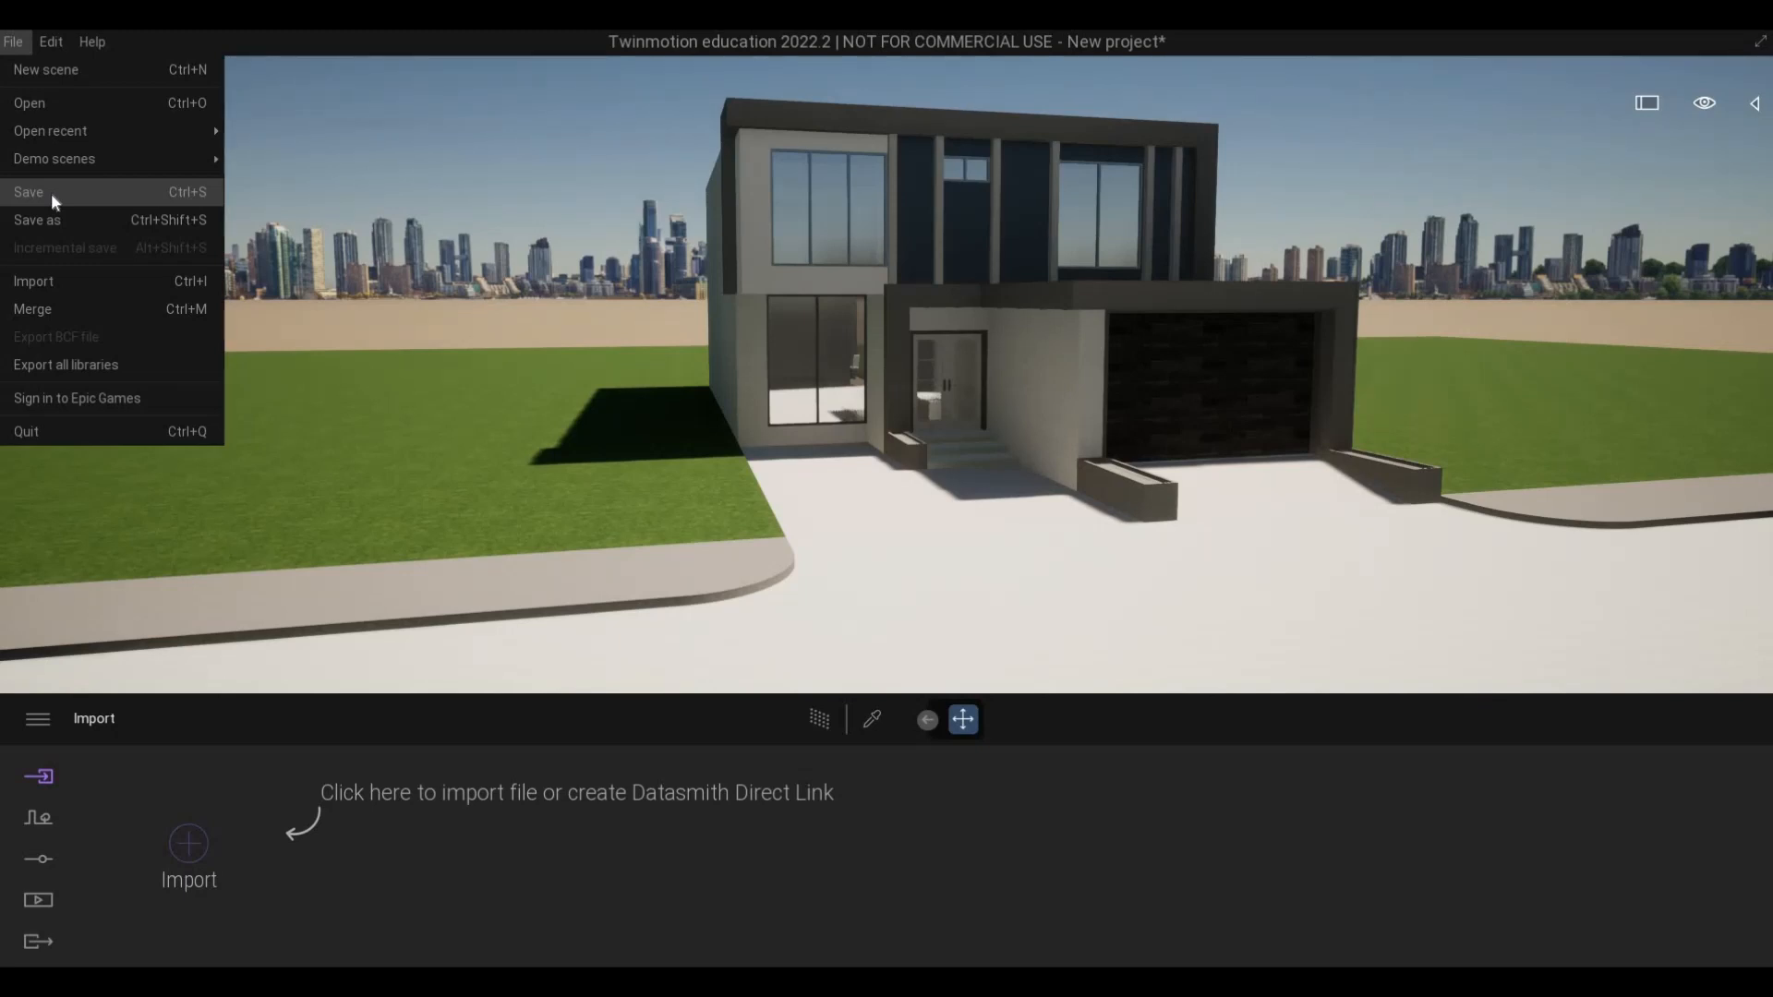
pyautogui.click(52, 193)
pyautogui.press('F1')
pyautogui.press('F1')
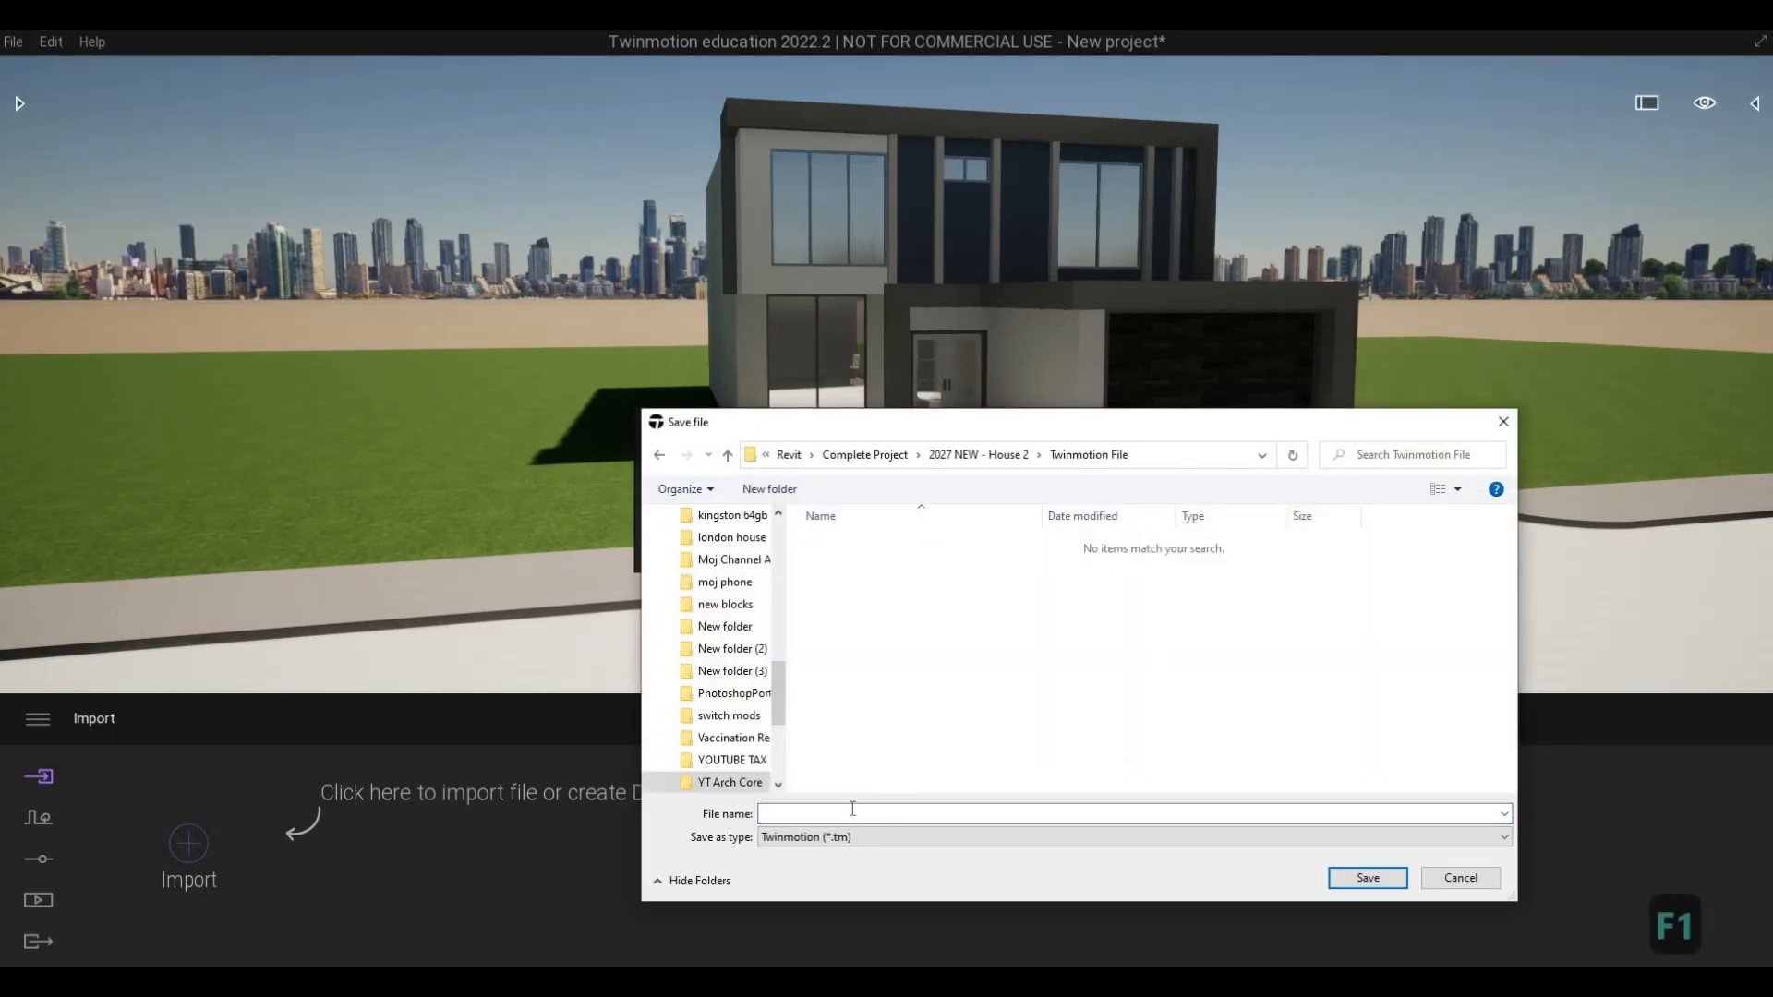
pyautogui.click(853, 813)
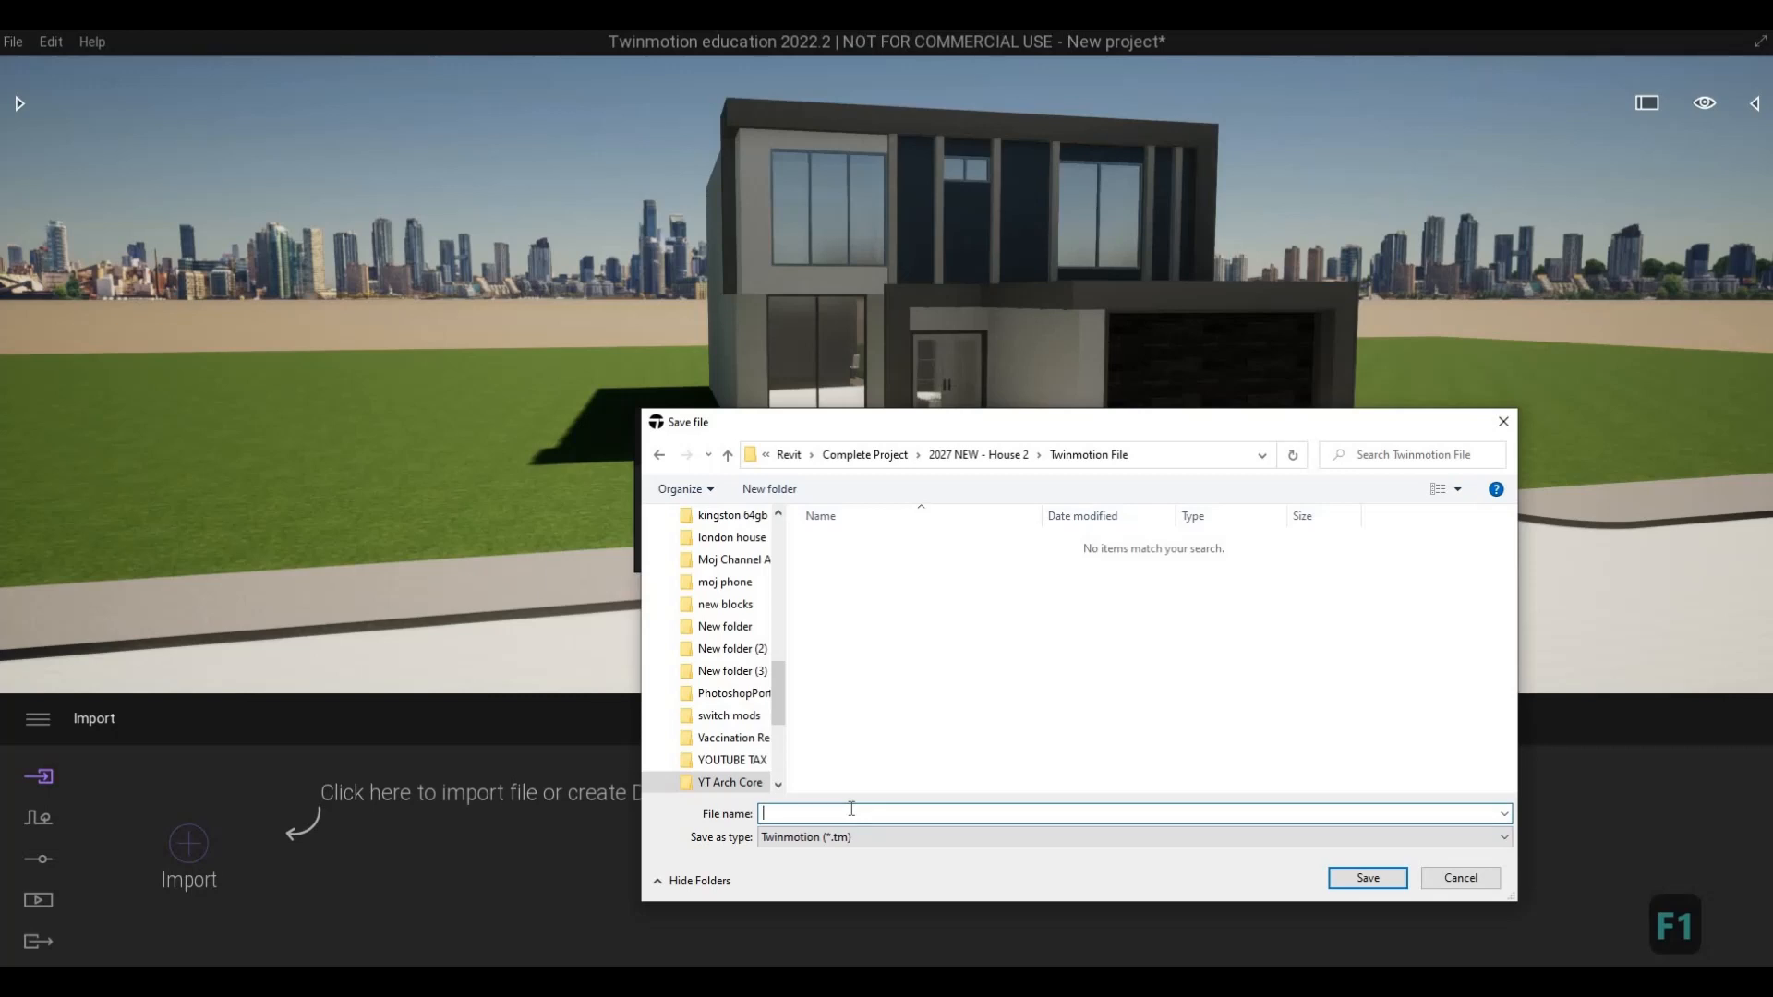
pyautogui.write('m4')
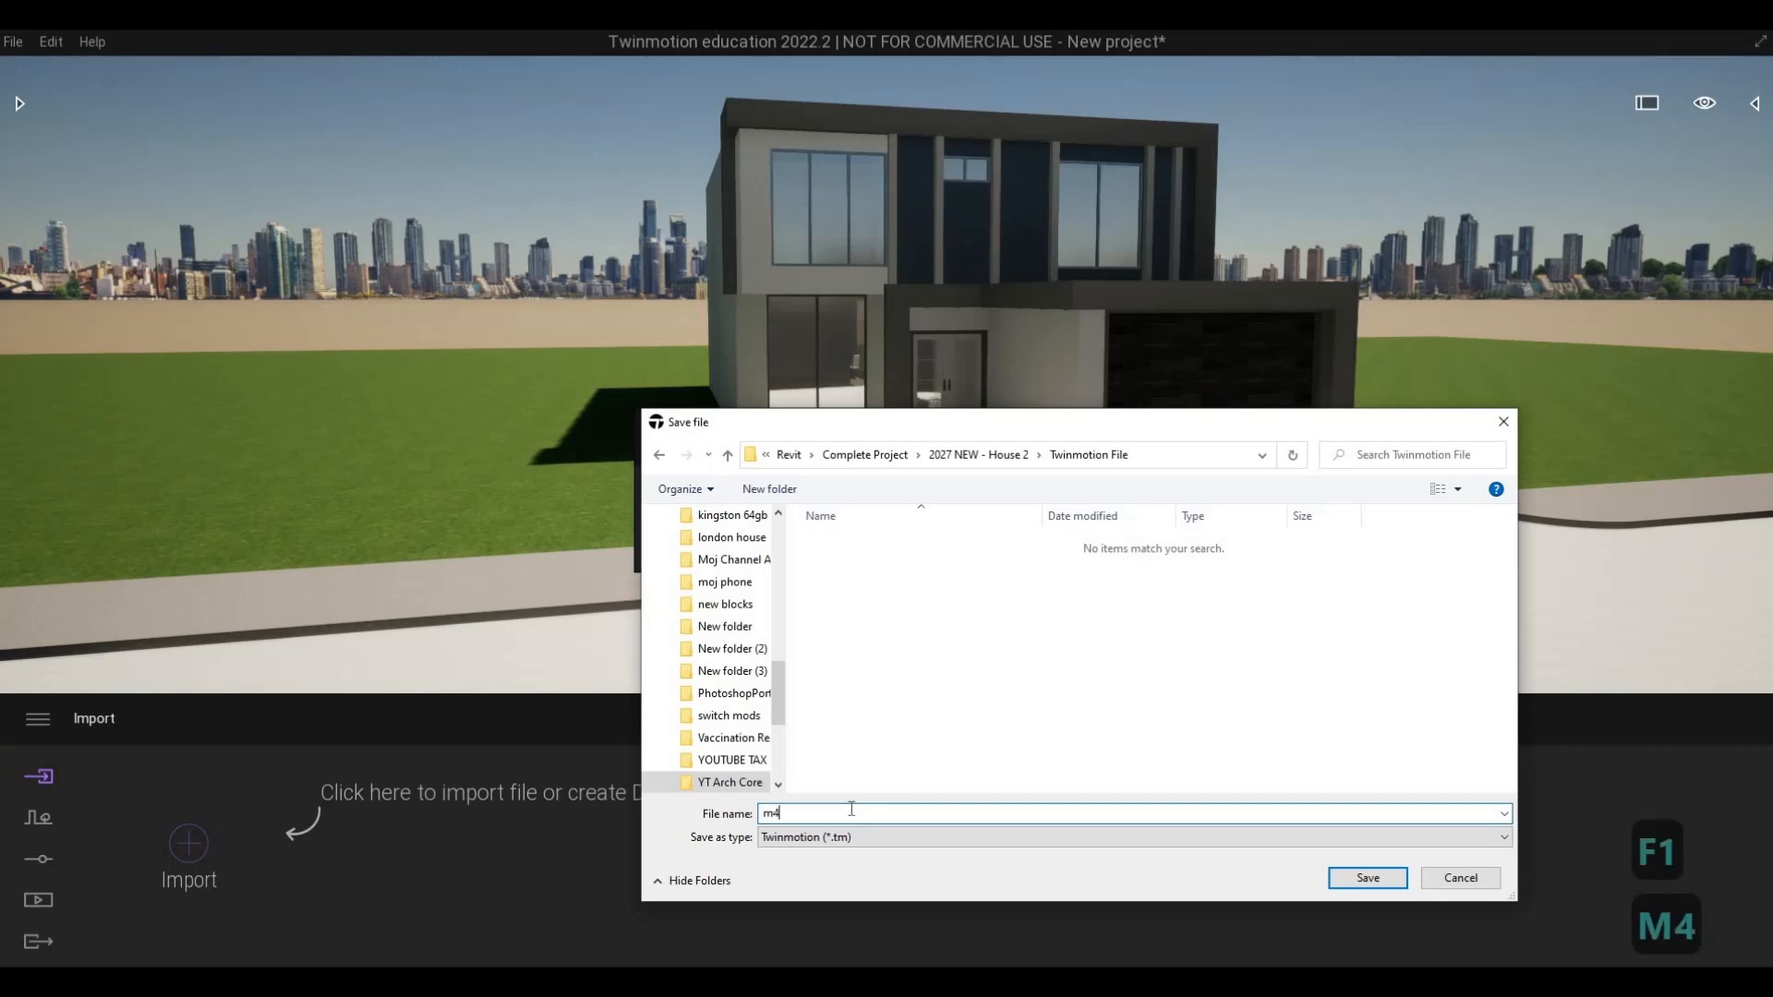
pyautogui.press('BackSpace')
pyautogui.press('BackSpace')
pyautogui.write('M')
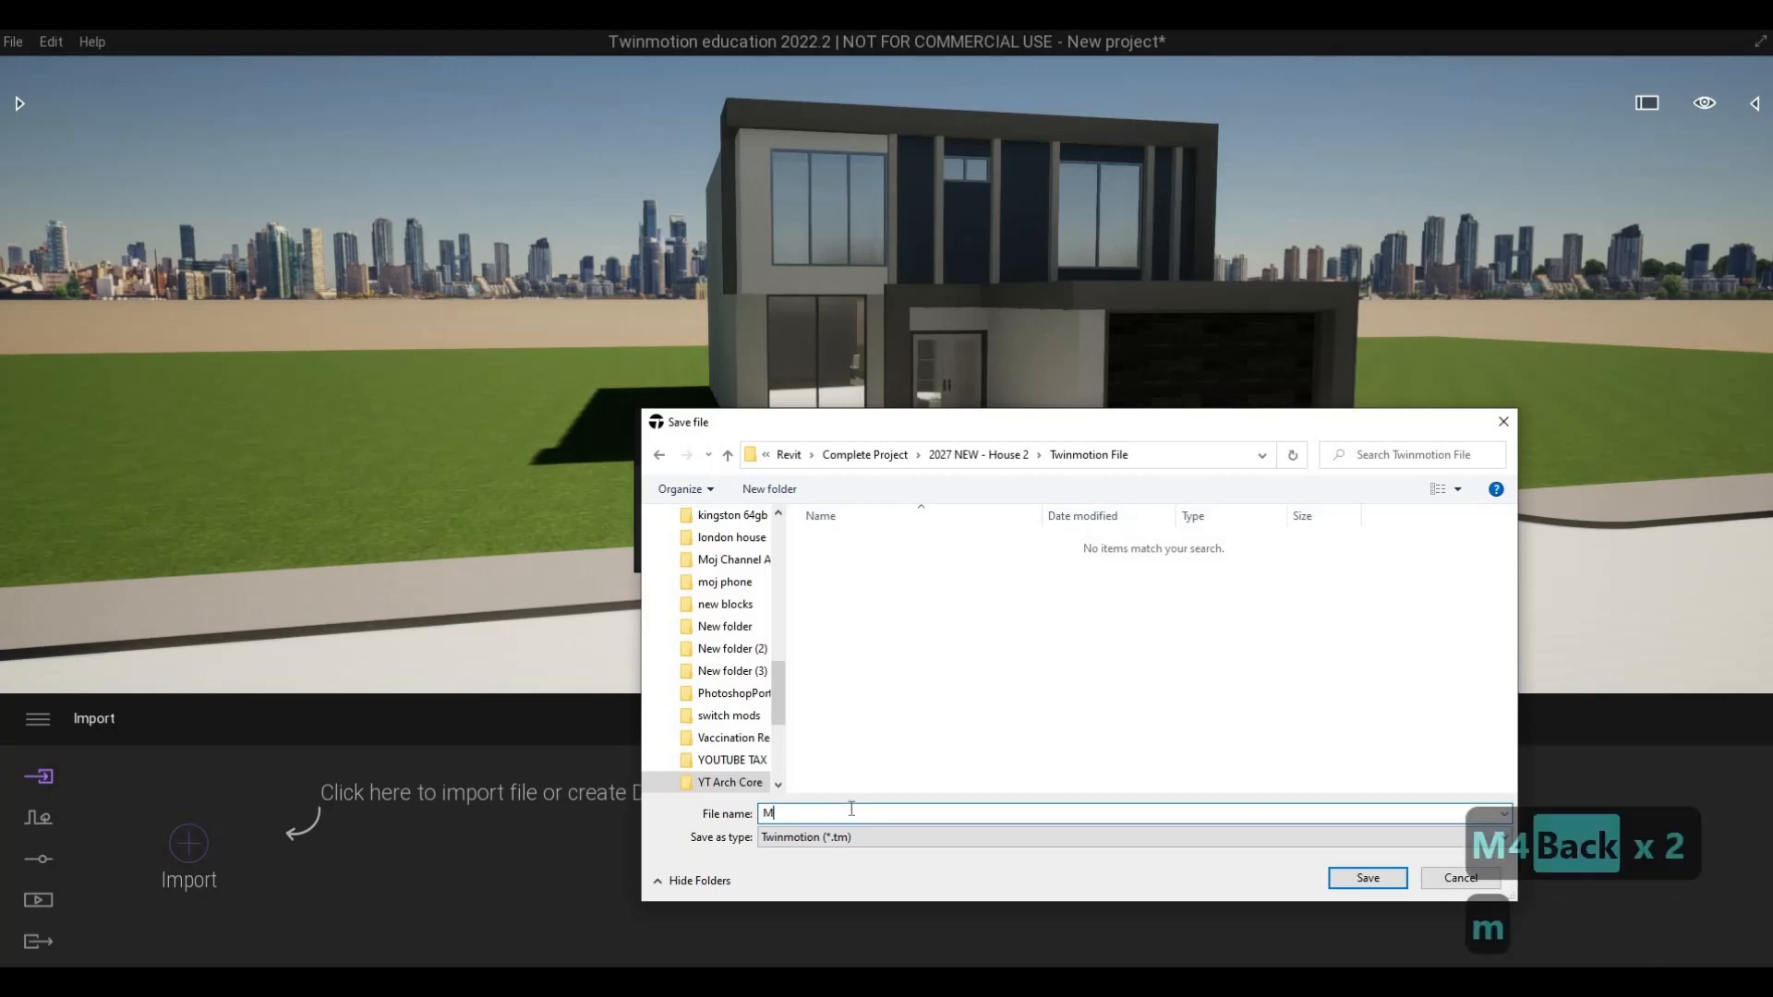
pyautogui.write('4')
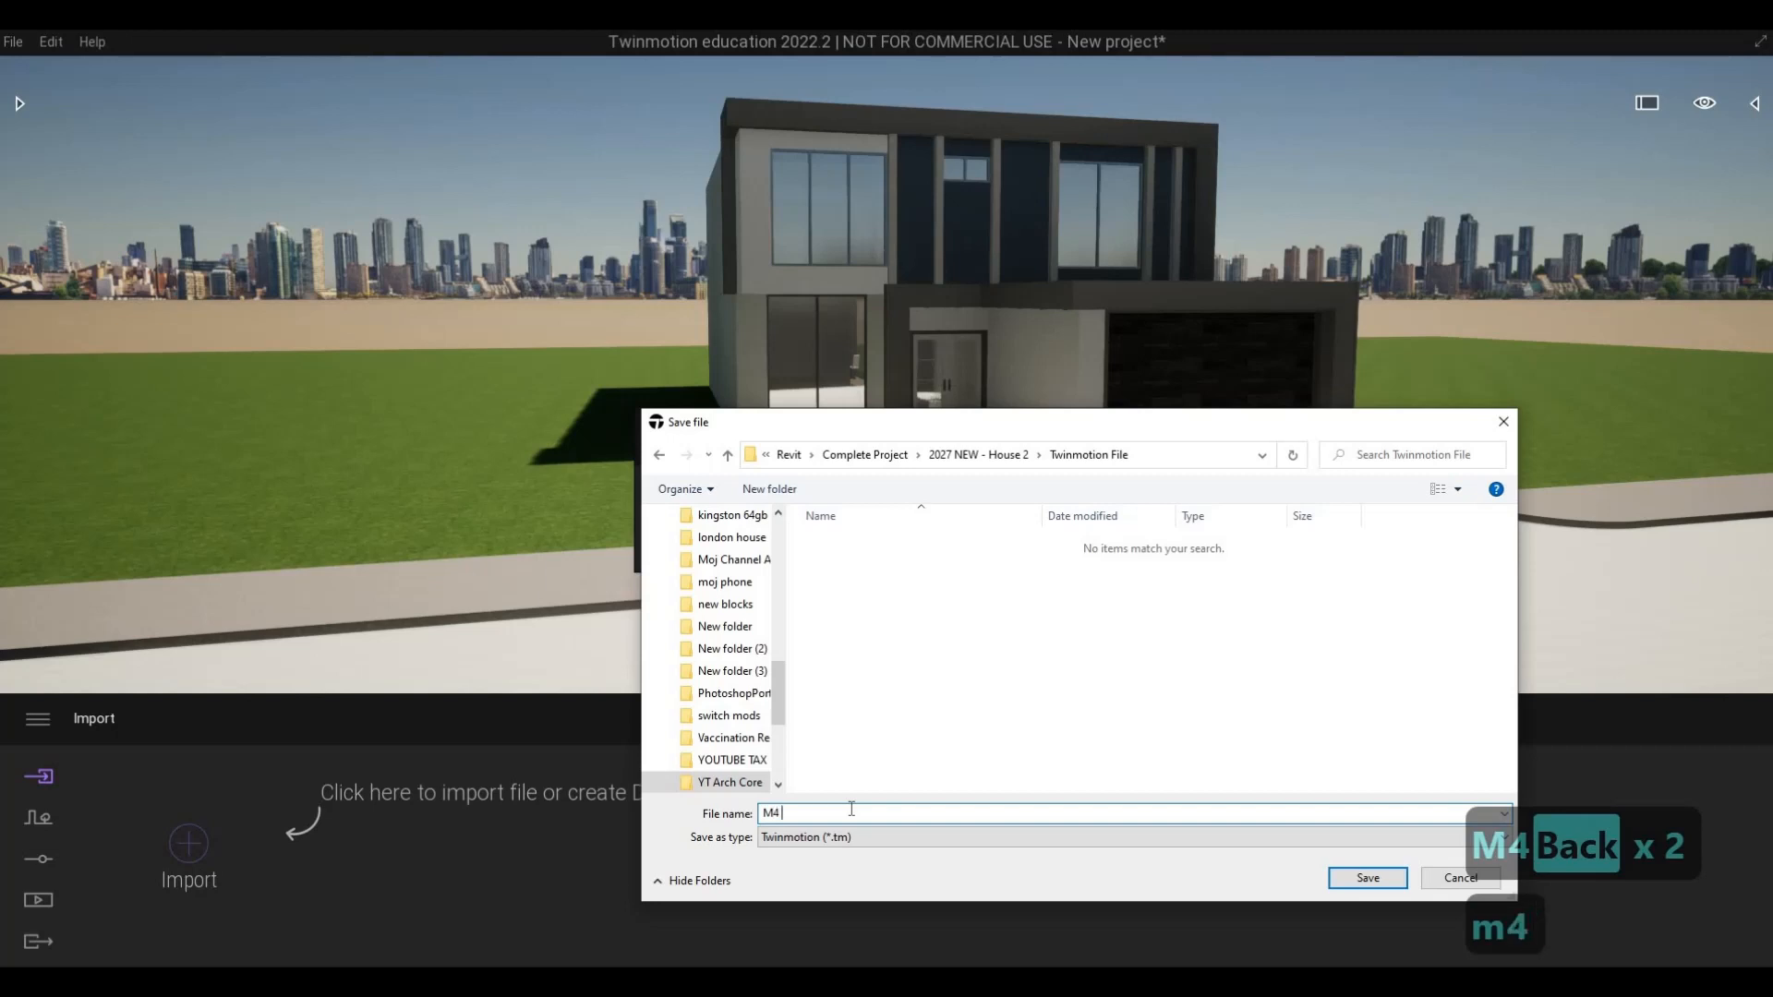
pyautogui.write(' house')
pyautogui.press('BackSpace')
pyautogui.press('BackSpace')
pyautogui.press('BackSpace')
pyautogui.press('BackSpace')
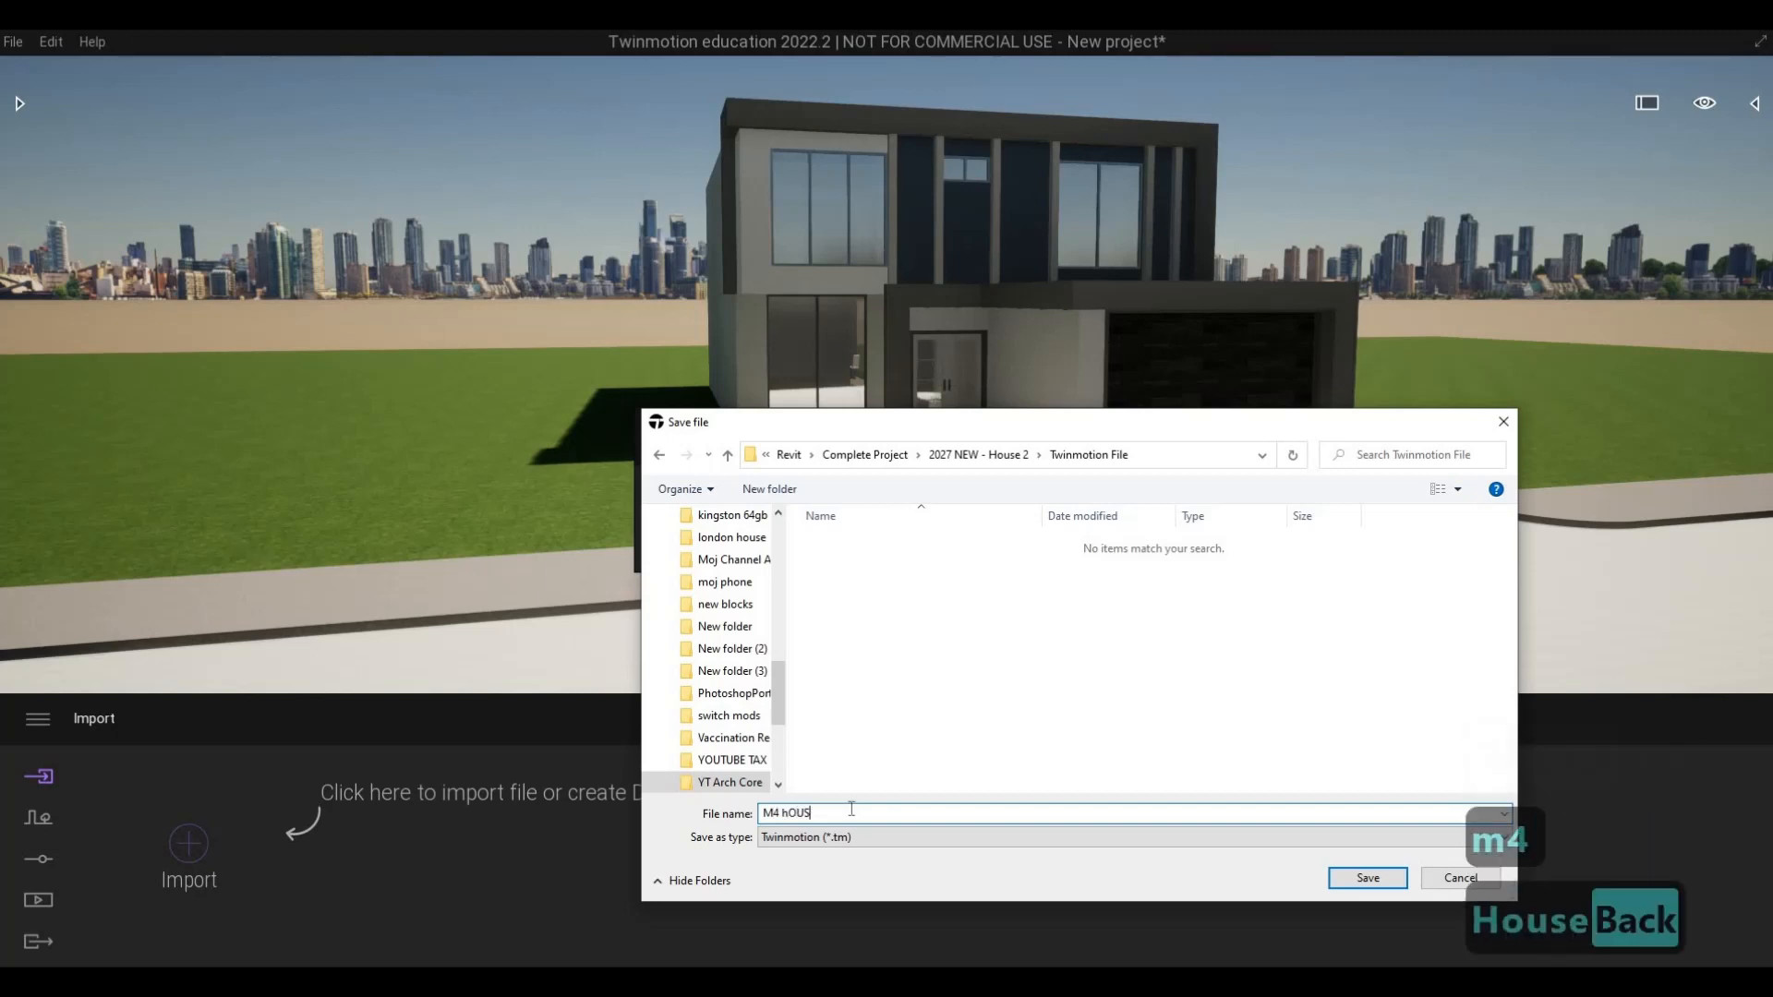
pyautogui.press('BackSpace')
pyautogui.press('capslock')
pyautogui.write('House')
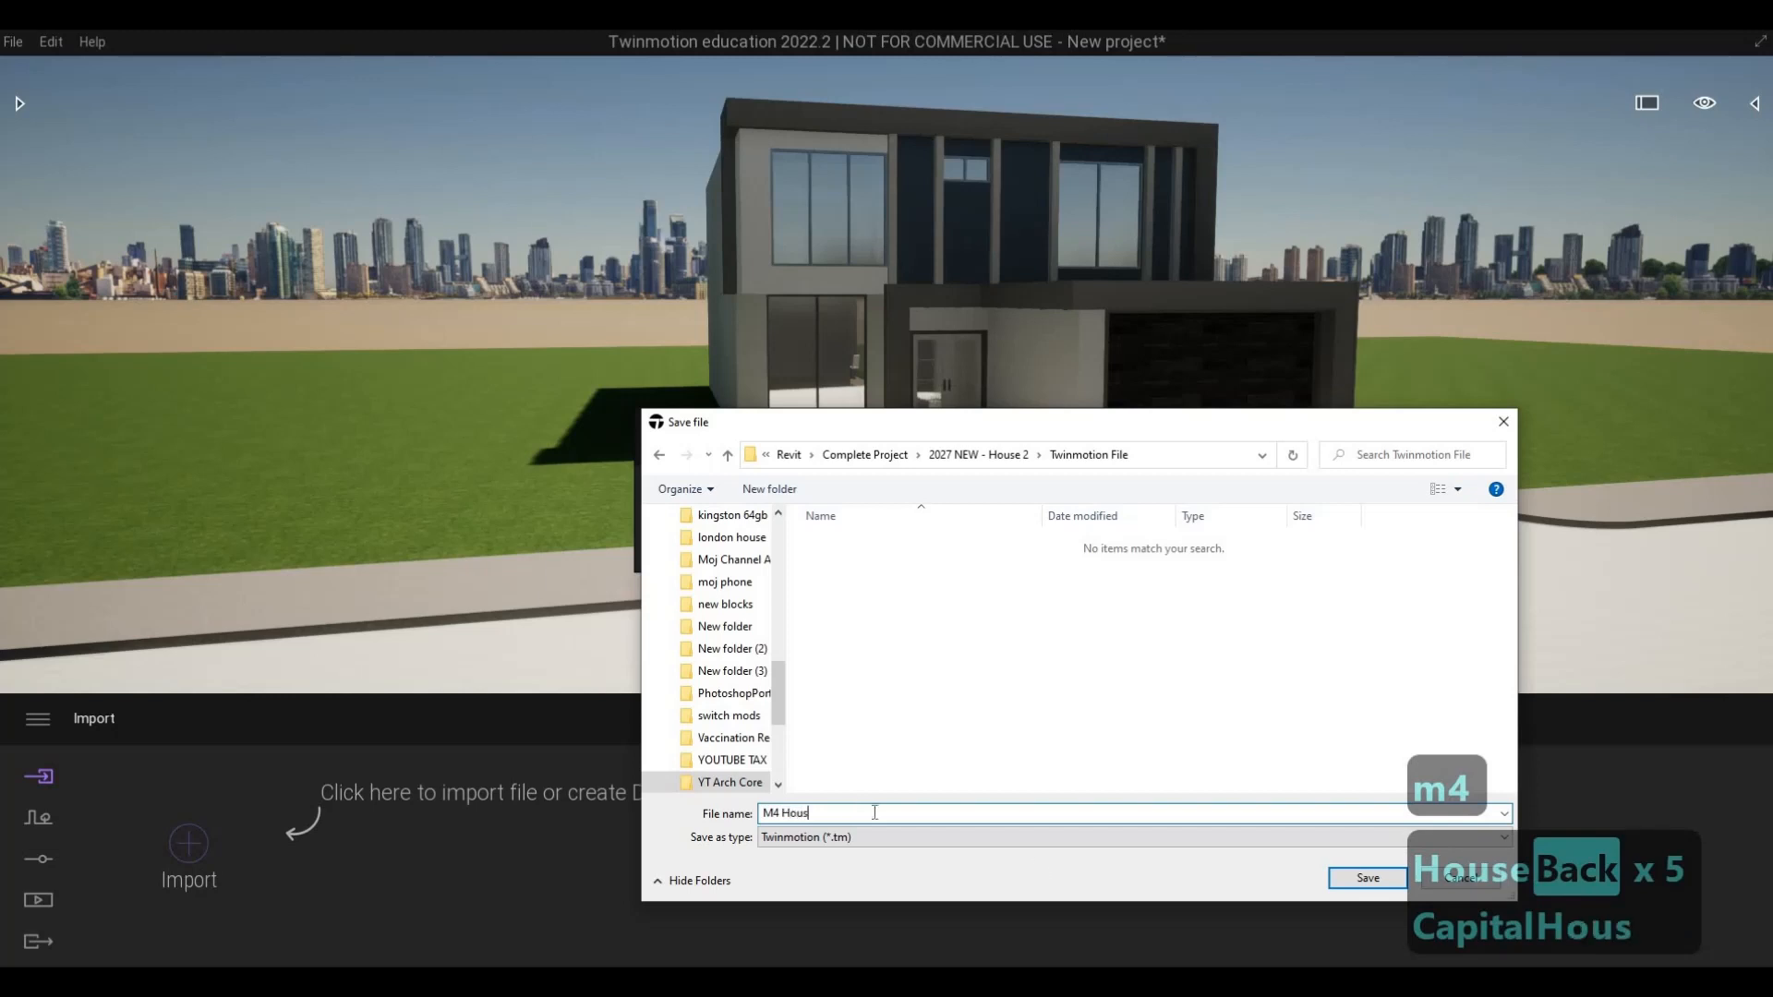
pyautogui.click(1371, 879)
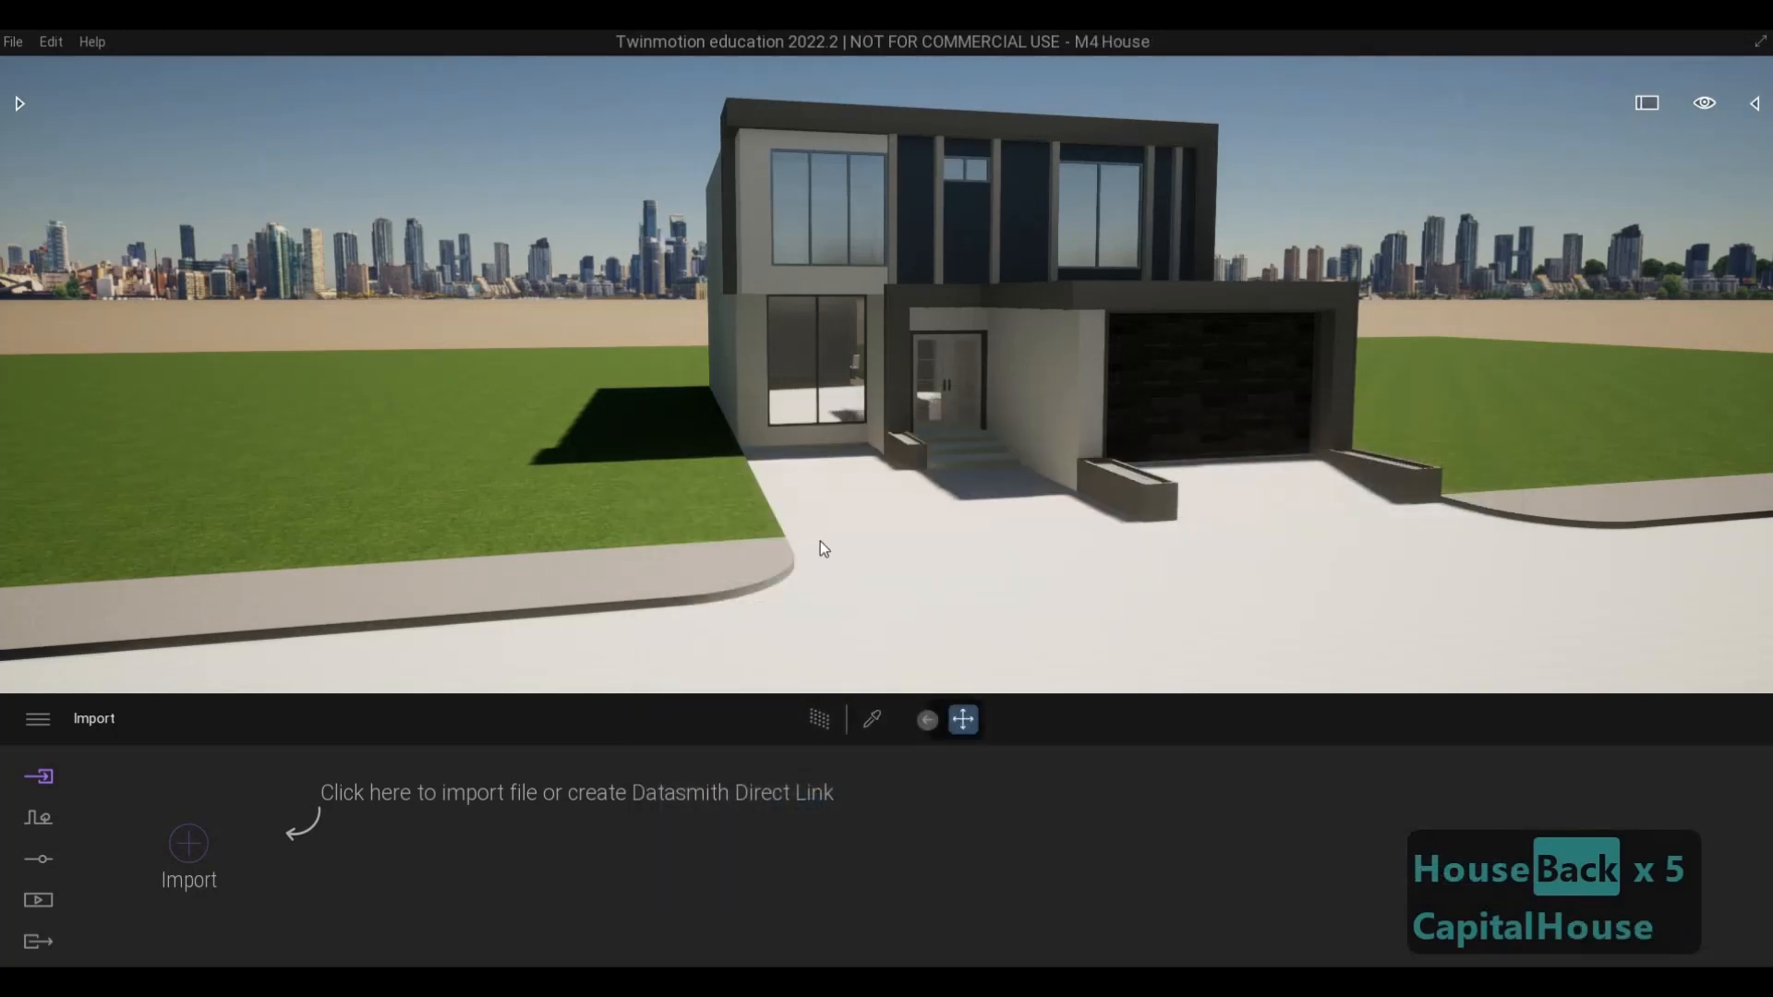
# - Examine the front facade, entrance and garage of the house from closer and farther viewpoints
pyautogui.press('a')
pyautogui.press('w')
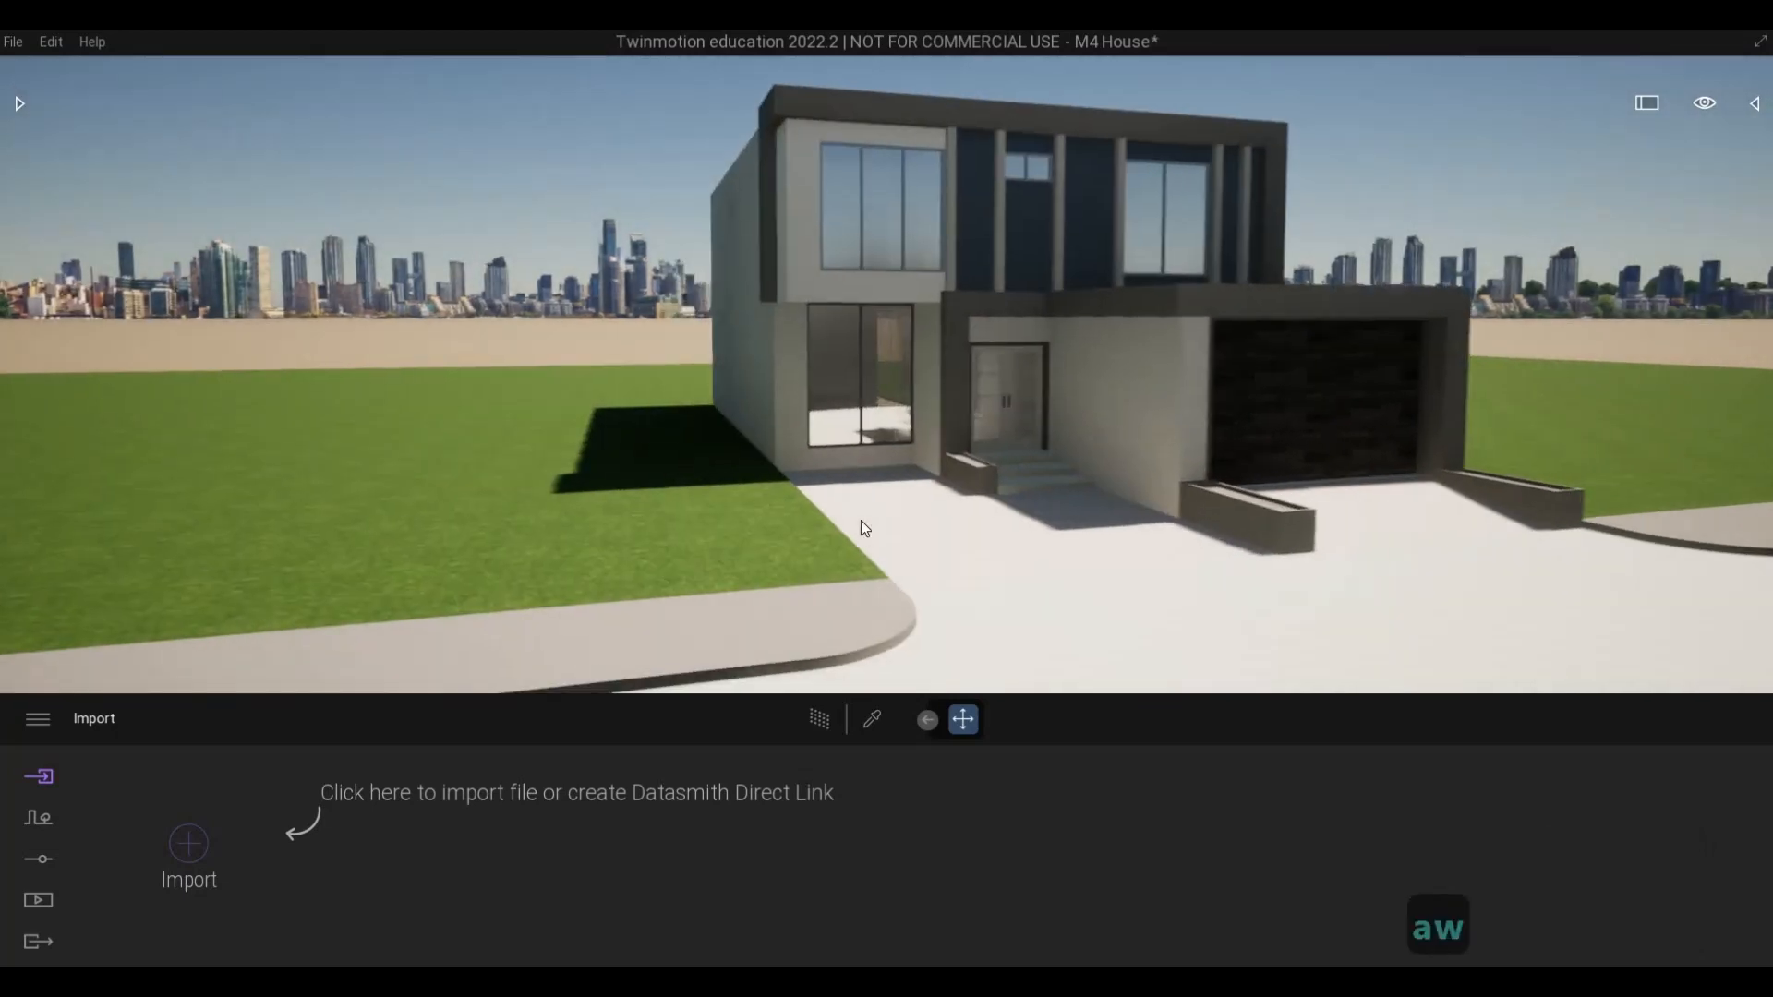
pyautogui.press('d')
pyautogui.press('d')
pyautogui.press('w')
pyautogui.press('a')
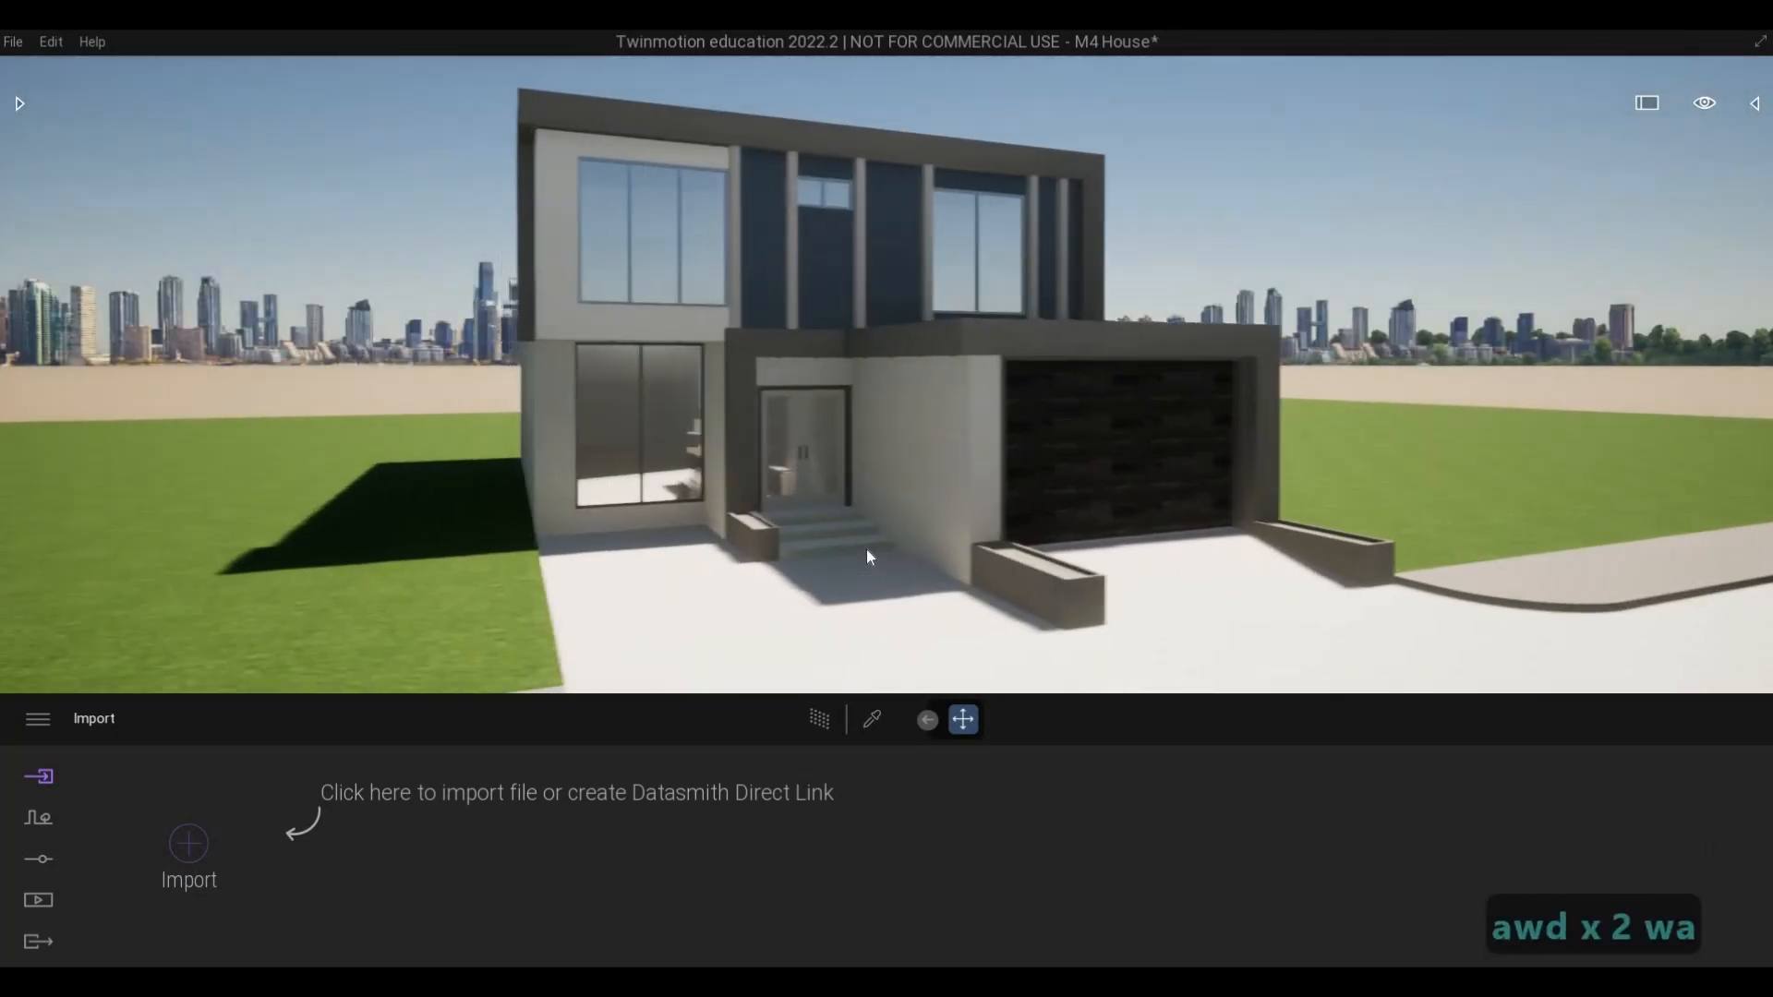
pyautogui.press('s')
pyautogui.press('e')
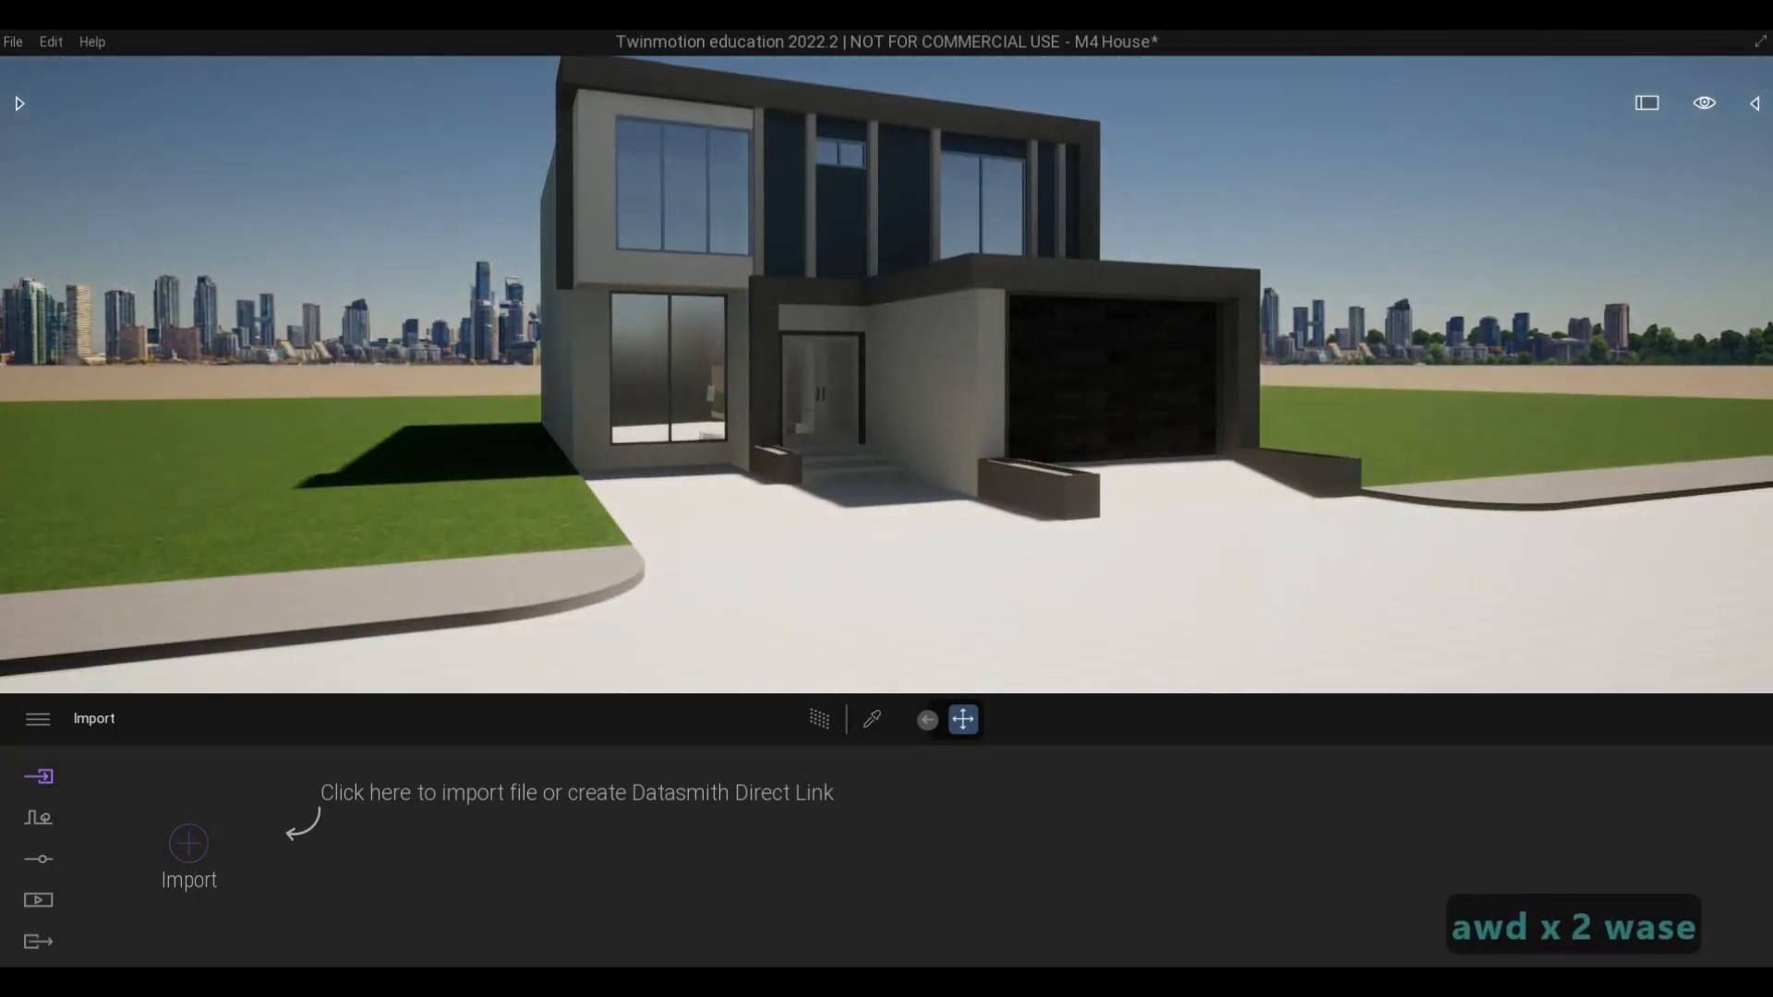
pyautogui.press('s')
pyautogui.press('s')
pyautogui.press('q')
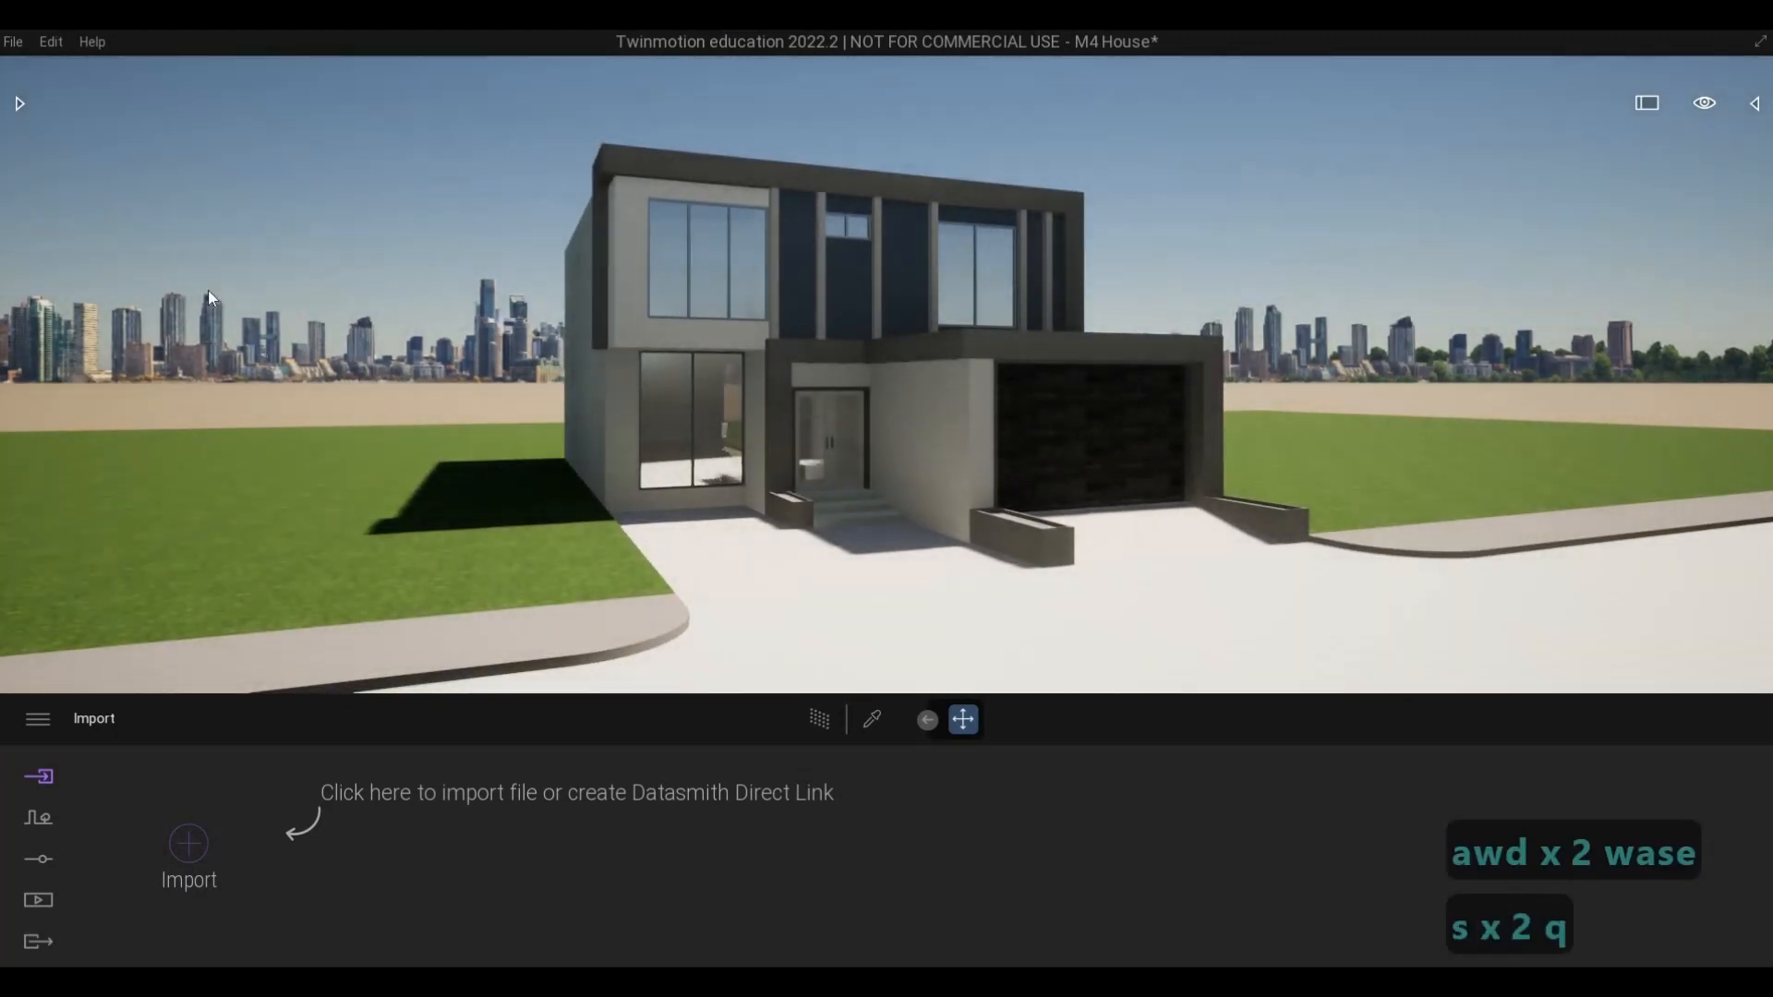
# - Sign in to Epic Games and dismiss the sign-in confirmation
pyautogui.click(35, 719)
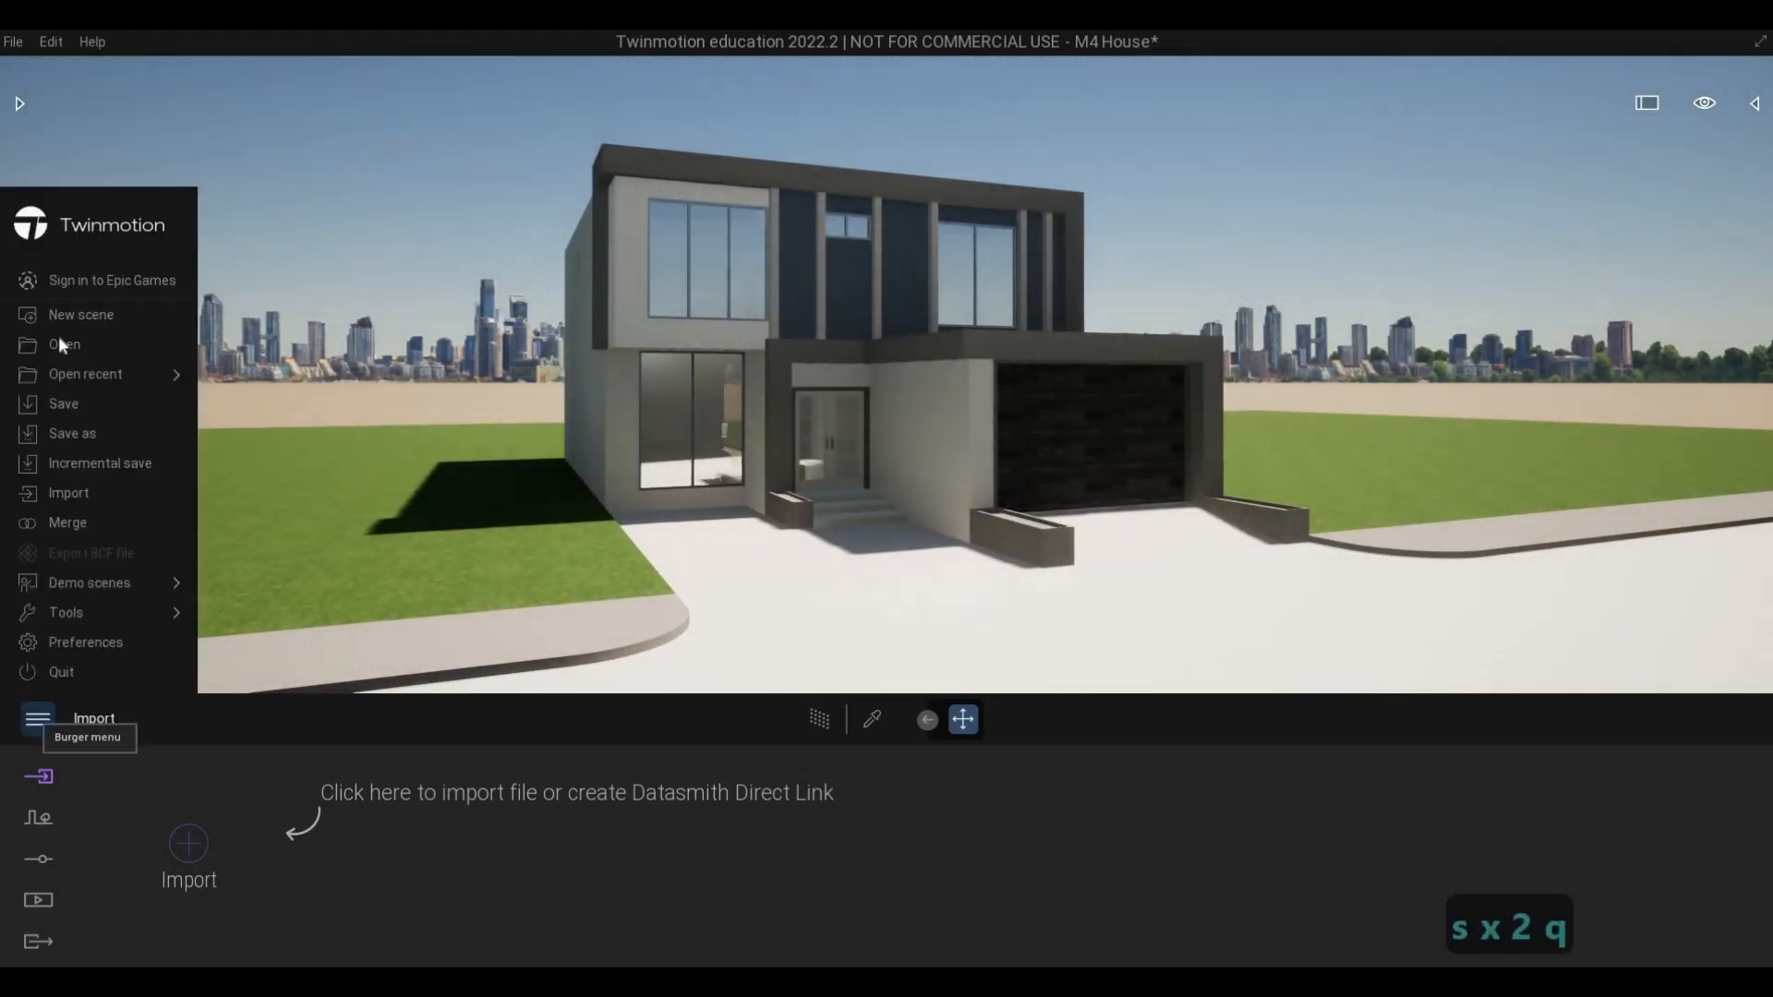
pyautogui.click(92, 284)
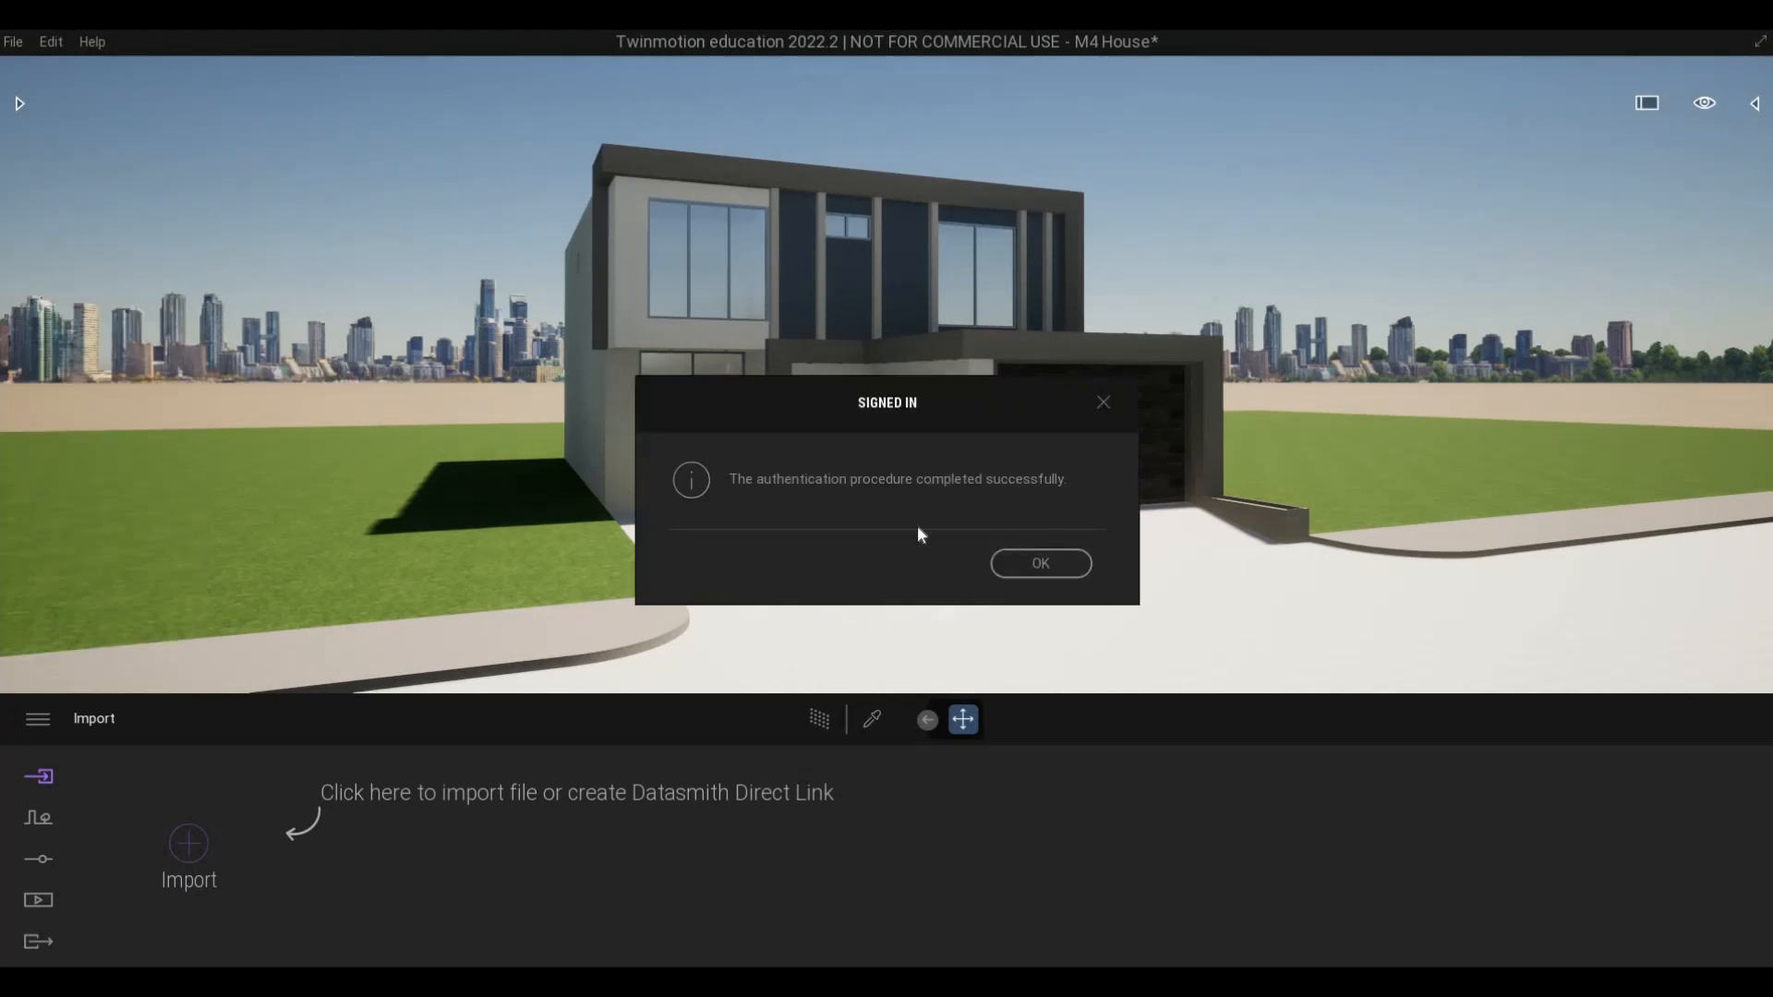
pyautogui.click(1040, 563)
# - Apply the Two sided glass material from the library's Glass materials to the upper front window panes
pyautogui.click(20, 103)
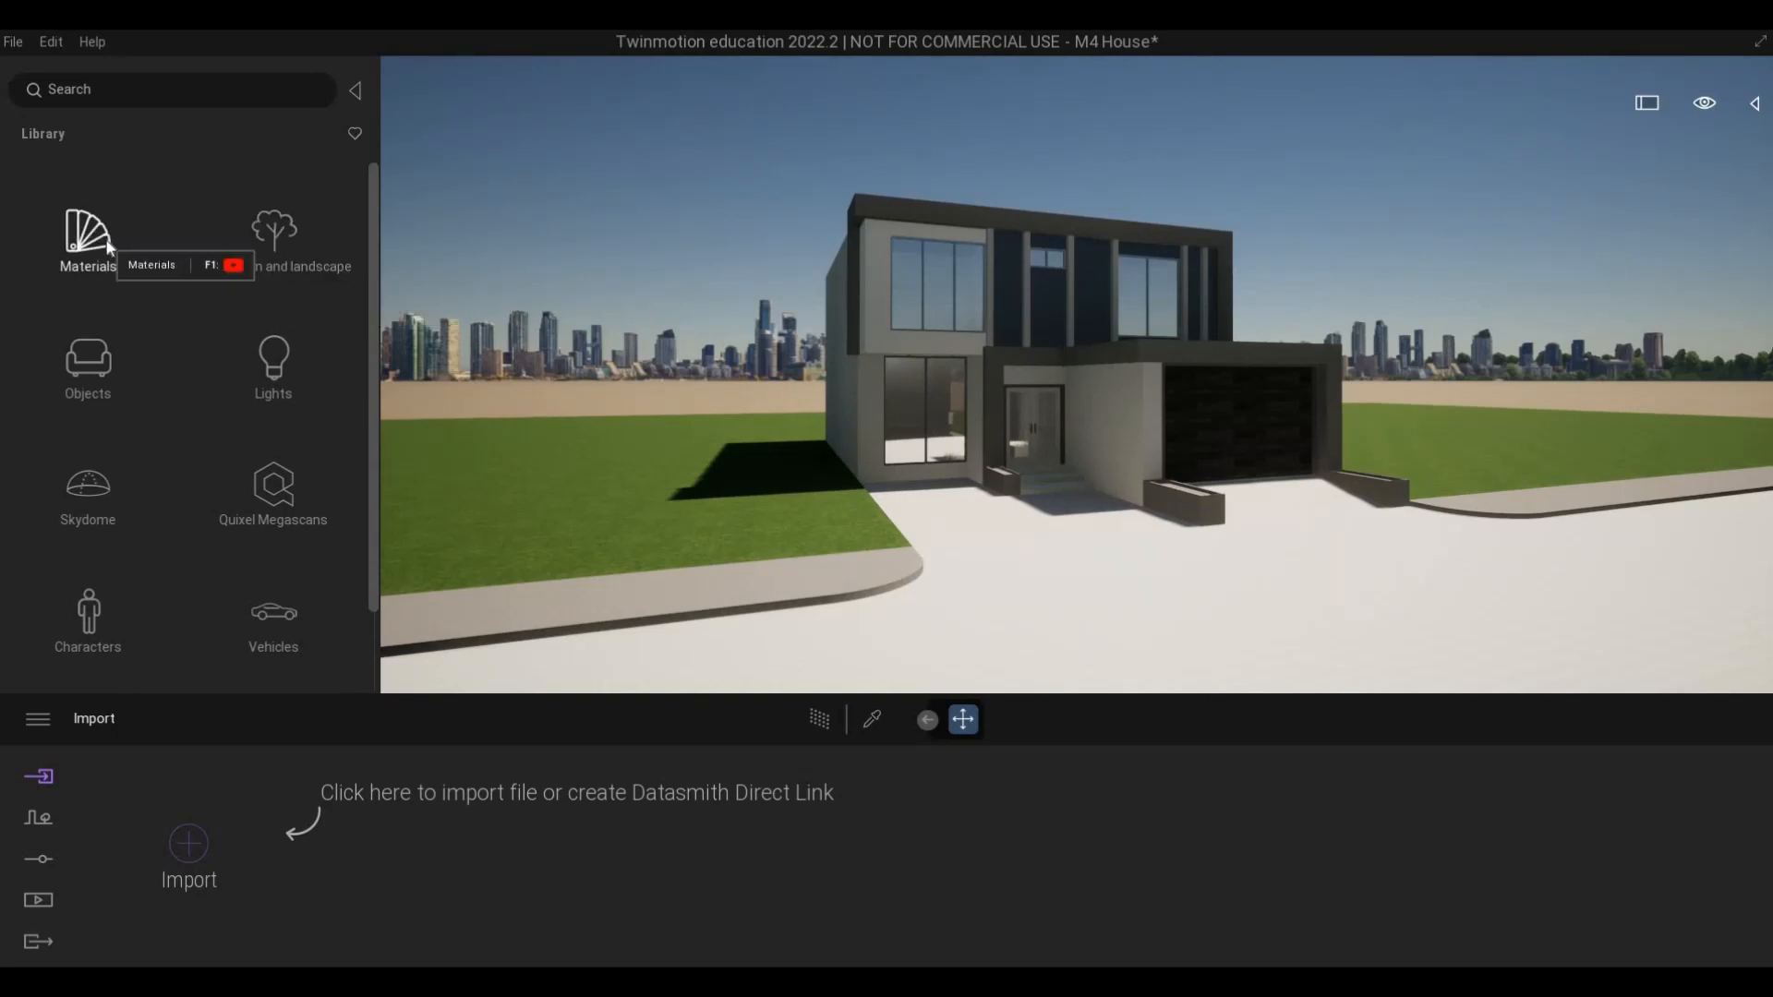
pyautogui.click(103, 242)
pyautogui.click(99, 241)
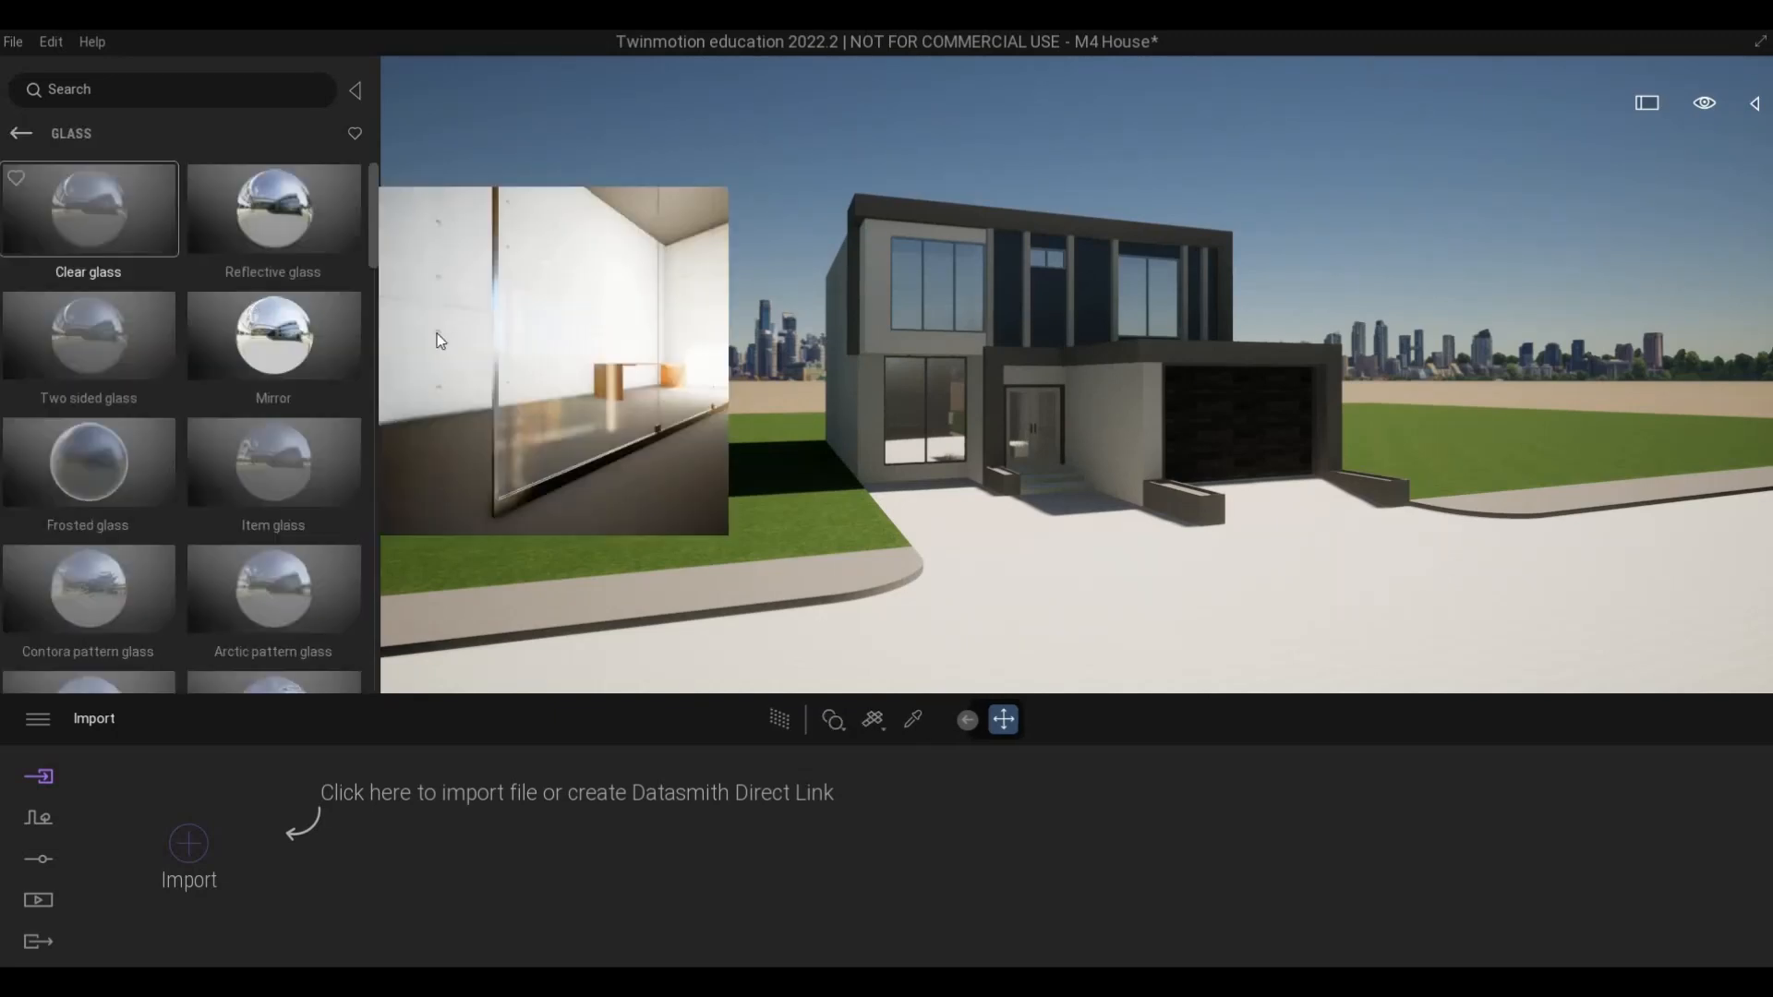
pyautogui.press('w')
pyautogui.press('w')
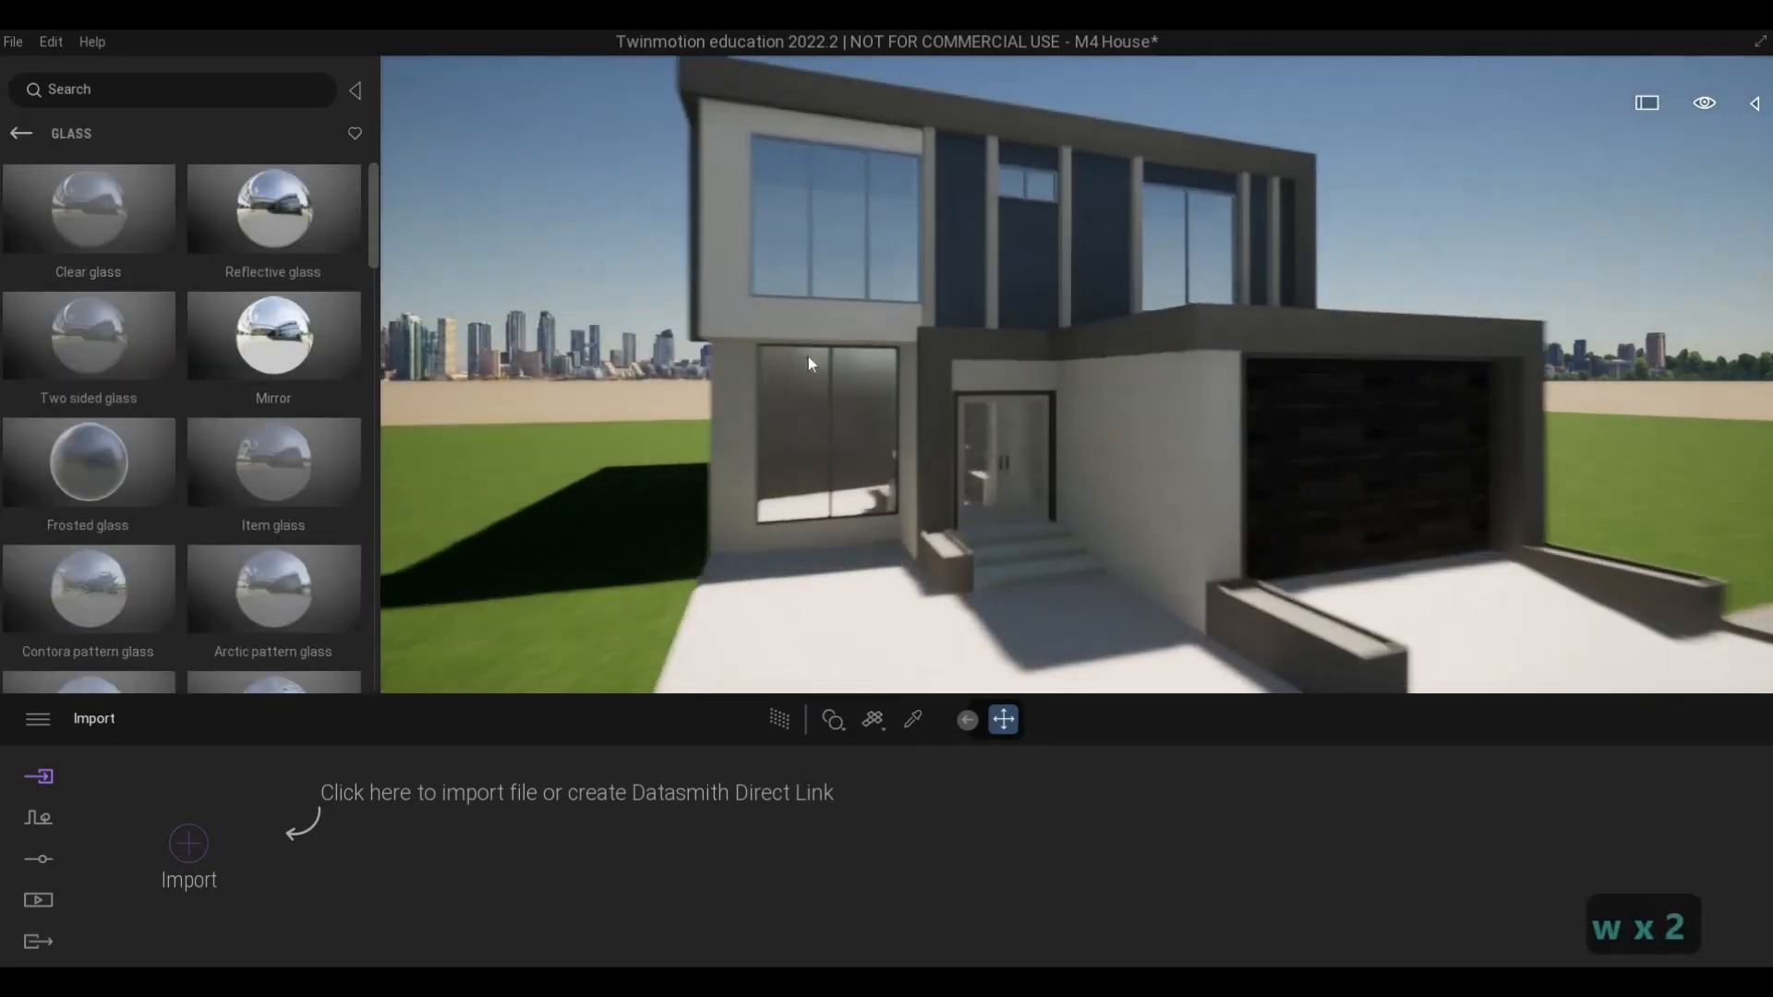
pyautogui.press('a')
pyautogui.press('q')
pyautogui.moveTo(103, 351)
pyautogui.press('w')
pyautogui.press('e')
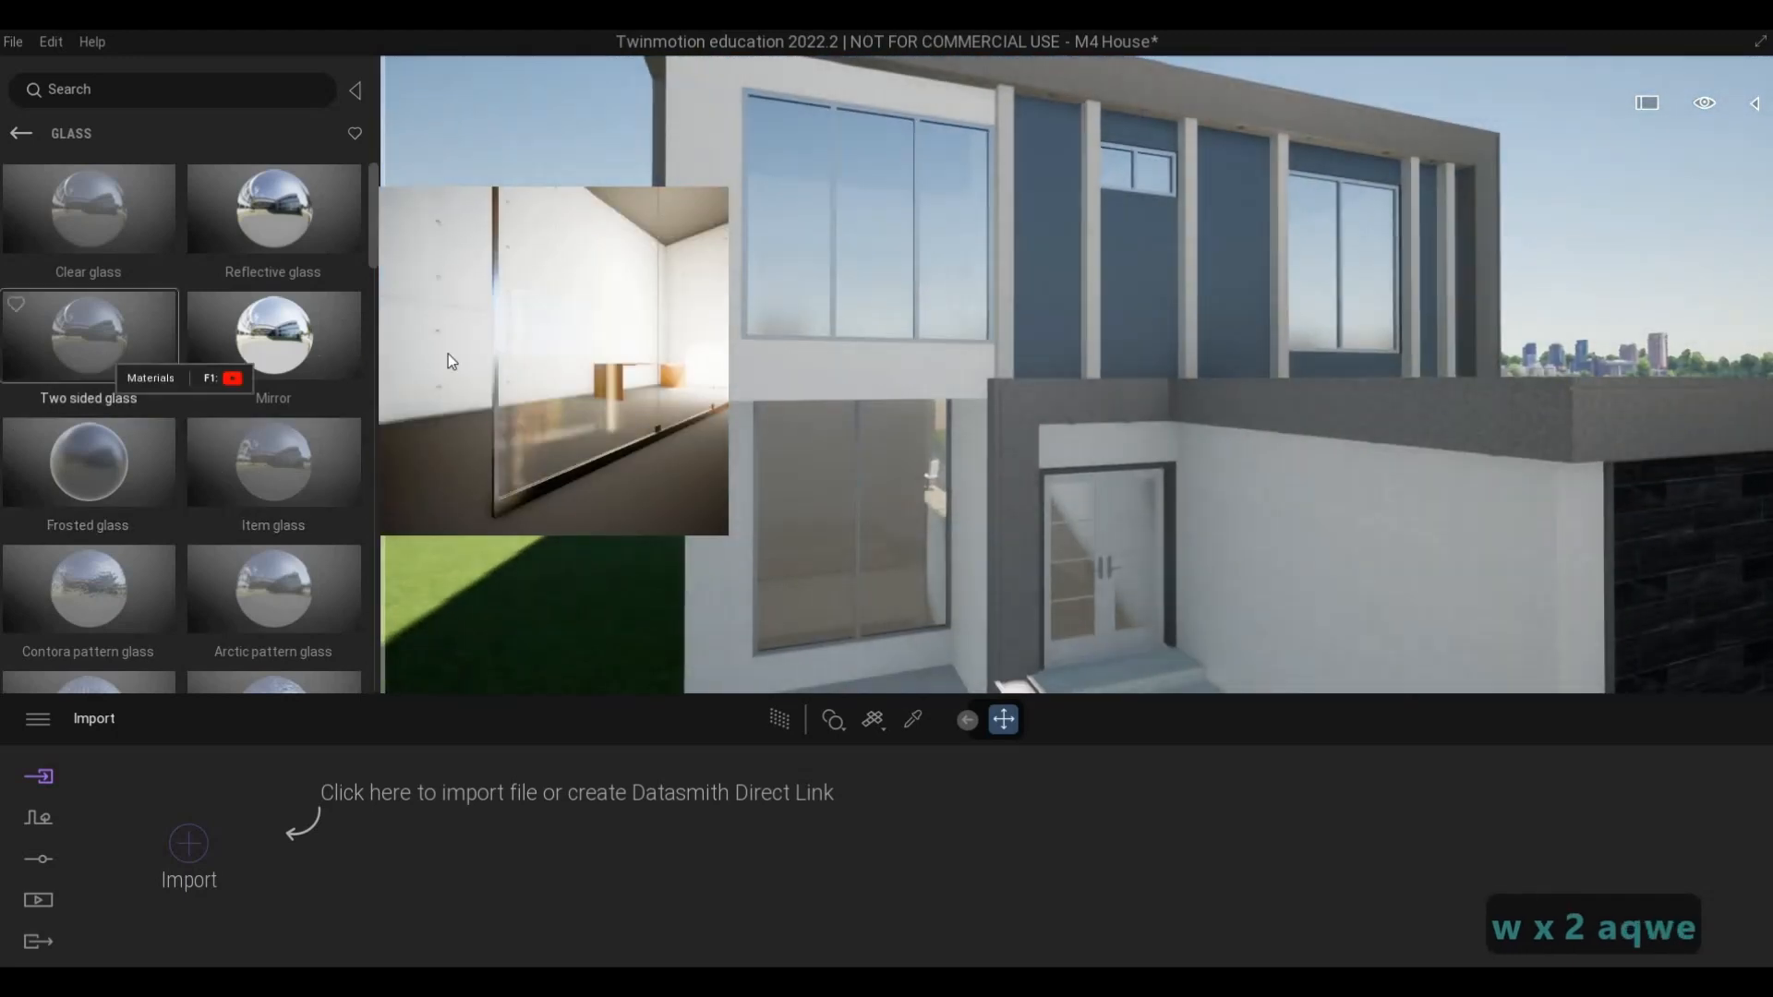
pyautogui.moveTo(798, 325); pyautogui.dragTo(822, 297)
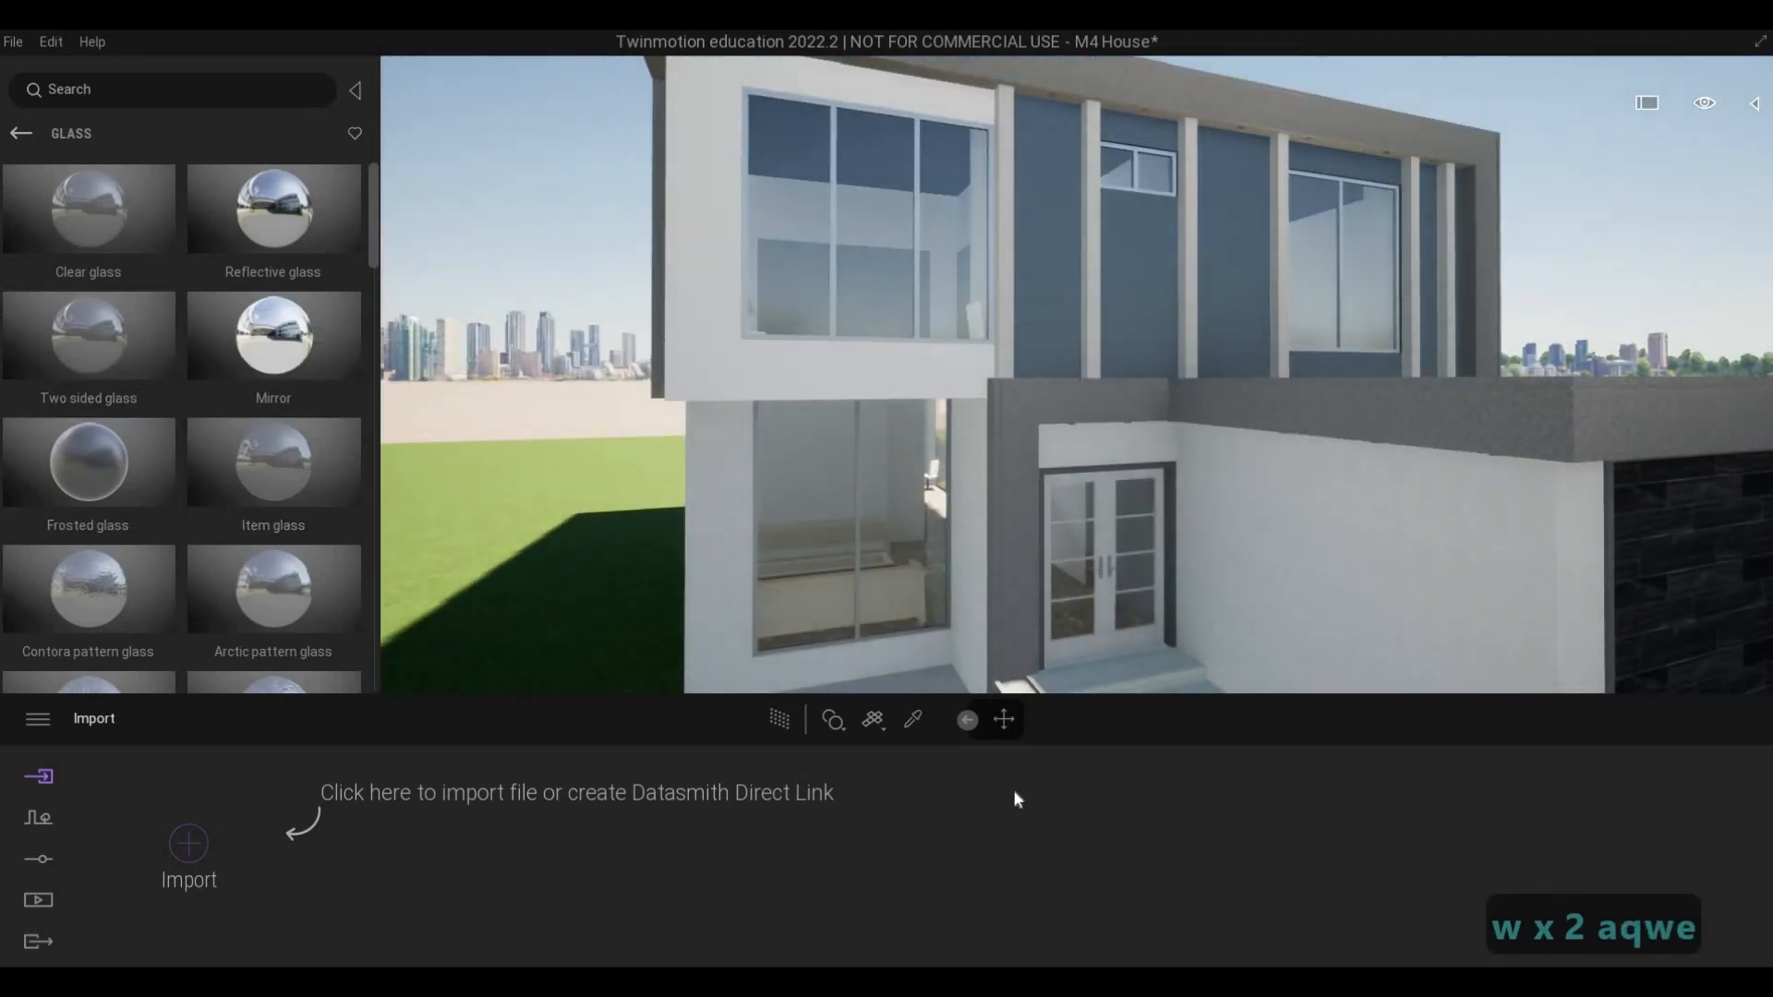
# - Set the opacity of the Two sided glass material to 60%
pyautogui.moveTo(1066, 855); pyautogui.dragTo(1067, 829)
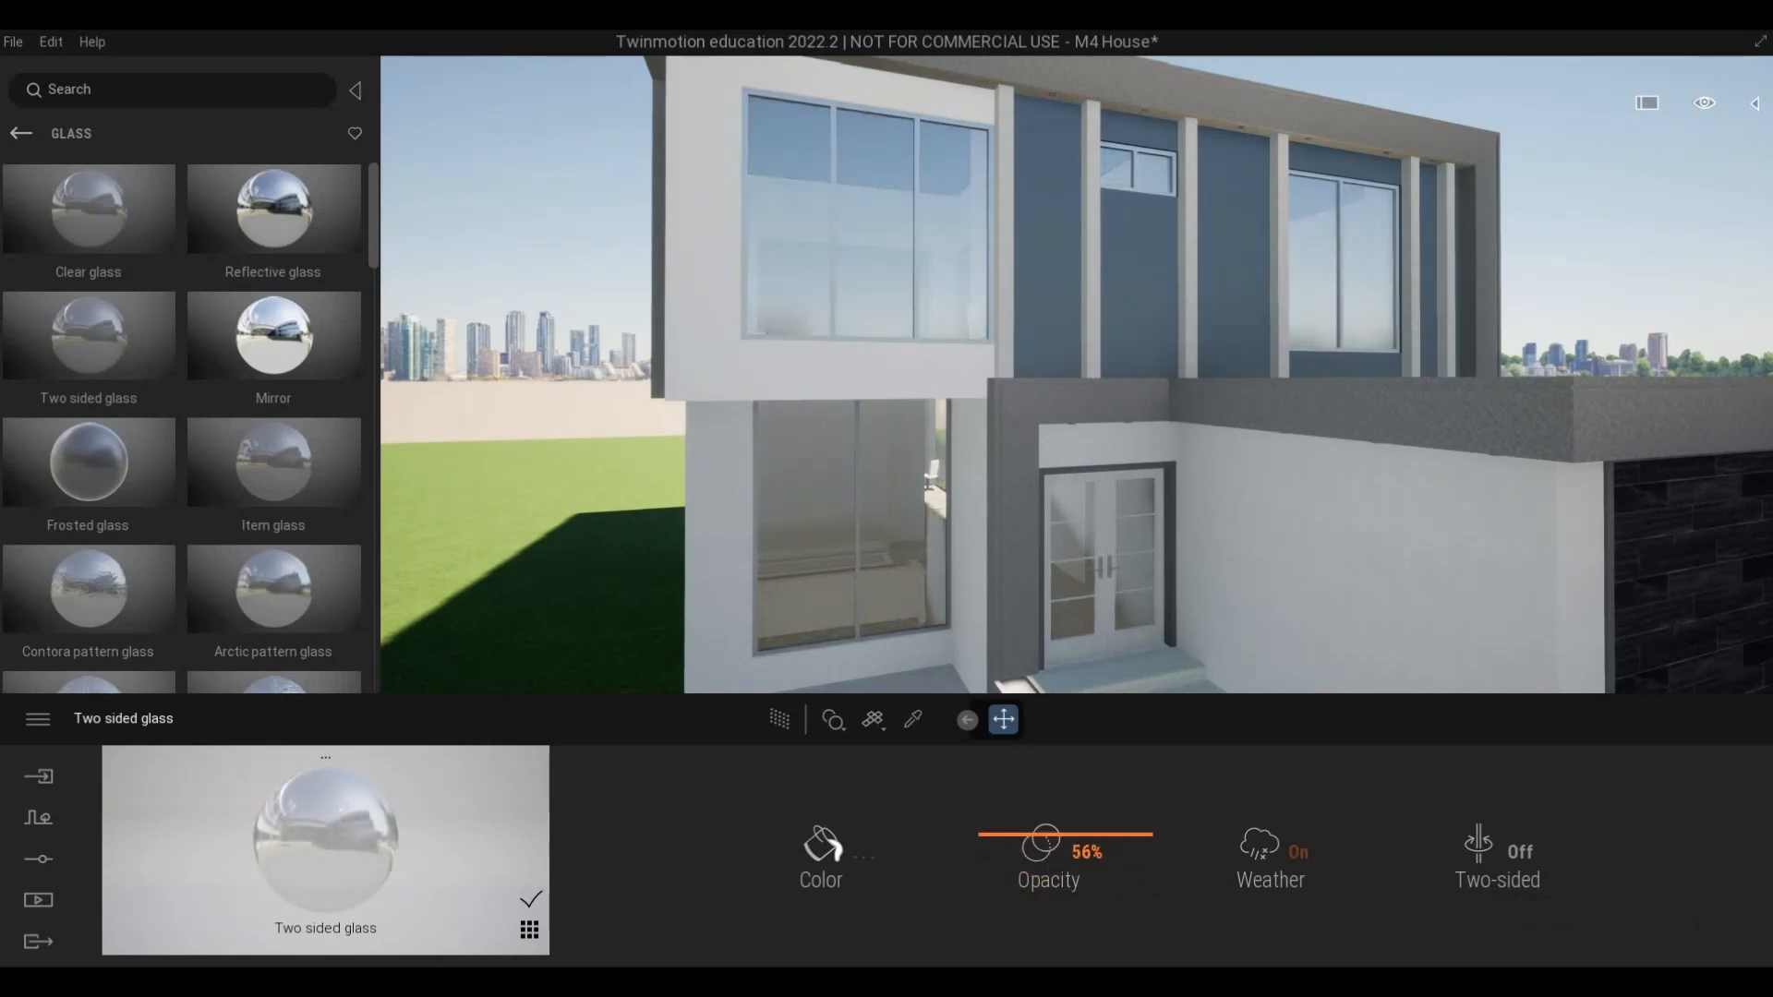
pyautogui.write('60')
pyautogui.press('Return')
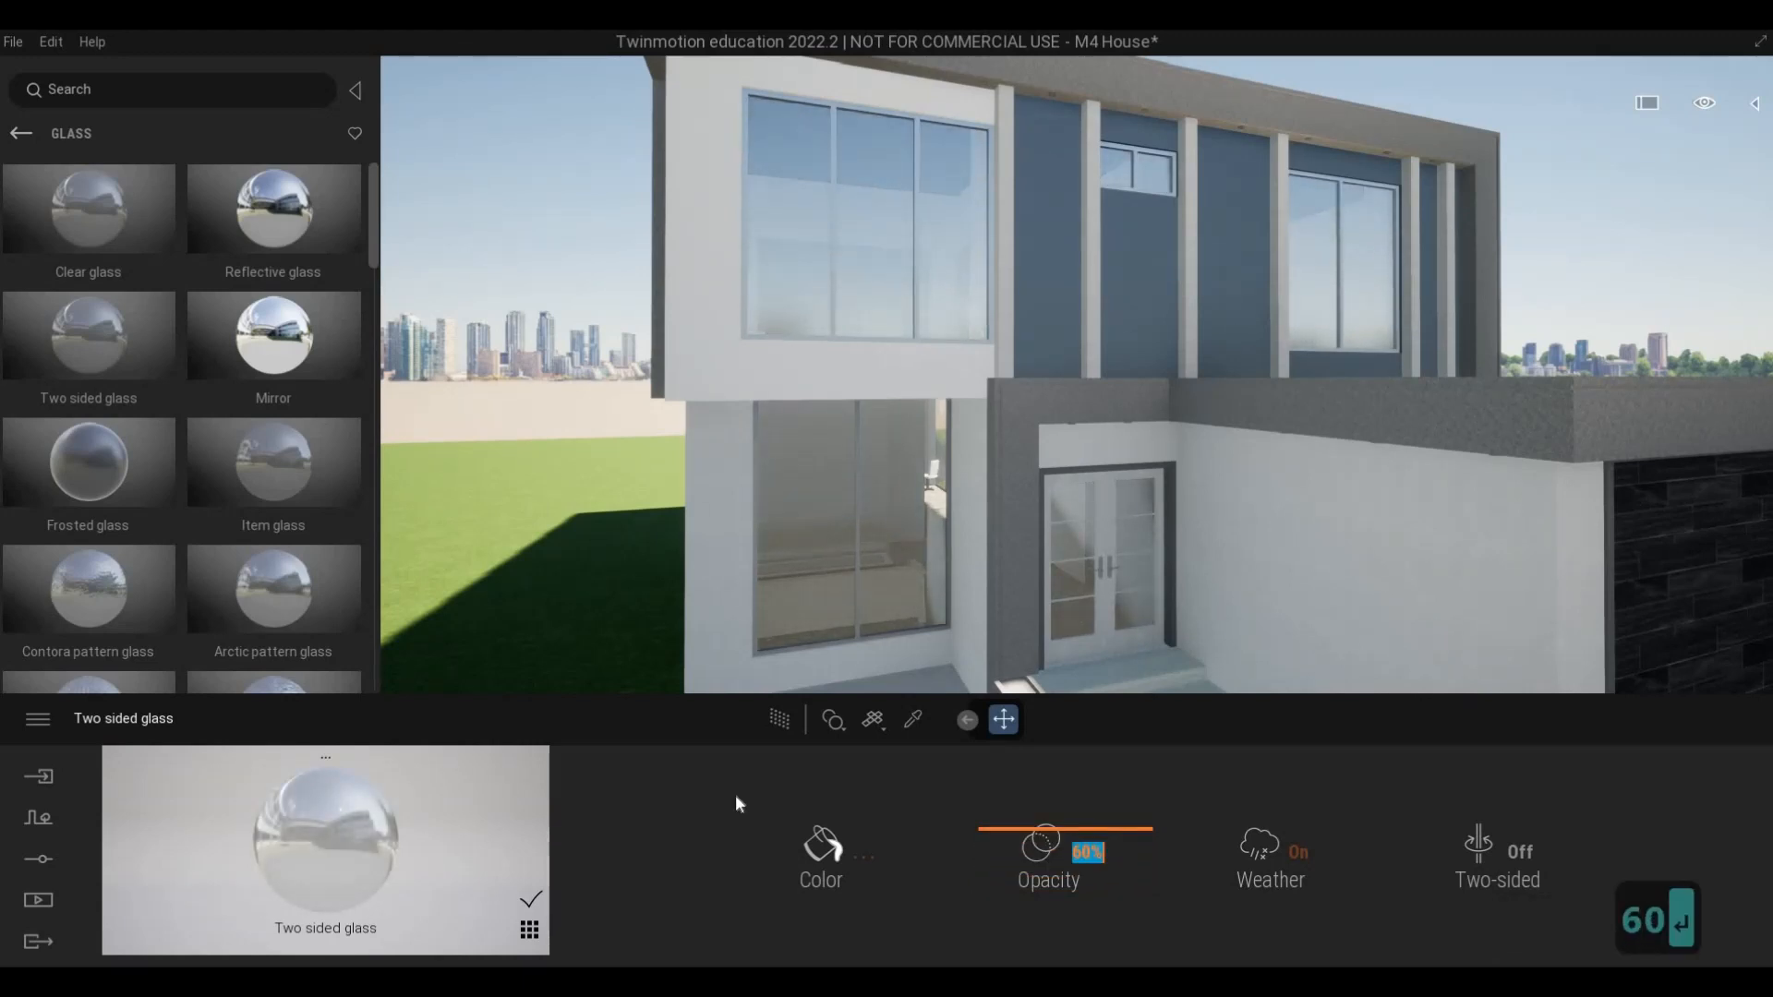
# - Set the color of the Two sided glass material to dark grey 4E4E4E
pyautogui.click(812, 855)
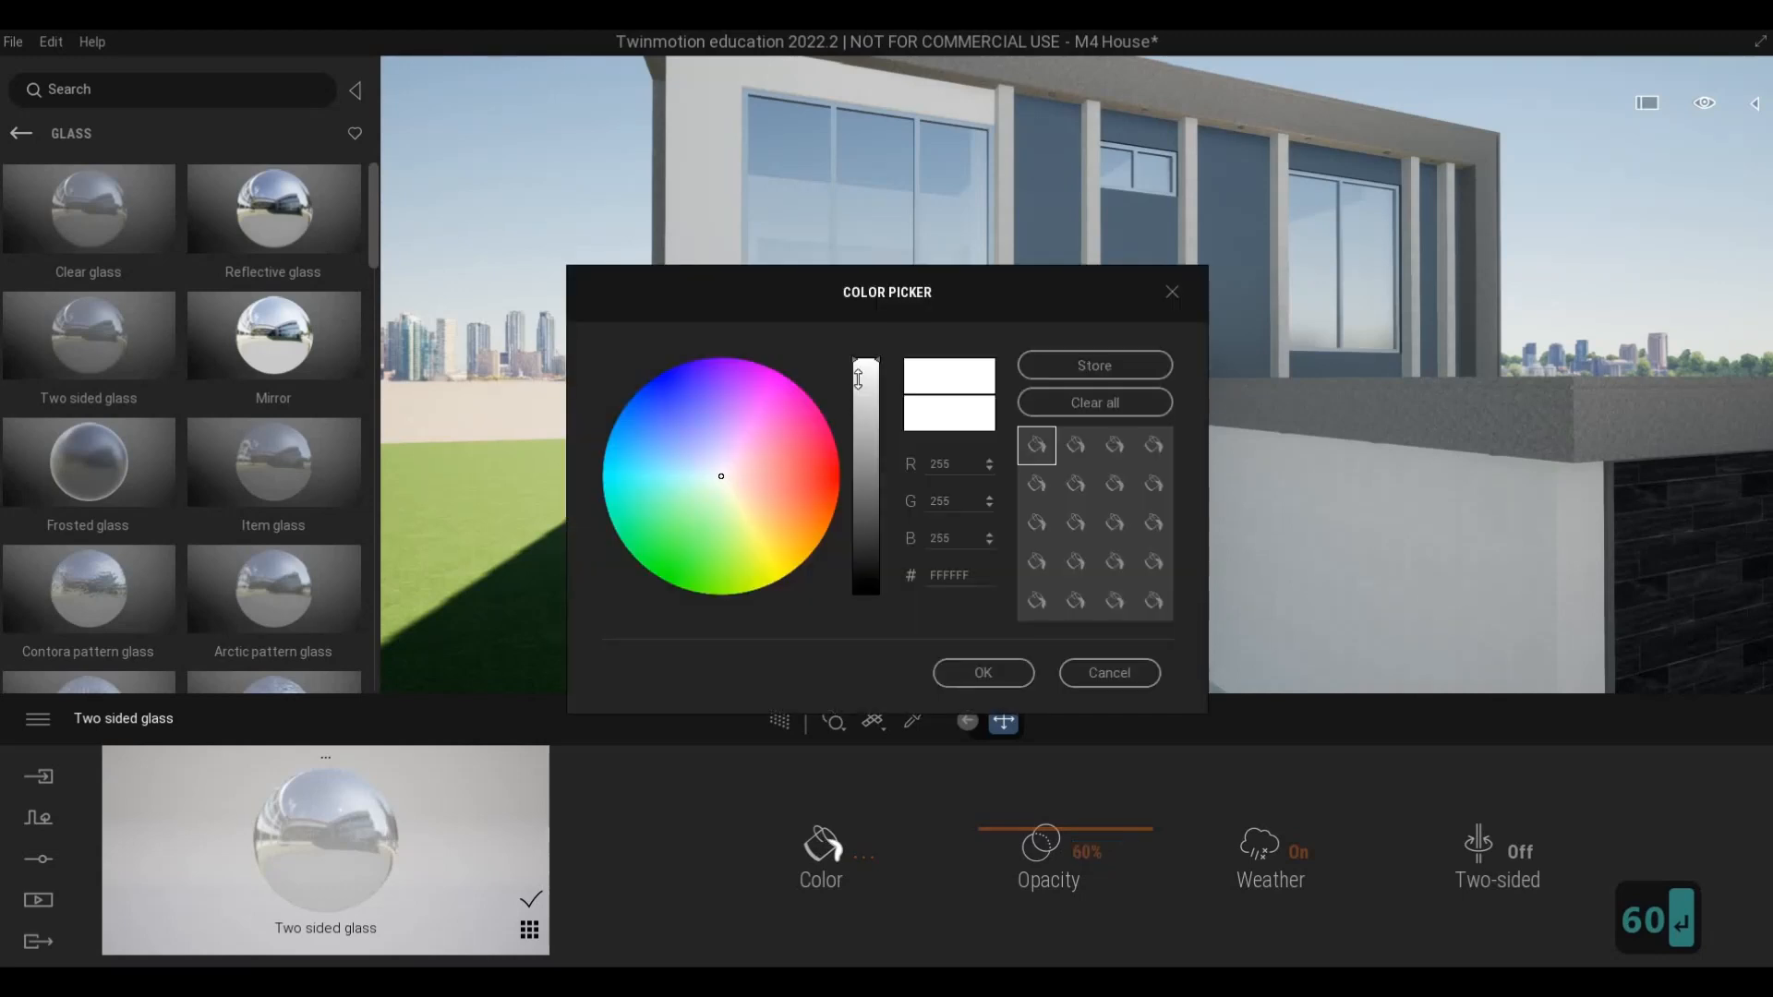
pyautogui.moveTo(875, 525); pyautogui.dragTo(868, 521)
pyautogui.click(979, 670)
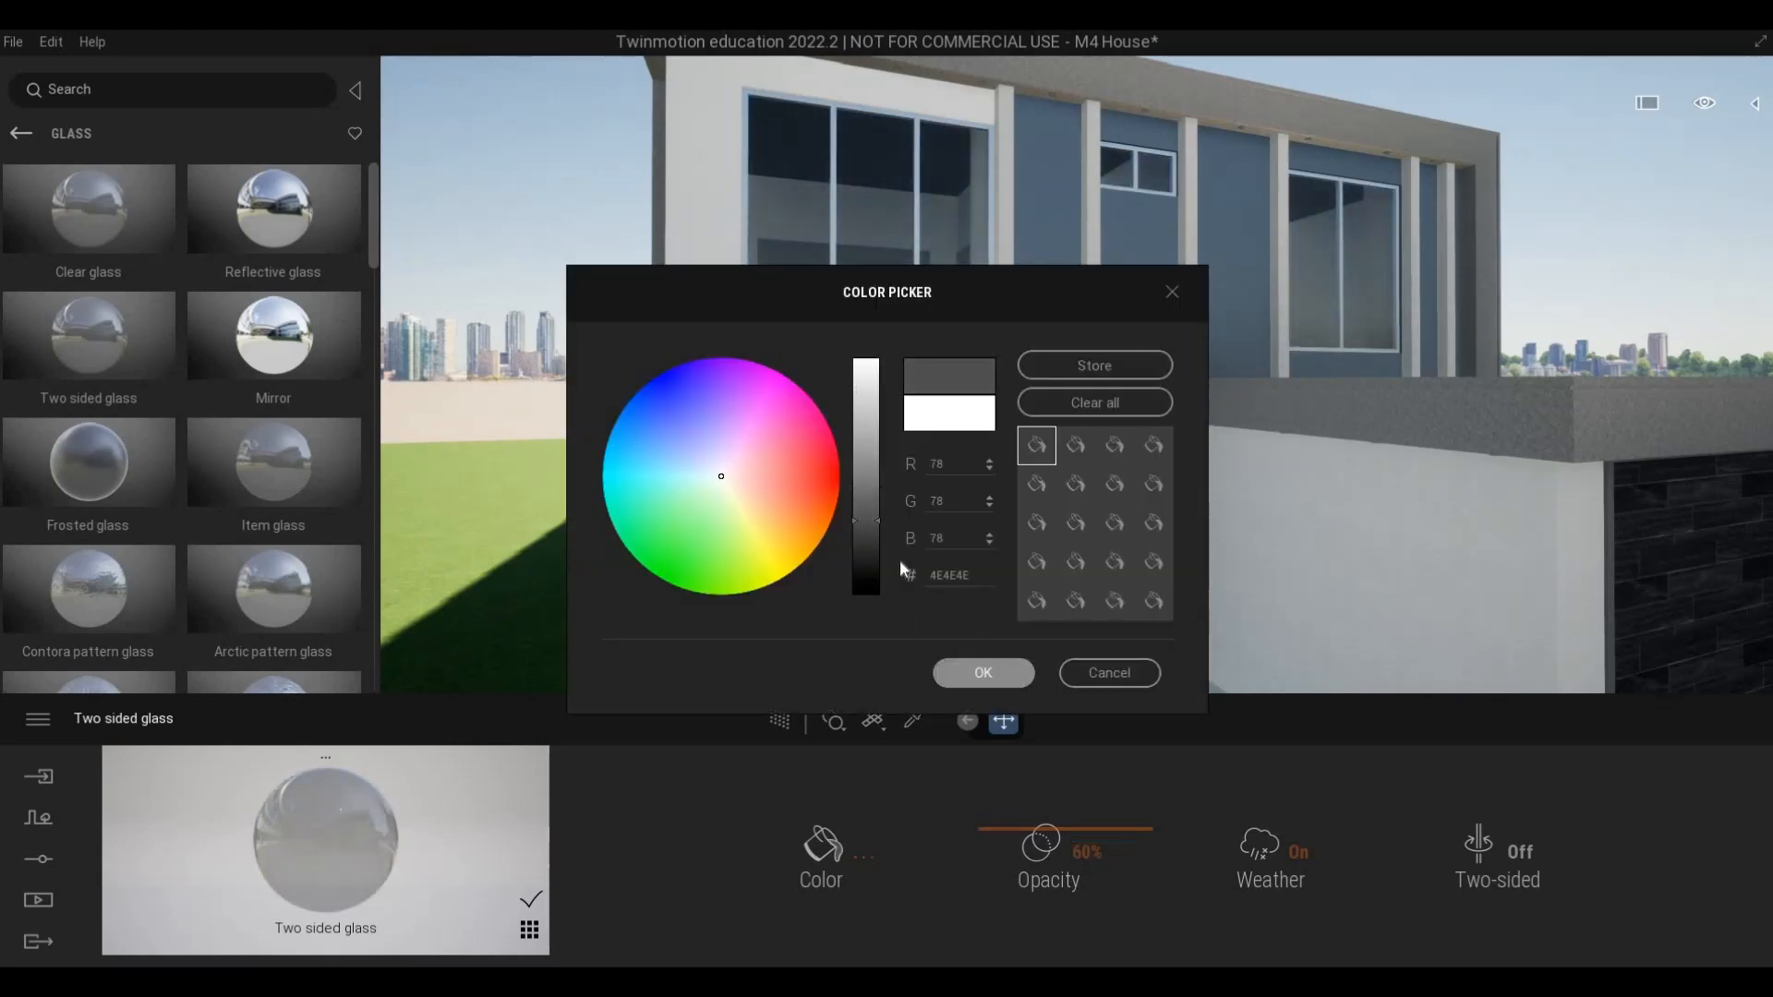
pyautogui.press('s')
pyautogui.press('e')
pyautogui.press('s')
pyautogui.press('s')
pyautogui.moveTo(899, 560); pyautogui.dragTo(910, 553, button='right')
pyautogui.press('d')
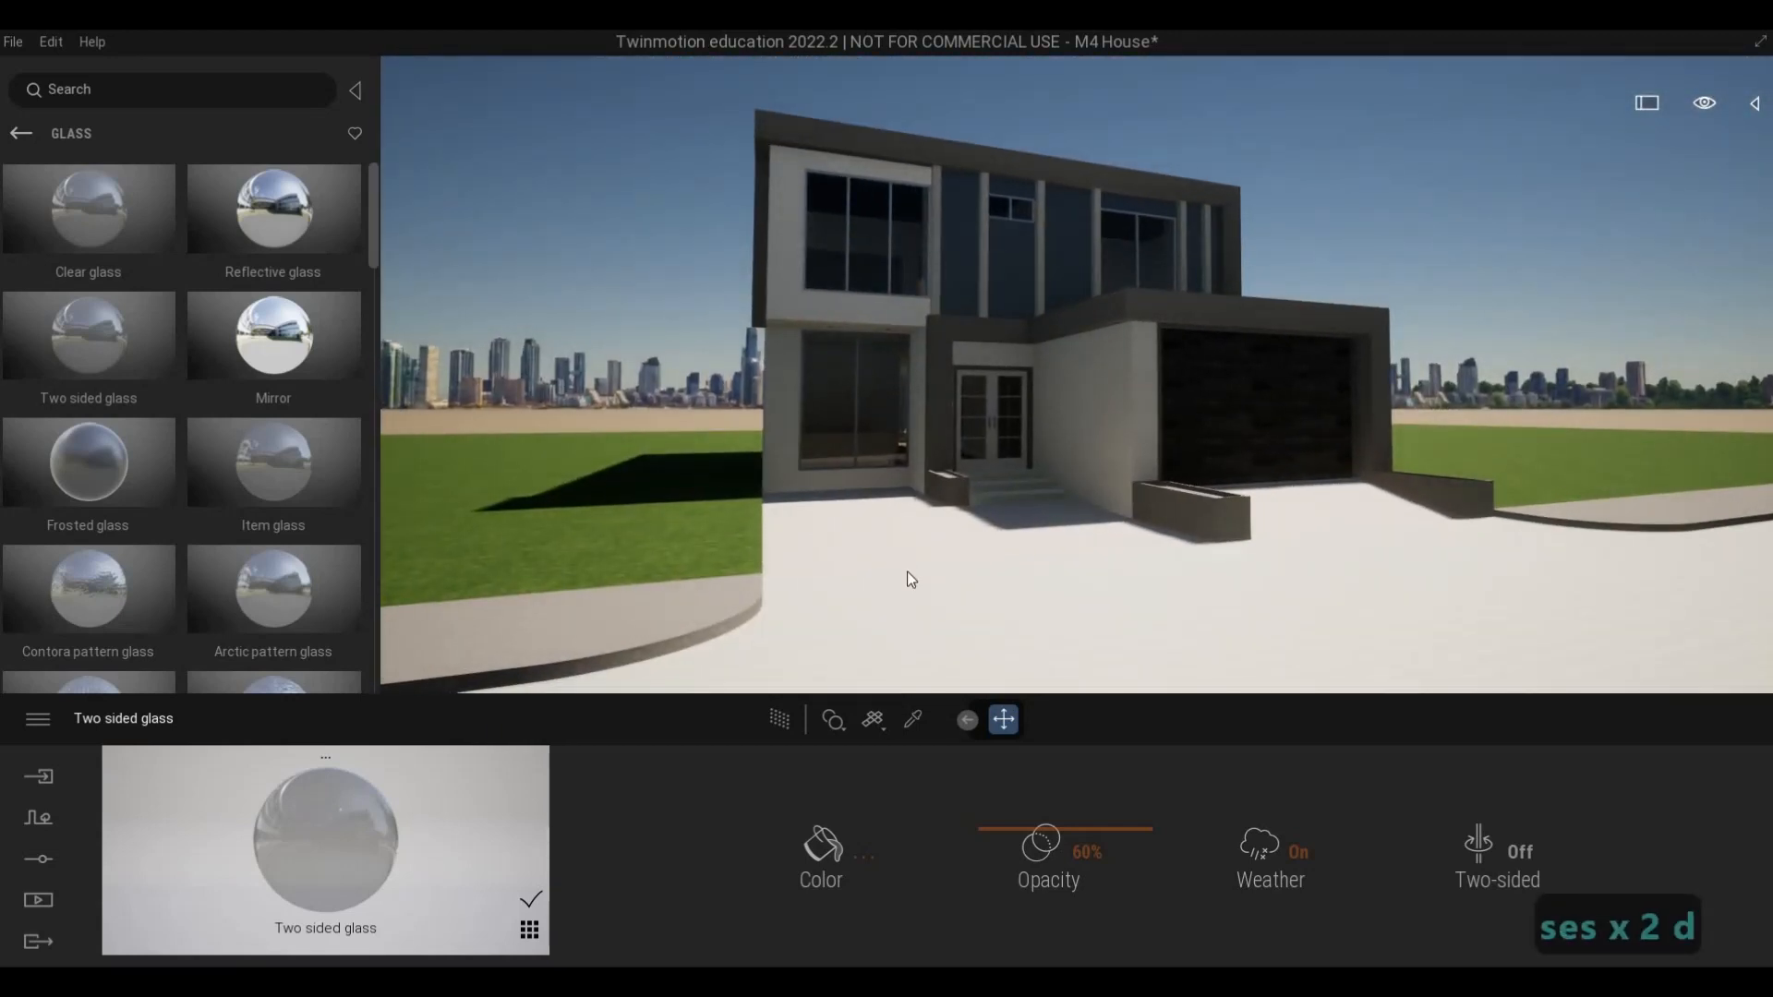
pyautogui.press('s')
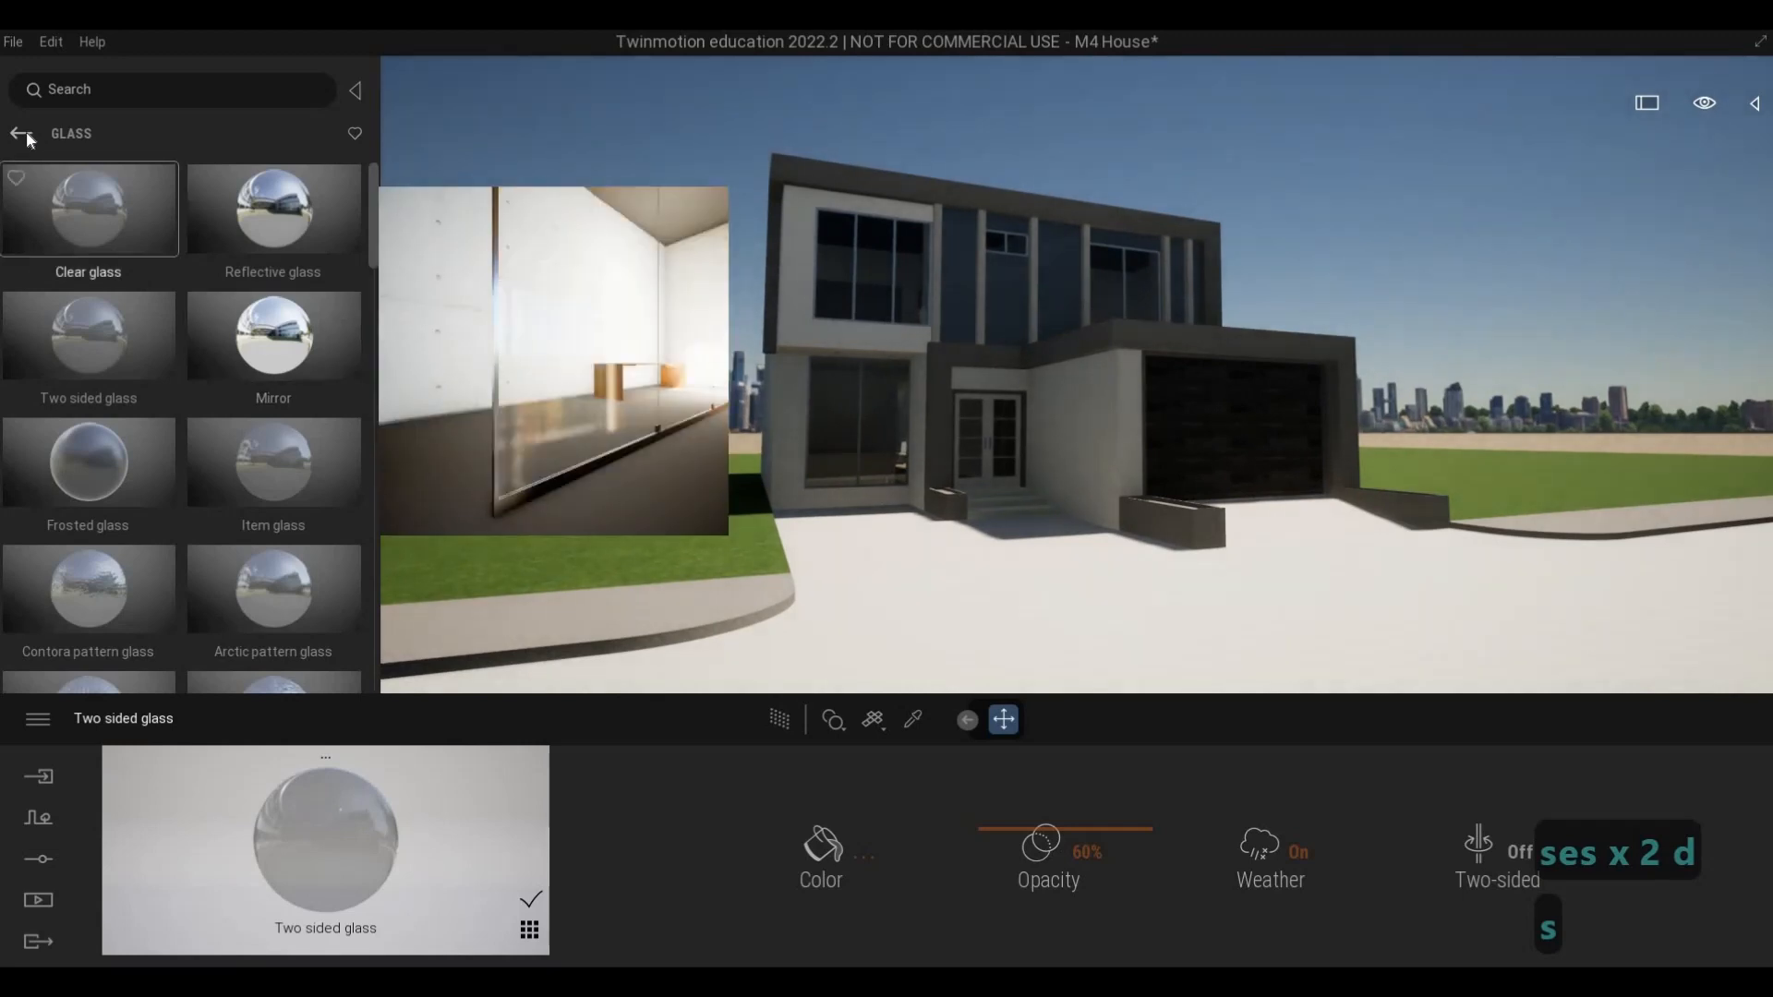
# - Apply the Stone 03 material from the library's Stones materials to the low planter walls and set its scale to 2.04
pyautogui.click(22, 135)
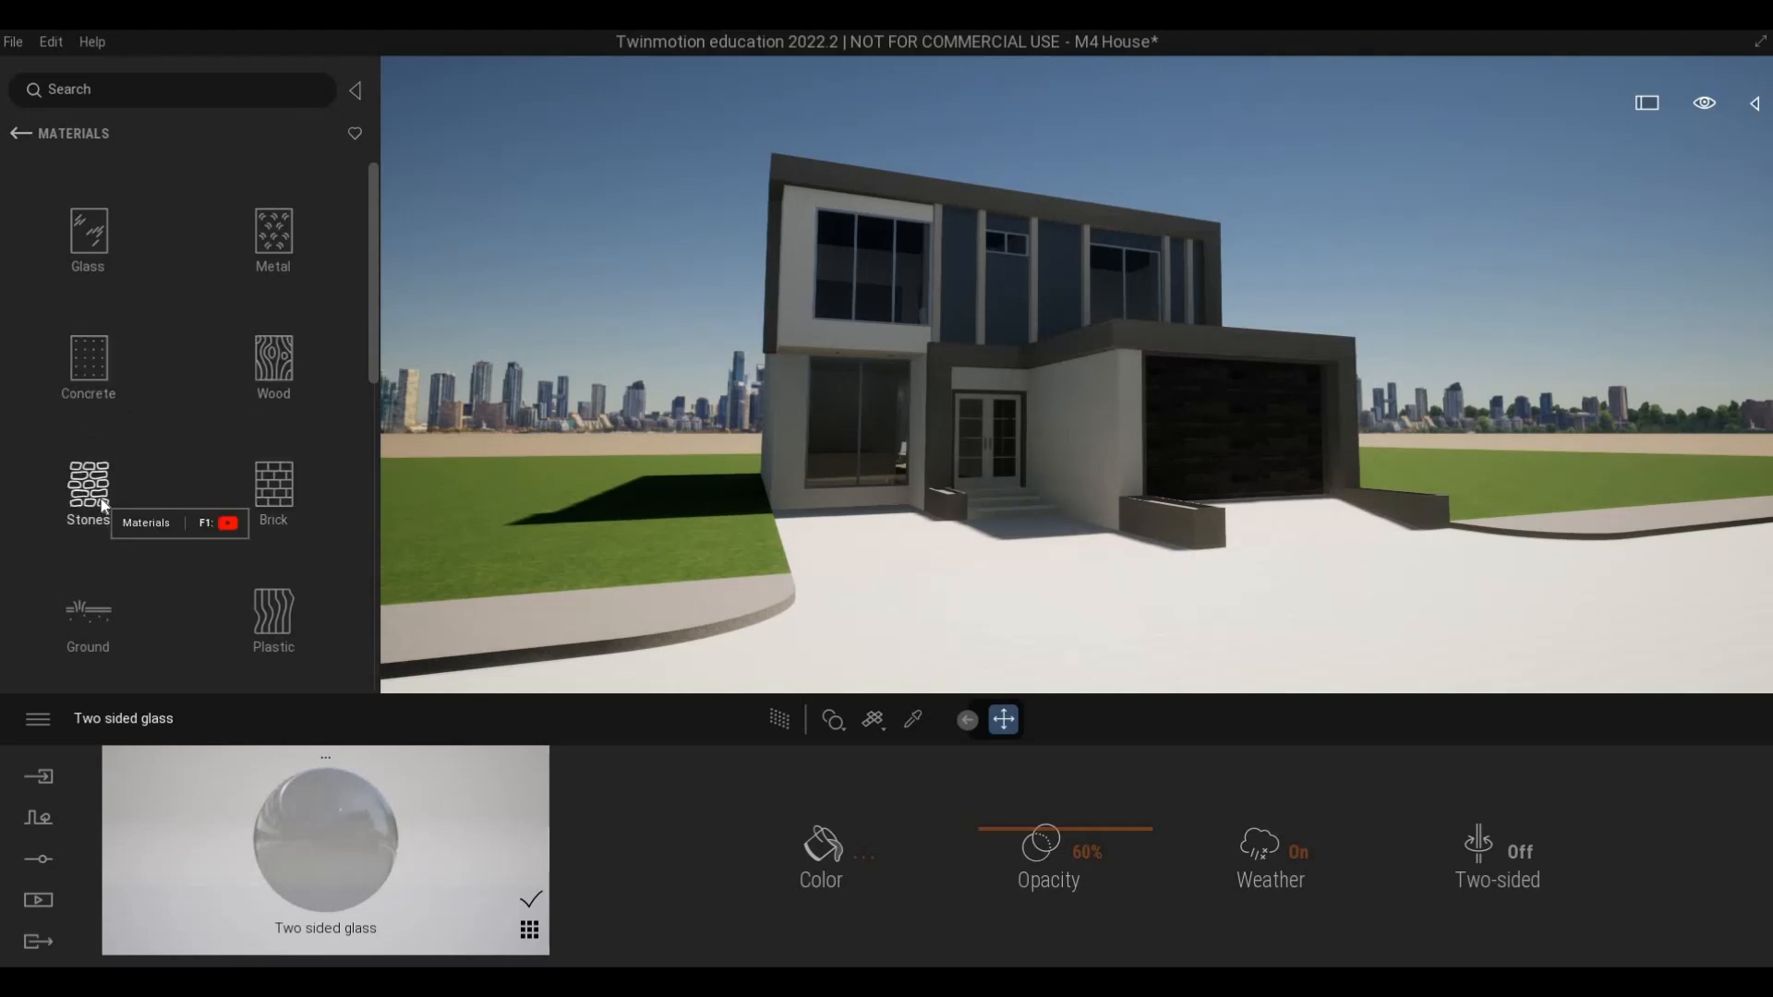
pyautogui.click(200, 462)
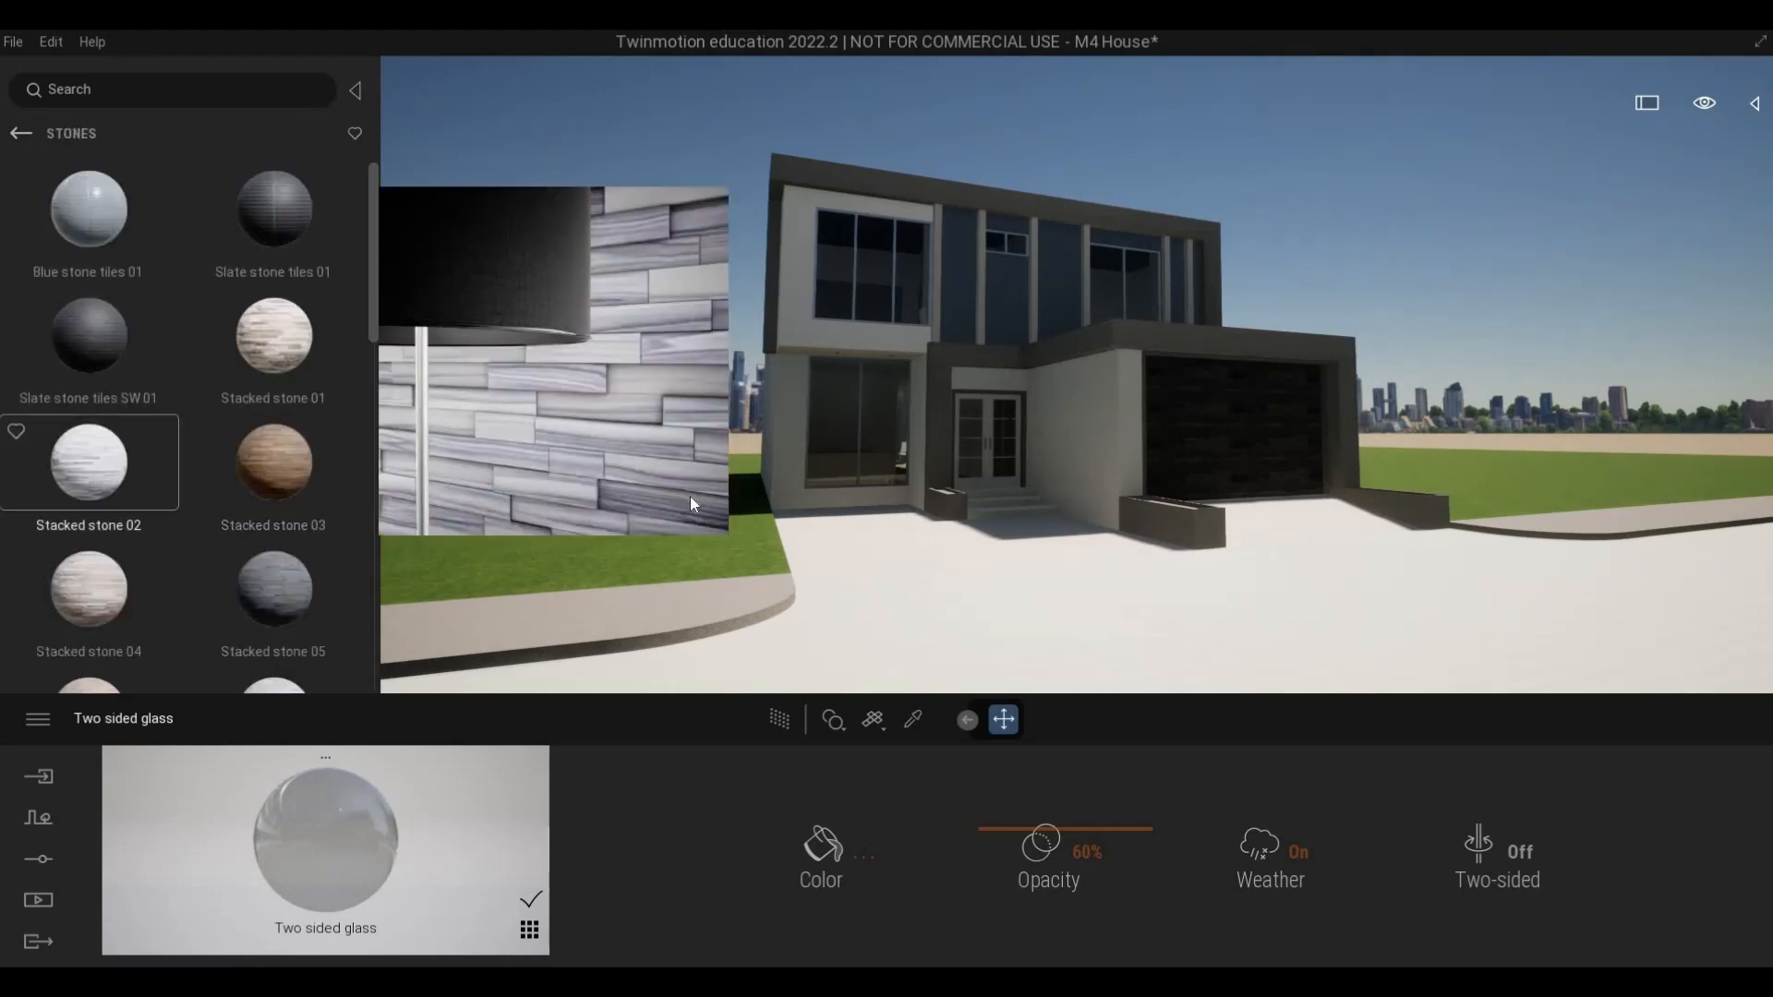
pyautogui.press('w')
pyautogui.press('w')
pyautogui.press('e')
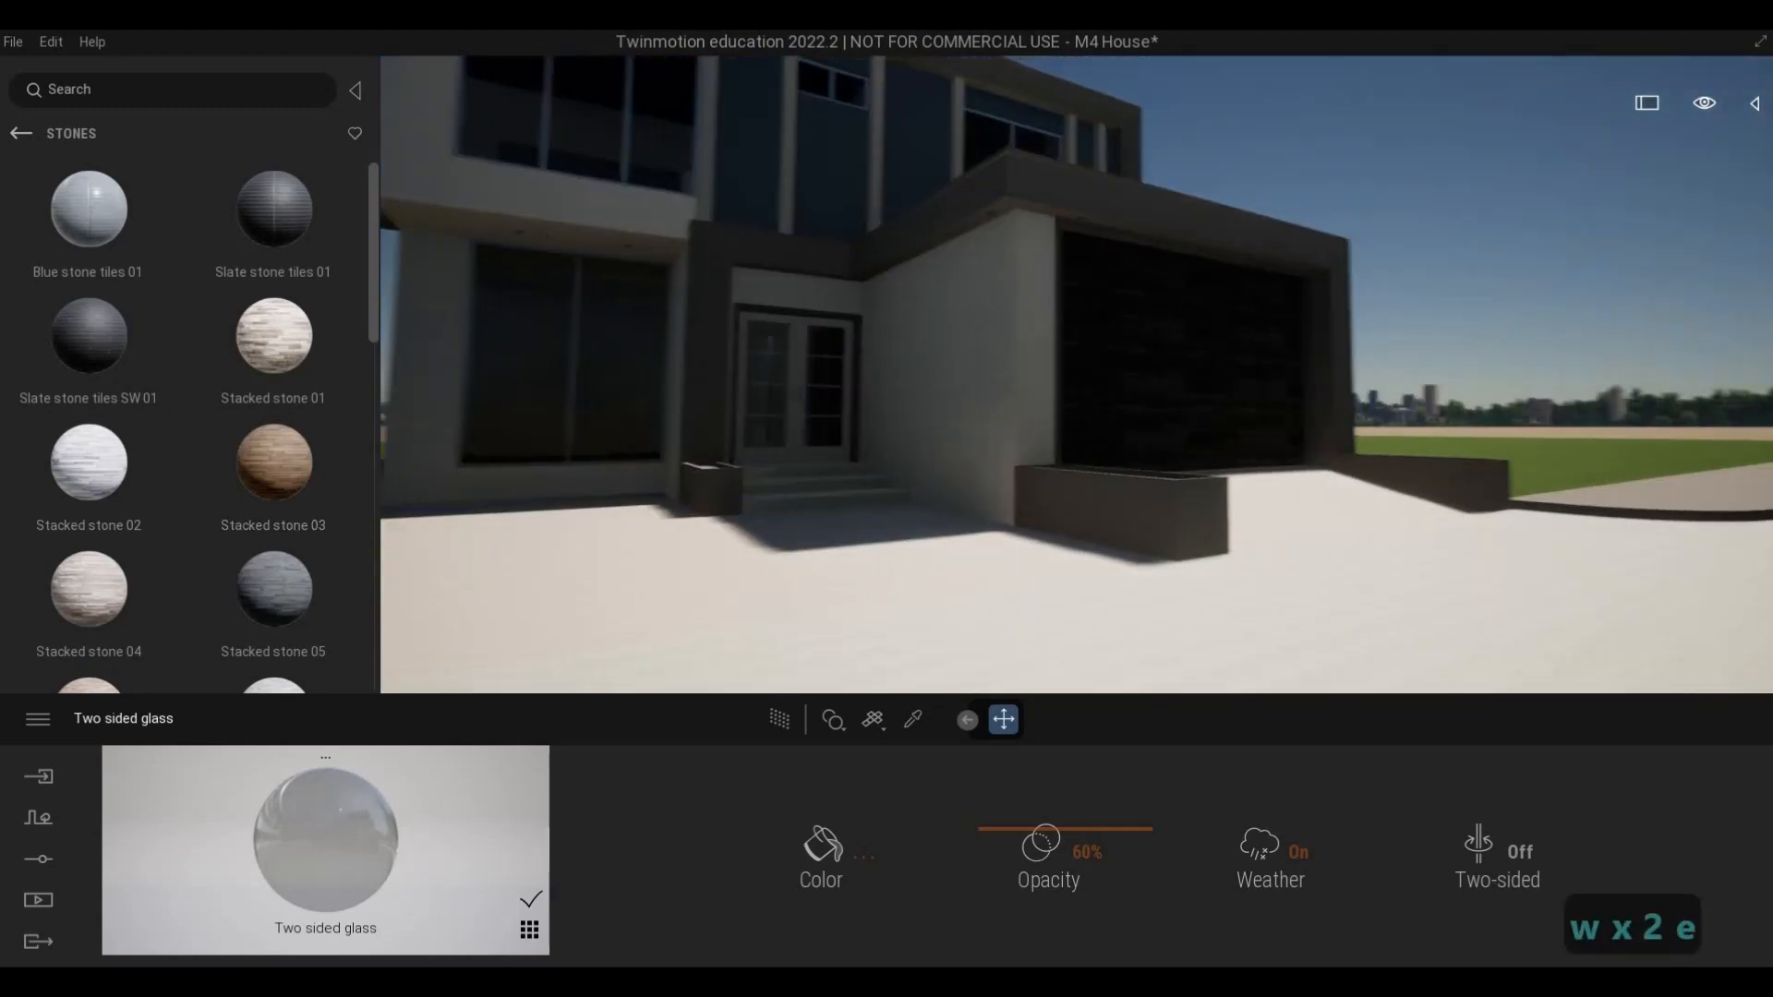
pyautogui.press('w')
pyautogui.press('w')
pyautogui.press('e')
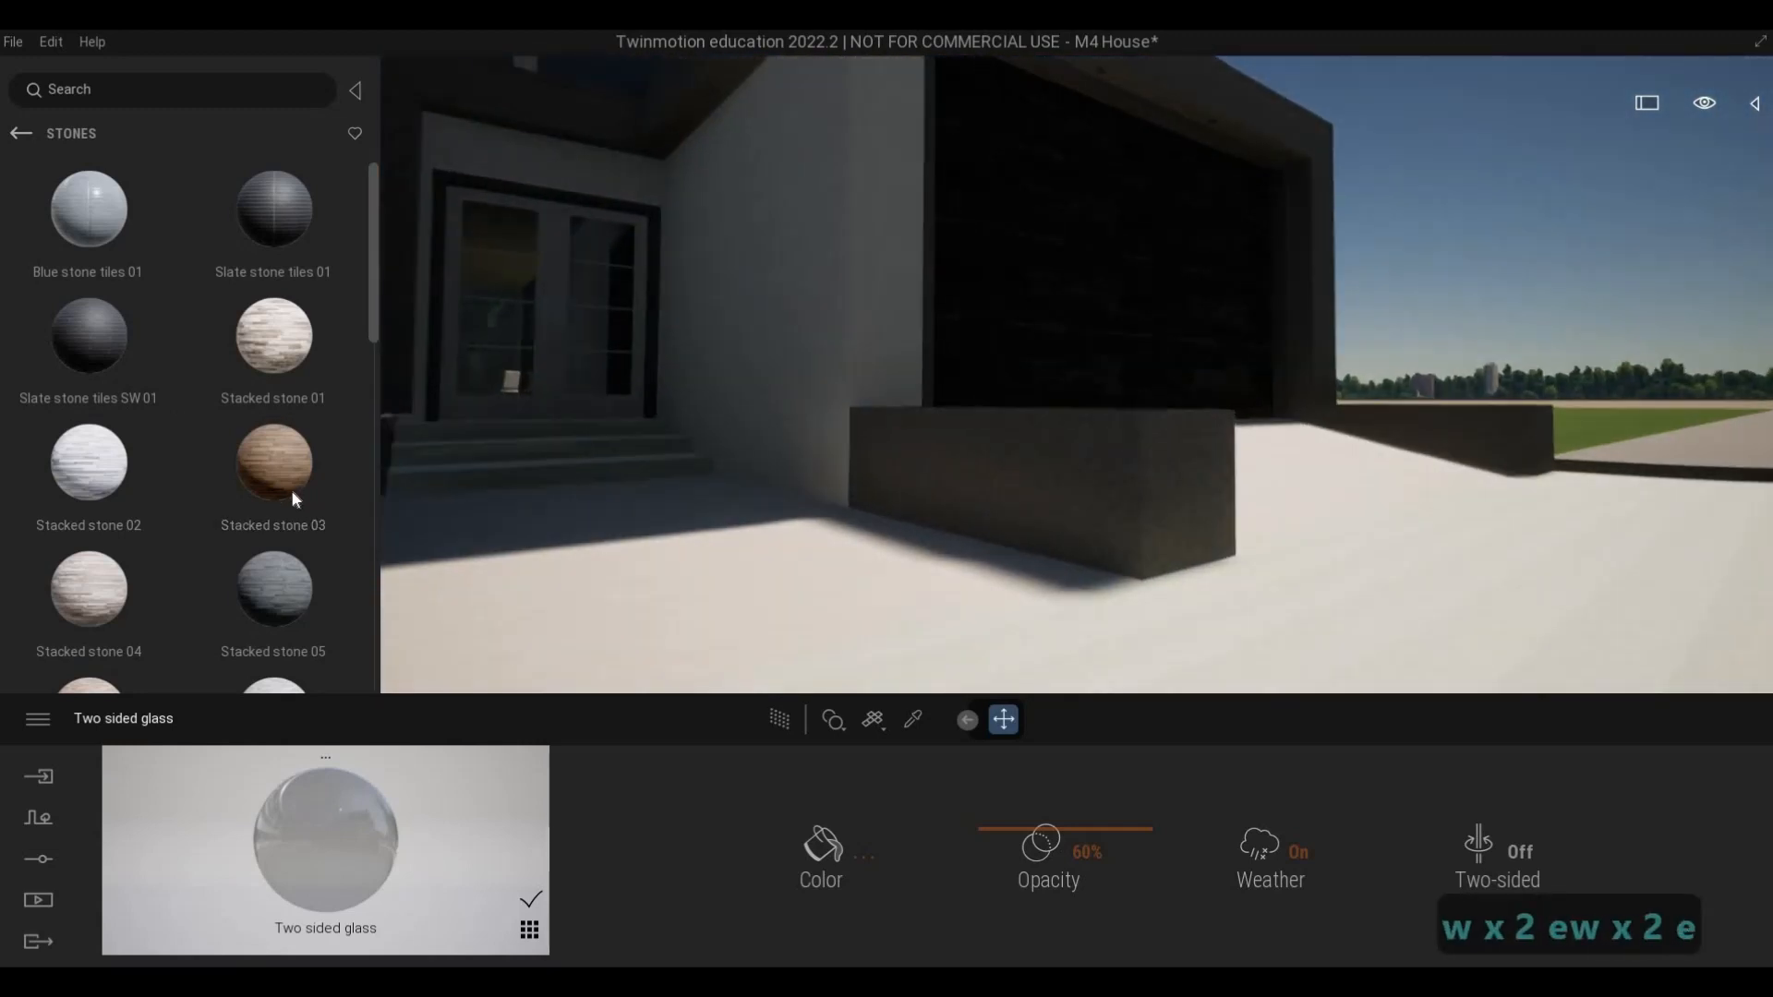
pyautogui.scroll(-2, 265, 499)
pyautogui.scroll(-1, 264, 491)
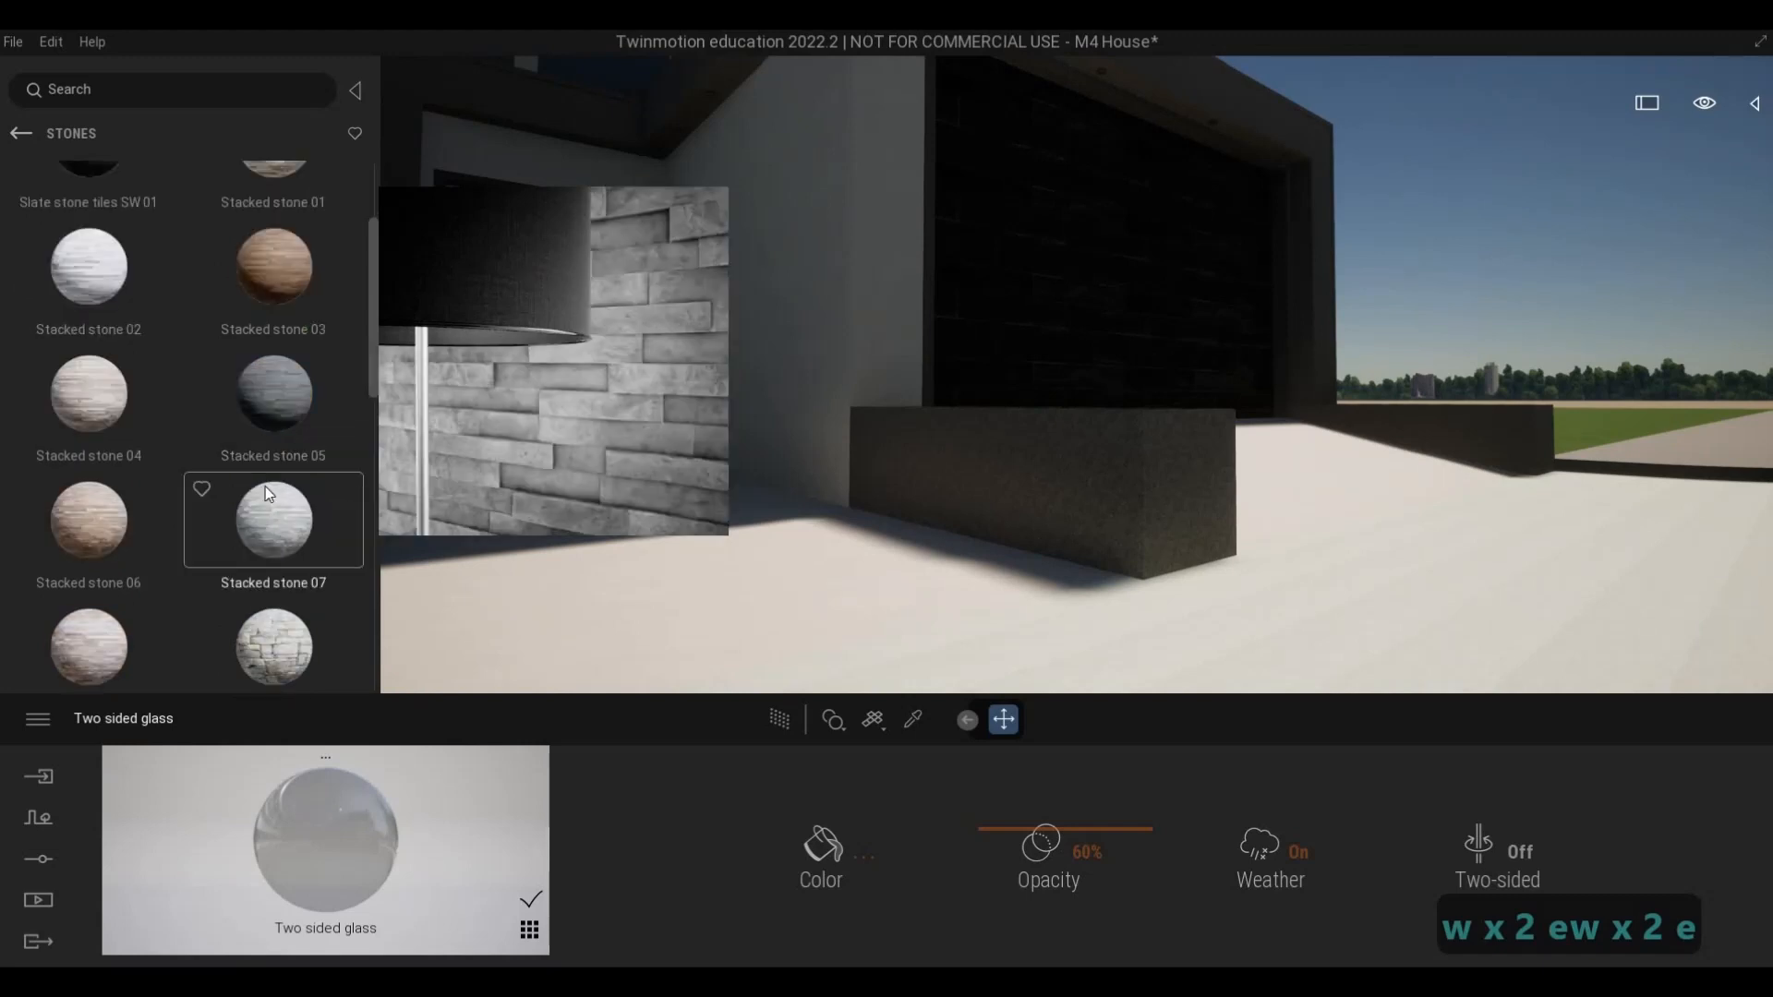
pyautogui.scroll(-1, 264, 486)
pyautogui.scroll(-1, 264, 485)
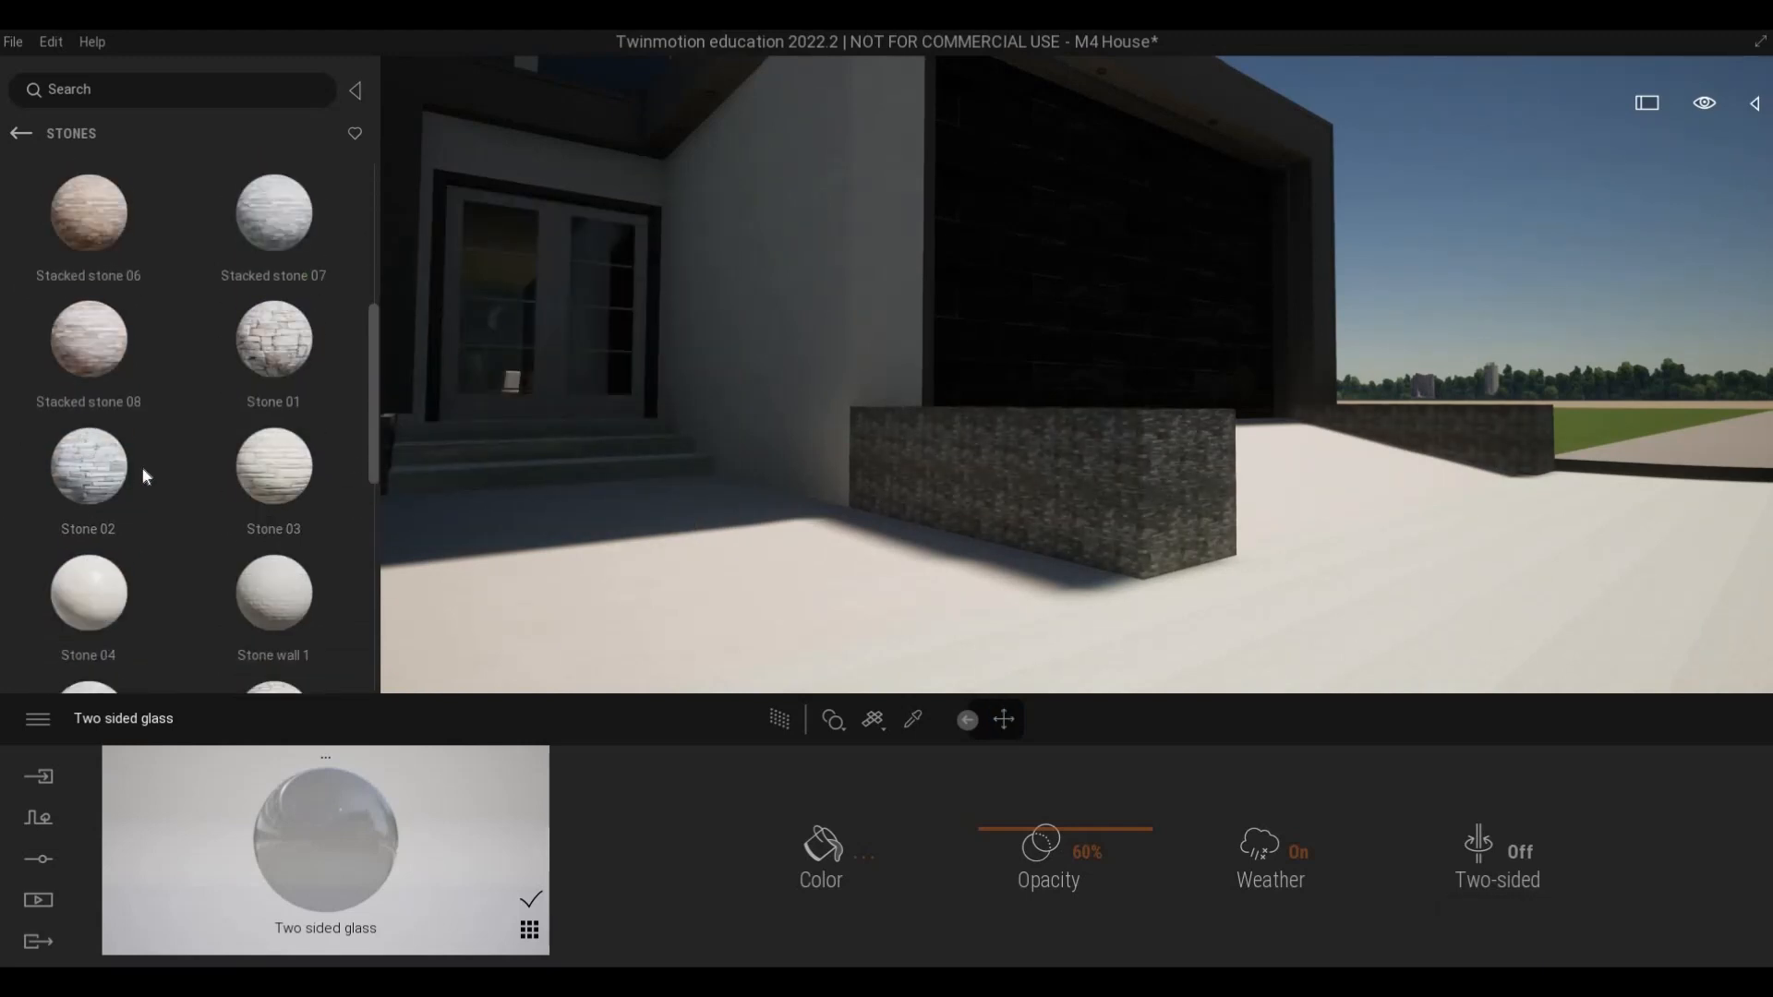
pyautogui.moveTo(274, 466); pyautogui.dragTo(1108, 490)
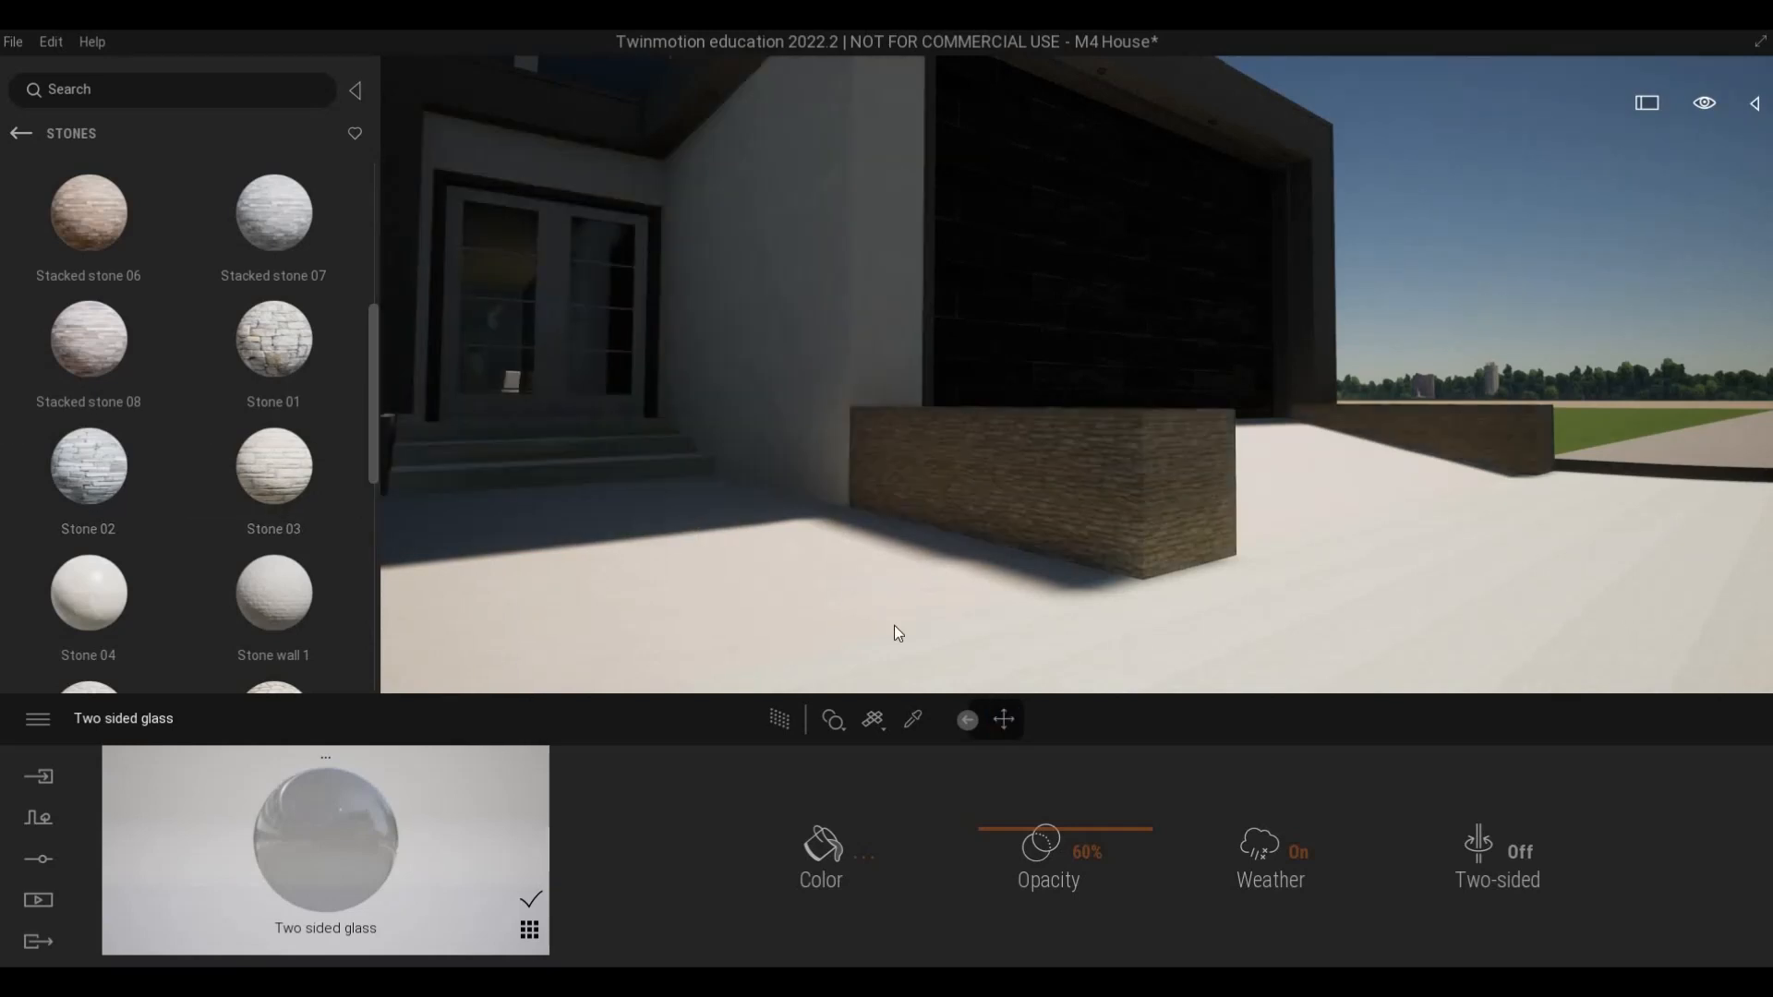
pyautogui.moveTo(1101, 839); pyautogui.dragTo(1103, 836)
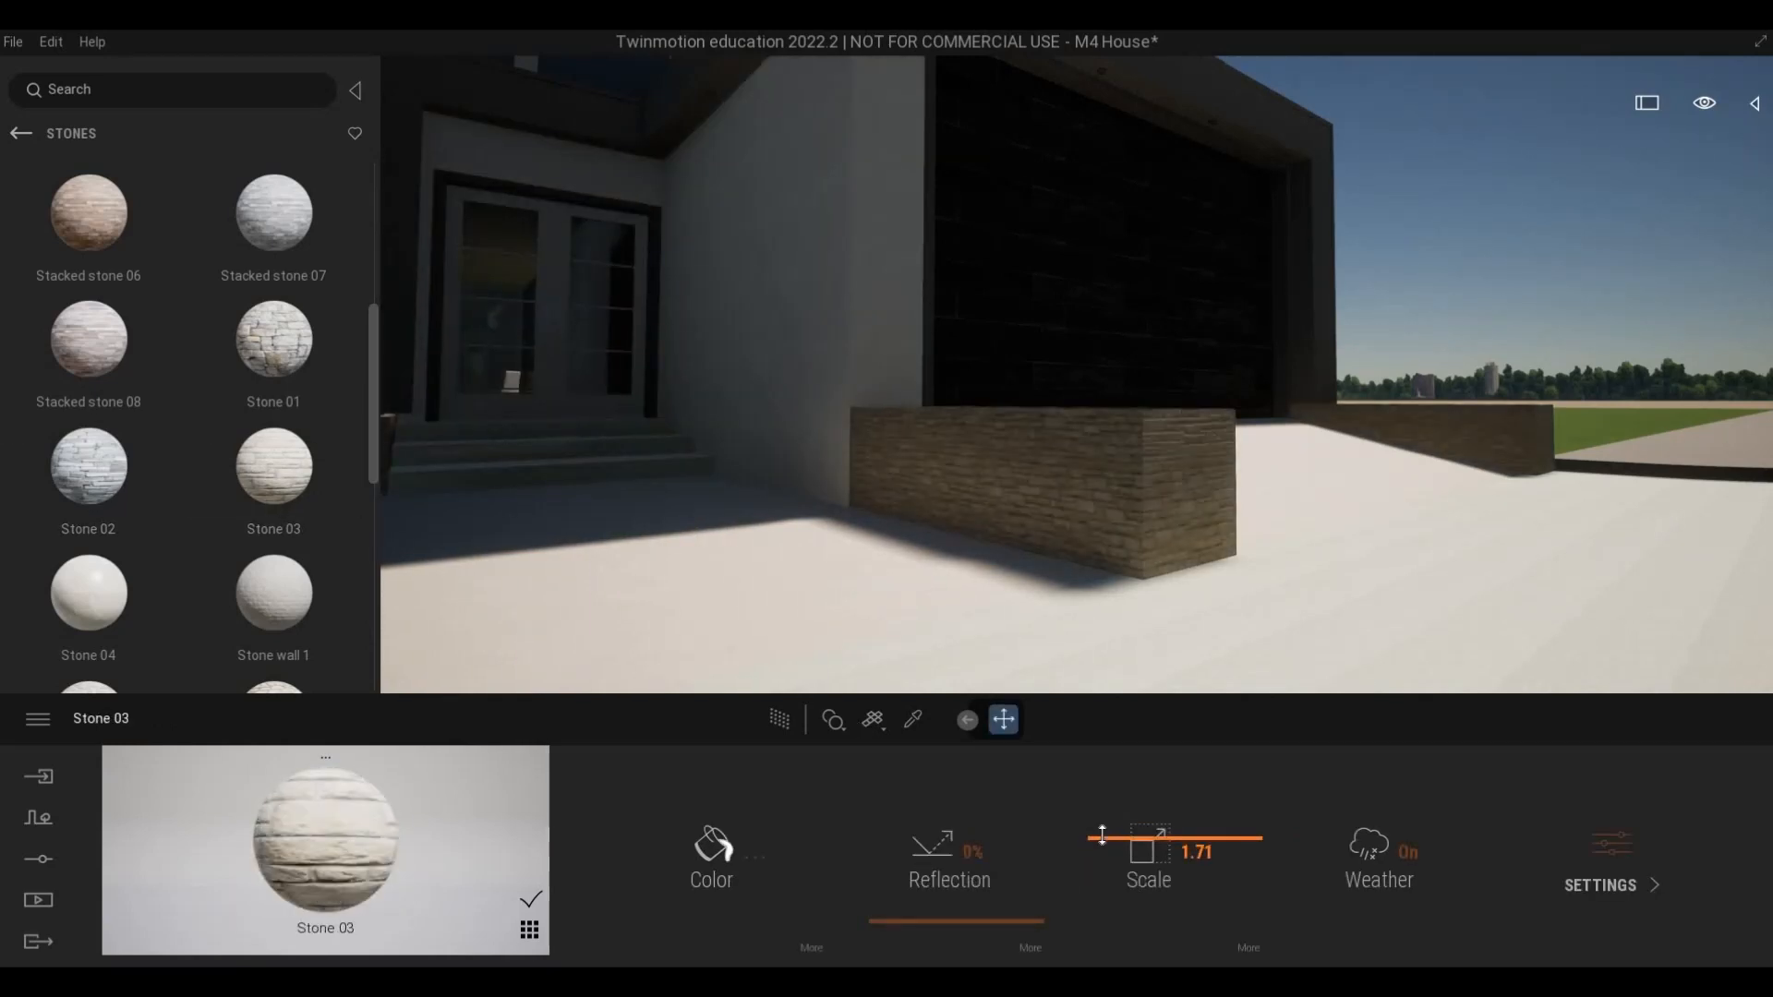
# - Apply the Pebbles material from the library's natural Ground materials to the soil surface of the planter beside the entrance steps
pyautogui.press('a')
pyautogui.press('q')
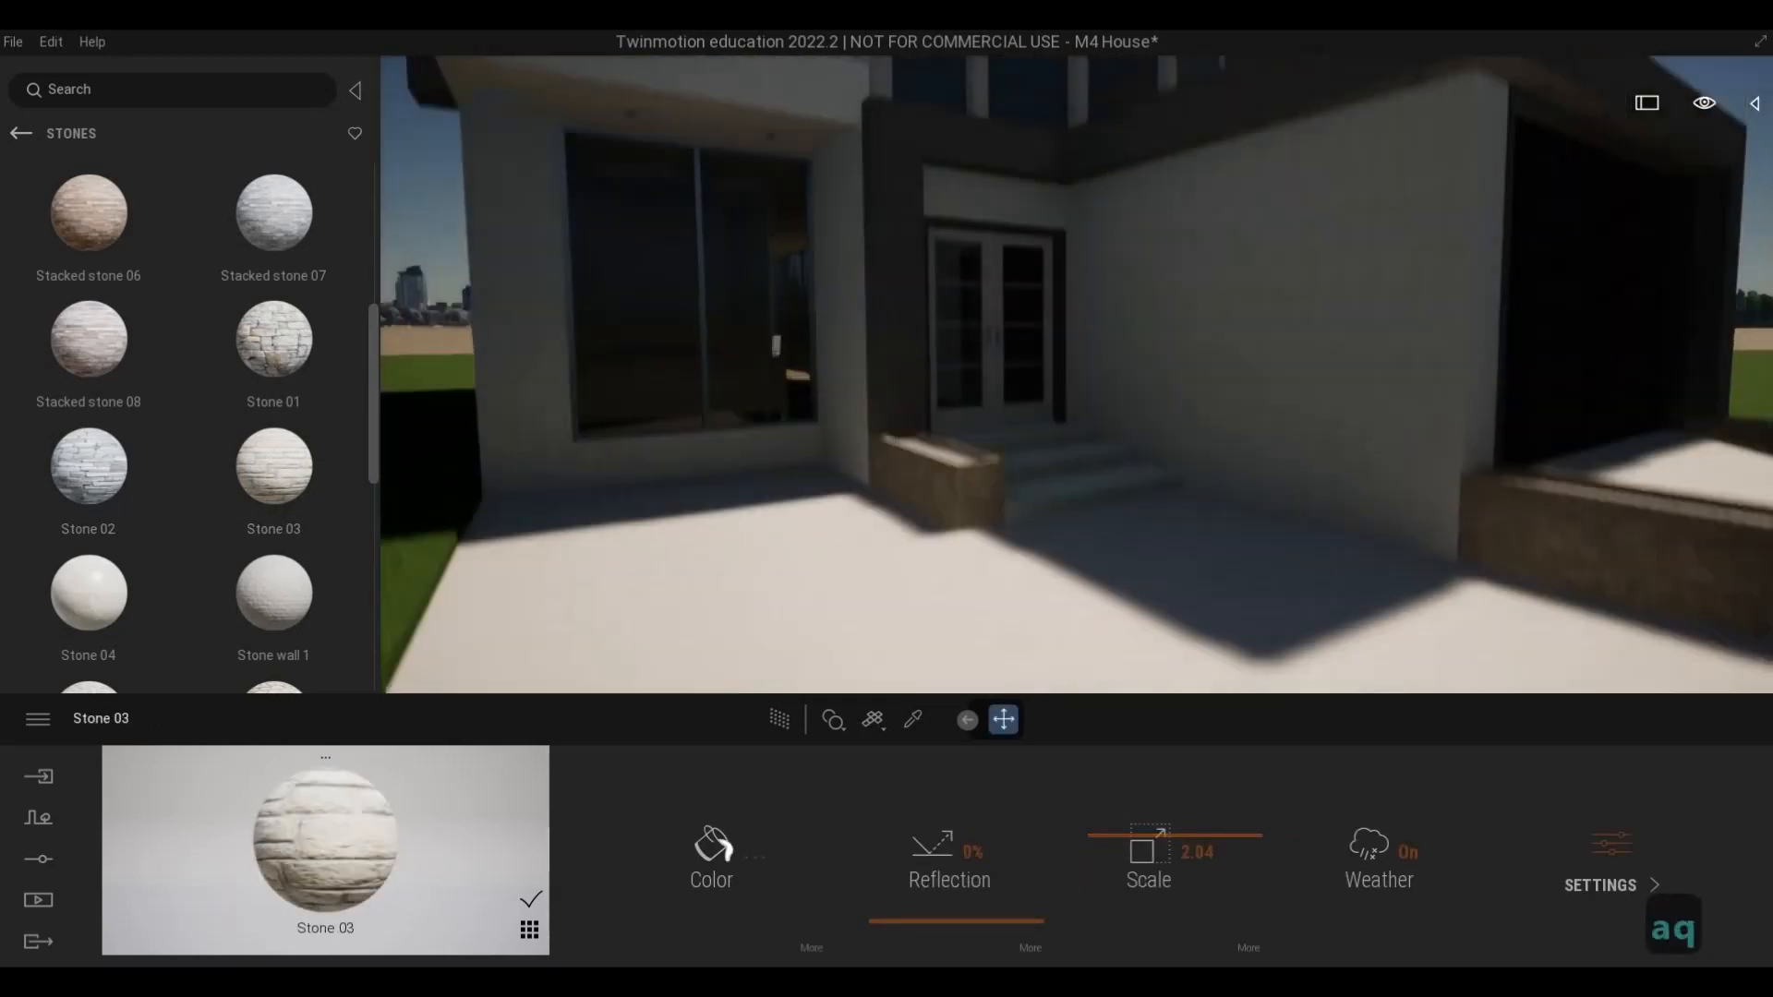
pyautogui.press('a')
pyautogui.press('e')
pyautogui.press('w')
pyautogui.press('q')
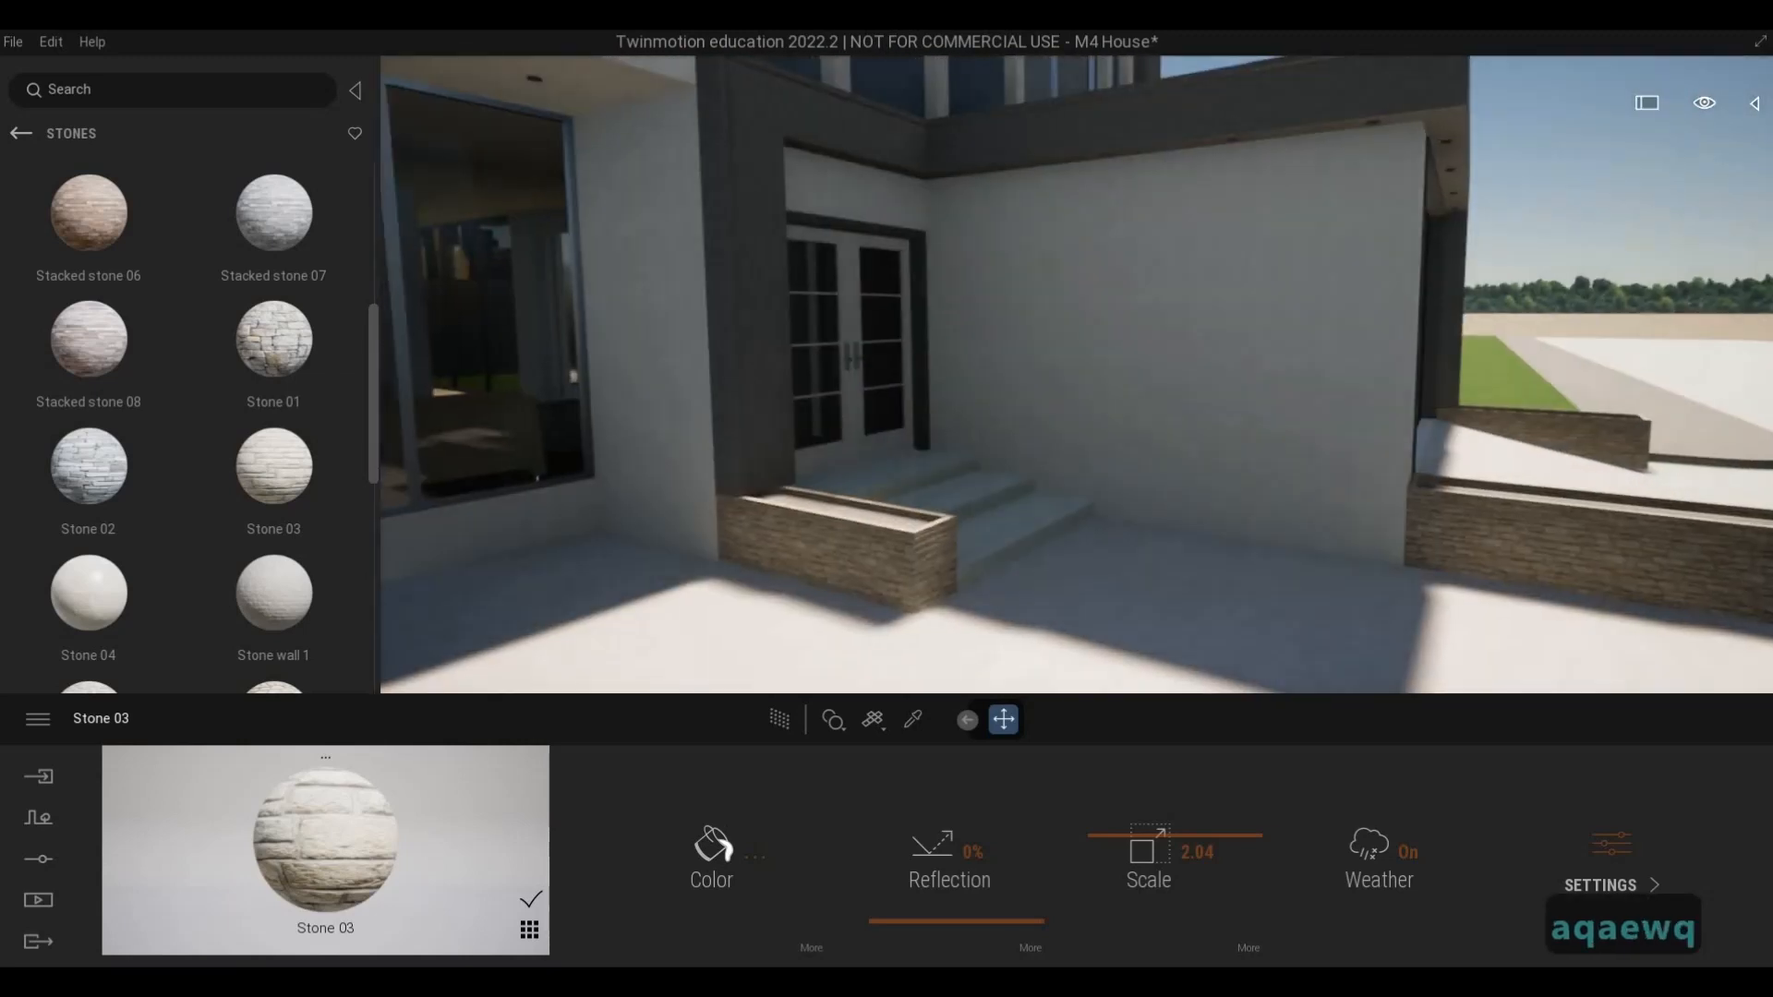
pyautogui.press('d')
pyautogui.press('w')
pyautogui.press('w')
pyautogui.press('w')
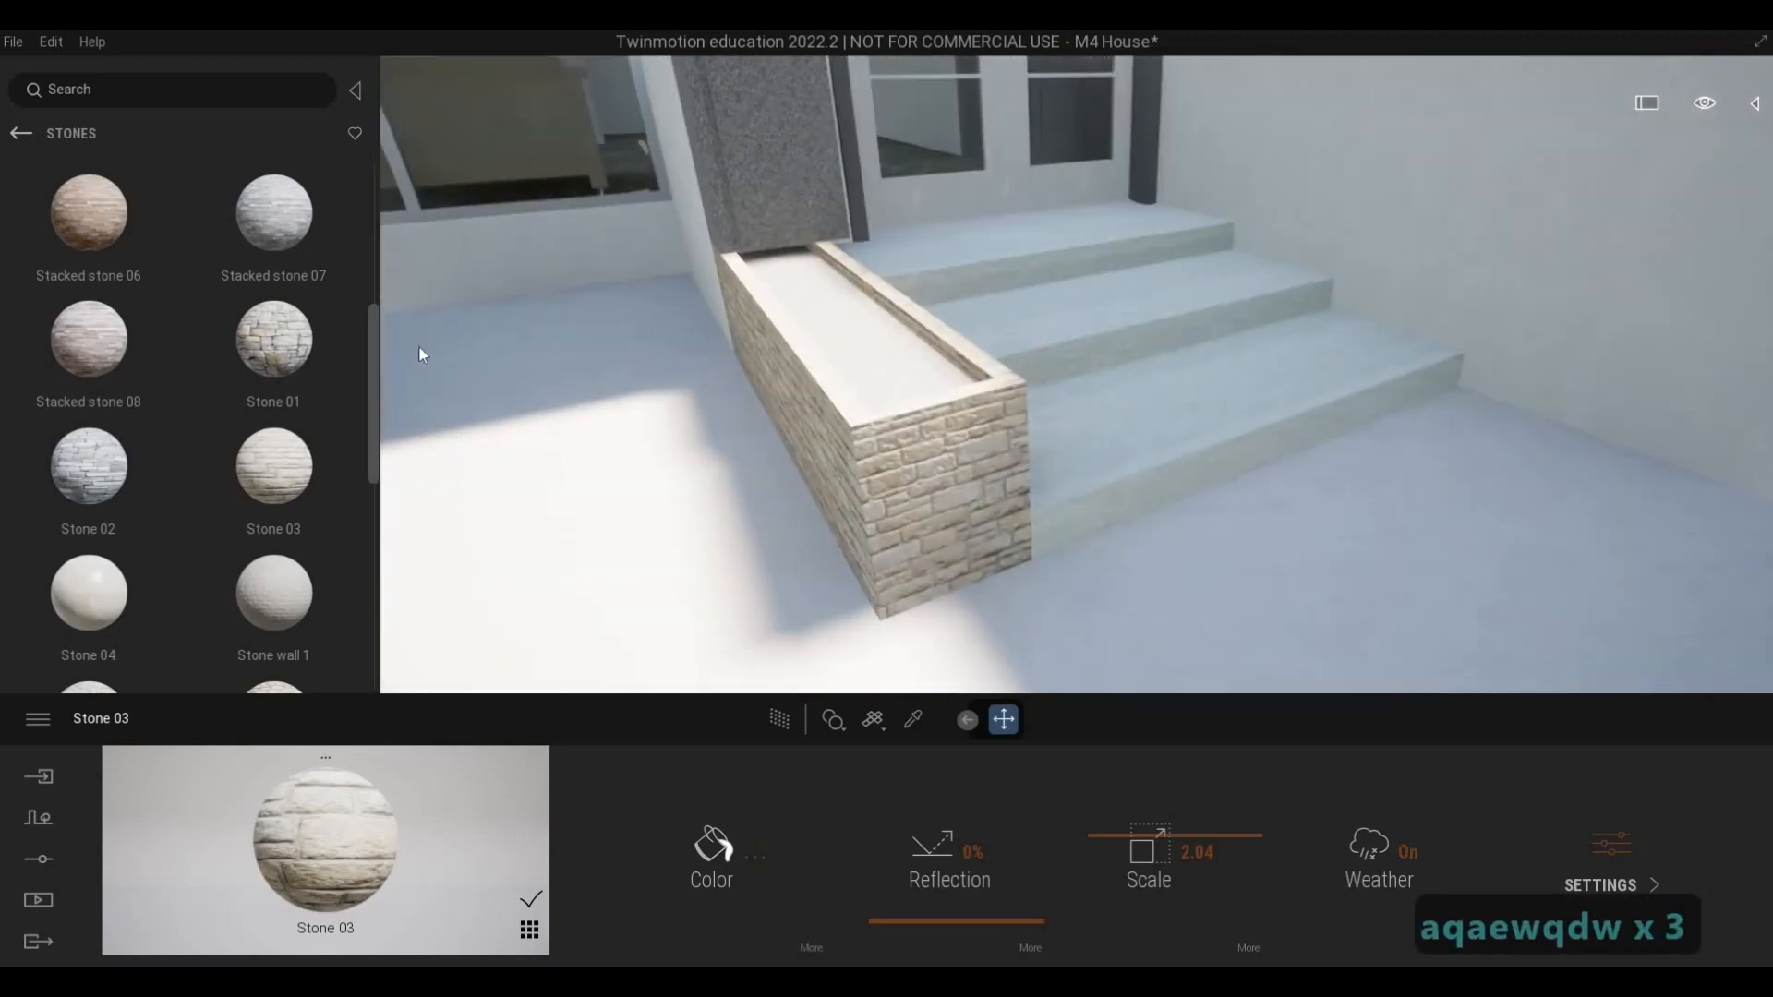
pyautogui.click(20, 133)
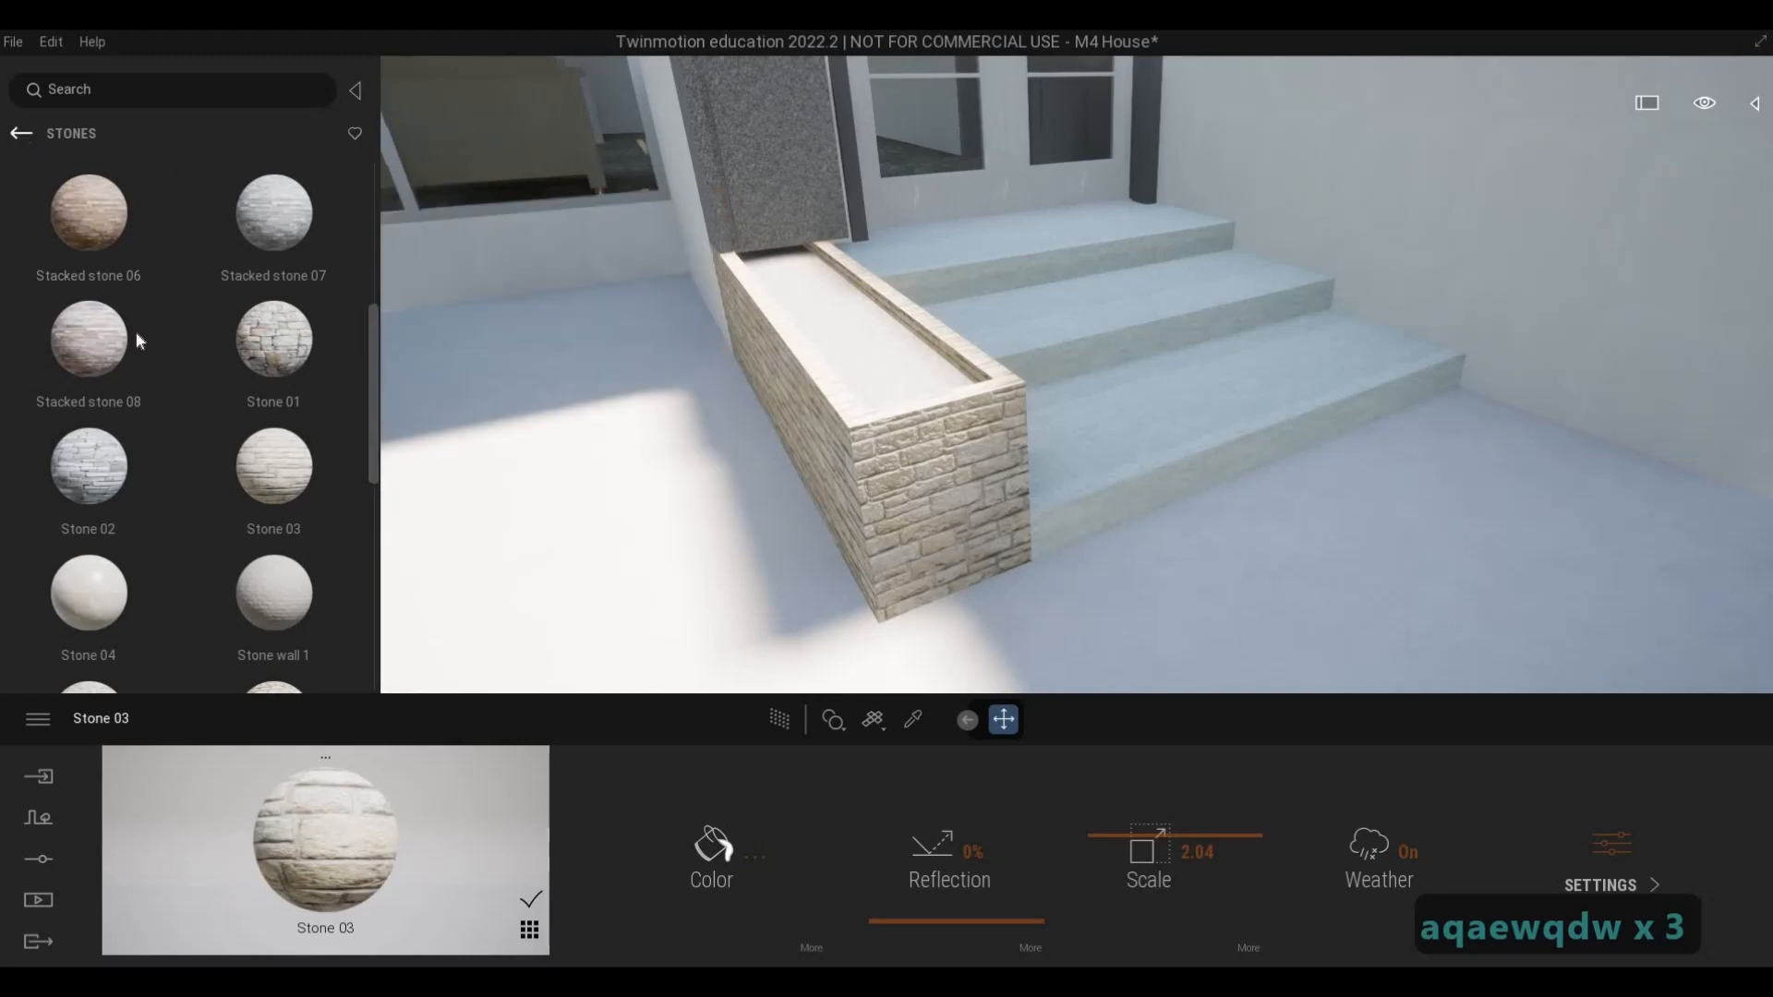
pyautogui.click(92, 641)
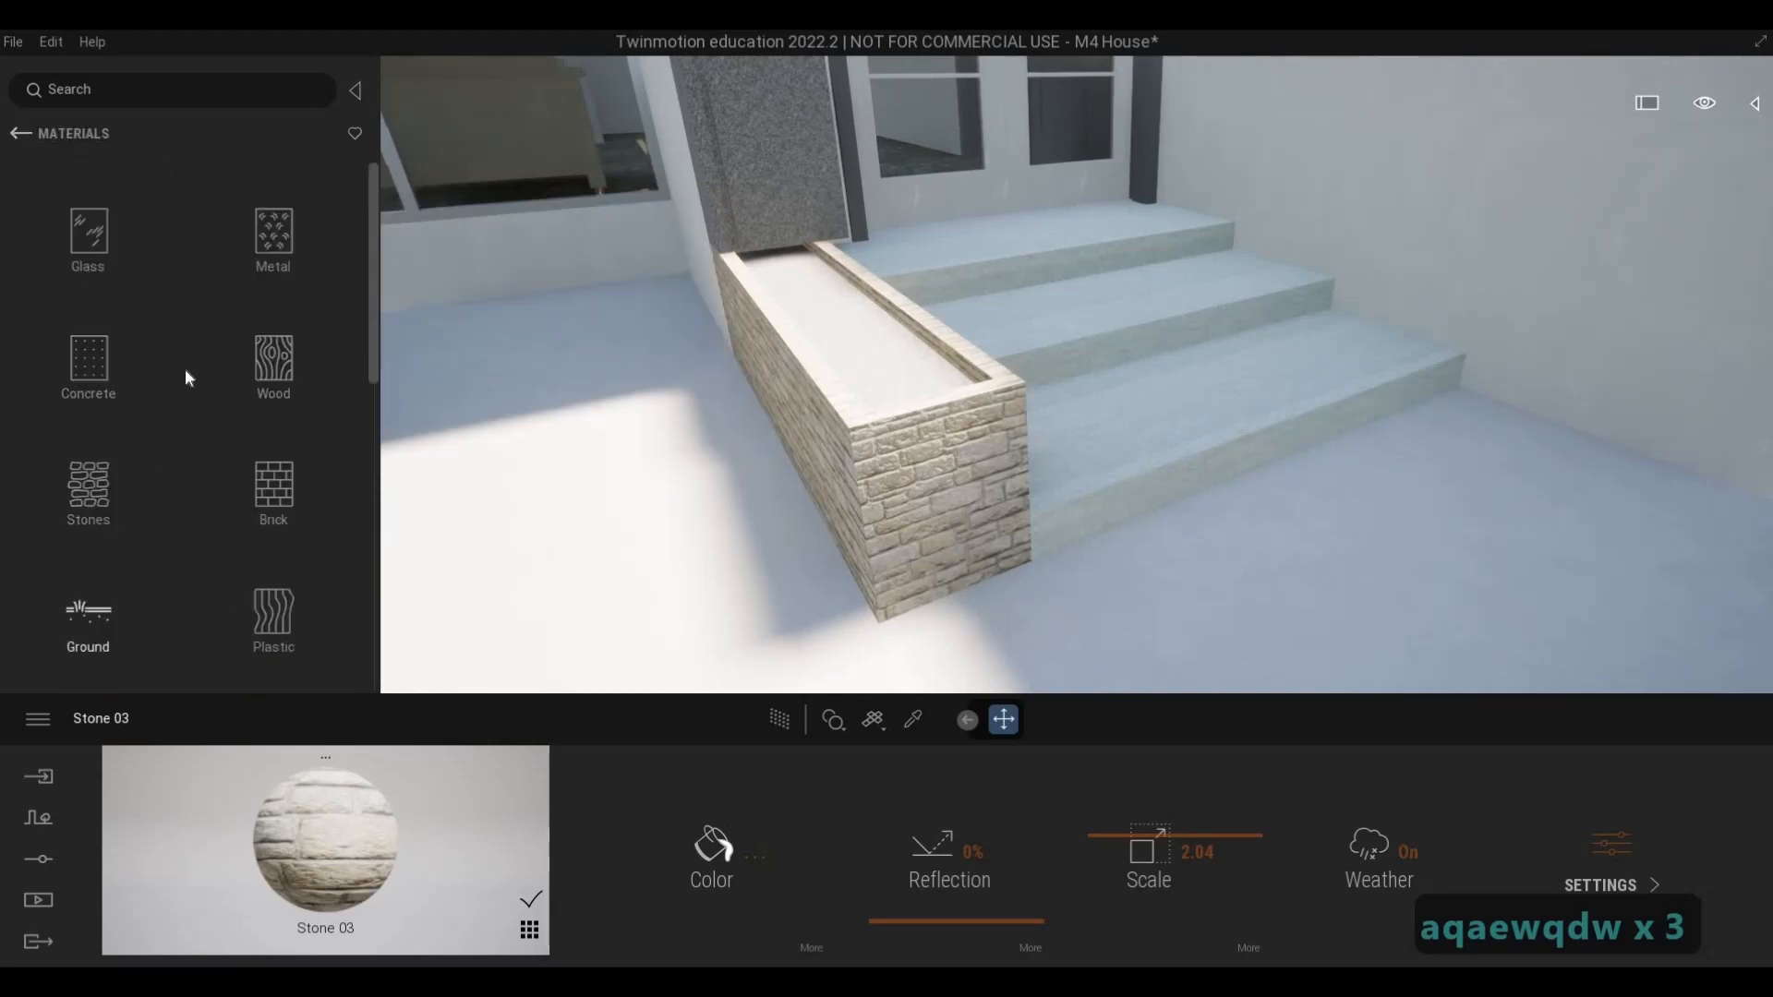
pyautogui.click(265, 231)
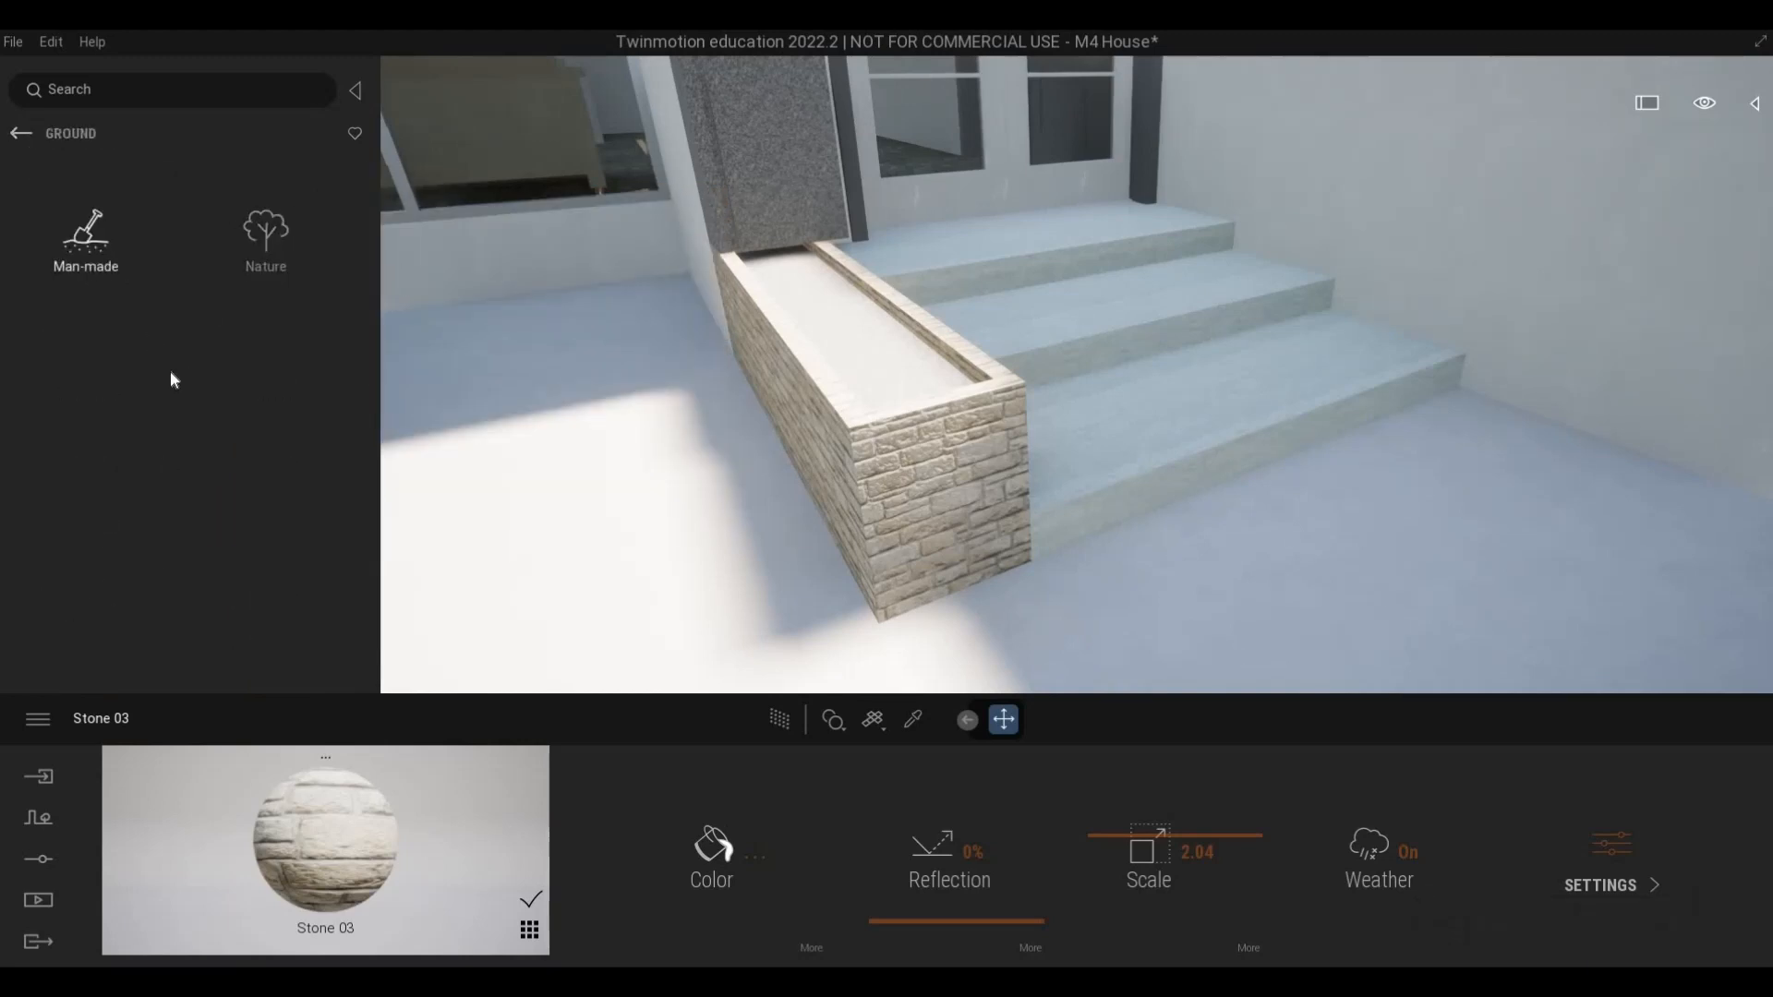
pyautogui.scroll(-3, 159, 534)
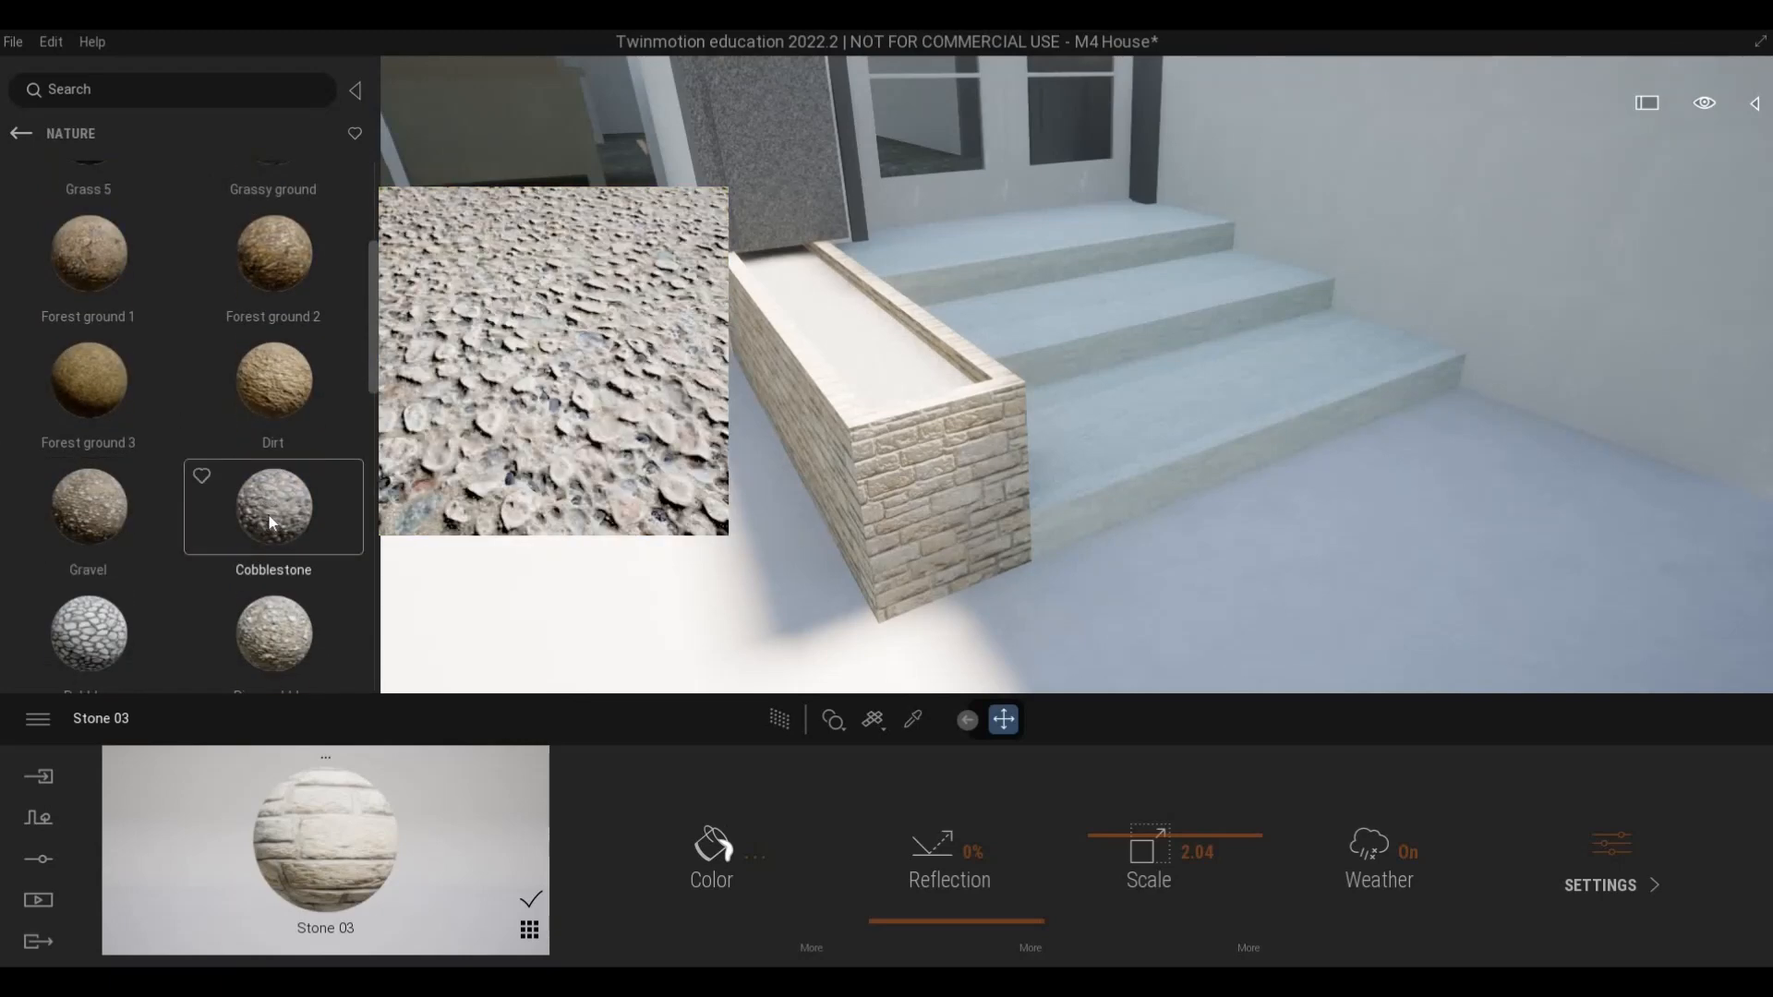
pyautogui.moveTo(95, 621); pyautogui.dragTo(942, 375)
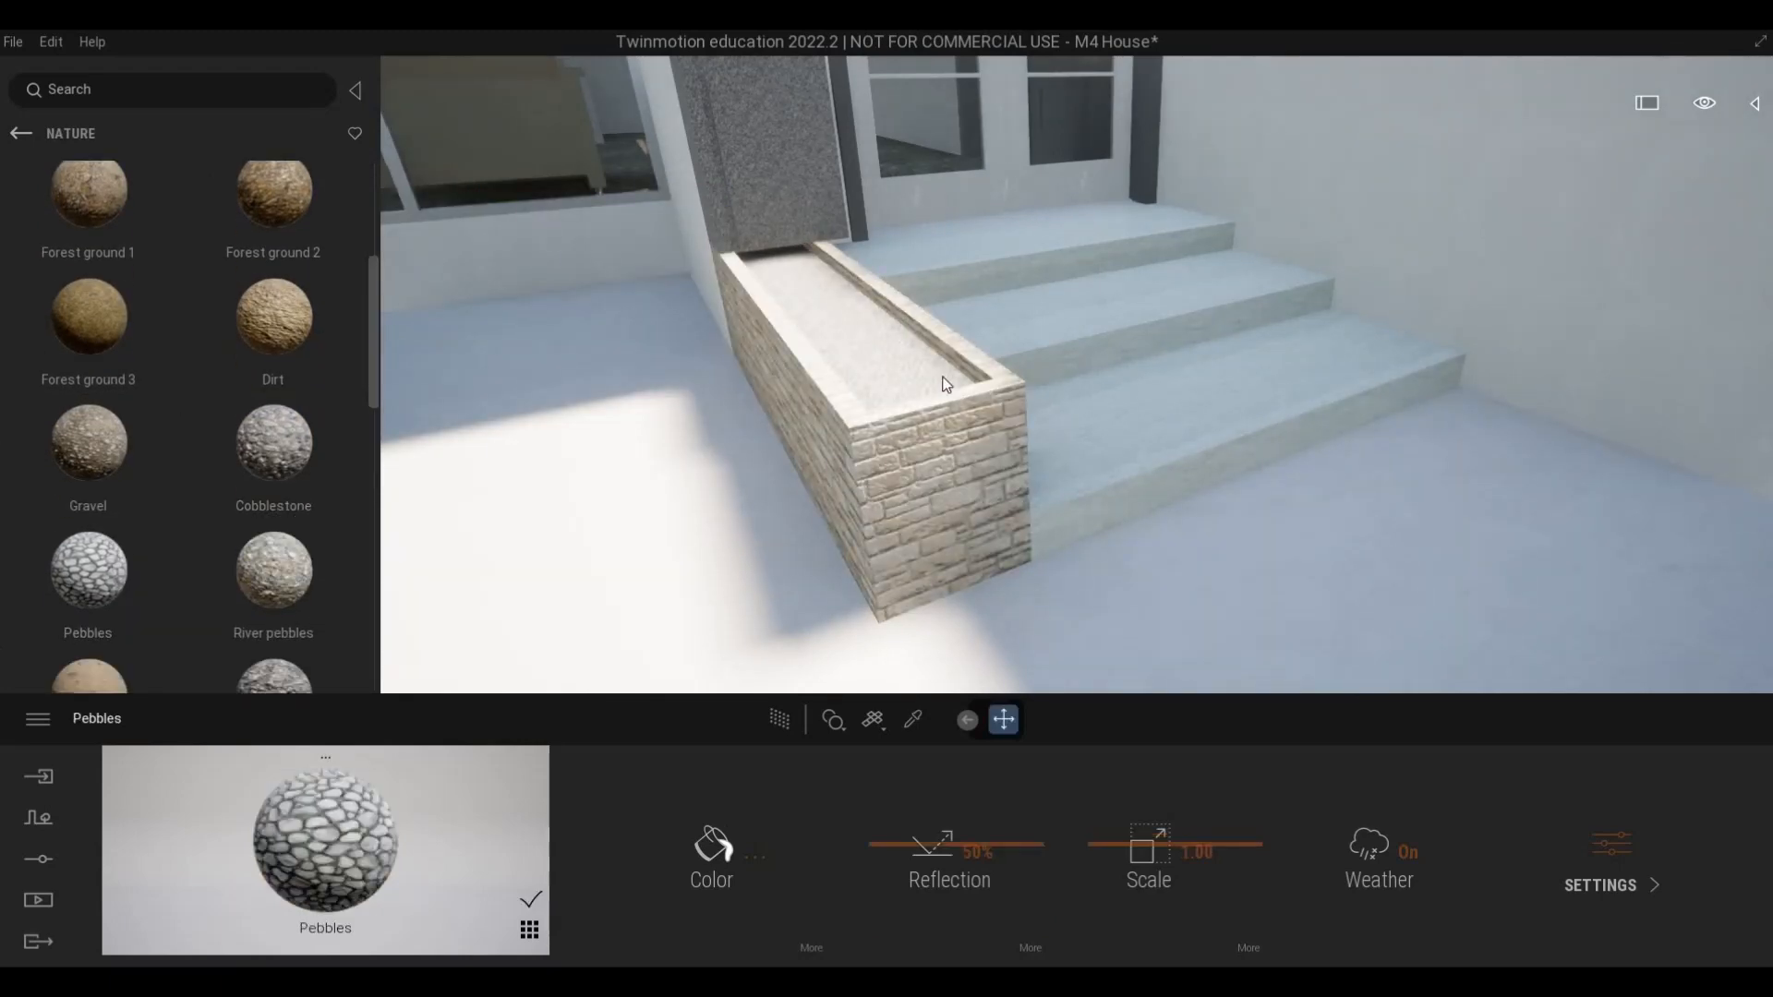
# - Examine the pebble-filled stone planter beside the entrance steps from closer and farther viewpoints
pyautogui.press('a')
pyautogui.press('w')
pyautogui.press('s')
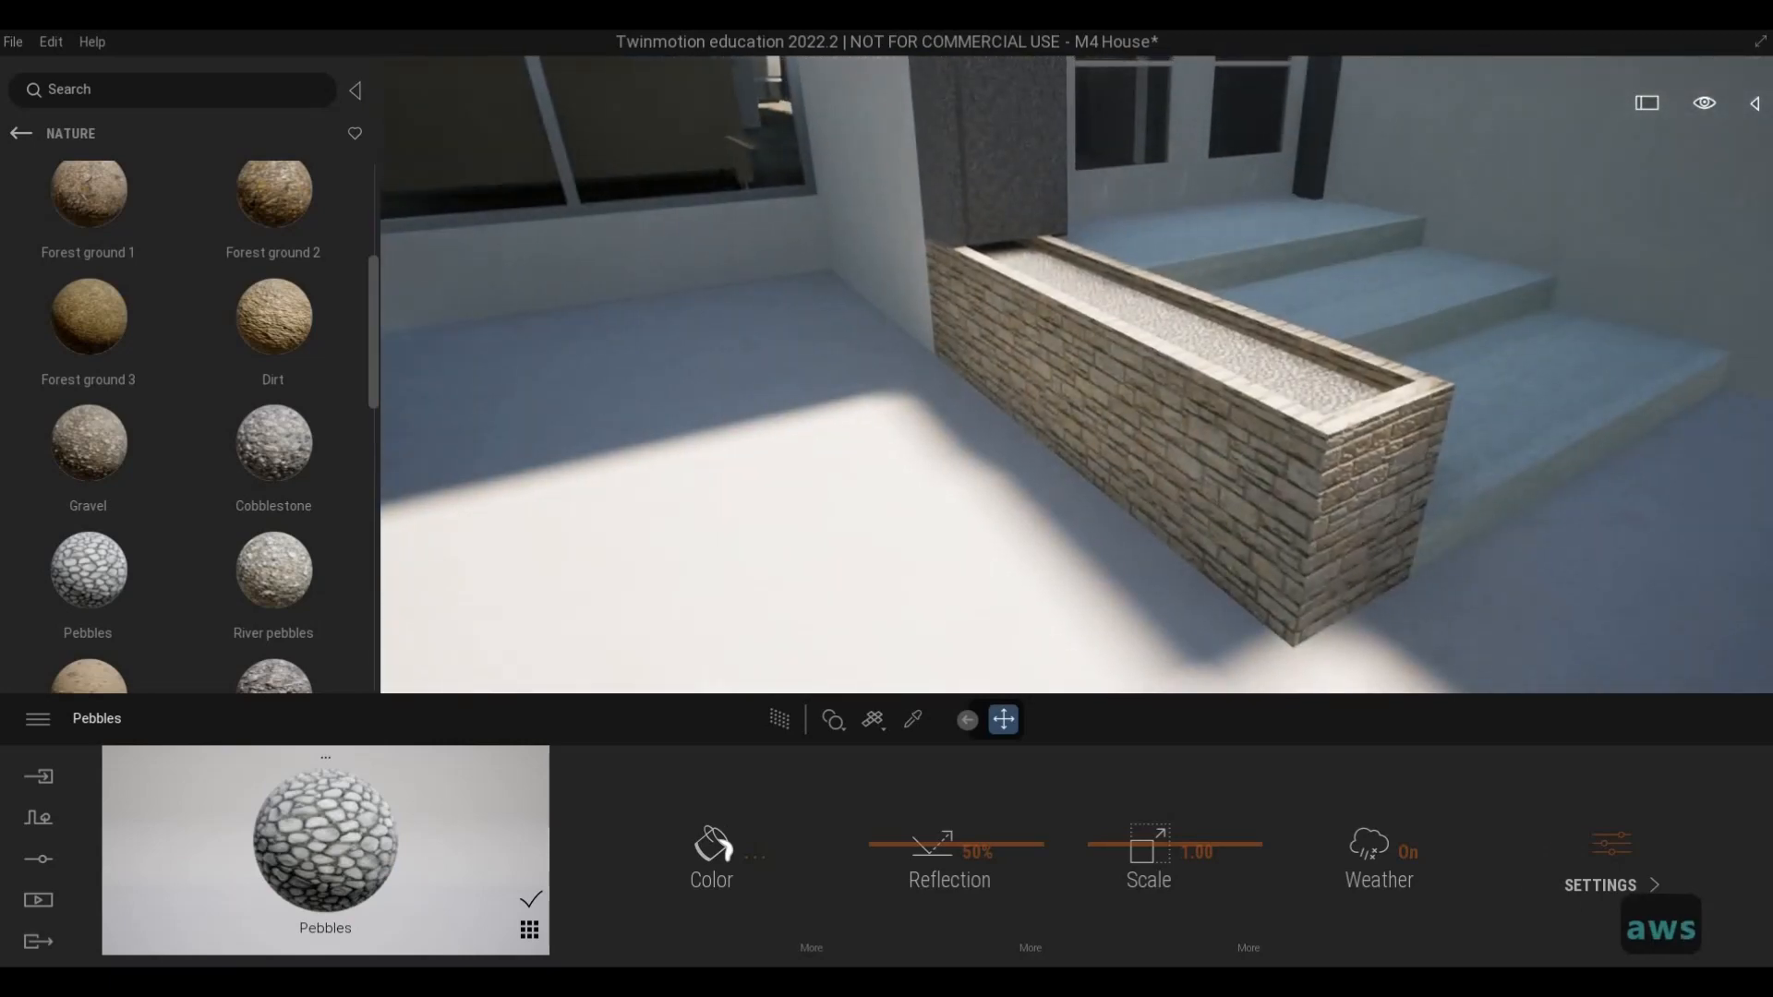
pyautogui.press('d')
pyautogui.press('s')
pyautogui.press('s')
pyautogui.press('e')
pyautogui.press('d')
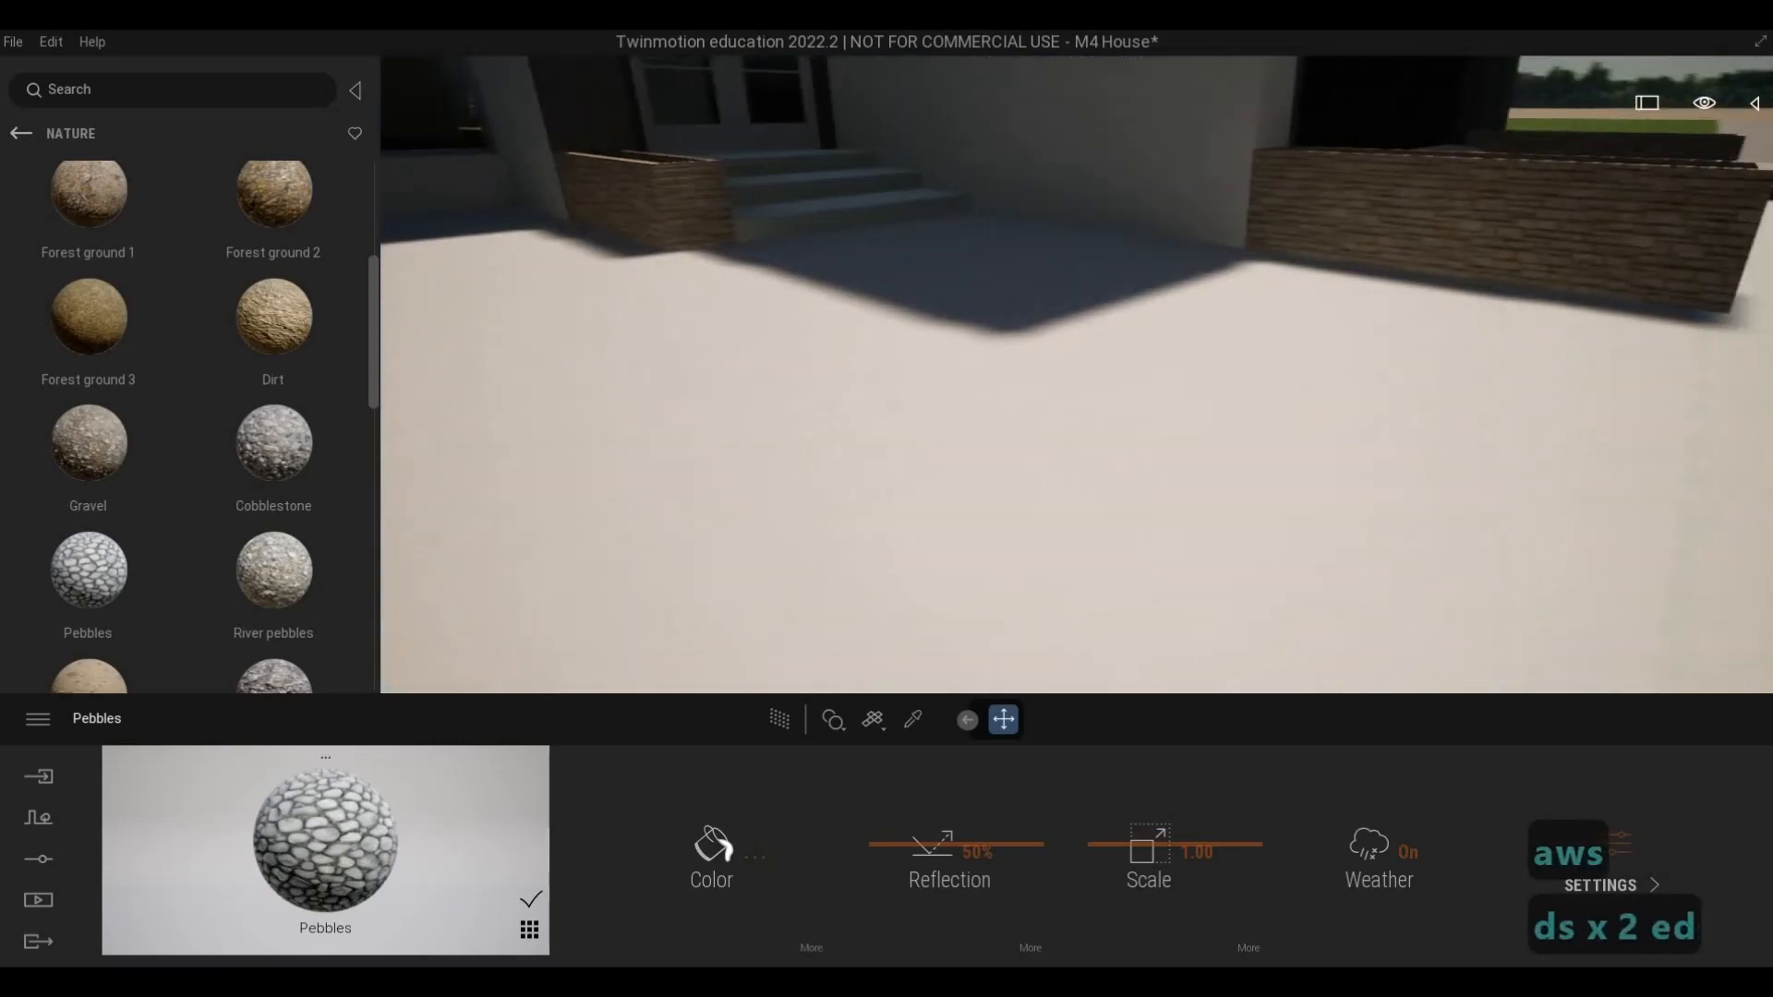
pyautogui.press('d')
pyautogui.press('a')
pyautogui.press('w')
pyautogui.press('a')
pyautogui.press('w')
pyautogui.press('q')
pyautogui.press('d')
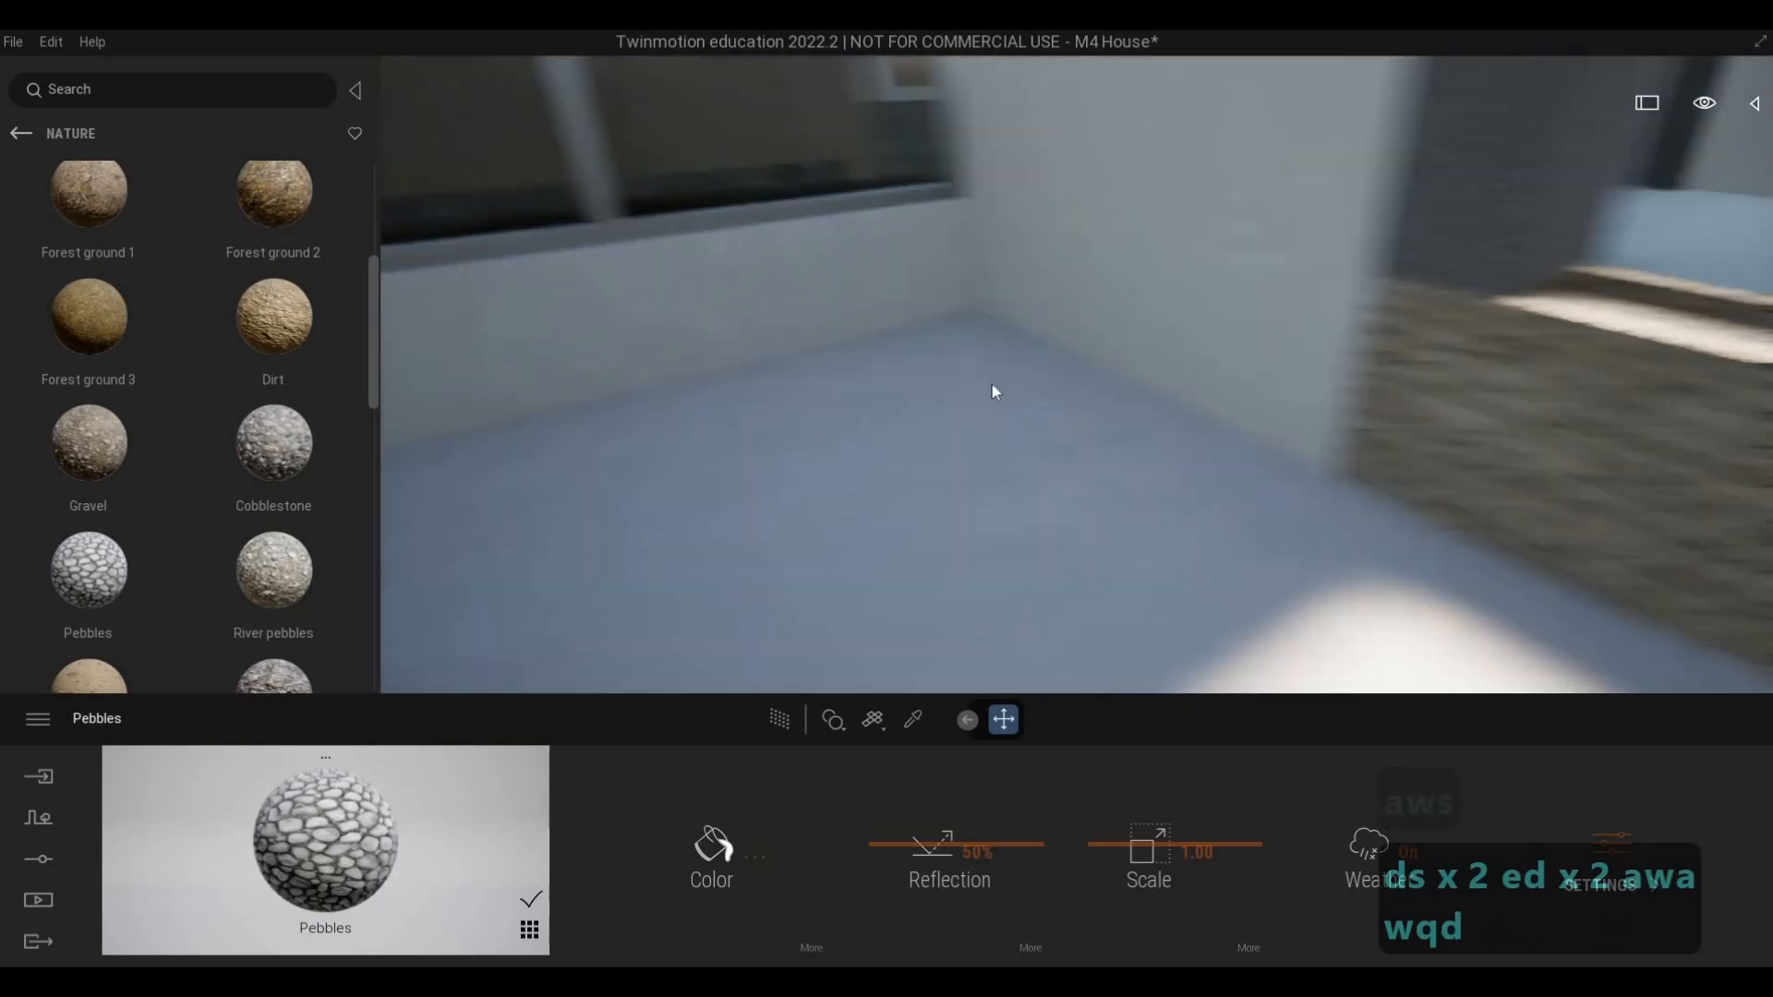
pyautogui.press('s')
pyautogui.press('s')
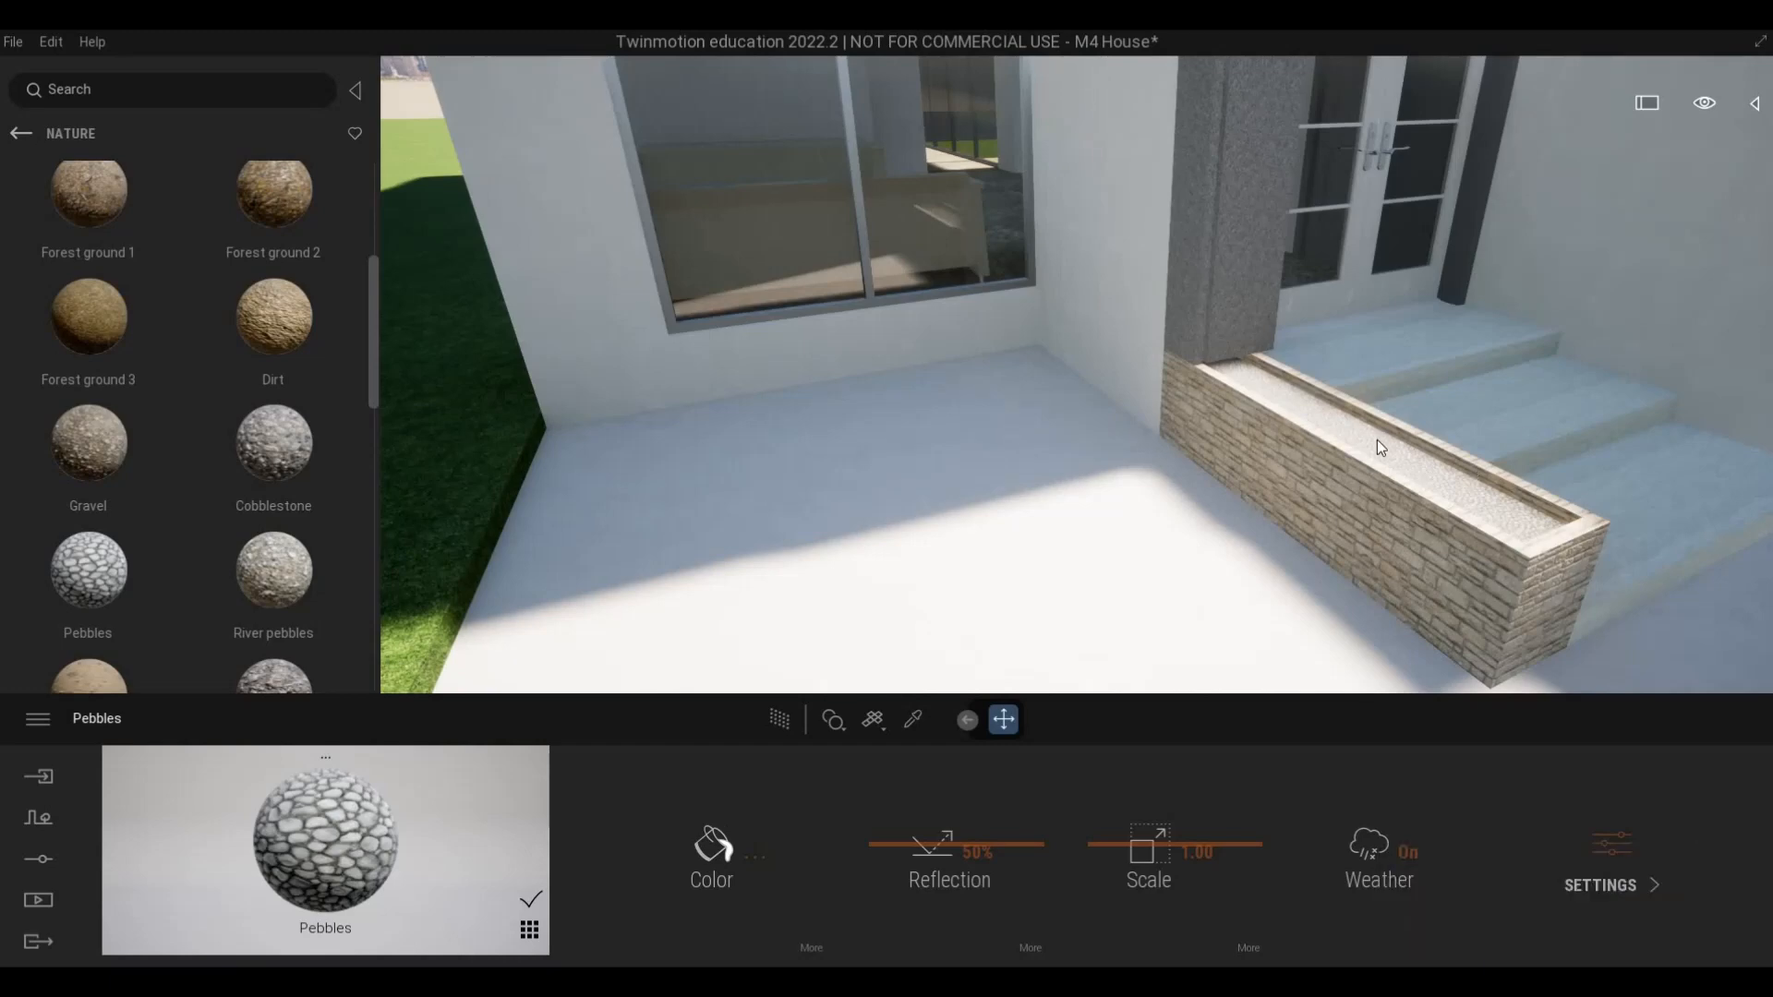
# - Examine the front facade with its stone planters, driveway and dark garage door from several viewpoints
pyautogui.press('s')
pyautogui.press('d')
pyautogui.press('e')
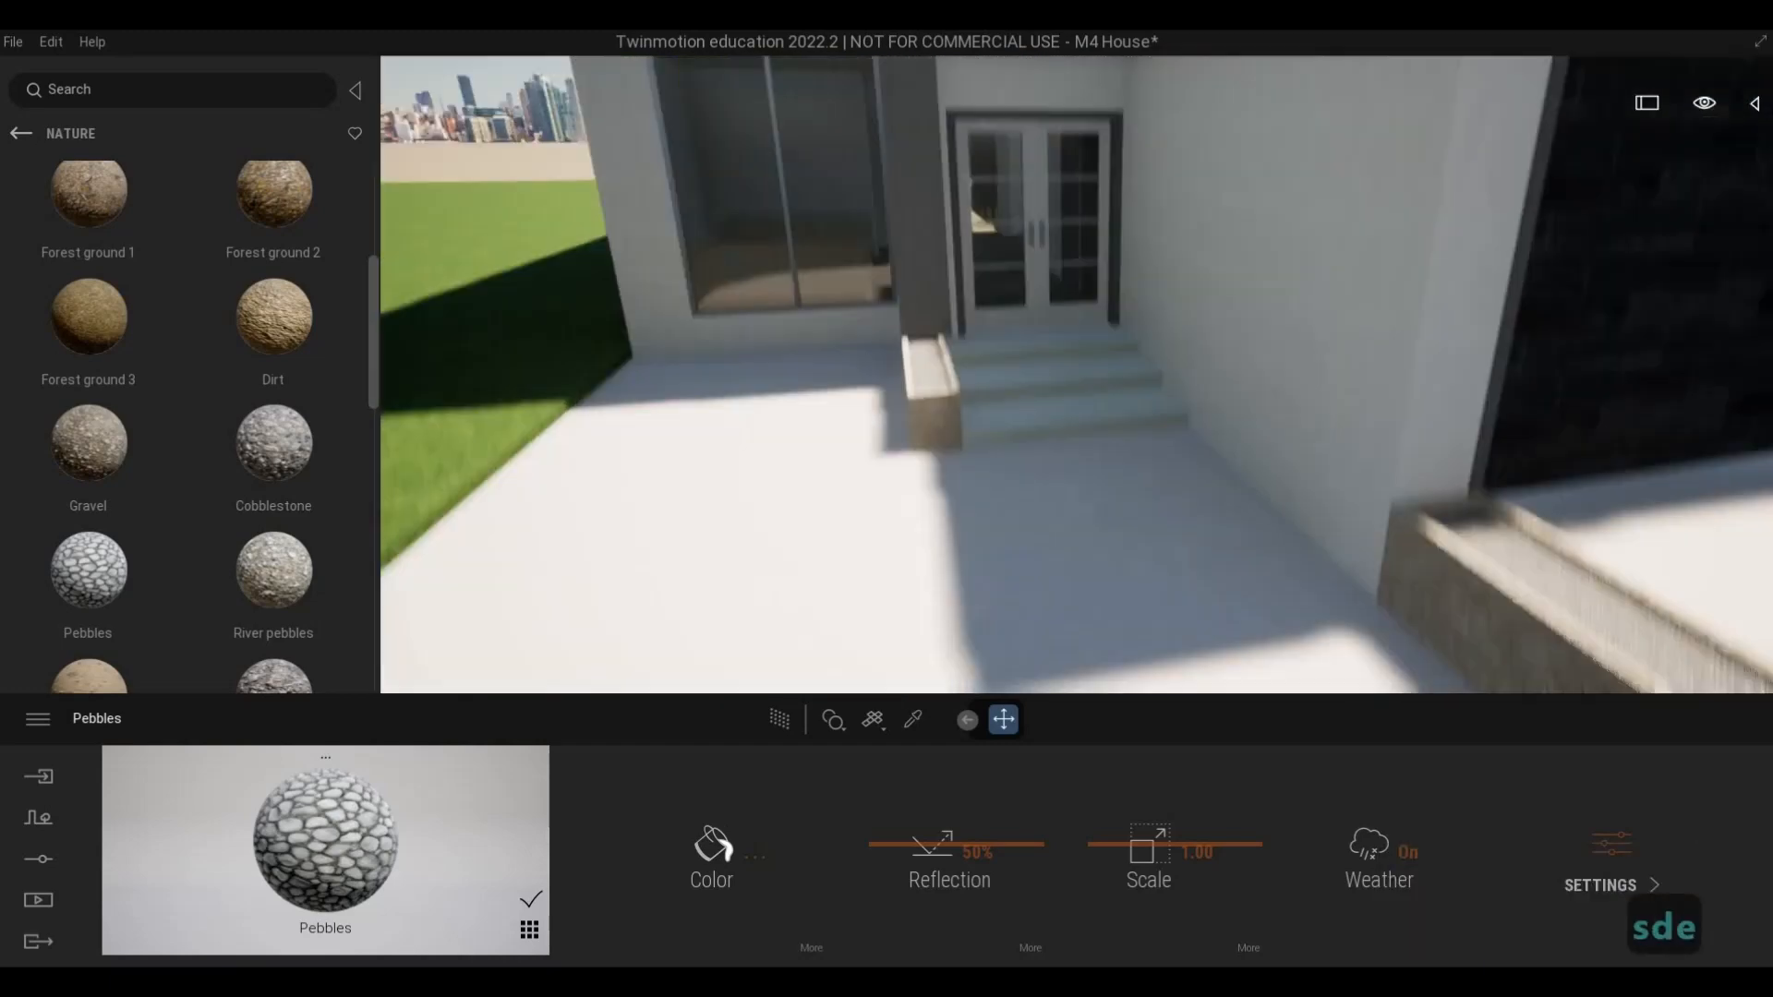
pyautogui.press('s')
pyautogui.press('s')
pyautogui.press('a')
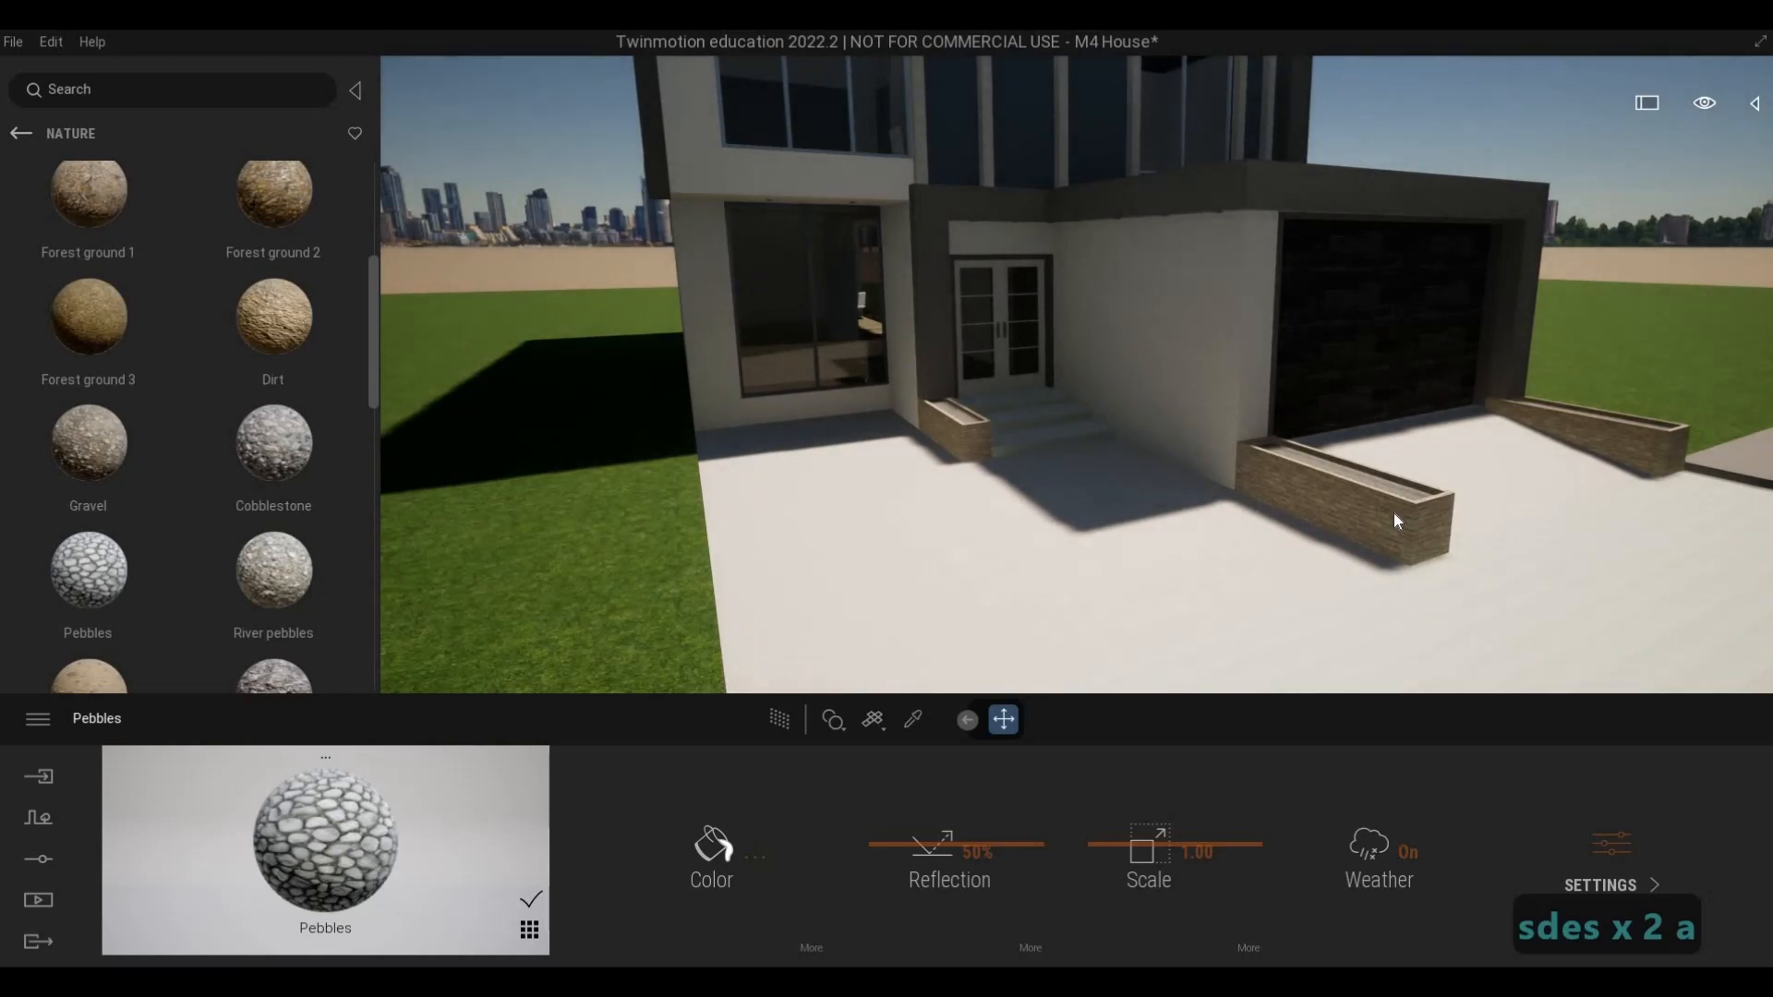
pyautogui.press('s')
pyautogui.press('e')
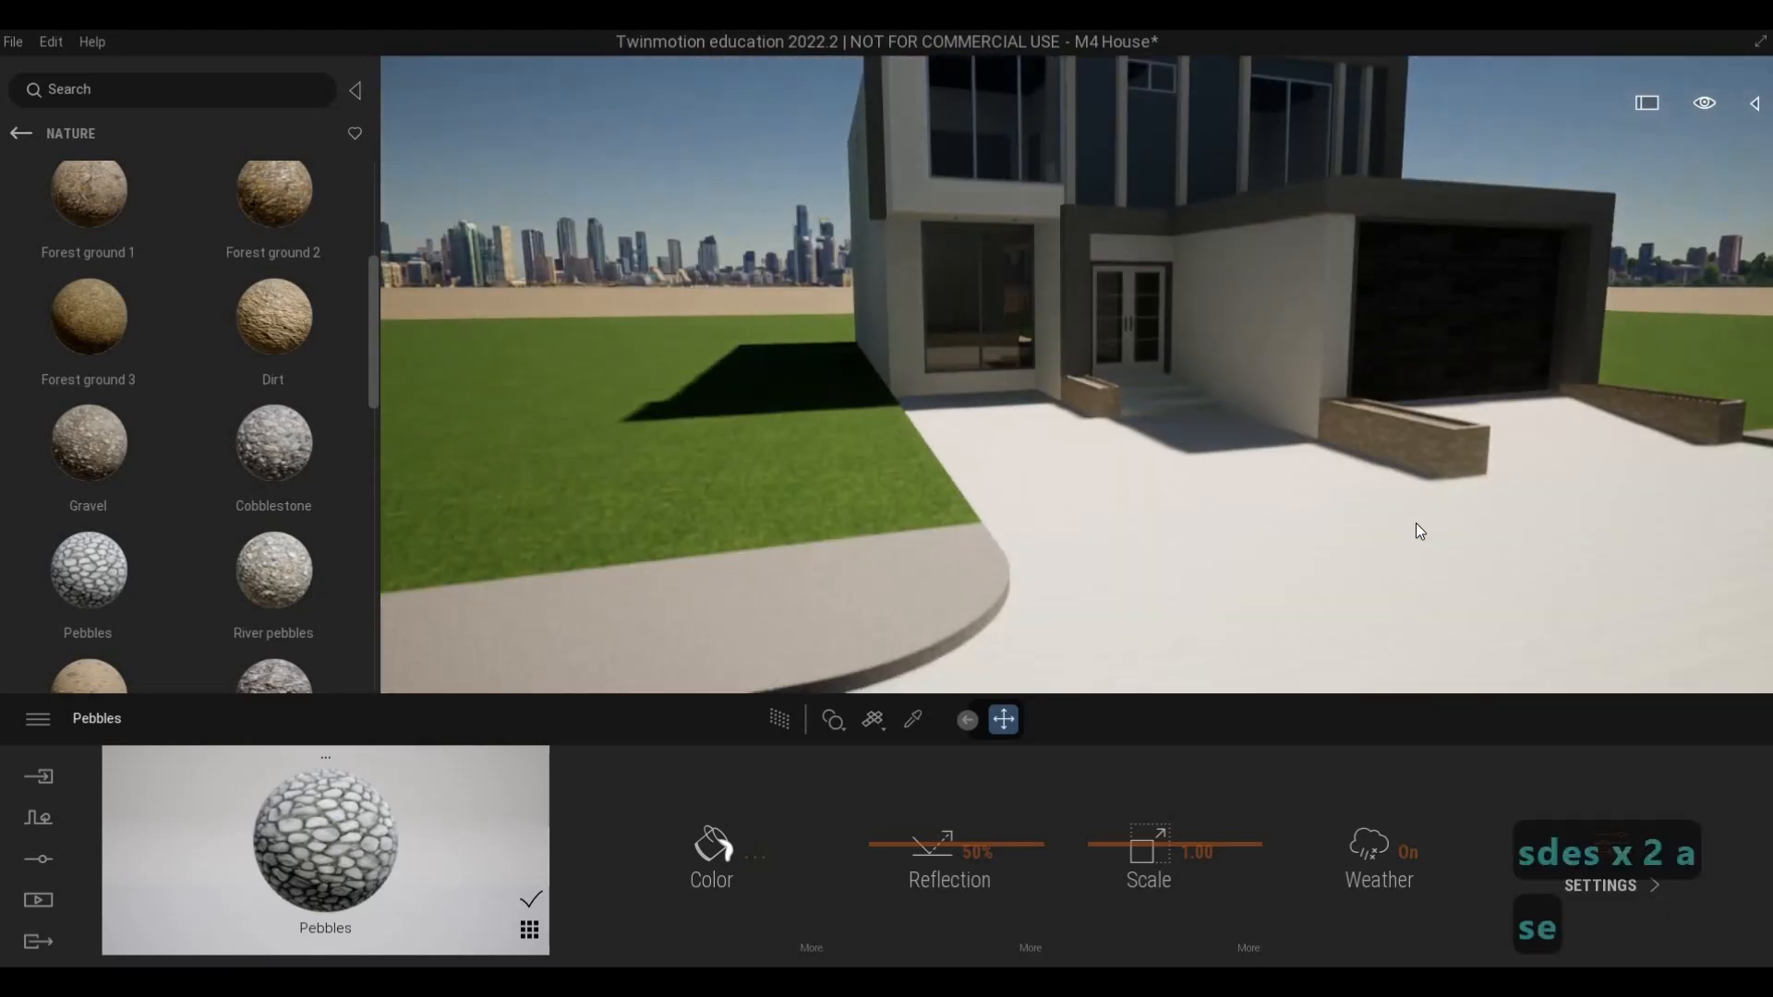
pyautogui.press('w')
pyautogui.press('d')
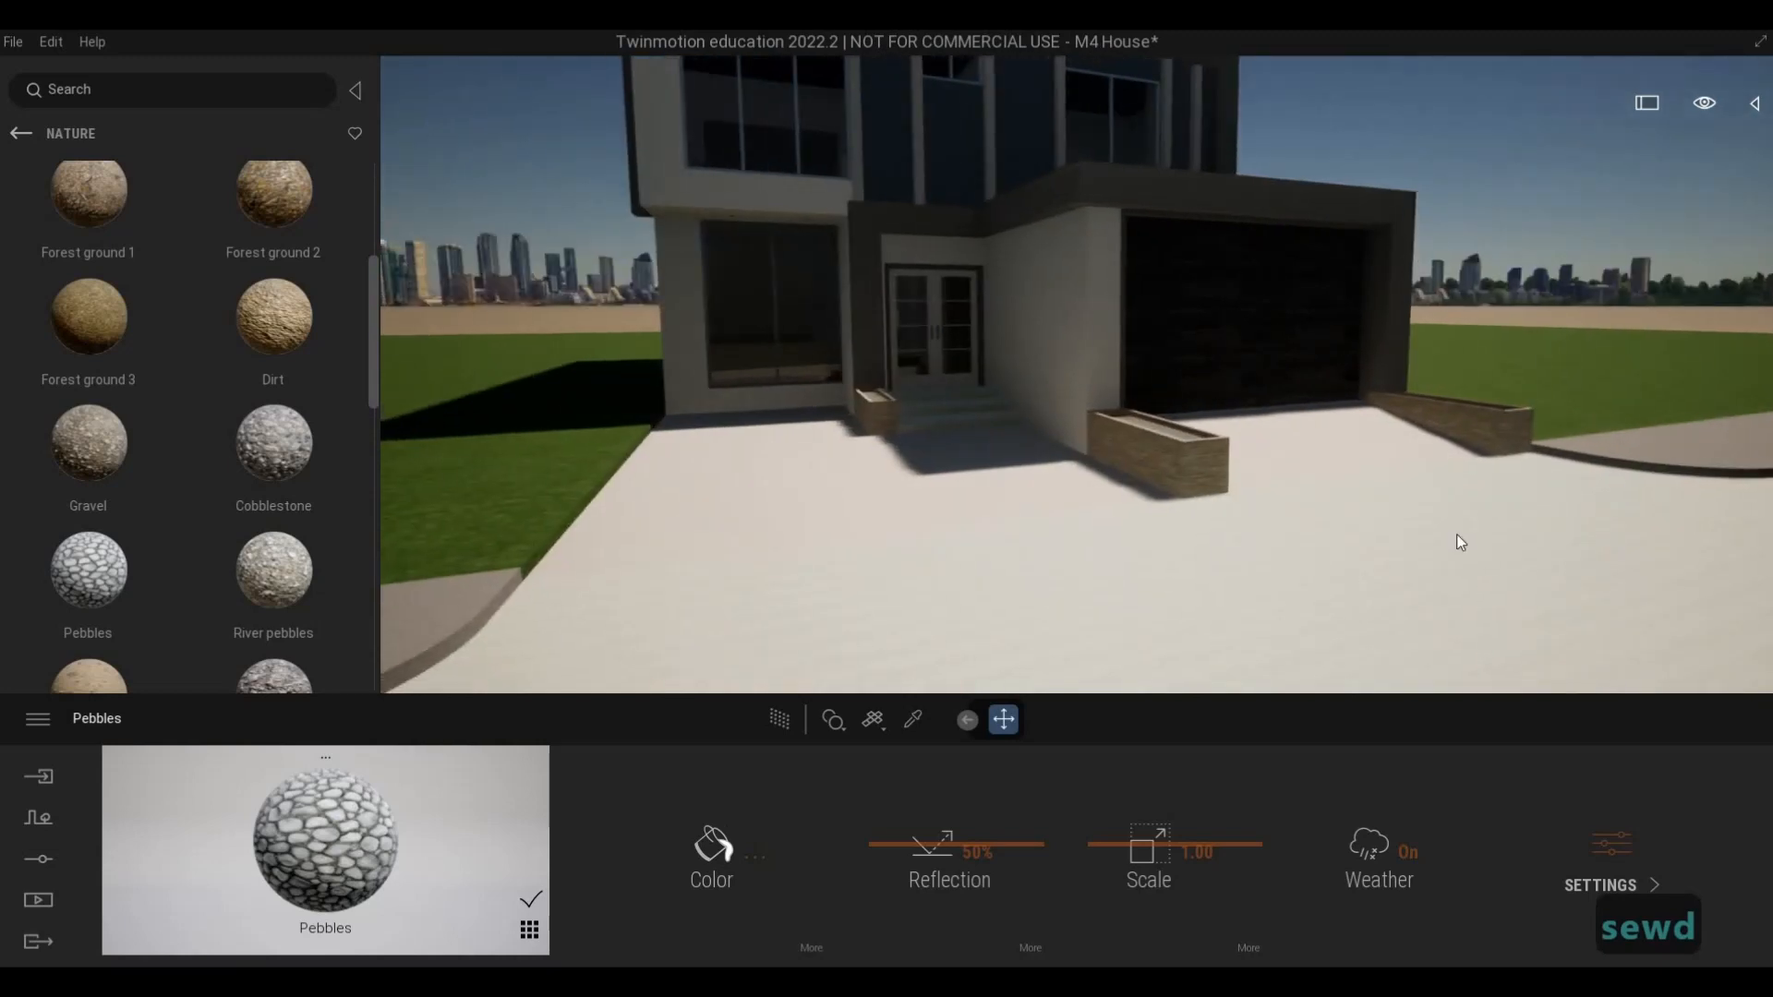
pyautogui.press('s')
pyautogui.press('q')
pyautogui.press('w')
pyautogui.press('w')
pyautogui.press('w')
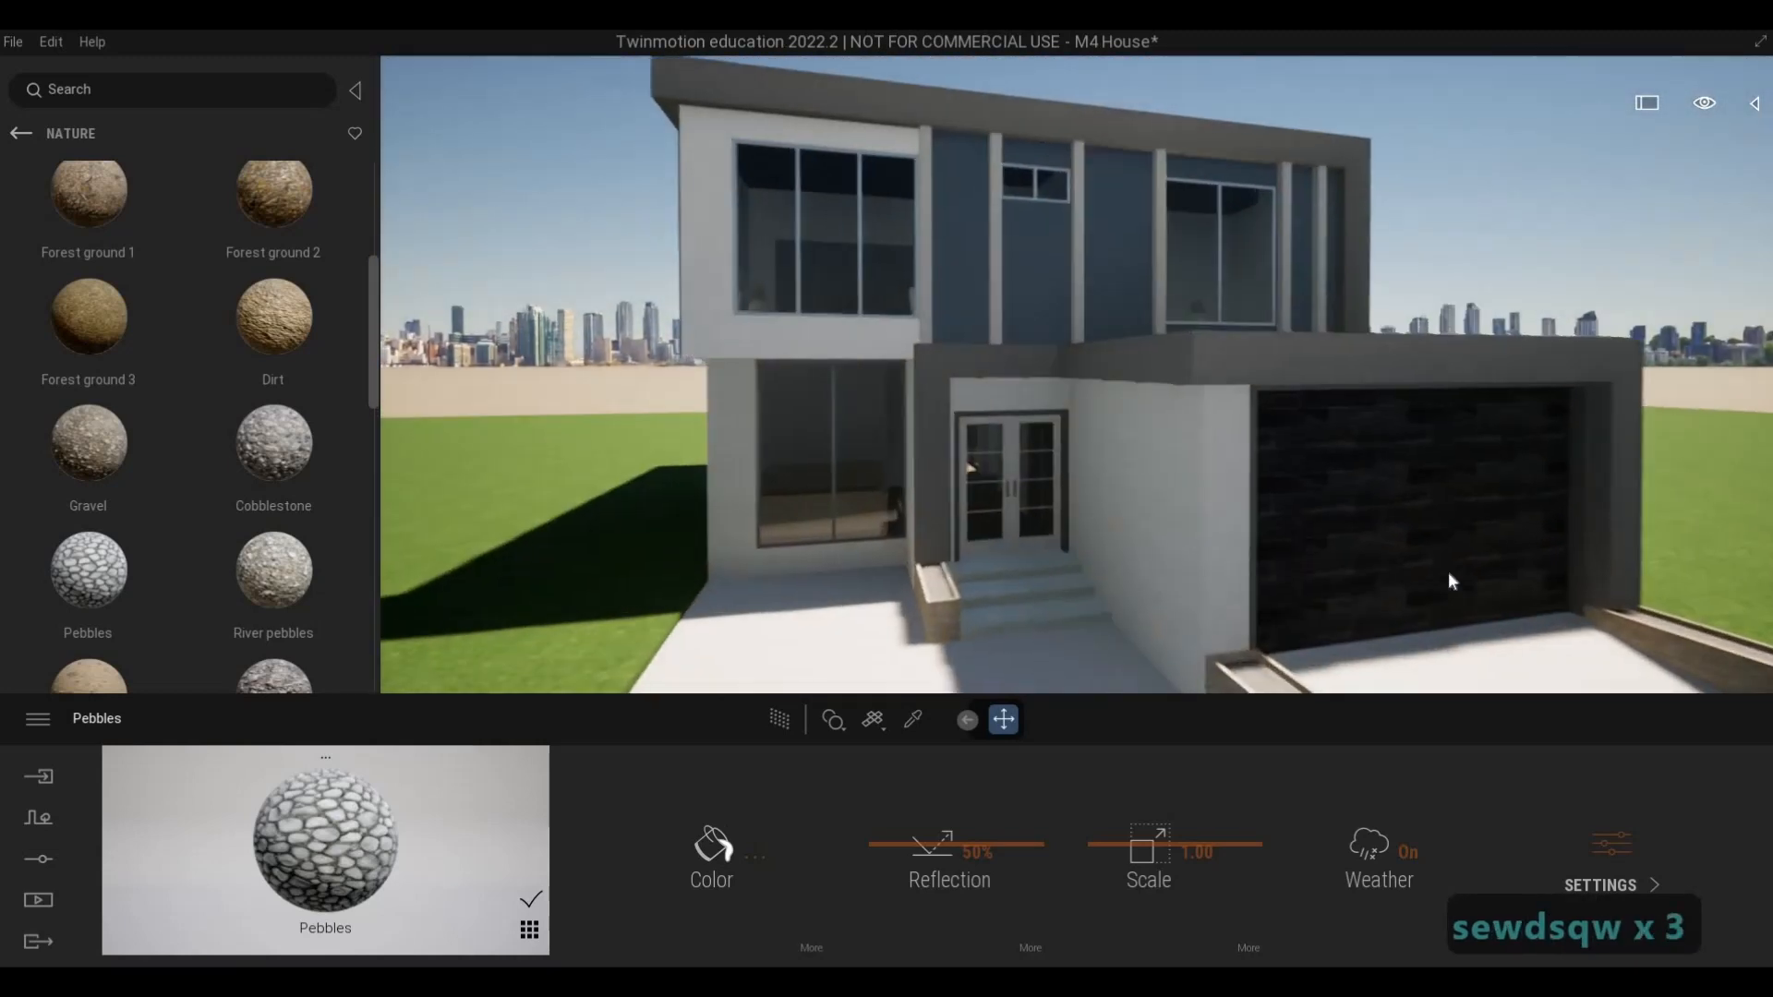
pyautogui.press('d')
pyautogui.press('w')
pyautogui.press('d')
pyautogui.press('w')
pyautogui.press('e')
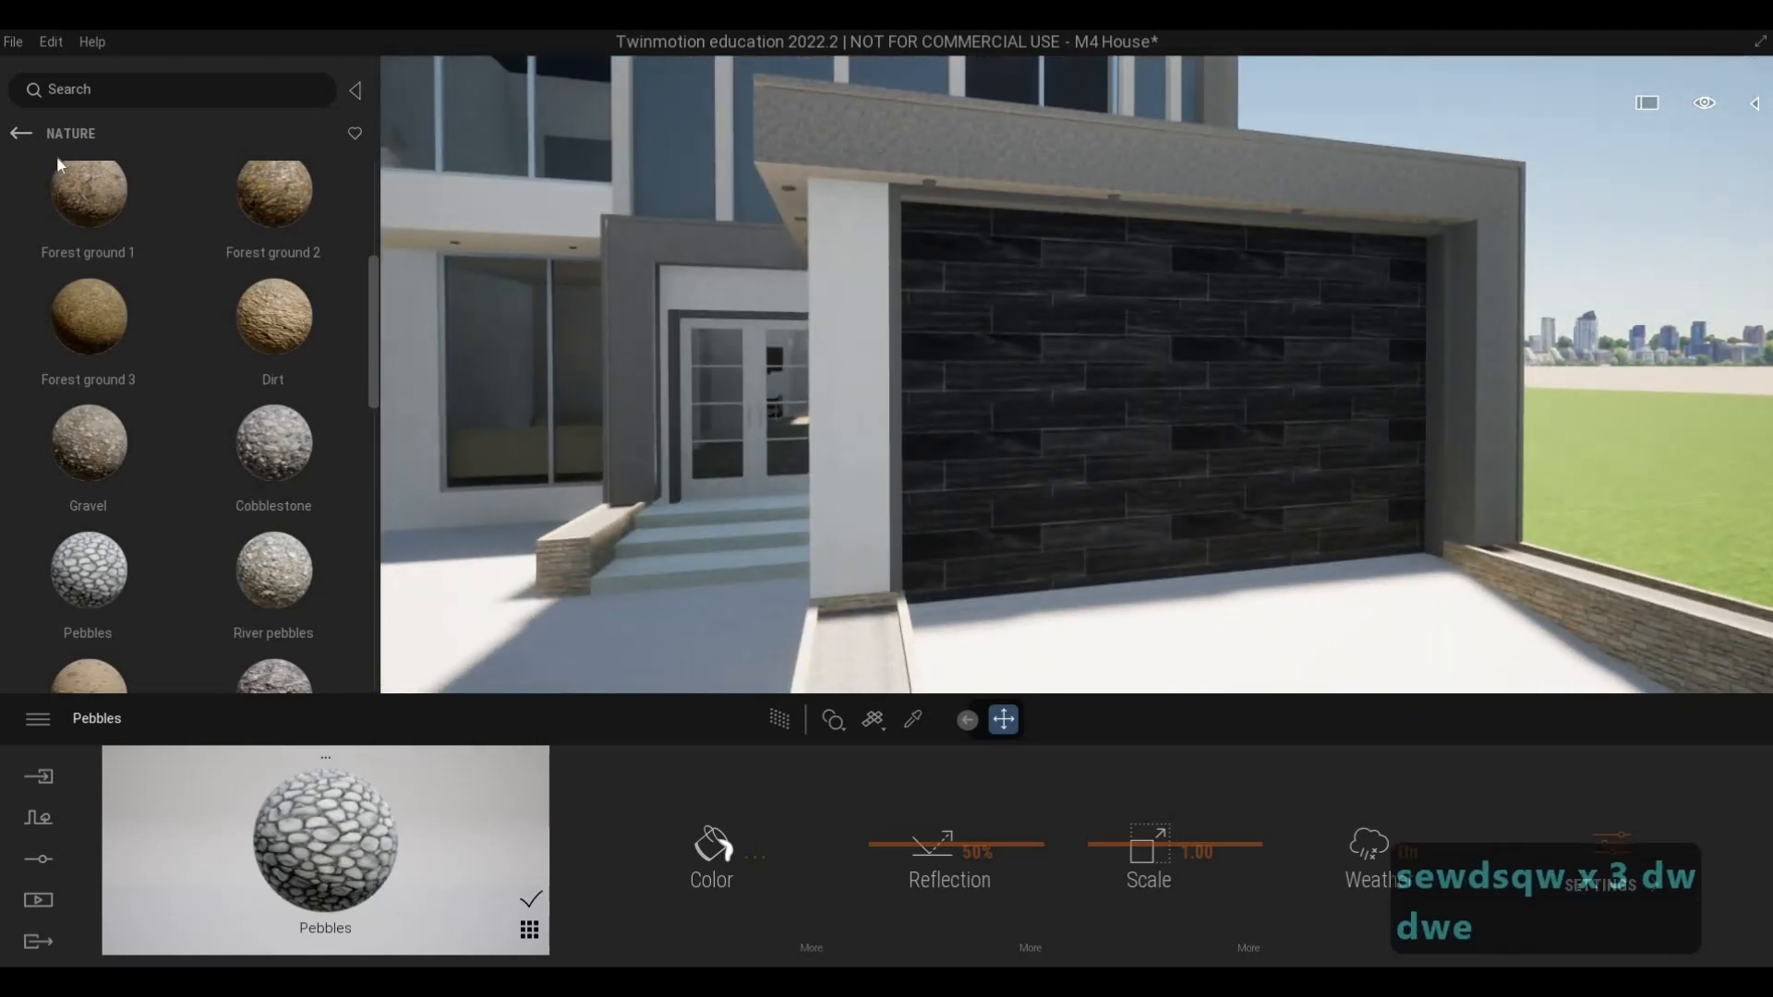
# - Try several natural Ground materials on the lawn, including Forest ground 1 and Grass 4, and settle on Grassy ground
pyautogui.click(19, 135)
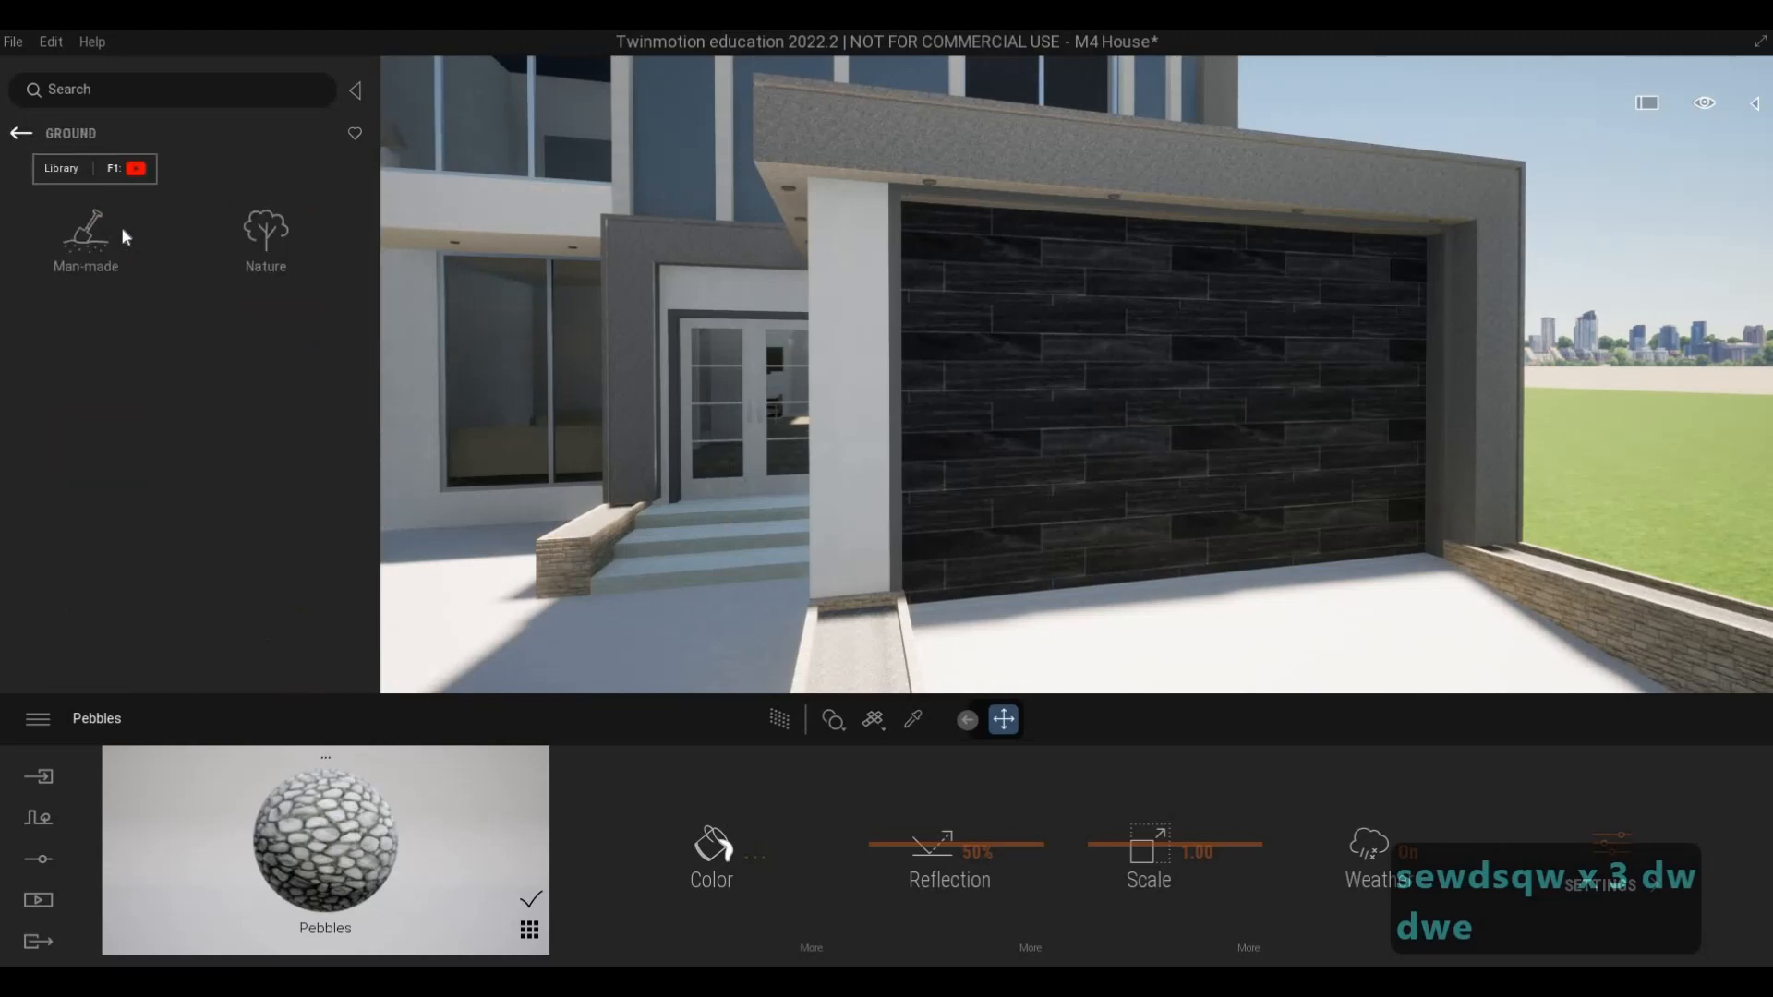
pyautogui.press('s')
pyautogui.press('s')
pyautogui.press('s')
pyautogui.press('a')
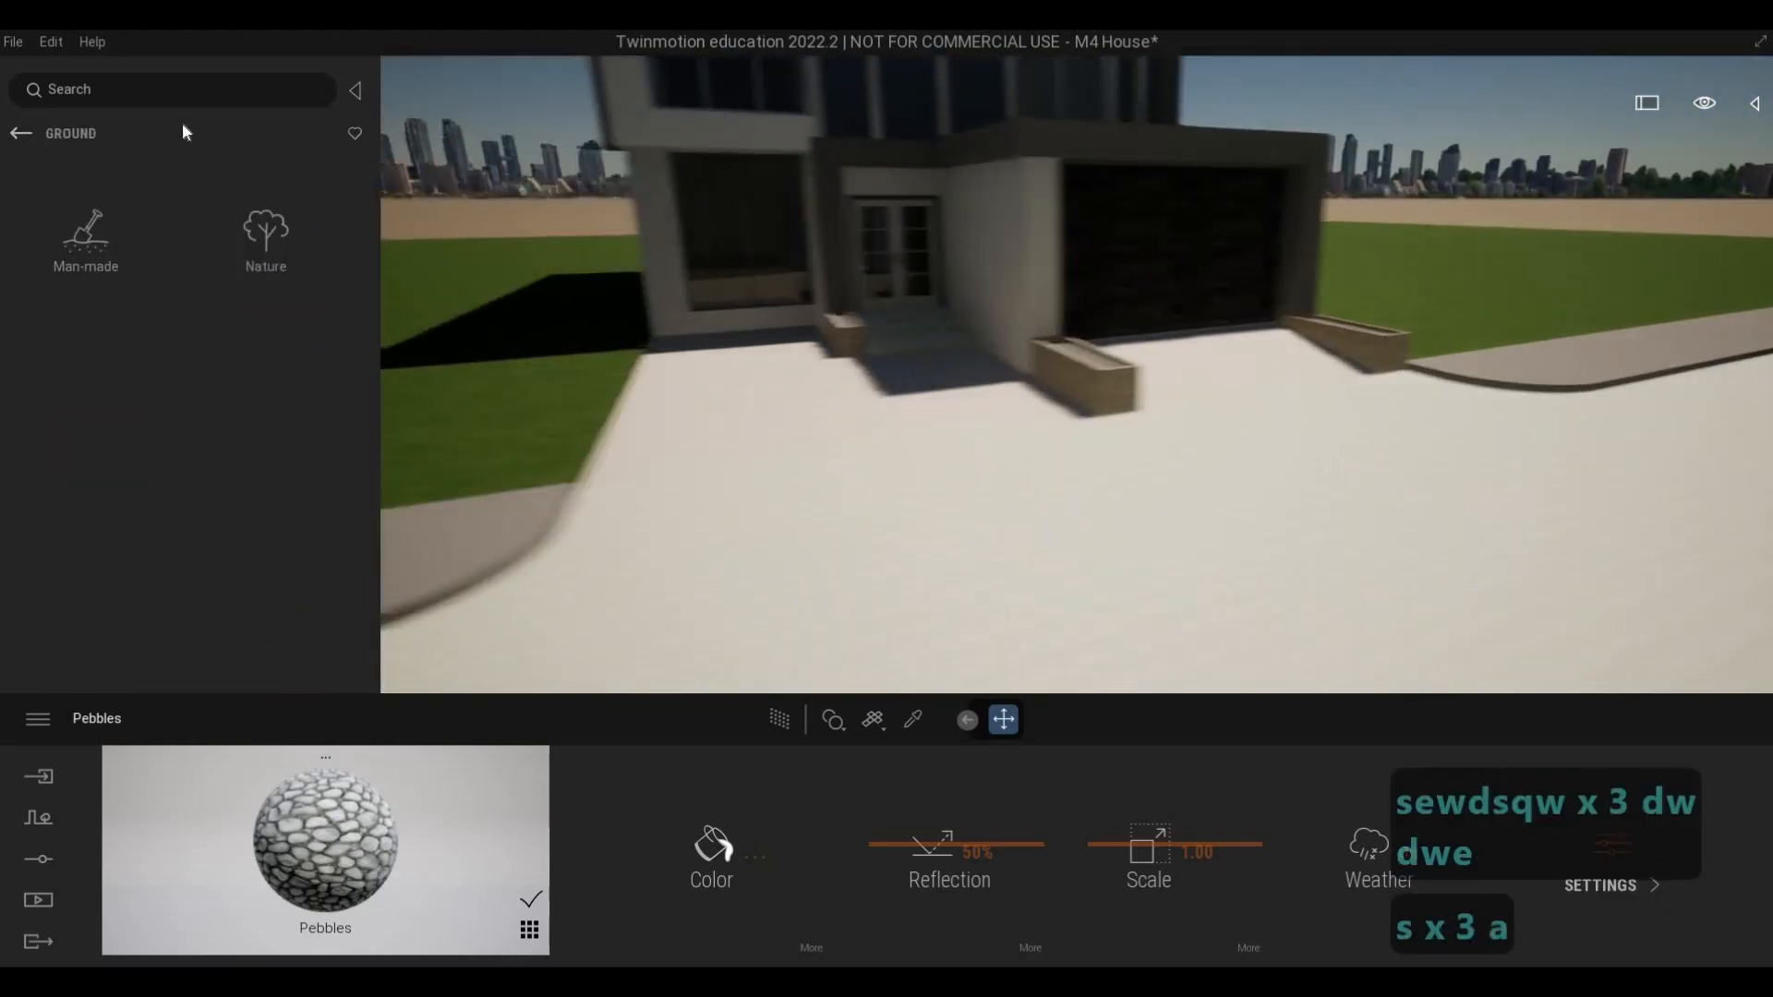
pyautogui.click(247, 243)
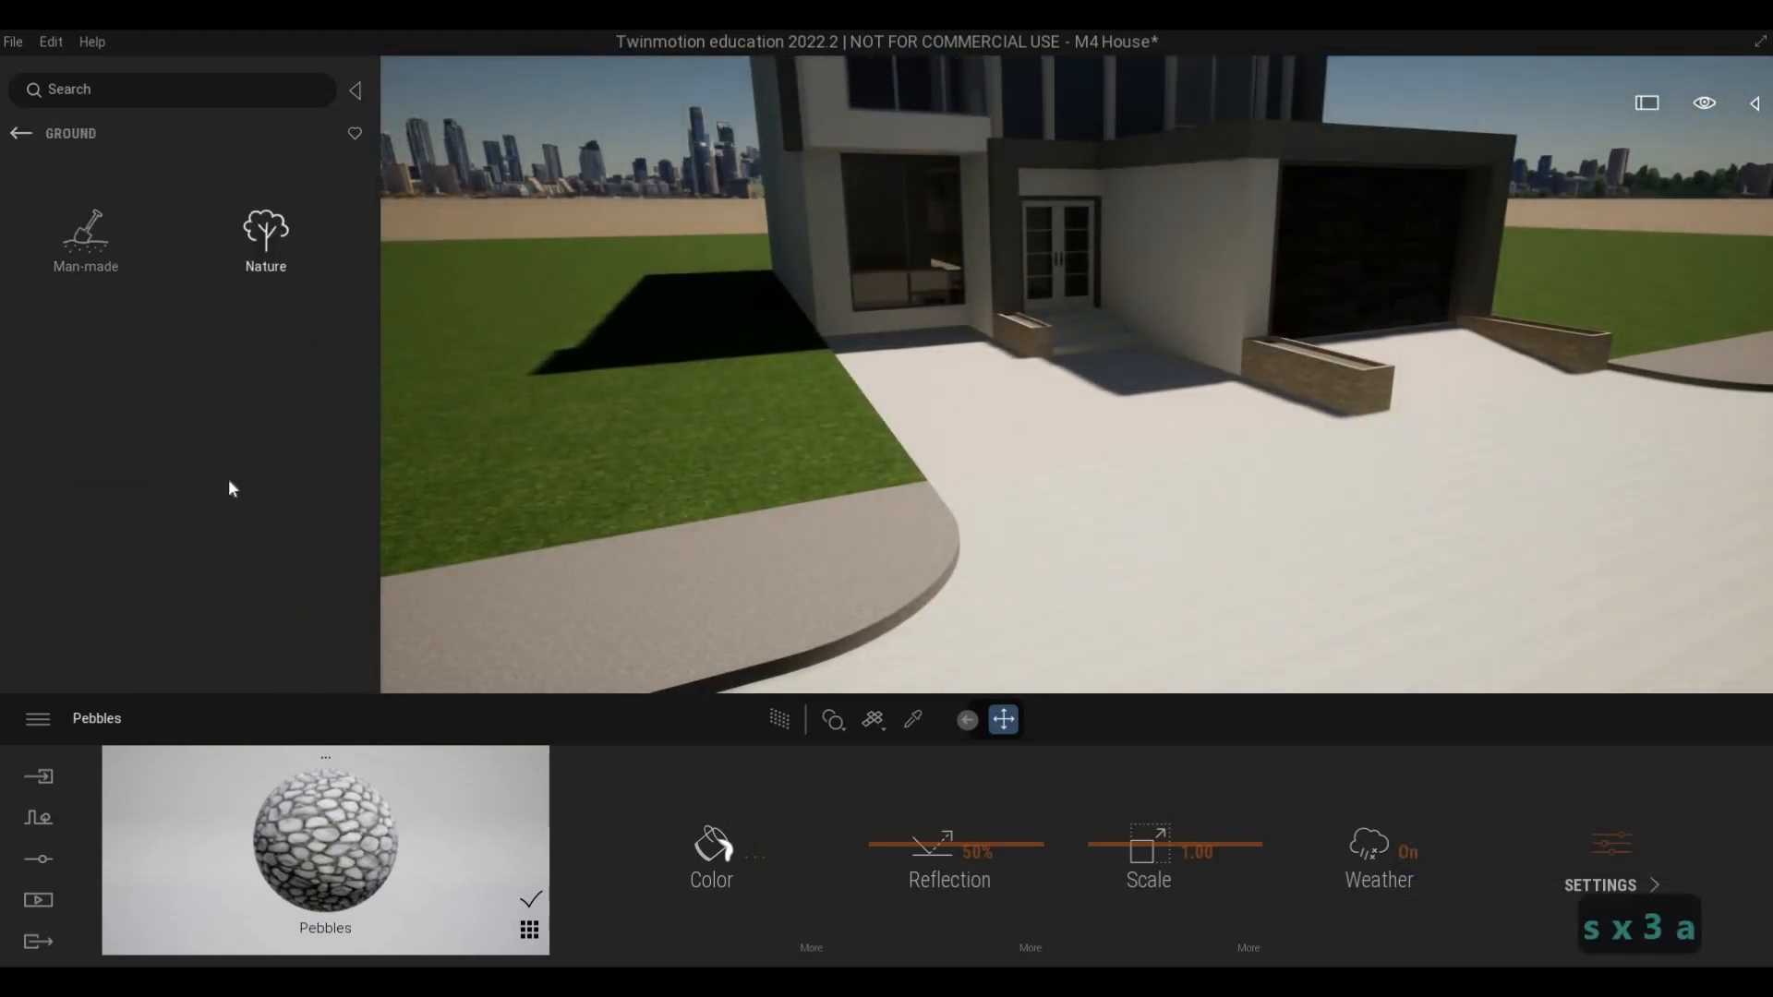
pyautogui.moveTo(556, 433); pyautogui.dragTo(555, 432)
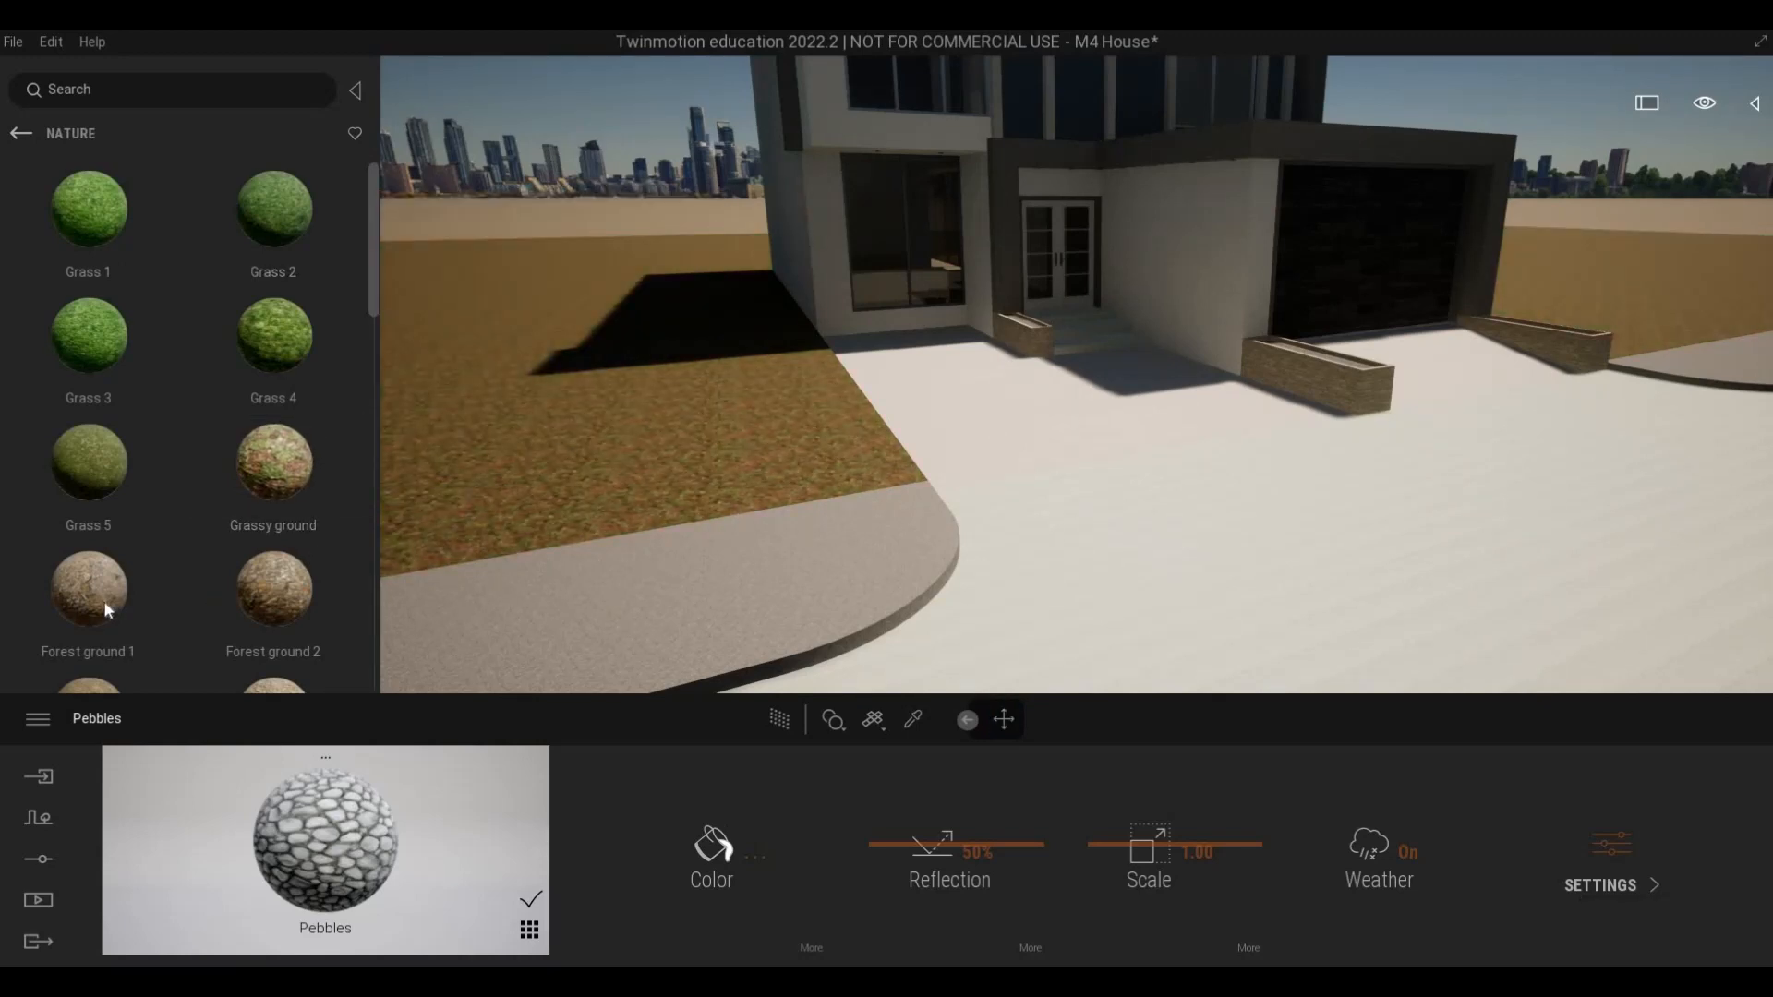
pyautogui.moveTo(104, 602); pyautogui.dragTo(460, 426)
pyautogui.moveTo(285, 465); pyautogui.dragTo(539, 421)
pyautogui.moveTo(295, 308); pyautogui.dragTo(512, 342)
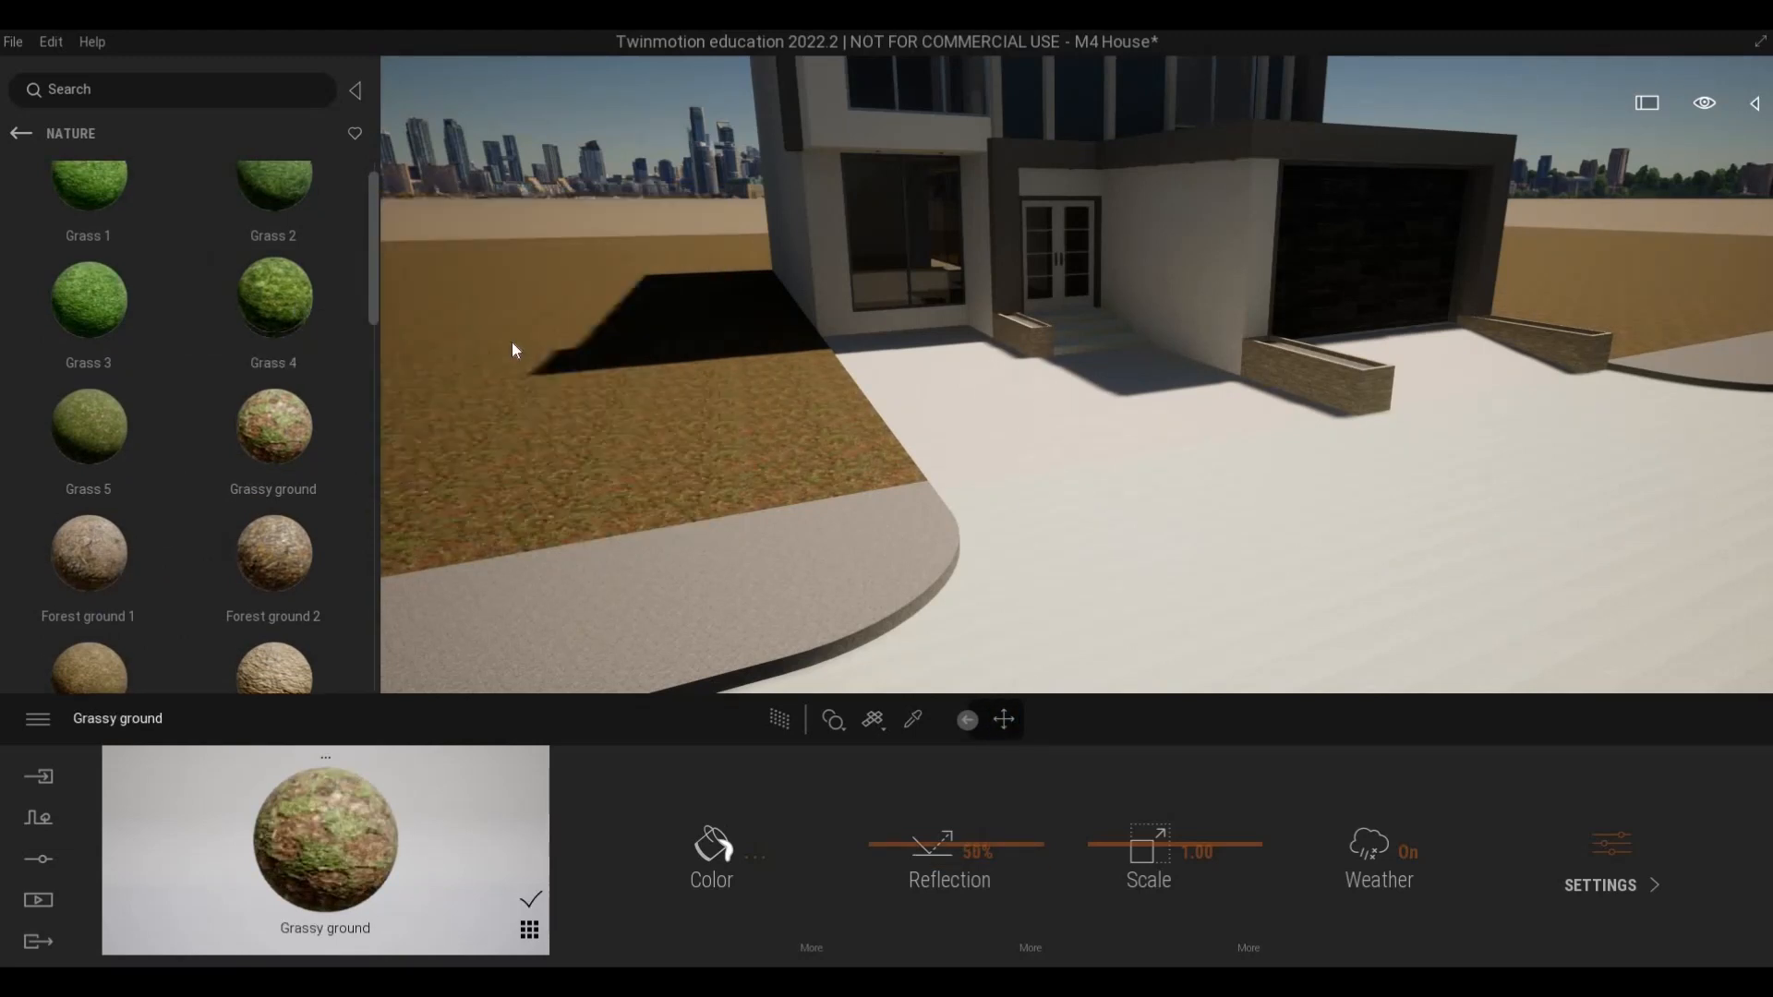
pyautogui.moveTo(274, 443); pyautogui.dragTo(517, 406)
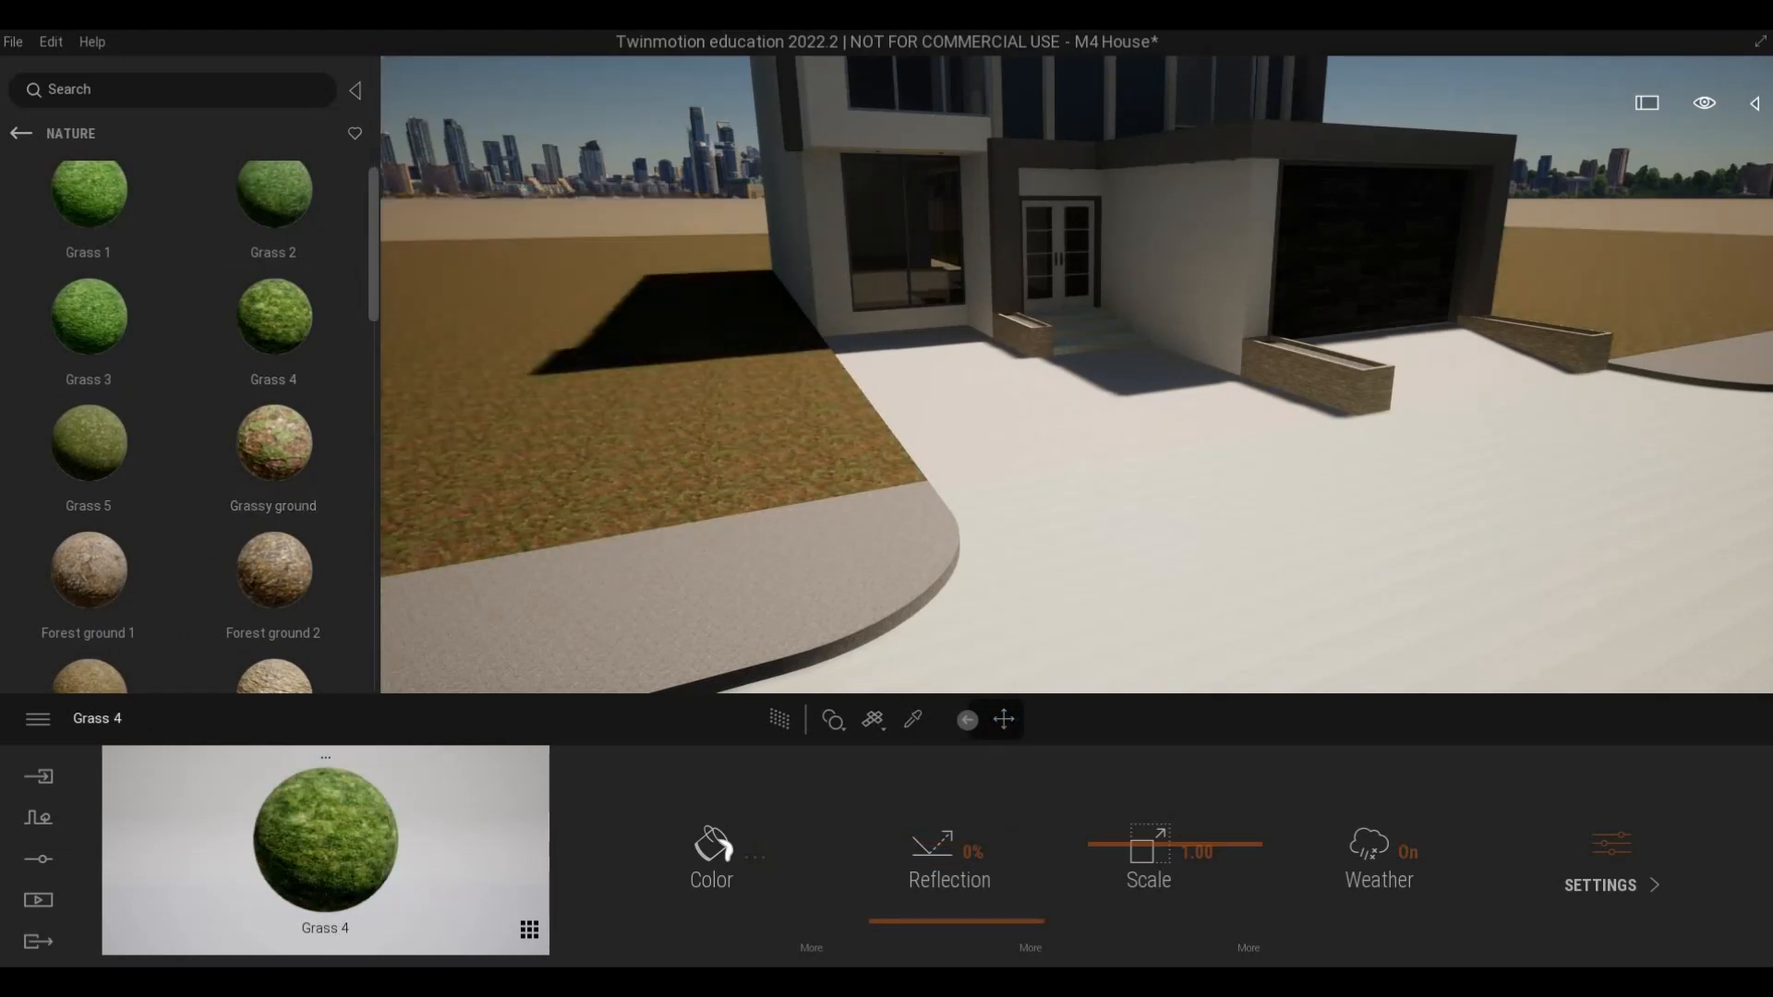
# - Examine the lawn's ground texture beside the entrance paving from closer and farther viewpoints
pyautogui.press('w')
pyautogui.press('a')
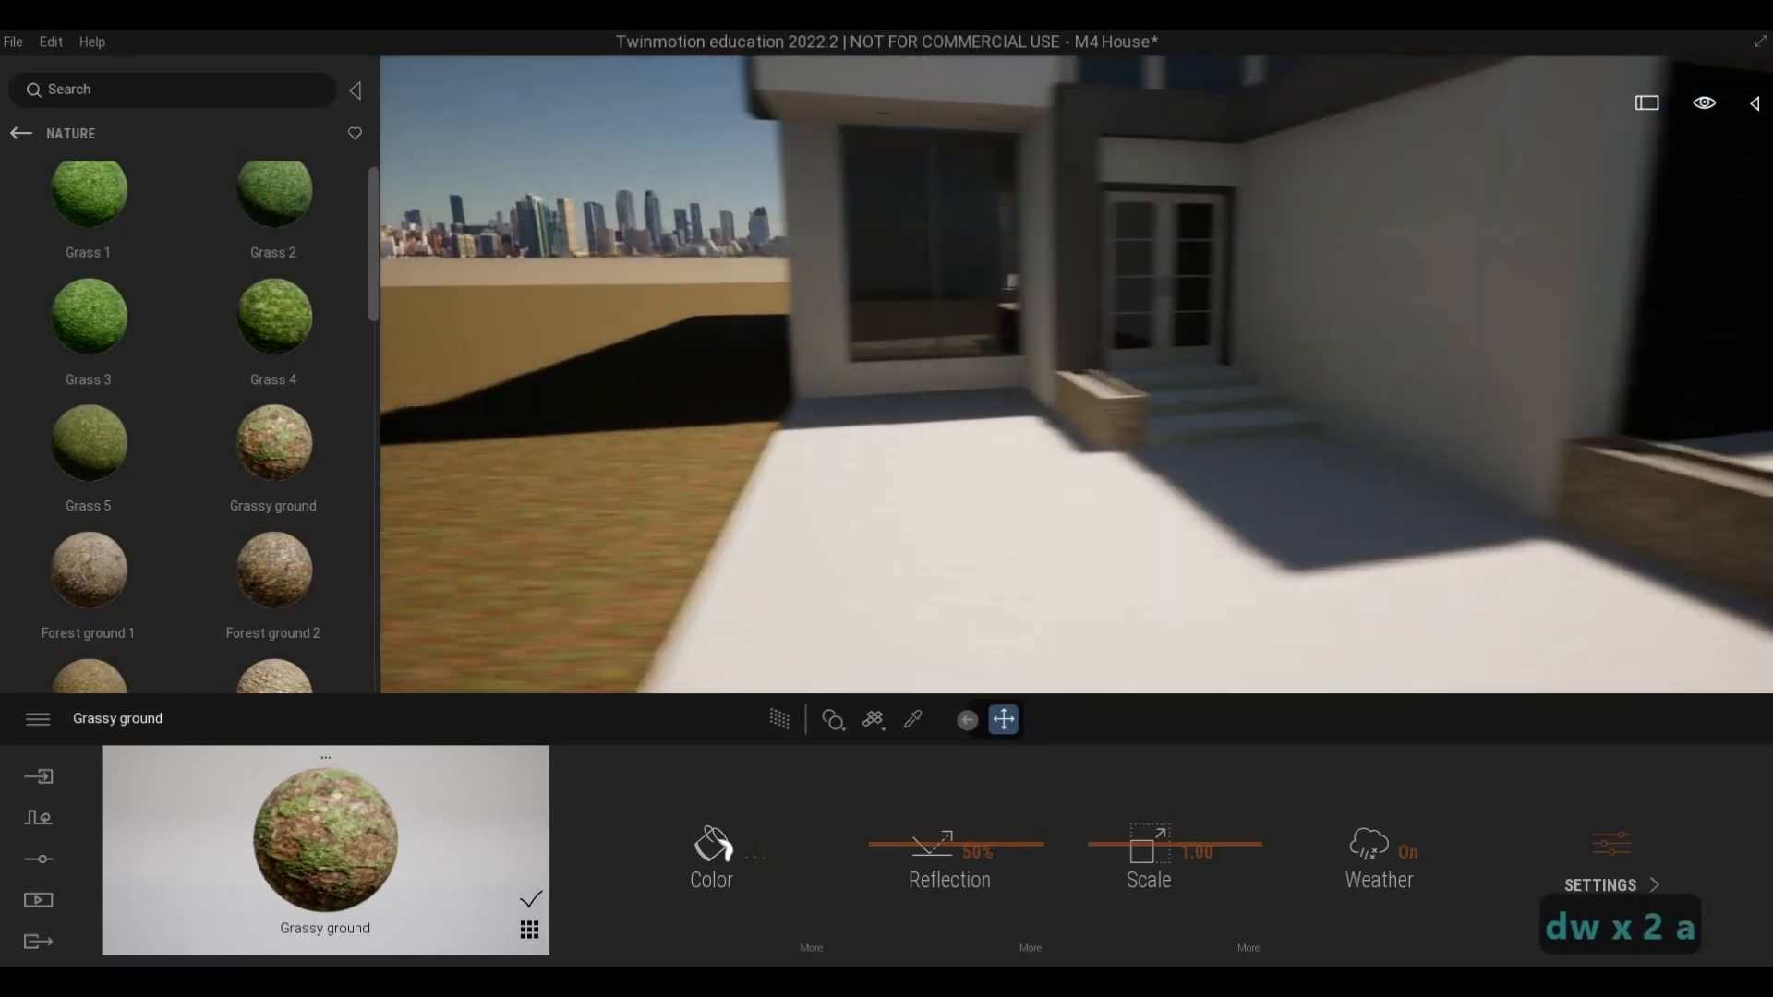
pyautogui.press('w')
pyautogui.press('a')
pyautogui.press('d')
pyautogui.press('s')
pyautogui.press('d')
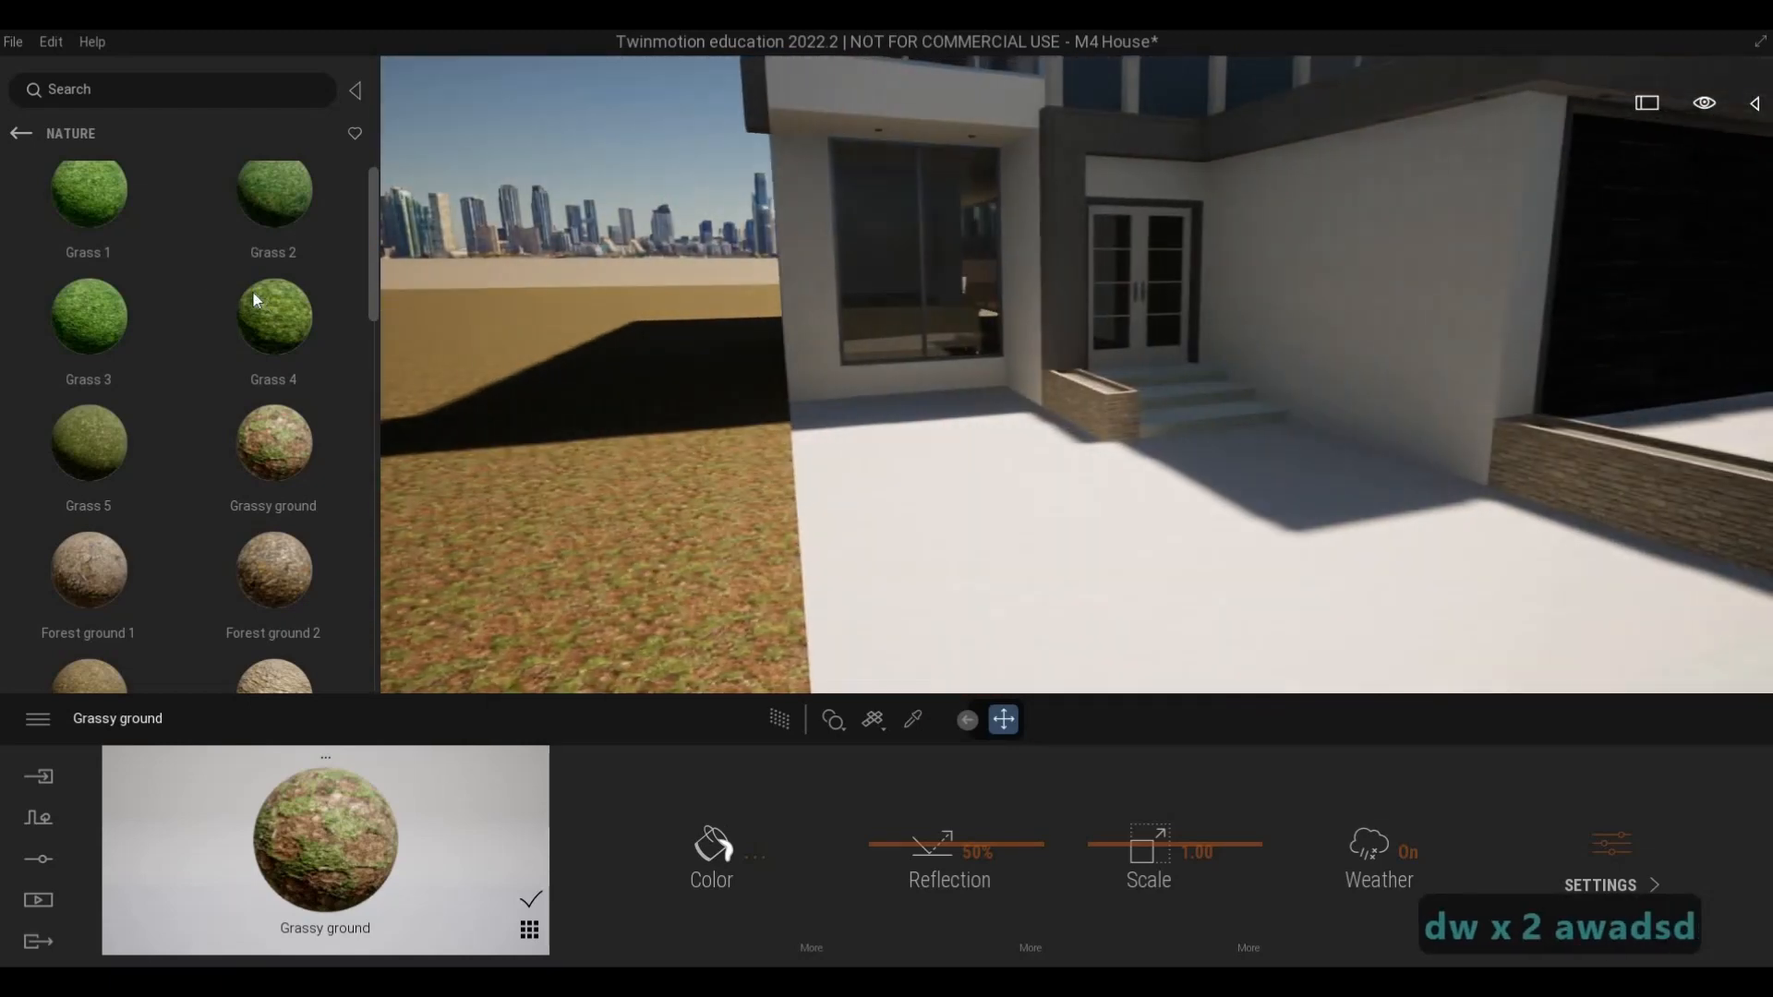
pyautogui.press('s')
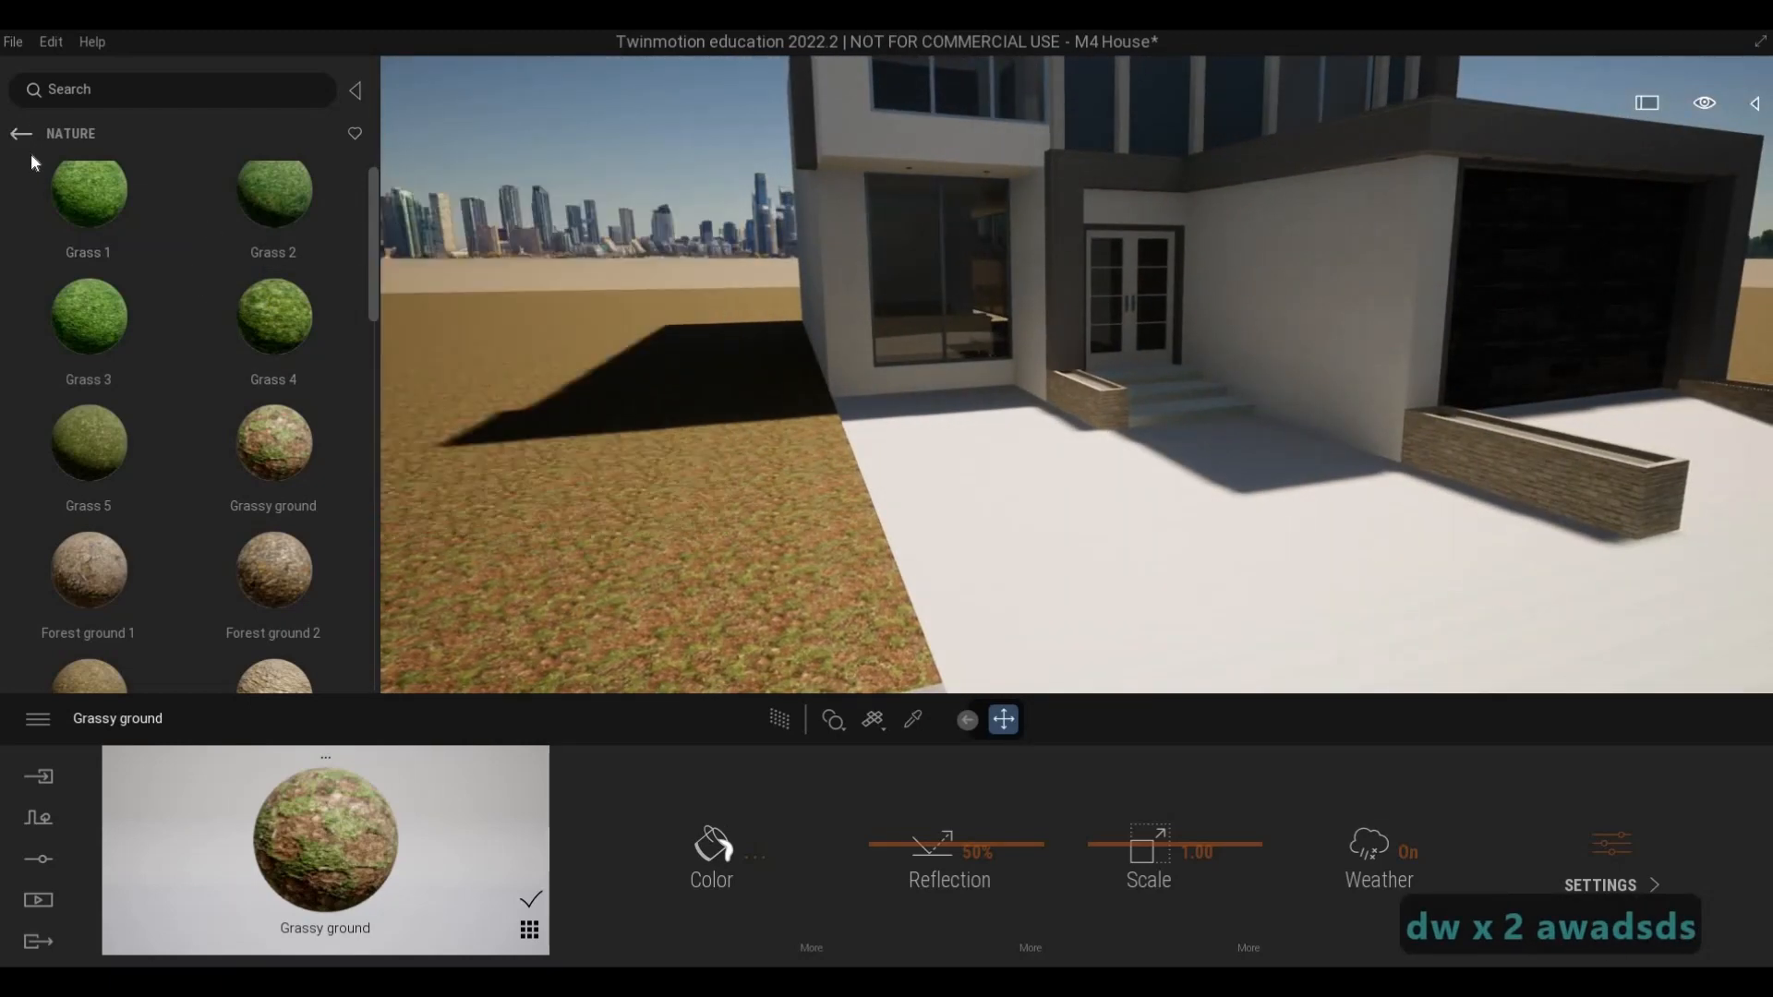
# - Apply the Concrete road 5 material from the man-made Ground materials to the road in front of the house and set its scale to 5.62
pyautogui.click(21, 133)
pyautogui.click(81, 225)
pyautogui.press('s')
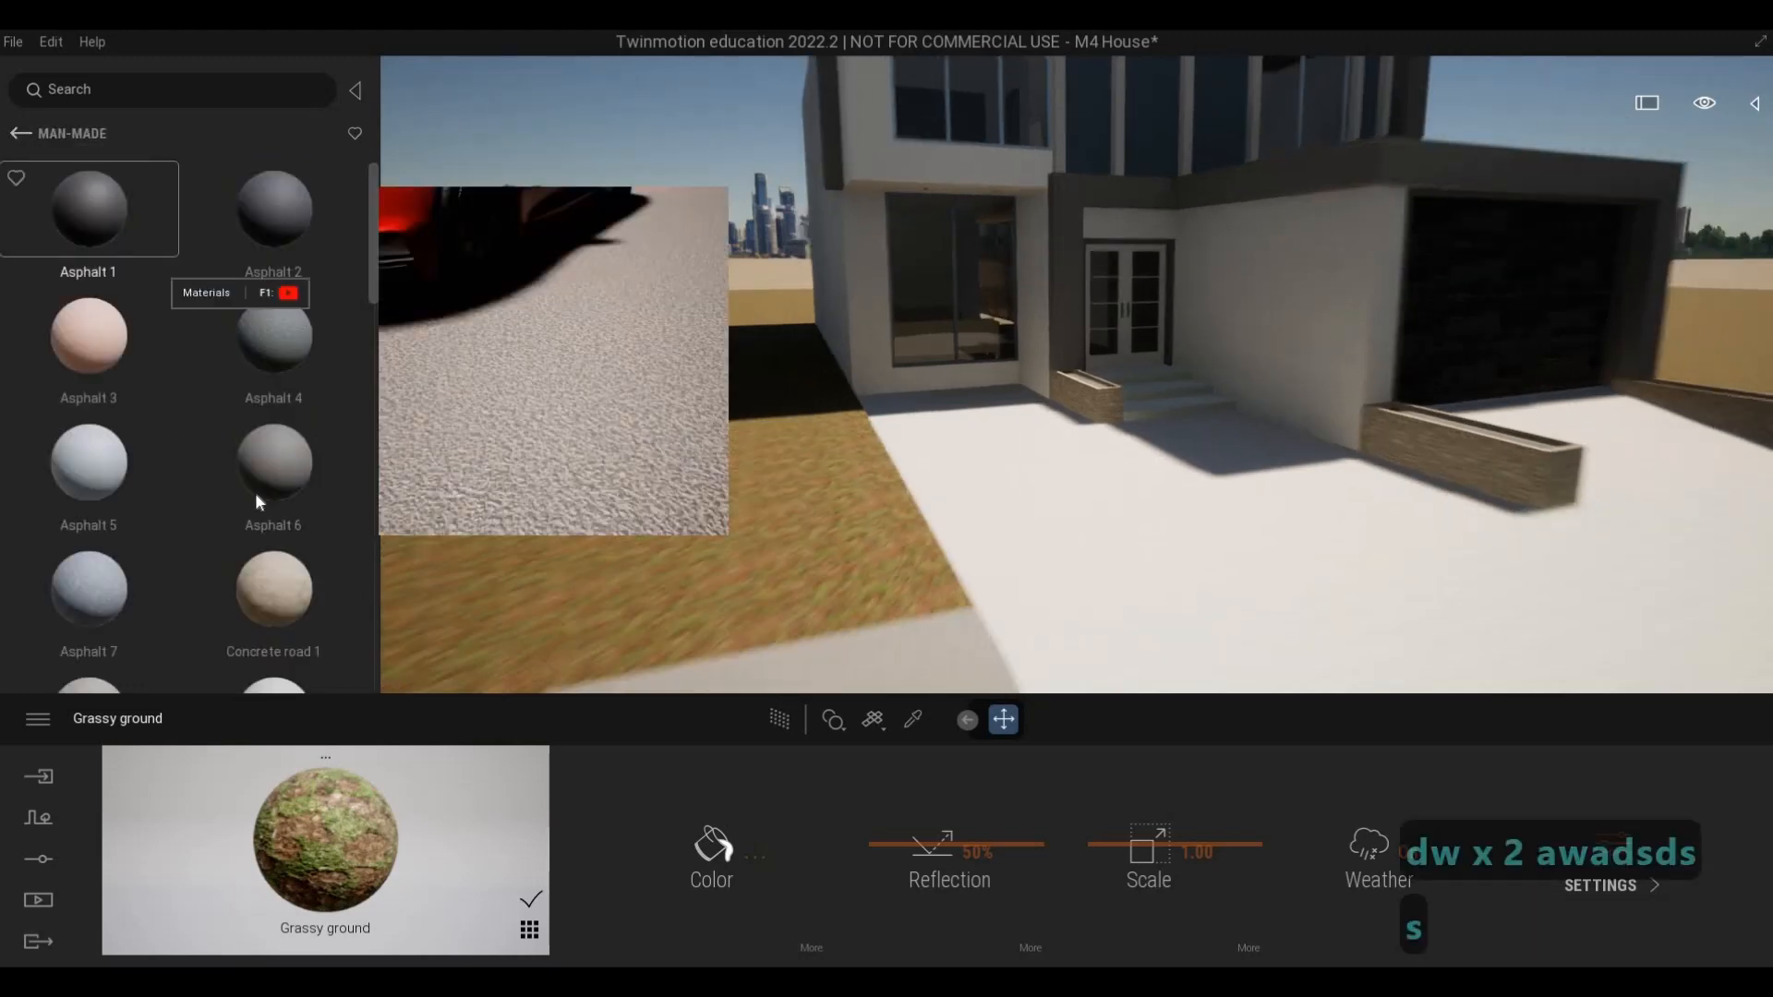
pyautogui.press('d')
pyautogui.press('s')
pyautogui.press('d')
pyautogui.scroll(-2, 268, 544)
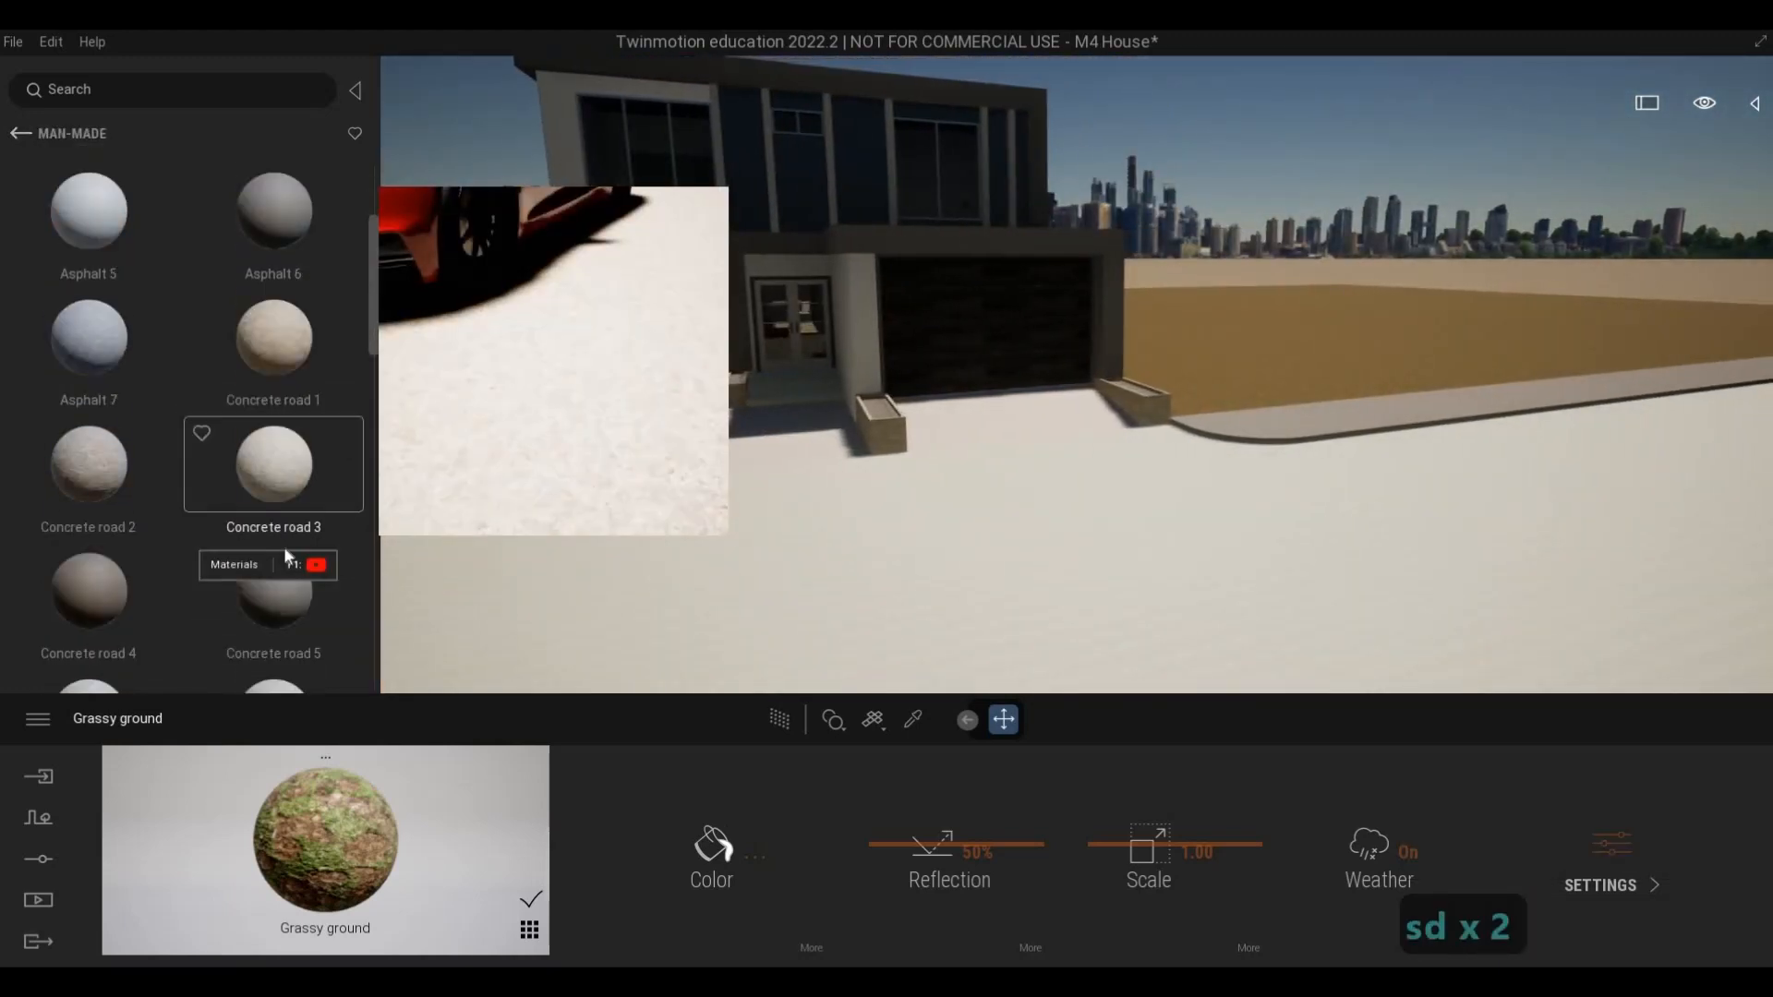
pyautogui.scroll(-1, 286, 554)
pyautogui.press('w')
pyautogui.press('d')
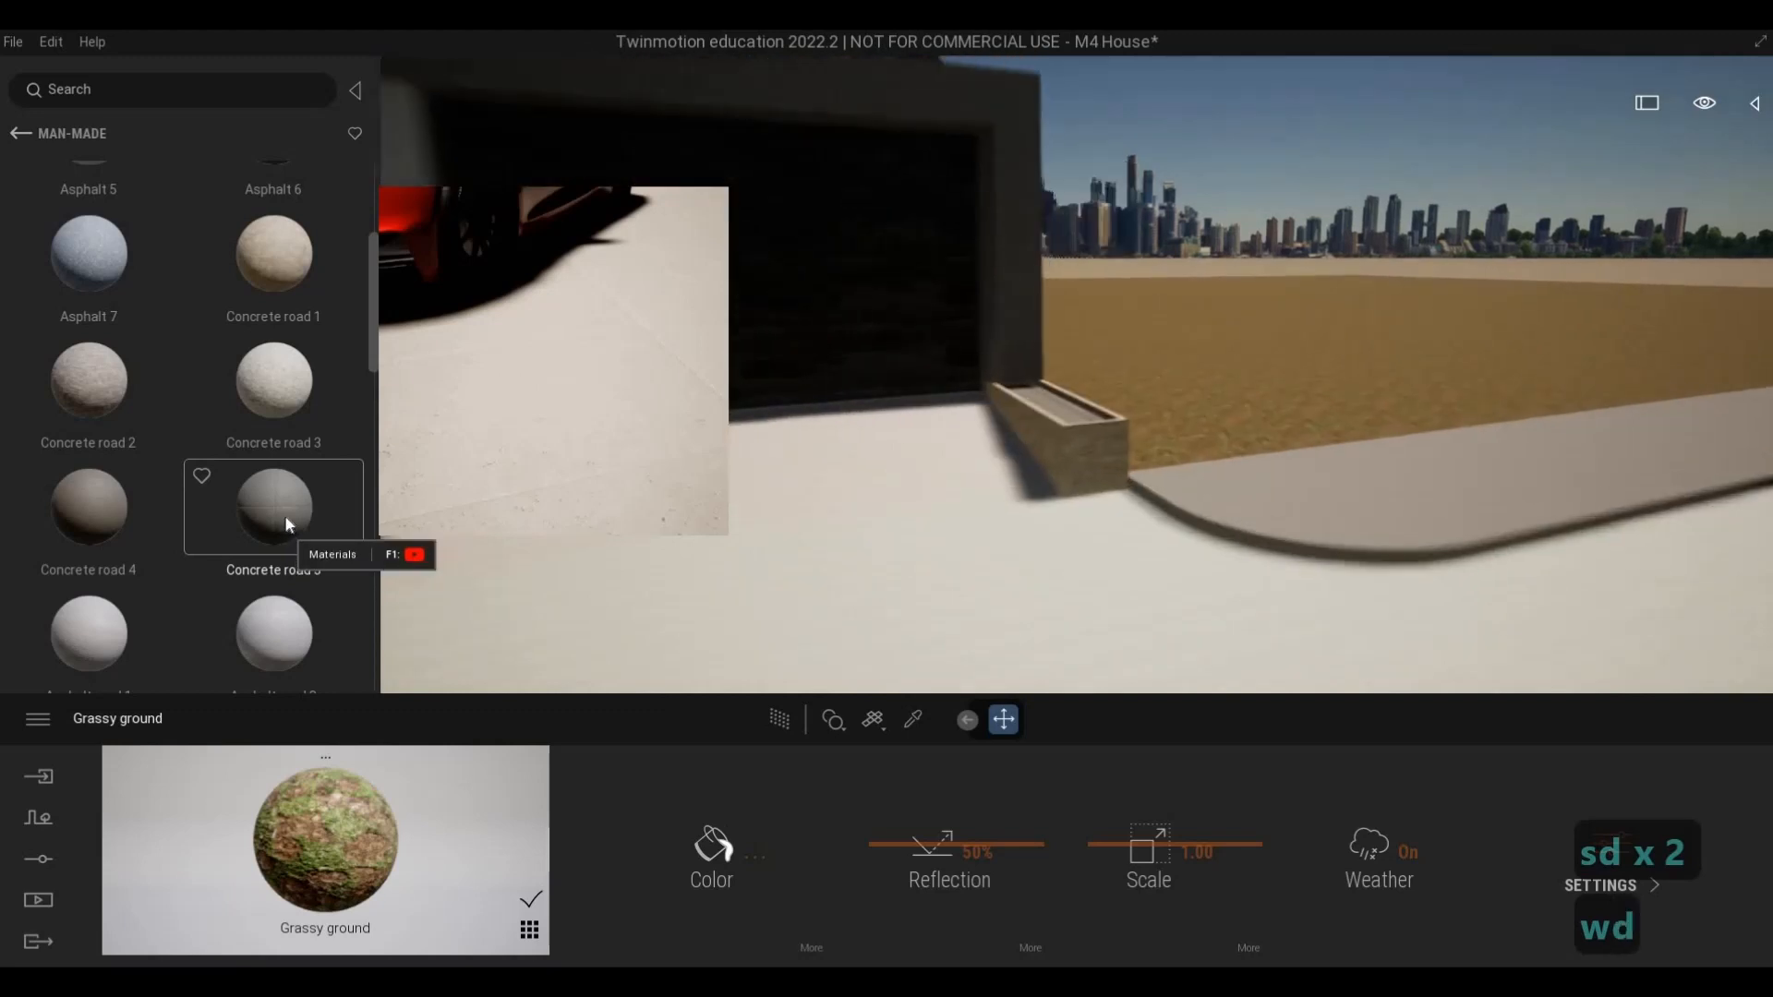
pyautogui.press('a')
pyautogui.press('s')
pyautogui.press('w')
pyautogui.press('d')
pyautogui.press('a')
pyautogui.press('s')
pyautogui.press('w')
pyautogui.press('d')
pyautogui.press('a')
pyautogui.press('s')
pyautogui.press('w')
pyautogui.press('d')
pyautogui.press('a')
pyautogui.press('s')
pyautogui.press('a')
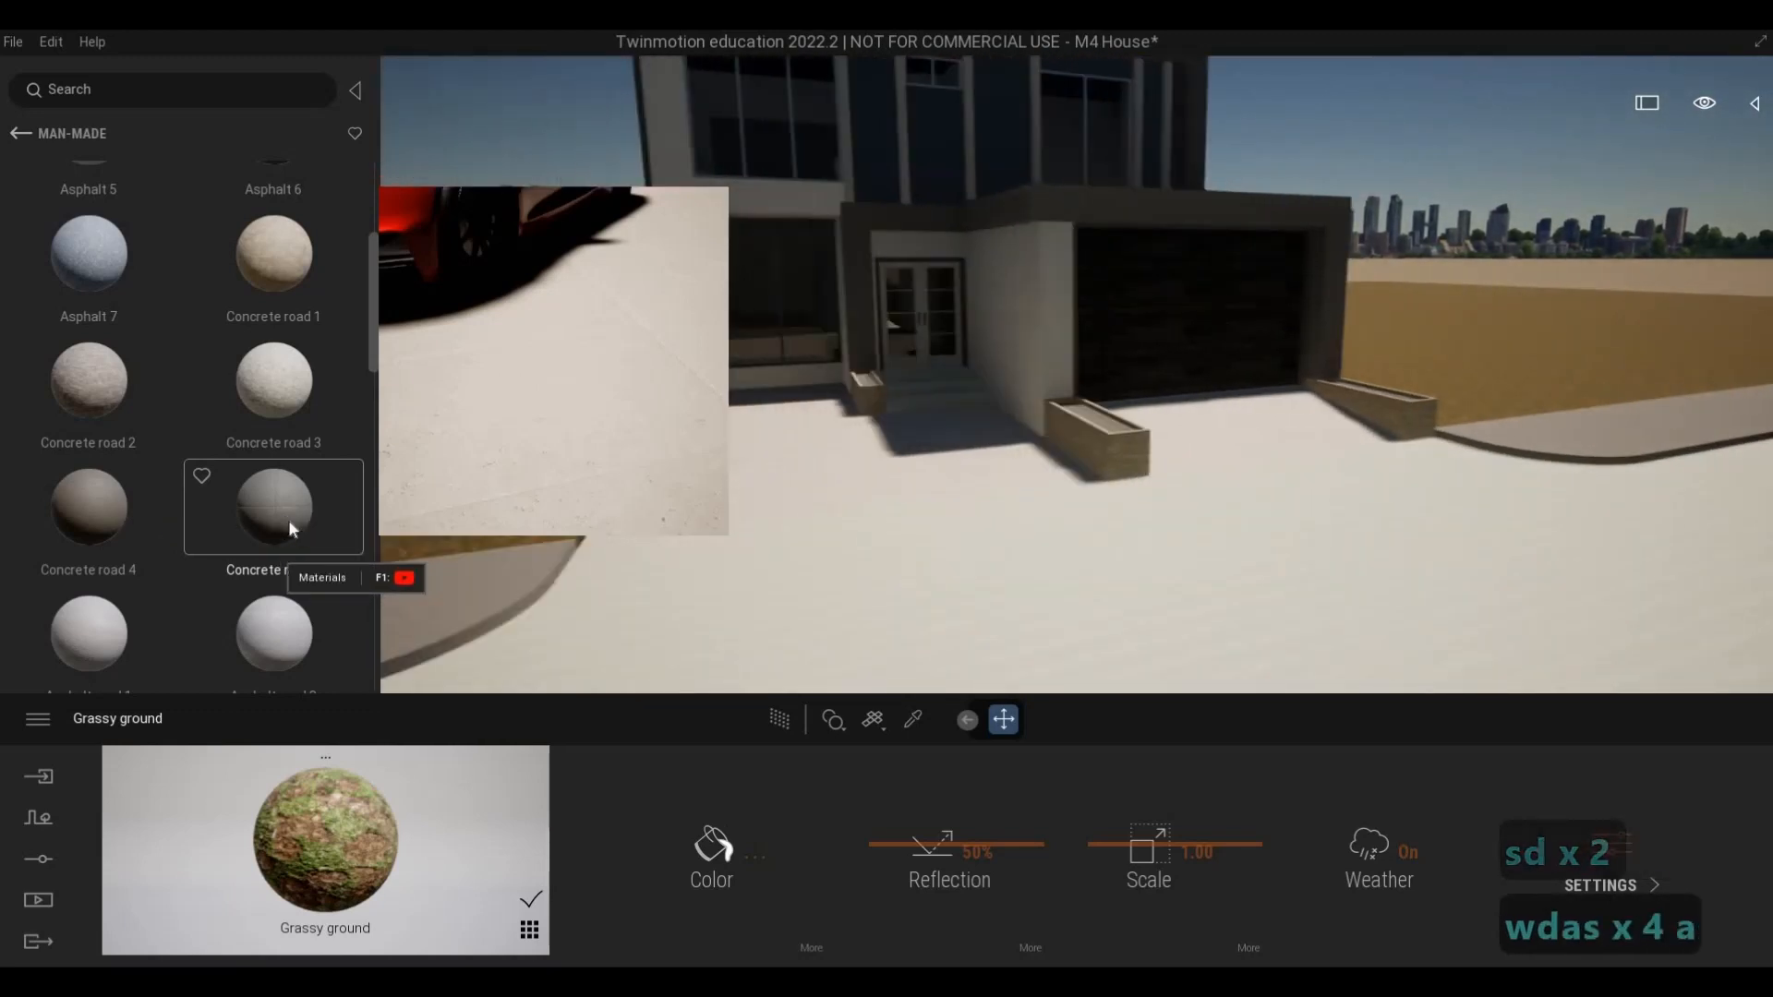
pyautogui.moveTo(593, 617); pyautogui.dragTo(800, 678)
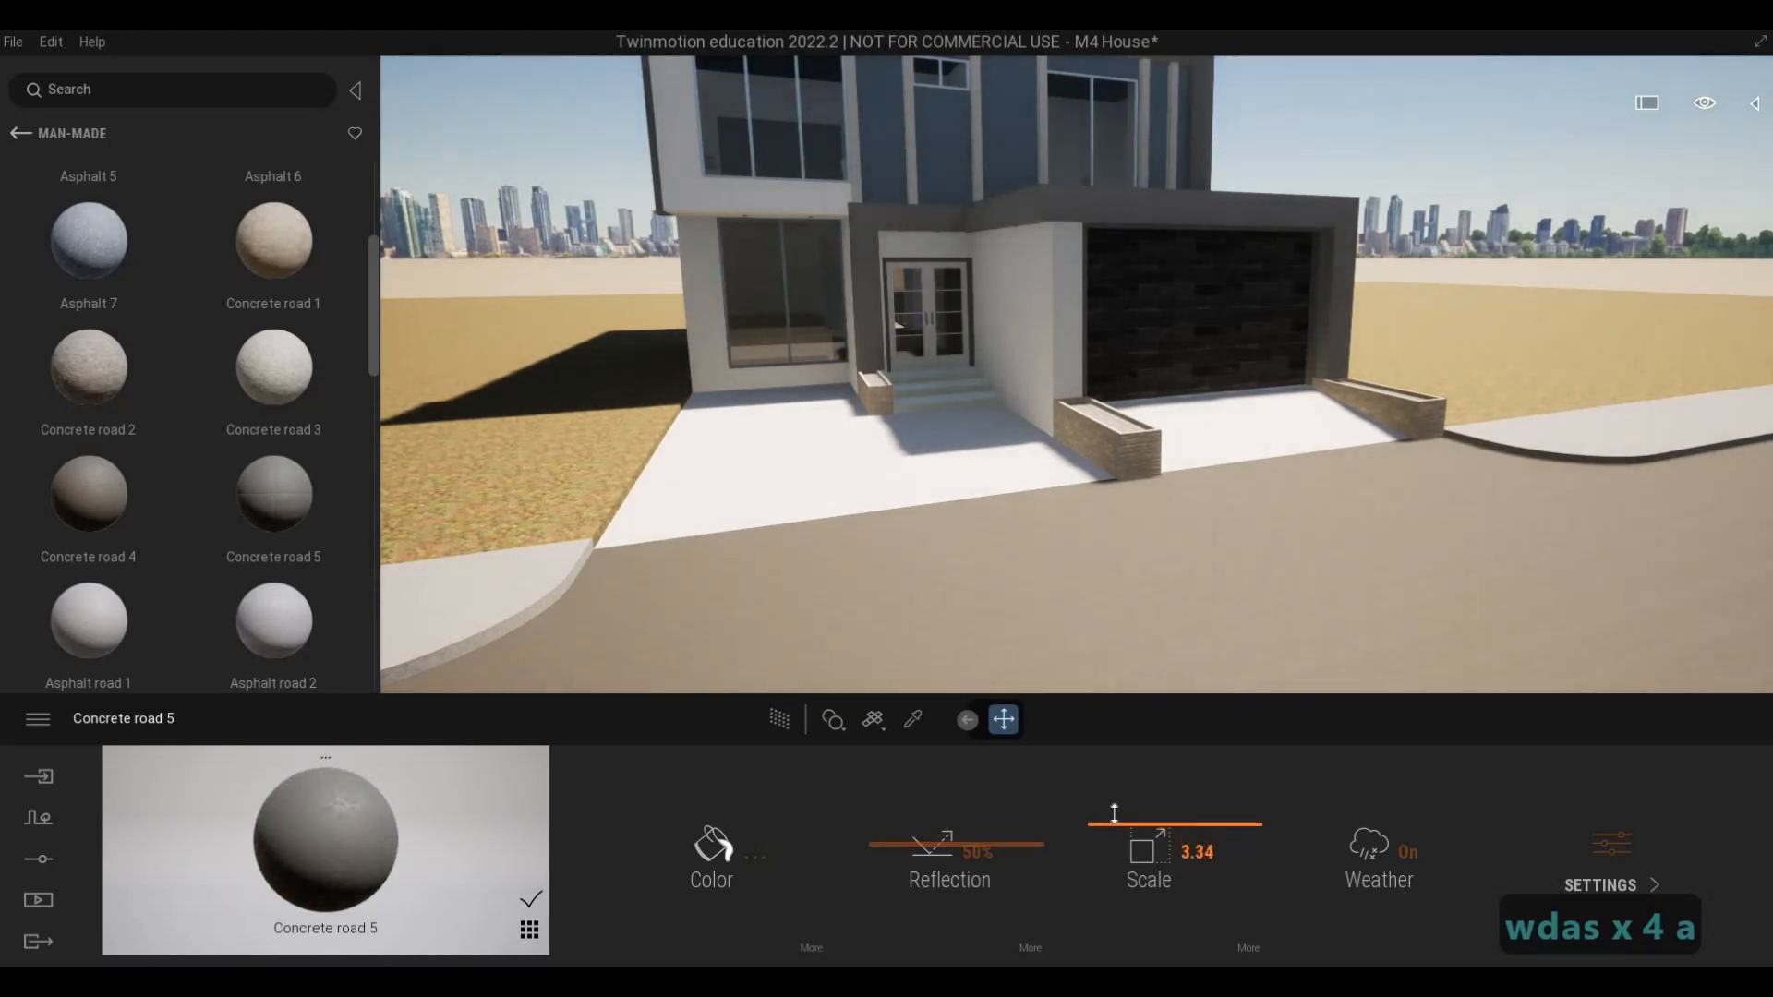
pyautogui.moveTo(1115, 809); pyautogui.dragTo(1114, 804)
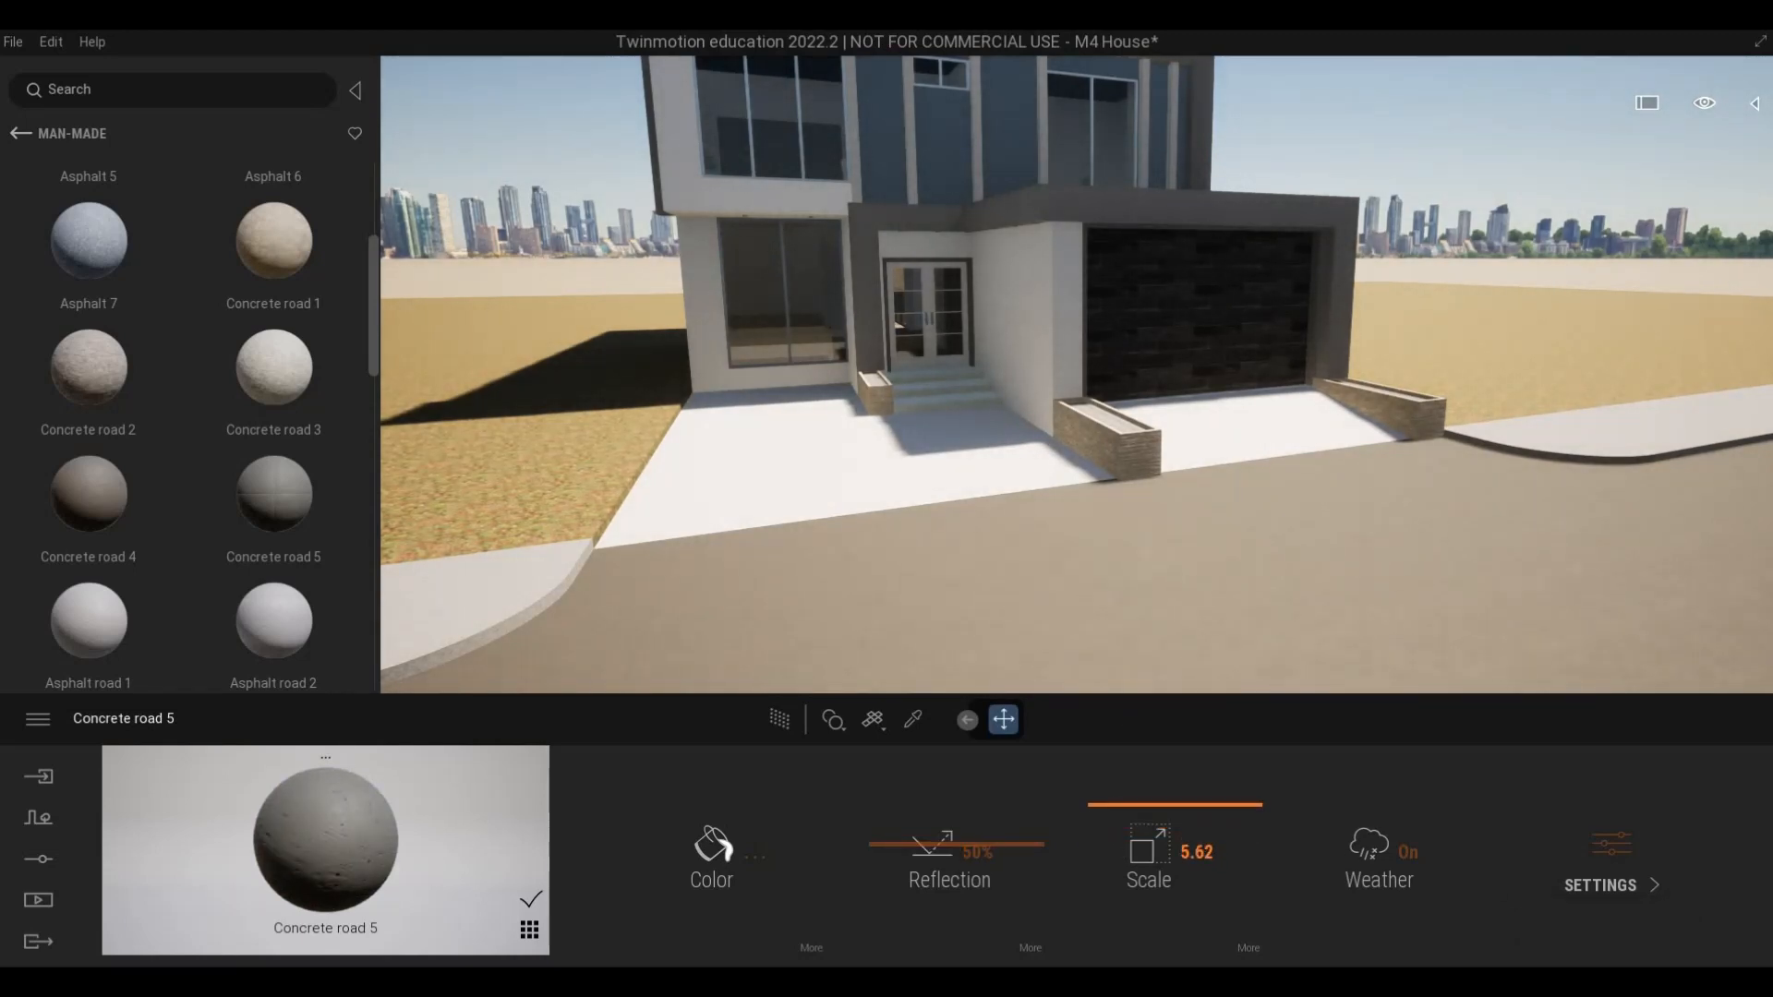
# - Apply the Concrete road 4 material from the man-made Ground materials to the curved sidewalk along the lawn
pyautogui.press('w')
pyautogui.press('a')
pyautogui.press('w')
pyautogui.press('a')
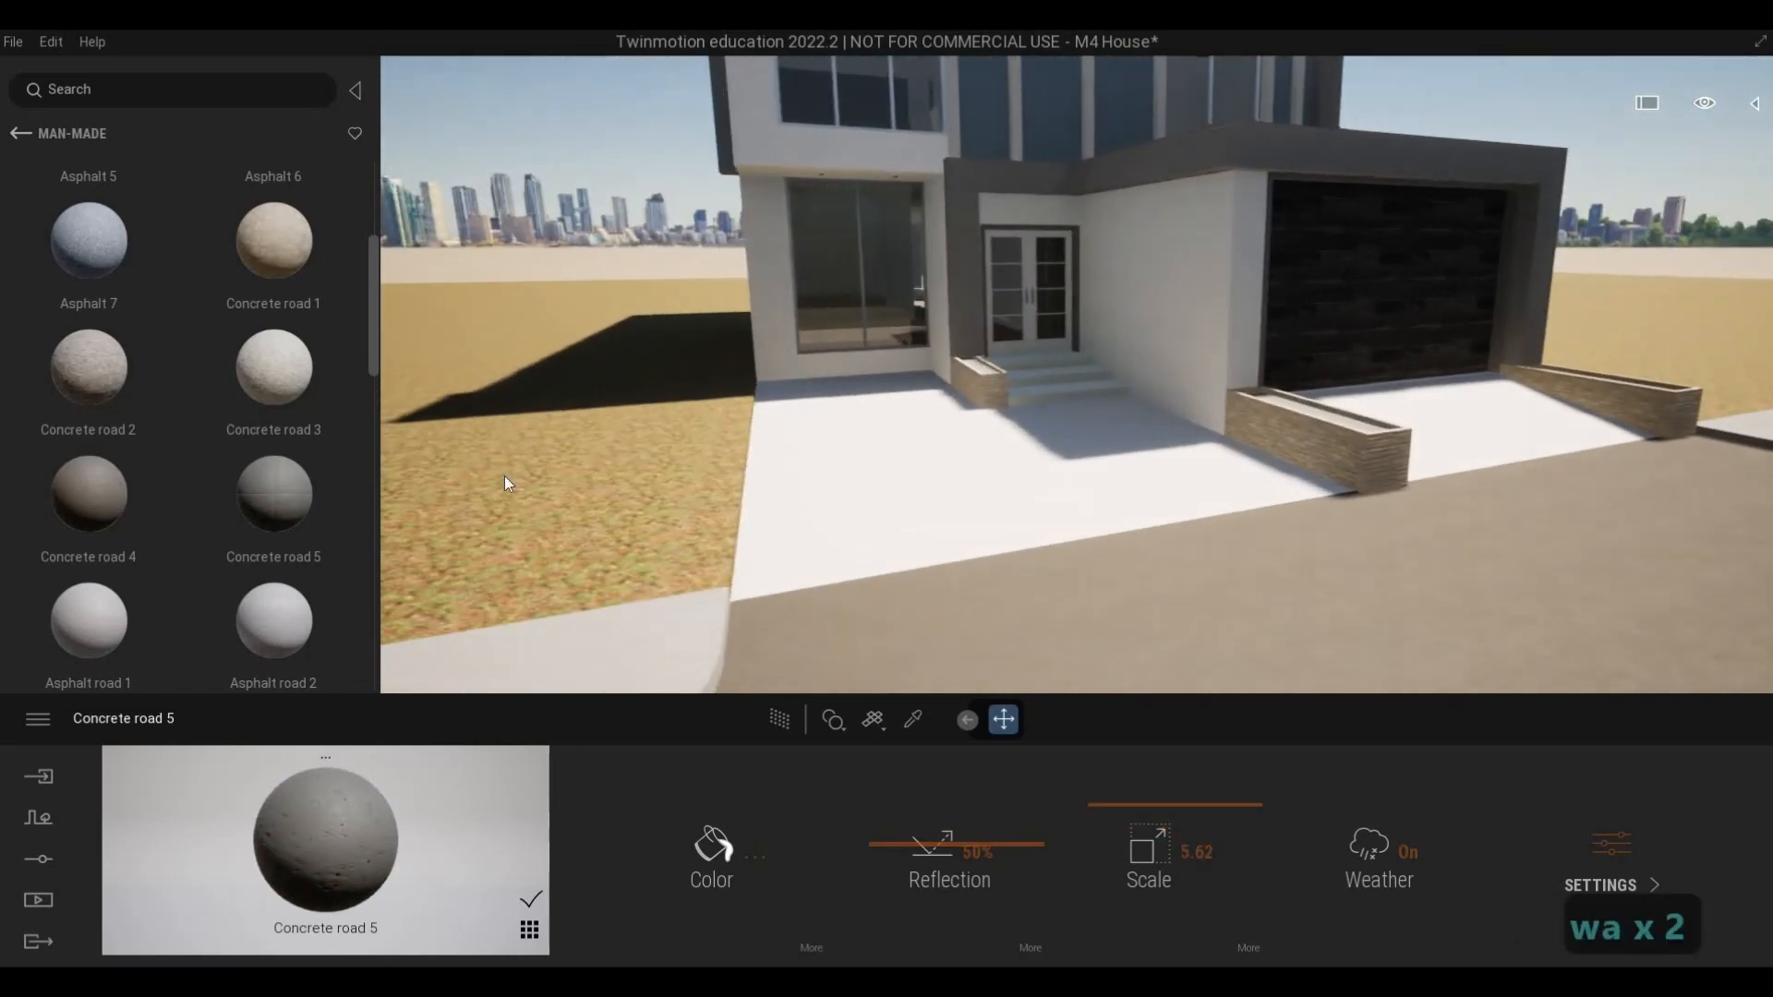
pyautogui.press('s')
pyautogui.press('a')
pyautogui.scroll(-1, 119, 418)
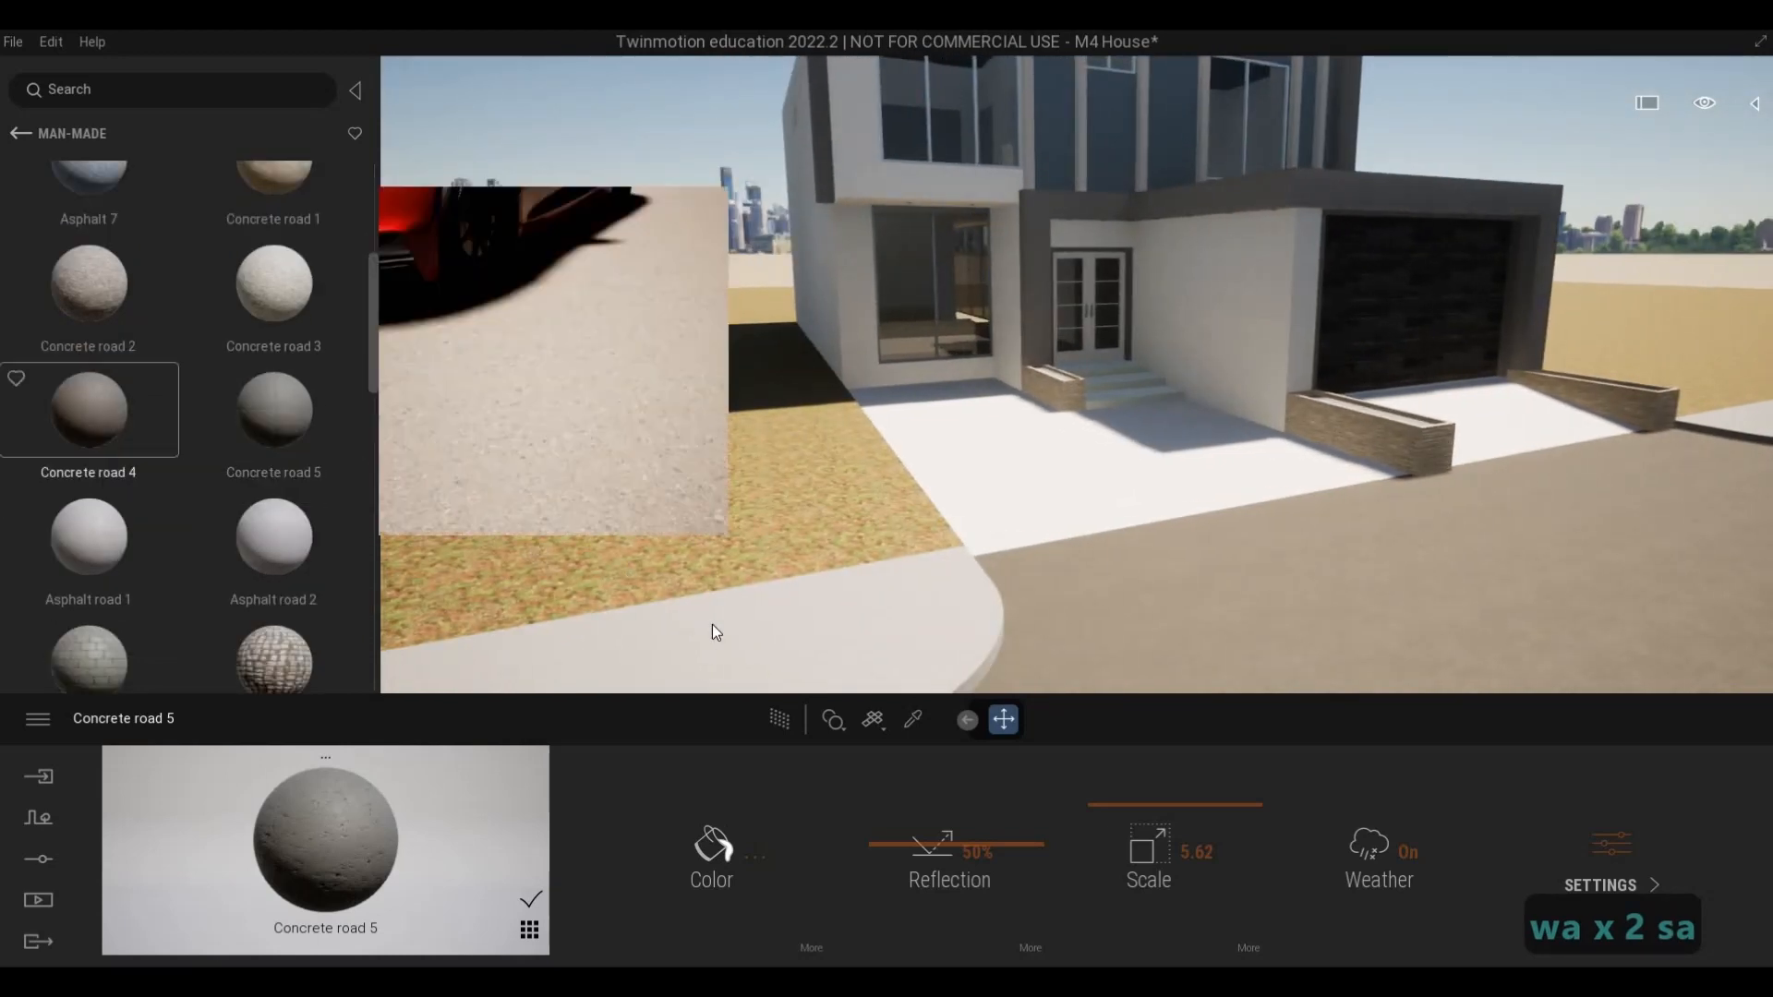
pyautogui.moveTo(715, 631); pyautogui.dragTo(772, 646)
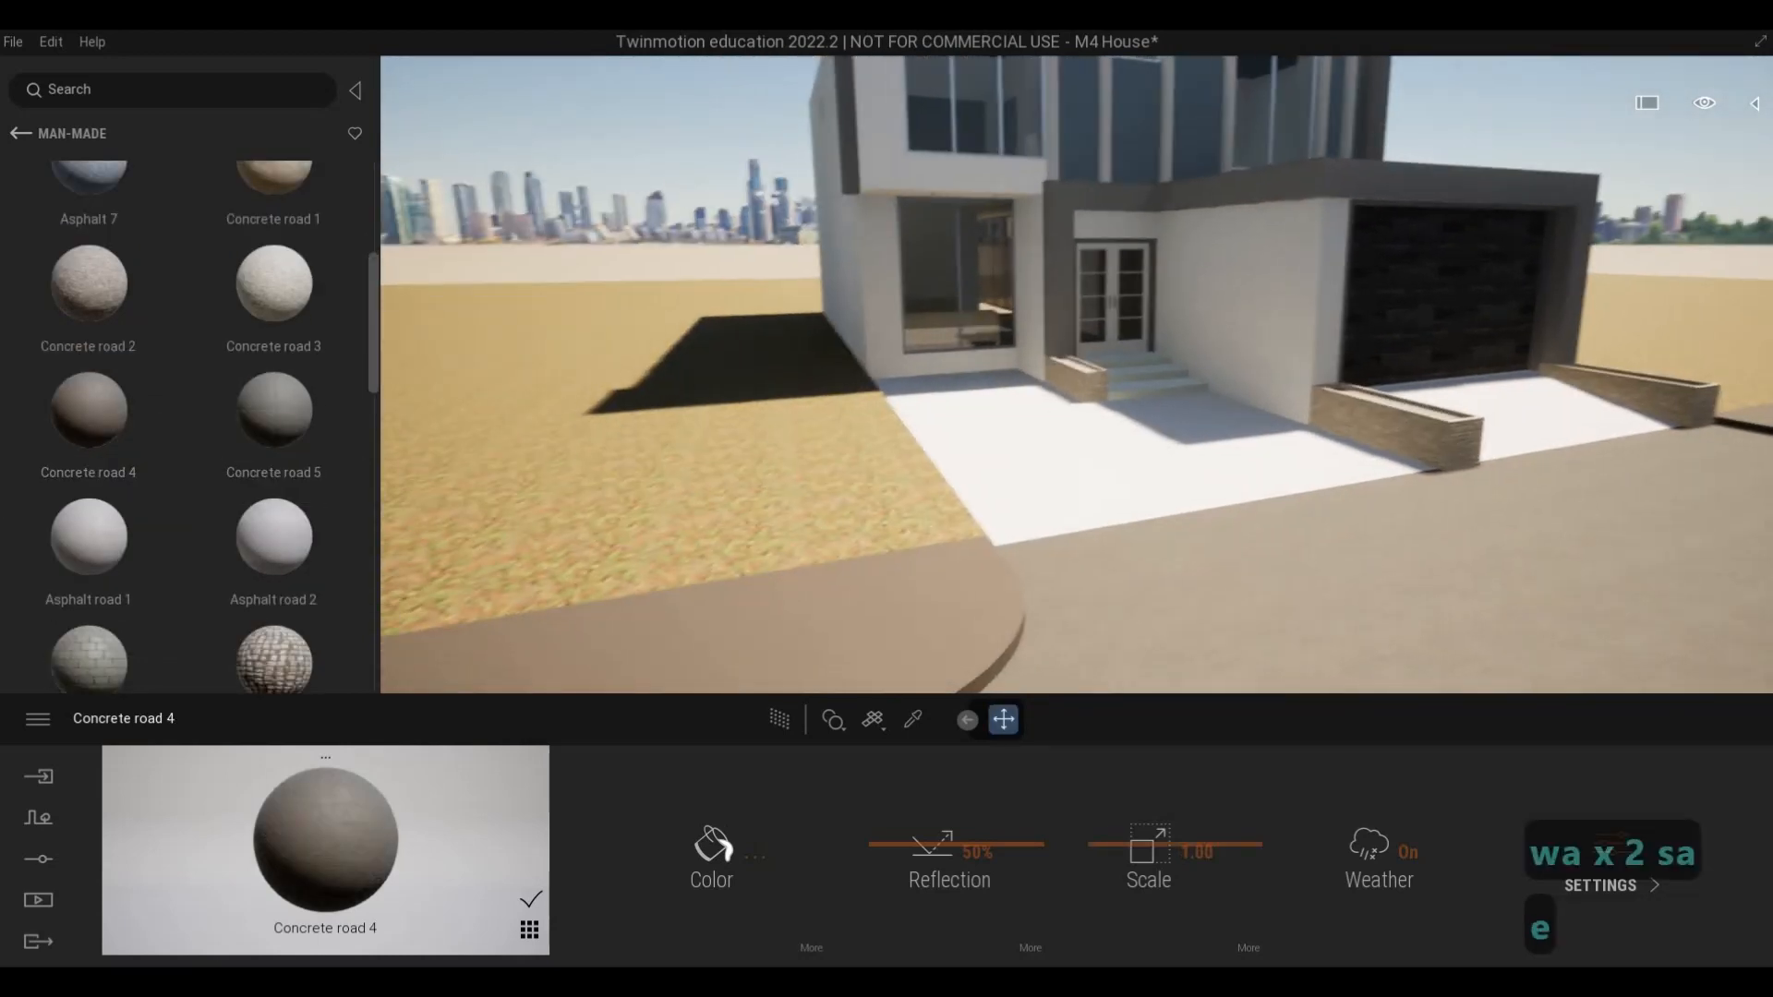
# - Apply the W cobblestone material from the man-made Ground materials to the paved area in front of the entrance steps
pyautogui.press('e')
pyautogui.press('w')
pyautogui.press('q')
pyautogui.moveTo(242, 514)
pyautogui.scroll(-1, 242, 513)
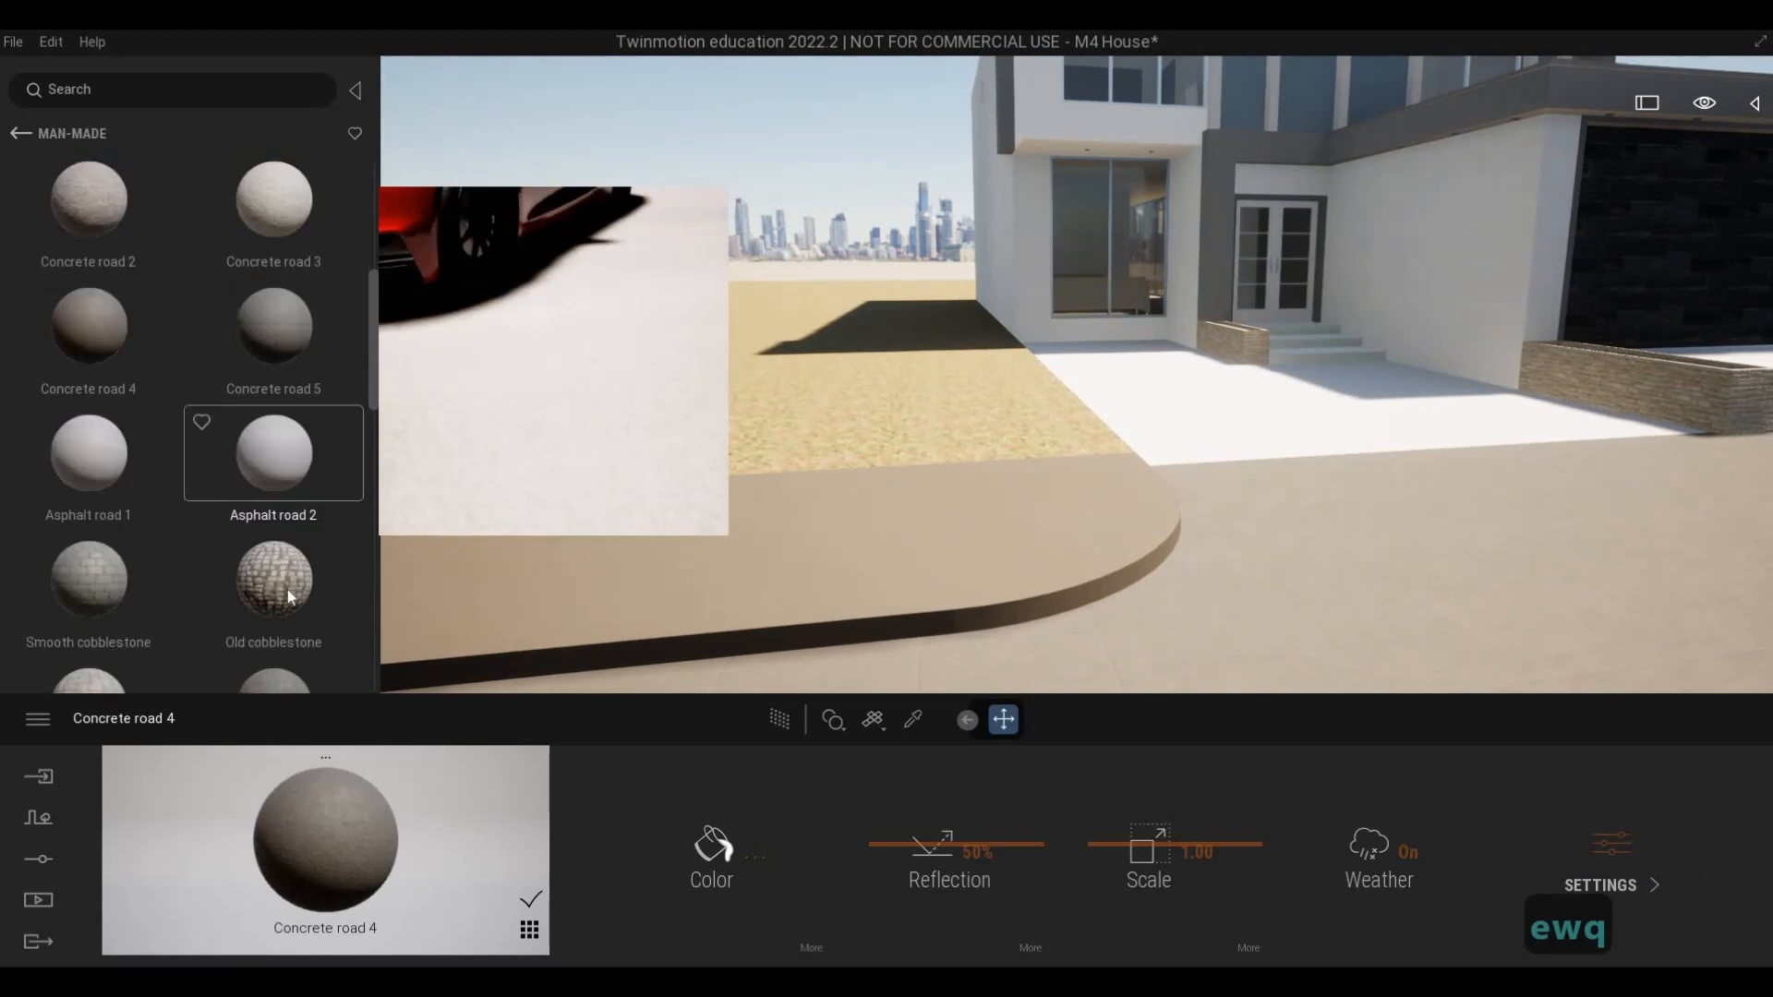
pyautogui.moveTo(291, 589)
pyautogui.press('d')
pyautogui.press('w')
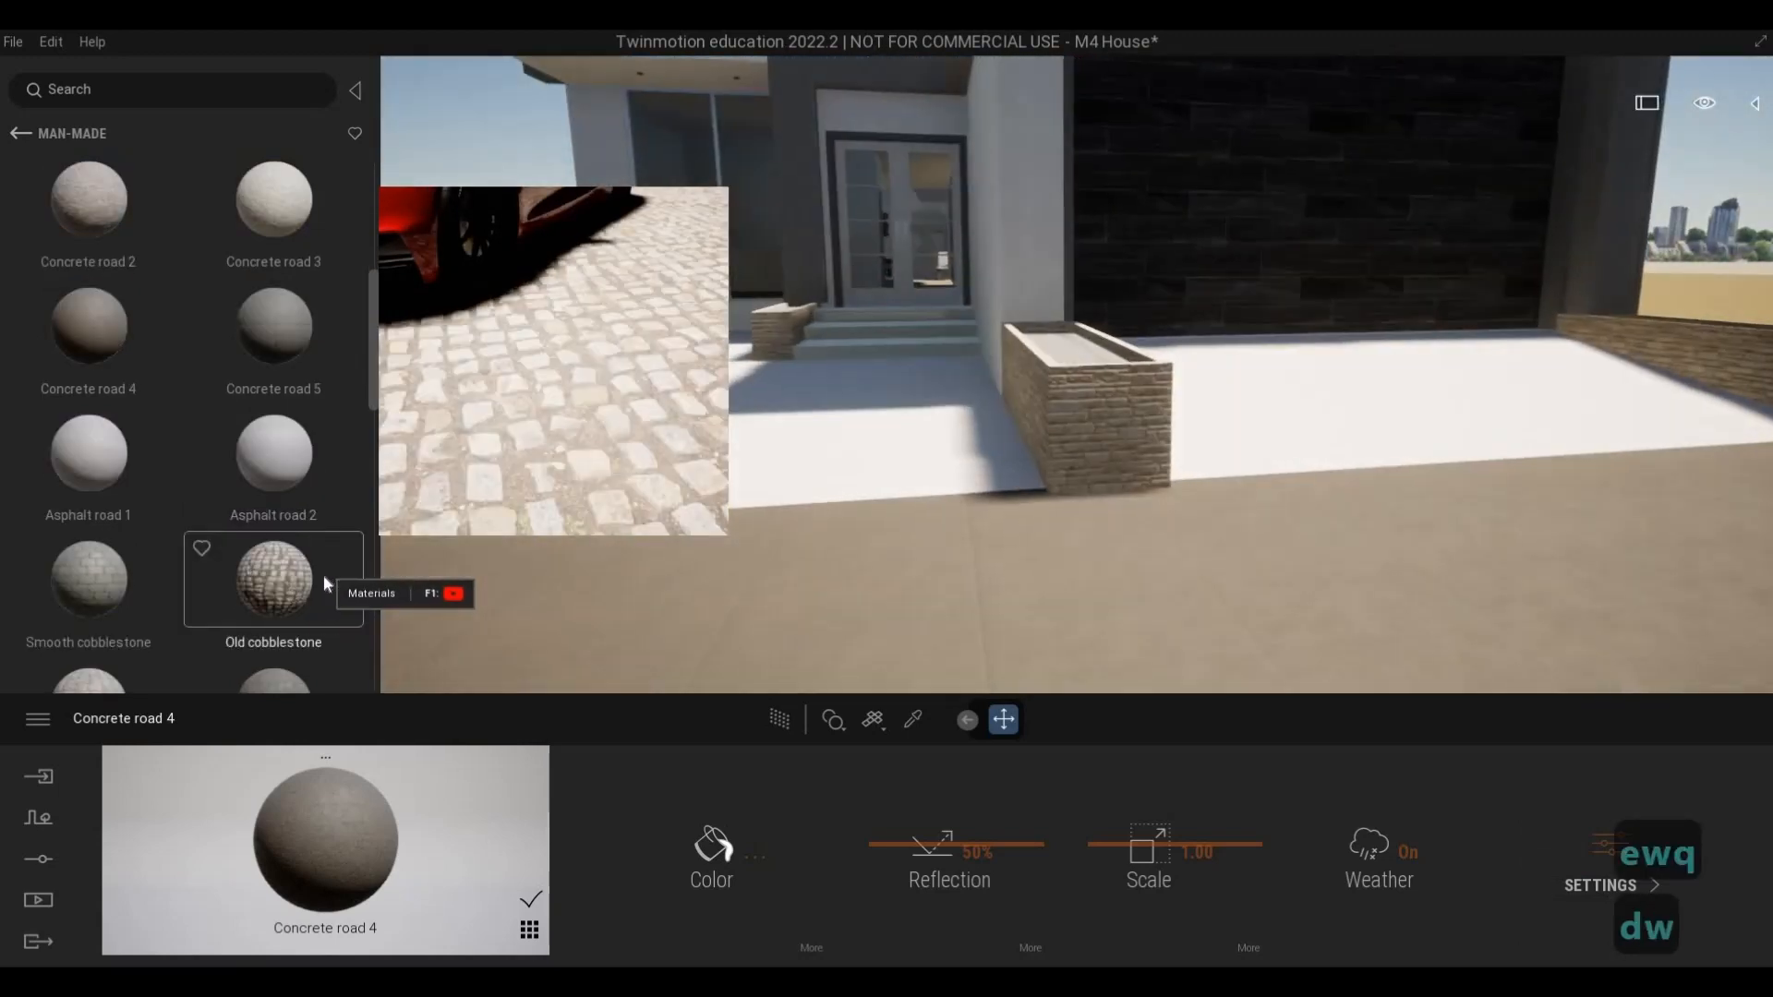
pyautogui.press('q')
pyautogui.press('a')
pyautogui.scroll(-1, 196, 517)
pyautogui.scroll(-4, 196, 517)
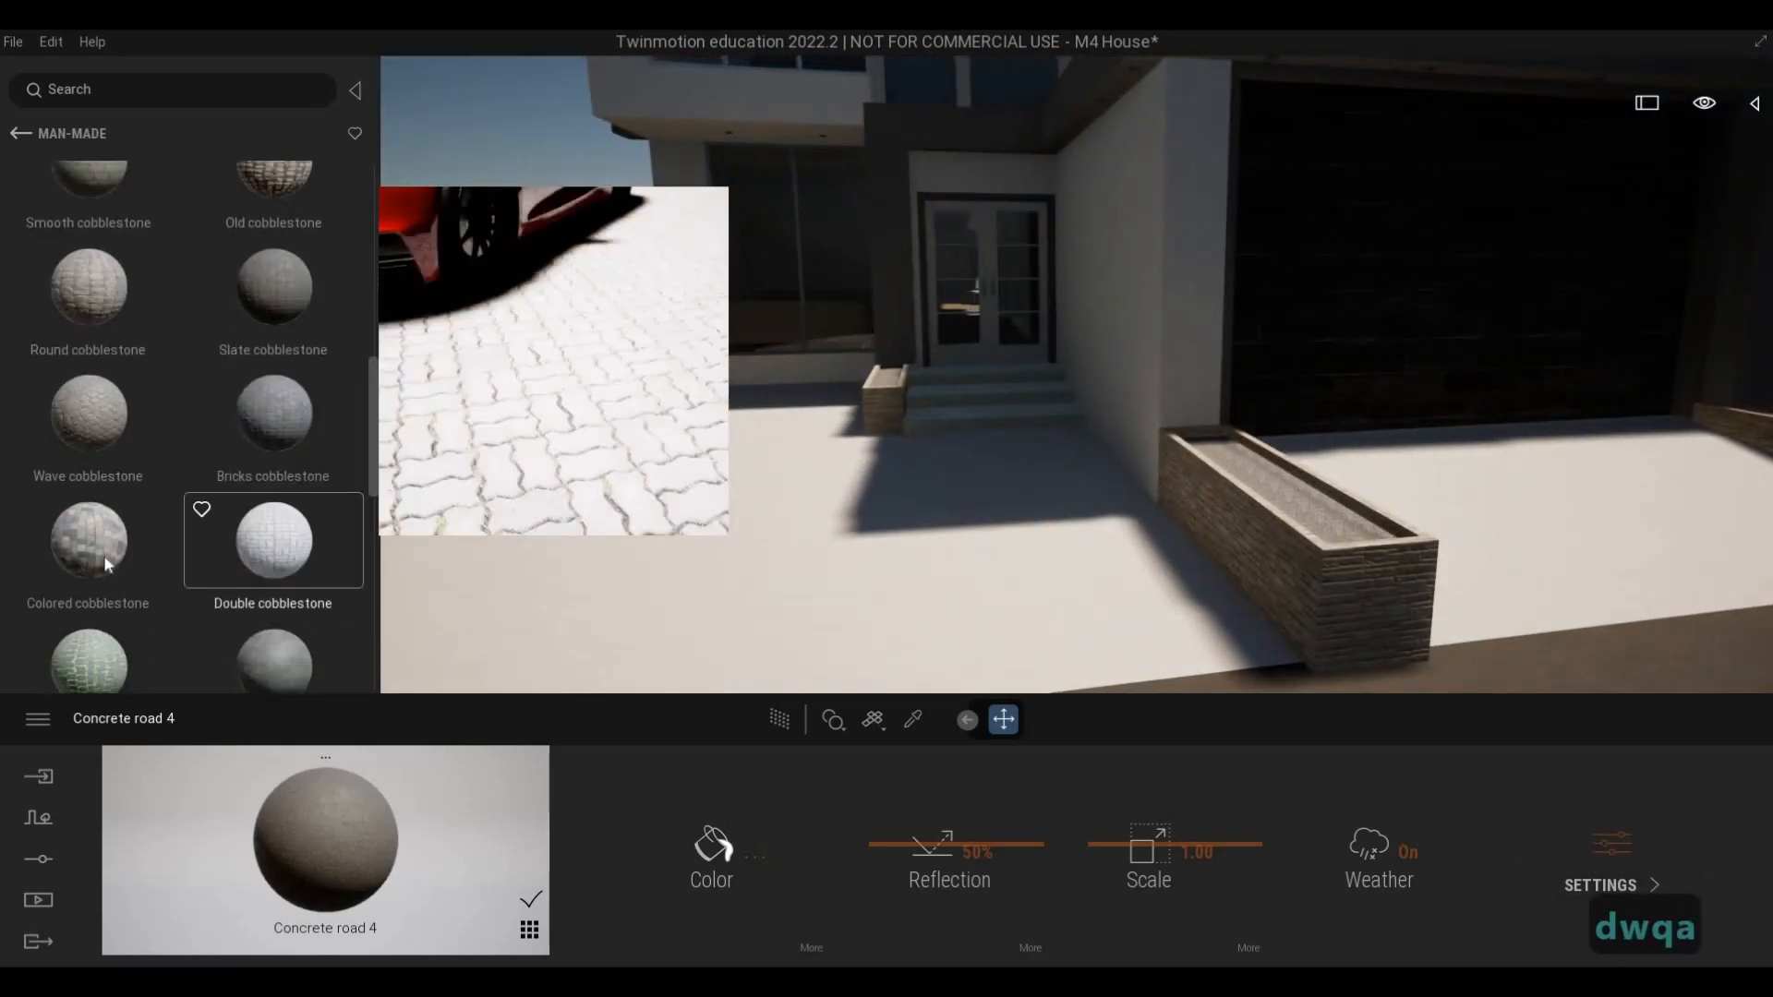
pyautogui.moveTo(103, 578)
pyautogui.scroll(-3, 107, 580)
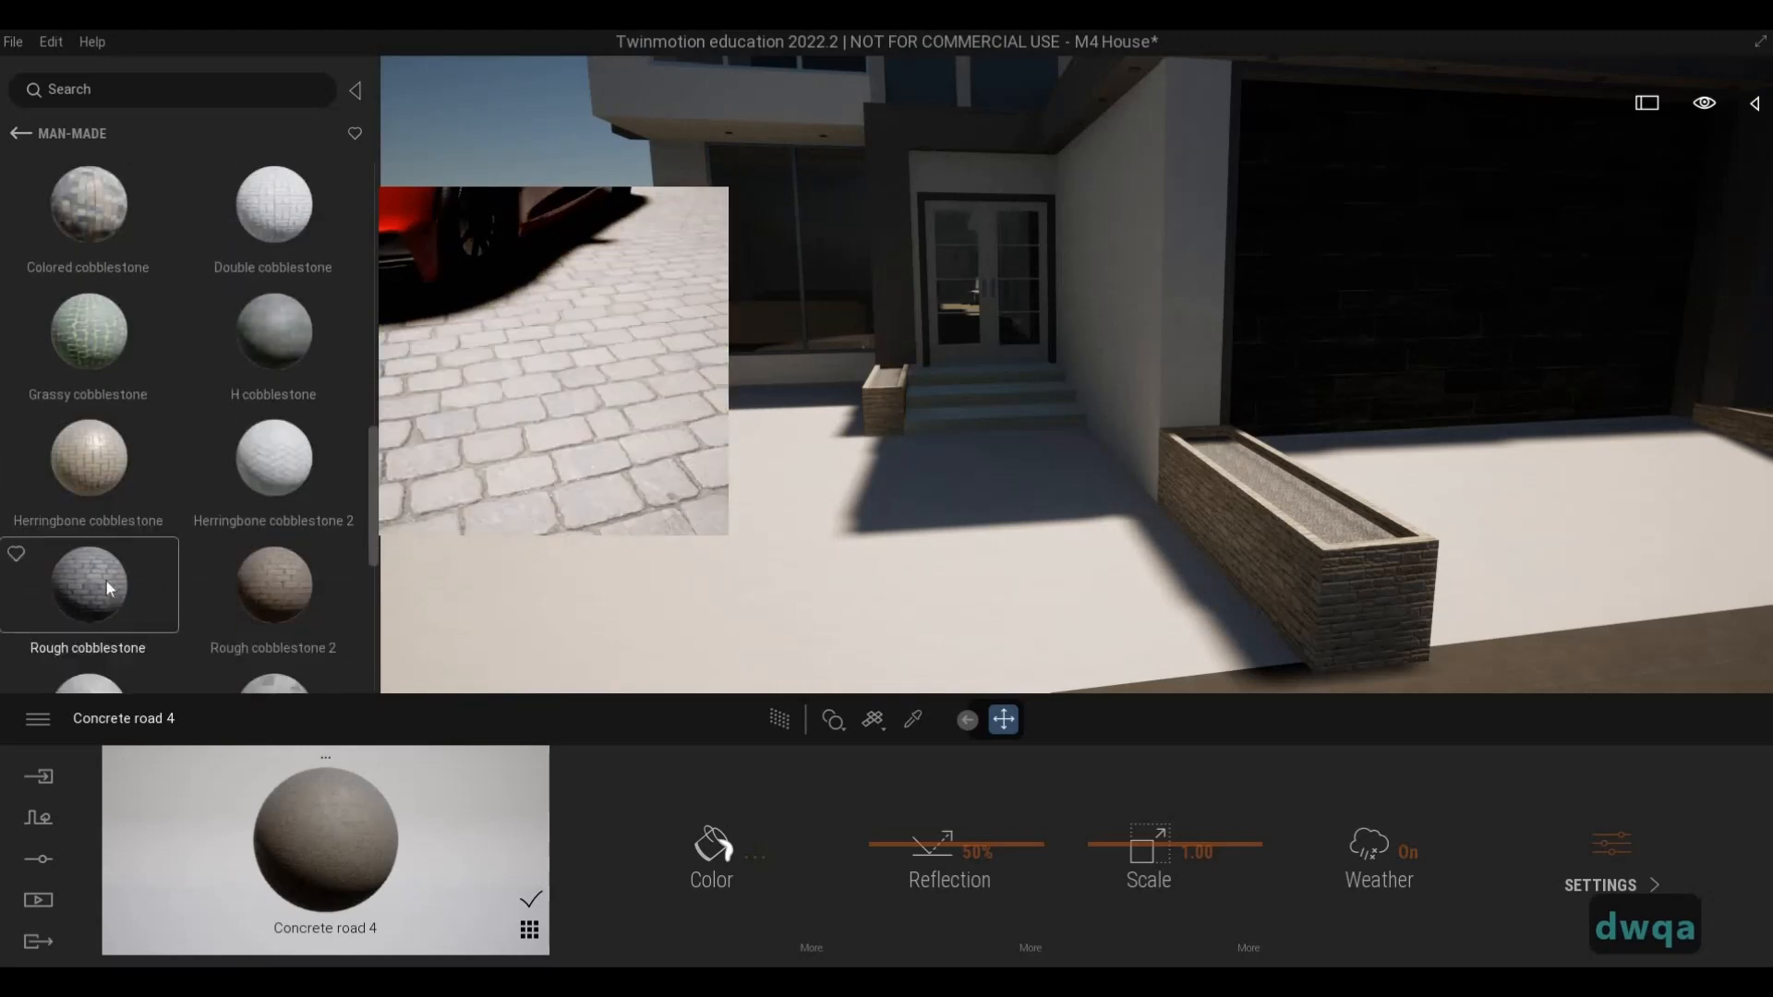
pyautogui.scroll(-1, 88, 580)
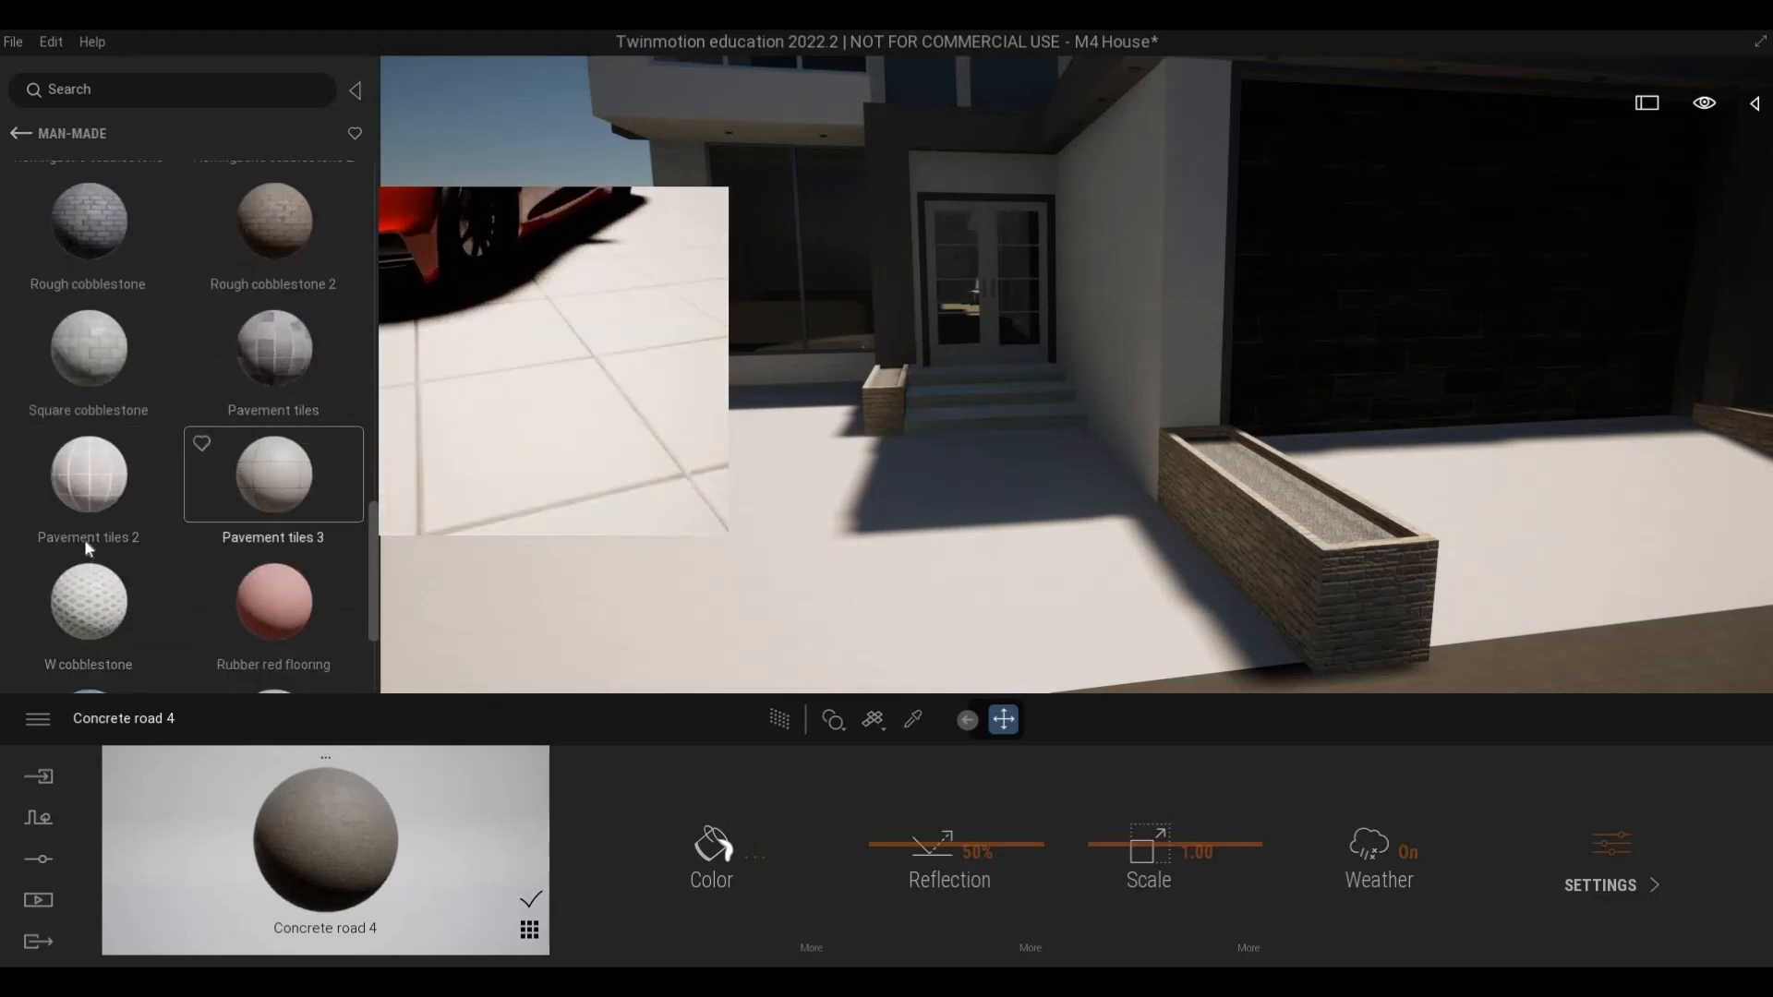
pyautogui.scroll(-1, 85, 539)
pyautogui.moveTo(85, 539); pyautogui.dragTo(752, 659)
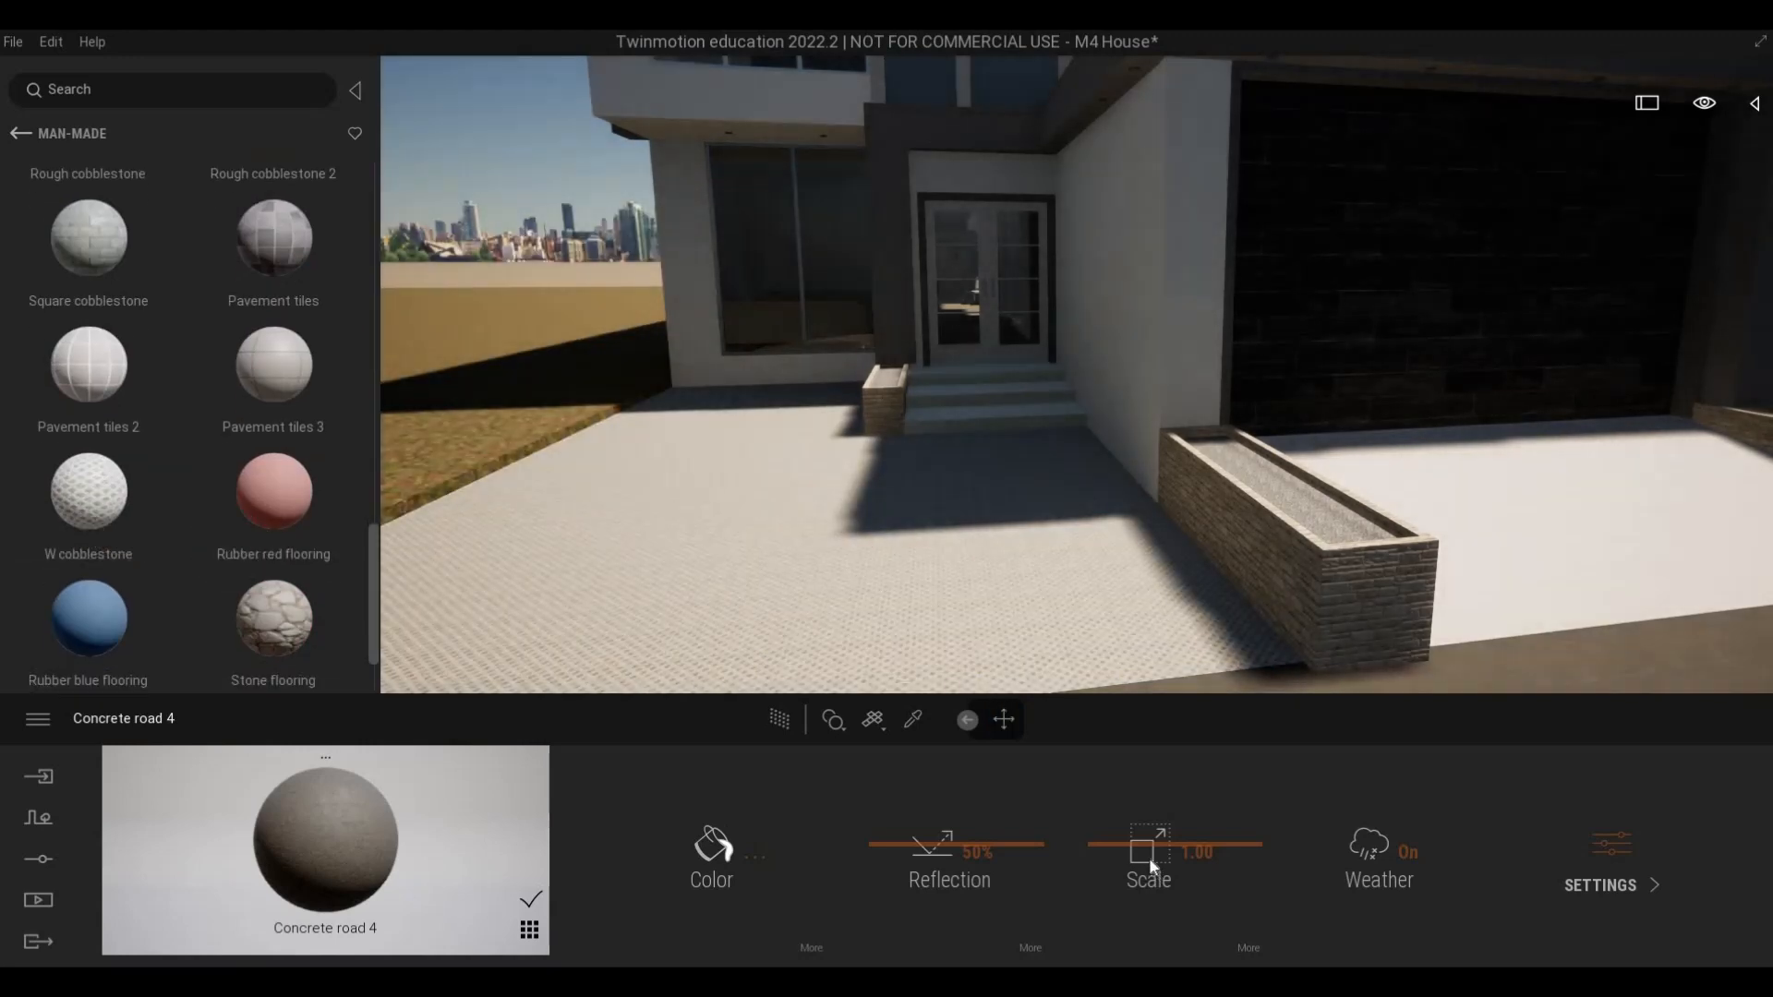
# - Set the scale of the W cobblestone on the entrance paving to 4.97
pyautogui.moveTo(1147, 854); pyautogui.dragTo(1137, 819)
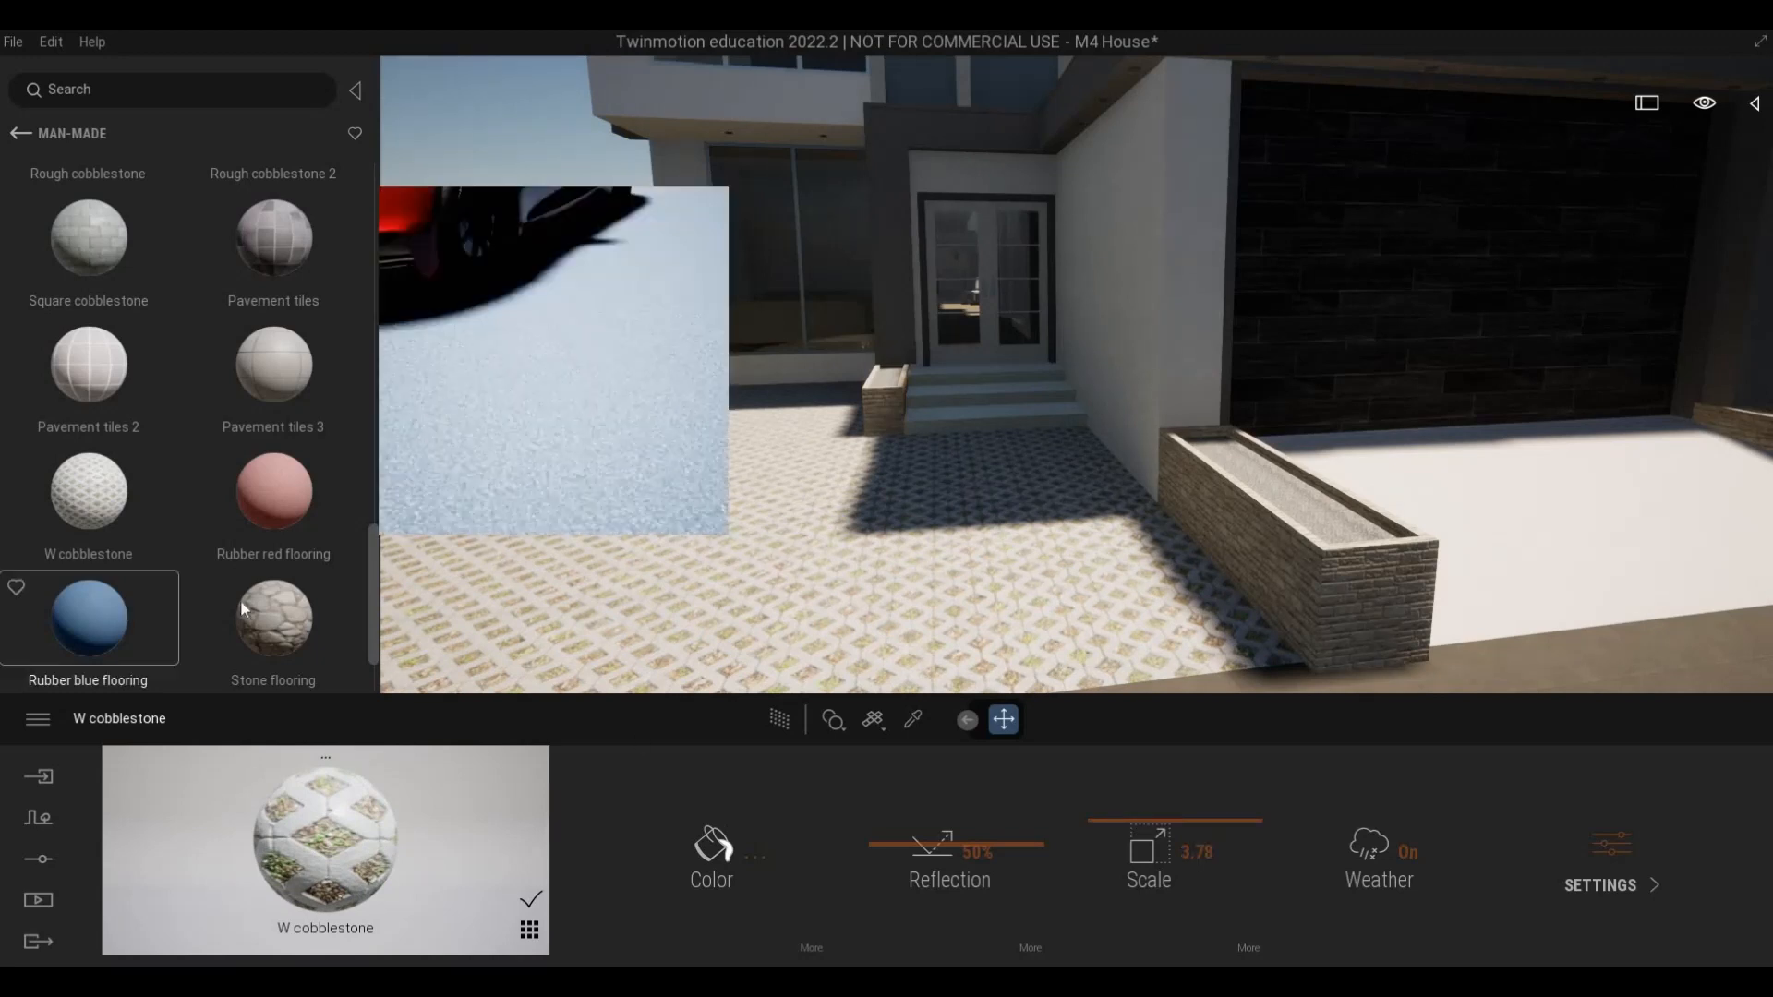
pyautogui.scroll(-1, 240, 600)
pyautogui.press('a')
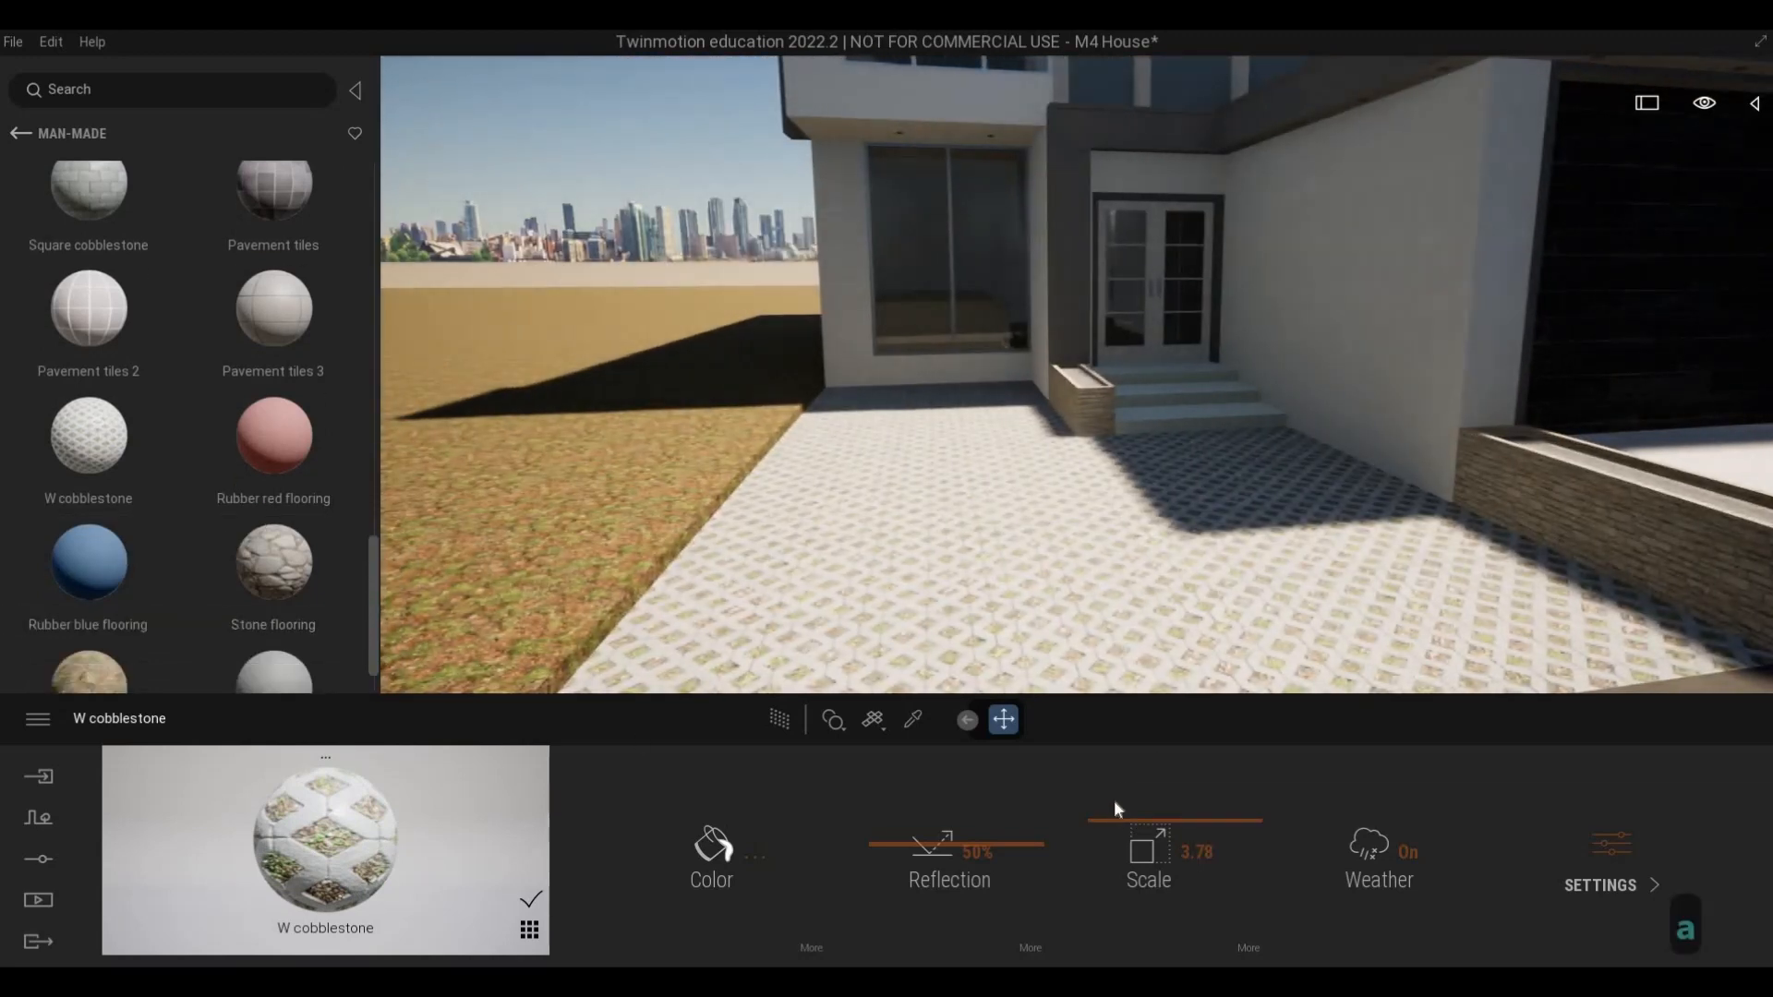
pyautogui.moveTo(1115, 810); pyautogui.dragTo(1117, 804)
# - Apply the Pavement tiles 2 material to the driveway in front of the garage and set its scale to 2.04
pyautogui.scroll(-1, 163, 458)
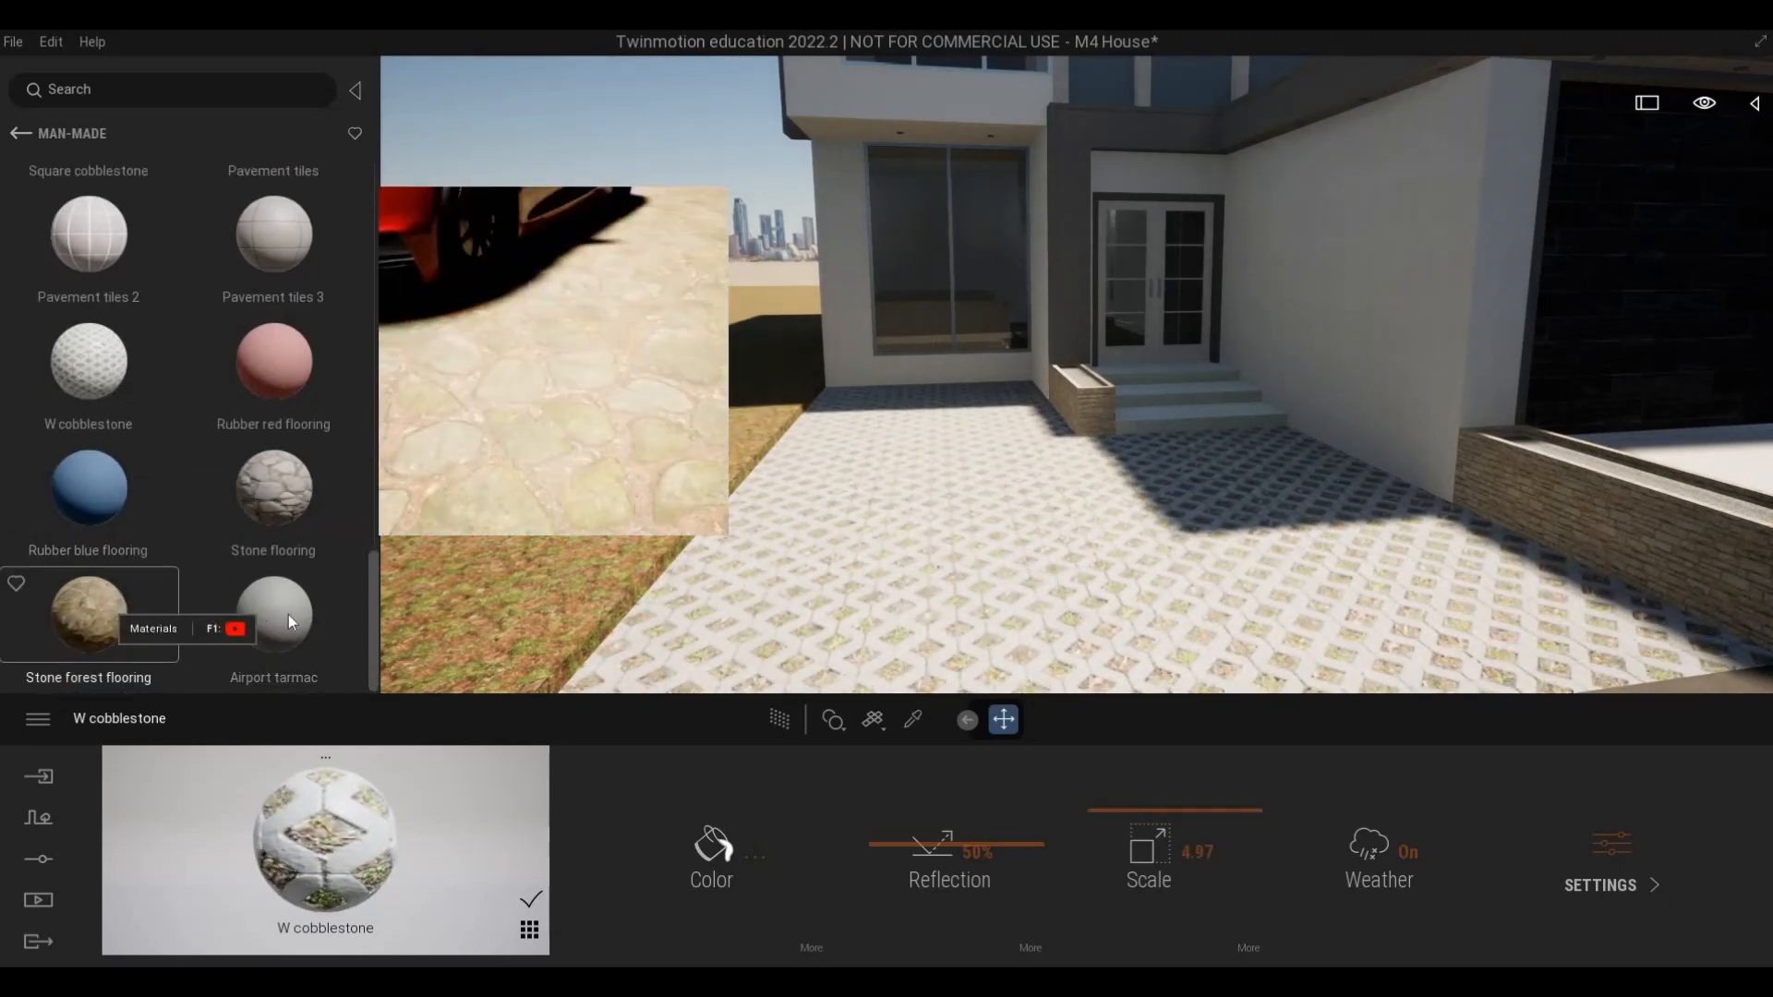
pyautogui.press('d')
pyautogui.press('d')
pyautogui.press('d')
pyautogui.scroll(2, 103, 391)
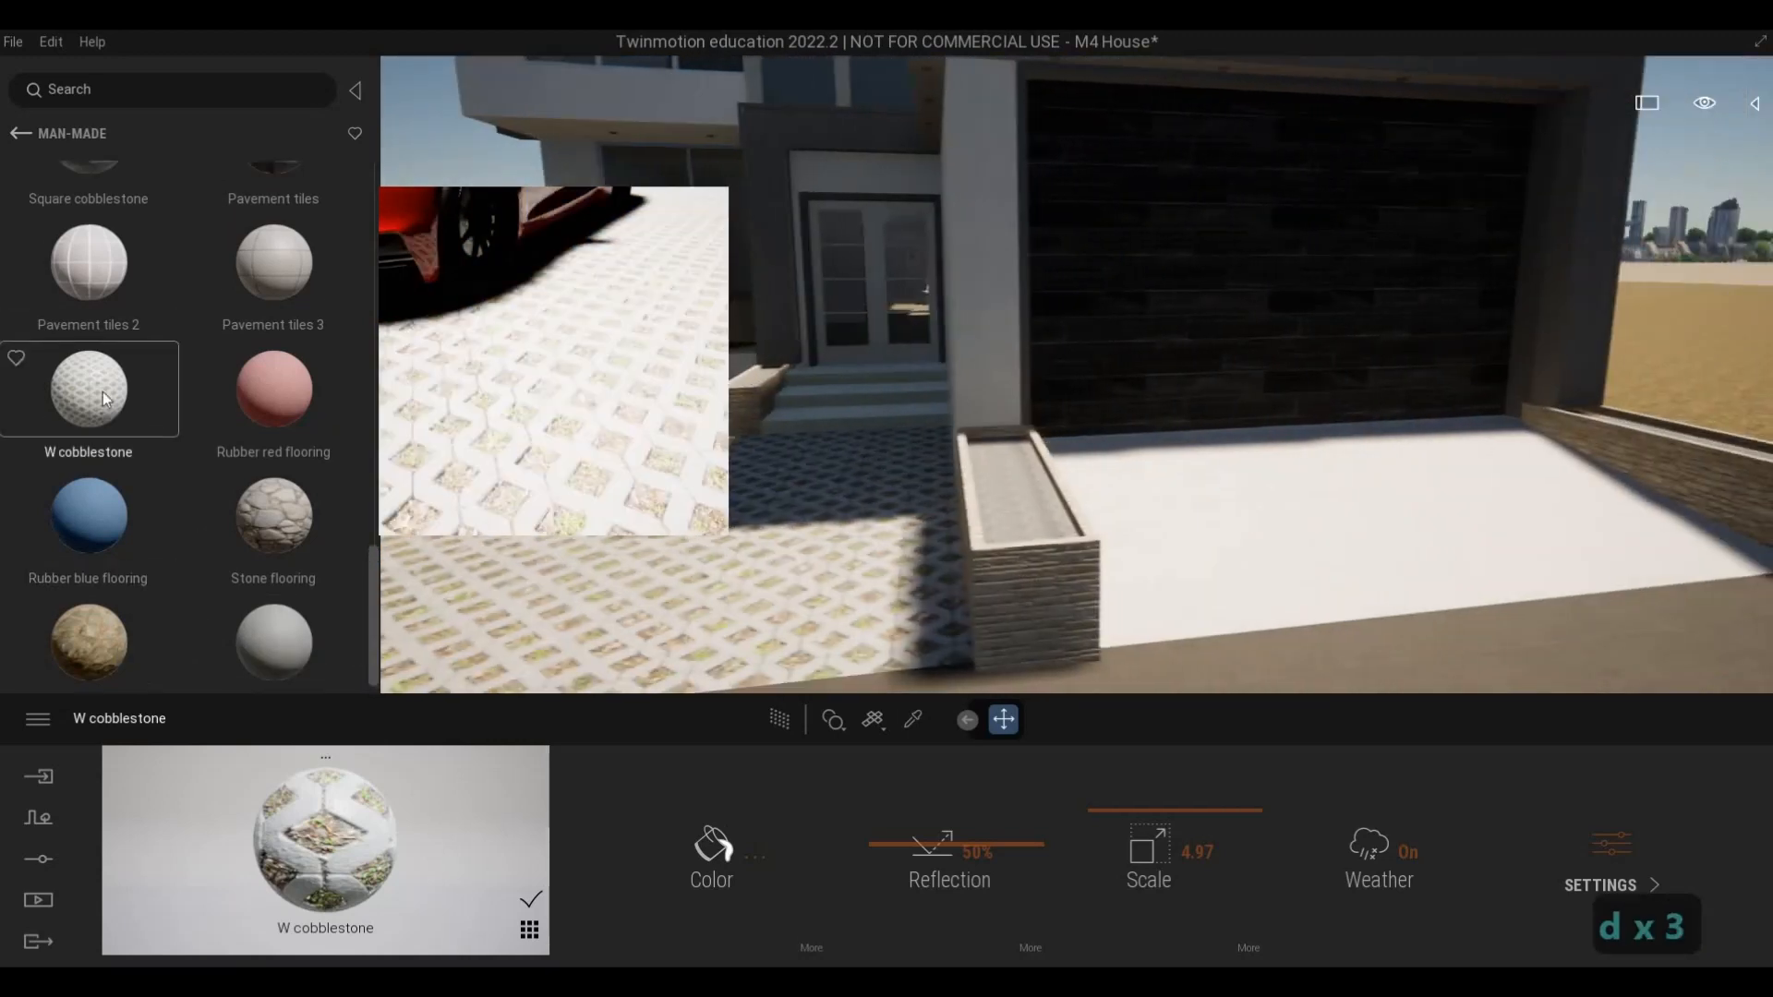
pyautogui.moveTo(1309, 597); pyautogui.dragTo(1306, 591)
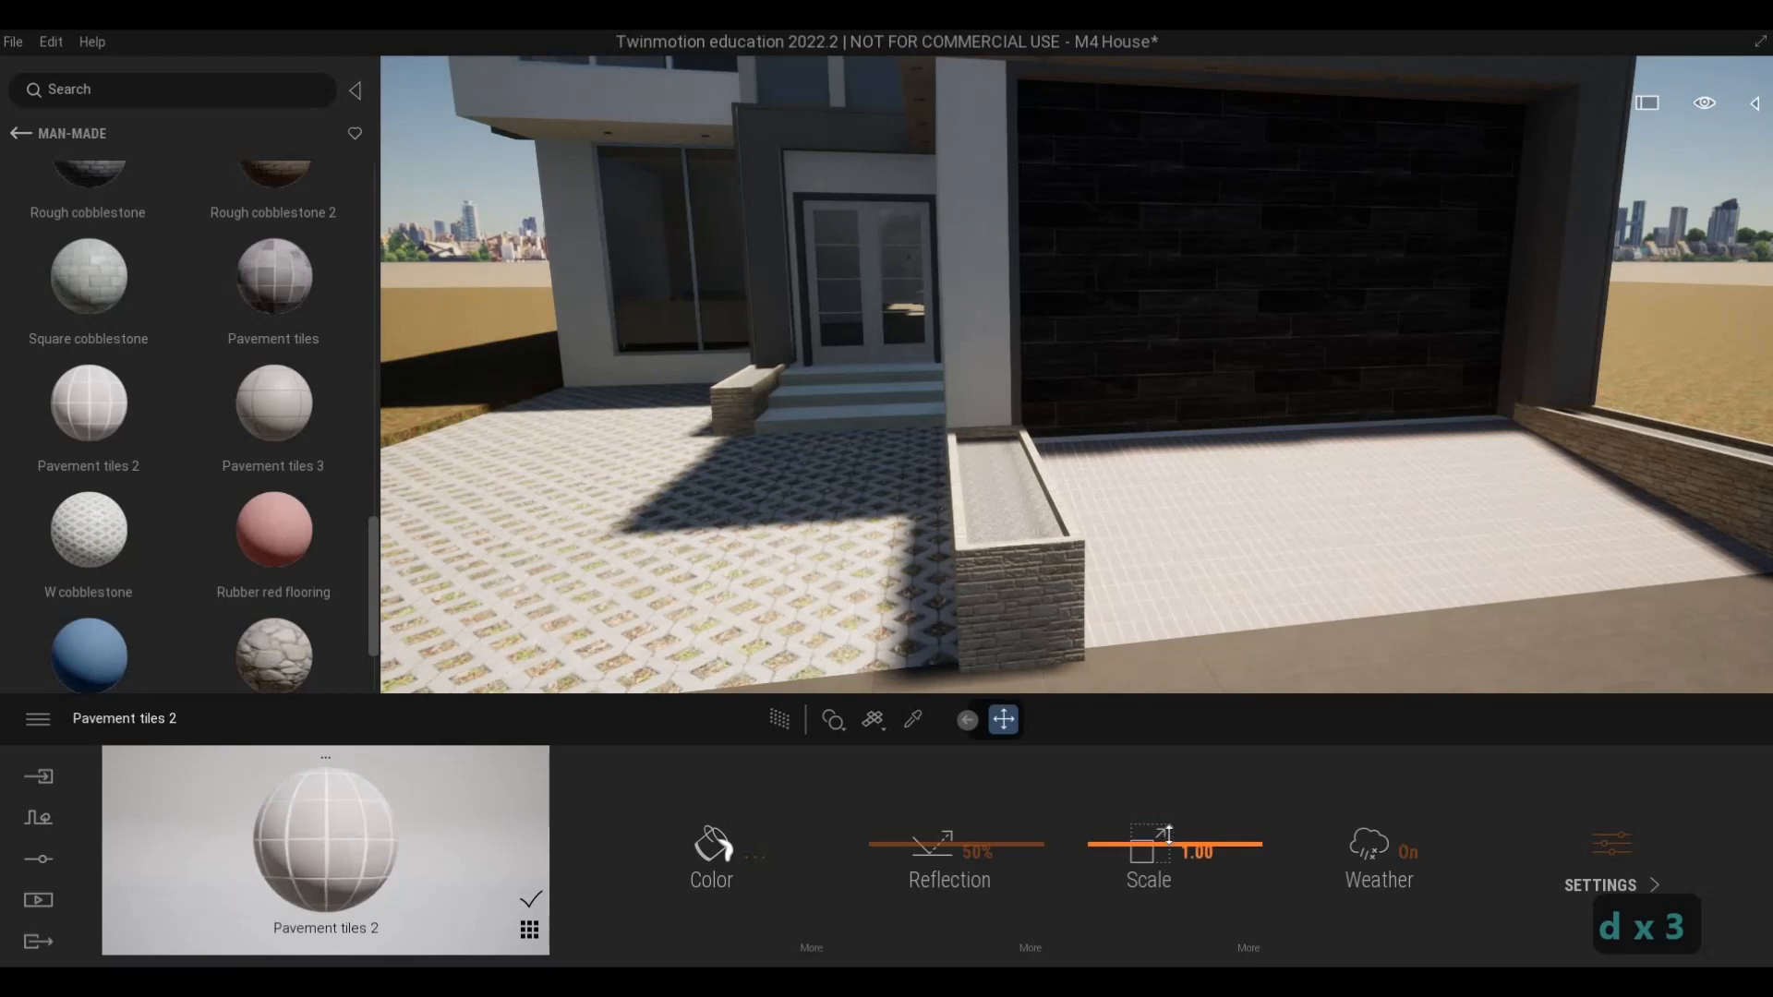
pyautogui.press('a')
pyautogui.press('a')
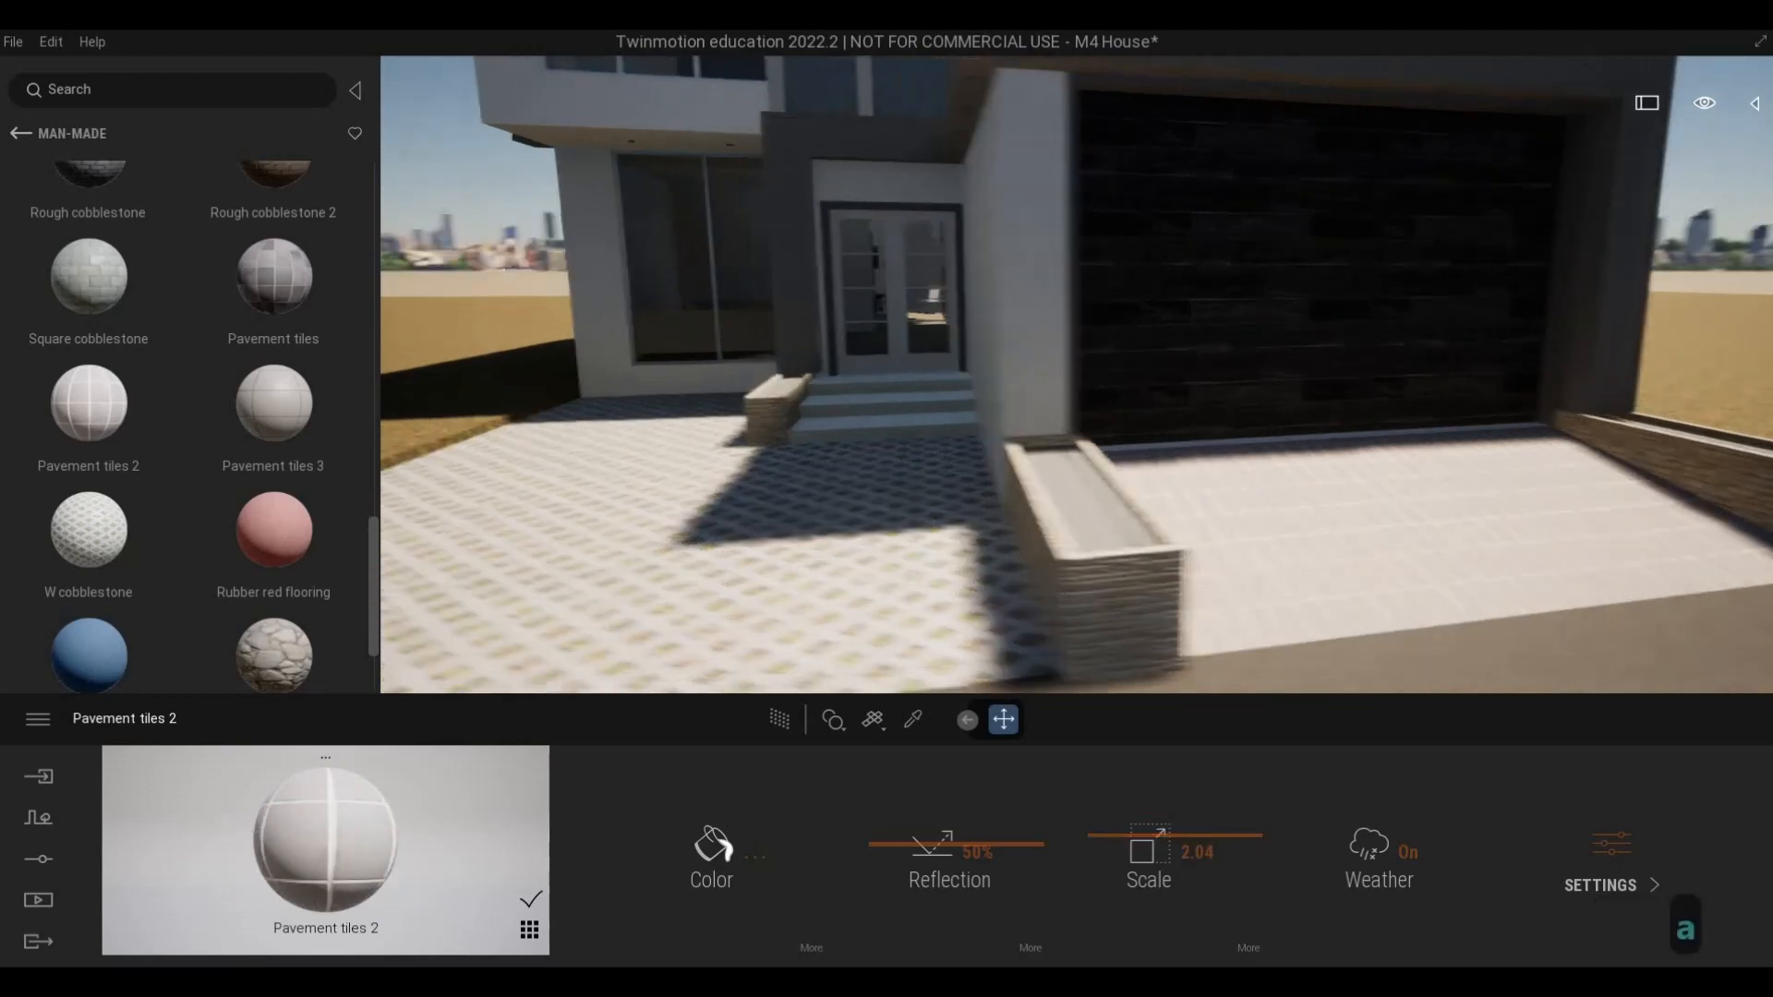
# - Apply the Concrete road 3 material from the man-made Ground materials to the entrance steps
pyautogui.press('d')
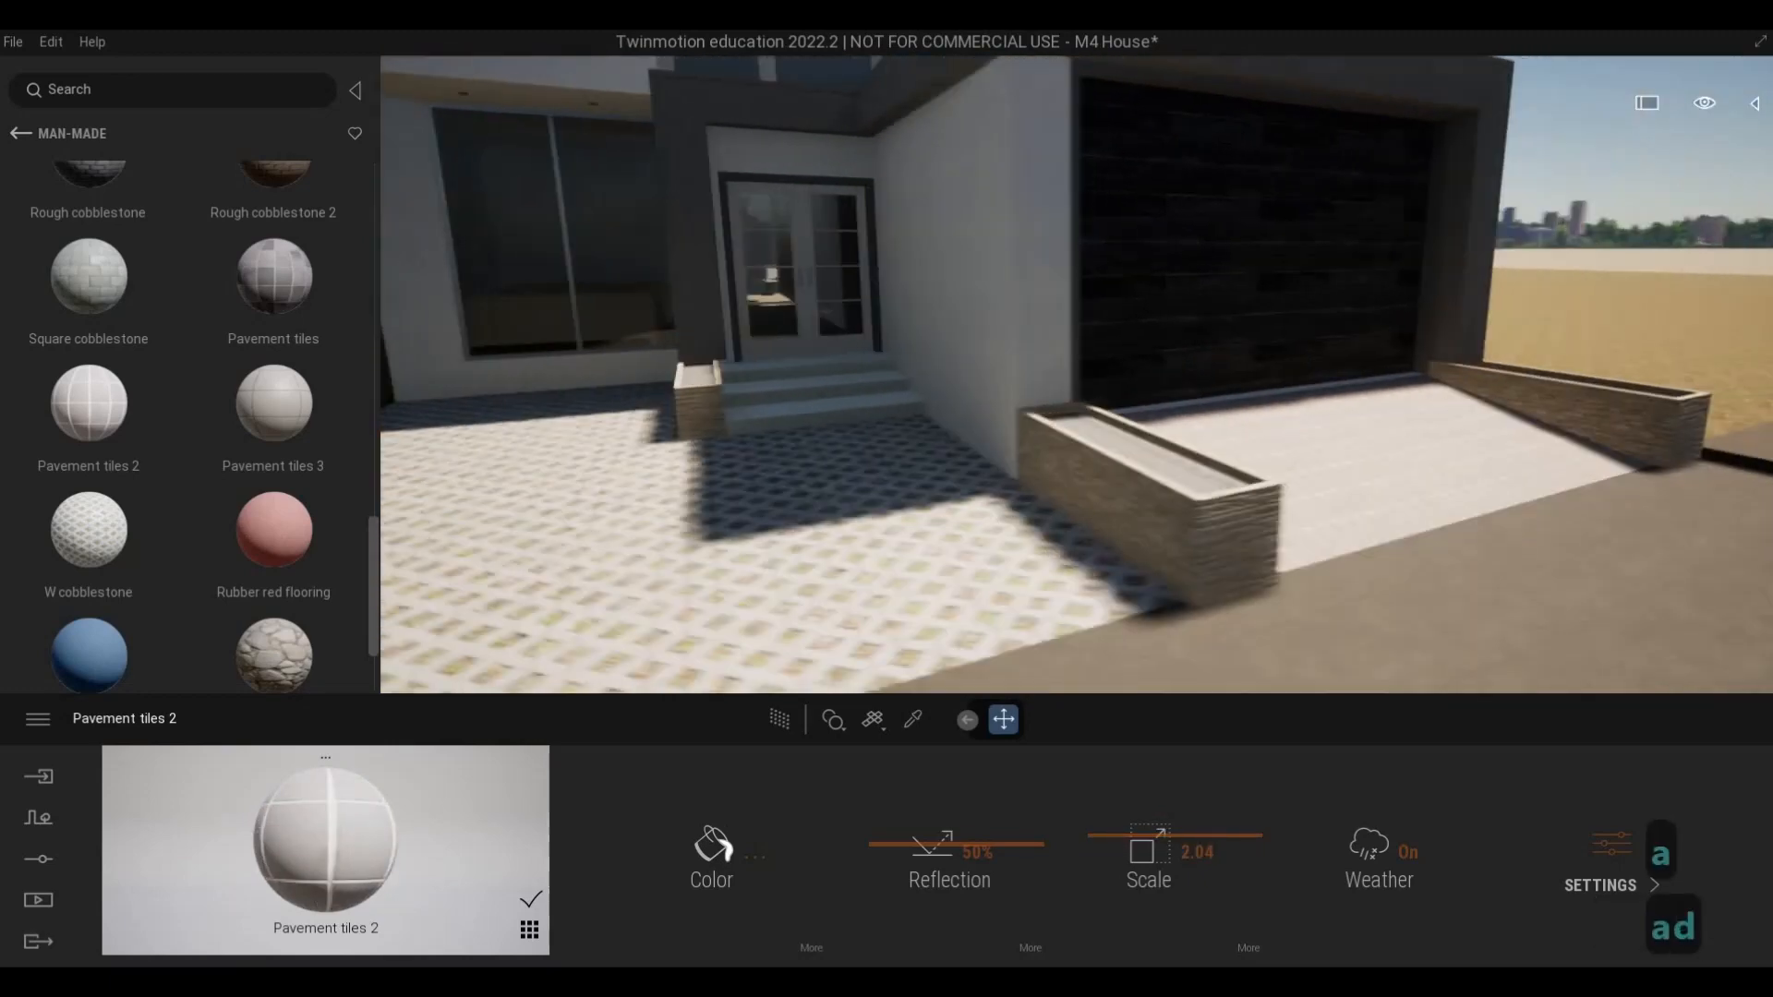
pyautogui.press('a')
pyautogui.press('a')
pyautogui.press('w')
pyautogui.press('q')
pyautogui.press('d')
pyautogui.press('e')
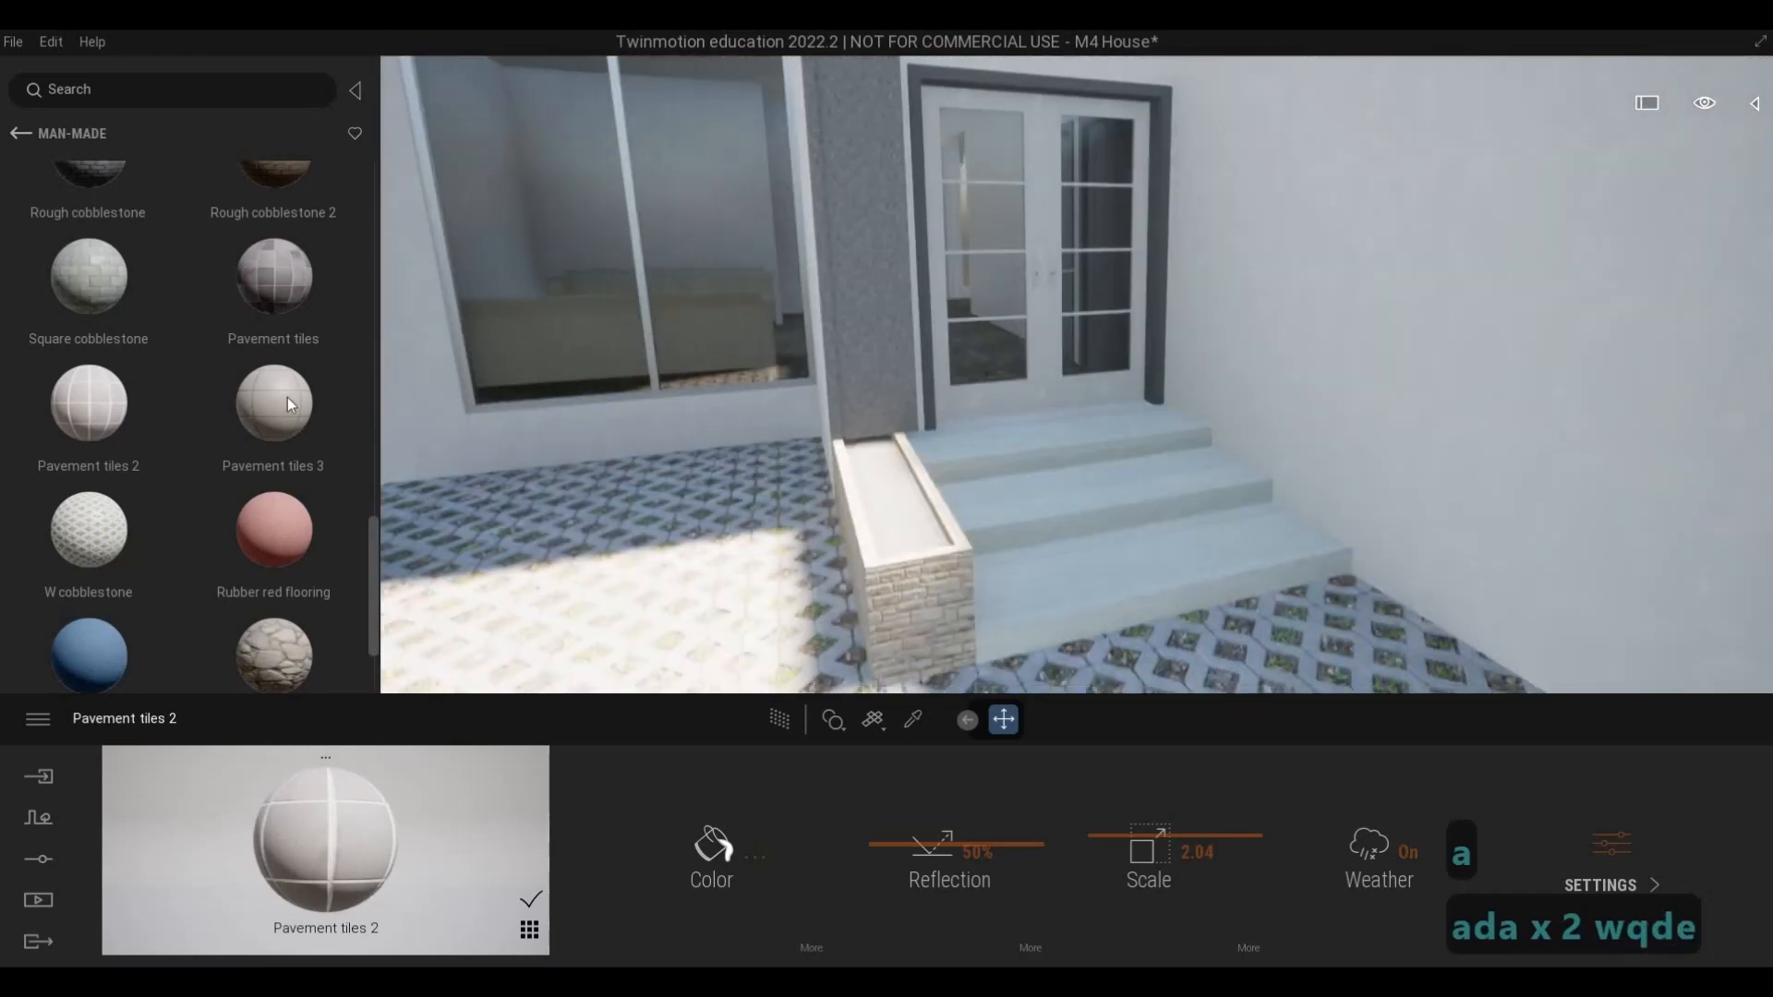
pyautogui.scroll(1, 240, 390)
pyautogui.scroll(5, 218, 402)
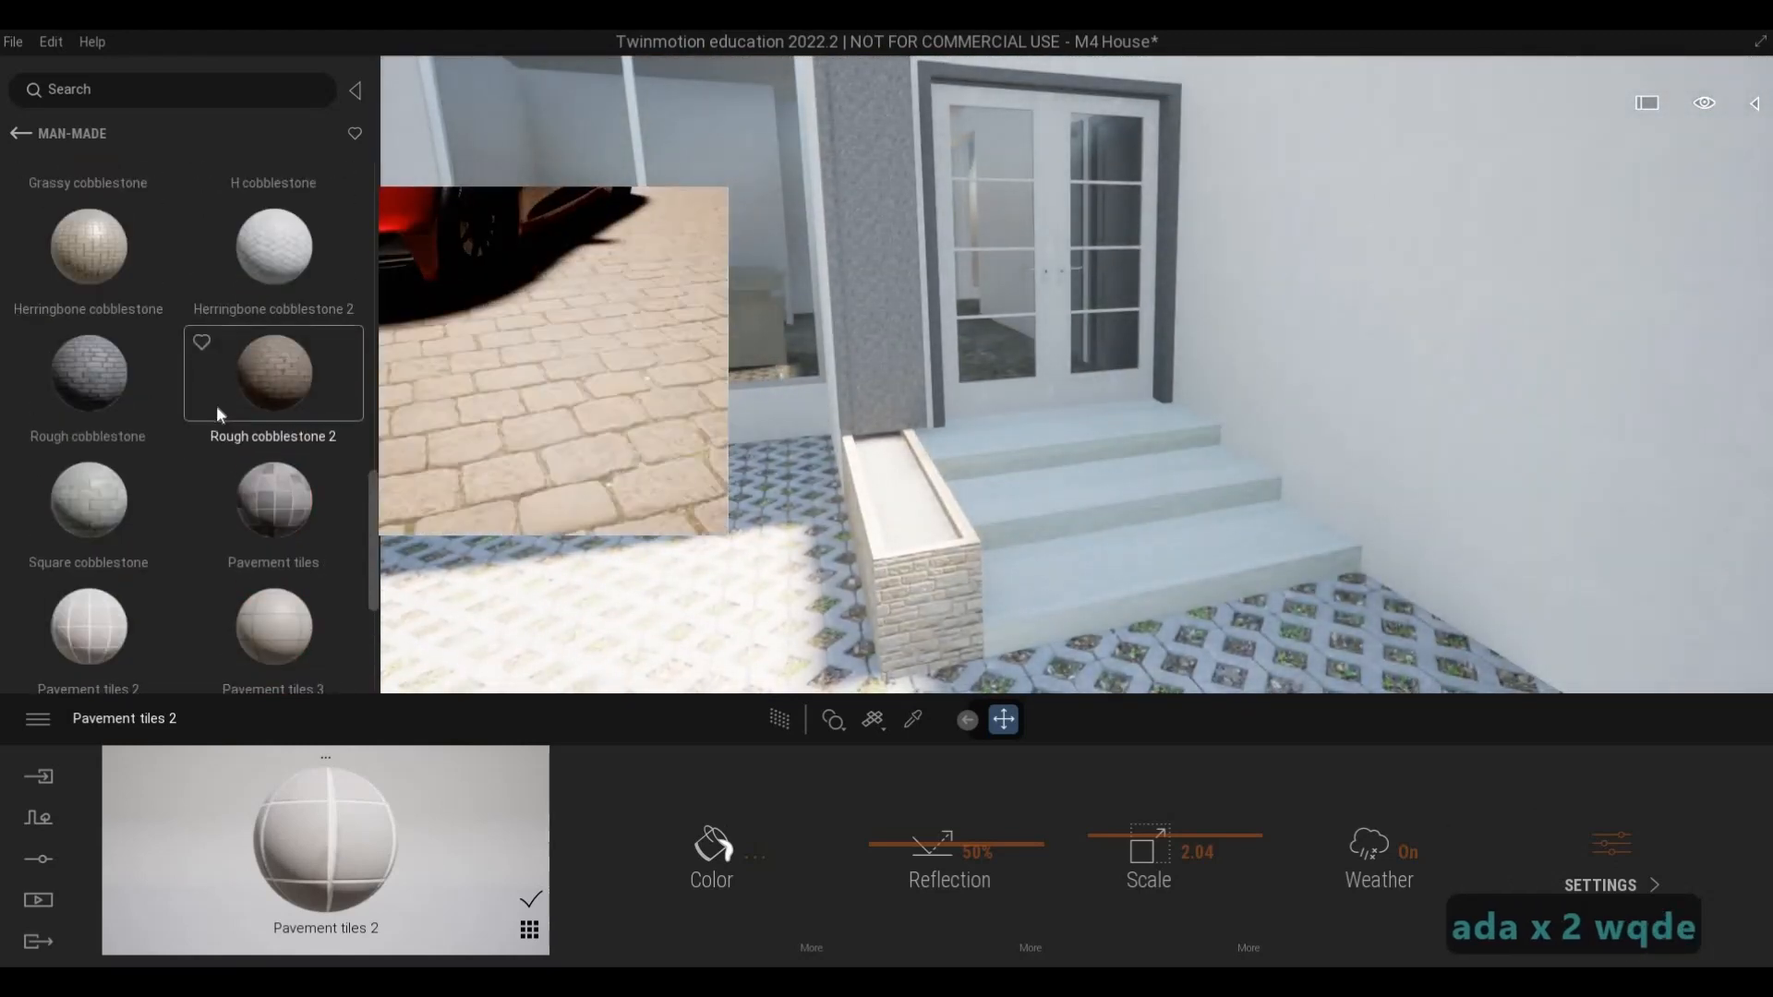
pyautogui.scroll(4, 218, 411)
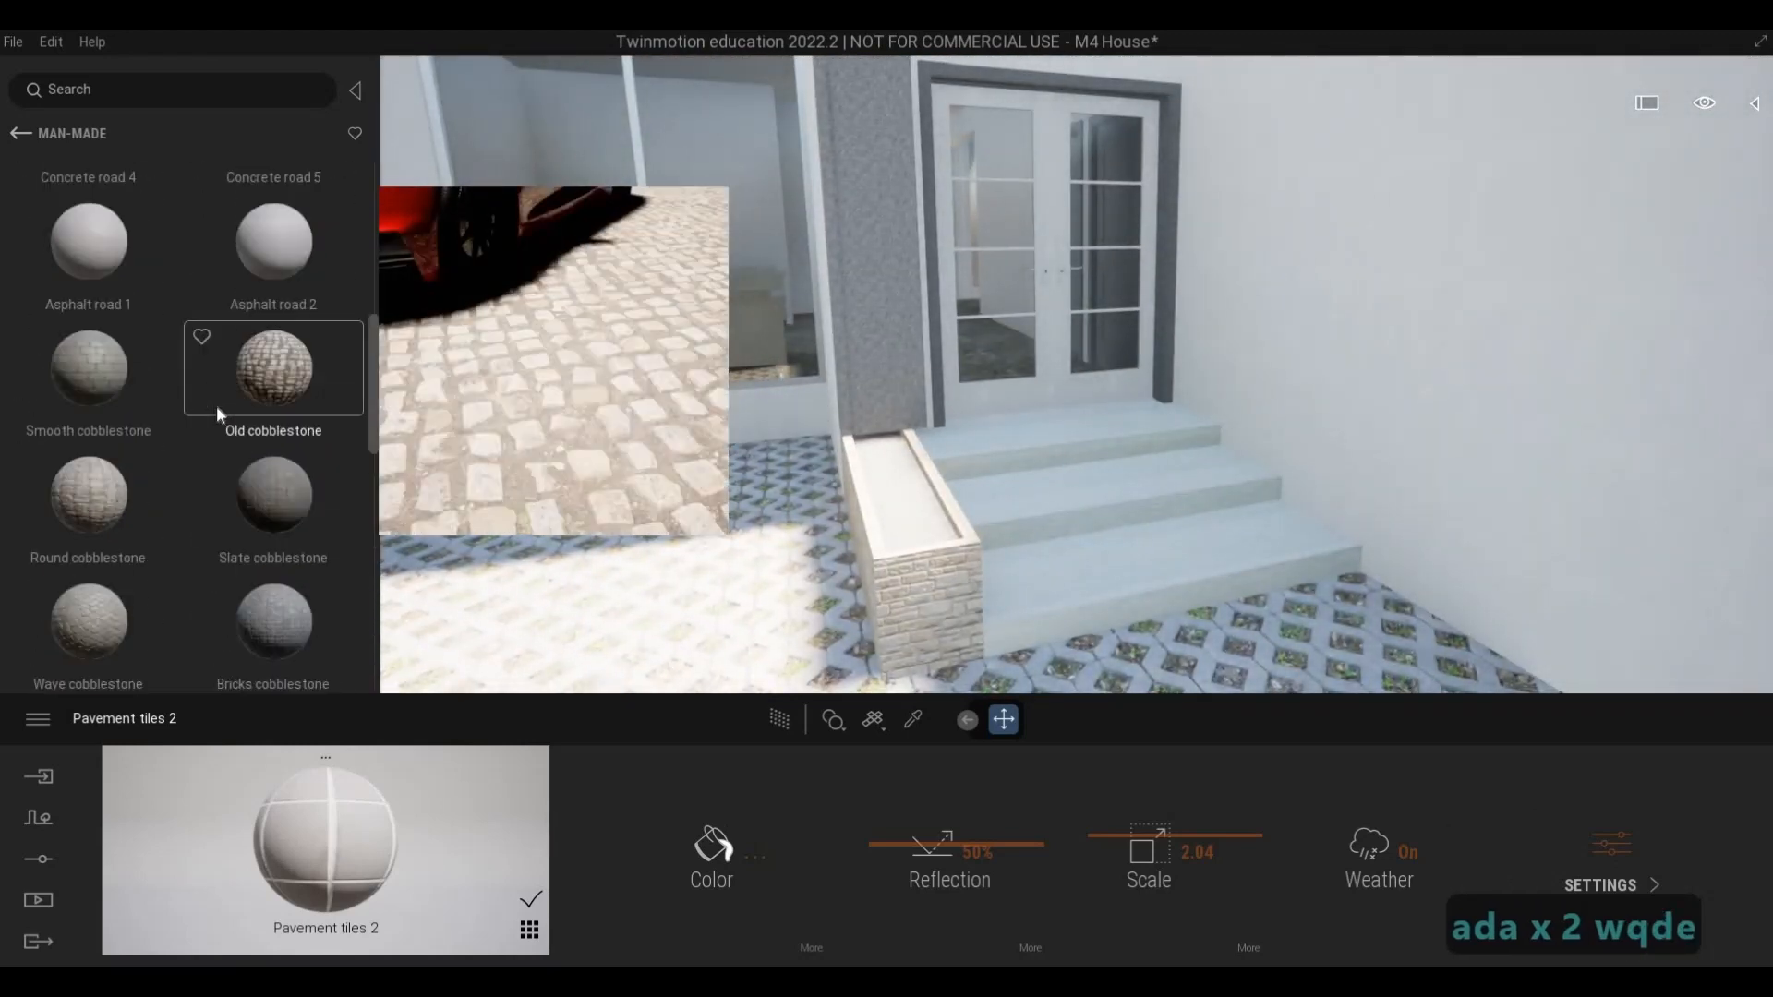
pyautogui.scroll(1, 216, 407)
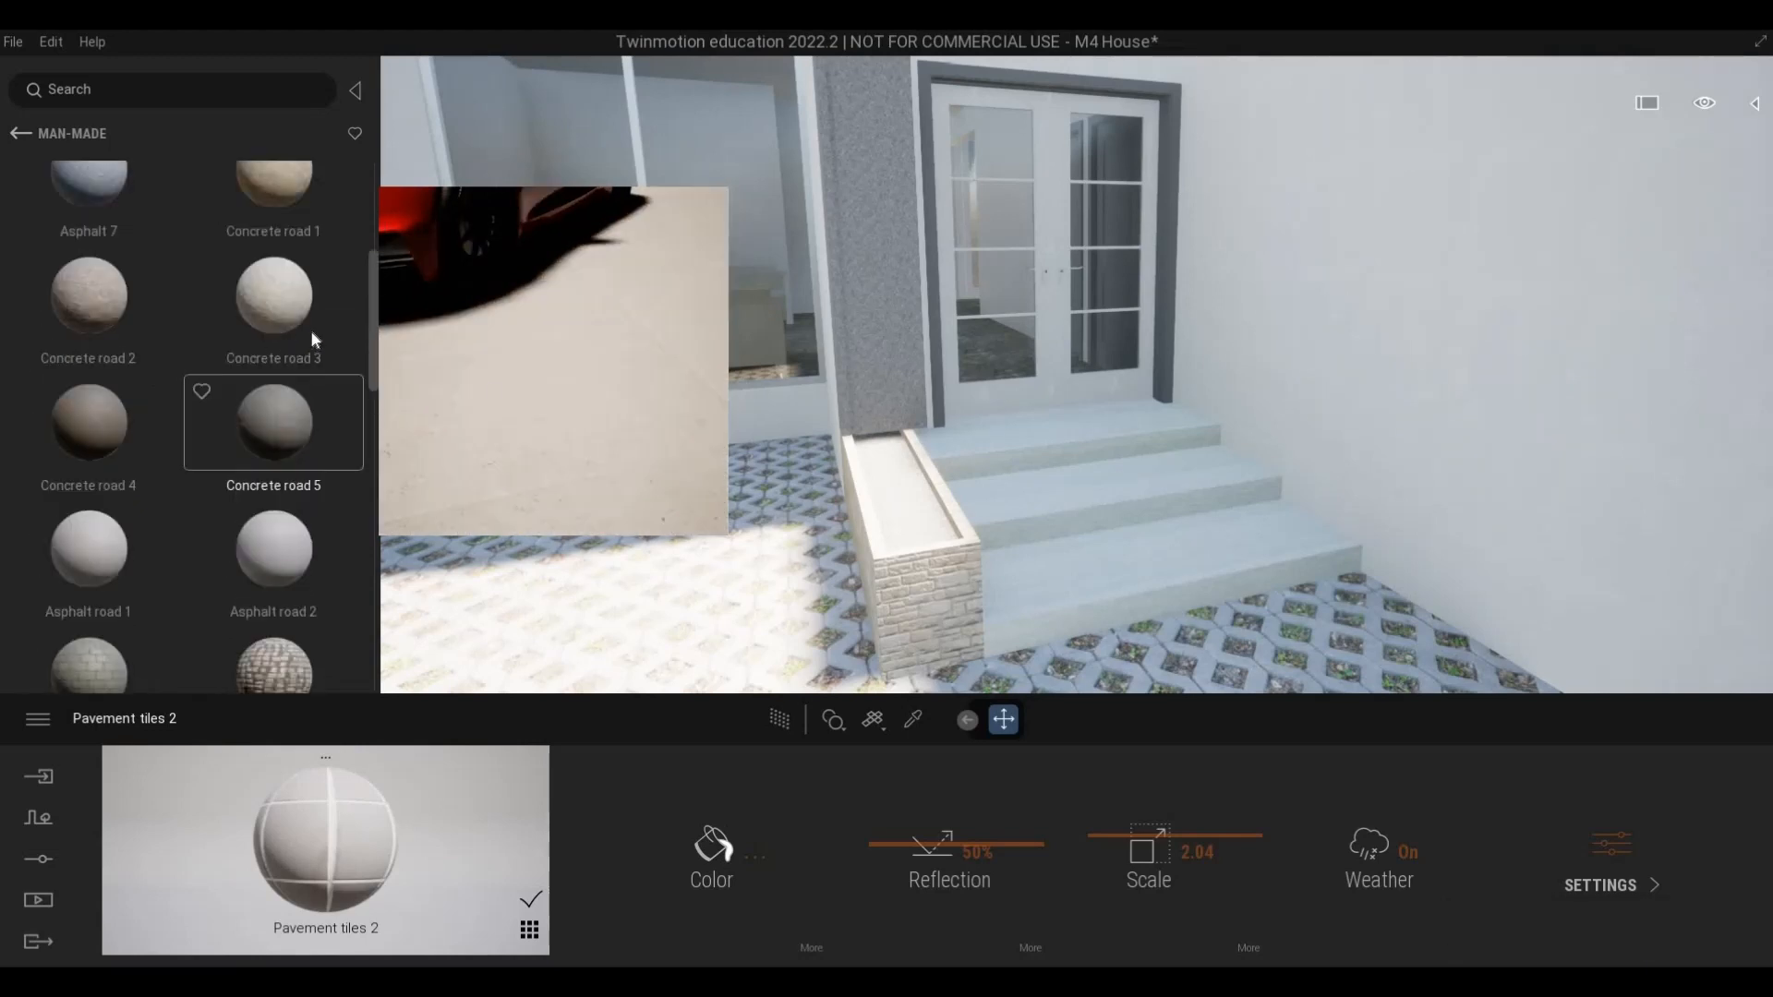
pyautogui.moveTo(216, 407); pyautogui.dragTo(1010, 543)
pyautogui.click(1134, 574)
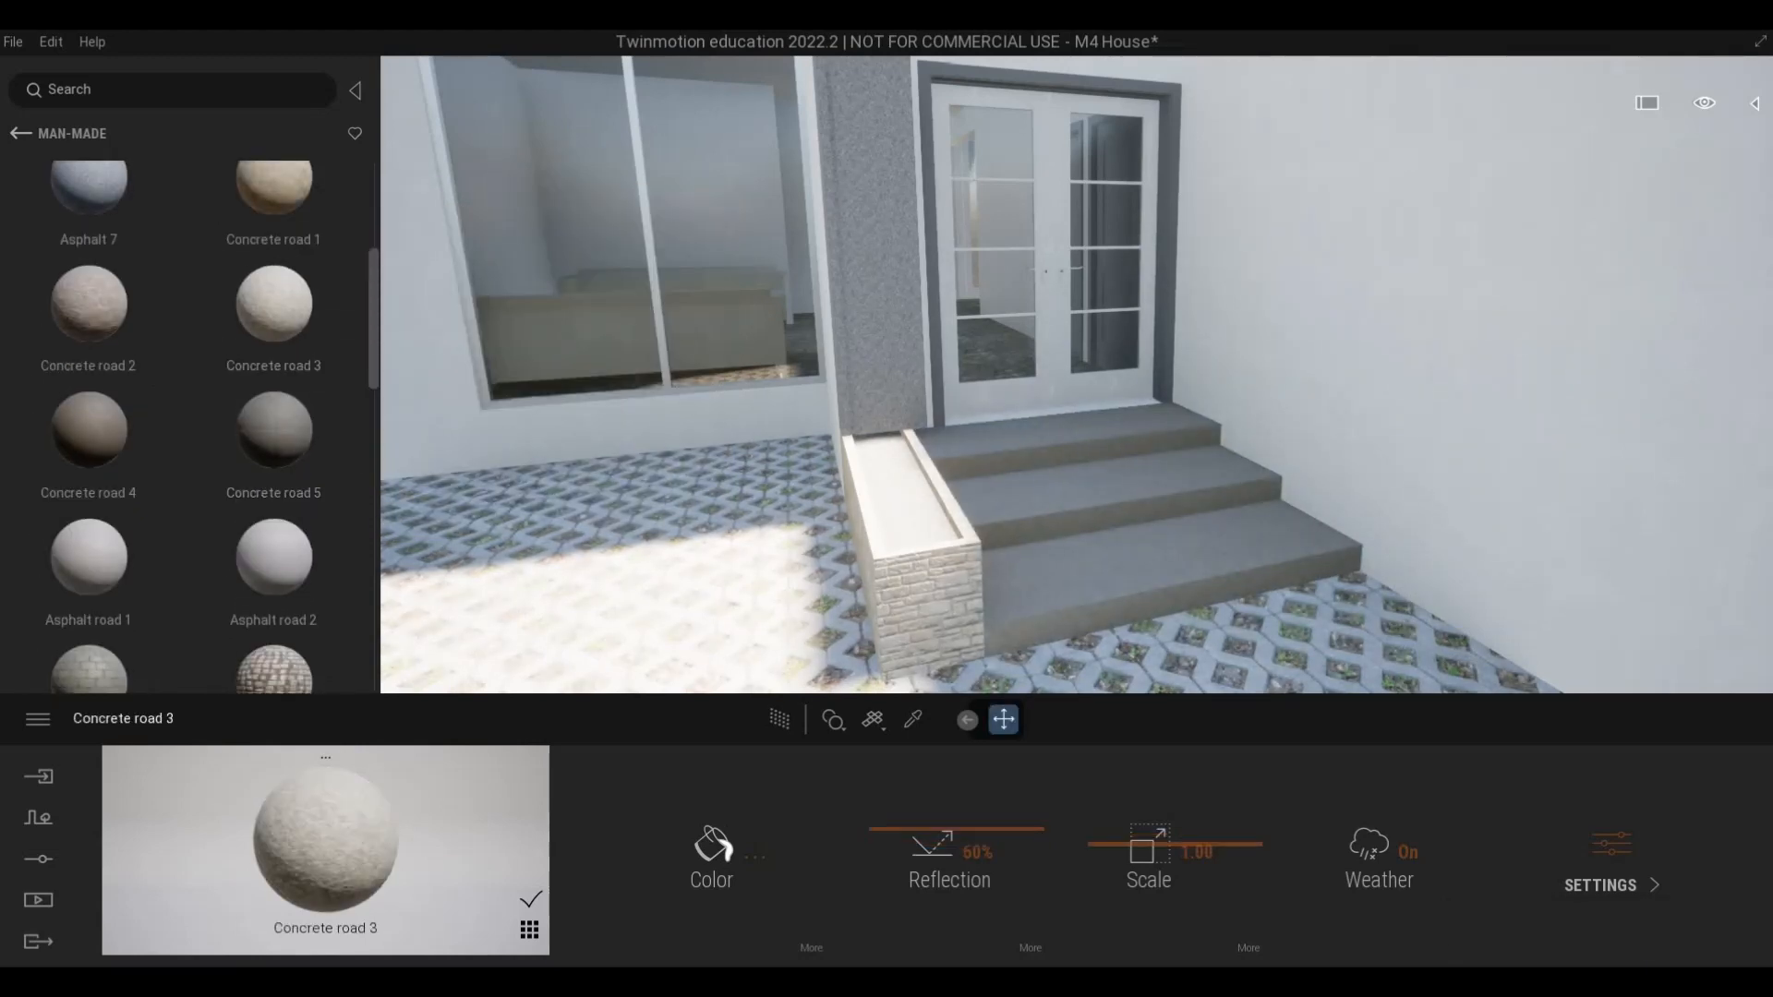
# - Examine the materials on the entrance steps, paving, planters and front facade from close up and from across the road
pyautogui.press('w')
pyautogui.press('w')
pyautogui.press('s')
pyautogui.press('s')
pyautogui.press('s')
pyautogui.press('s')
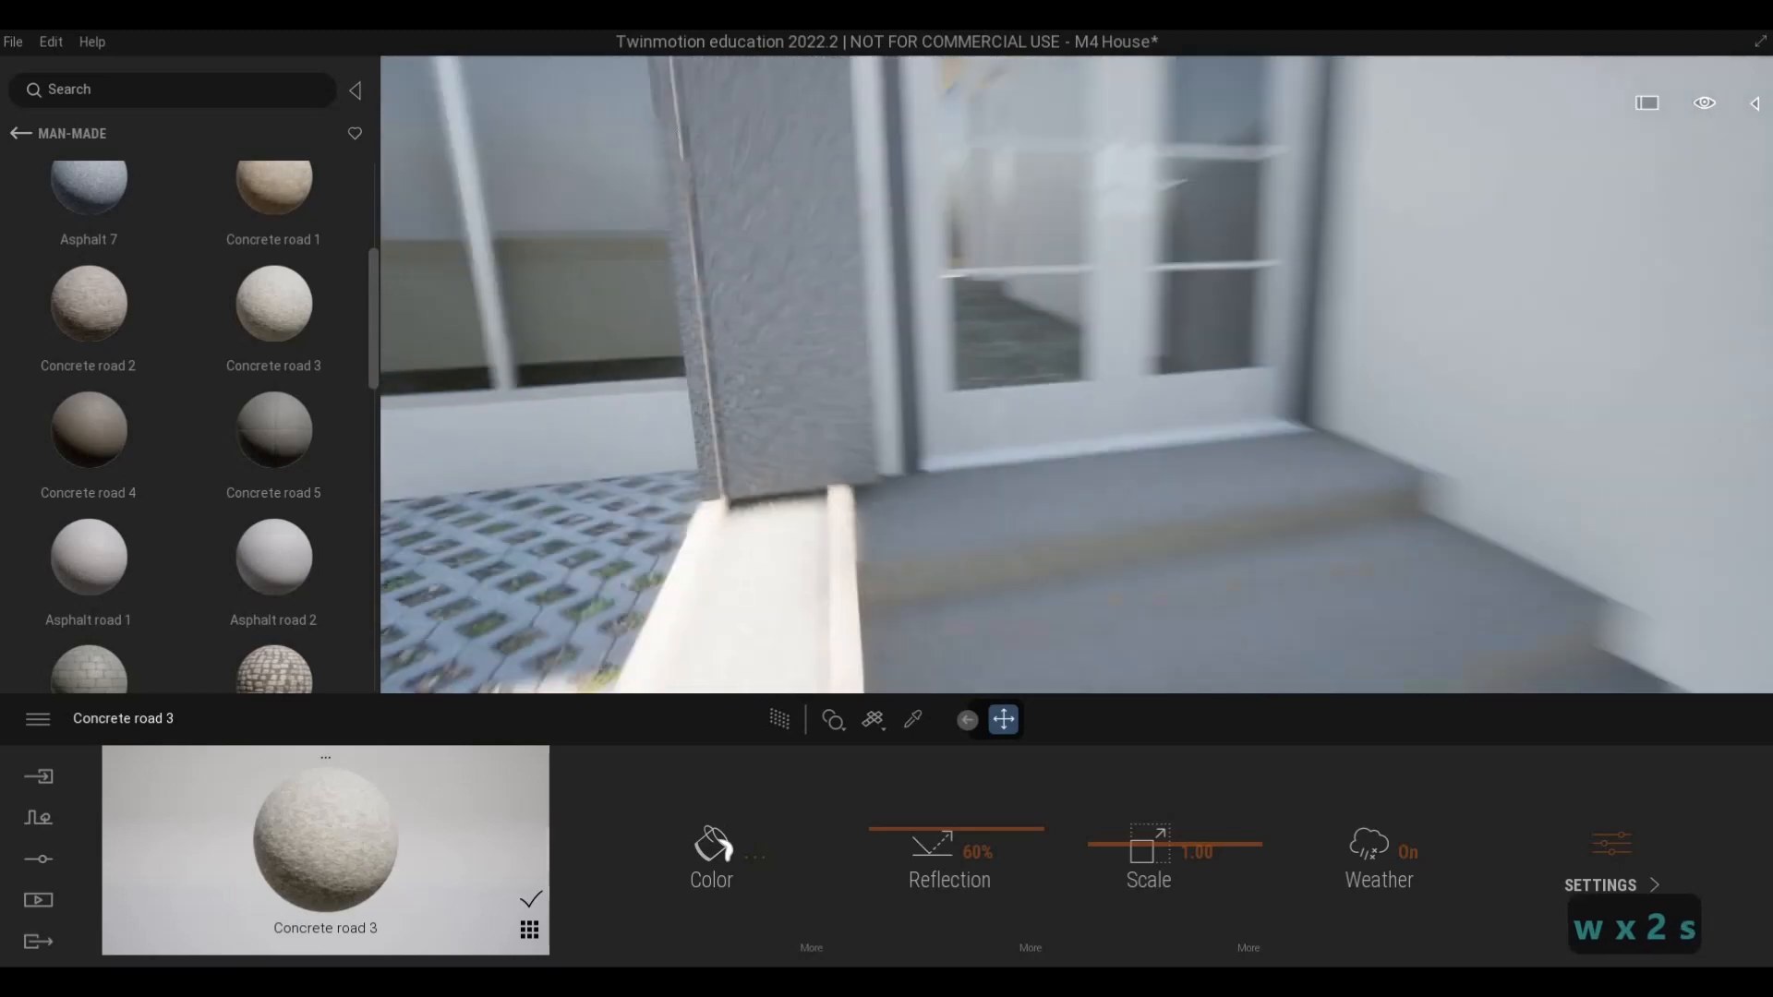
pyautogui.press('q')
pyautogui.press('d')
pyautogui.press('d')
pyautogui.press('d')
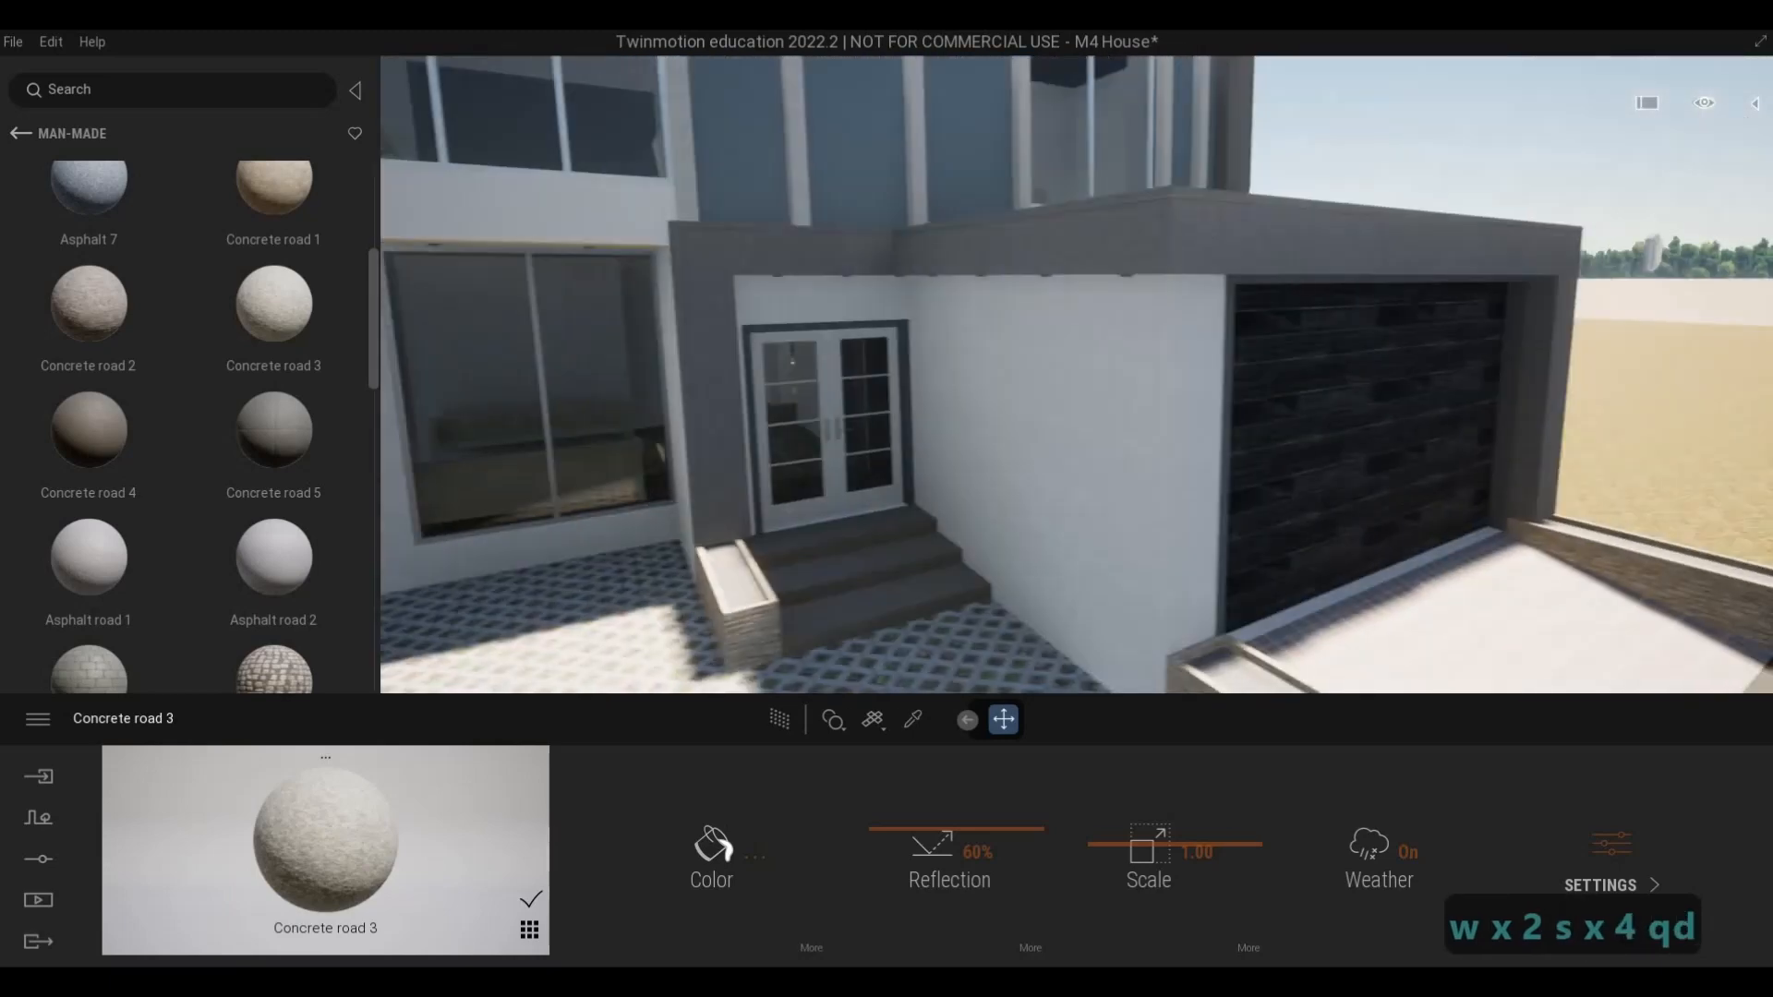
pyautogui.press('a')
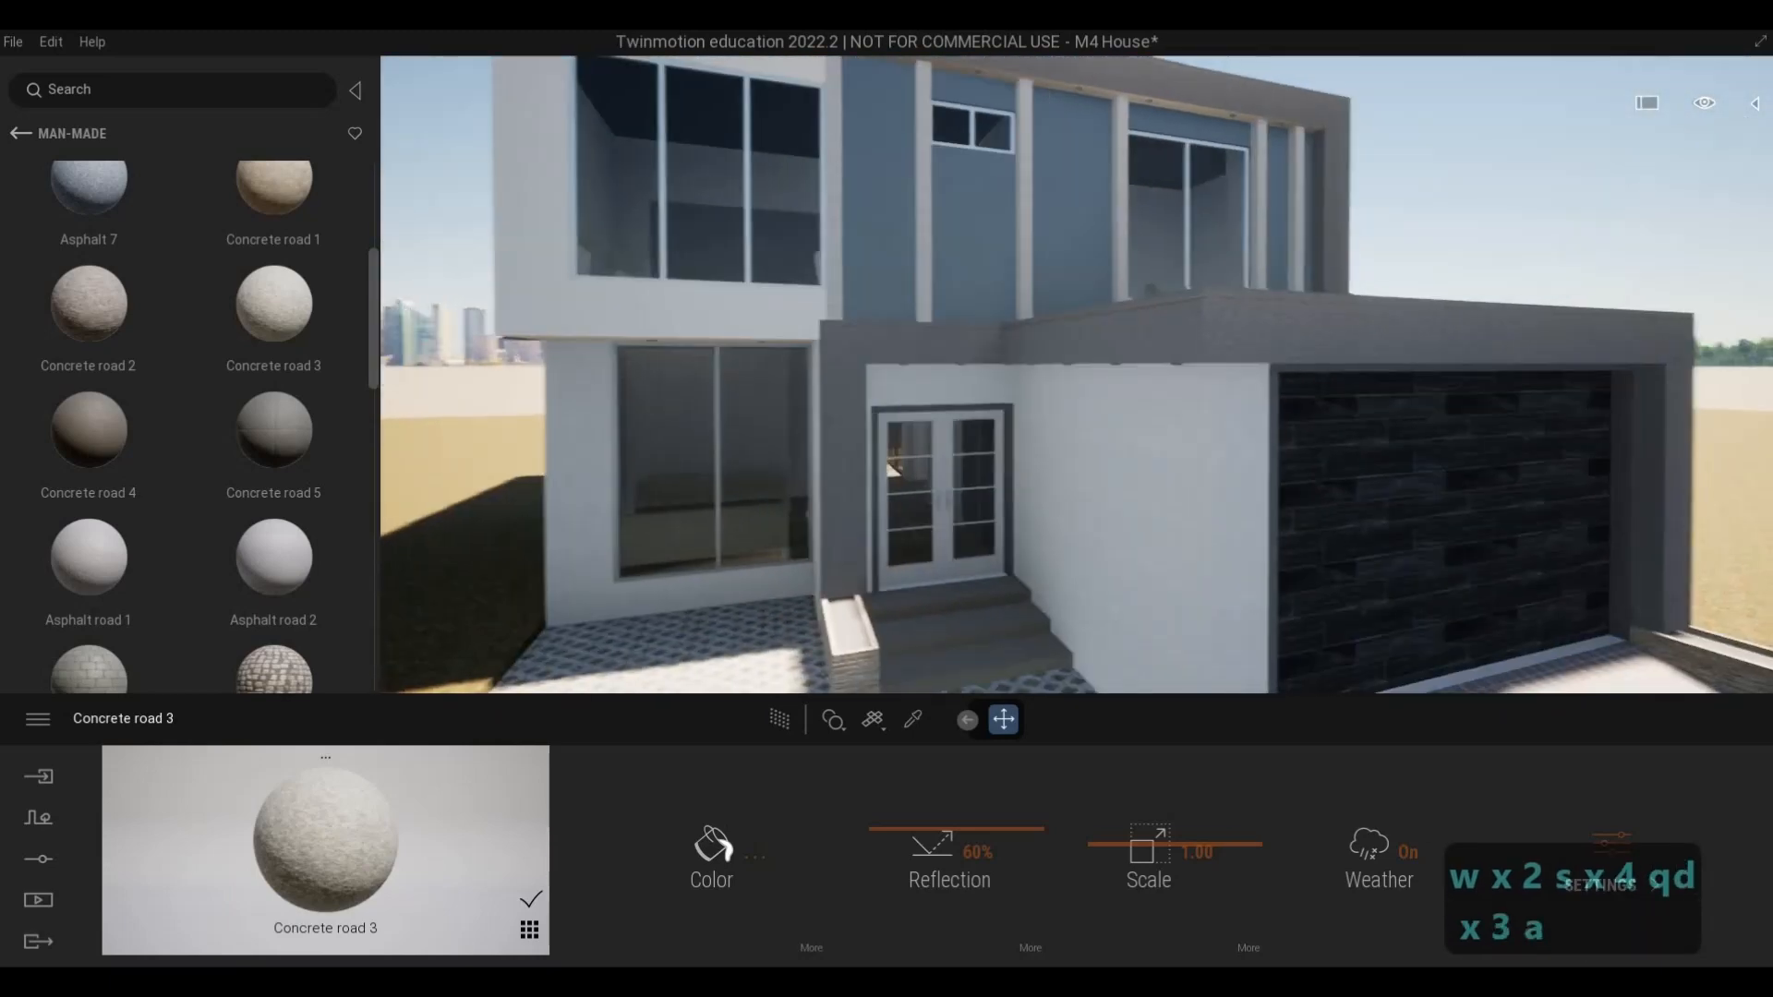
pyautogui.press('q')
pyautogui.press('a')
pyautogui.press('q')
pyautogui.press('a')
pyautogui.press('e')
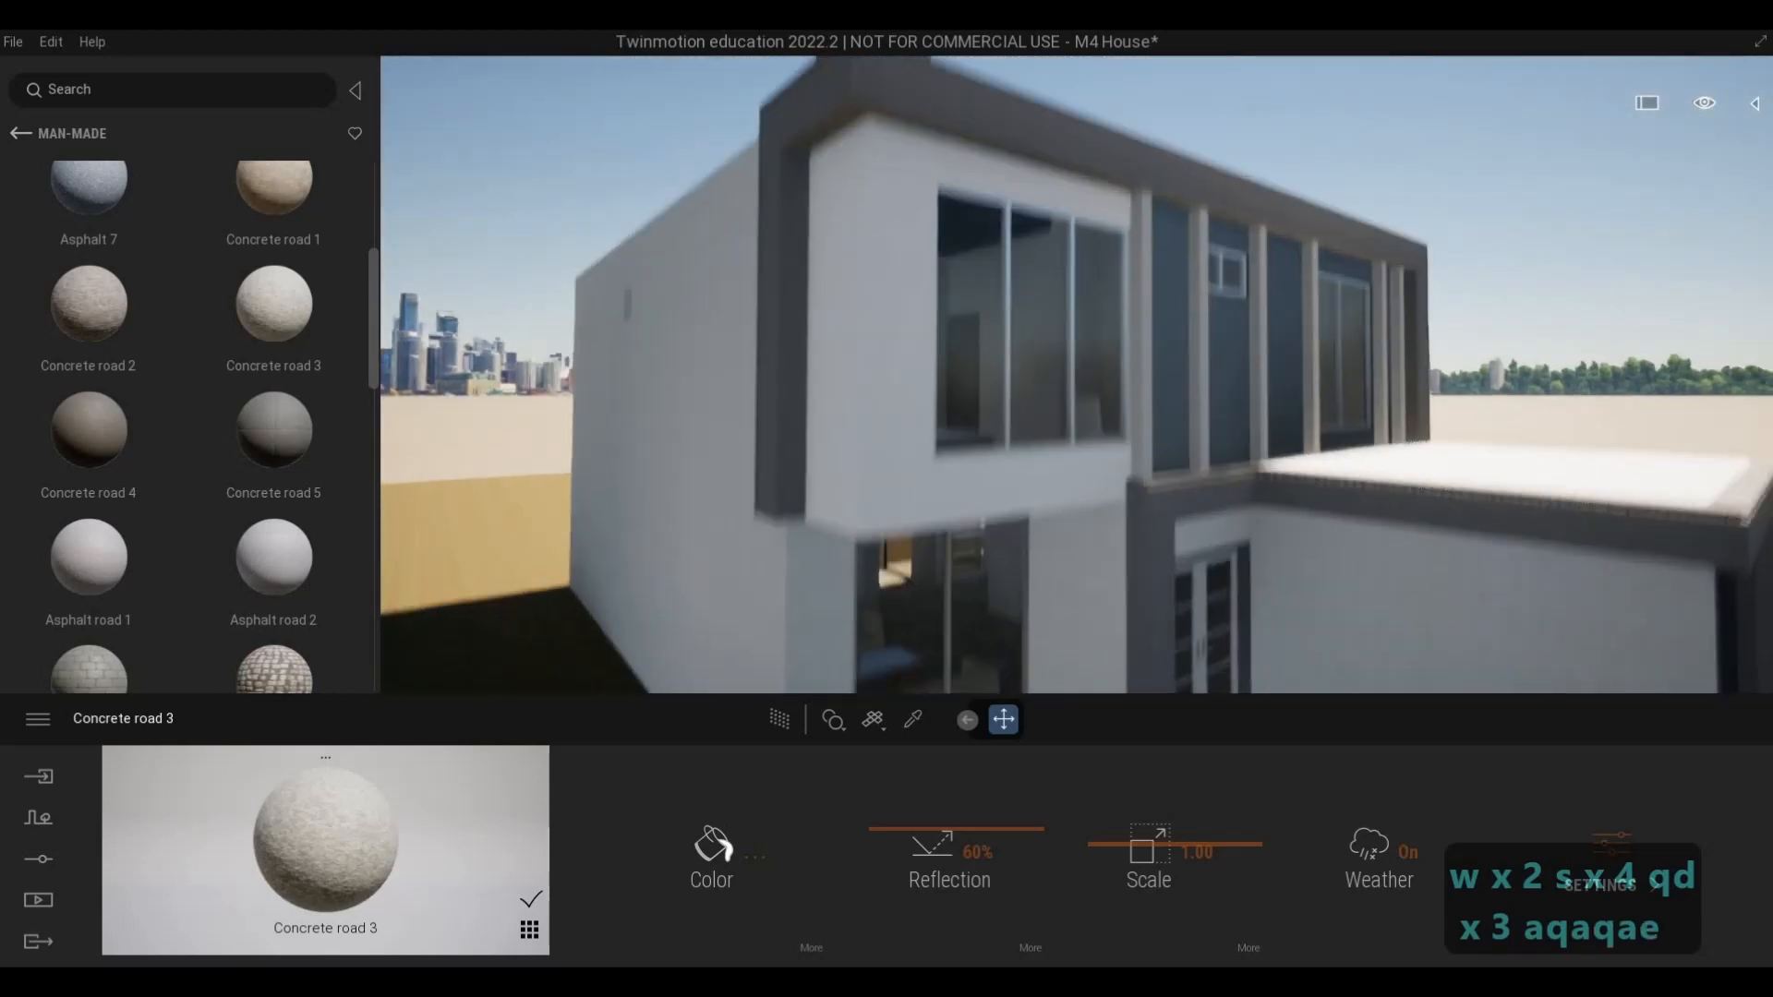
pyautogui.press('d')
pyautogui.press('s')
pyautogui.press('d')
pyautogui.press('s')
pyautogui.press('e')
pyautogui.press('w')
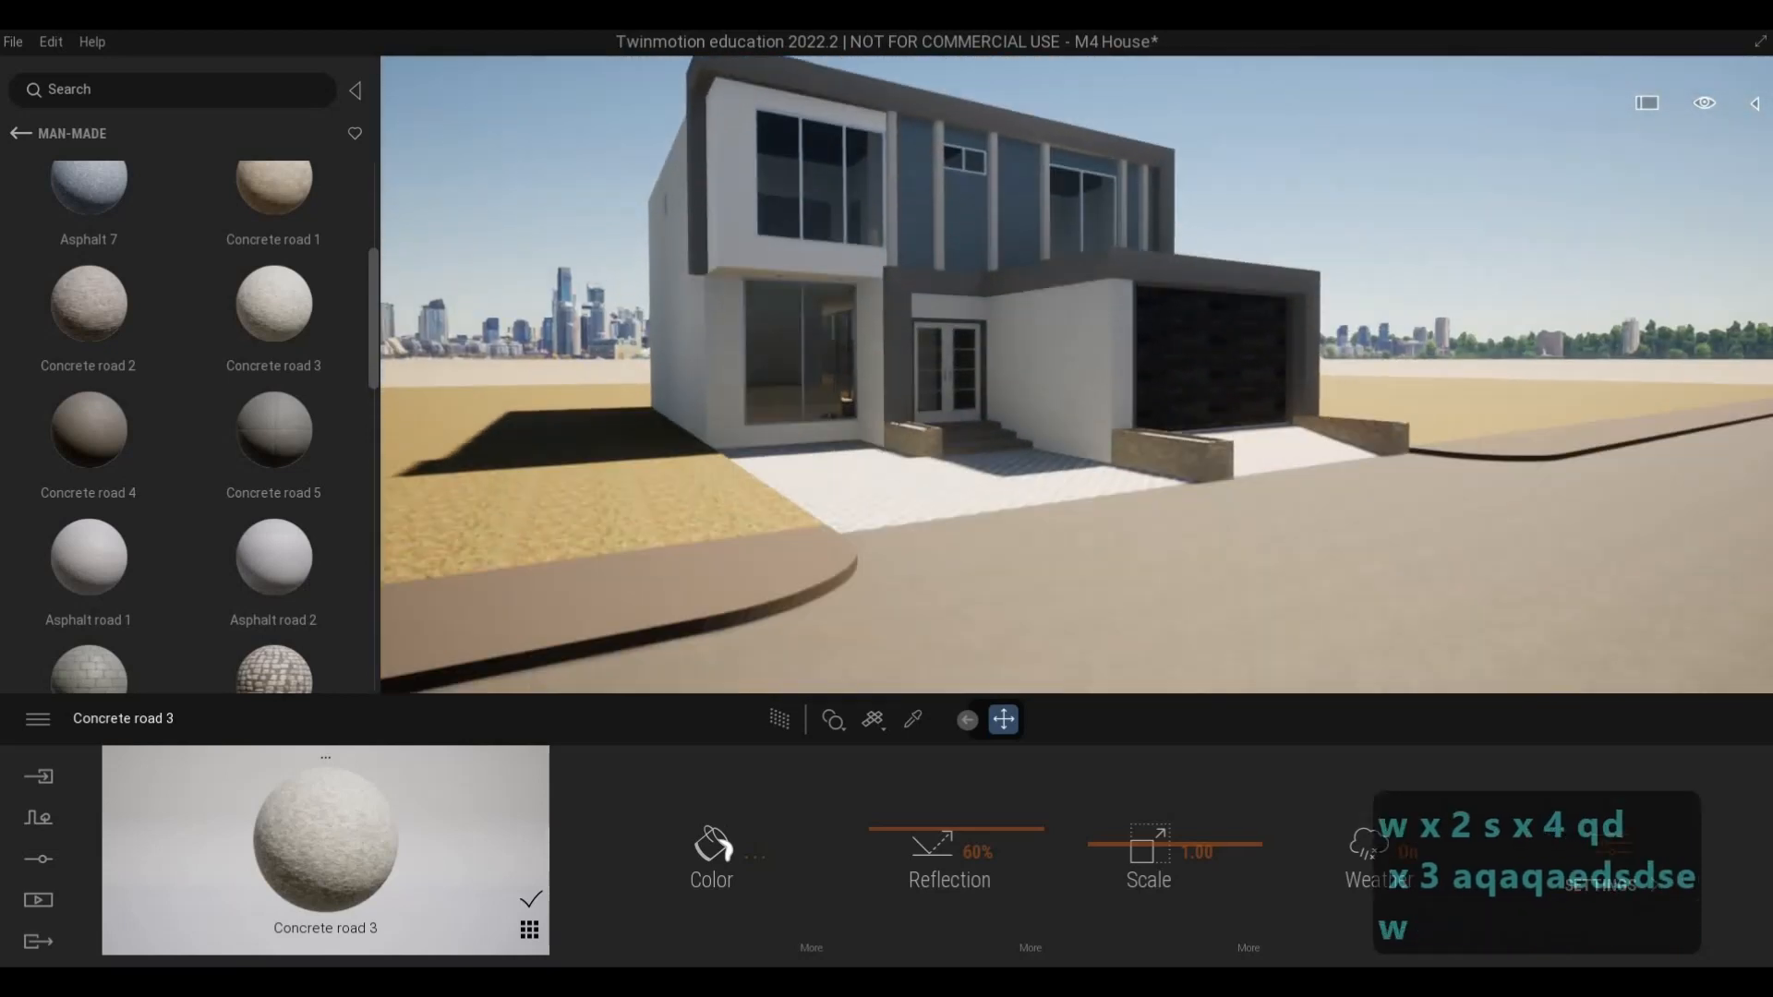
pyautogui.press('w')
pyautogui.press('w')
pyautogui.press('a')
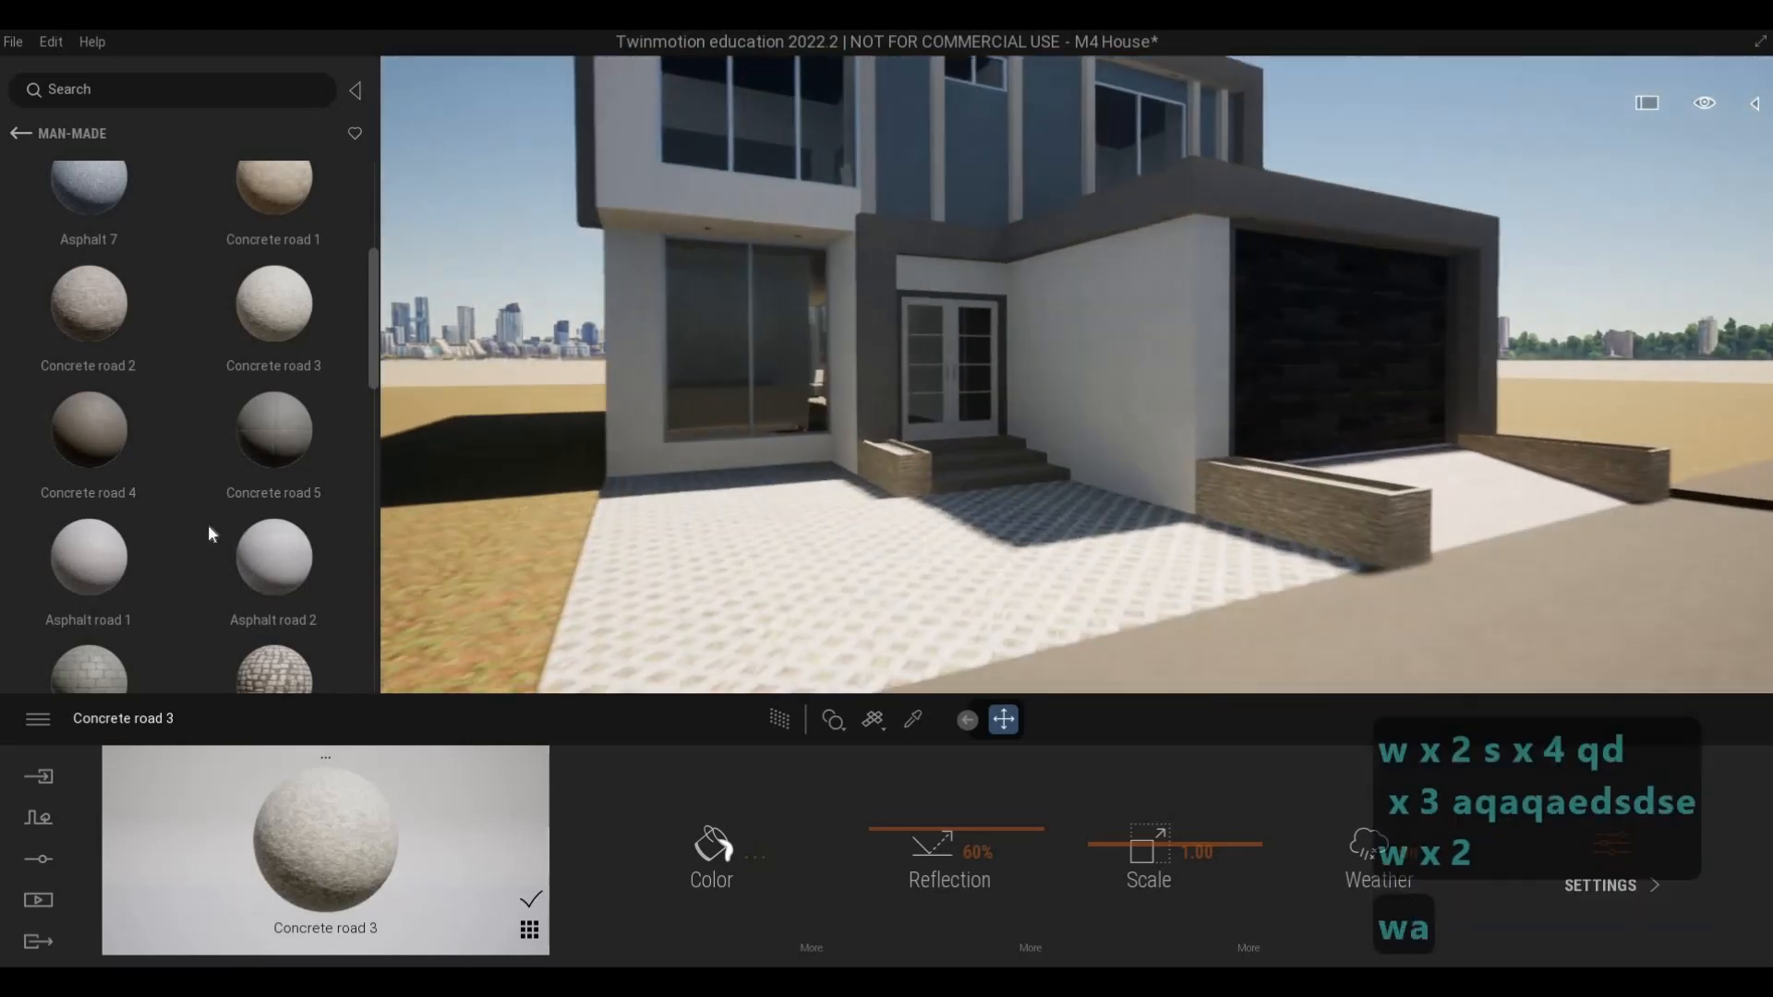
# - Open the Plank category of the Wood surfaces in the Quixel Megascans library
pyautogui.scroll(-1, 208, 524)
pyautogui.scroll(2, 208, 523)
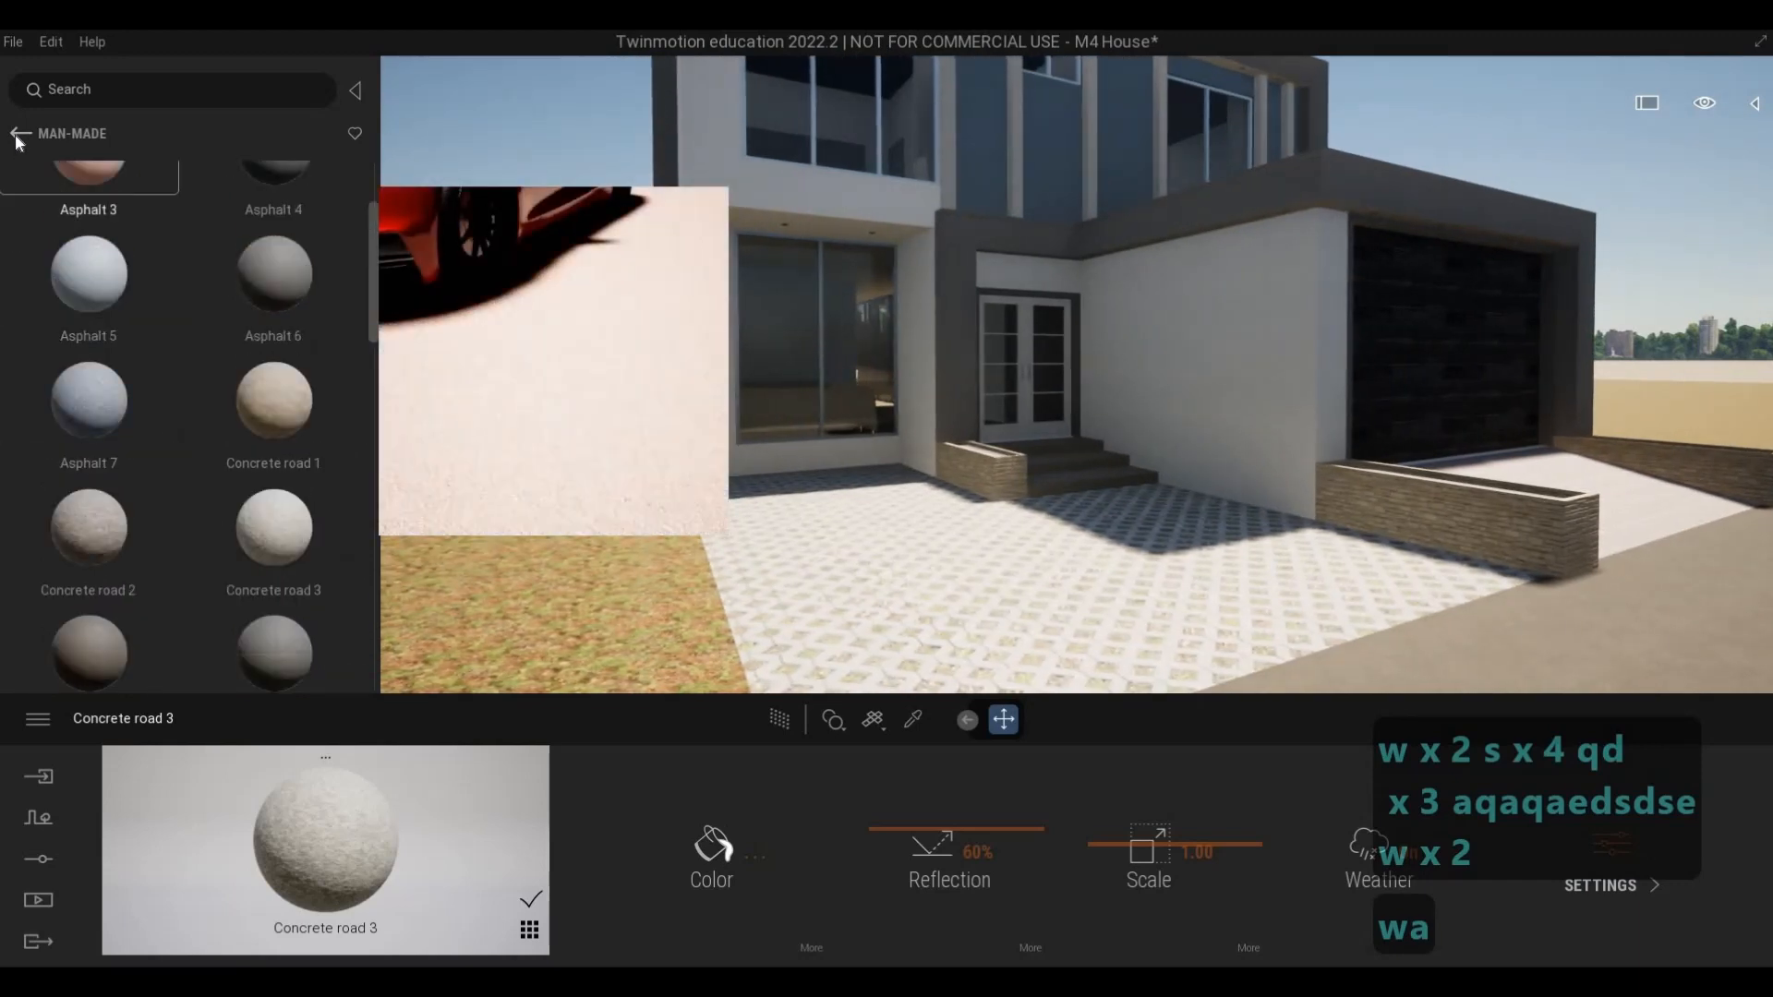
pyautogui.click(15, 133)
pyautogui.click(18, 135)
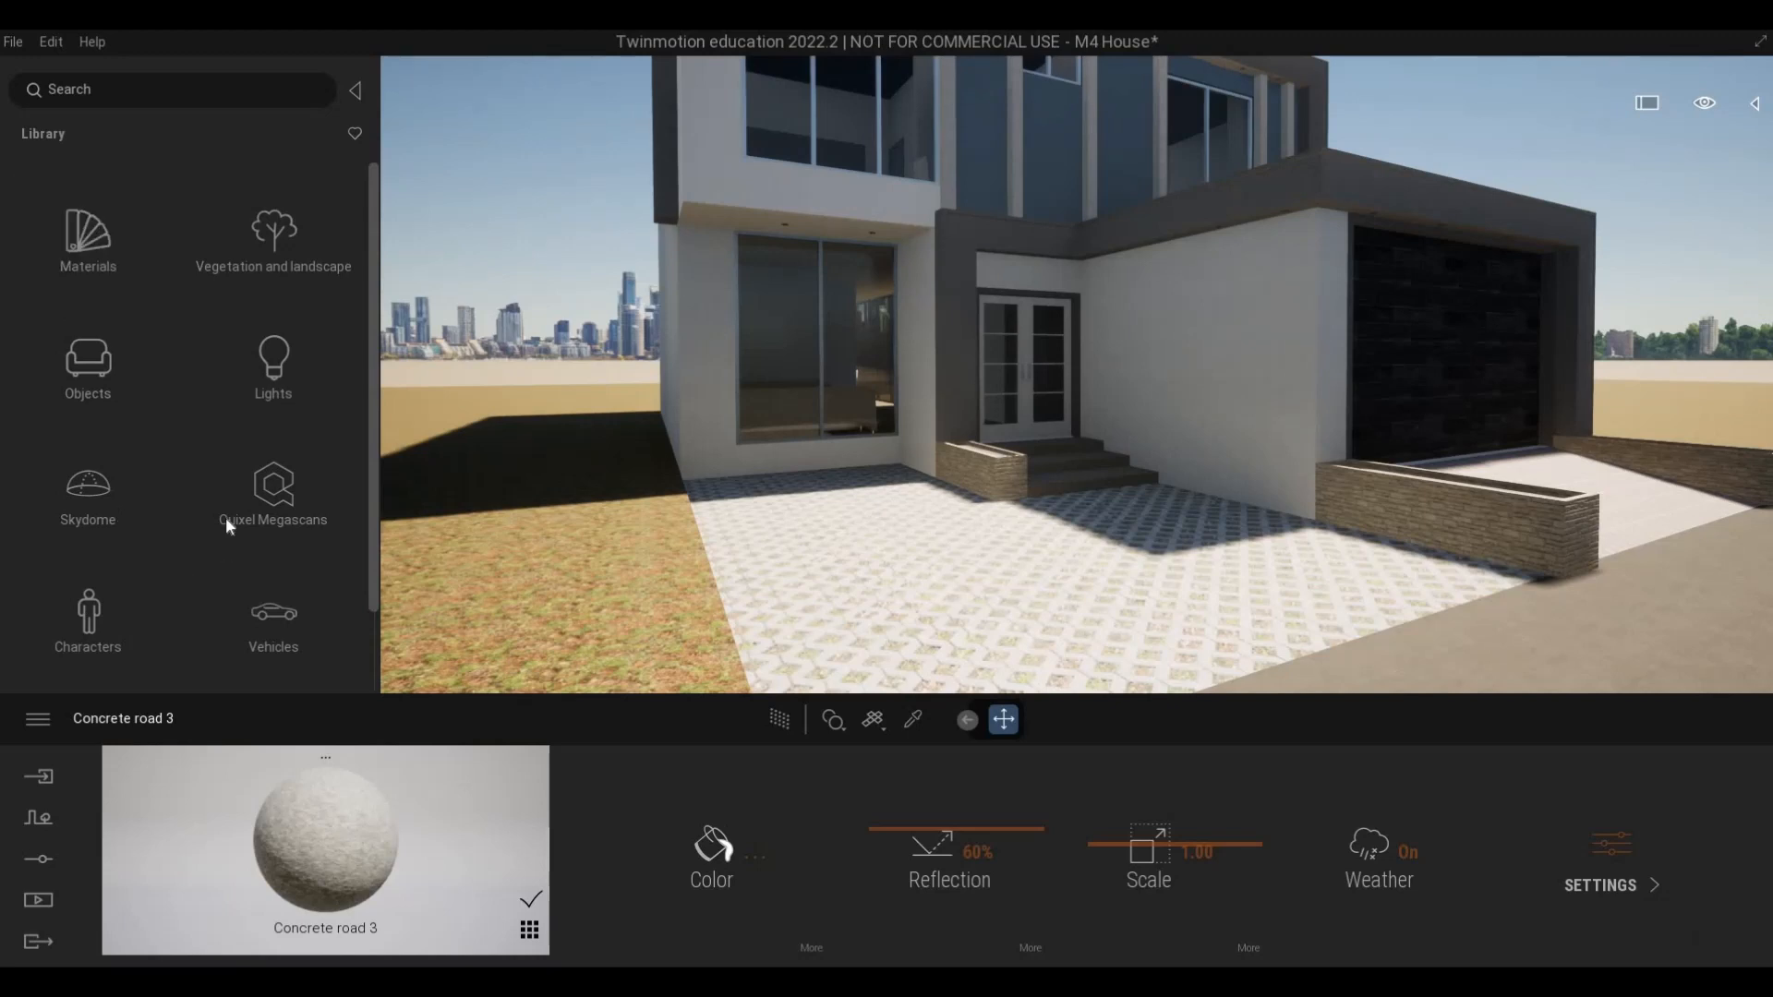
pyautogui.scroll(-2, 257, 423)
pyautogui.click(260, 427)
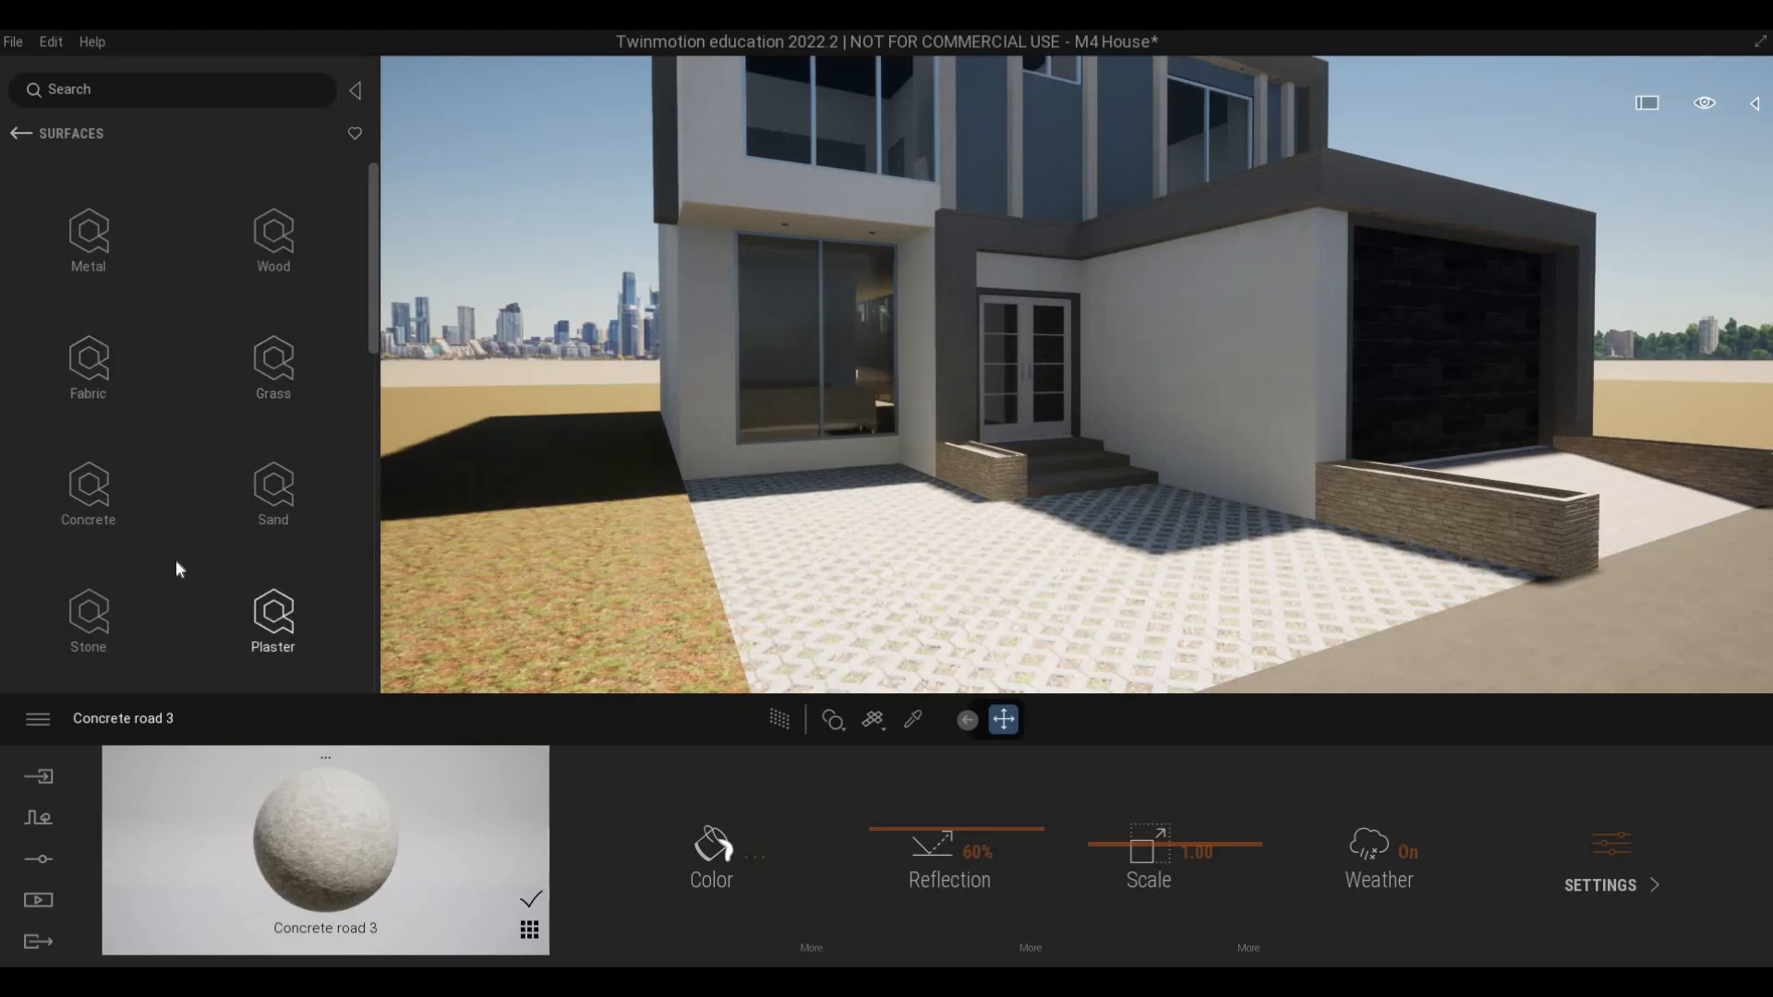
pyautogui.scroll(-4, 178, 569)
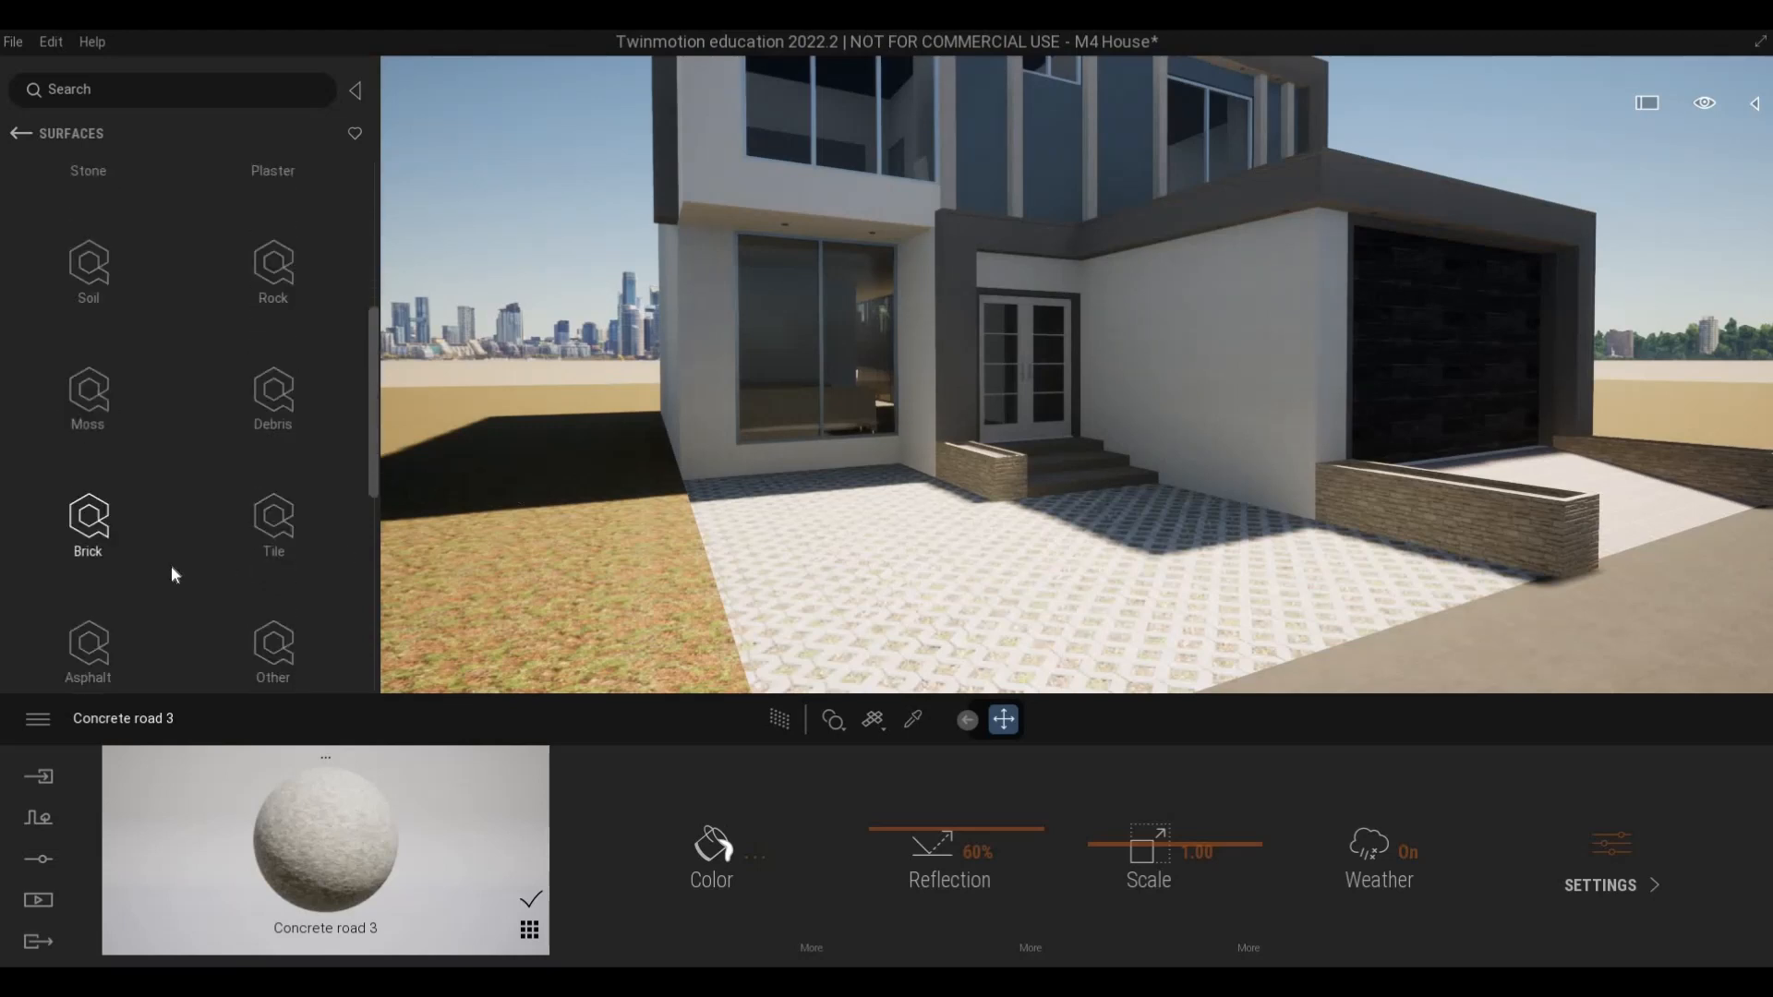
pyautogui.scroll(4, 170, 565)
pyautogui.click(278, 241)
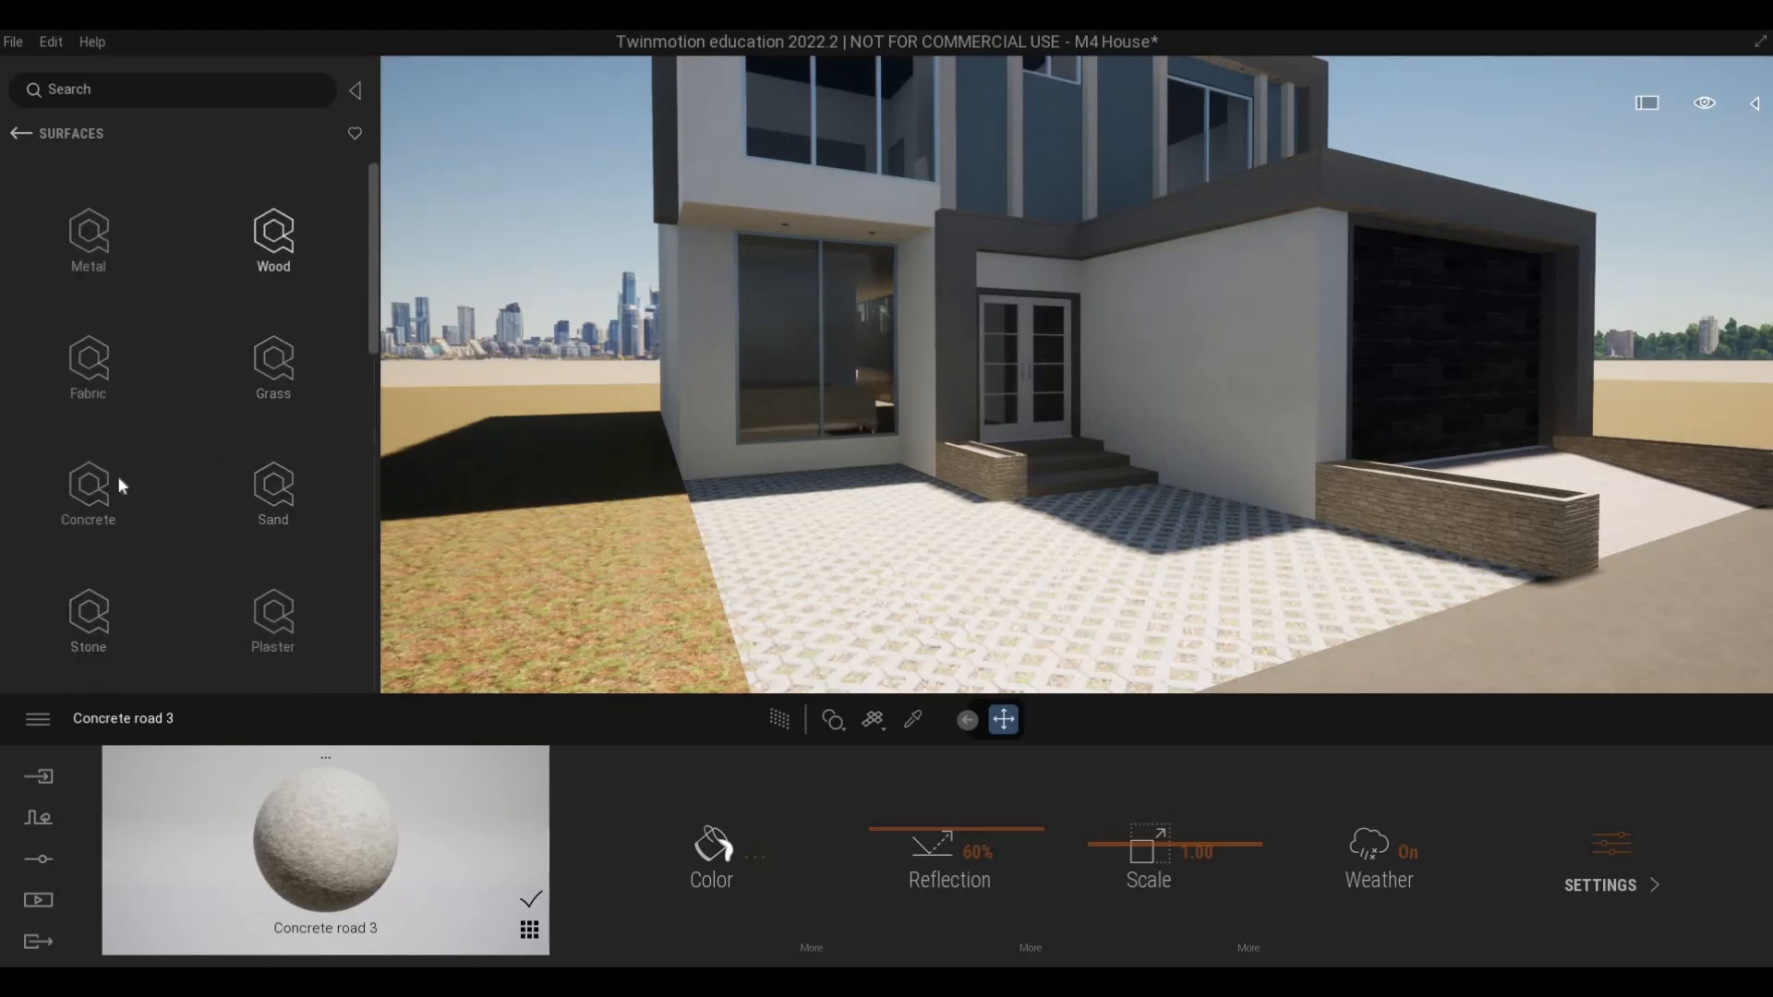
# - Apply the dark brown Wooden Planks material to the blue wall panels on the upper floor's front facade
pyautogui.press('d')
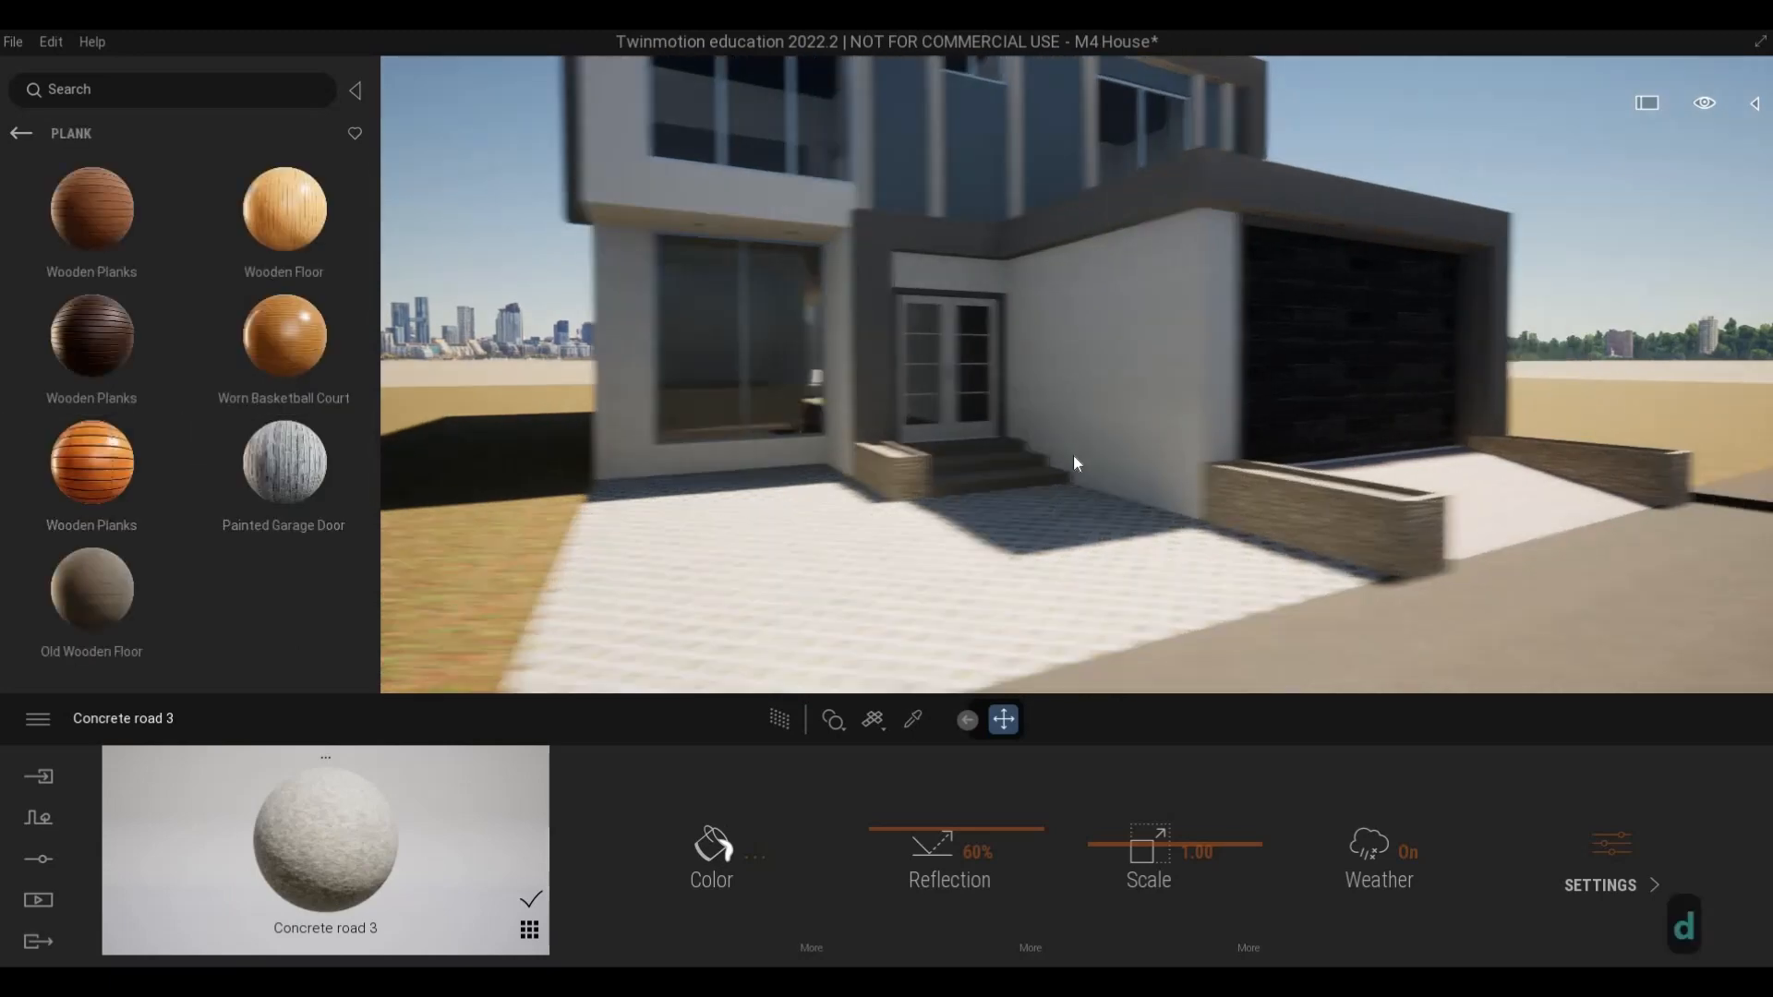
pyautogui.press('w')
pyautogui.press('w')
pyautogui.press('q')
pyautogui.press('q')
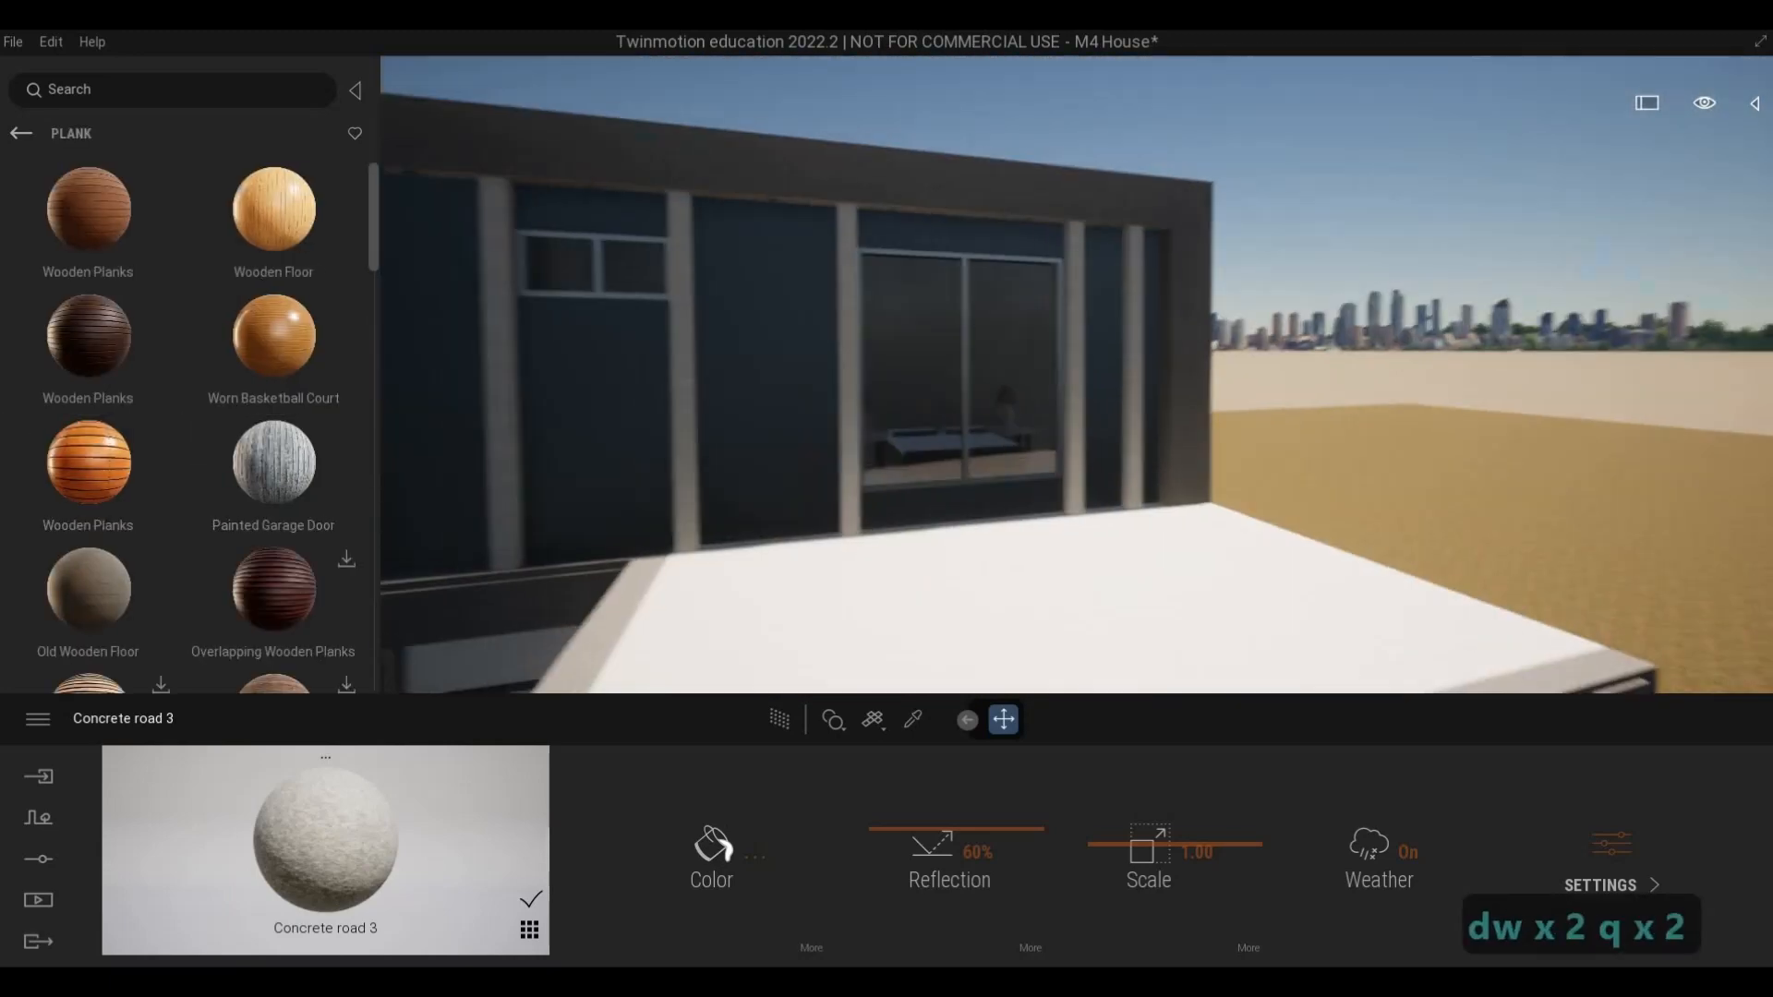
pyautogui.press('a')
pyautogui.press('w')
pyautogui.moveTo(118, 353); pyautogui.dragTo(873, 397)
pyautogui.click(994, 619)
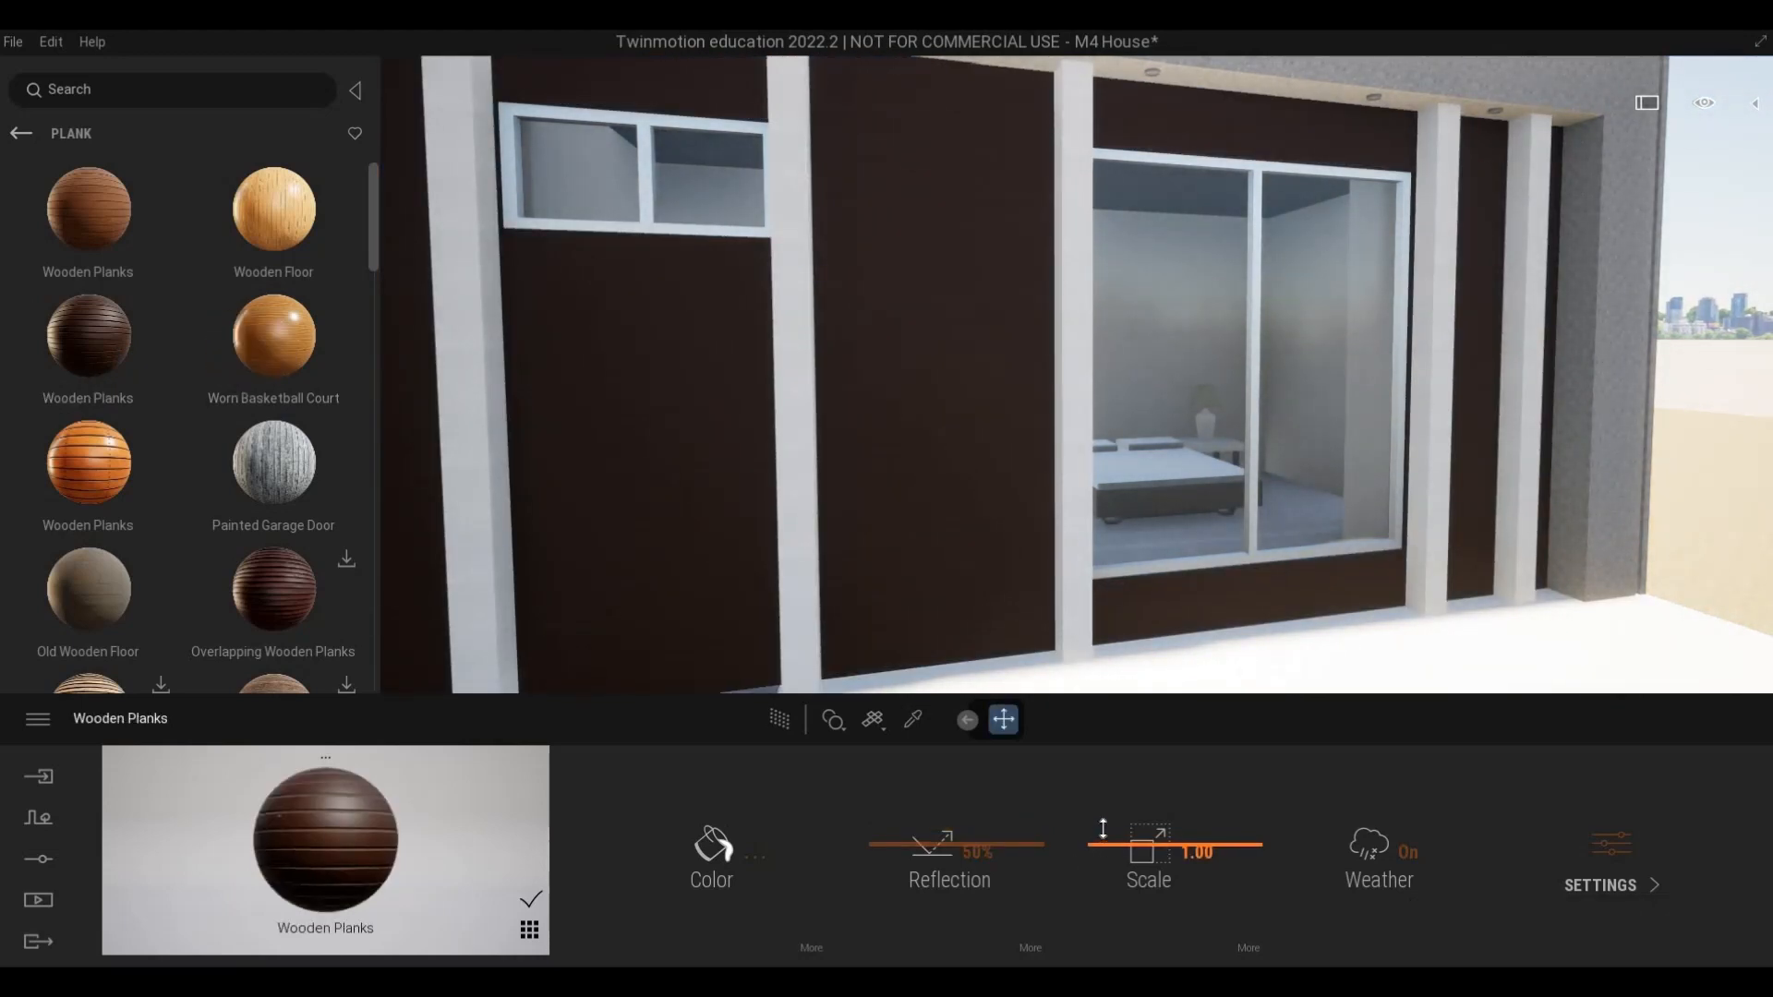
# - Set the scale of the Wooden Planks on the upper facade panels to 7.80
pyautogui.press('a')
pyautogui.press('w')
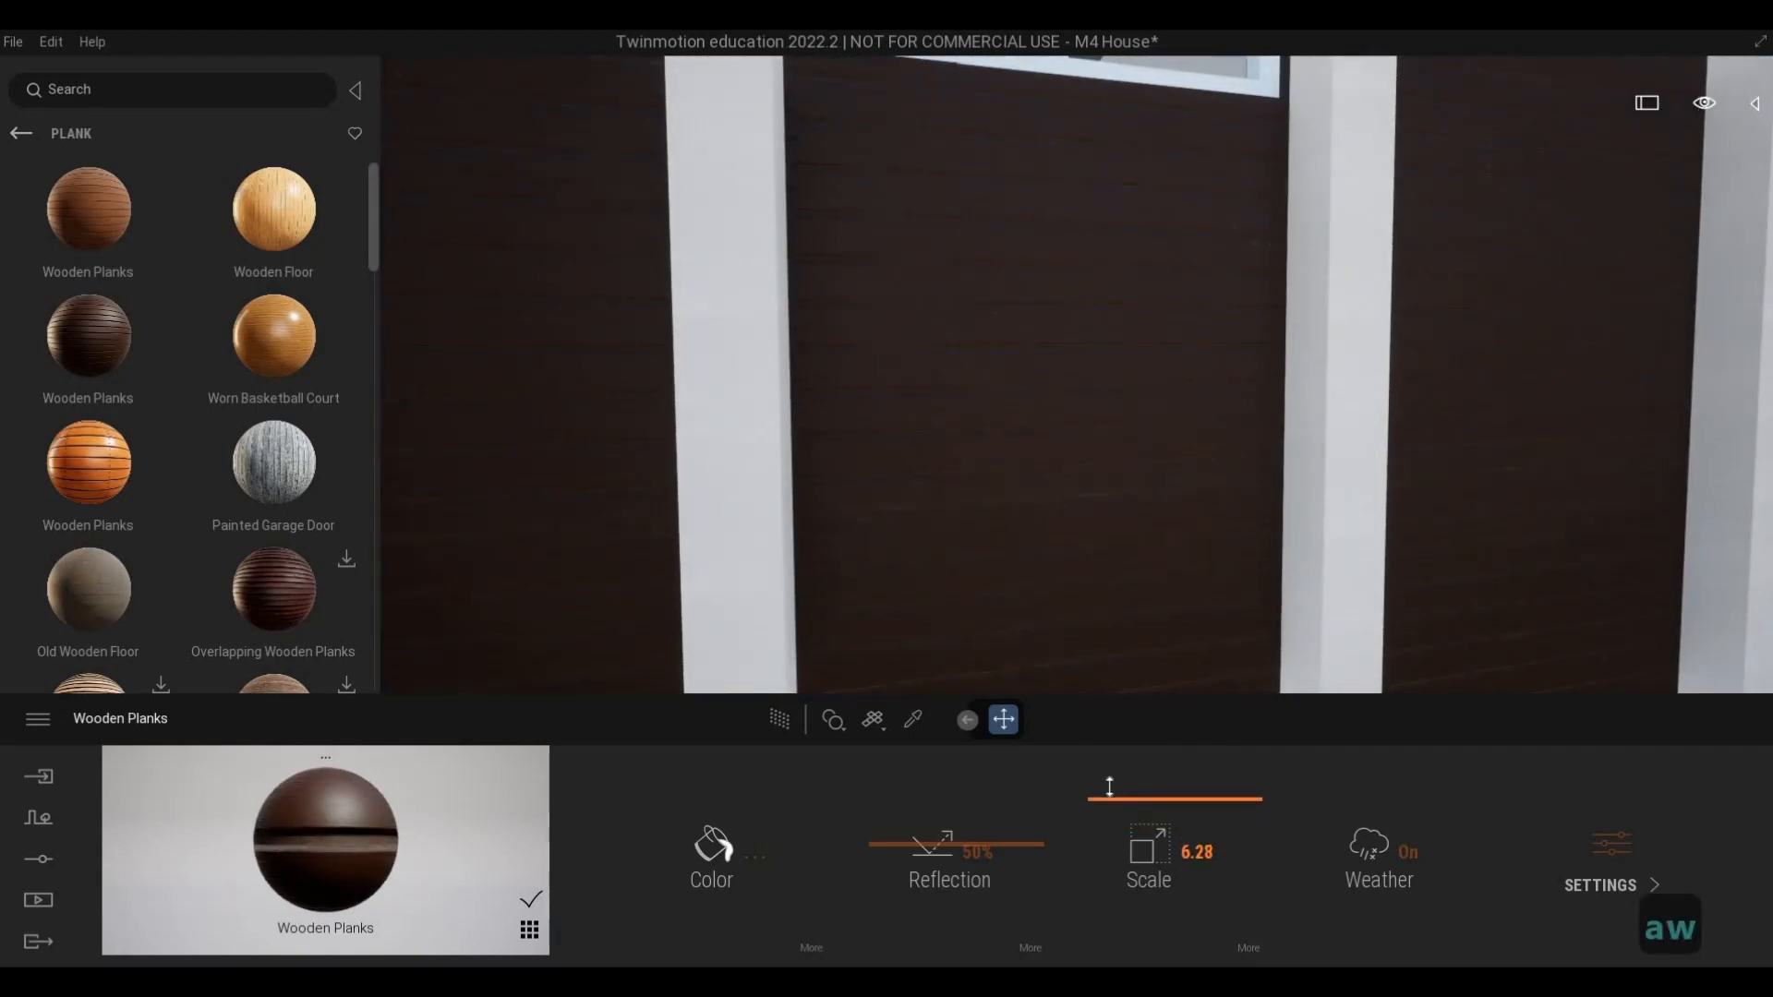
pyautogui.press('s')
pyautogui.press('e')
# - Examine the rescaled wood cladding on the upper facade from a distance and up close
pyautogui.press('w')
pyautogui.press('d')
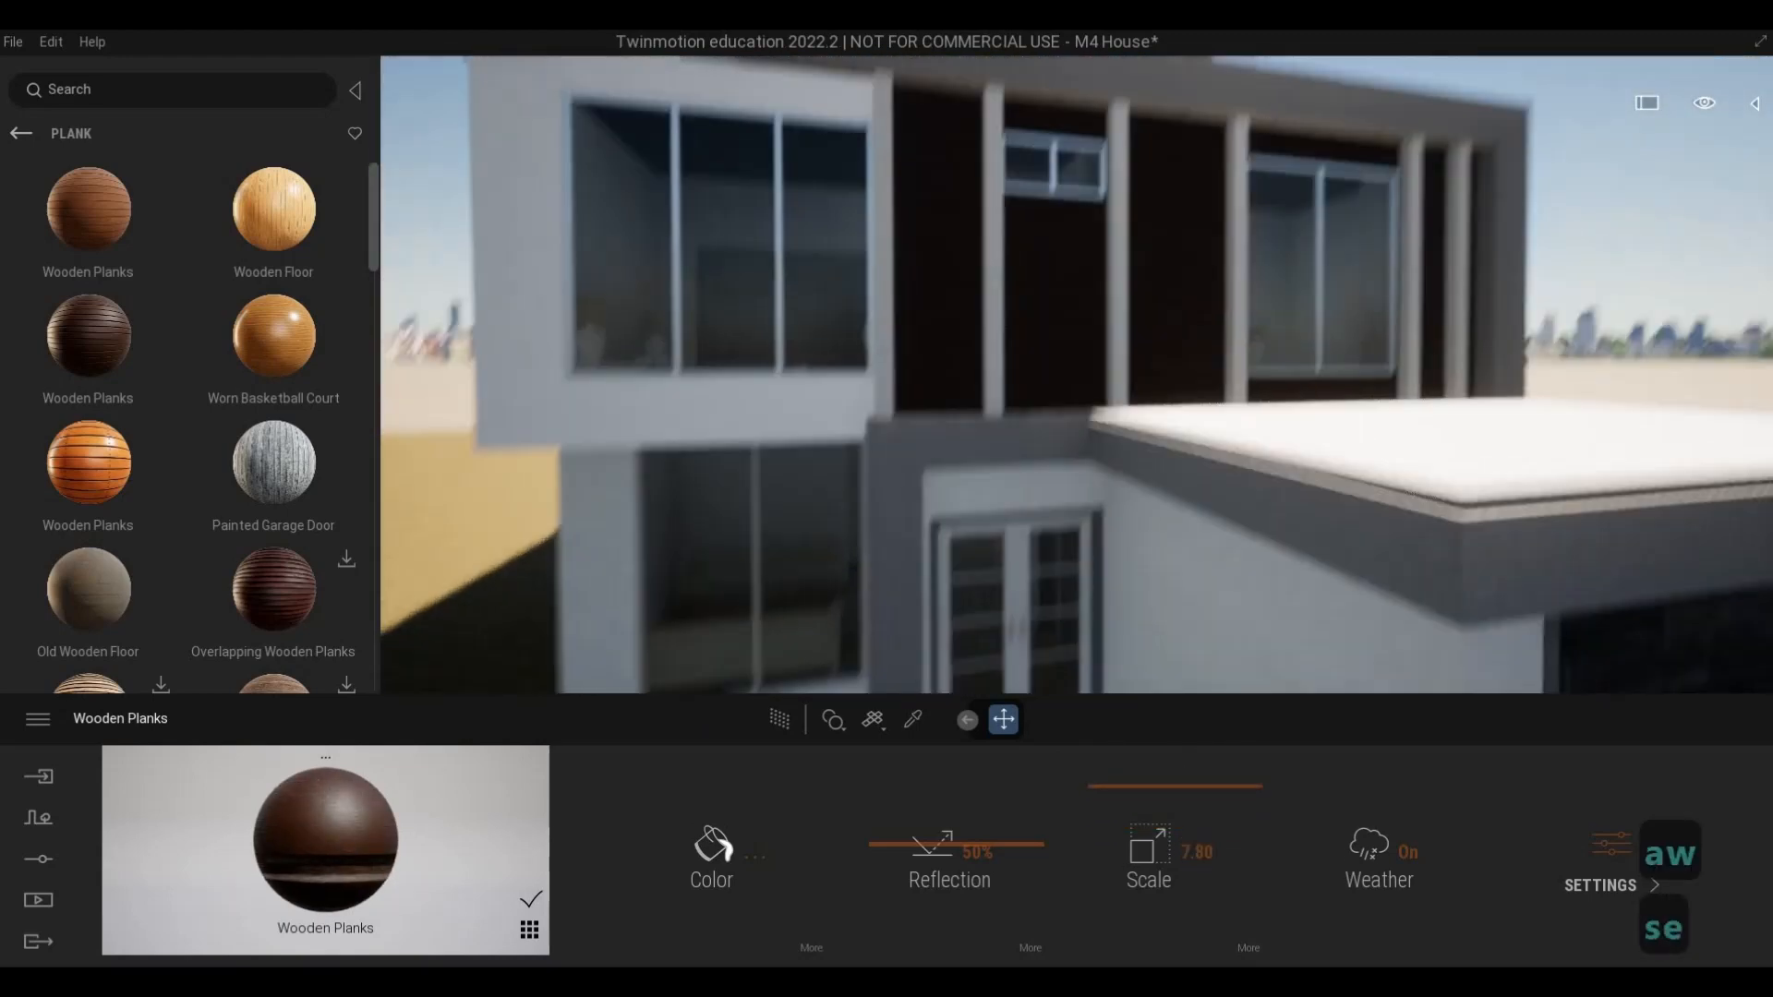
pyautogui.press('s')
pyautogui.press('w')
pyautogui.press('a')
pyautogui.press('e')
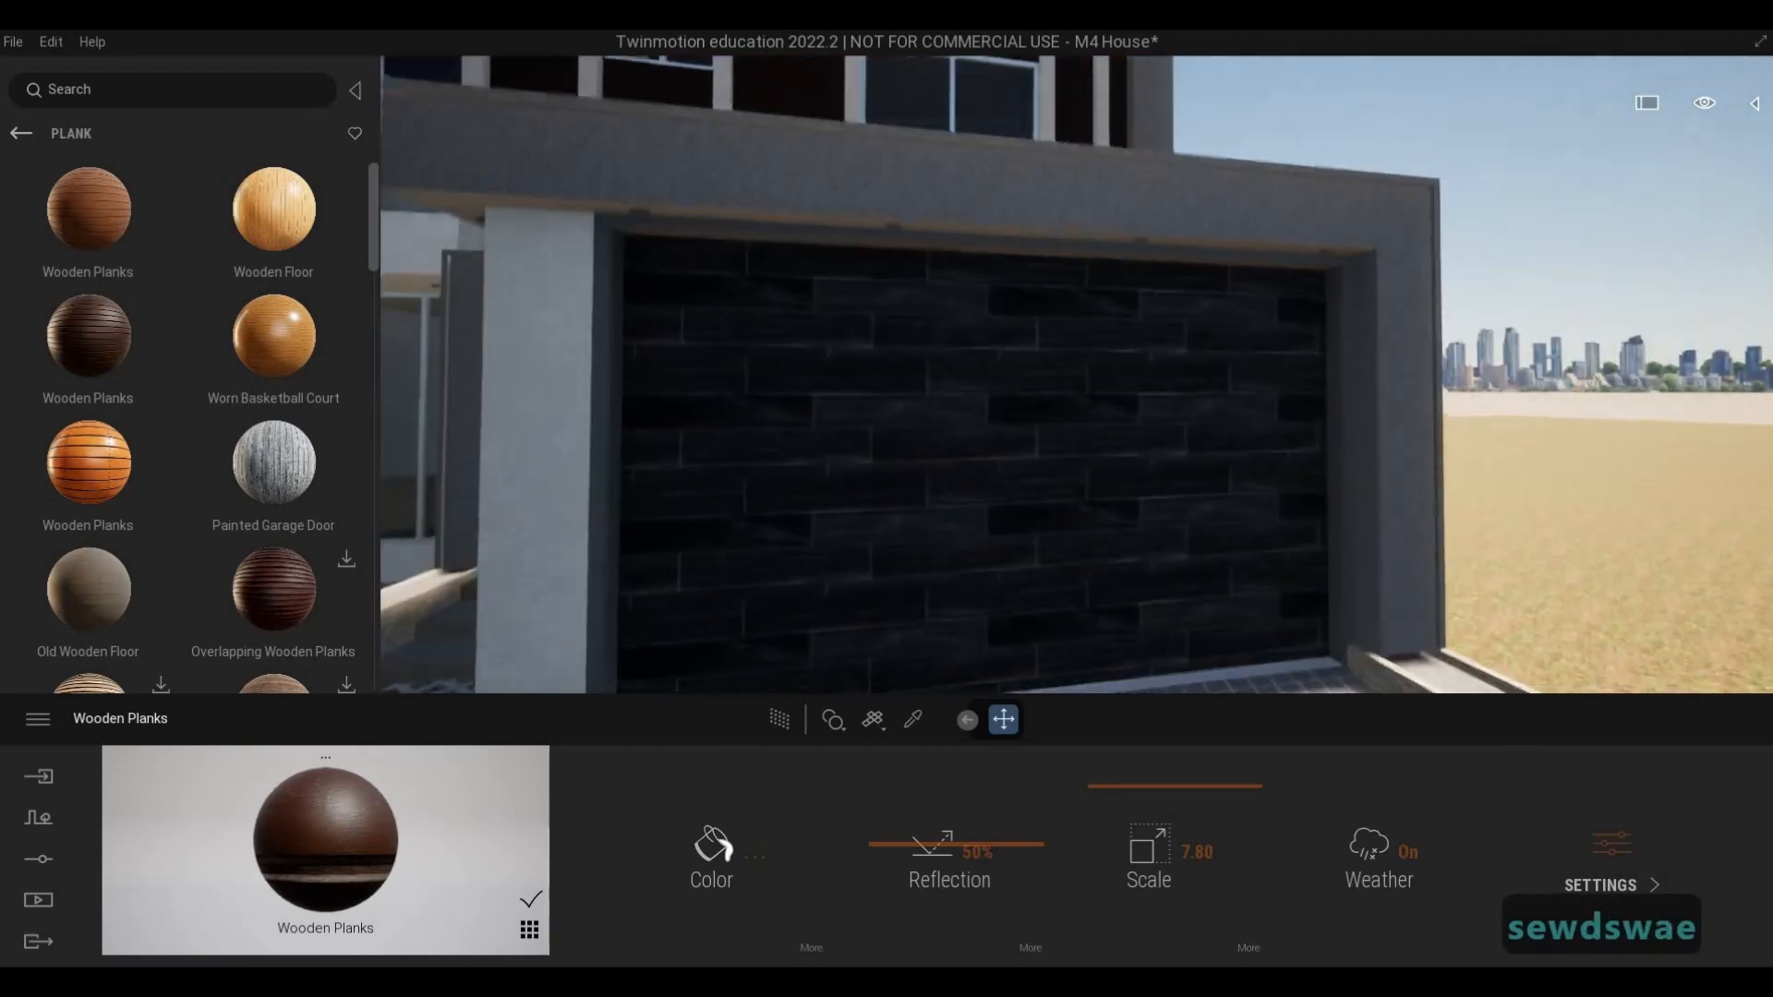
pyautogui.press('a')
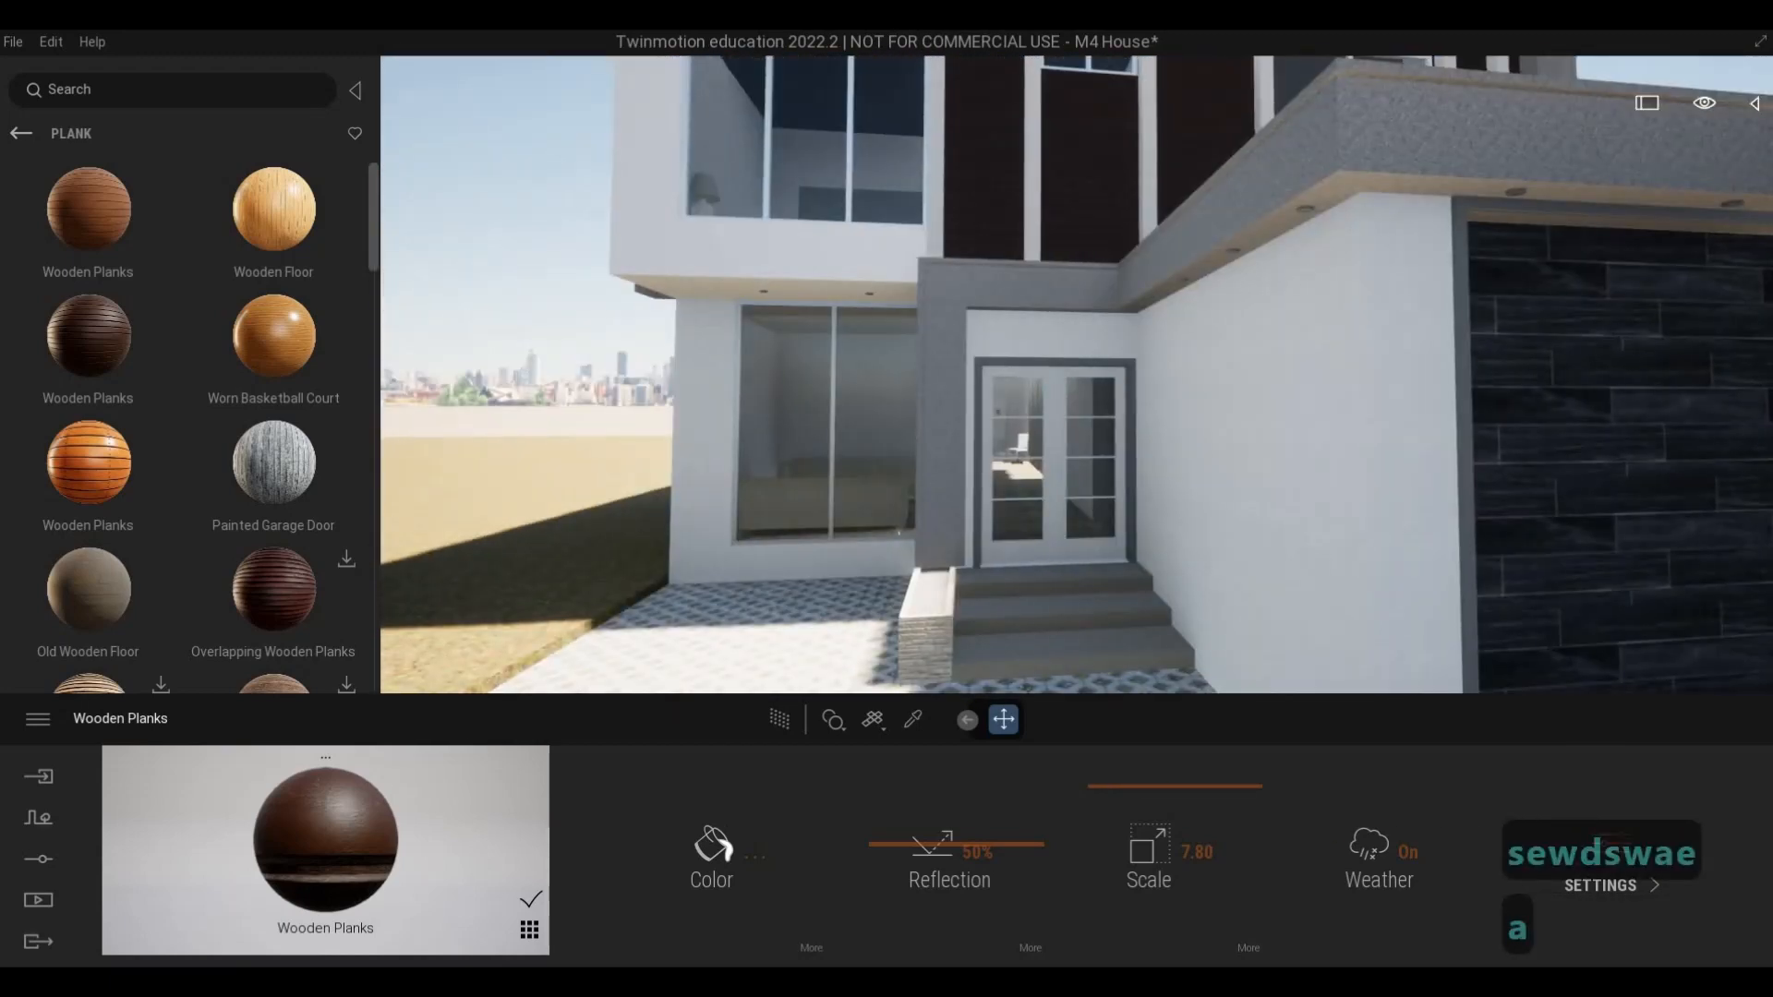
pyautogui.press('w')
pyautogui.press('x')
pyautogui.press('2')
pyautogui.press('q')
pyautogui.press('w')
pyautogui.press('q')
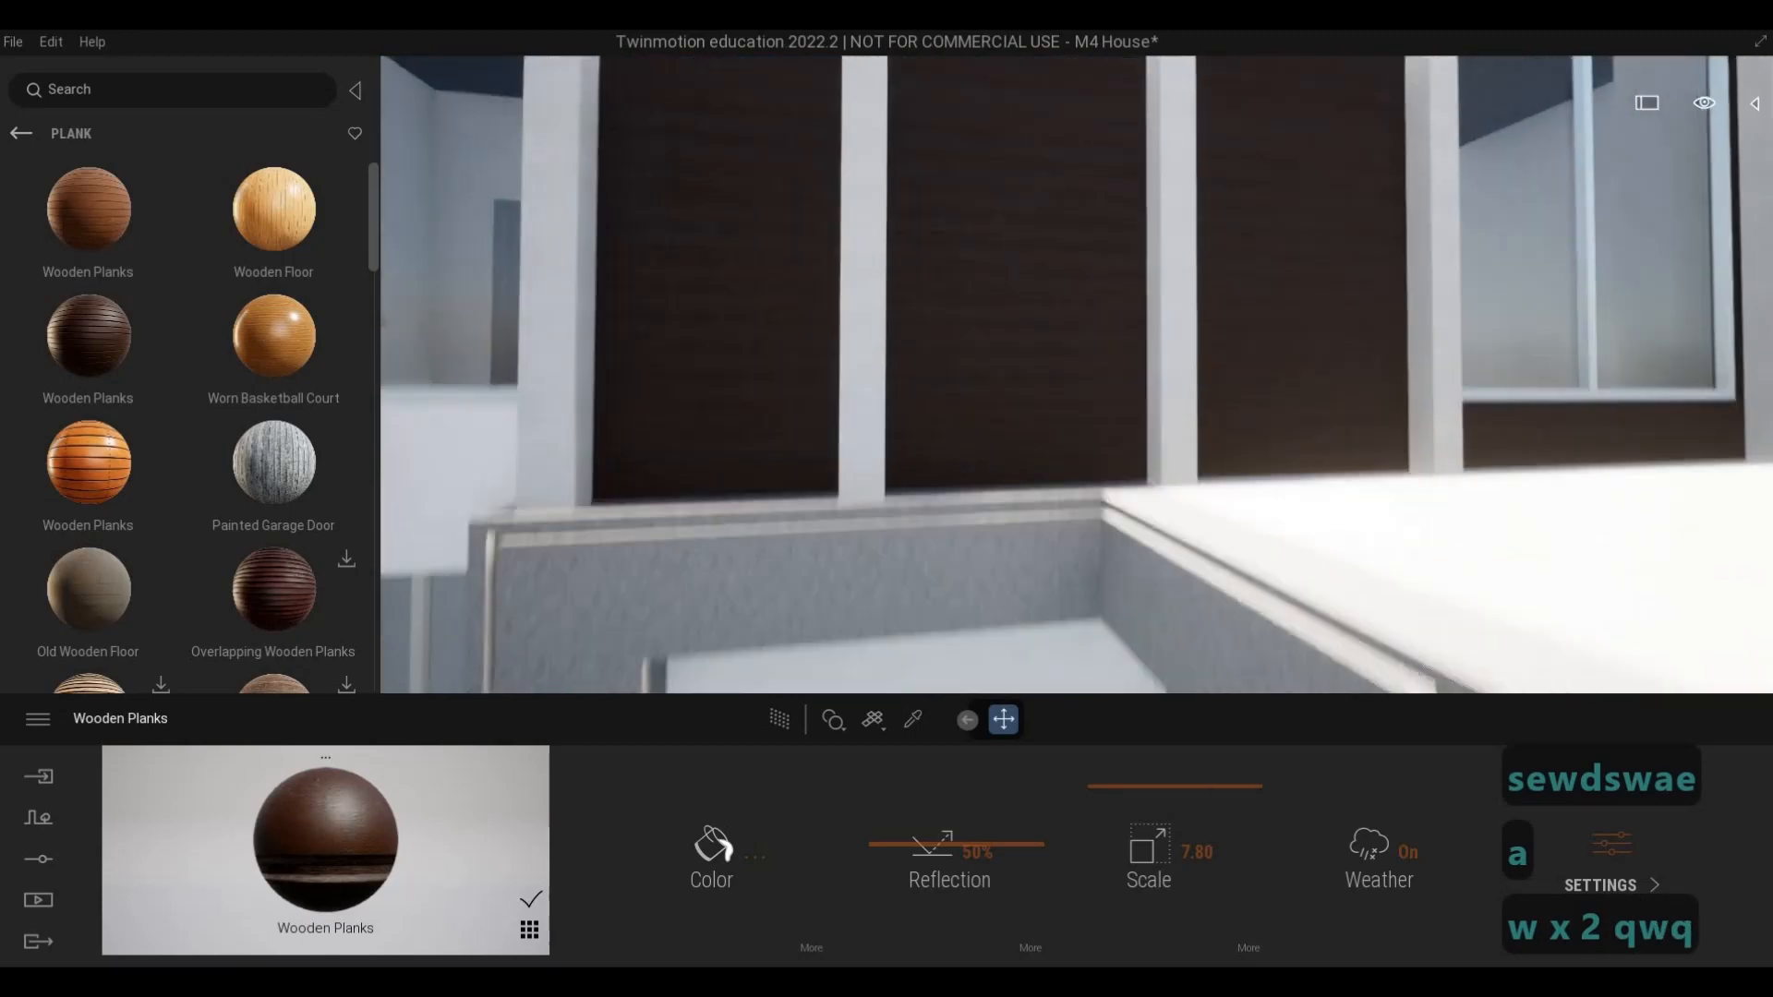
pyautogui.press('w')
pyautogui.press('s')
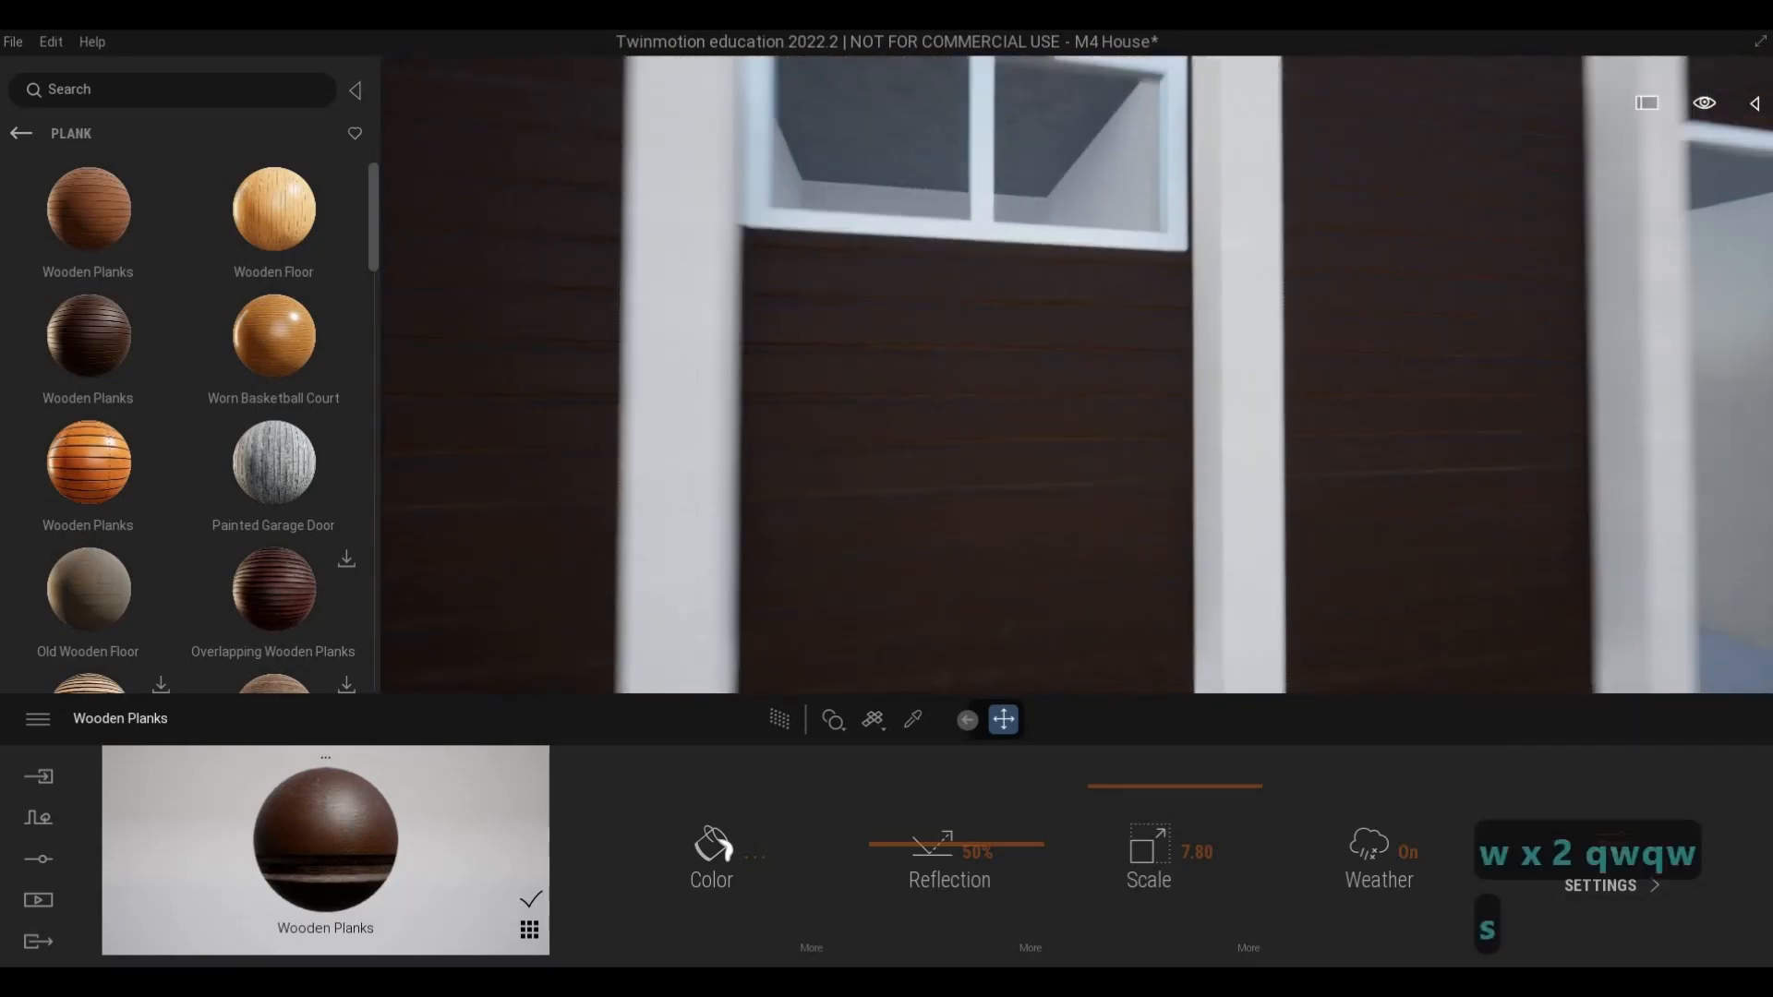
pyautogui.press('d')
pyautogui.press('a')
pyautogui.press('s')
pyautogui.press('e')
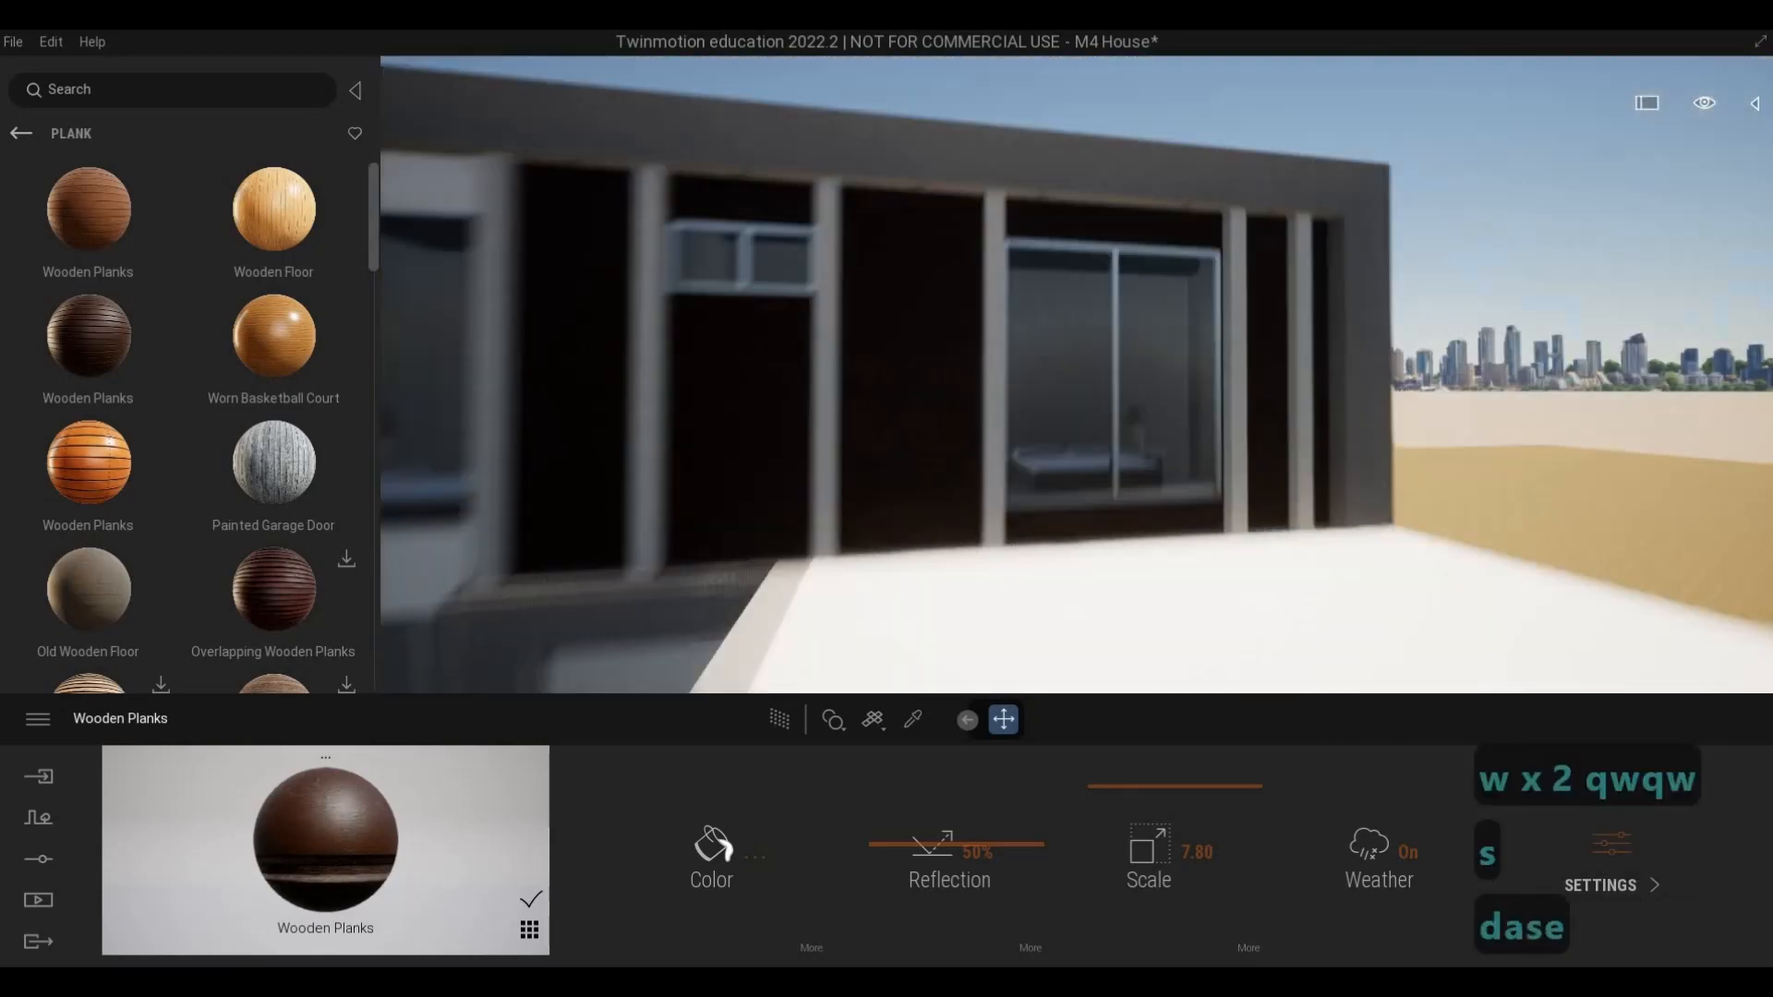
# - Try the black Wooden Planks material from the Plank category on the garage door and undo it
pyautogui.press('s')
pyautogui.press('e')
pyautogui.press('e')
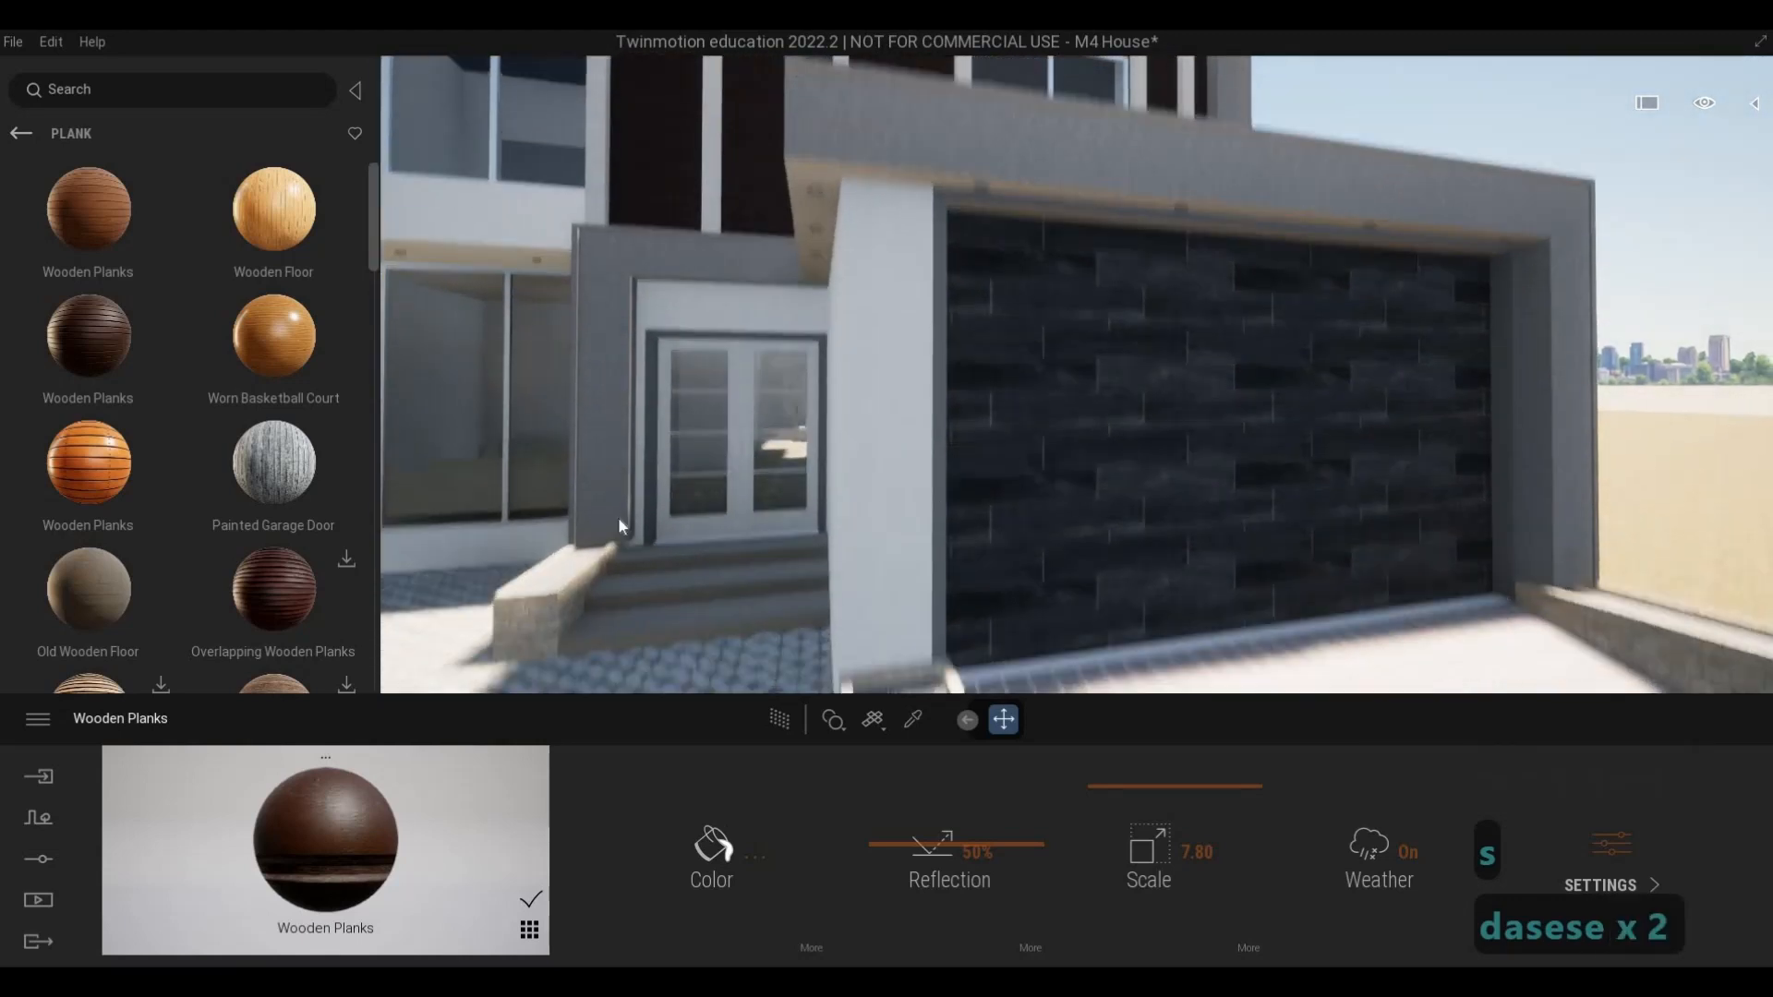
pyautogui.scroll(-4, 96, 490)
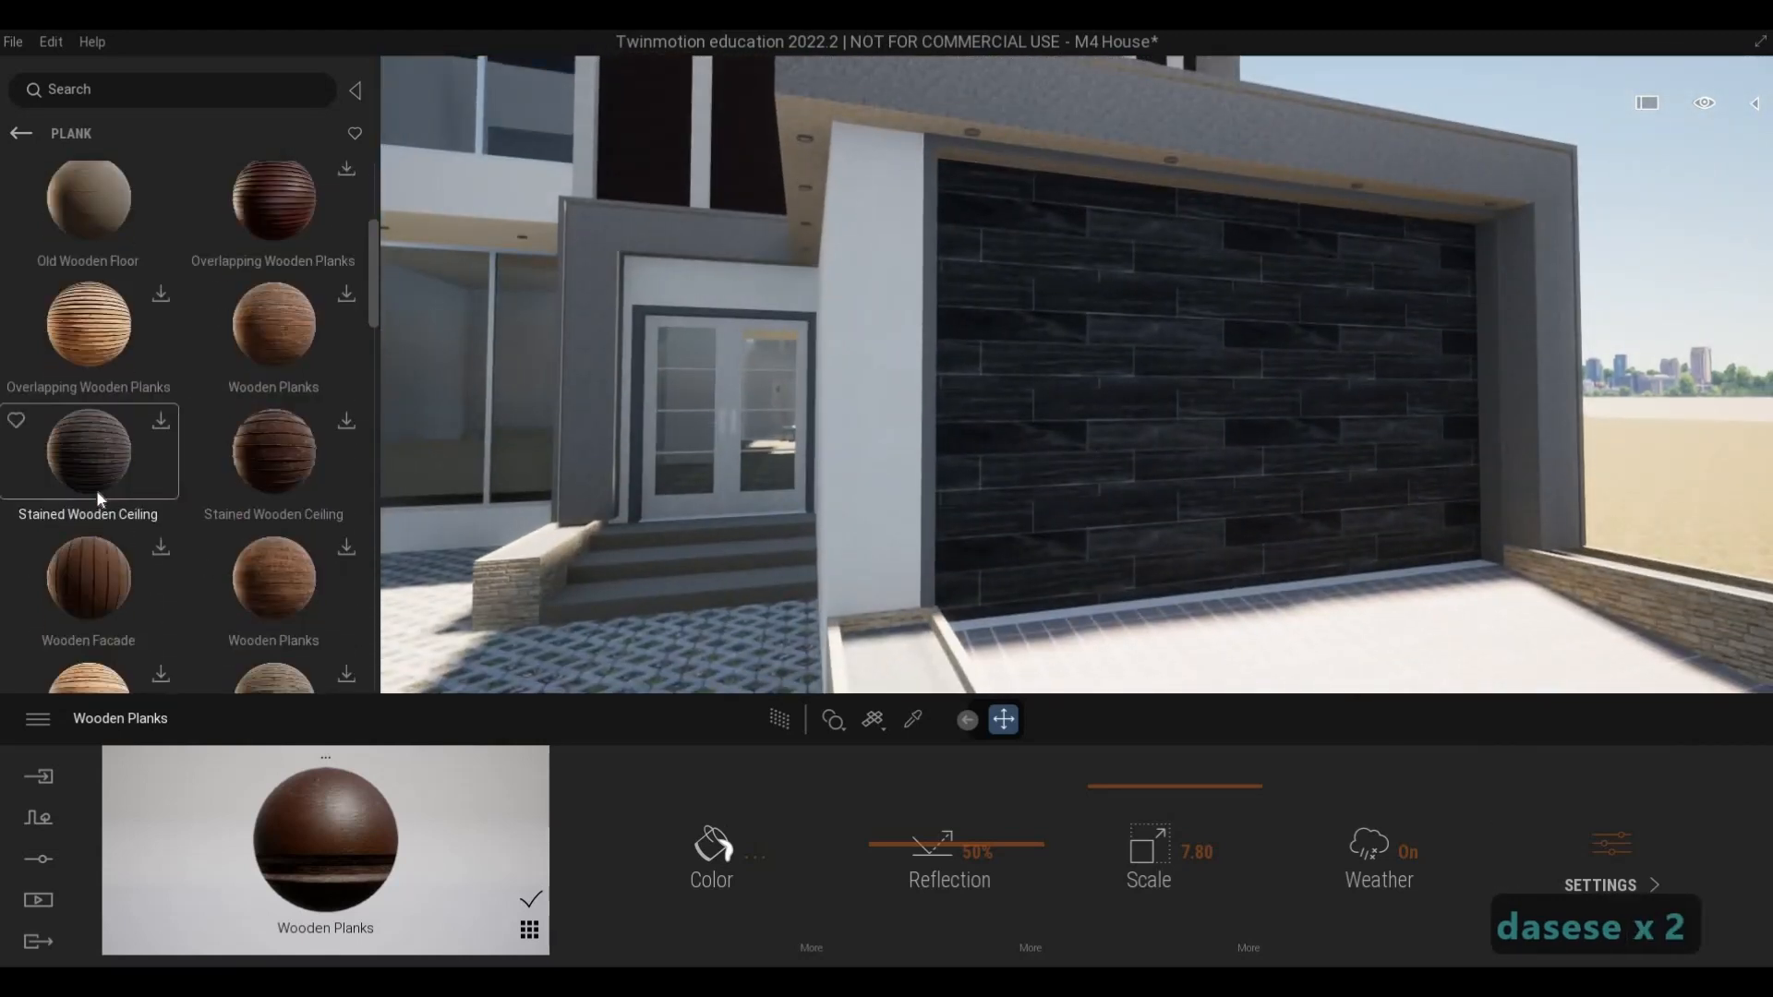
pyautogui.scroll(1, 96, 490)
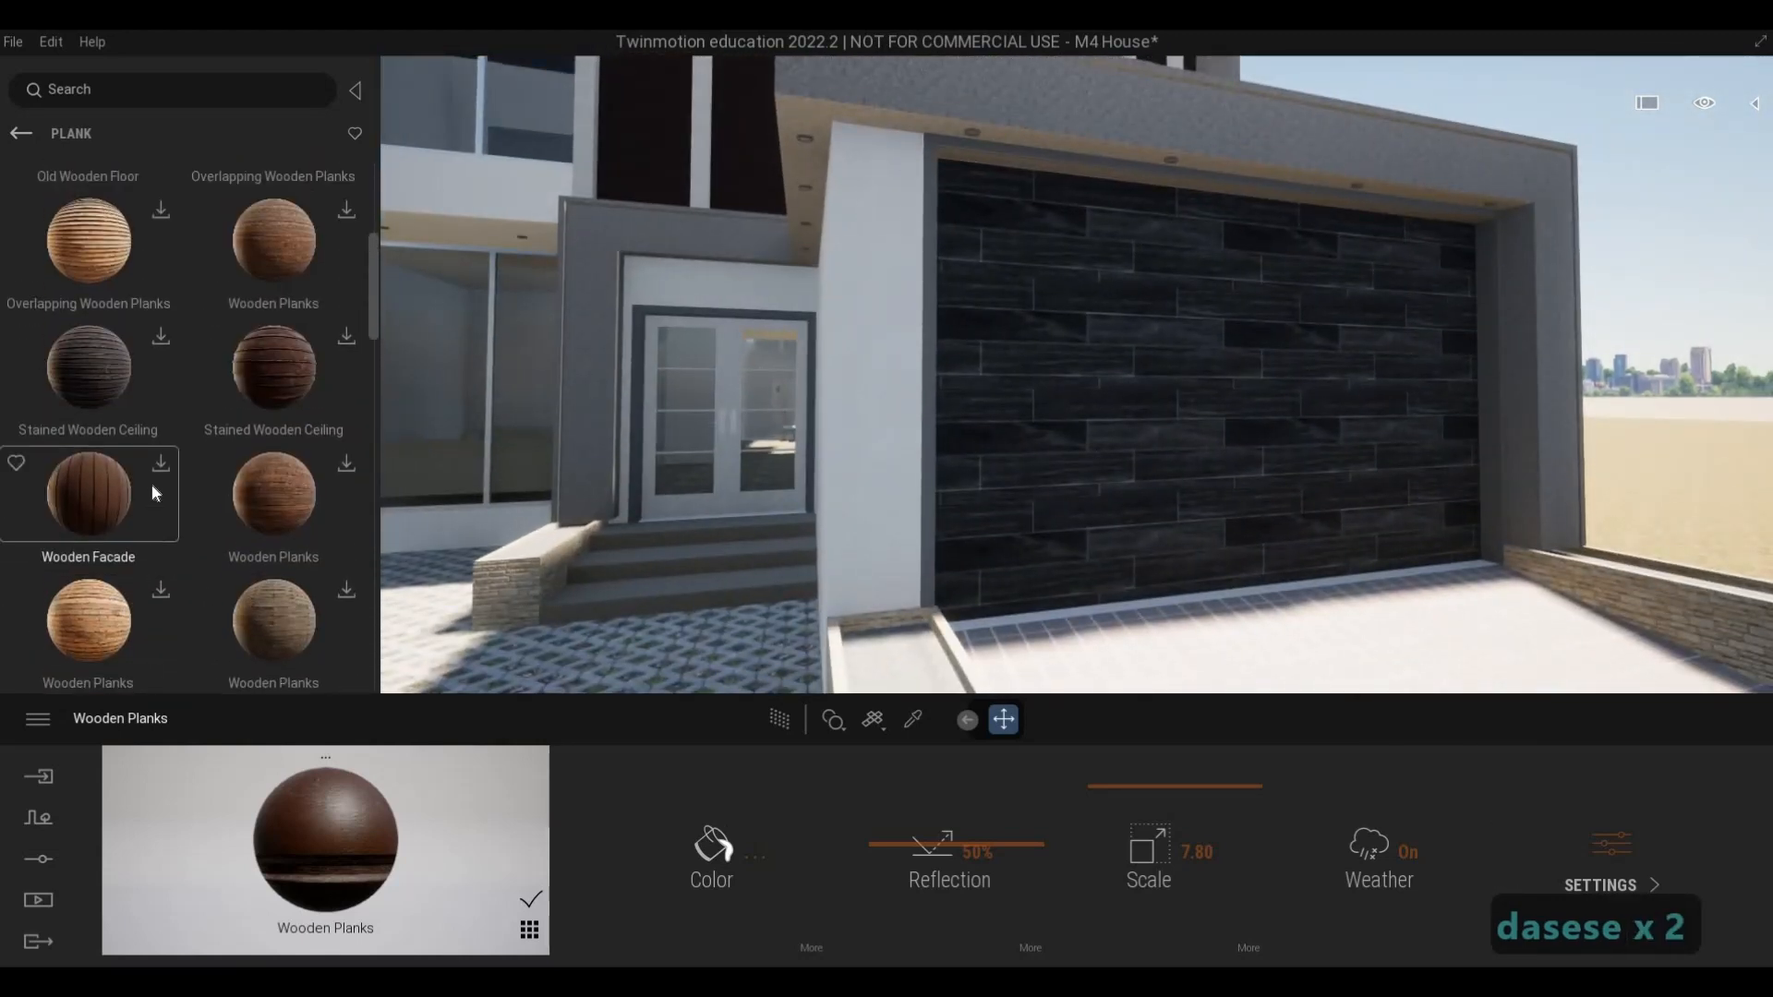
pyautogui.scroll(3, 125, 450)
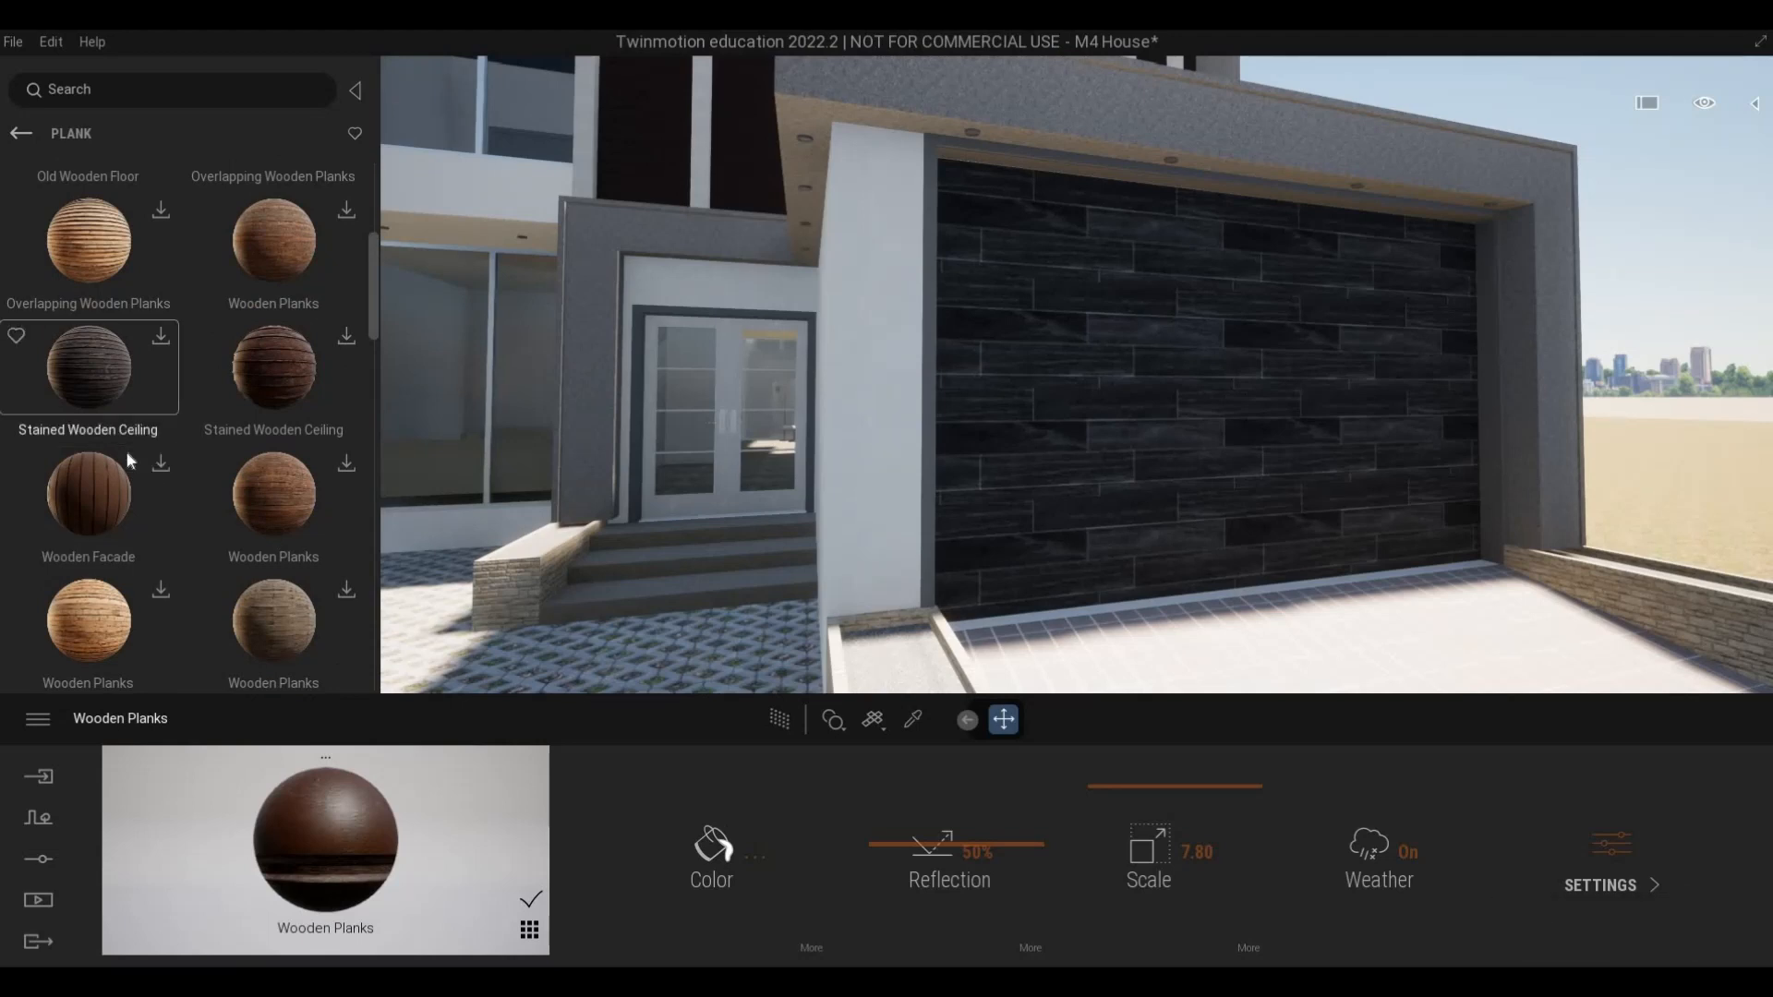
pyautogui.scroll(-10, 205, 514)
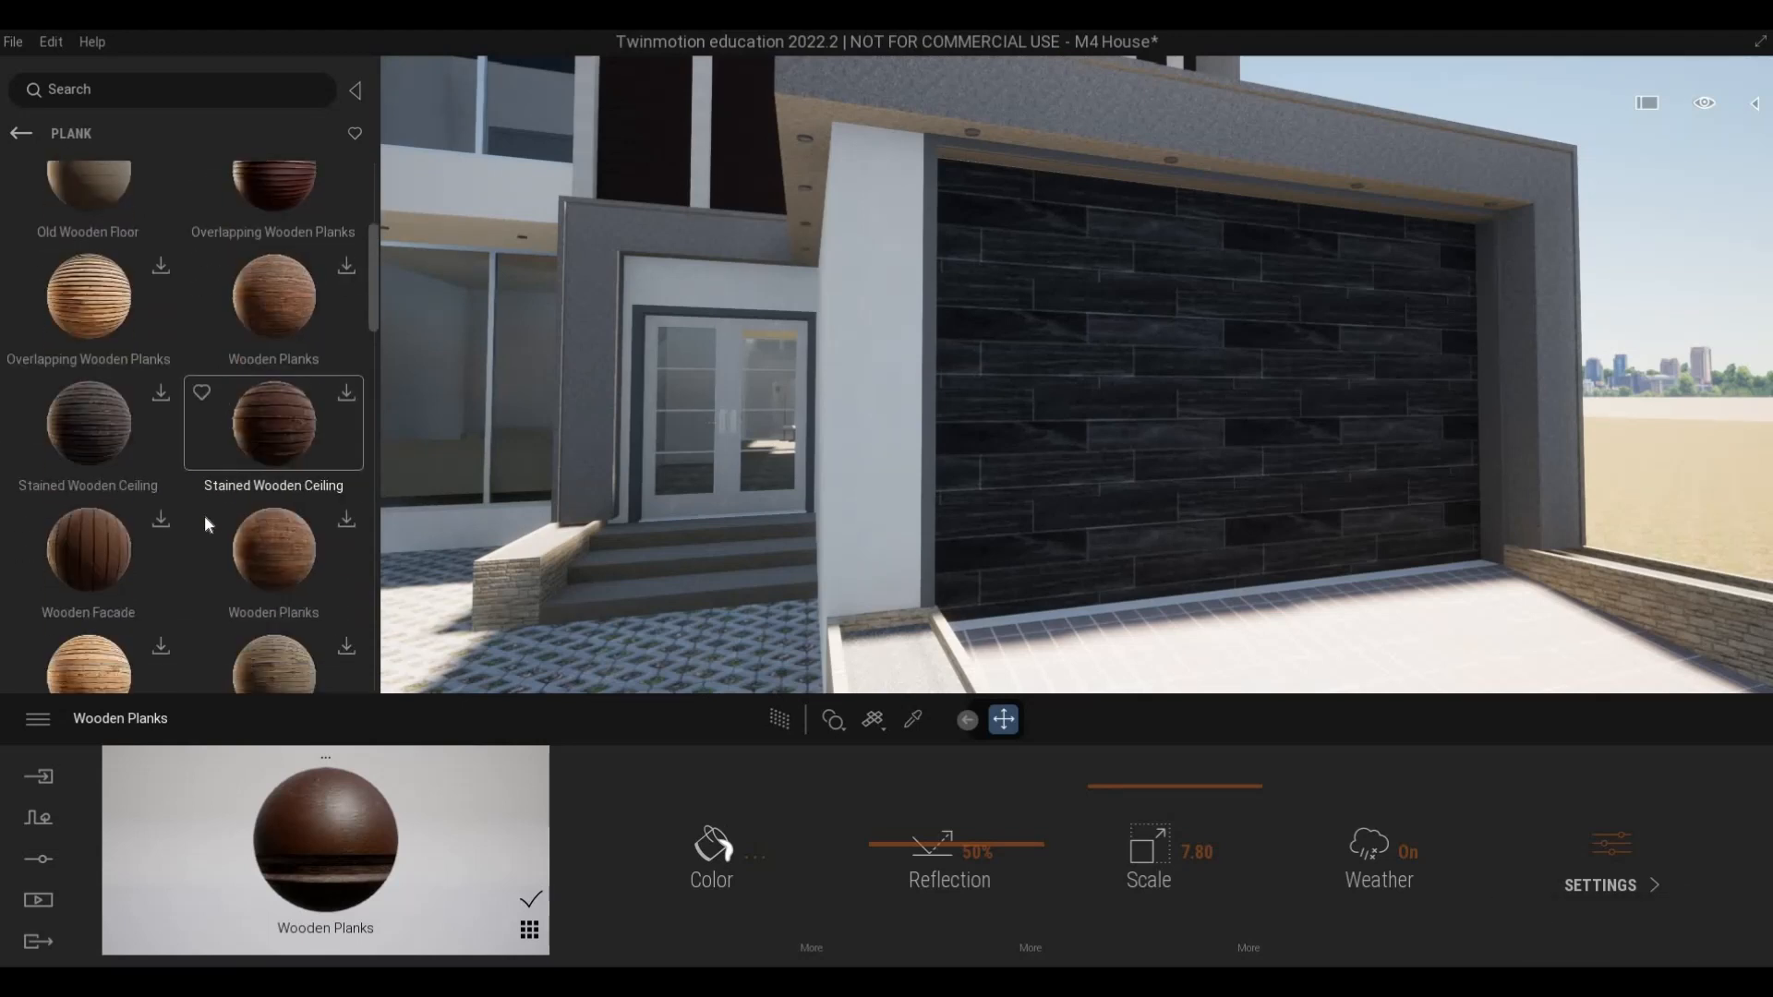
pyautogui.scroll(-8, 203, 524)
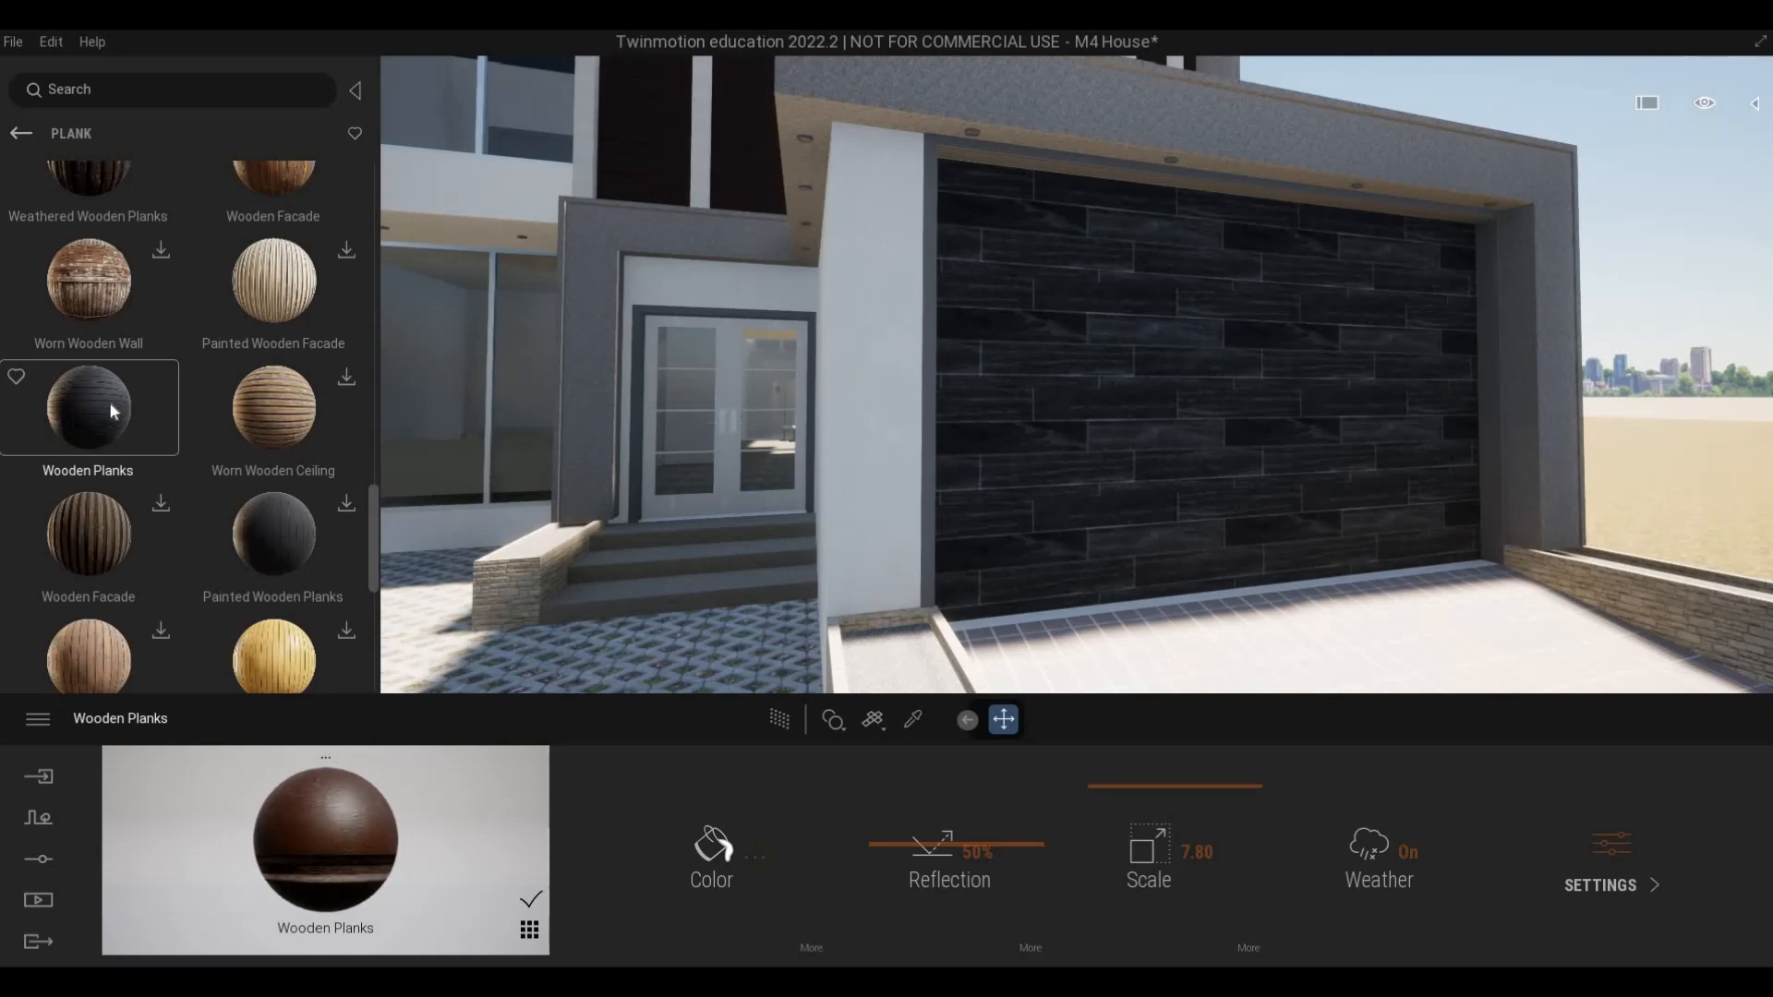
pyautogui.moveTo(1059, 464); pyautogui.dragTo(1059, 465)
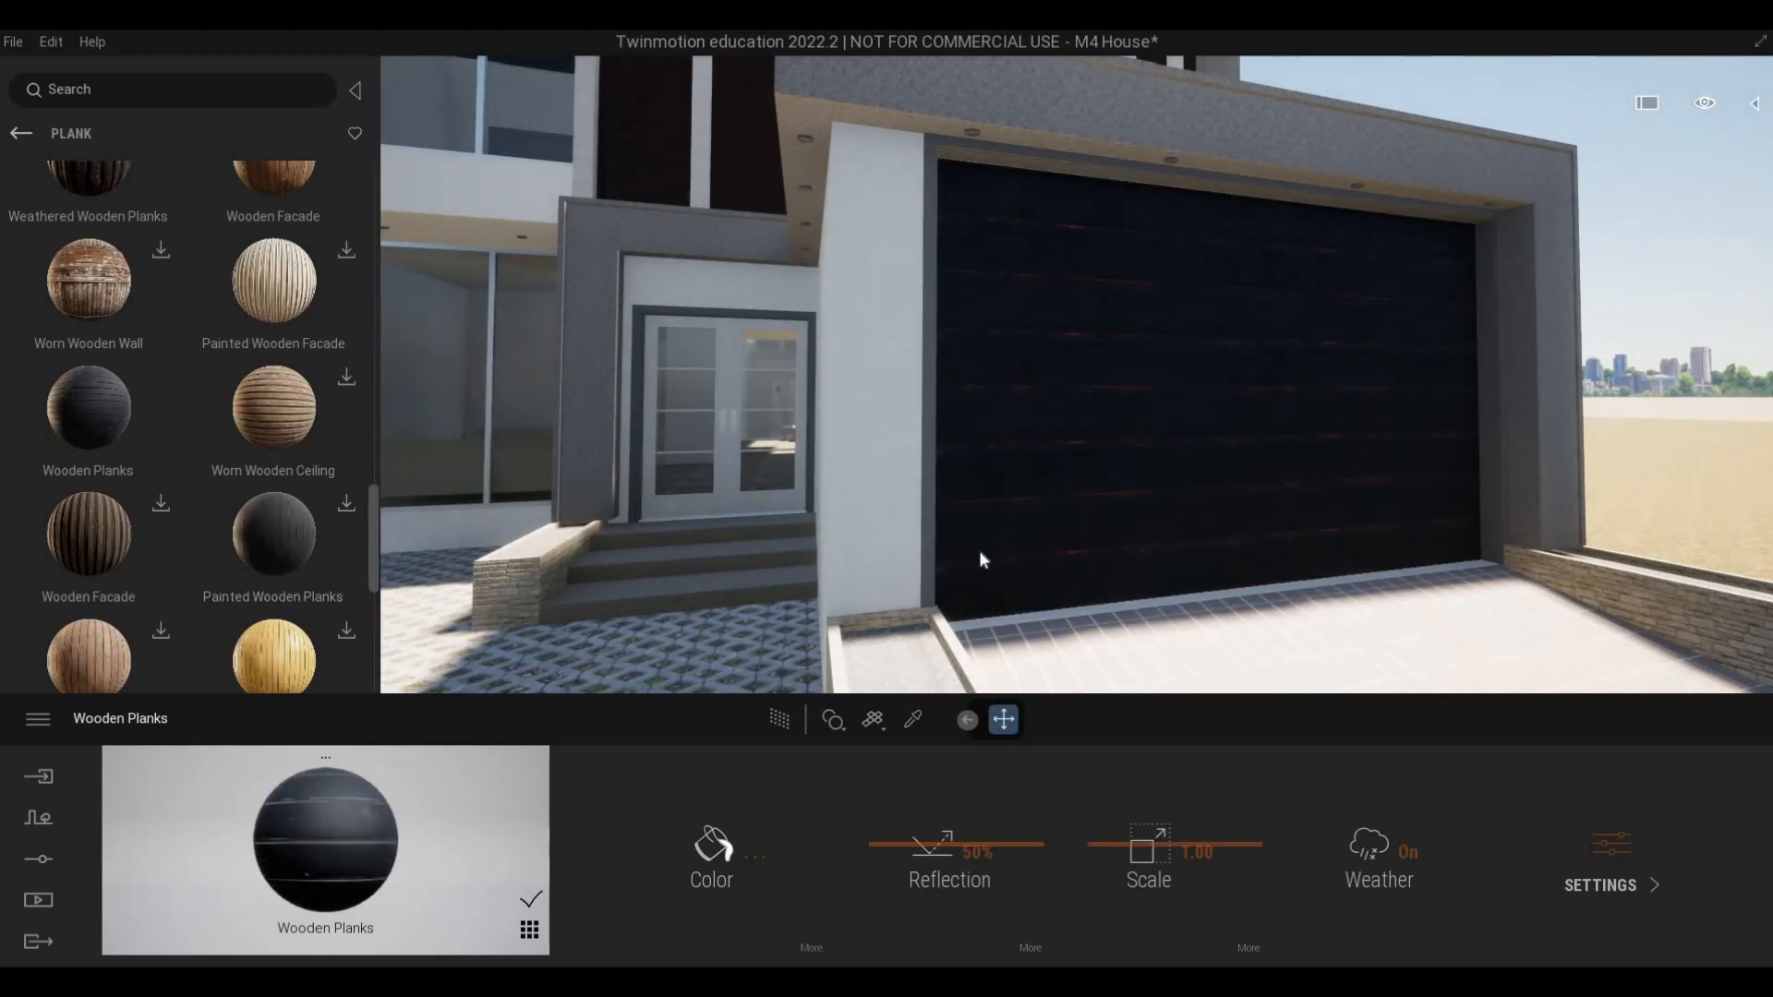
pyautogui.hotkey('ctrl', 'z')
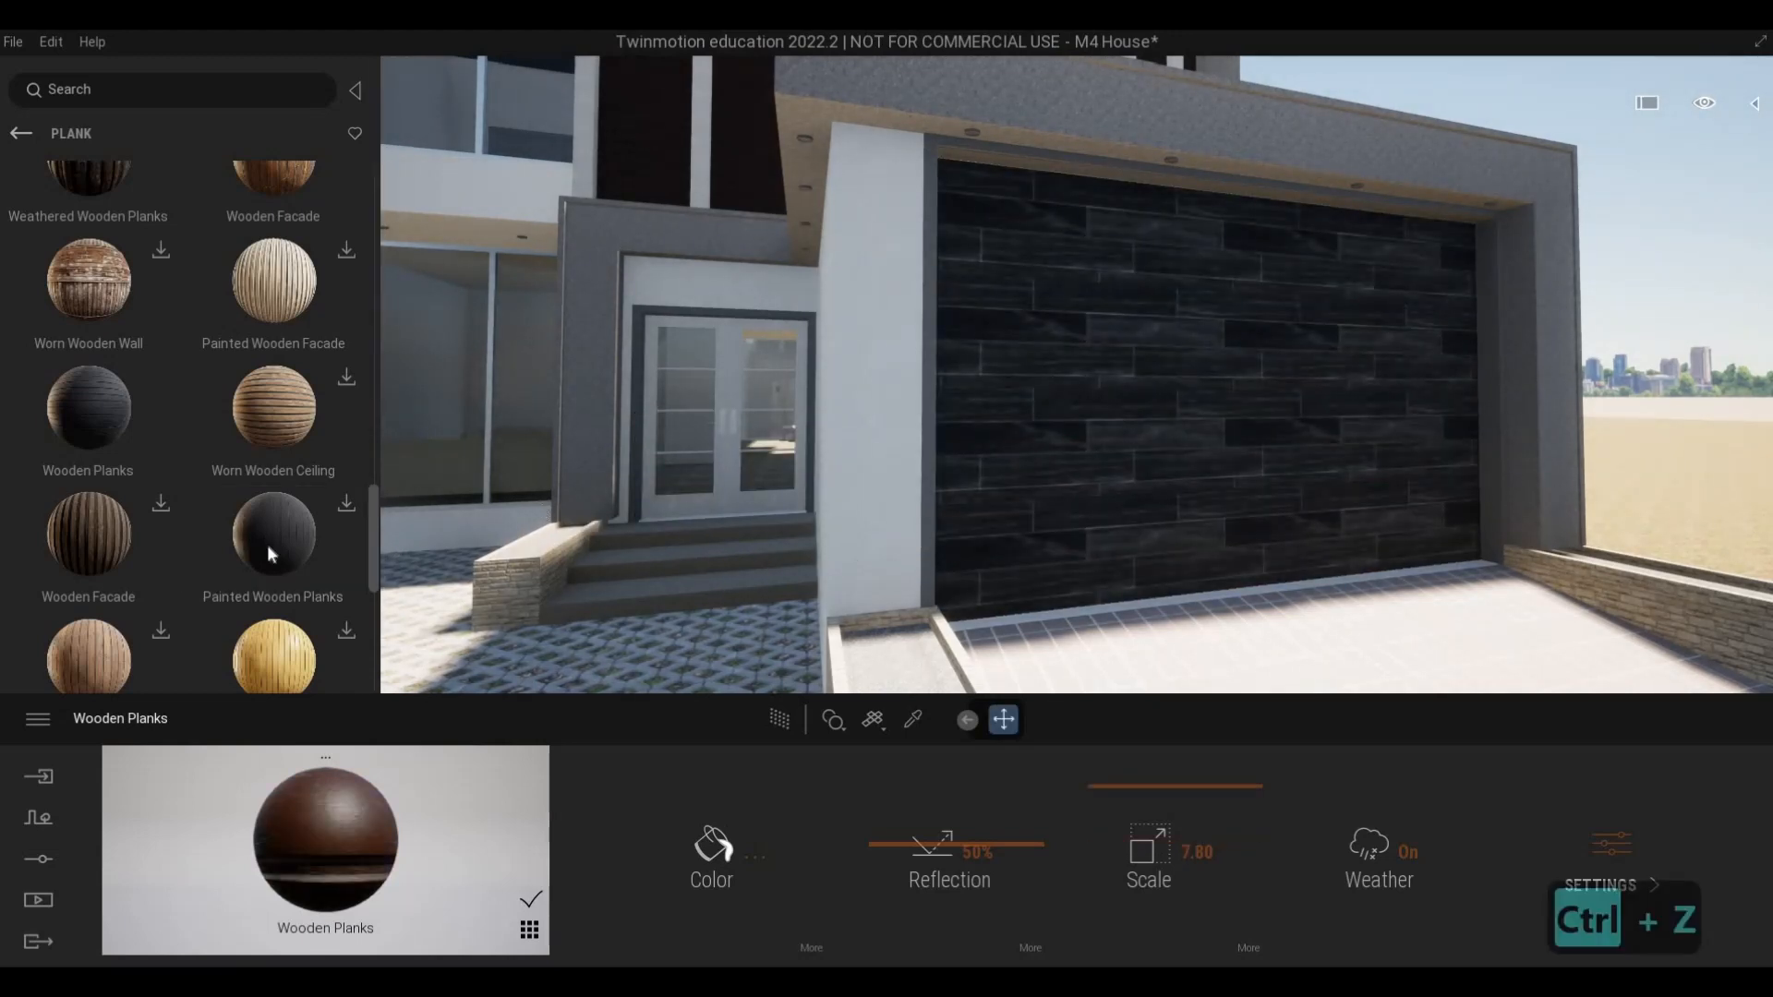
# - Download the black Painted Wooden Facade material from the Plank category
pyautogui.press('a')
pyautogui.press('w')
pyautogui.scroll(-5, 209, 578)
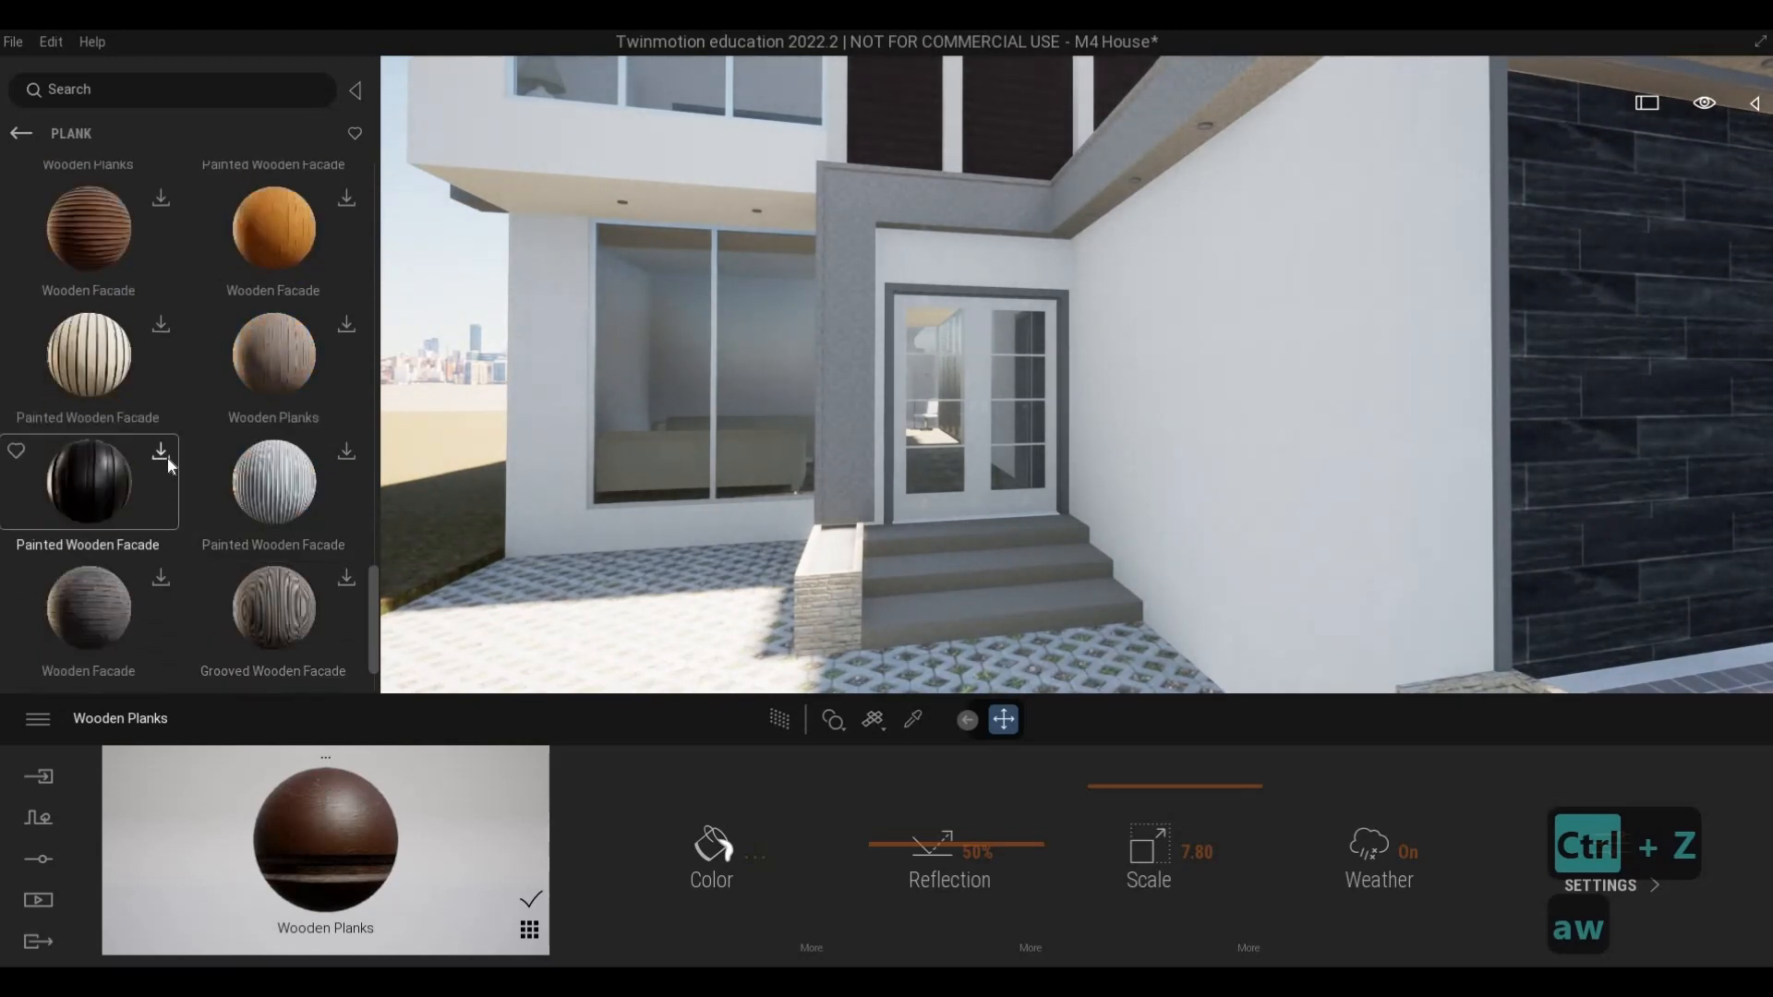
pyautogui.click(161, 452)
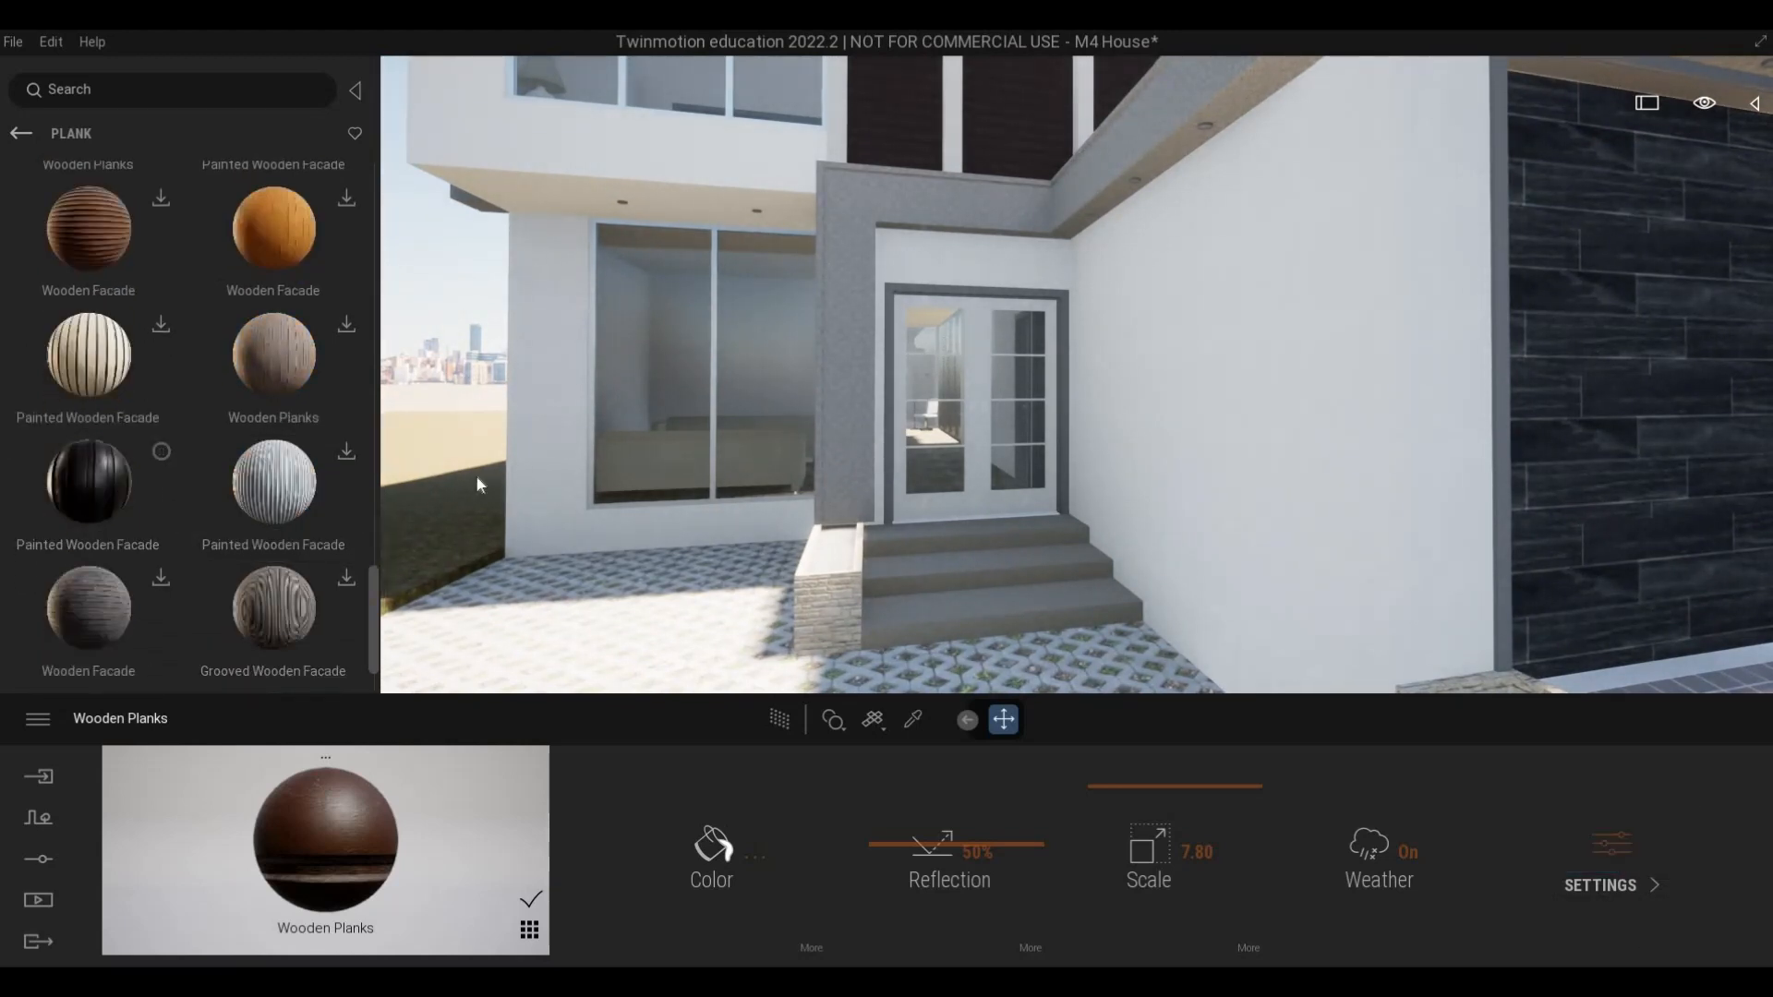
# - Examine the garage door and the upper facade's wood cladding up close and from a distance
pyautogui.press('d')
pyautogui.press('d')
pyautogui.press('a')
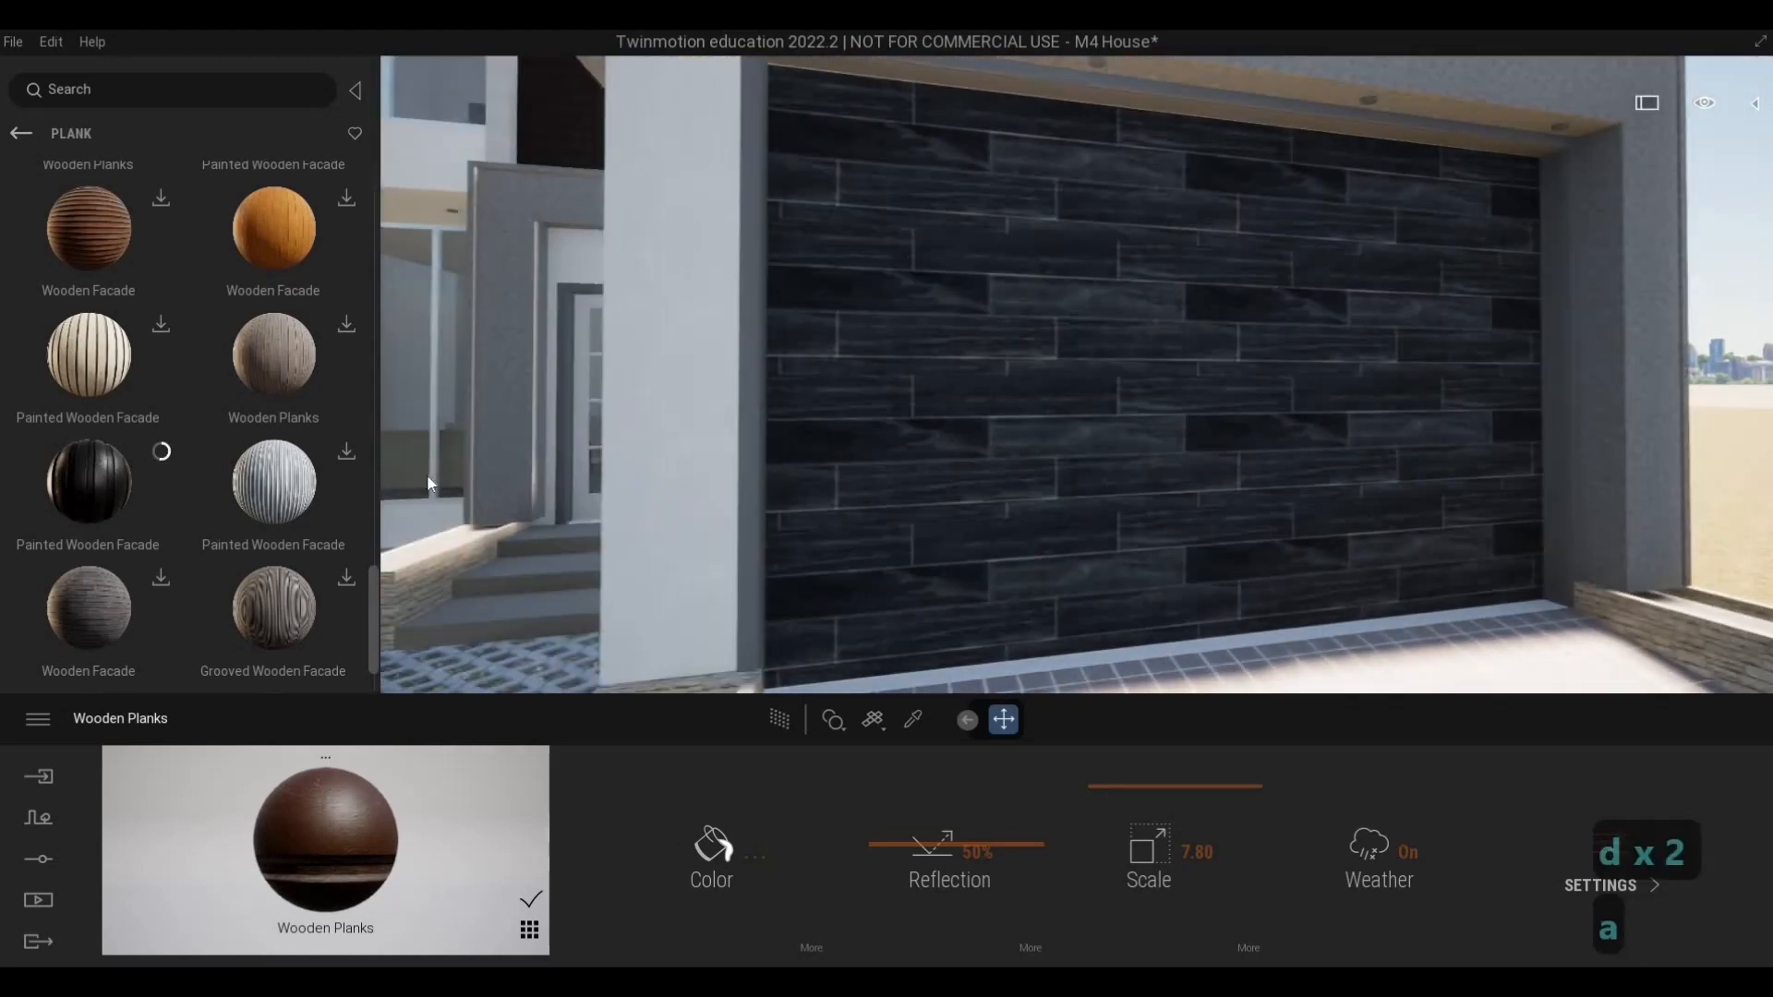
pyautogui.press('w')
pyautogui.press('q')
pyautogui.press('w')
pyautogui.press('q')
pyautogui.press('a')
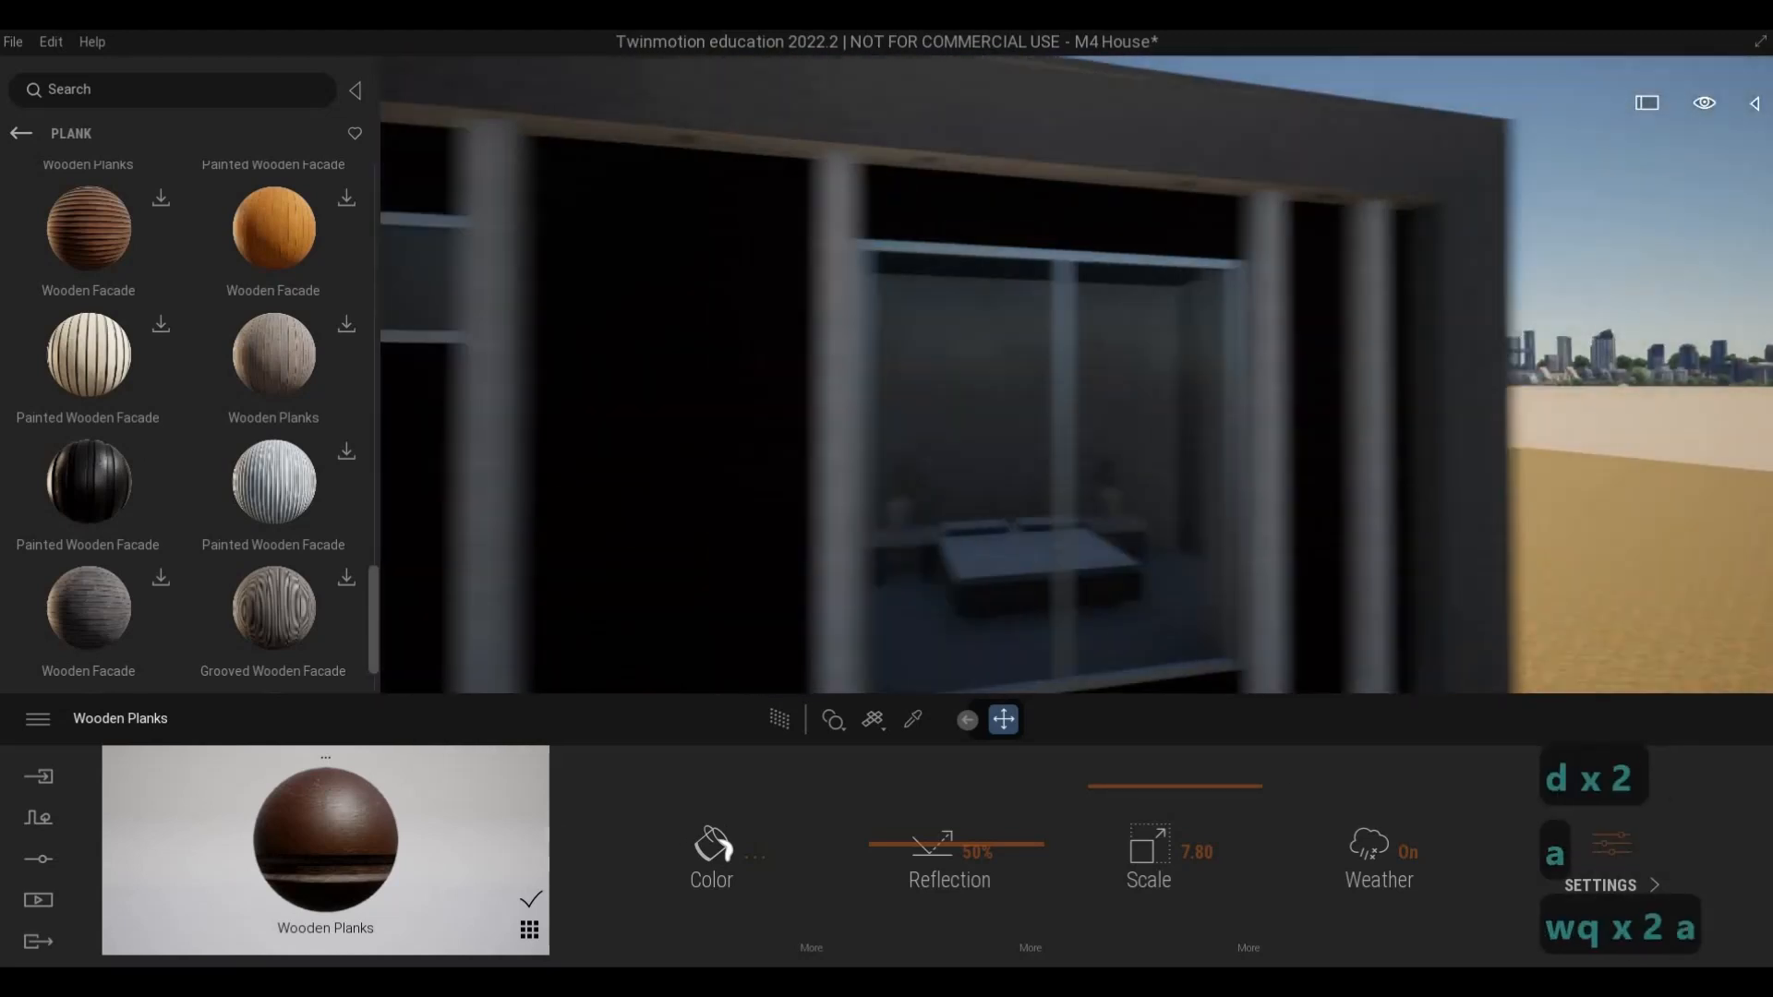
pyautogui.press('w')
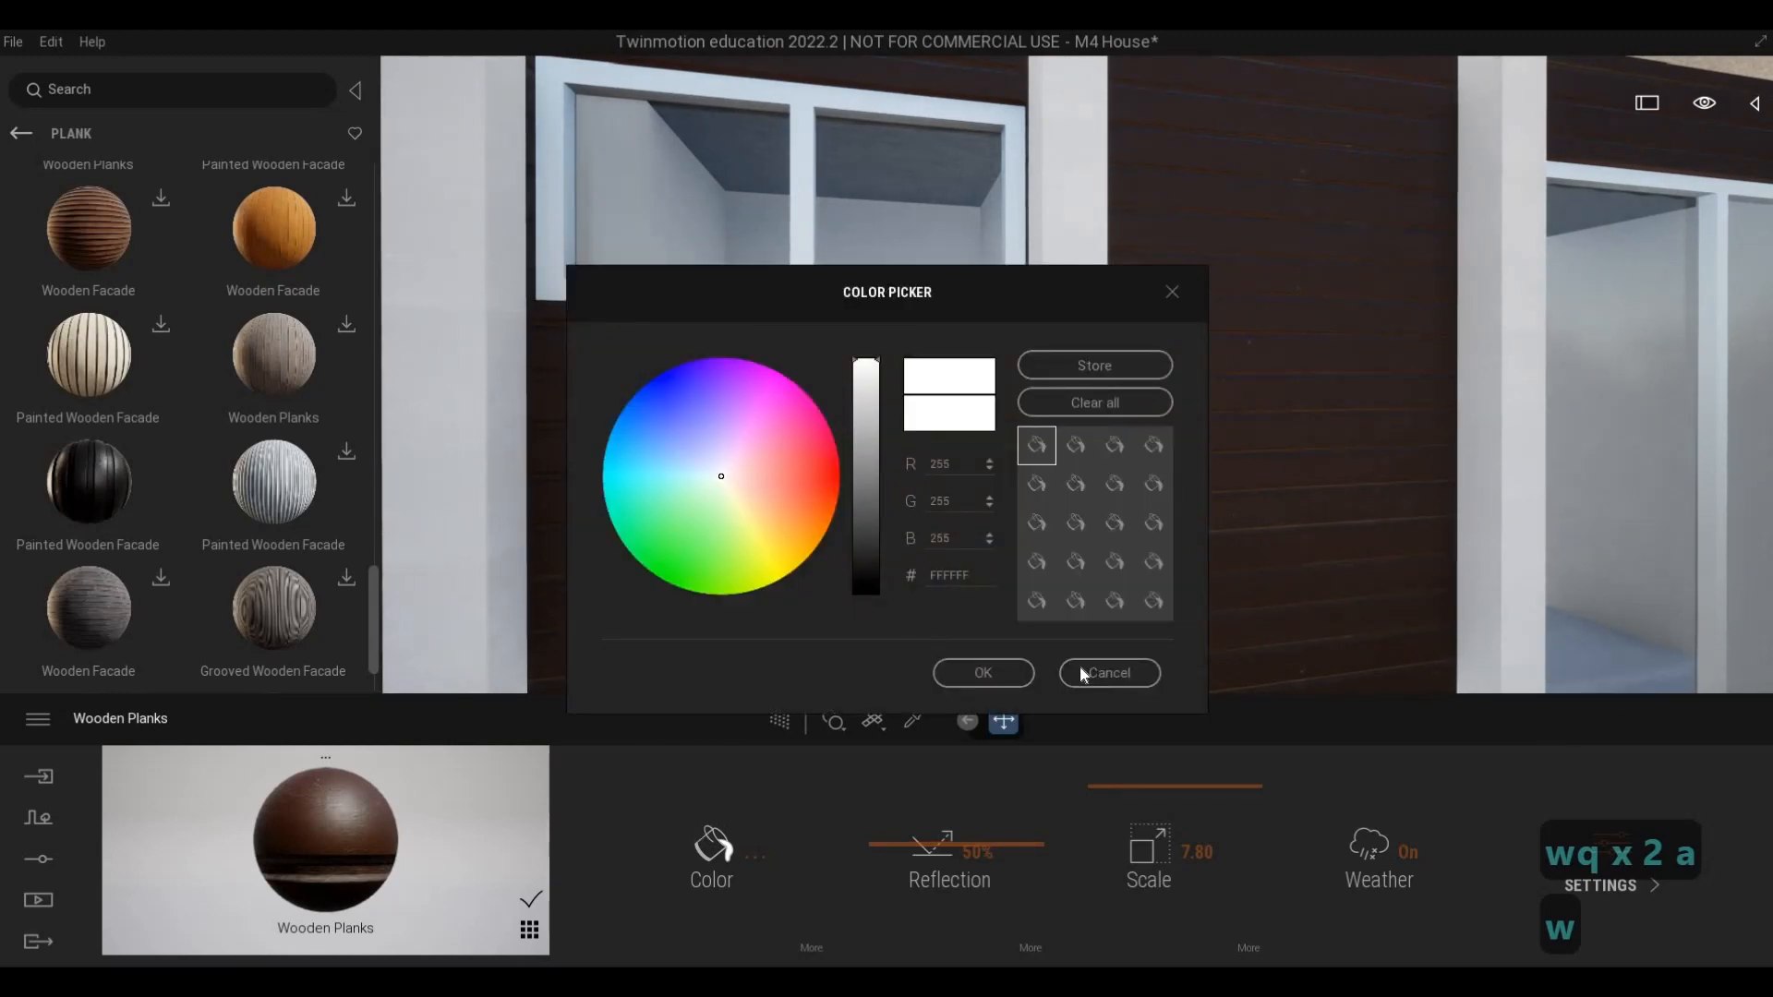
pyautogui.click(1083, 672)
pyautogui.press('s')
pyautogui.press('e')
pyautogui.press('s')
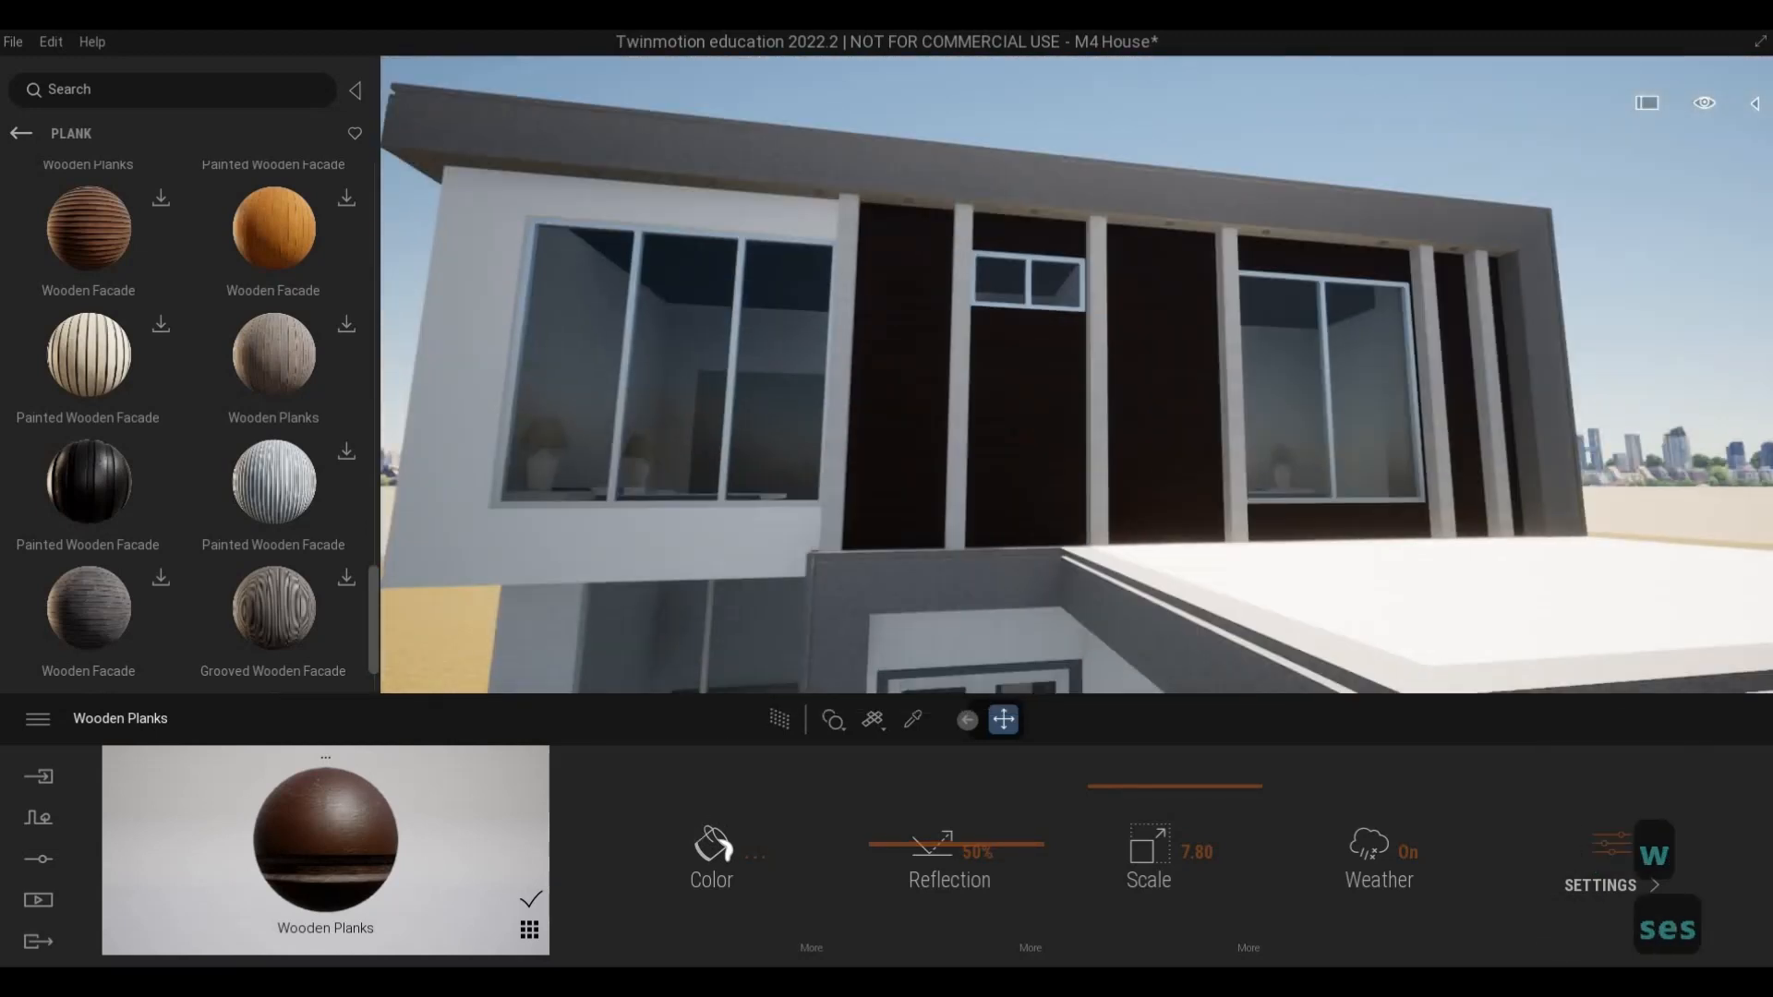
pyautogui.press('s')
pyautogui.press('s')
pyautogui.press('d')
pyautogui.press('e')
pyautogui.press('e')
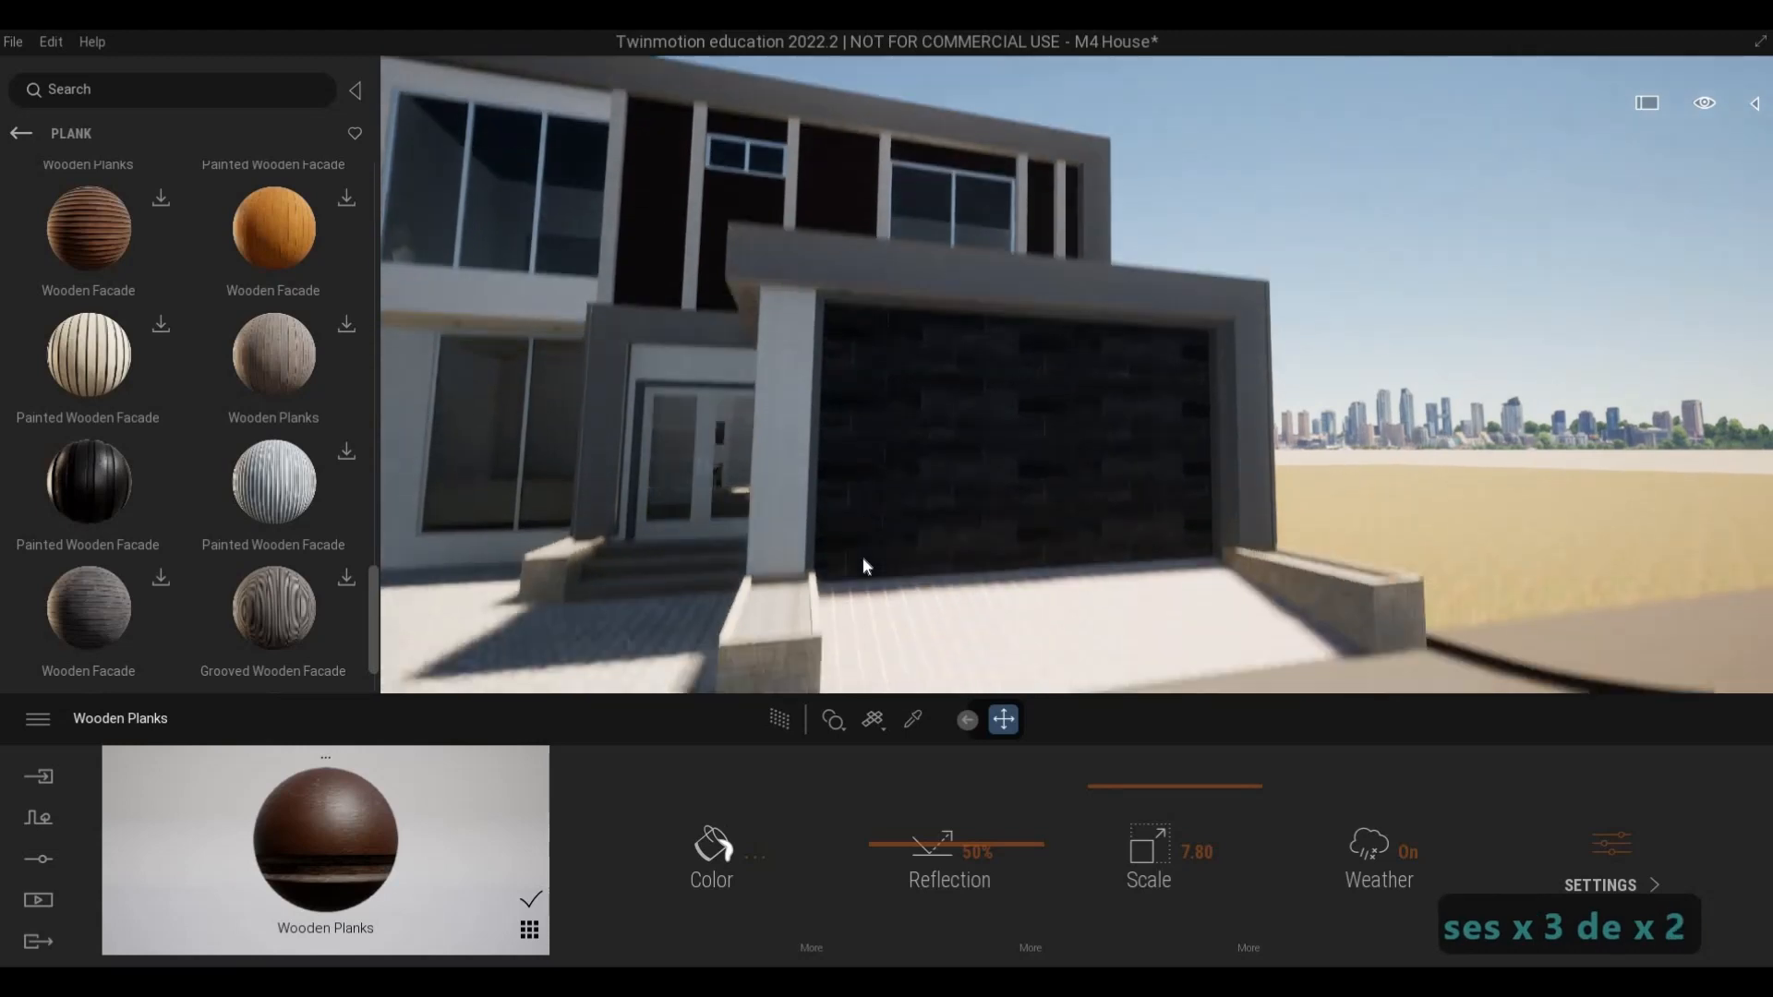
# - Apply the black Painted Wooden Facade material to the garage door
pyautogui.press('w')
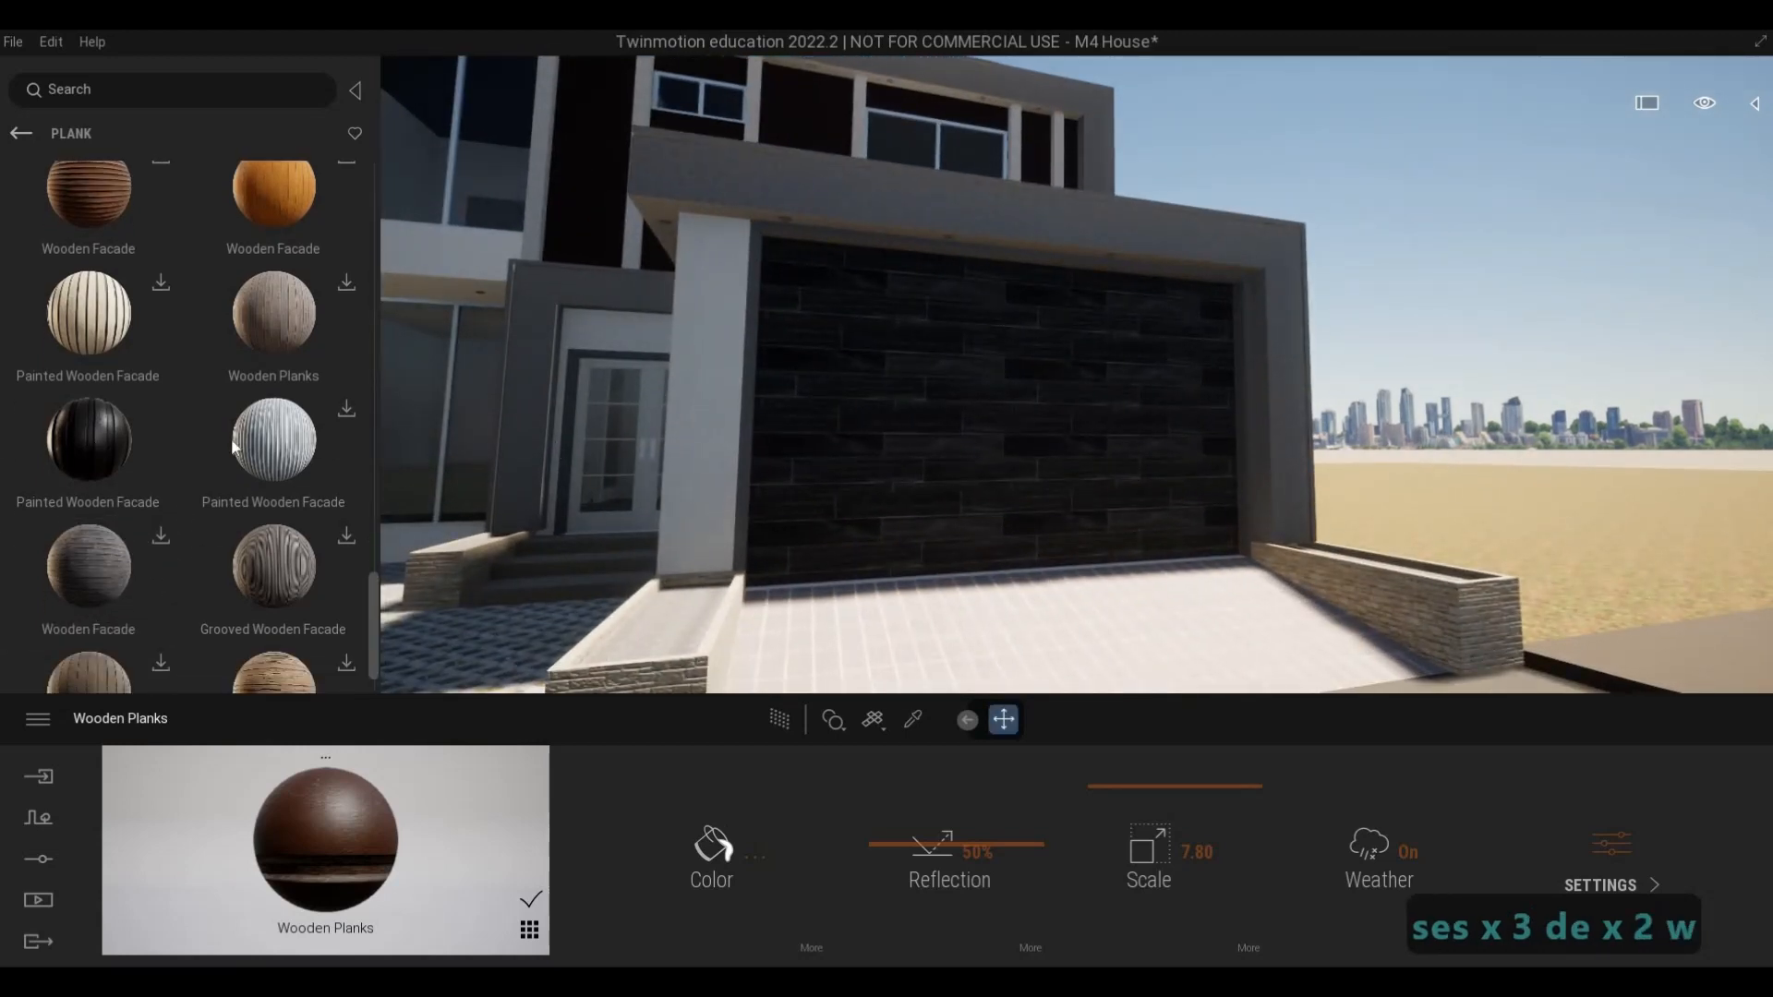
pyautogui.moveTo(1002, 452); pyautogui.dragTo(1001, 454)
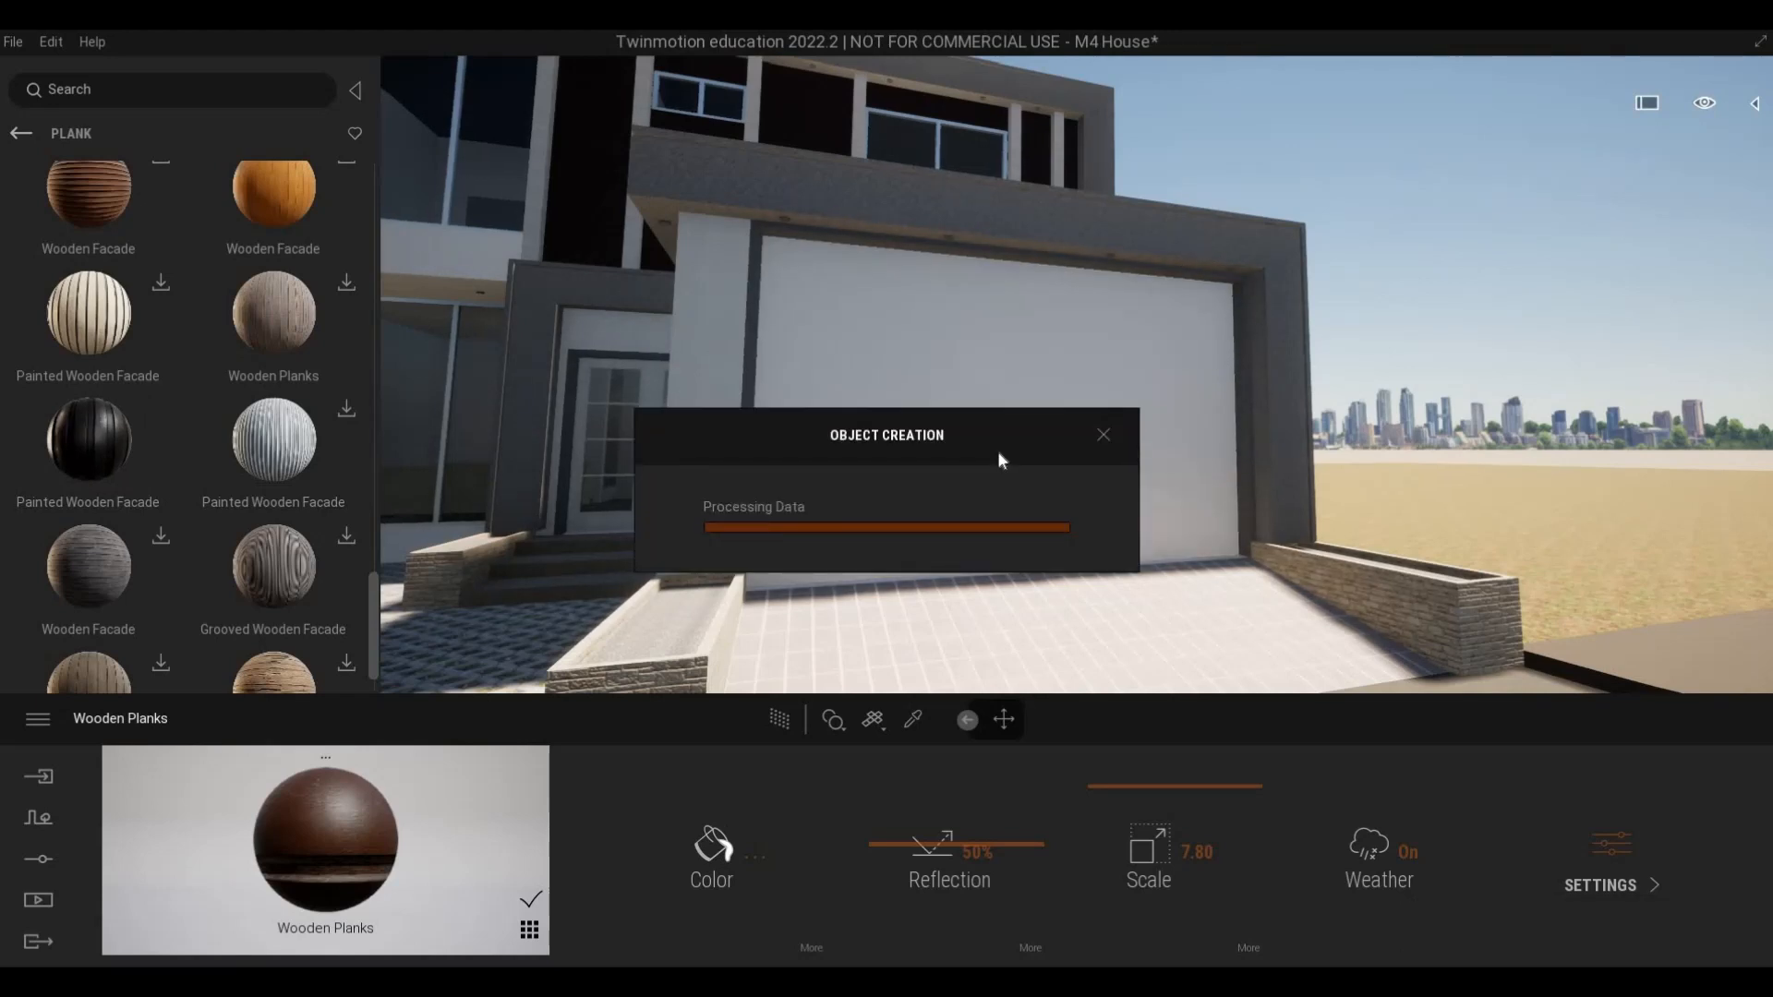
pyautogui.press('w')
pyautogui.press('w')
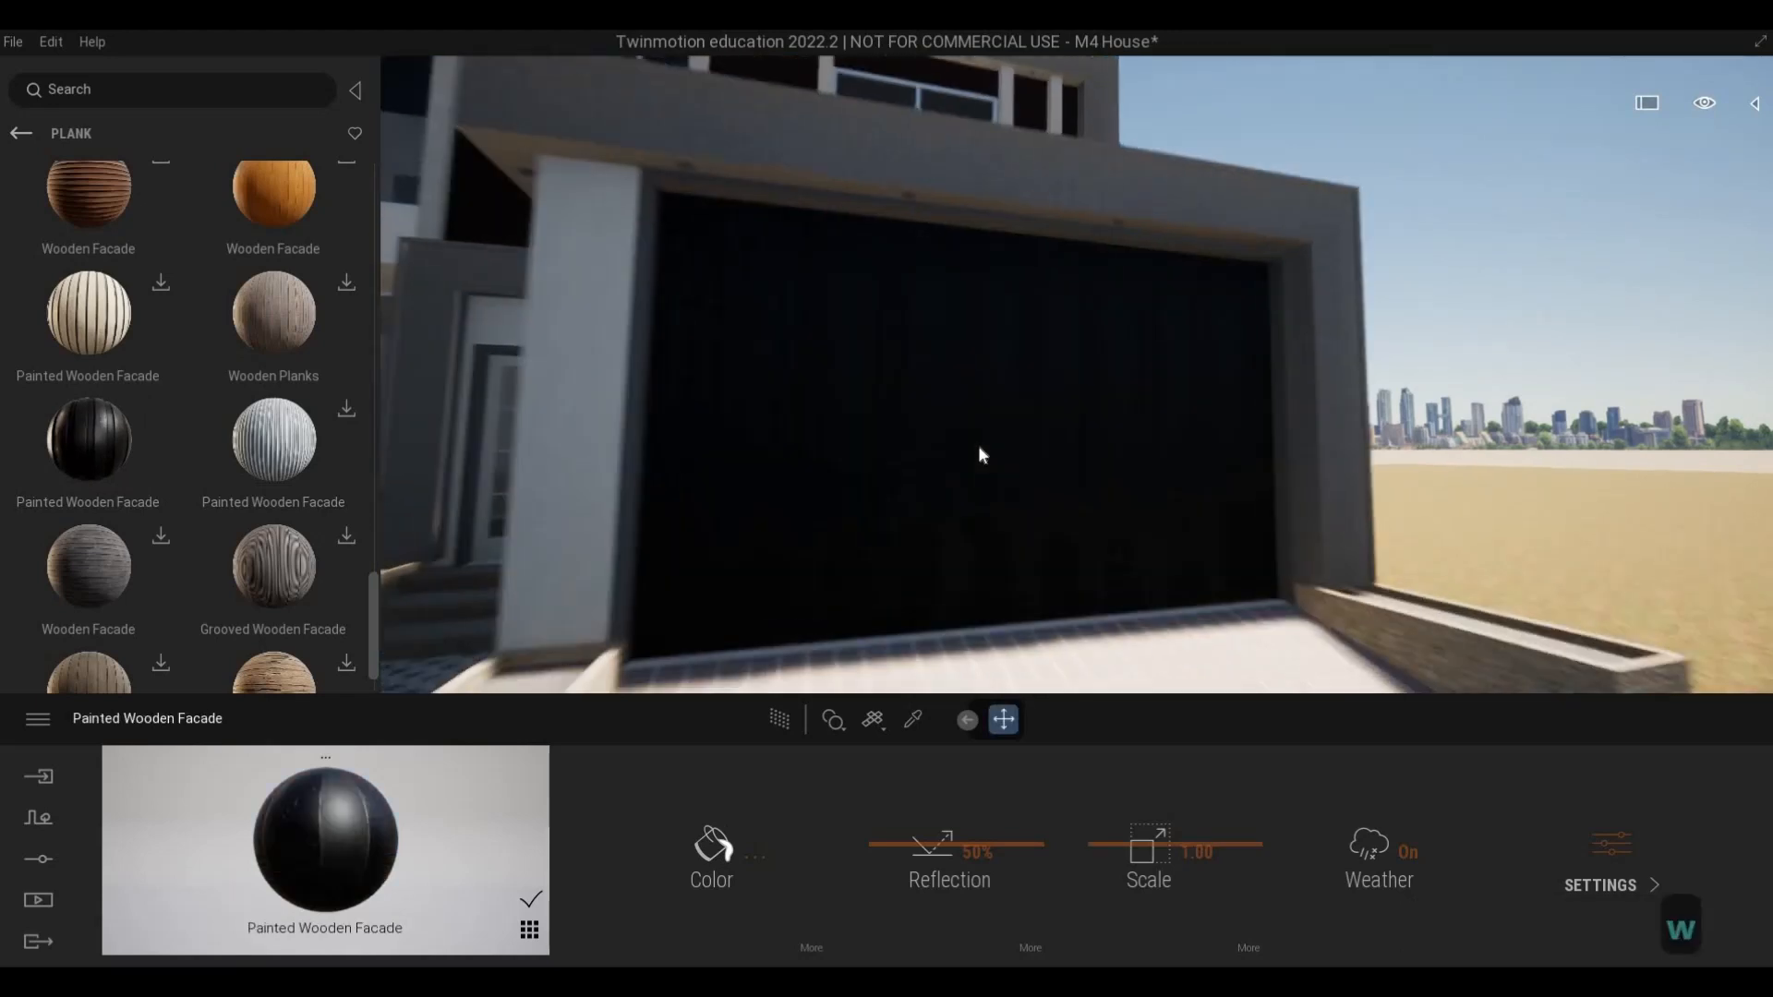
# - Set the texture rotation of the garage door's Painted Wooden Facade material to 90°
pyautogui.press('s')
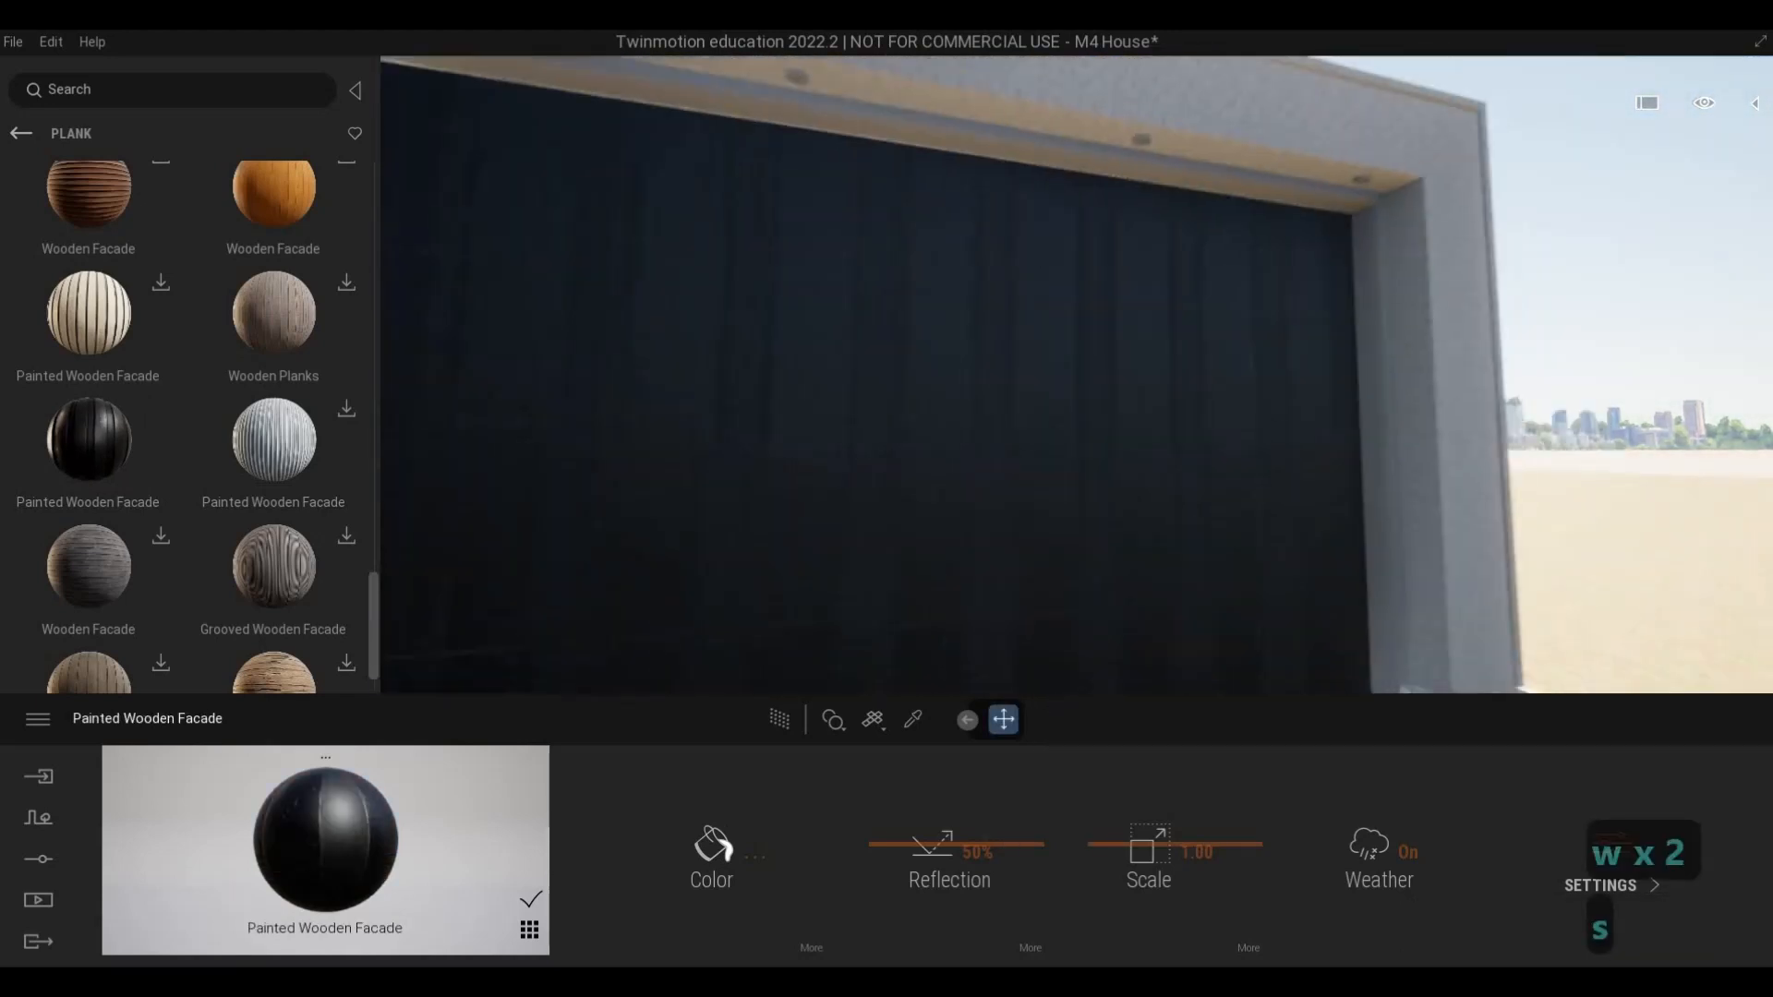
pyautogui.click(1248, 948)
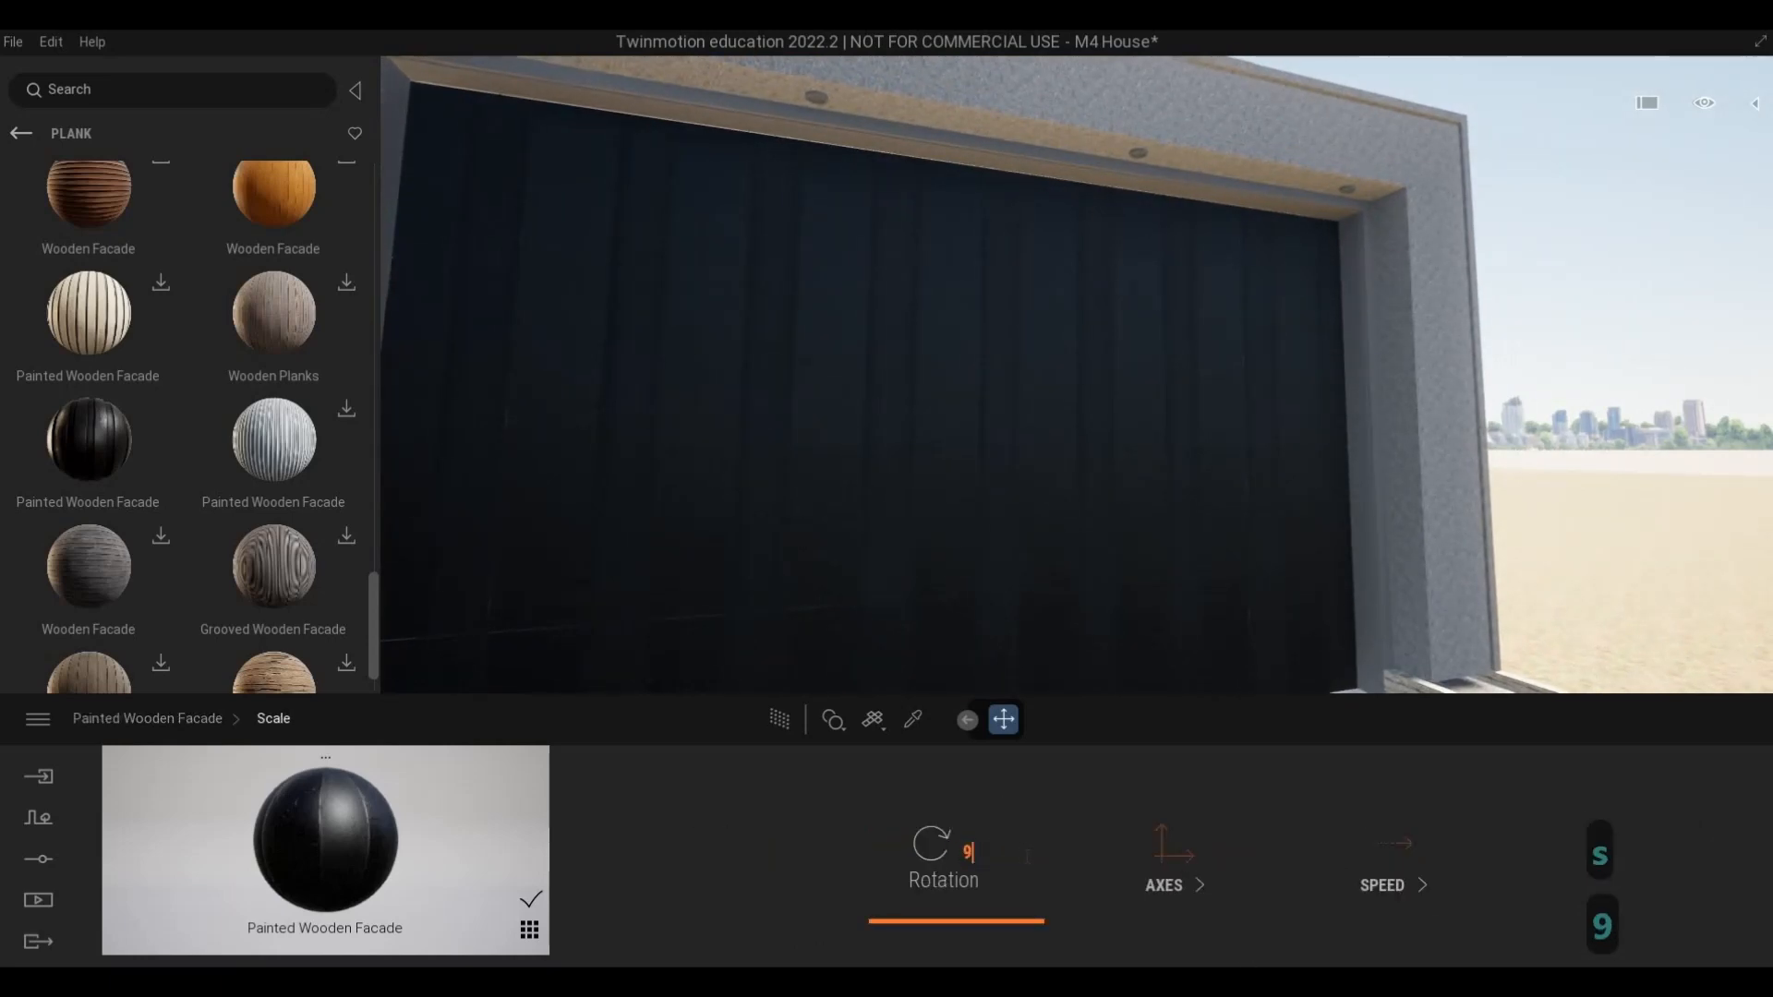
pyautogui.write('0')
pyautogui.press('Return')
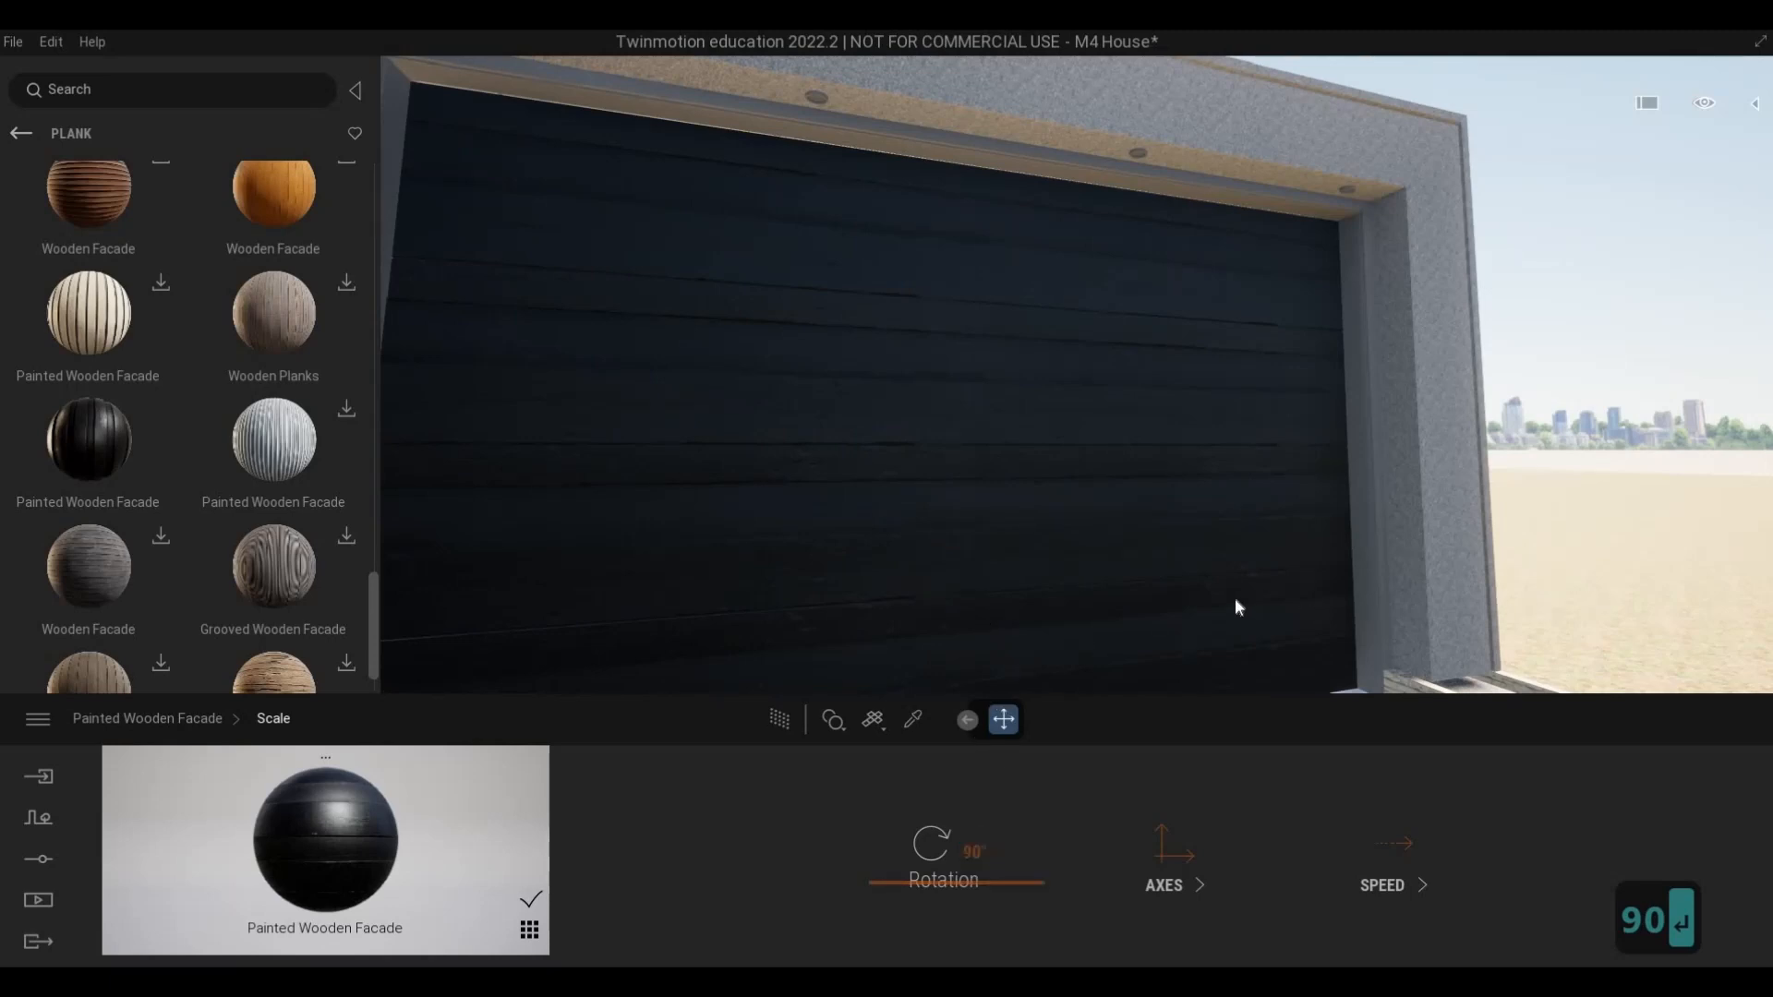
# - Examine the black garage door up close and alongside the upper facade's cladding, and undo the last change
pyautogui.press('a')
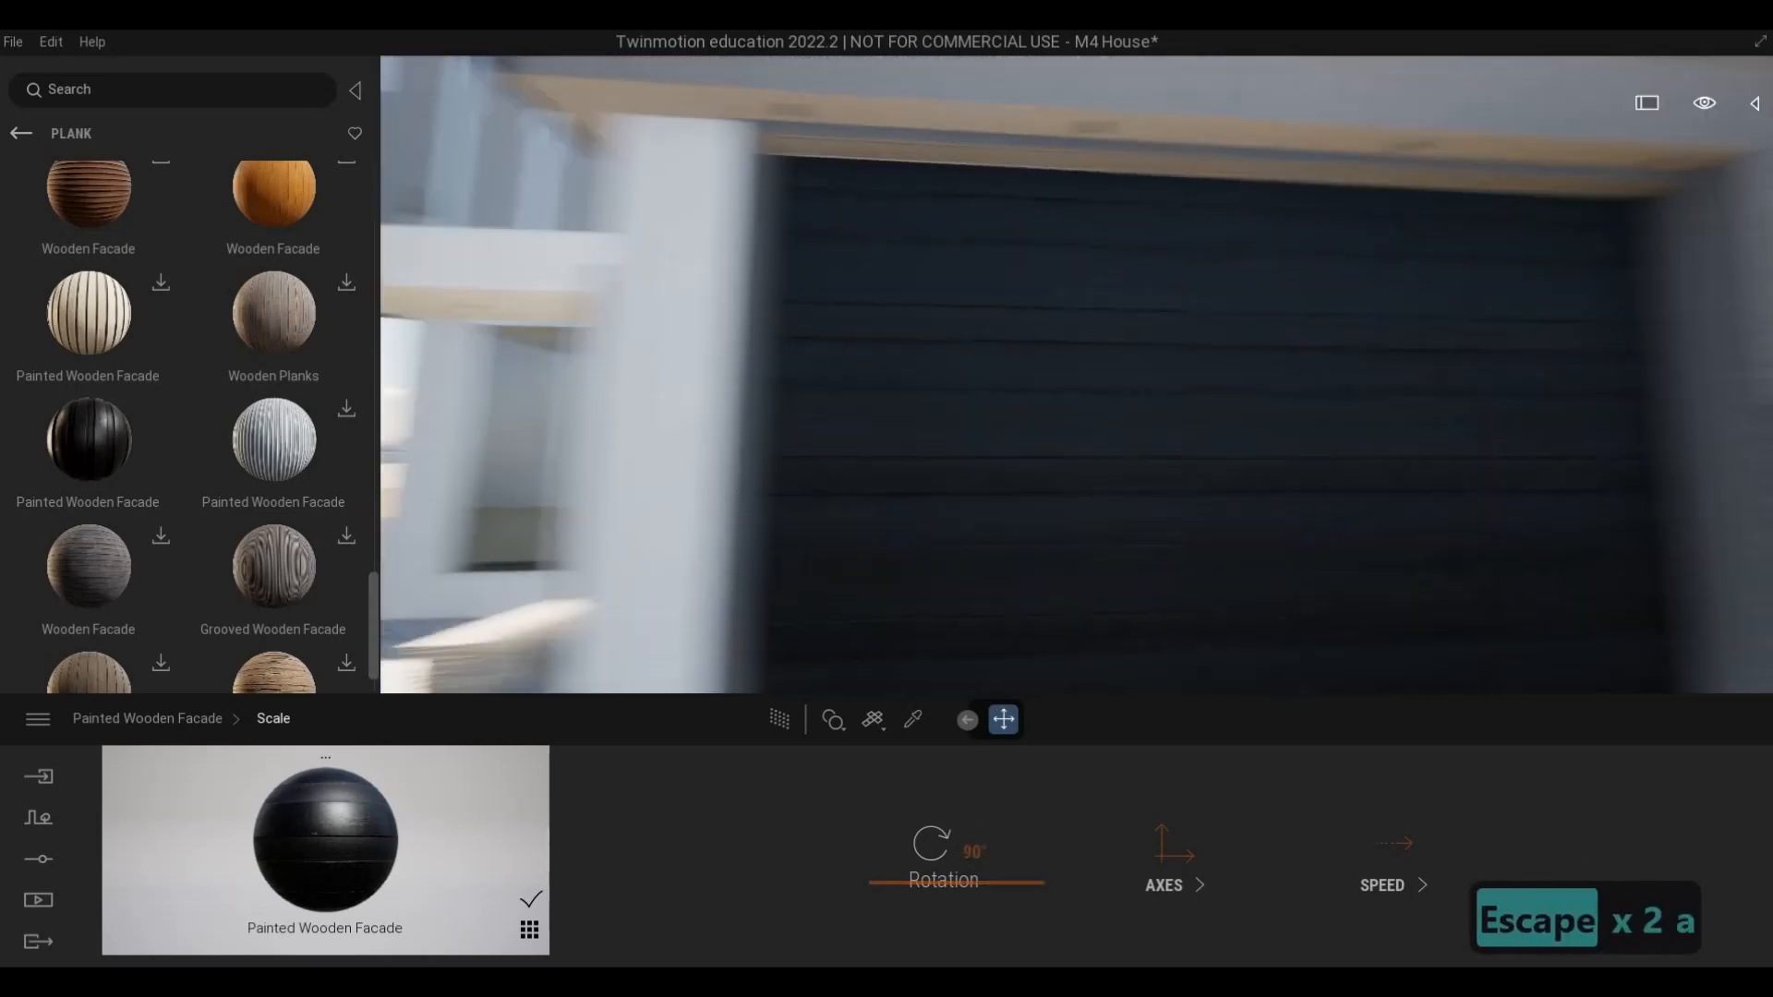
pyautogui.press('s')
pyautogui.press('d')
pyautogui.press('w')
pyautogui.press('d')
pyautogui.press('w')
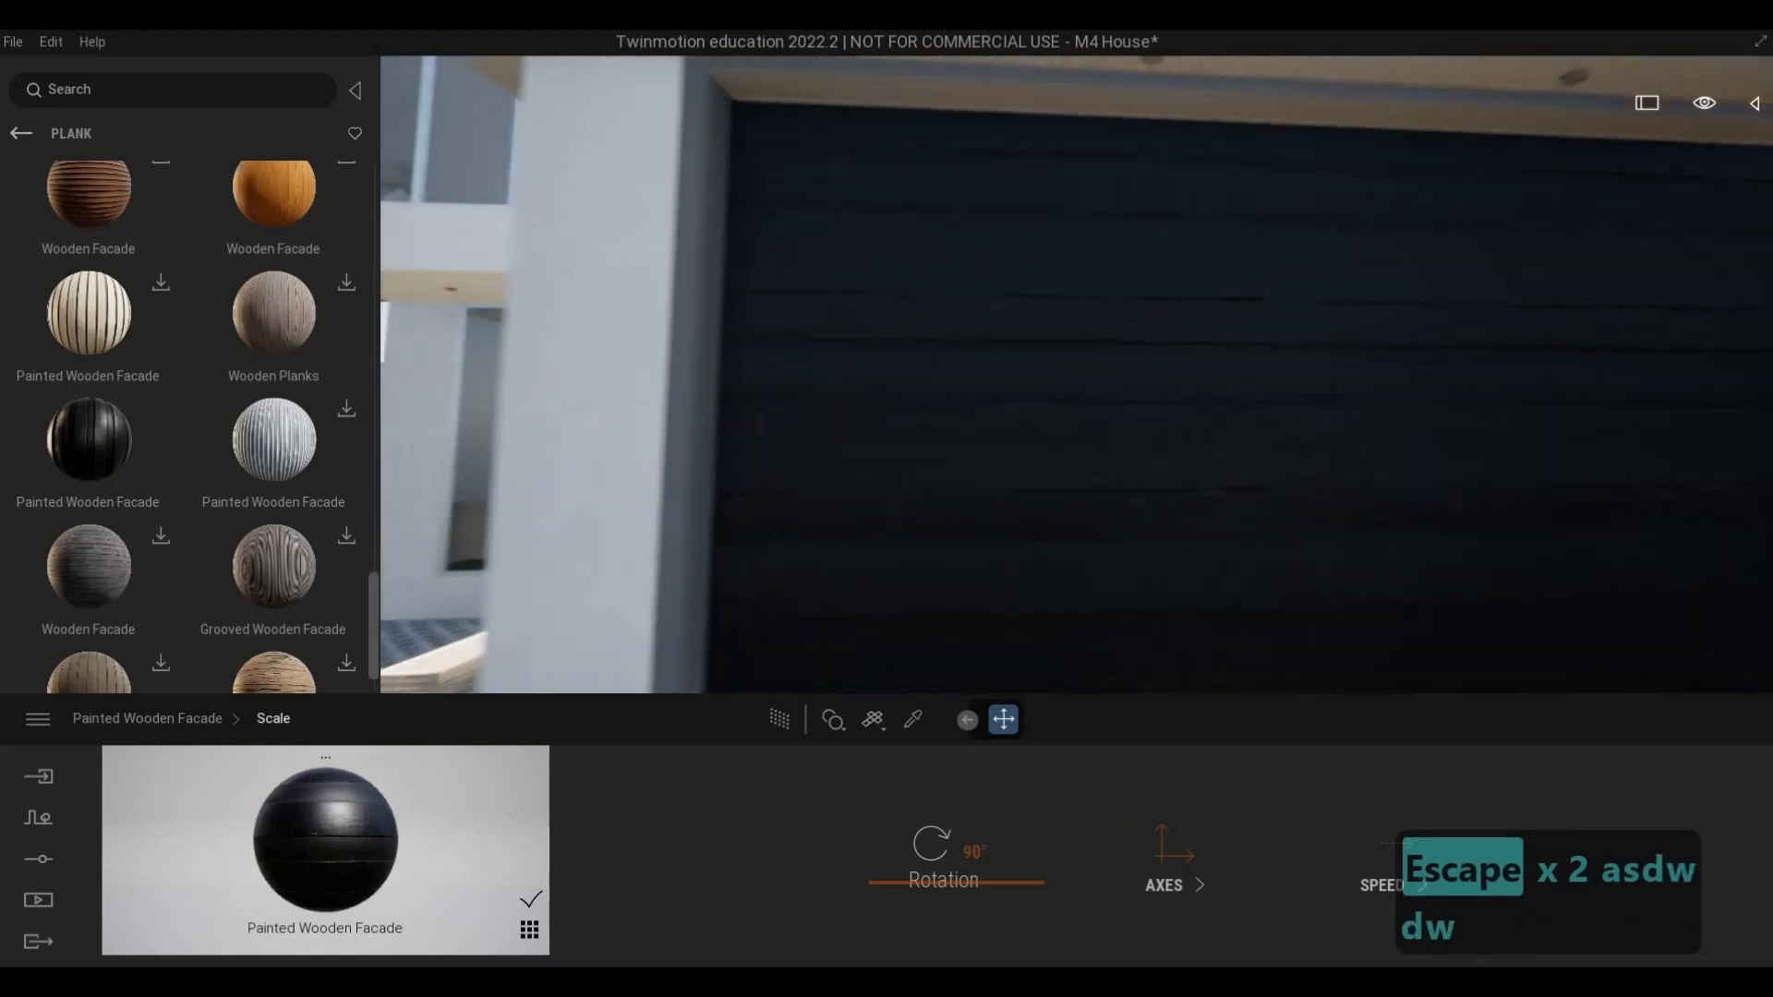
pyautogui.press('e')
pyautogui.press('d')
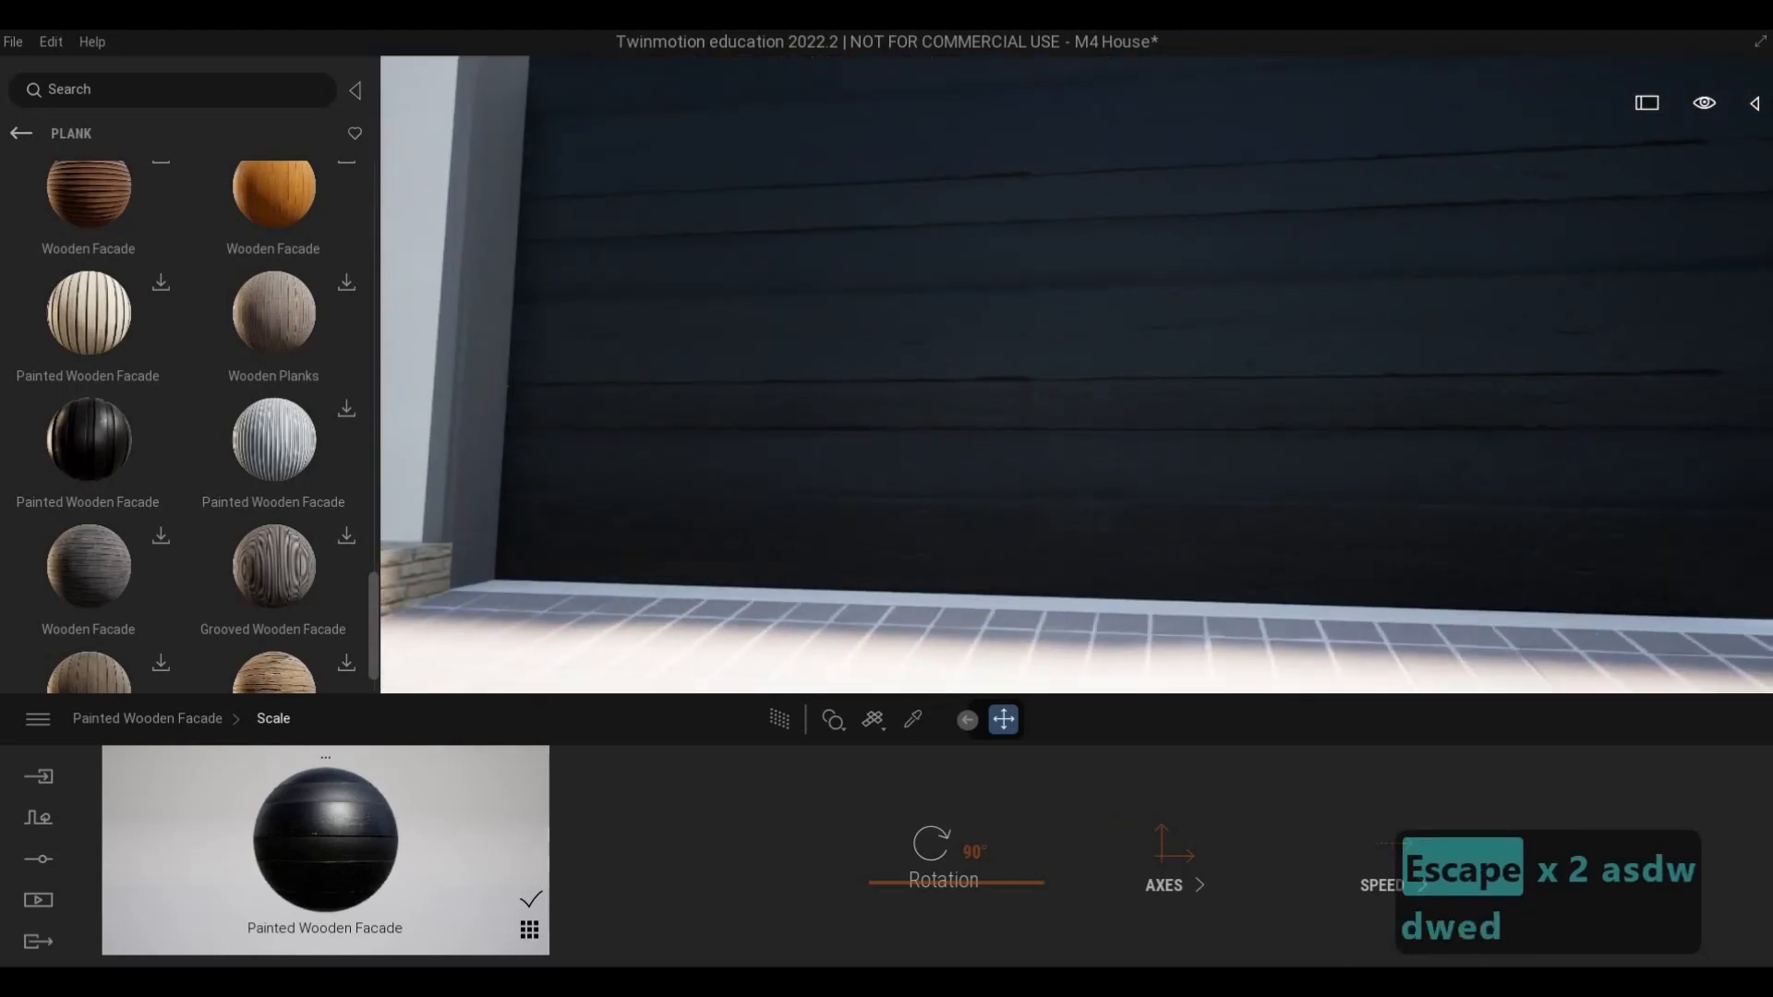
pyautogui.press('q')
pyautogui.press('q')
pyautogui.press('a')
pyautogui.press('a')
pyautogui.press('q')
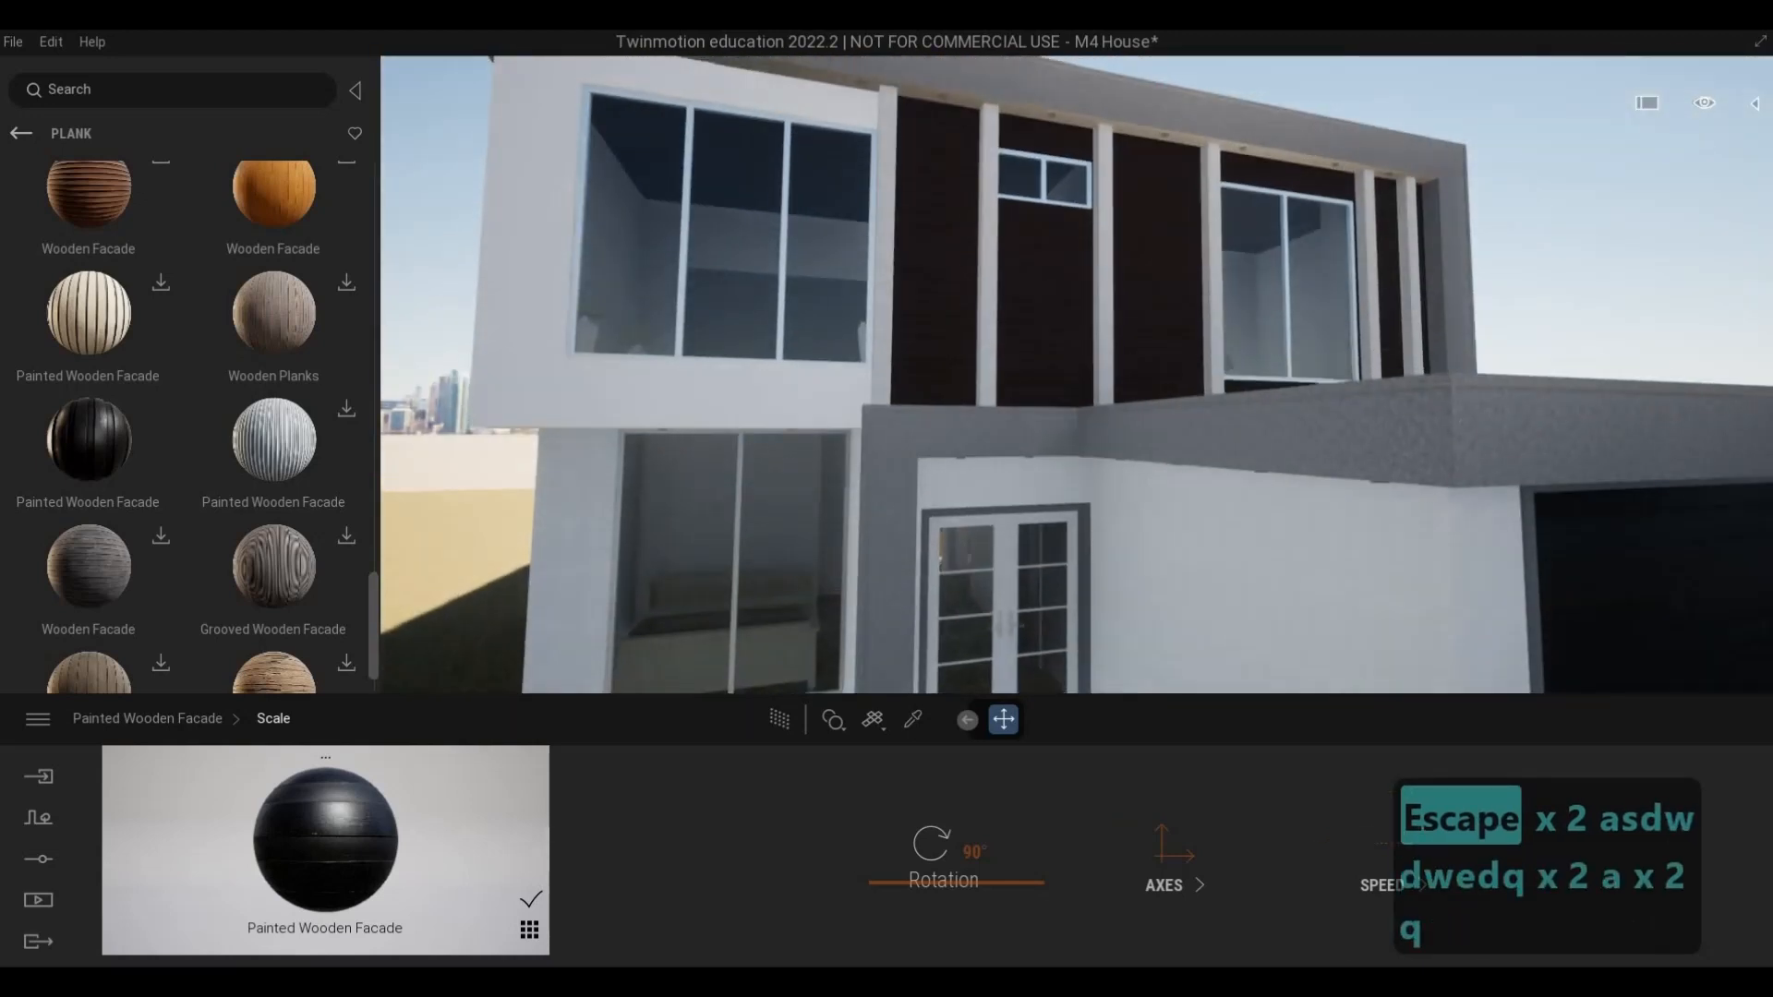
pyautogui.press('w')
pyautogui.press('d')
pyautogui.press('s')
pyautogui.press('e')
pyautogui.press('d')
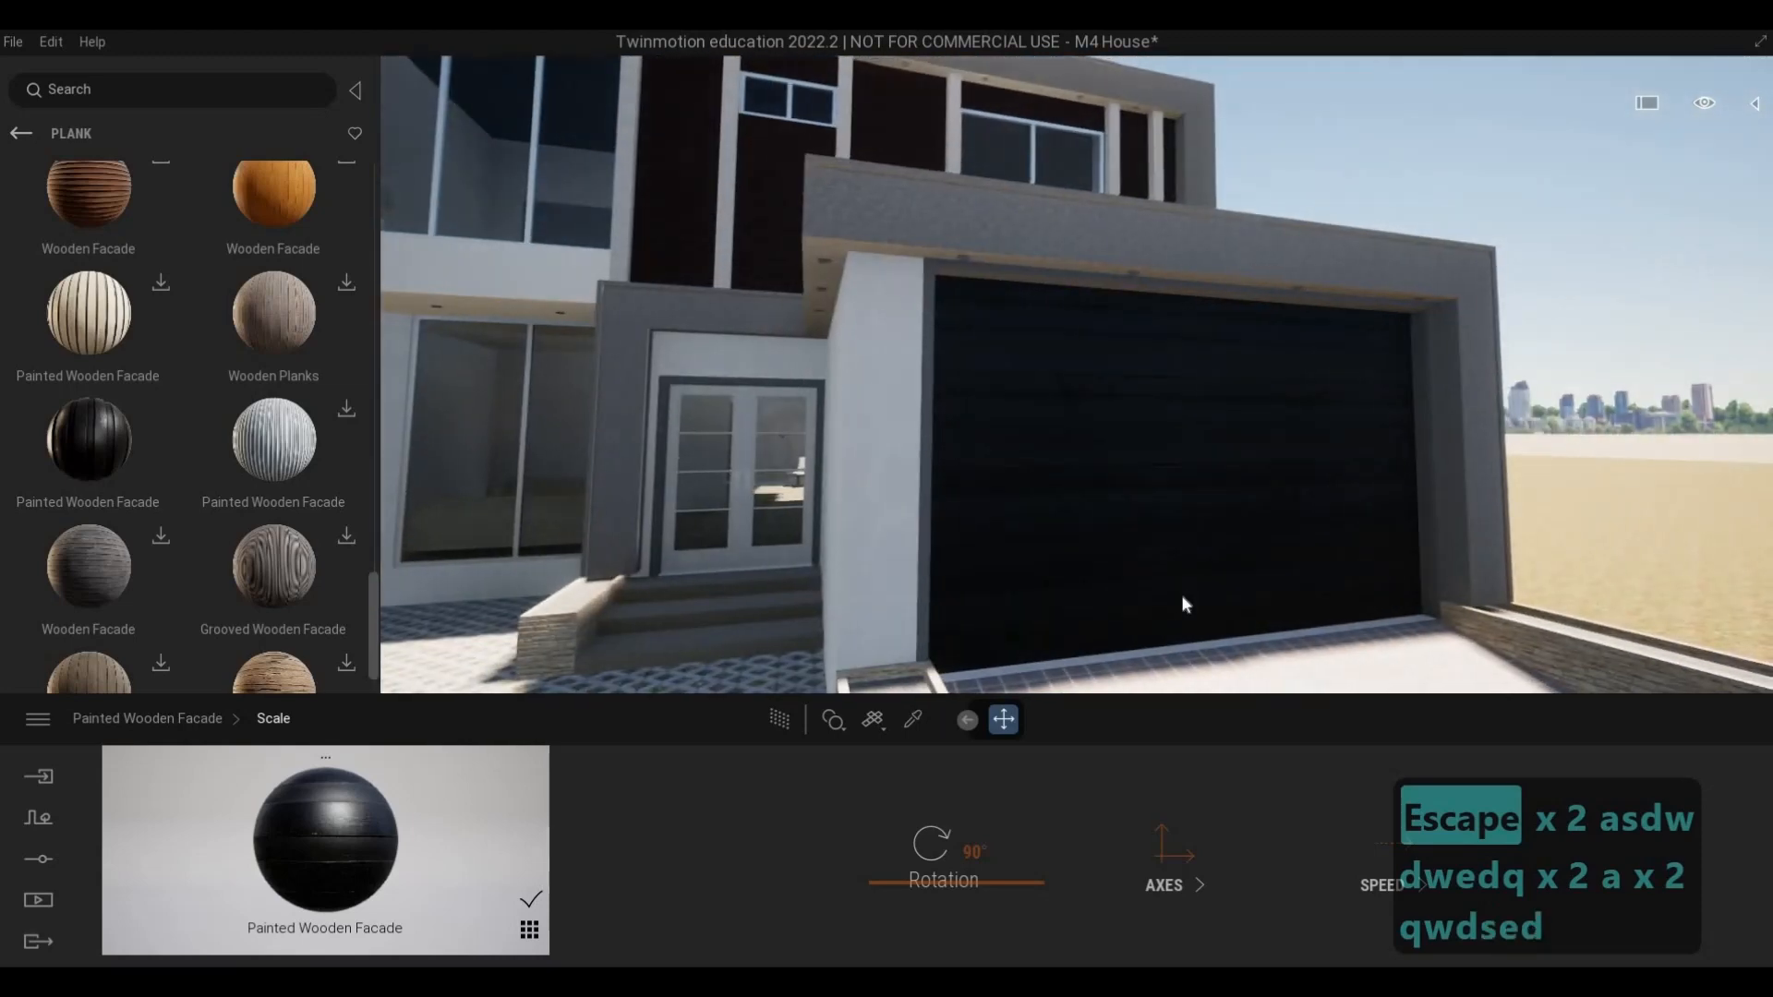
pyautogui.hotkey('ctrl', 'z')
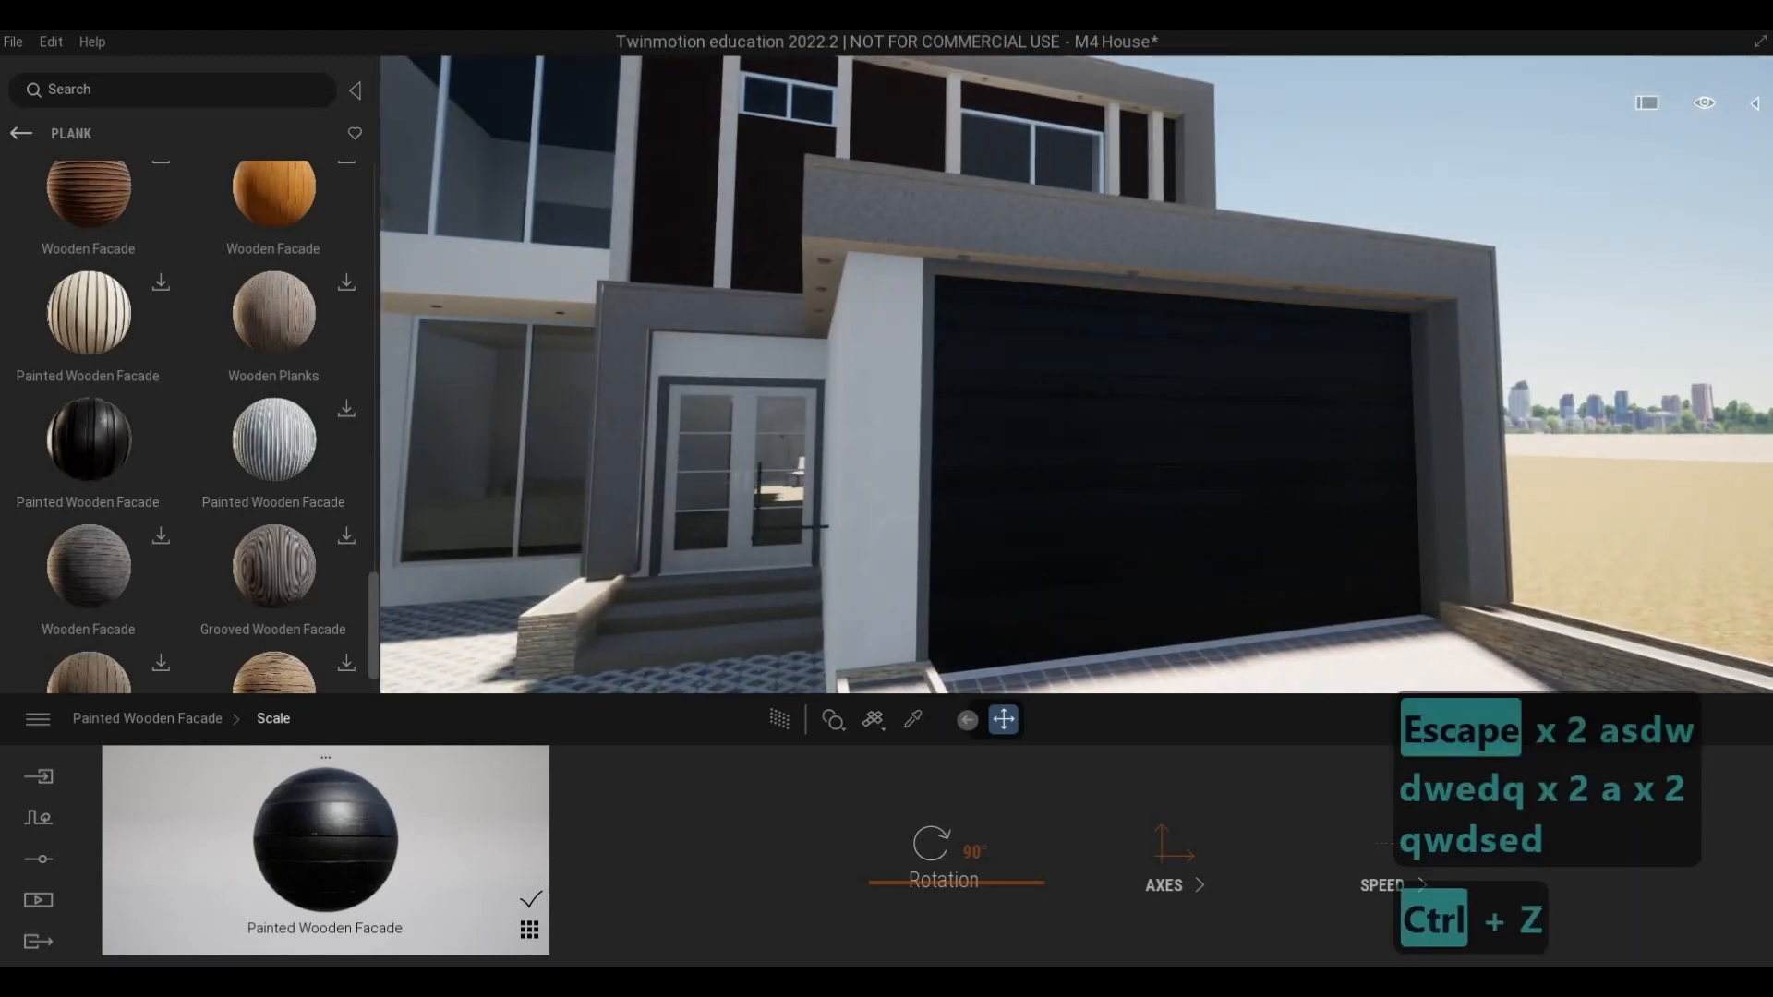
# - Download the dark grey Wooden Facade material with horizontal boards from the Plank category while viewing the upper facade
pyautogui.press('a')
pyautogui.press('w')
pyautogui.press('w')
pyautogui.press('q')
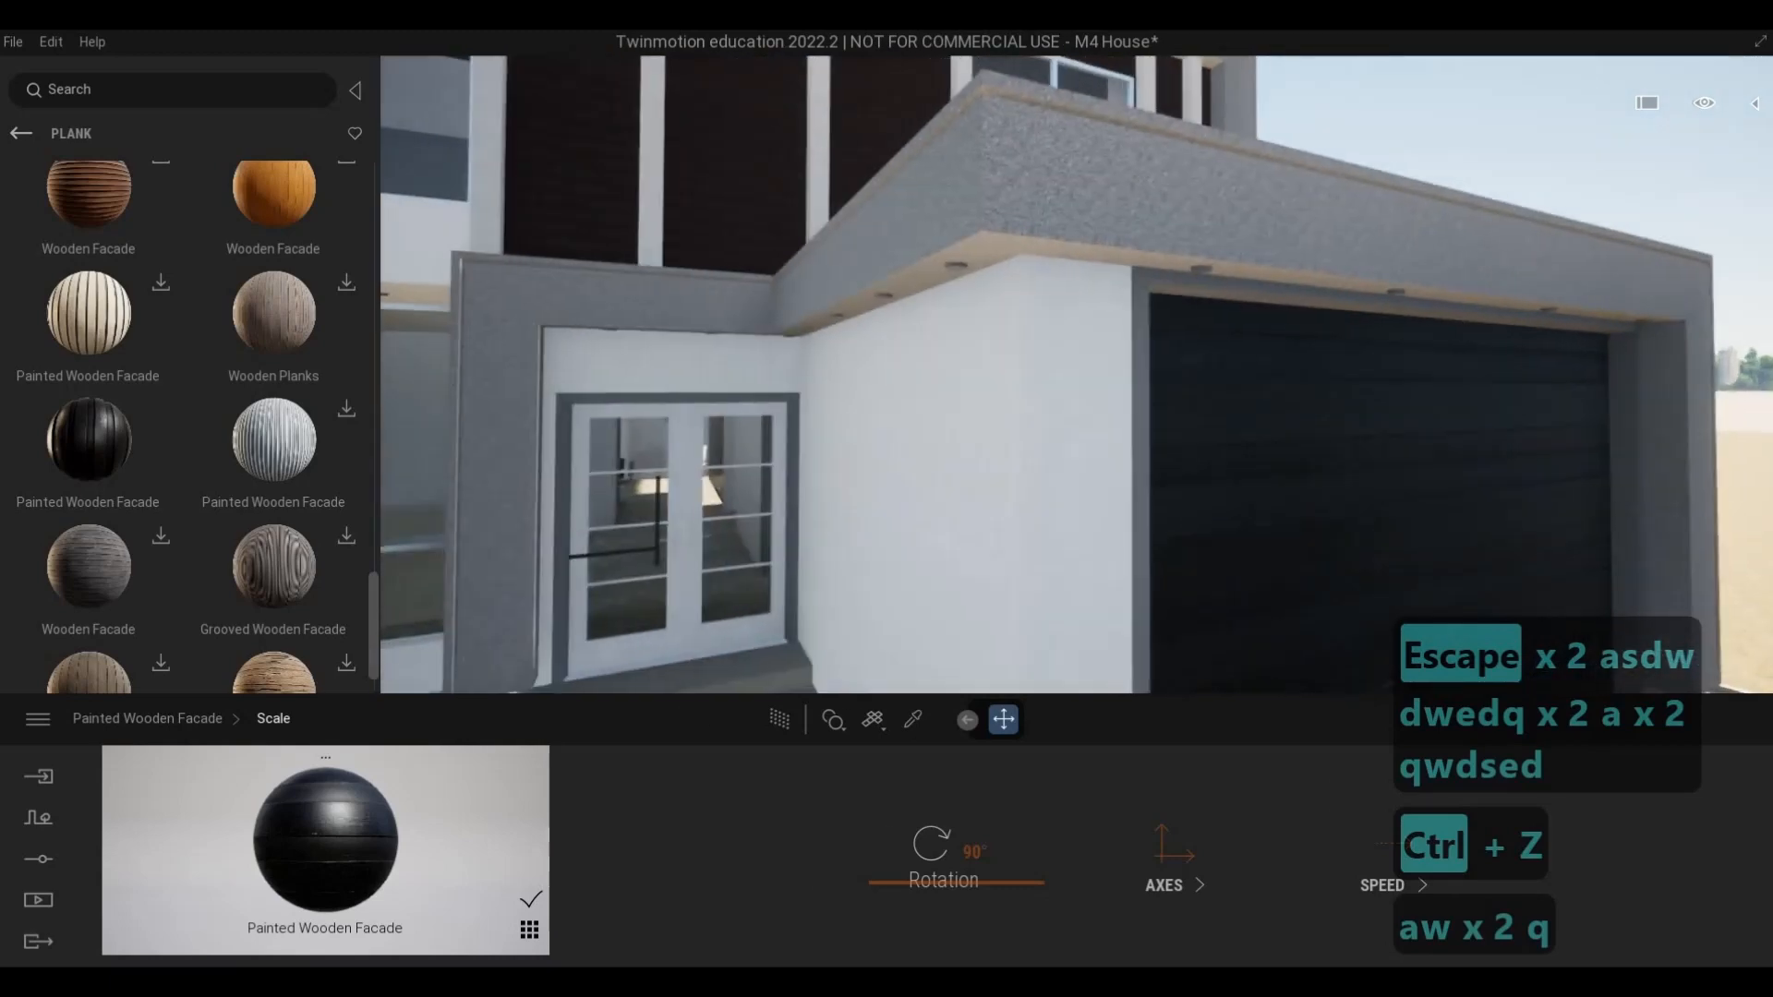
pyautogui.press('q')
pyautogui.press('q')
pyautogui.press('w')
pyautogui.press('a')
pyautogui.press('w')
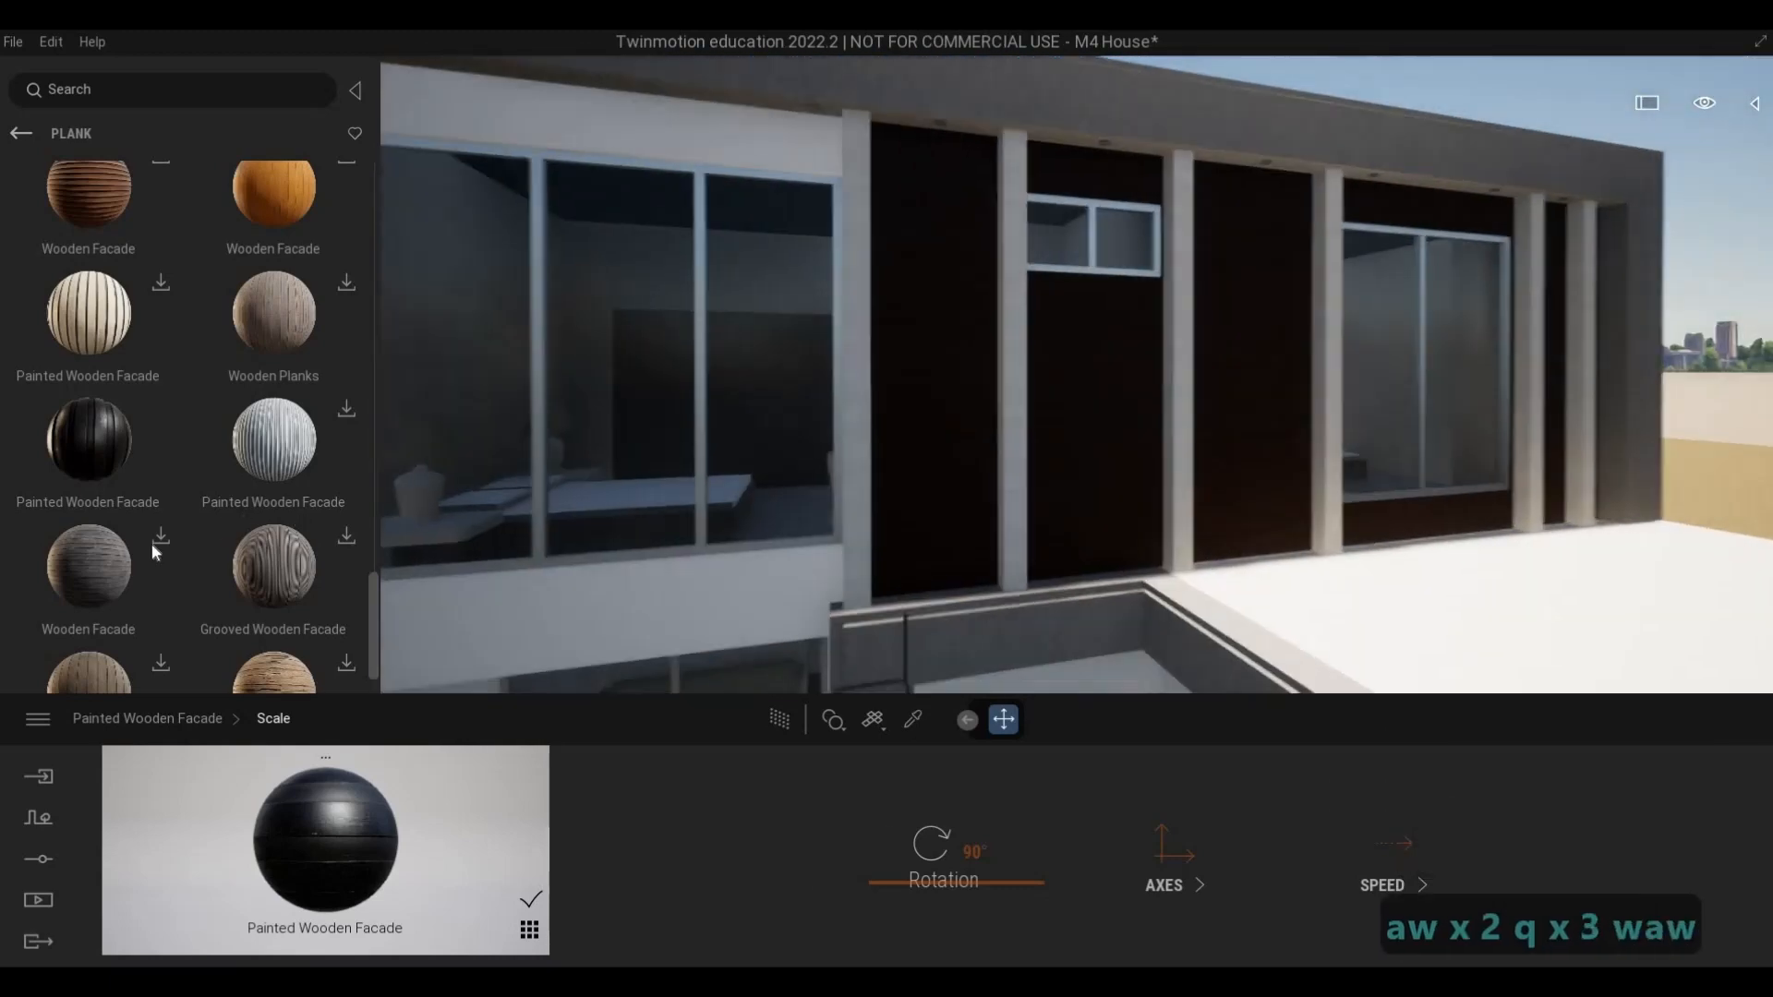
pyautogui.press('a')
pyautogui.press('s')
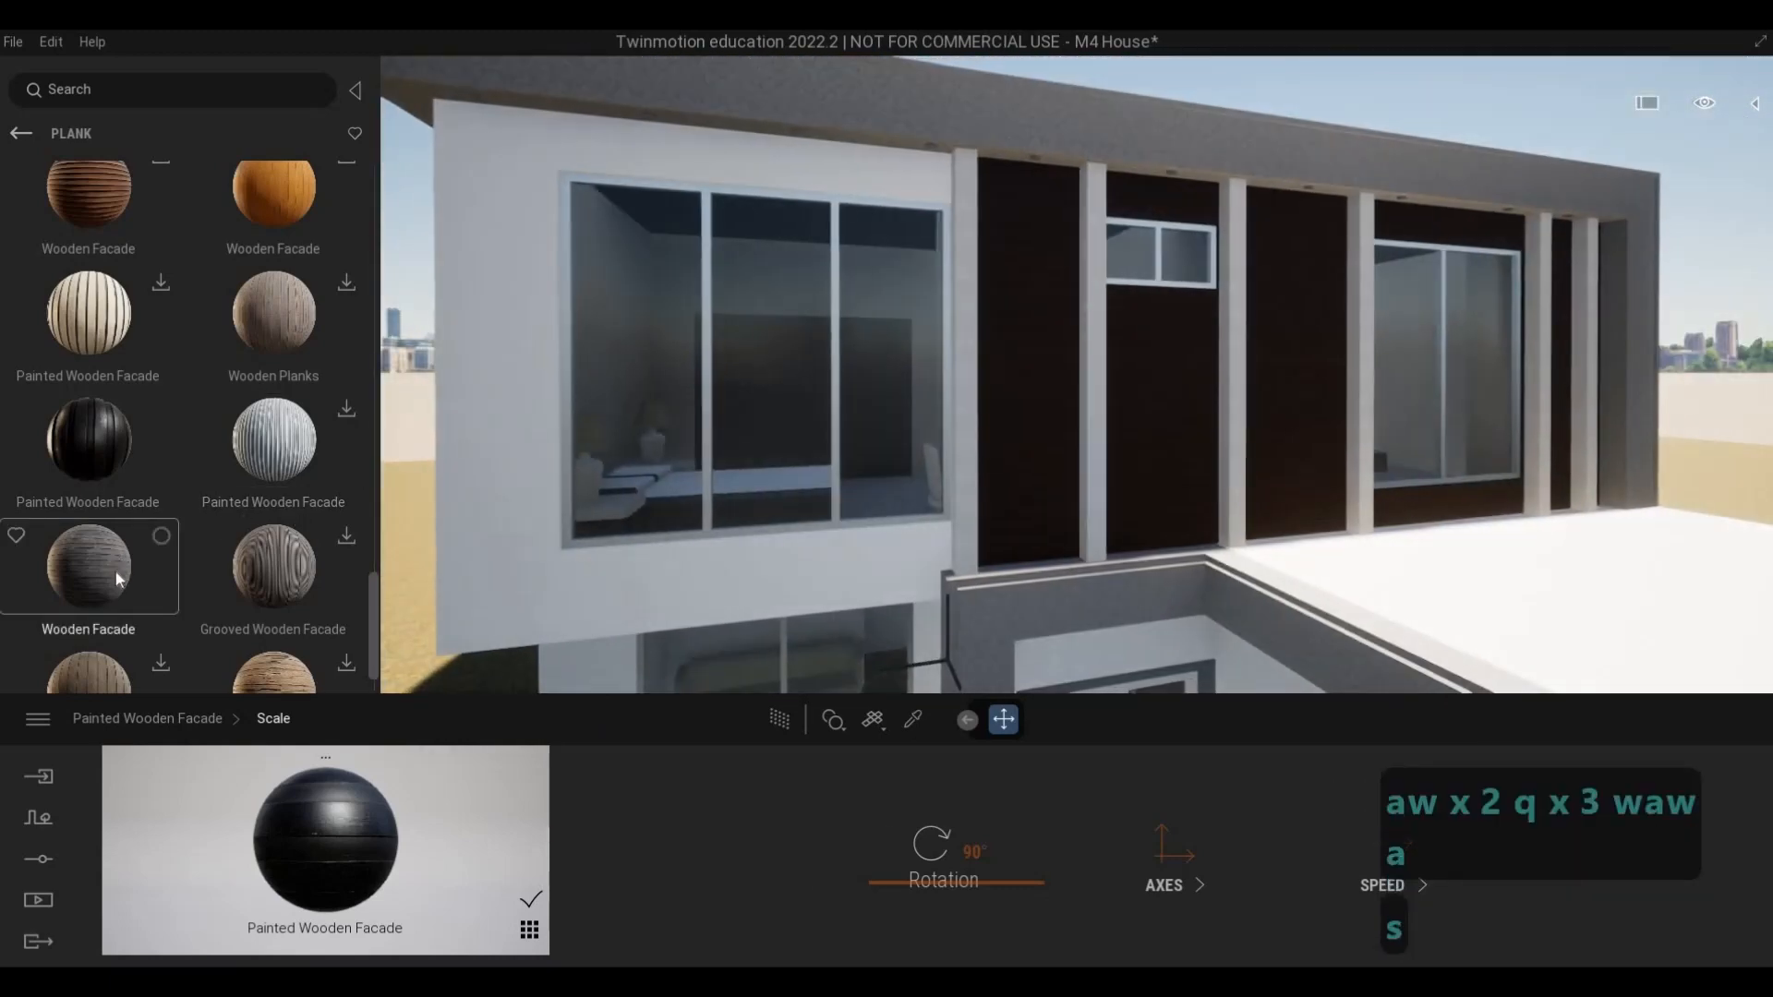
pyautogui.press('a')
# - Download the yellow Wooden Planks and the dark grey horizontal Wooden Planks materials from the Plank category
pyautogui.scroll(-2, 118, 583)
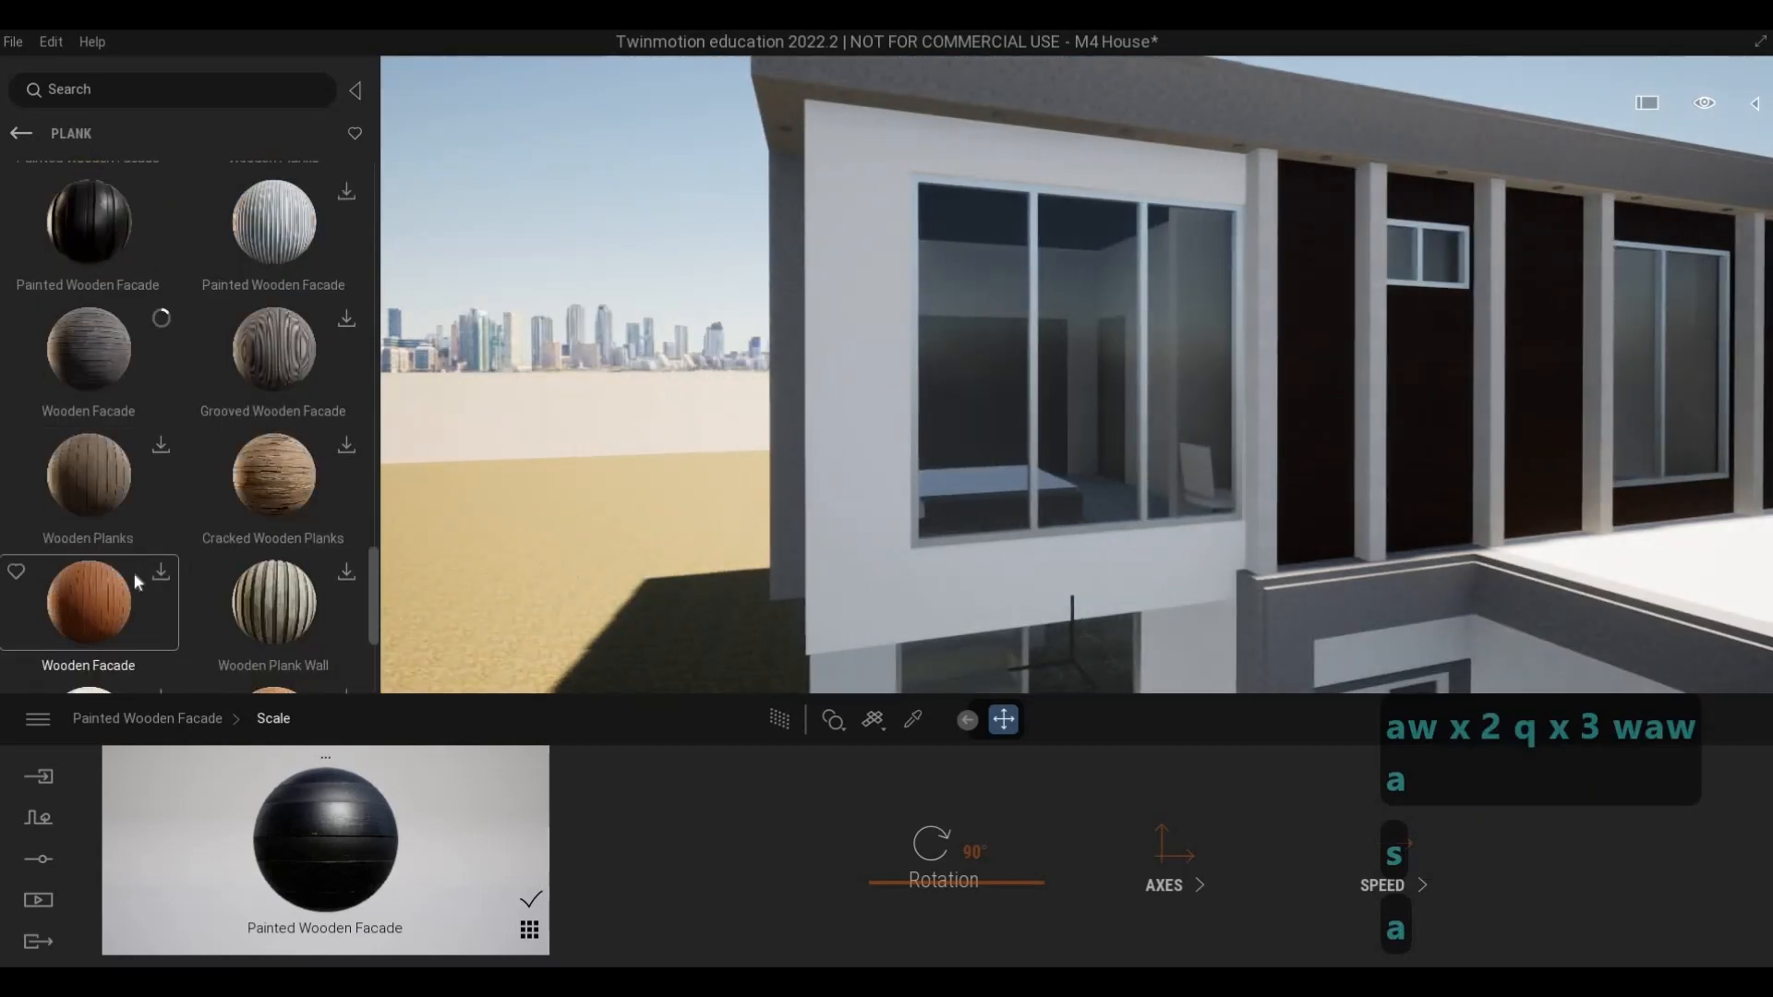
pyautogui.scroll(5, 135, 572)
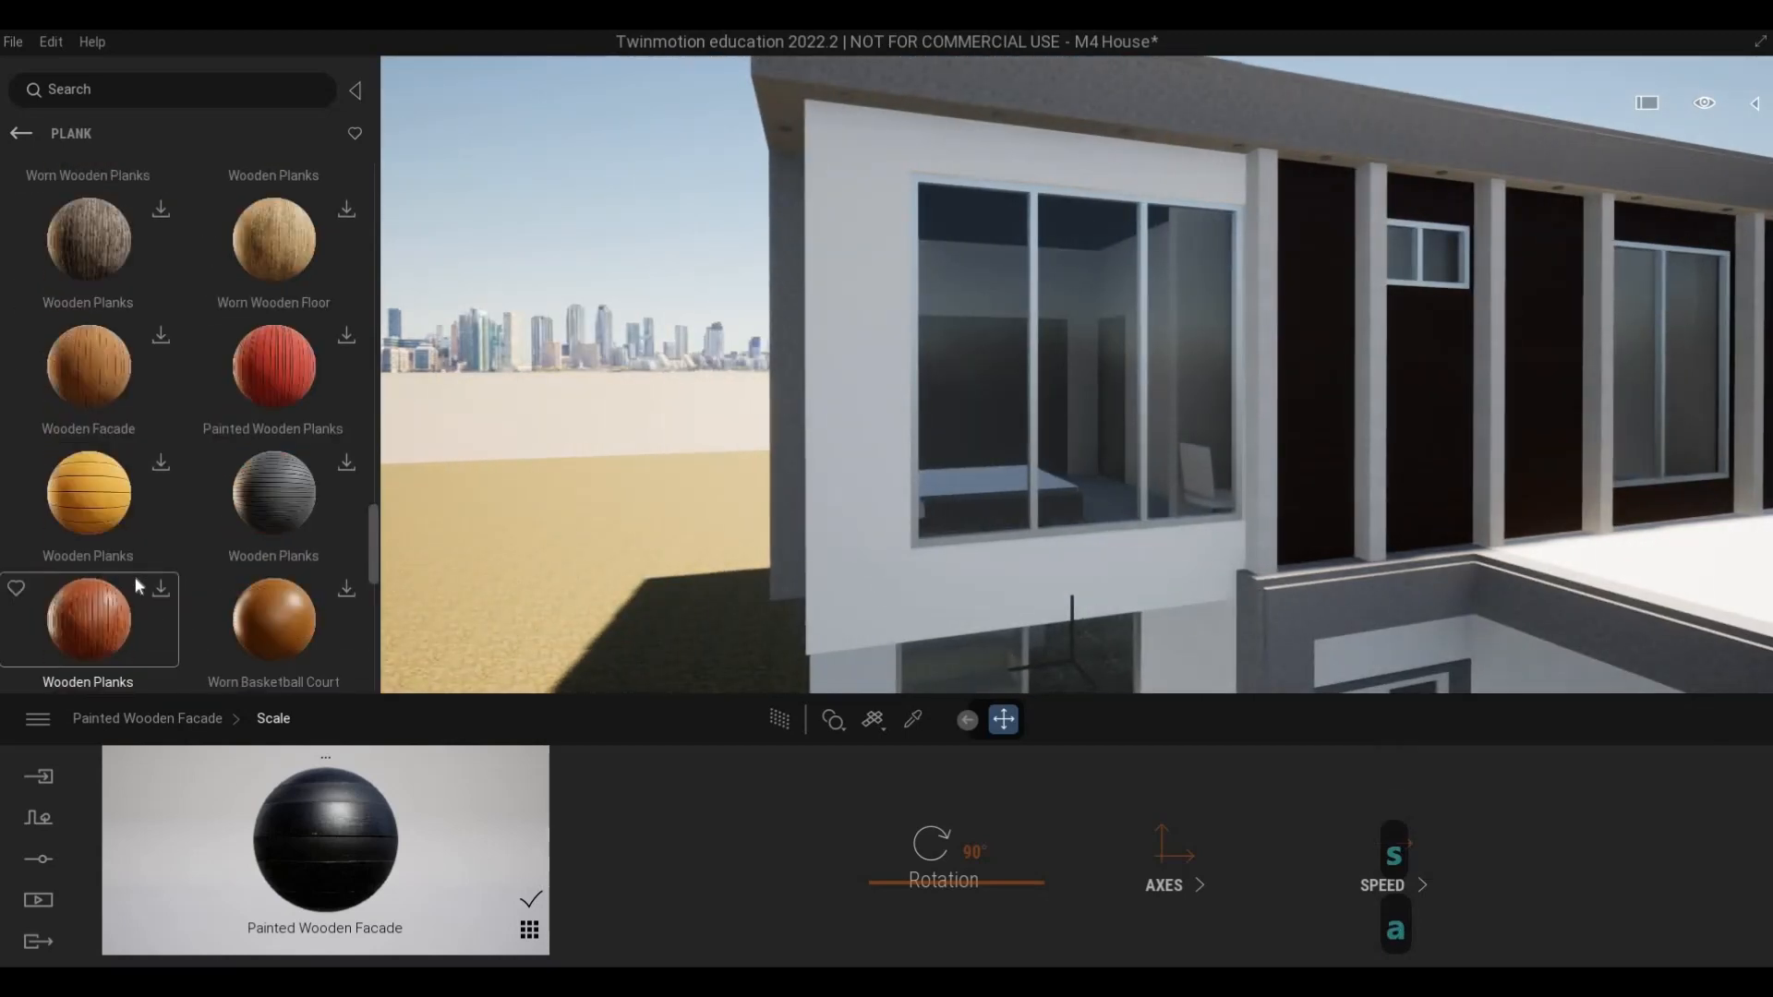
pyautogui.press('s')
pyautogui.press('d')
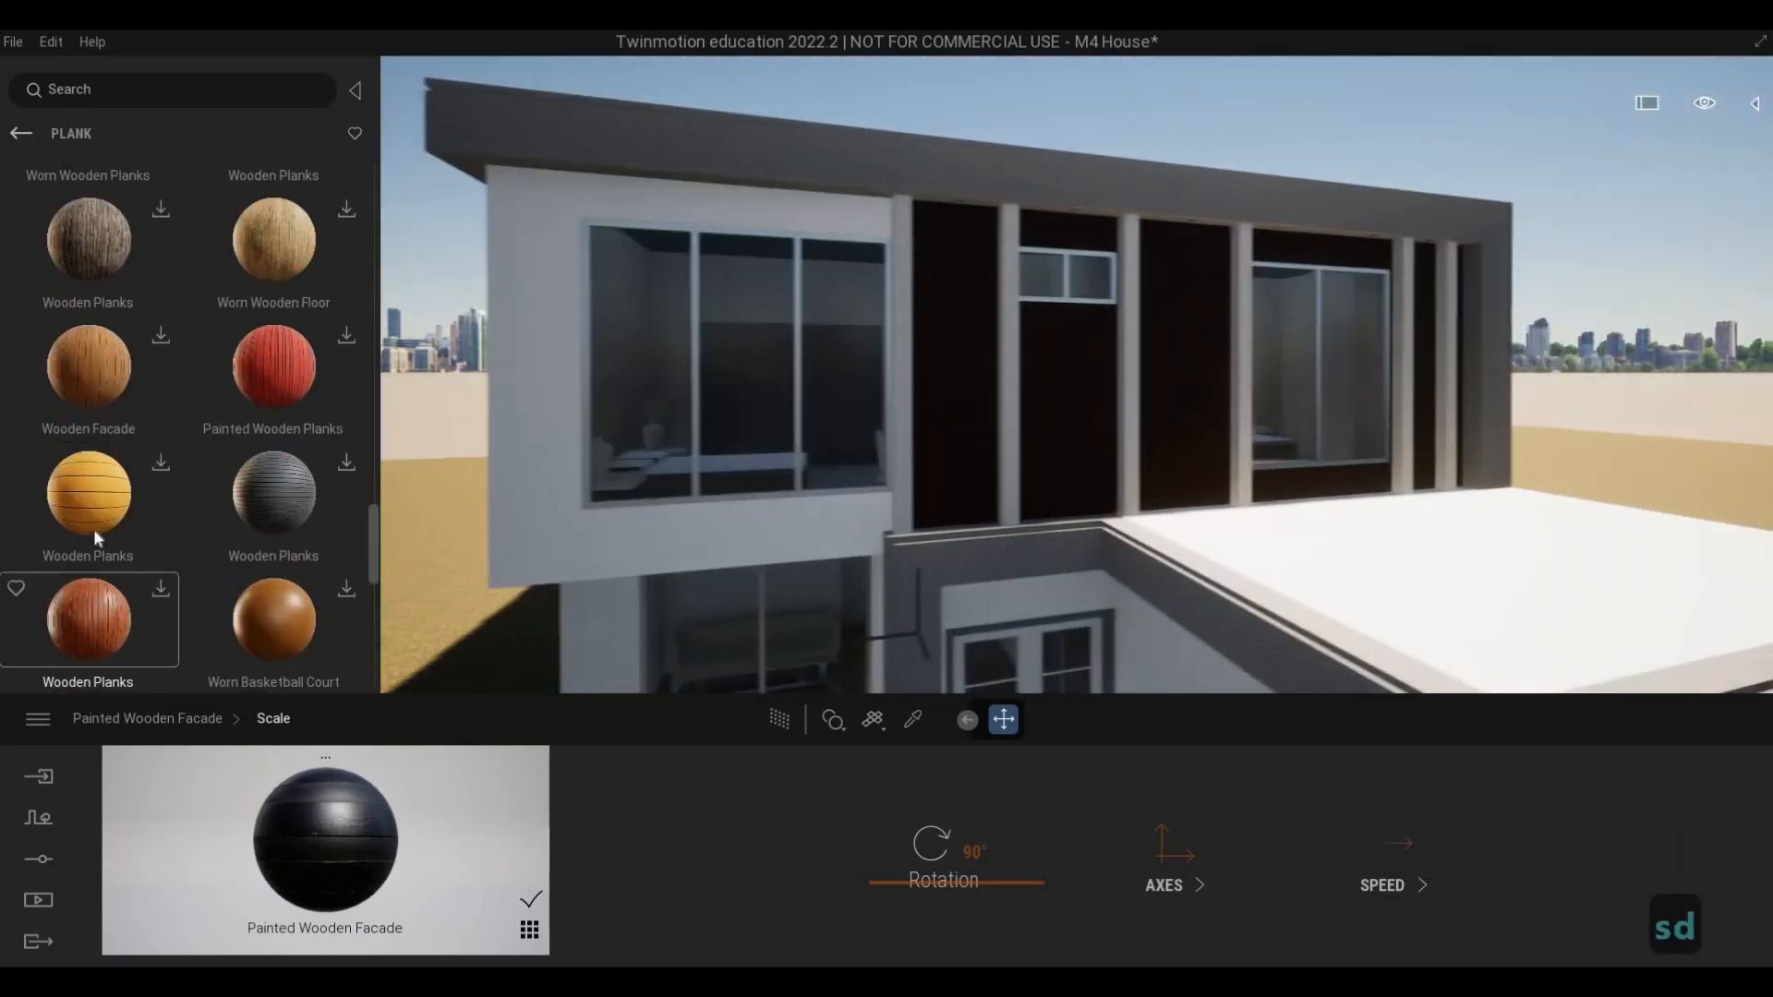
pyautogui.press('w')
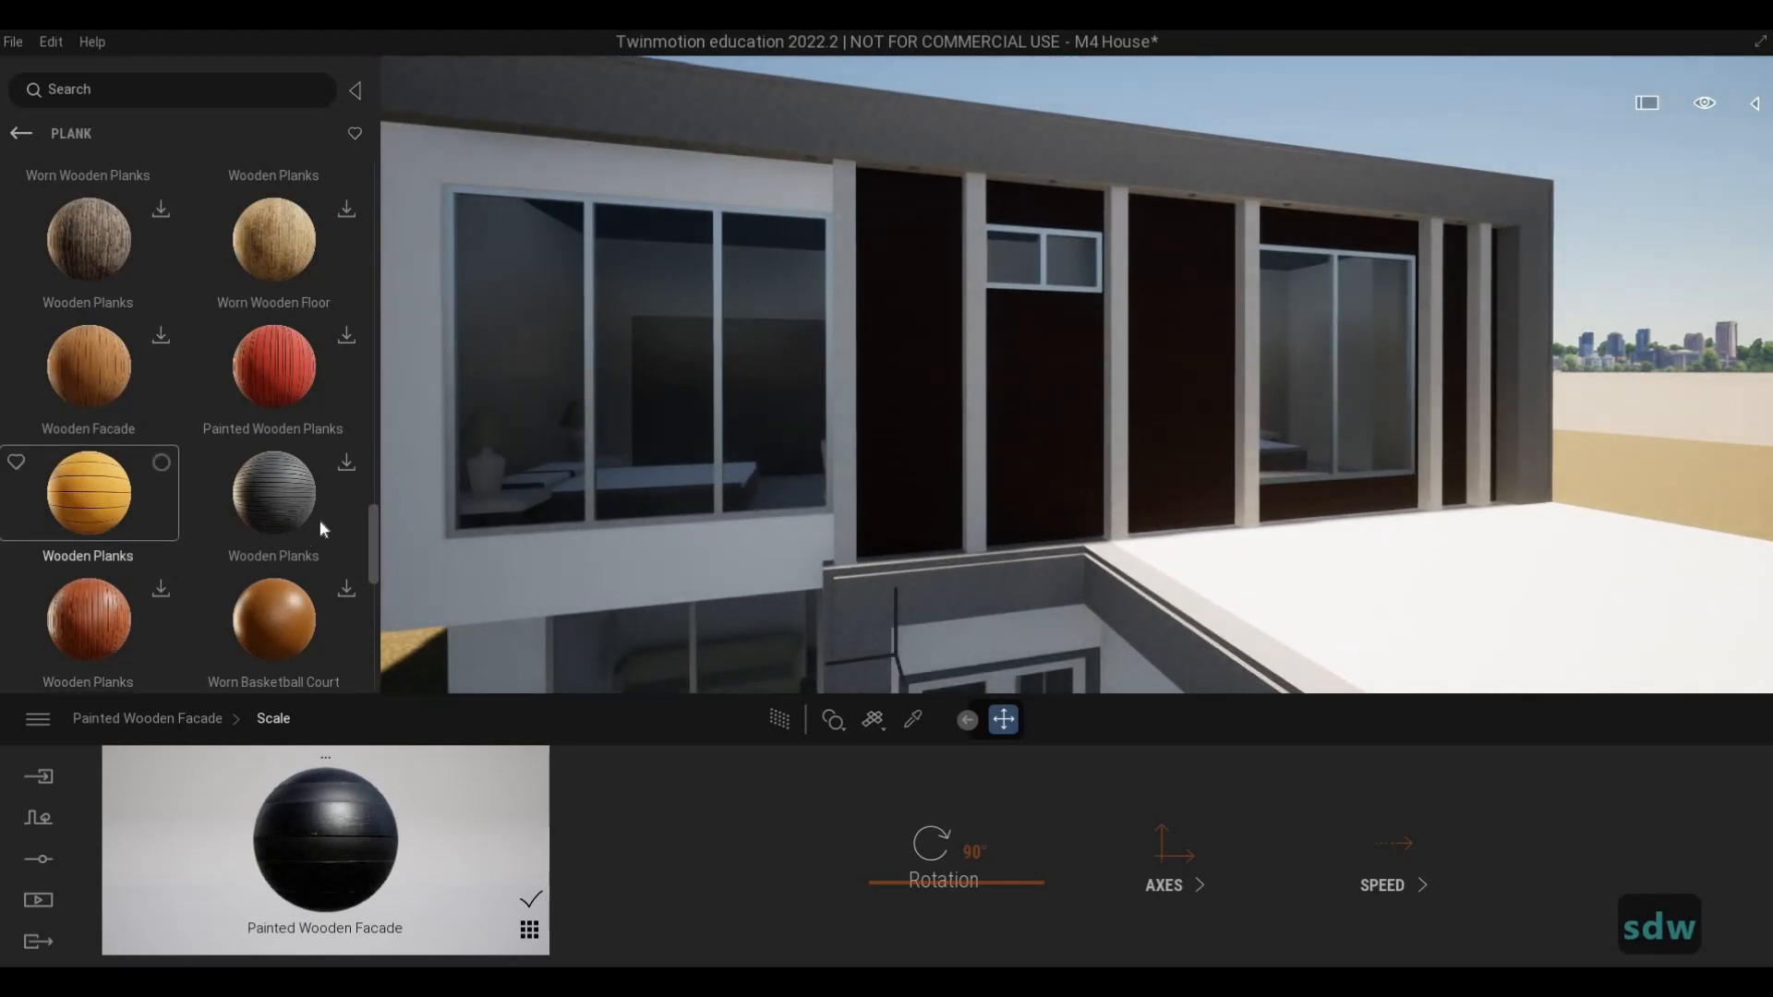
pyautogui.click(348, 469)
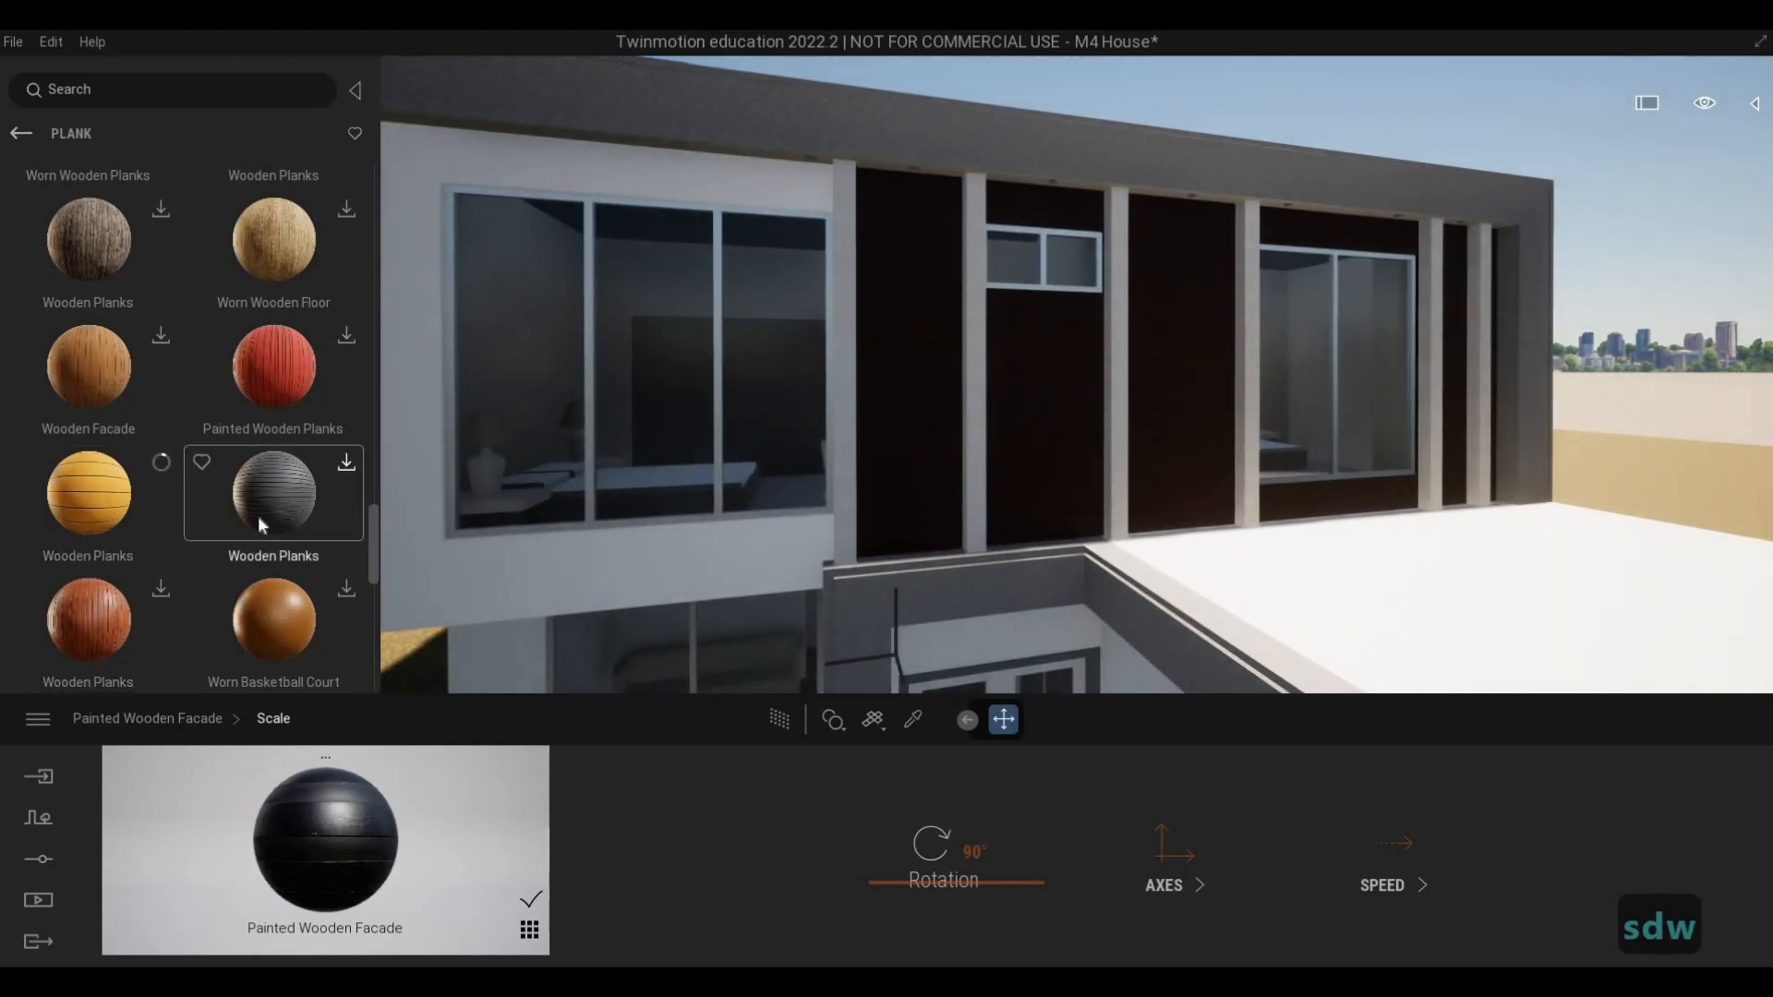
pyautogui.scroll(-1, 129, 591)
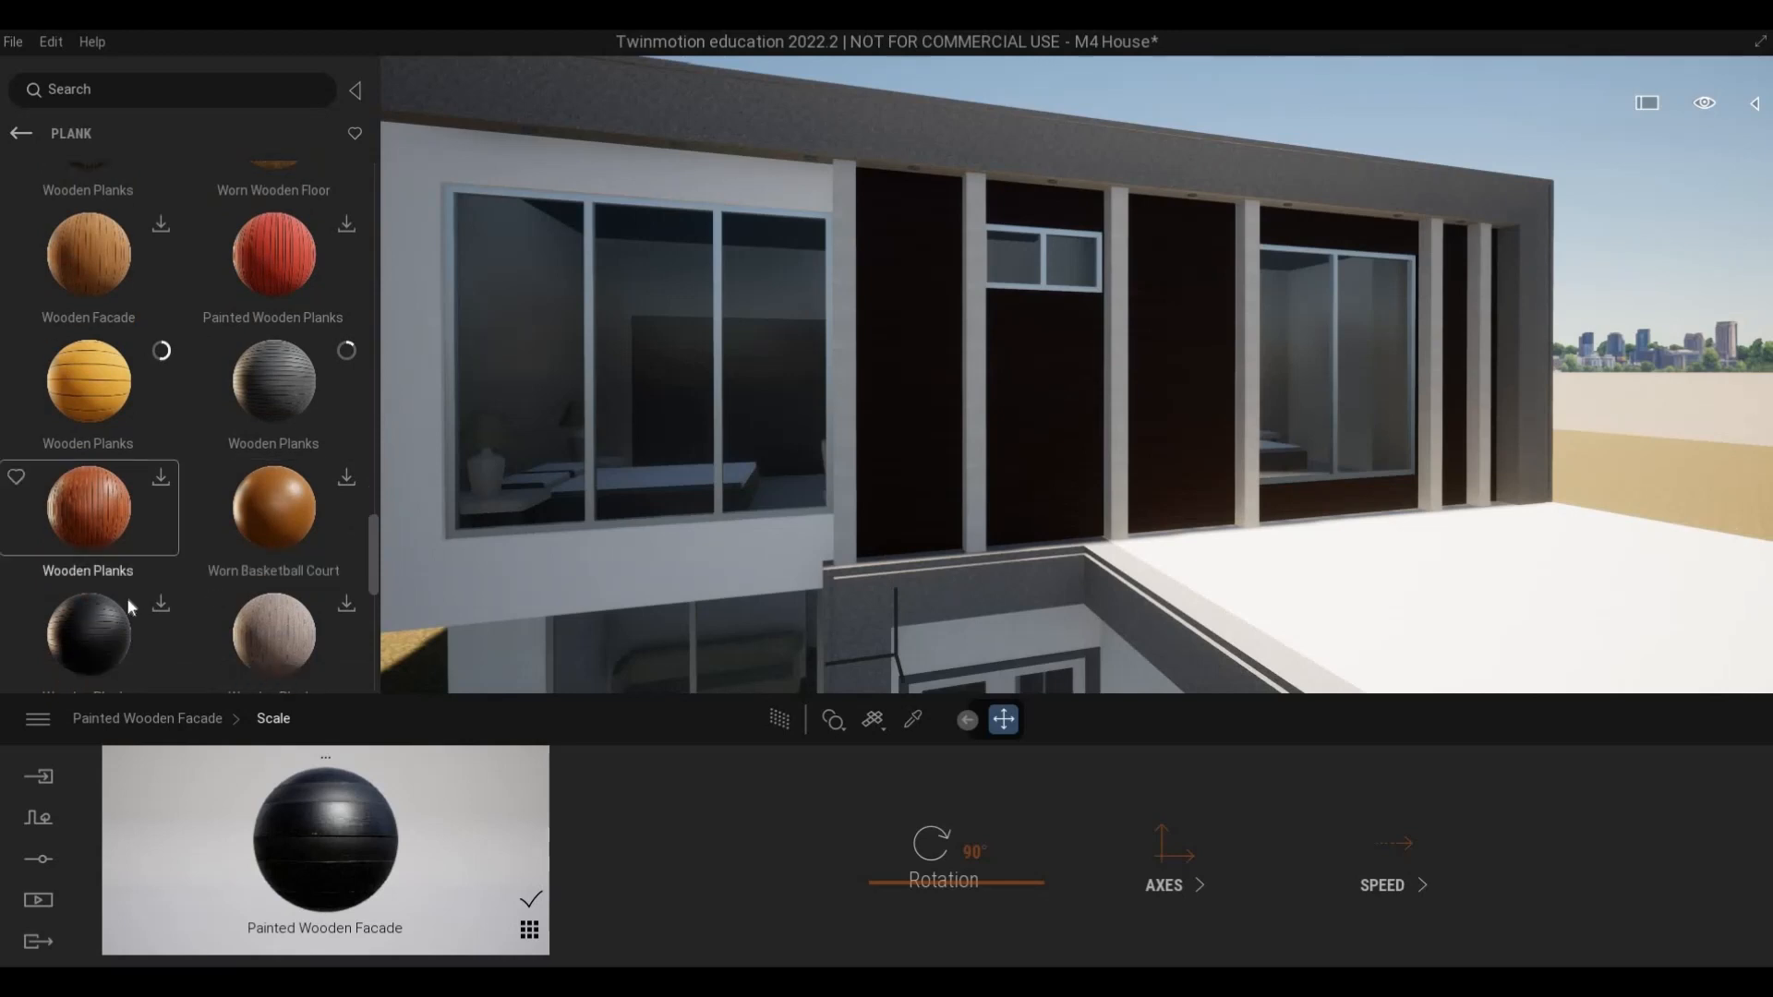
pyautogui.scroll(1, 143, 546)
# - Apply the yellow Wooden Planks material to the garage door and view it with the whole front facade
pyautogui.press('s')
pyautogui.press('d')
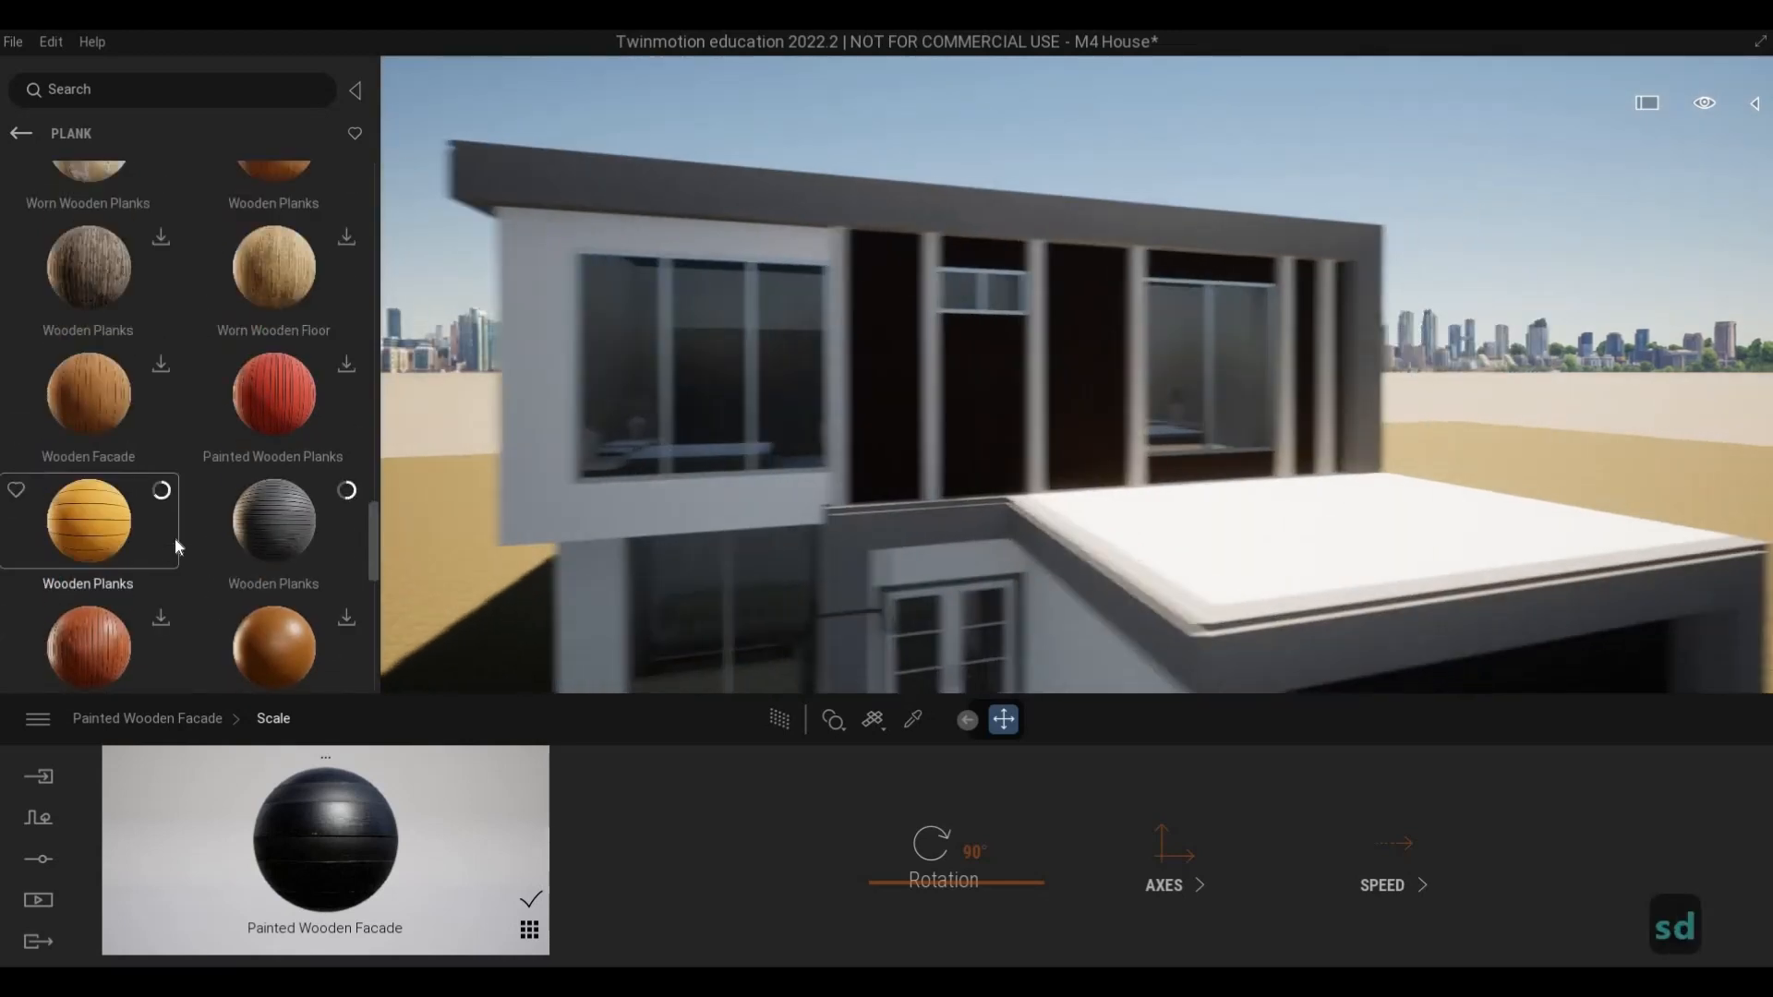
pyautogui.press('s')
pyautogui.press('d')
pyautogui.press('e')
pyautogui.press('e')
pyautogui.press('w')
pyautogui.press('w')
pyautogui.press('e')
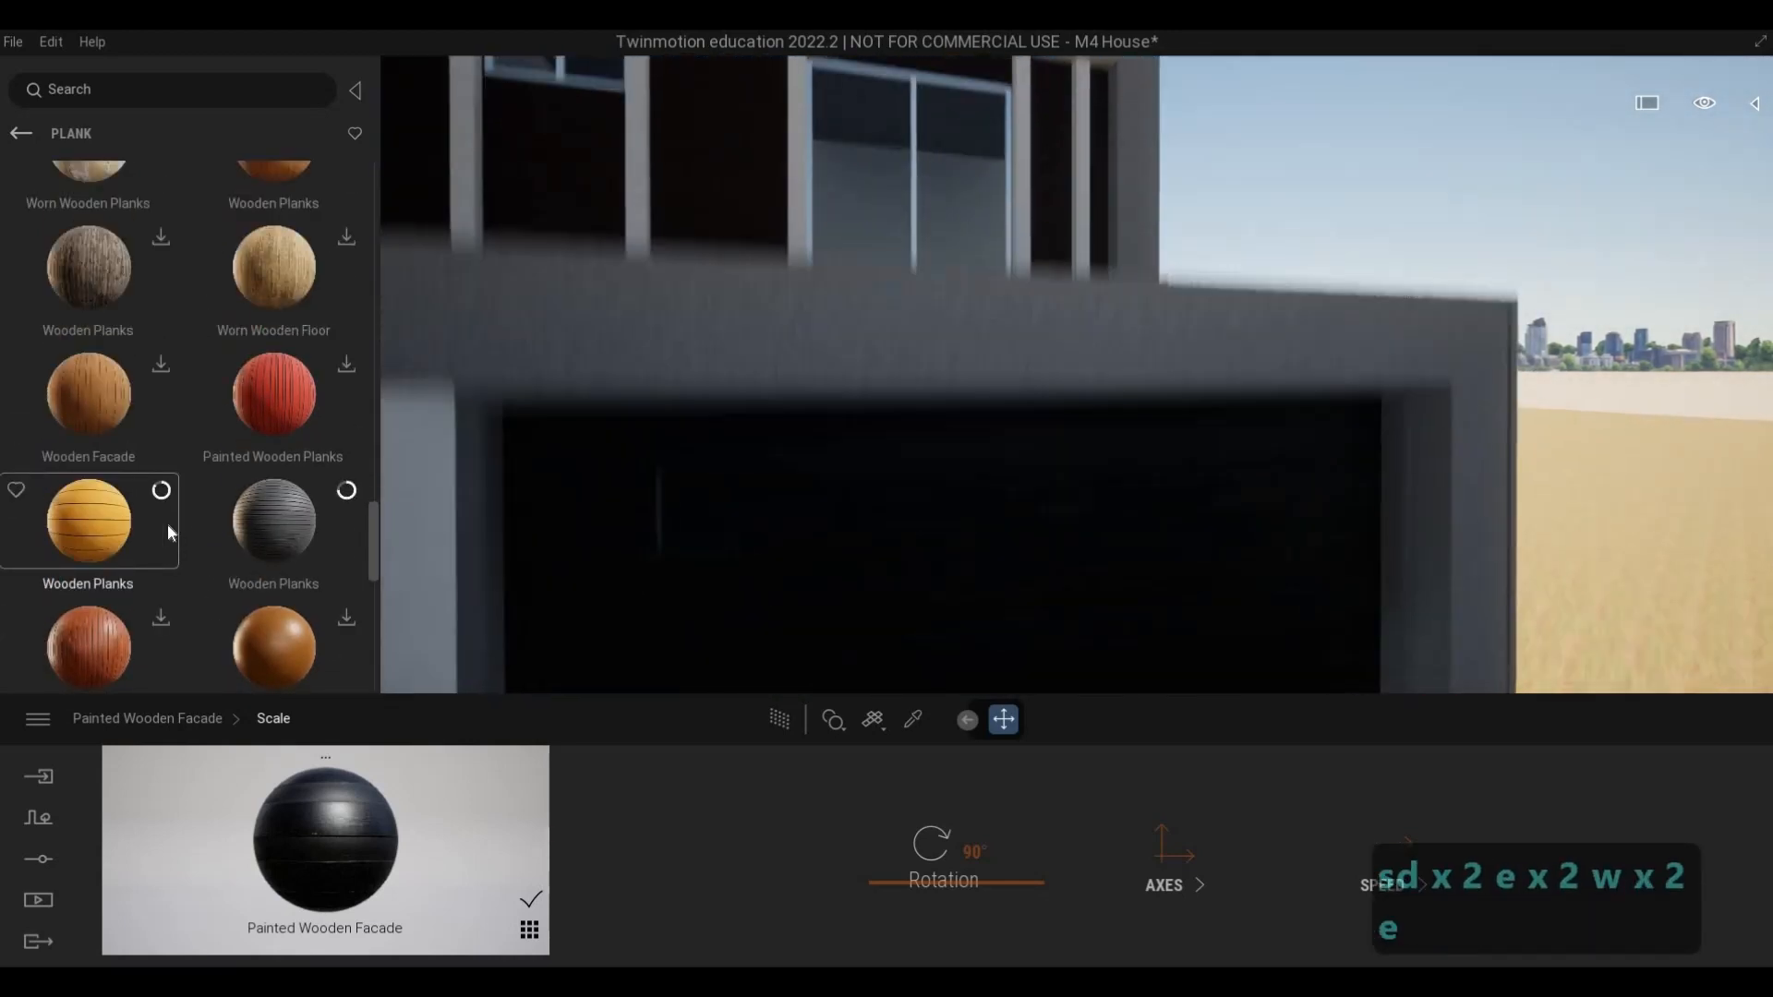
pyautogui.press('s')
pyautogui.moveTo(109, 522); pyautogui.dragTo(582, 380)
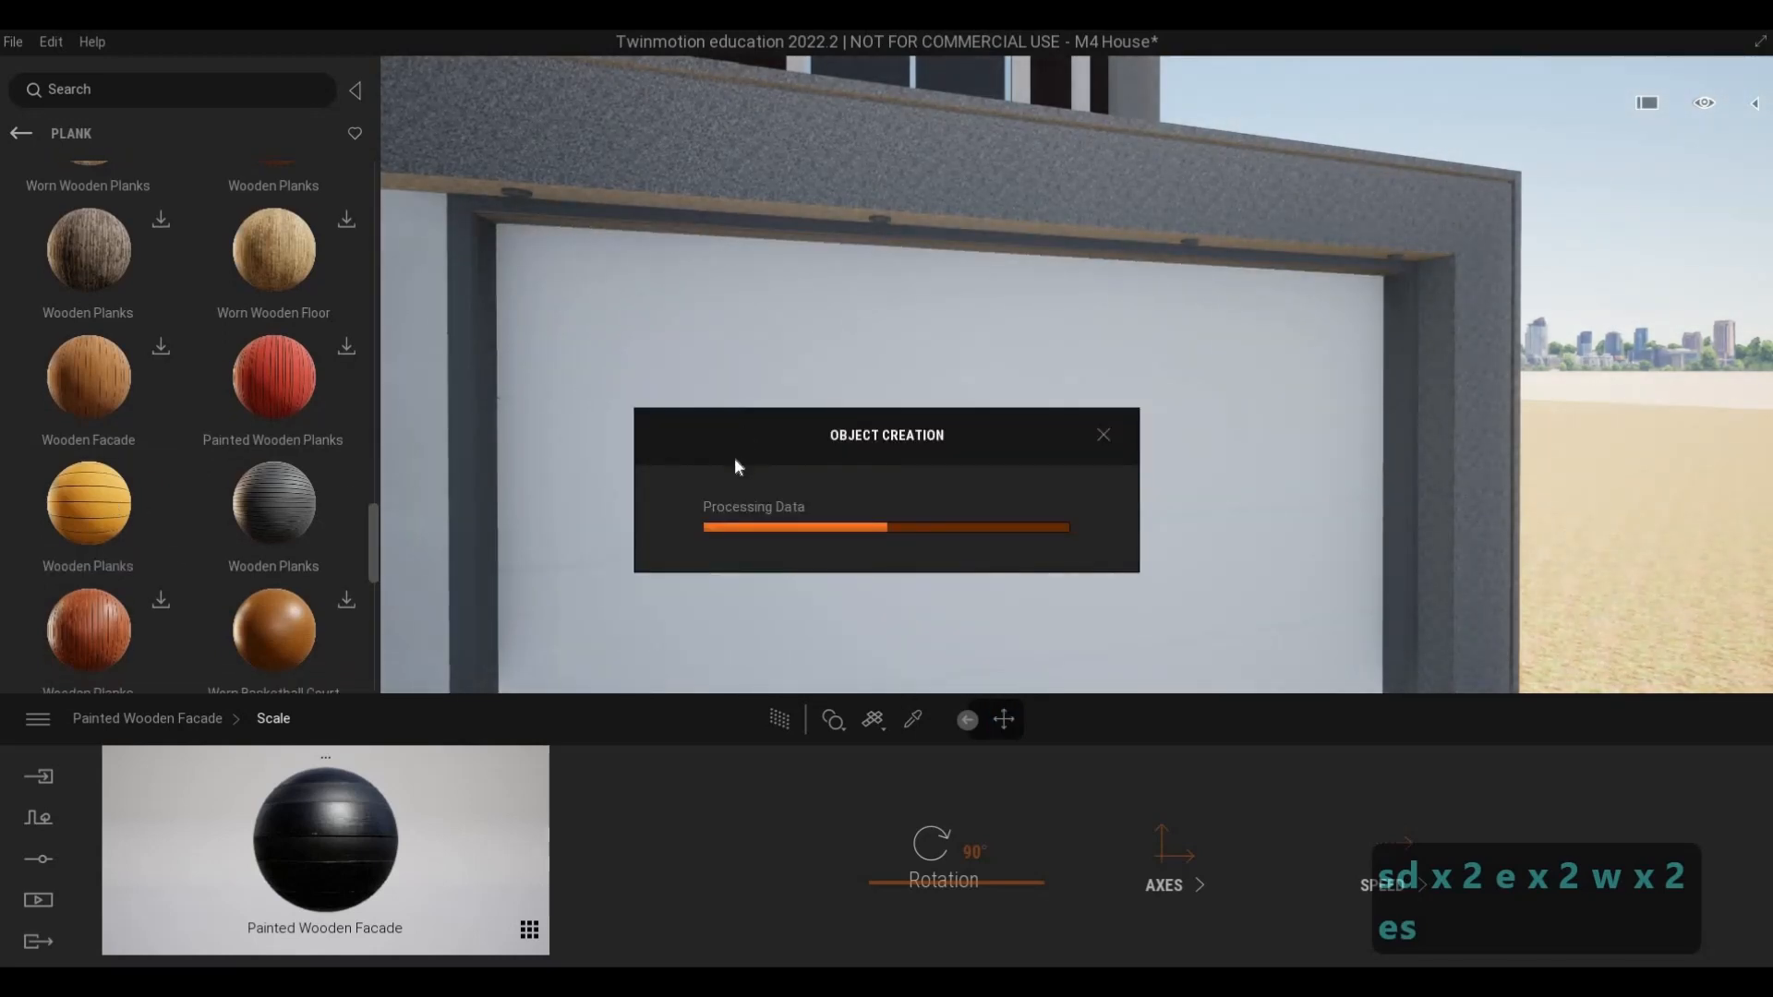
pyautogui.press('a')
pyautogui.press('s')
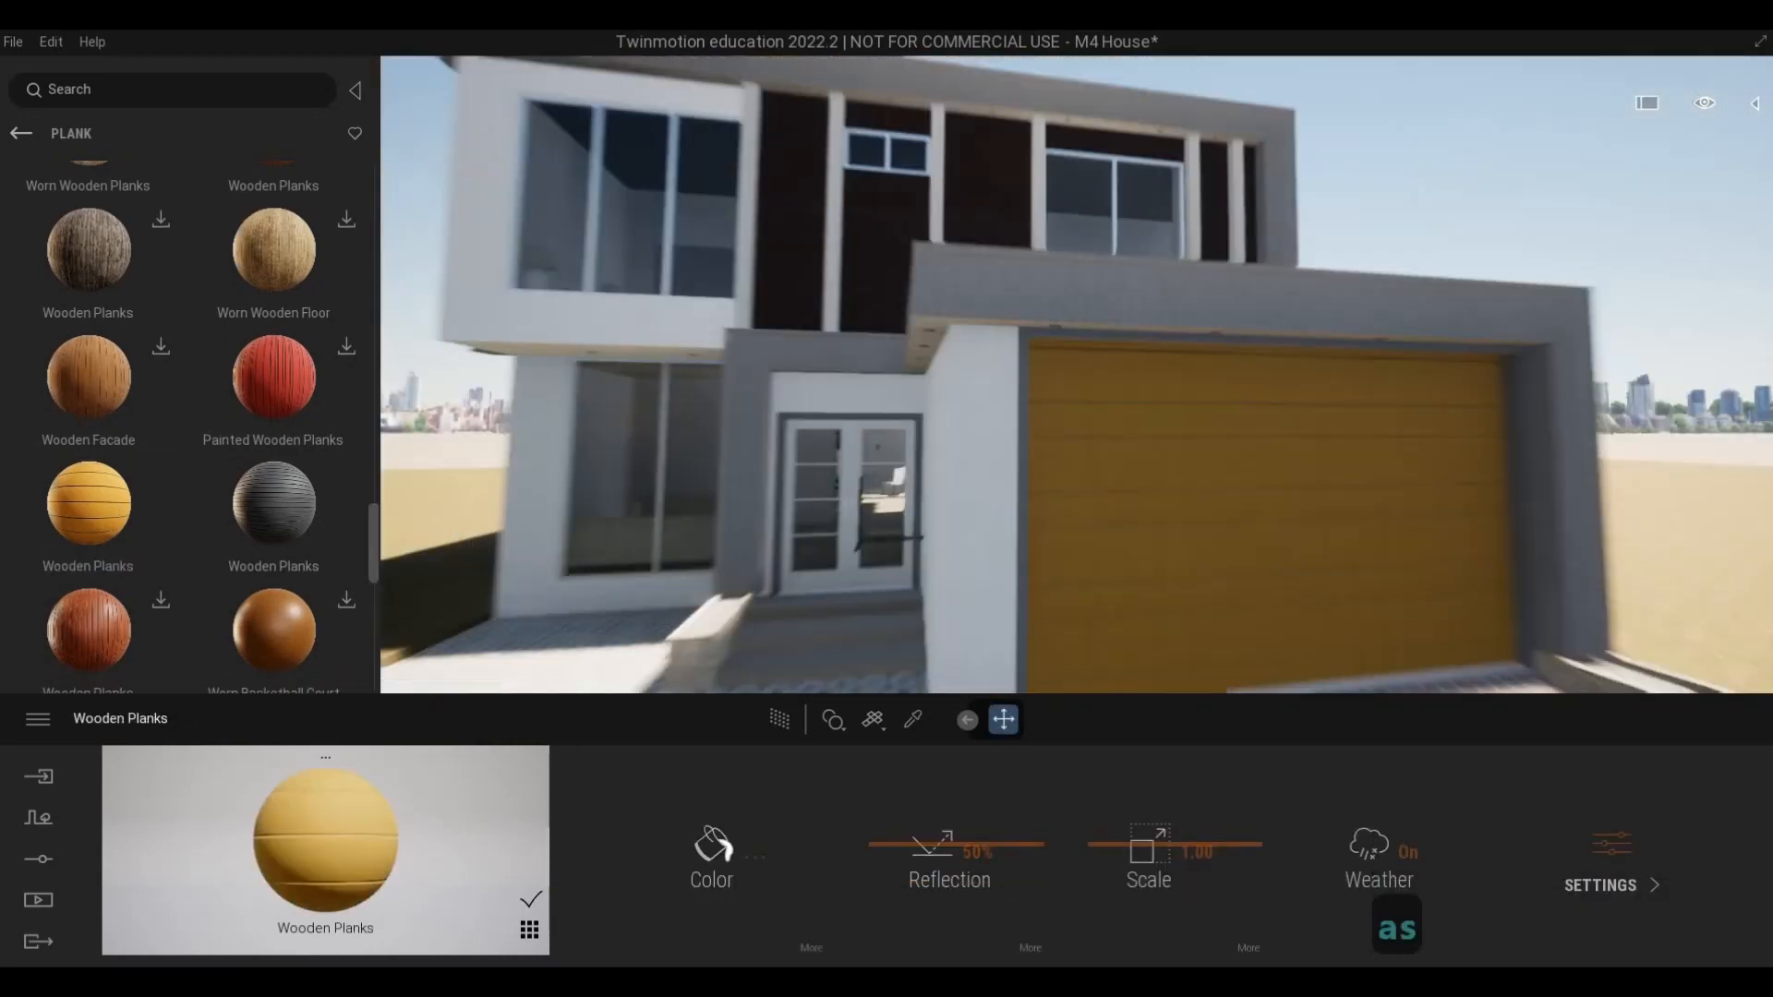
pyautogui.press('q')
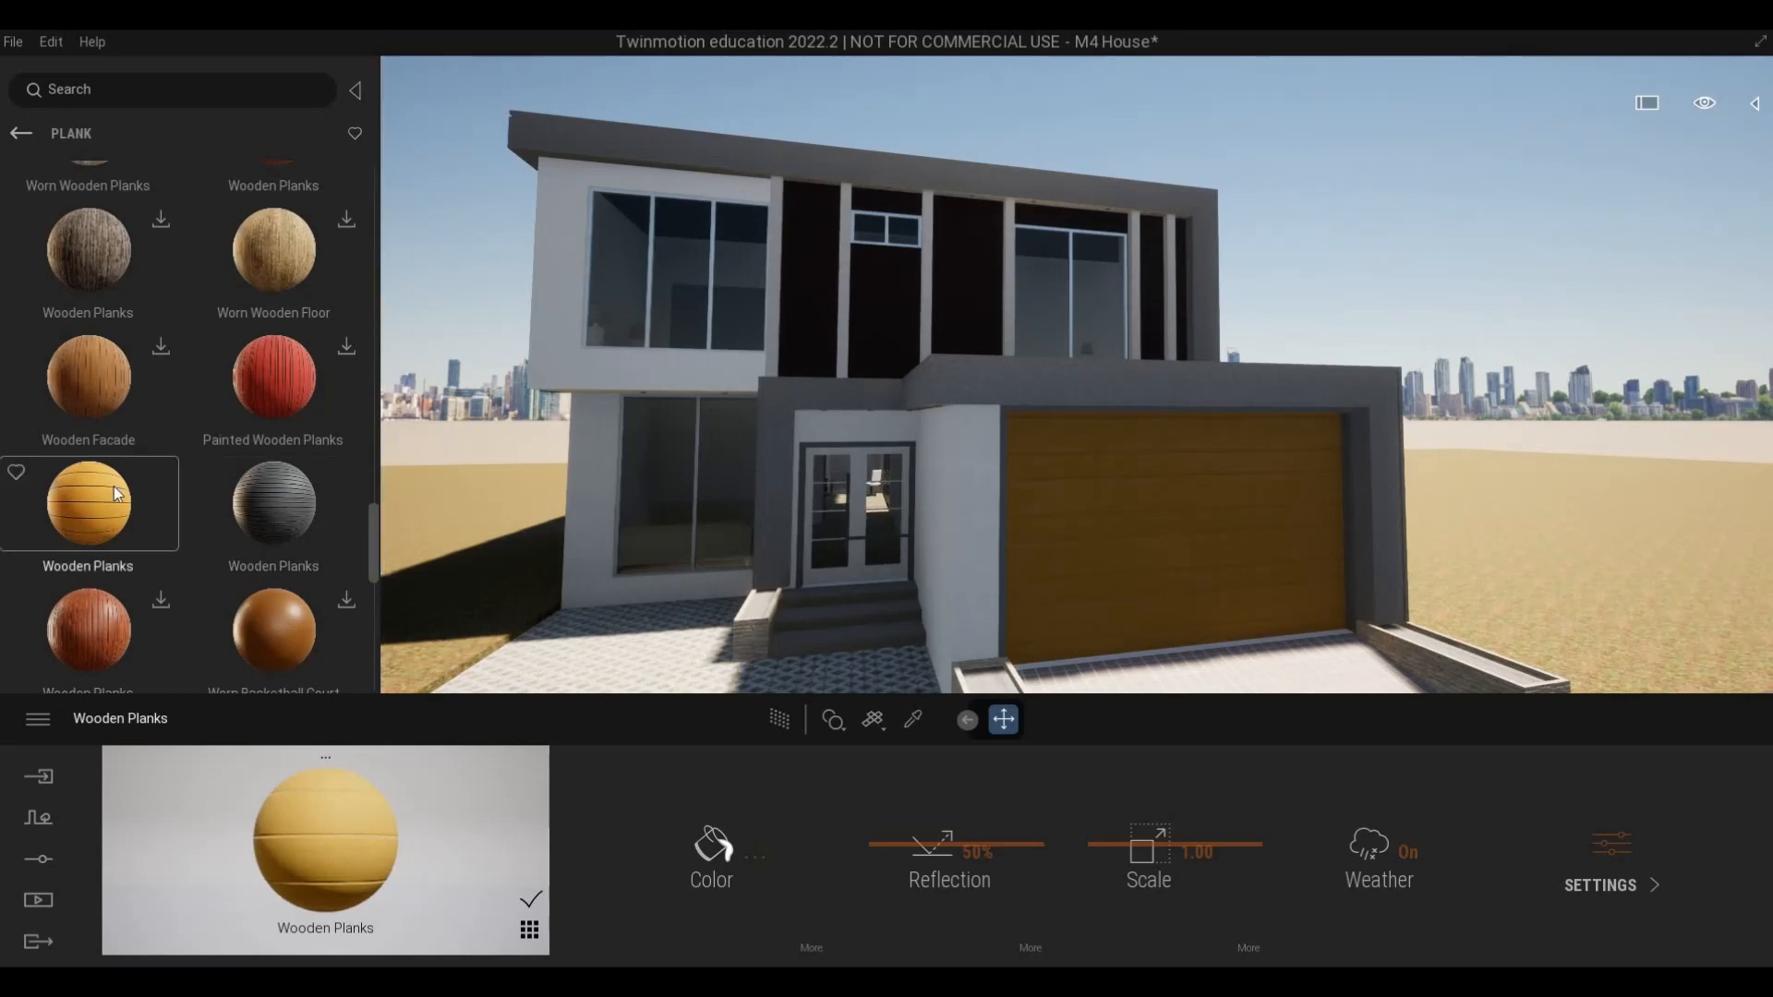
# - Apply the dark grey Wooden Facade material to the dark brown wall panels on the upper floor's front facade
pyautogui.scroll(4, 113, 486)
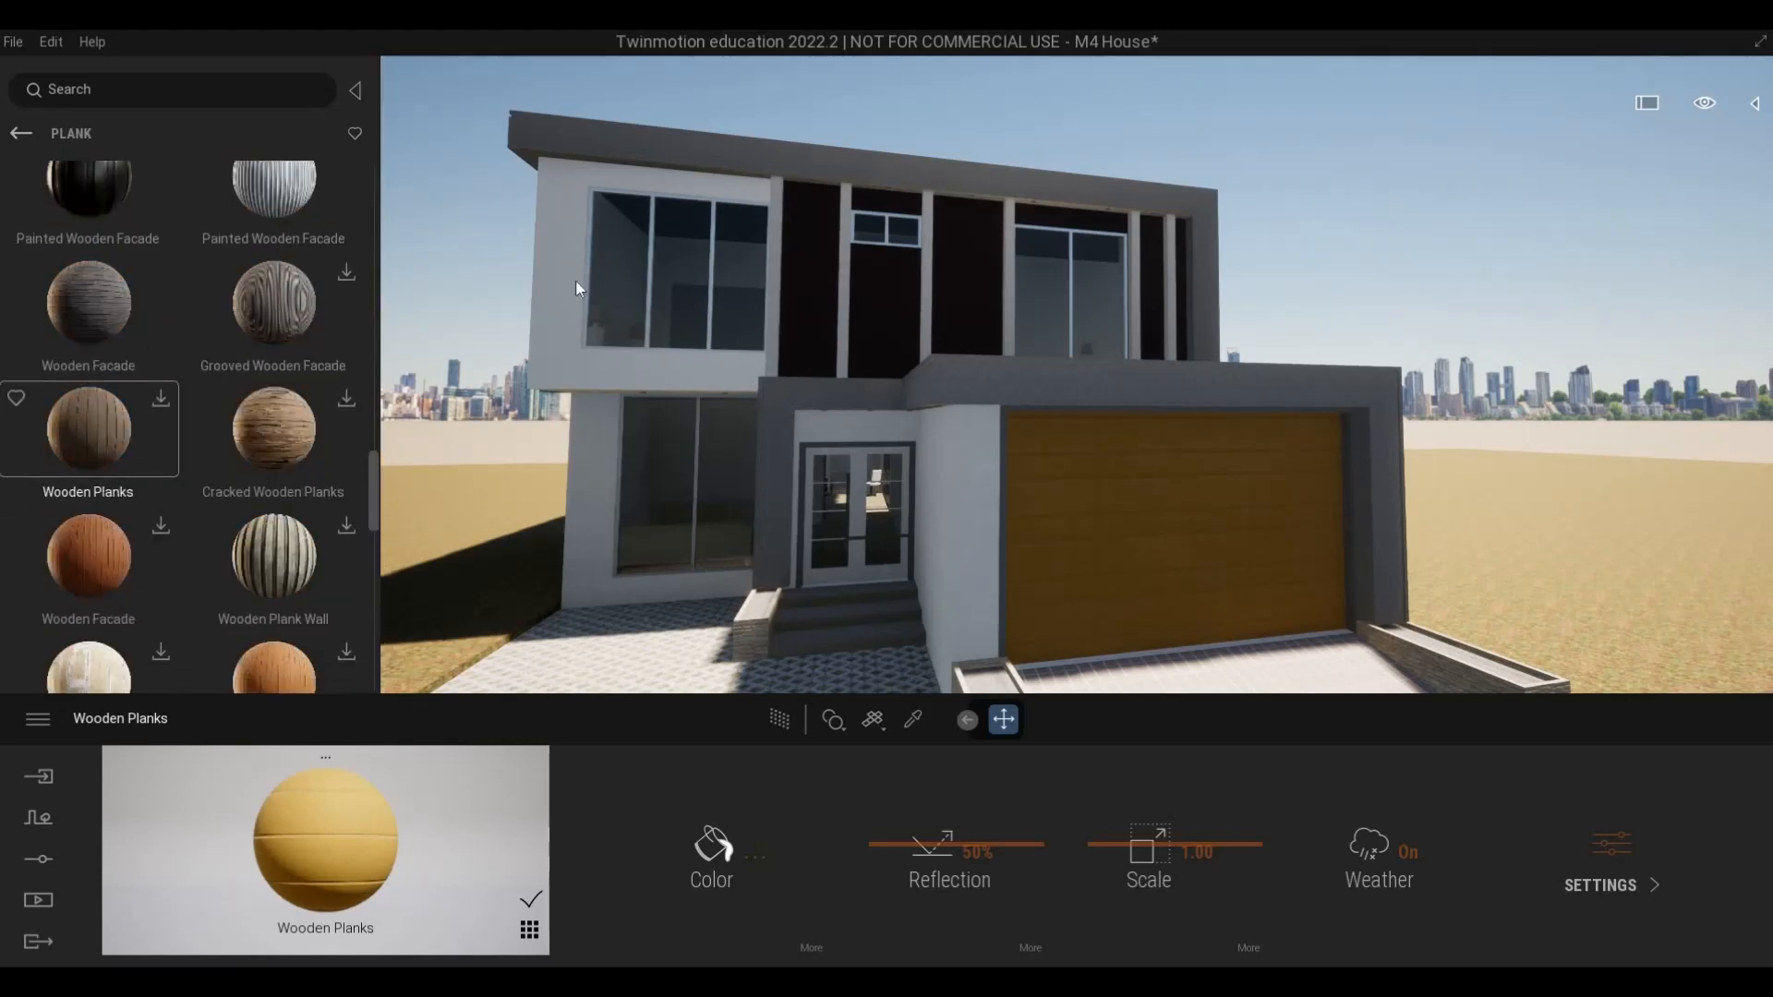
pyautogui.moveTo(575, 281); pyautogui.dragTo(790, 279)
pyautogui.scroll(1, 146, 408)
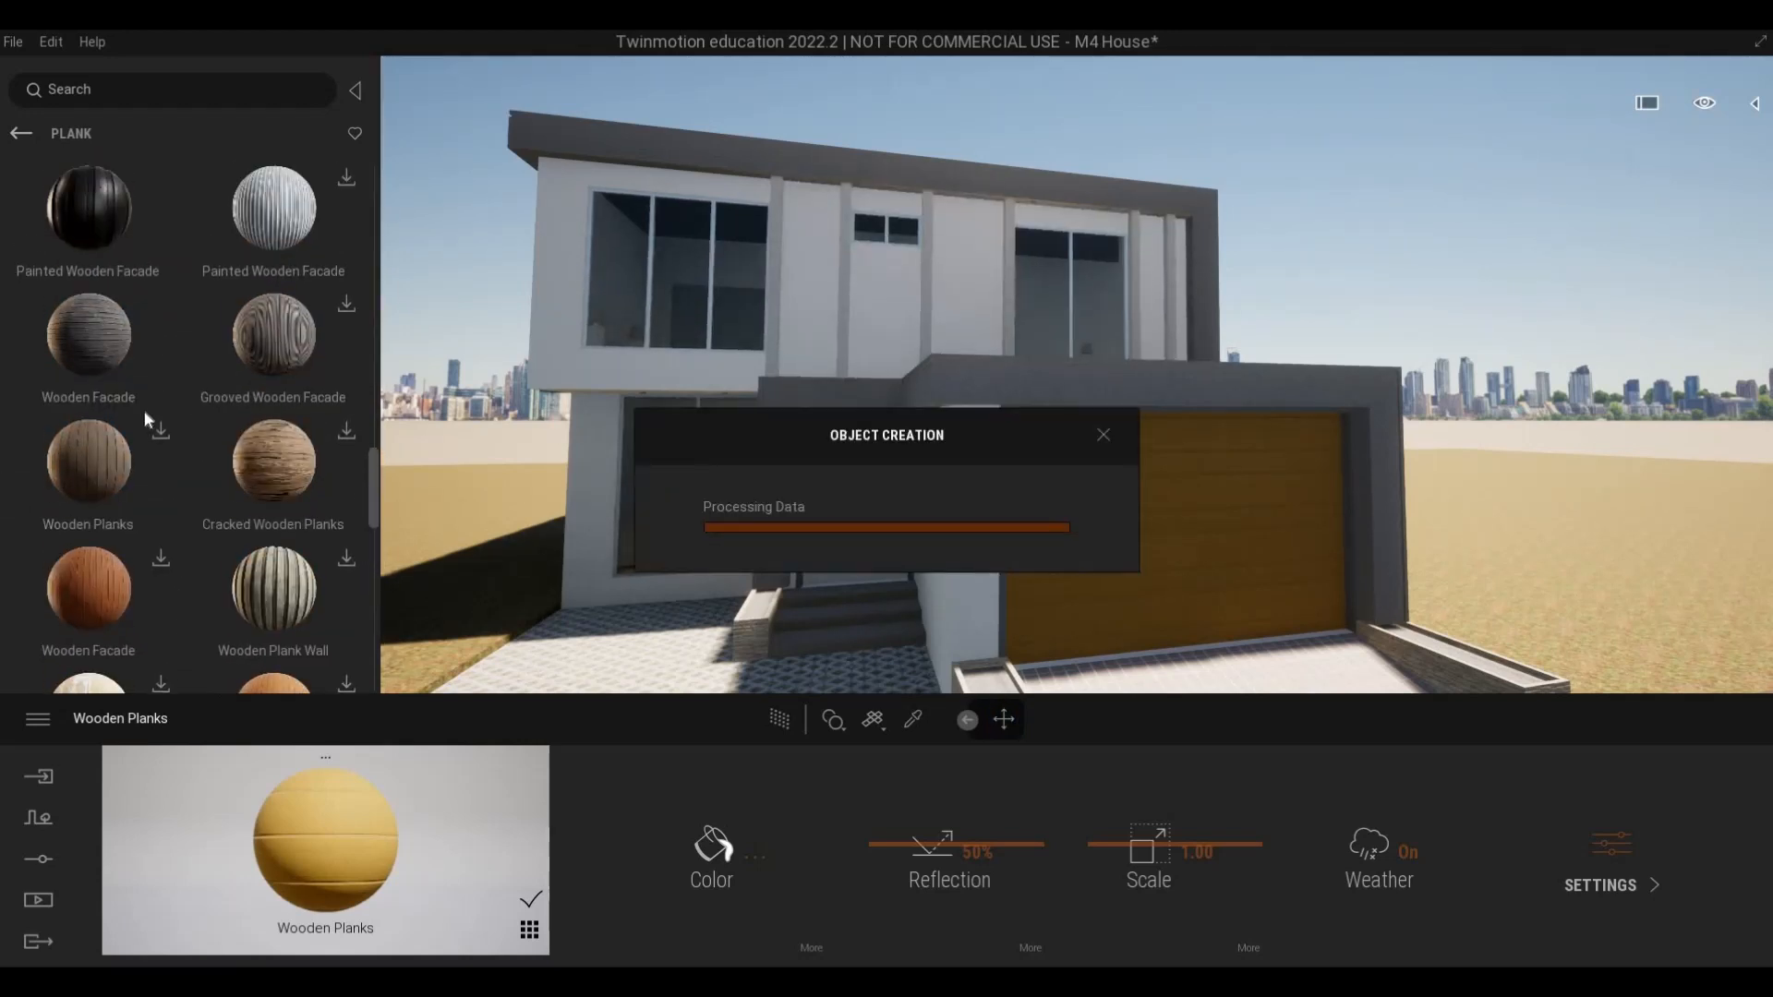
# - Apply the dark brown horizontal Wooden Planks material from the Plank category to the garage door
pyautogui.scroll(5, 143, 410)
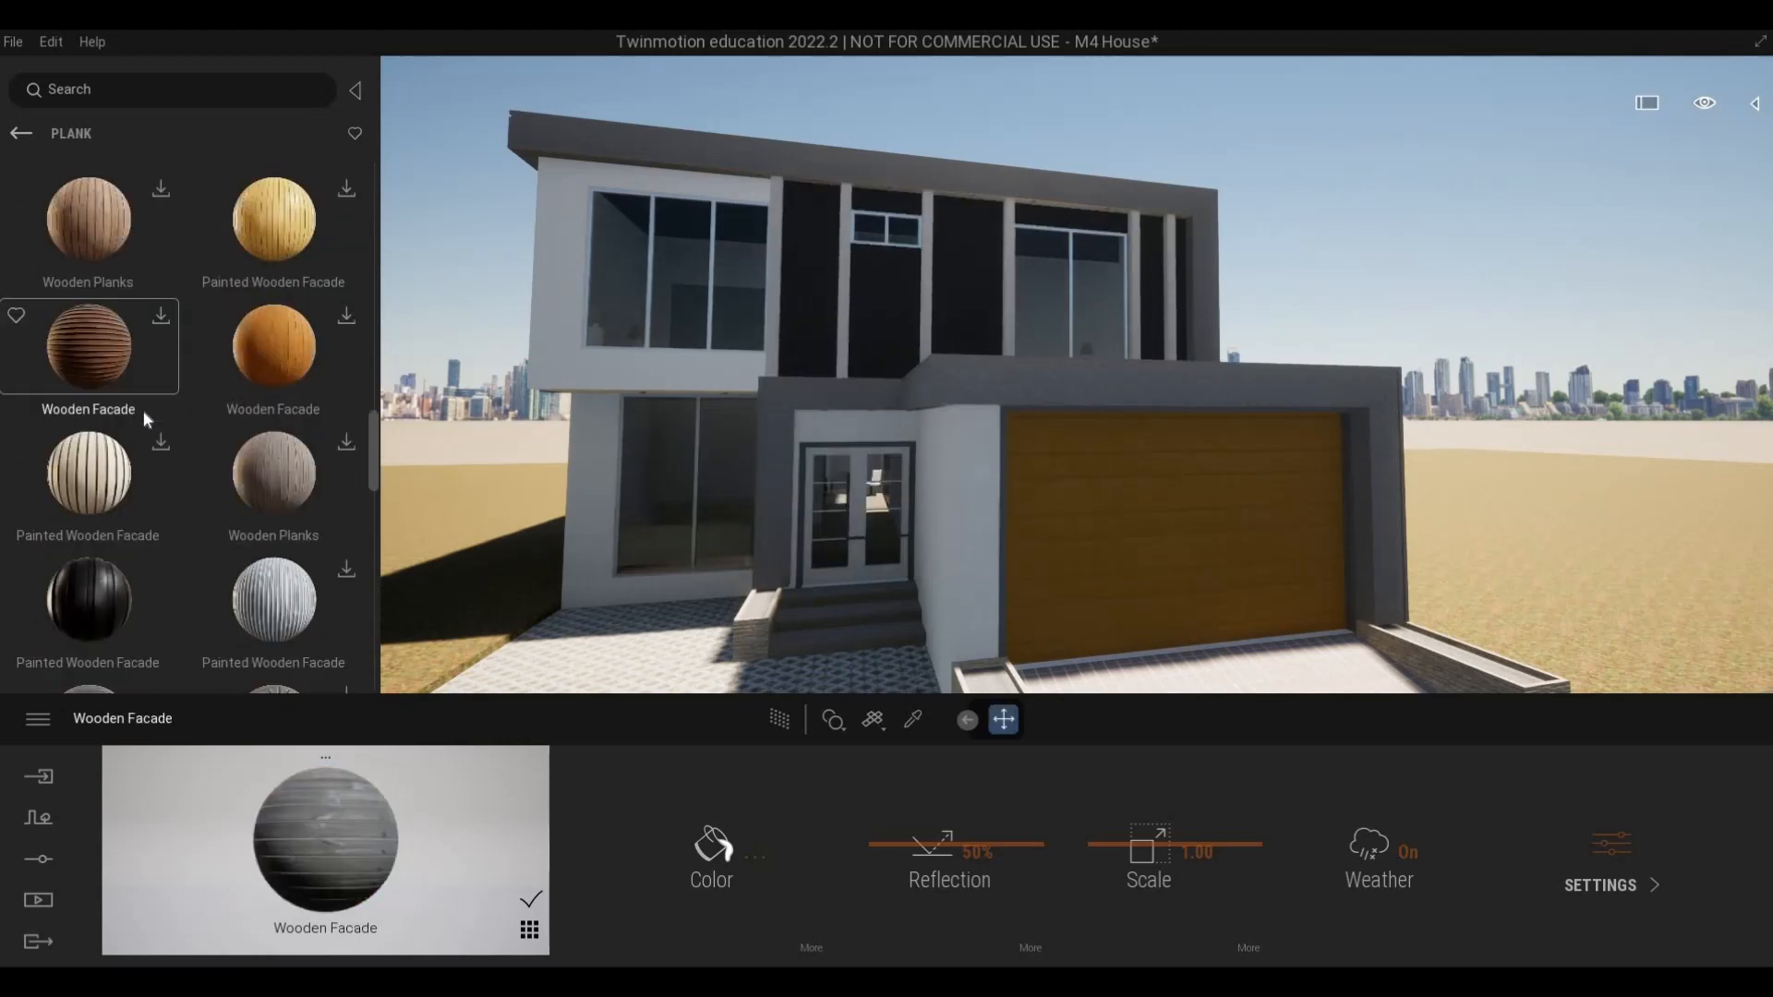
pyautogui.scroll(5, 143, 412)
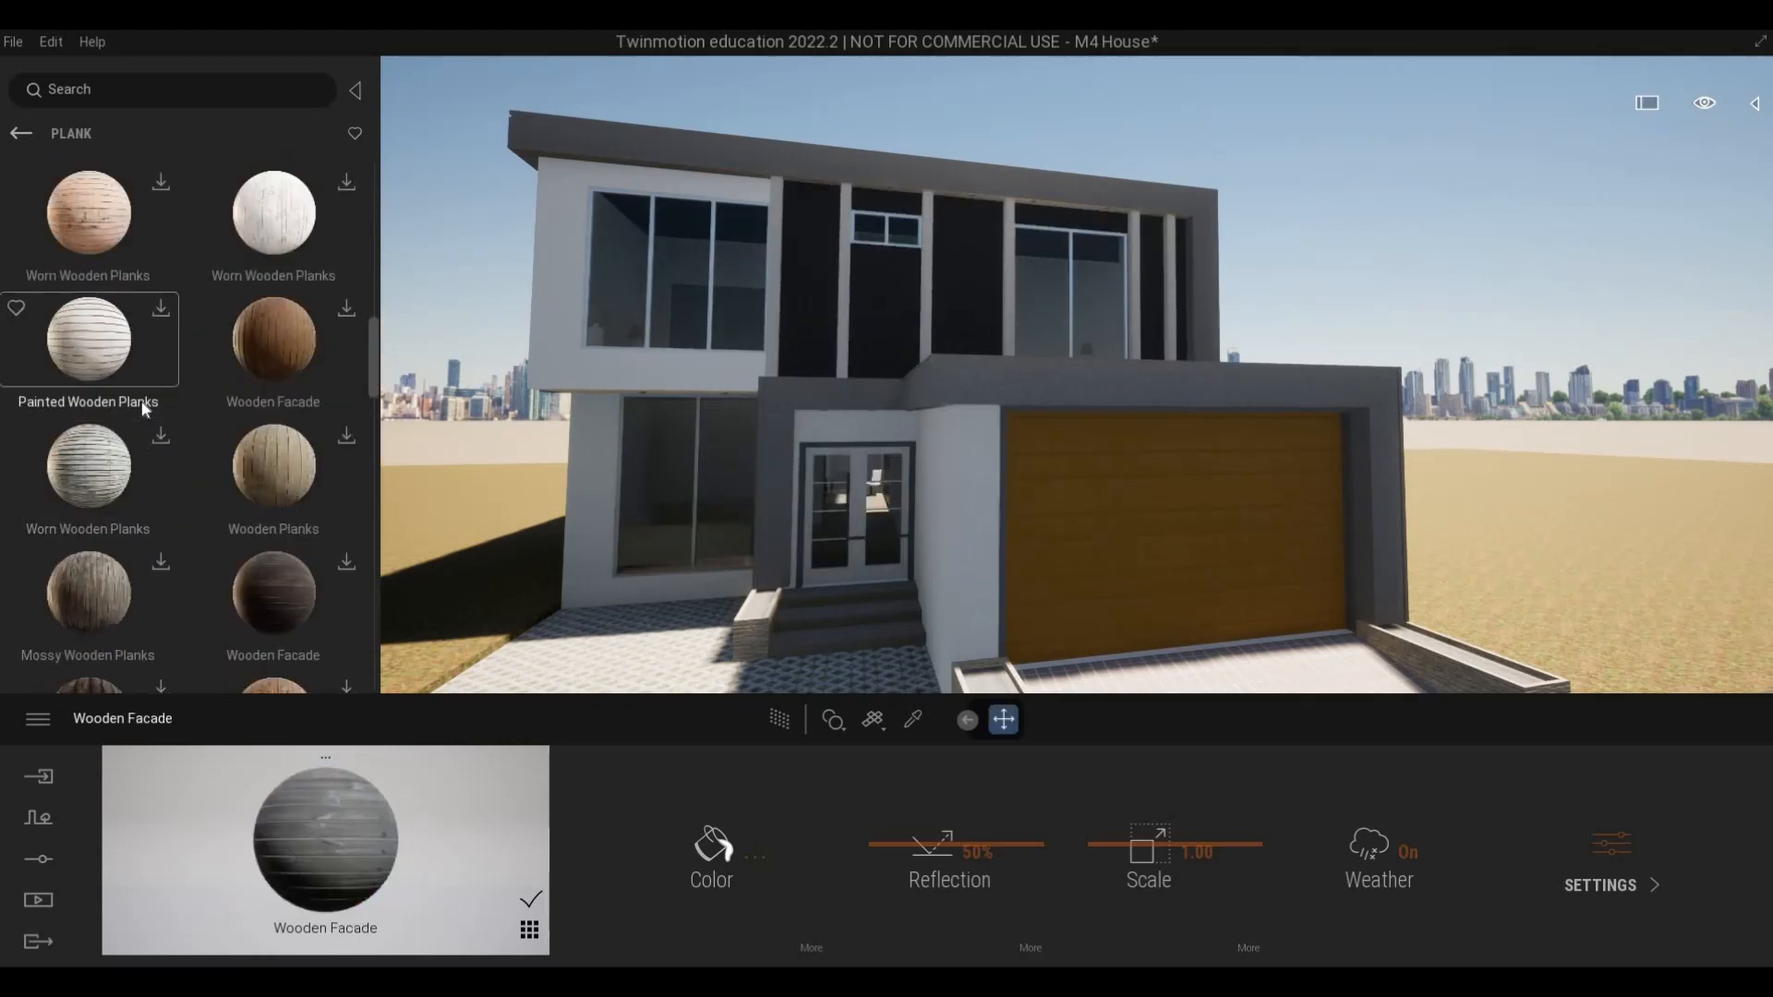
pyautogui.scroll(5, 142, 404)
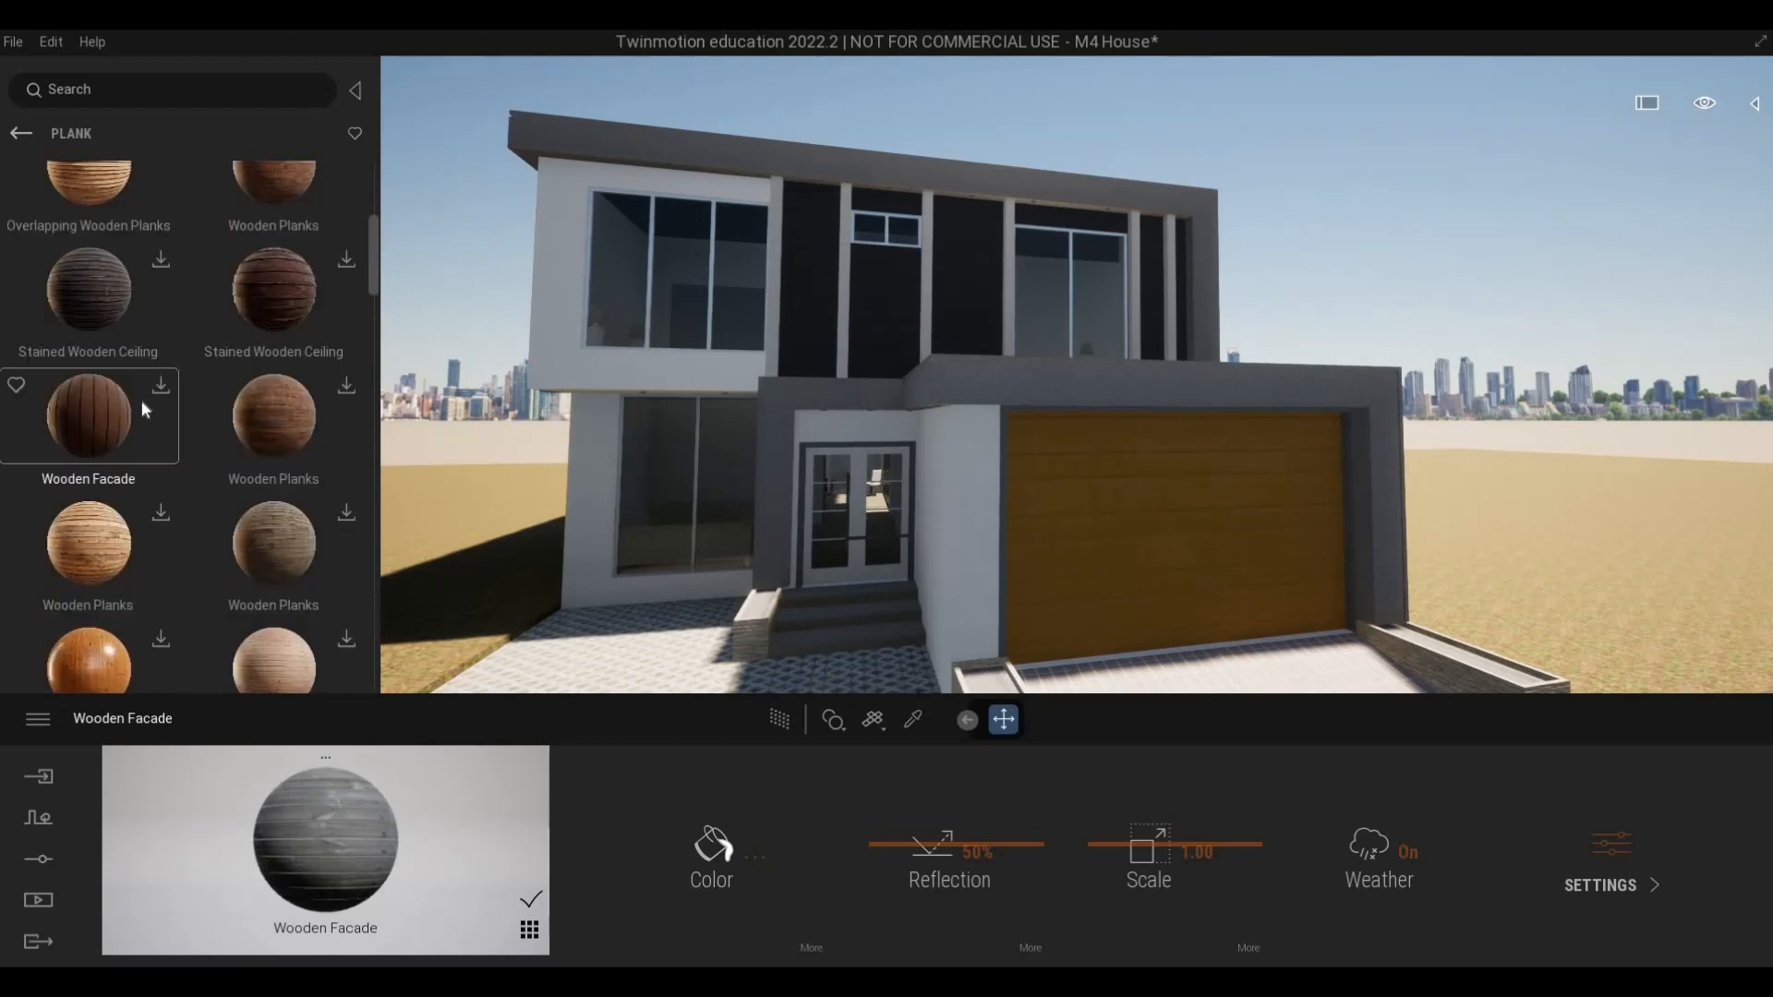
pyautogui.scroll(3, 143, 406)
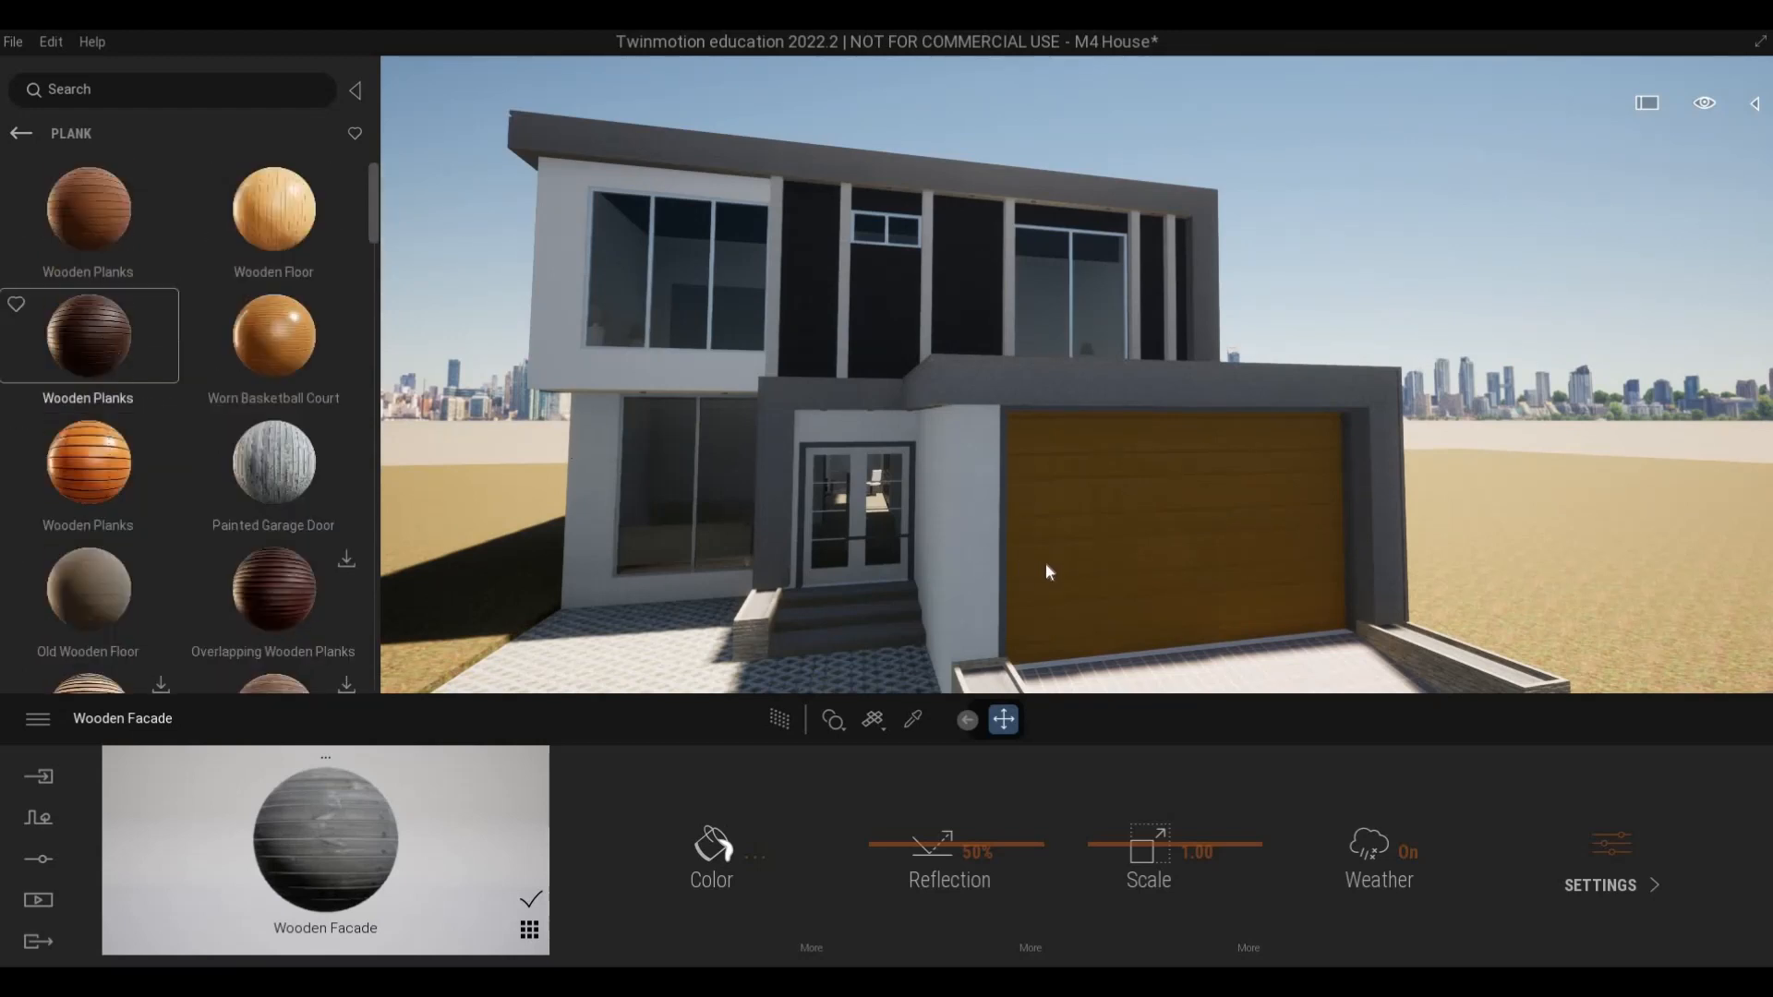
pyautogui.moveTo(1047, 565); pyautogui.dragTo(1055, 621)
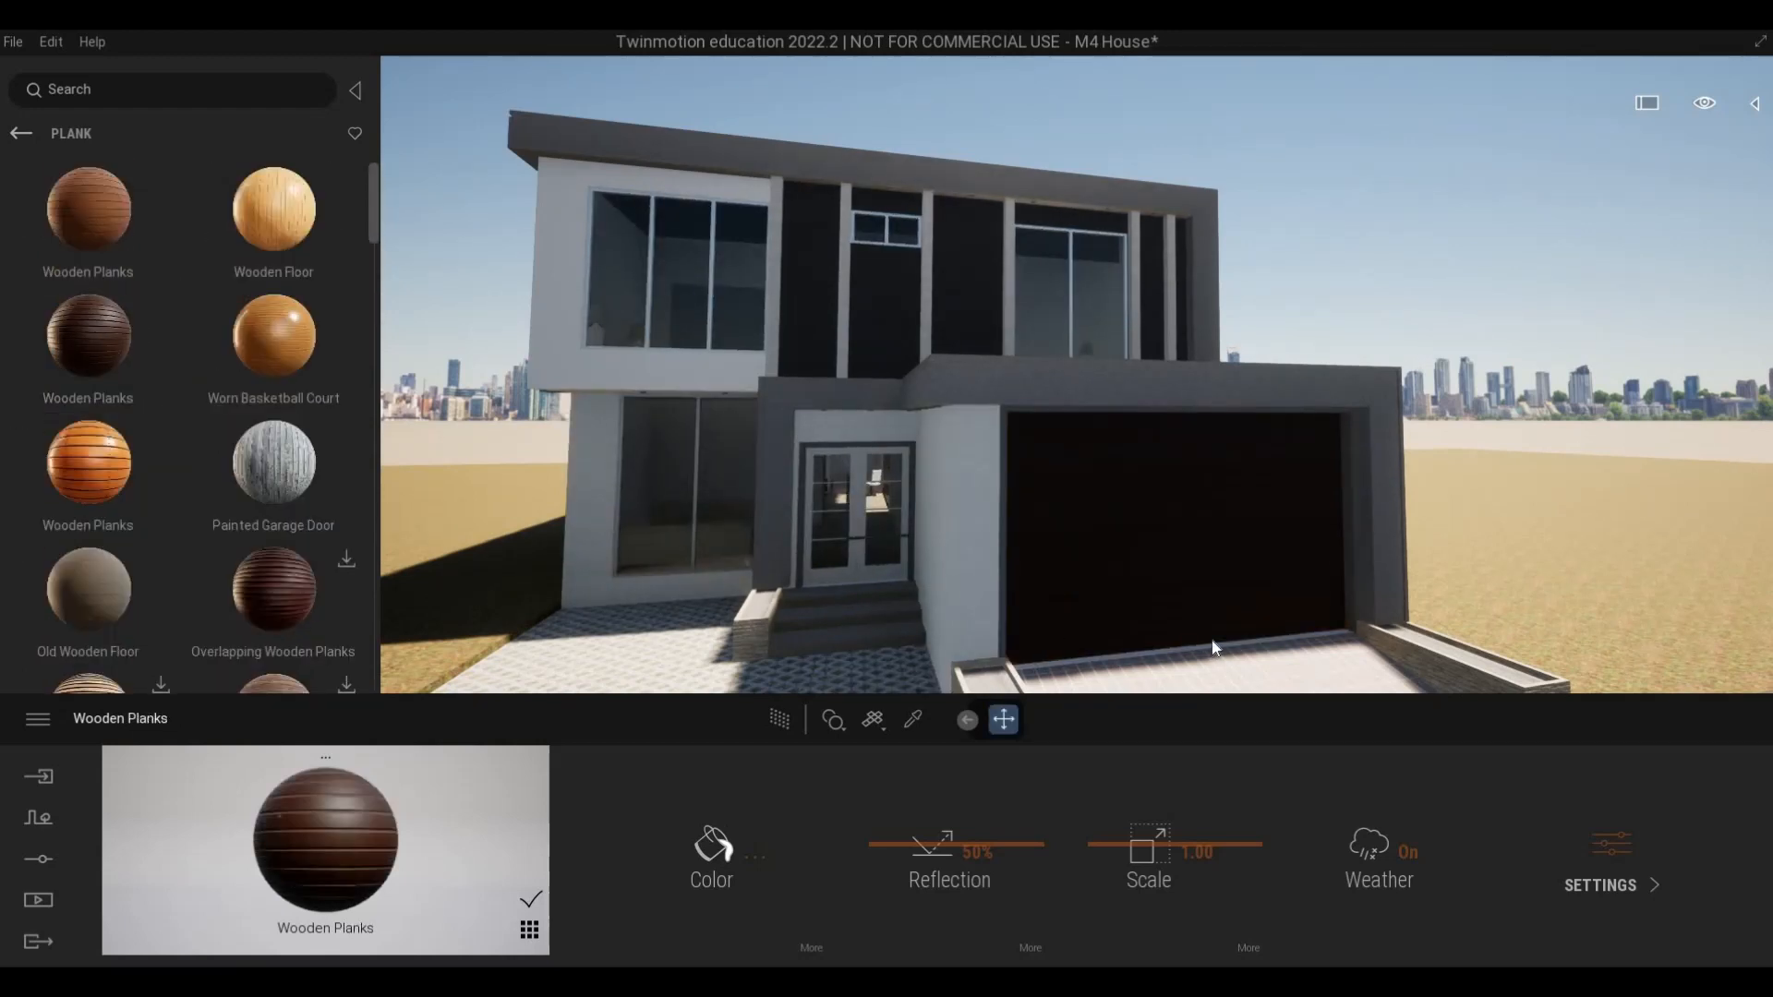
# - Set the garage door material's scale to 1.93 from a close view and compare it with the whole front facade
pyautogui.press('d')
pyautogui.press('w')
pyautogui.press('e')
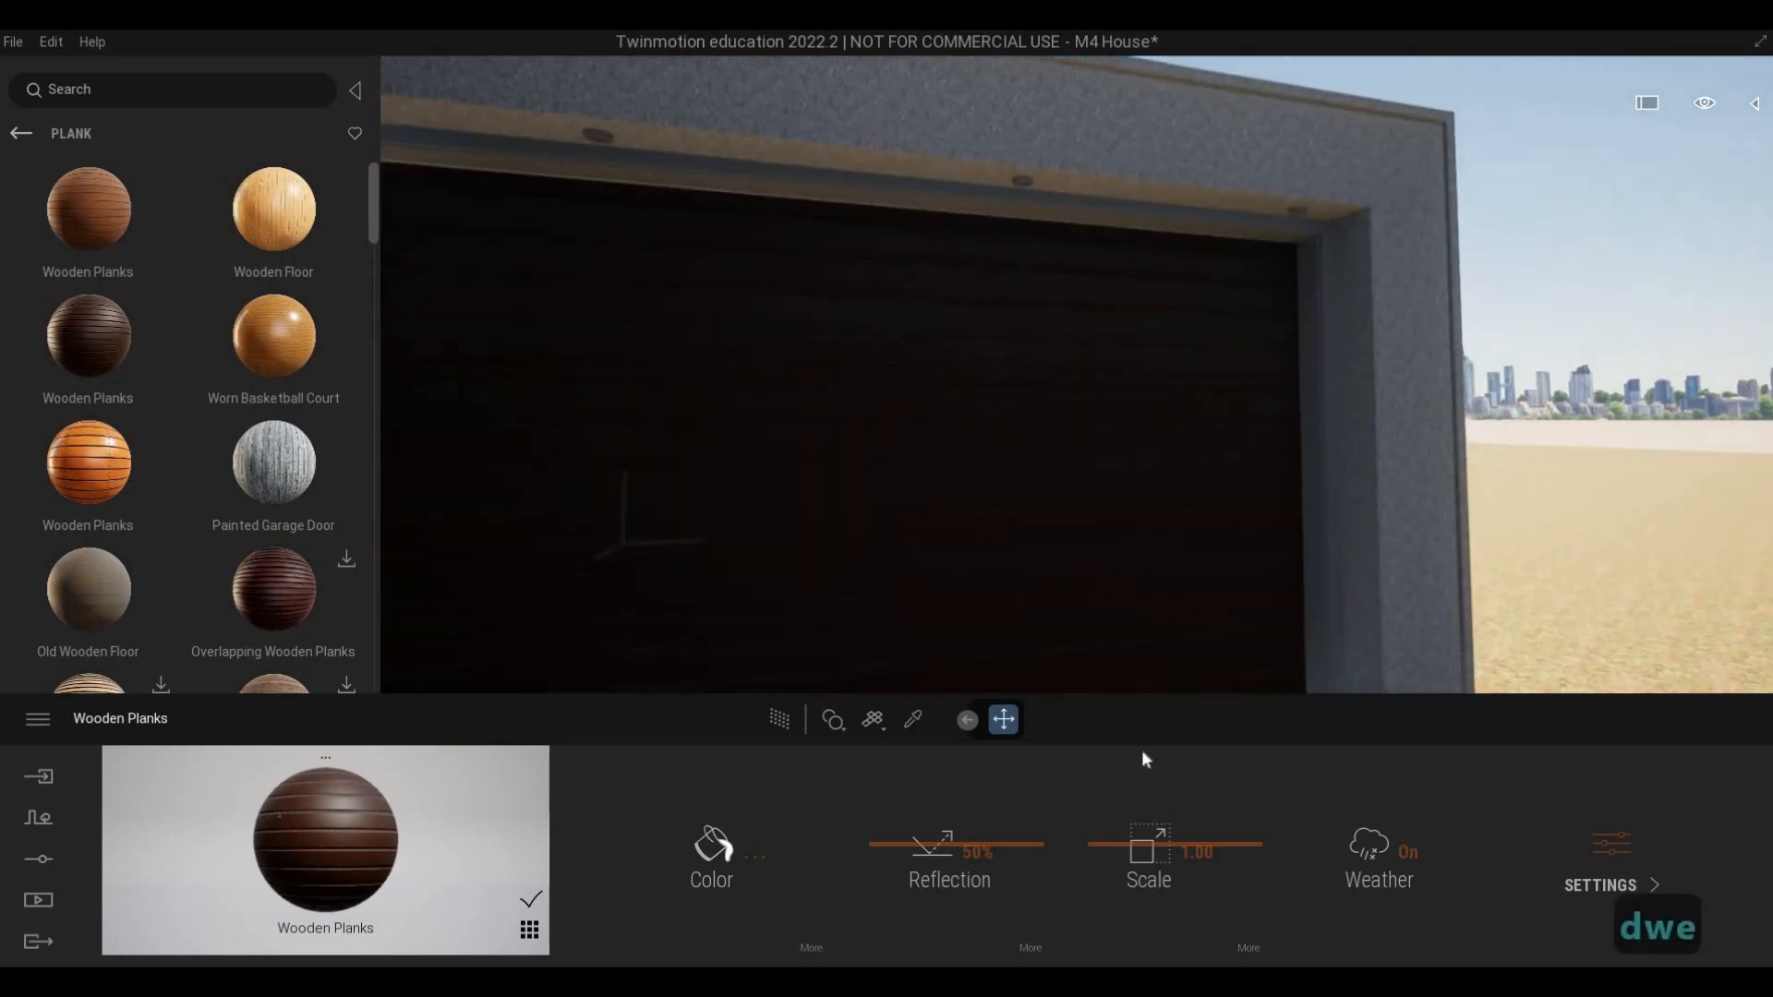
pyautogui.moveTo(1121, 839); pyautogui.dragTo(1122, 835)
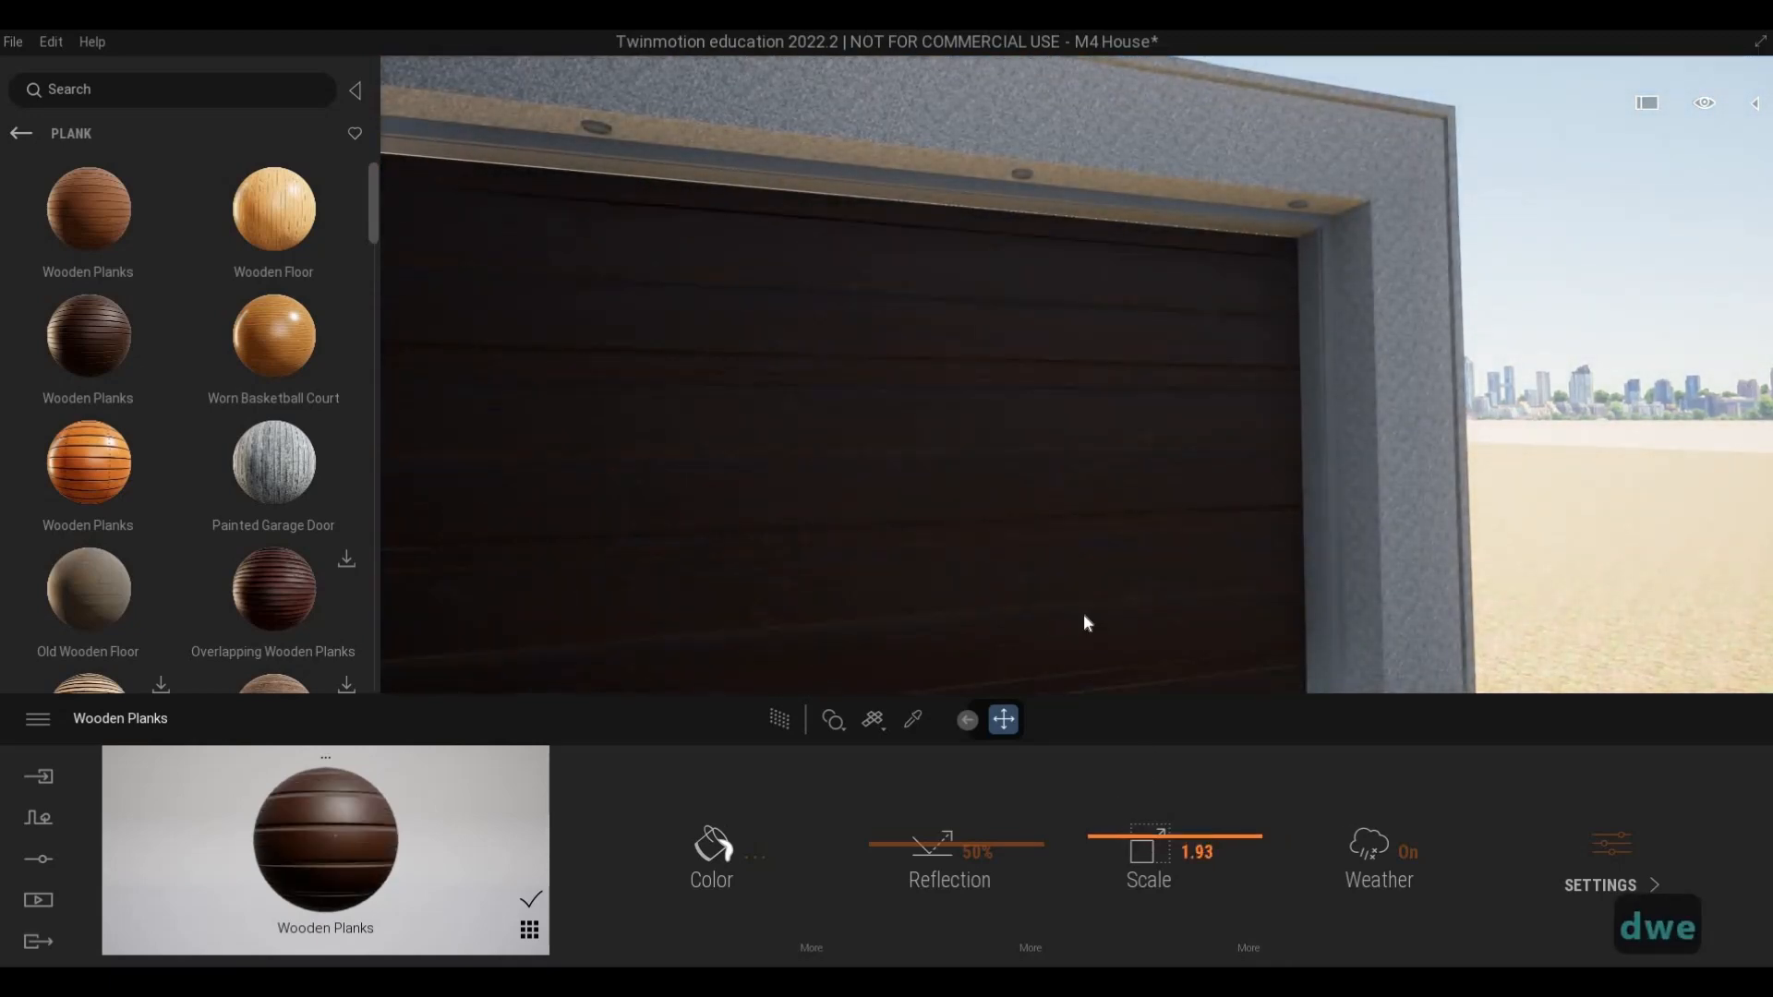
pyautogui.press('s')
pyautogui.press('q')
pyautogui.press('a')
pyautogui.press('w')
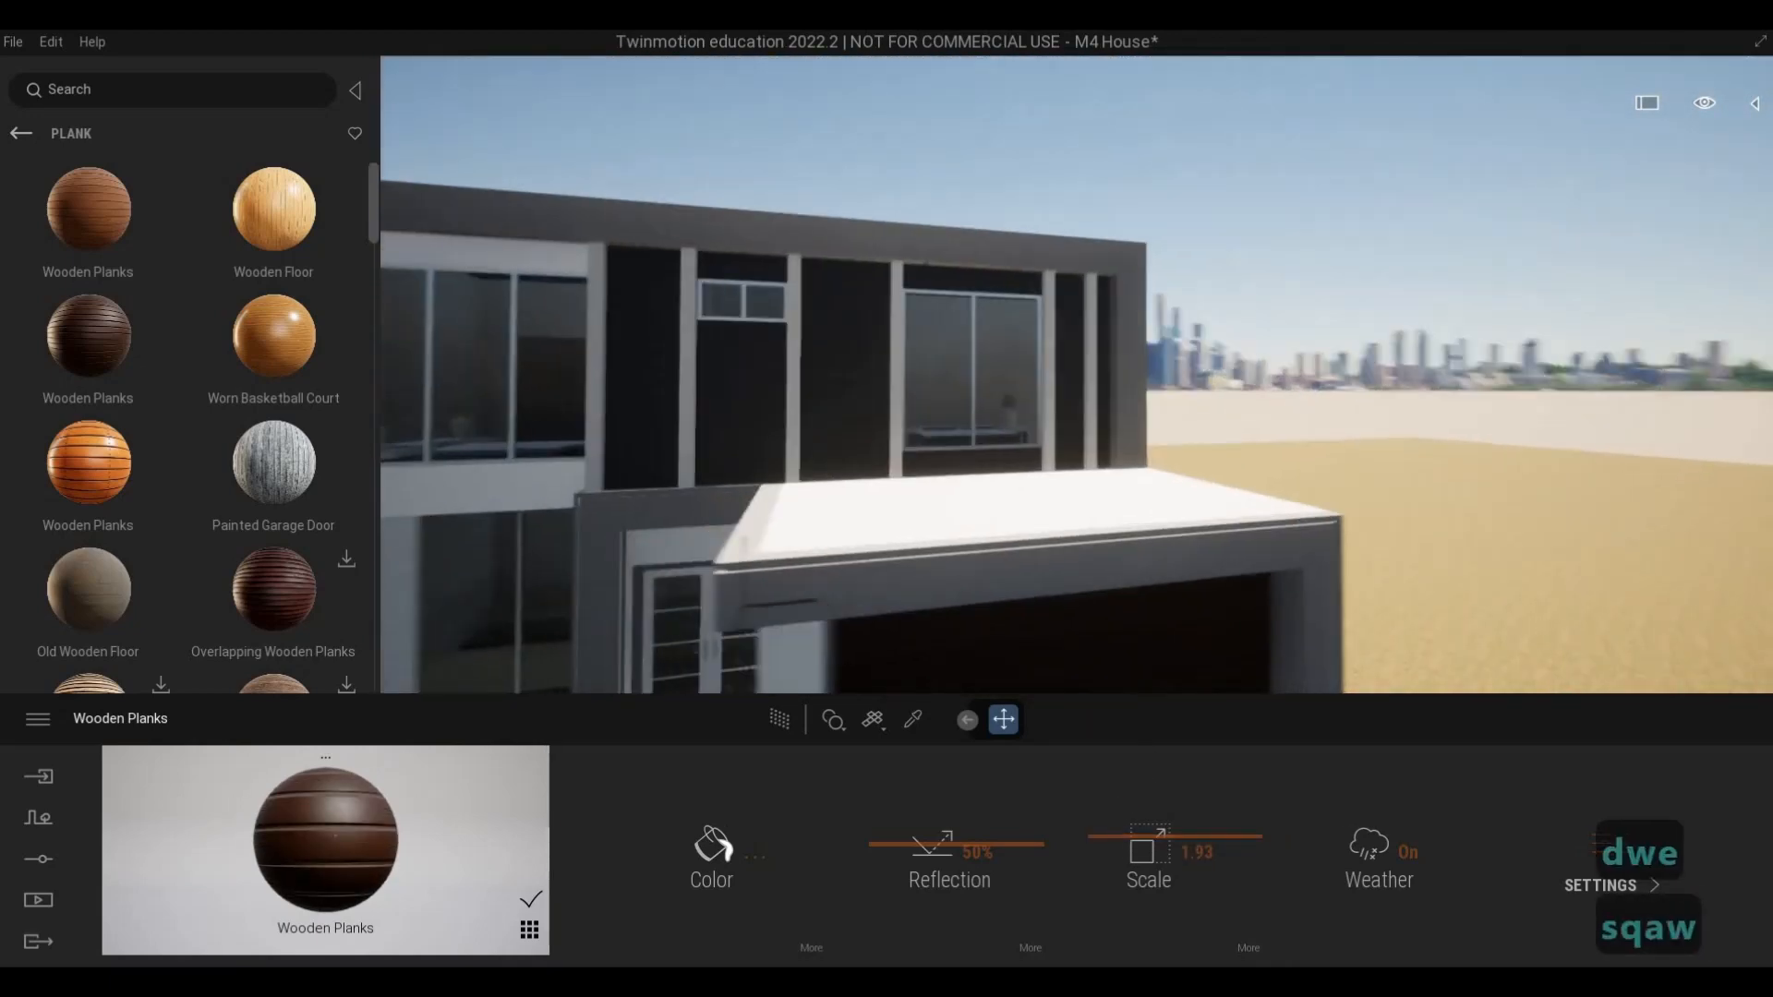
# - Set the dark brown garage door material's scale to 1.06 while viewing the door up close
pyautogui.press('d')
pyautogui.press('s')
pyautogui.press('e')
pyautogui.press('w')
pyautogui.press('w')
pyautogui.press('w')
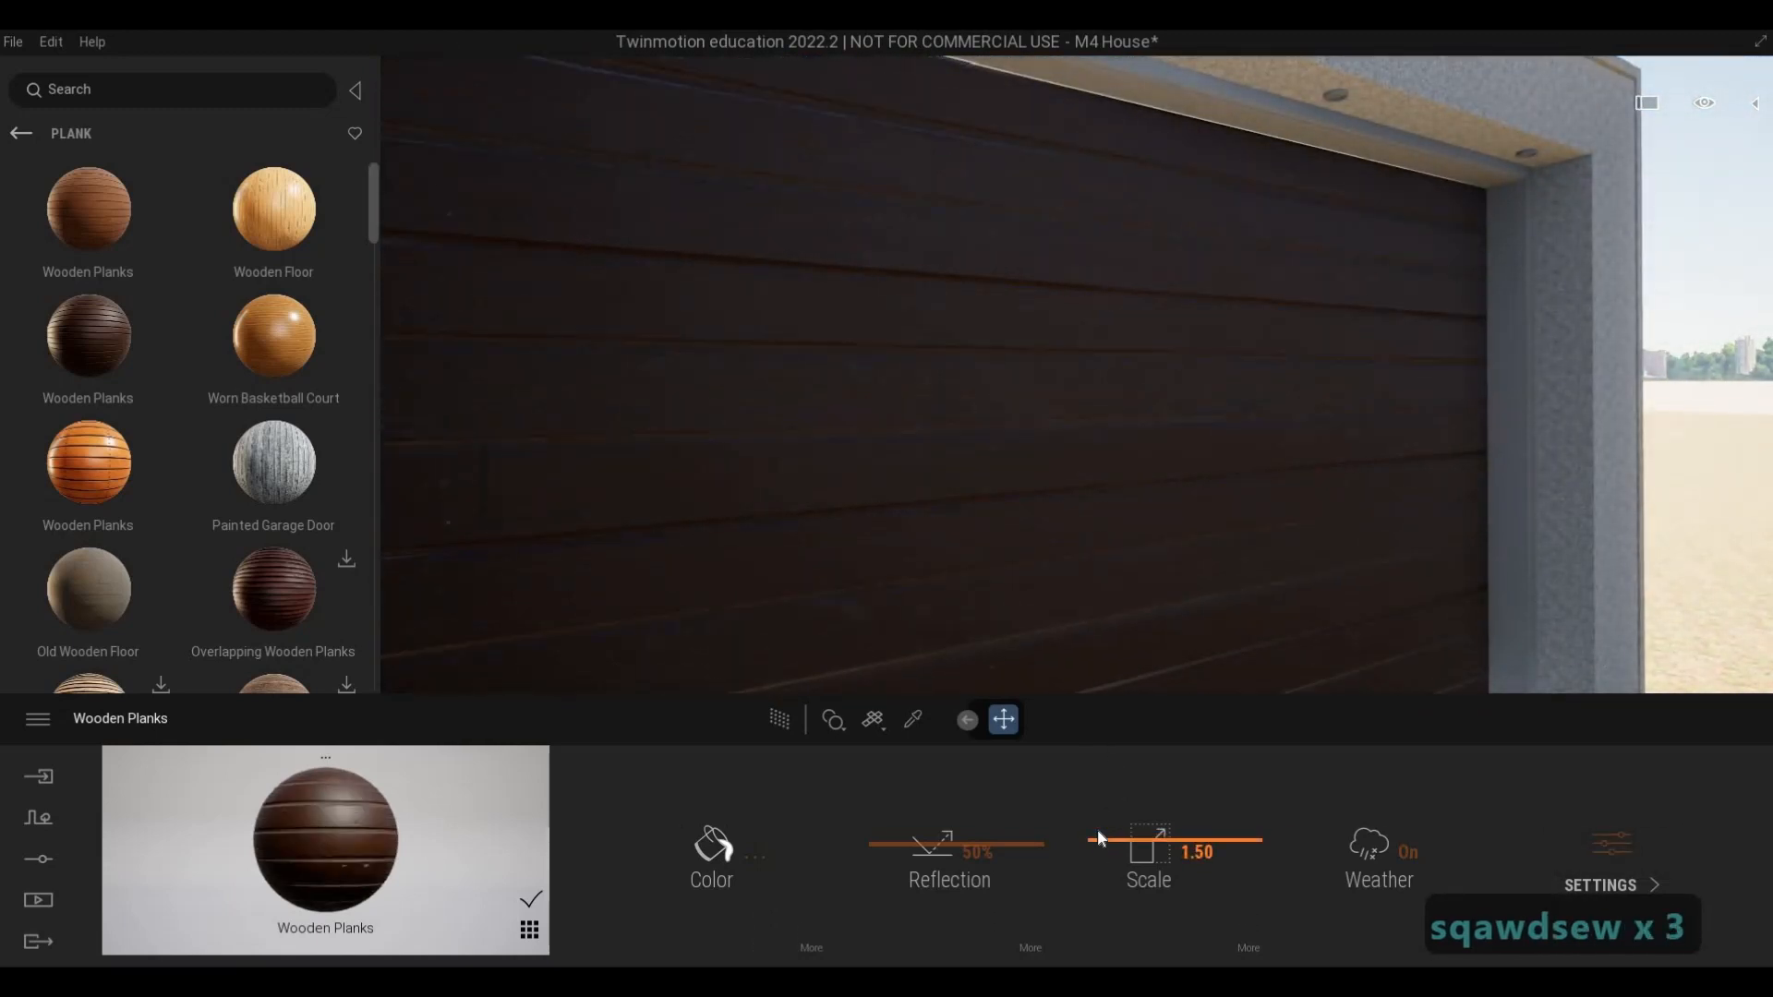
# - Apply the yellow Wooden Planks material to the dark wall panels on the upper floor's front facade
pyautogui.press('s')
pyautogui.press('q')
pyautogui.press('a')
pyautogui.press('w')
pyautogui.press('e')
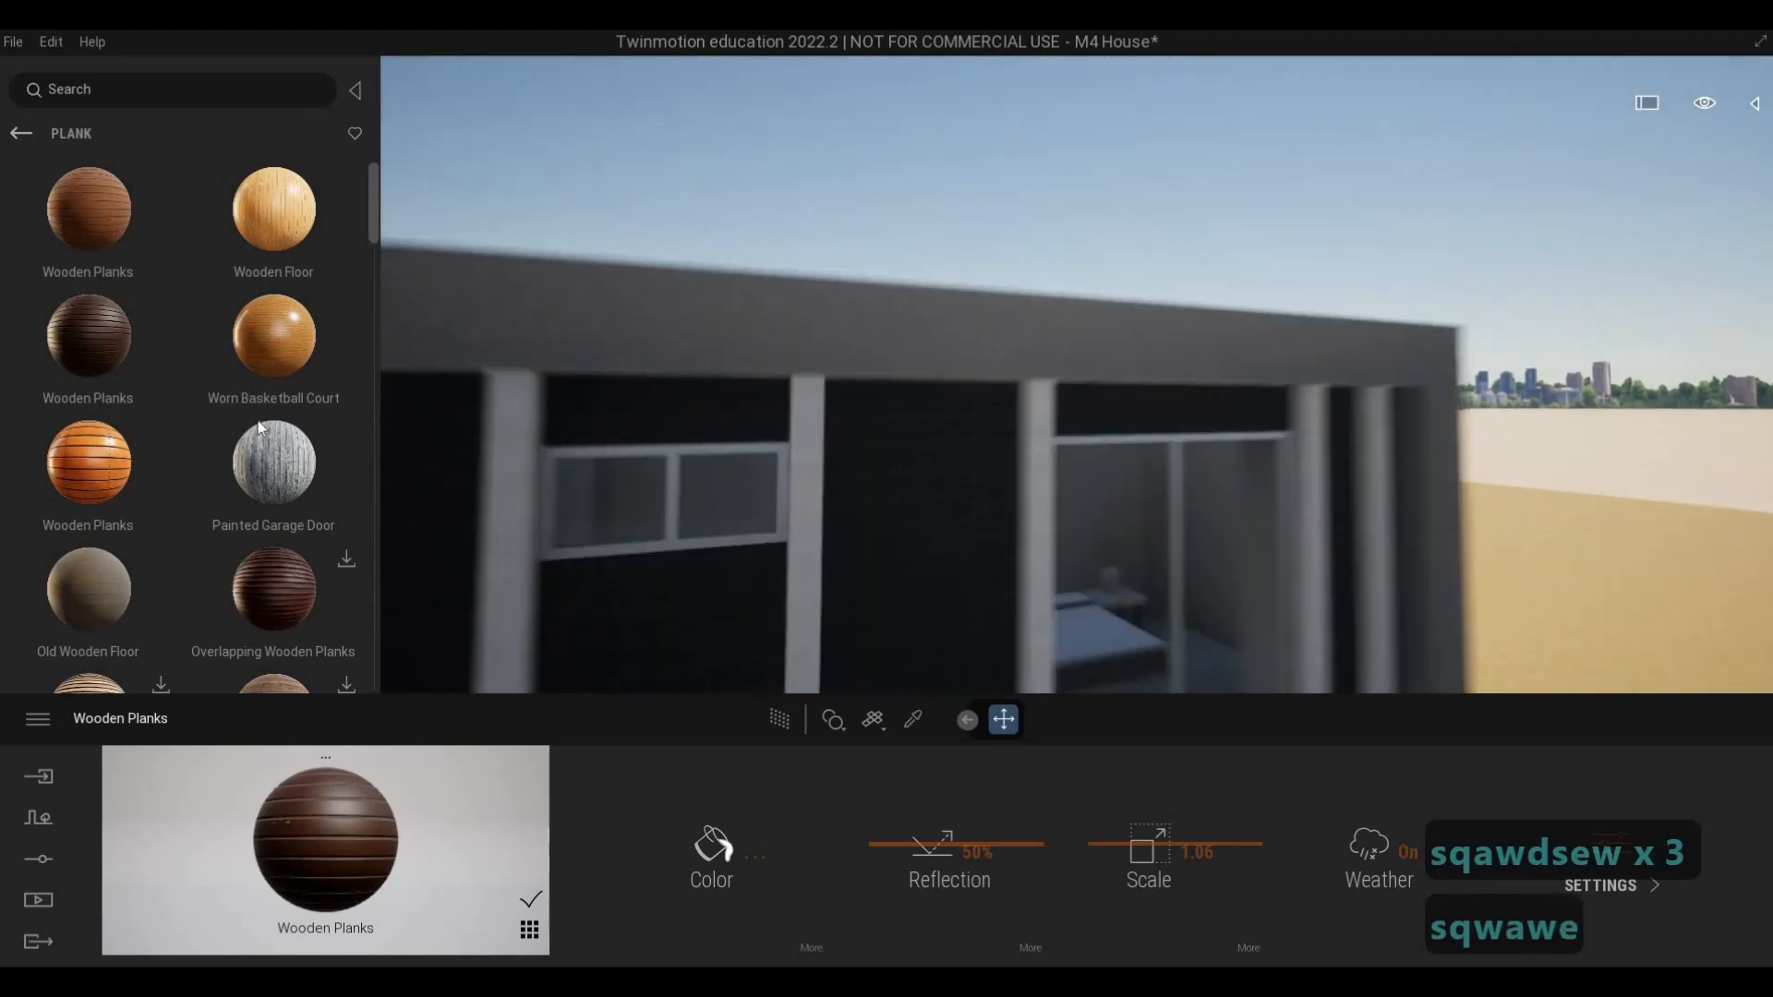
pyautogui.scroll(-8, 196, 414)
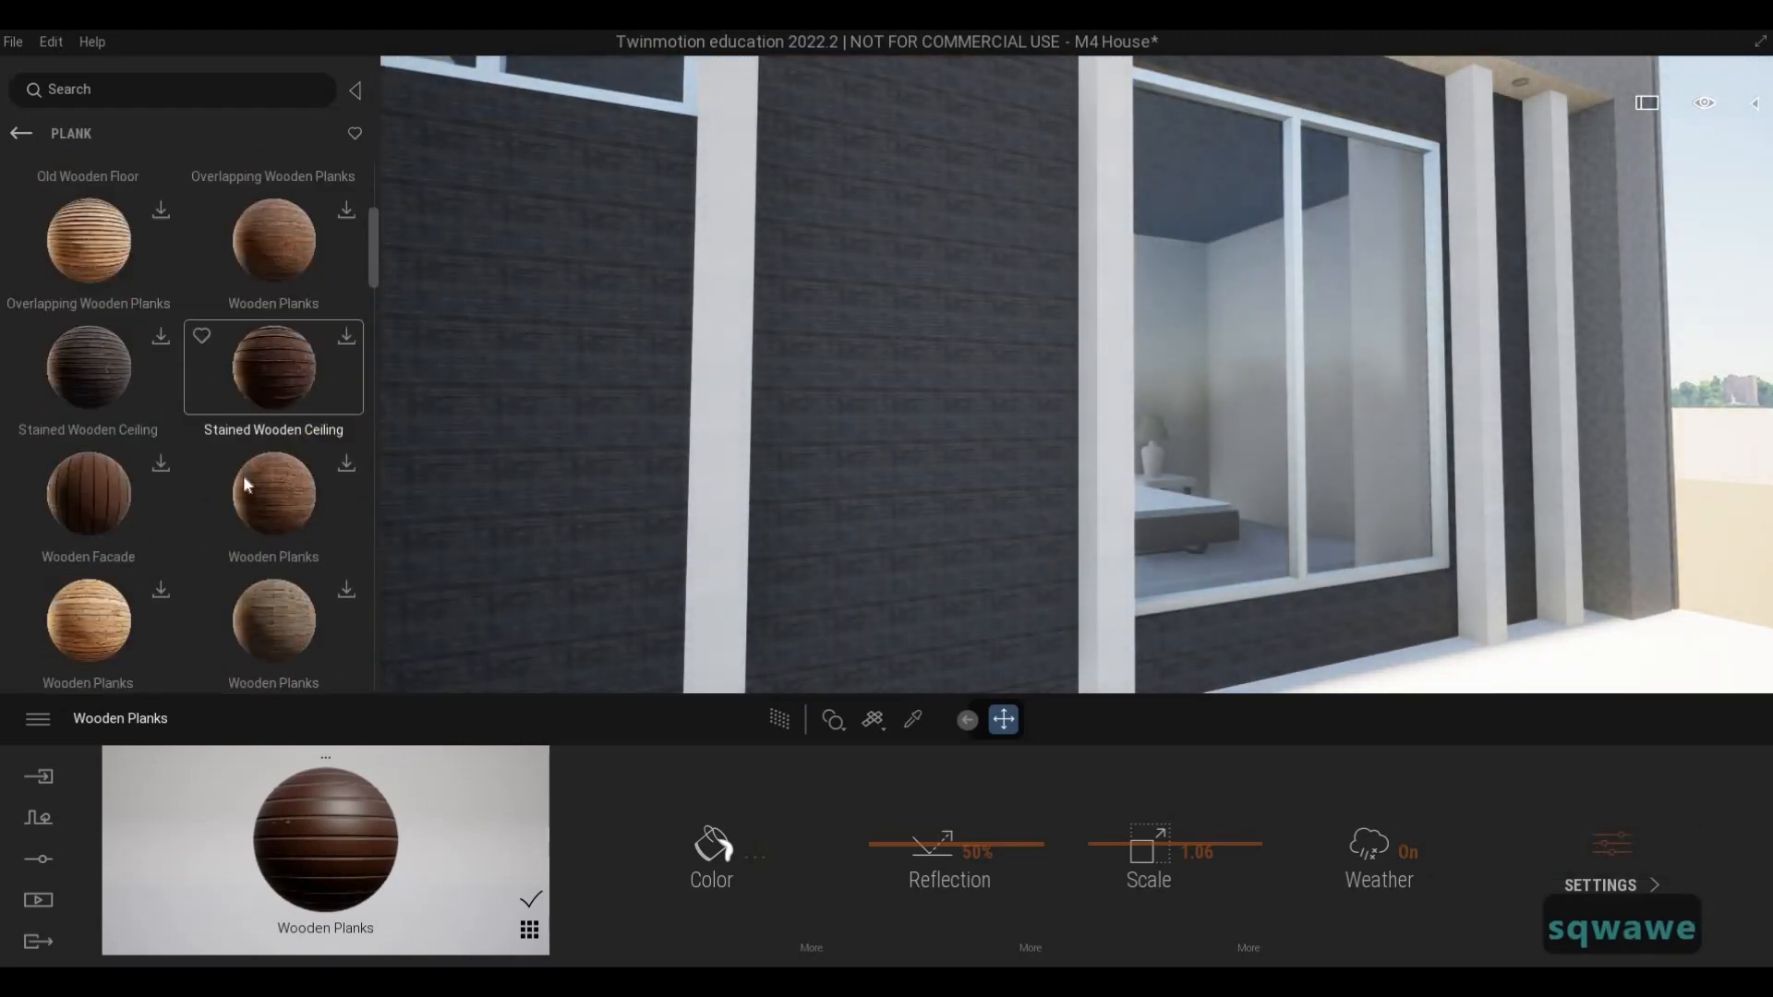
pyautogui.scroll(-2, 368, 305)
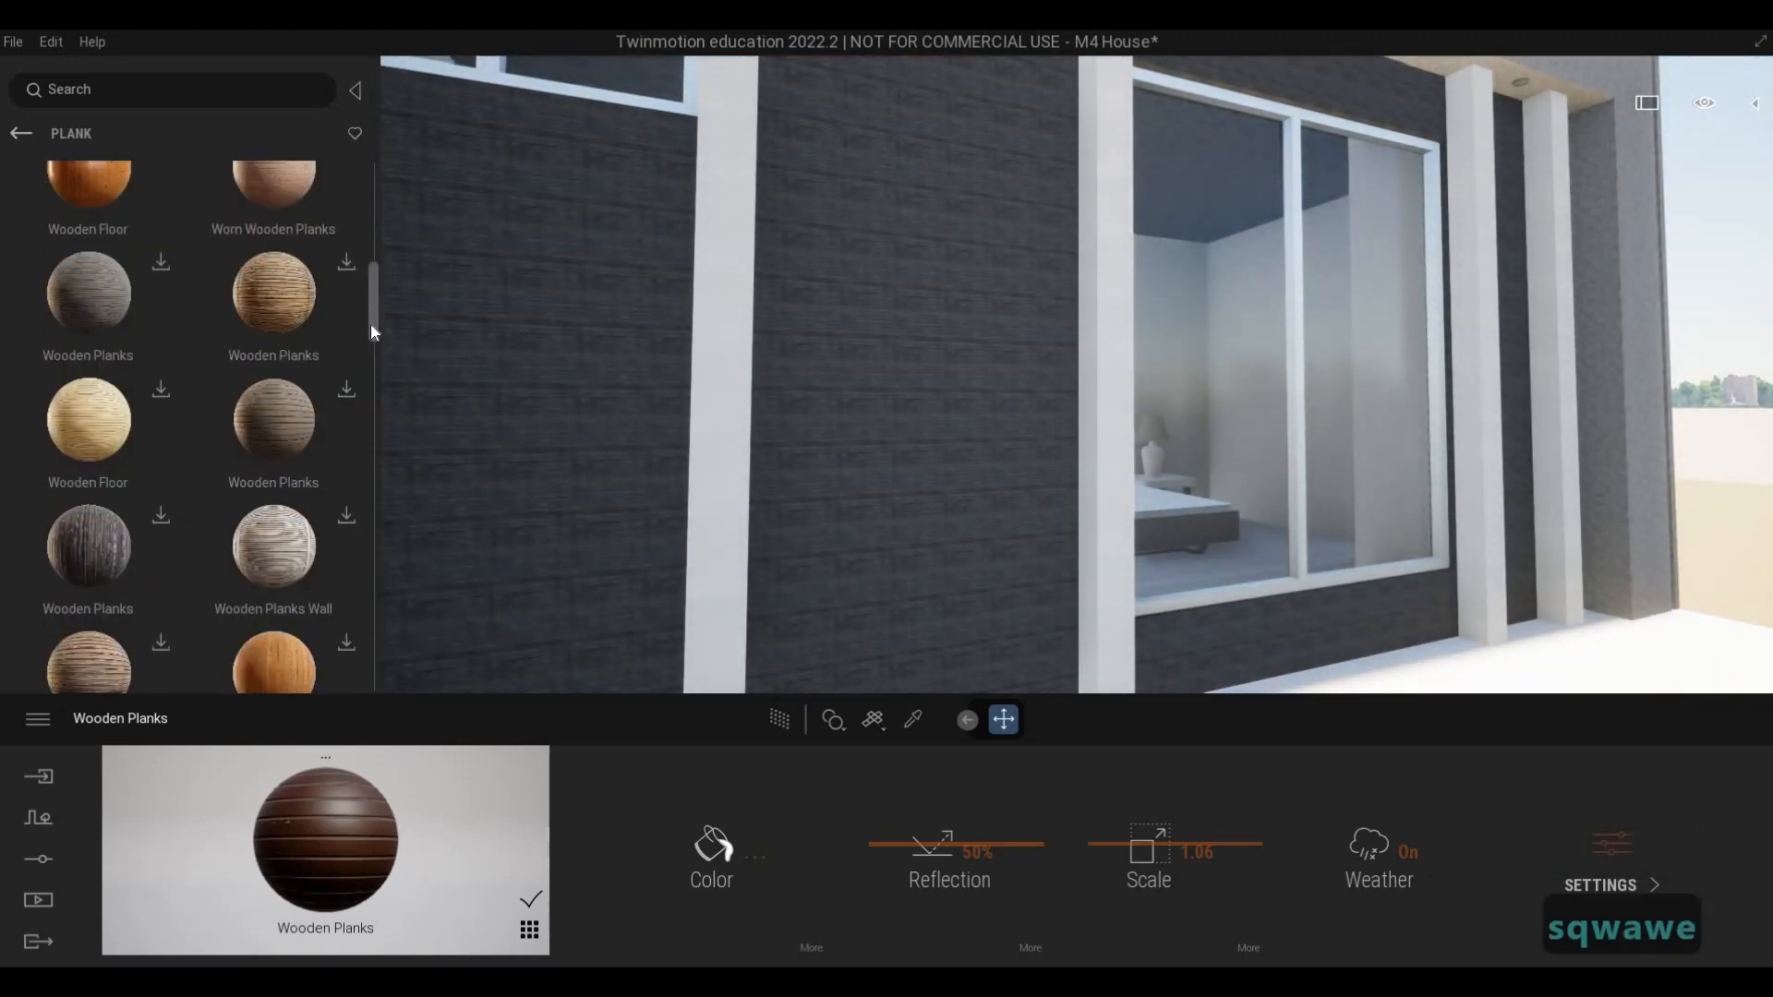
pyautogui.scroll(-6, 373, 383)
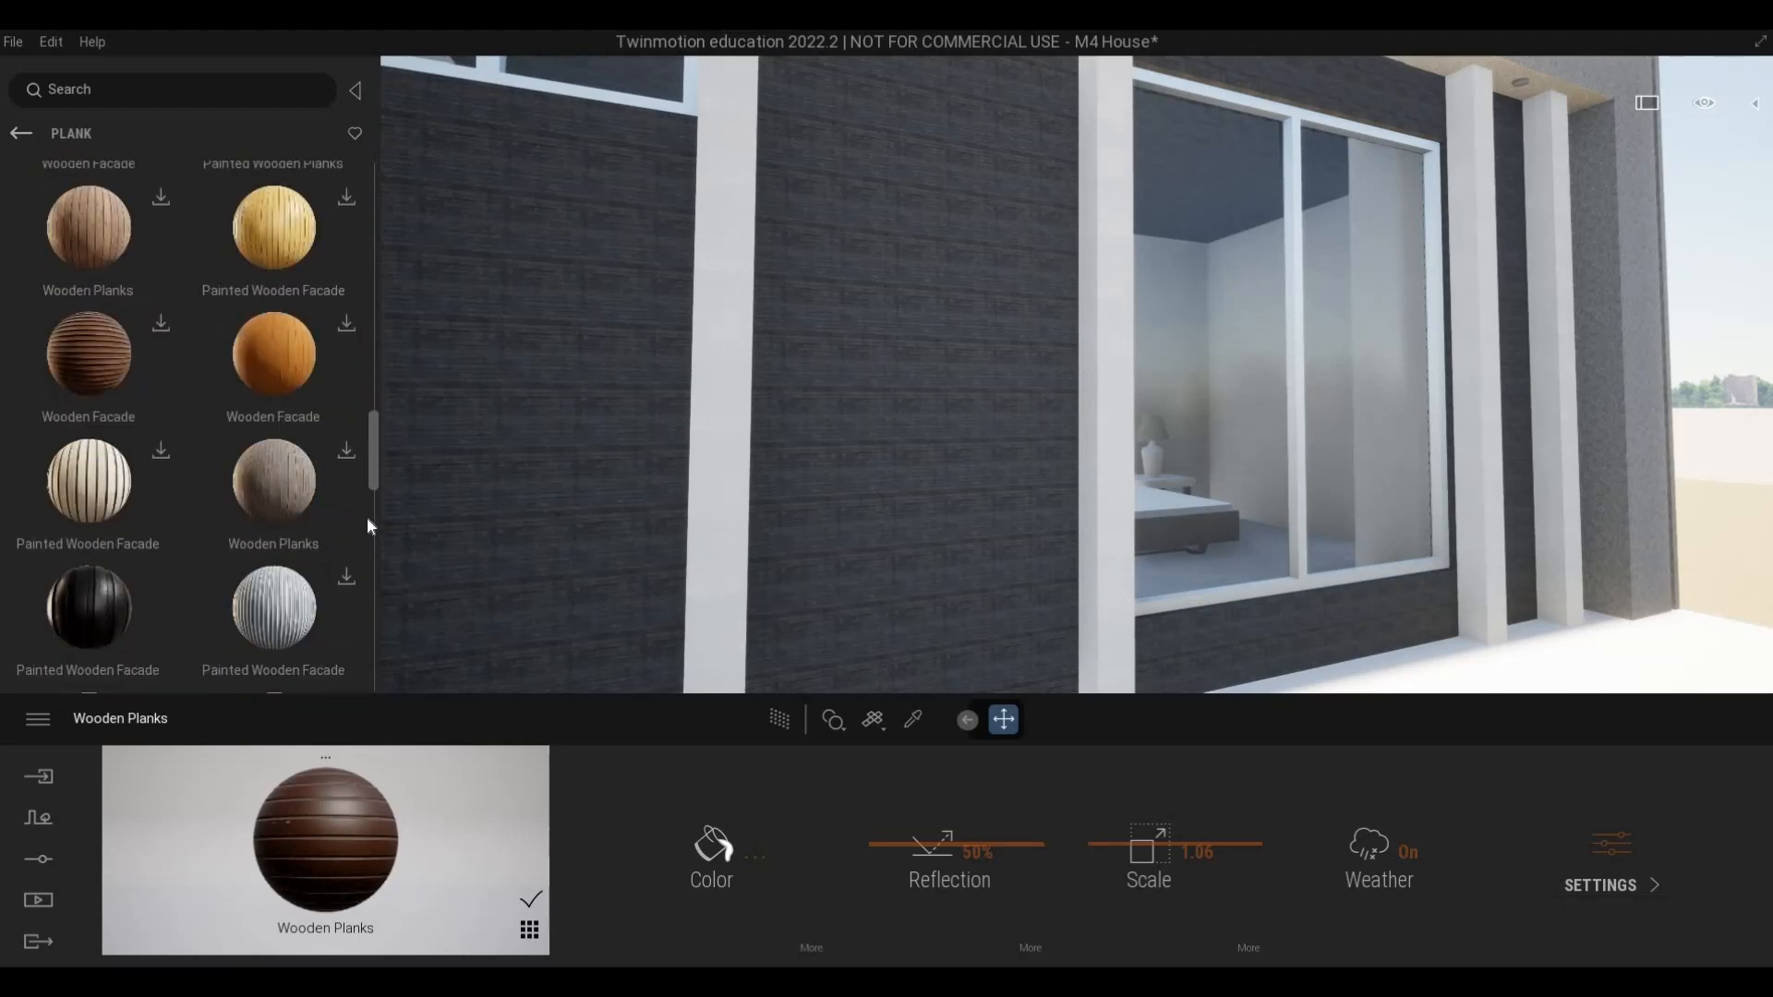
pyautogui.scroll(-5, 366, 552)
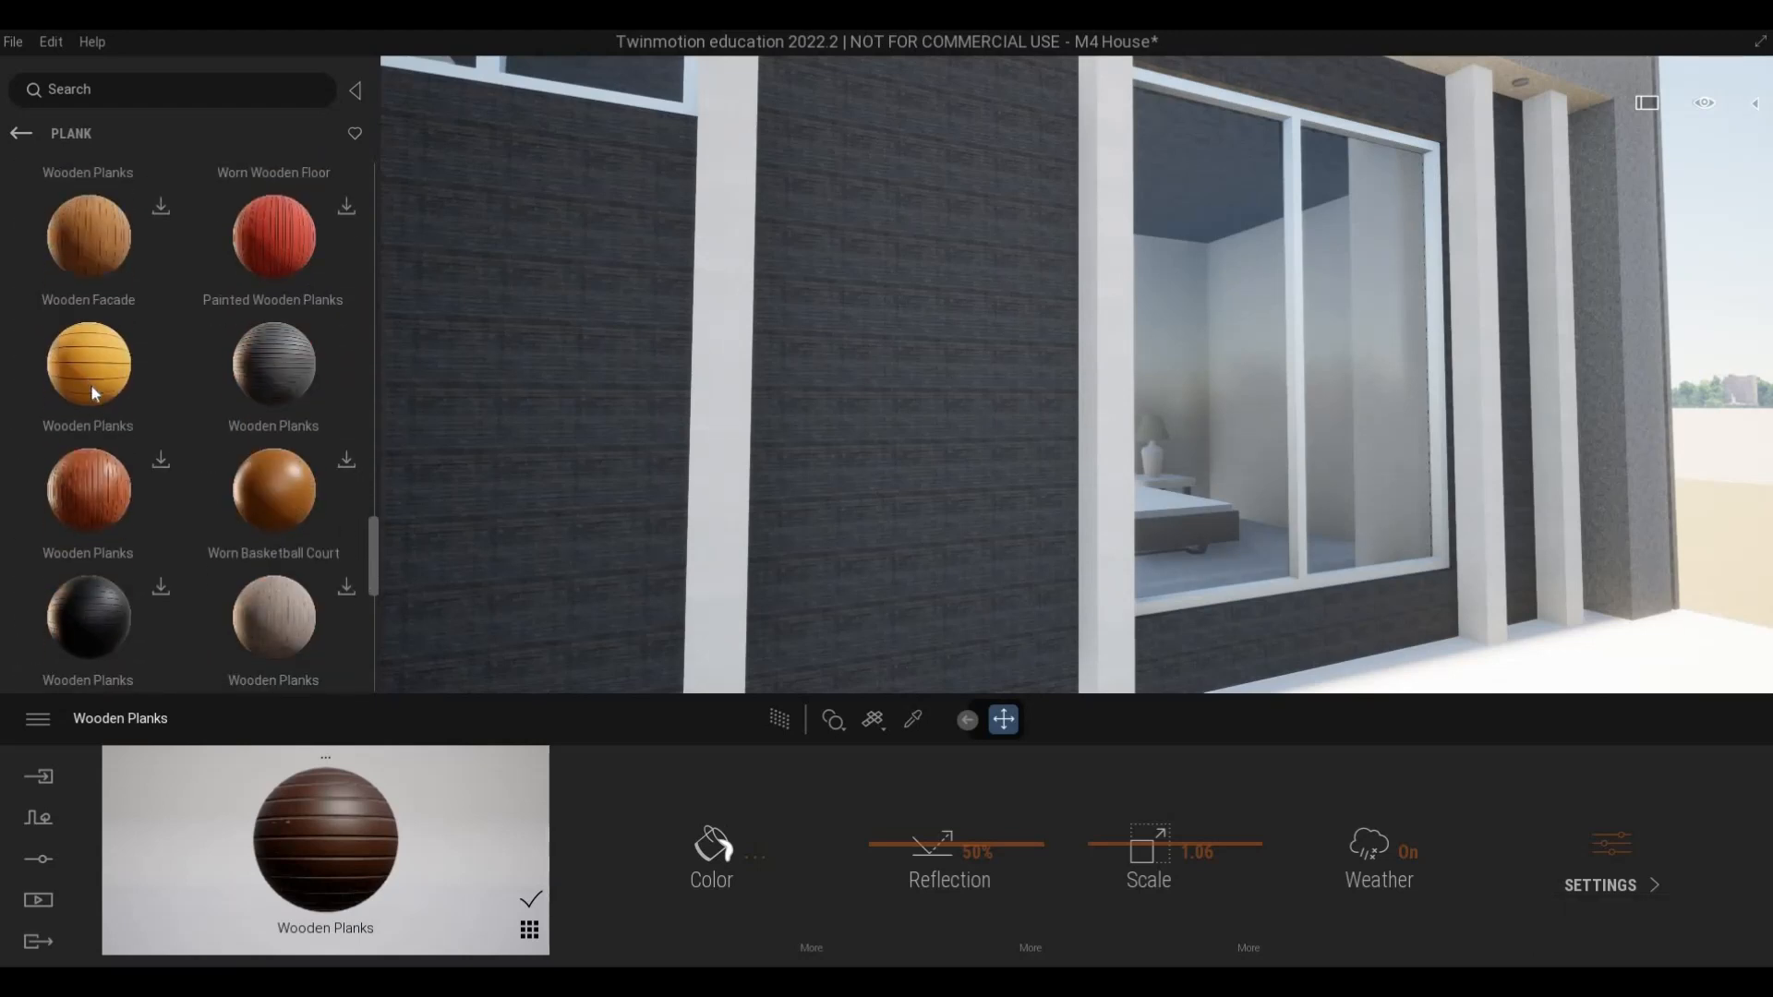
pyautogui.moveTo(843, 483); pyautogui.dragTo(842, 479)
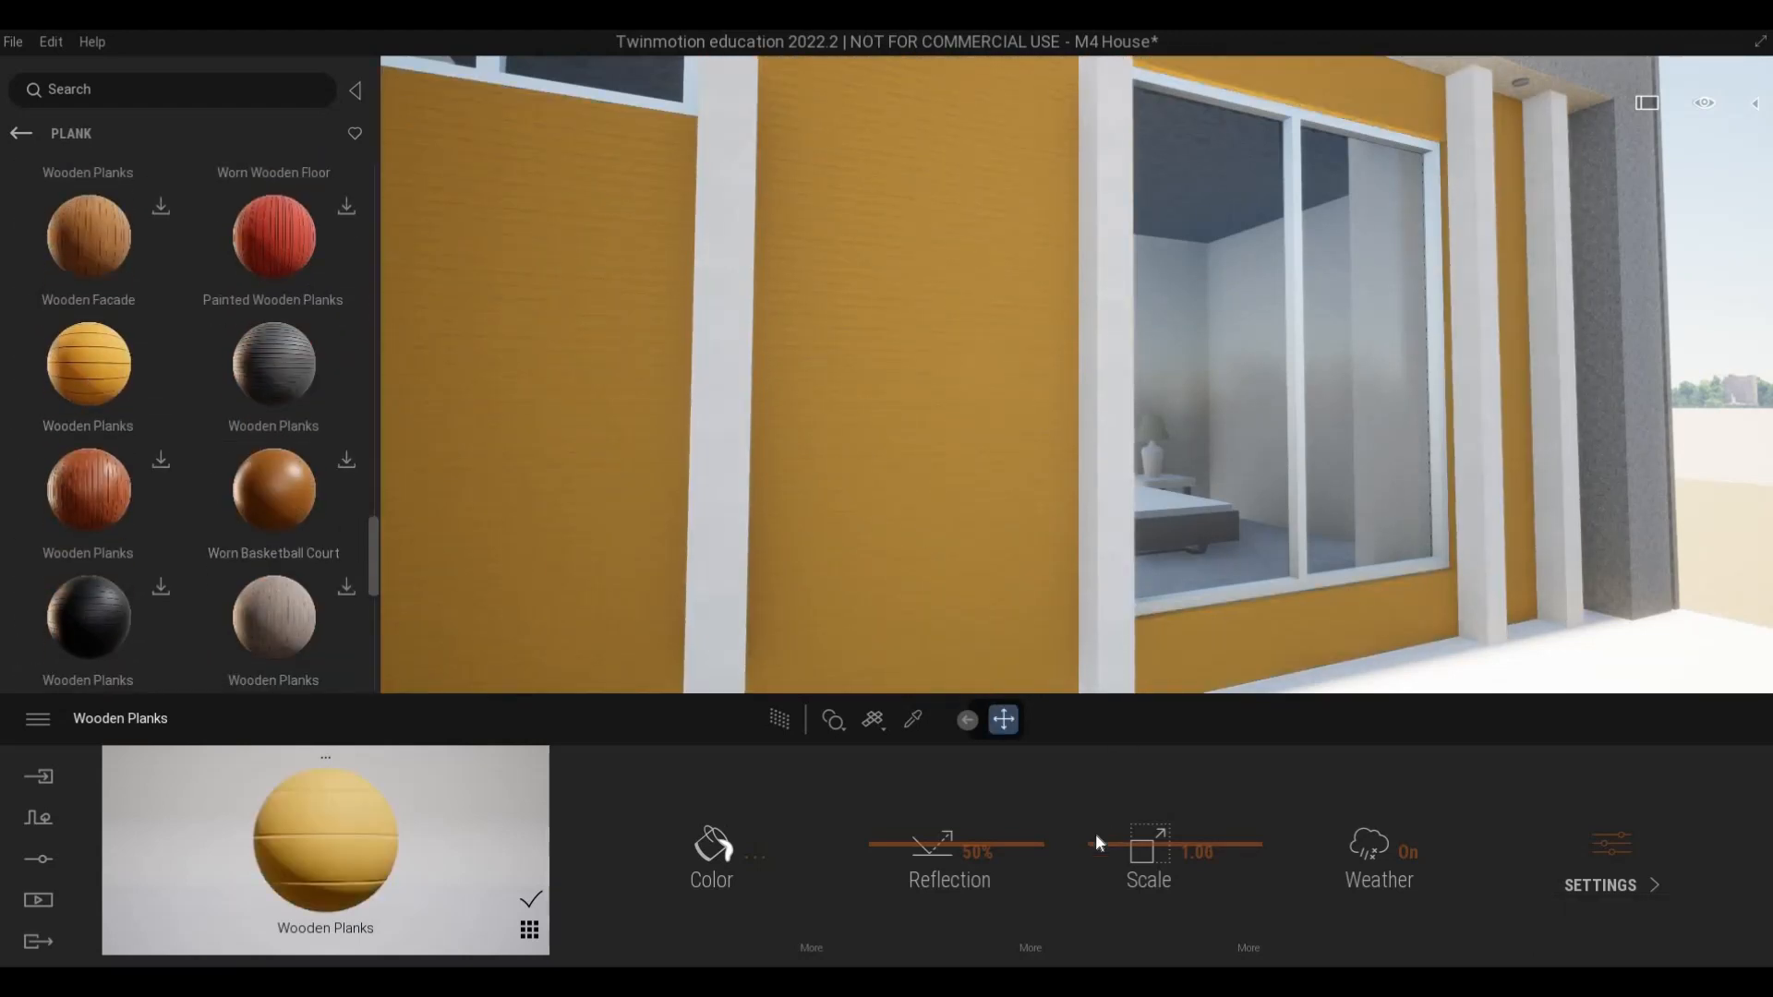
# - Set the upper facade's yellow Wooden Planks scale to 4.43 and view the panels from a distance and up close
pyautogui.press('s')
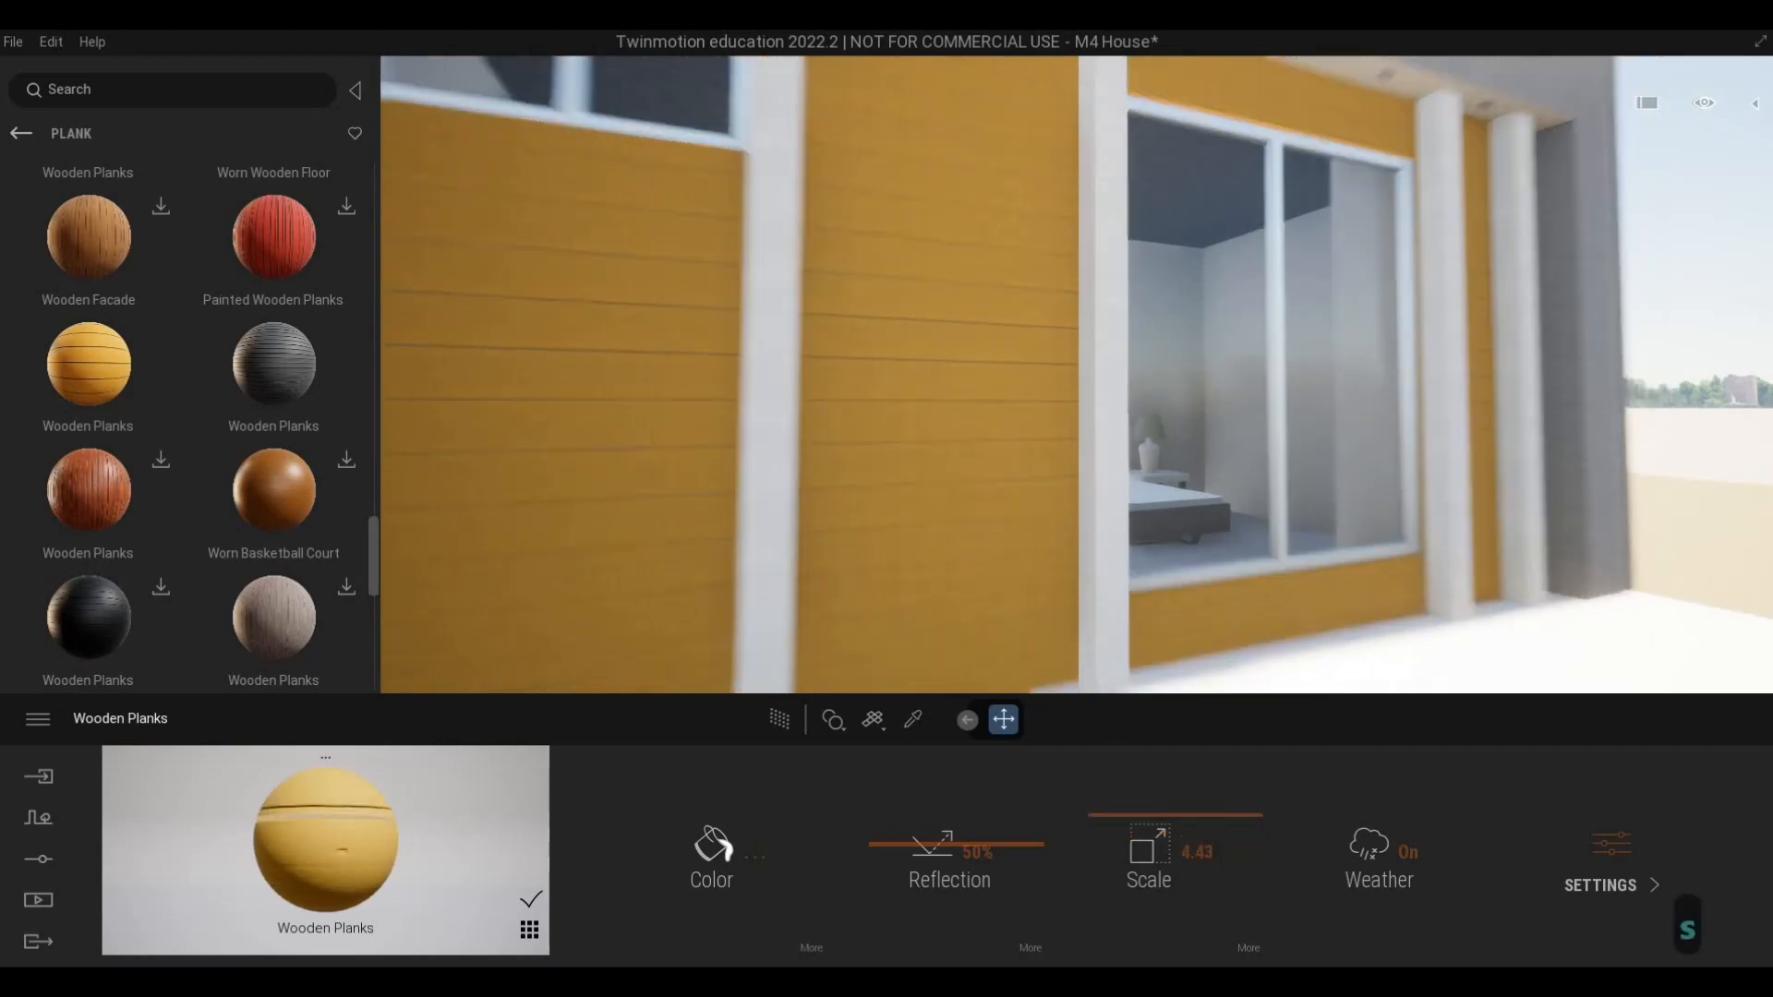
pyautogui.press('a')
pyautogui.press('s')
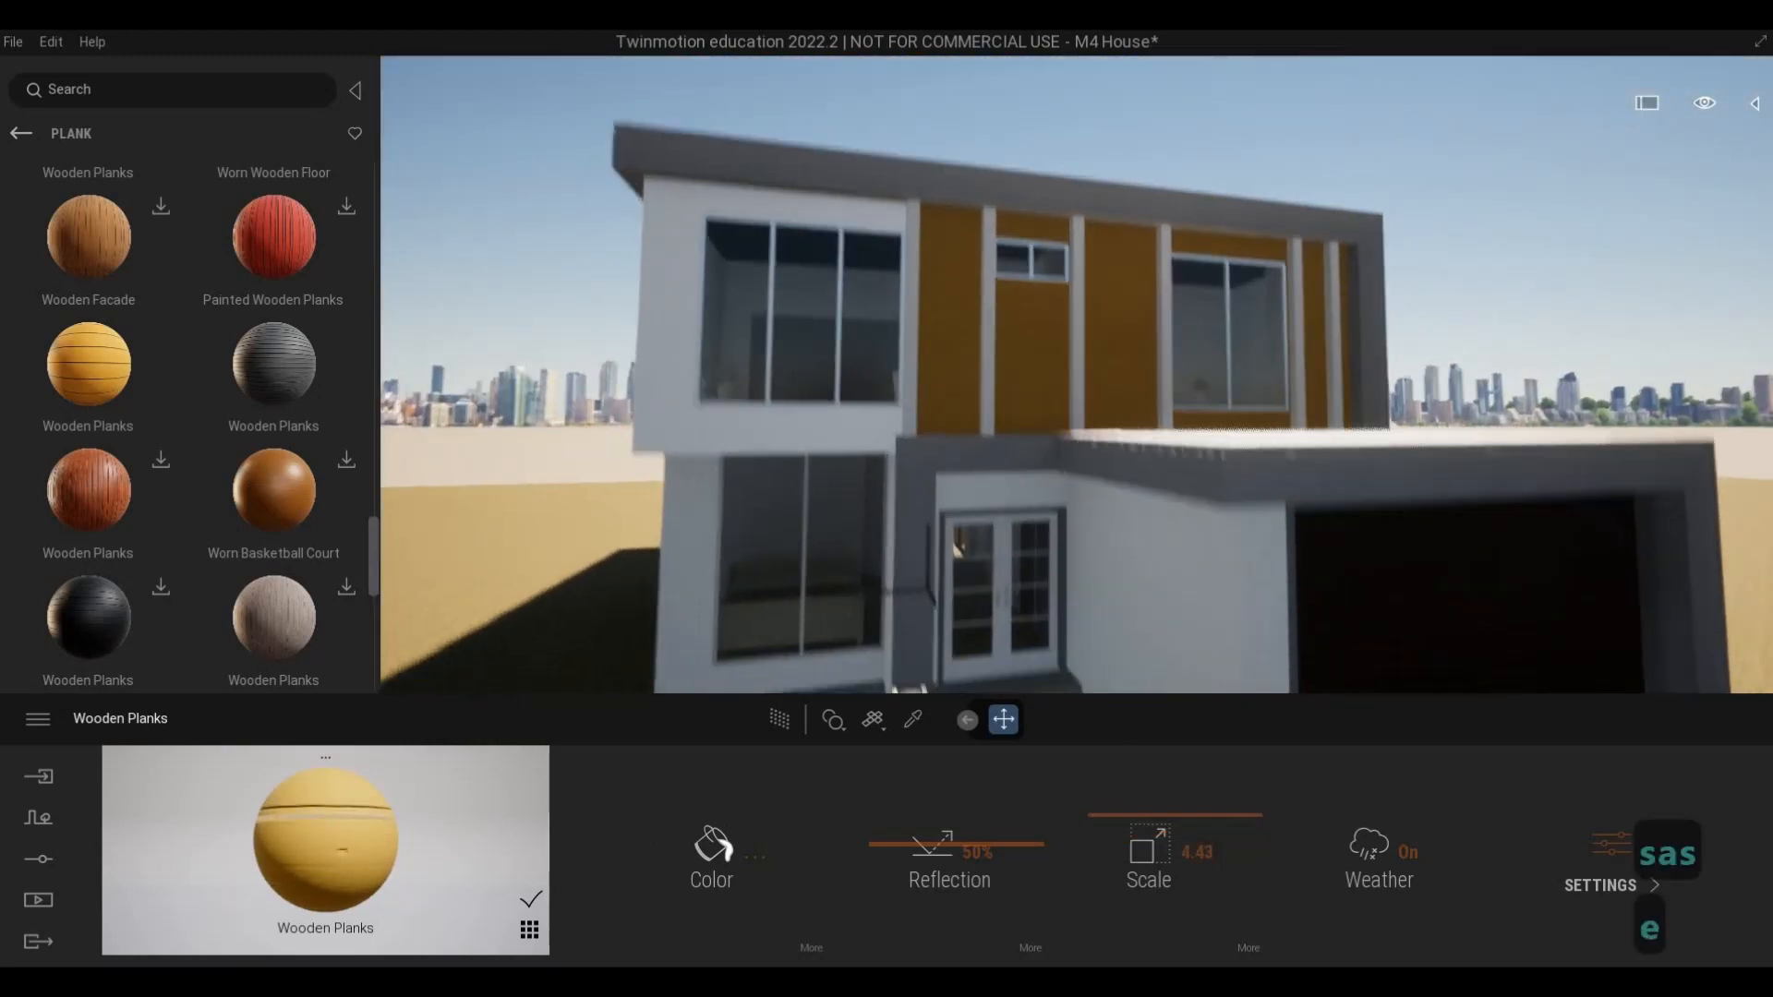
pyautogui.press('e')
pyautogui.press('a')
pyautogui.press('w')
pyautogui.press('w')
pyautogui.press('q')
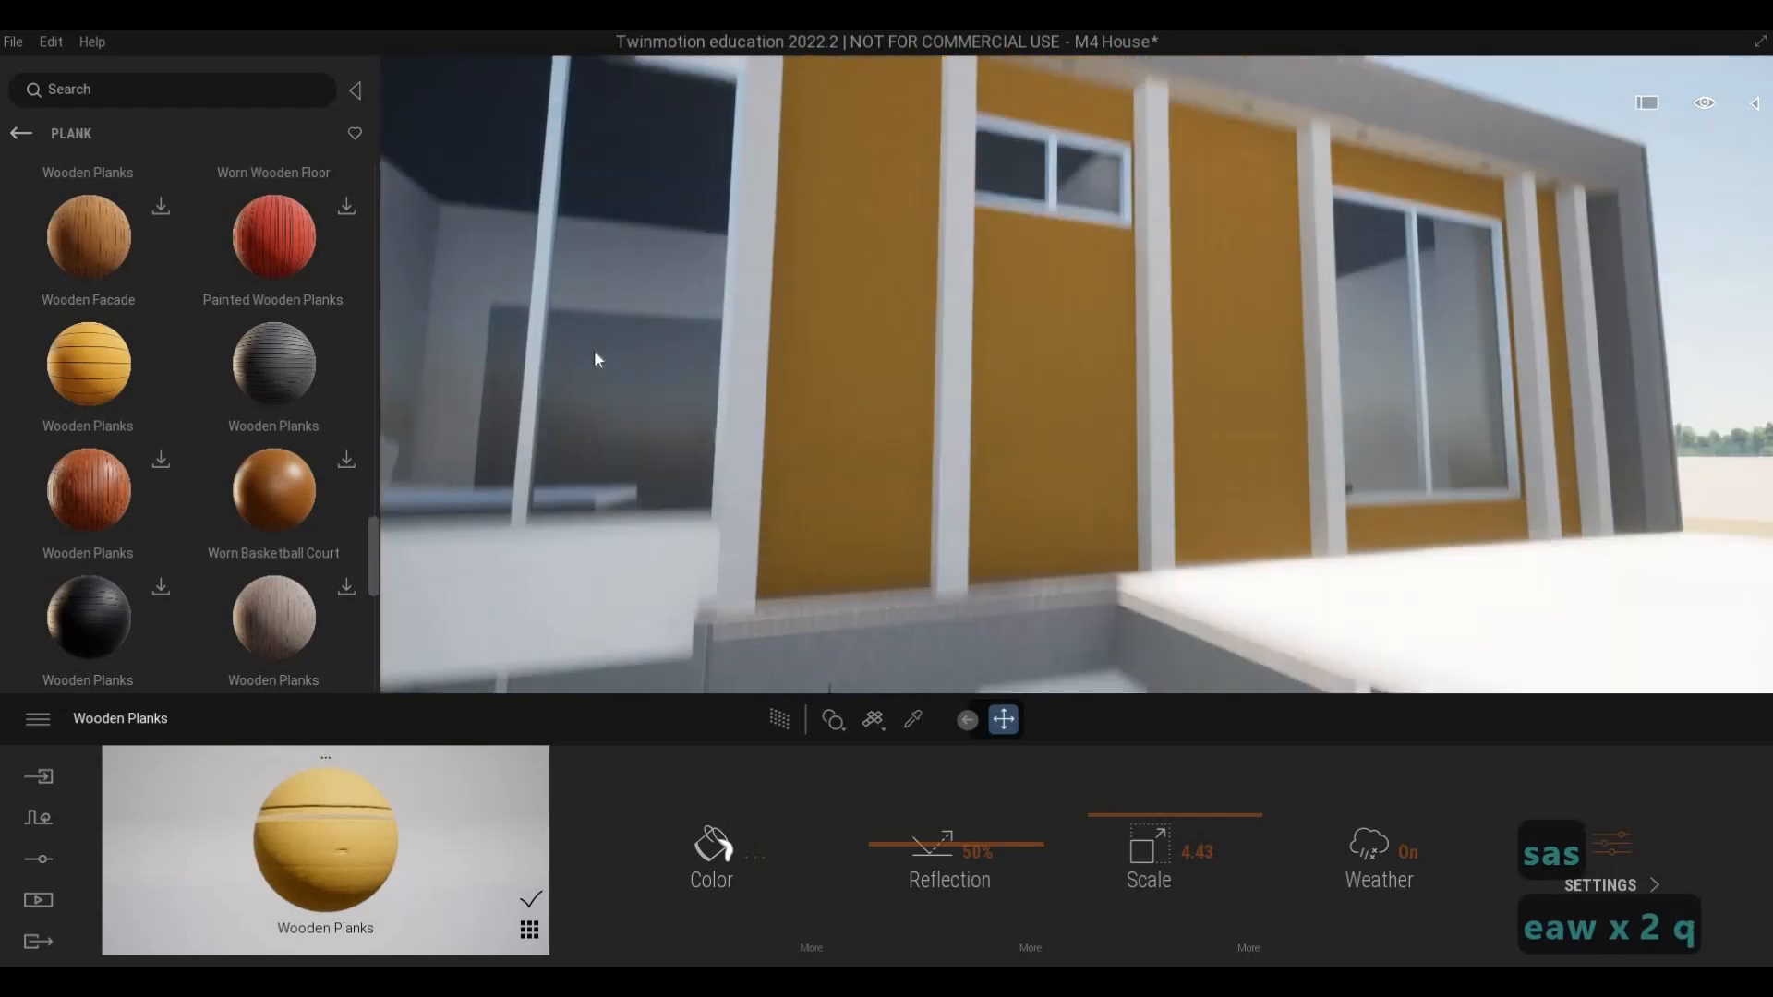
pyautogui.press('d')
# - Open the Painted plaster category of the Quixel Megascans surfaces
pyautogui.click(18, 135)
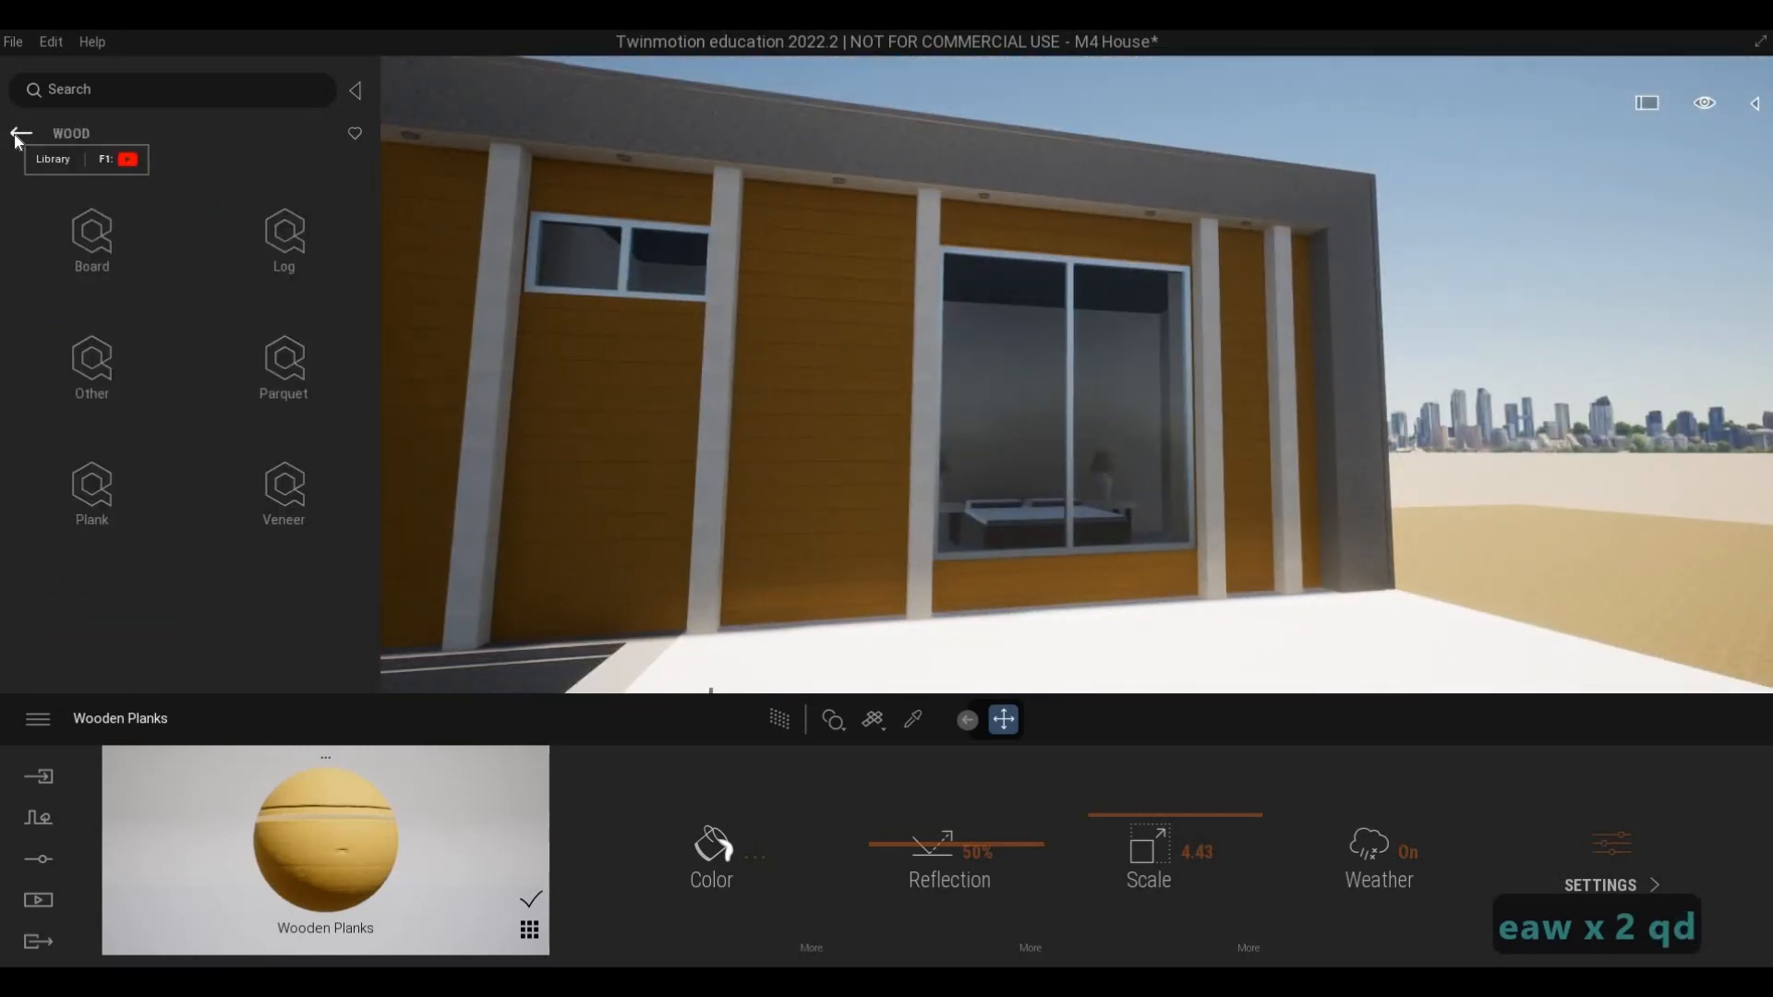
pyautogui.click(18, 136)
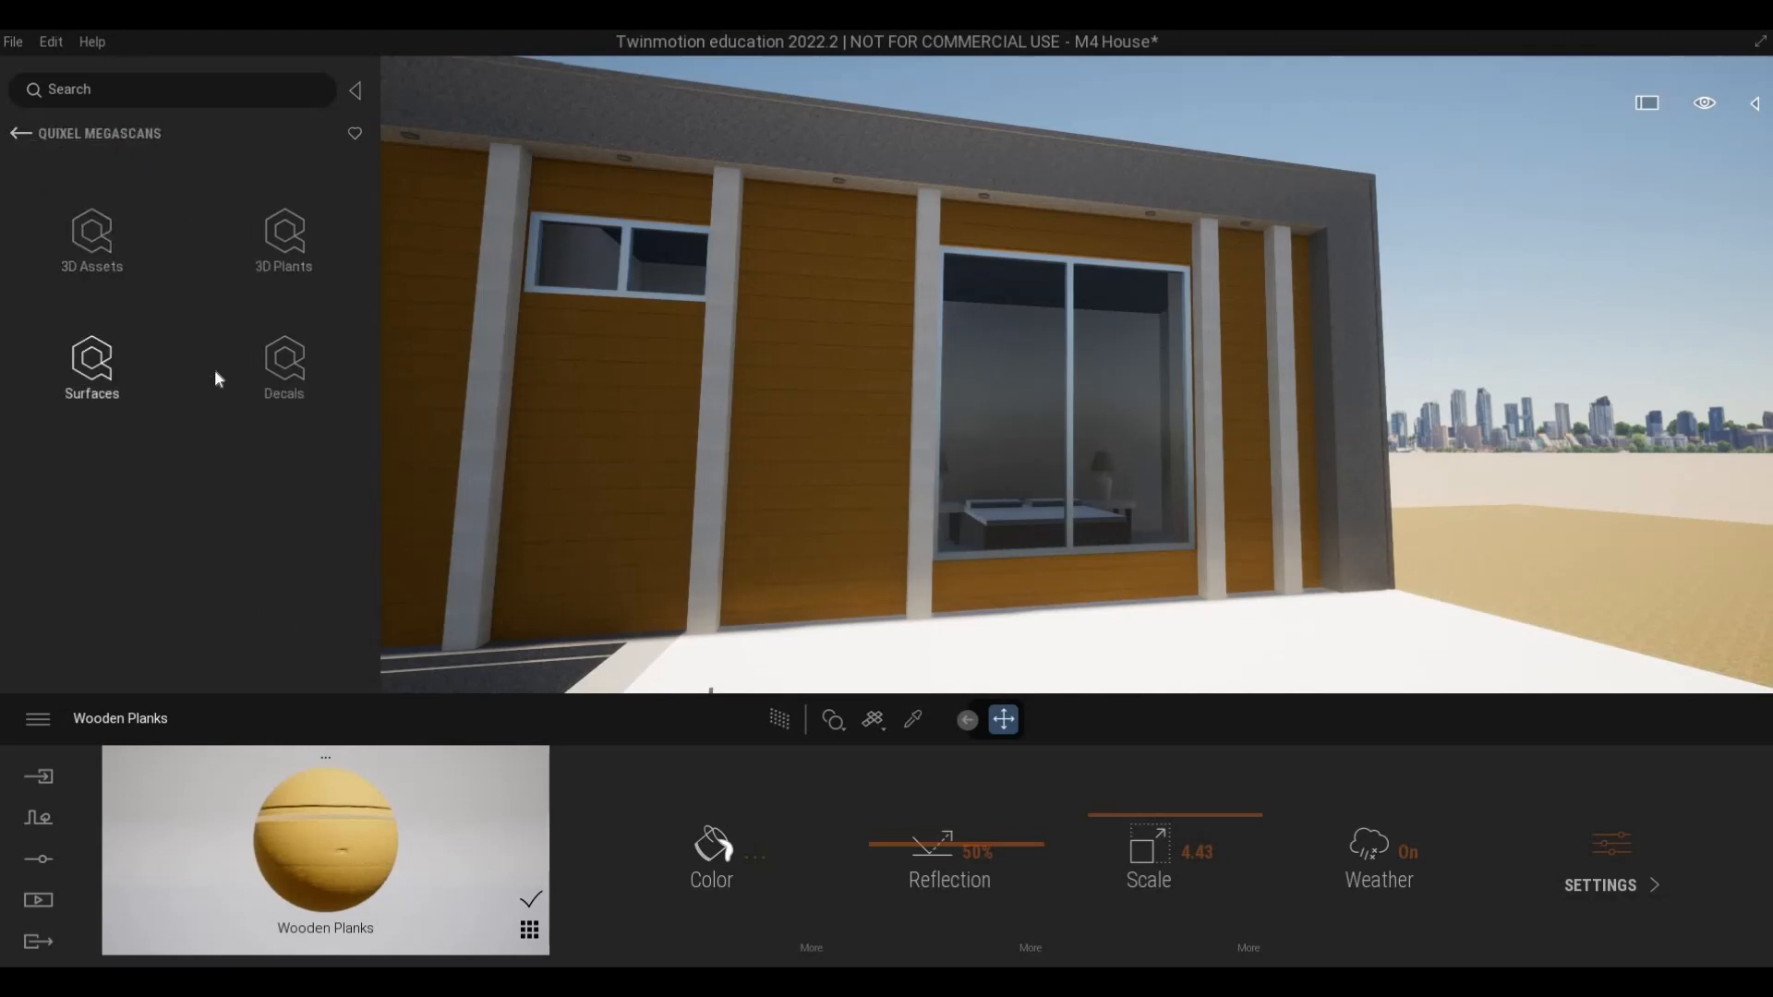
pyautogui.click(218, 378)
pyautogui.scroll(-3, 277, 383)
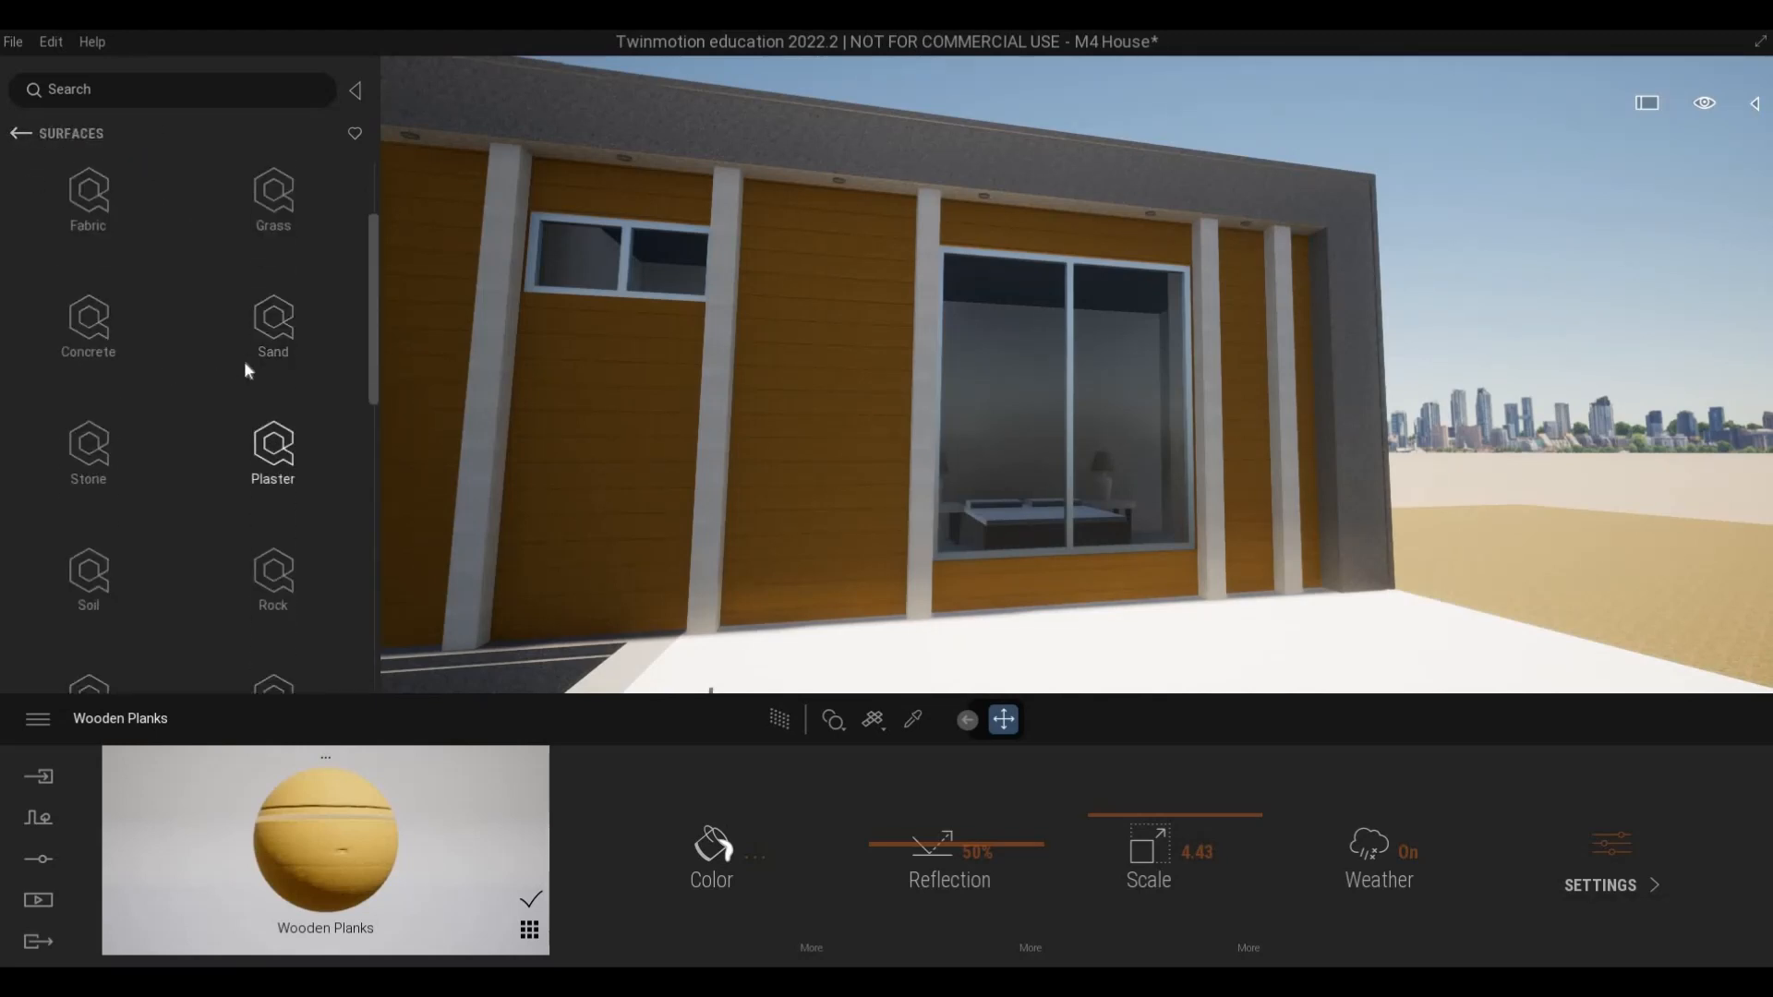
pyautogui.click(273, 451)
pyautogui.click(261, 373)
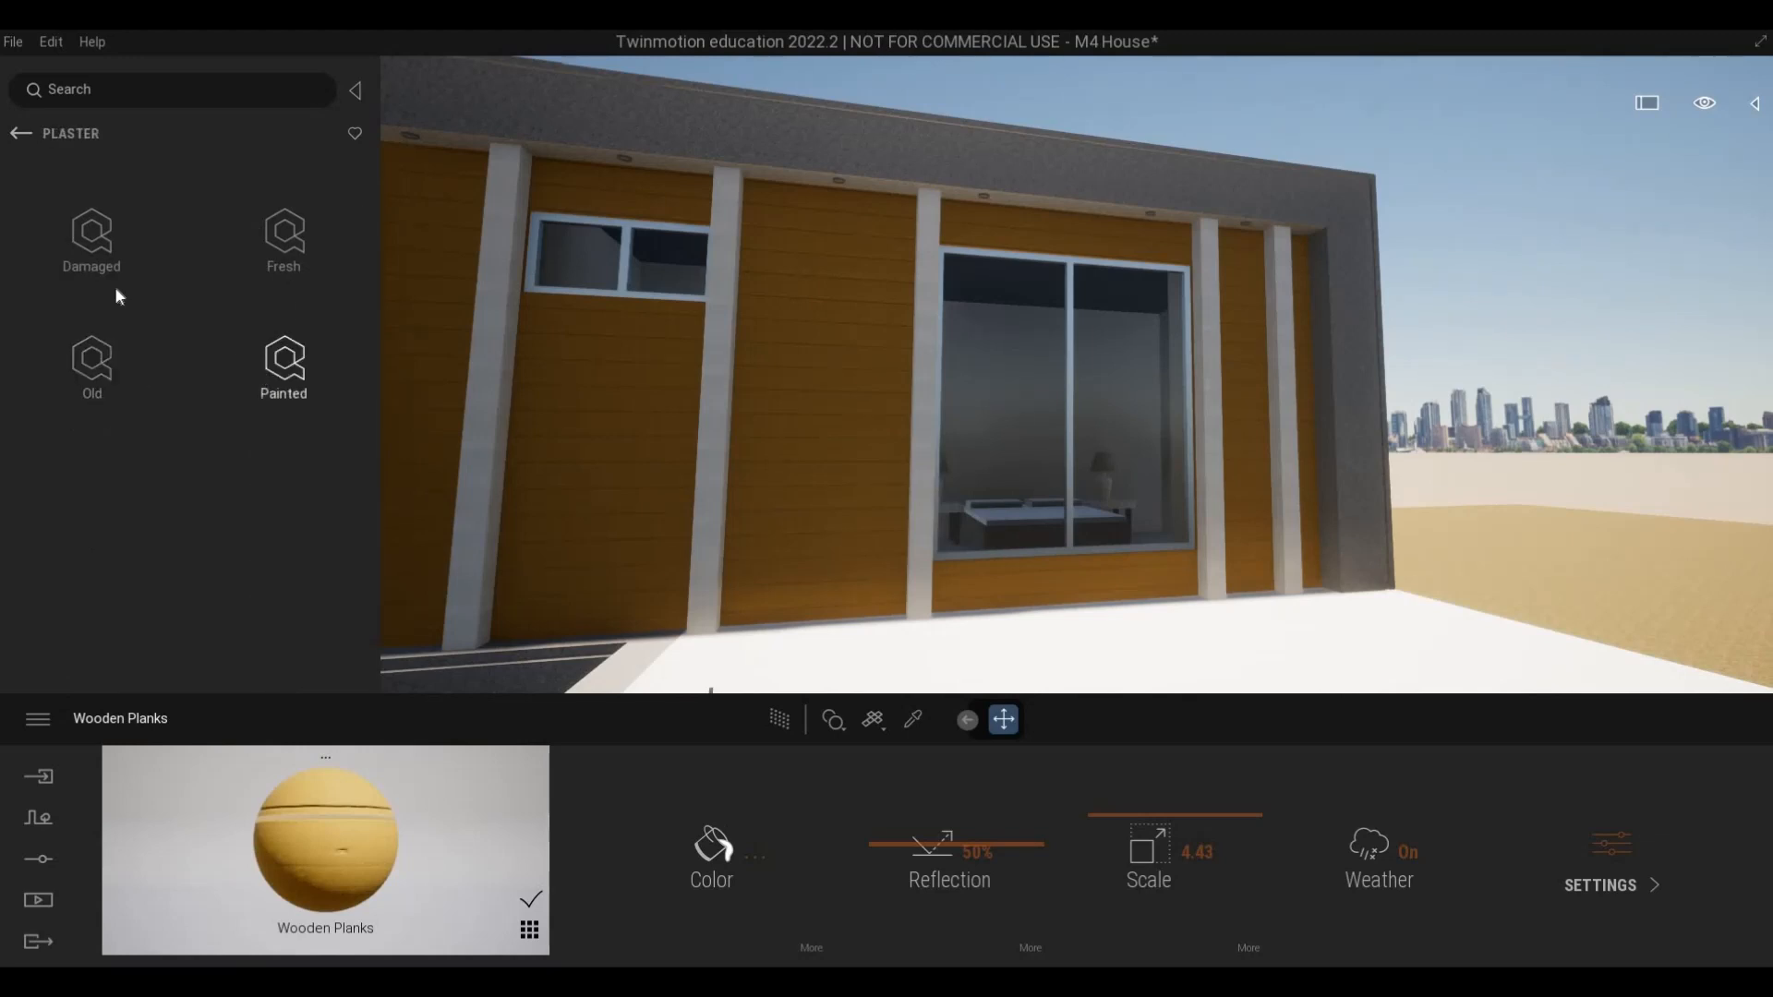
# - Apply the dark grey Stucco Facade material to the grey frame around the garage and view its texture up close
pyautogui.press('s')
pyautogui.press('s')
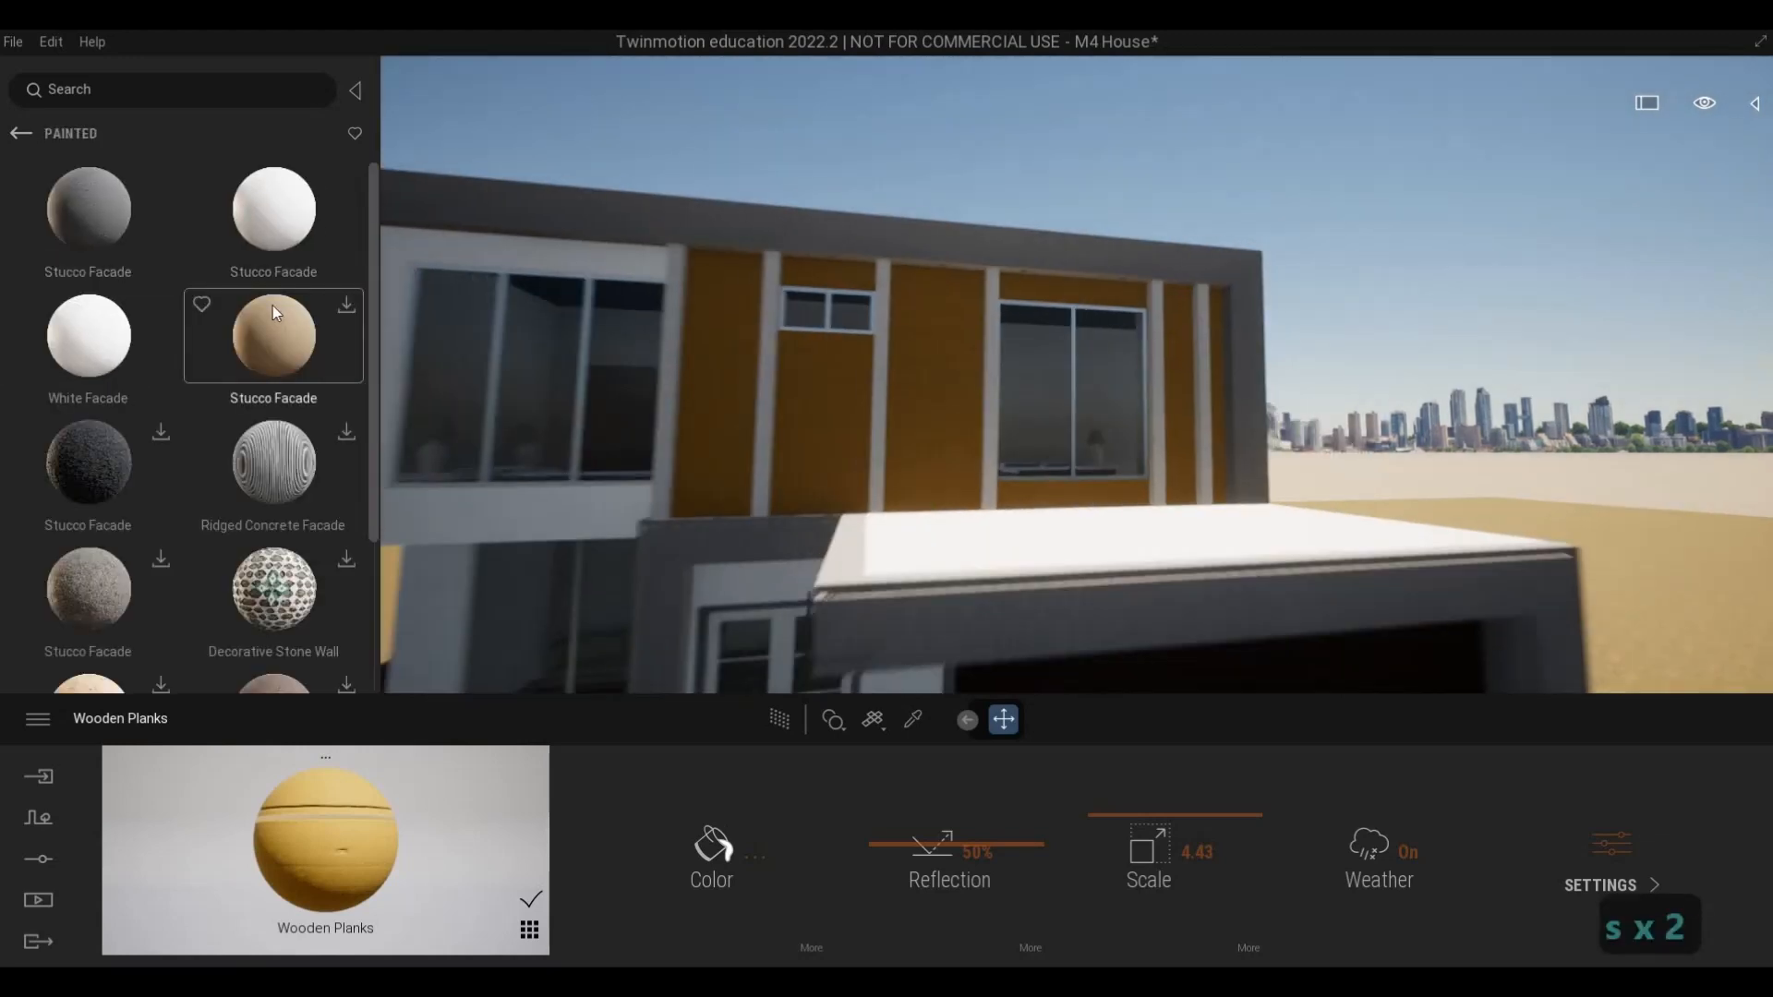
pyautogui.press('a')
pyautogui.press('e')
pyautogui.press('d')
pyautogui.press('e')
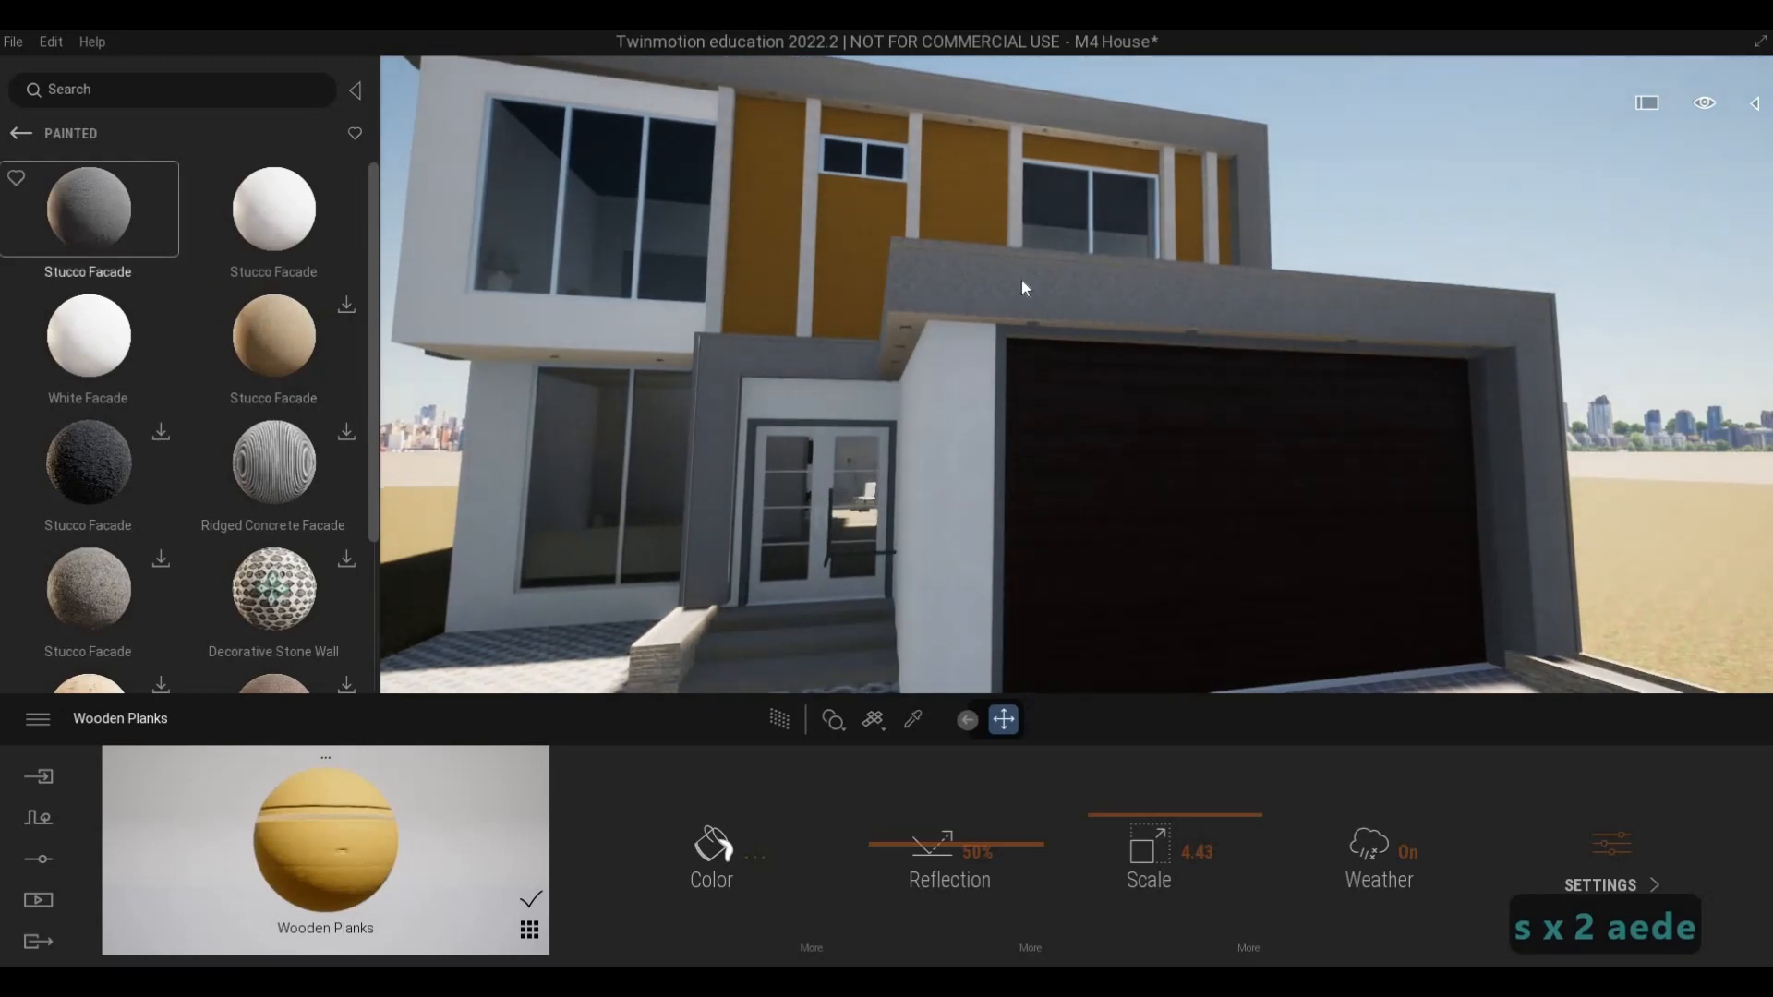
pyautogui.click(1054, 298)
pyautogui.press('w')
pyautogui.press('w')
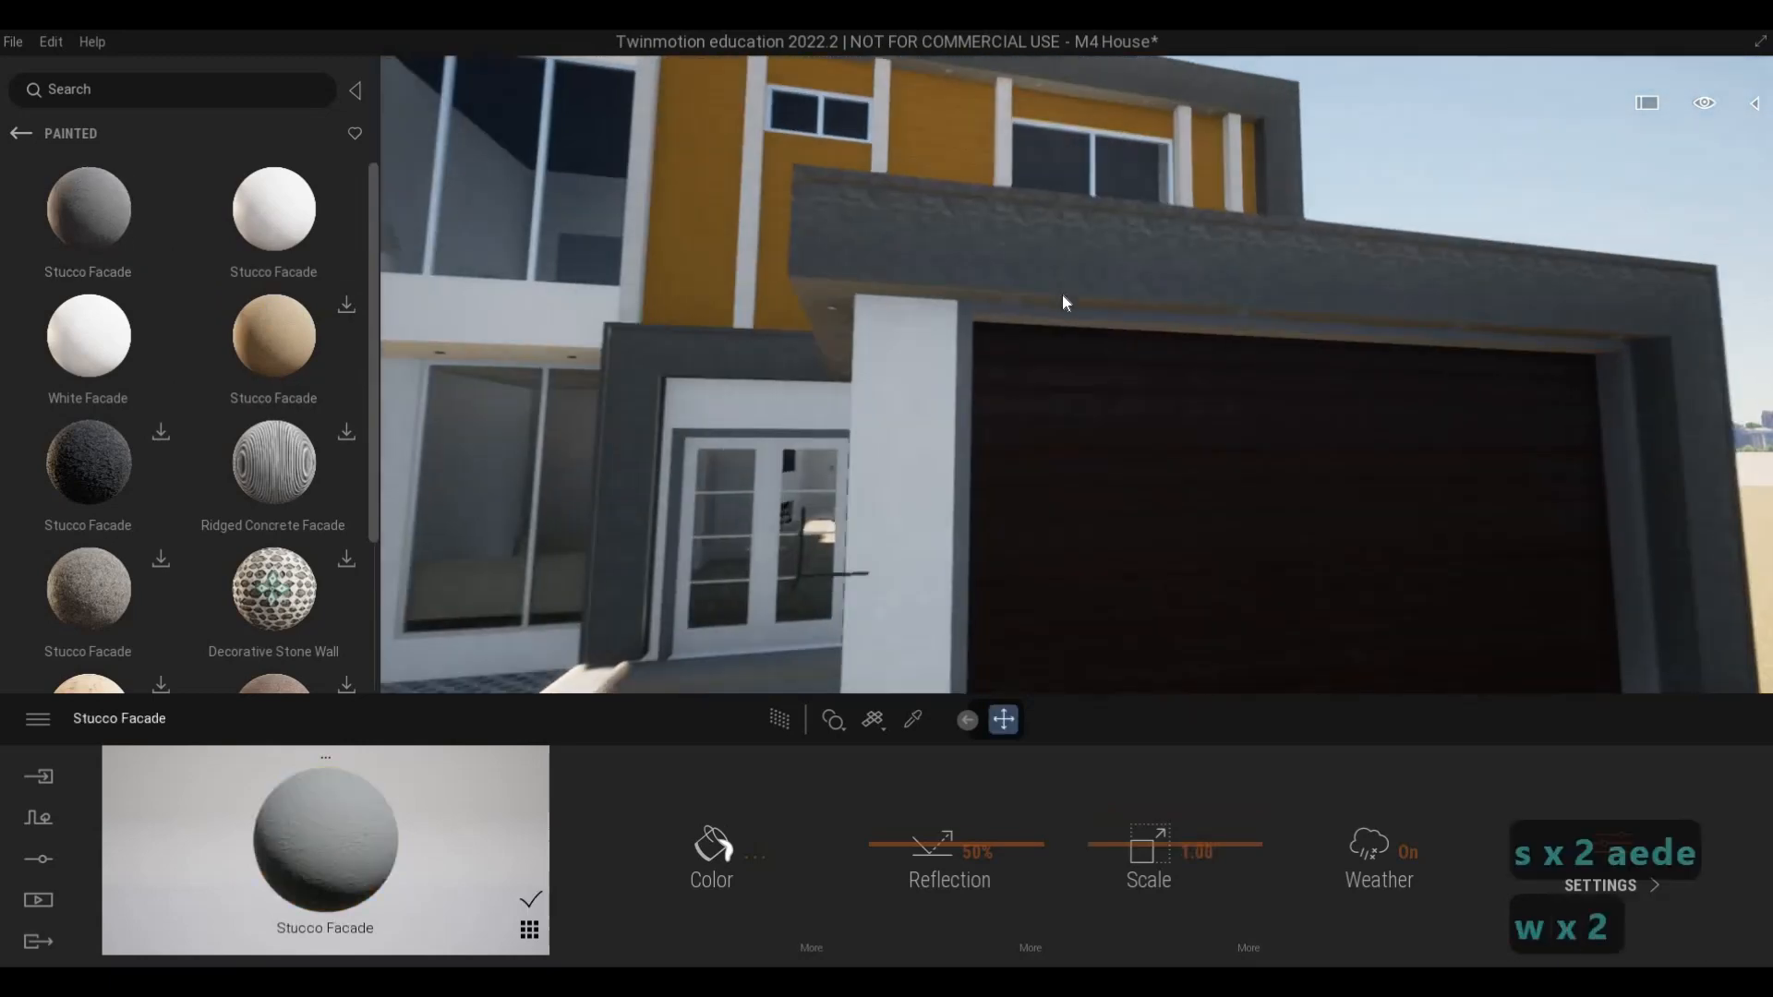
pyautogui.press('q')
pyautogui.press('w')
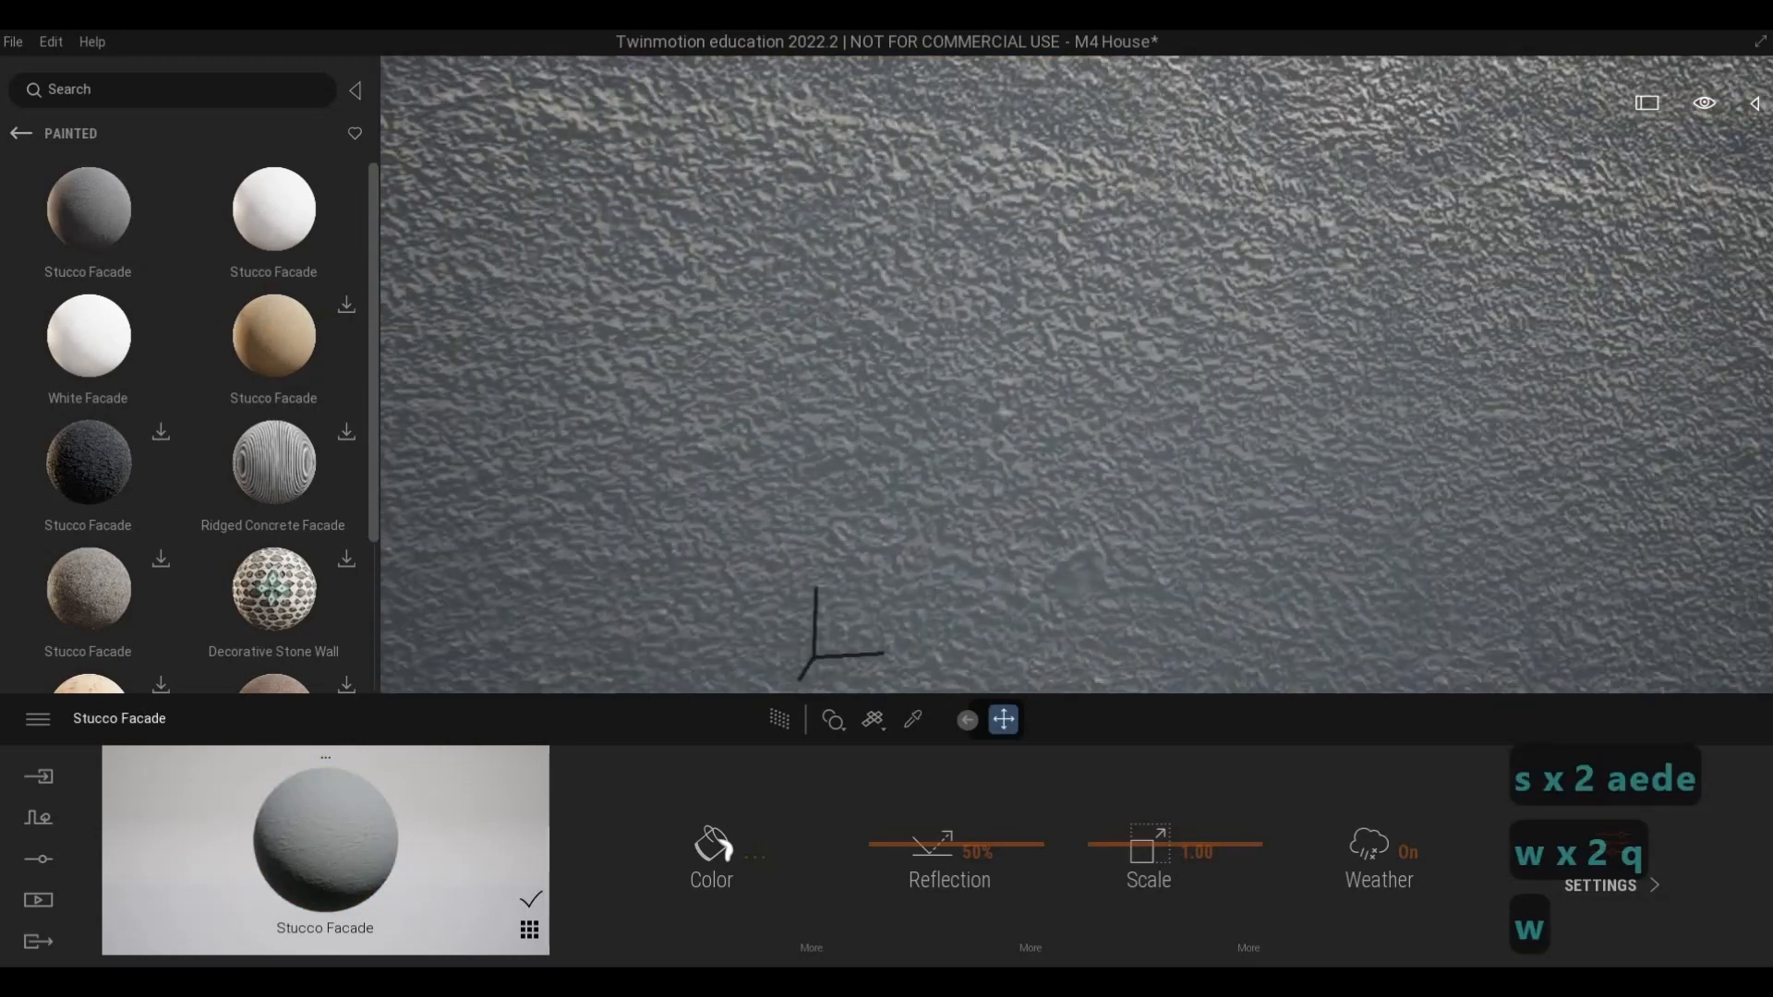
# - Apply the White Facade material to the white exterior wall beside the ground-floor window
pyautogui.press('q')
pyautogui.press('s')
pyautogui.press('a')
pyautogui.press('F1')
pyautogui.press('F1')
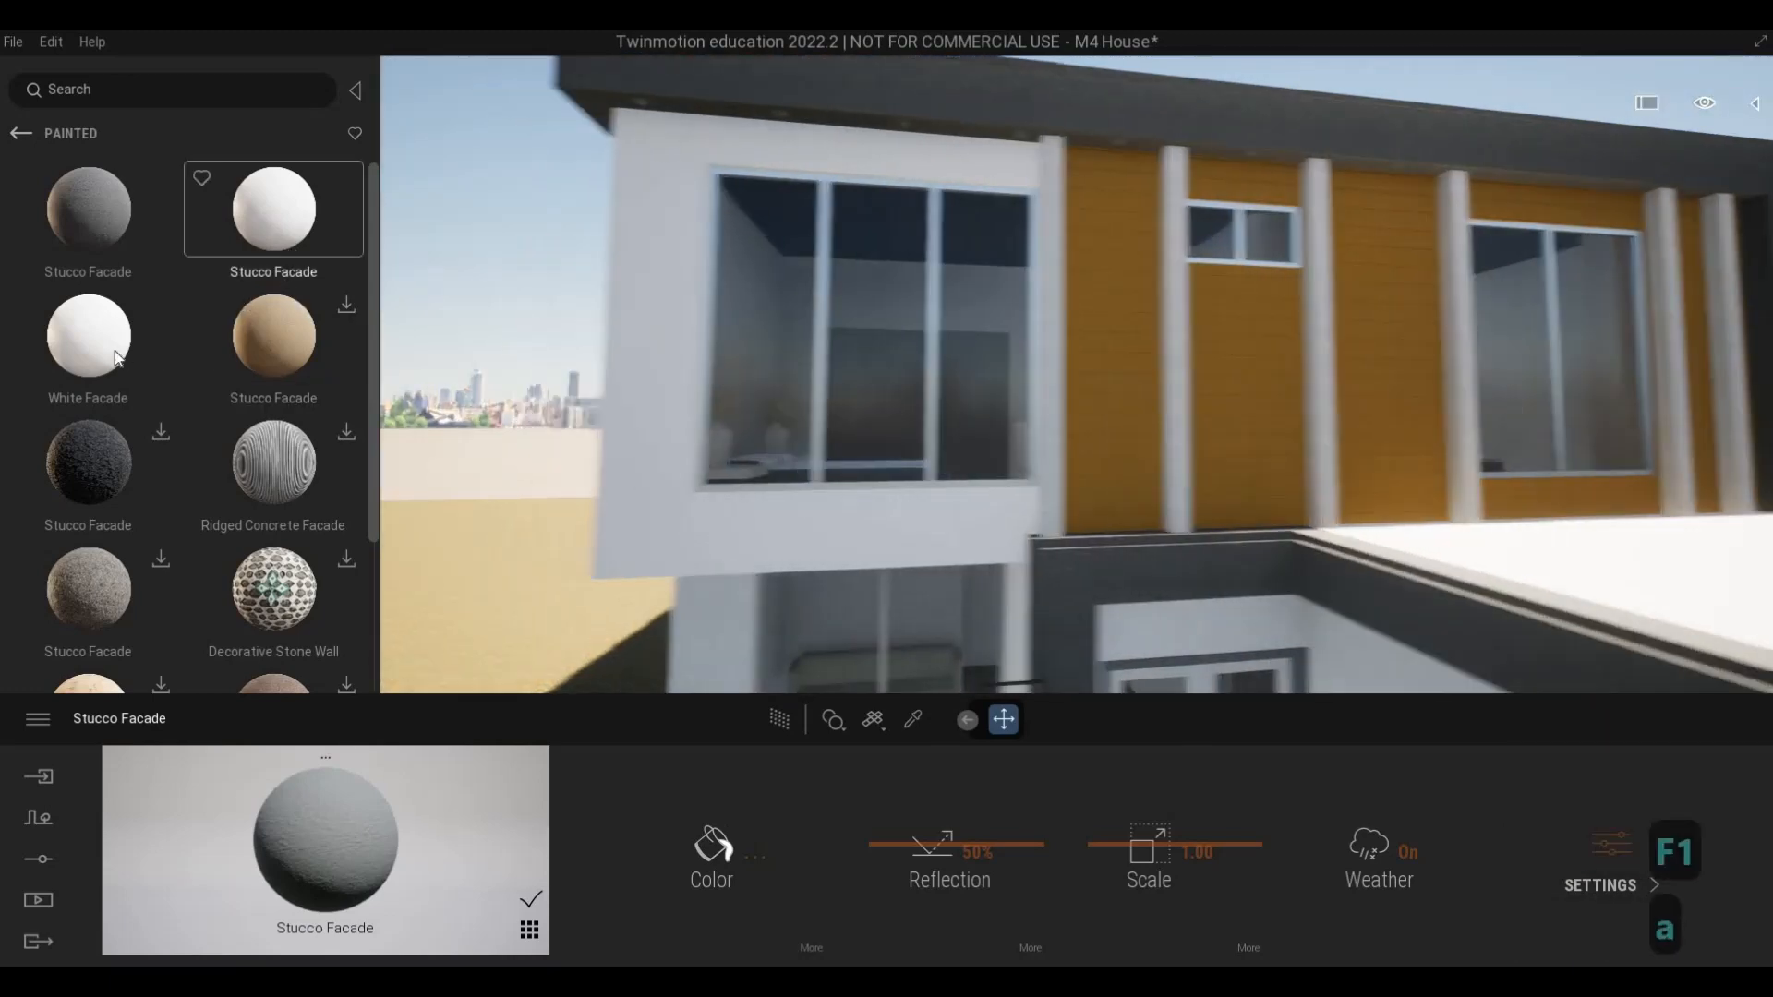
pyautogui.press('a')
pyautogui.press('w')
pyautogui.press('w')
pyautogui.press('s')
pyautogui.press('a')
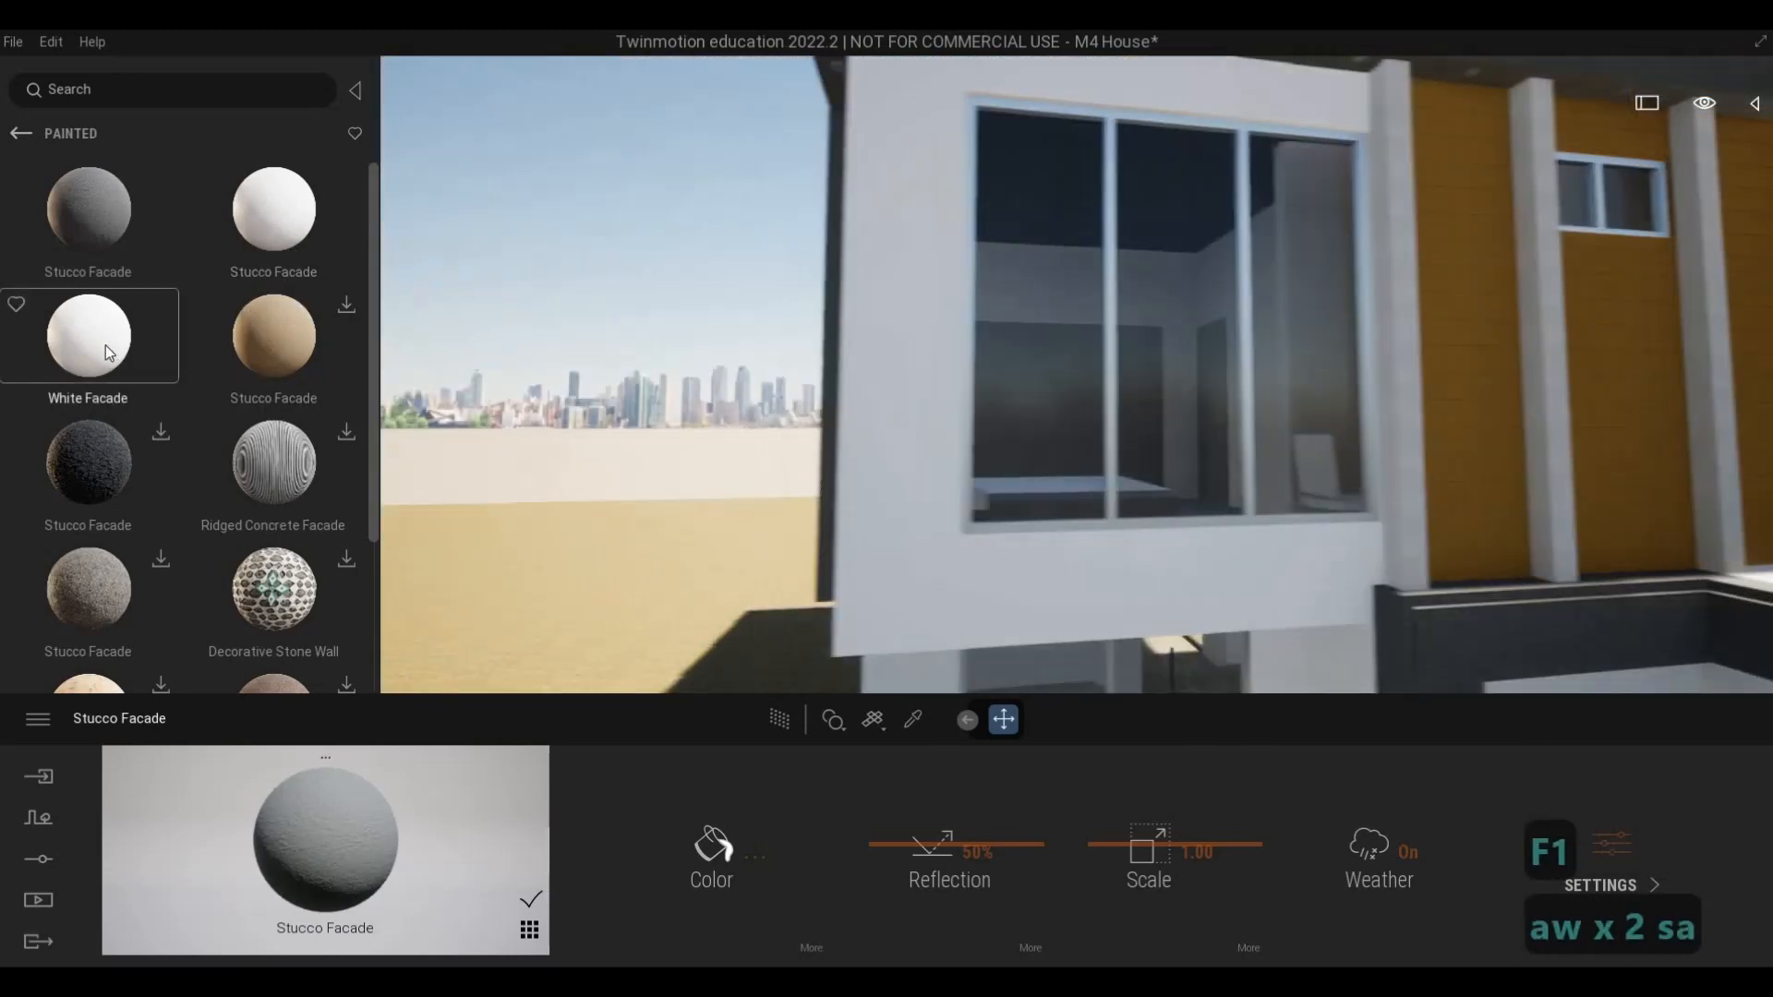
pyautogui.press('s')
pyautogui.press('e')
pyautogui.press('s')
pyautogui.press('e')
pyautogui.press('w')
pyautogui.press('w')
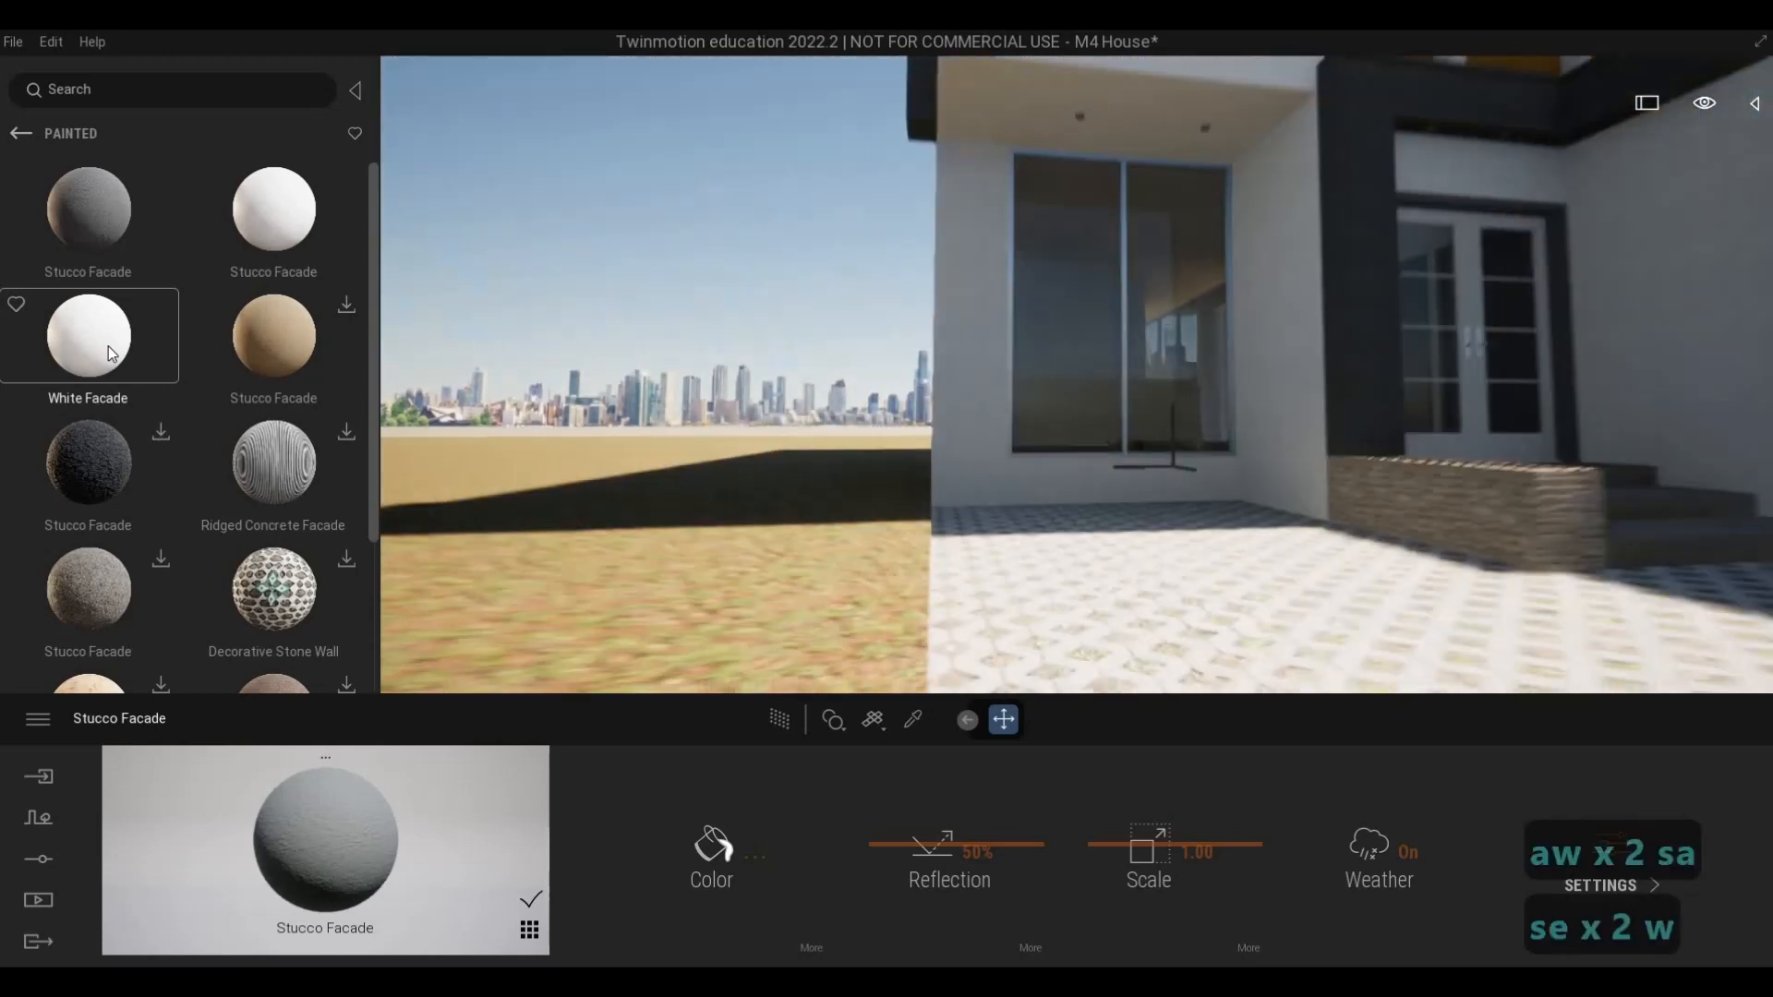
pyautogui.press('w')
pyautogui.press('q')
pyautogui.press('w')
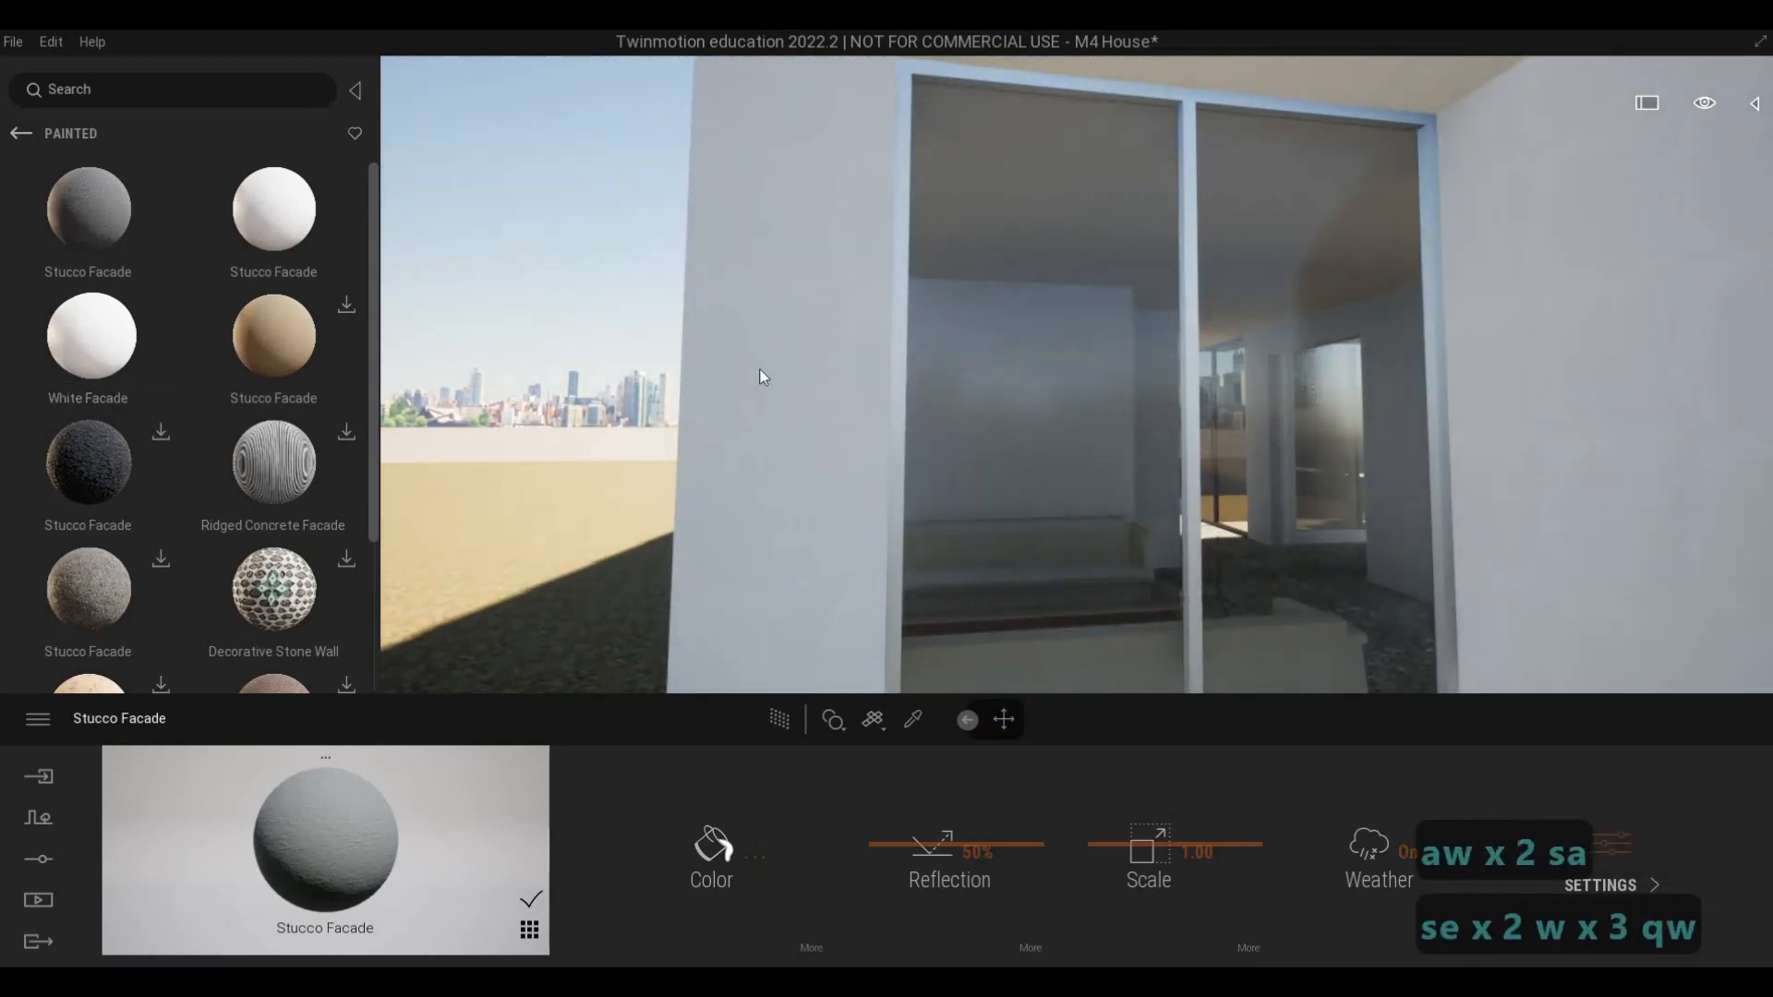
# - Examine the white exterior walls around the entrance and beside the garage
pyautogui.press('s')
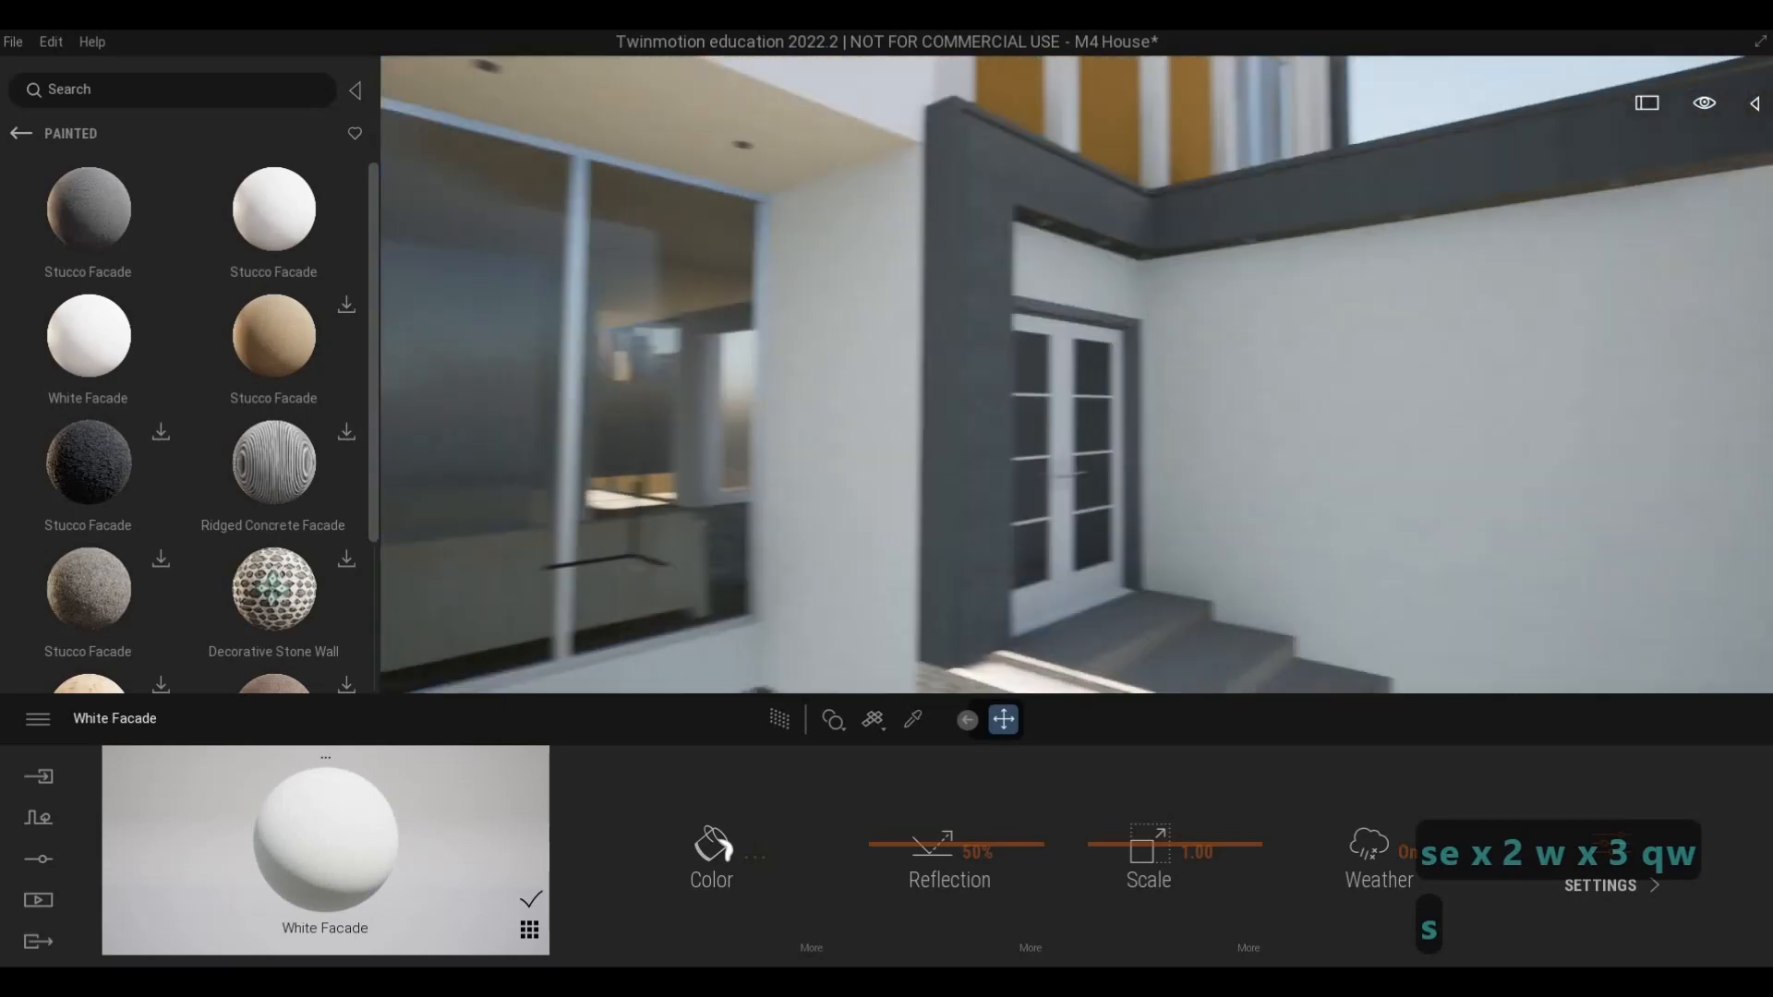
pyautogui.press('d')
pyautogui.press('d')
pyautogui.press('w')
pyautogui.press('w')
pyautogui.press('s')
pyautogui.press('a')
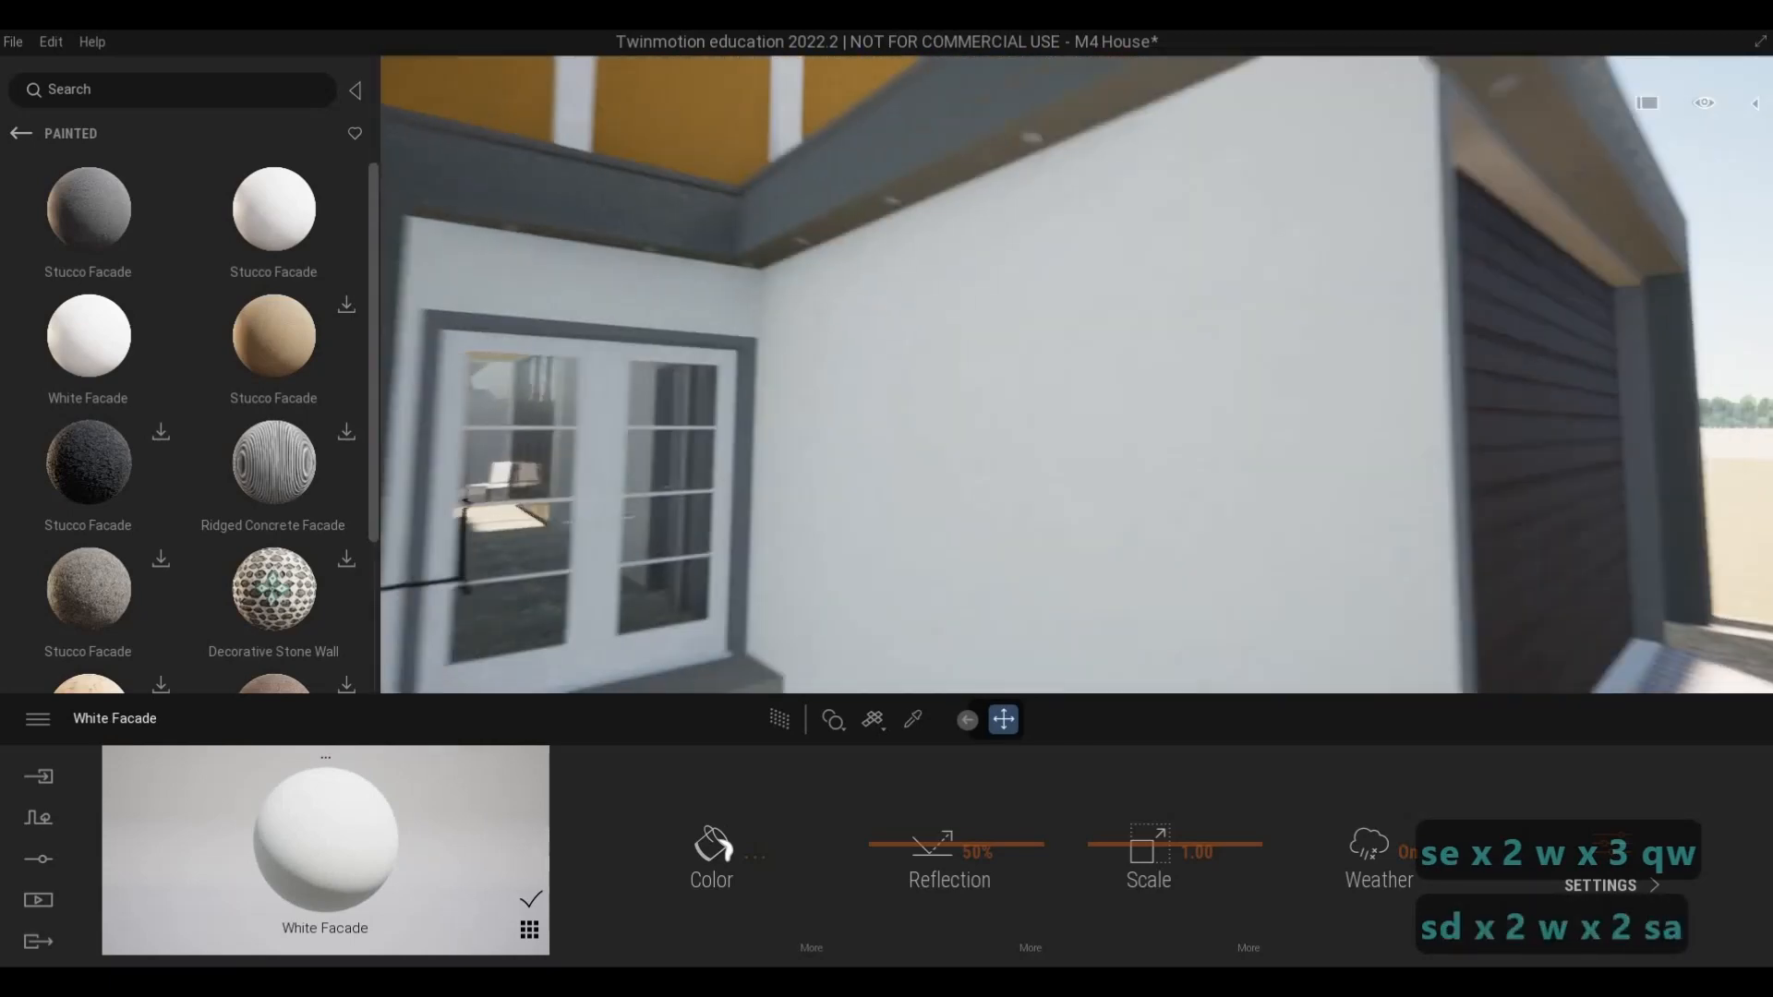
pyautogui.press('q')
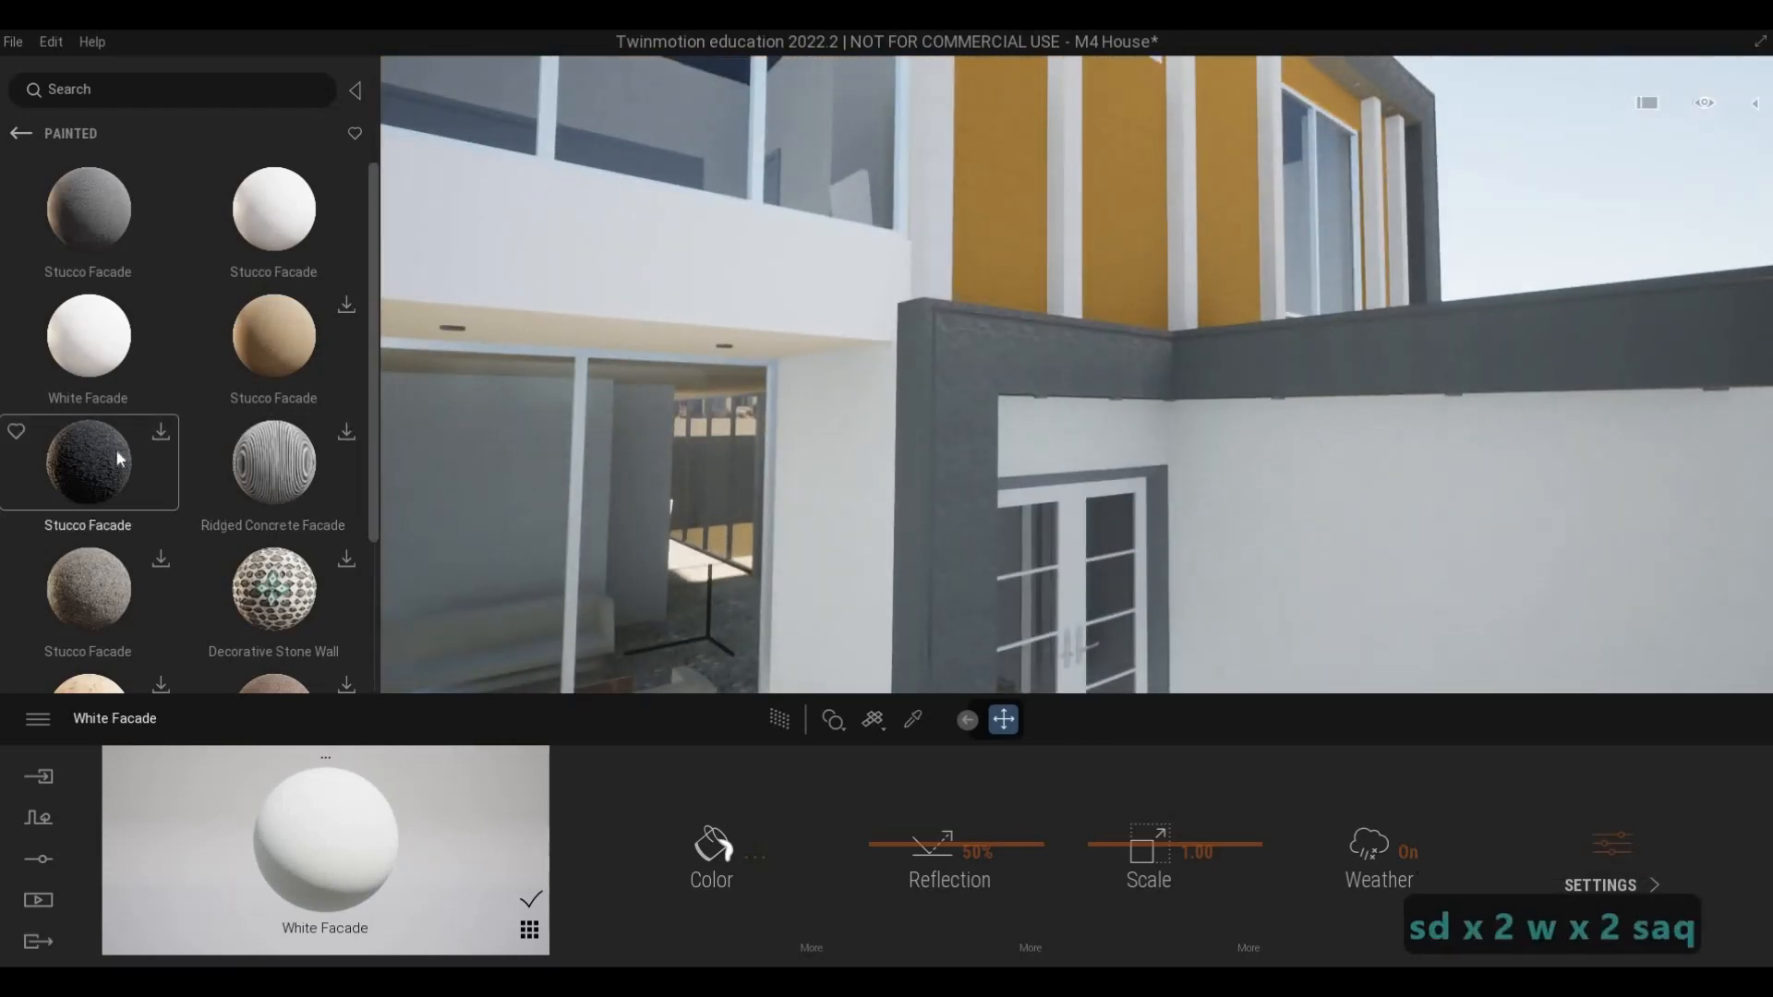
# - Download the black Stucco Facade material from the Painted plaster category while viewing the upper facade
pyautogui.click(162, 433)
pyautogui.press('a')
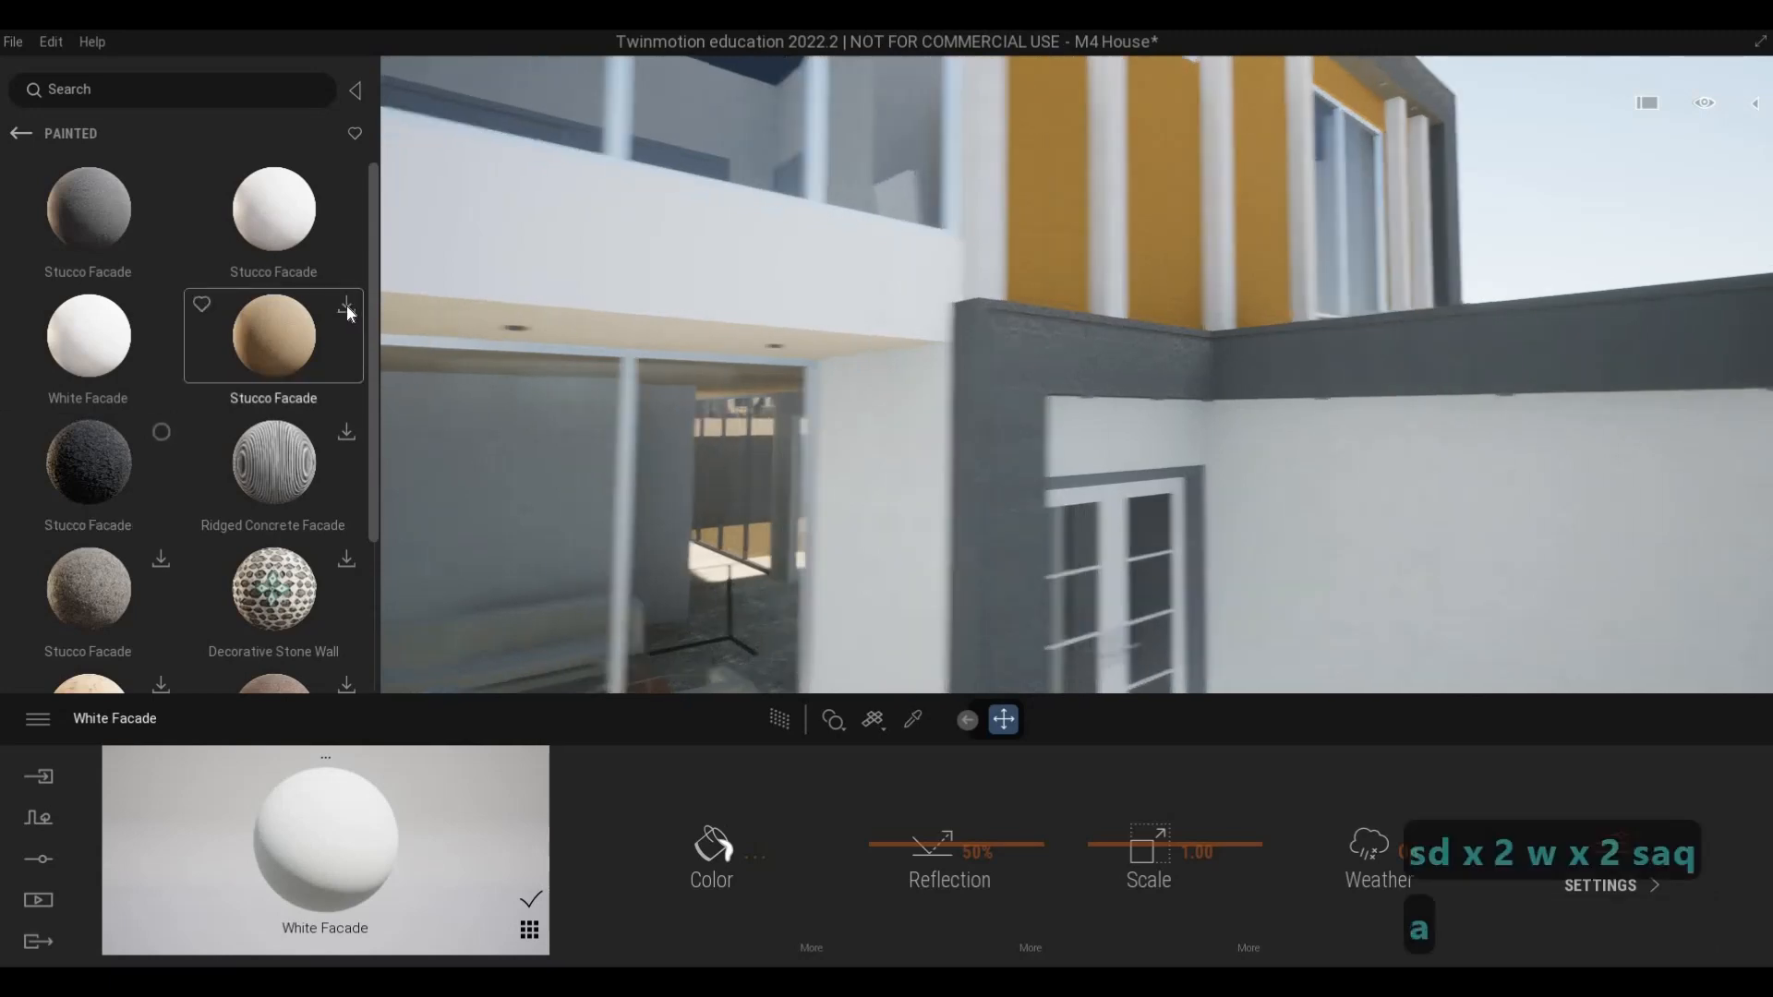
pyautogui.press('q')
pyautogui.press('s')
pyautogui.press('d')
pyautogui.press('d')
pyautogui.press('w')
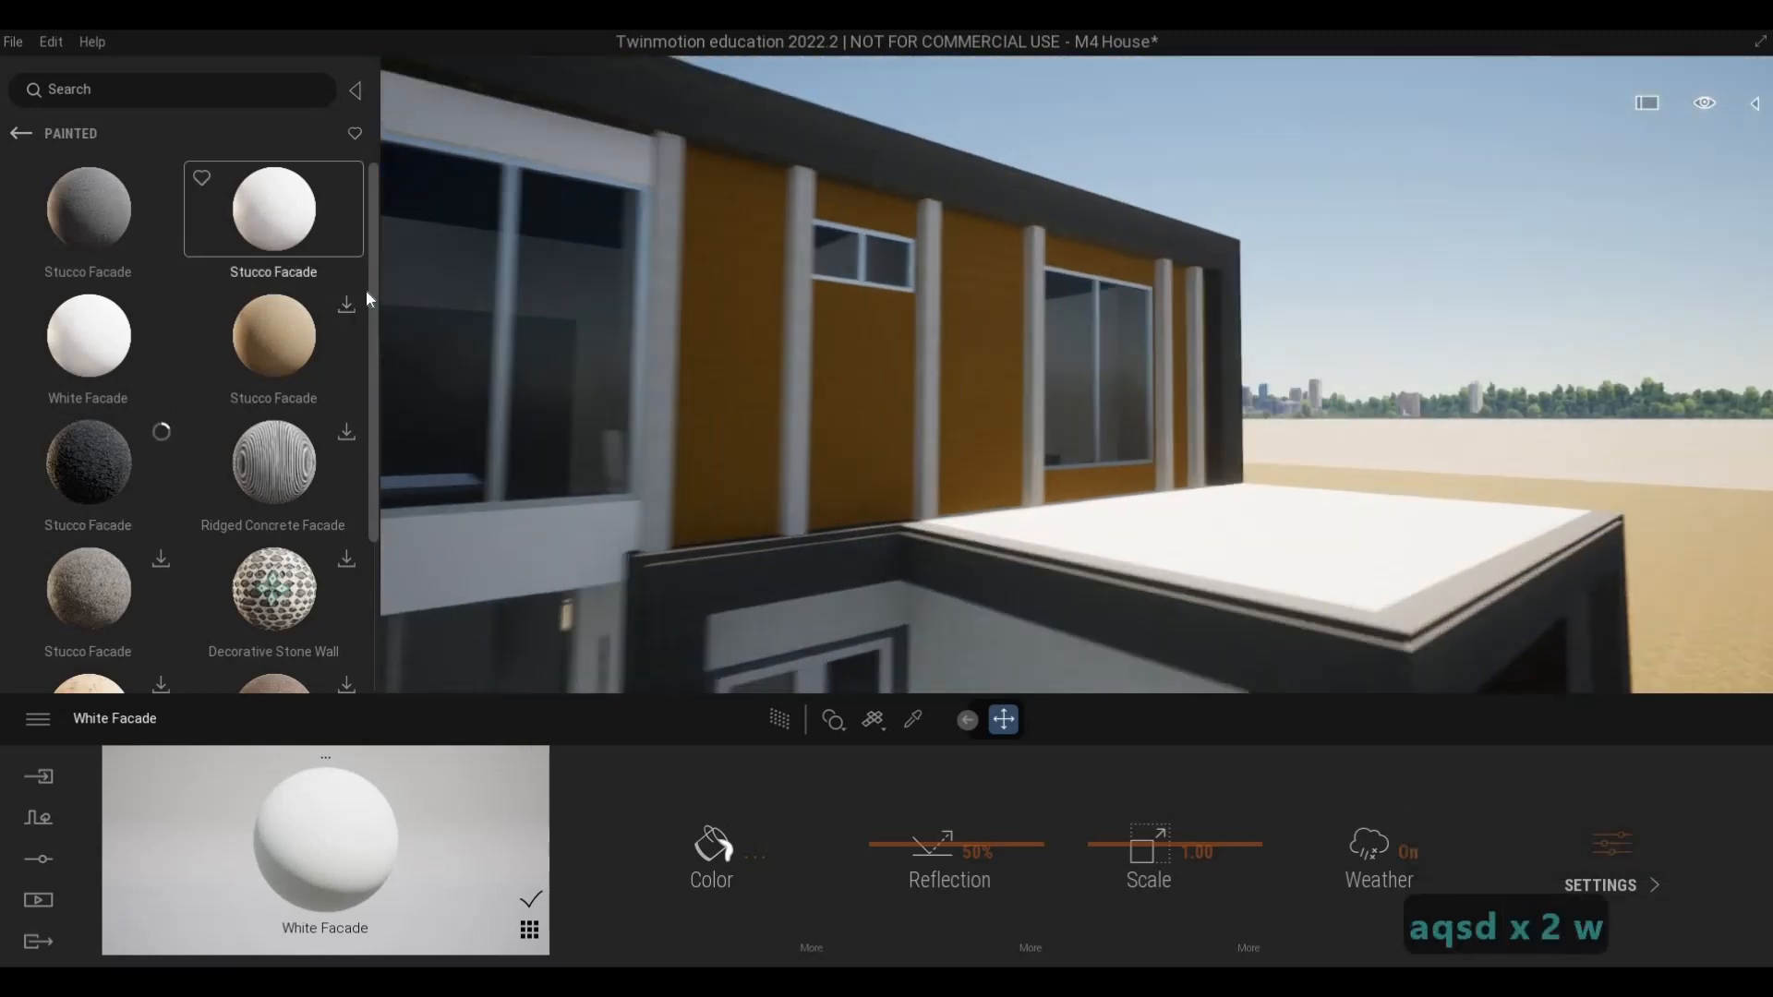
# - Apply the white Stucco Facade material to the upper-floor wall around the large window and view its texture up close
pyautogui.press('a')
pyautogui.press('s')
pyautogui.press('d')
pyautogui.press('w')
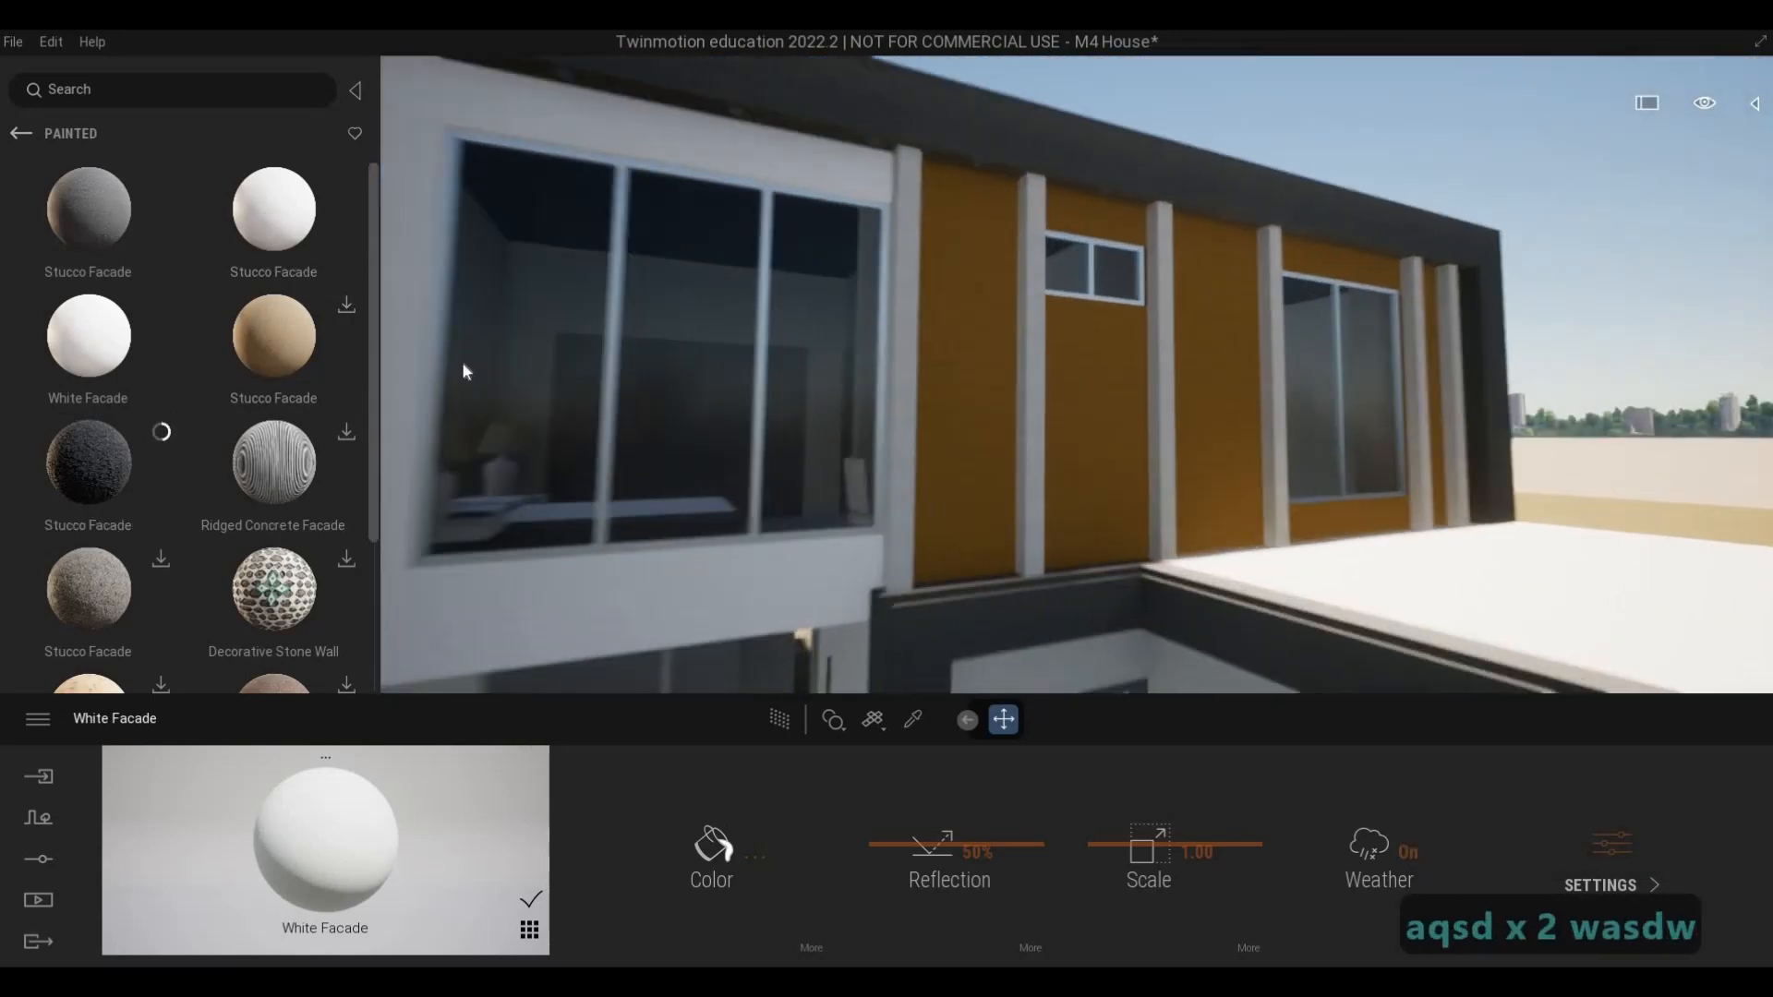
pyautogui.press('a')
pyautogui.moveTo(637, 351); pyautogui.dragTo(637, 351)
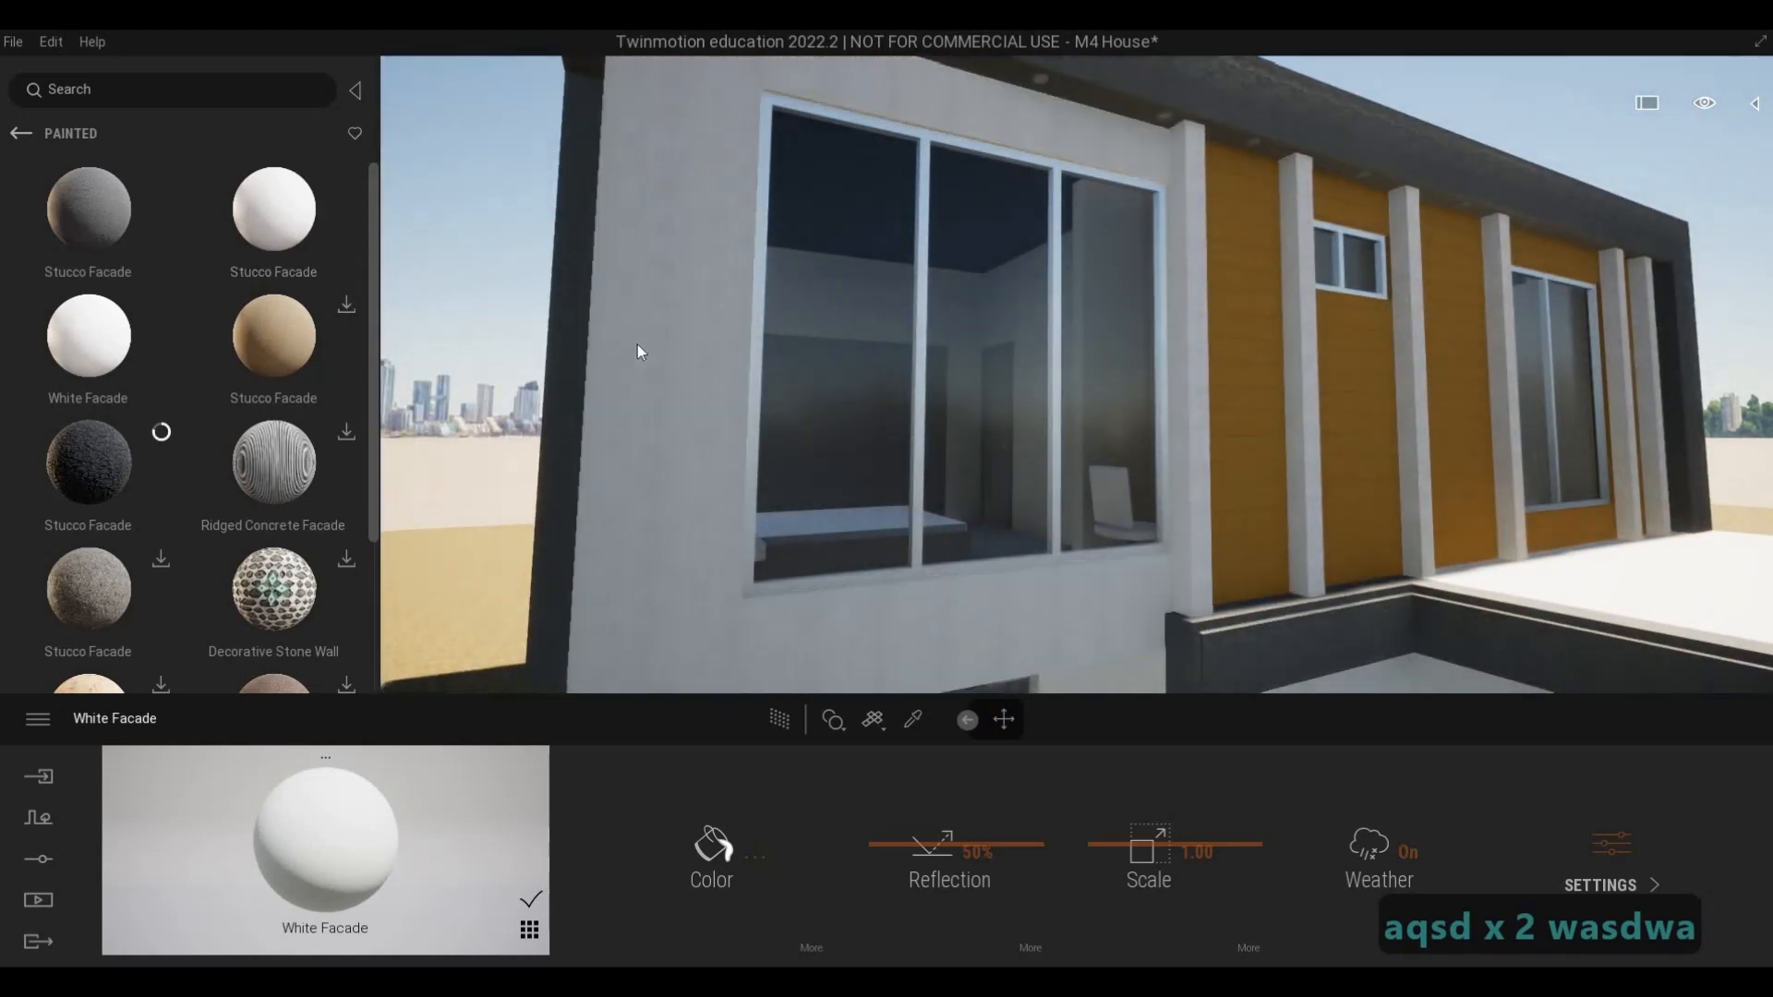
pyautogui.press('w')
pyautogui.press('a')
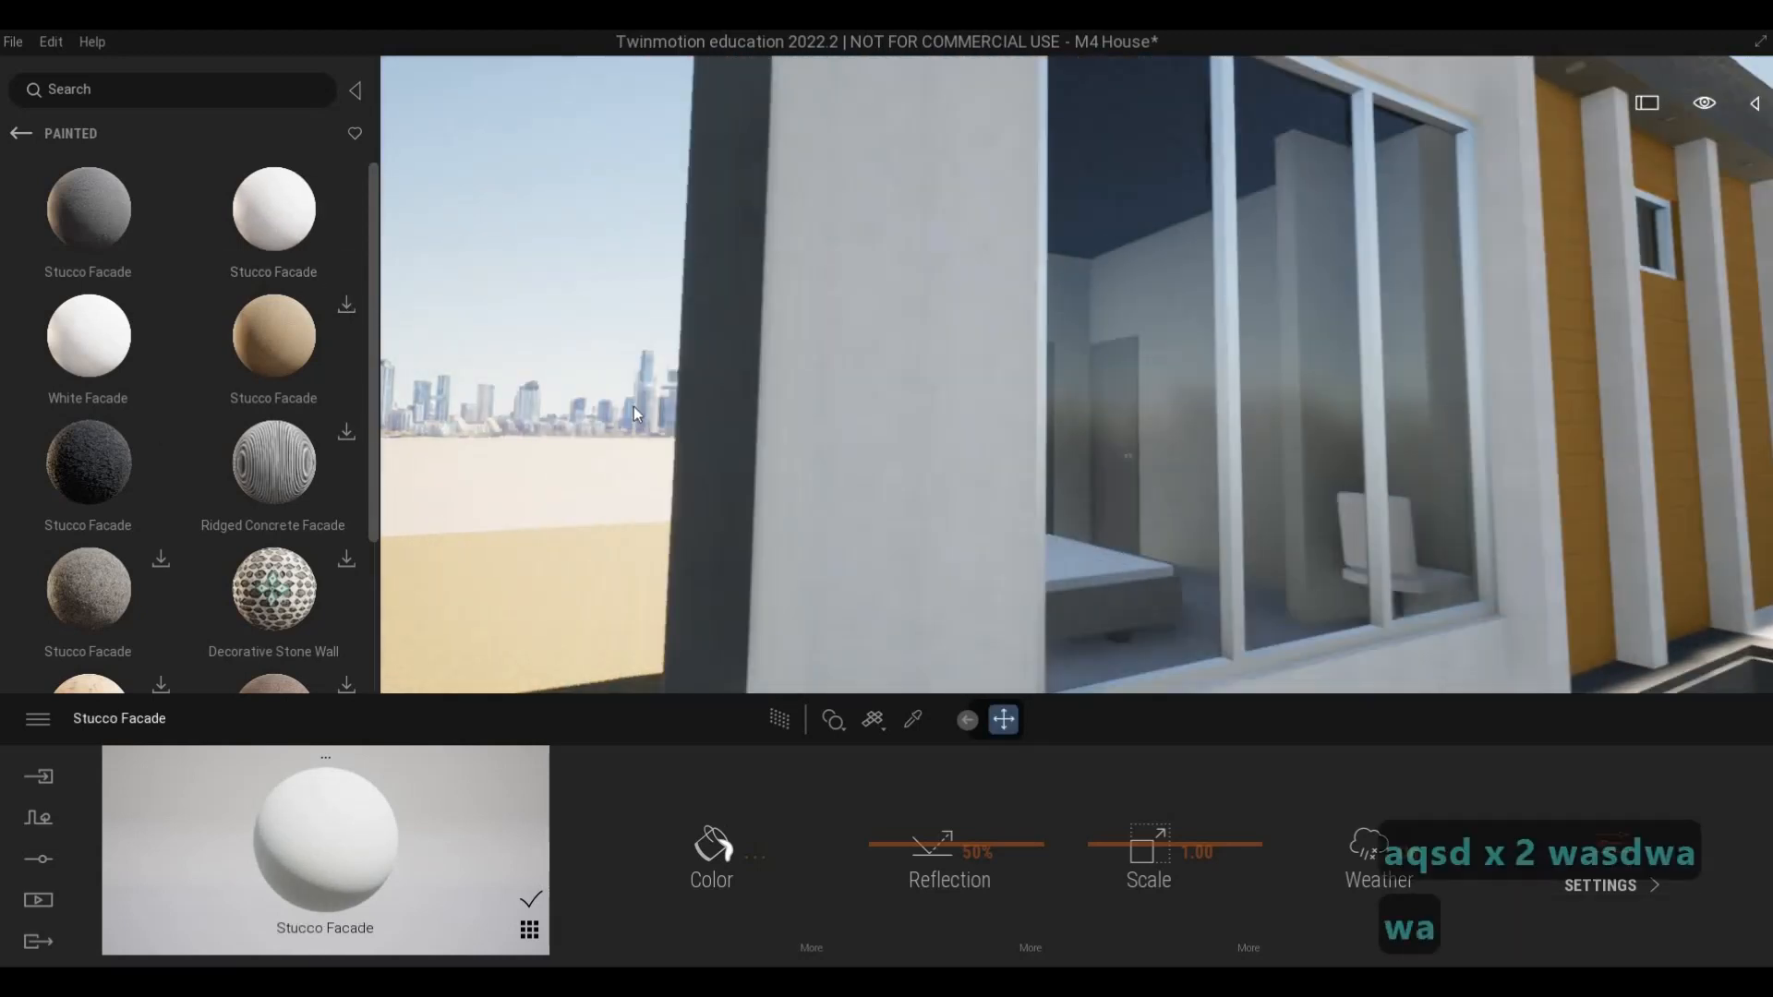
pyautogui.press('w')
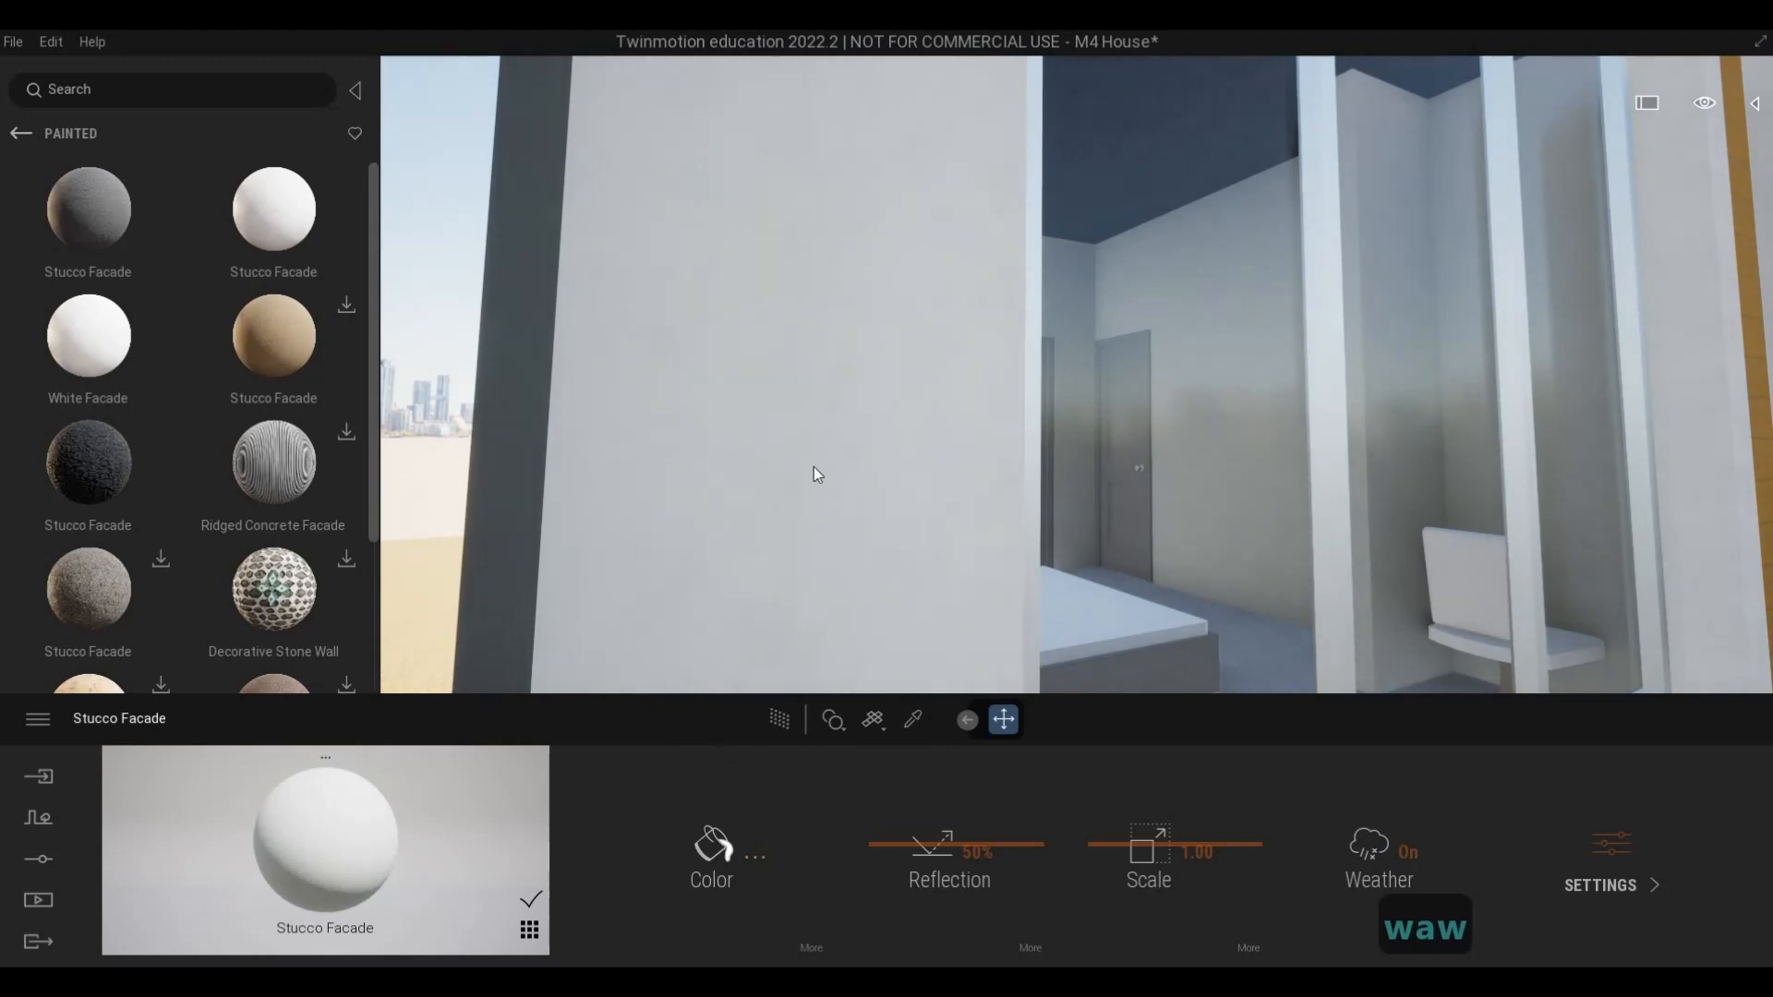
# - Darken the color of the upper-floor wall's Stucco Facade material to grey, RGB 135, 135, 135
pyautogui.click(711, 845)
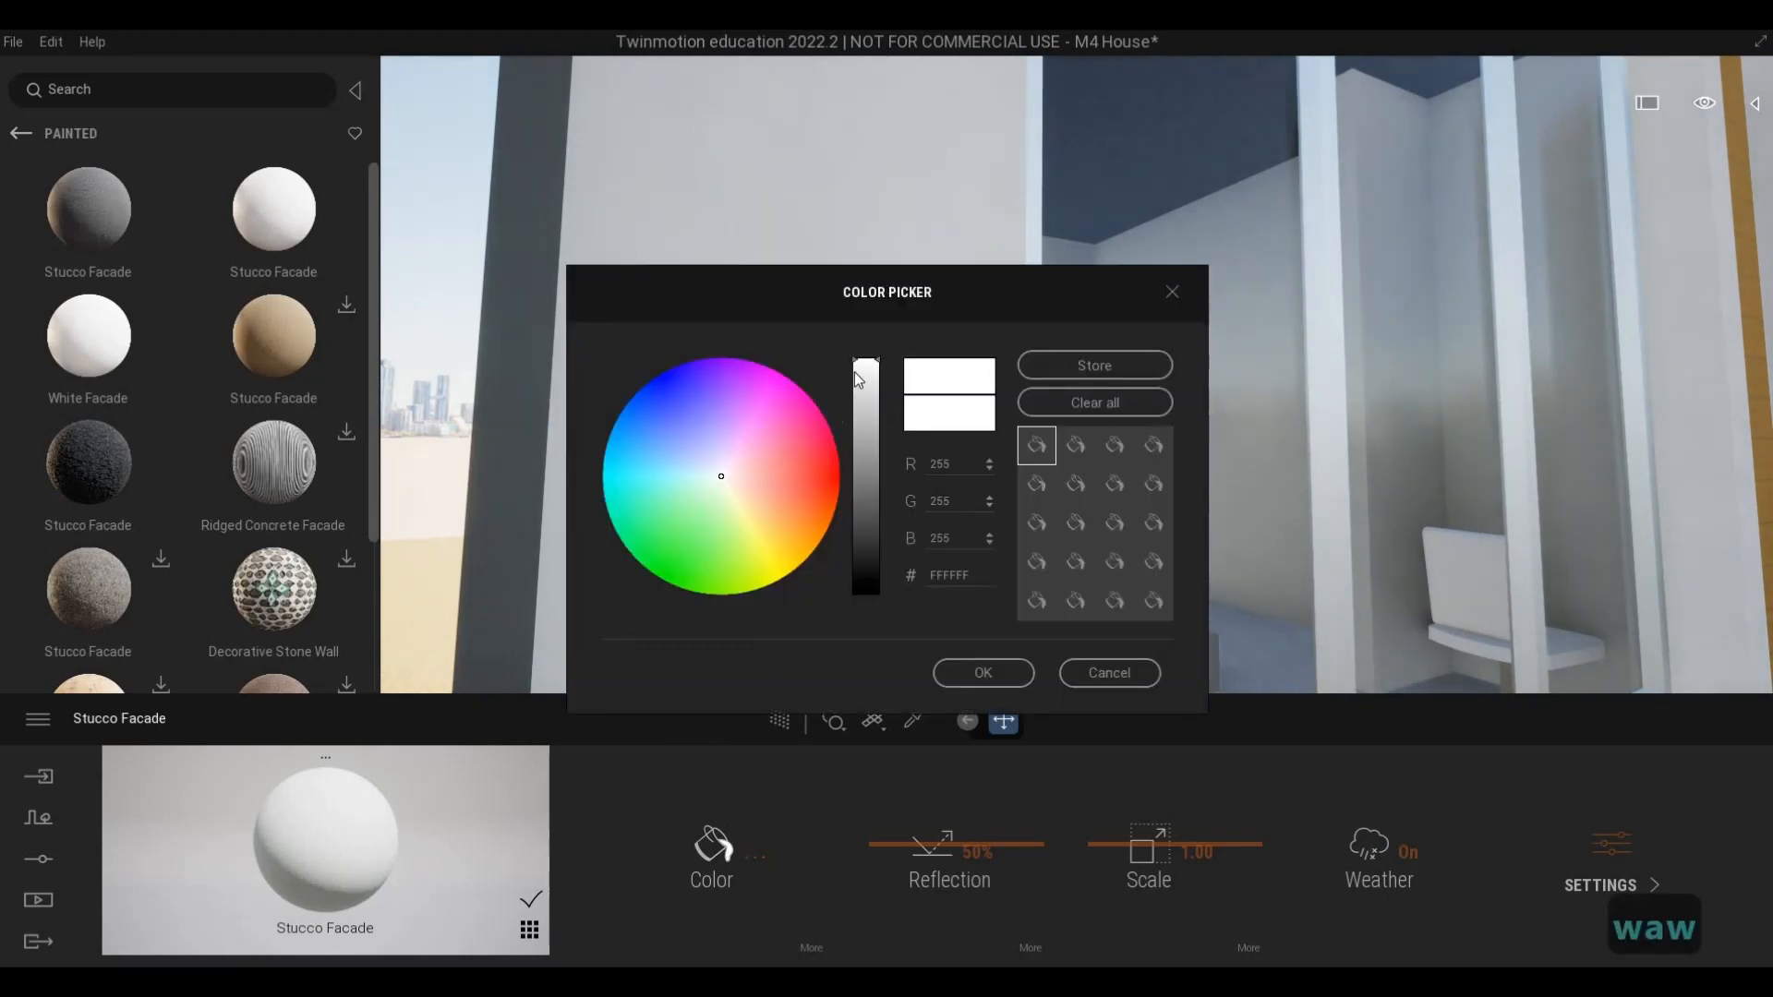
pyautogui.moveTo(855, 380); pyautogui.dragTo(843, 468)
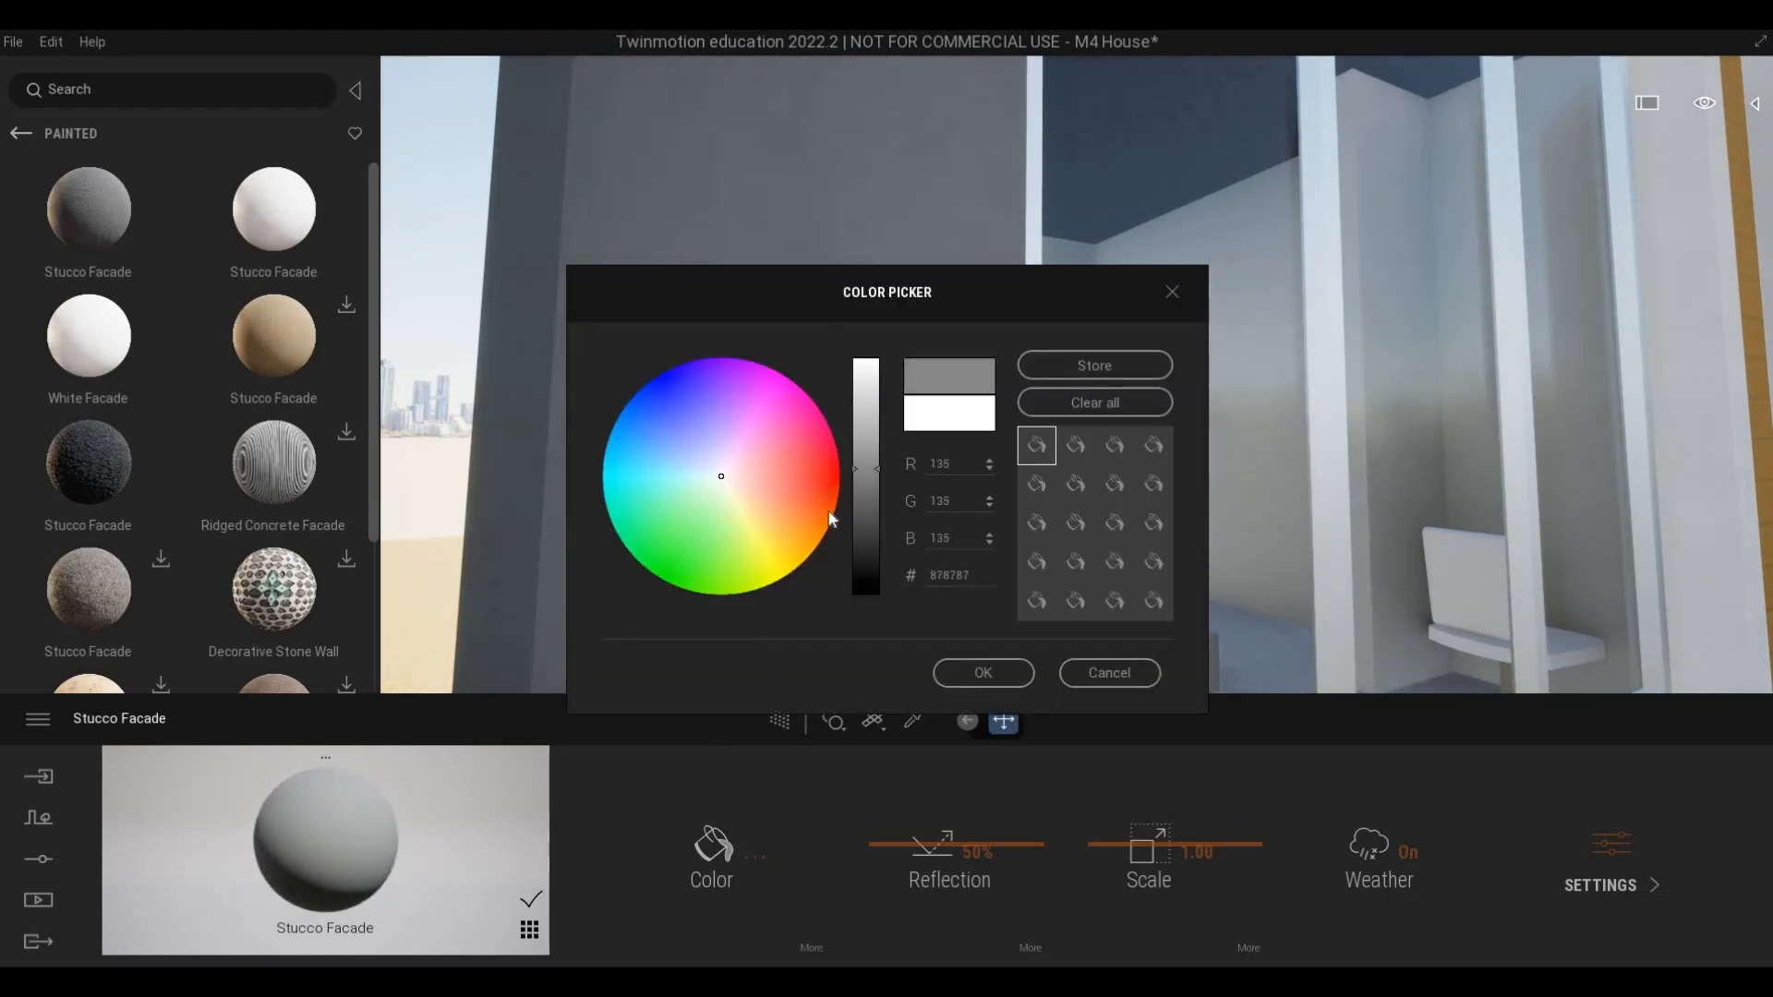
pyautogui.click(978, 669)
pyautogui.press('s')
pyautogui.press('e')
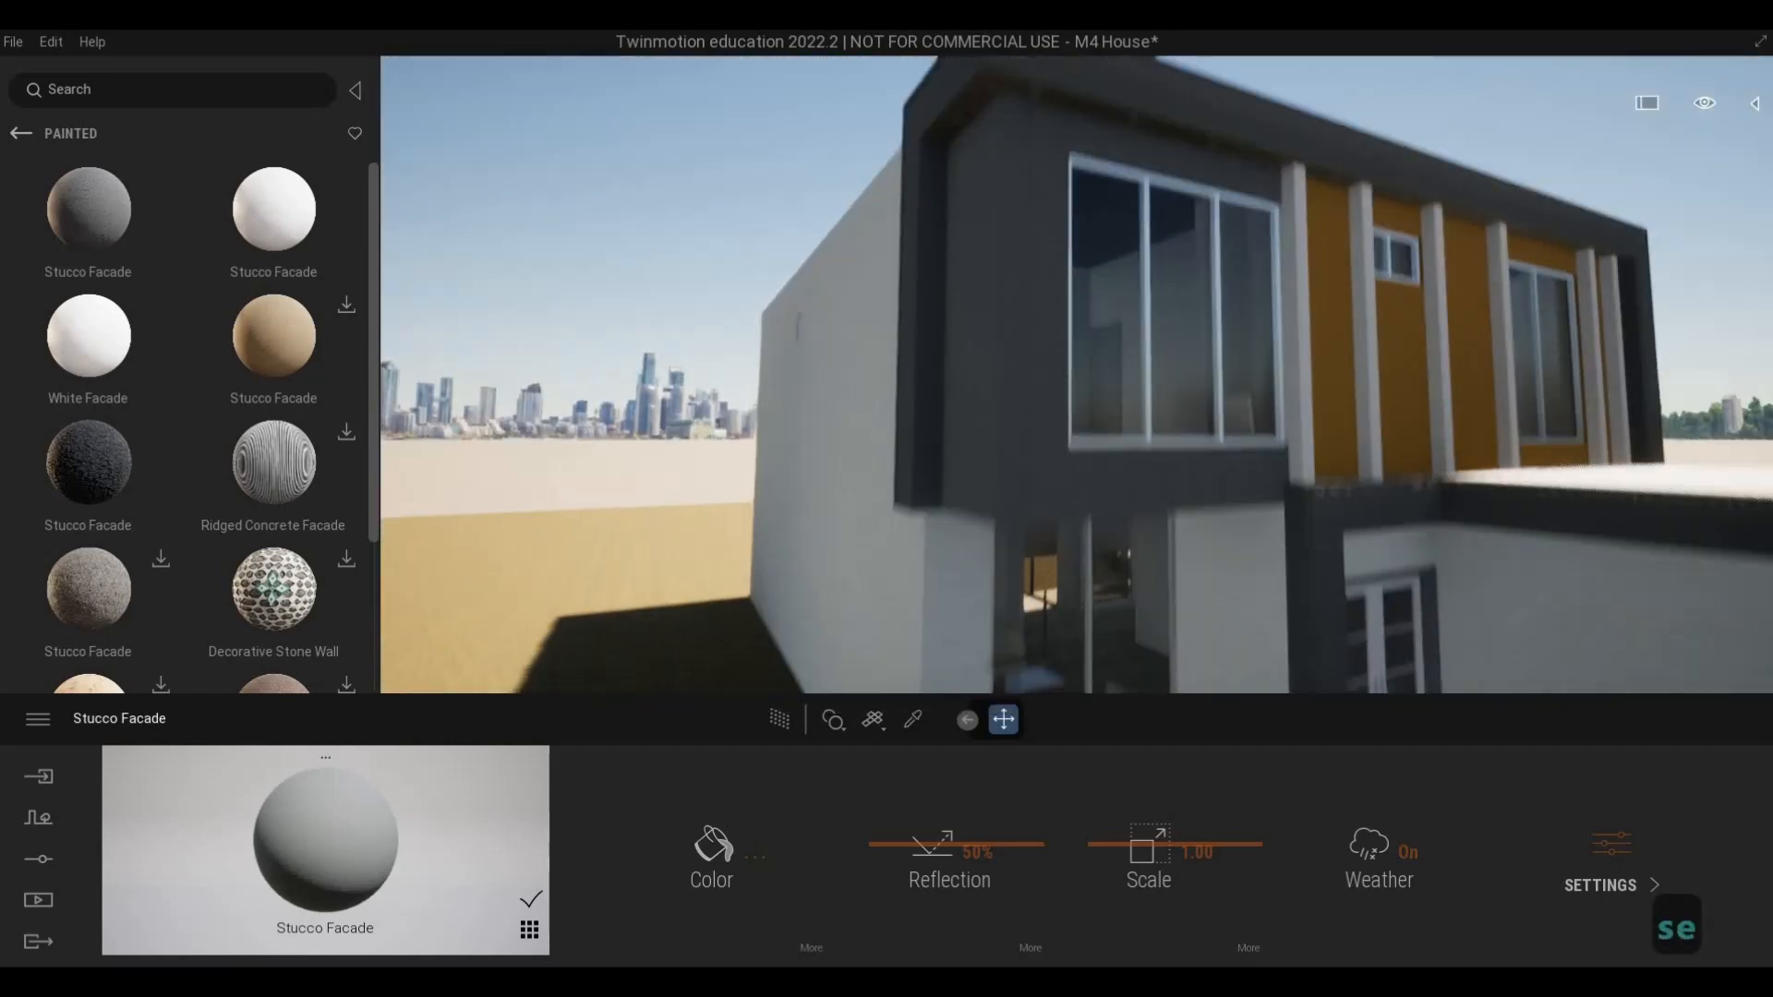
# - Undo the grey color and the Stucco Facade application on the upper-floor wall after comparing it with the ground-floor walls
pyautogui.press('d')
pyautogui.press('w')
pyautogui.press('w')
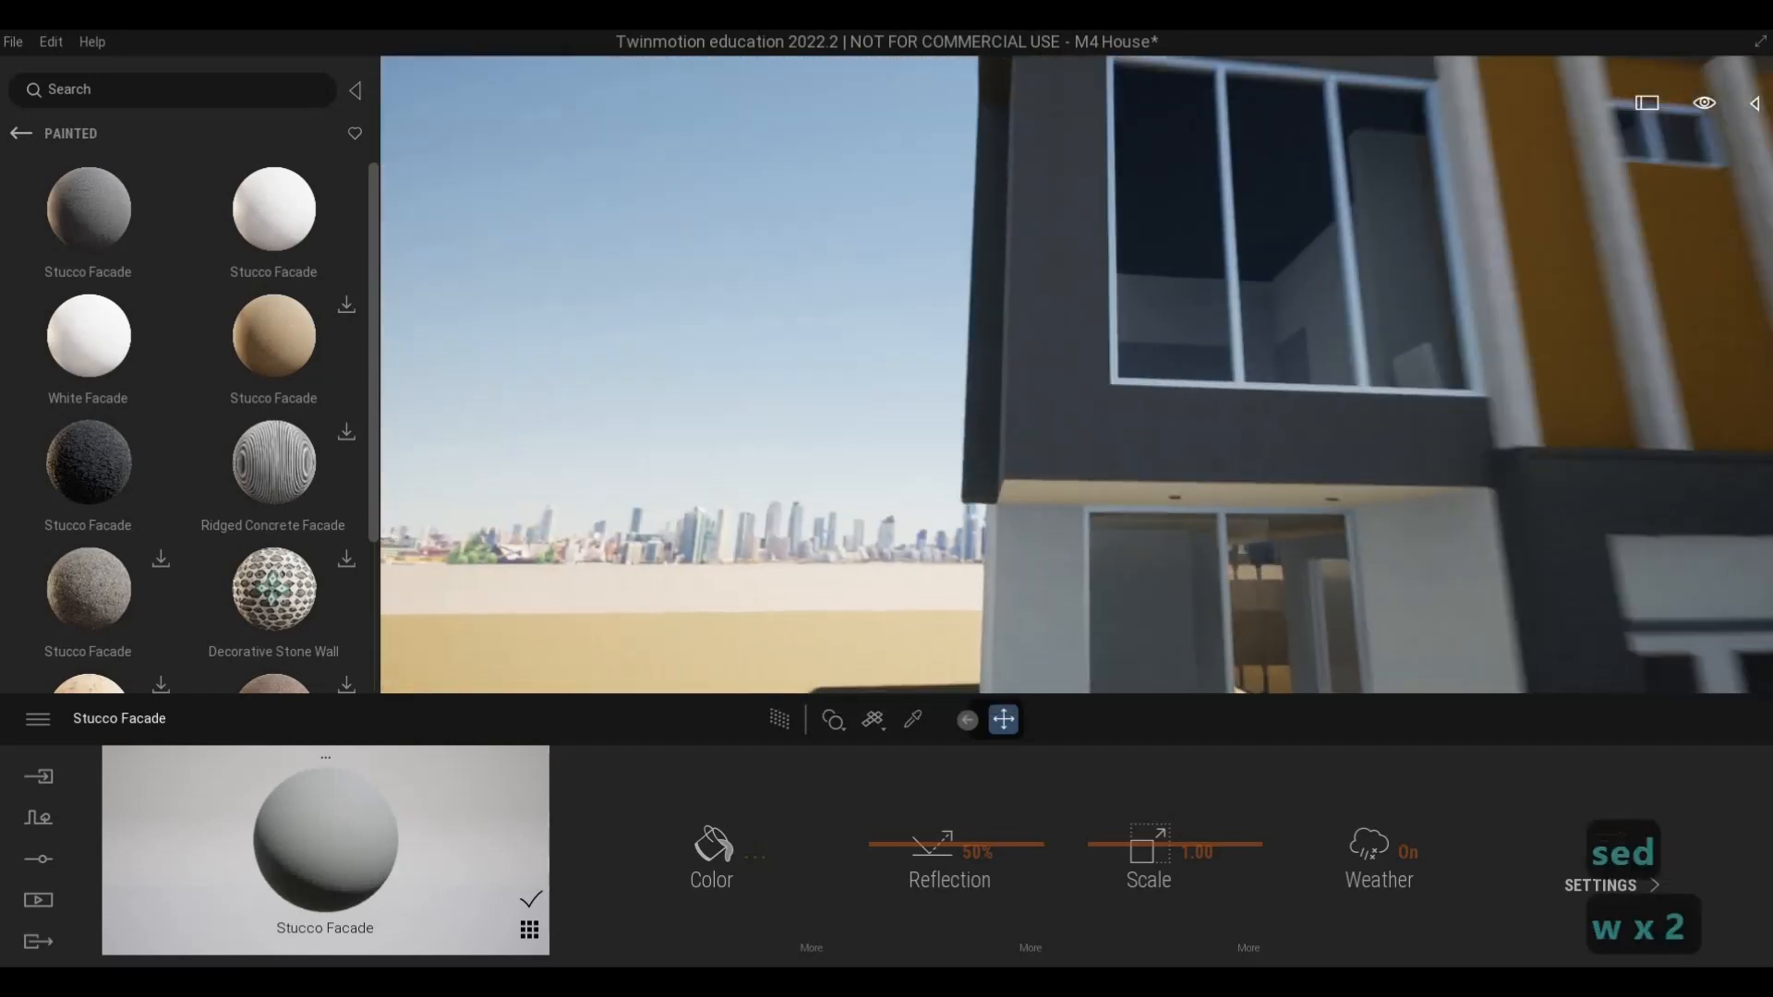
pyautogui.press('w')
pyautogui.press('s')
pyautogui.press('e')
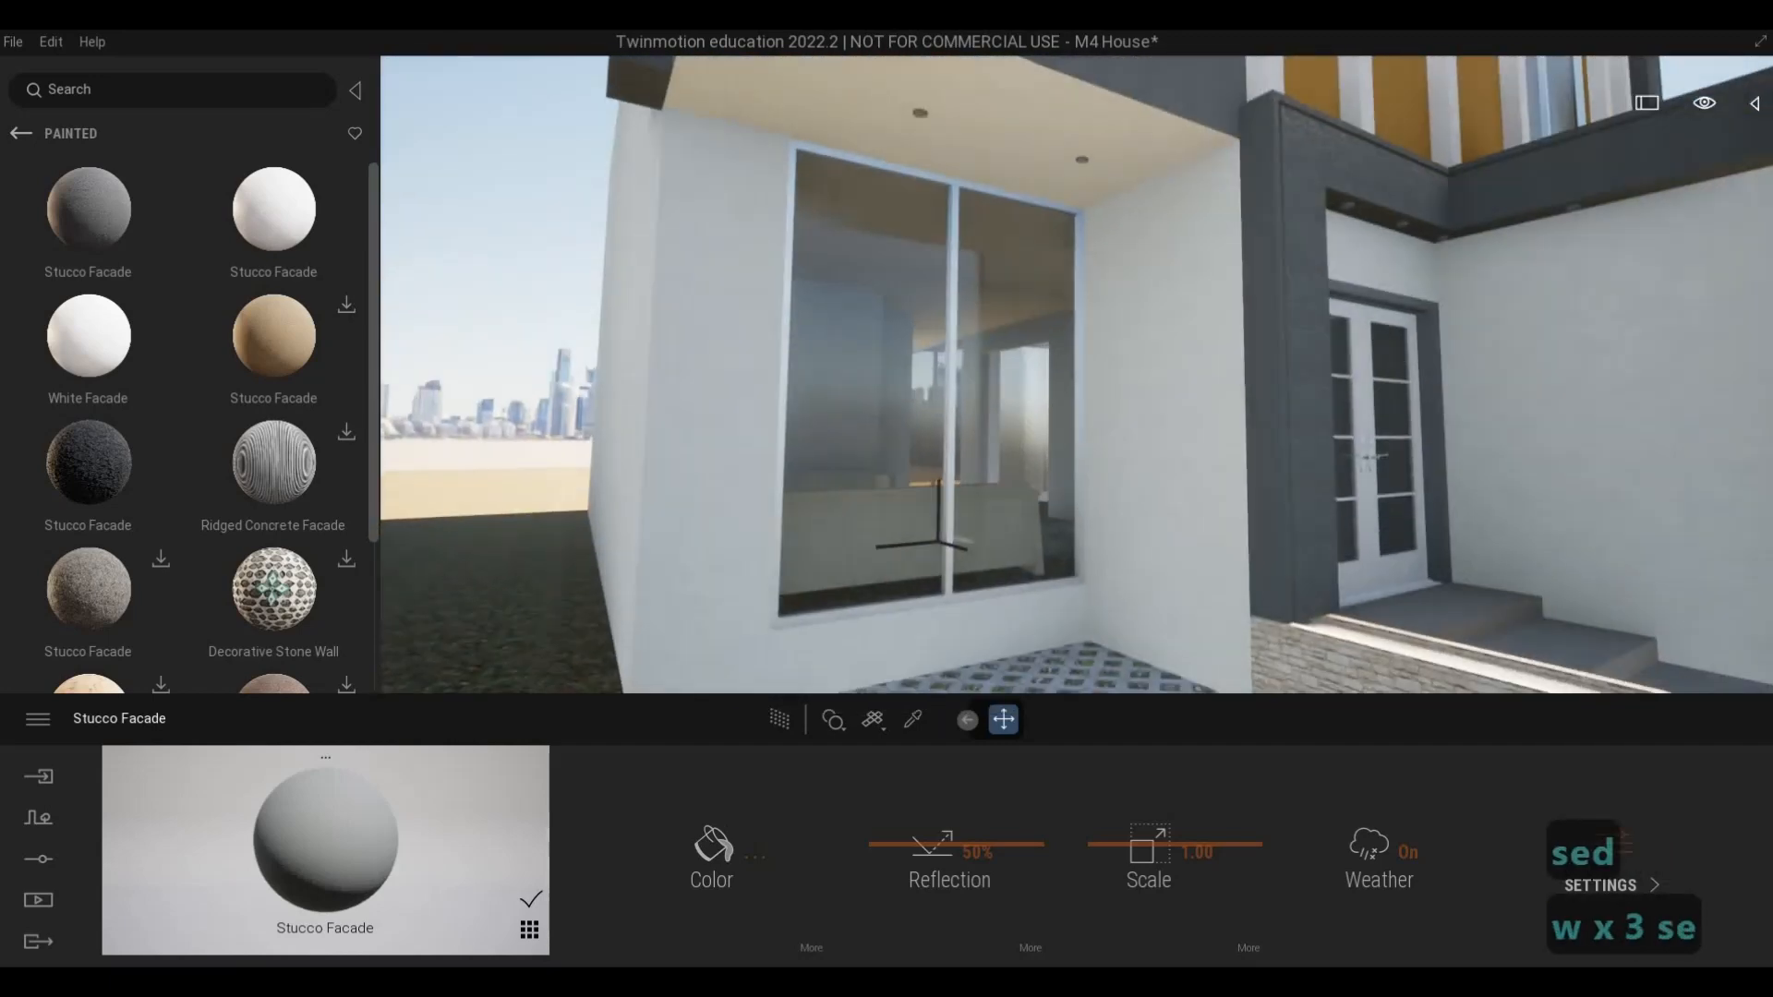
pyautogui.press('s')
pyautogui.press('q')
pyautogui.hotkey('ctrl', 'z')
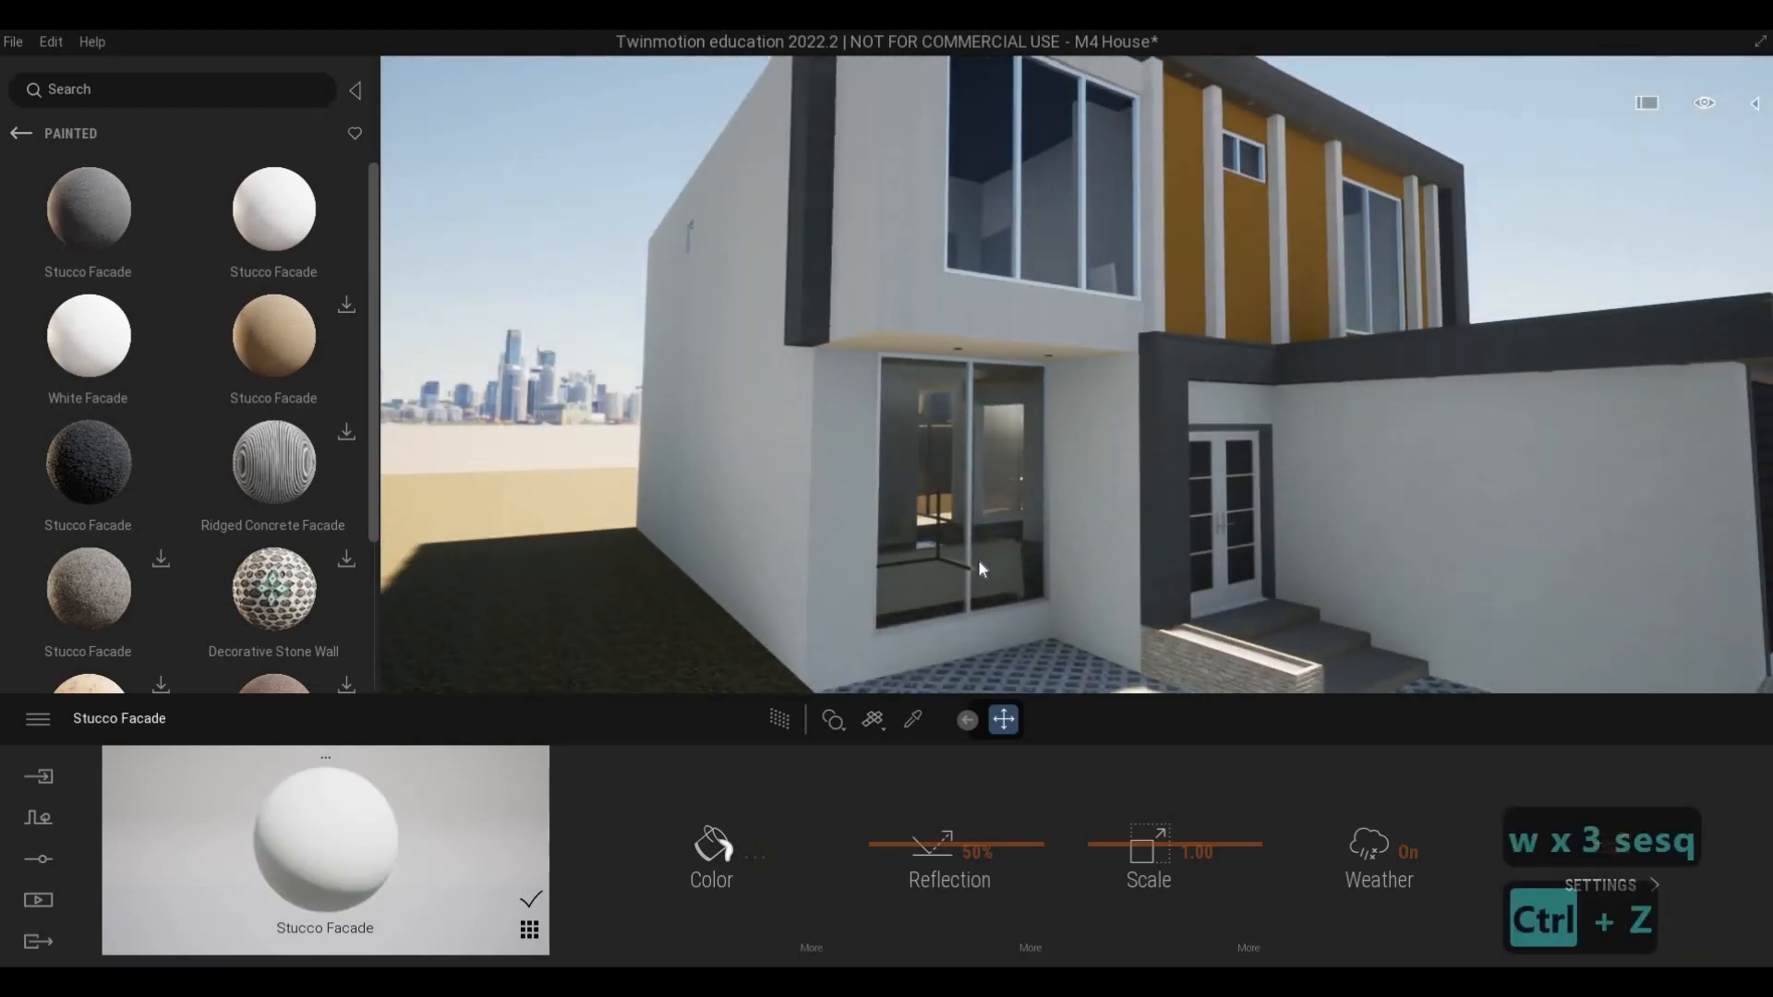
pyautogui.hotkey('ctrl', 'z')
# - Activate material picking for the ground-floor walls and set the White Facade color to light grey C6C6C6
pyautogui.press('w')
pyautogui.press('w')
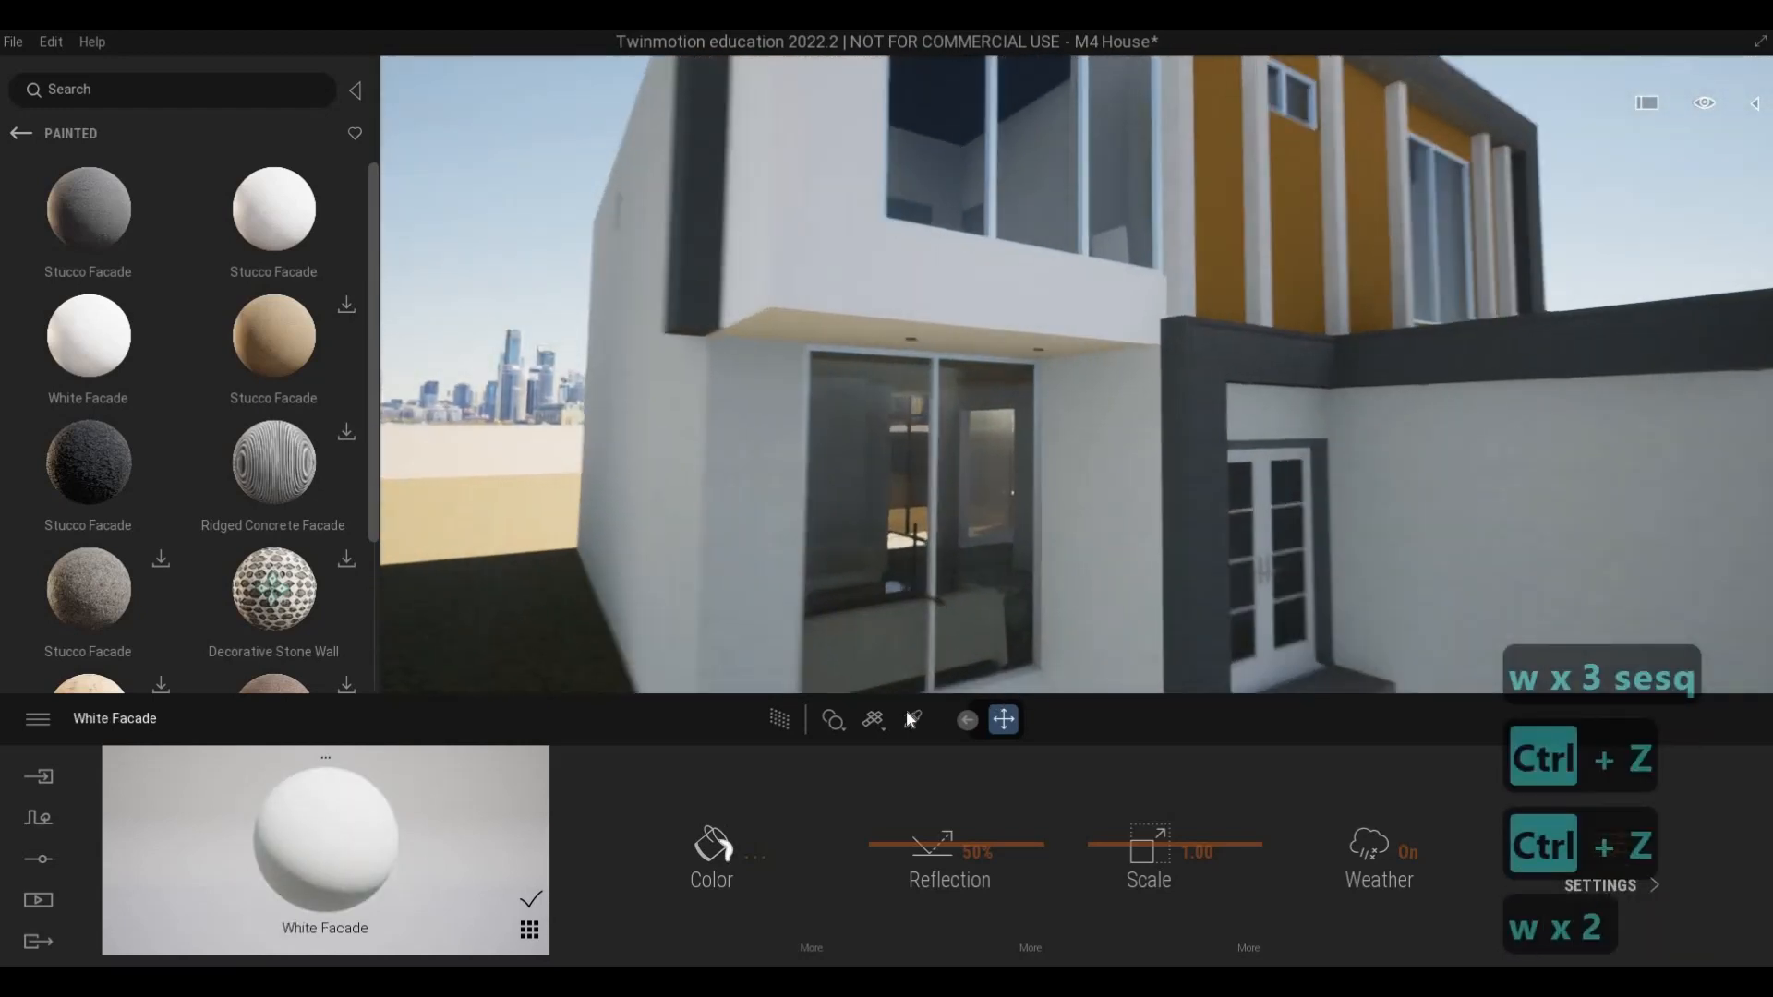
pyautogui.click(913, 720)
pyautogui.press('e')
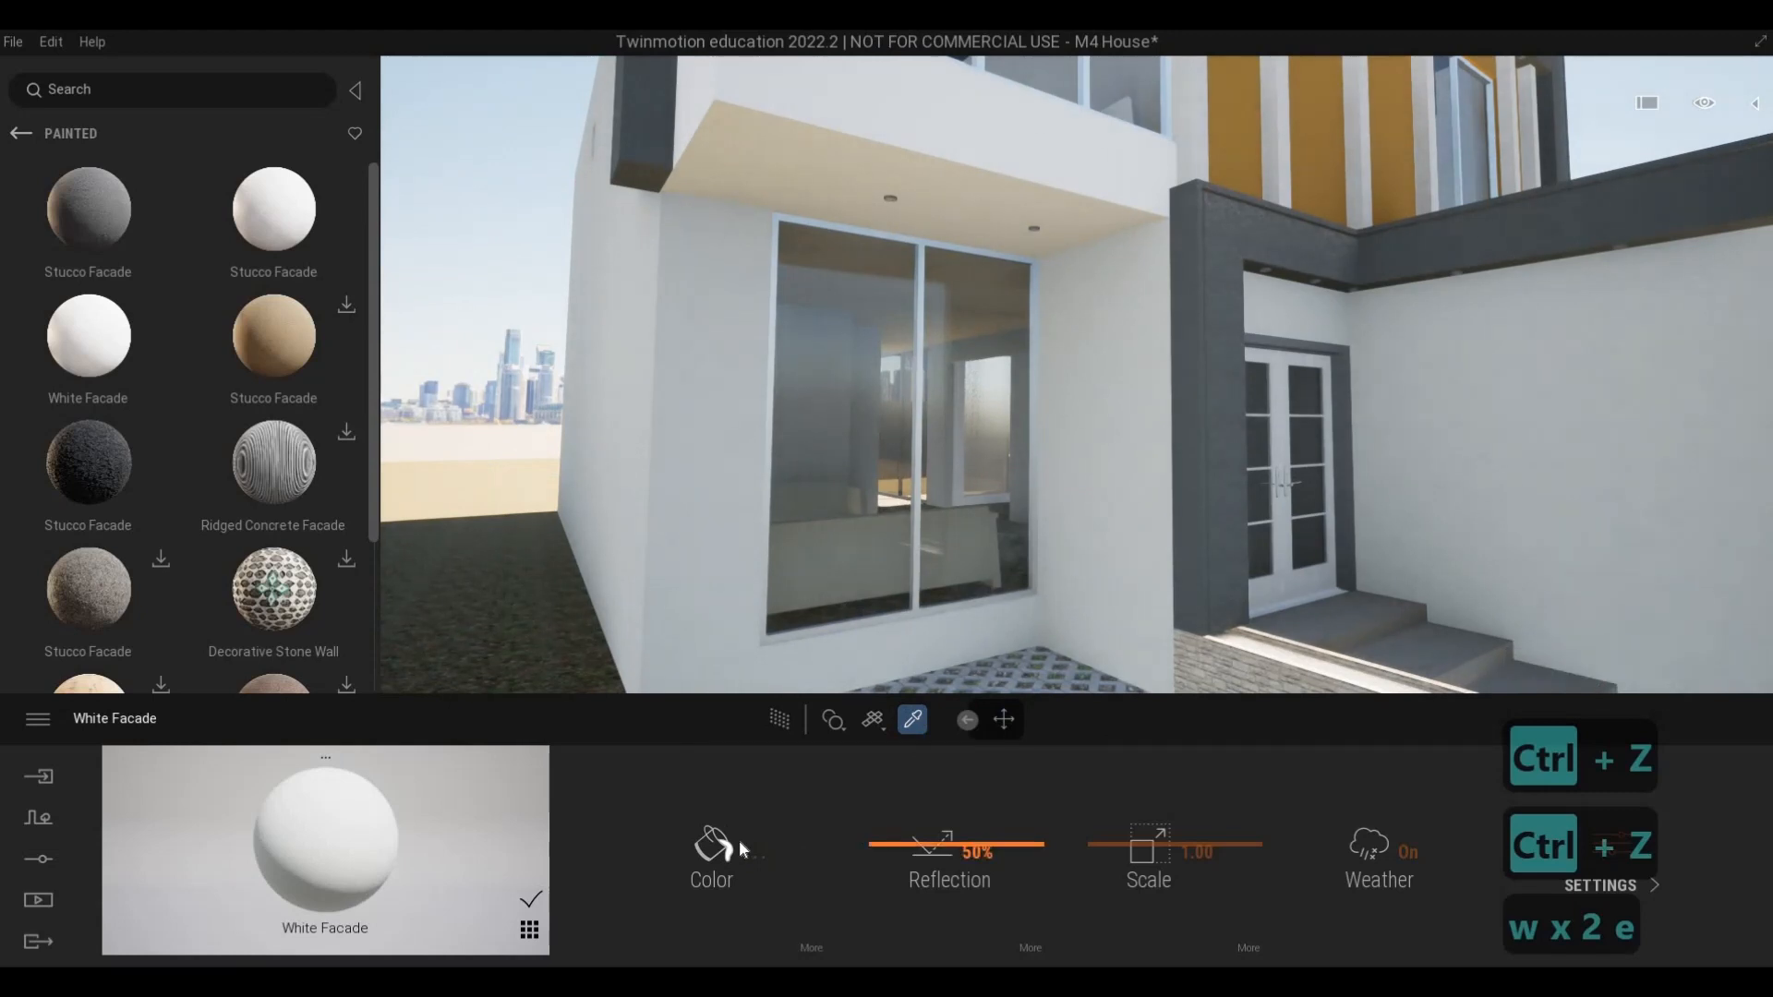
pyautogui.click(739, 843)
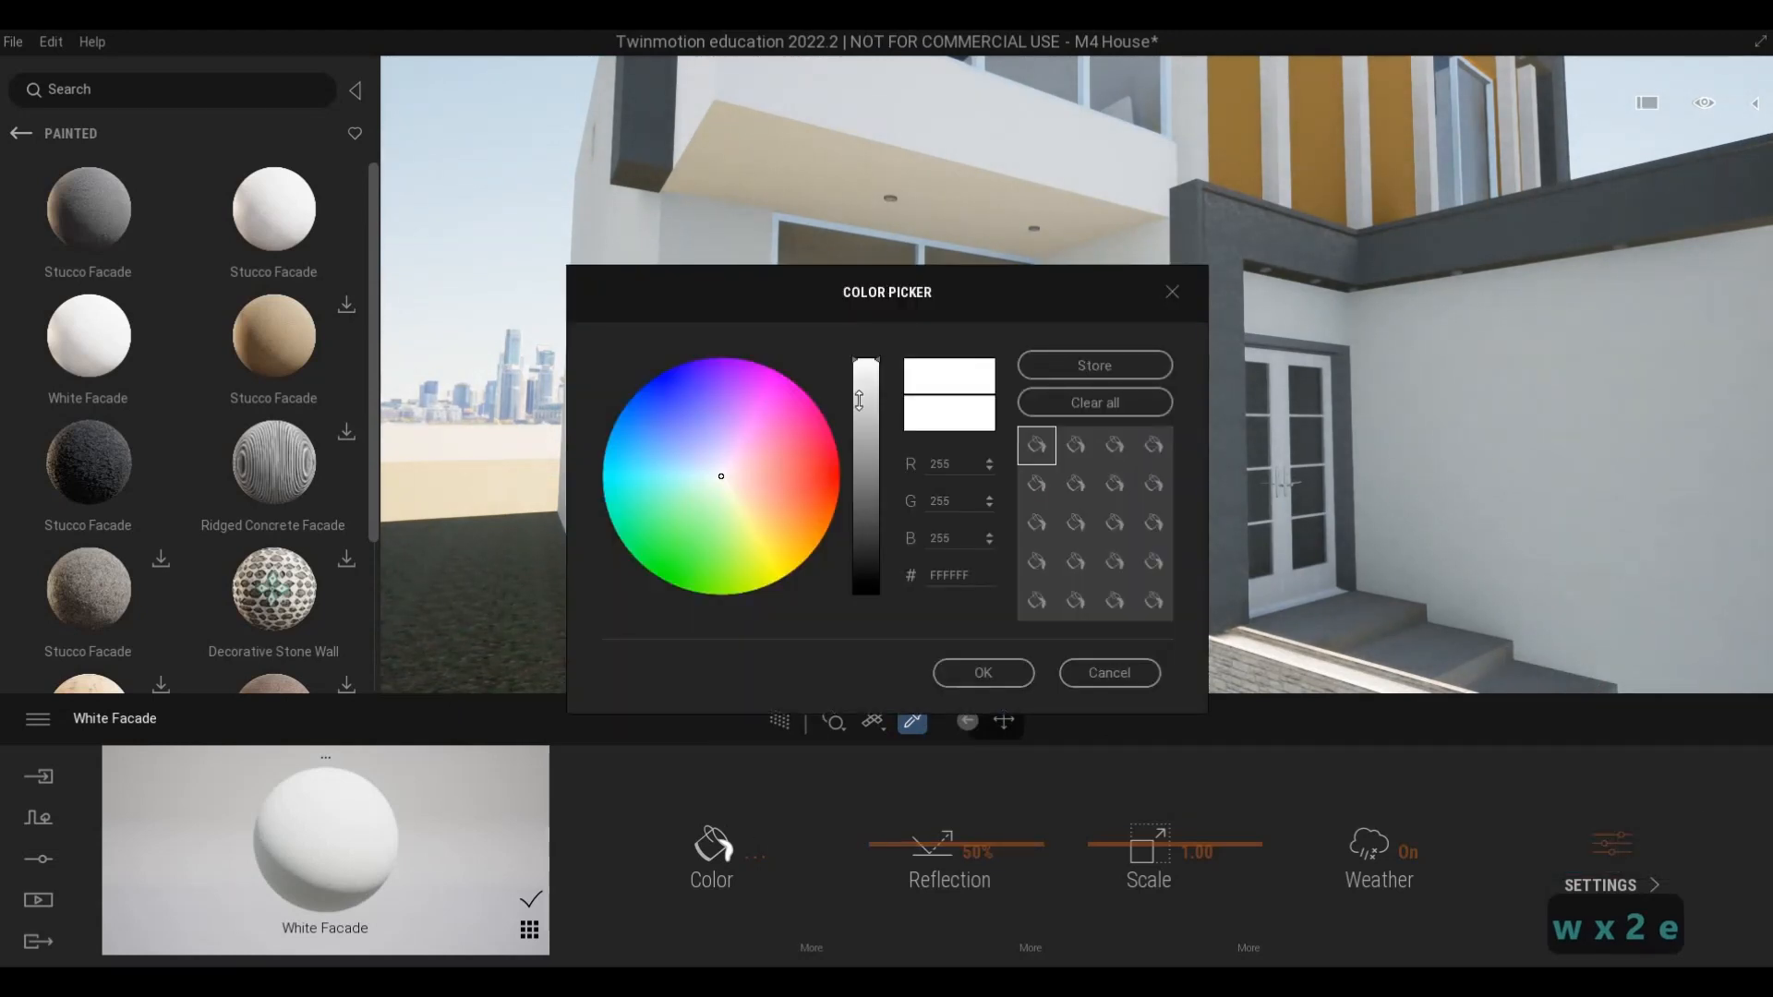
pyautogui.moveTo(859, 400); pyautogui.dragTo(859, 407)
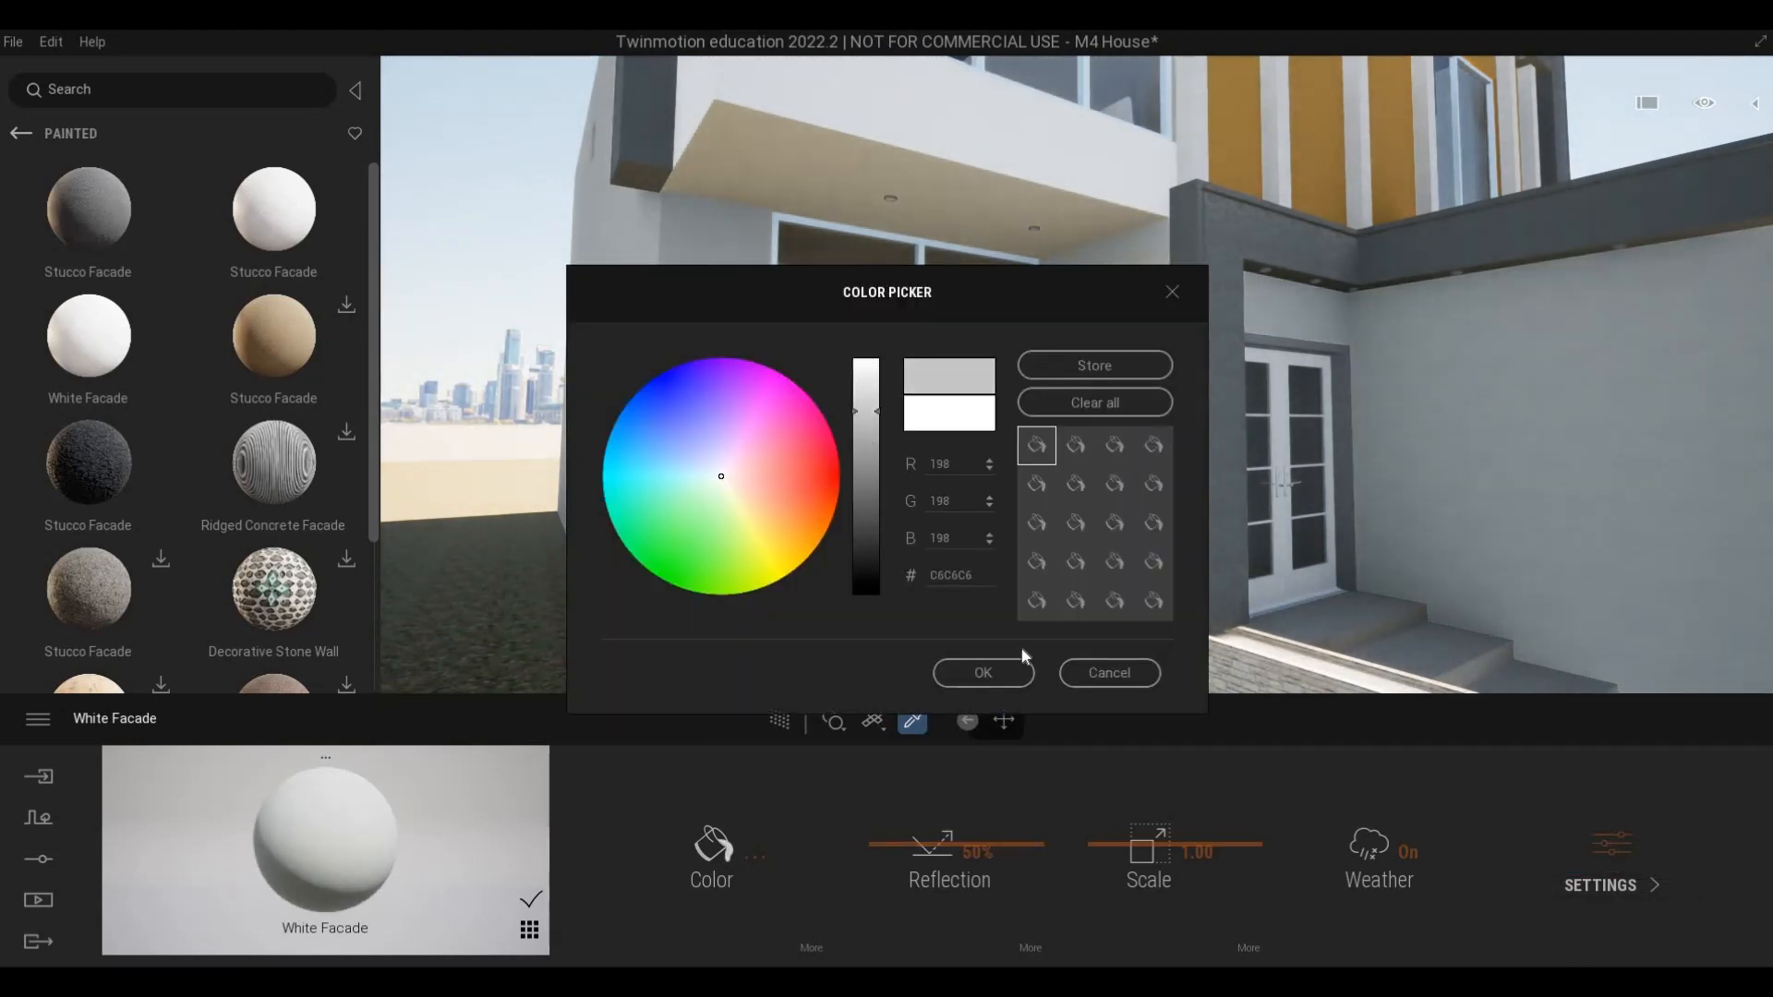
pyautogui.click(984, 673)
# - Examine the tinted exterior walls around the entrance and along the side of the house
pyautogui.press('d')
pyautogui.press('q')
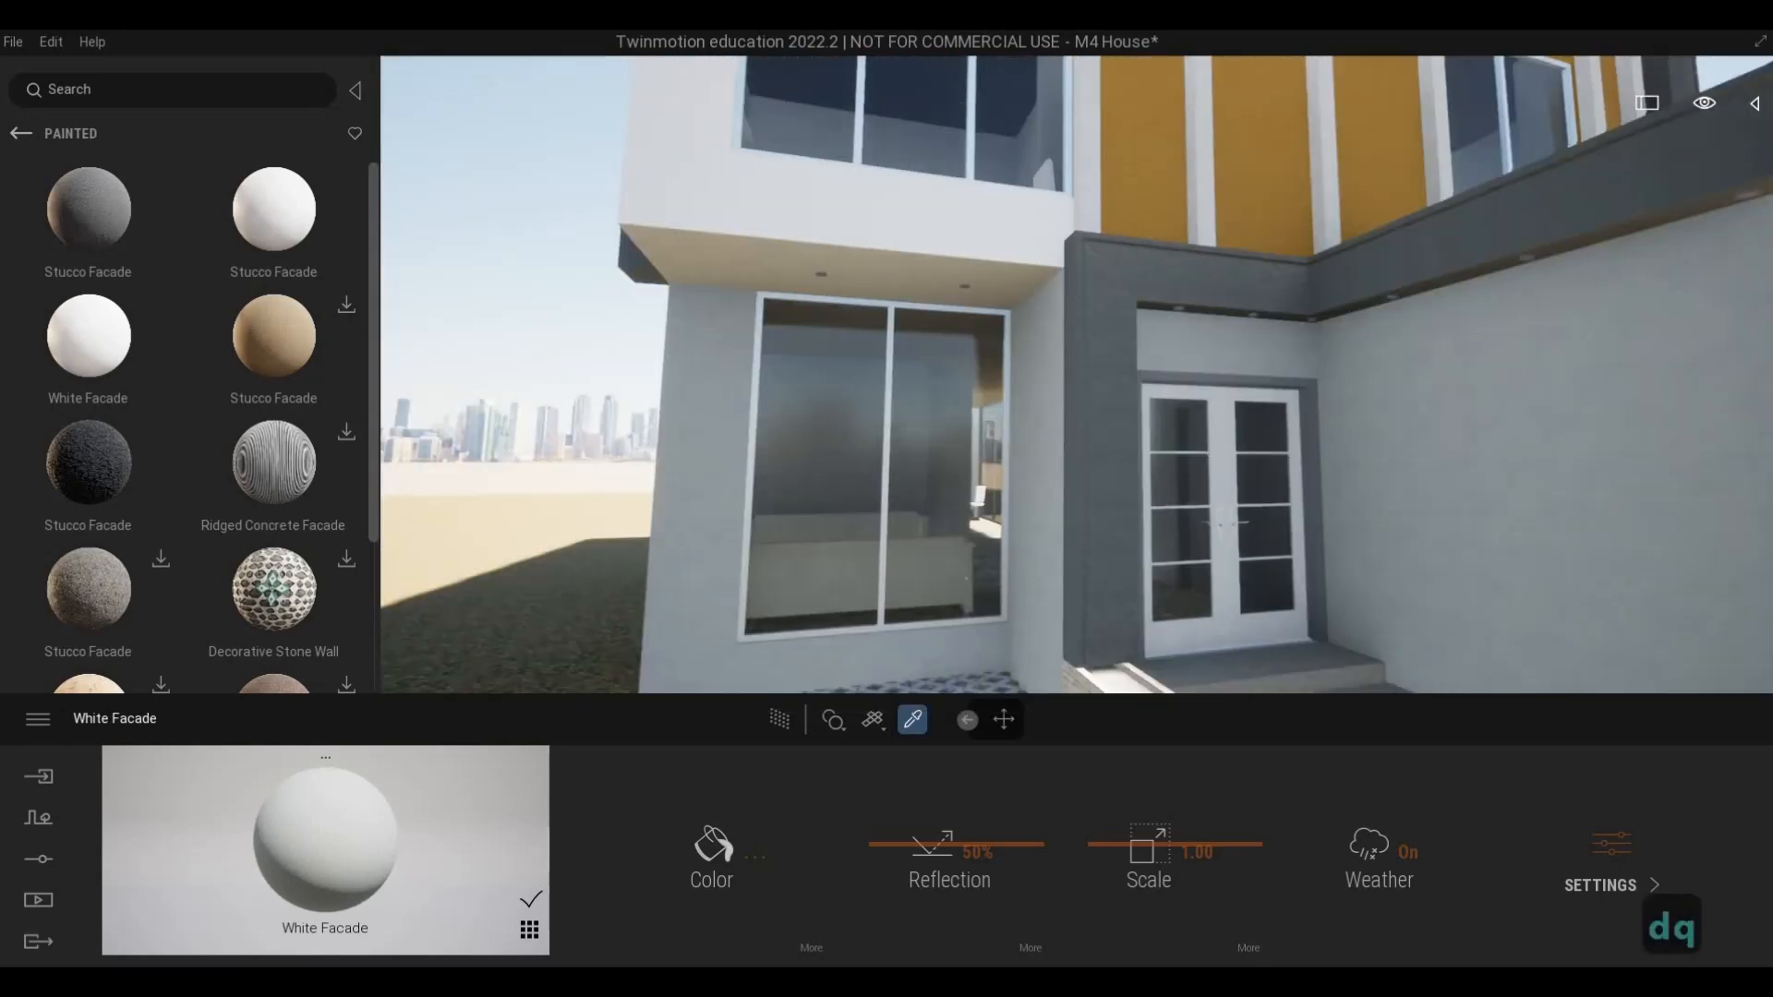
pyautogui.press('s')
pyautogui.press('d')
pyautogui.press('a')
pyautogui.press('a')
pyautogui.press('w')
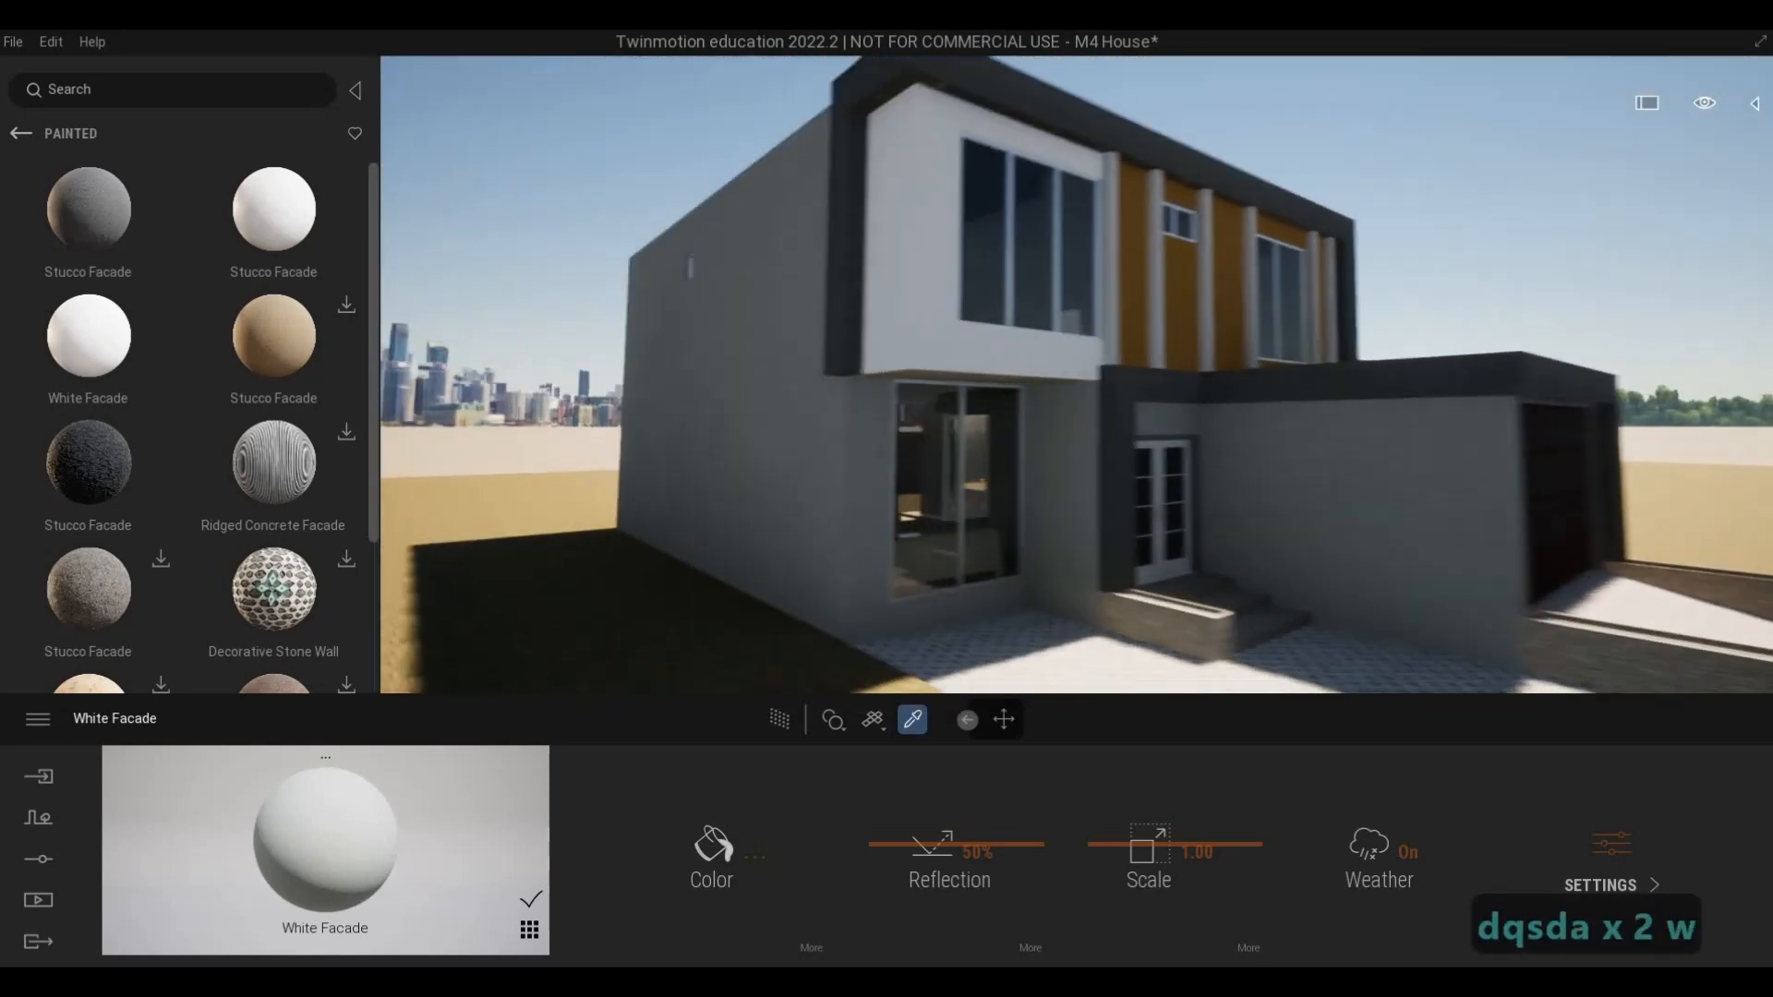
# - Lighten the White Facade color on the walls beside the entrance to D0D0D0
pyautogui.press('d')
pyautogui.press('d')
pyautogui.press('w')
pyautogui.press('e')
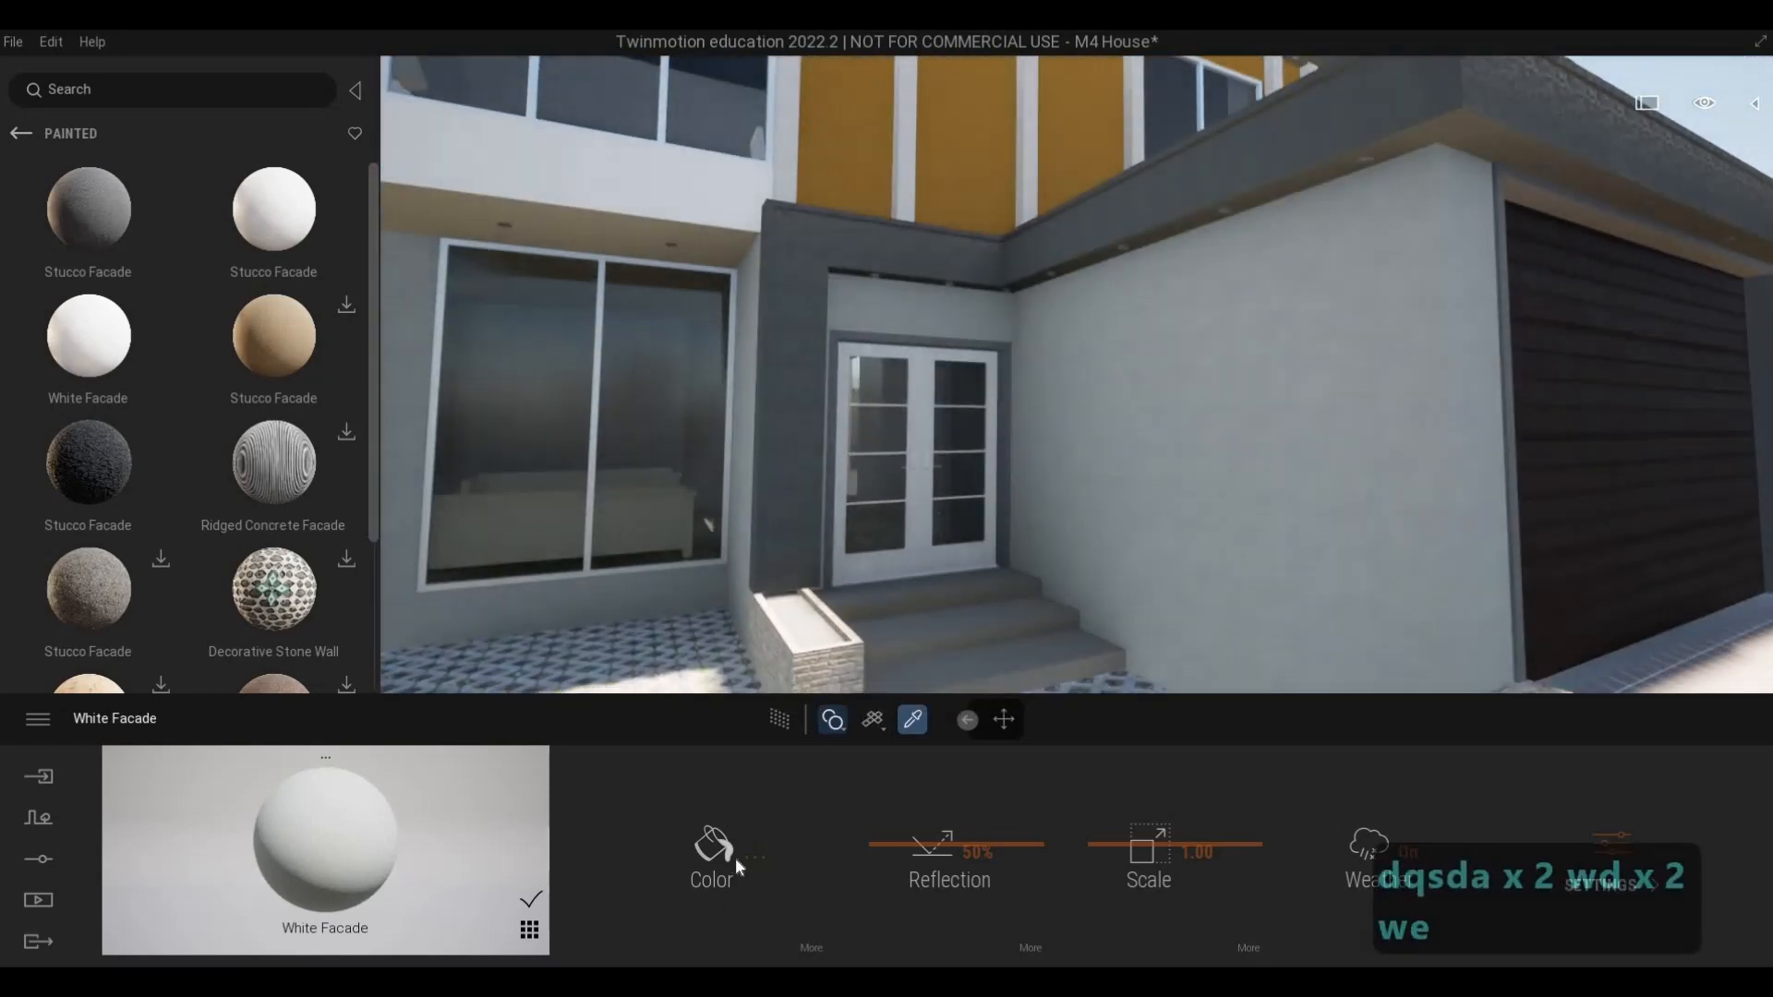
pyautogui.click(735, 857)
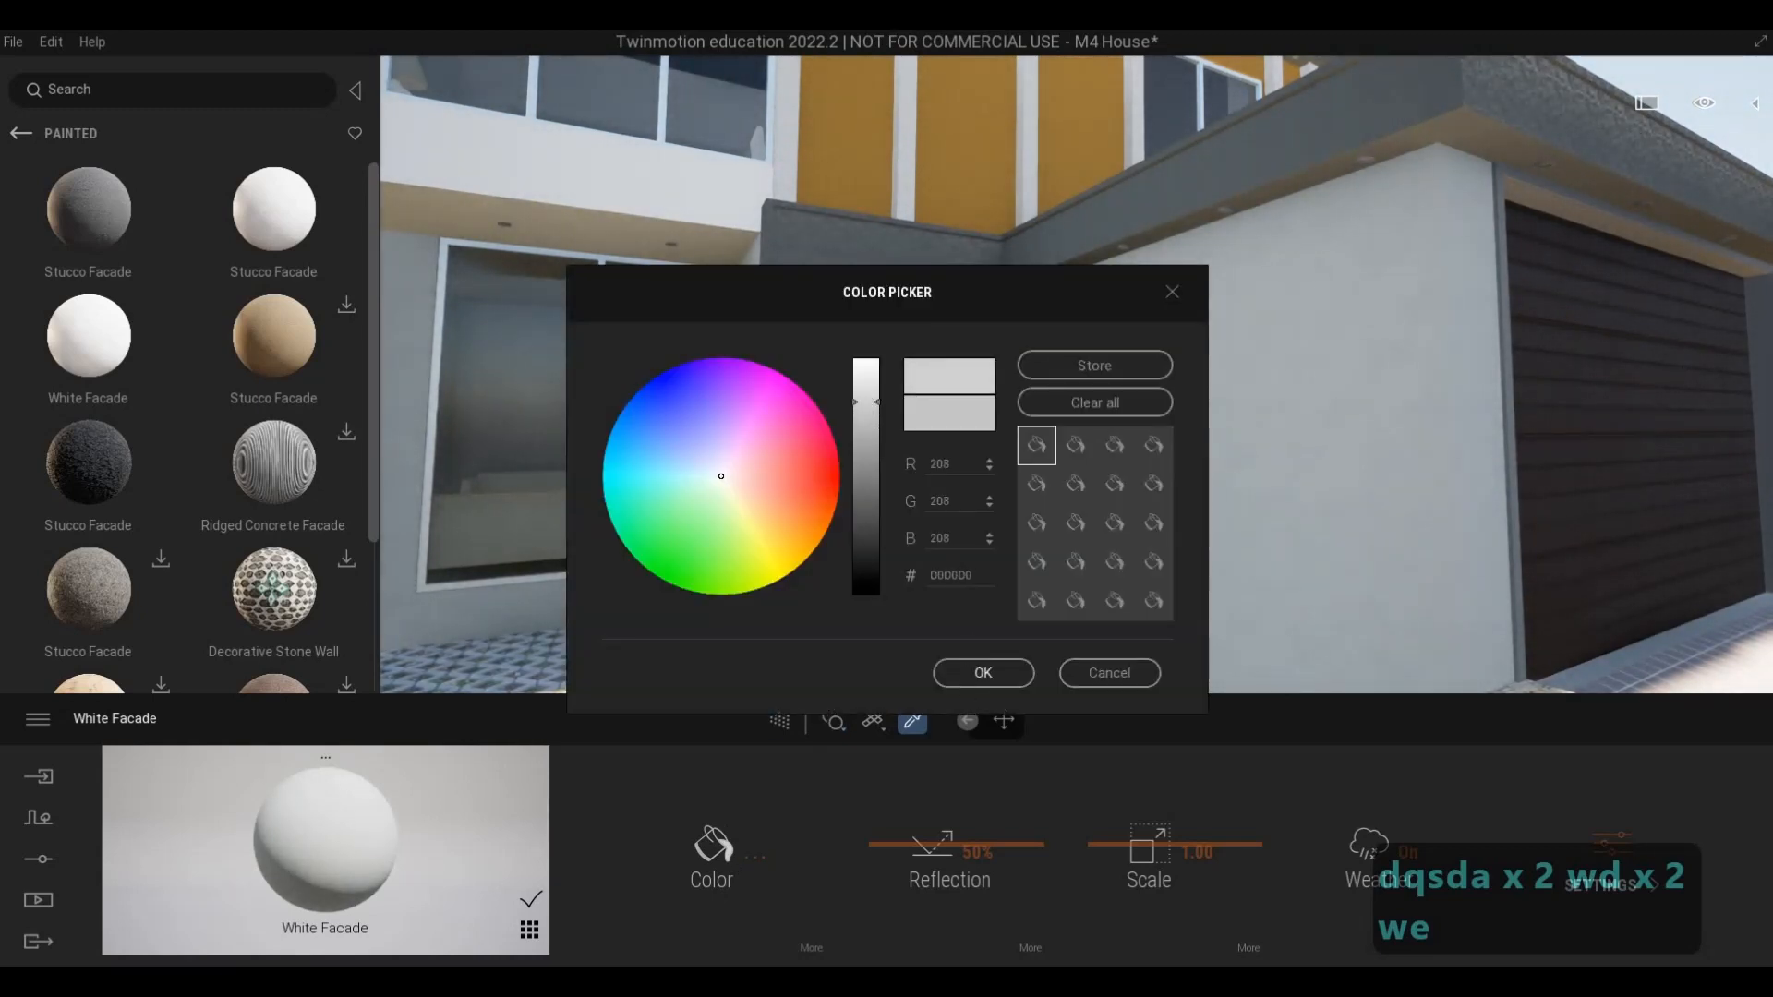
pyautogui.click(983, 674)
# - Examine the front of the garage and the white wall and orange cladding on the upper floor
pyautogui.press('a')
pyautogui.press('s')
pyautogui.press('q')
pyautogui.press('d')
pyautogui.press('w')
pyautogui.press('d')
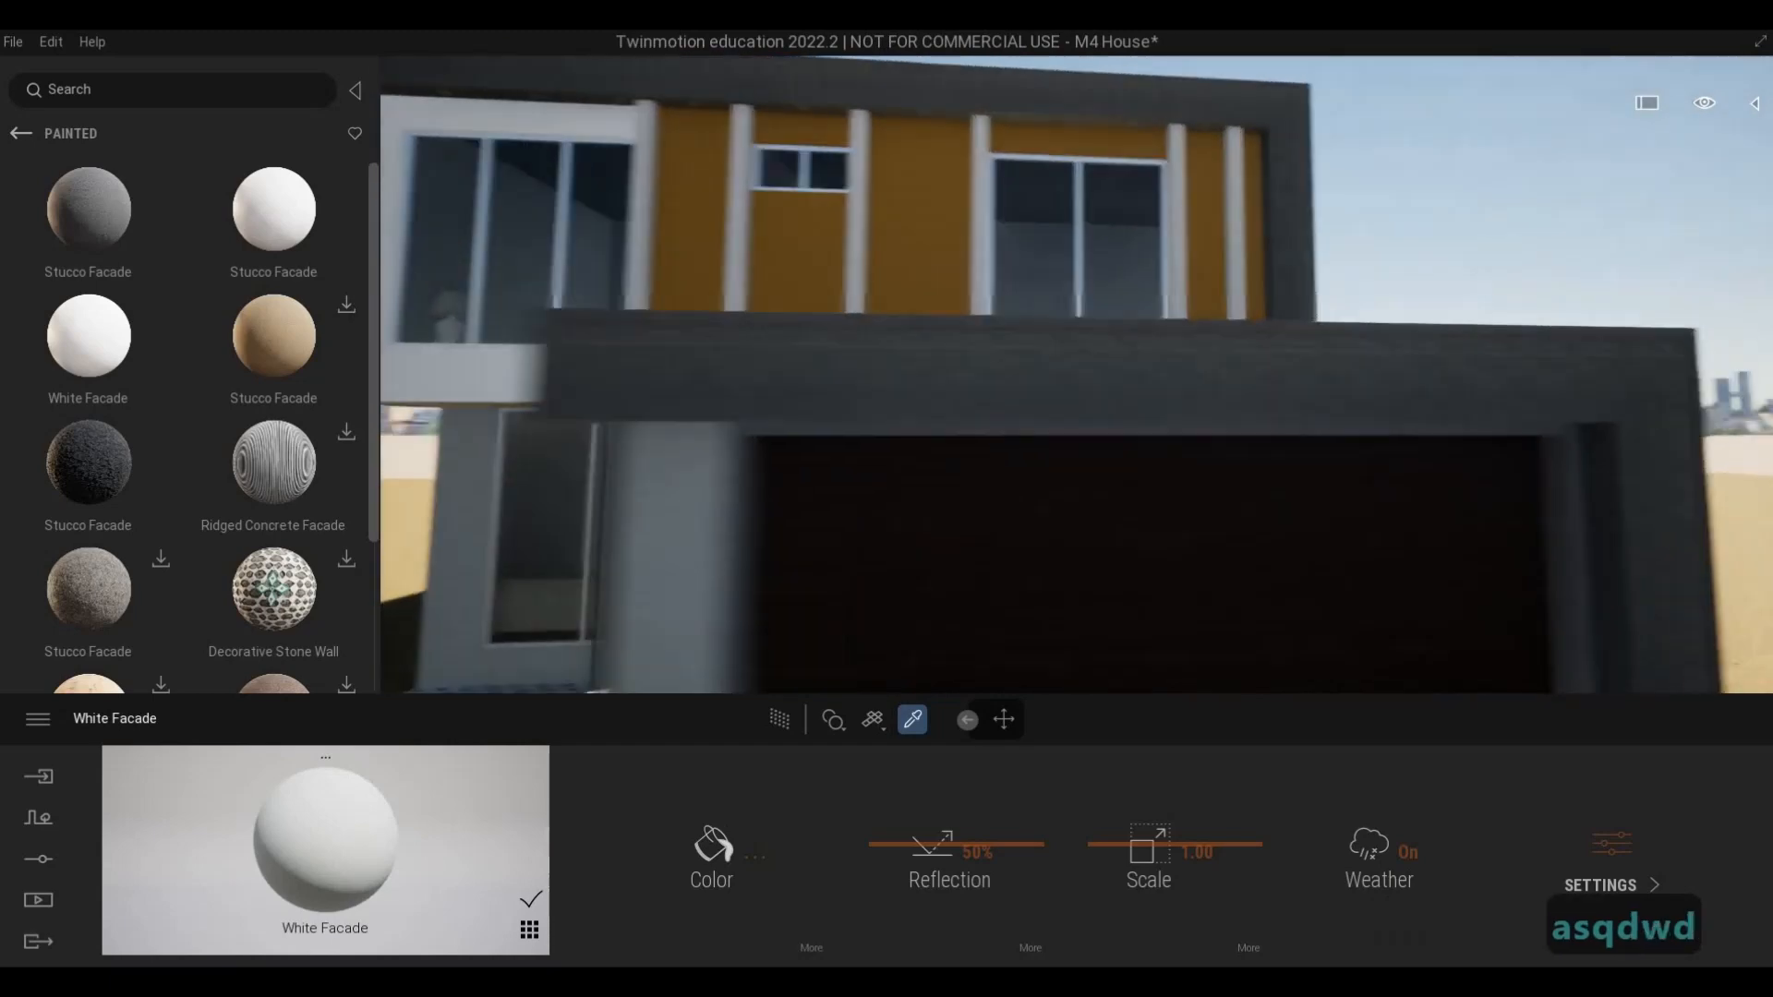
pyautogui.press('a')
pyautogui.press('w')
pyautogui.press('q')
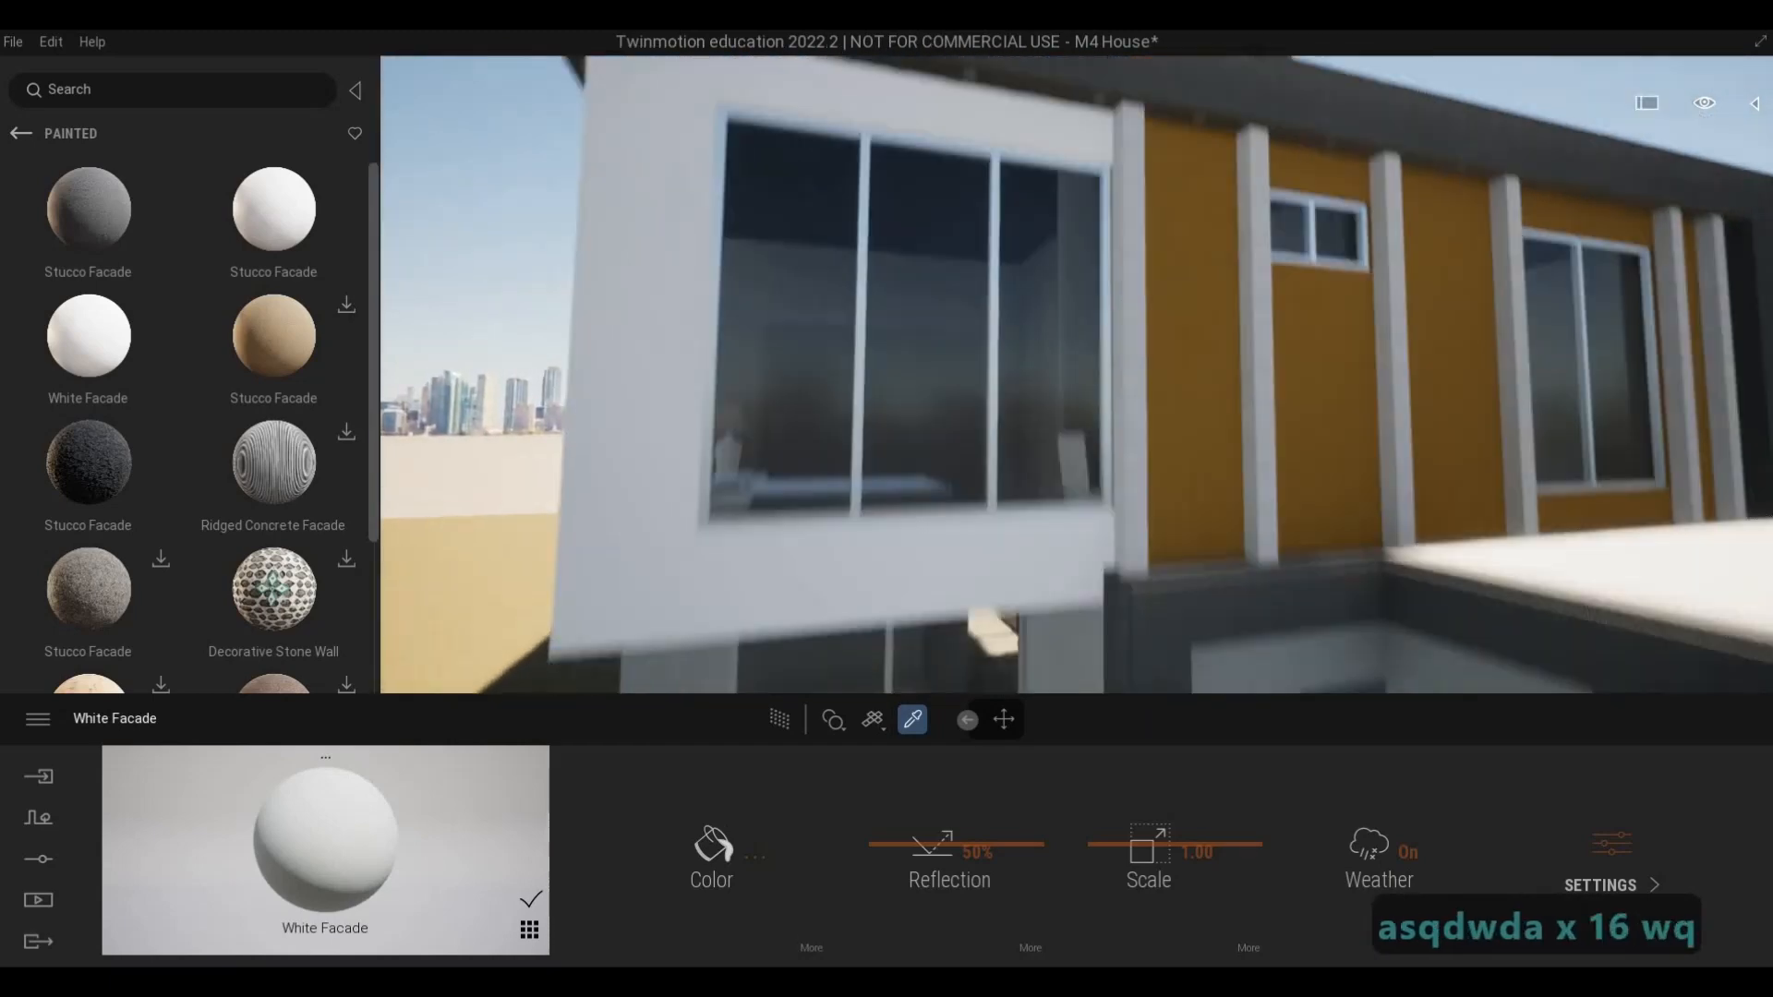
# - Apply the Stacked stone 05 material from the Stones category to the white upper-floor wall around the large window
pyautogui.press('w')
pyautogui.press('w')
pyautogui.press('s')
pyautogui.press('s')
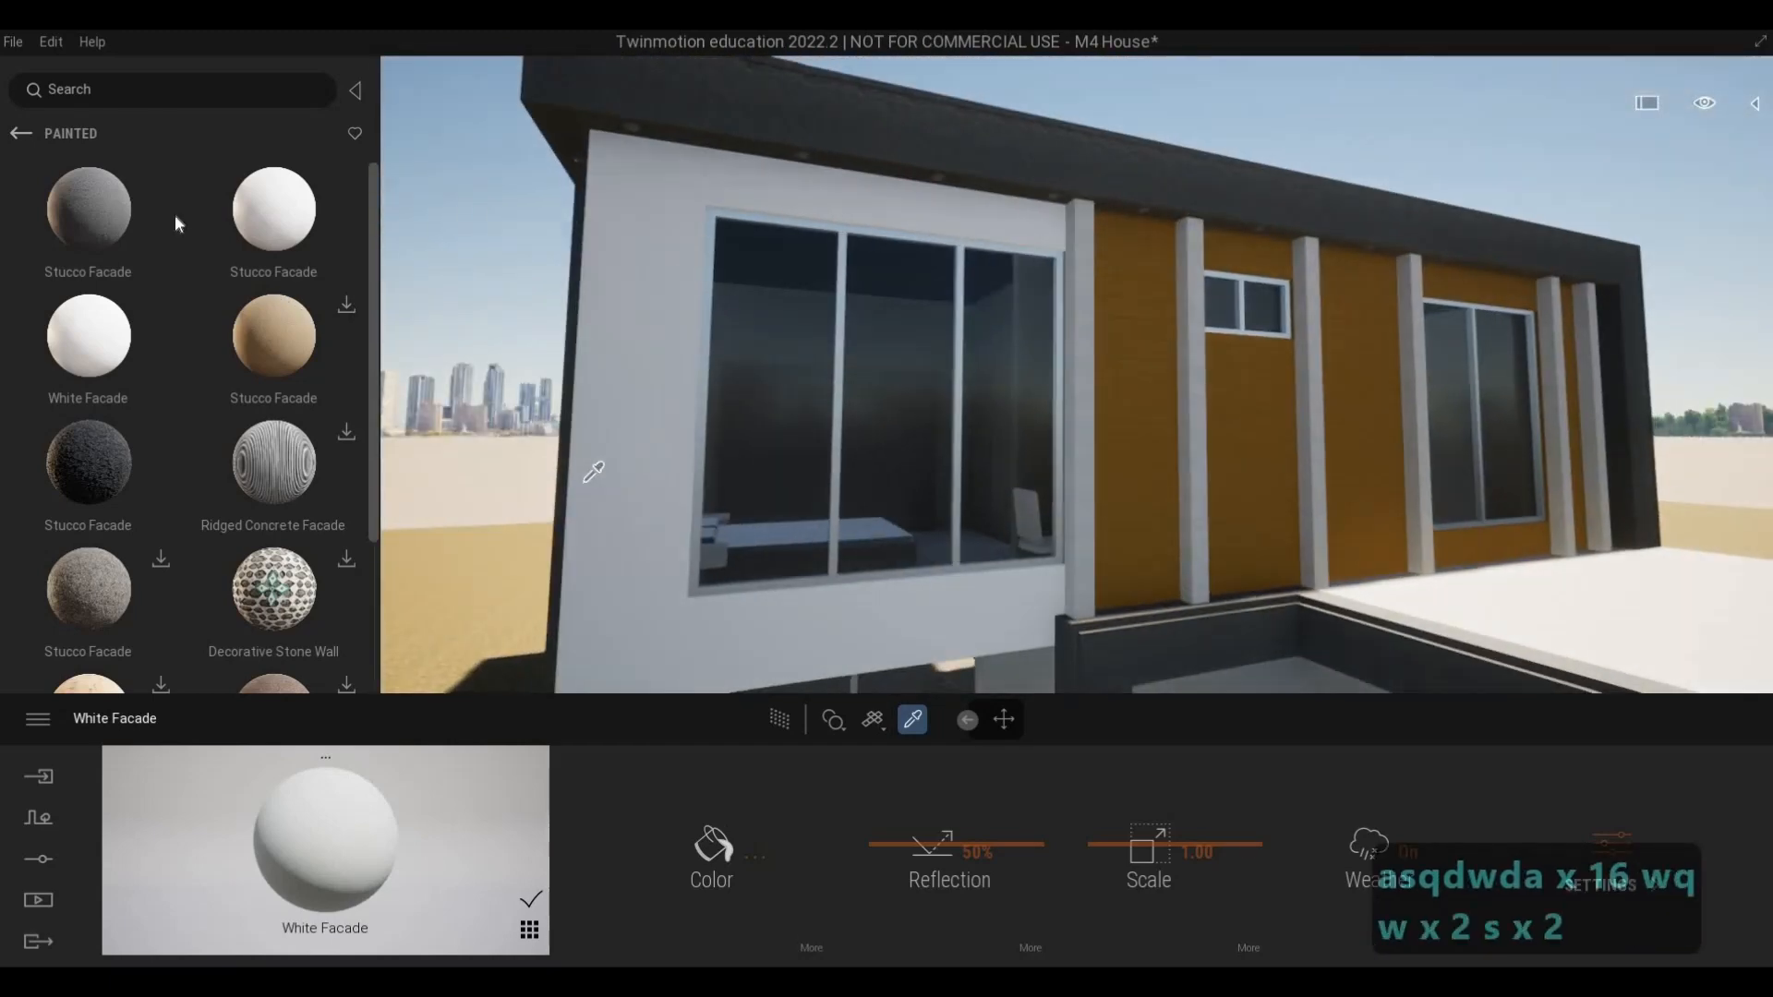
pyautogui.click(15, 141)
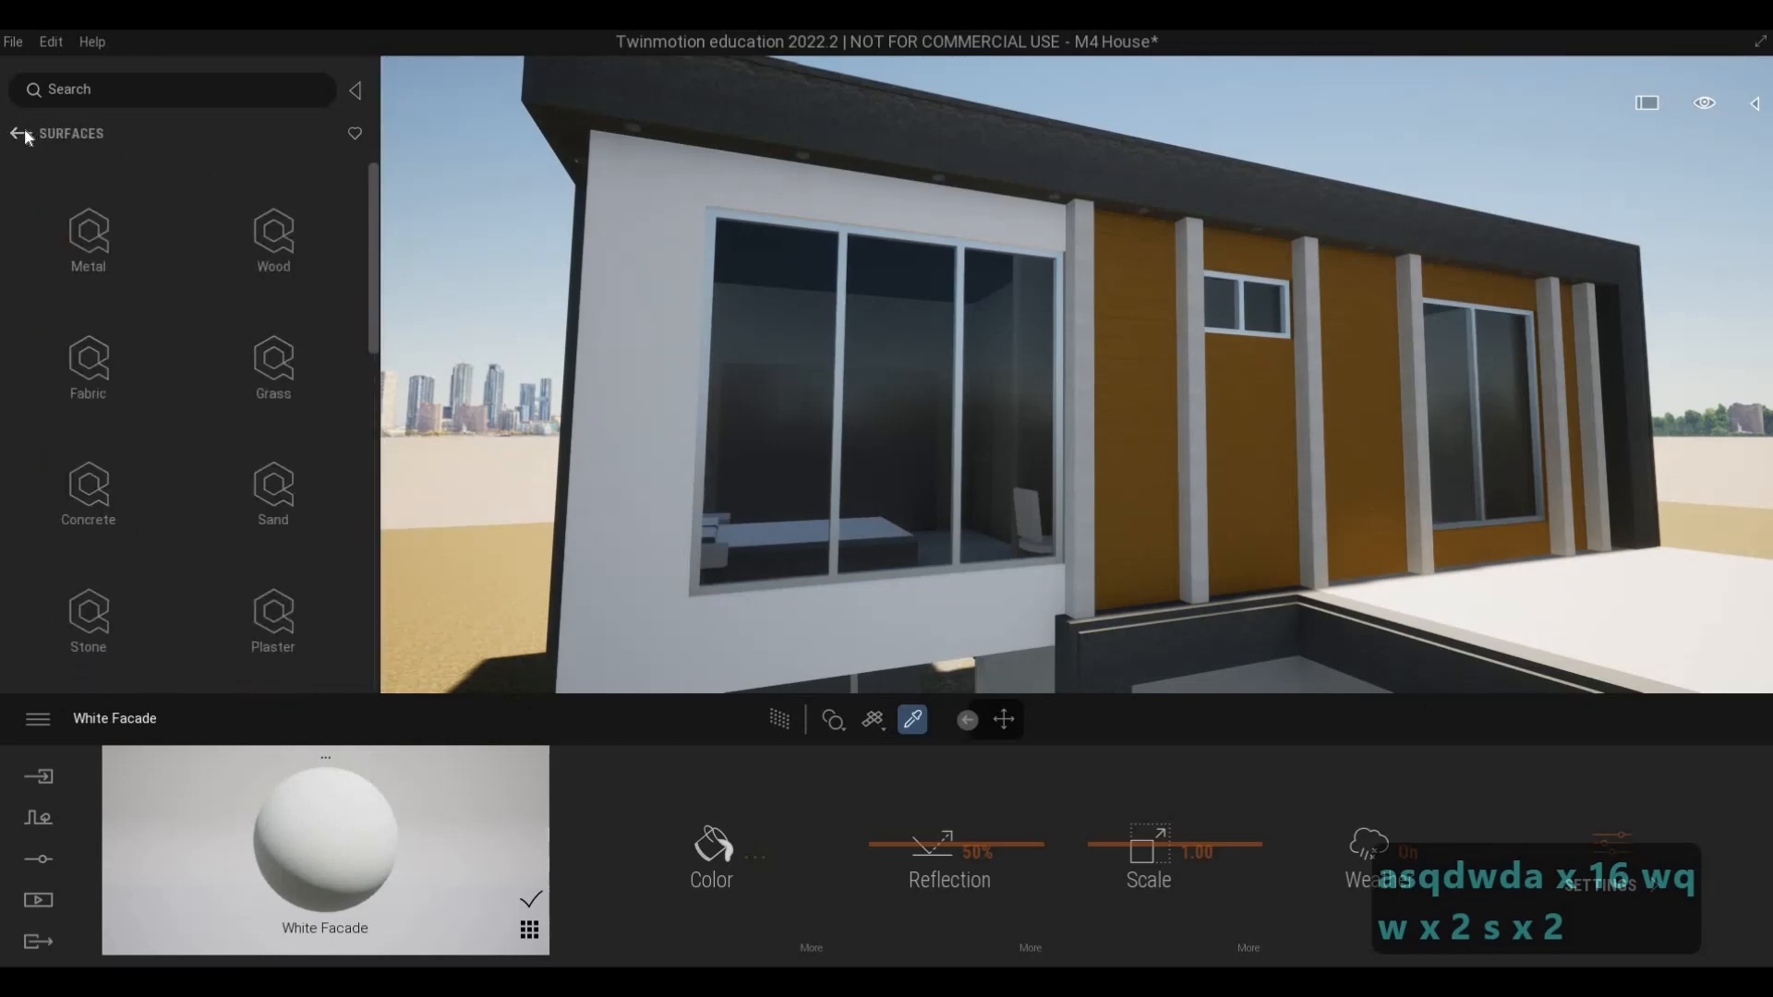
pyautogui.click(47, 151)
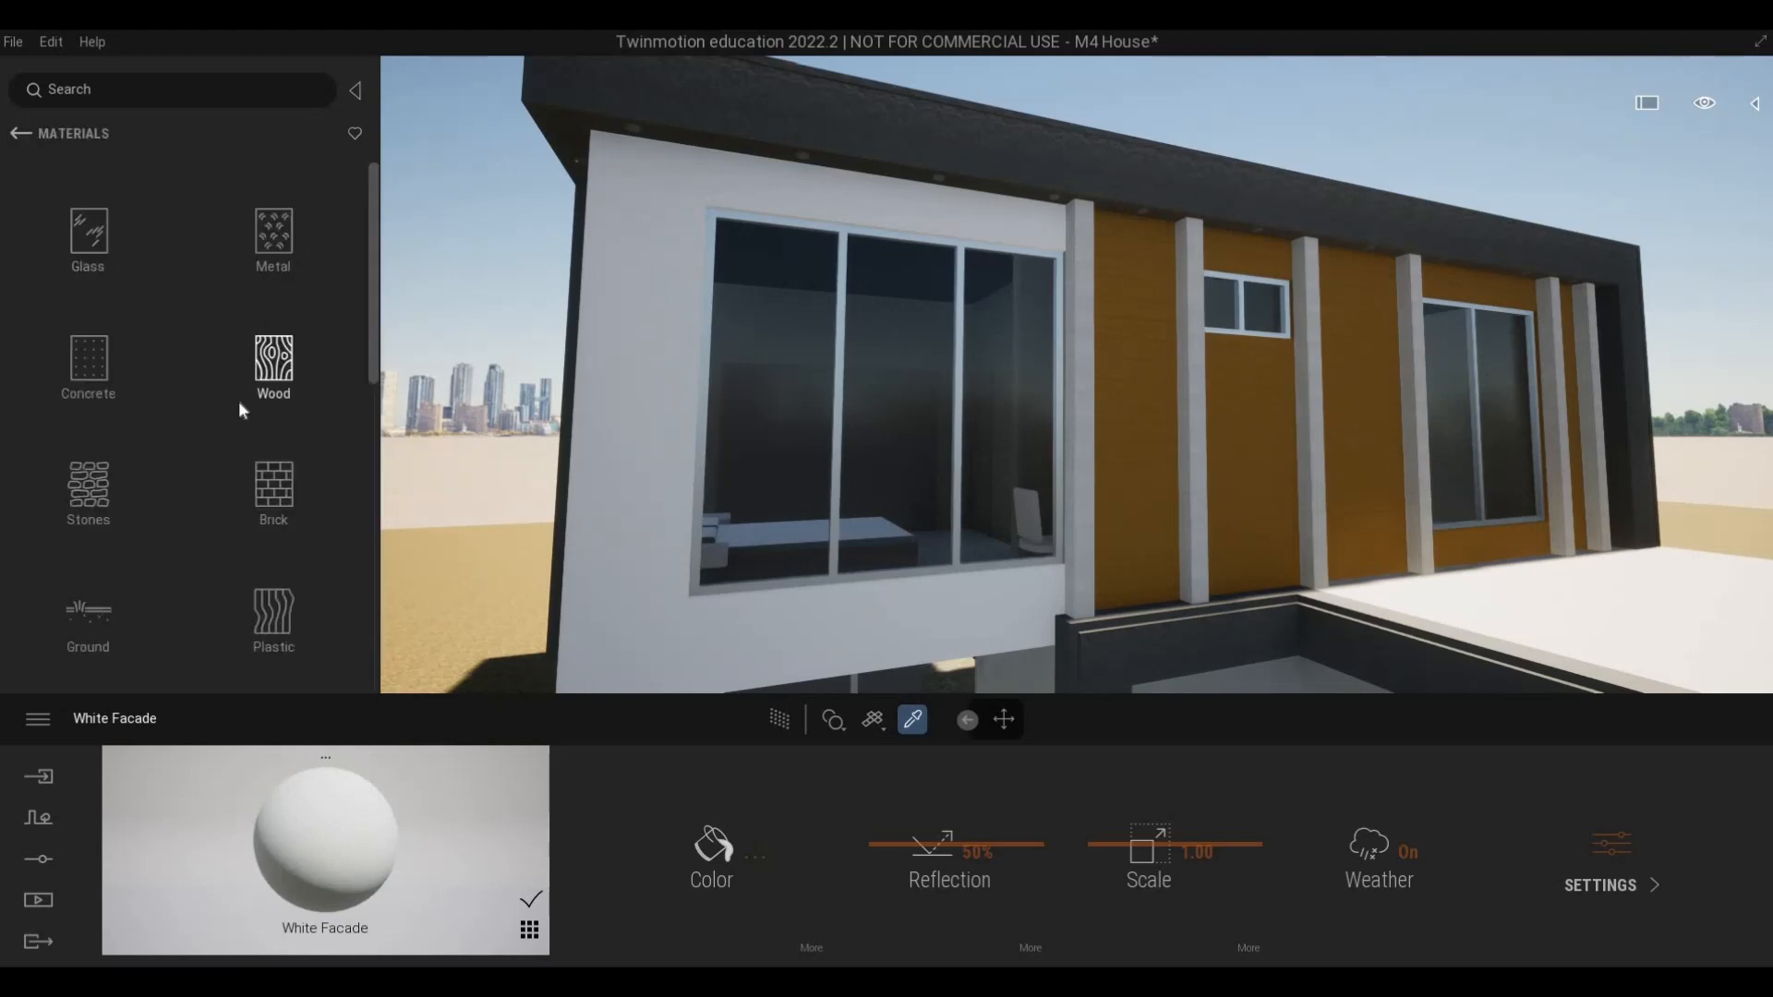
pyautogui.click(106, 453)
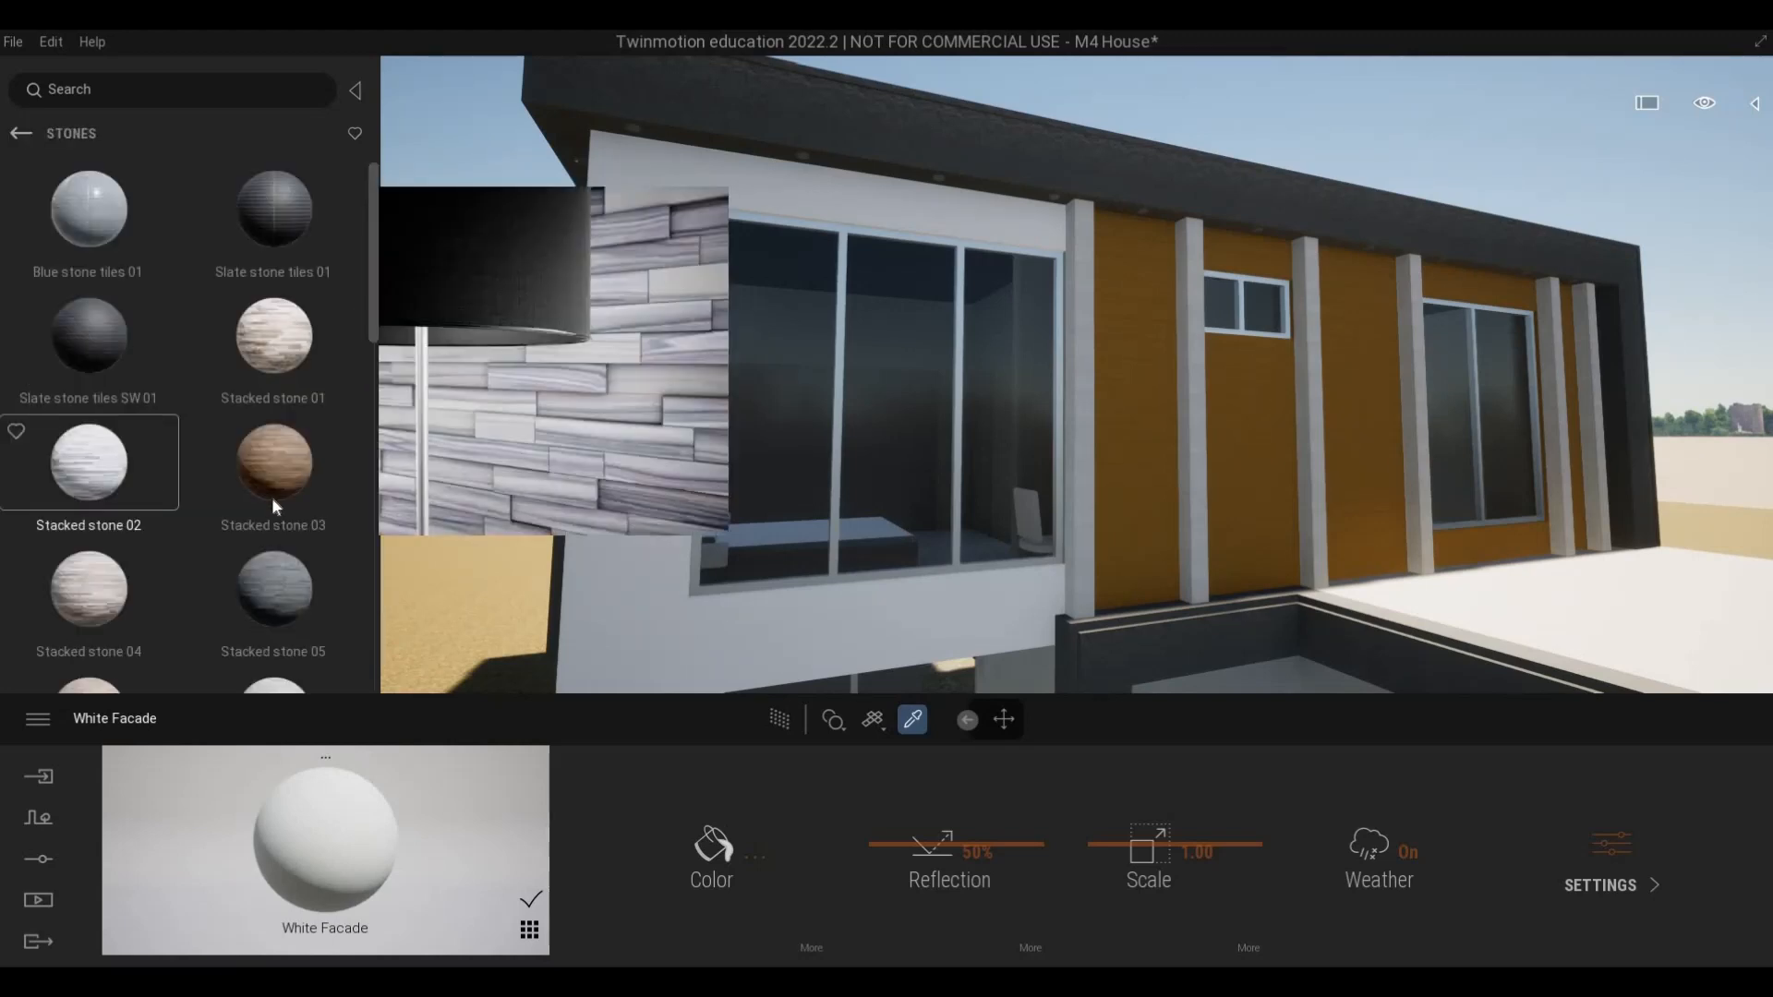
pyautogui.moveTo(634, 565); pyautogui.dragTo(716, 593)
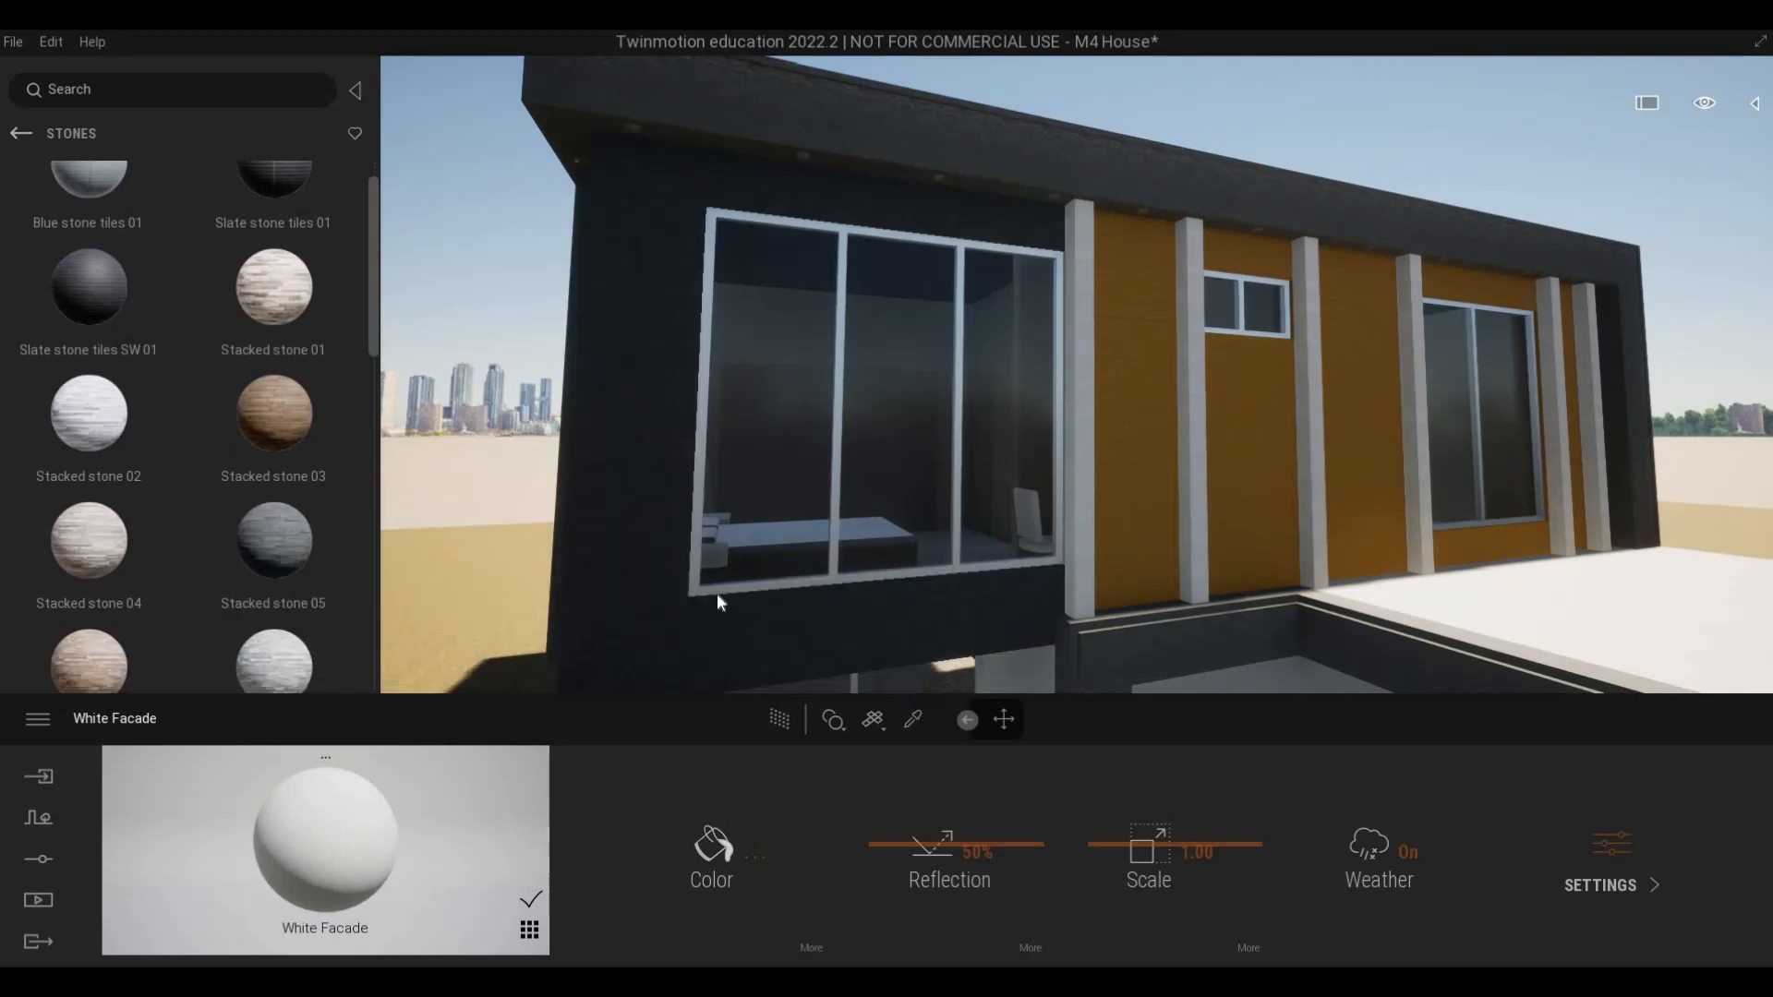
# - Set the scale of the Stacked stone 05 material on the upper-floor wall to 4.65
pyautogui.press('a')
pyautogui.press('w')
pyautogui.press('a')
pyautogui.press('w')
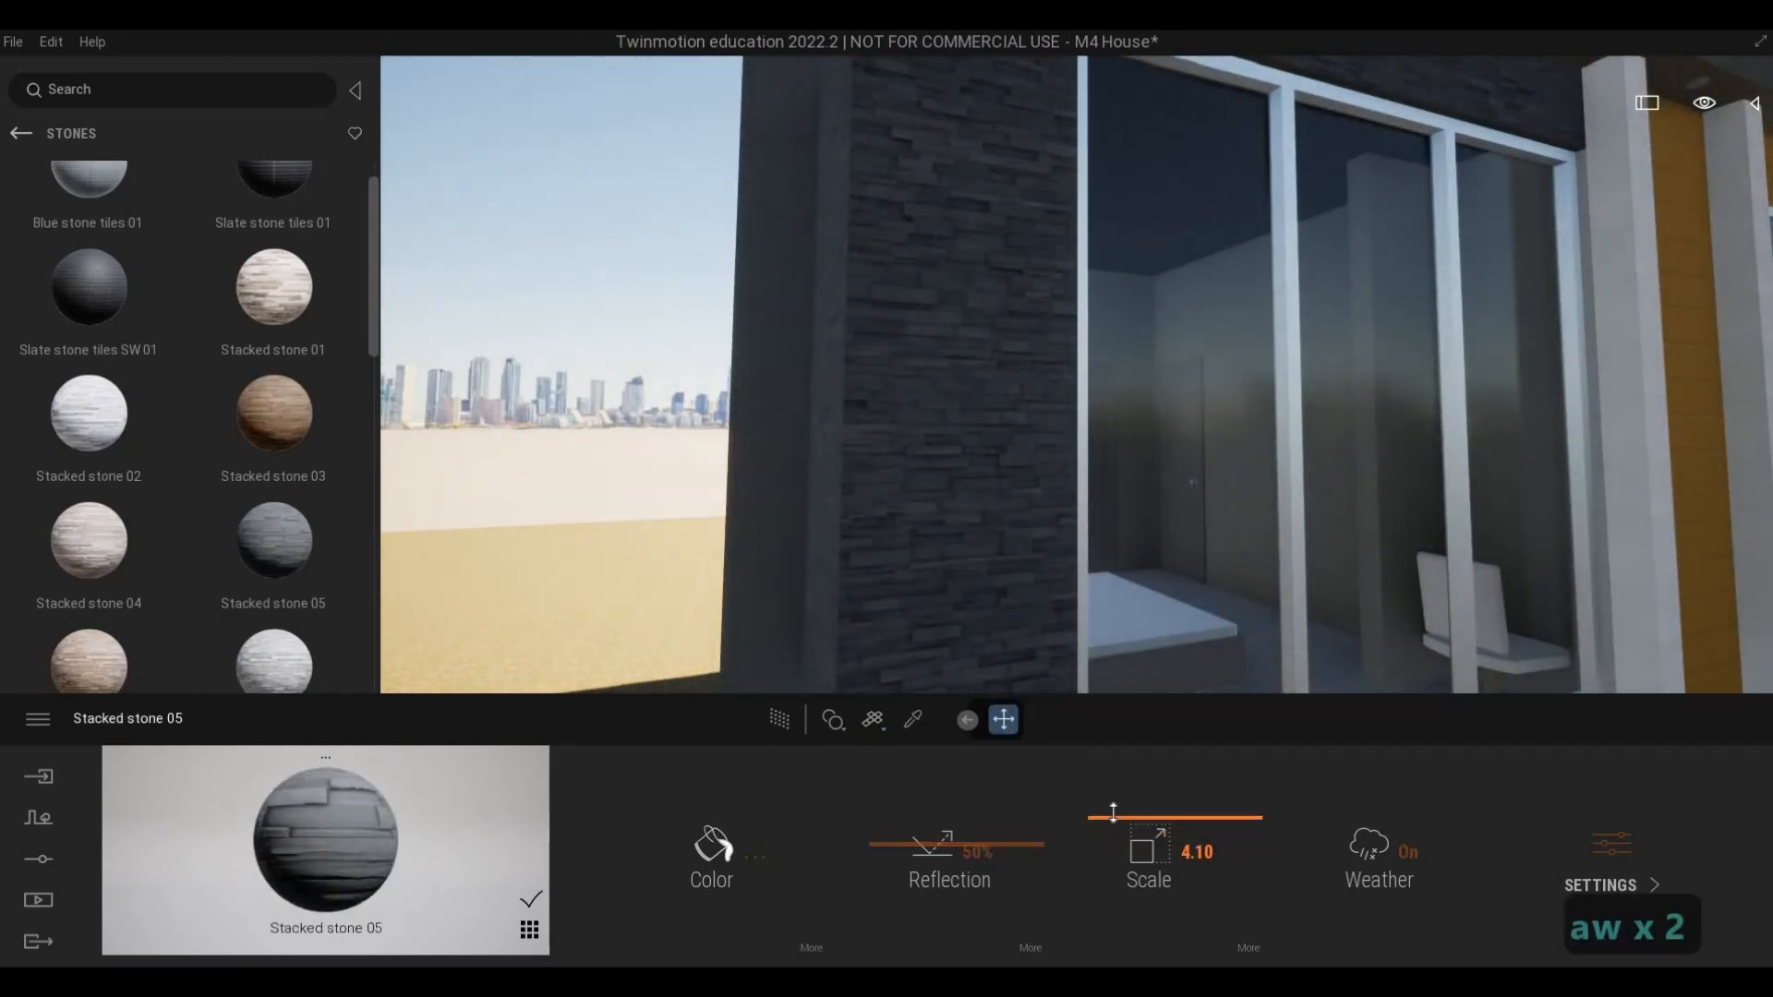
pyautogui.moveTo(1113, 813); pyautogui.dragTo(1101, 791)
pyautogui.press('s')
pyautogui.press('d')
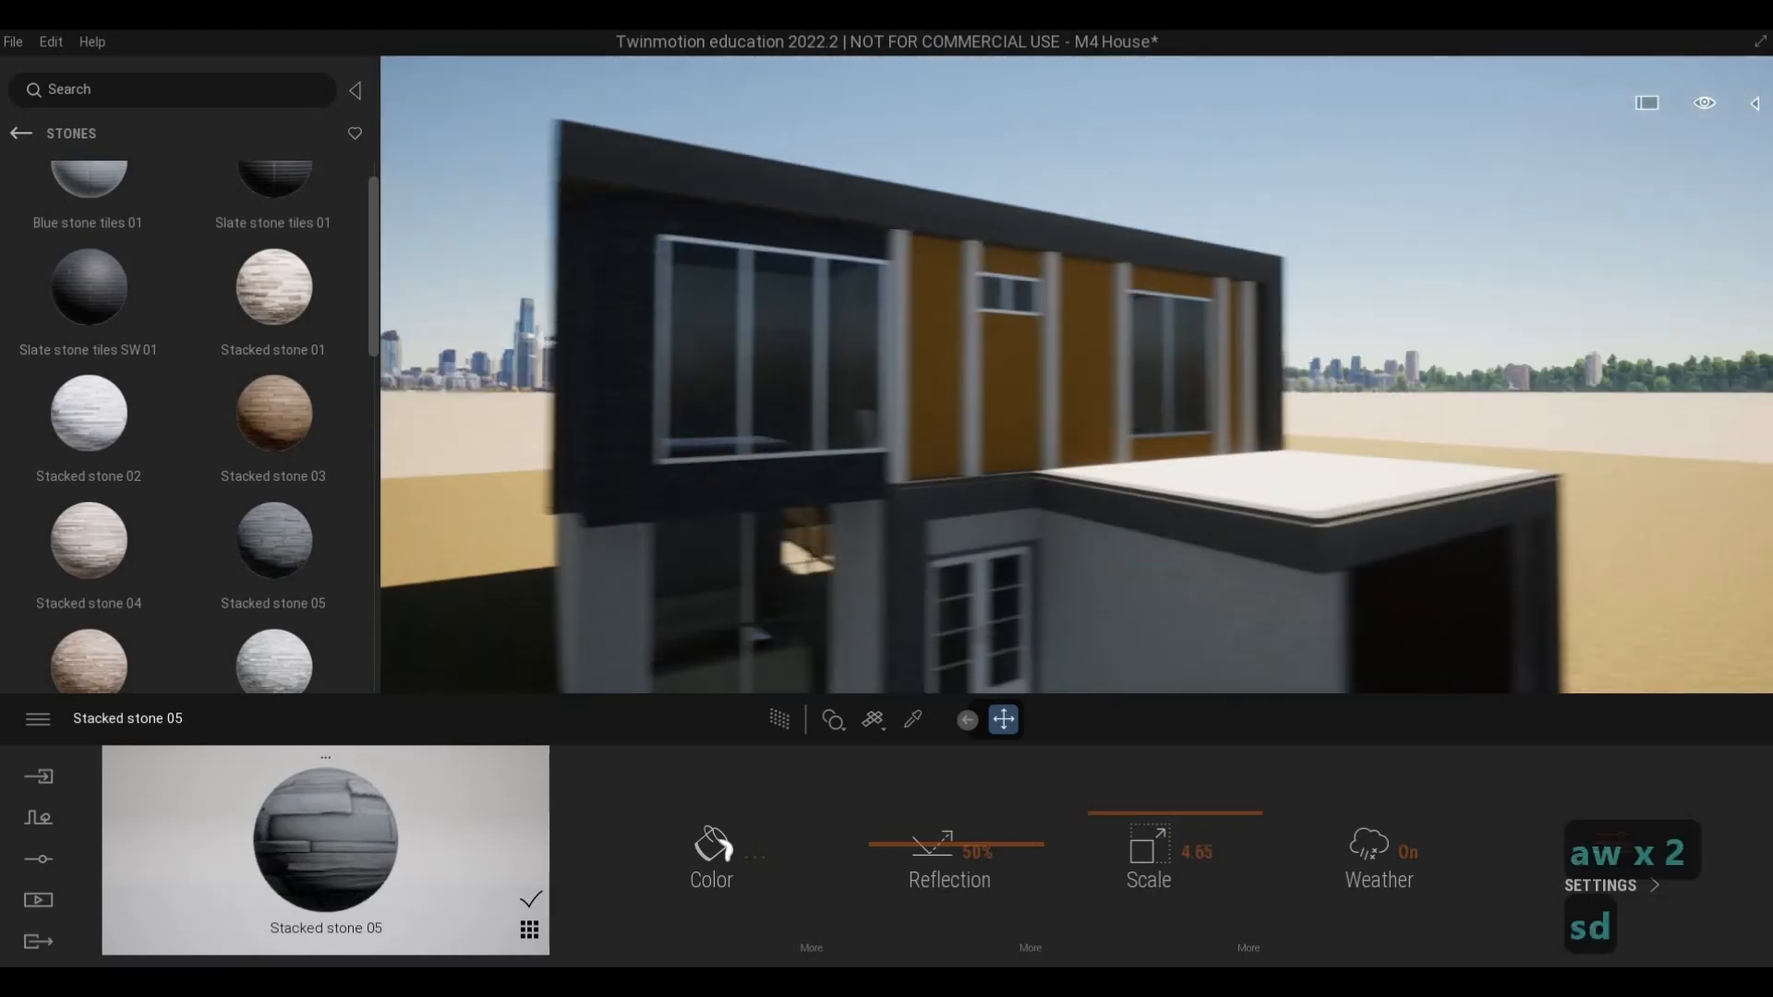
# - Pick the Stucco Facade material from the dark garage frame and raise its reflection to 87%
pyautogui.press('e')
pyautogui.press('w')
pyautogui.press('d')
pyautogui.press('w')
pyautogui.click(1012, 574)
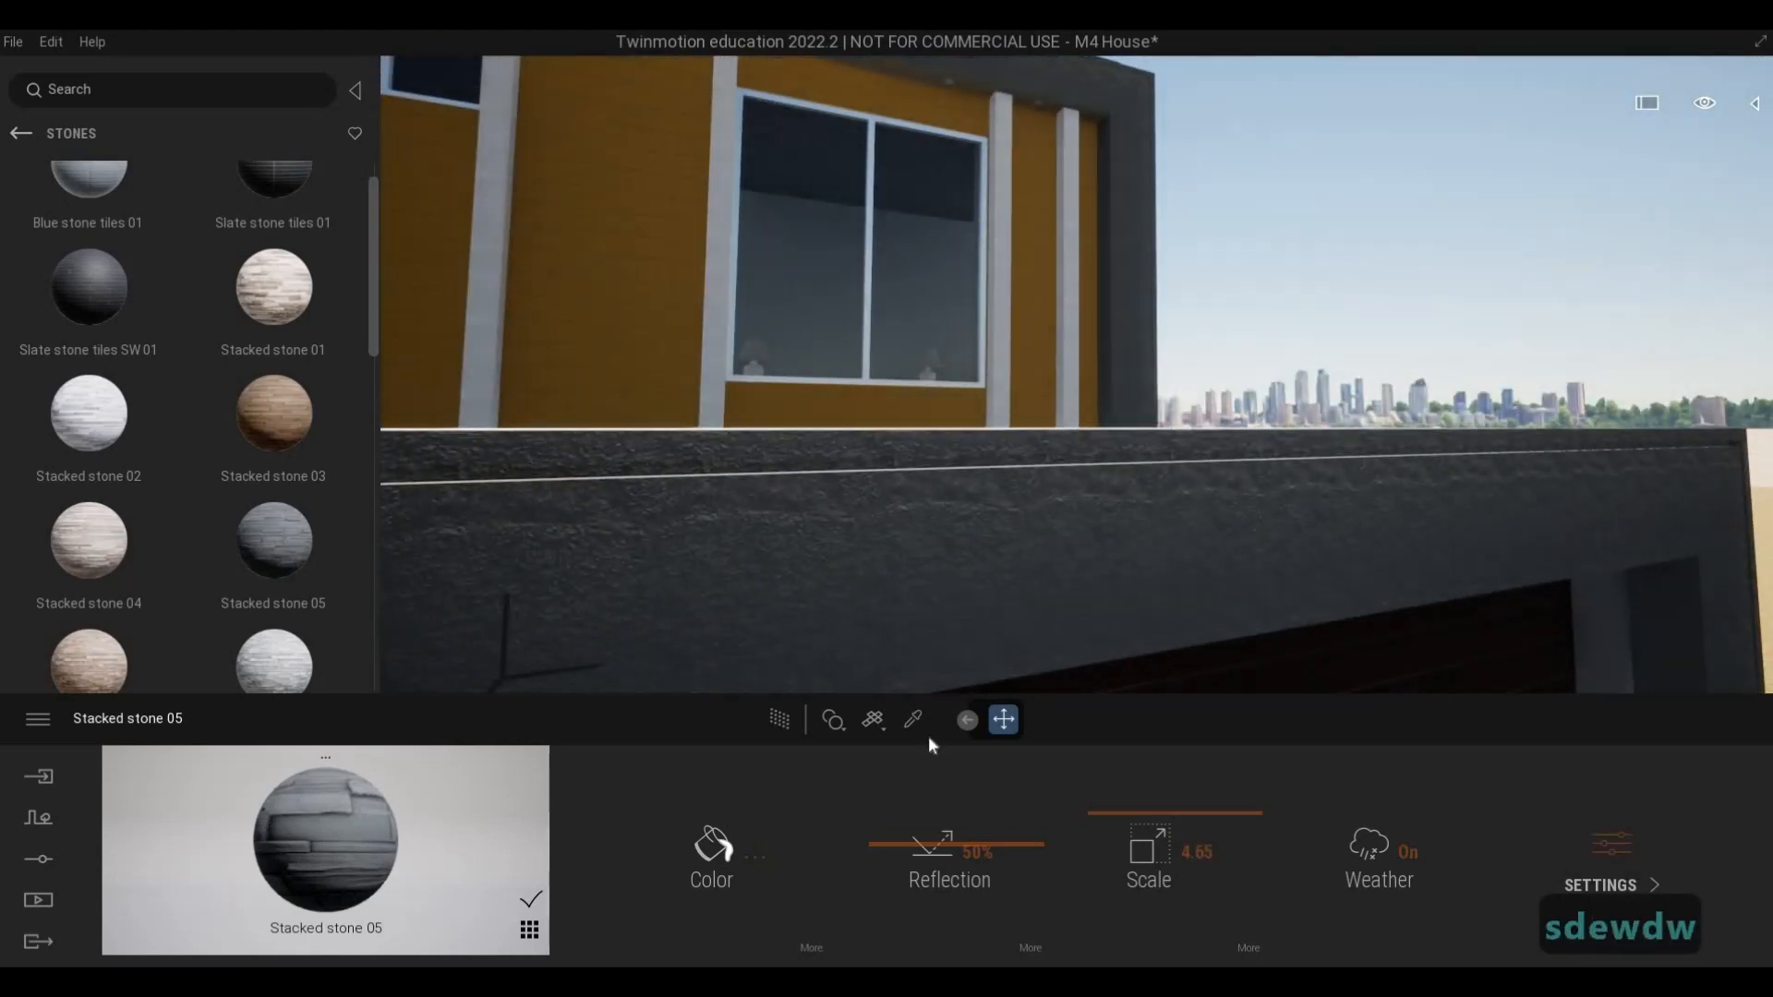
pyautogui.click(913, 720)
pyautogui.click(988, 606)
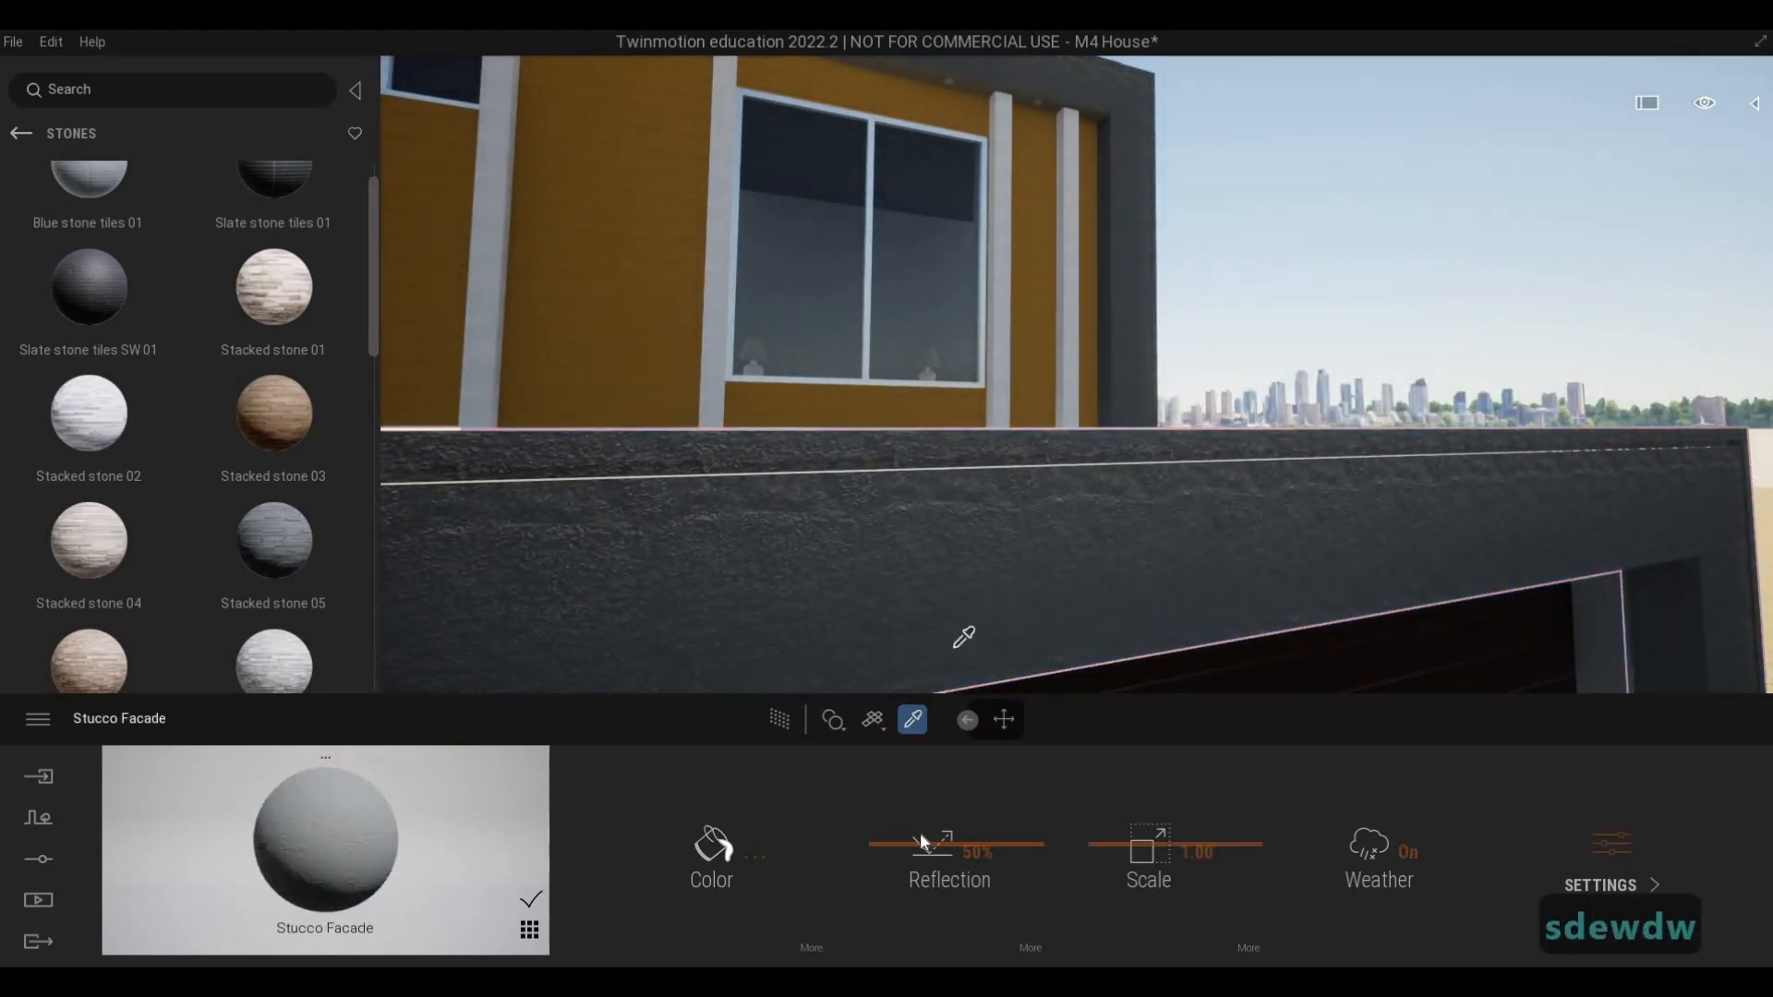
pyautogui.moveTo(923, 792); pyautogui.dragTo(929, 775)
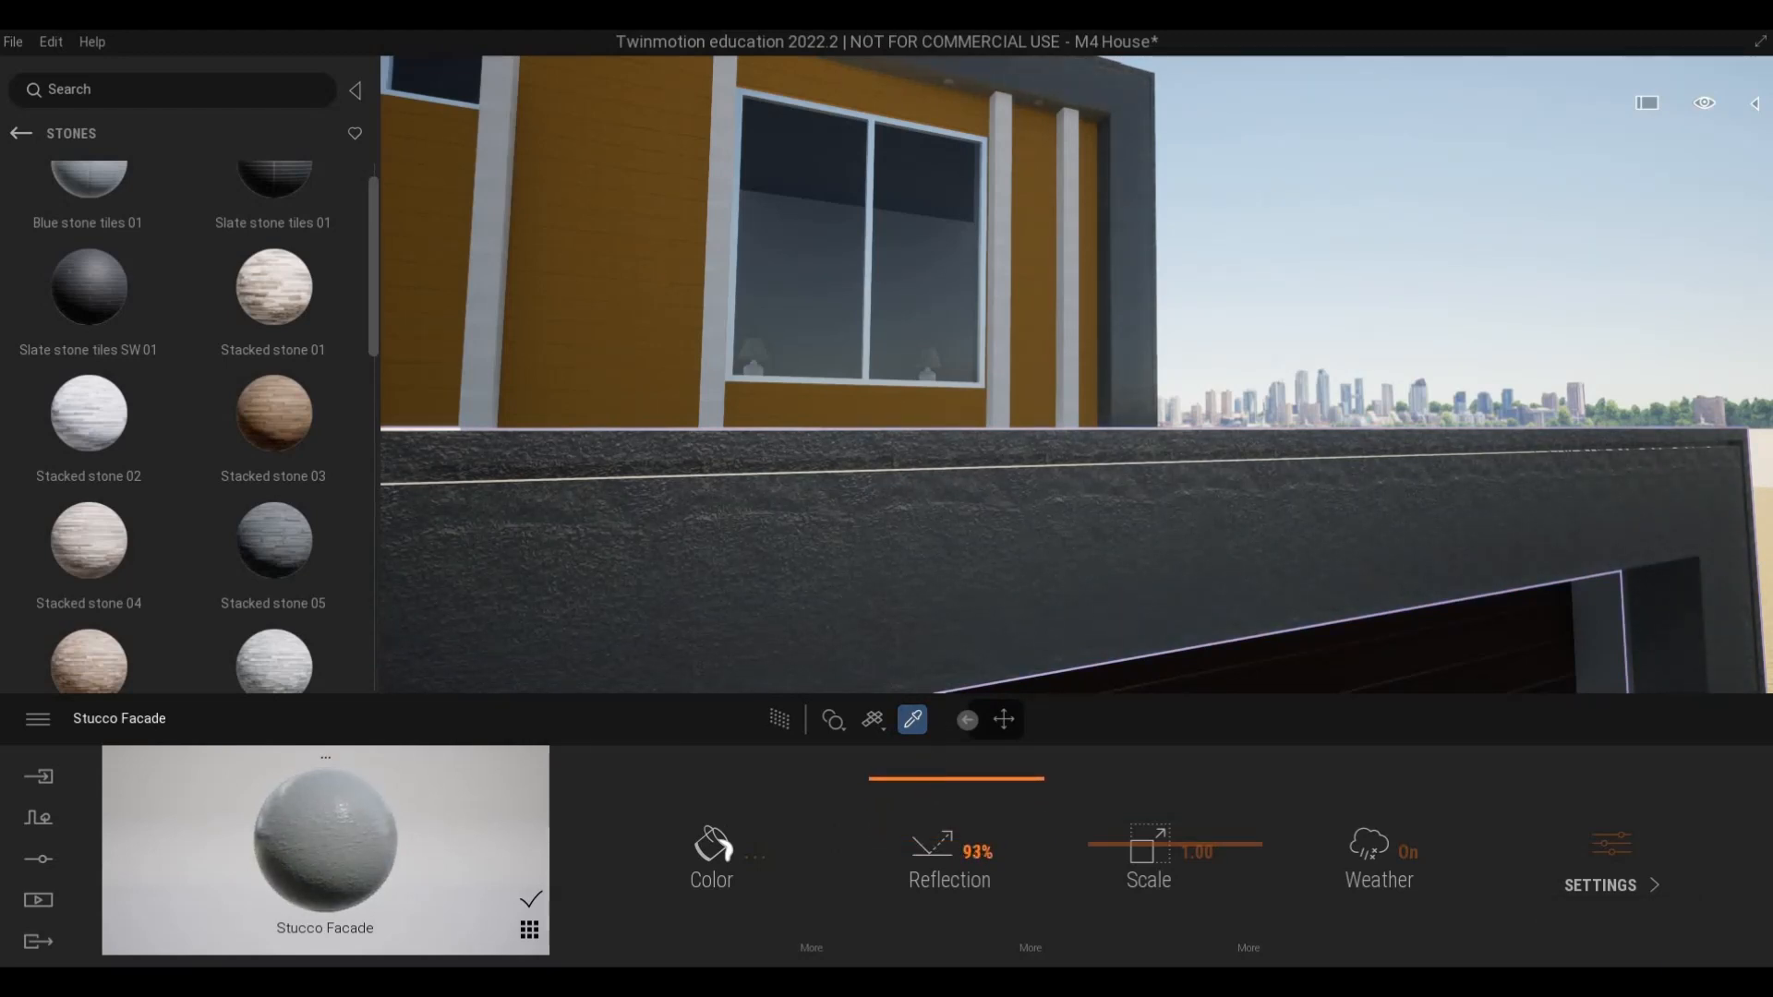
pyautogui.press('s')
pyautogui.press('Escape')
pyautogui.press('Escape')
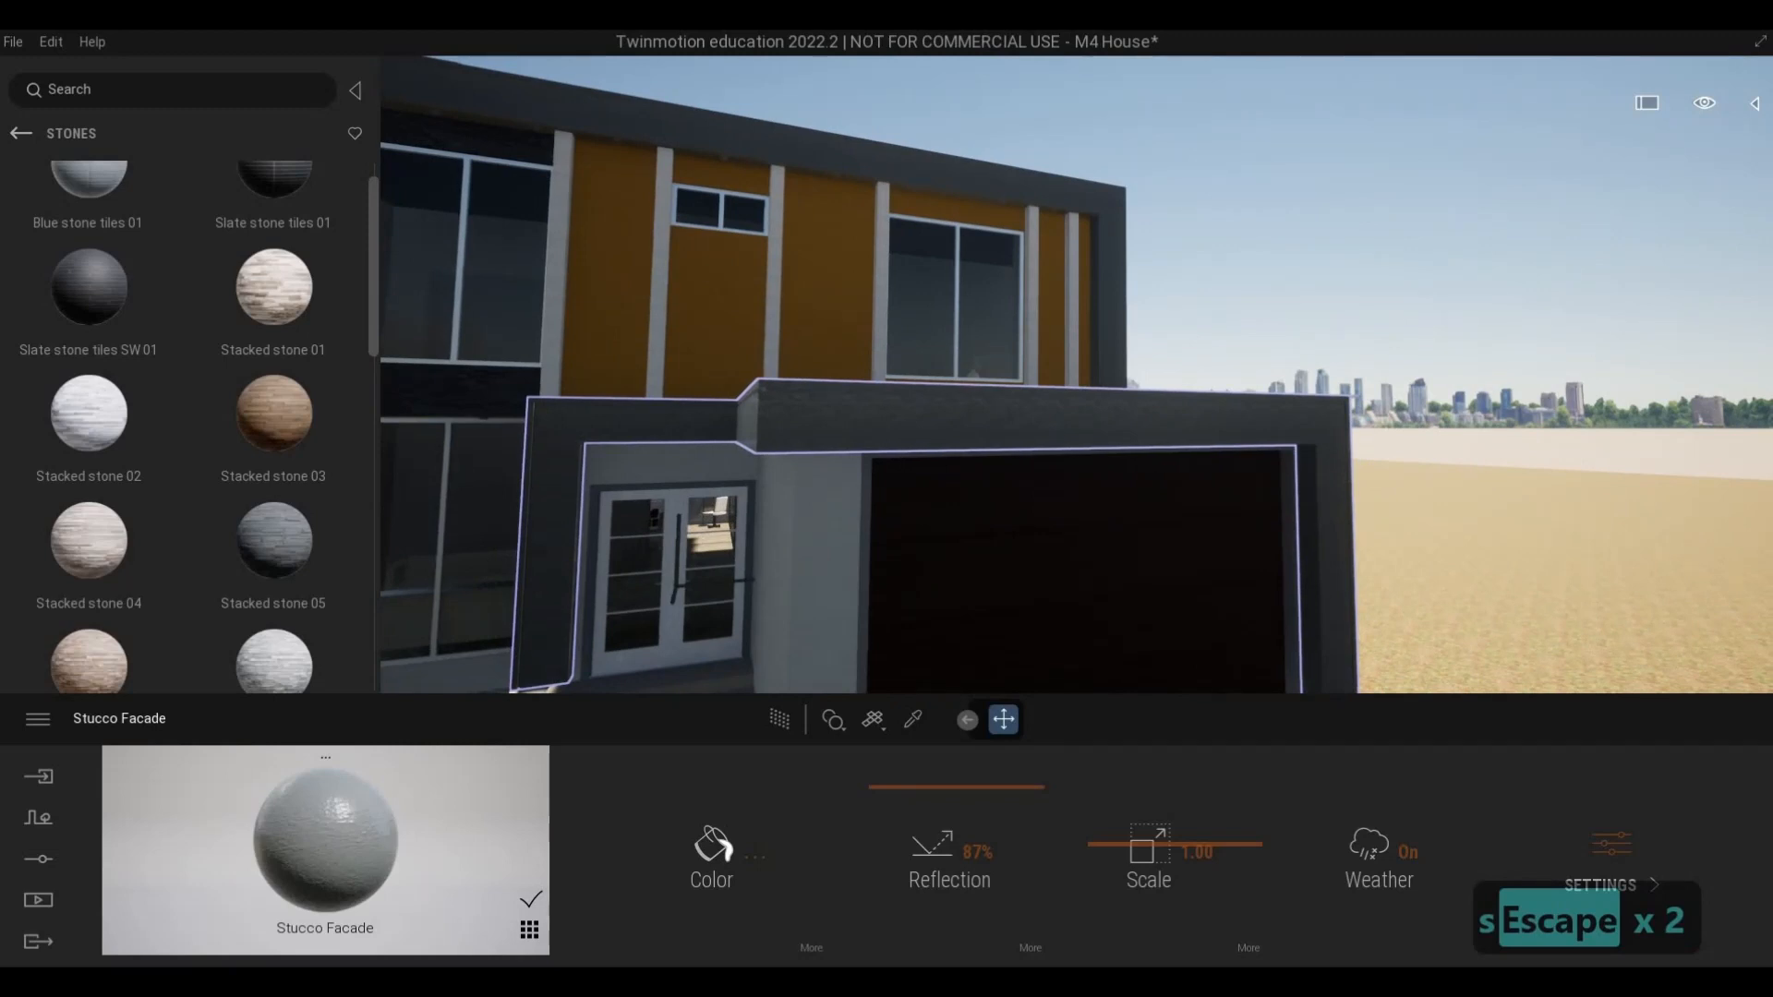
pyautogui.press('Escape')
# - Reduce the reflection of the garage frame's Stucco Facade material to 65%, checking the frame up close above the garage door
pyautogui.press('a')
pyautogui.press('w')
pyautogui.press('e')
pyautogui.press('s')
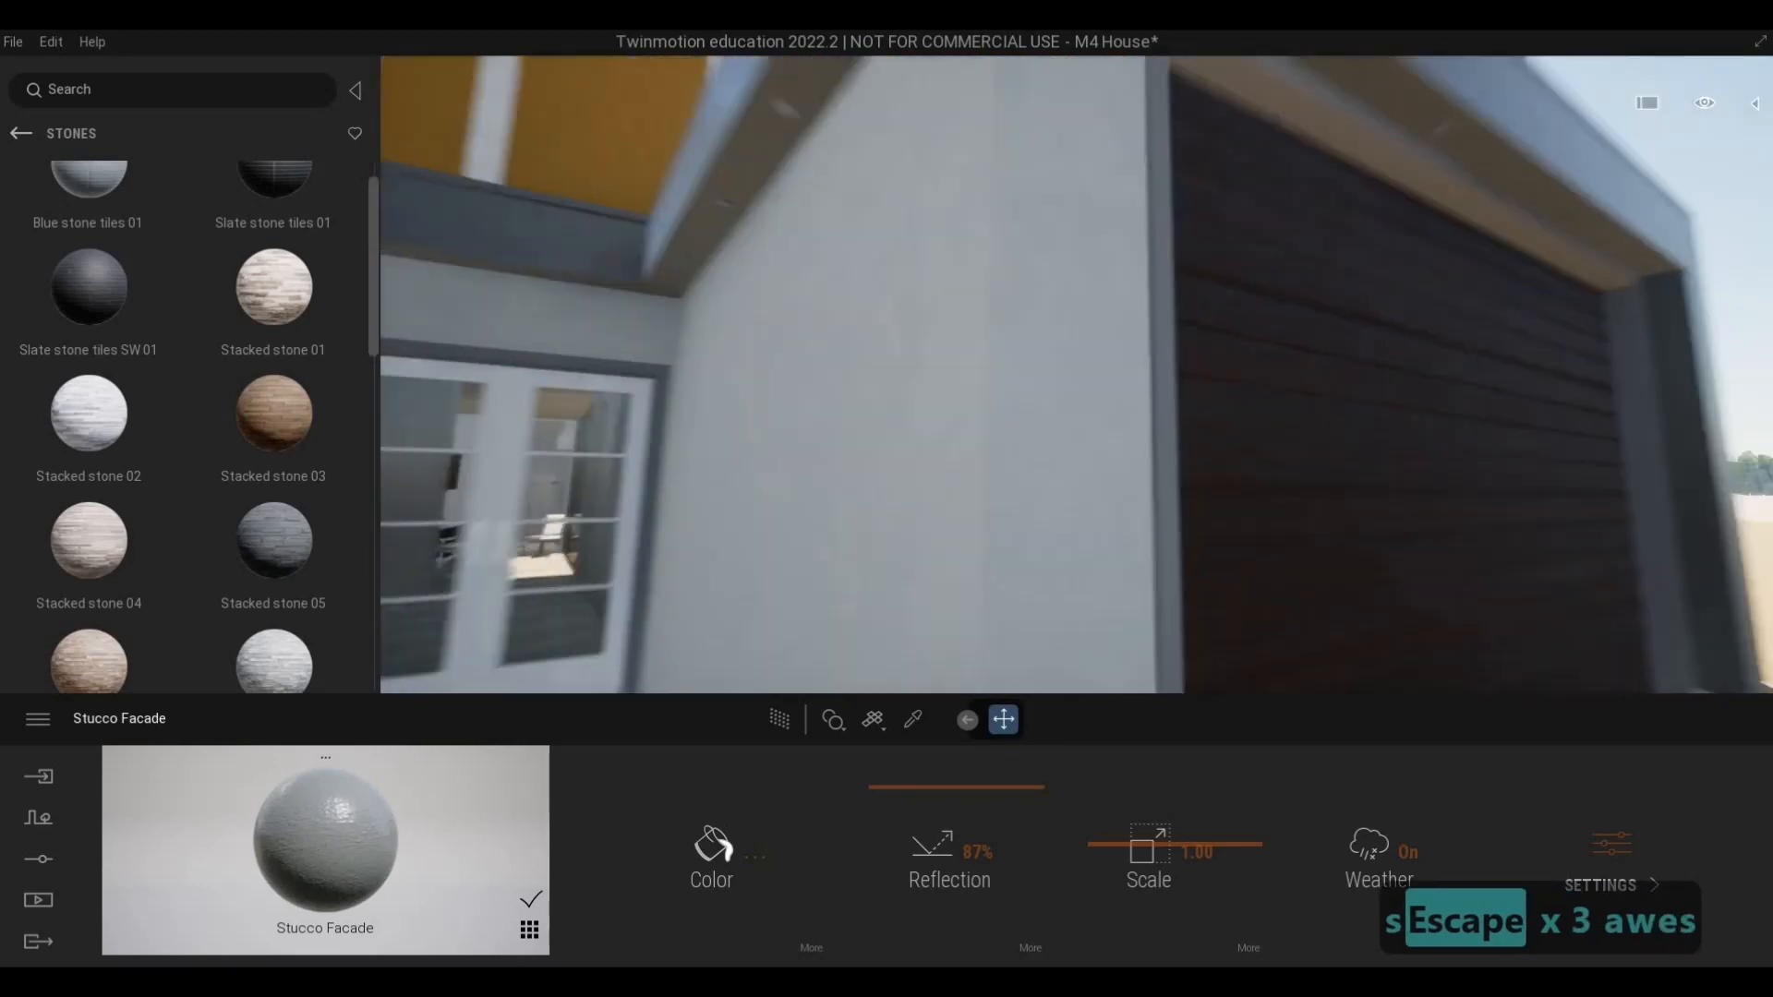
pyautogui.press('q')
pyautogui.press('w')
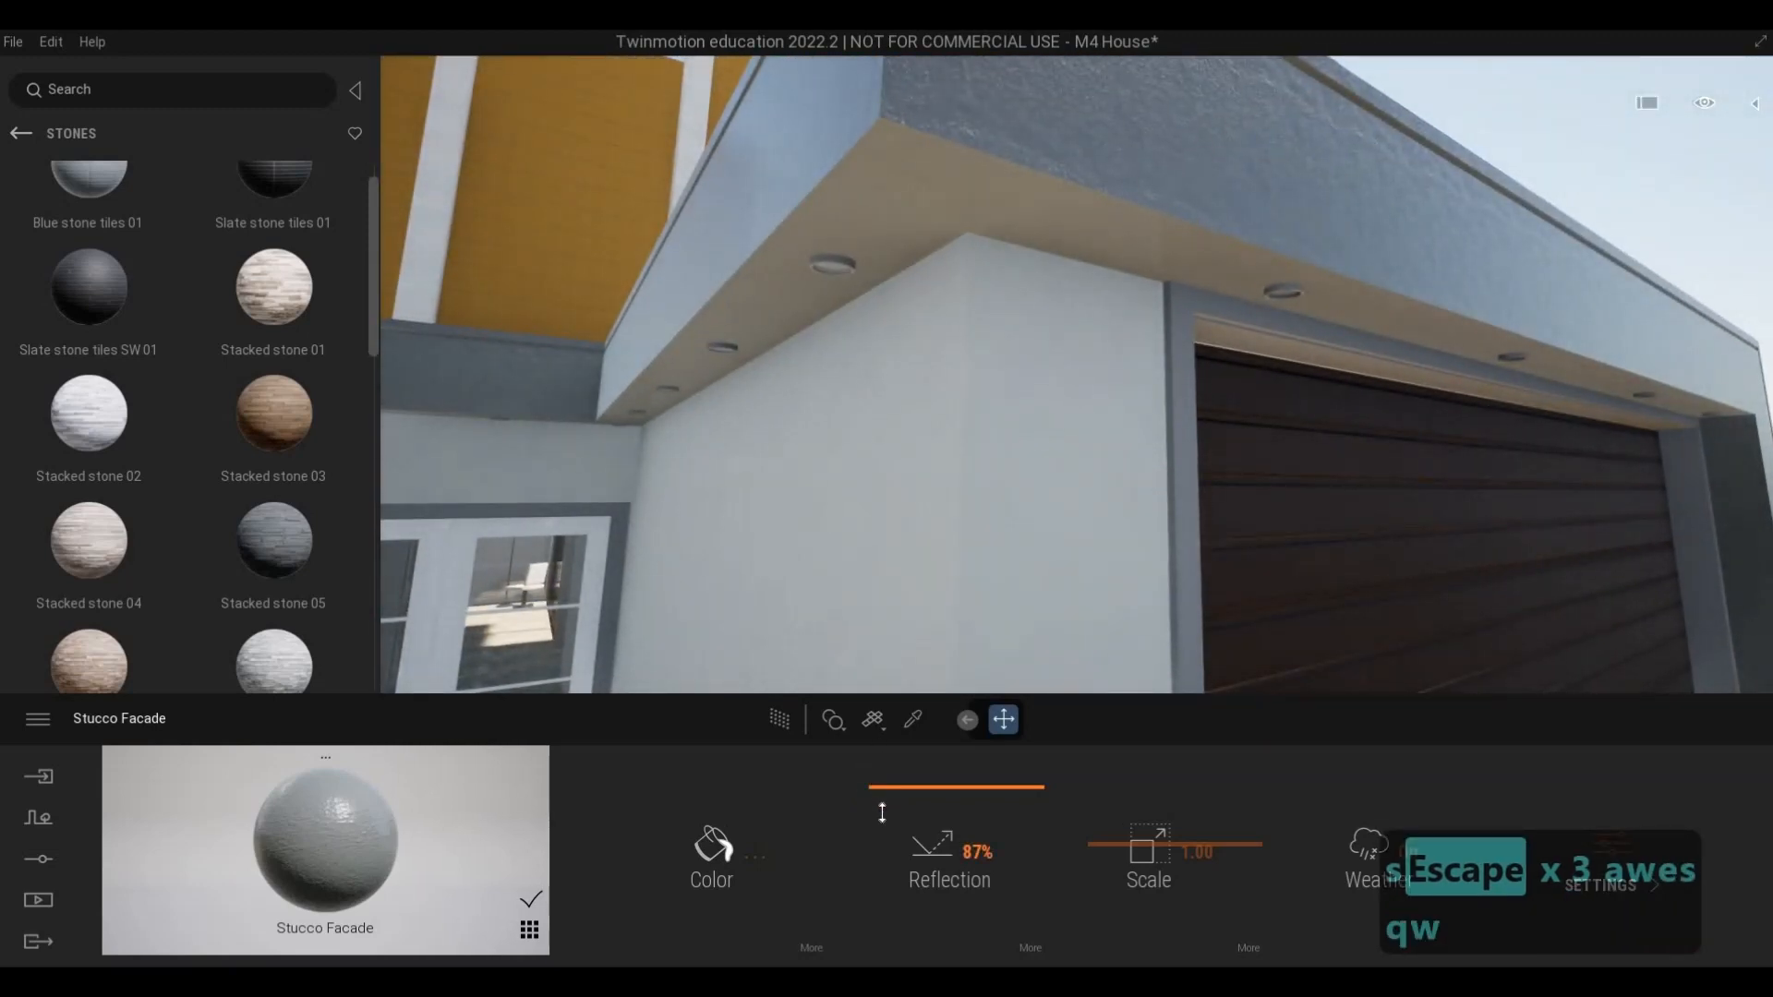
pyautogui.moveTo(882, 813); pyautogui.dragTo(883, 809)
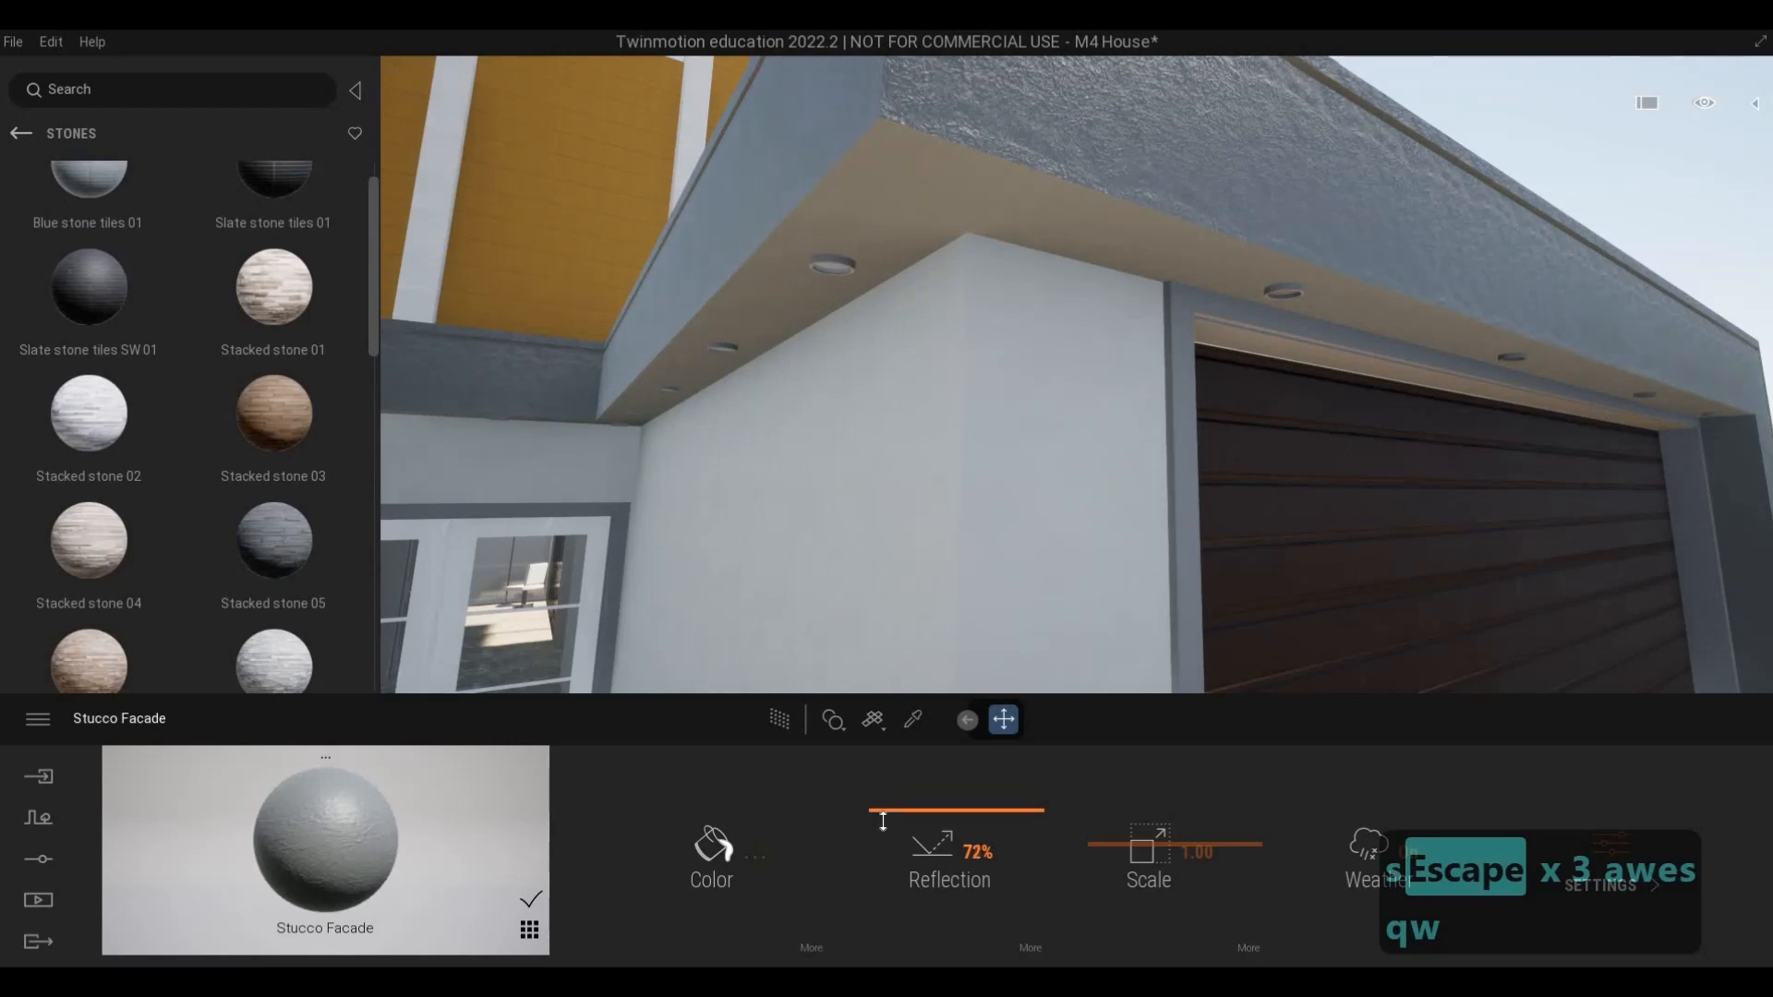
pyautogui.moveTo(883, 823); pyautogui.dragTo(903, 781)
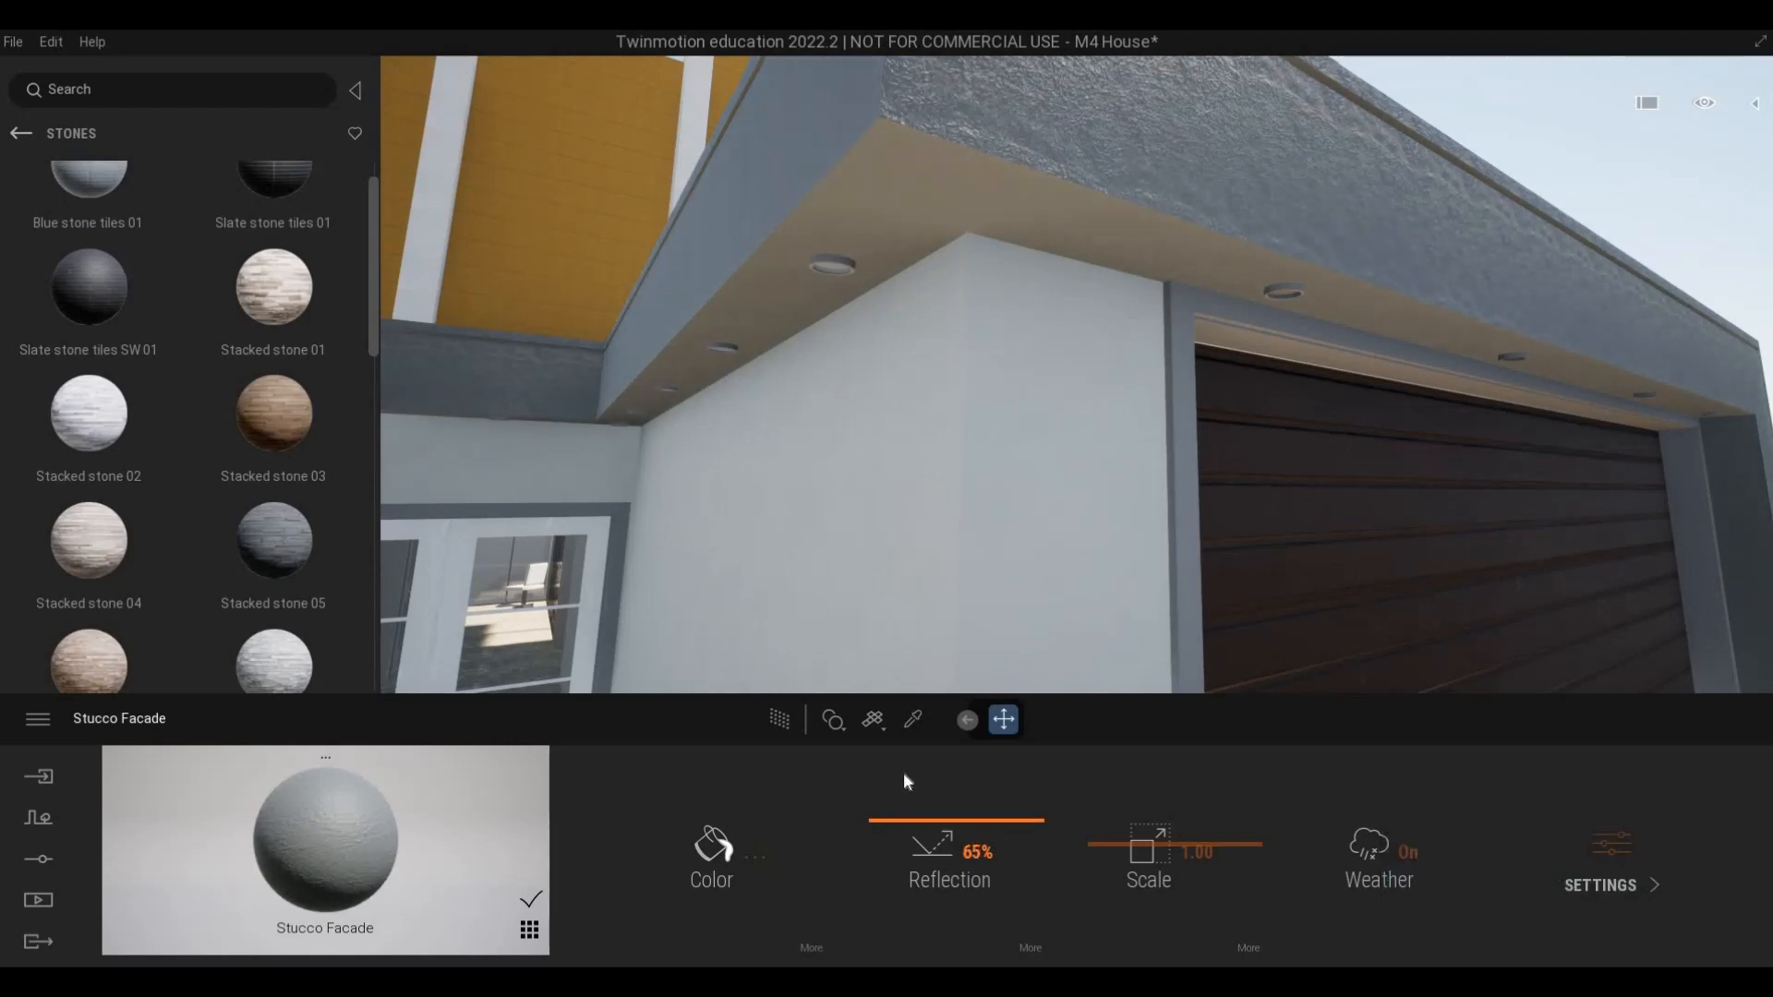
# - Examine the upper-floor stone cladding, yellow wall panels and garage frame from several distances along the front facade
pyautogui.press('s')
pyautogui.press('Escape')
pyautogui.press('Escape')
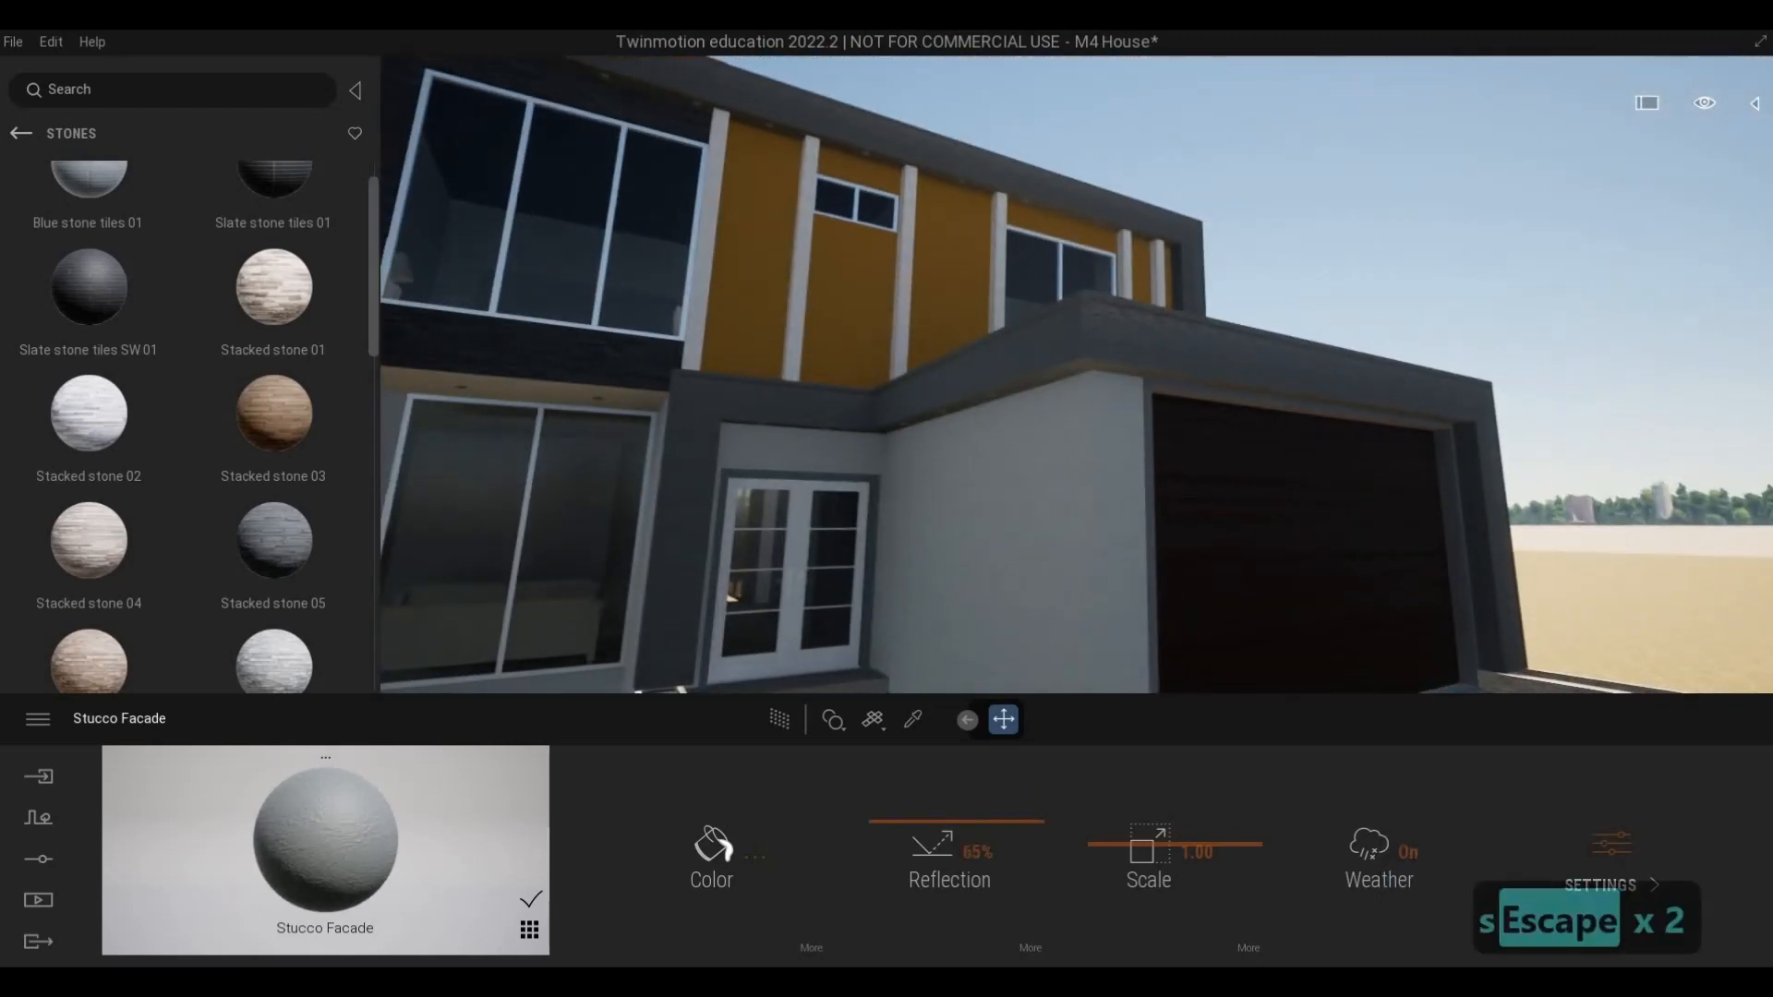
pyautogui.press('d')
pyautogui.press('s')
pyautogui.press('a')
pyautogui.press('w')
pyautogui.press('q')
pyautogui.press('a')
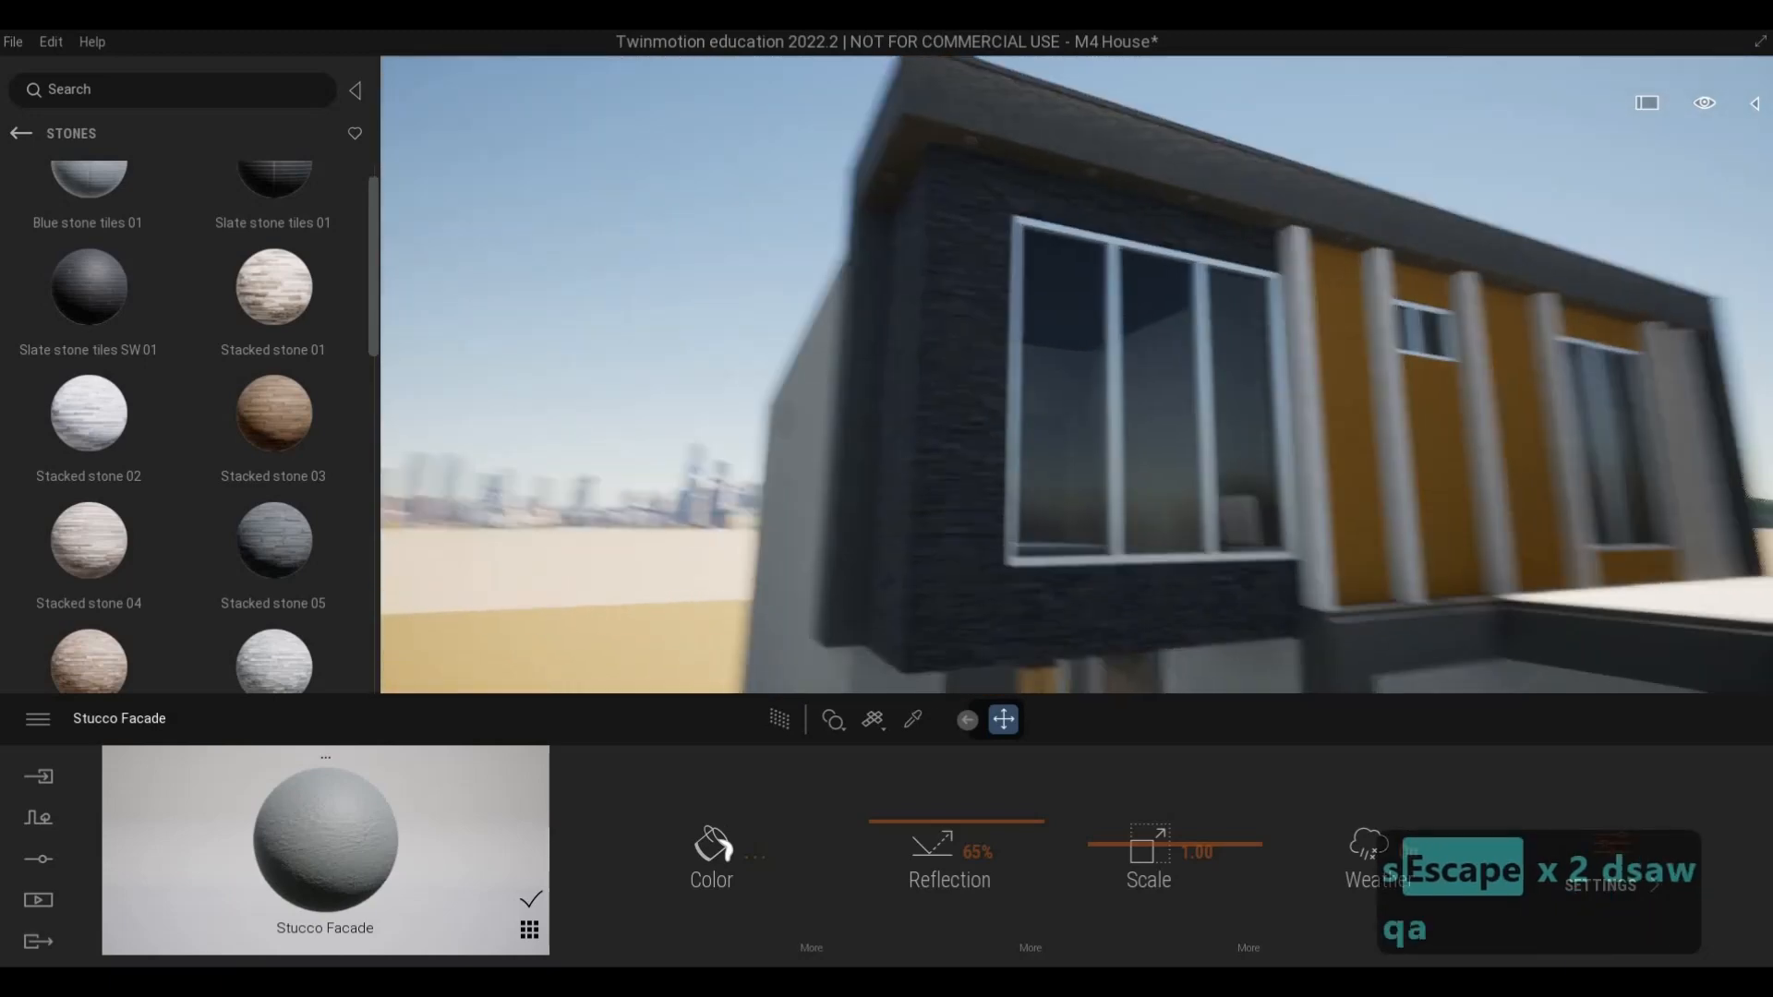
pyautogui.press('a')
pyautogui.press('w')
pyautogui.press('w')
pyautogui.press('d')
pyautogui.press('d')
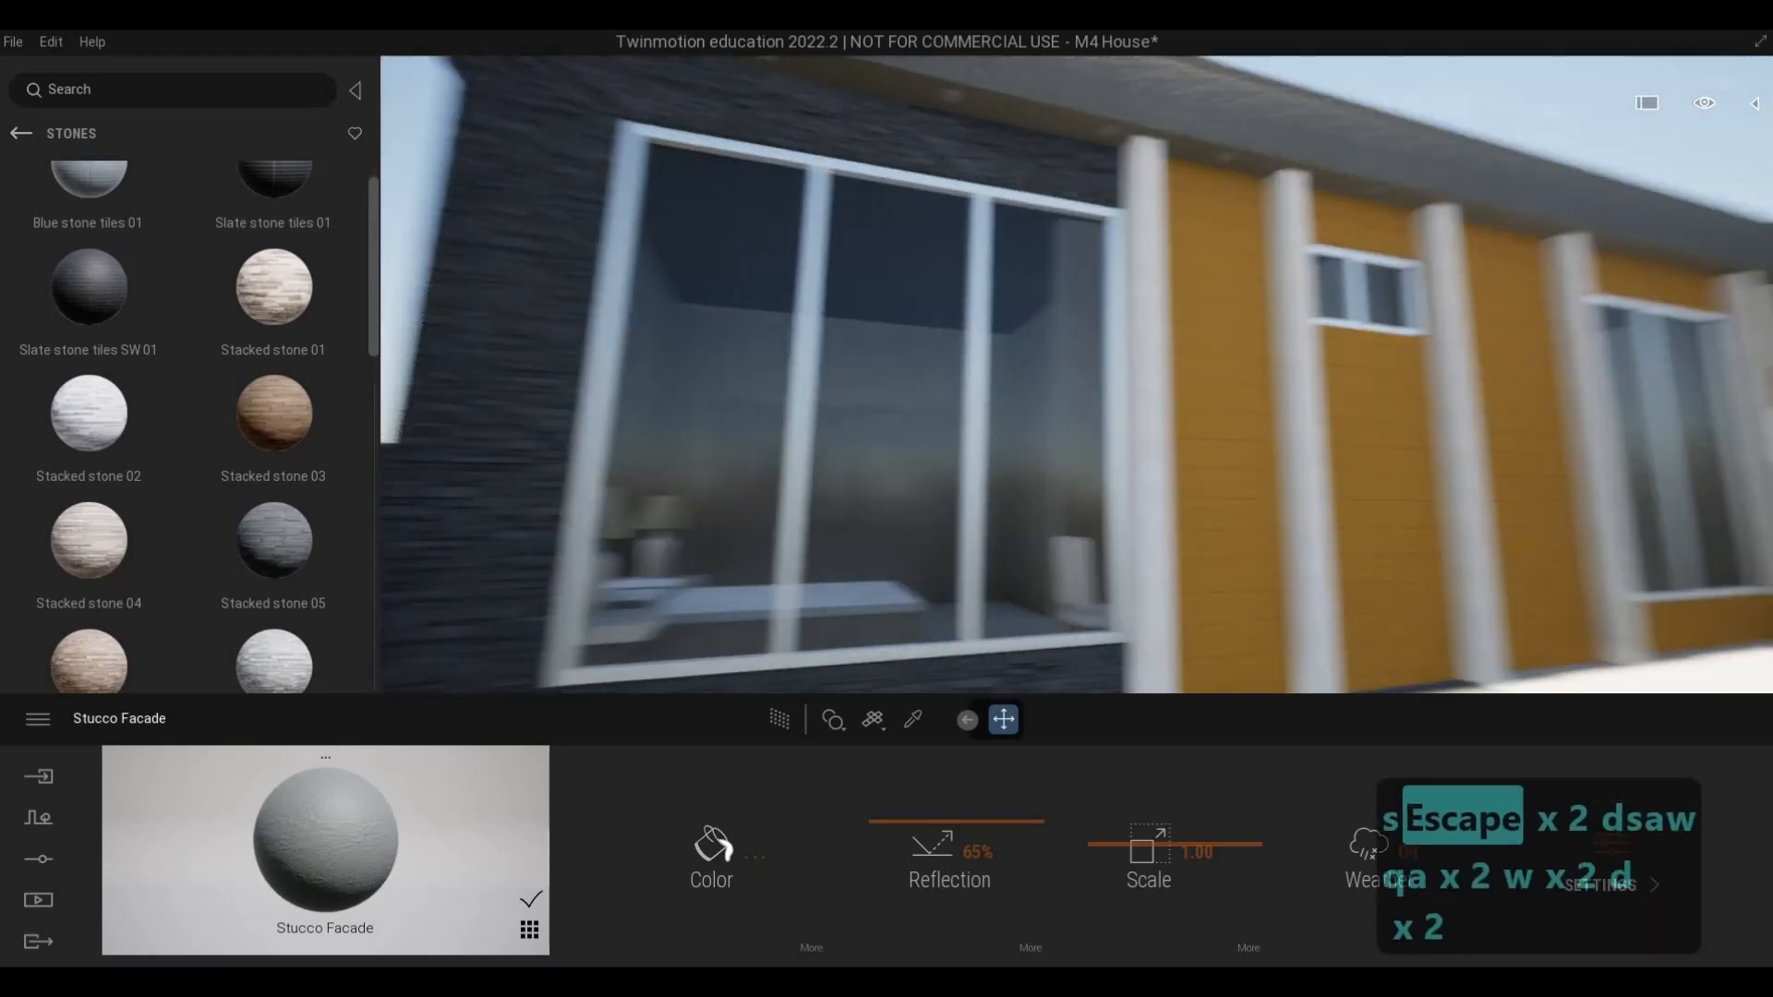
pyautogui.press('d')
pyautogui.press('s')
pyautogui.press('s')
pyautogui.press('a')
pyautogui.press('w')
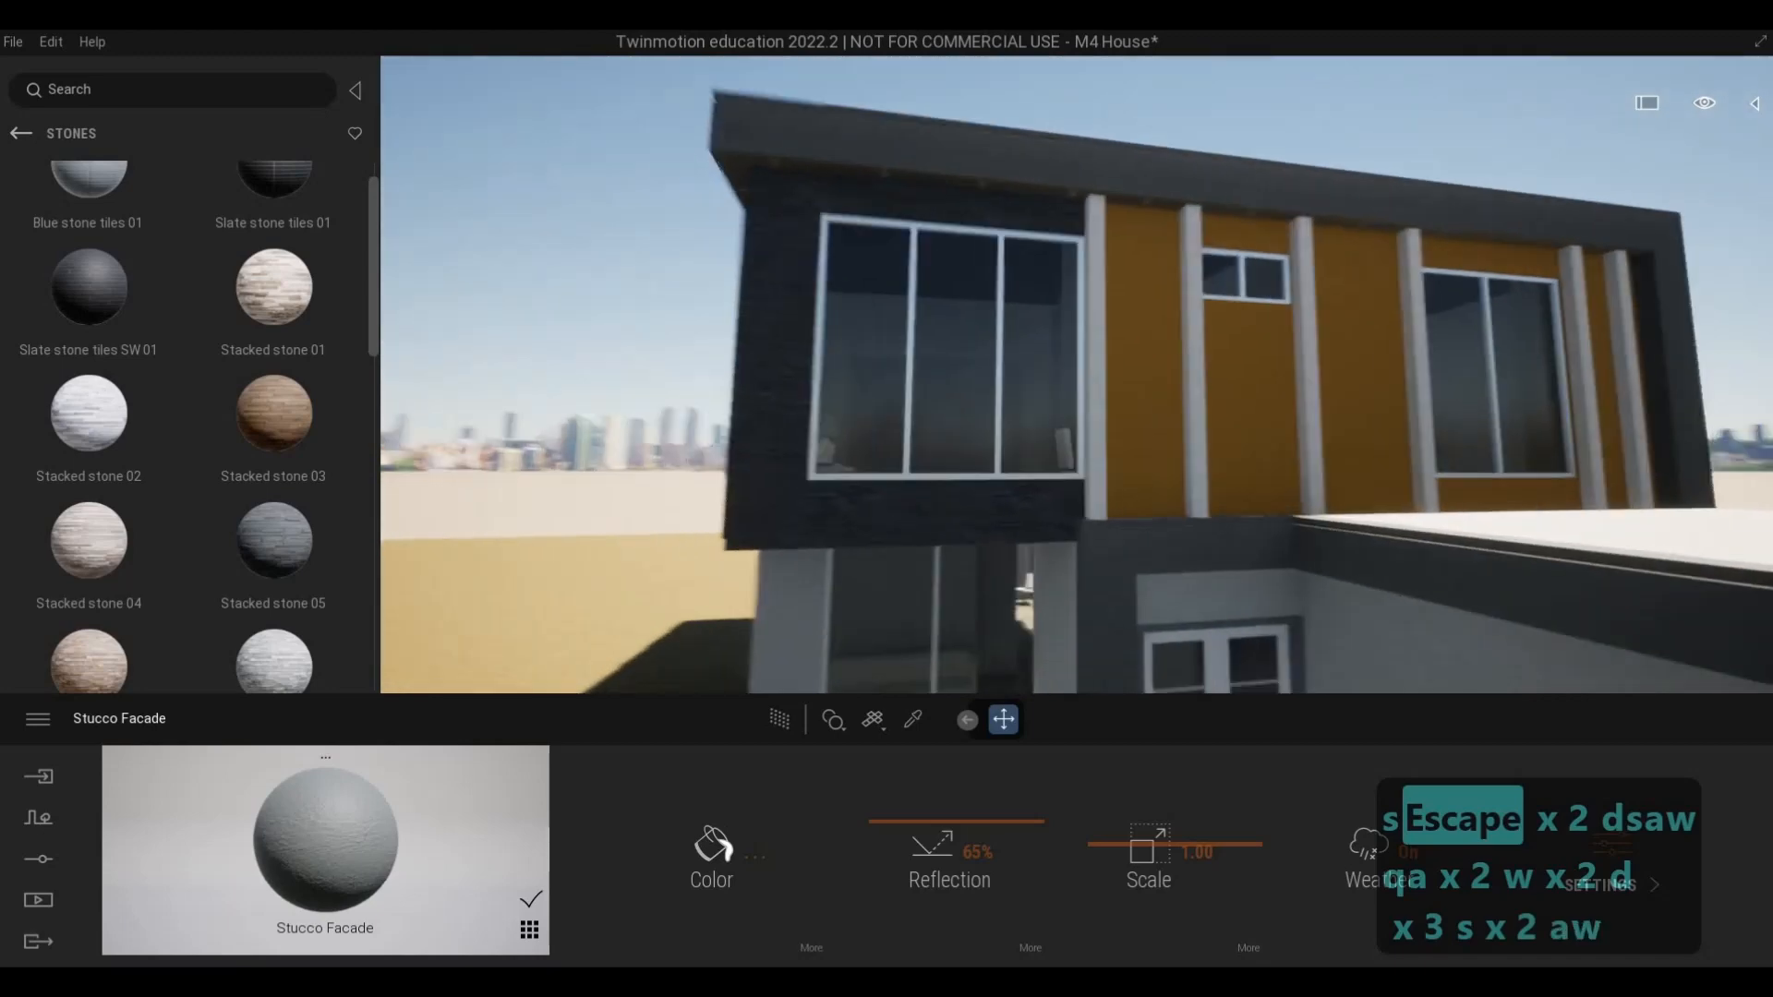
# - Pick the Aluminum material from the large upper-floor window frame and change its color to dark gray 3A3A3A
pyautogui.press('a')
pyautogui.press('w')
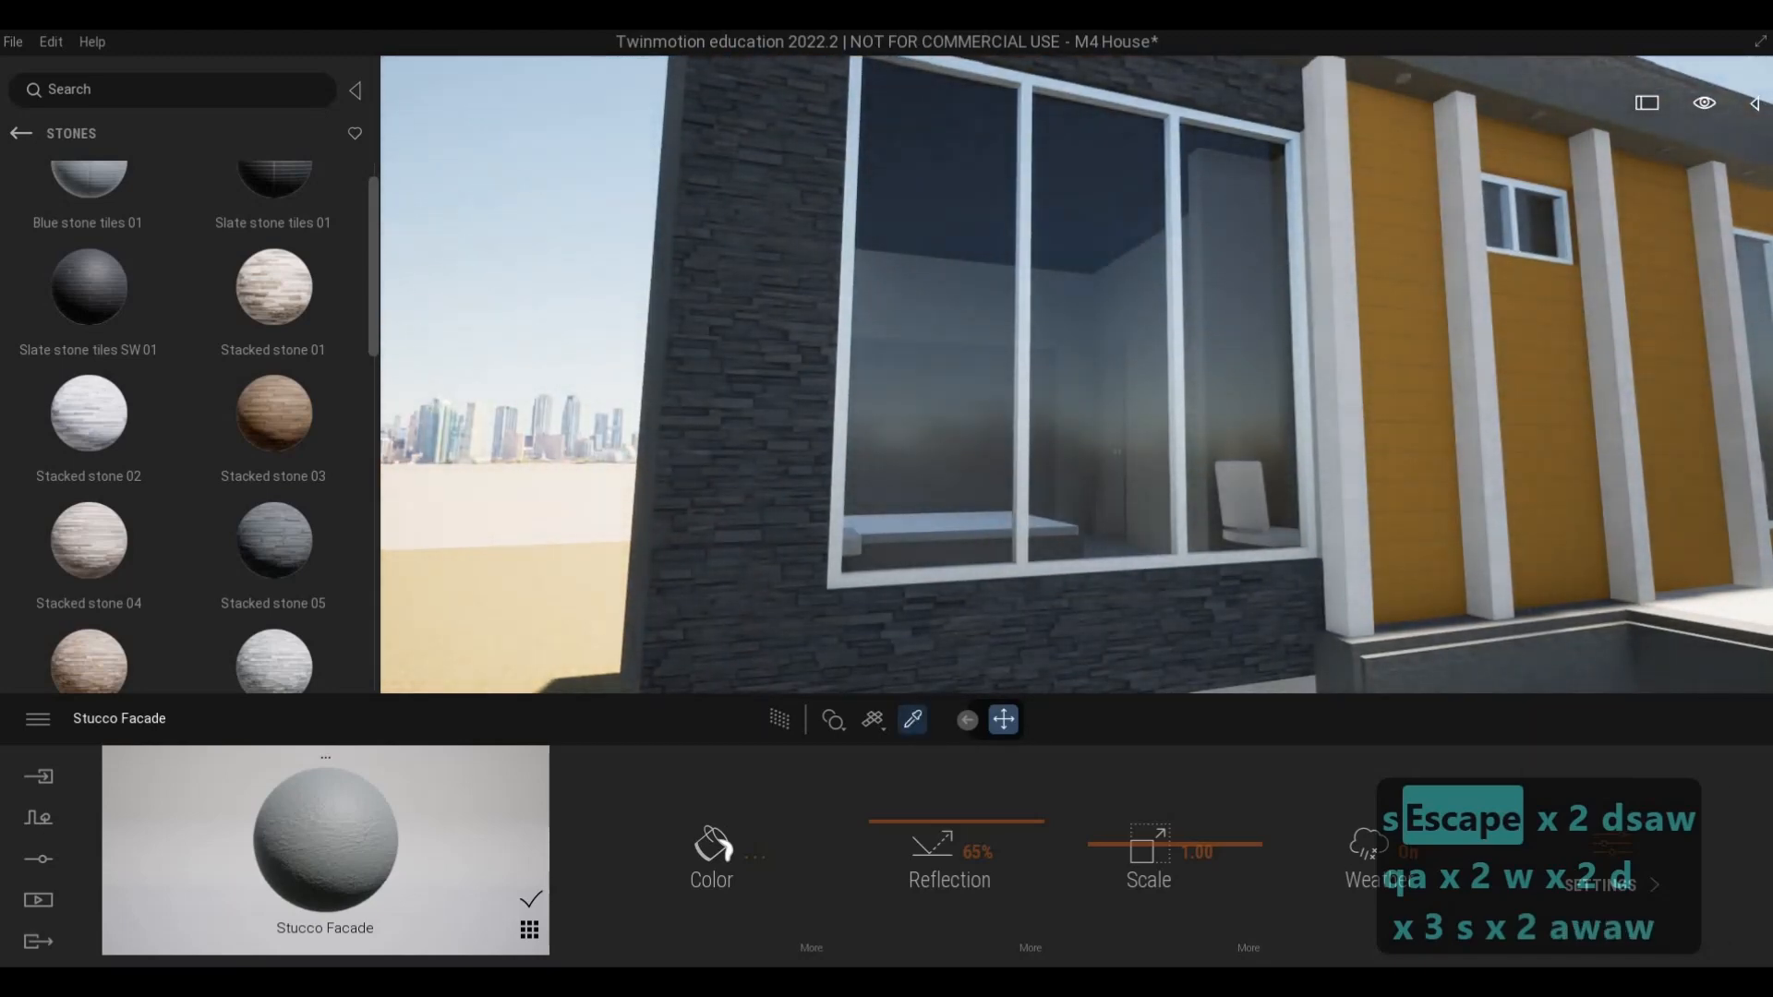
pyautogui.click(913, 719)
pyautogui.click(860, 567)
pyautogui.click(713, 845)
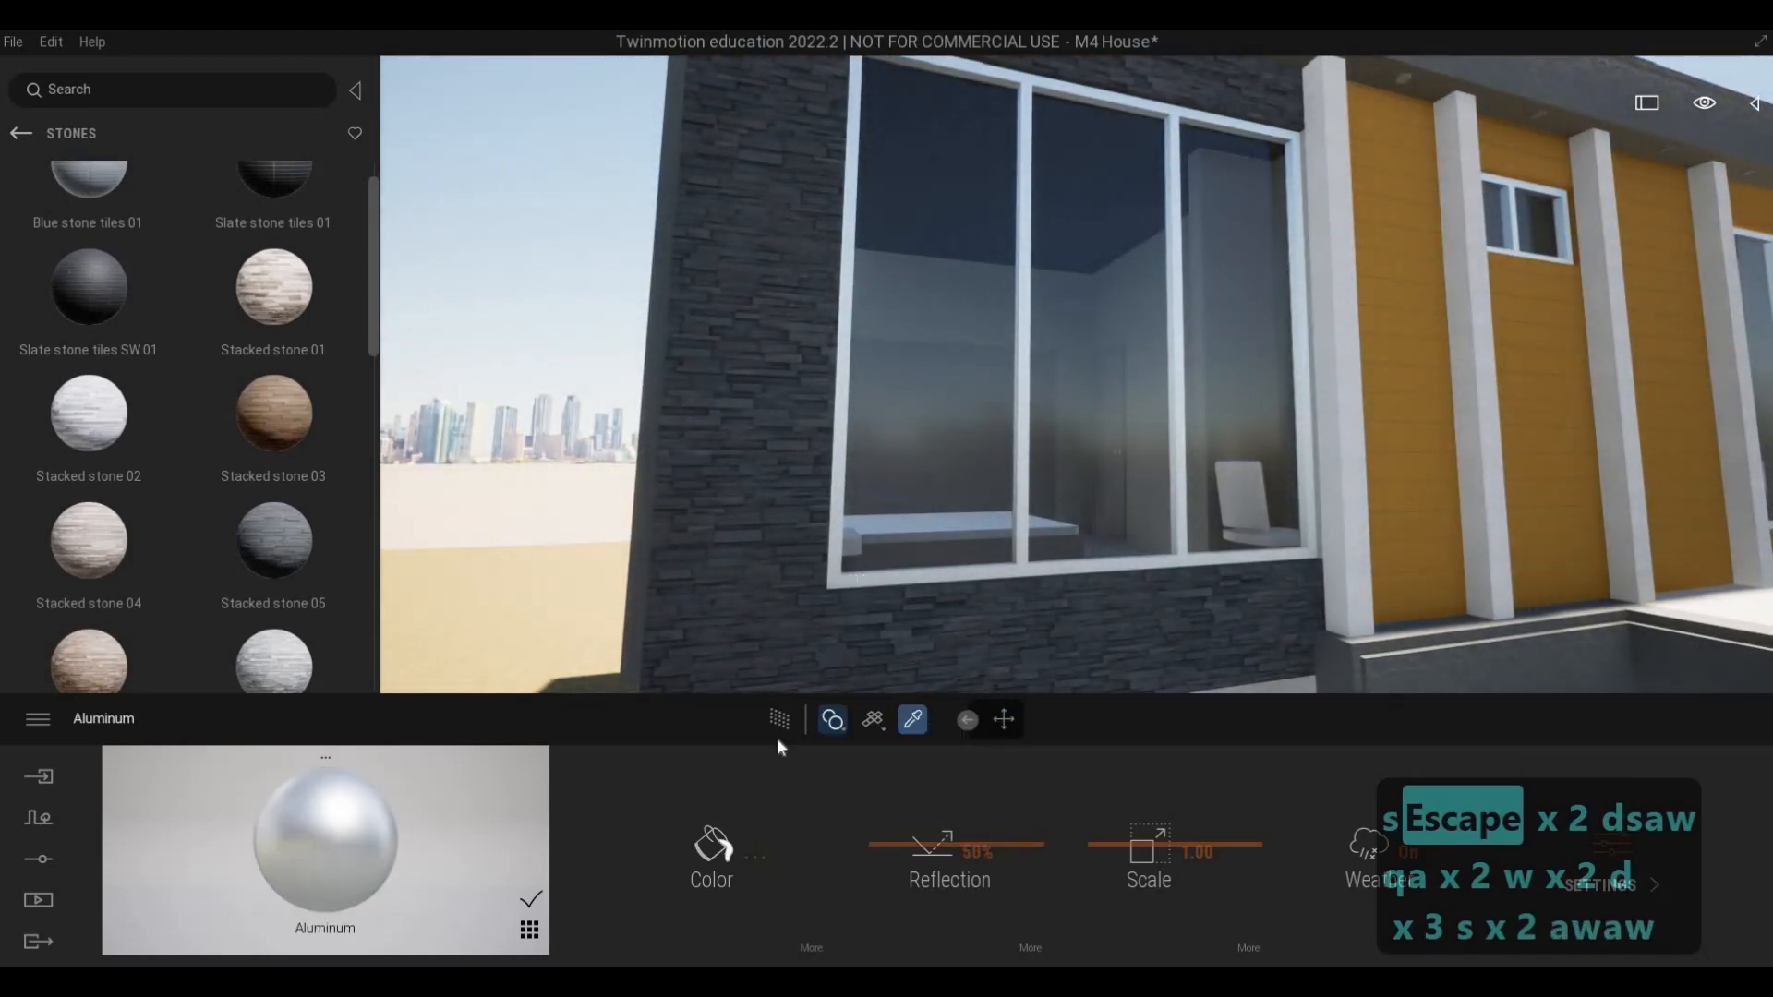
pyautogui.moveTo(860, 374); pyautogui.dragTo(860, 523)
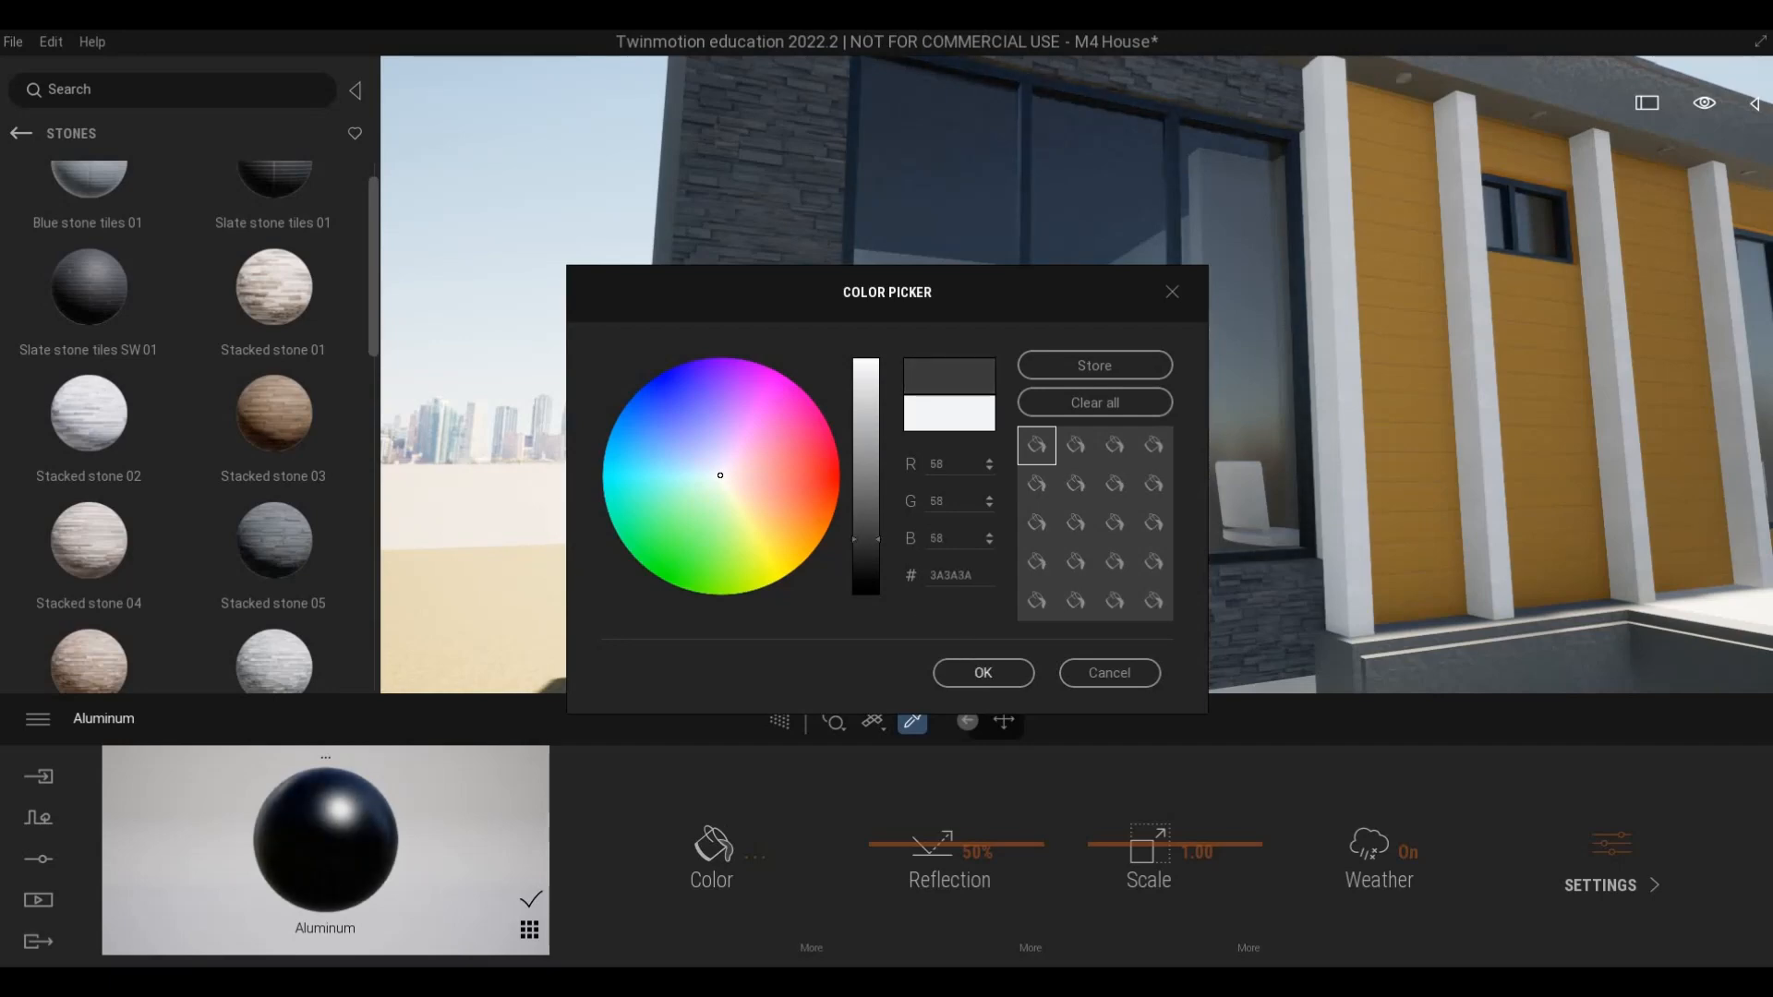
pyautogui.click(982, 672)
# - Examine the recolored window frames and the roof overhang with its recessed lights from below
pyautogui.moveTo(1134, 566); pyautogui.dragTo(1341, 579, button='right')
pyautogui.press('d')
pyautogui.press('w')
pyautogui.press('q')
pyautogui.press('q')
pyautogui.press('q')
pyautogui.press('w')
pyautogui.press('a')
pyautogui.press('e')
pyautogui.press('w')
pyautogui.press('a')
pyautogui.press('q')
pyautogui.press('1')
pyautogui.press('w')
pyautogui.press('d')
pyautogui.press('w')
pyautogui.press('w')
pyautogui.press('w')
pyautogui.press('w')
pyautogui.press('w')
pyautogui.press('w')
pyautogui.press('w')
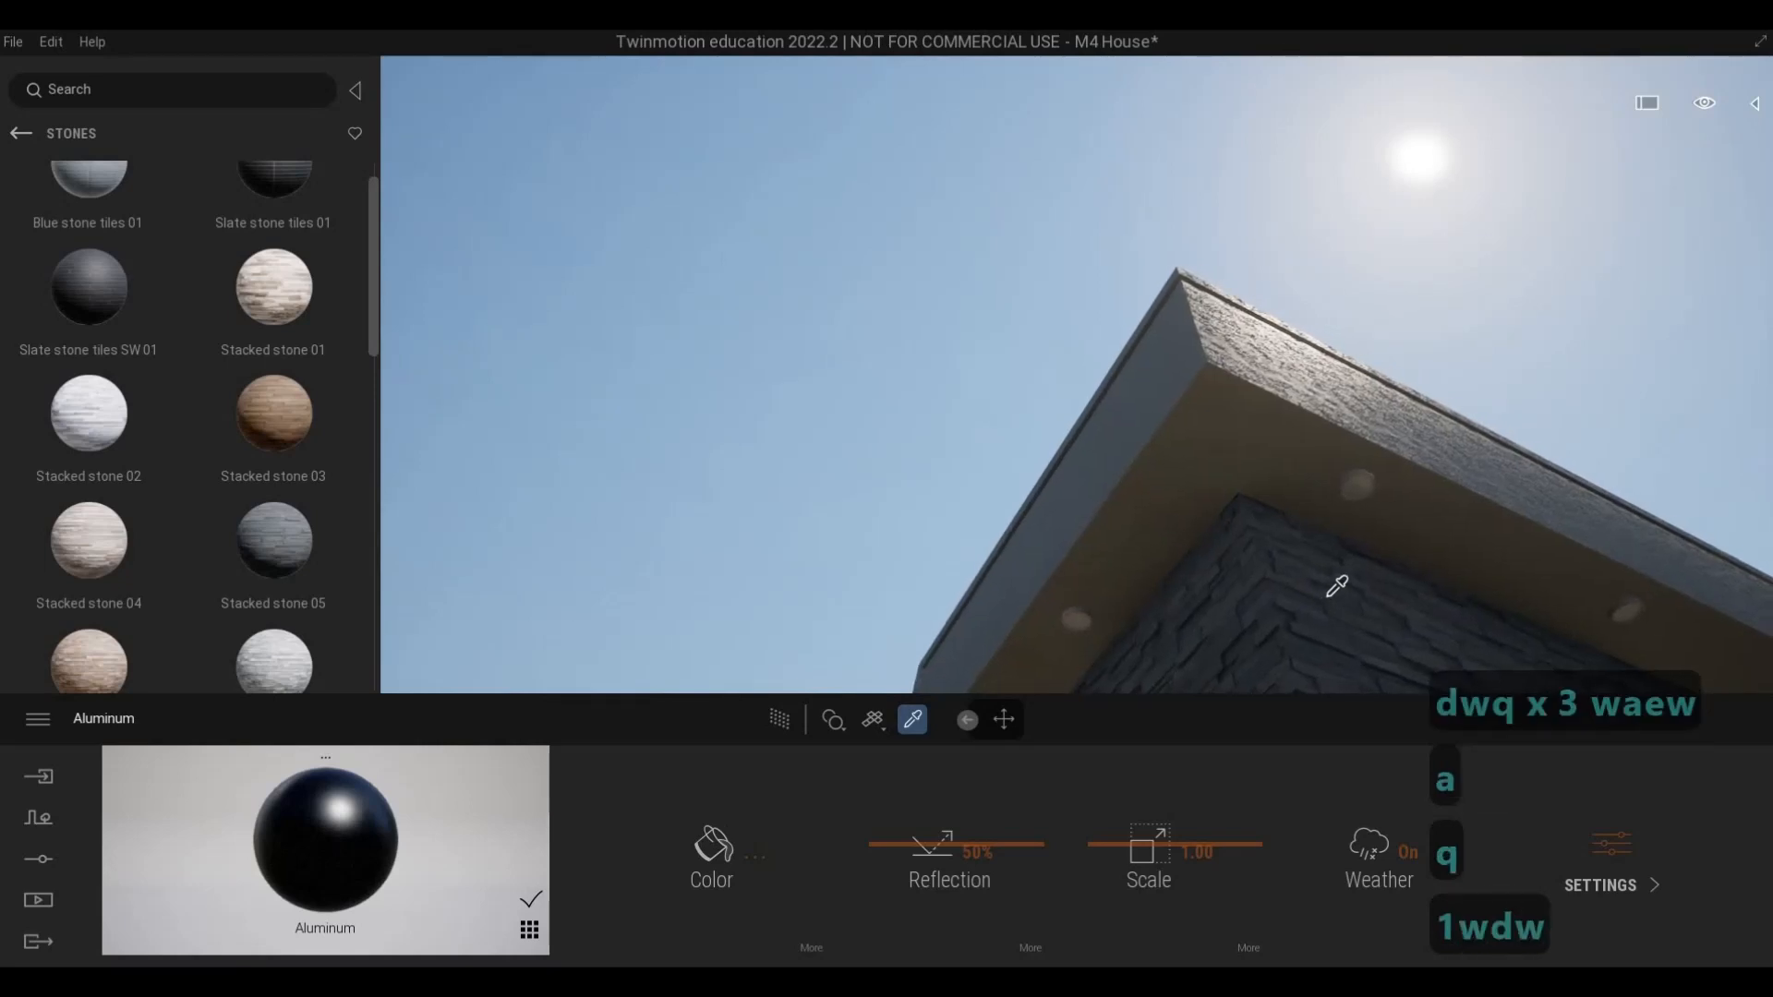
# - Pick the Polyethylene, Low Density material from the recessed light in the roof overhang and raise its reflection to 41%
pyautogui.press('2')
pyautogui.press('d')
pyautogui.press('w')
pyautogui.press('e')
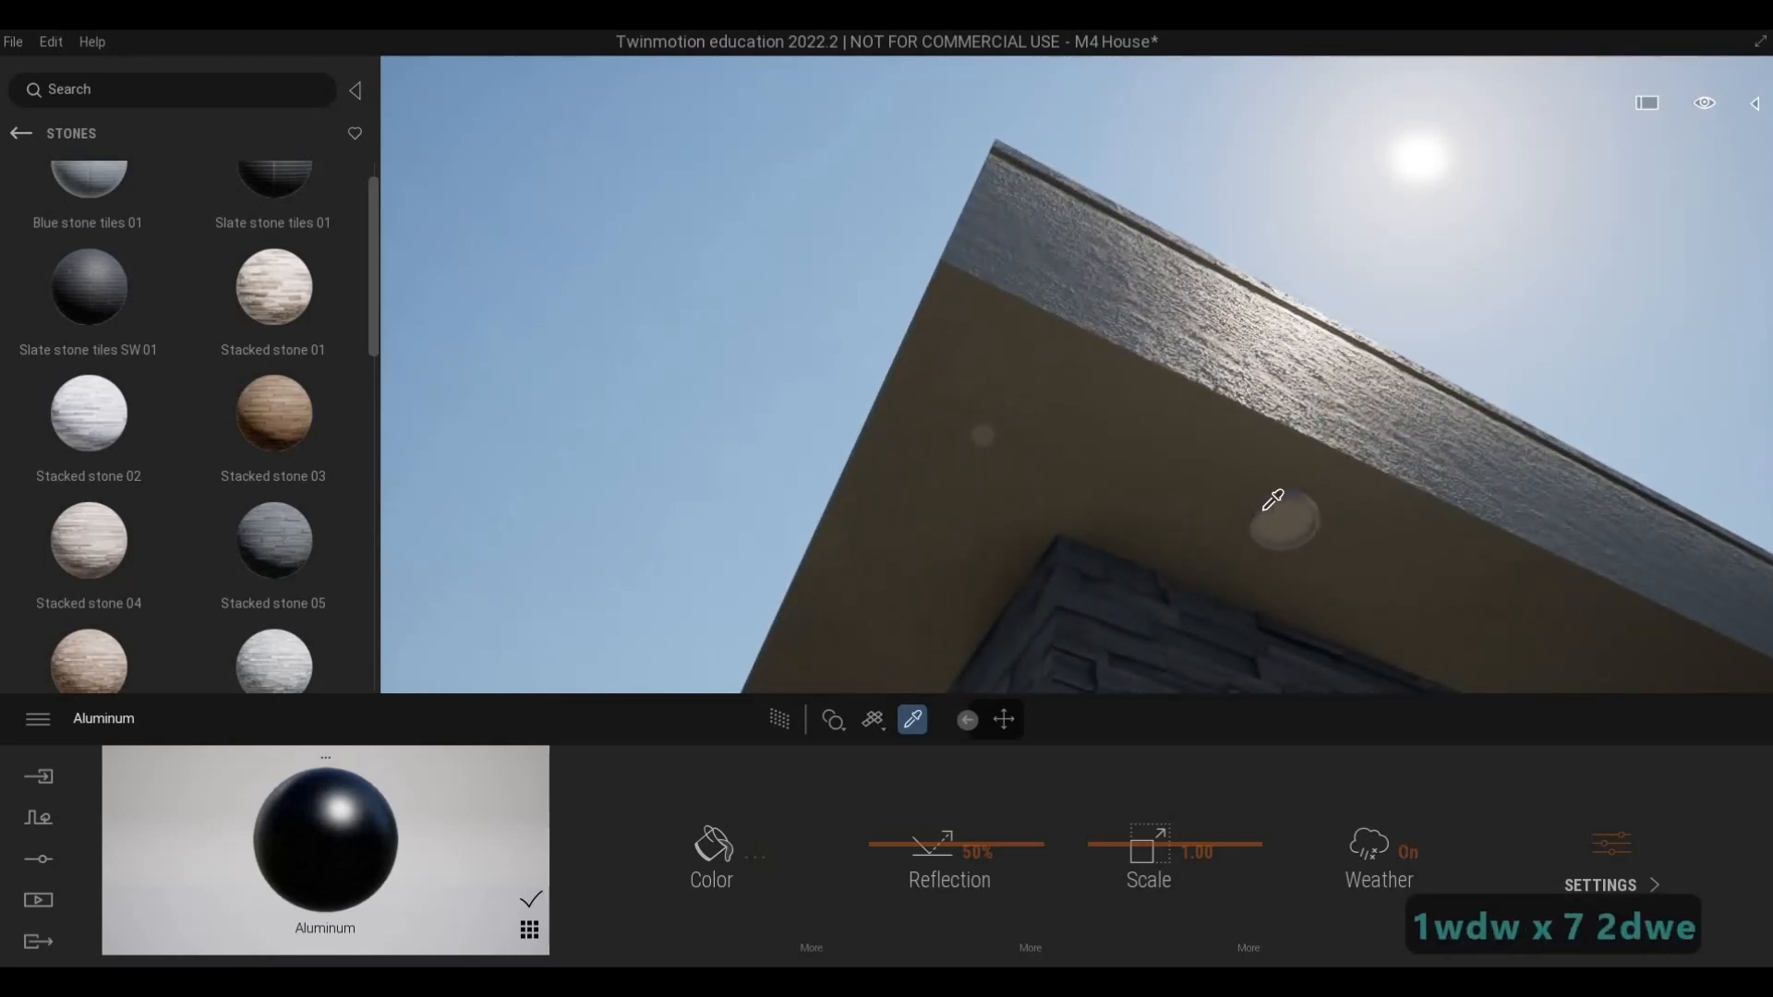
pyautogui.click(1266, 508)
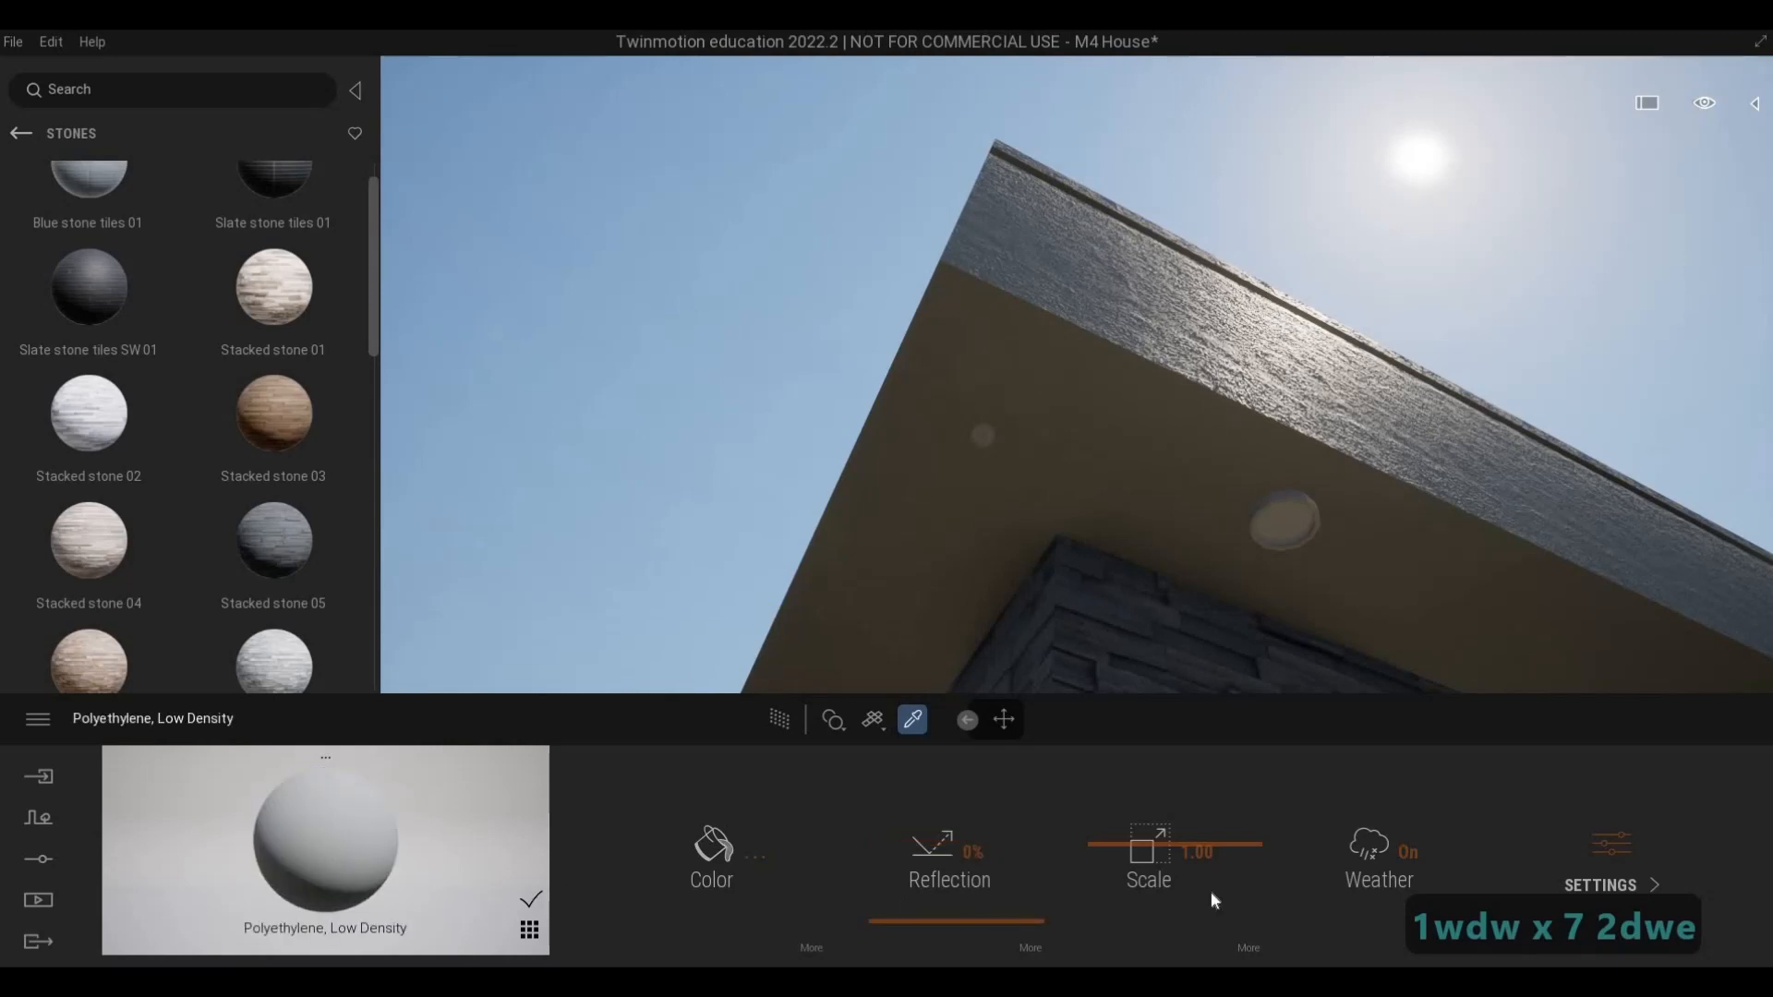
pyautogui.moveTo(969, 865); pyautogui.dragTo(1631, 861)
# - Darken the color of the recessed light's Polyethylene, Low Density material to dark gray and turn on its metalness
pyautogui.click(710, 867)
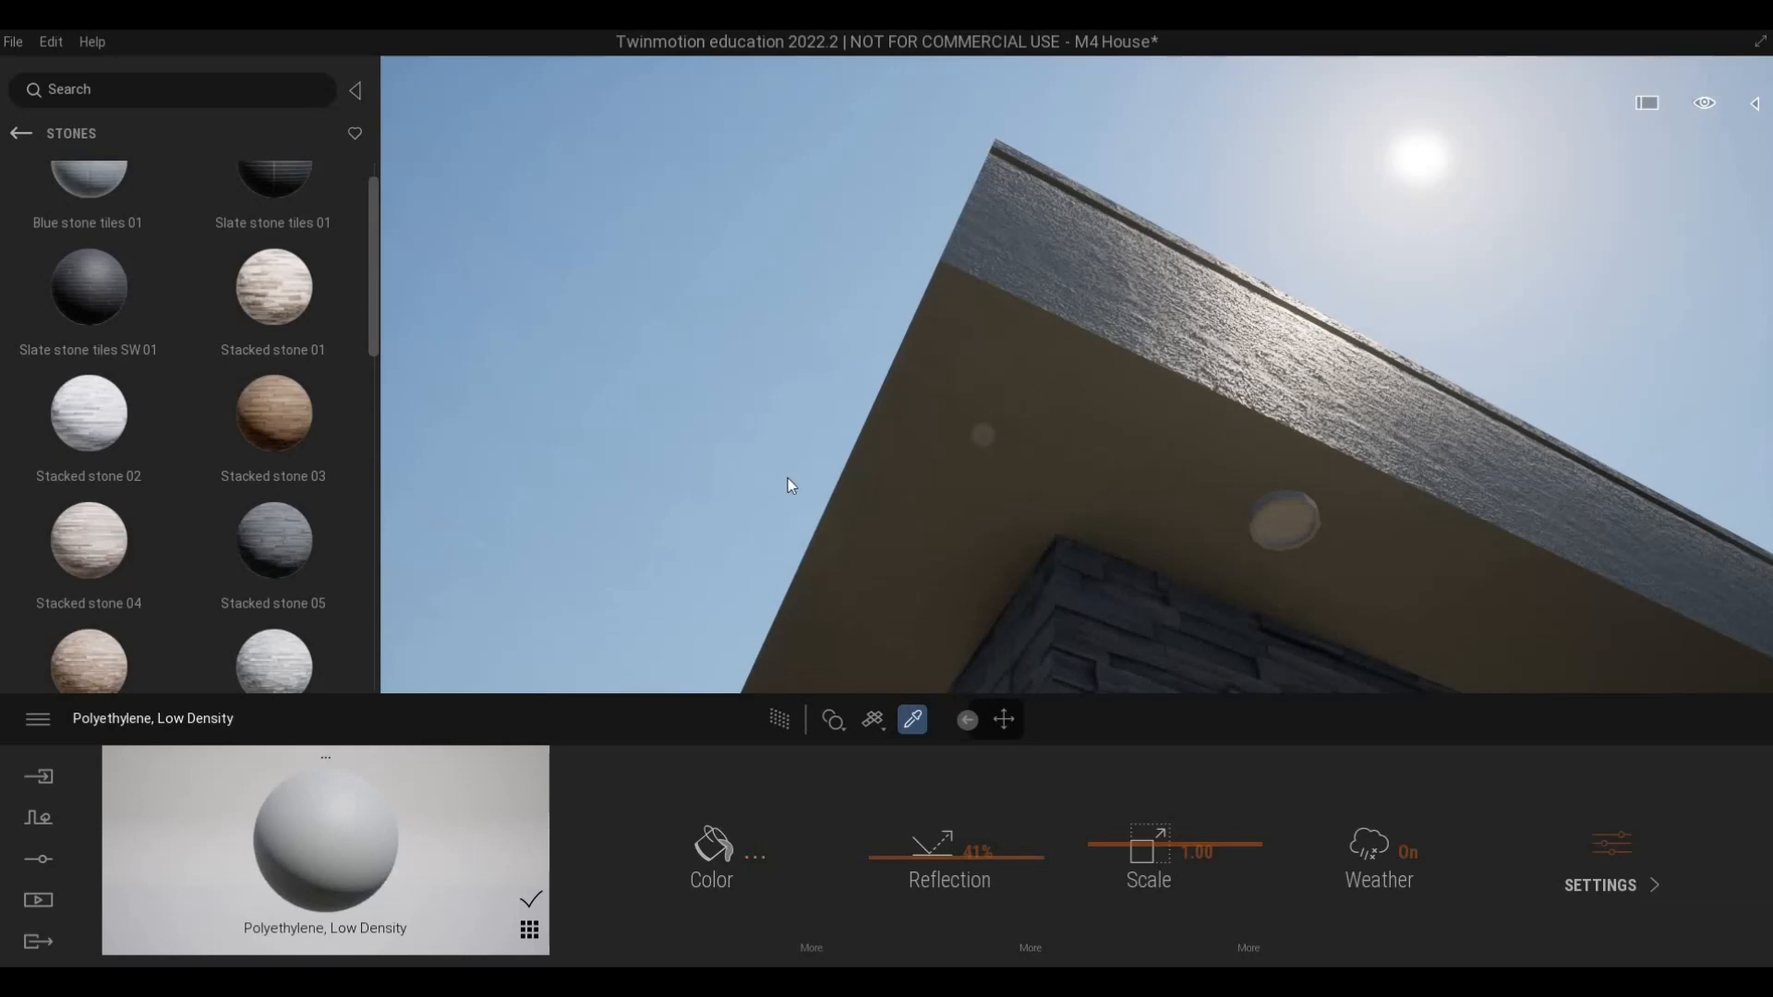
pyautogui.moveTo(854, 495); pyautogui.dragTo(855, 528)
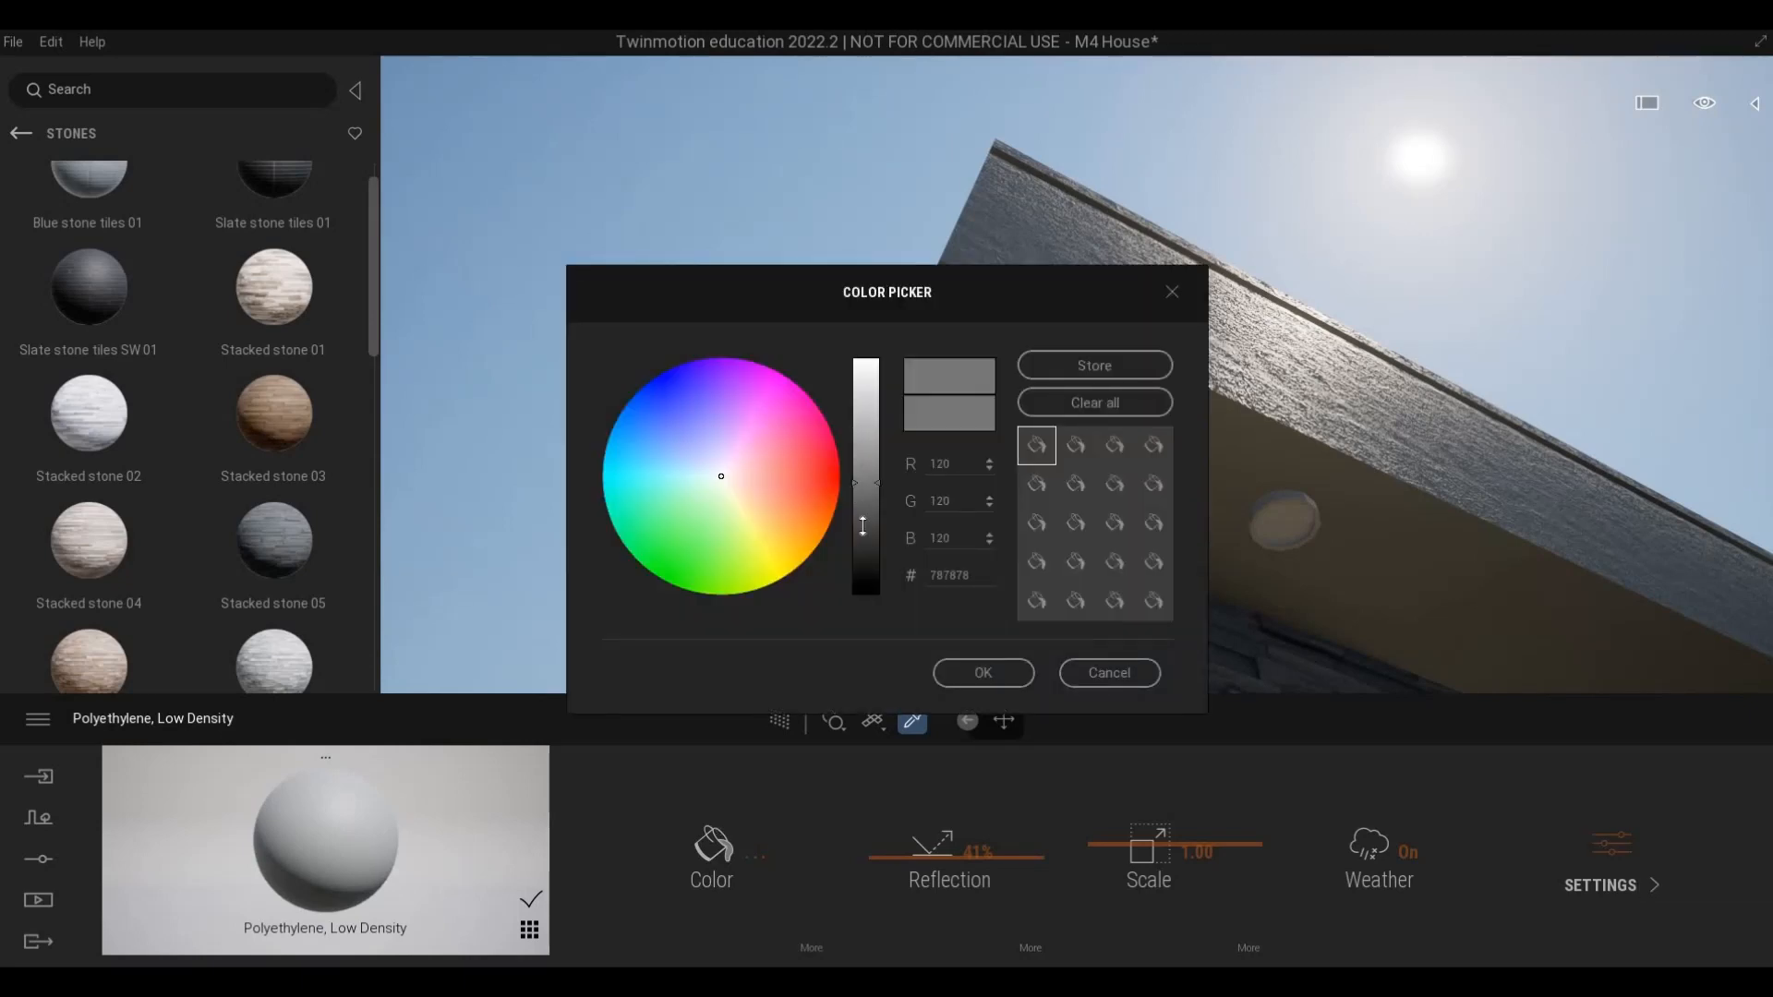
pyautogui.click(1593, 871)
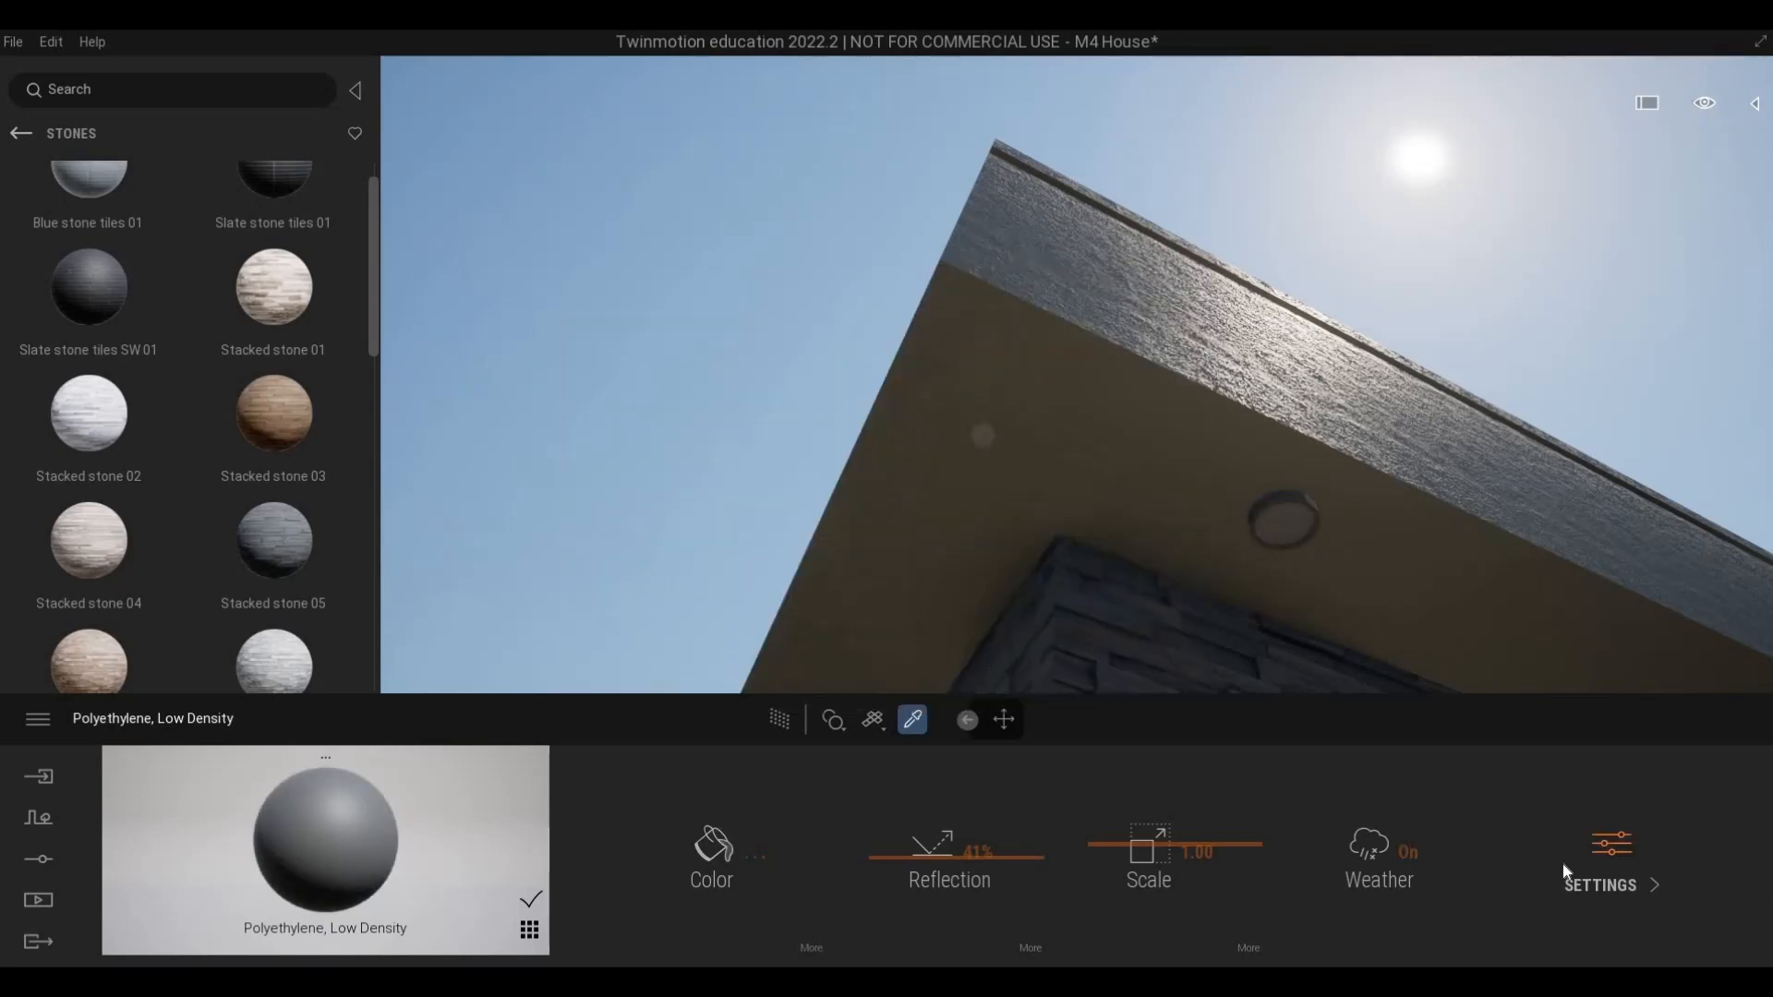
pyautogui.click(1563, 870)
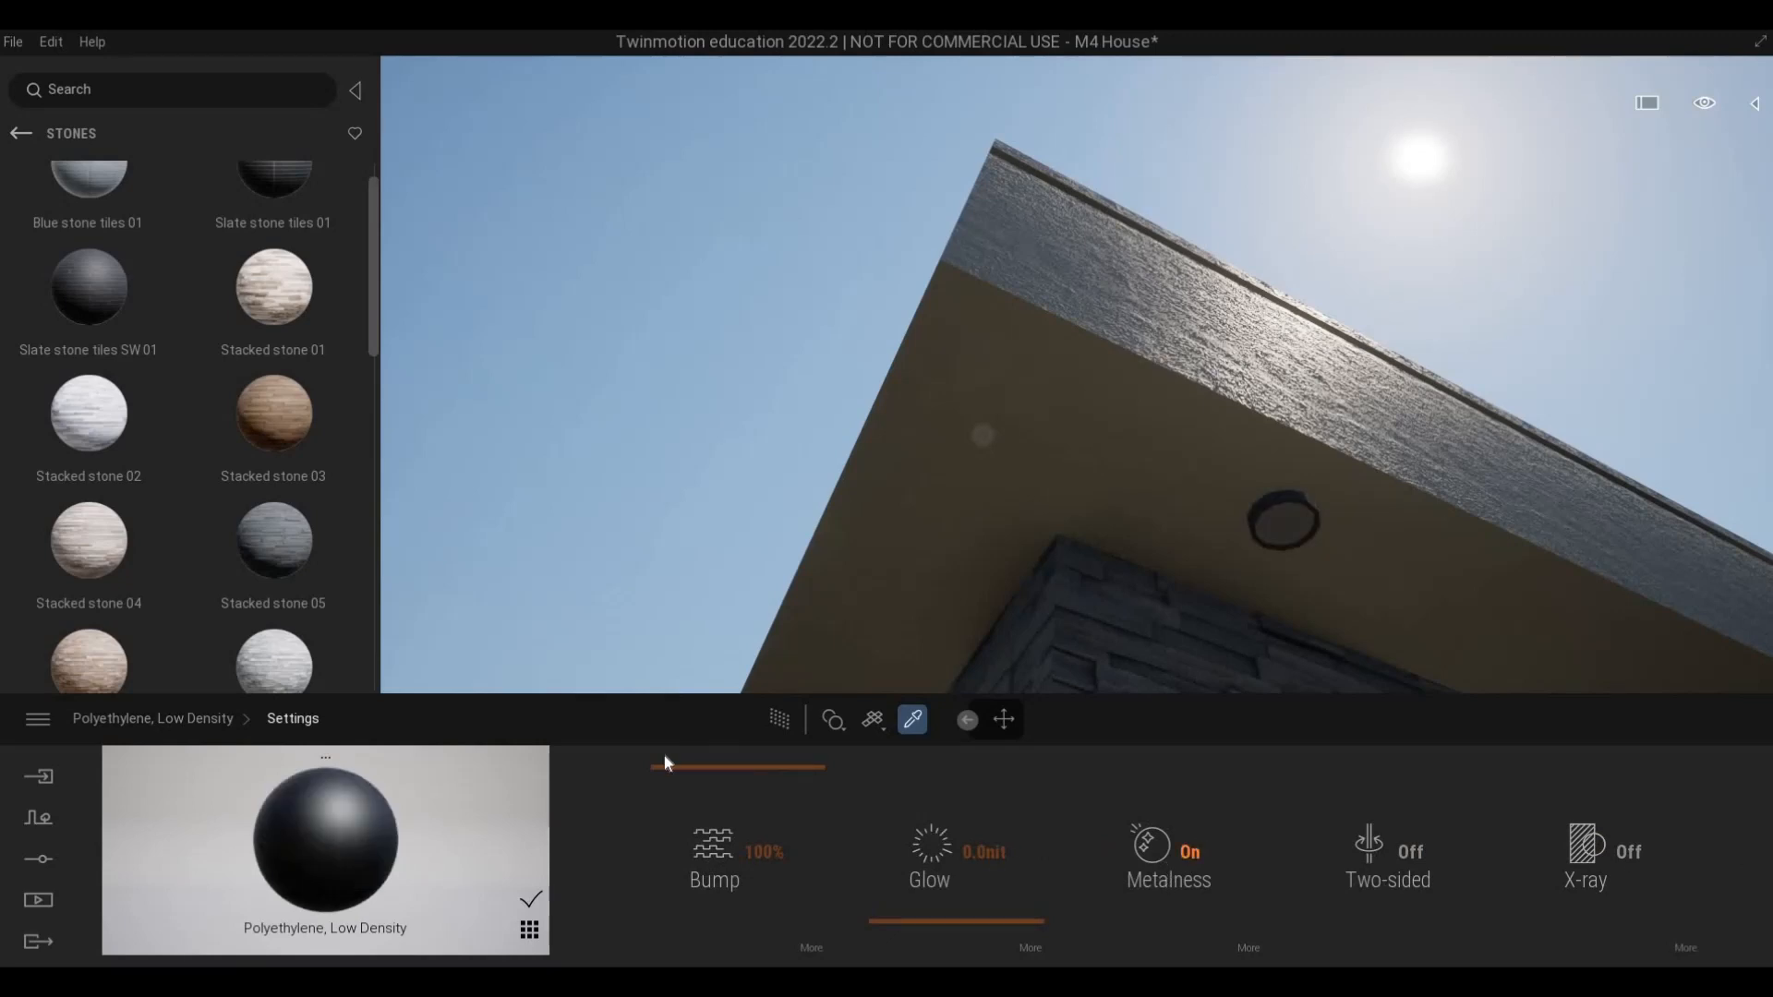
# - Leave the Stones category and browse the library's Materials categories
pyautogui.click(21, 135)
pyautogui.click(21, 137)
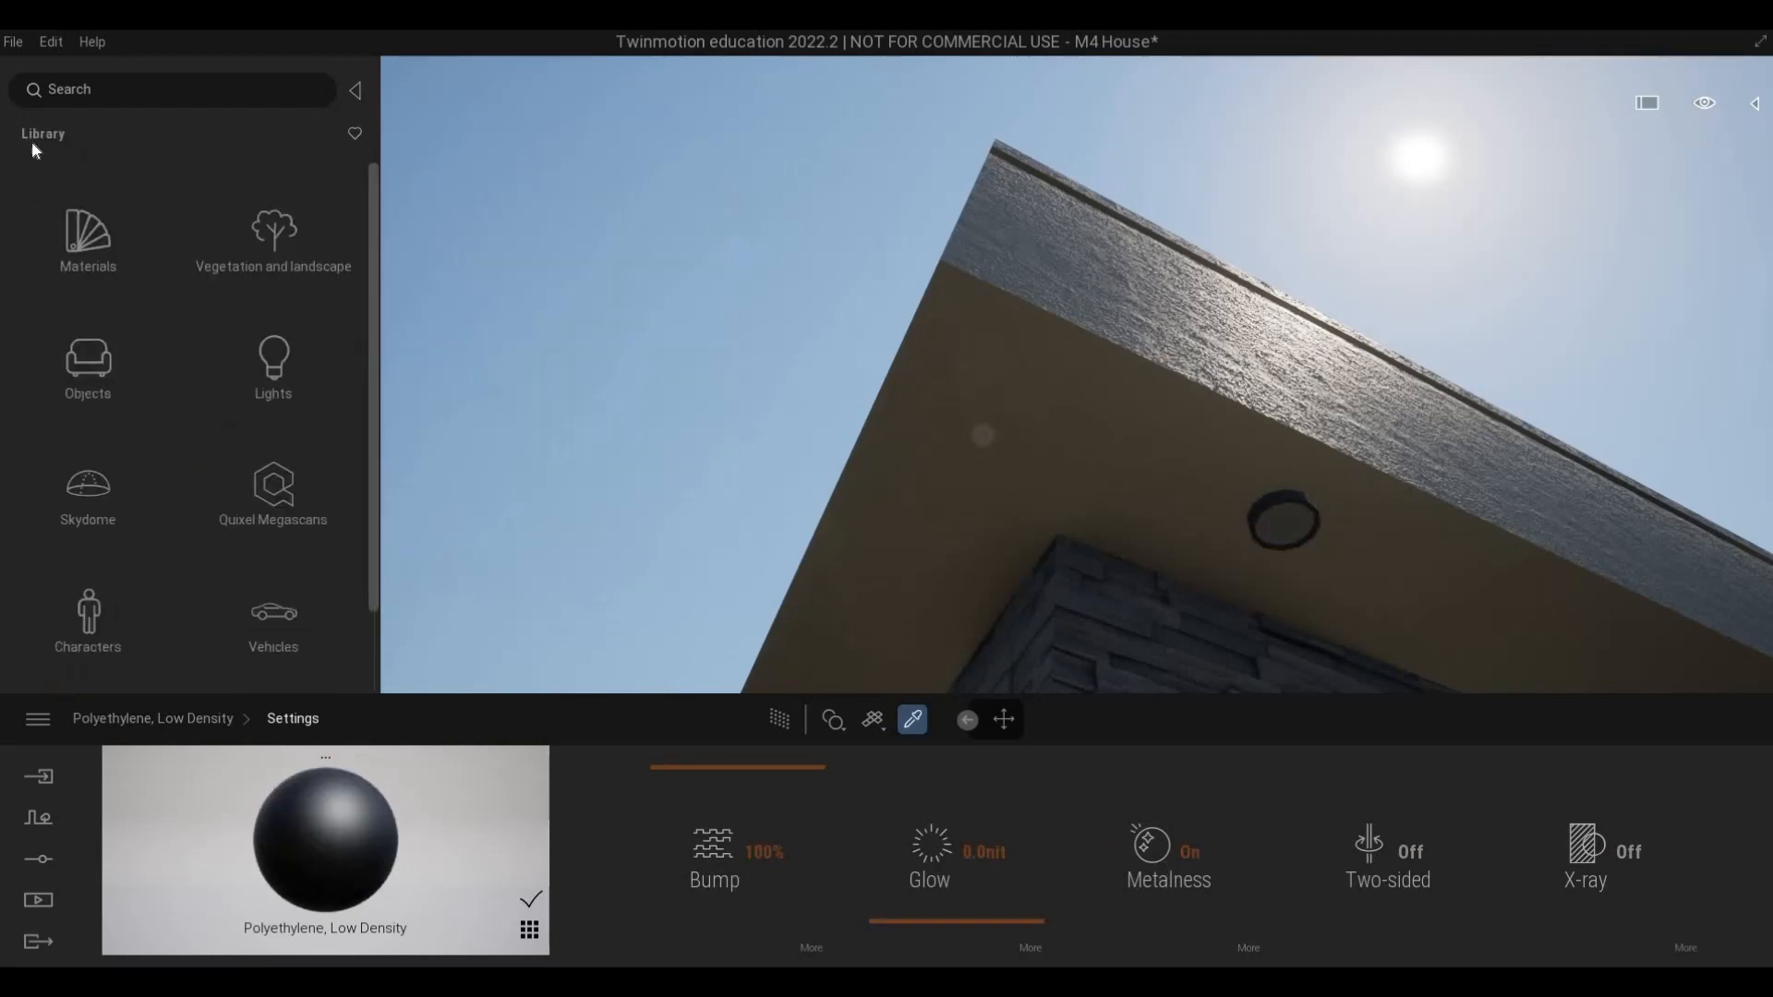
pyautogui.click(87, 236)
pyautogui.scroll(-6, 111, 543)
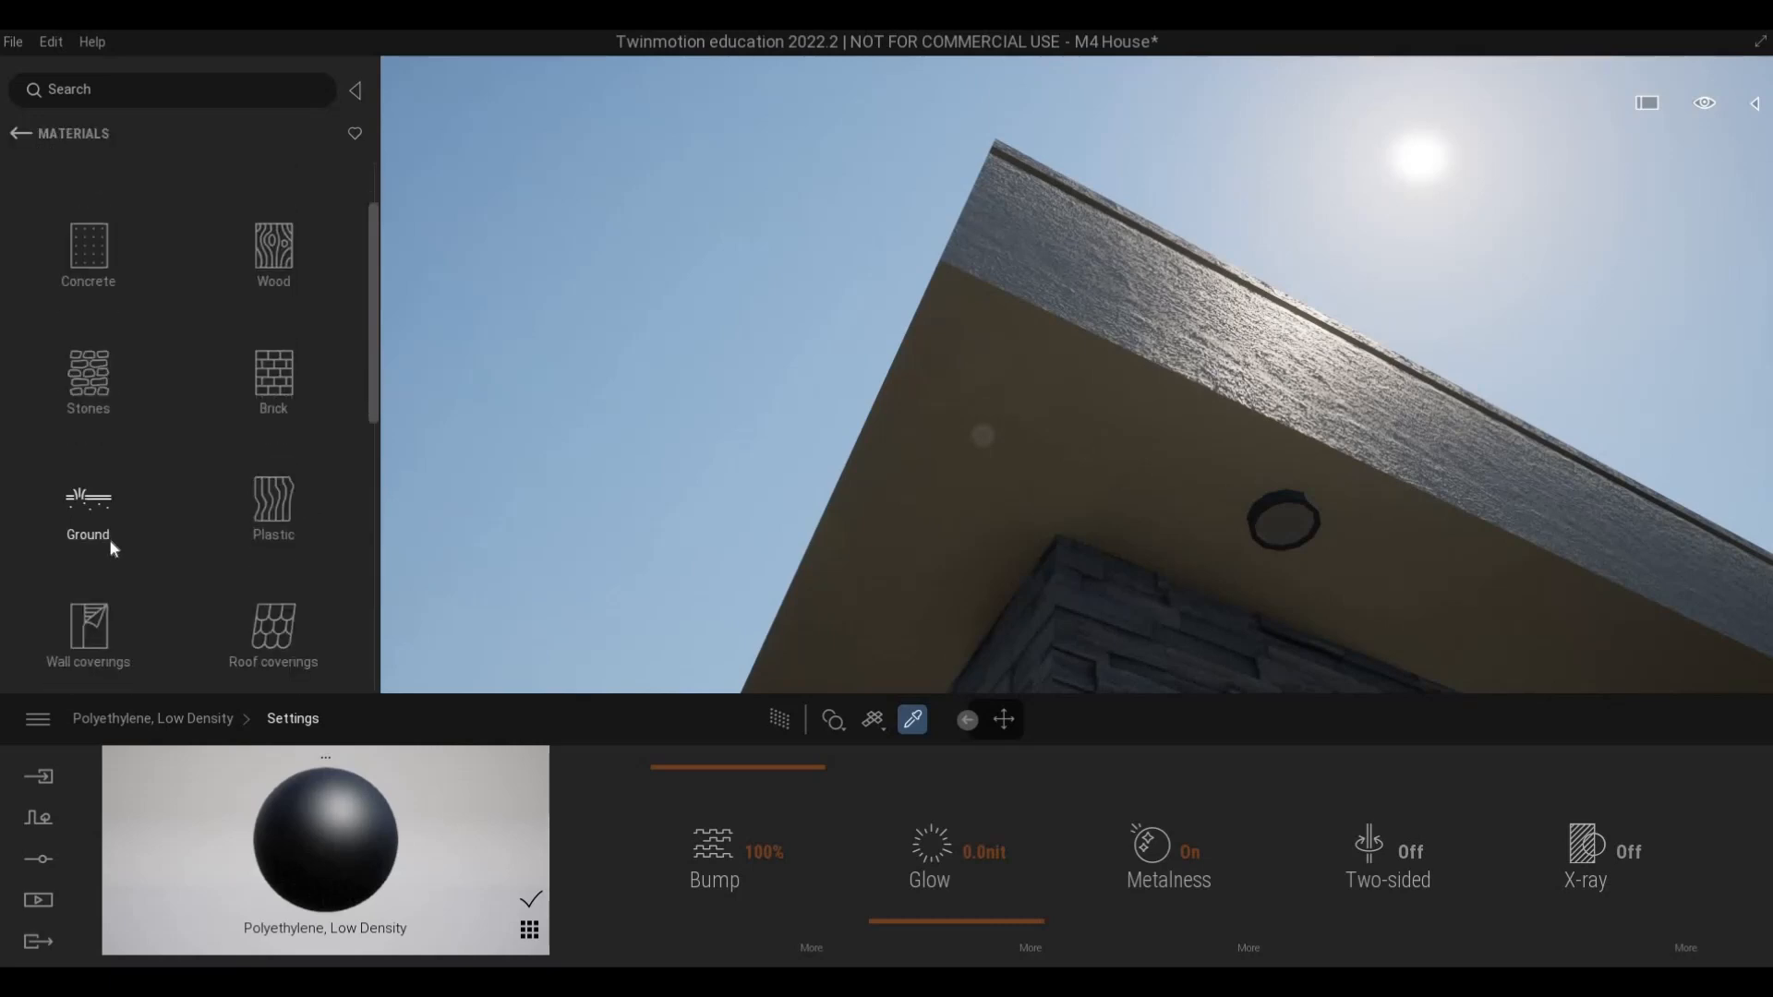
# - Apply the Neon 01 material to the round downlight in the roof overhang and set its glow to 20 nit
pyautogui.scroll(-2, 71, 432)
pyautogui.click(72, 432)
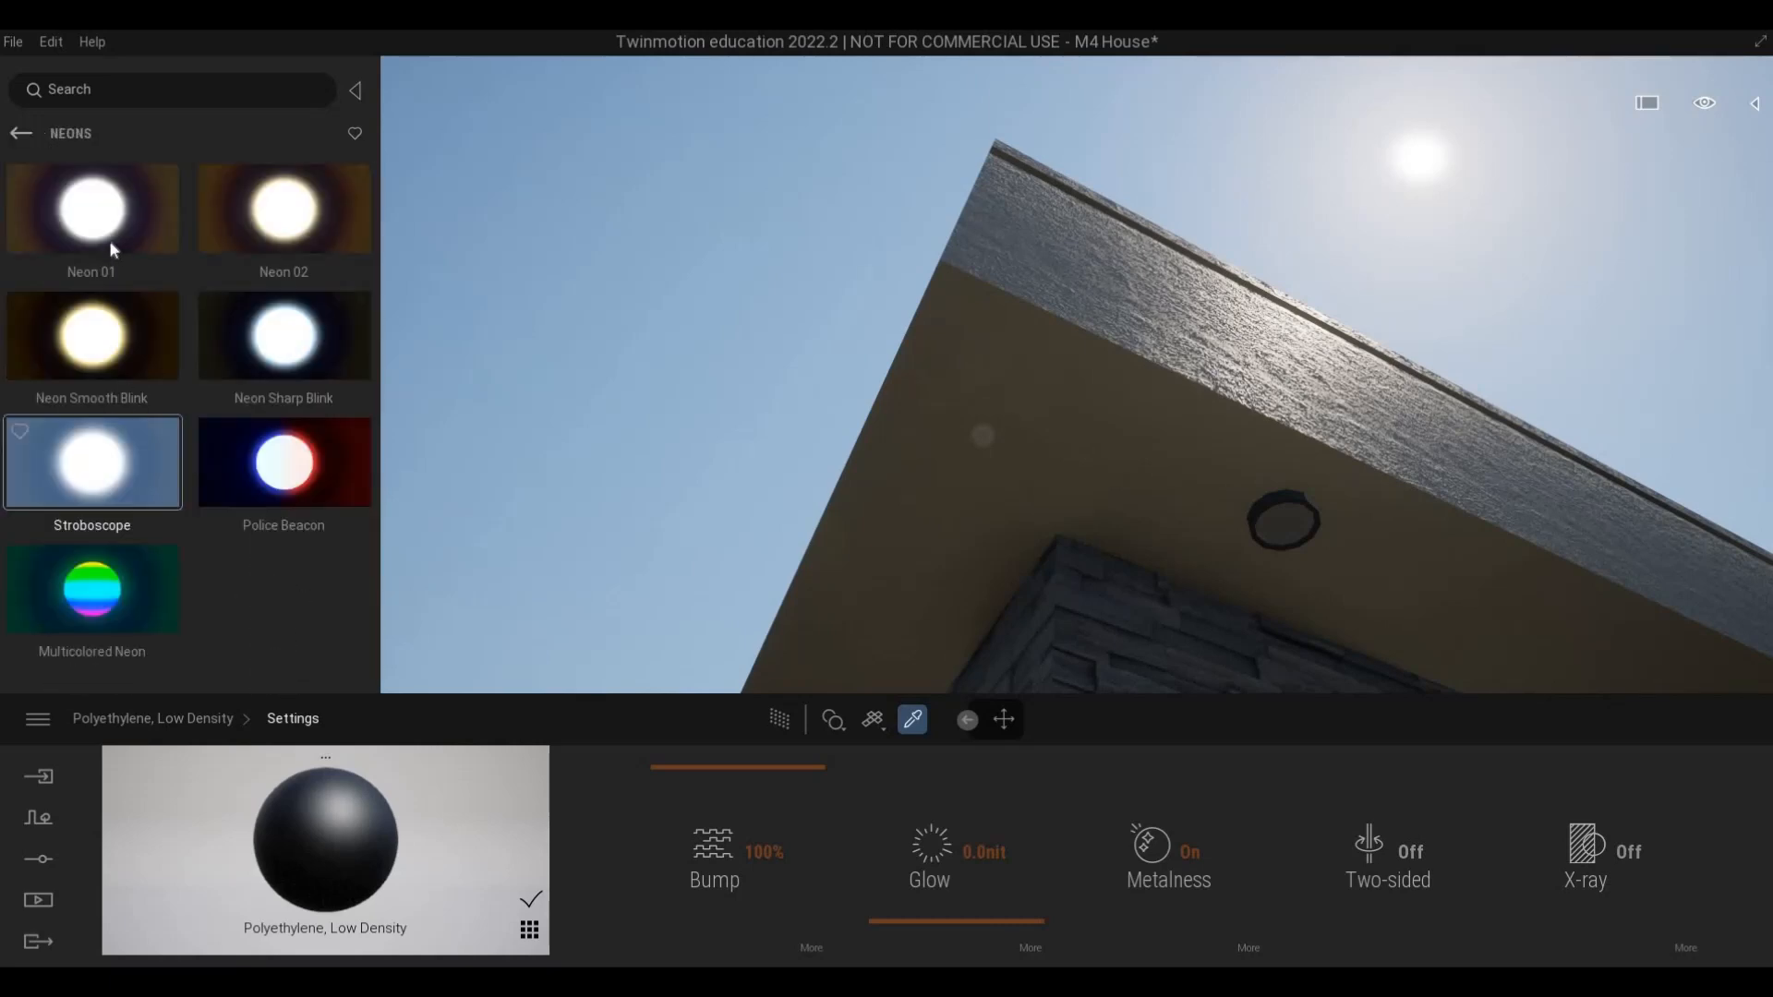
pyautogui.moveTo(106, 234); pyautogui.dragTo(1296, 534)
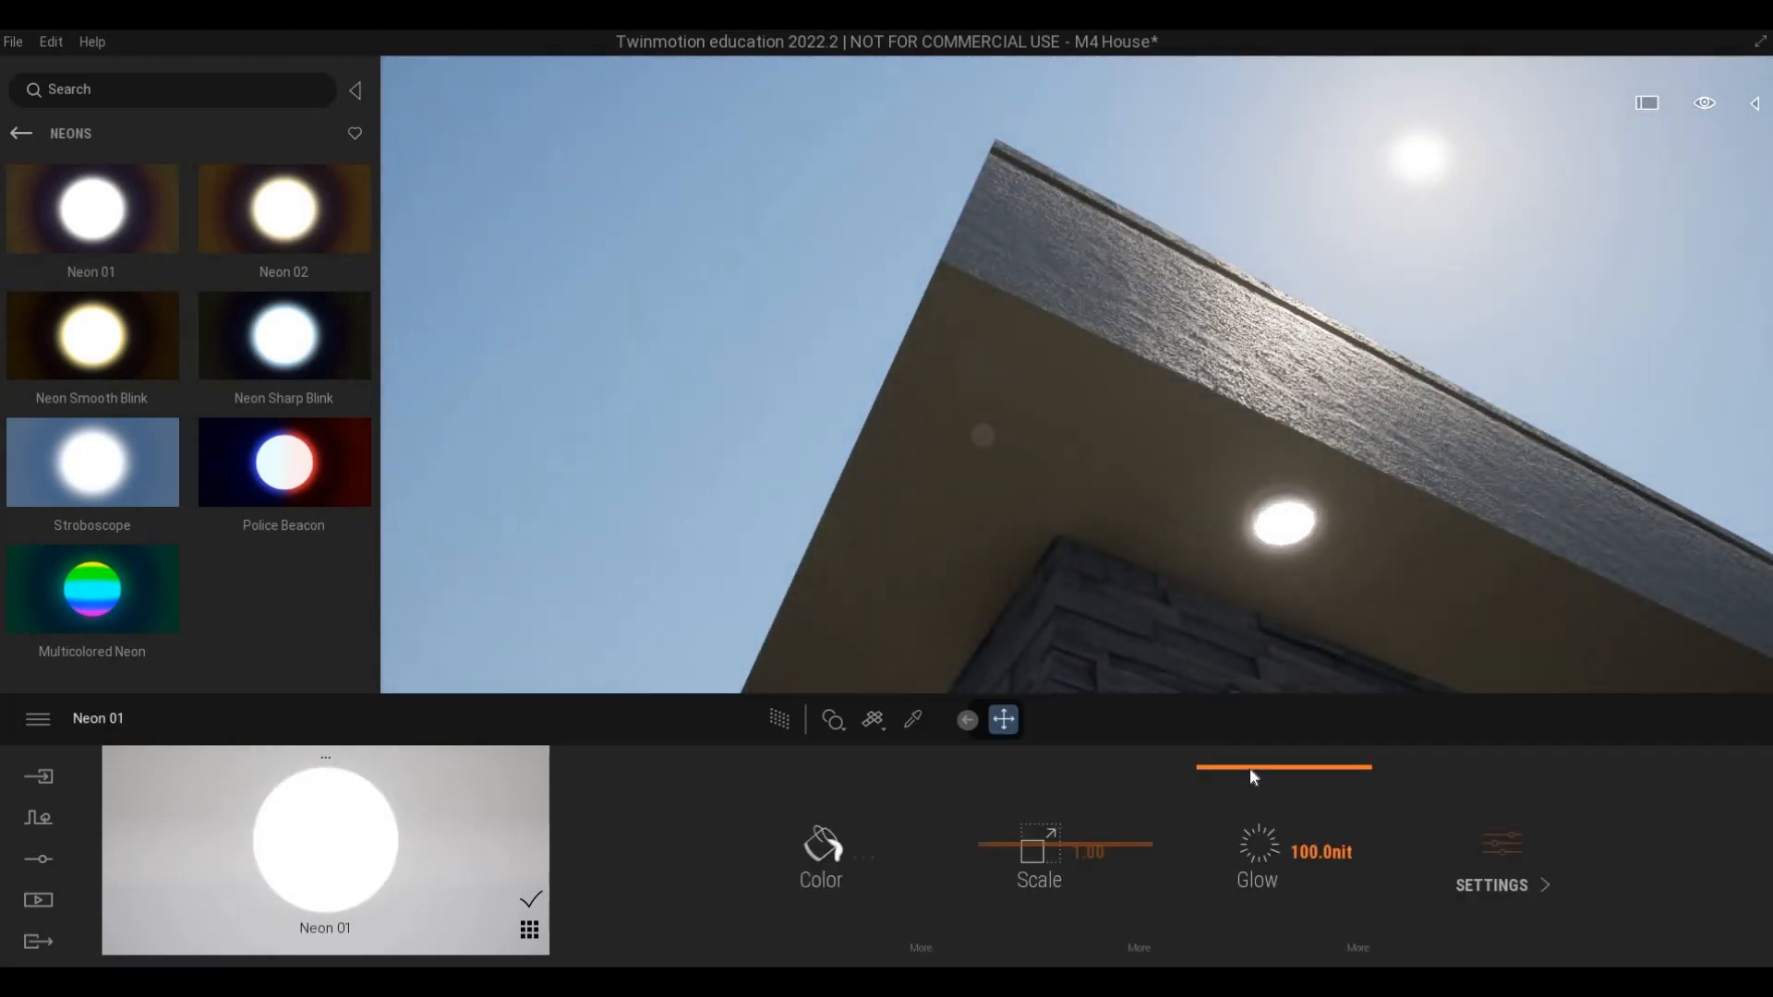
pyautogui.moveTo(1251, 780); pyautogui.dragTo(1243, 901)
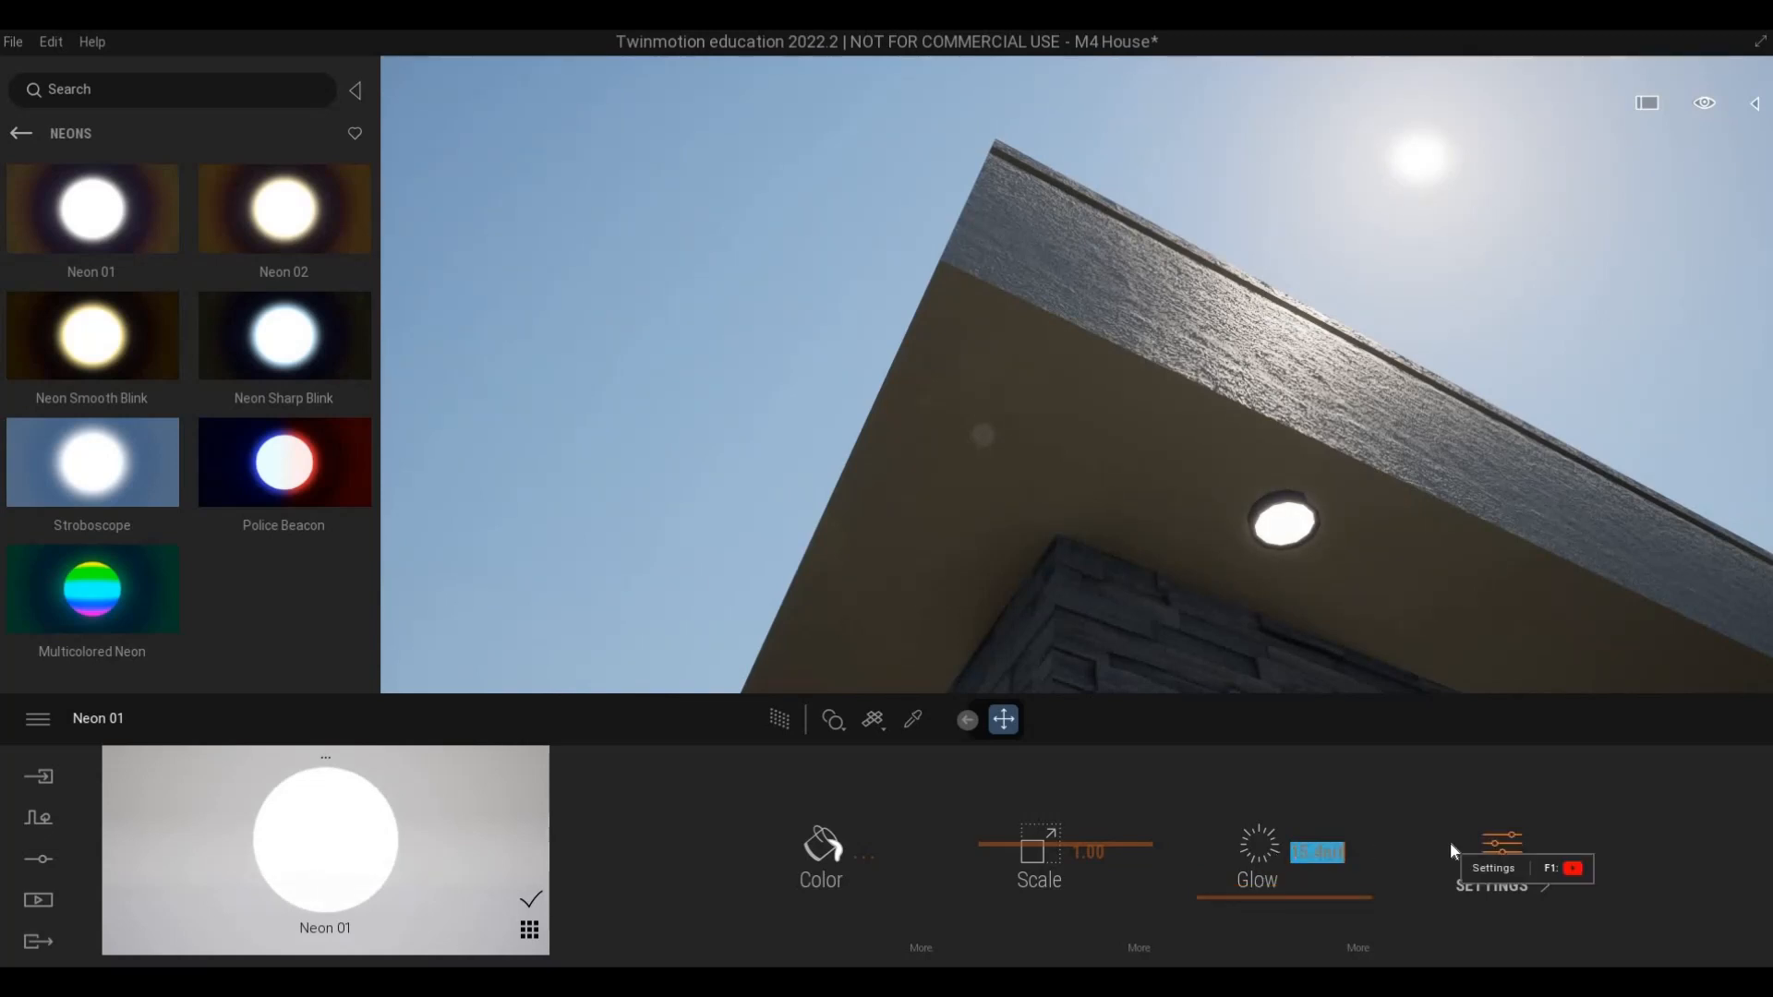
pyautogui.write('20')
pyautogui.press('Return')
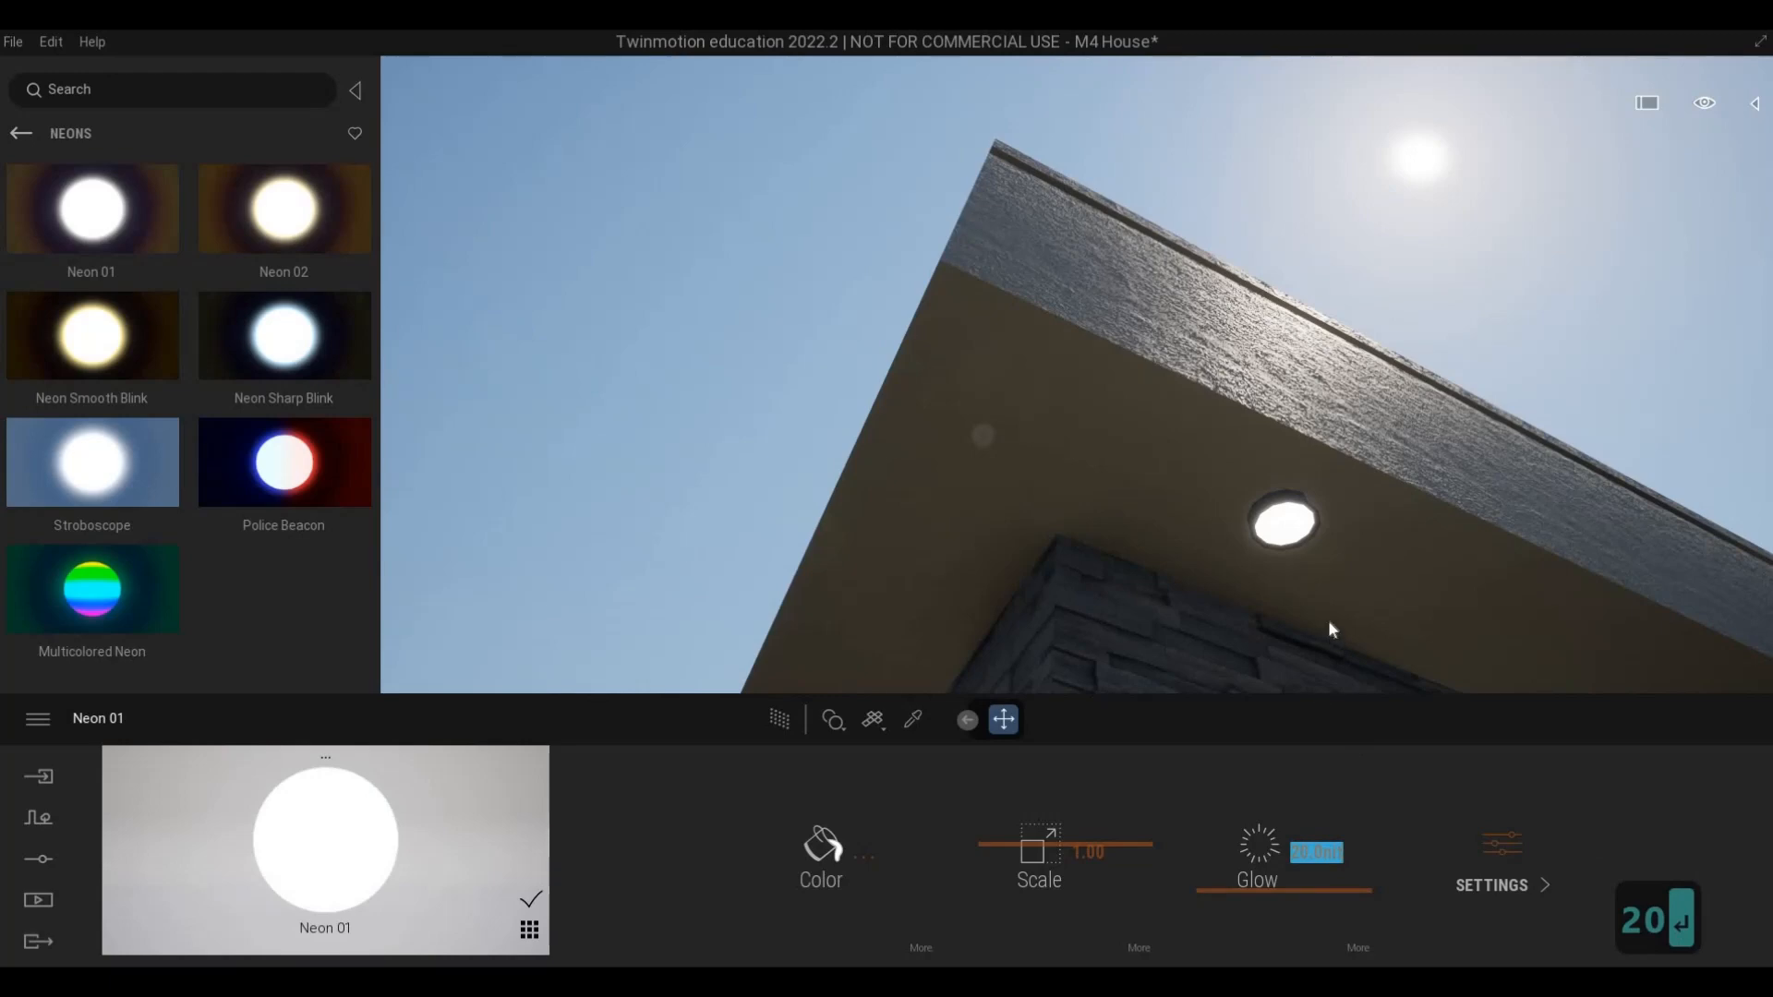
# - Sample the White Facade material from the ground-floor wall and apply it to the overhang ceiling above the dark-framed window
pyautogui.press('s')
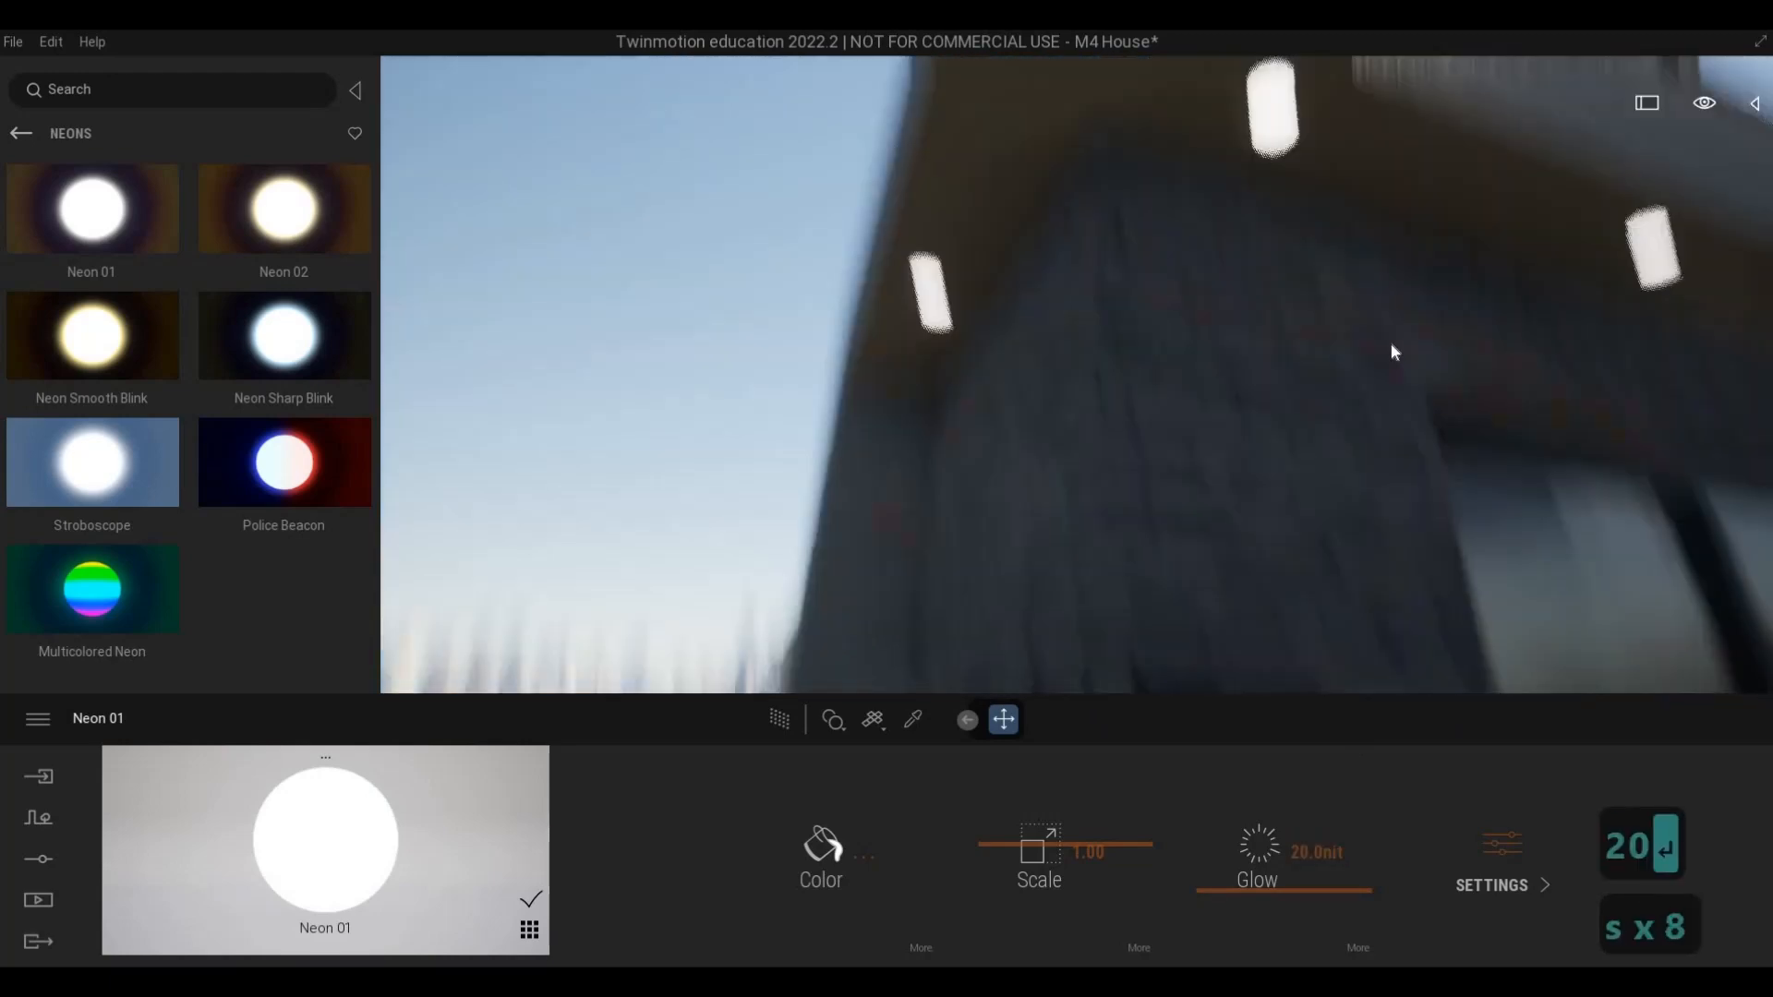
pyautogui.press('q')
pyautogui.press('e')
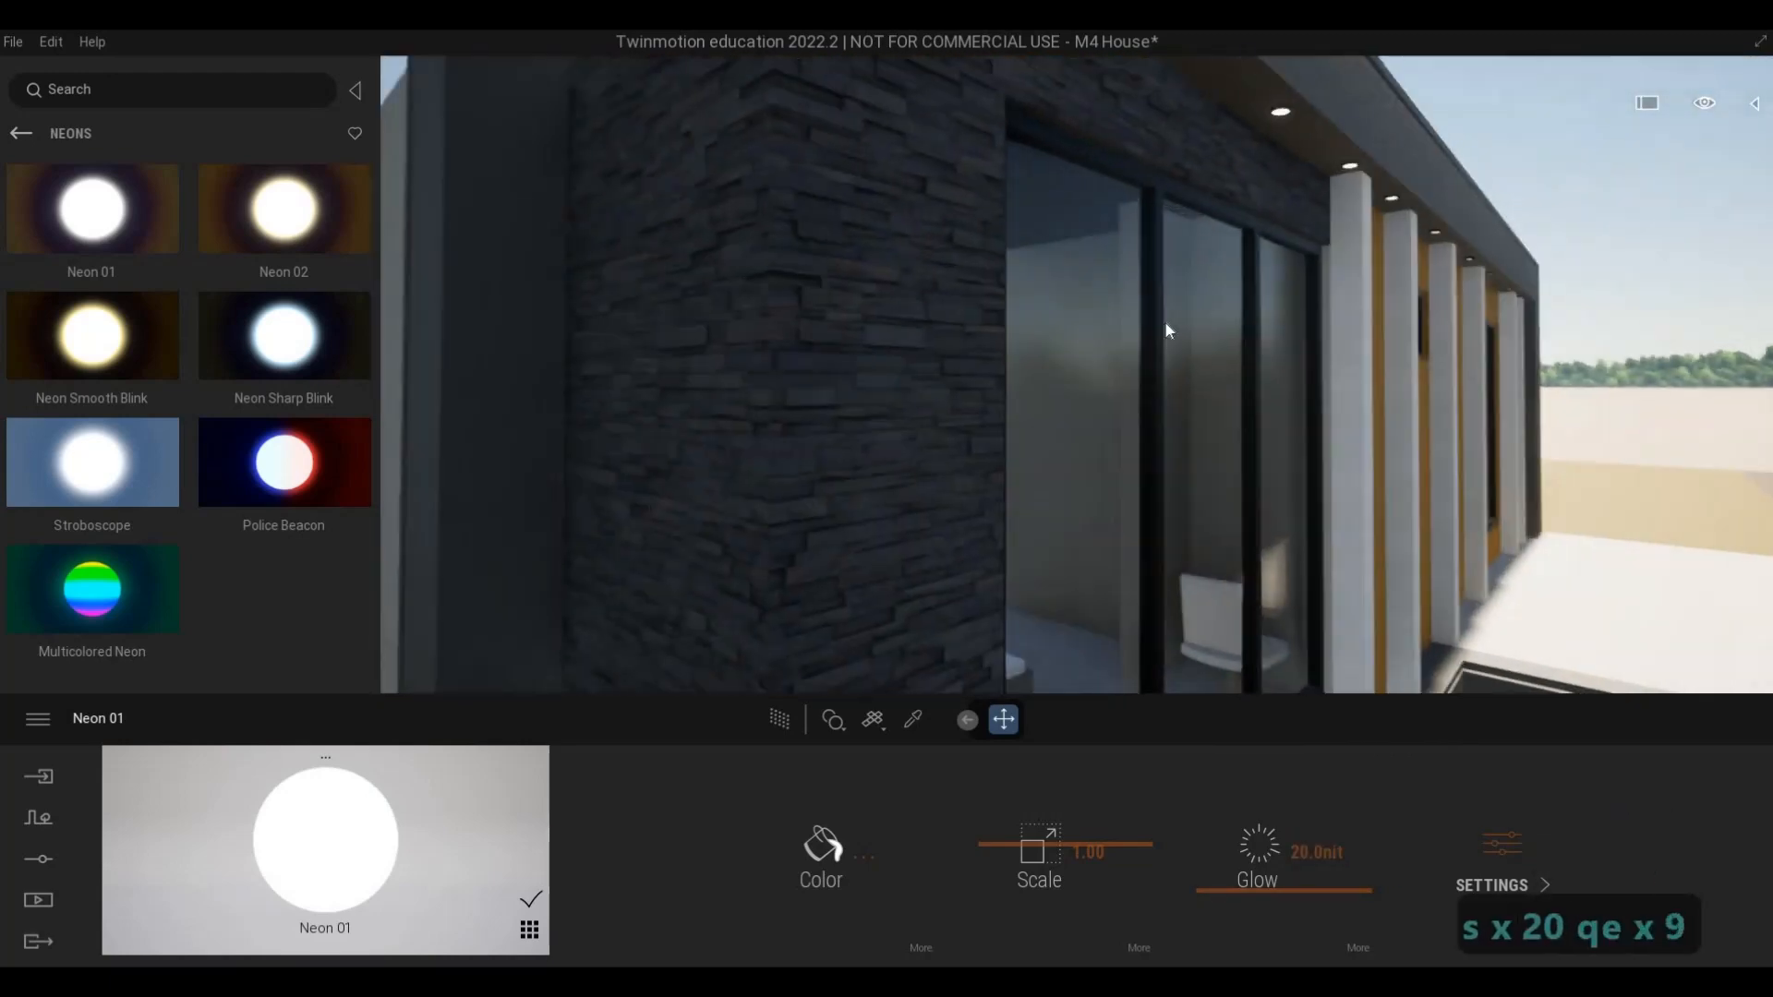
pyautogui.press('4')
pyautogui.press('e')
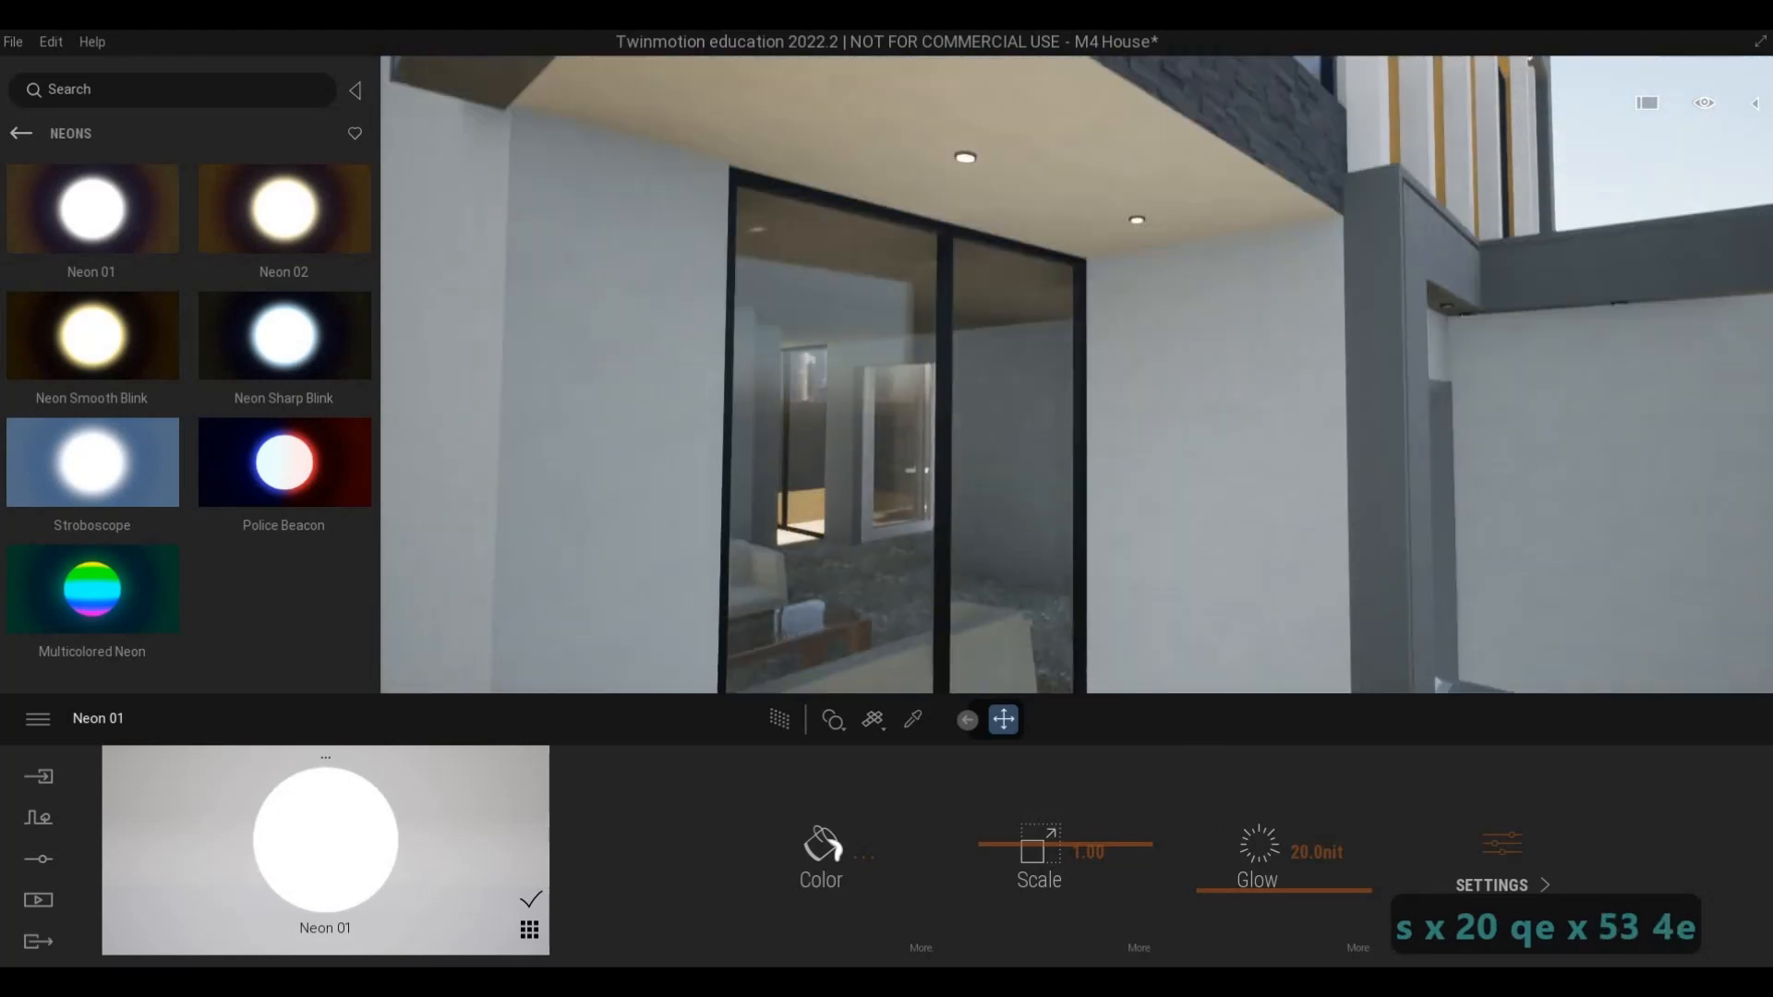
pyautogui.press('d')
pyautogui.press('q')
pyautogui.press('w')
pyautogui.press('w')
pyautogui.press('a')
pyautogui.press('e')
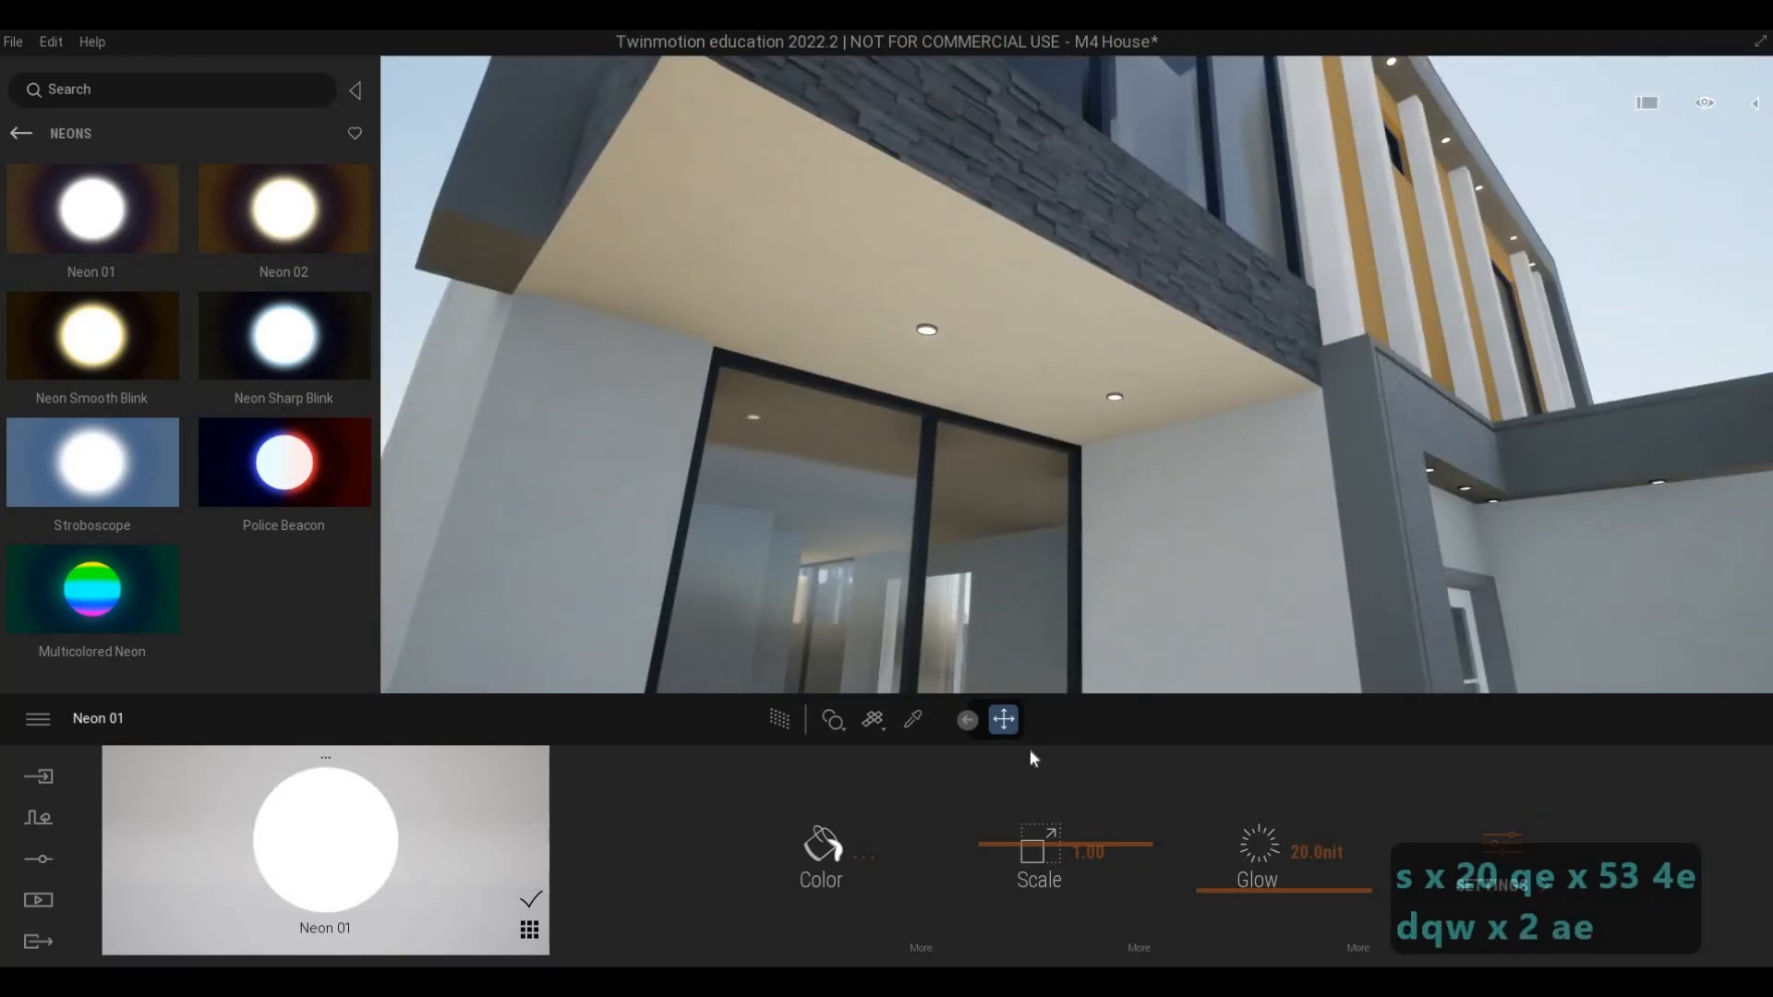
pyautogui.click(912, 719)
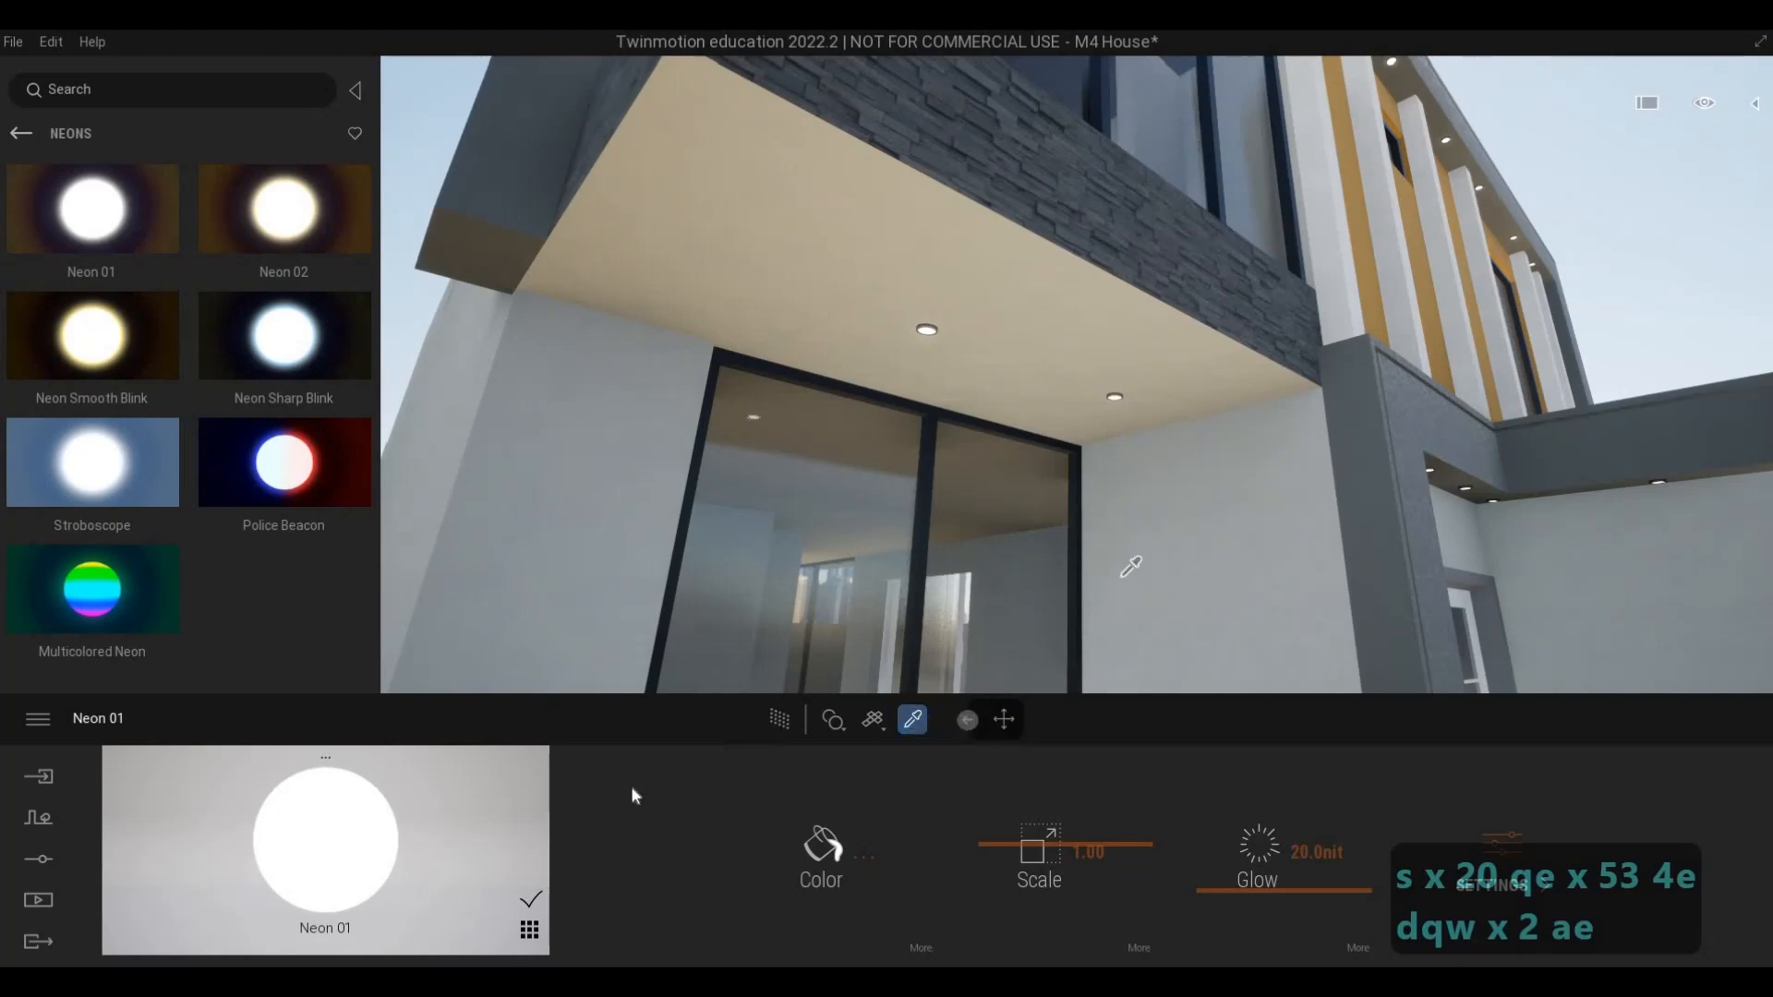
pyautogui.click(1148, 568)
pyautogui.moveTo(340, 829); pyautogui.dragTo(827, 312)
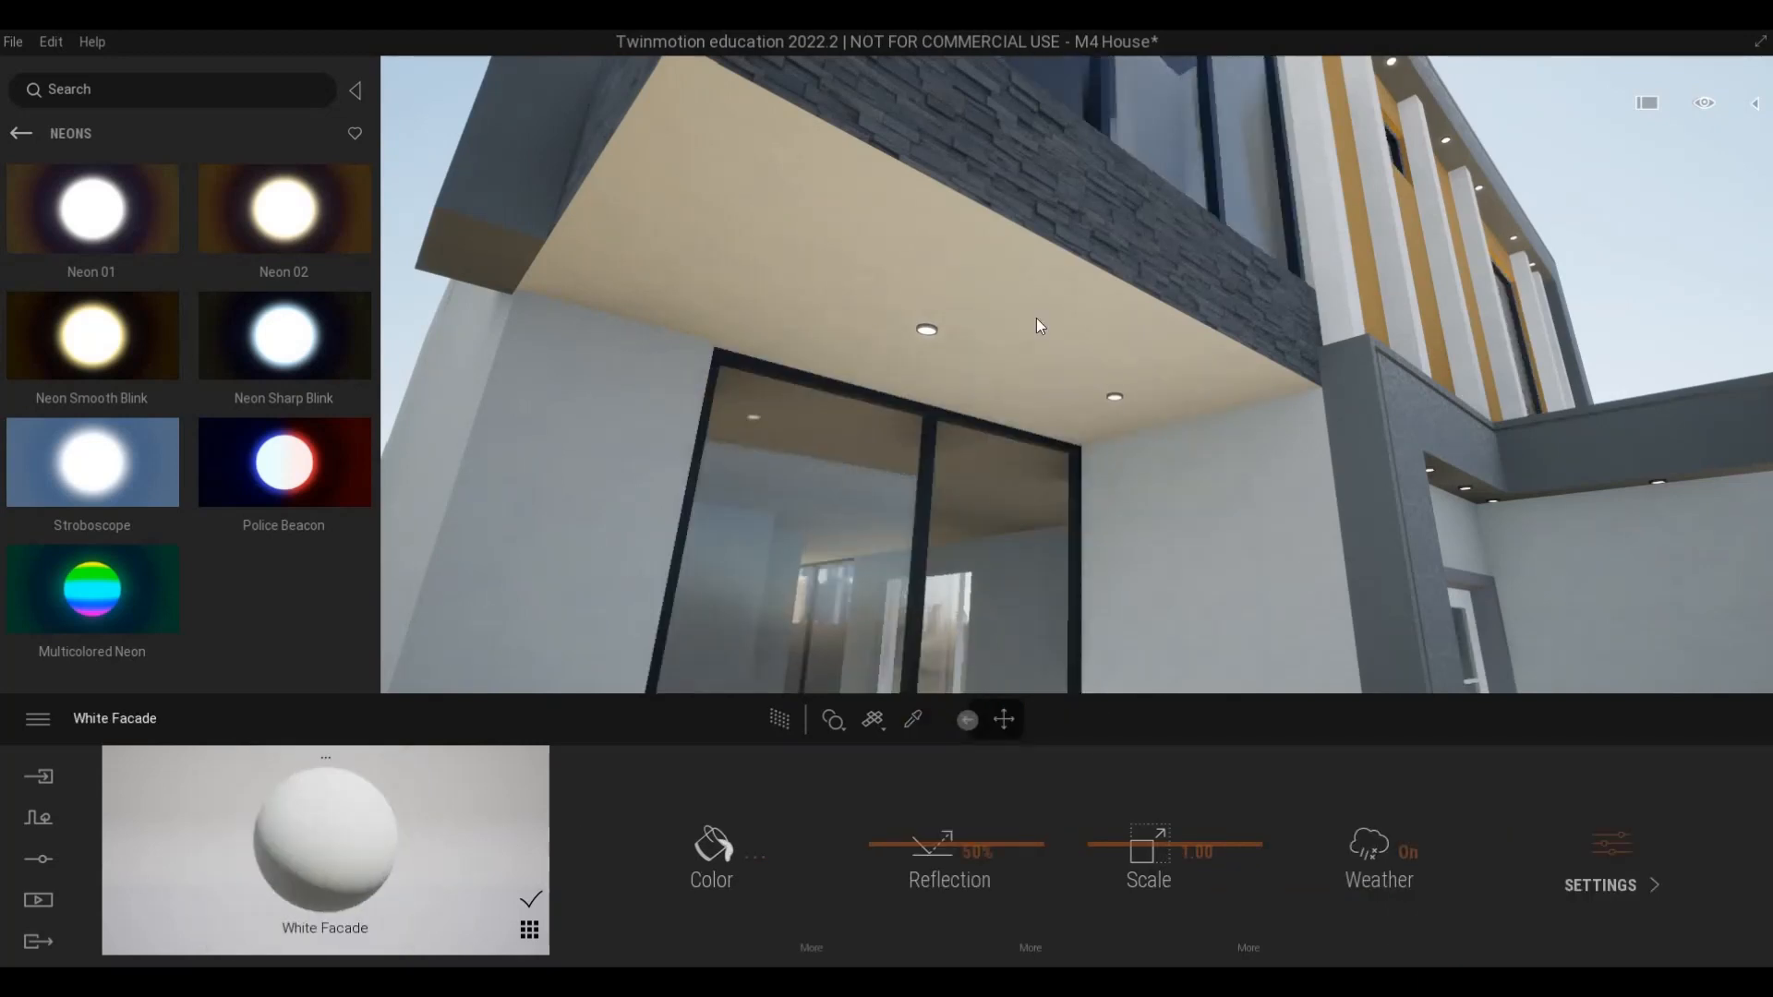
# - Apply the Roof covering 05 material to the house's flat roof and set its scale to 2.15
pyautogui.press('d')
pyautogui.press('q')
pyautogui.press('d')
pyautogui.press('w')
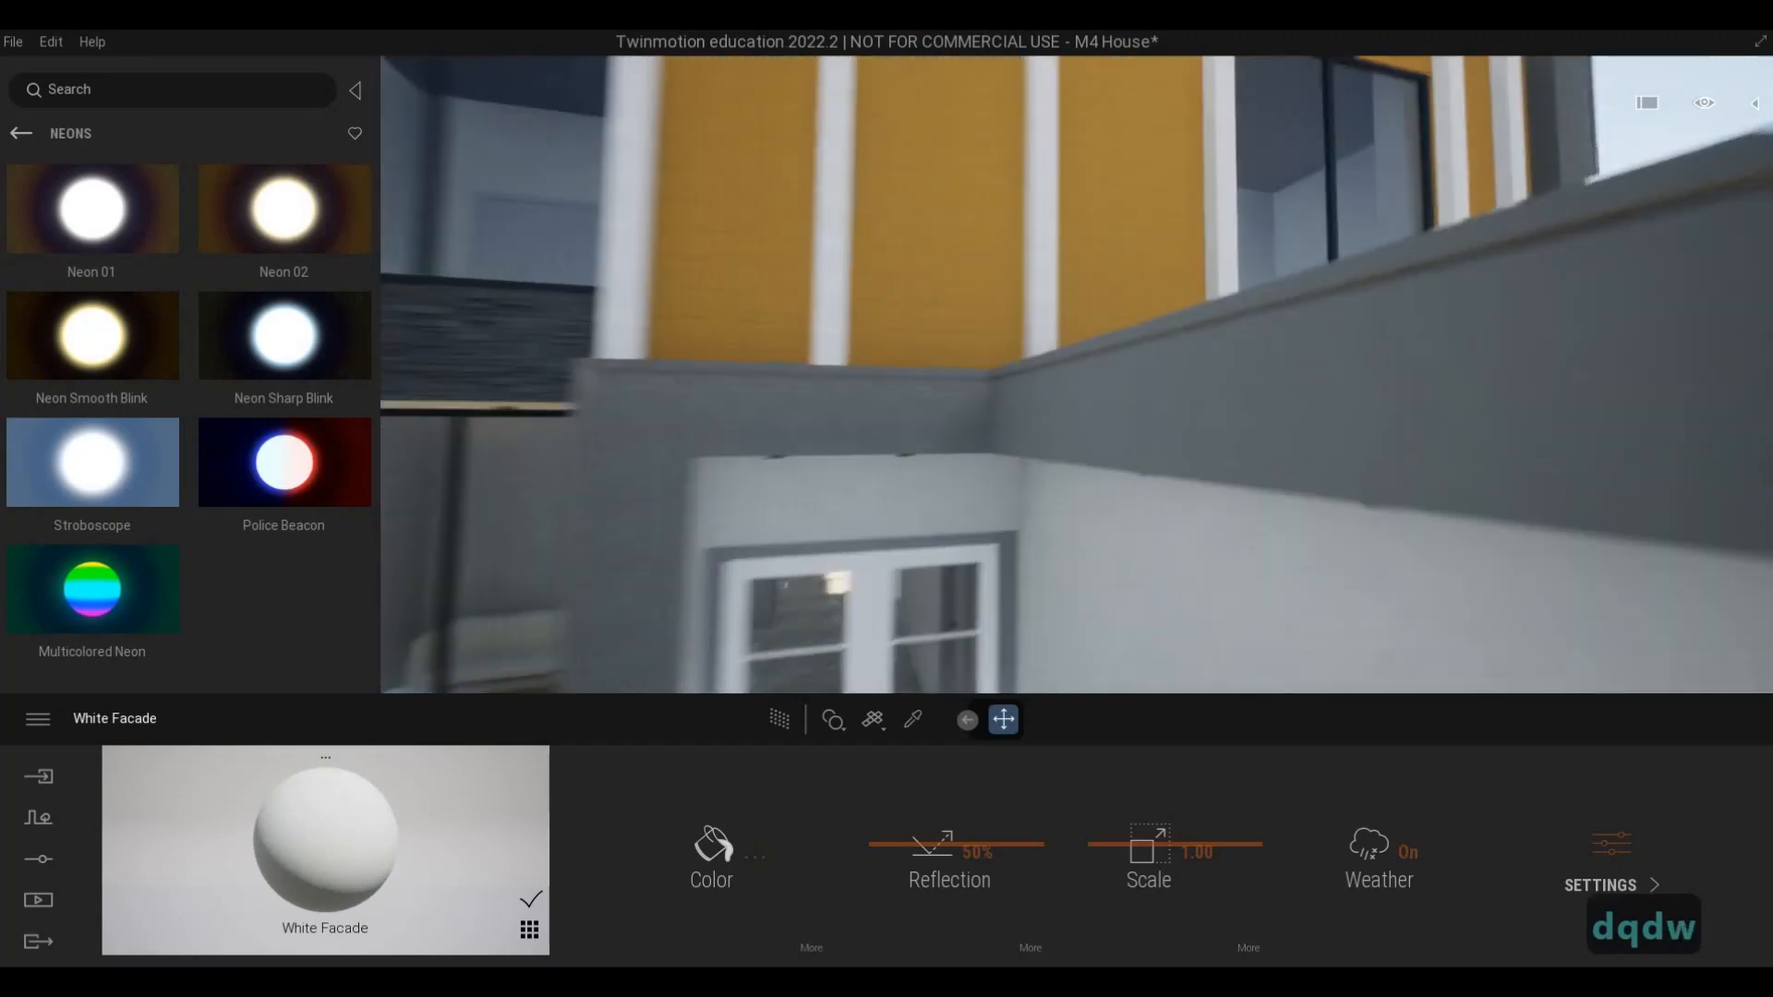
pyautogui.press('q')
pyautogui.press('a')
pyautogui.press('s')
pyautogui.press('d')
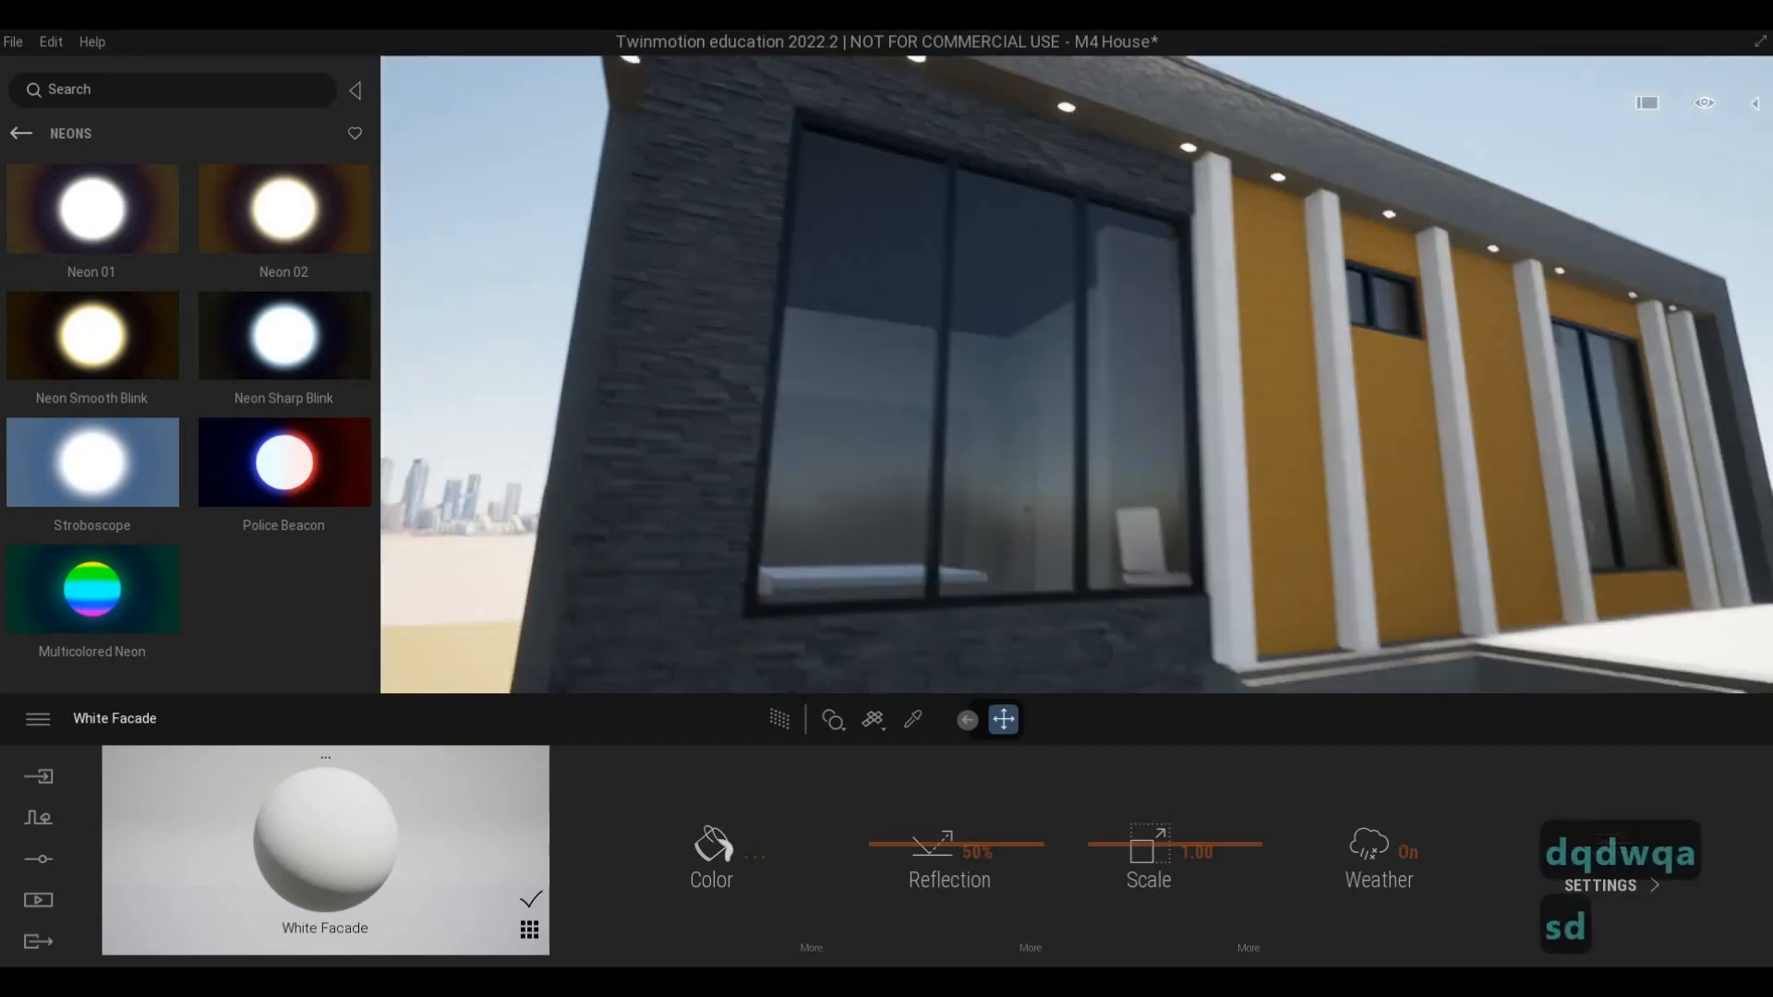
pyautogui.press('w')
pyautogui.press('q')
pyautogui.press('a')
pyautogui.press('a')
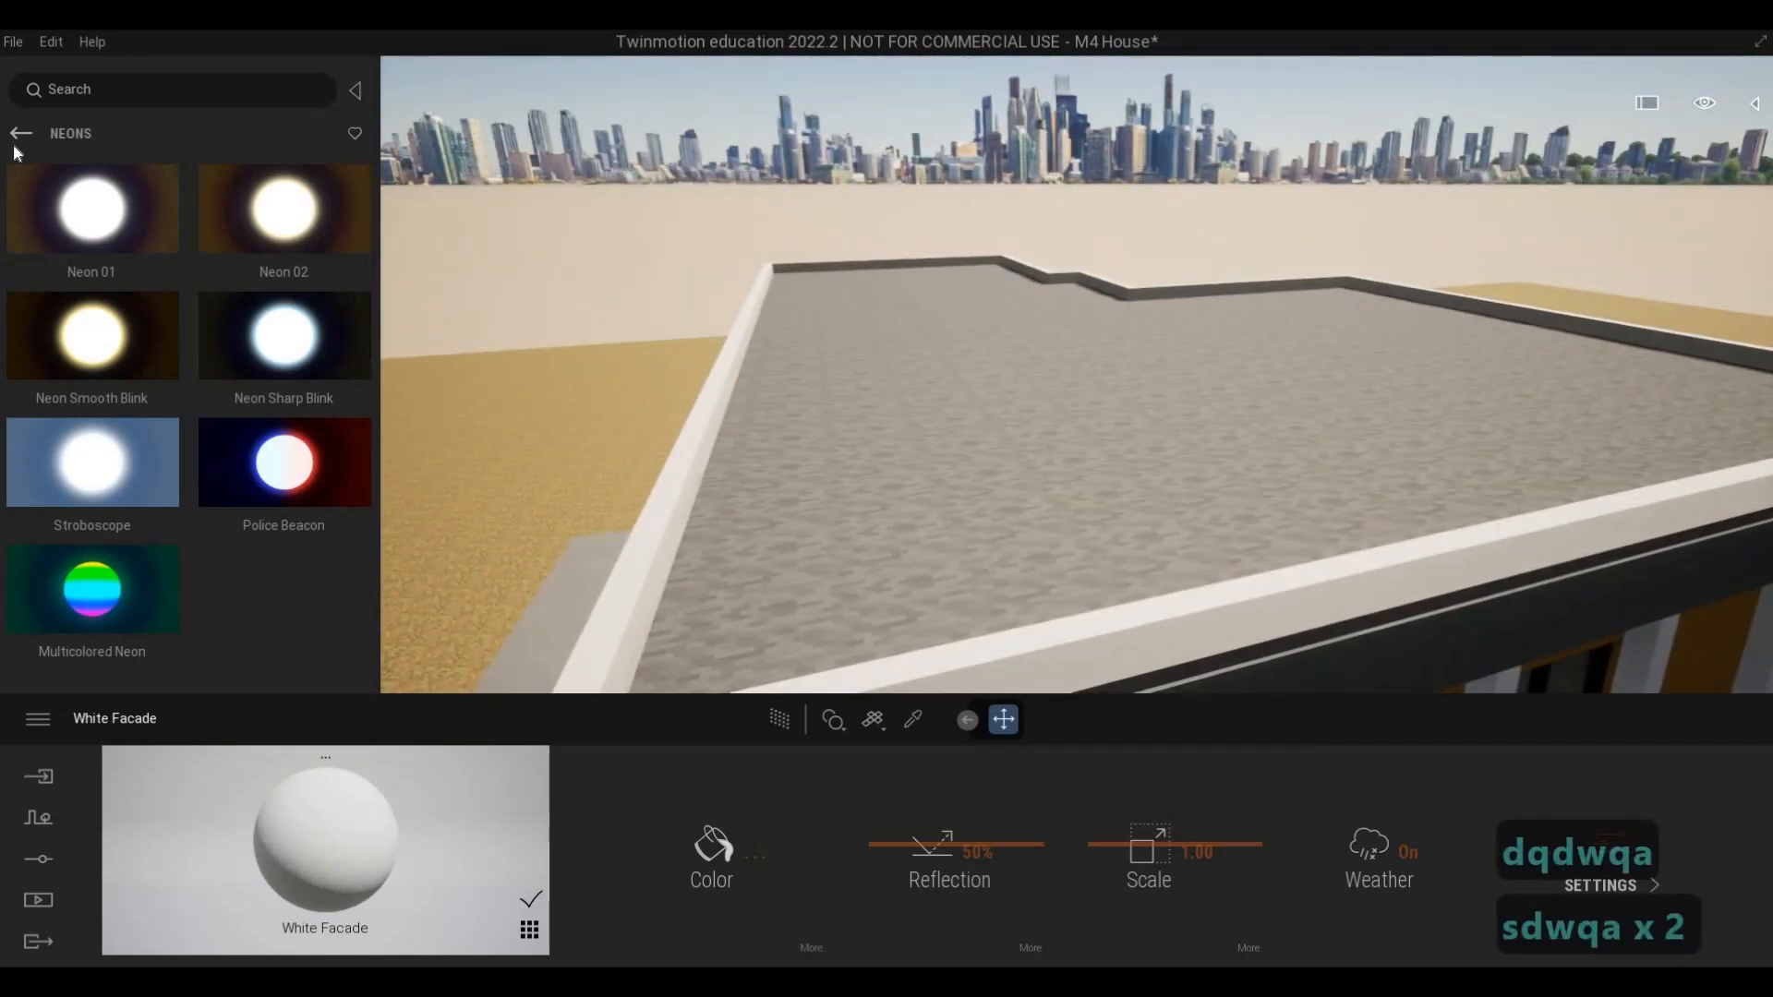
pyautogui.click(20, 133)
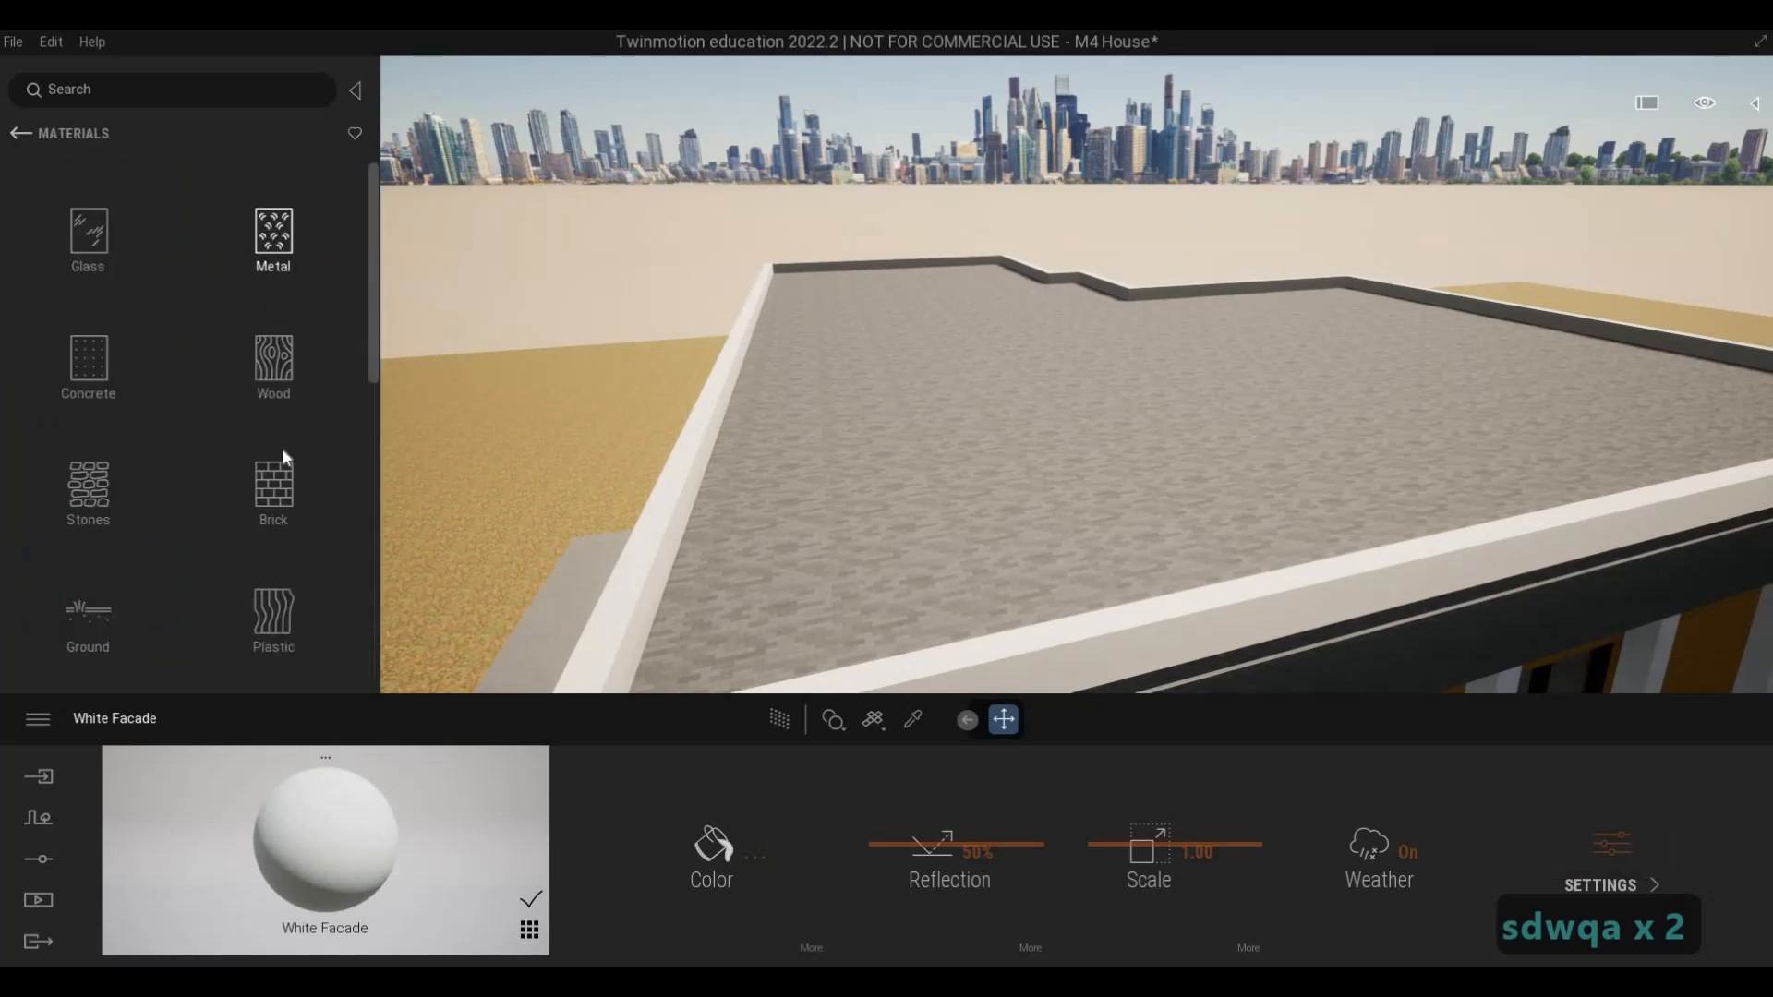
pyautogui.scroll(-3, 310, 533)
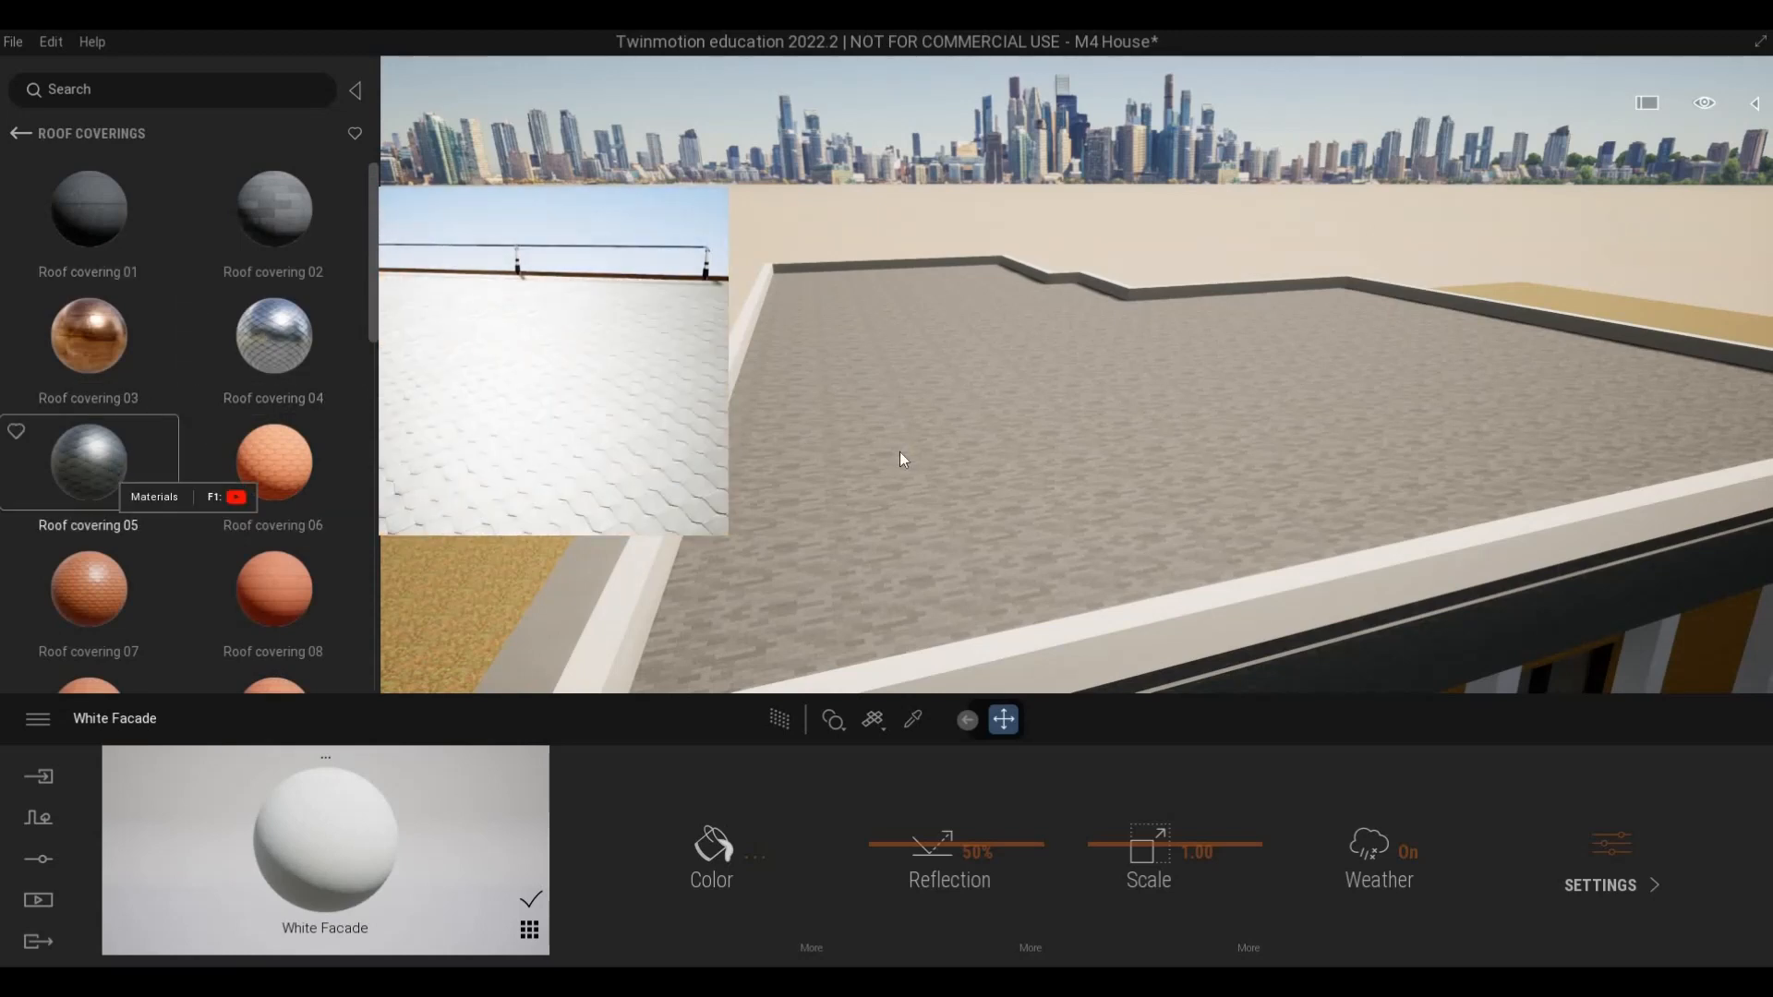
pyautogui.moveTo(899, 451); pyautogui.dragTo(900, 452)
pyautogui.moveTo(1095, 838); pyautogui.dragTo(1099, 834)
# - Examine the roof covering up close and the upper bedroom's ceiling from inside the house
pyautogui.press('w')
pyautogui.press('w')
pyautogui.press('d')
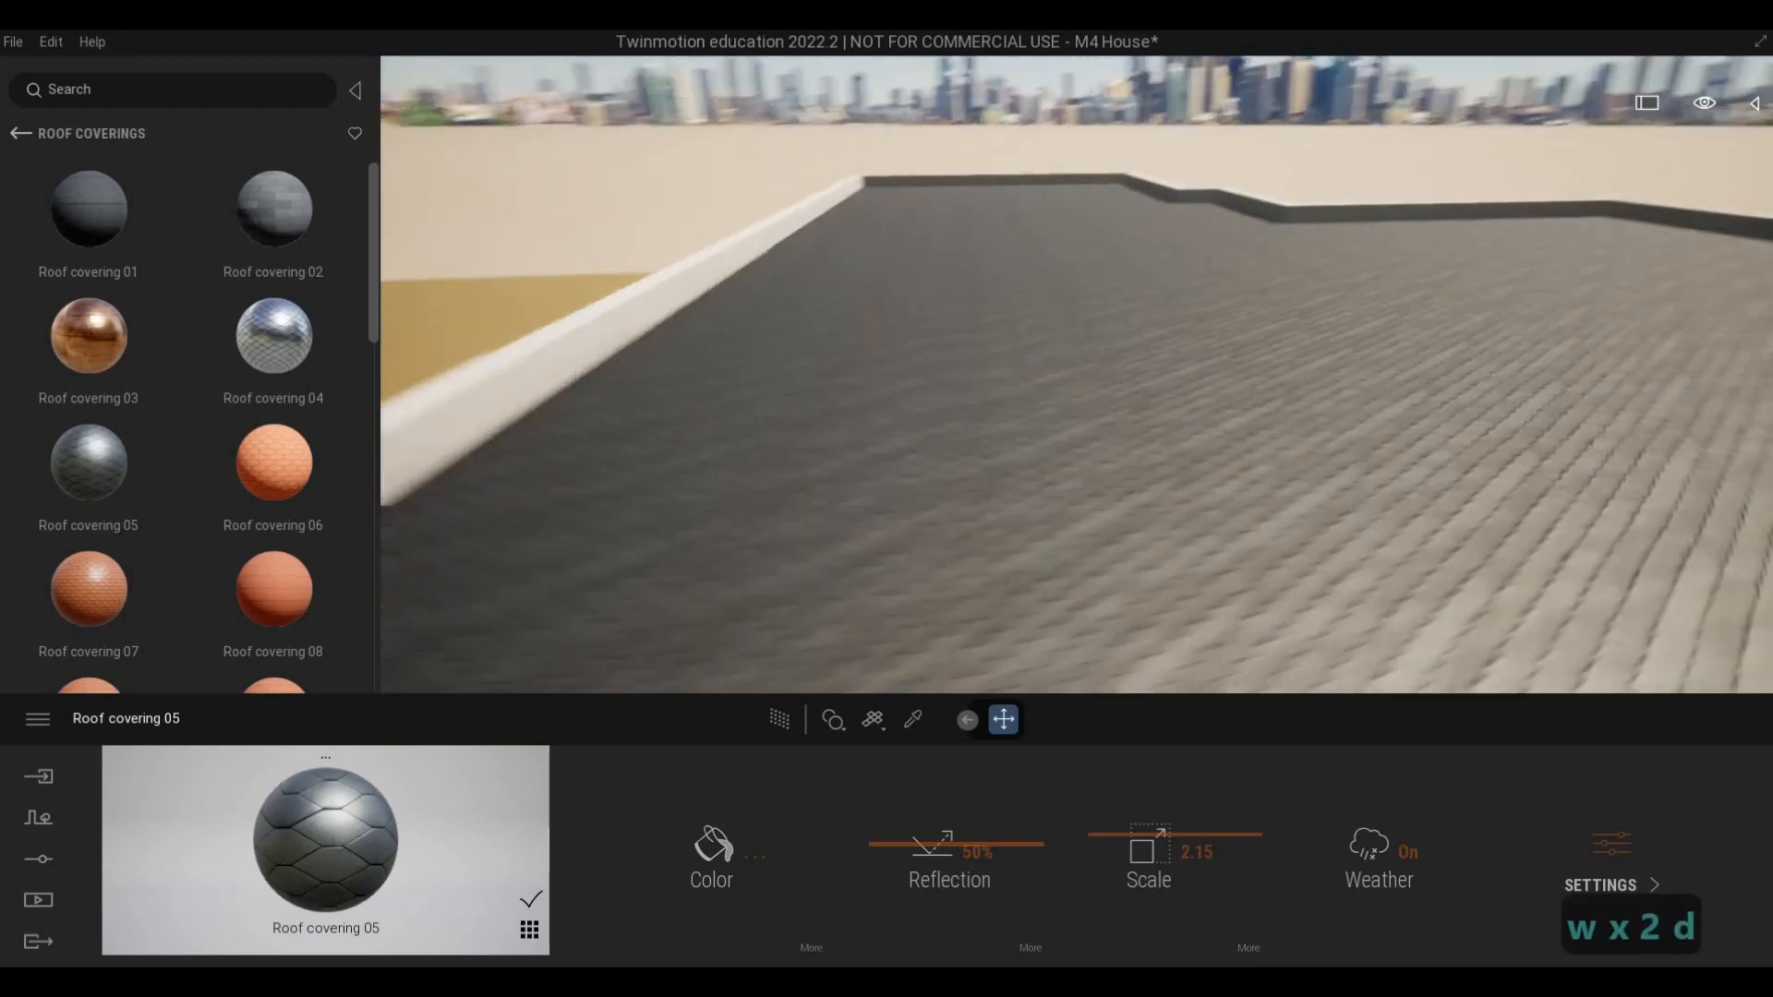
pyautogui.press('s')
pyautogui.press('e')
pyautogui.press('a')
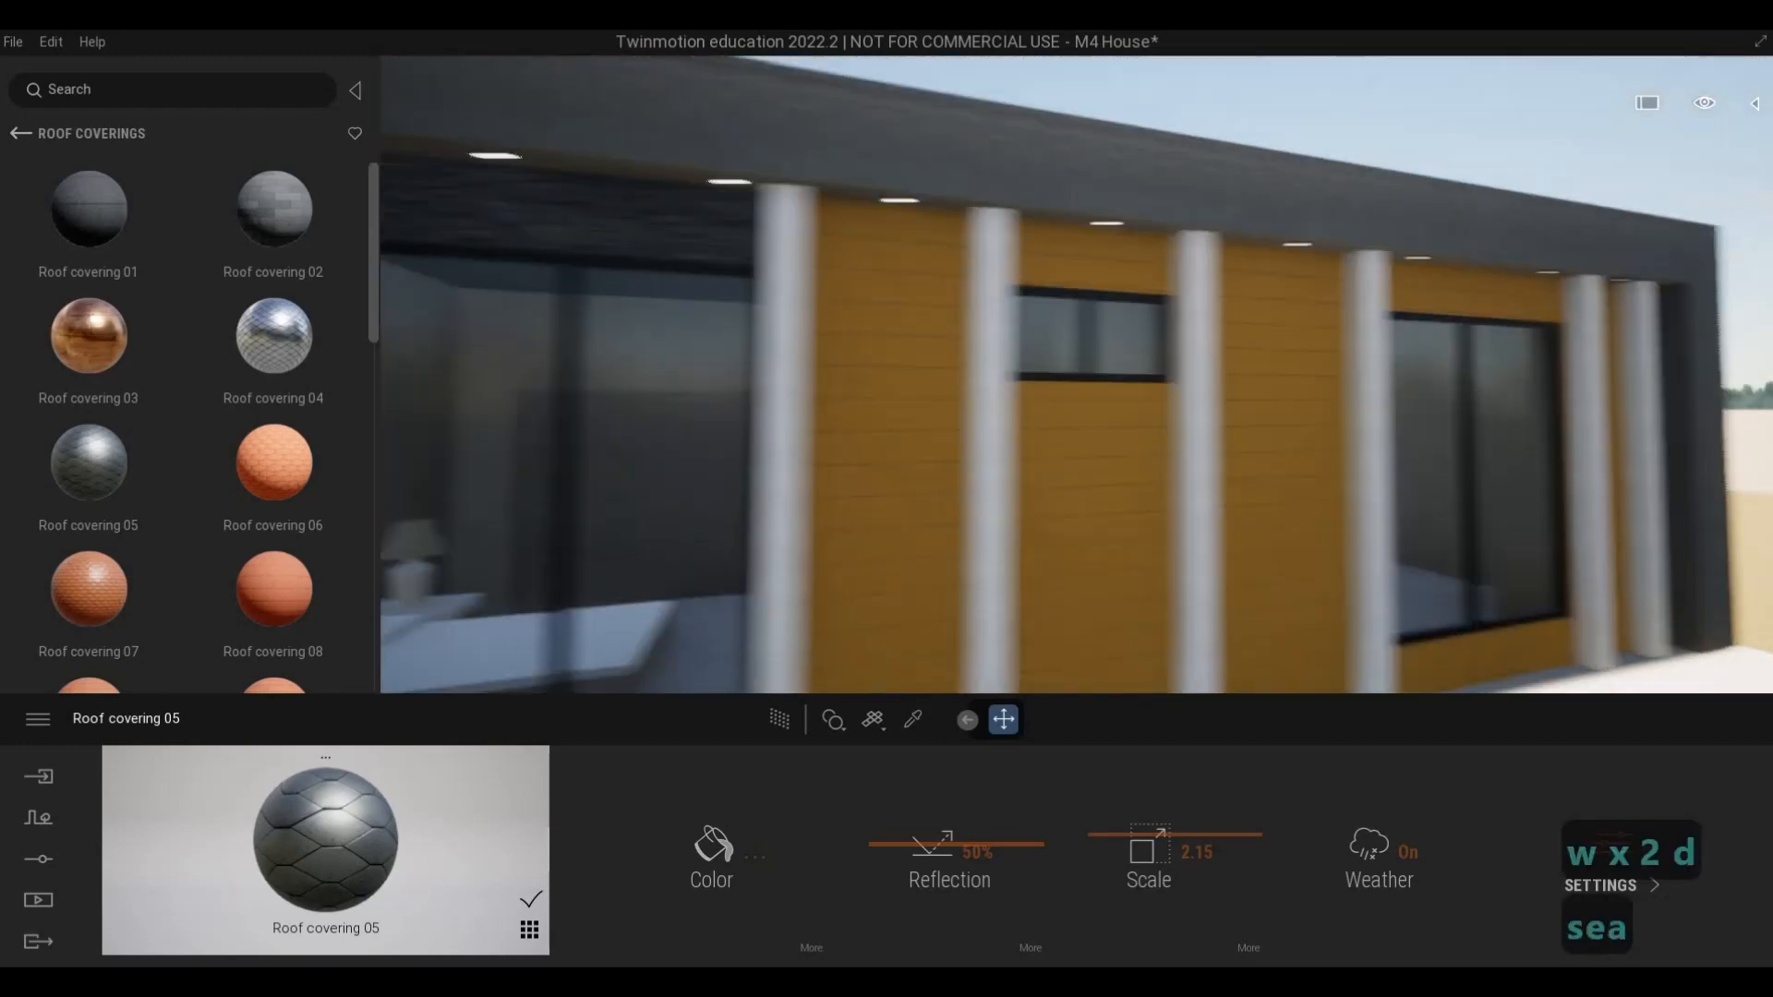
pyautogui.press('e')
pyautogui.press('s')
pyautogui.press('w')
pyautogui.press('a')
pyautogui.press('w')
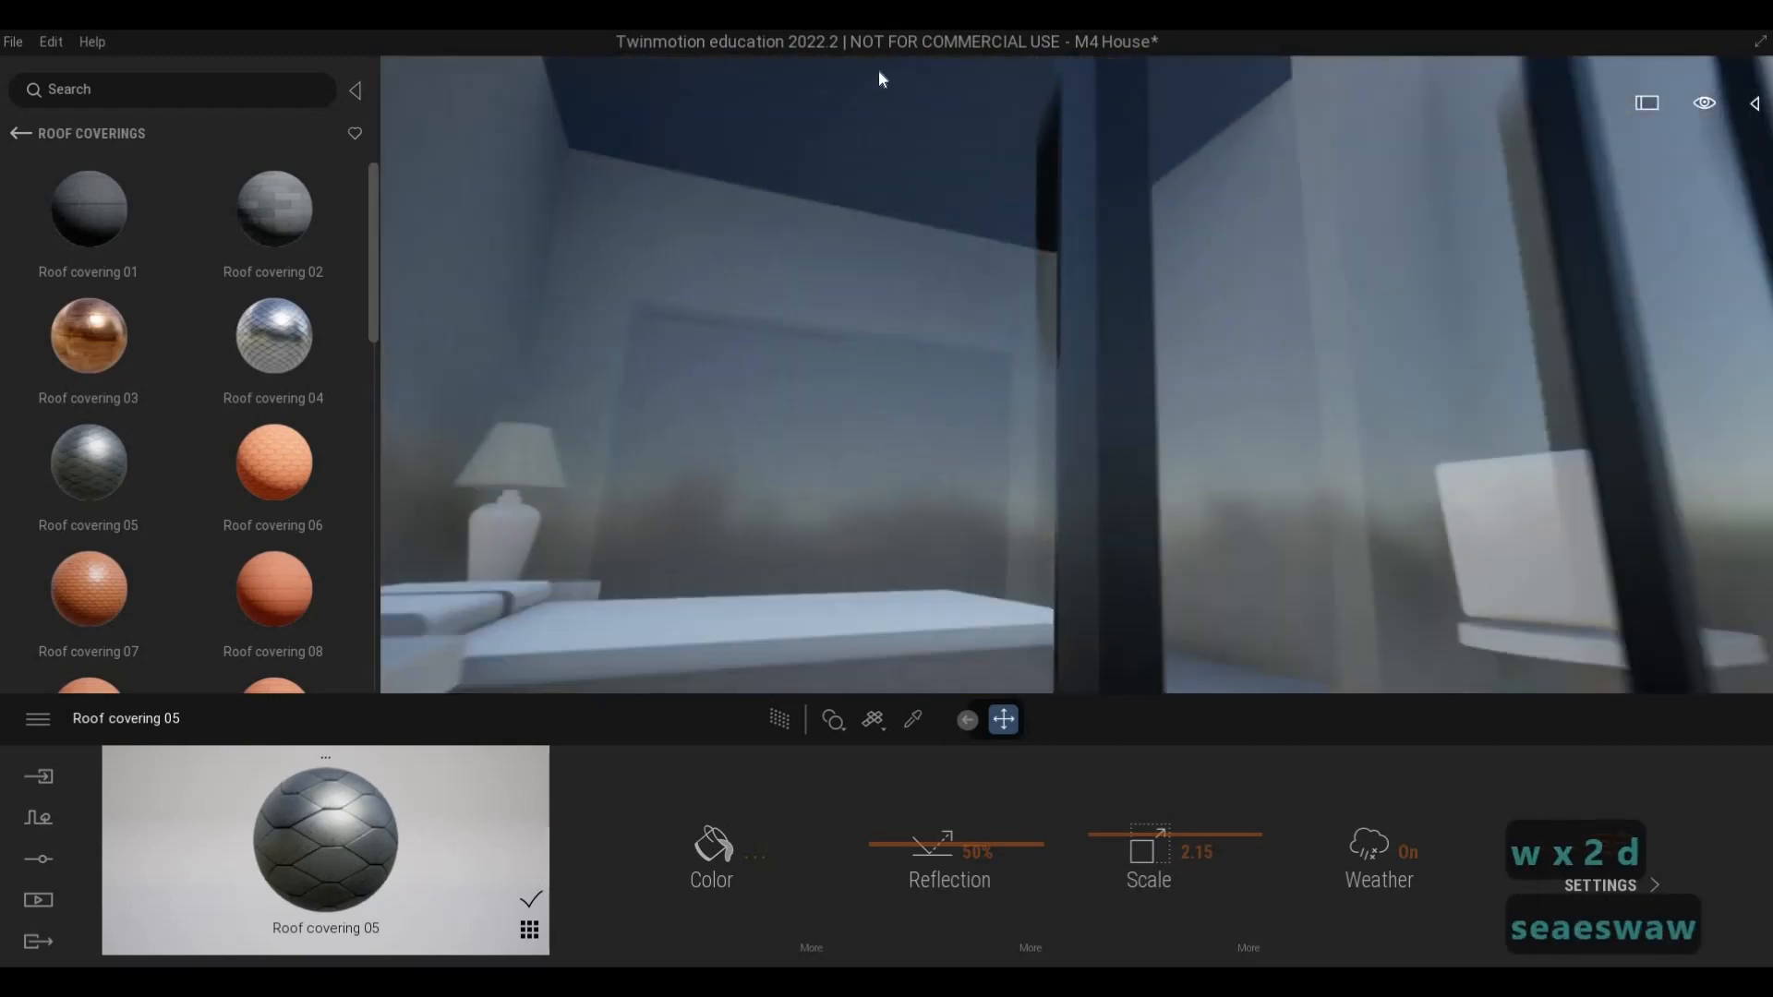
pyautogui.press('q')
pyautogui.press('w')
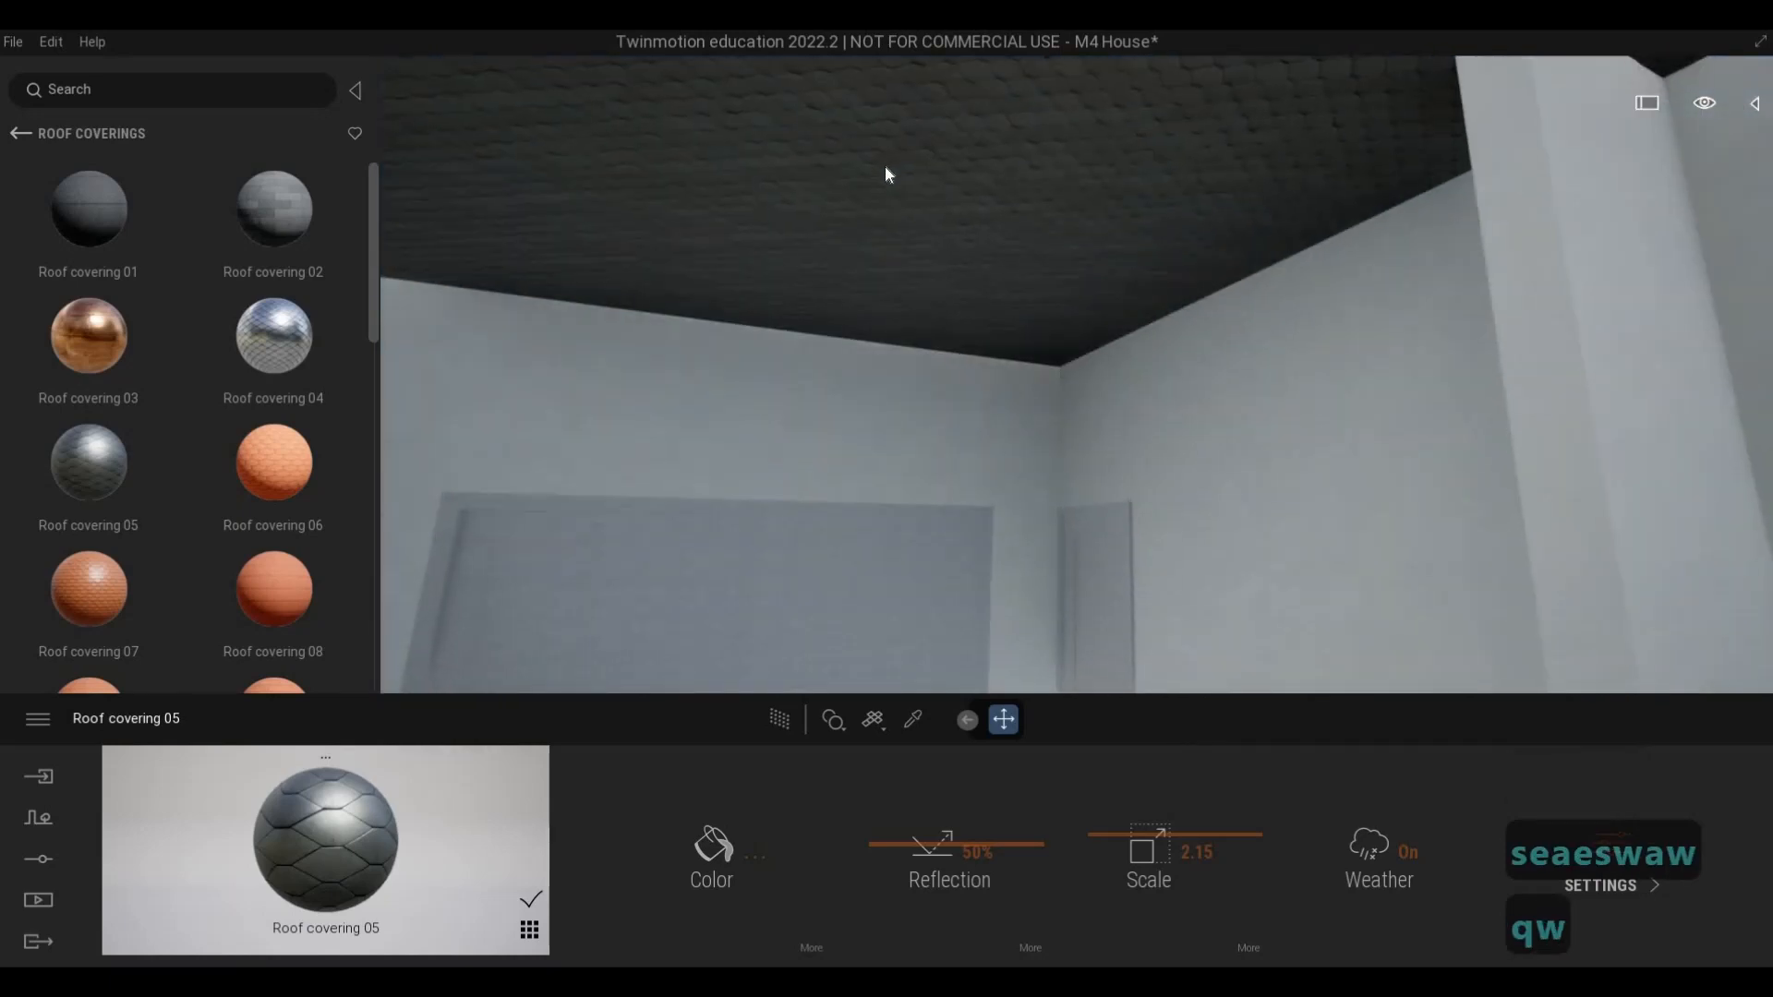
pyautogui.press('s')
pyautogui.press('s')
pyautogui.press('q')
pyautogui.press('w')
pyautogui.press('e')
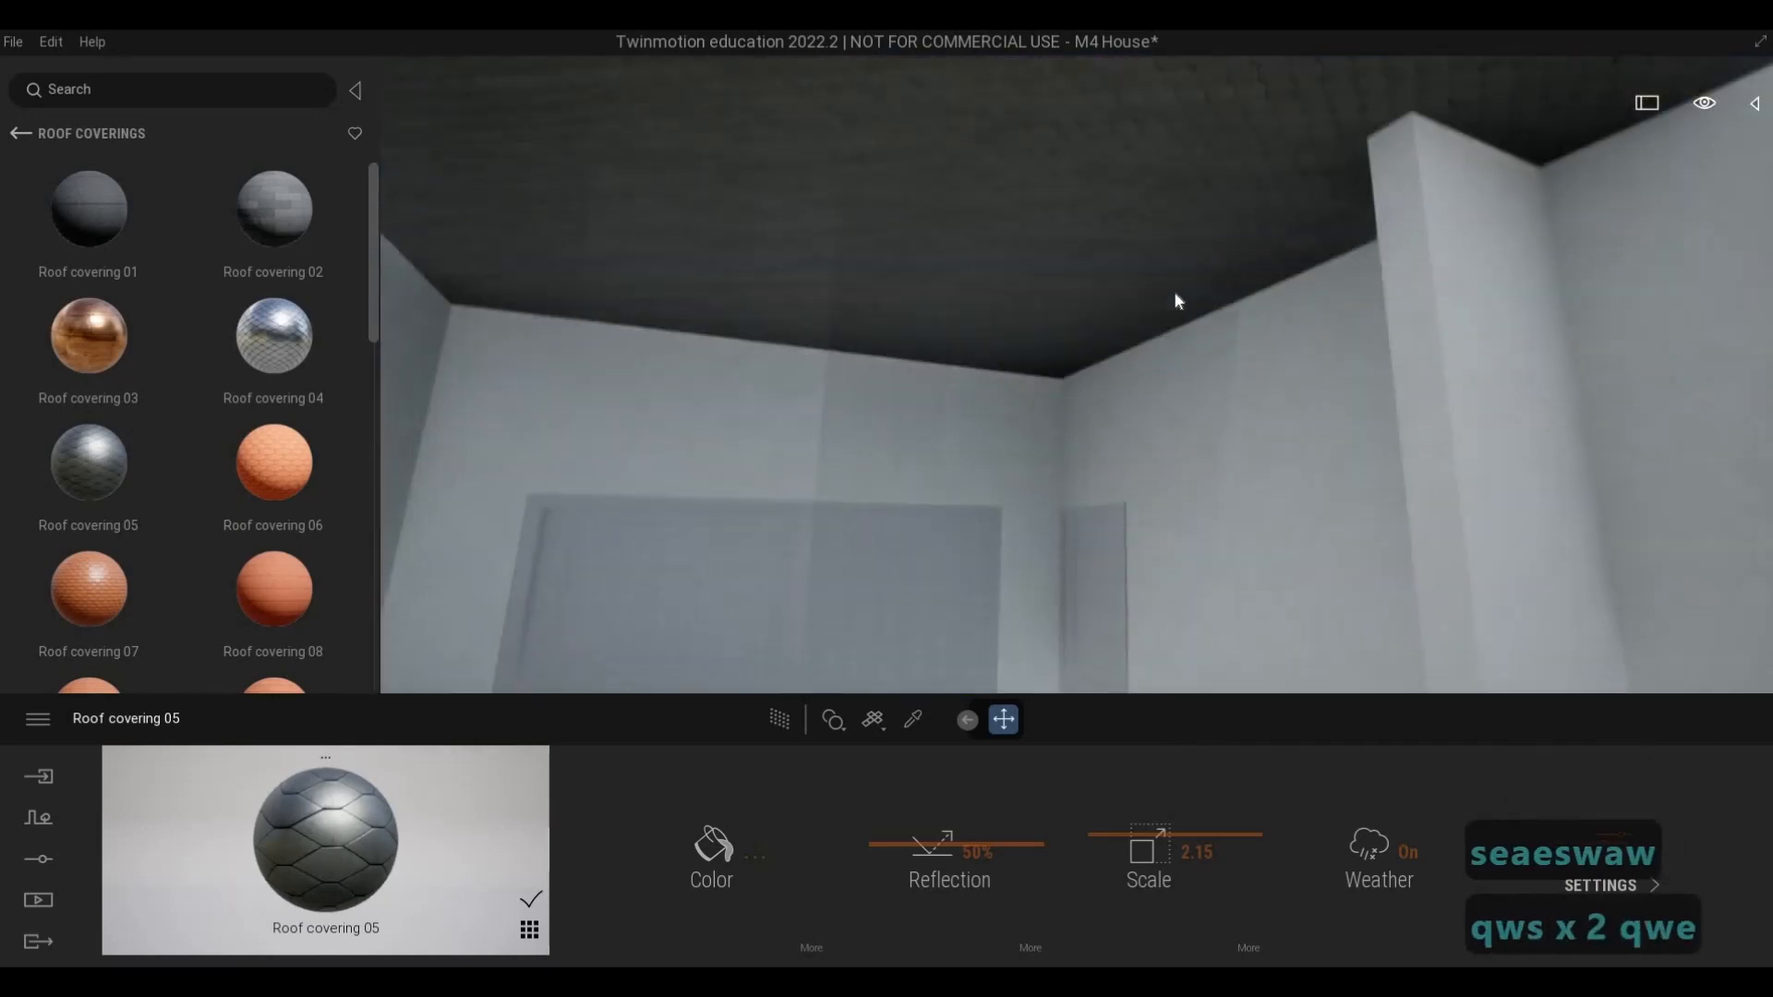
pyautogui.press('s')
pyautogui.press('s')
pyautogui.press('s')
pyautogui.press('d')
pyautogui.press('e')
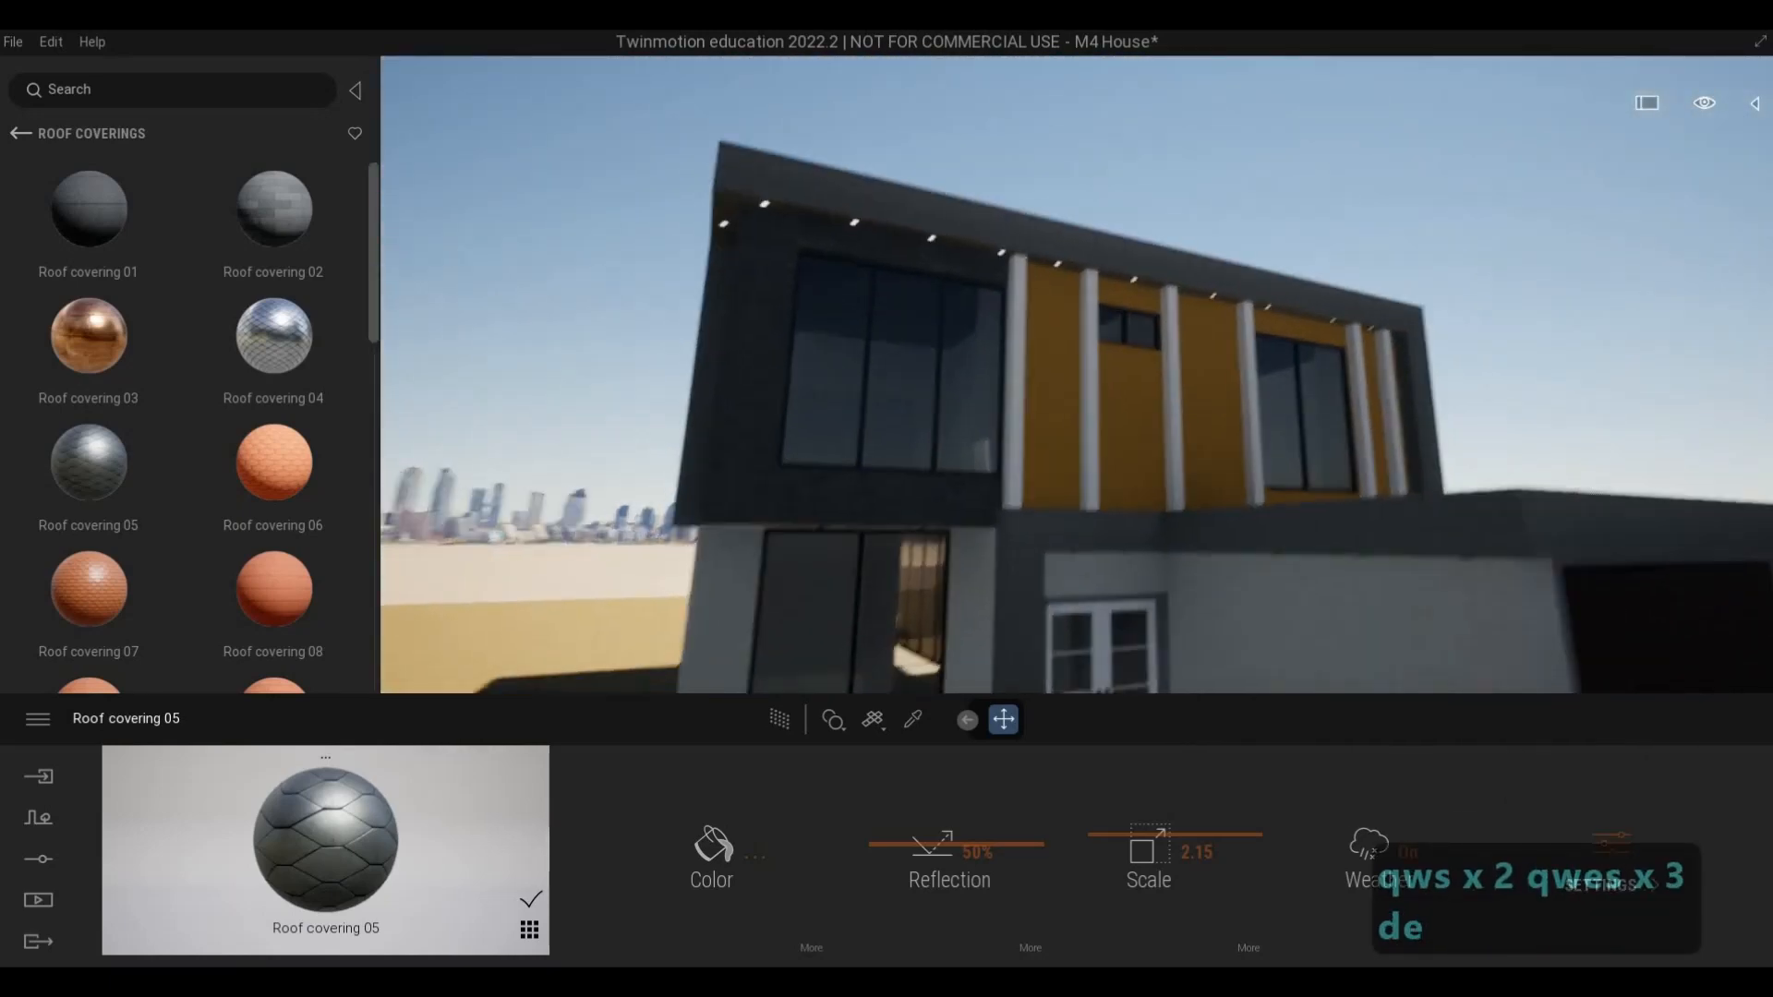
# - Inspect the front facade's ground-floor window, entrance steps and overhang lights from several angles
pyautogui.press('w')
pyautogui.press('w')
pyautogui.press('e')
pyautogui.press('a')
pyautogui.press('e')
pyautogui.press('w')
pyautogui.press('a')
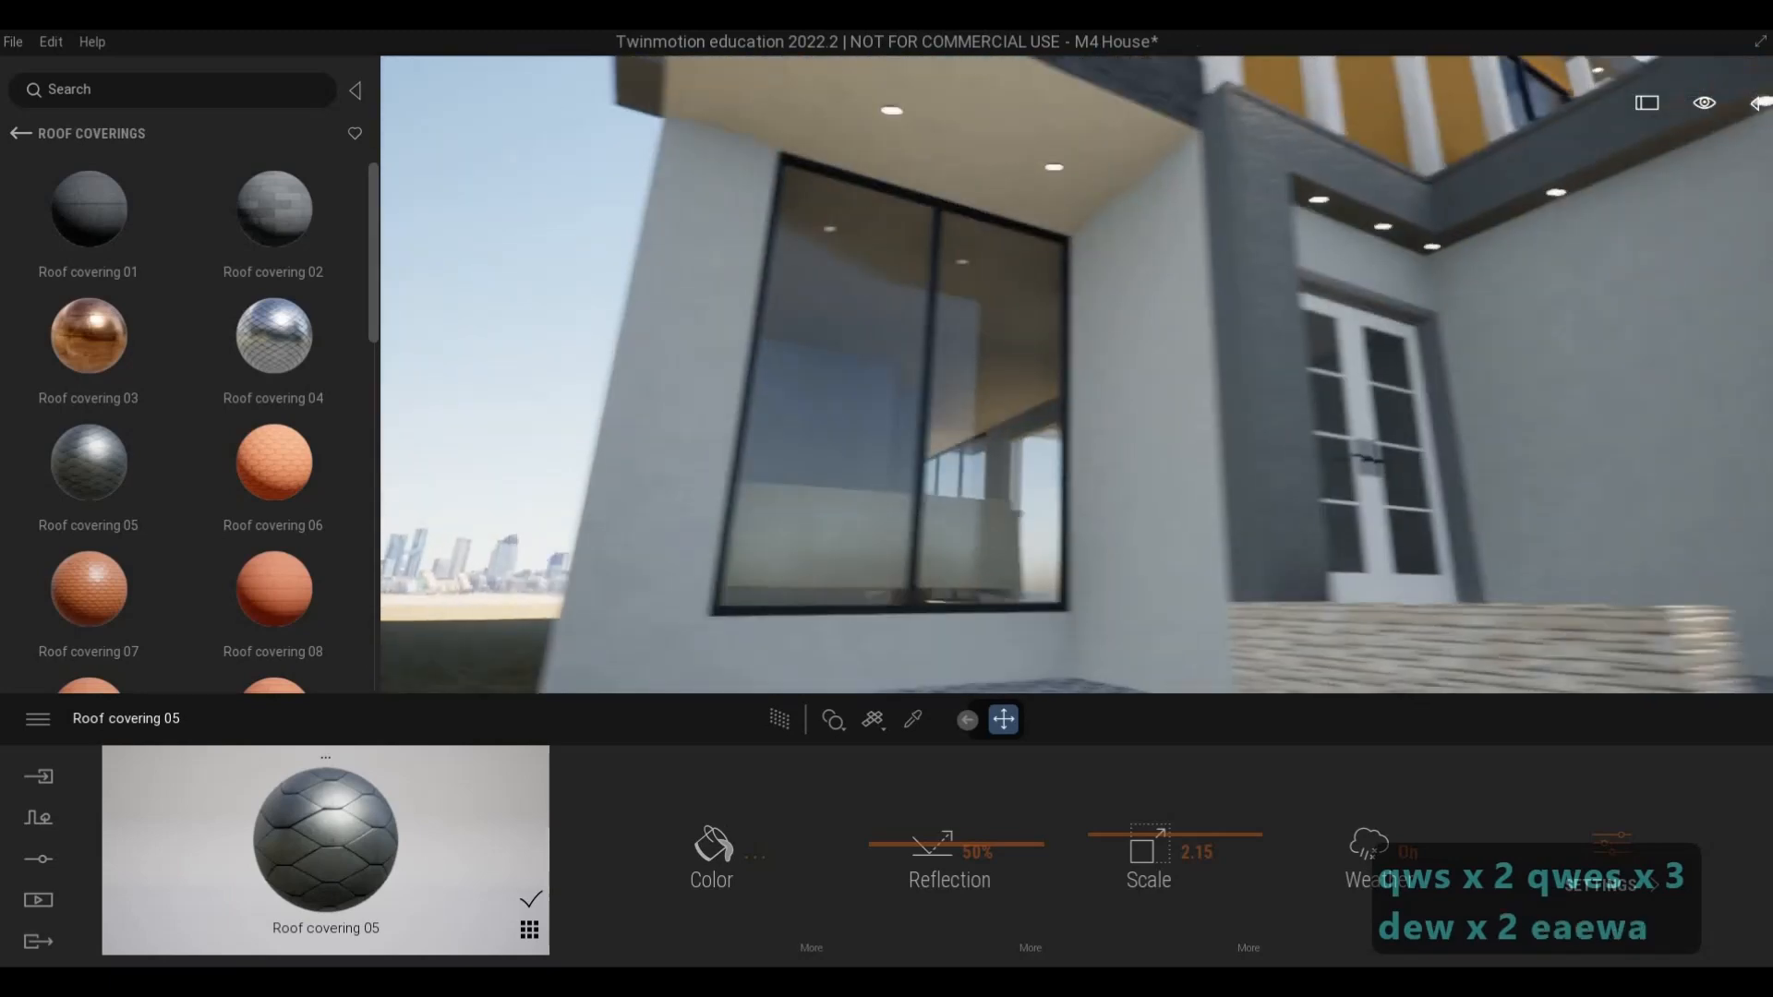
pyautogui.press('s')
pyautogui.press('w')
pyautogui.press('q')
pyautogui.press('s')
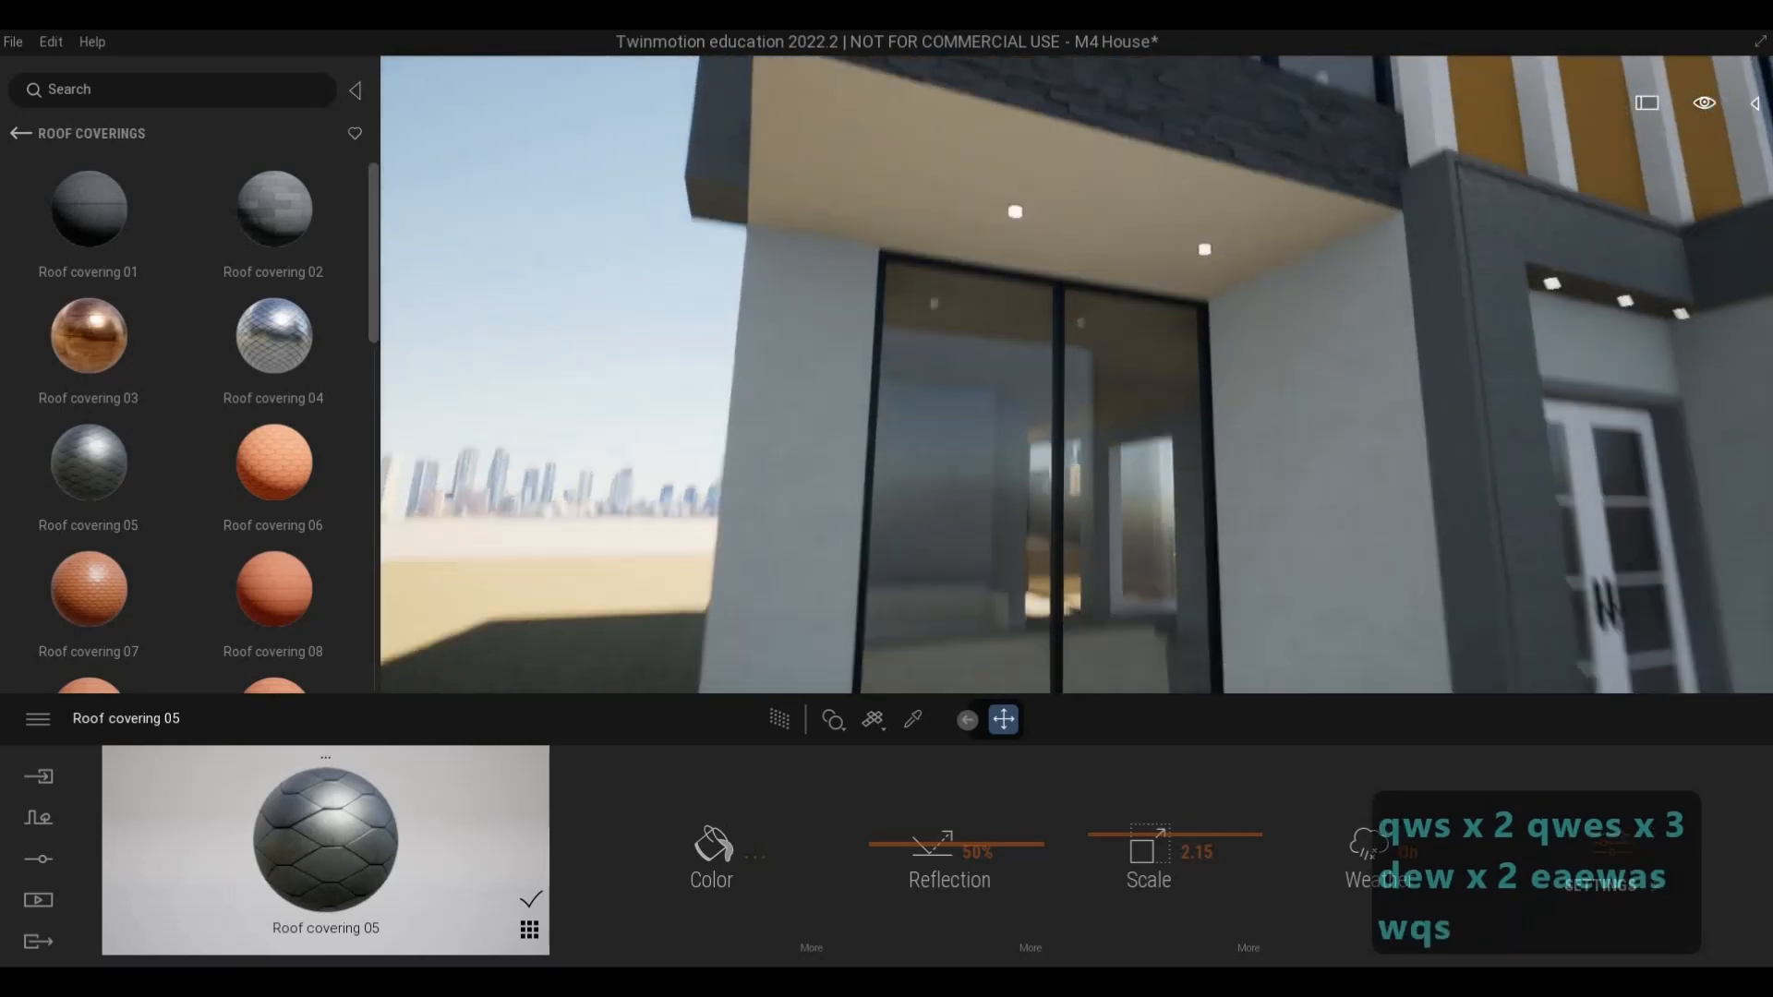
pyautogui.press('d')
pyautogui.press('a')
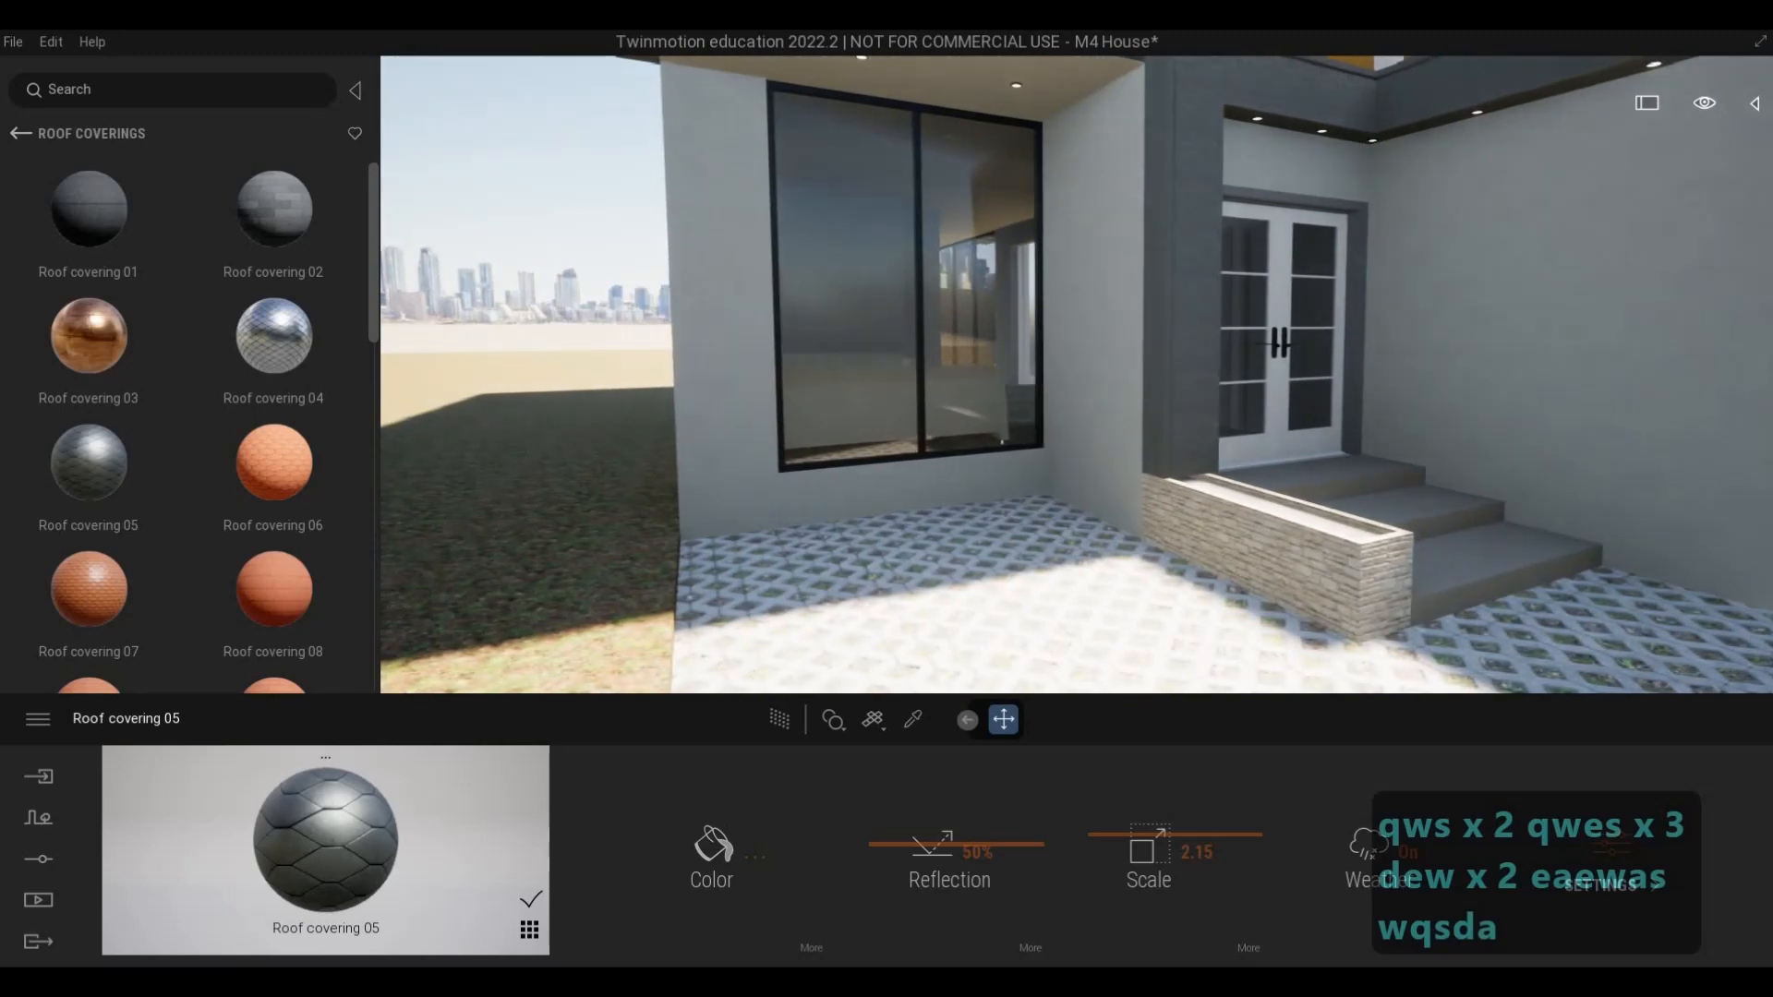
pyautogui.press('w')
pyautogui.press('q')
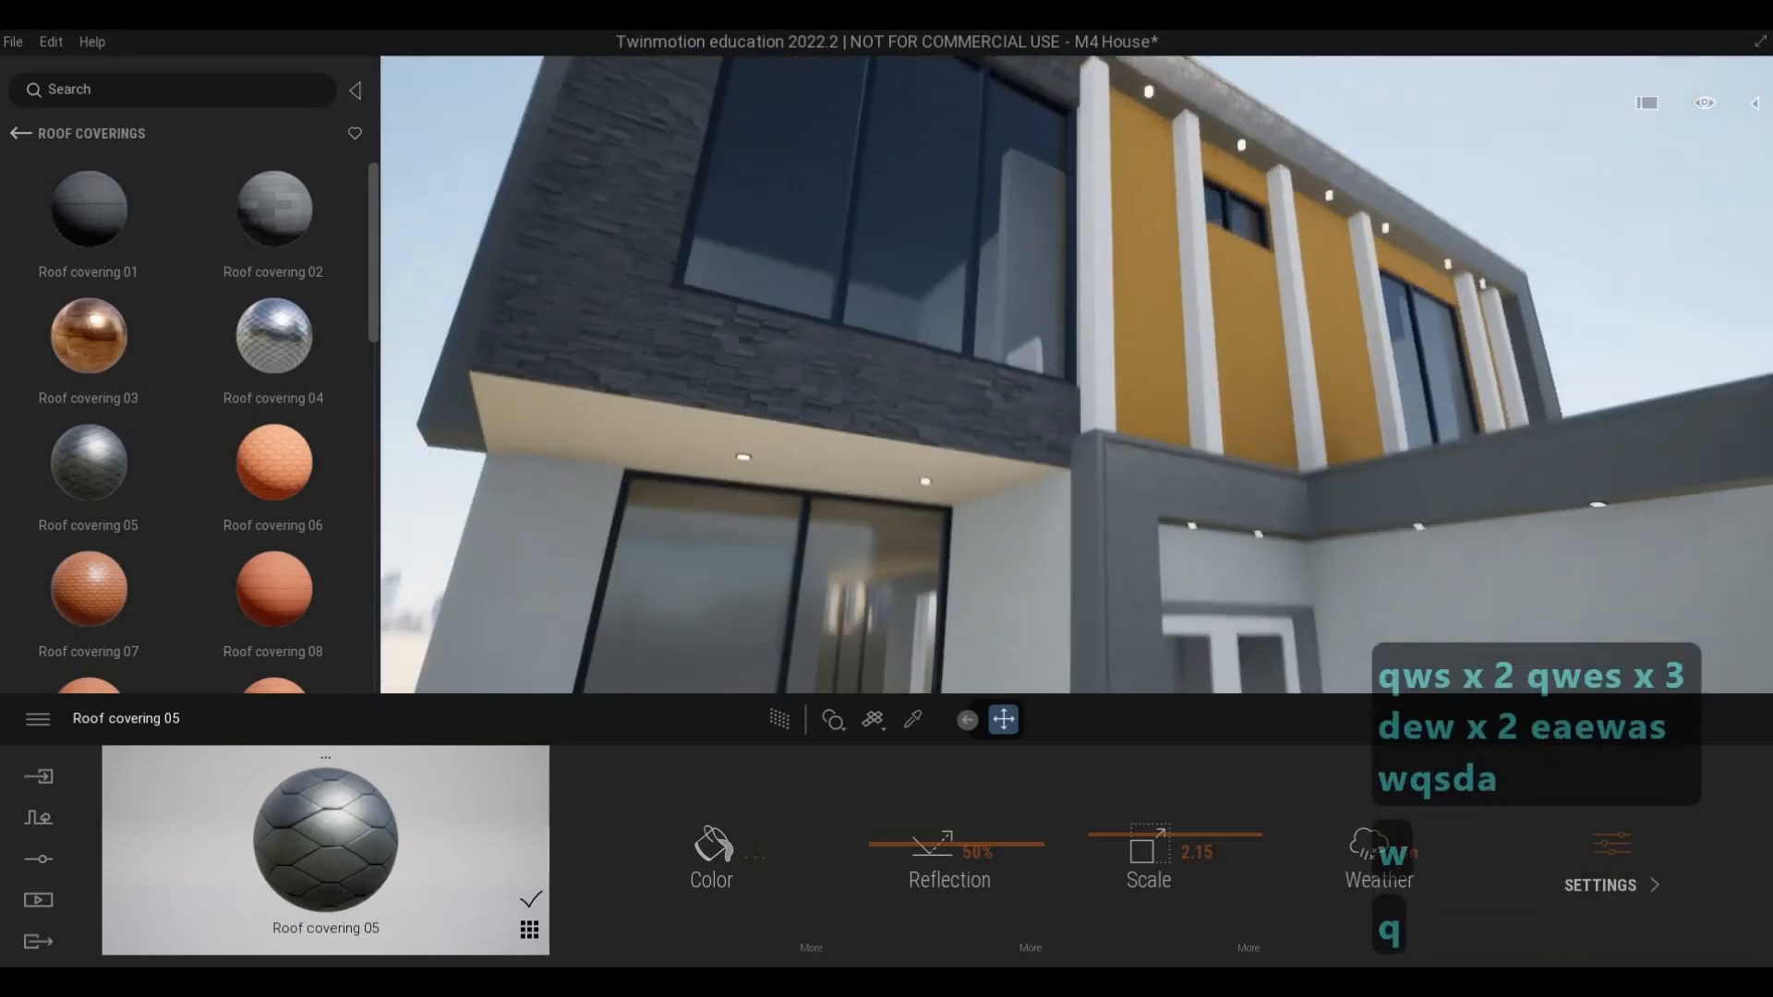
# - Apply the Walnut Veneer material from the Quixel Megascans wood surfaces to the white vertical fins on the yellow facade
pyautogui.press('q')
pyautogui.press('d')
pyautogui.press('w')
pyautogui.press('d')
pyautogui.press('w')
pyautogui.press('a')
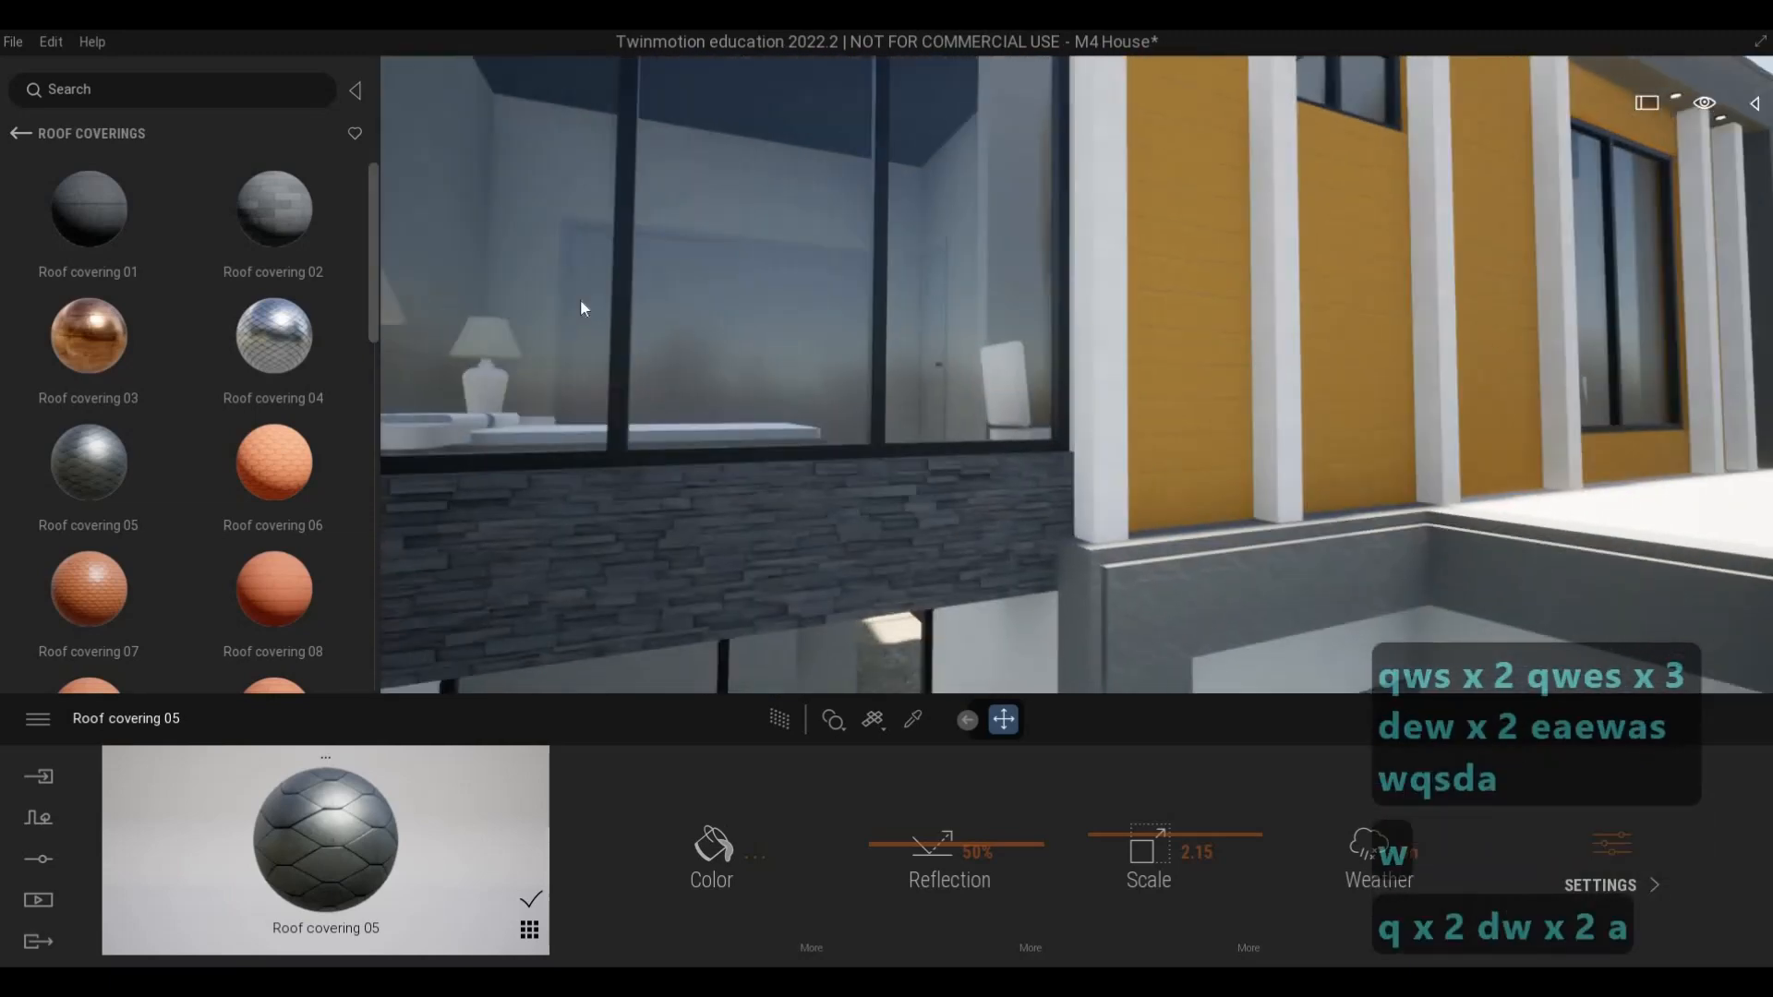
pyautogui.click(17, 134)
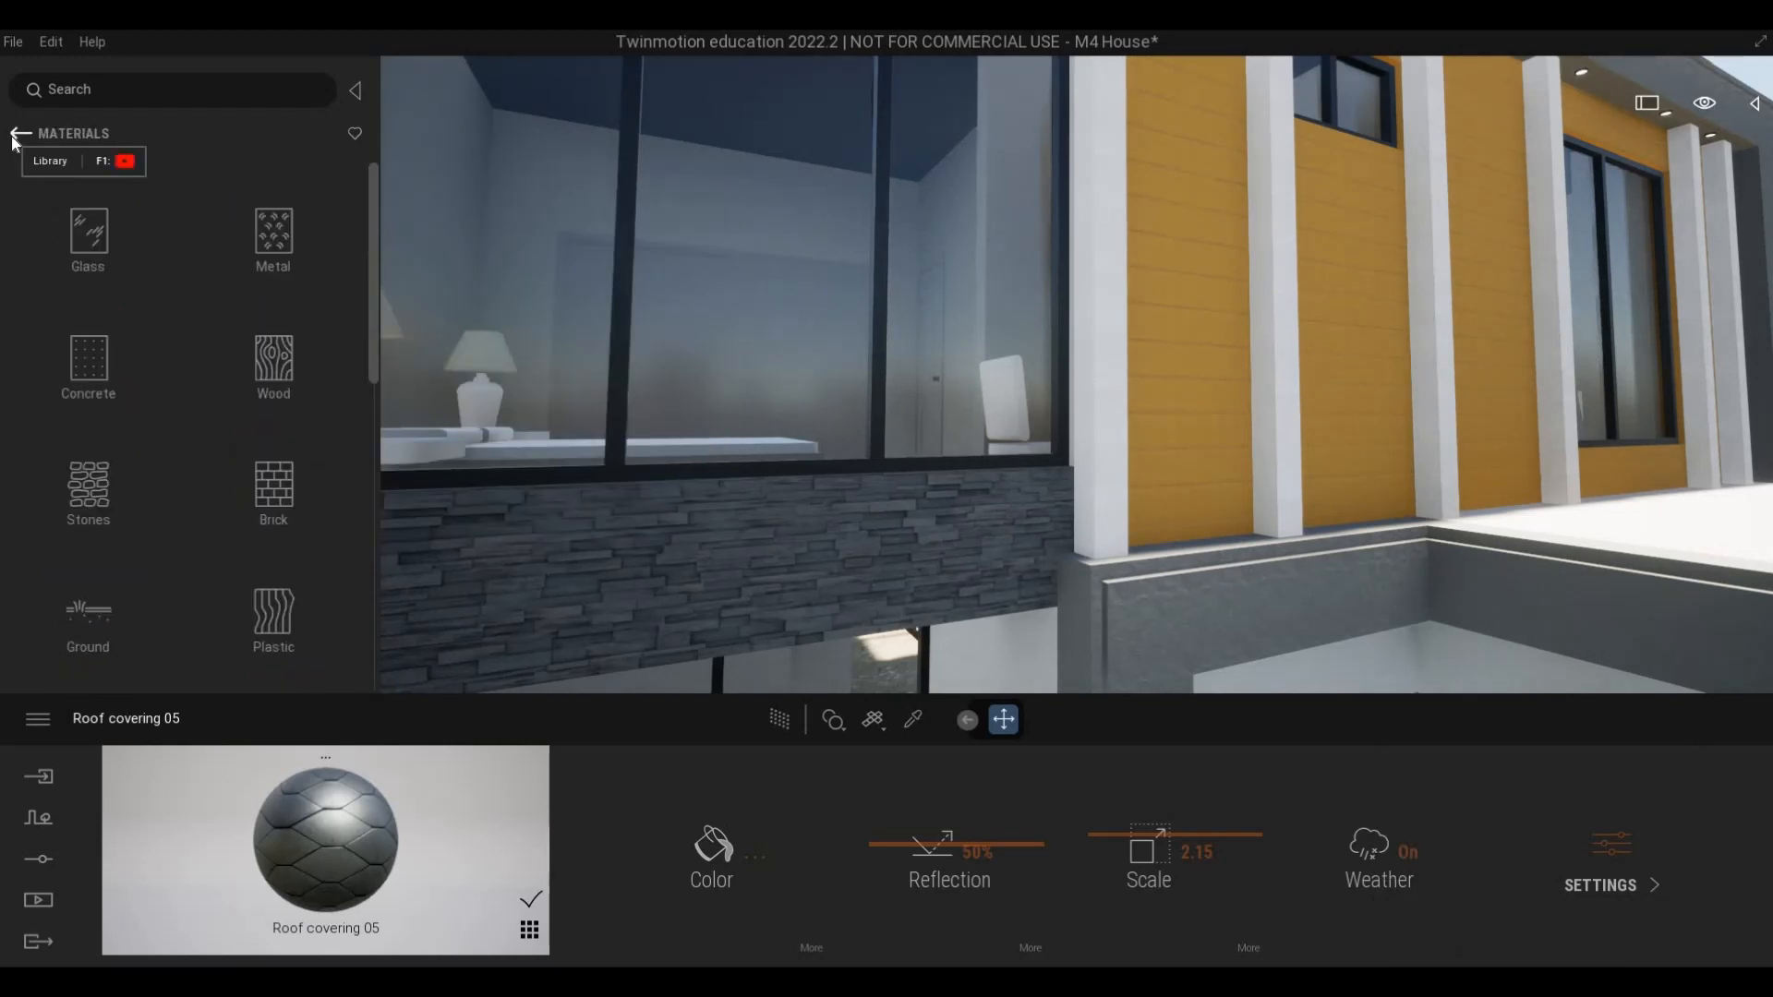
pyautogui.click(18, 137)
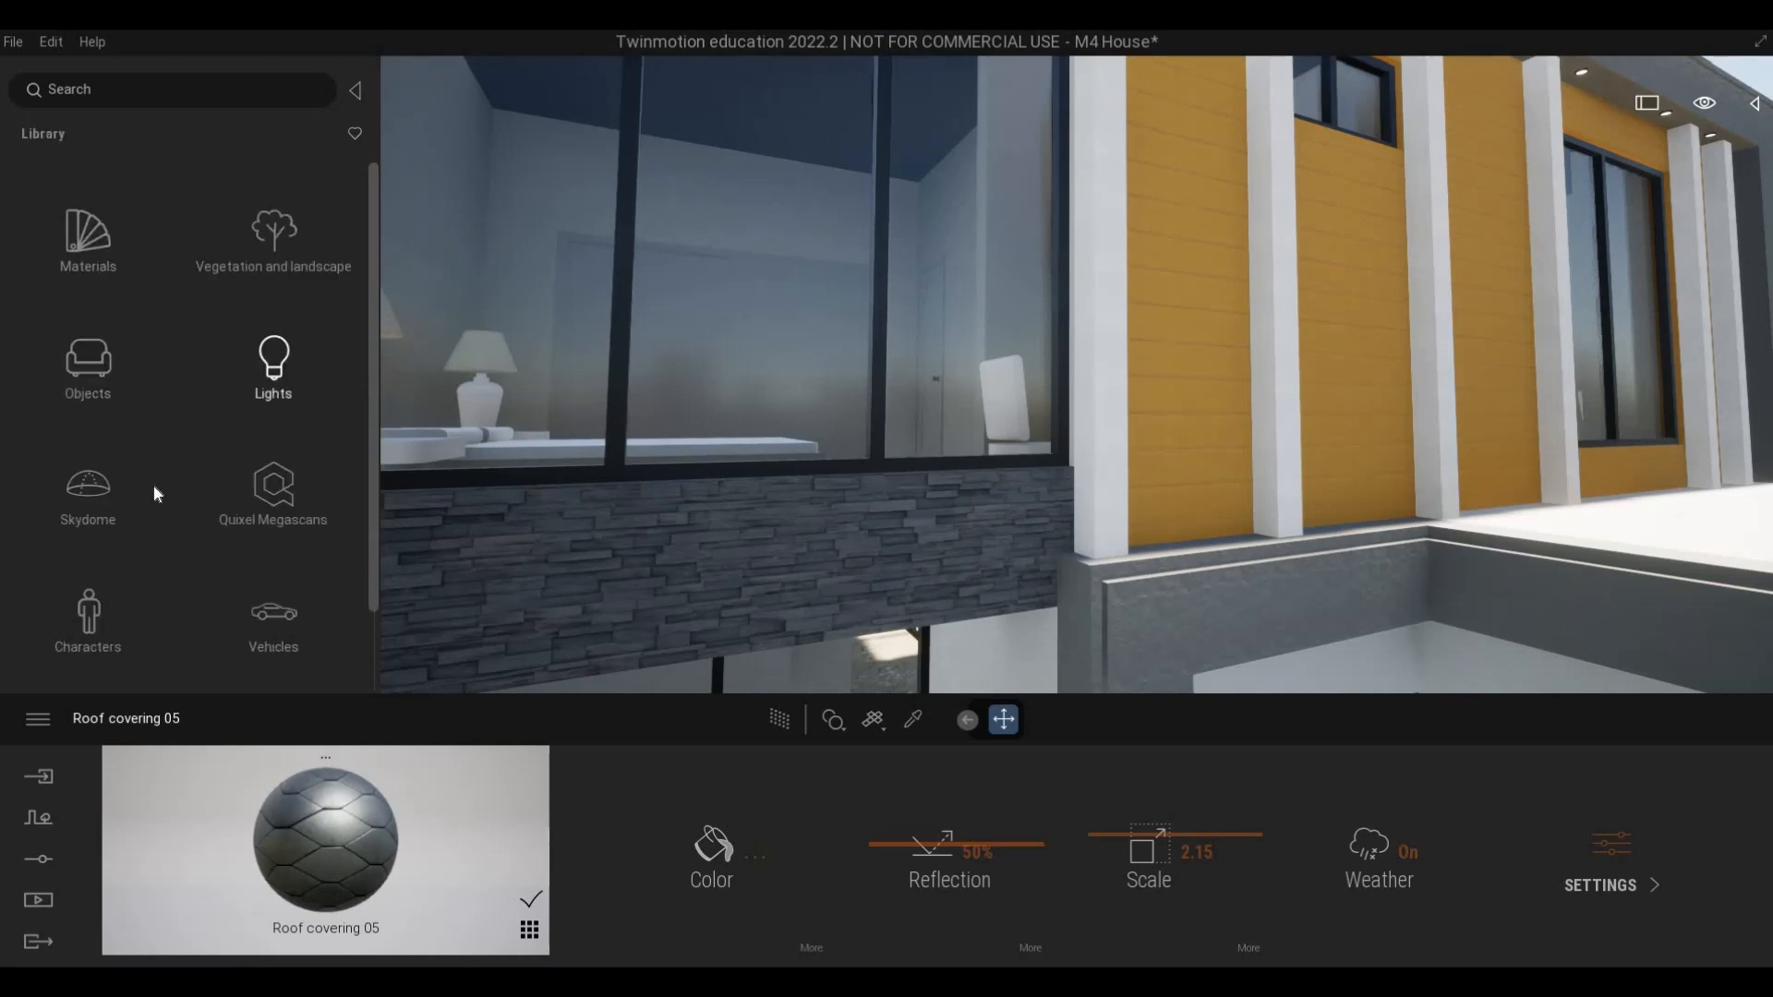
pyautogui.click(249, 475)
pyautogui.click(118, 380)
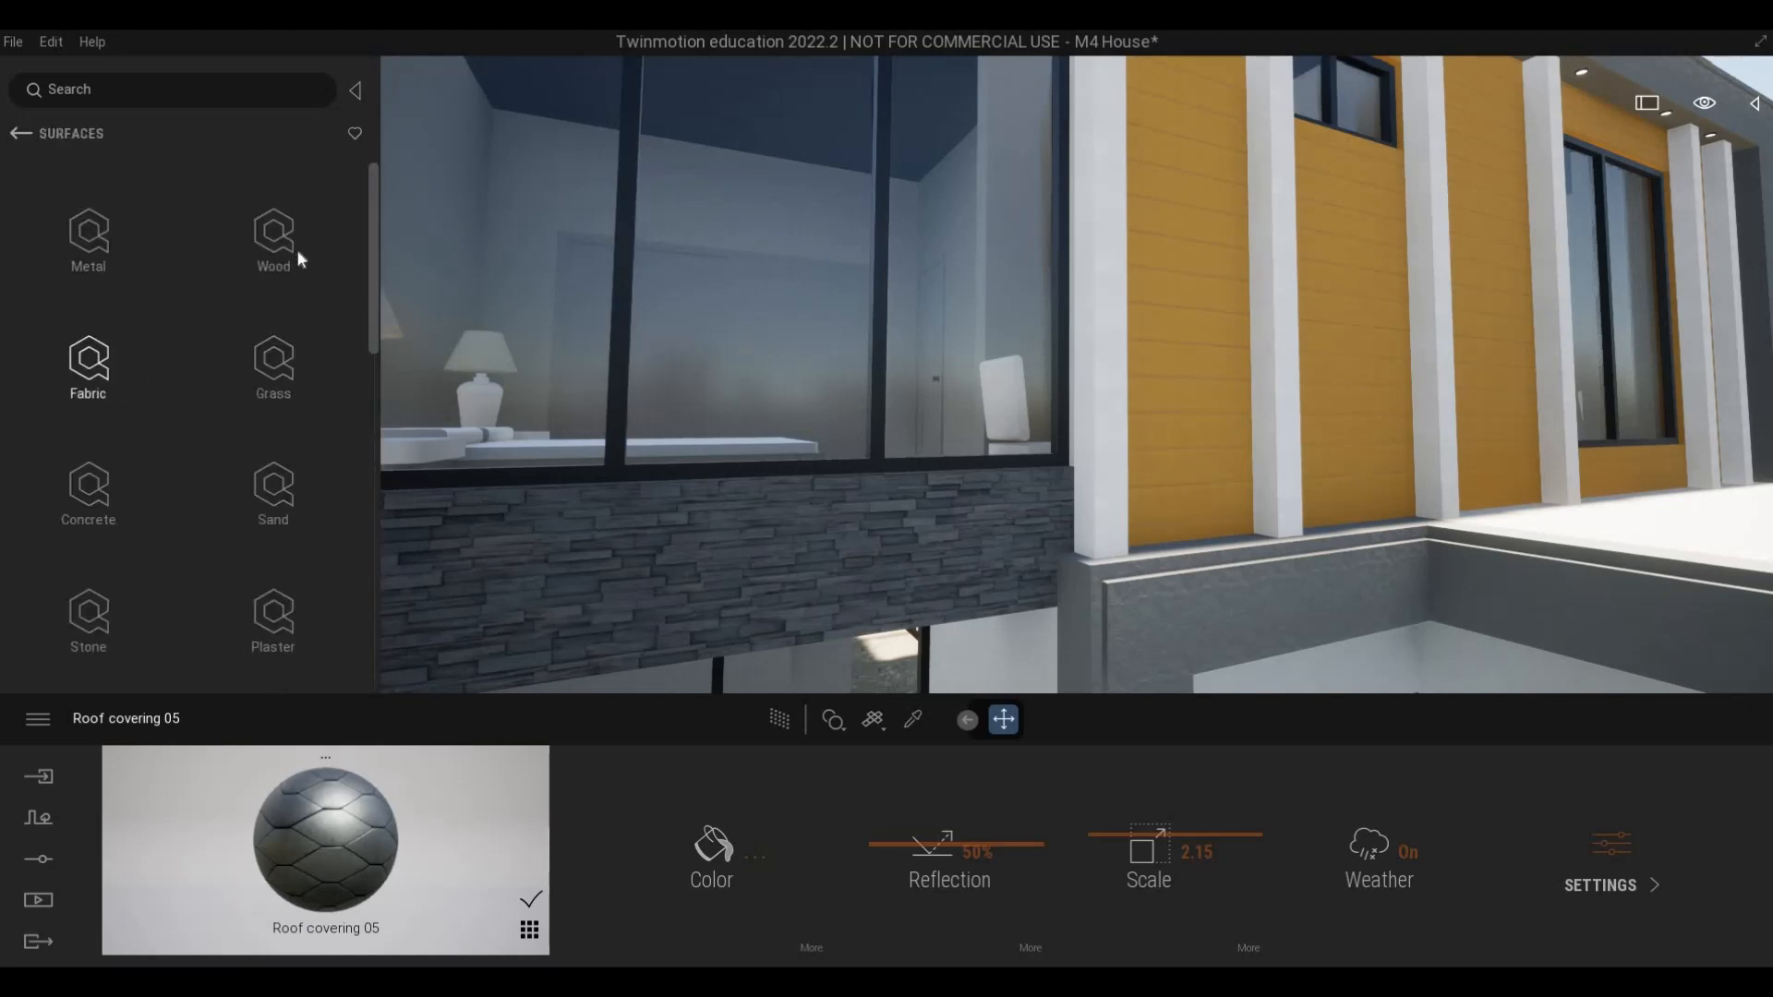
pyautogui.click(287, 258)
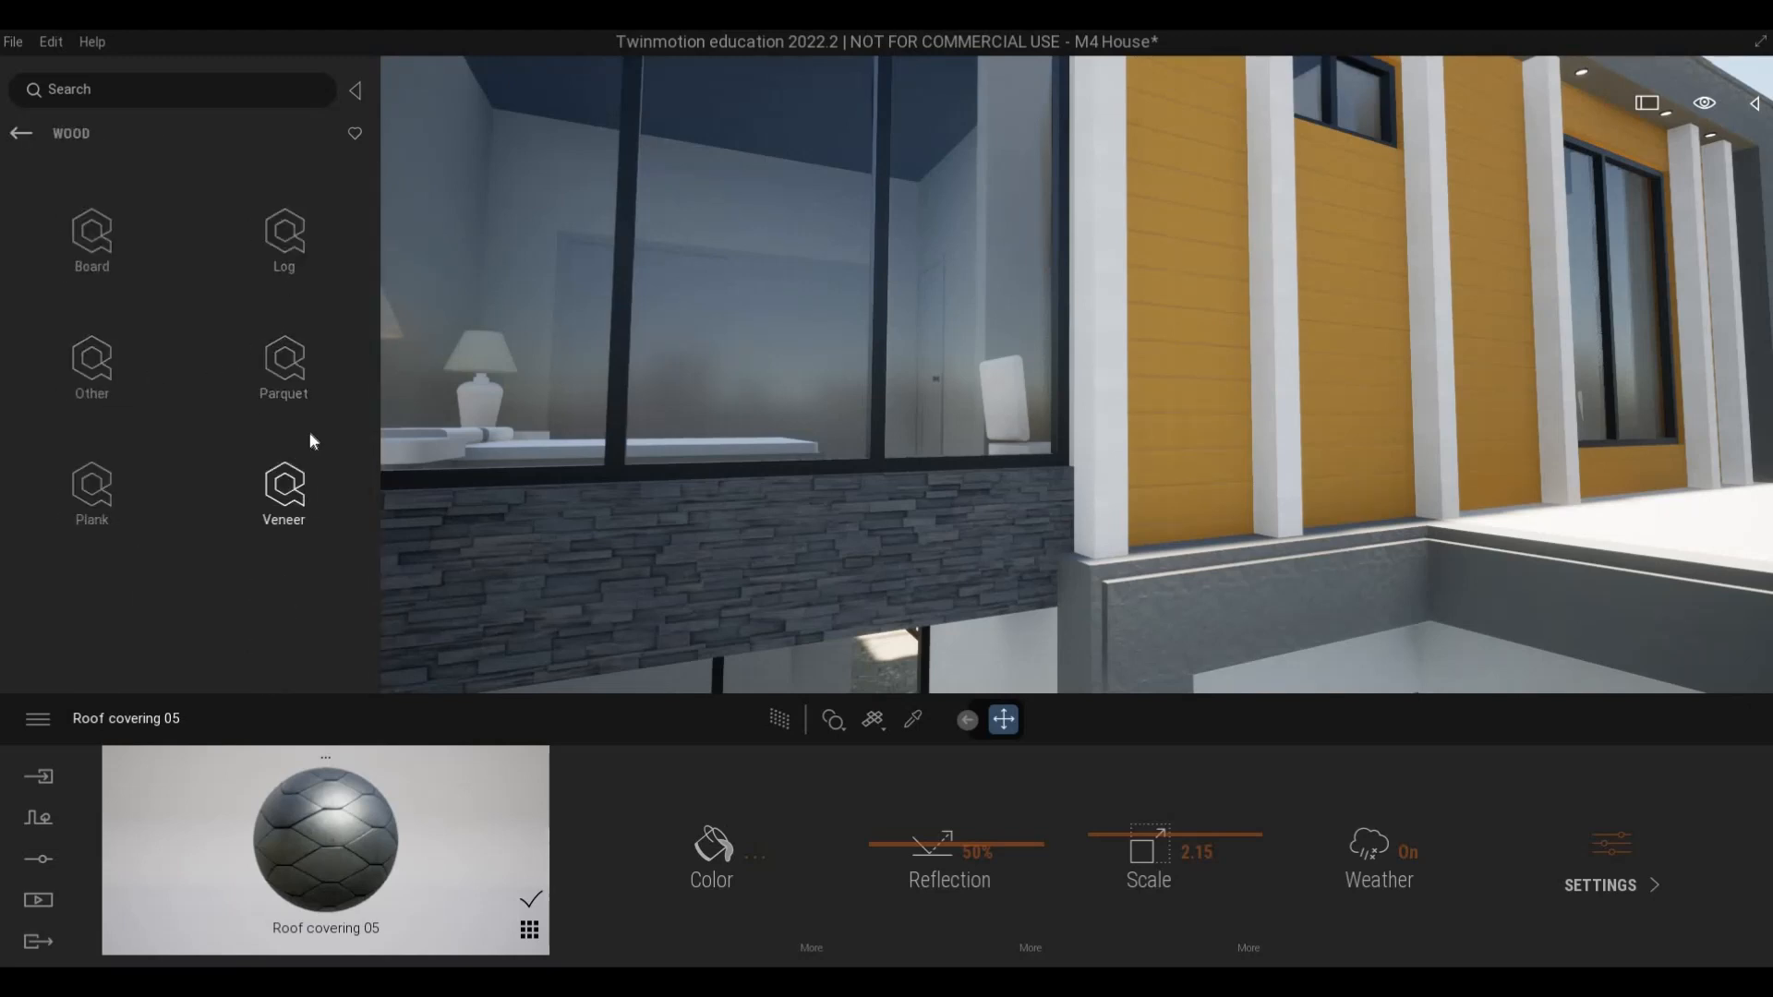
pyautogui.click(283, 489)
pyautogui.moveTo(111, 218); pyautogui.dragTo(1090, 397)
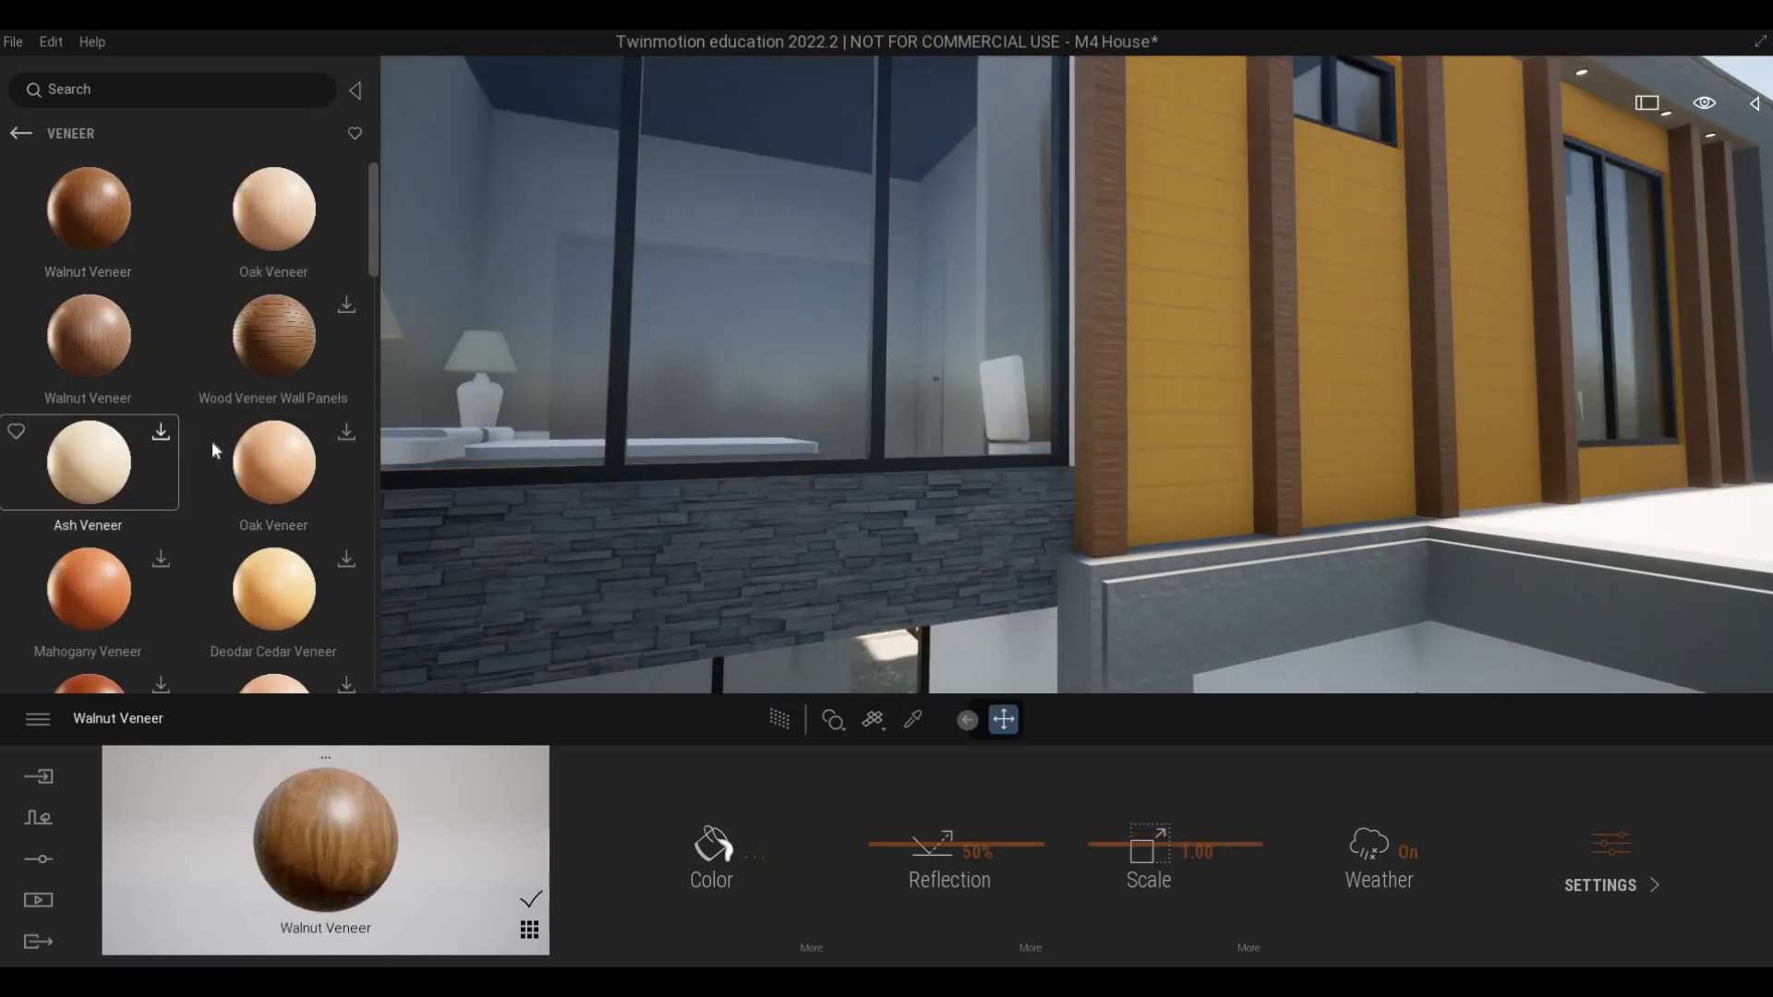
# - Set the texture rotation of the fins' Walnut Veneer material to 90 degrees
pyautogui.press('d')
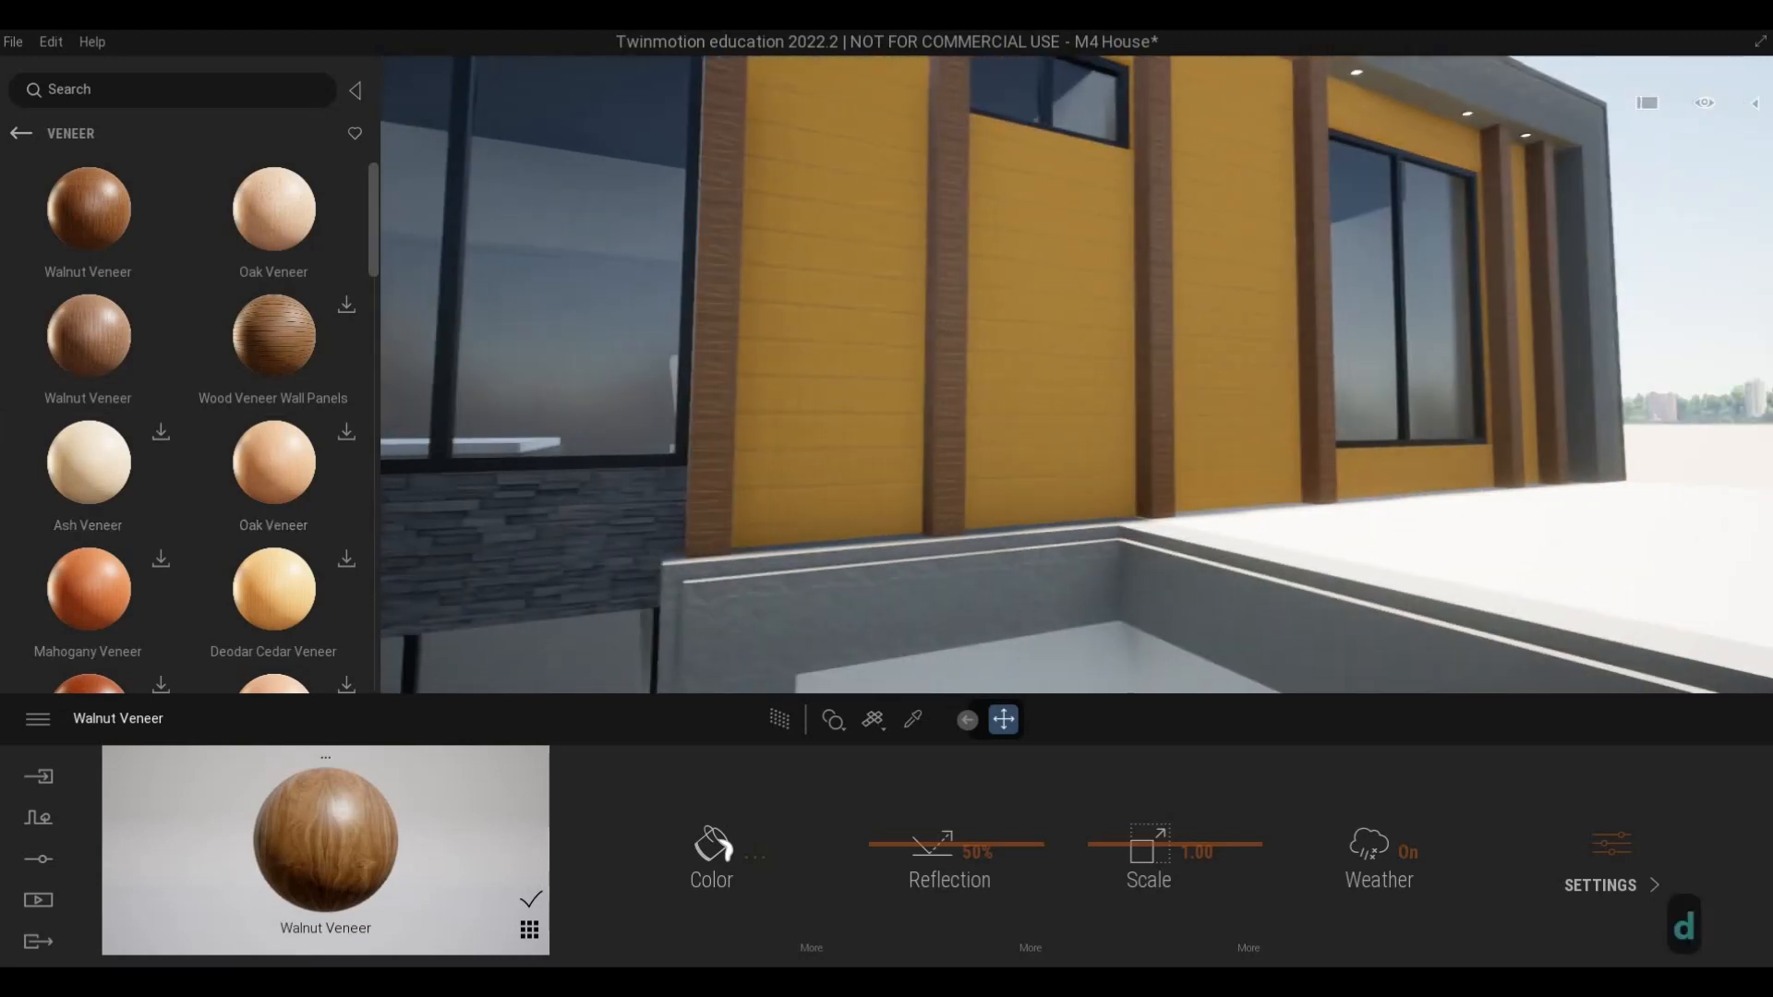
pyautogui.press('w')
pyautogui.press('a')
pyautogui.moveTo(462, 476); pyautogui.dragTo(529, 478, button='right')
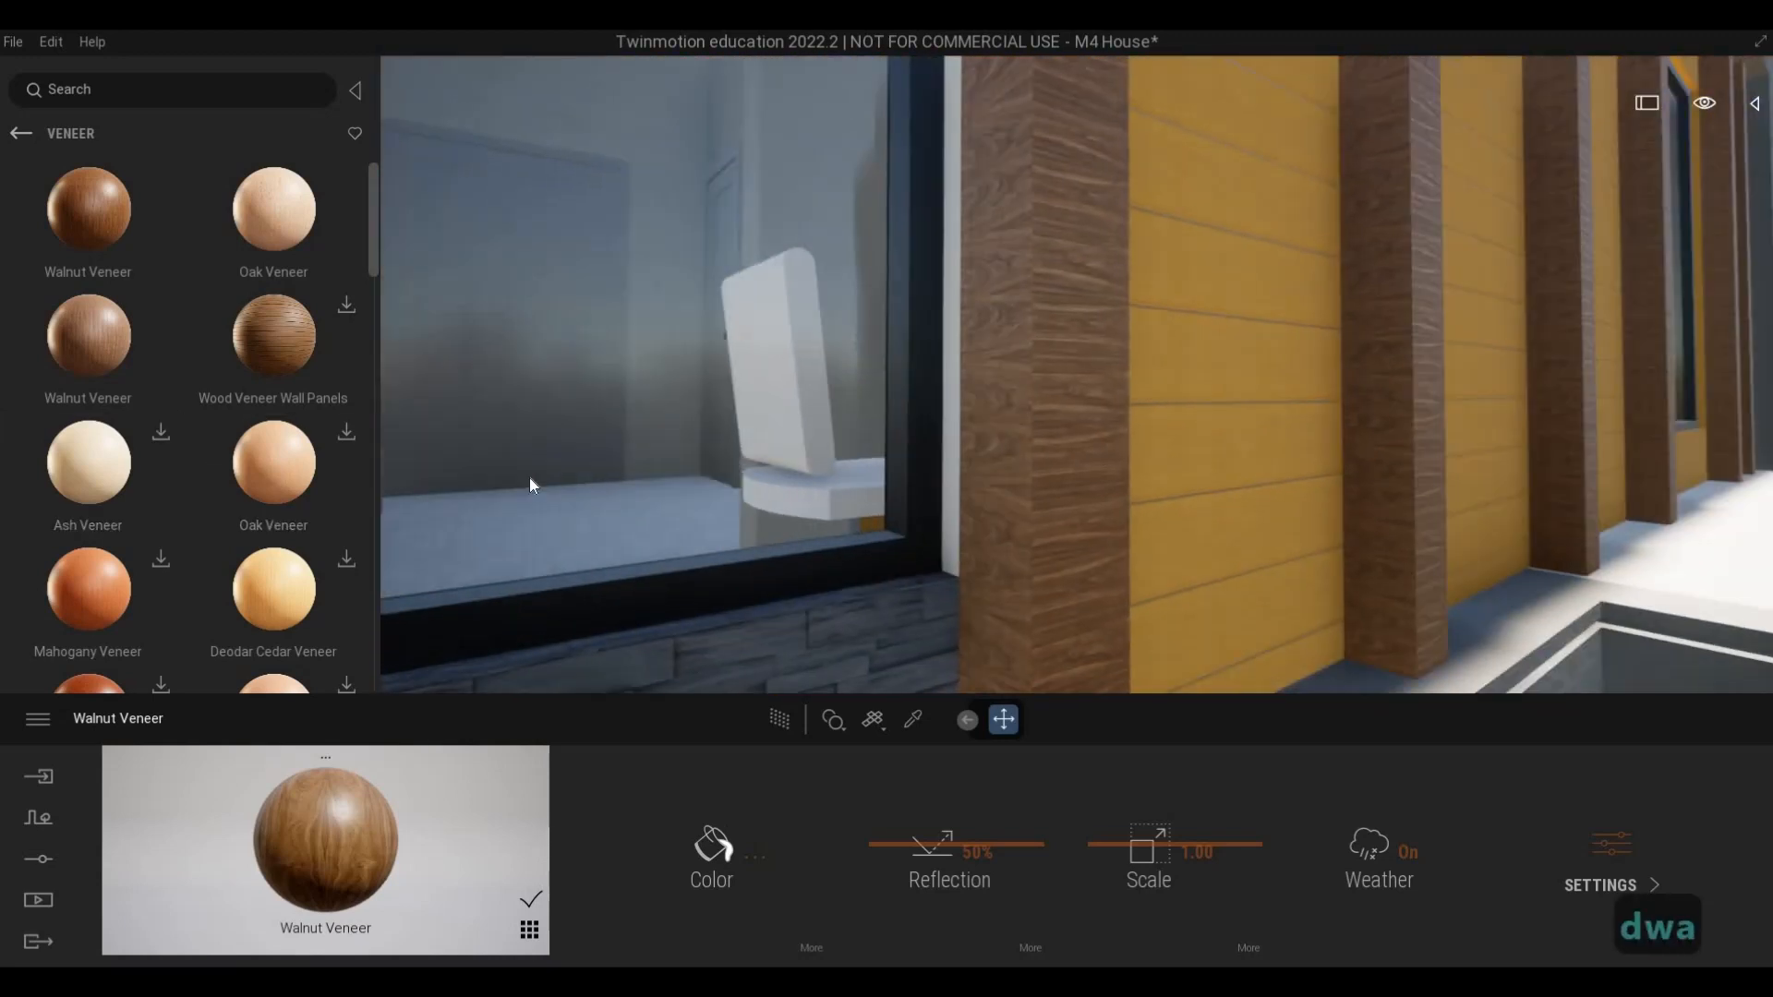
pyautogui.click(1248, 946)
pyautogui.click(1047, 845)
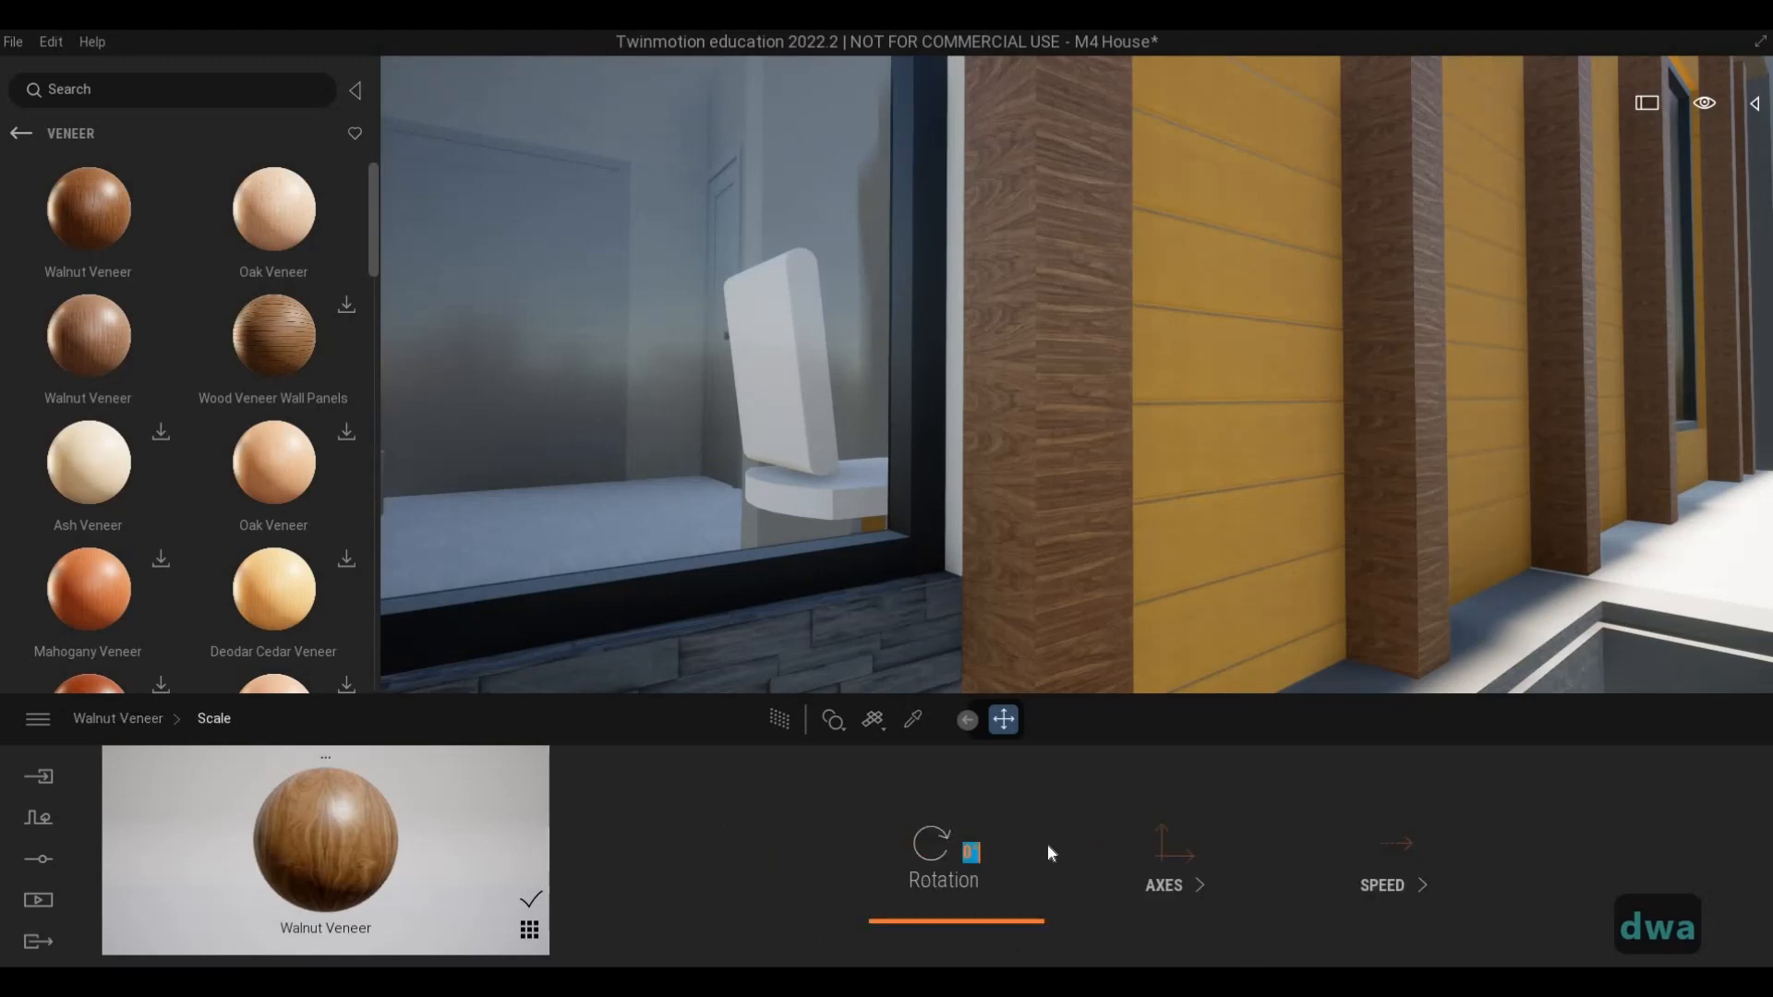
pyautogui.write('90')
pyautogui.press('Return')
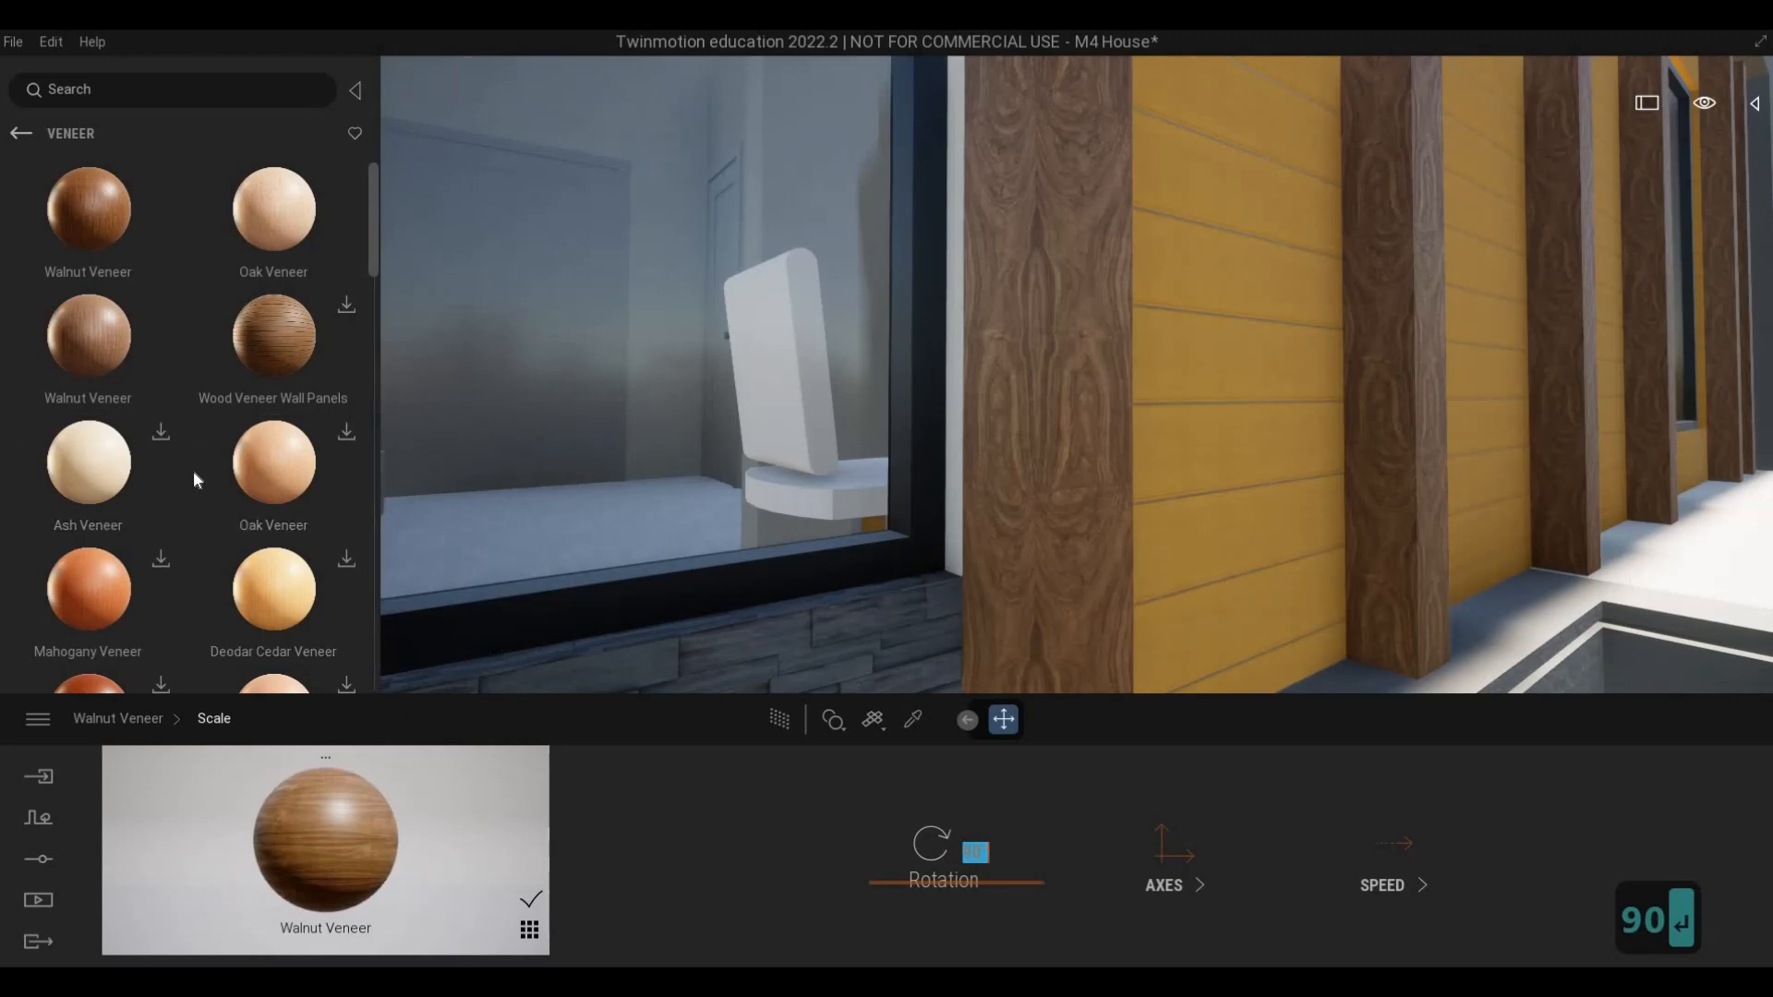
# - Browse the veneer materials and try Poplar Veneer on the vertical fins of the yellow facade
pyautogui.scroll(-3, 342, 305)
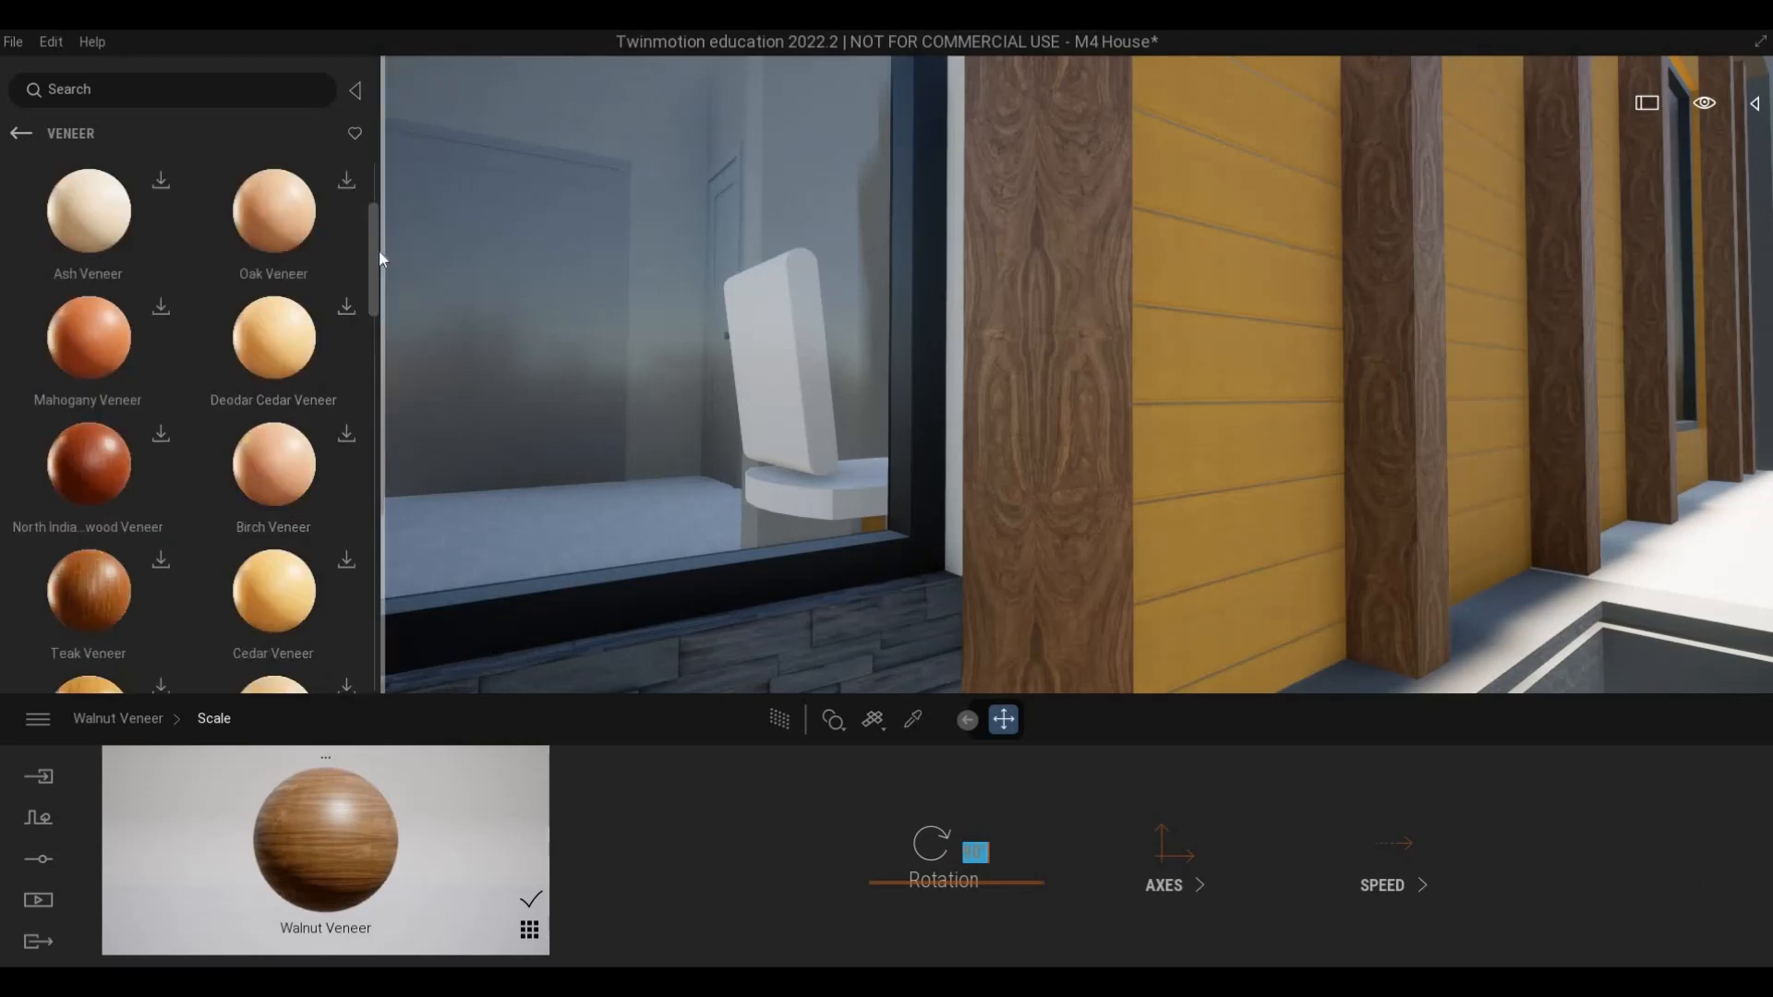
pyautogui.scroll(-10, 360, 633)
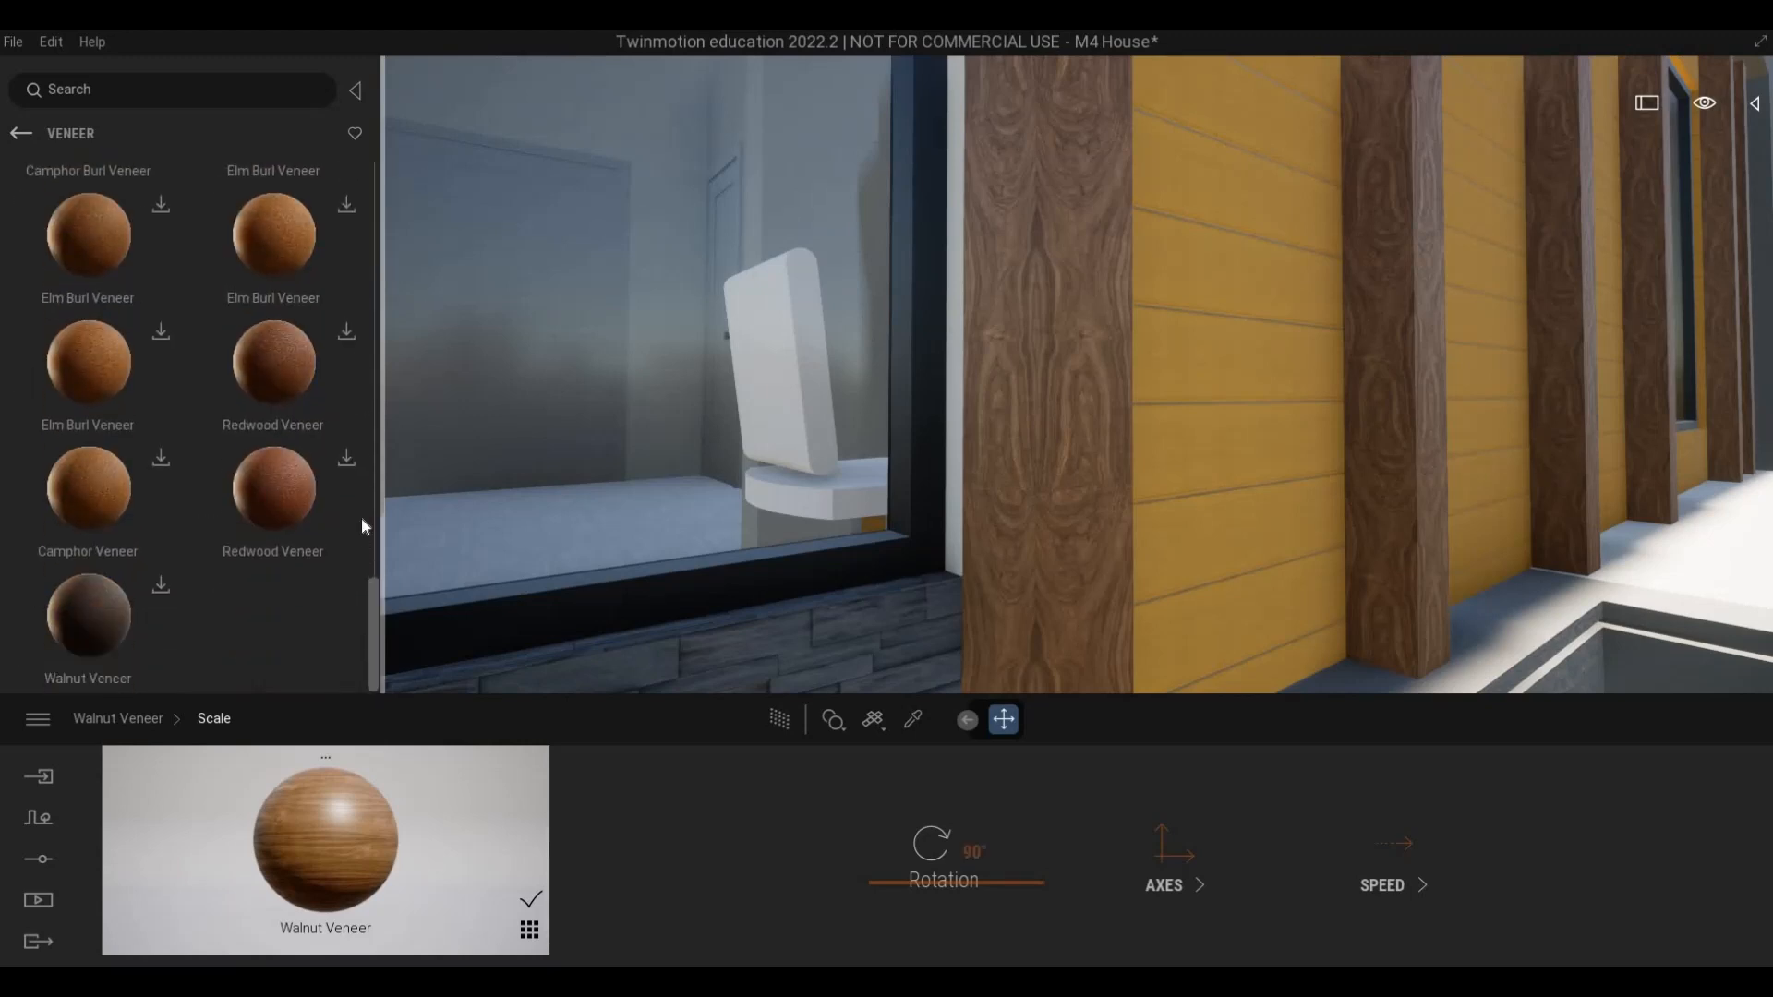
pyautogui.moveTo(379, 473); pyautogui.dragTo(412, 345)
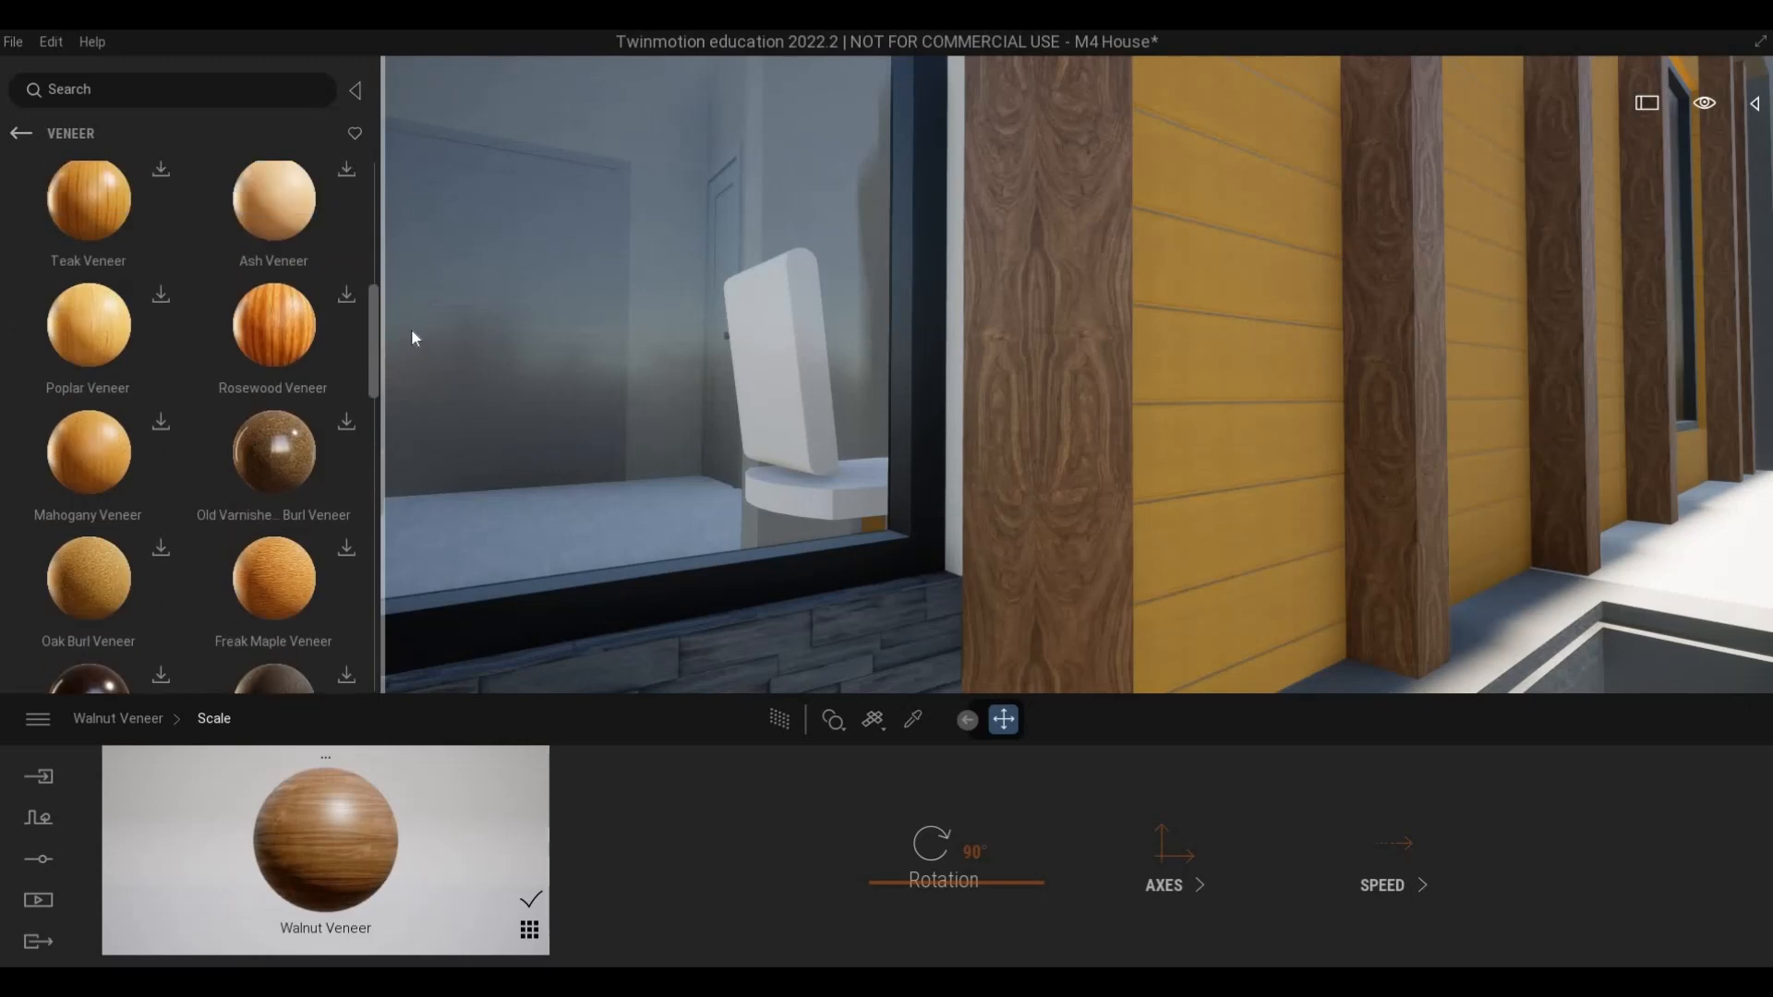
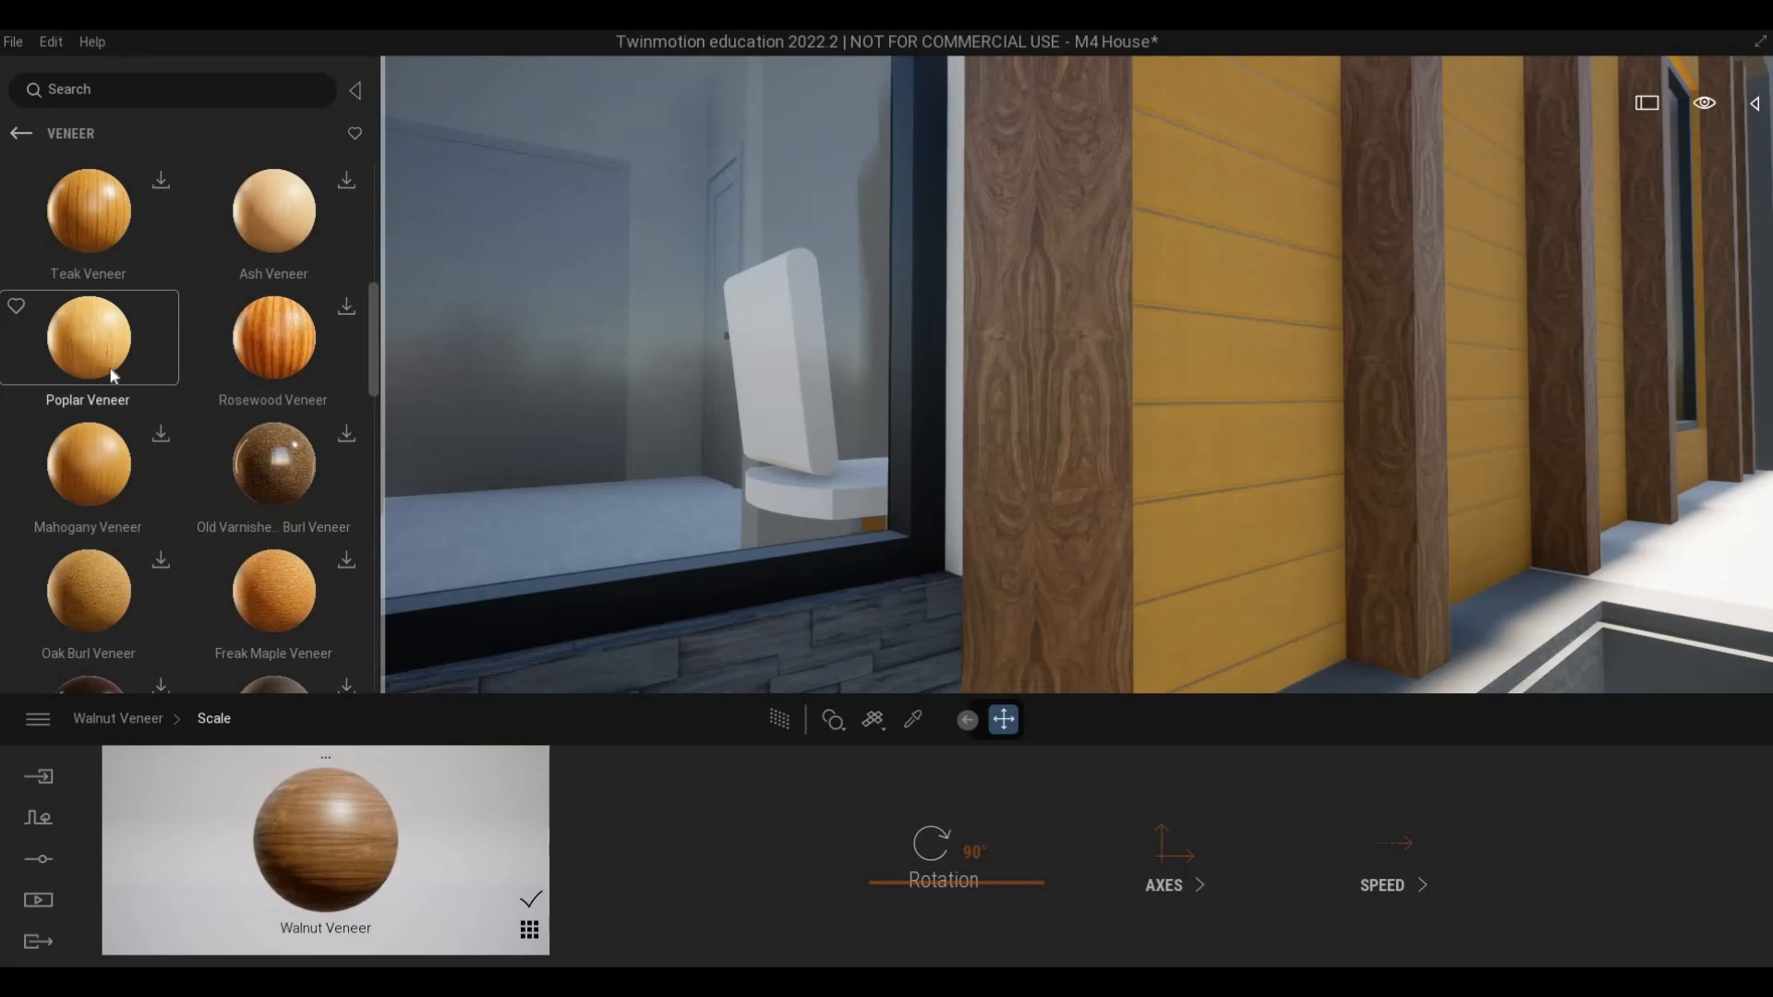
pyautogui.moveTo(83, 352); pyautogui.dragTo(994, 357)
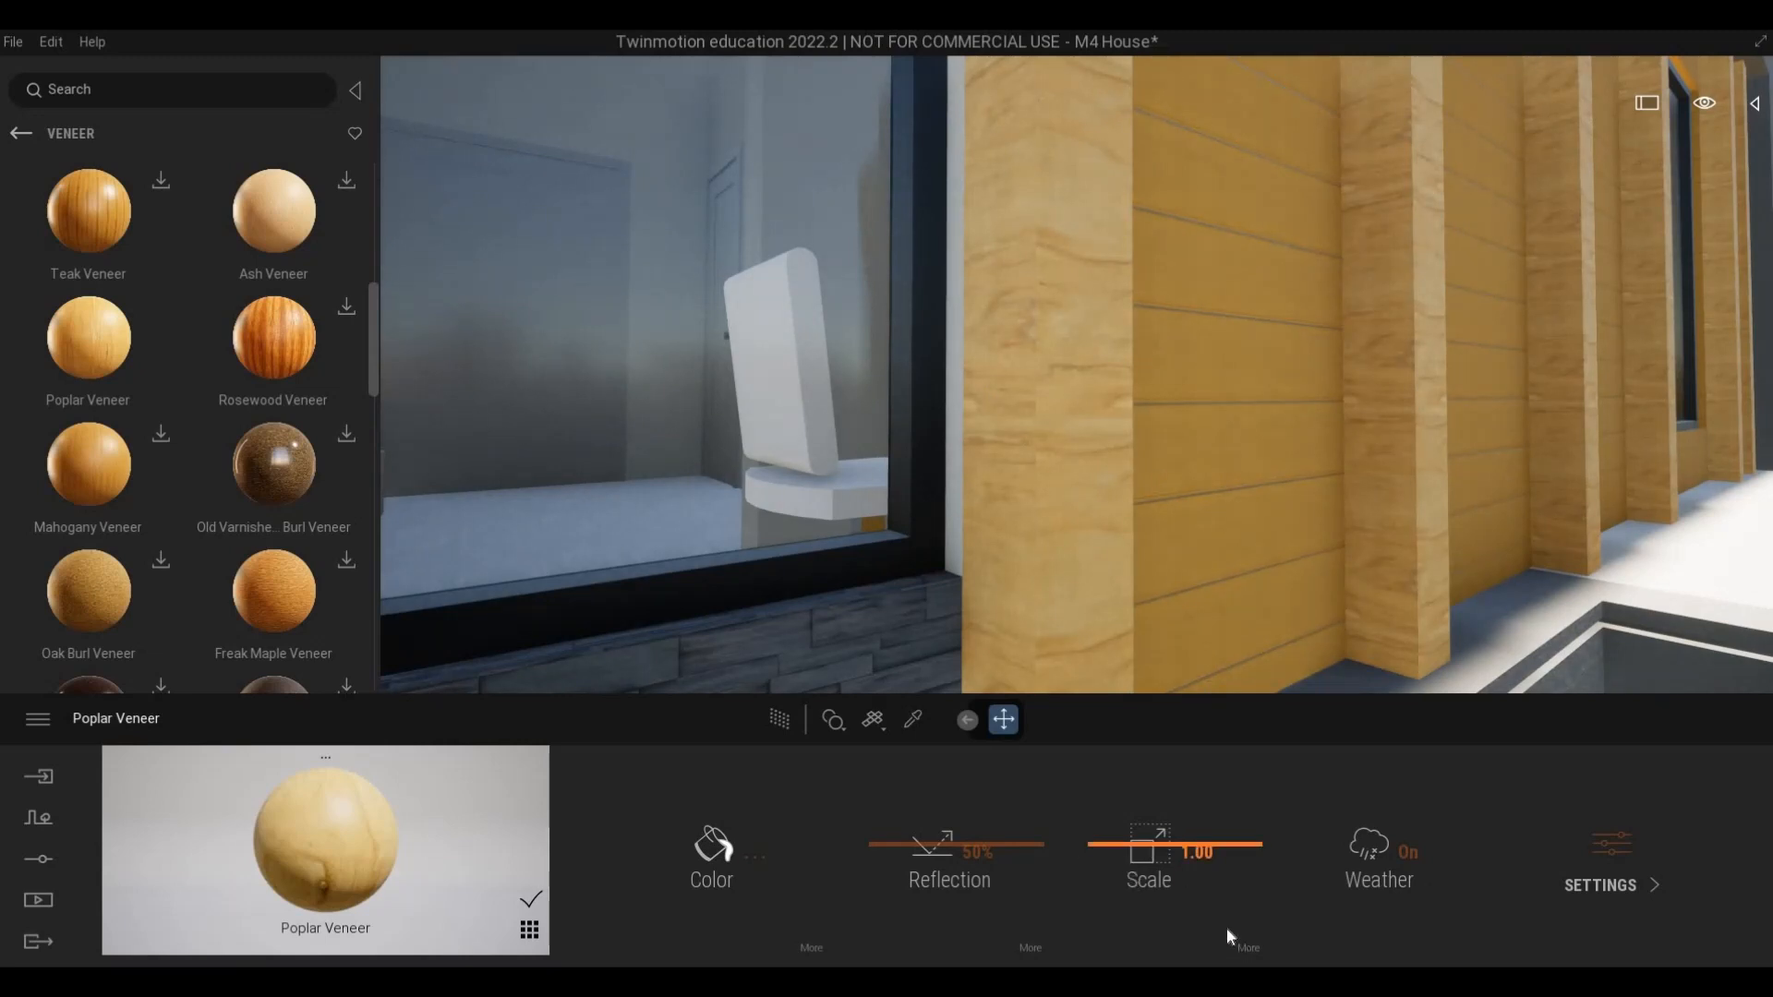
# - Set the texture rotation of the fins' Poplar Veneer material to 90 degrees
pyautogui.click(1248, 948)
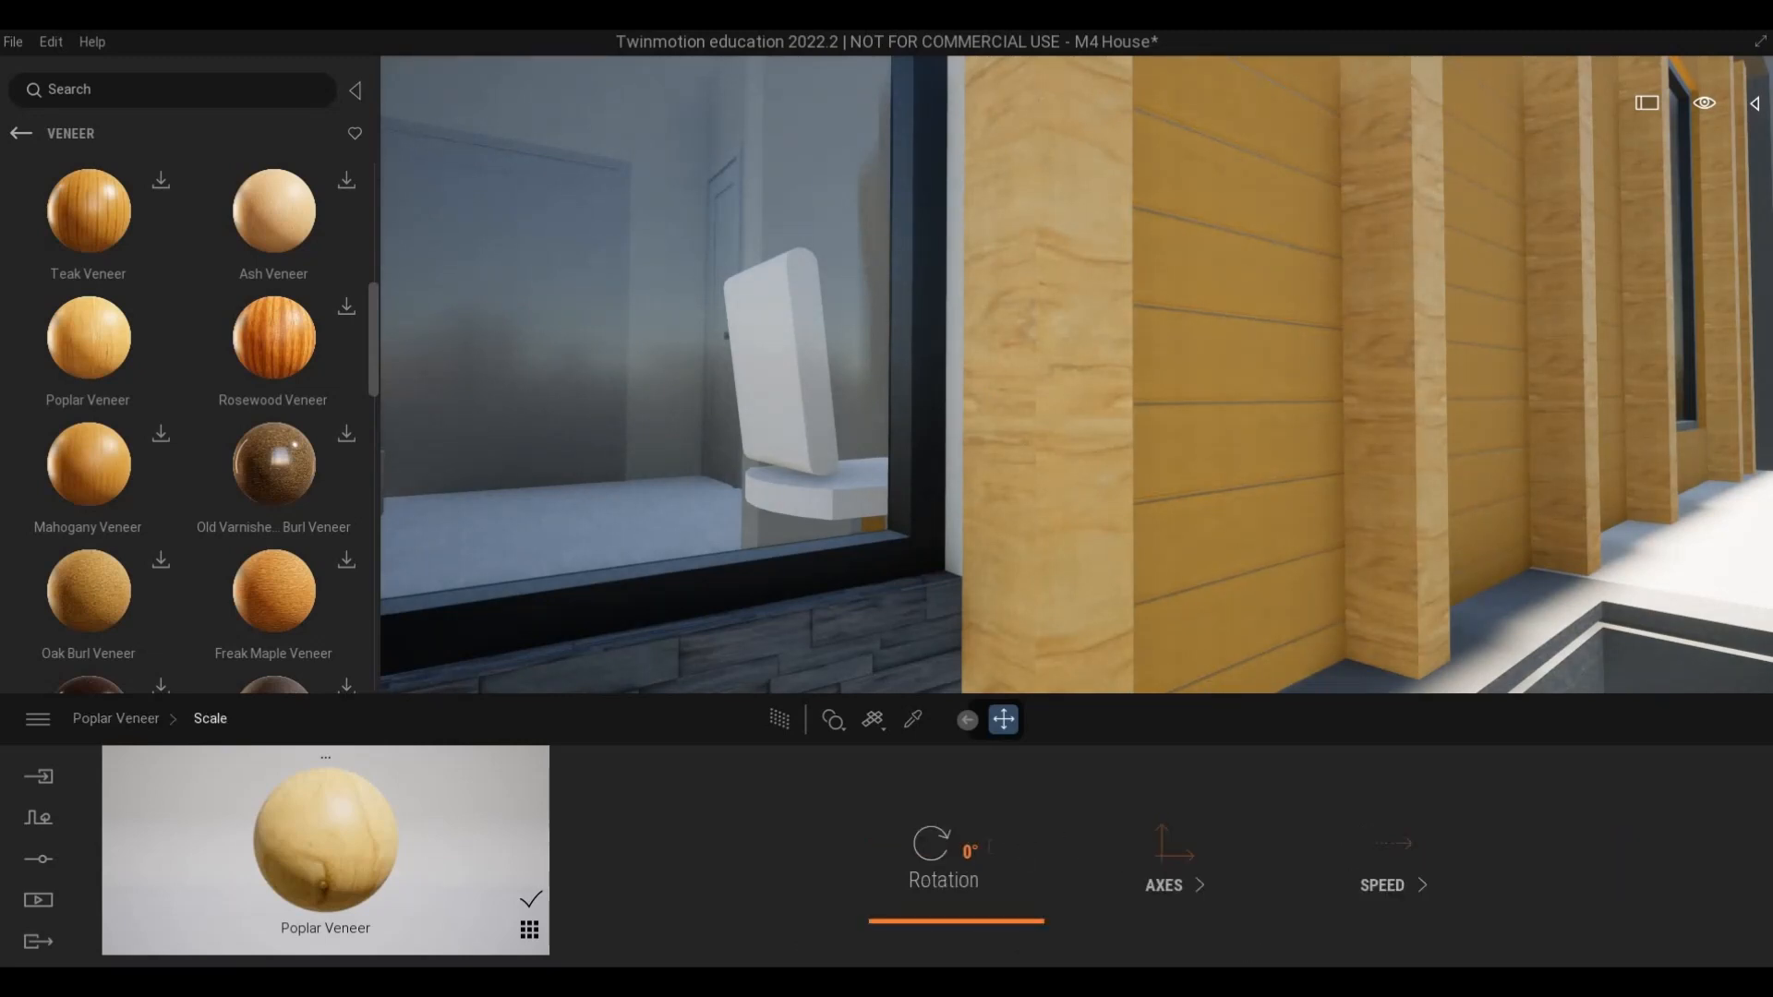
pyautogui.click(989, 848)
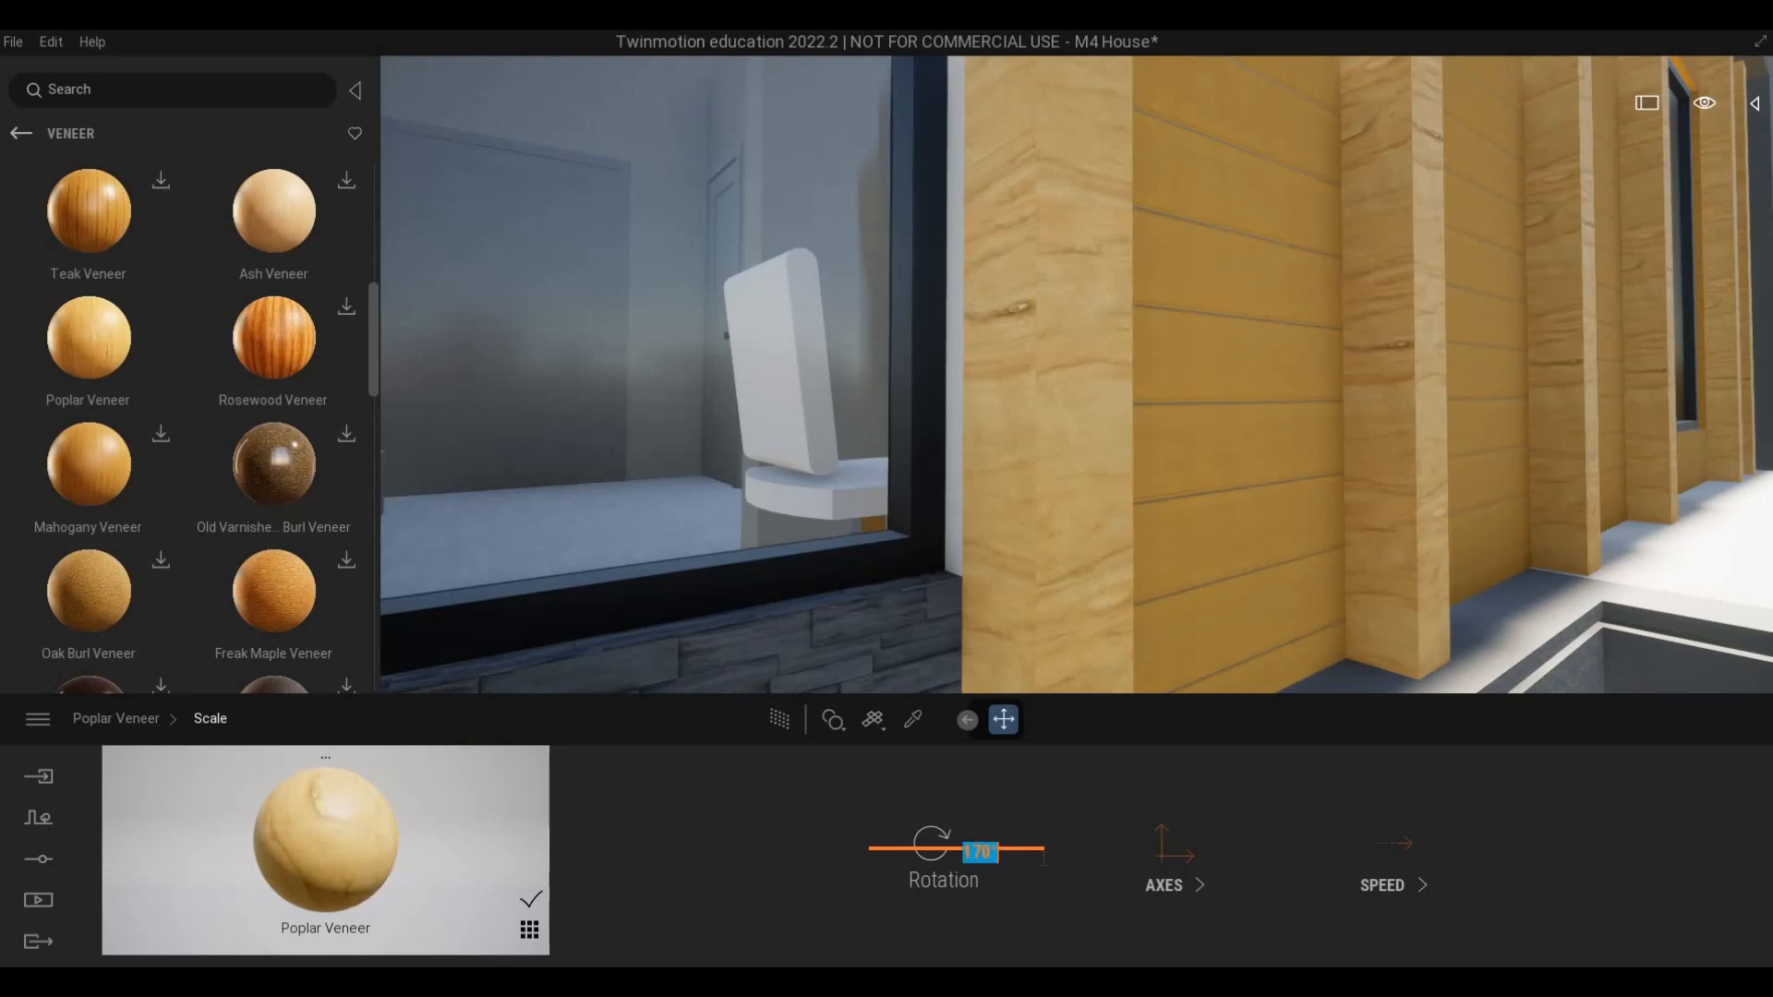
pyautogui.write('90')
pyautogui.press('Return')
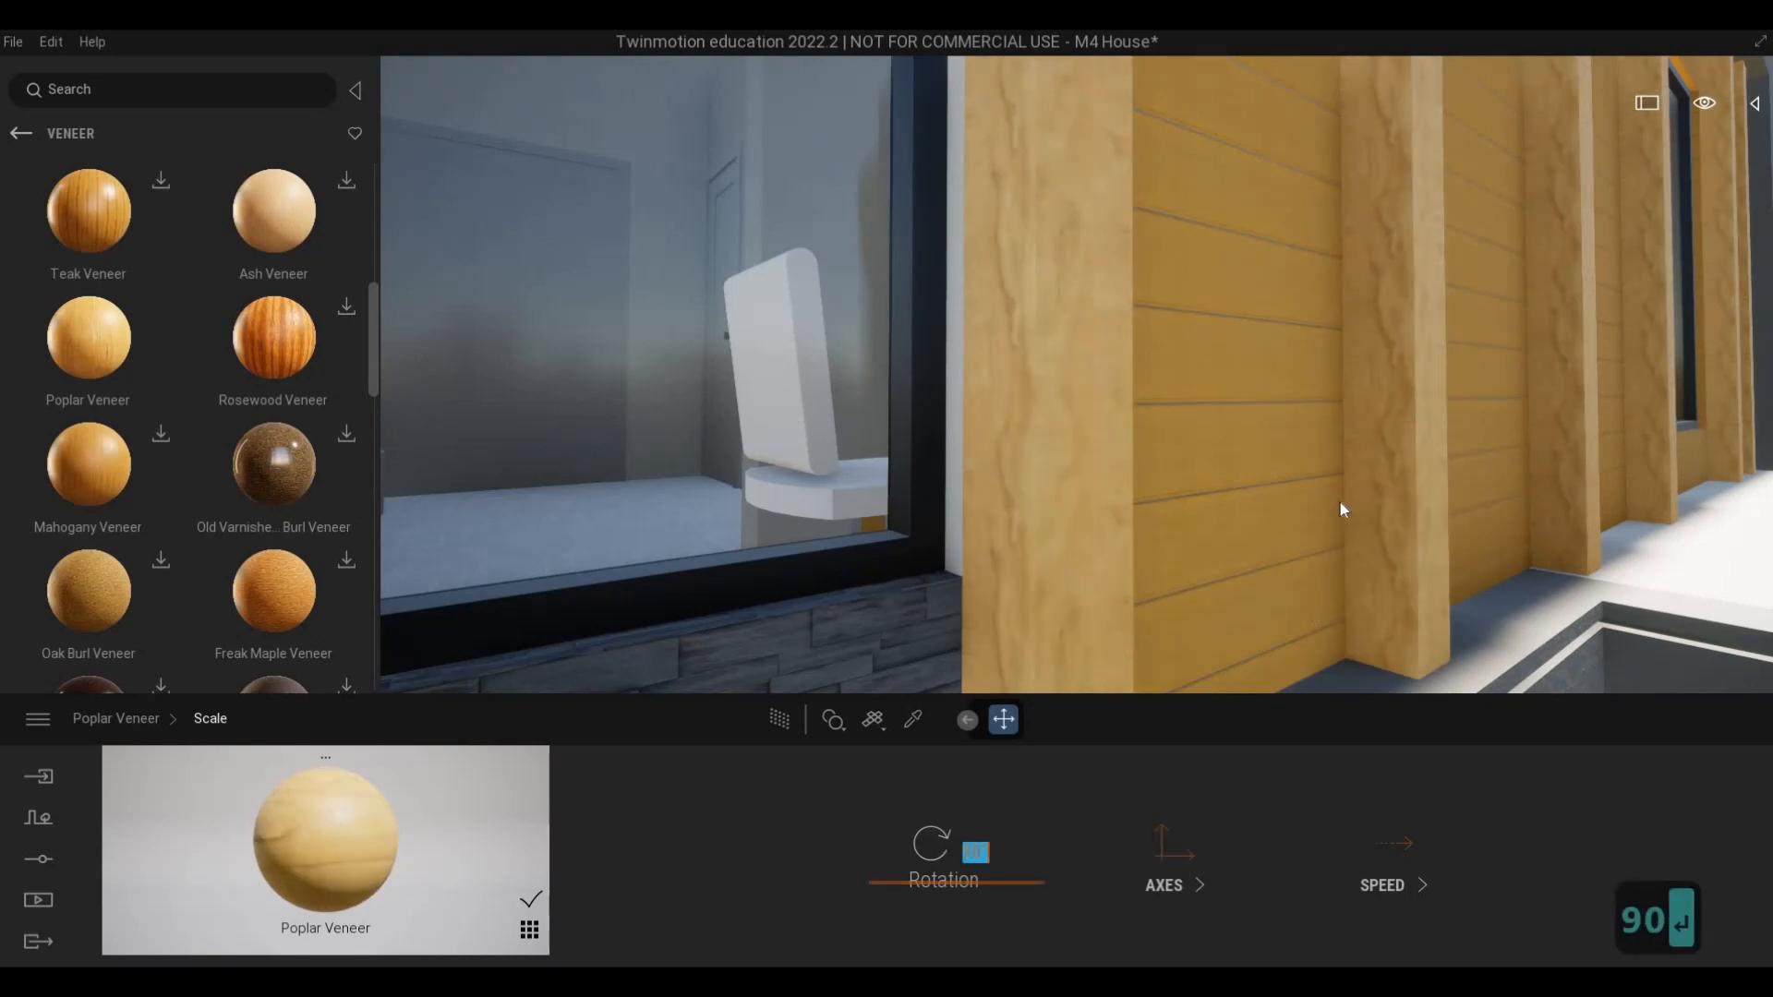
# - Try darker grey, reddish-brown, olive and green tints on the fins' Poplar Veneer material
pyautogui.press('s')
pyautogui.press('d')
pyautogui.press('w')
pyautogui.press('s')
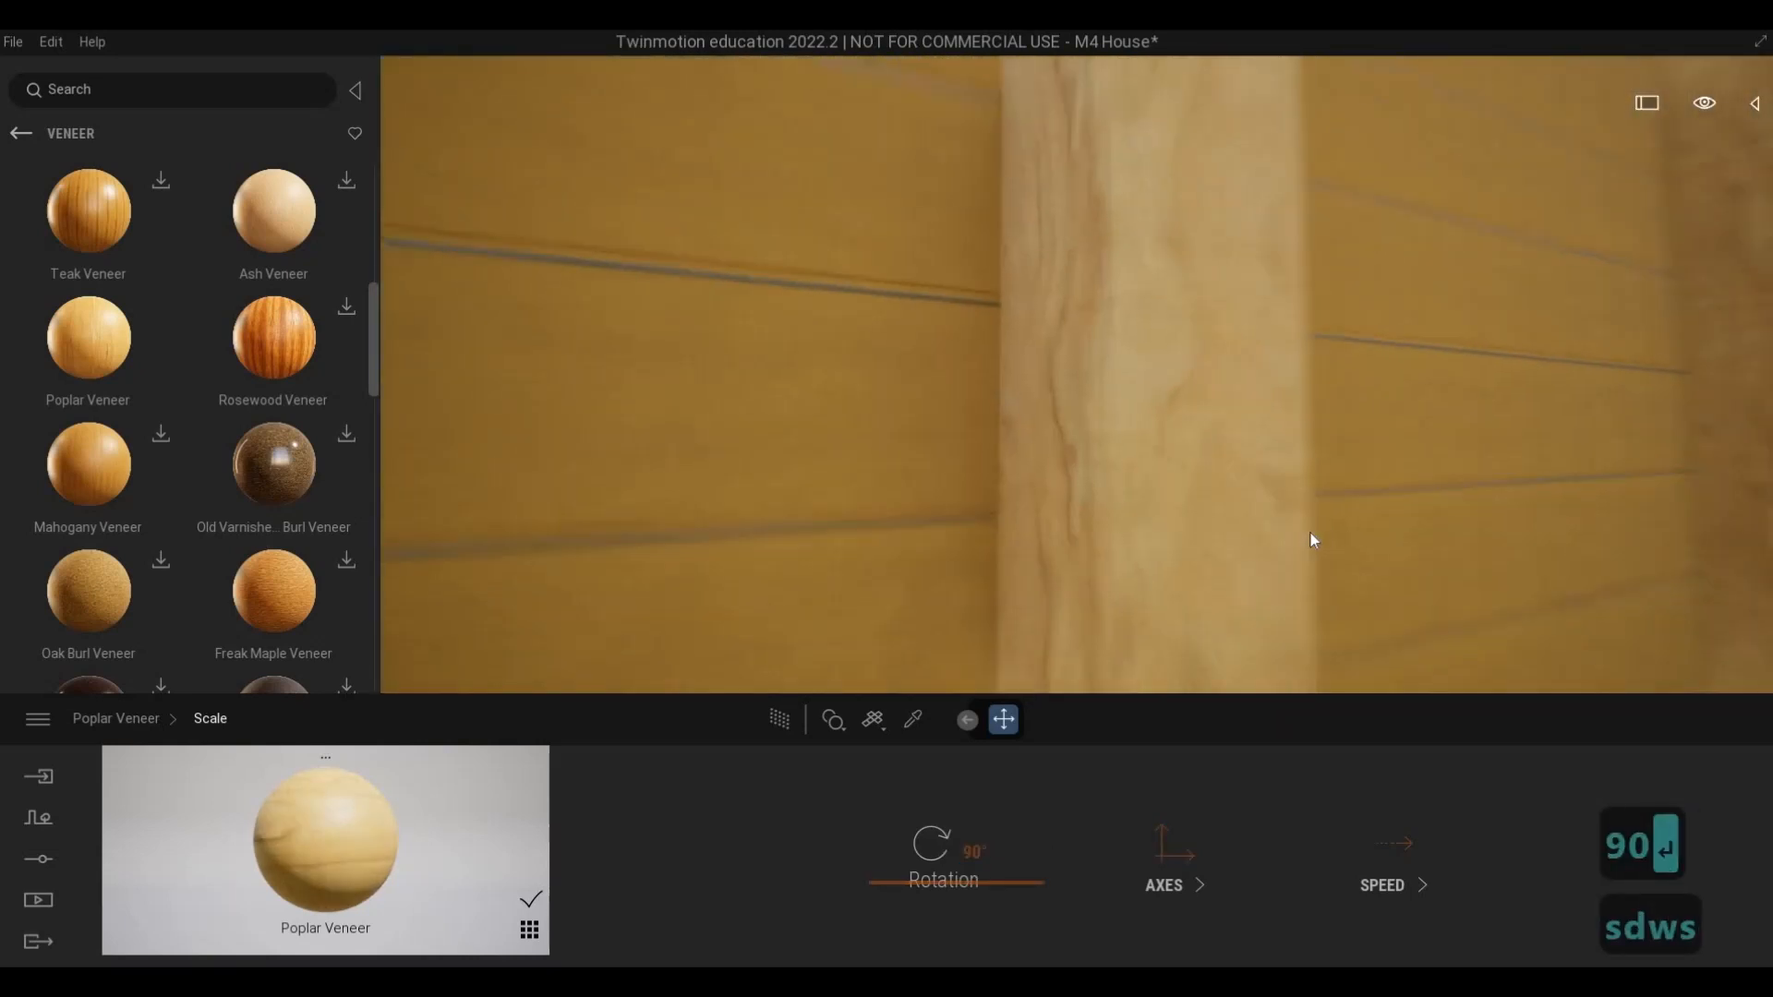
pyautogui.press('a')
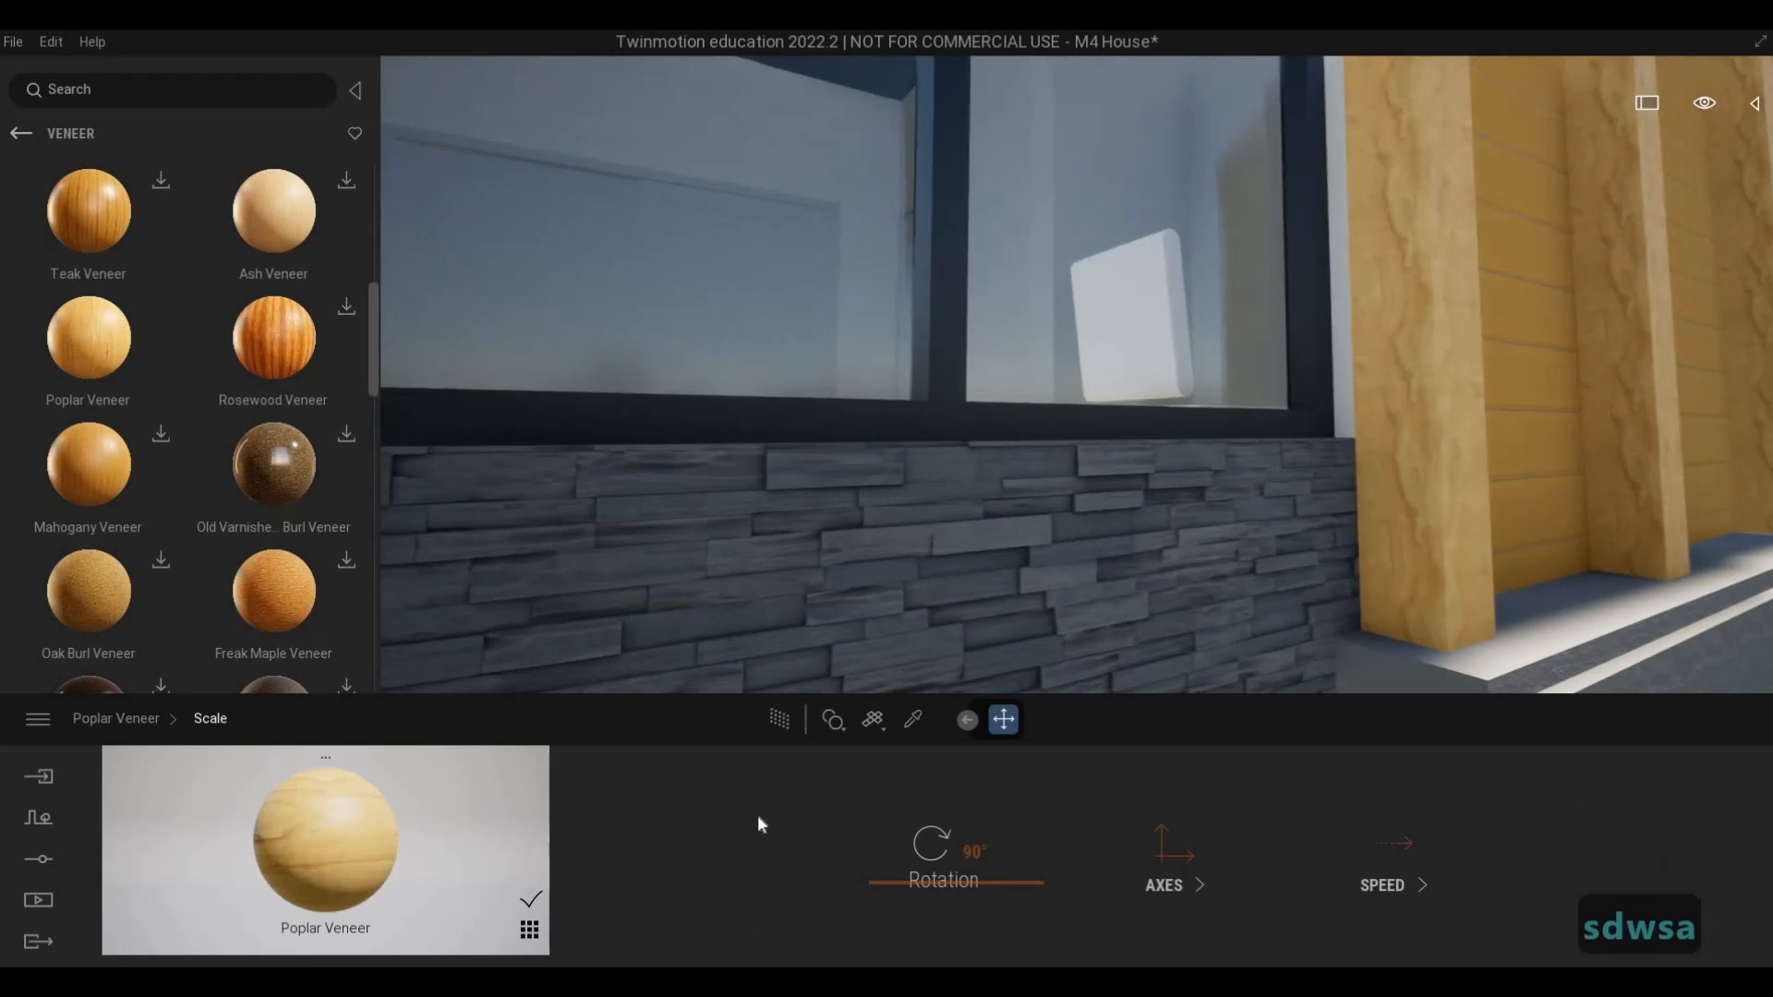
pyautogui.rightClick(720, 896)
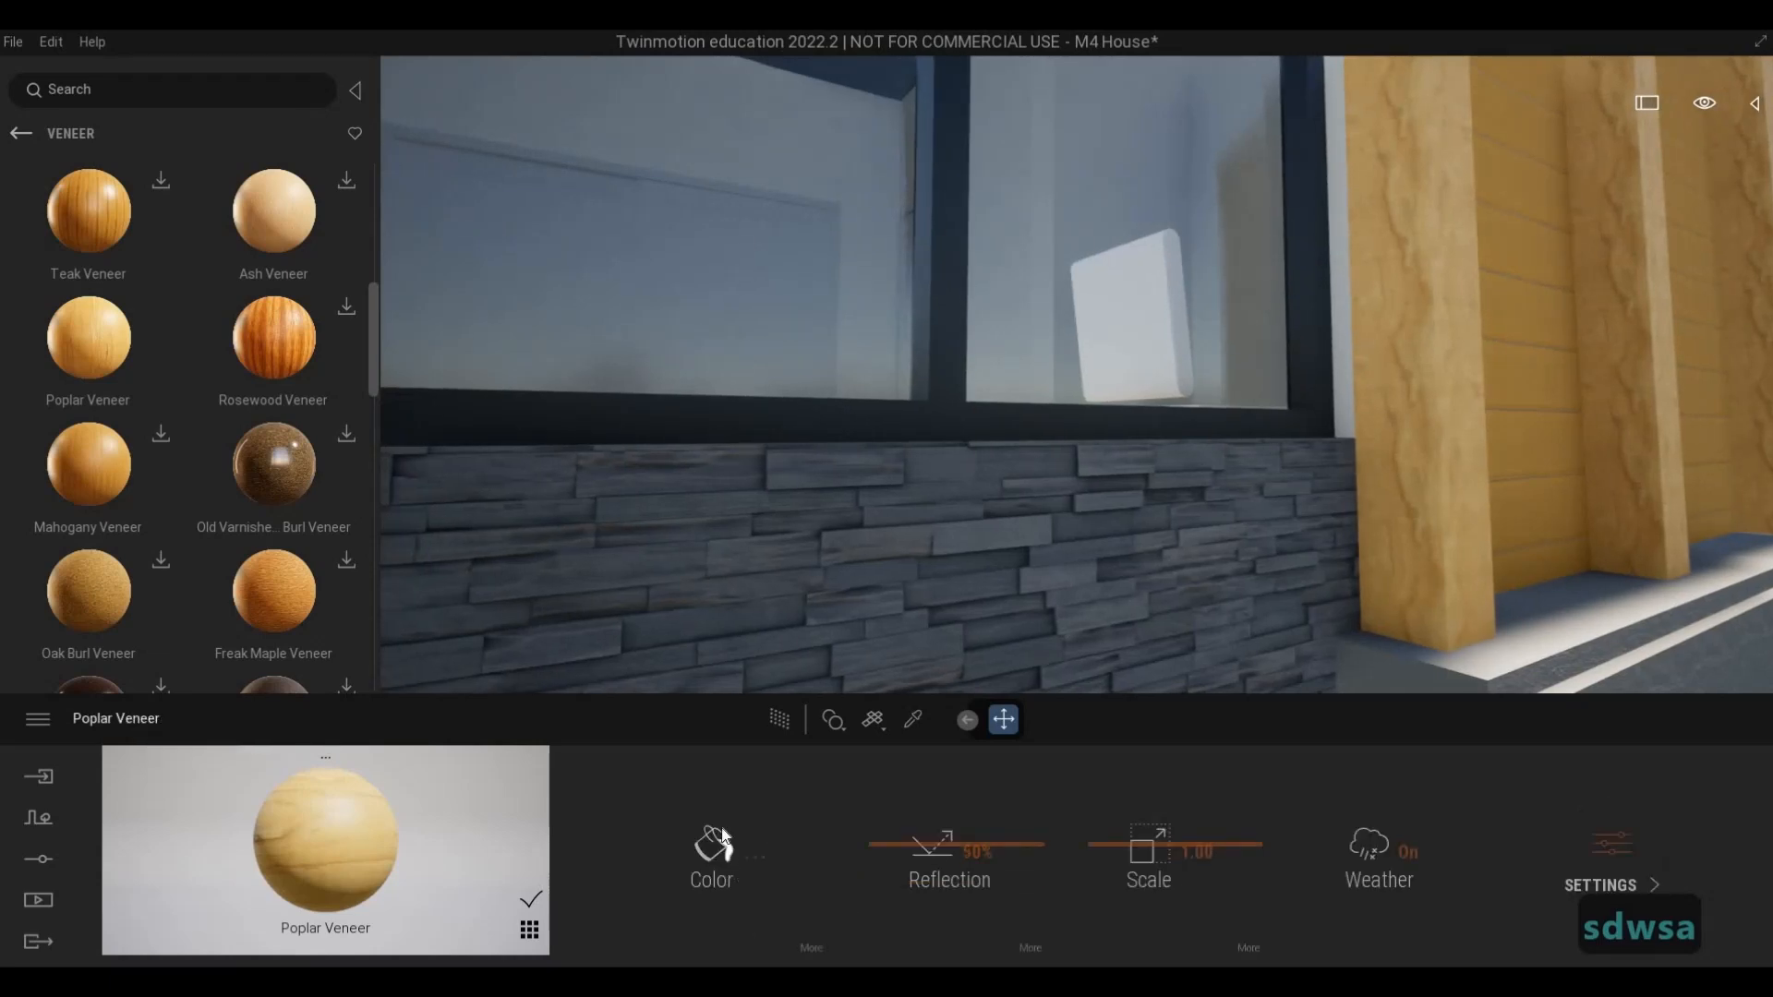
pyautogui.moveTo(866, 366); pyautogui.dragTo(866, 471)
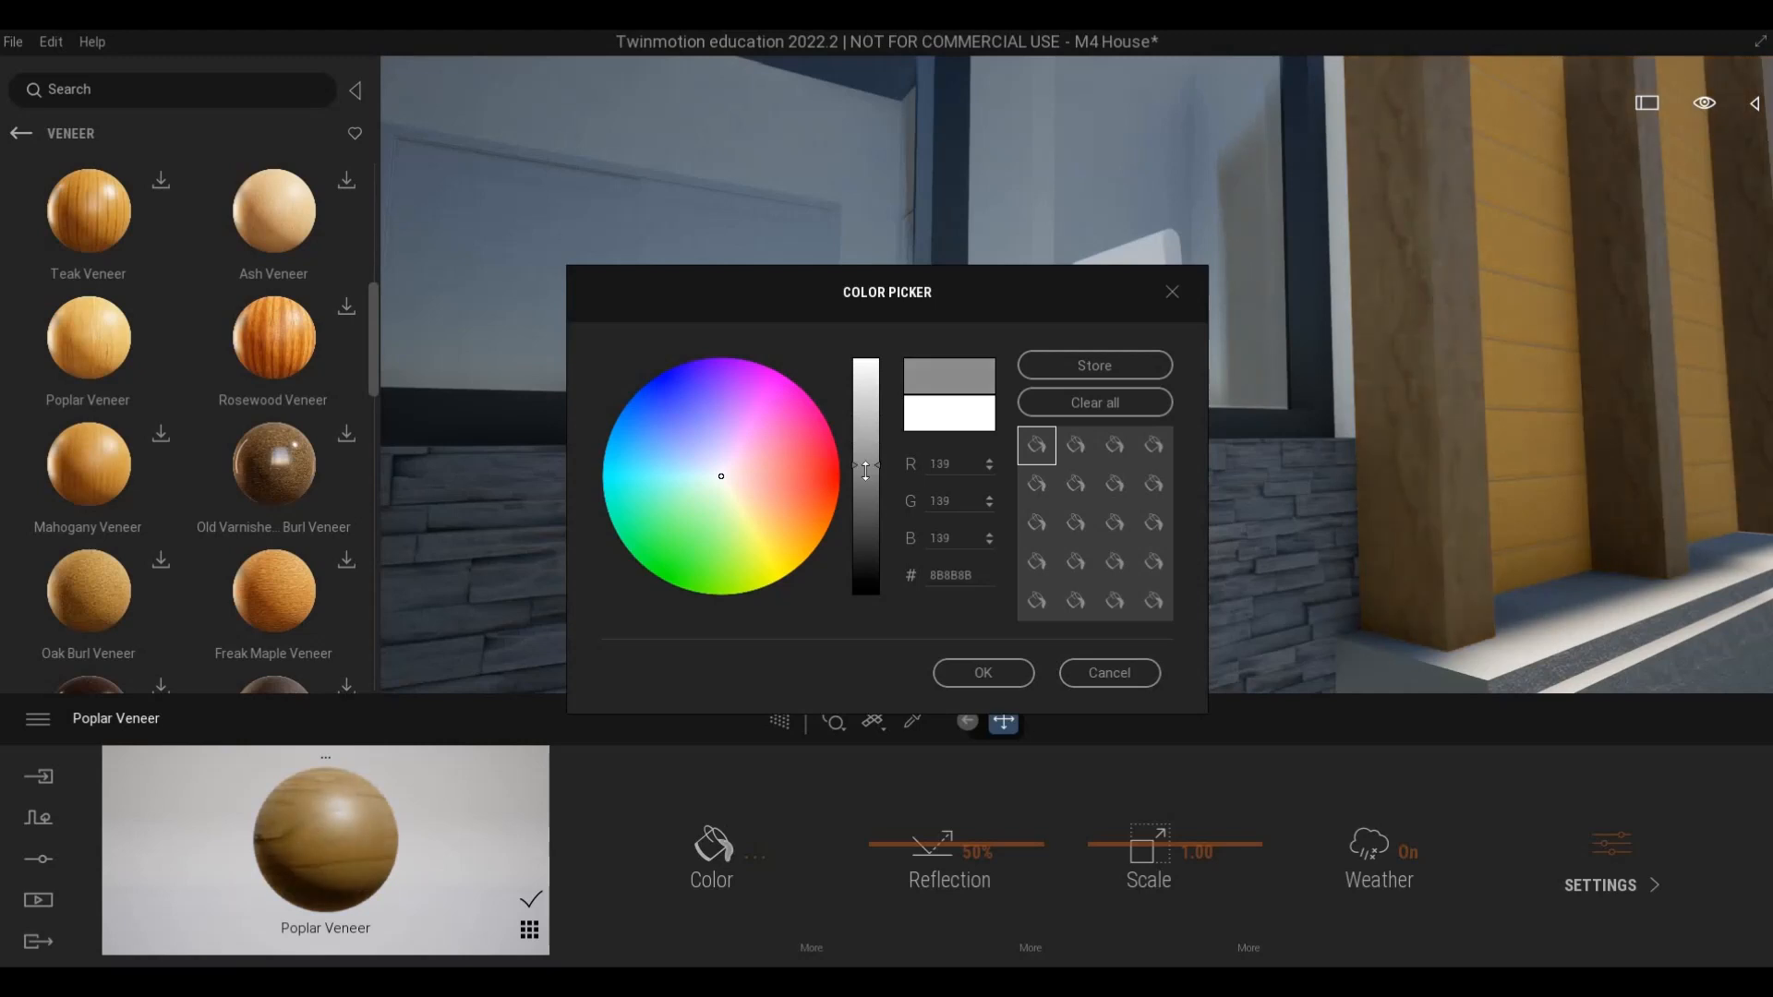
pyautogui.click(756, 481)
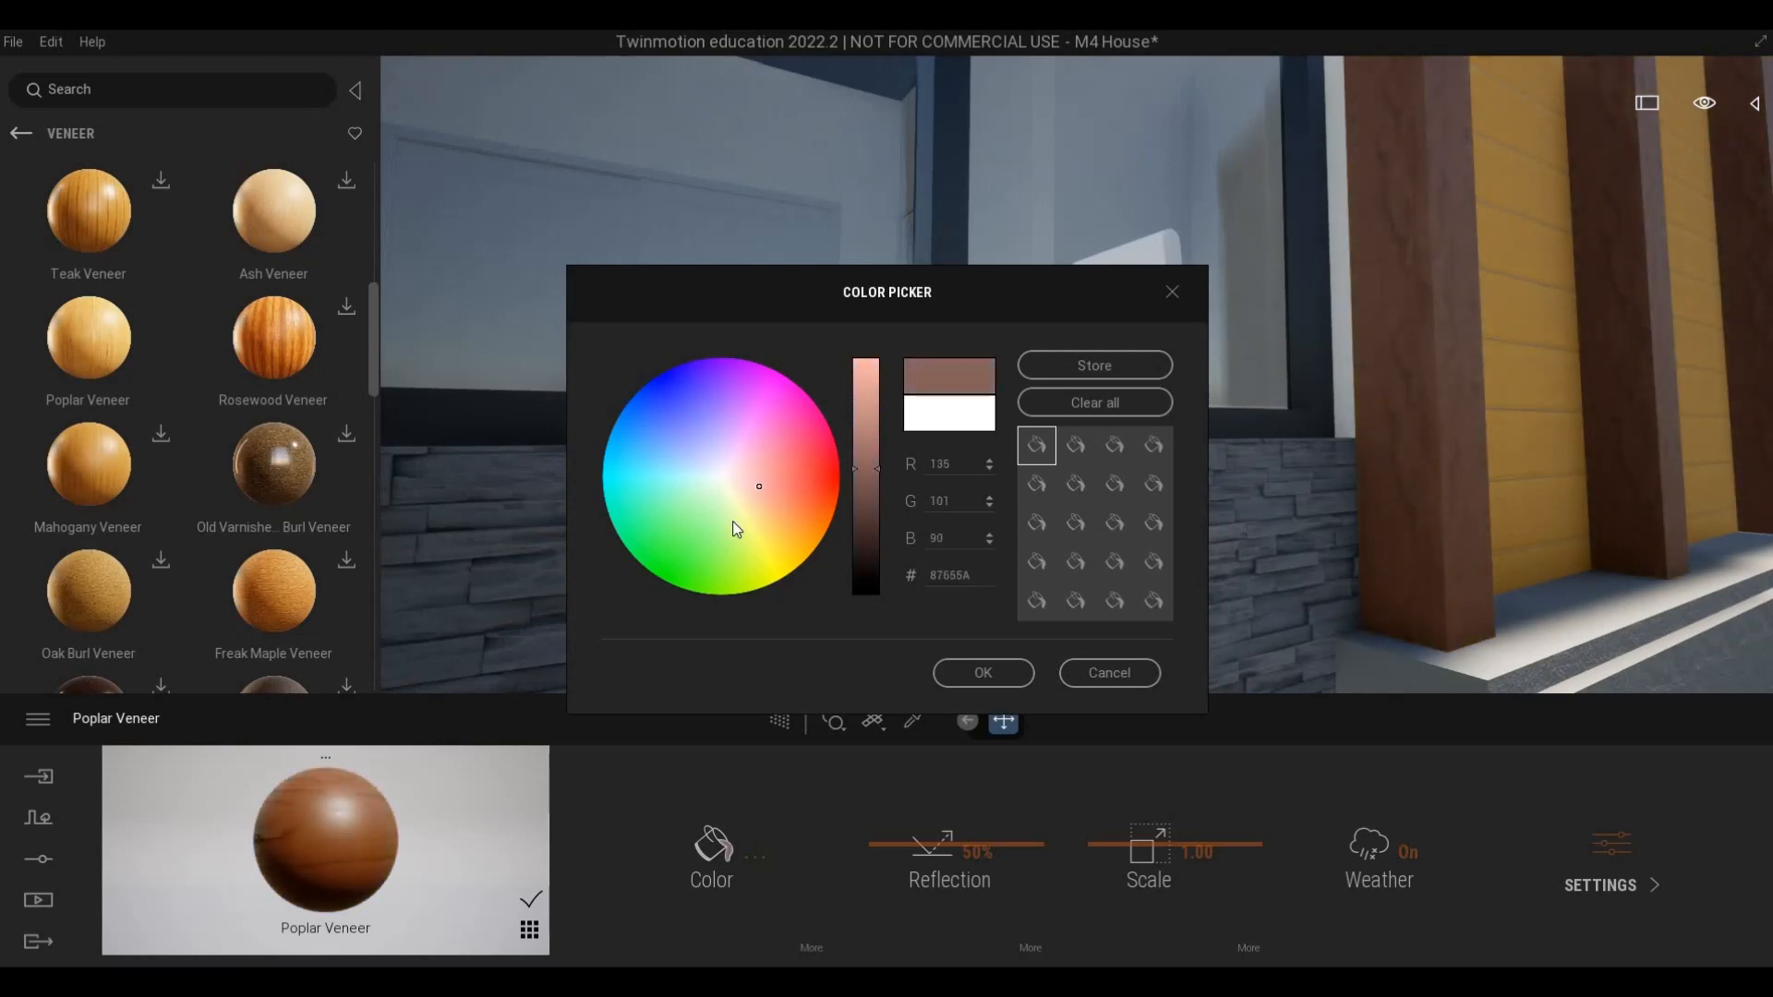
pyautogui.moveTo(734, 521)
pyautogui.mouseDown()
pyautogui.moveTo(743, 475)
pyautogui.moveTo(706, 451)
pyautogui.moveTo(748, 478)
pyautogui.mouseUp()
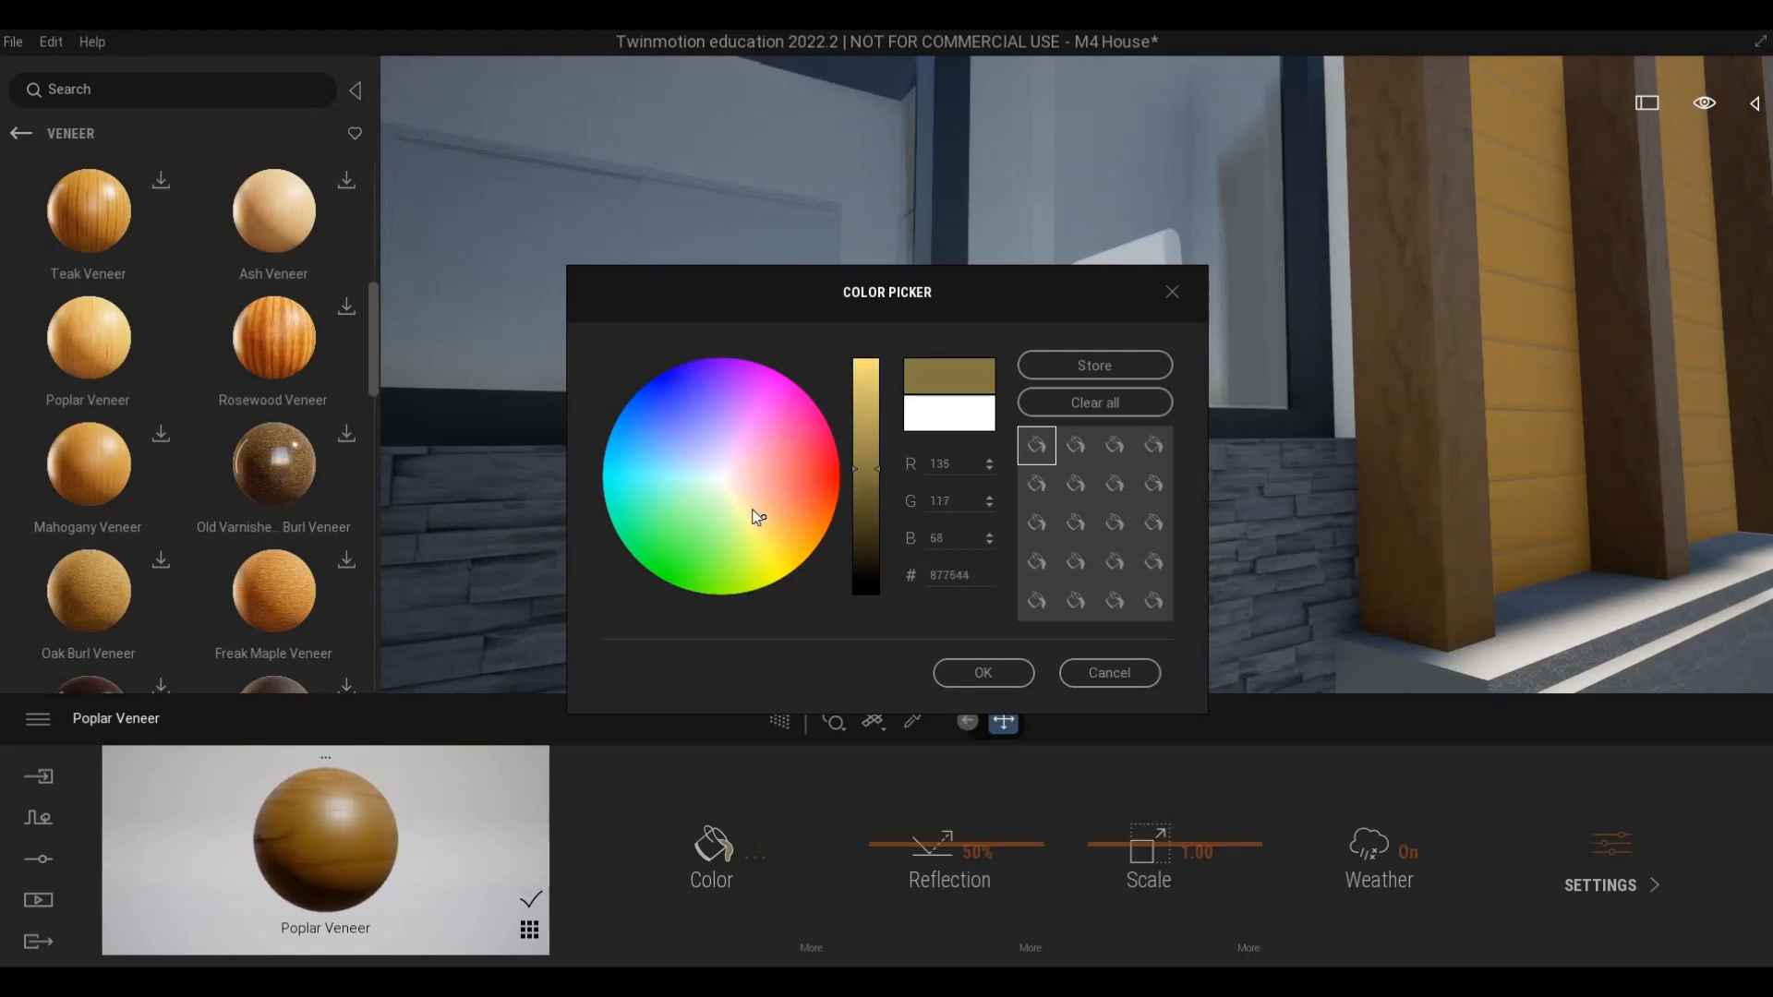
pyautogui.moveTo(755, 516)
pyautogui.mouseDown()
pyautogui.moveTo(764, 482)
pyautogui.moveTo(696, 530)
pyautogui.mouseUp()
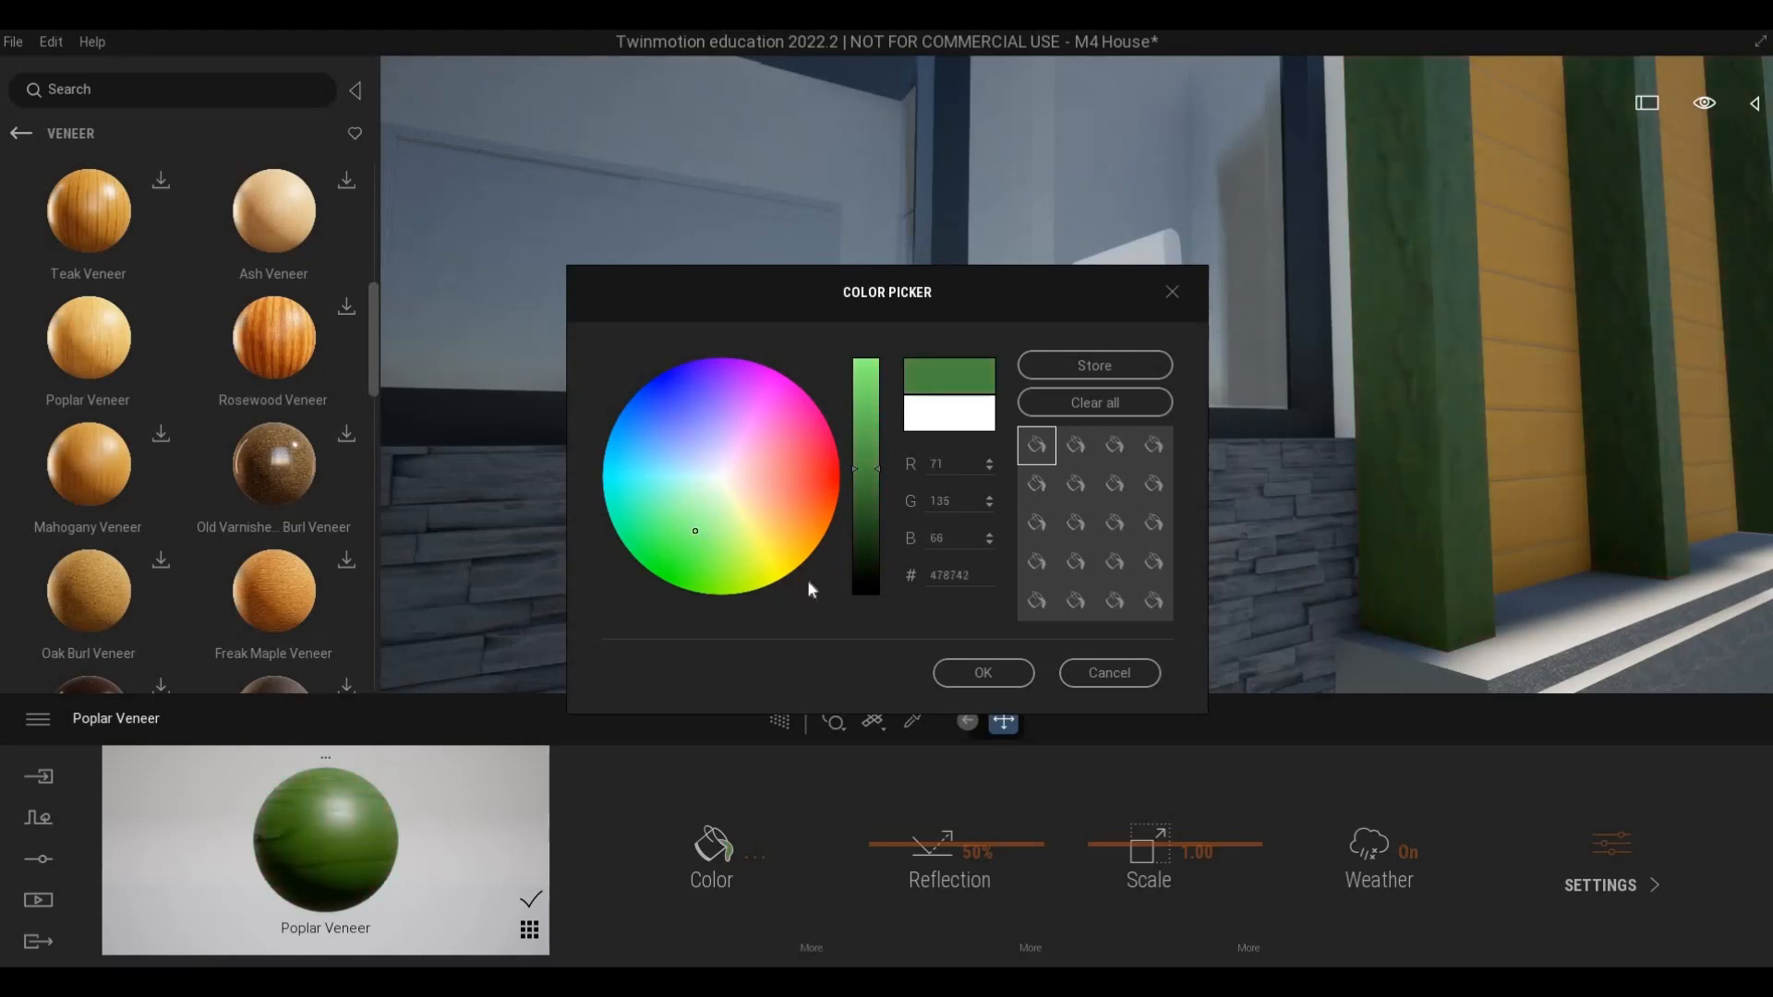
# - Discard the tint and undo the Poplar Veneer changes to return the fins to Walnut Veneer
pyautogui.hotkey('ctrl', 'z')
pyautogui.hotkey('ctrl', 'z')
pyautogui.press('Escape')
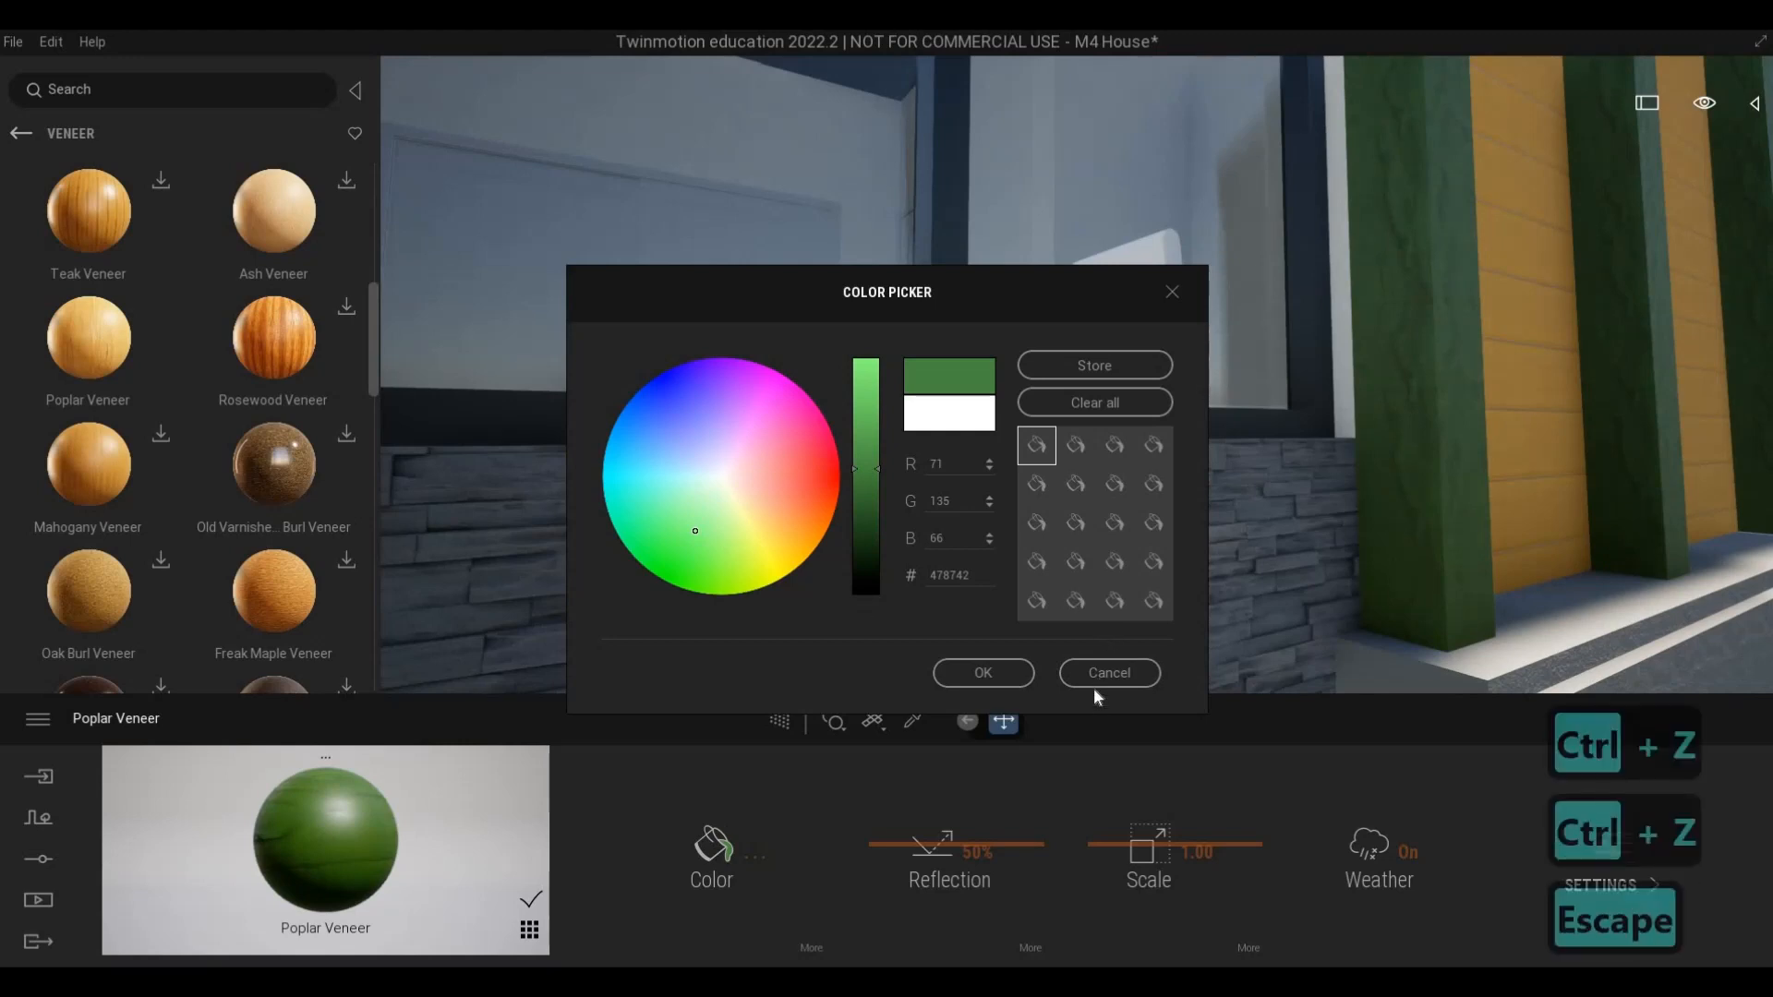
pyautogui.press('Escape')
pyautogui.click(1110, 673)
pyautogui.hotkey('ctrl', 'z')
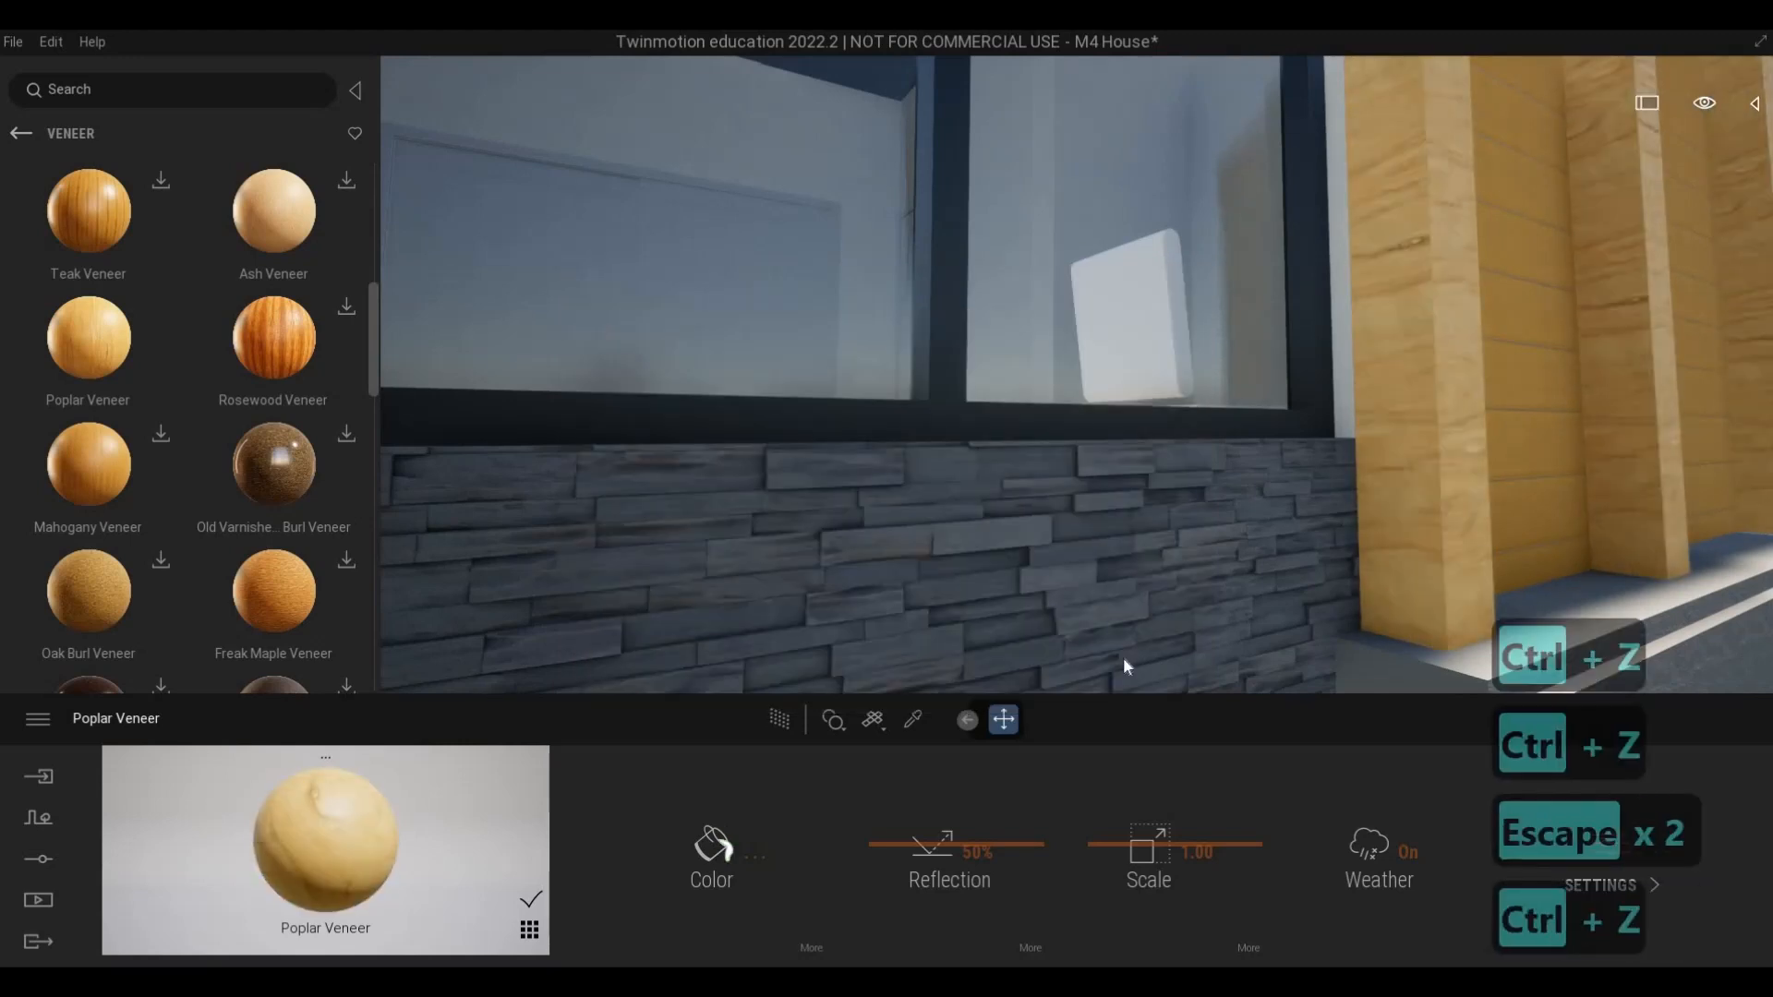
pyautogui.hotkey('ctrl', 'z')
pyautogui.hotkey('ctrl', 'z')
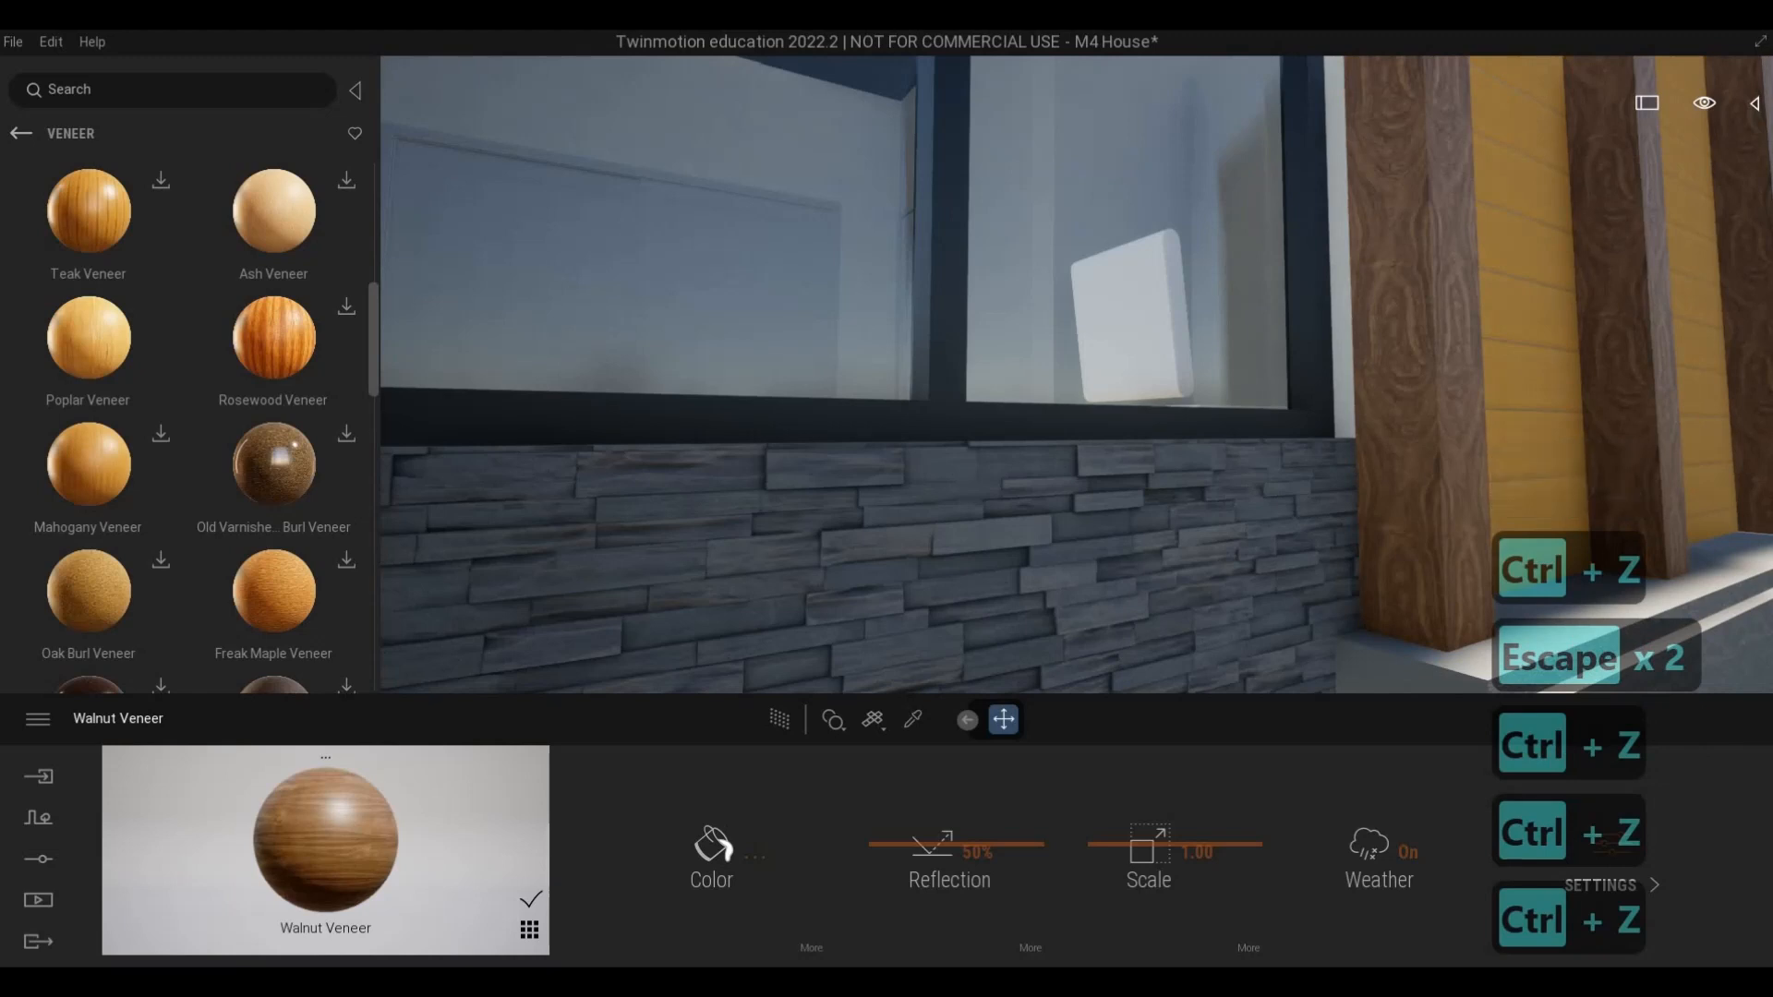
# - Darken the fins' Walnut Veneer by setting its colour to a light grey of about D0D0D0
pyautogui.press('s')
pyautogui.press('d')
pyautogui.press('w')
pyautogui.press('a')
pyautogui.press('w')
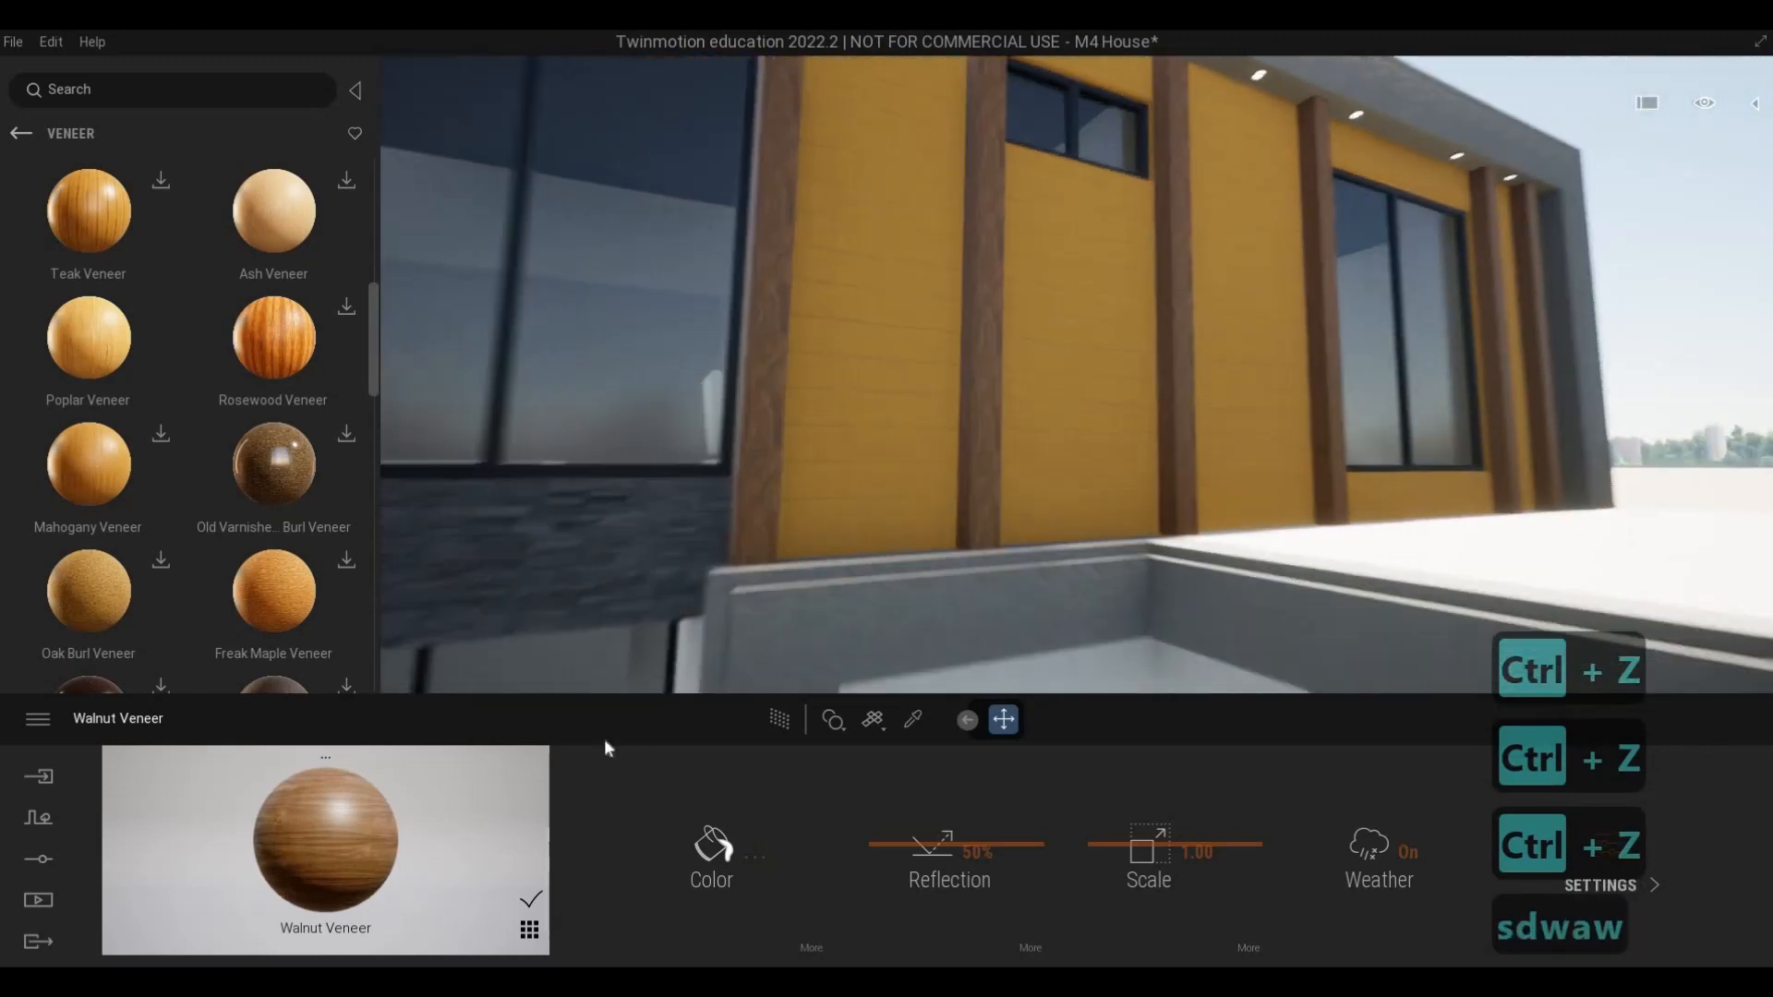
pyautogui.click(712, 846)
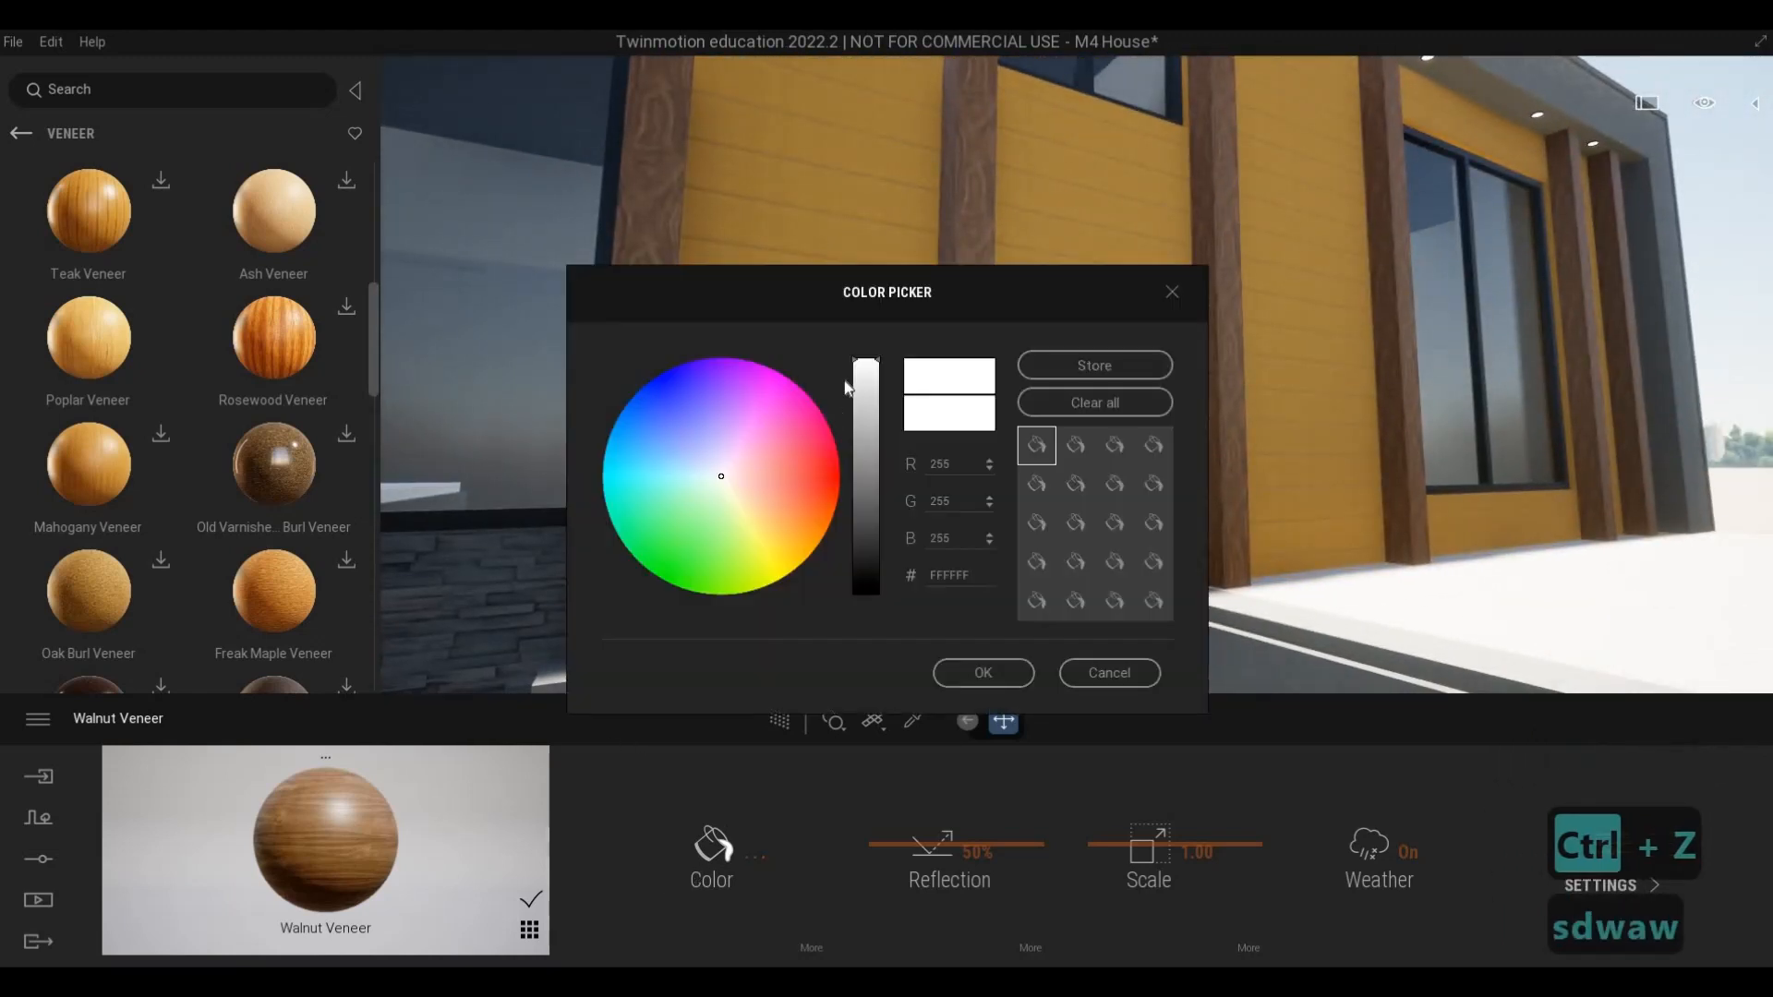
pyautogui.click(860, 410)
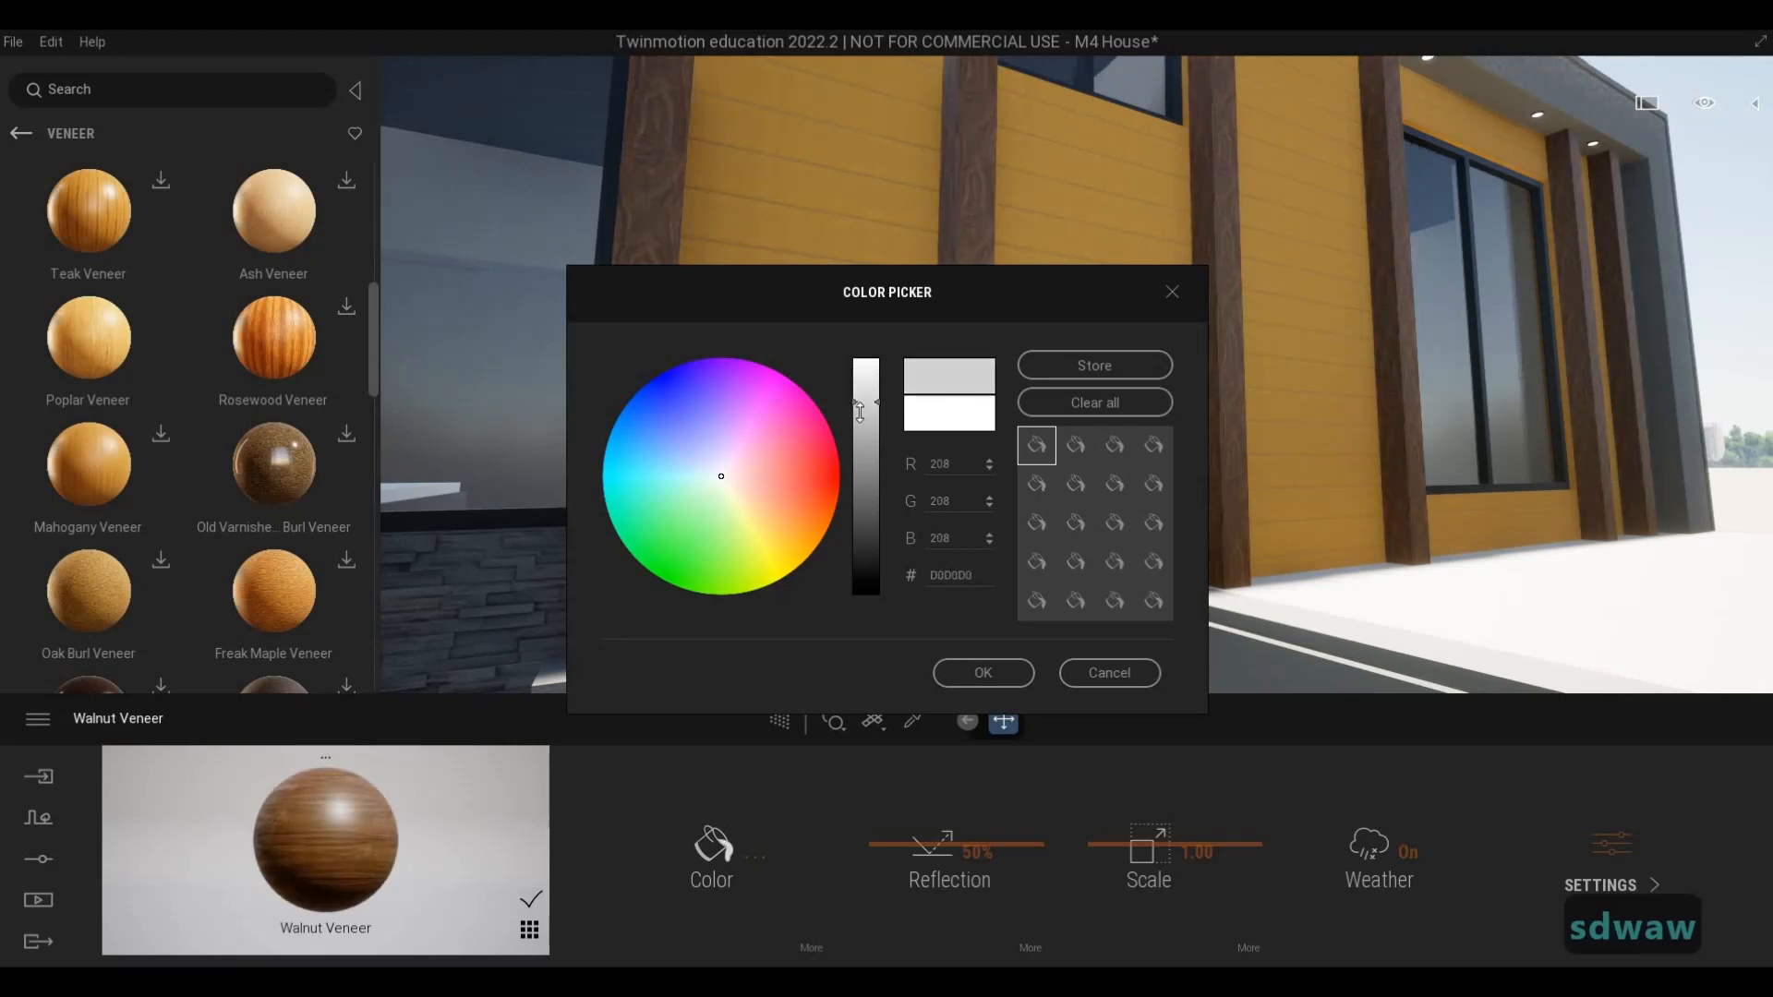
pyautogui.click(983, 672)
# - Examine the house's front exterior from a distance and up close, including the facade fins, entrance, paving and garage
pyautogui.press('s')
pyautogui.press('s')
pyautogui.press('s')
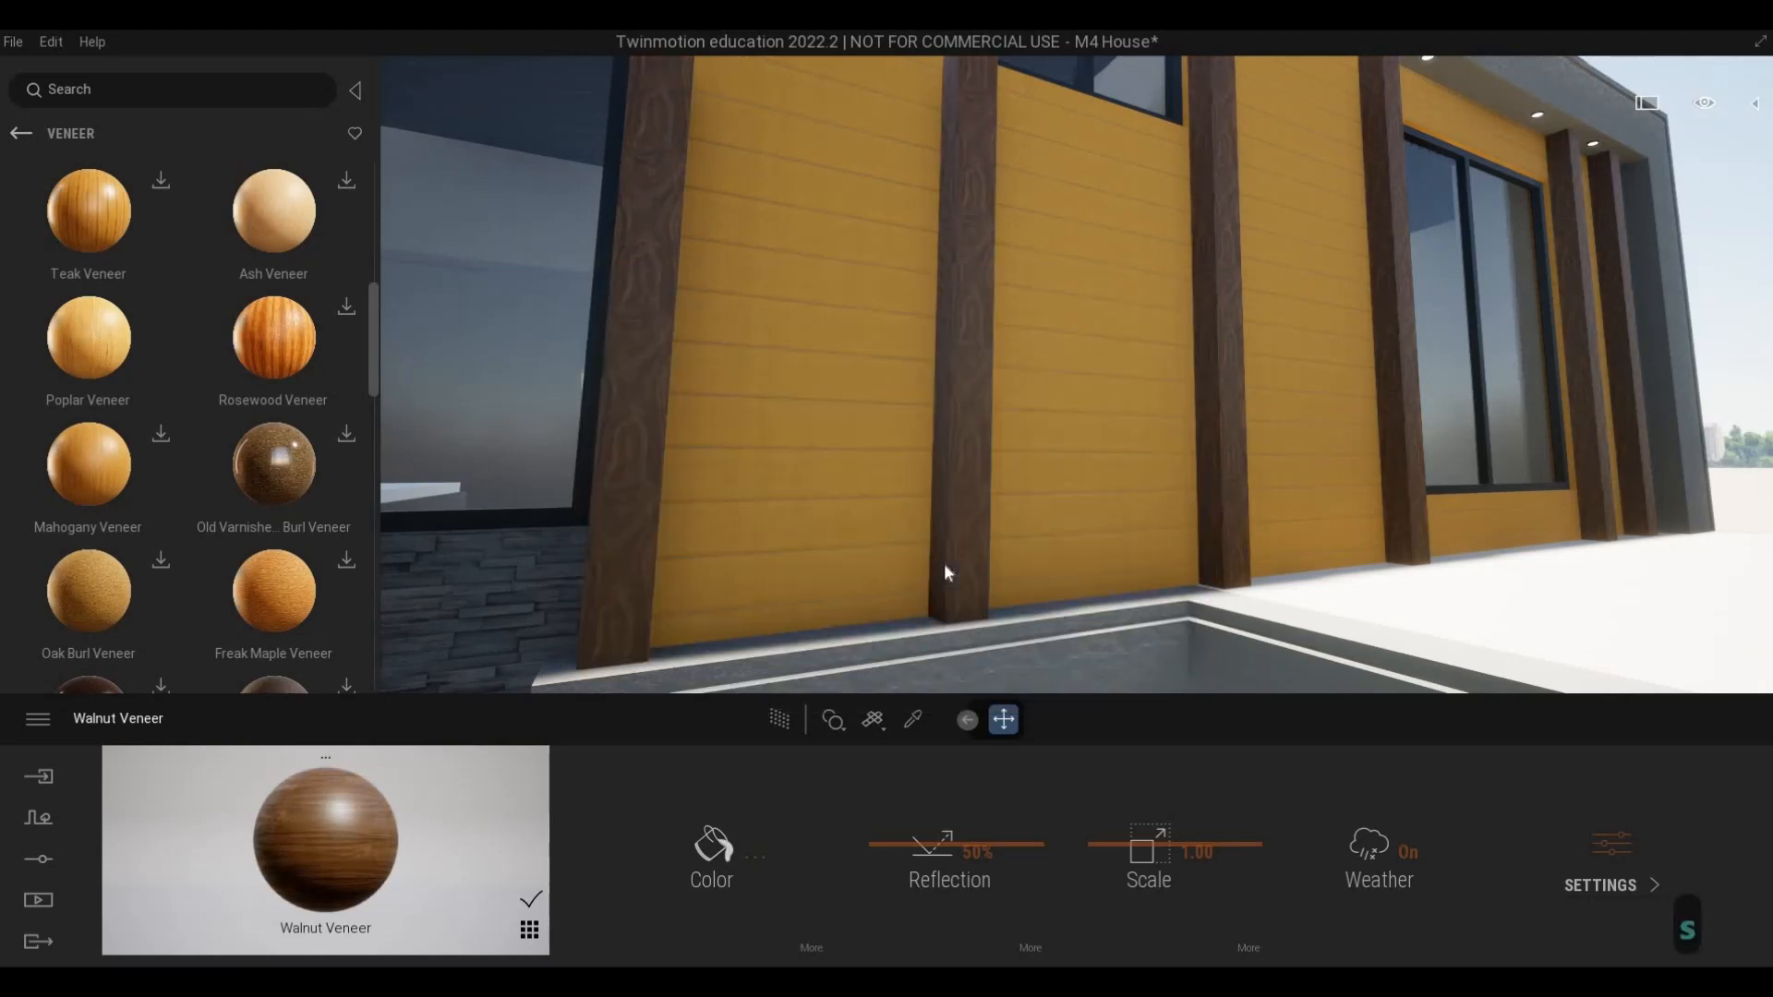
pyautogui.moveTo(944, 564); pyautogui.dragTo(1090, 586, button='right')
pyautogui.press('d')
pyautogui.press('s')
pyautogui.press('a')
pyautogui.press('e')
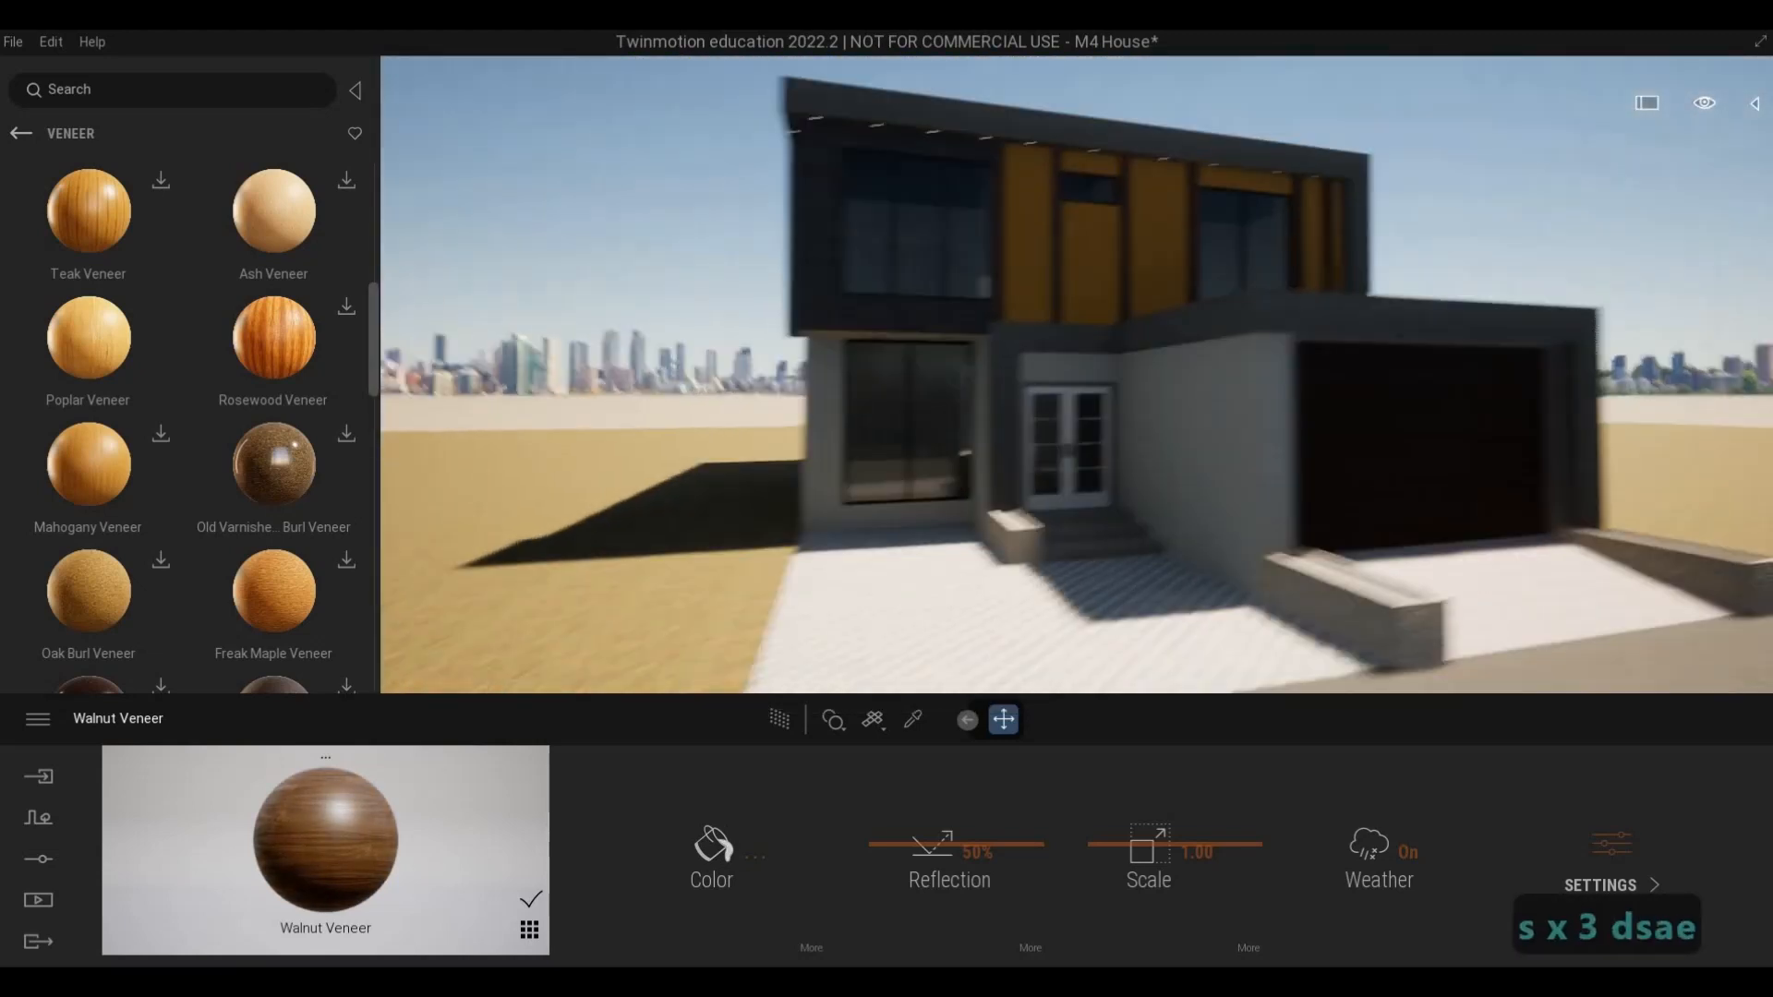
pyautogui.press('w')
pyautogui.press('d')
pyautogui.press('w')
pyautogui.press('w')
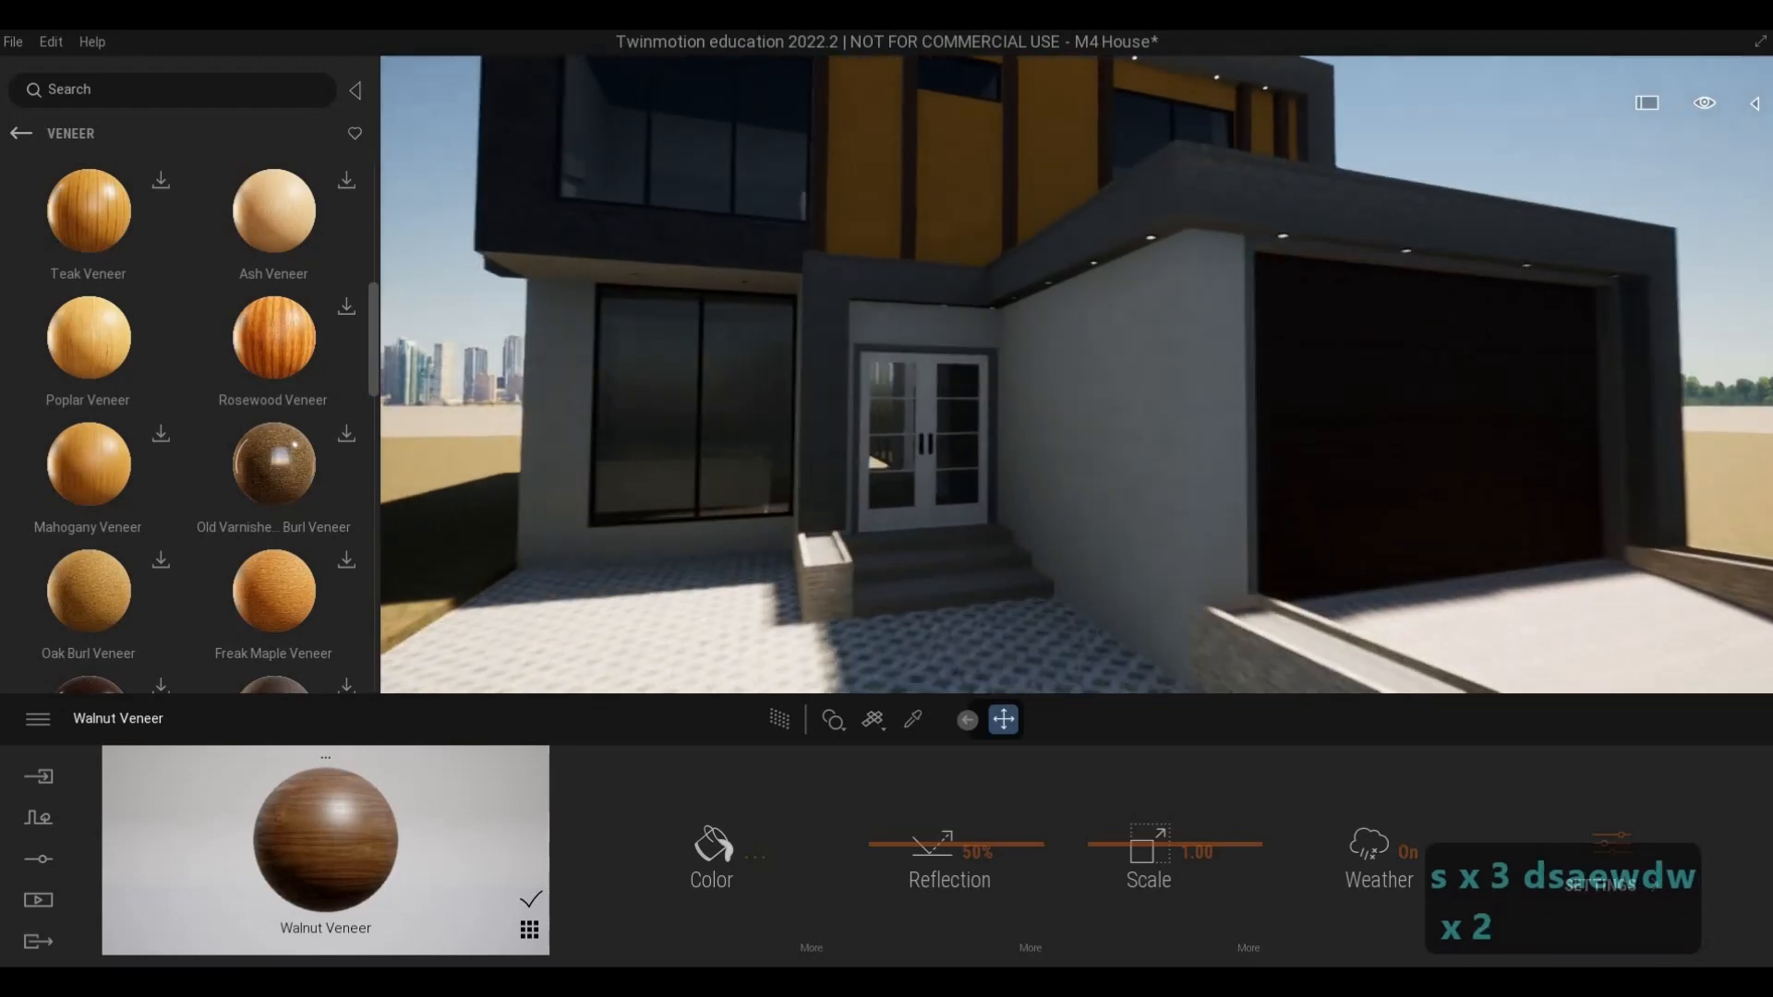
pyautogui.press('e')
pyautogui.press('d')
pyautogui.press('q')
pyautogui.press('d')
pyautogui.press('w')
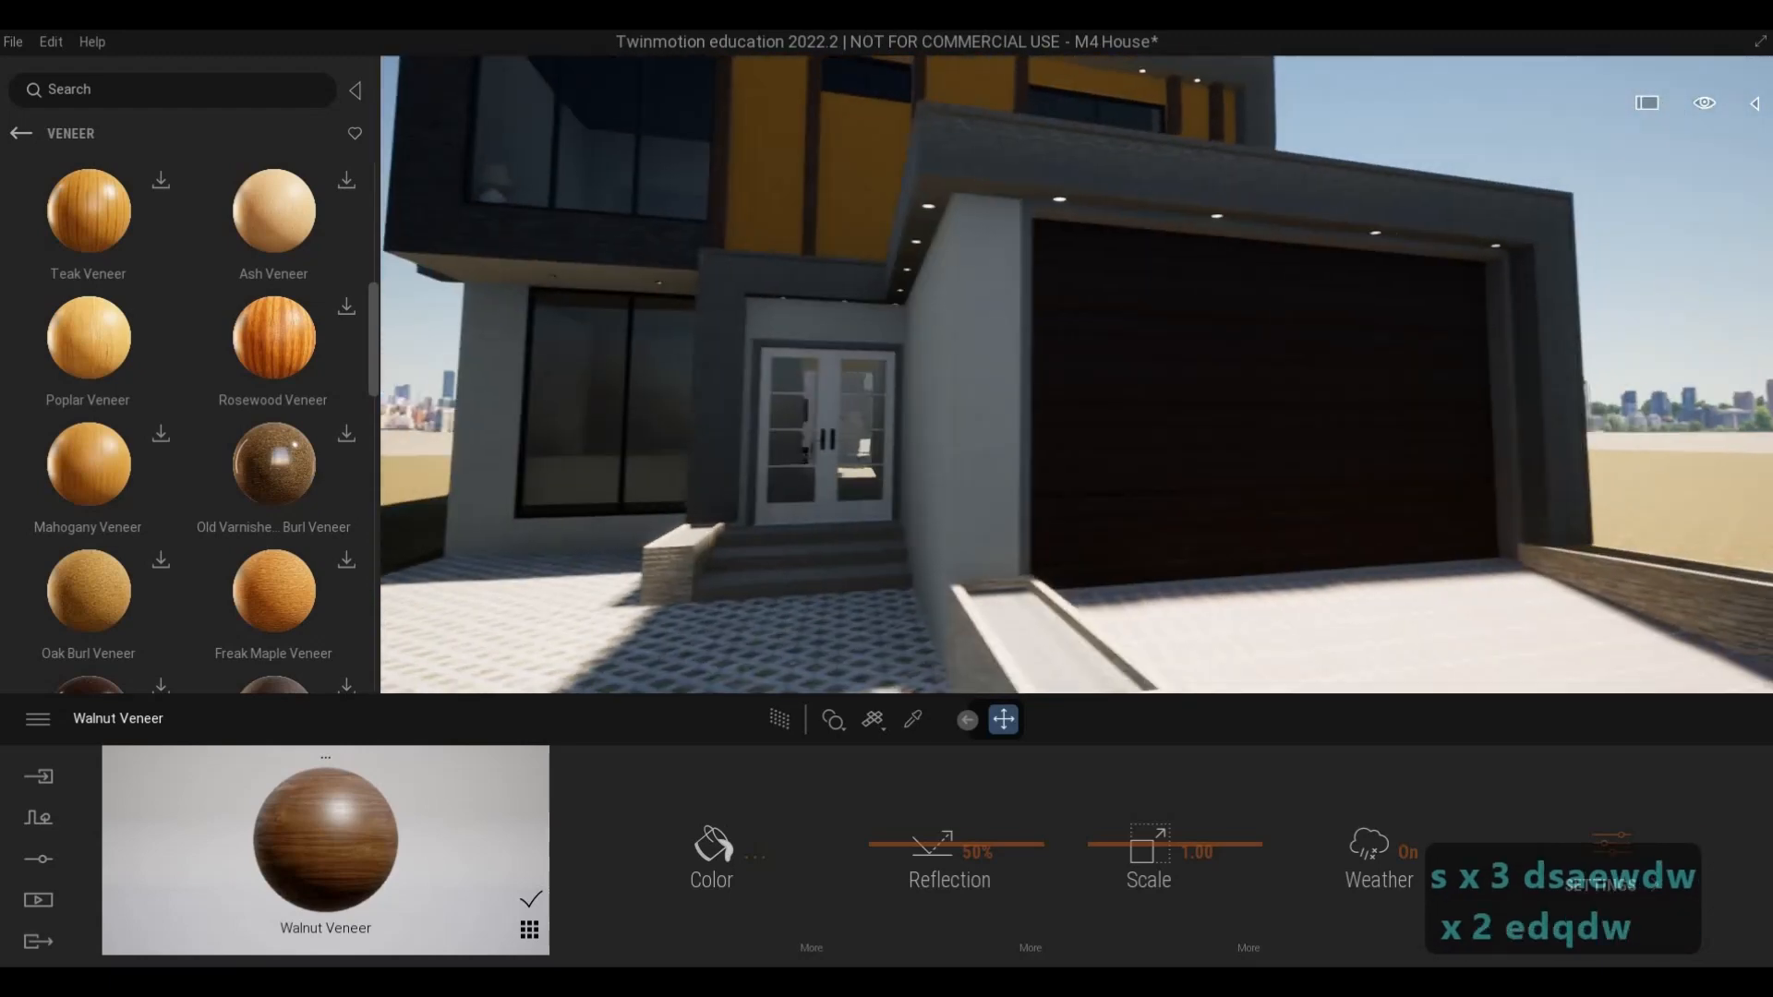
pyautogui.press('w')
pyautogui.press('a')
pyautogui.press('s')
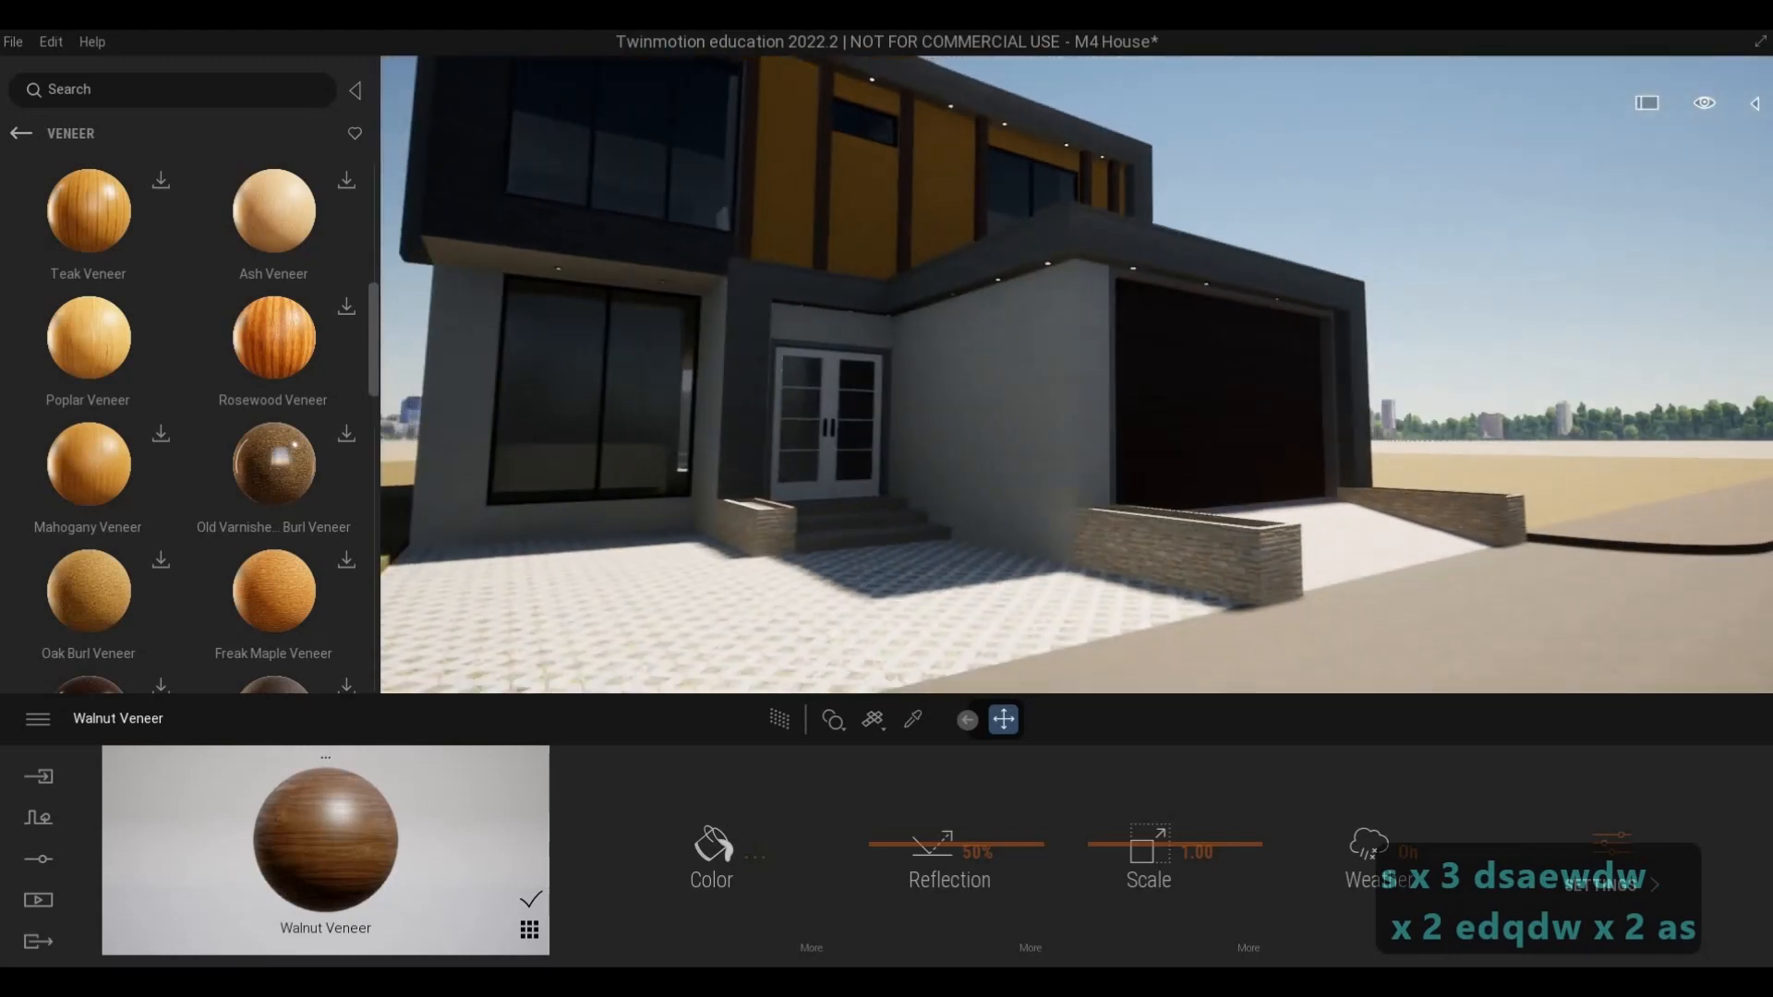
pyautogui.press('w')
pyautogui.press('s')
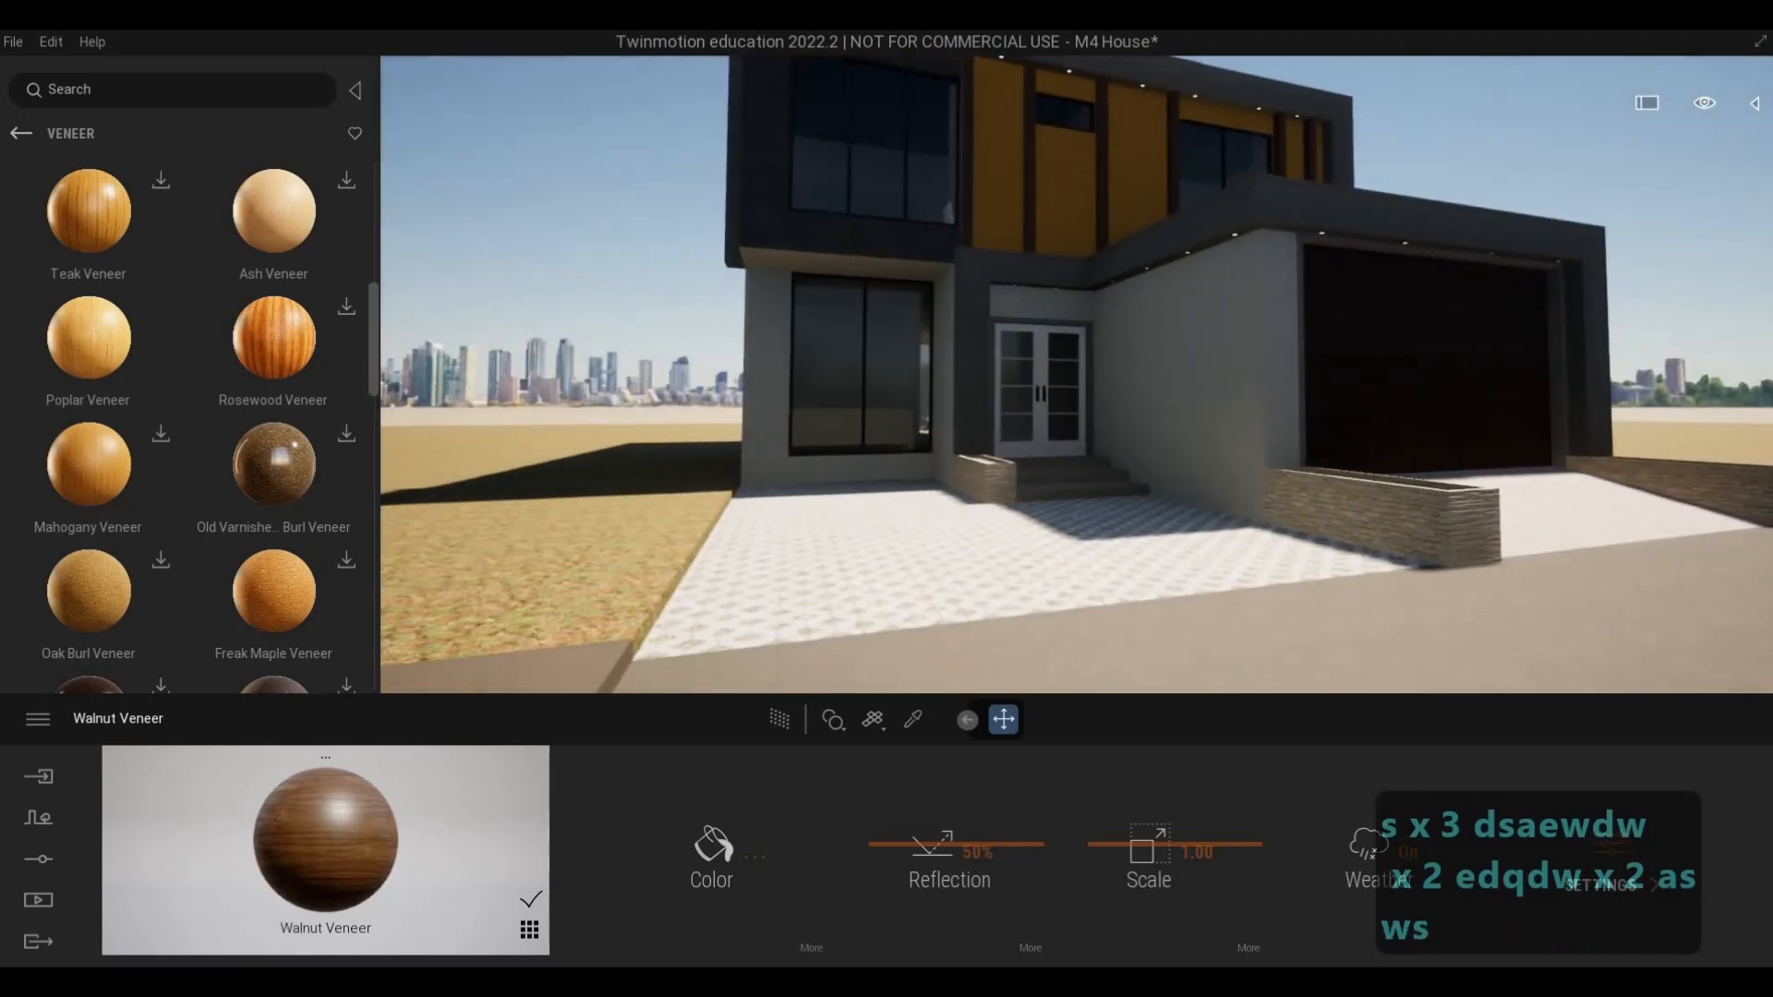
pyautogui.press('a')
pyautogui.press('w')
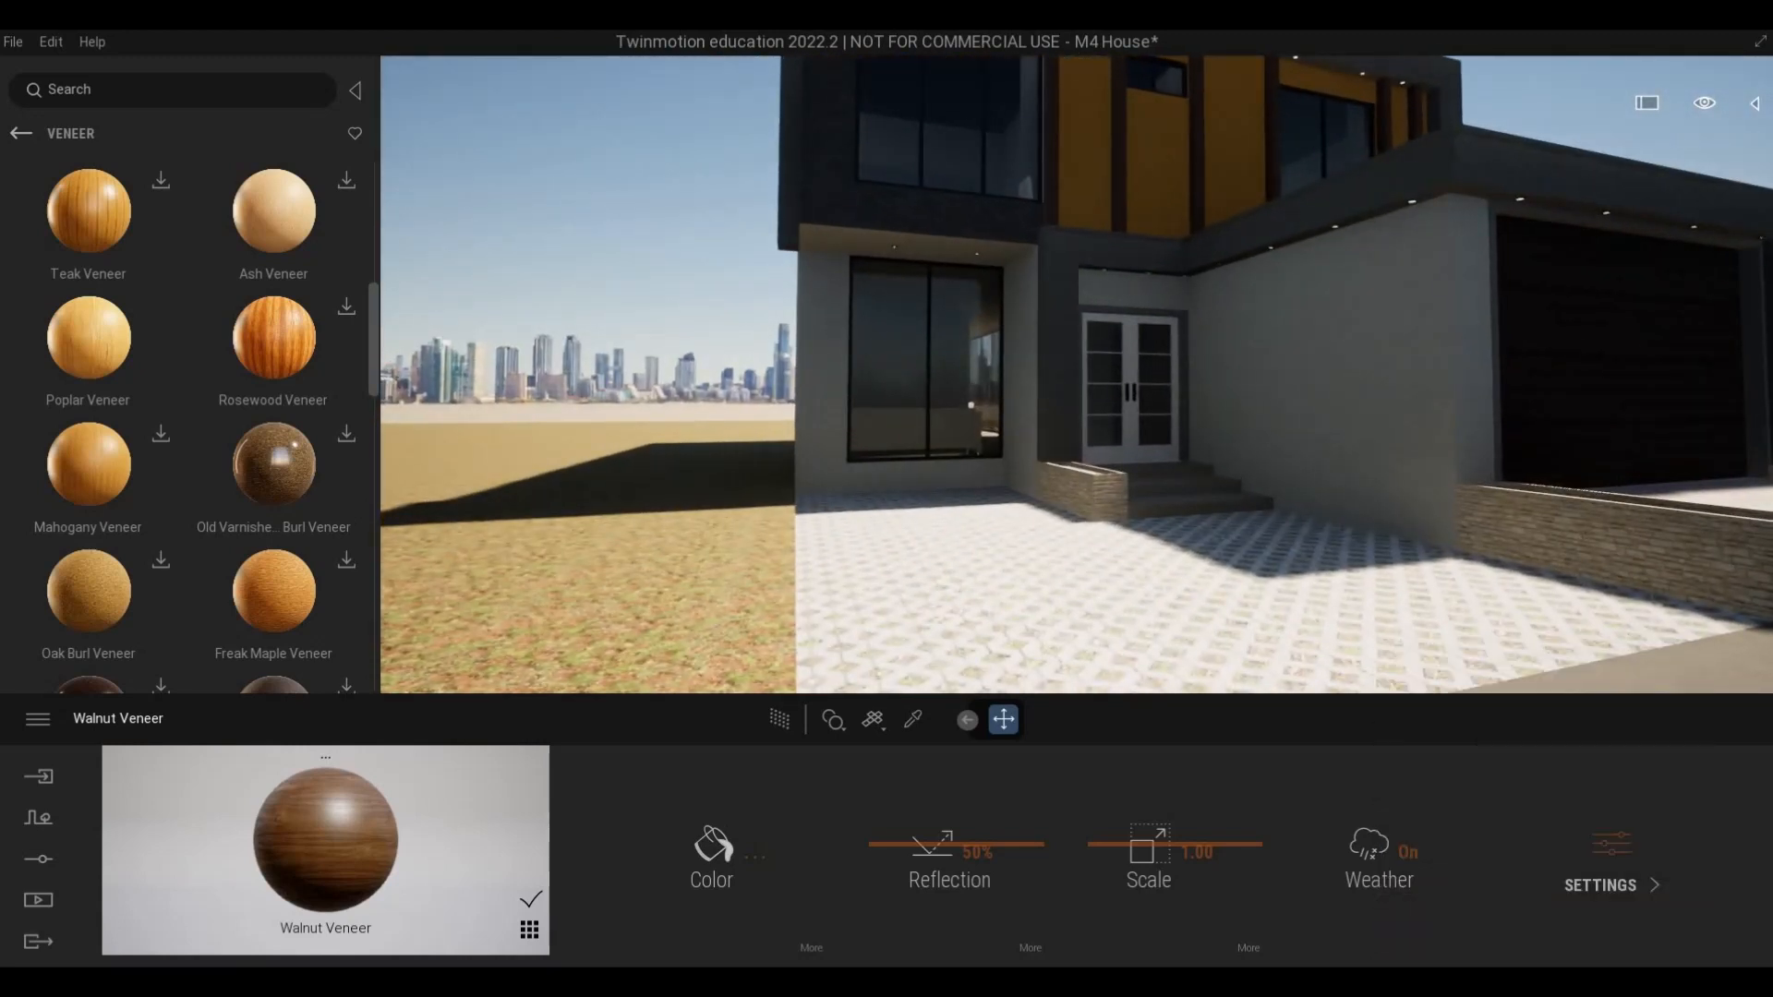
# - Pick the garage door frame's Aluminum, Anodized Silver material and set its reflection to 63%
pyautogui.press('d')
pyautogui.press('w')
pyautogui.press('d')
pyautogui.press('w')
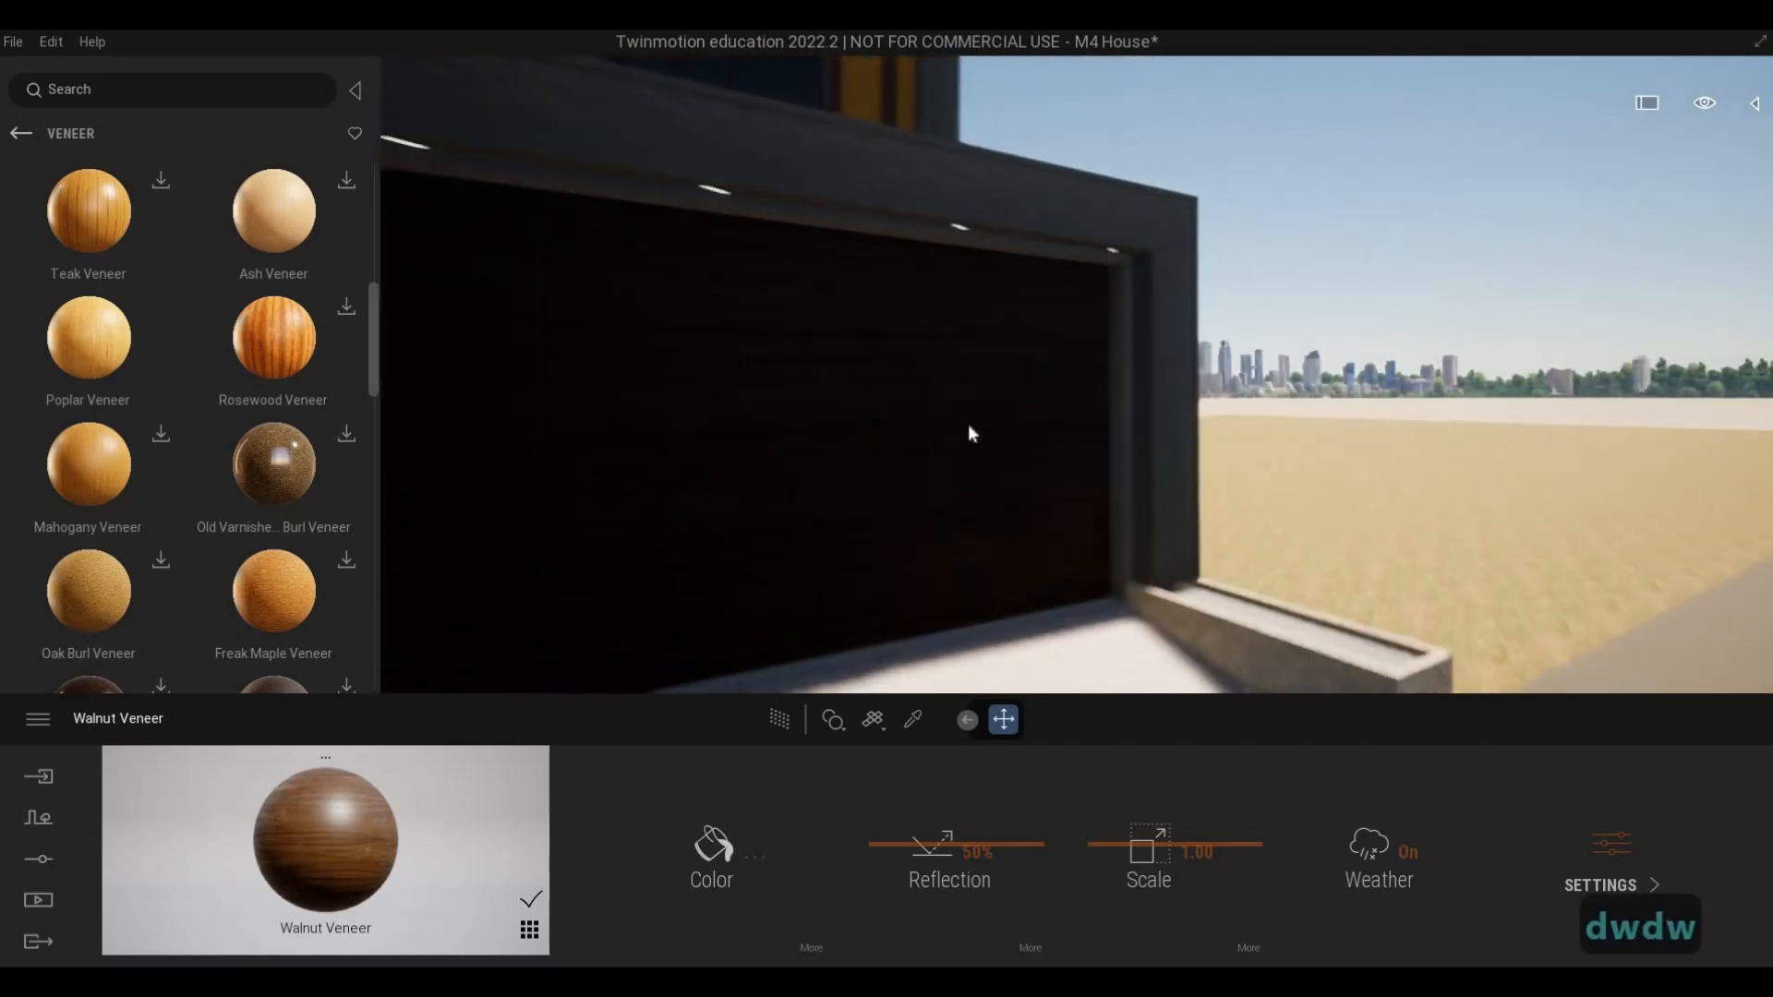
pyautogui.press('a')
pyautogui.press('e')
pyautogui.press('d')
pyautogui.press('s')
pyautogui.press('d')
pyautogui.press('q')
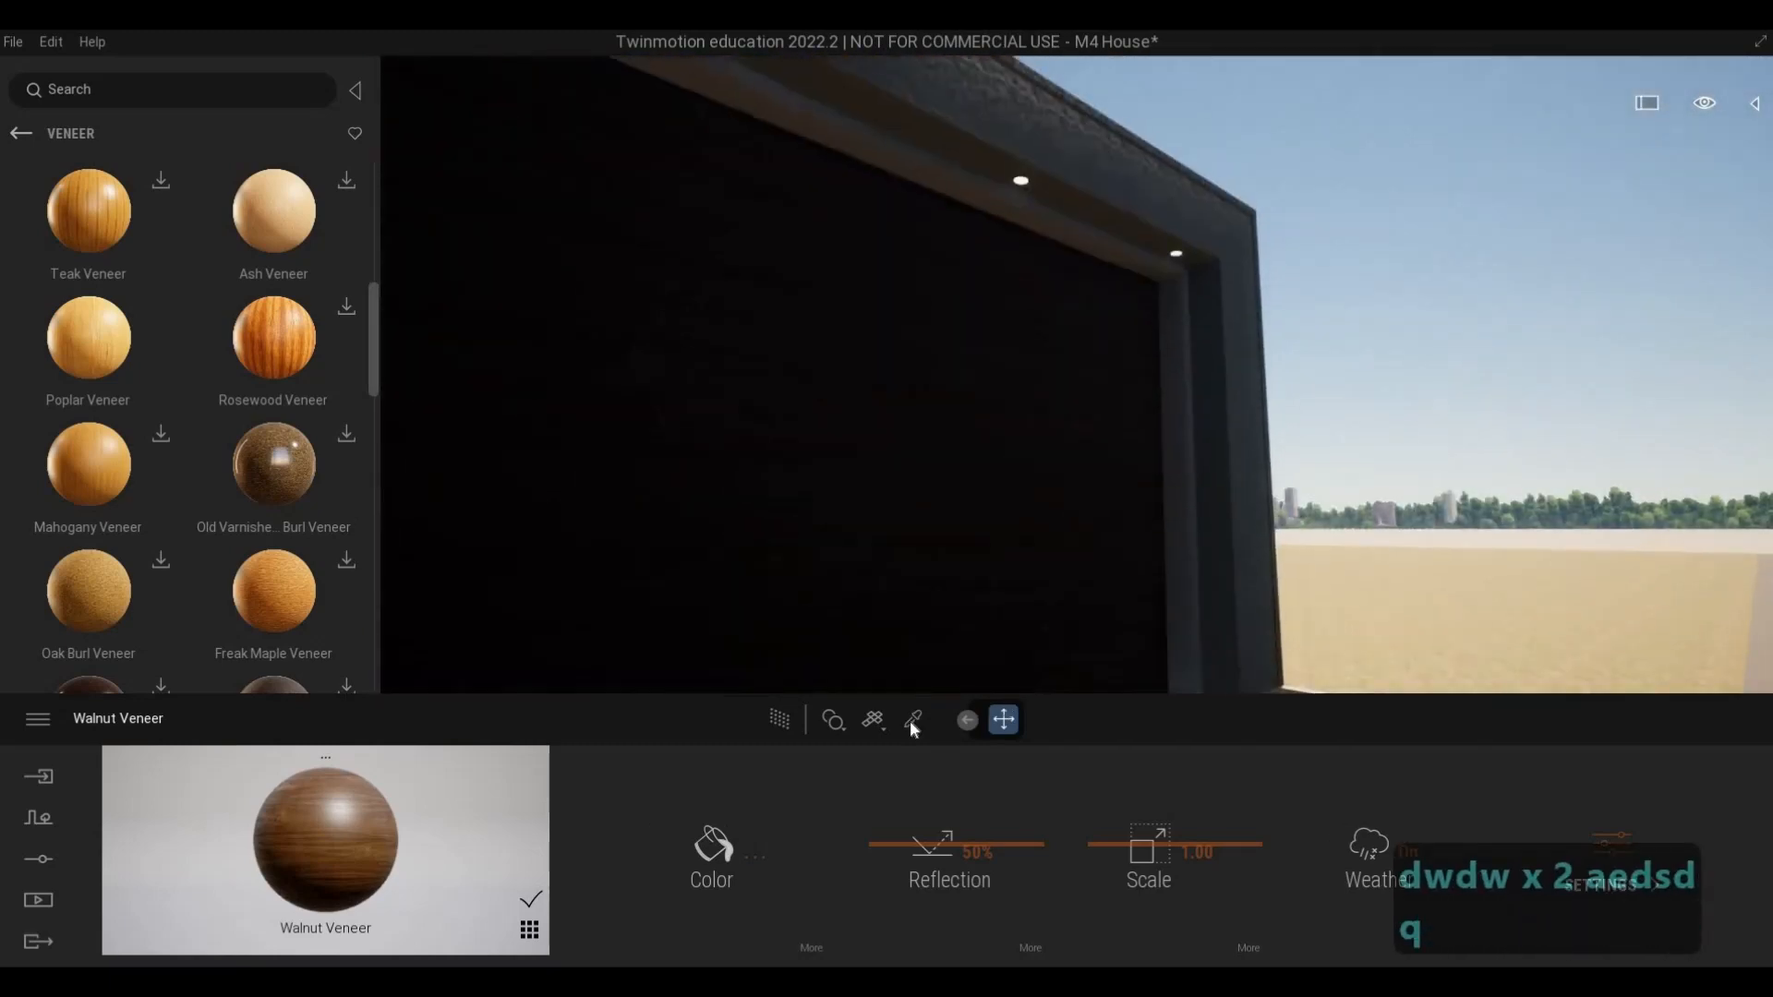
pyautogui.click(913, 719)
pyautogui.click(1157, 558)
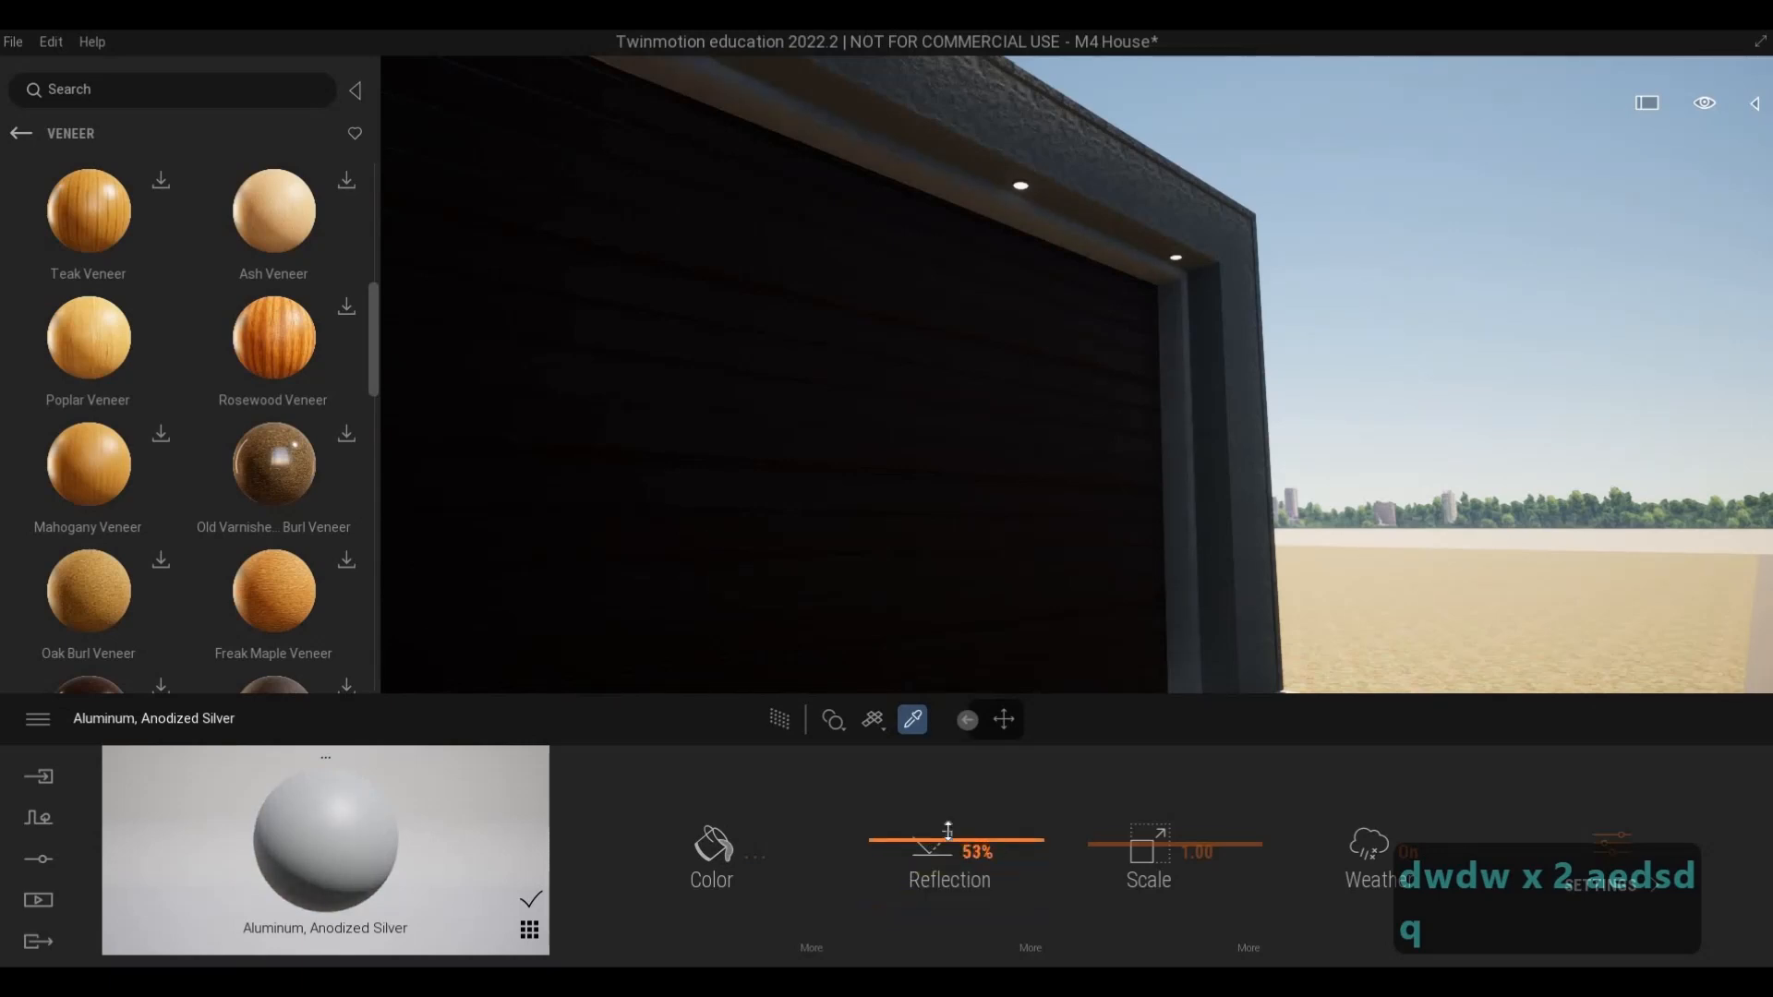
pyautogui.moveTo(952, 824); pyautogui.dragTo(952, 821)
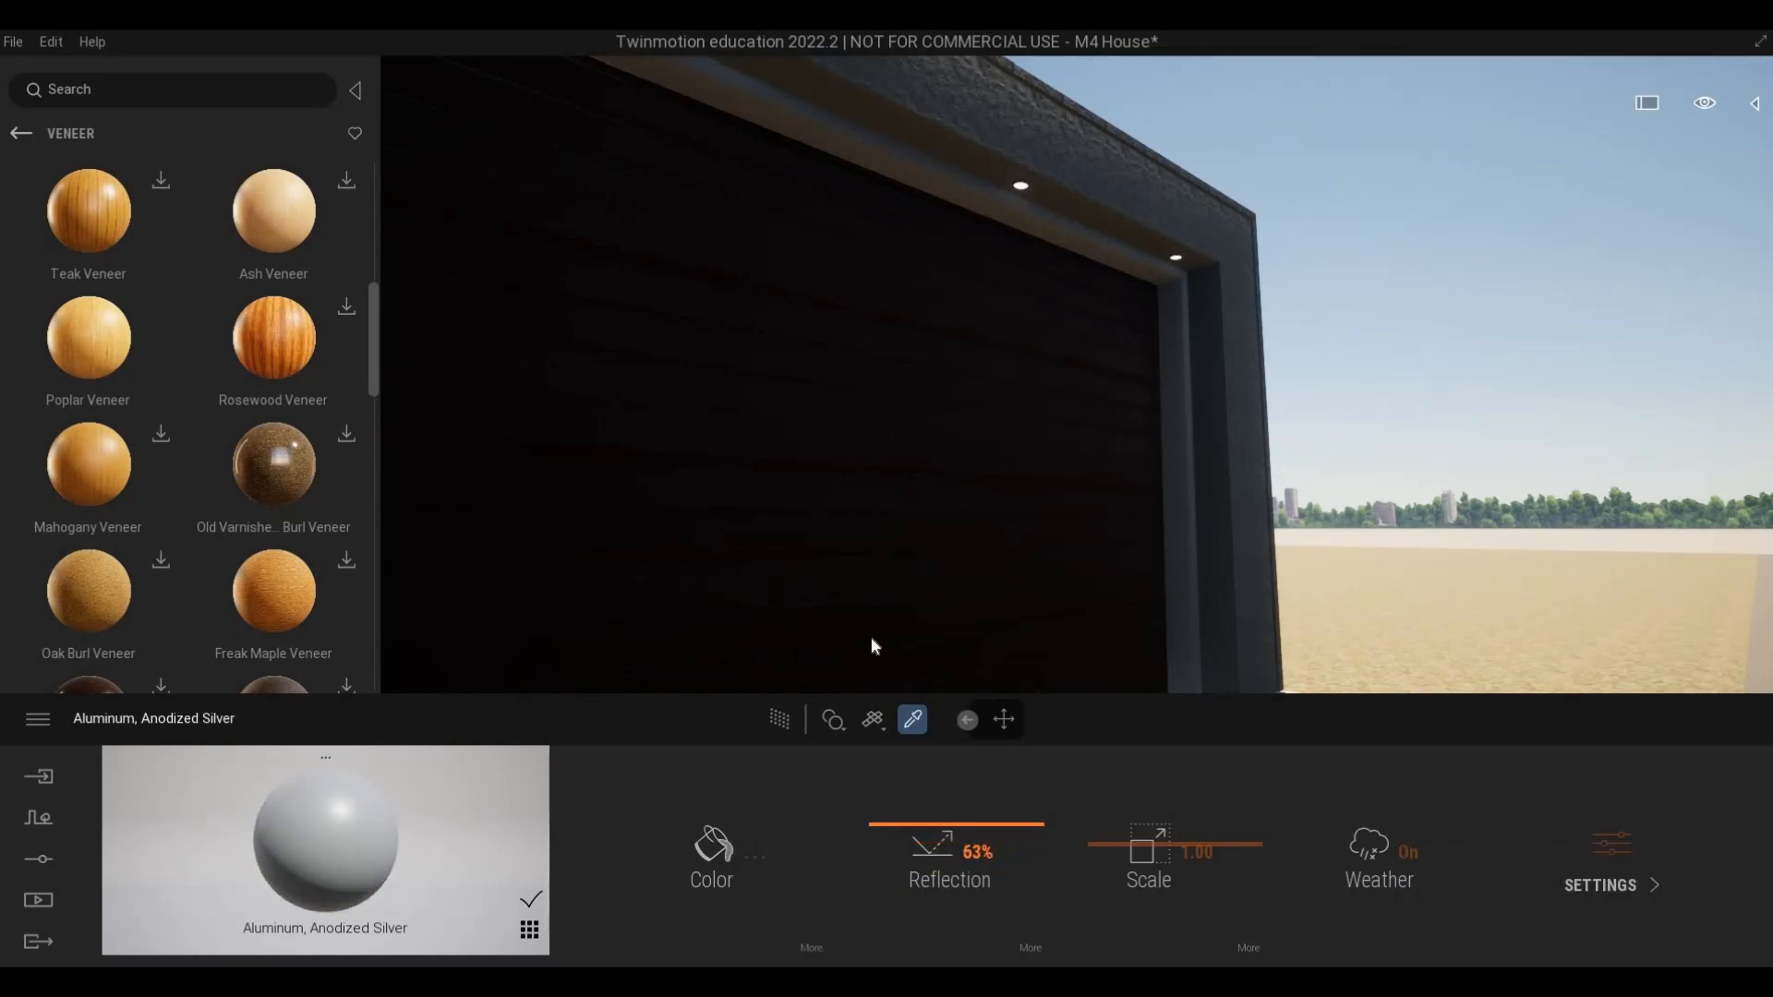
# - Darken the garage door frame's aluminum colour to a very dark neutral grey and turn on its metalness
pyautogui.moveTo(874, 540); pyautogui.dragTo(874, 563)
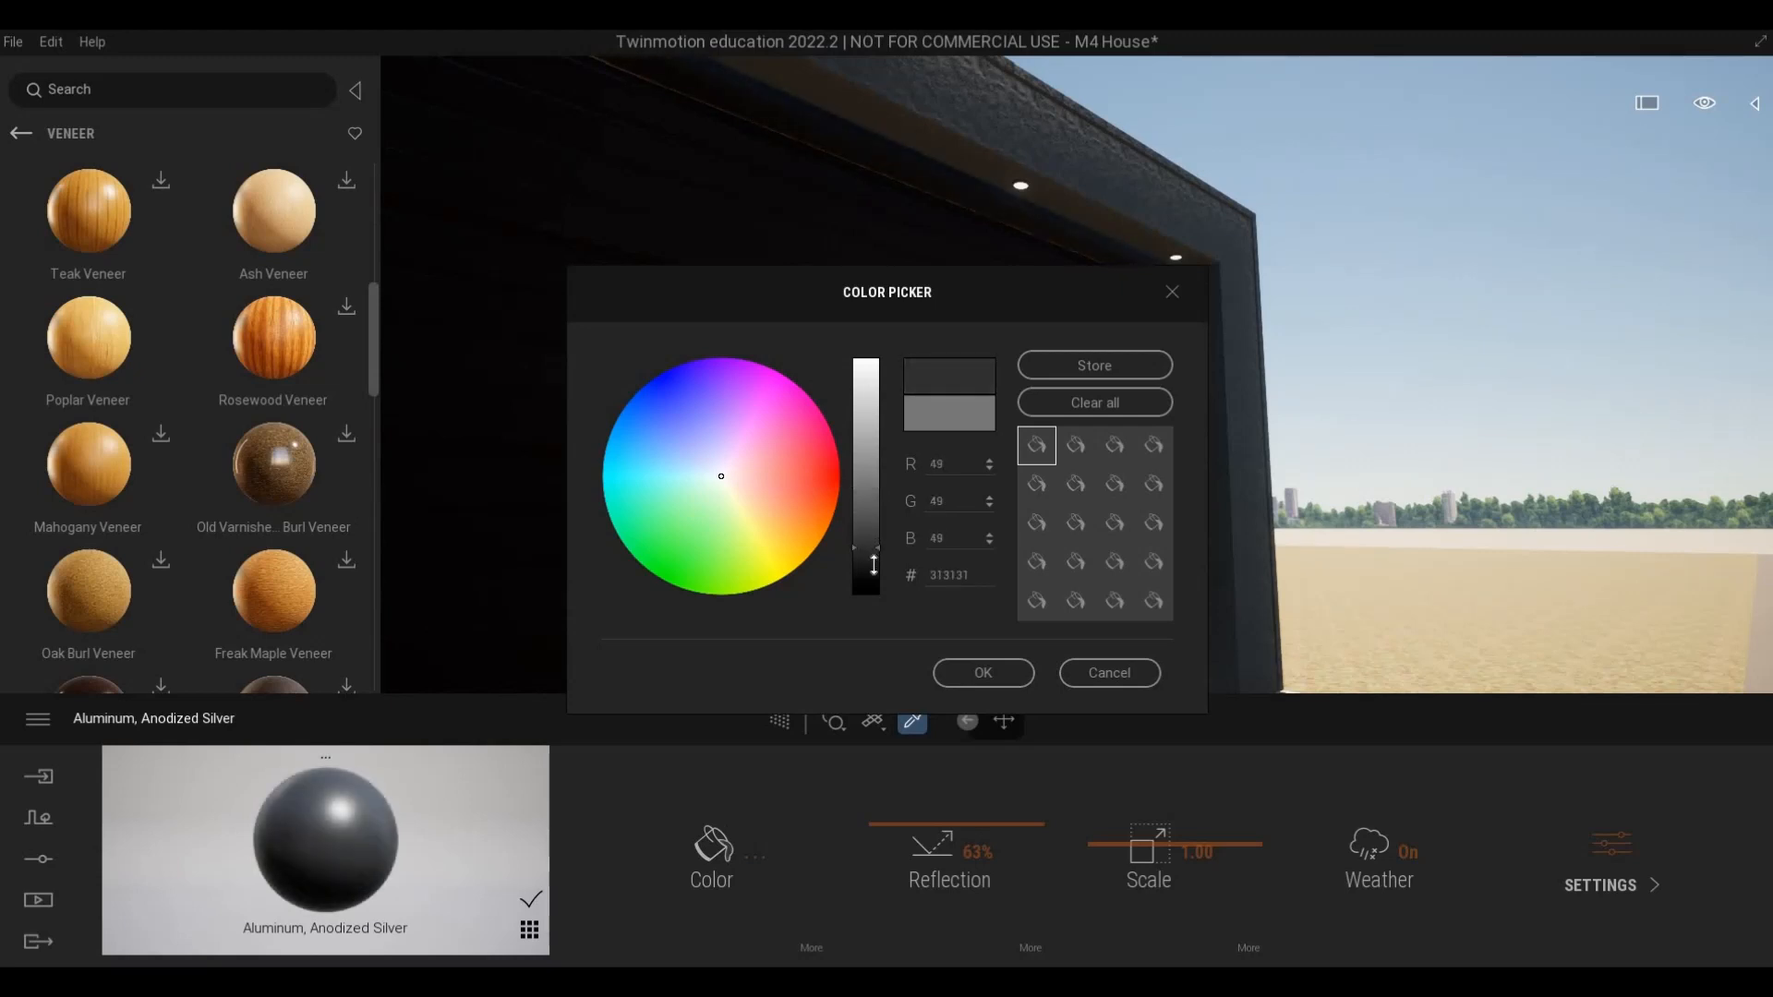
pyautogui.click(976, 672)
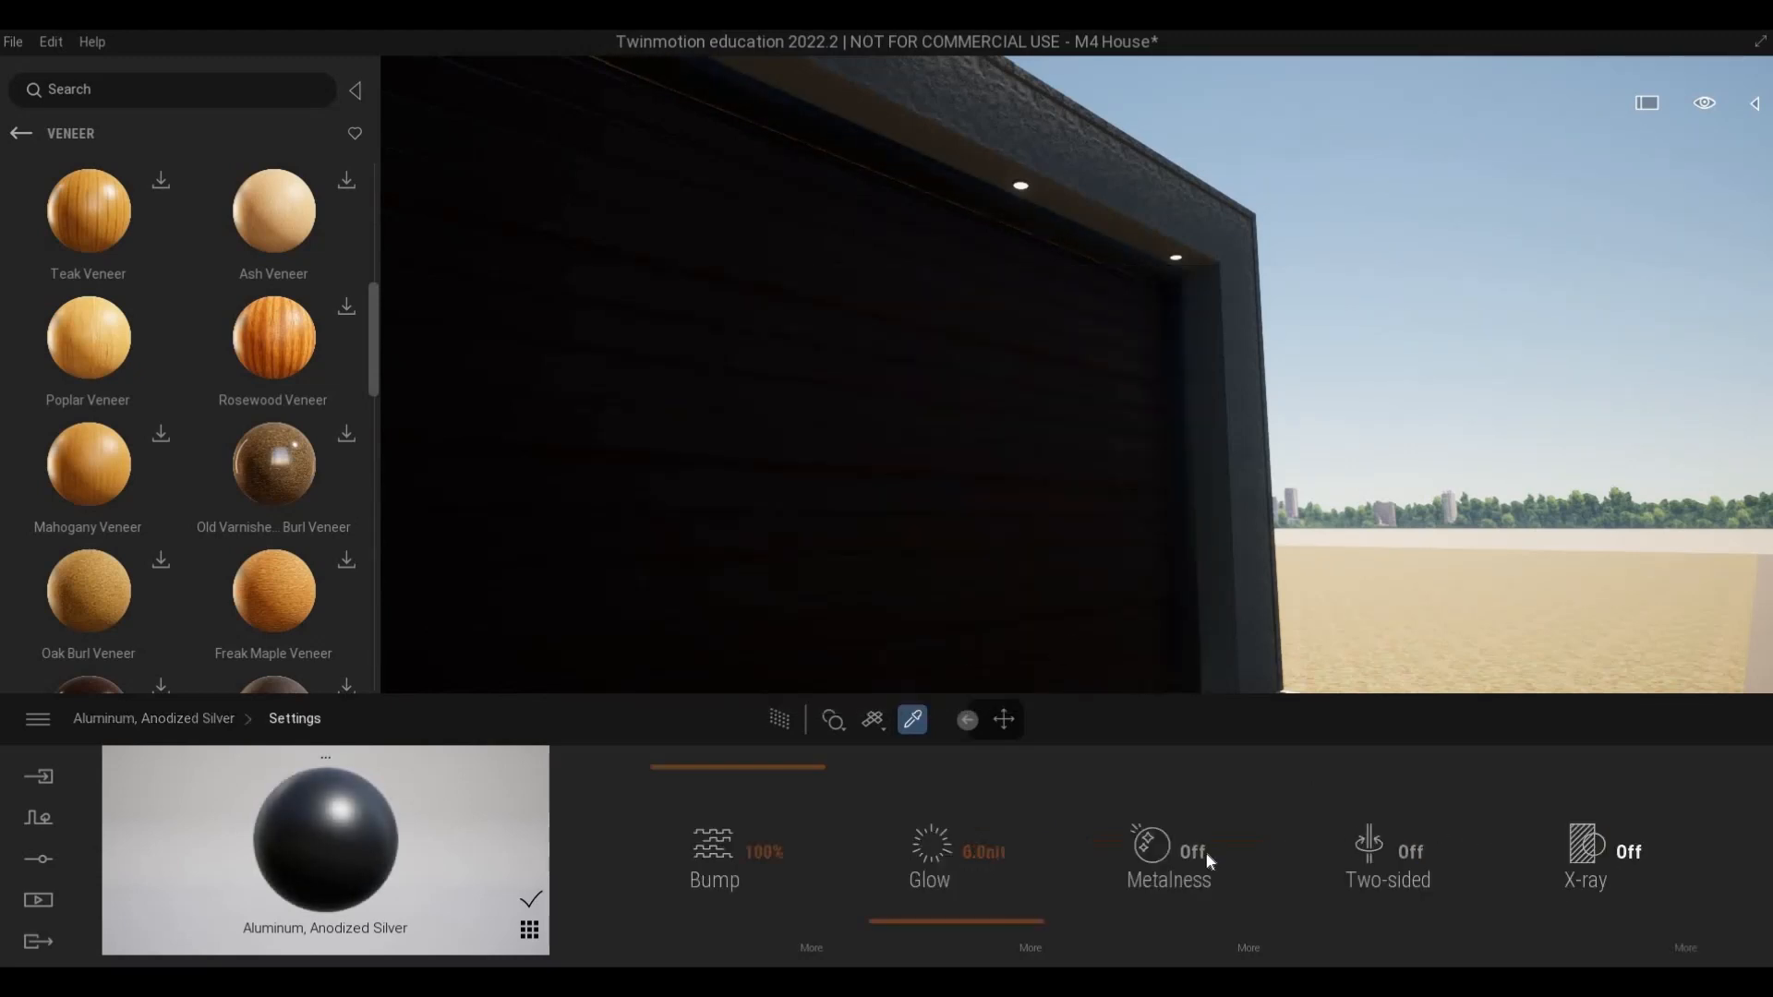
pyautogui.click(1165, 851)
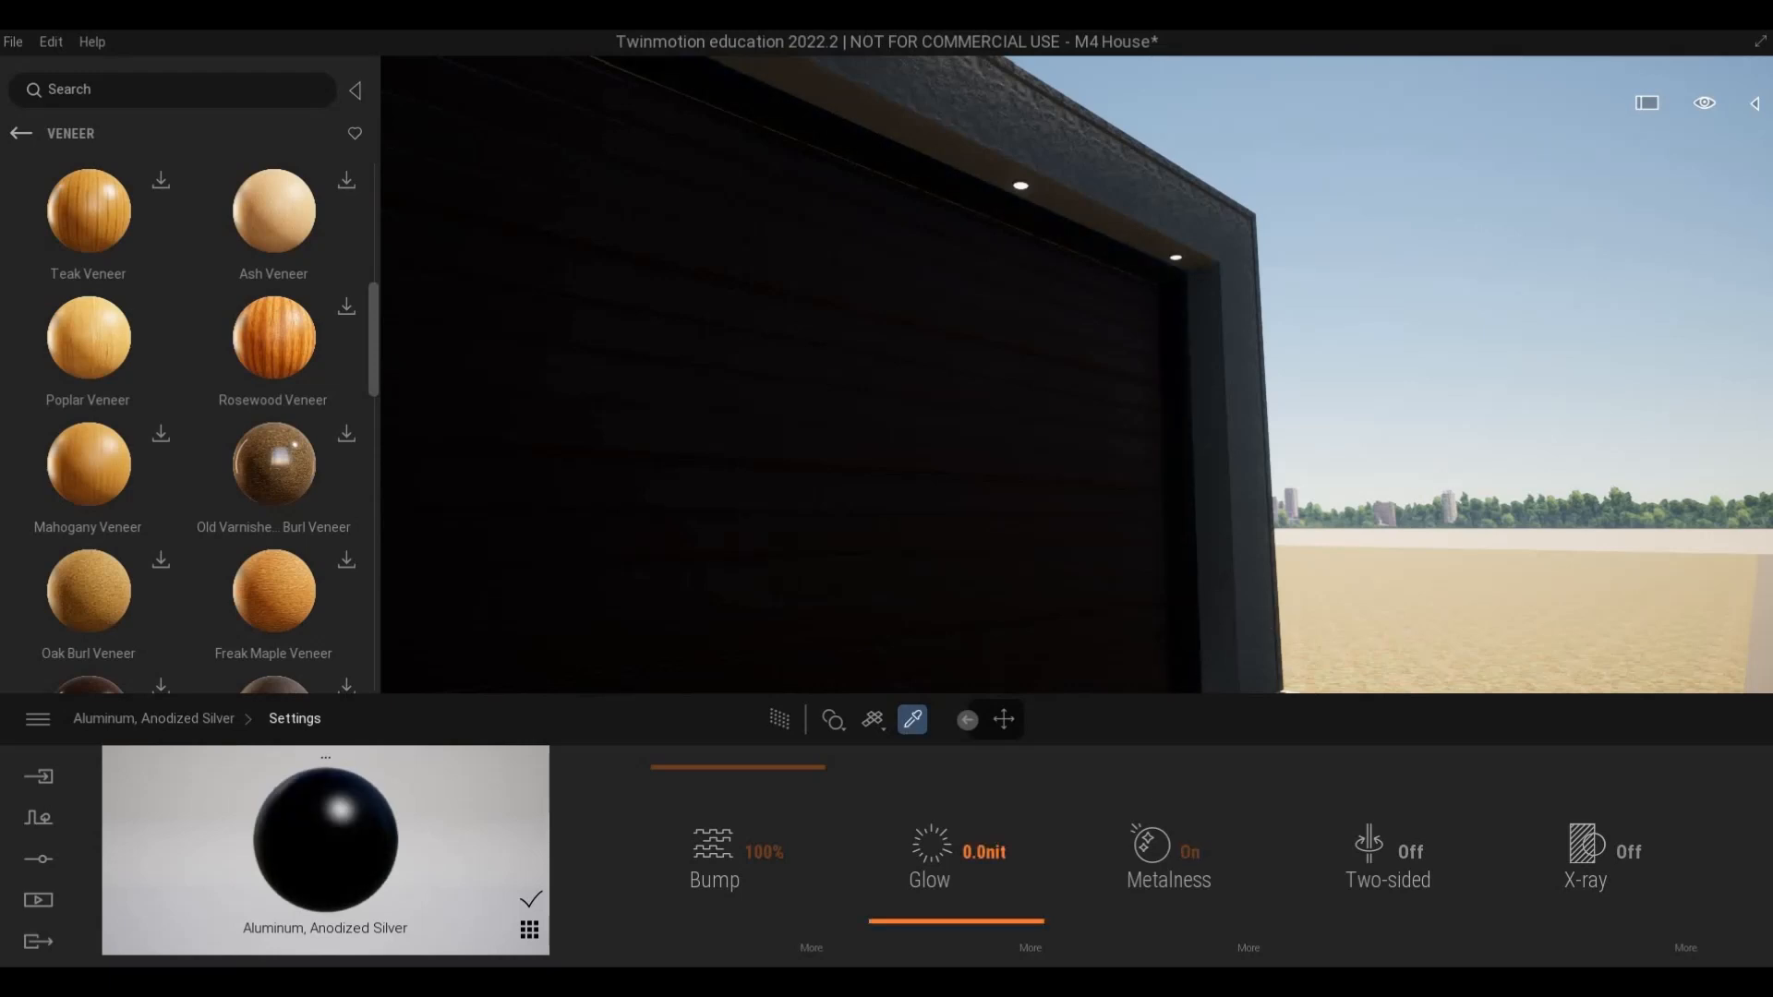
# - Pick the upper facade fins' Walnut Veneer material and apply it to the frames of the entrance double door
pyautogui.press('a')
pyautogui.press('a')
pyautogui.press('w')
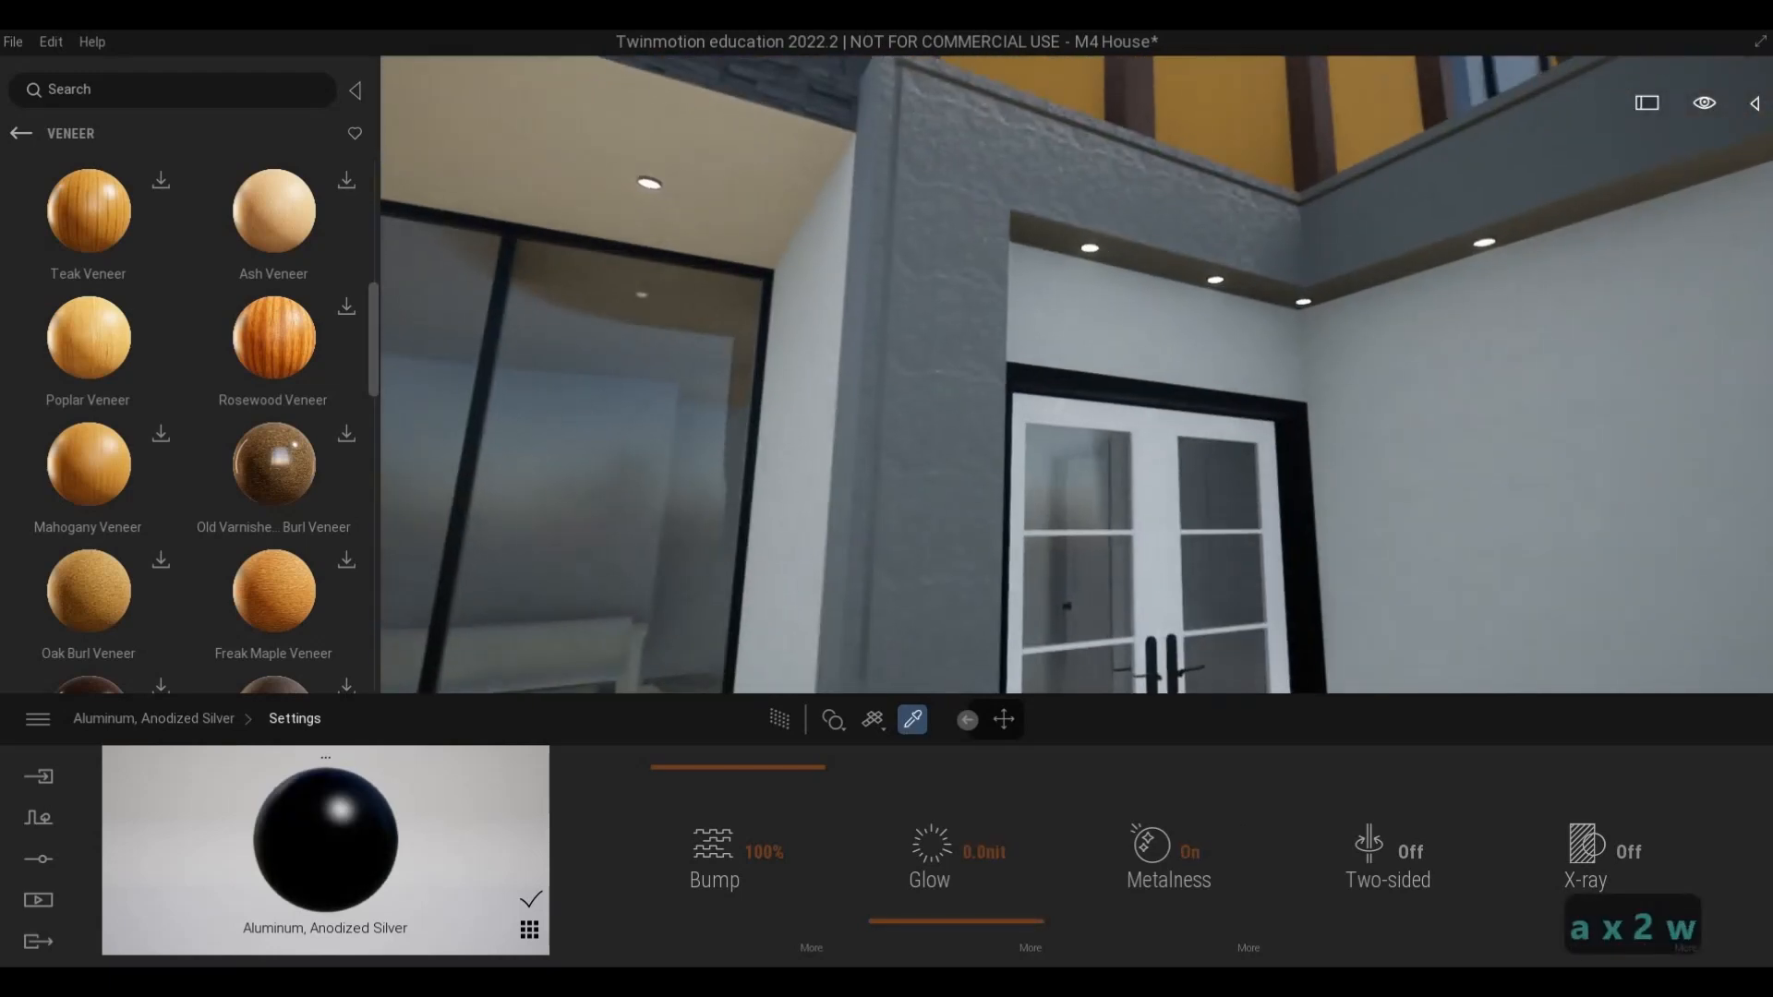
pyautogui.press('d')
pyautogui.press('w')
pyautogui.press('s')
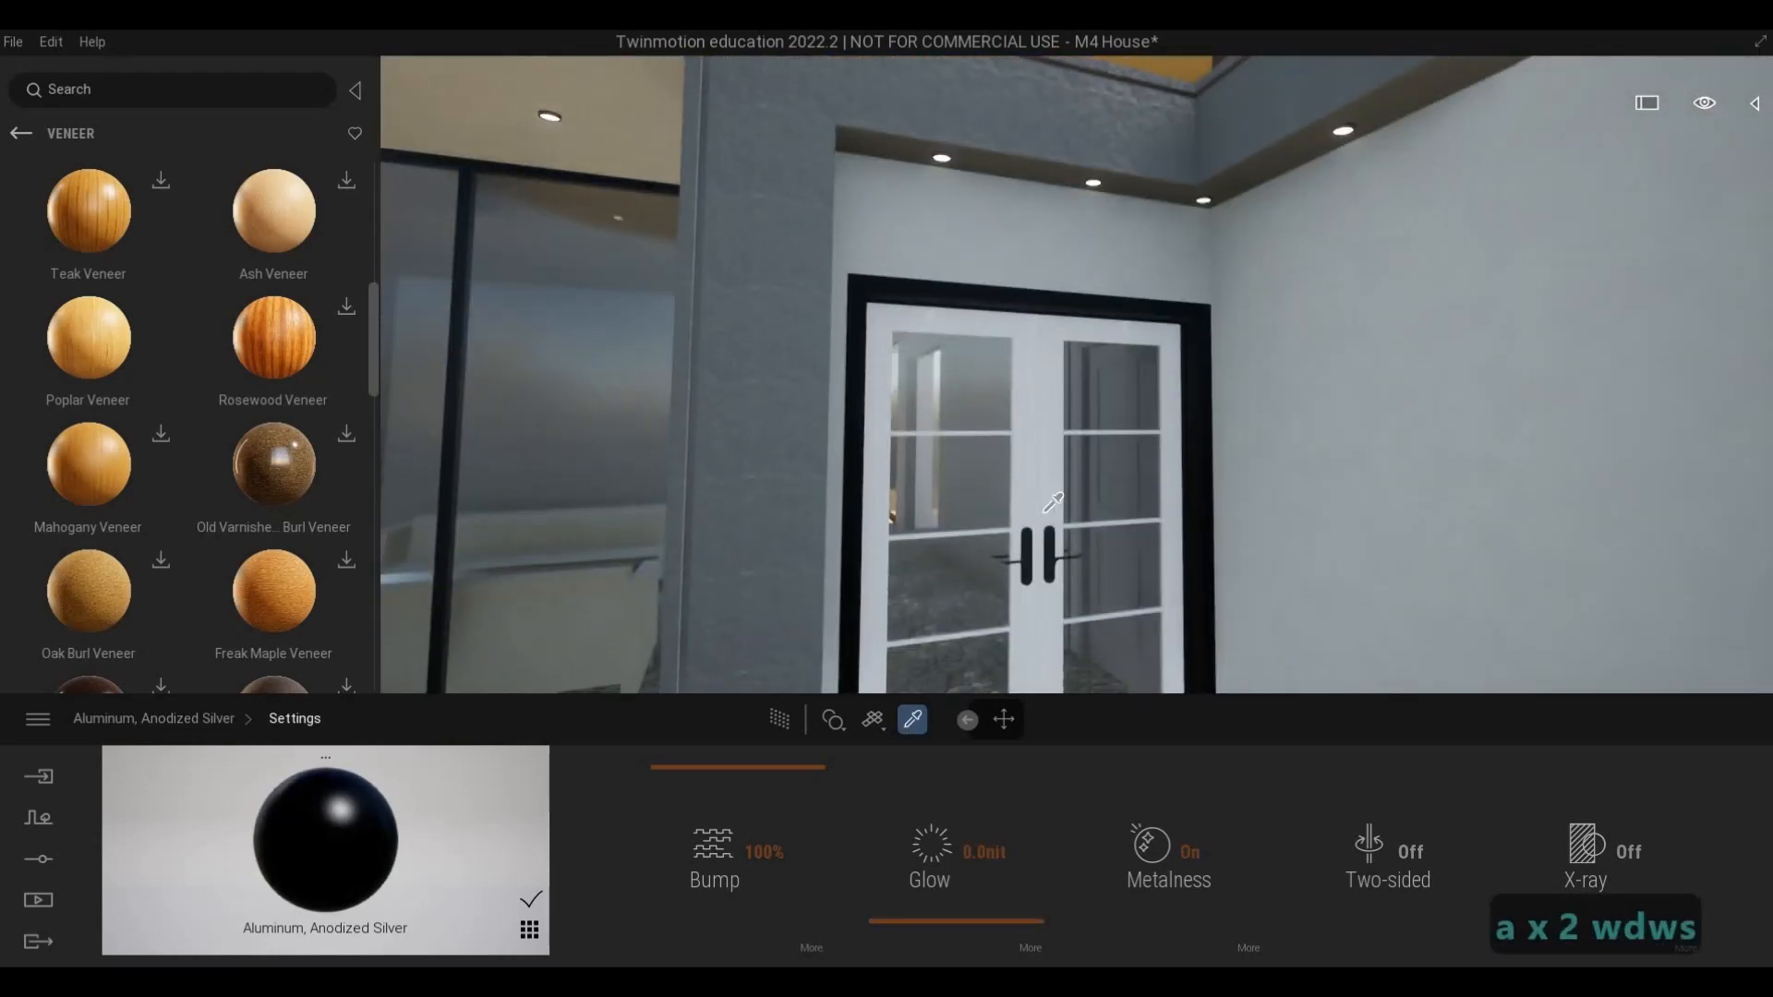
pyautogui.press('q')
pyautogui.press('w')
pyautogui.press('q')
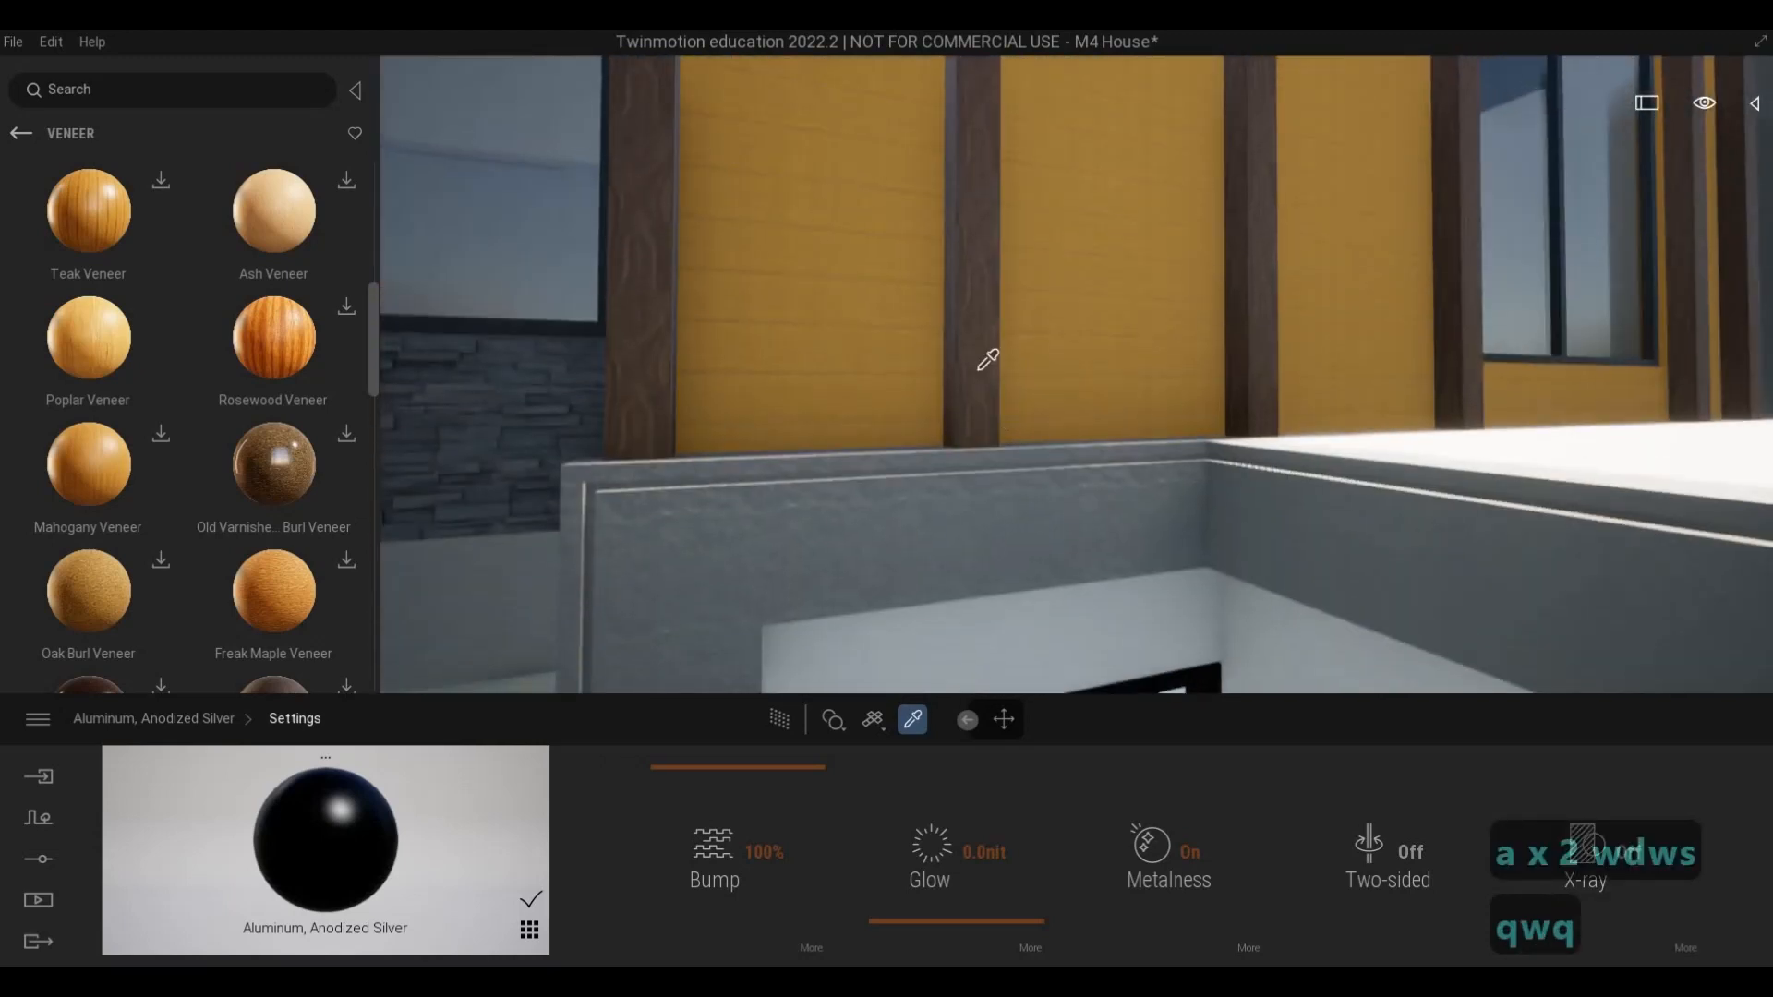
pyautogui.click(984, 333)
pyautogui.press('w')
pyautogui.press('e')
pyautogui.press('e')
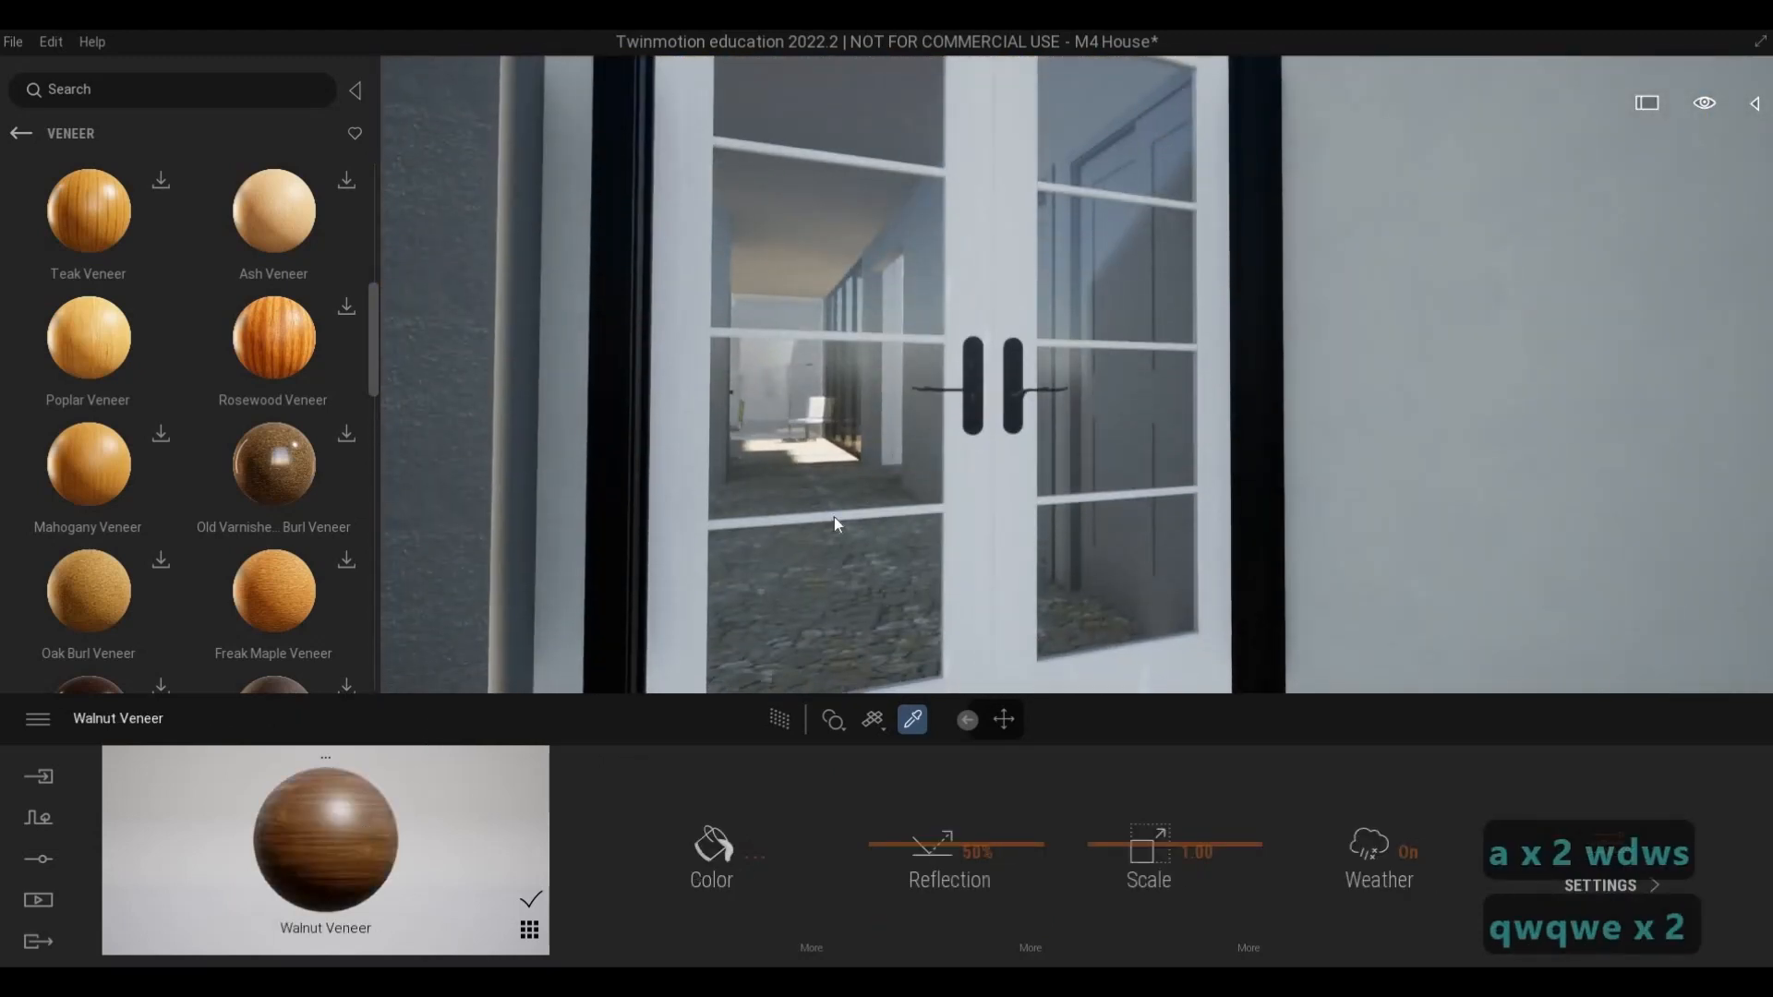
pyautogui.click(997, 330)
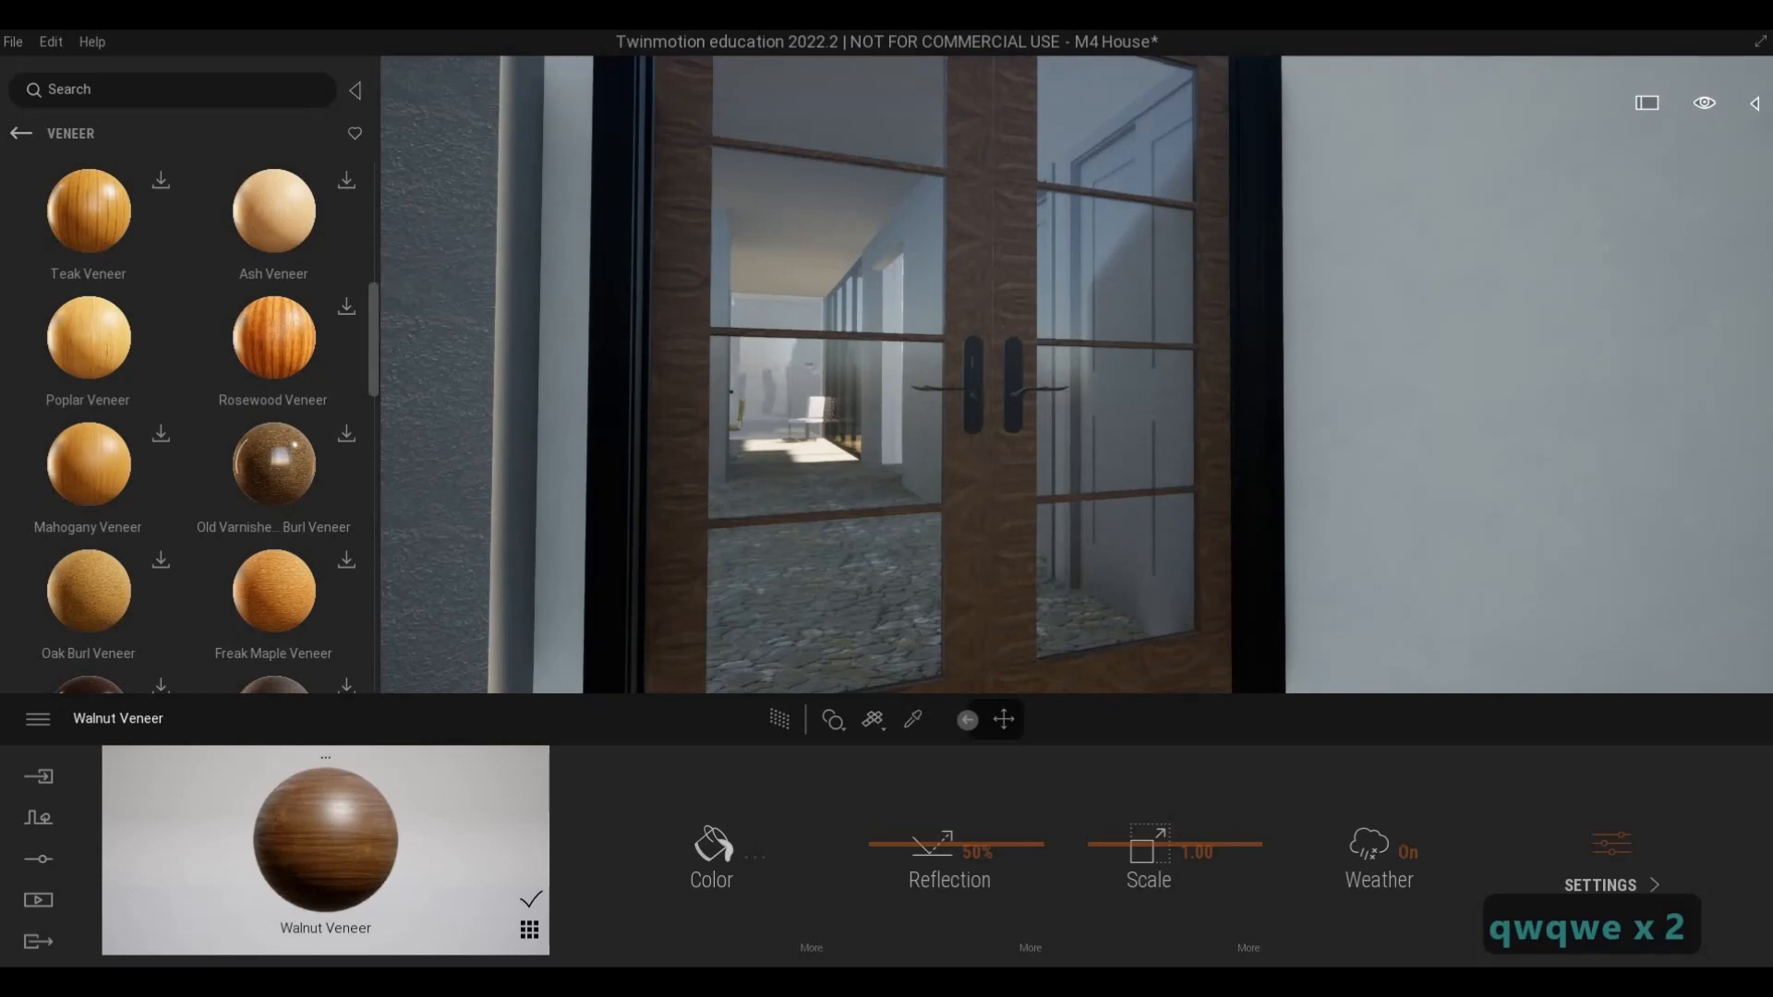
# - Examine the house front around the walnut entrance door, including the garage door, front windows, paving and upper facade
pyautogui.press('s')
pyautogui.press('d')
pyautogui.press('s')
pyautogui.press('a')
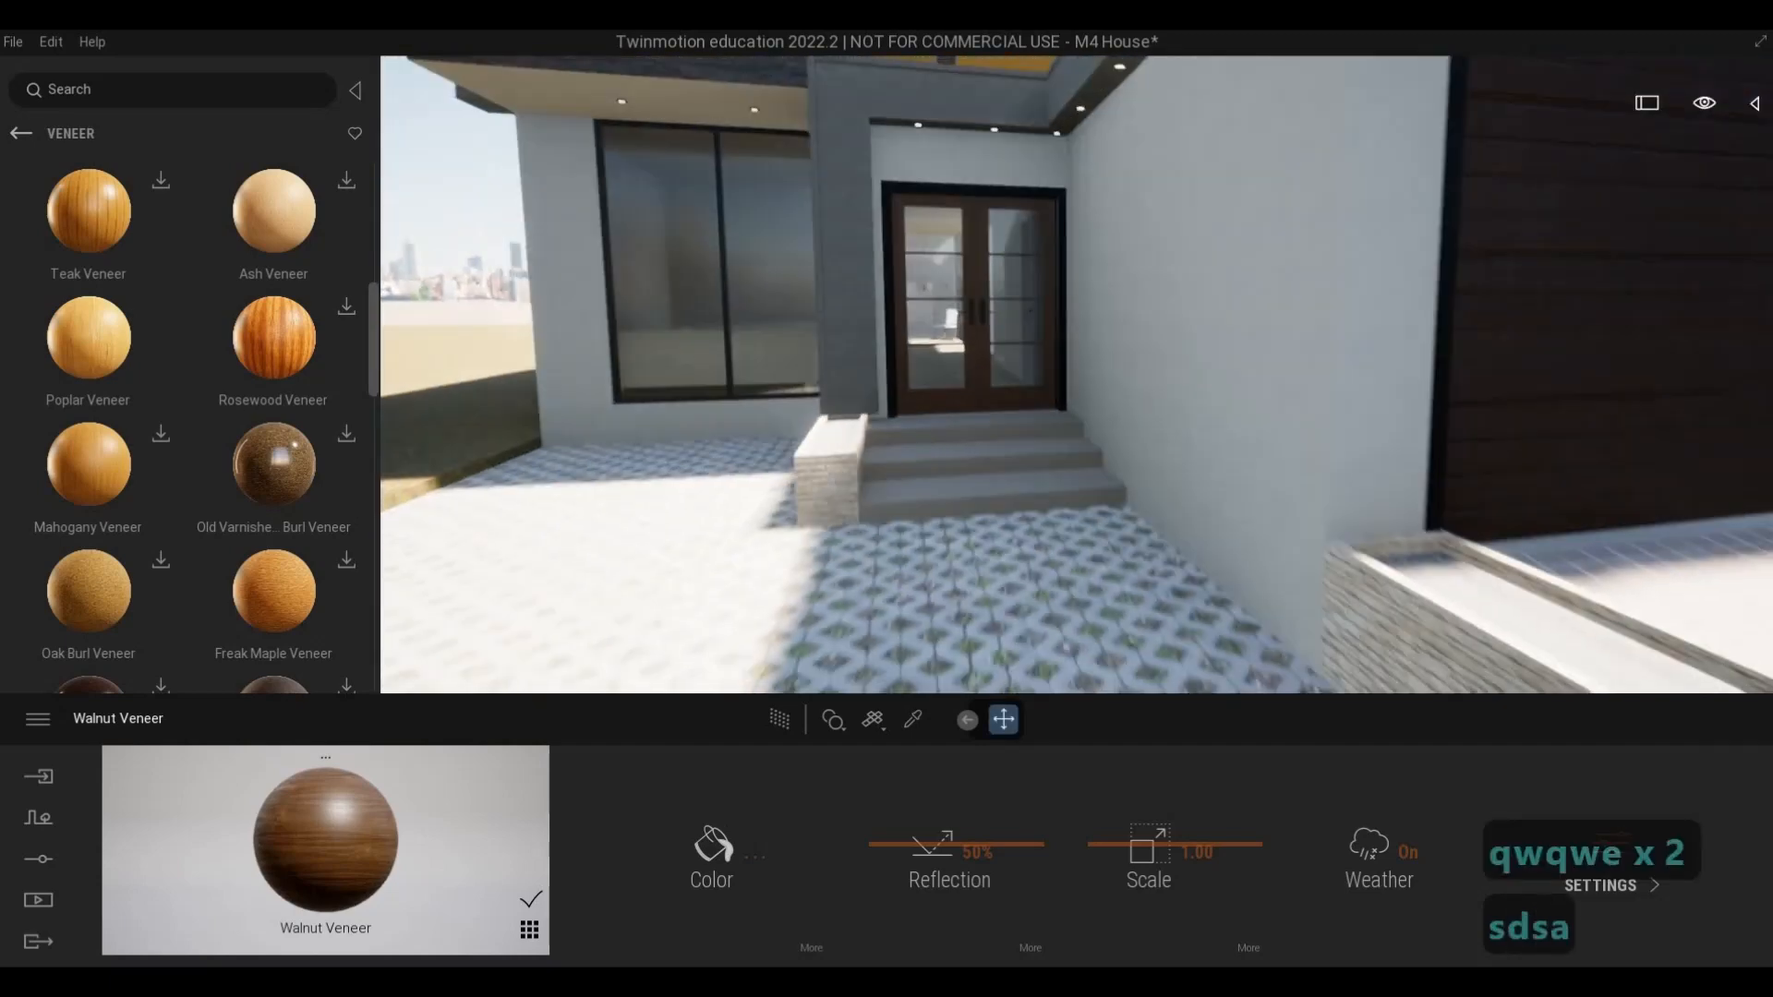
pyautogui.press('s')
pyautogui.press('d')
pyautogui.press('d')
pyautogui.press('w')
pyautogui.press('d')
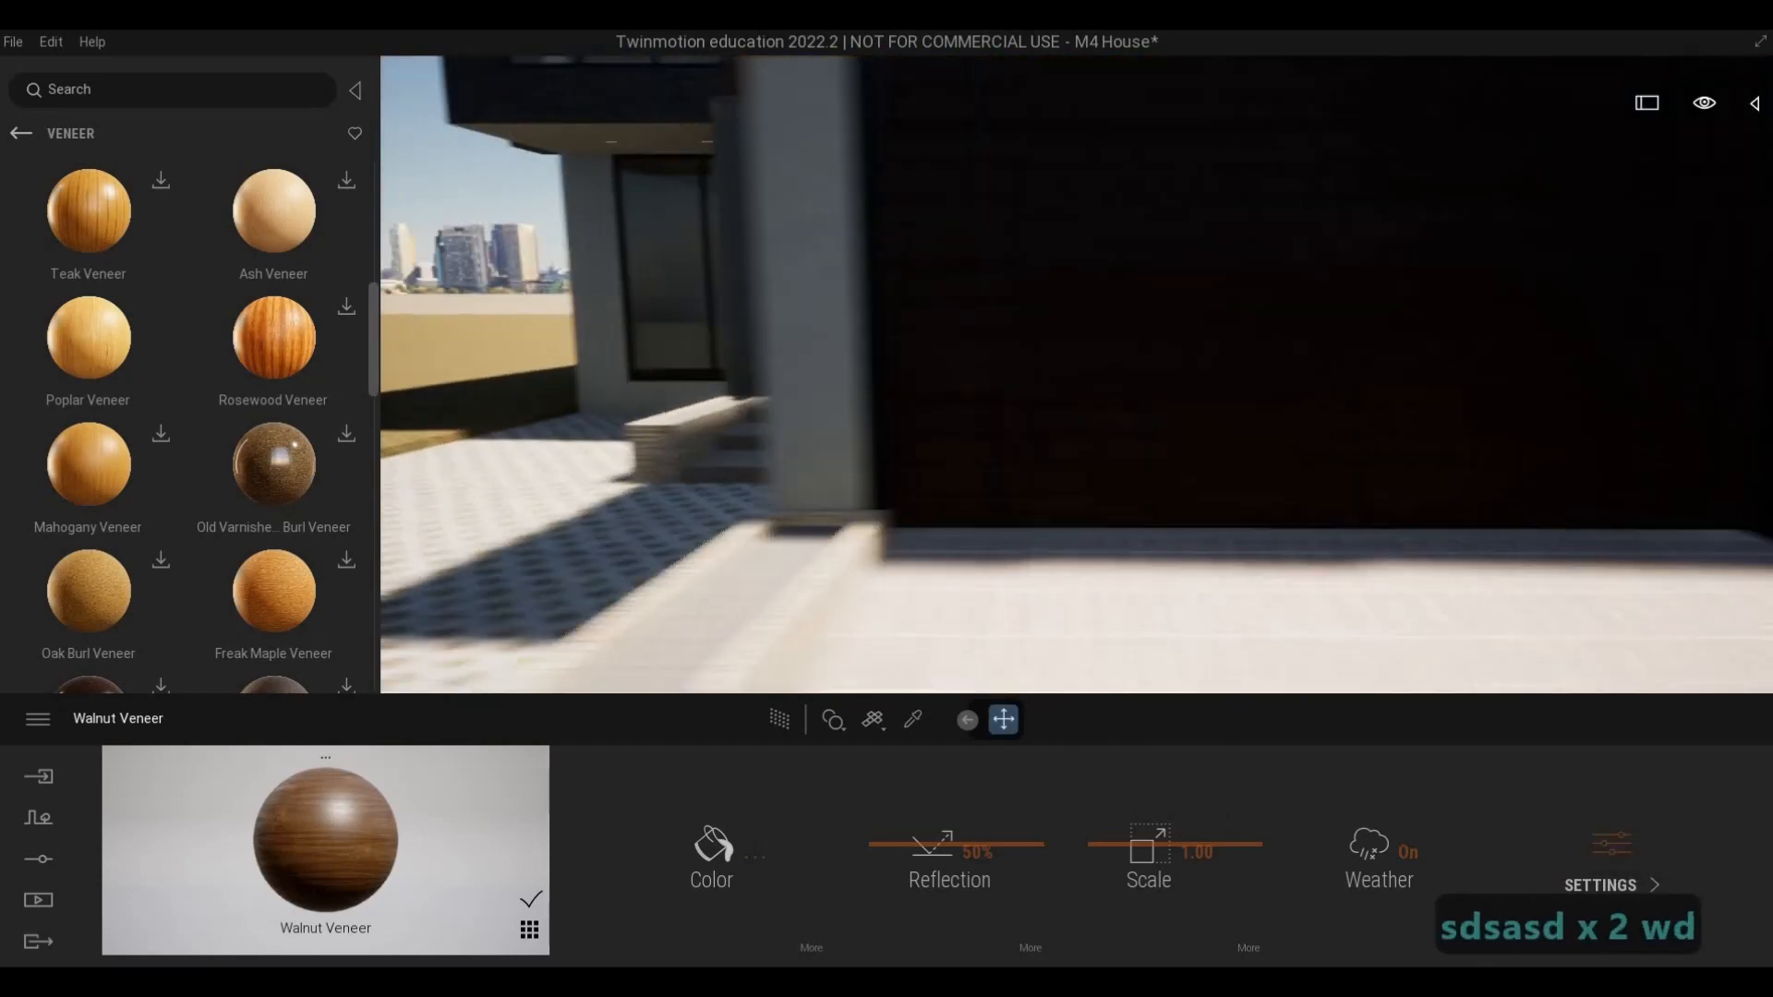
pyautogui.press('w')
pyautogui.press('a')
pyautogui.press('s')
pyautogui.press('s')
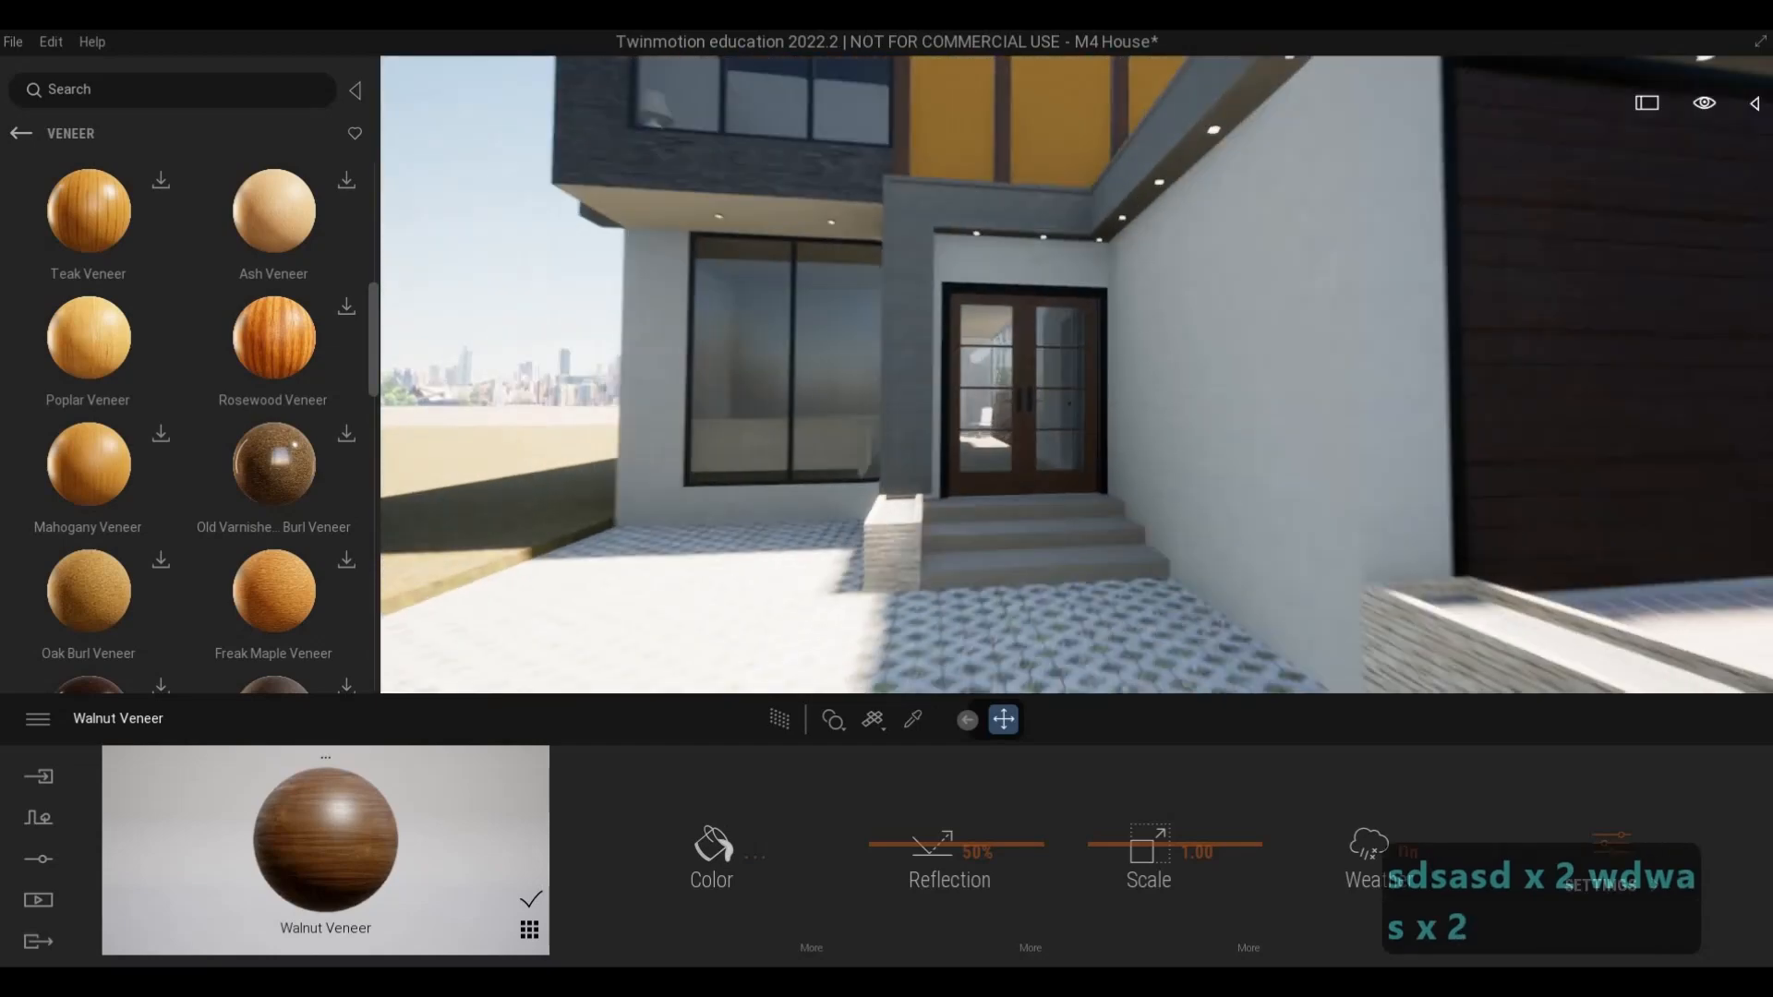
pyautogui.press('a')
pyautogui.press('w')
pyautogui.press('q')
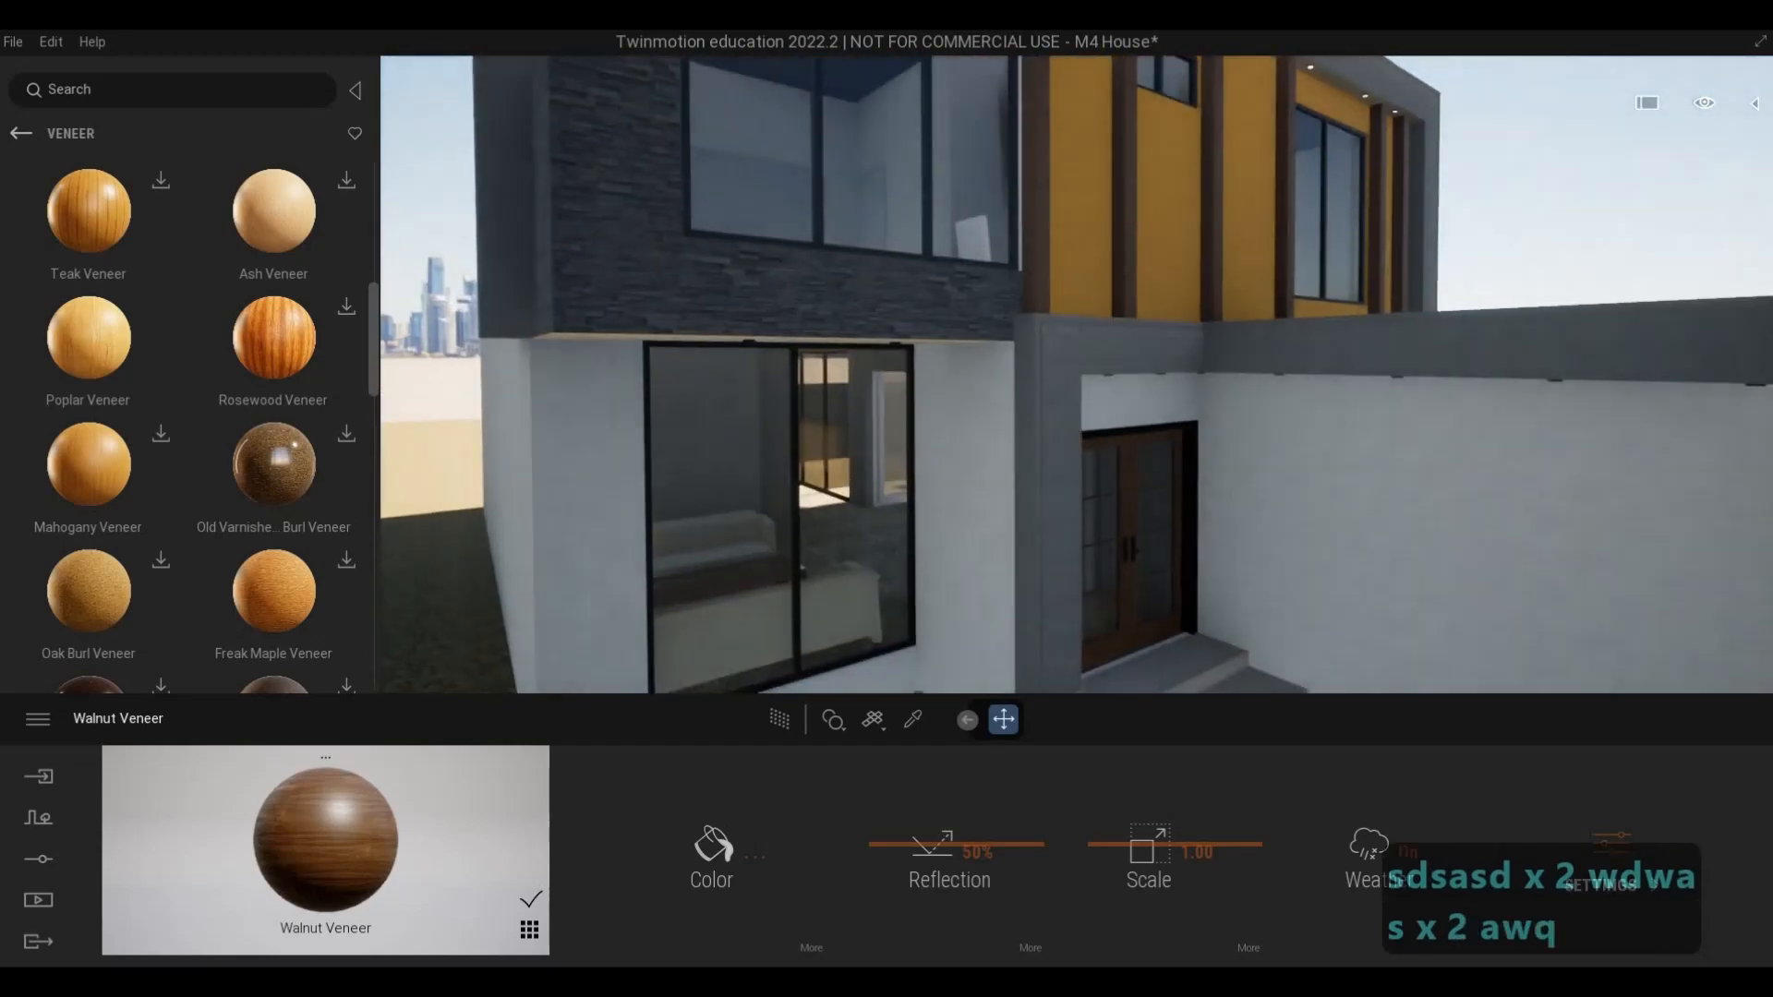
pyautogui.press('e')
pyautogui.press('d')
pyautogui.press('s')
pyautogui.press('w')
pyautogui.press('a')
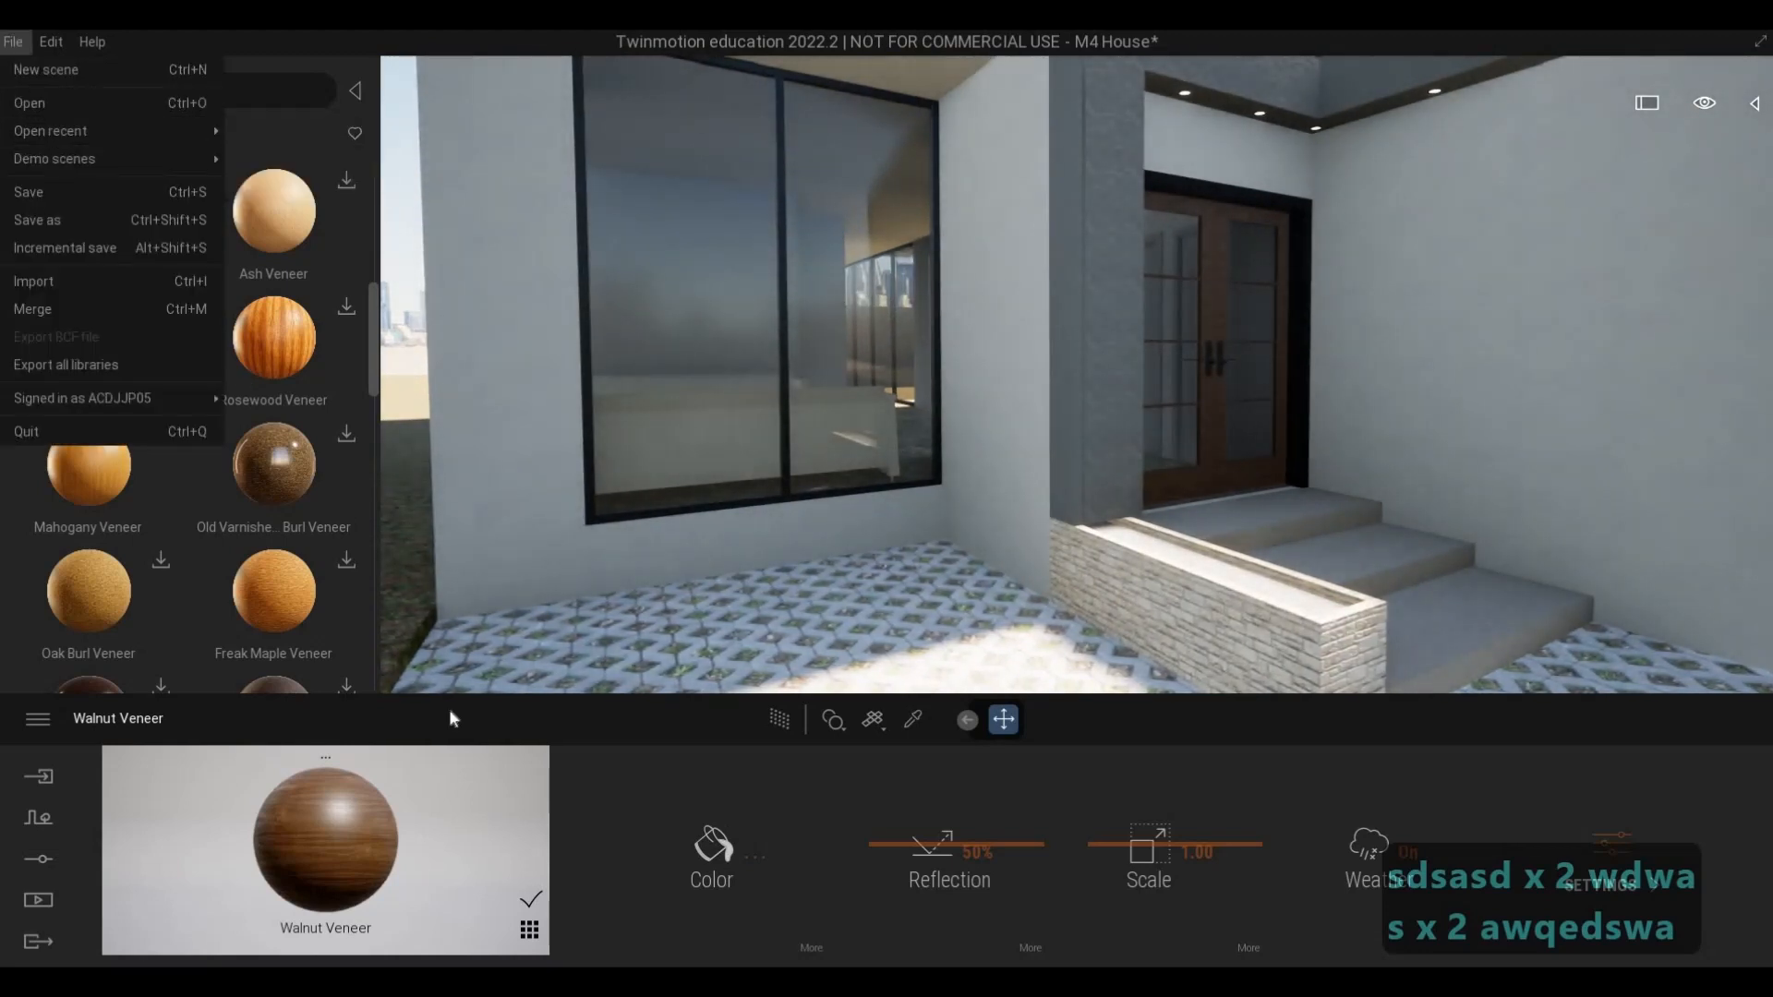
# - Save the scene, switch to Revit and acknowledge the reminder to save the project during synchronization
pyautogui.click(29, 194)
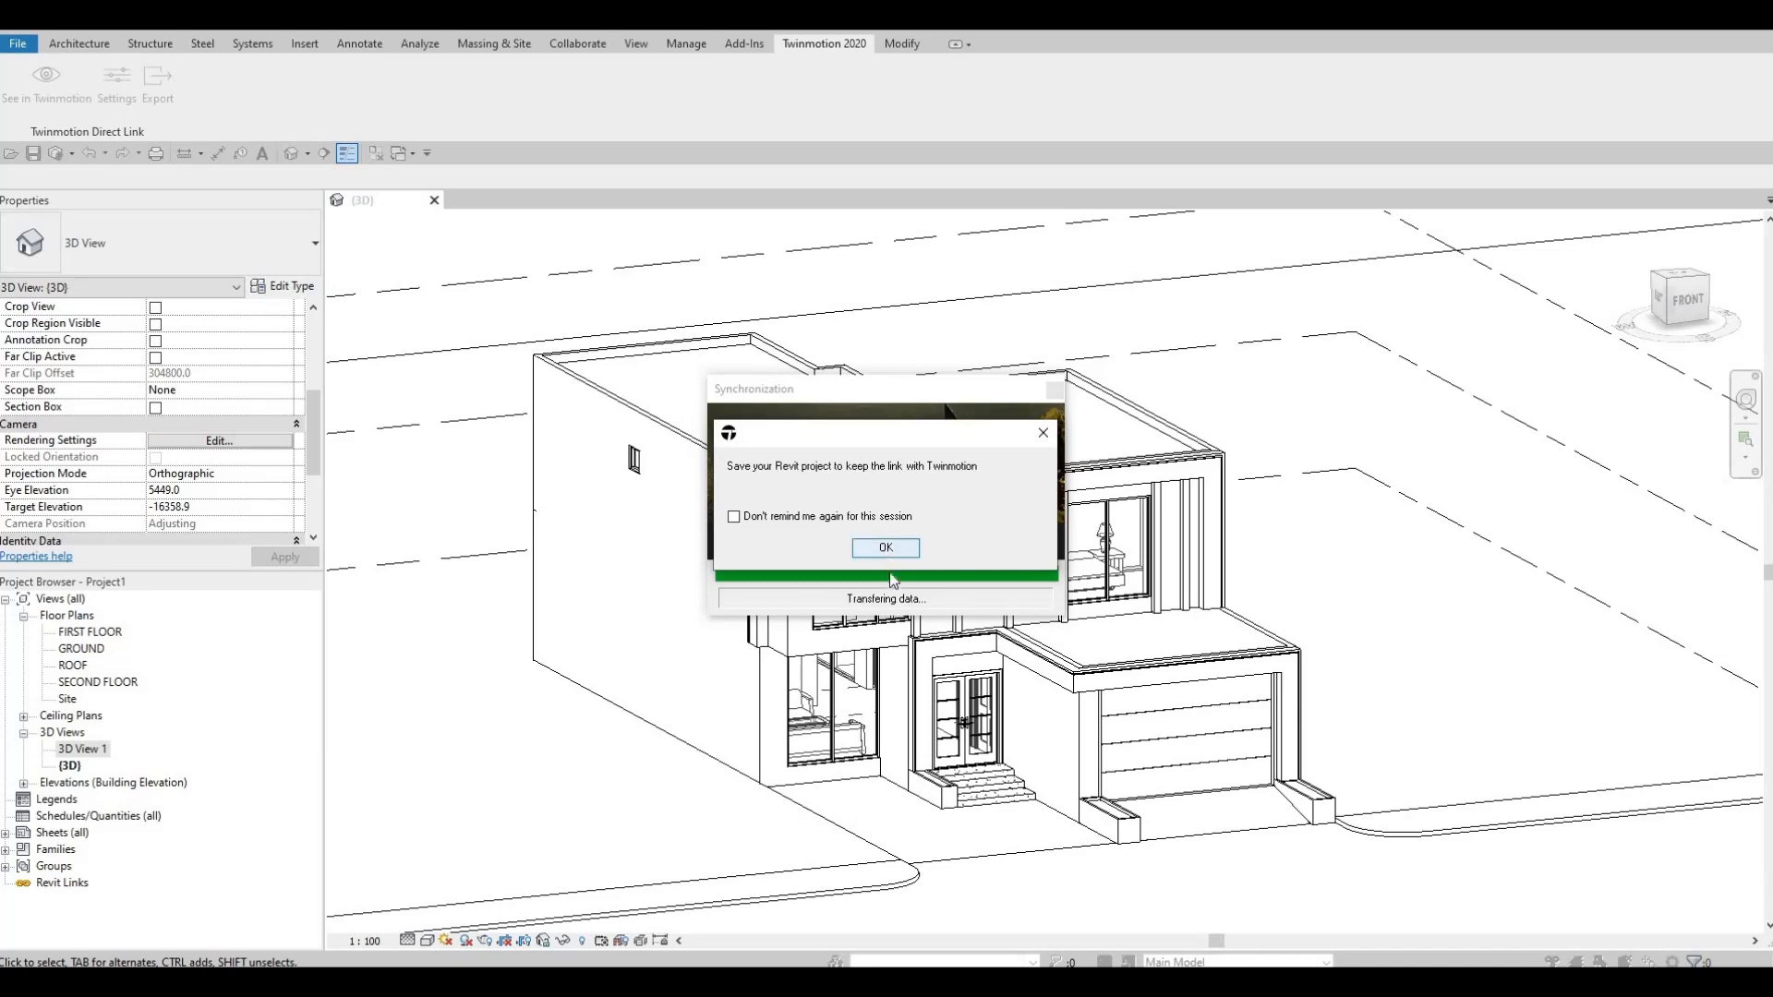
pyautogui.click(884, 547)
# - Examine the upper roof overhang from below and above, including its soffit, recessed lights and the adjacent facade
pyautogui.scroll(3, 907, 657)
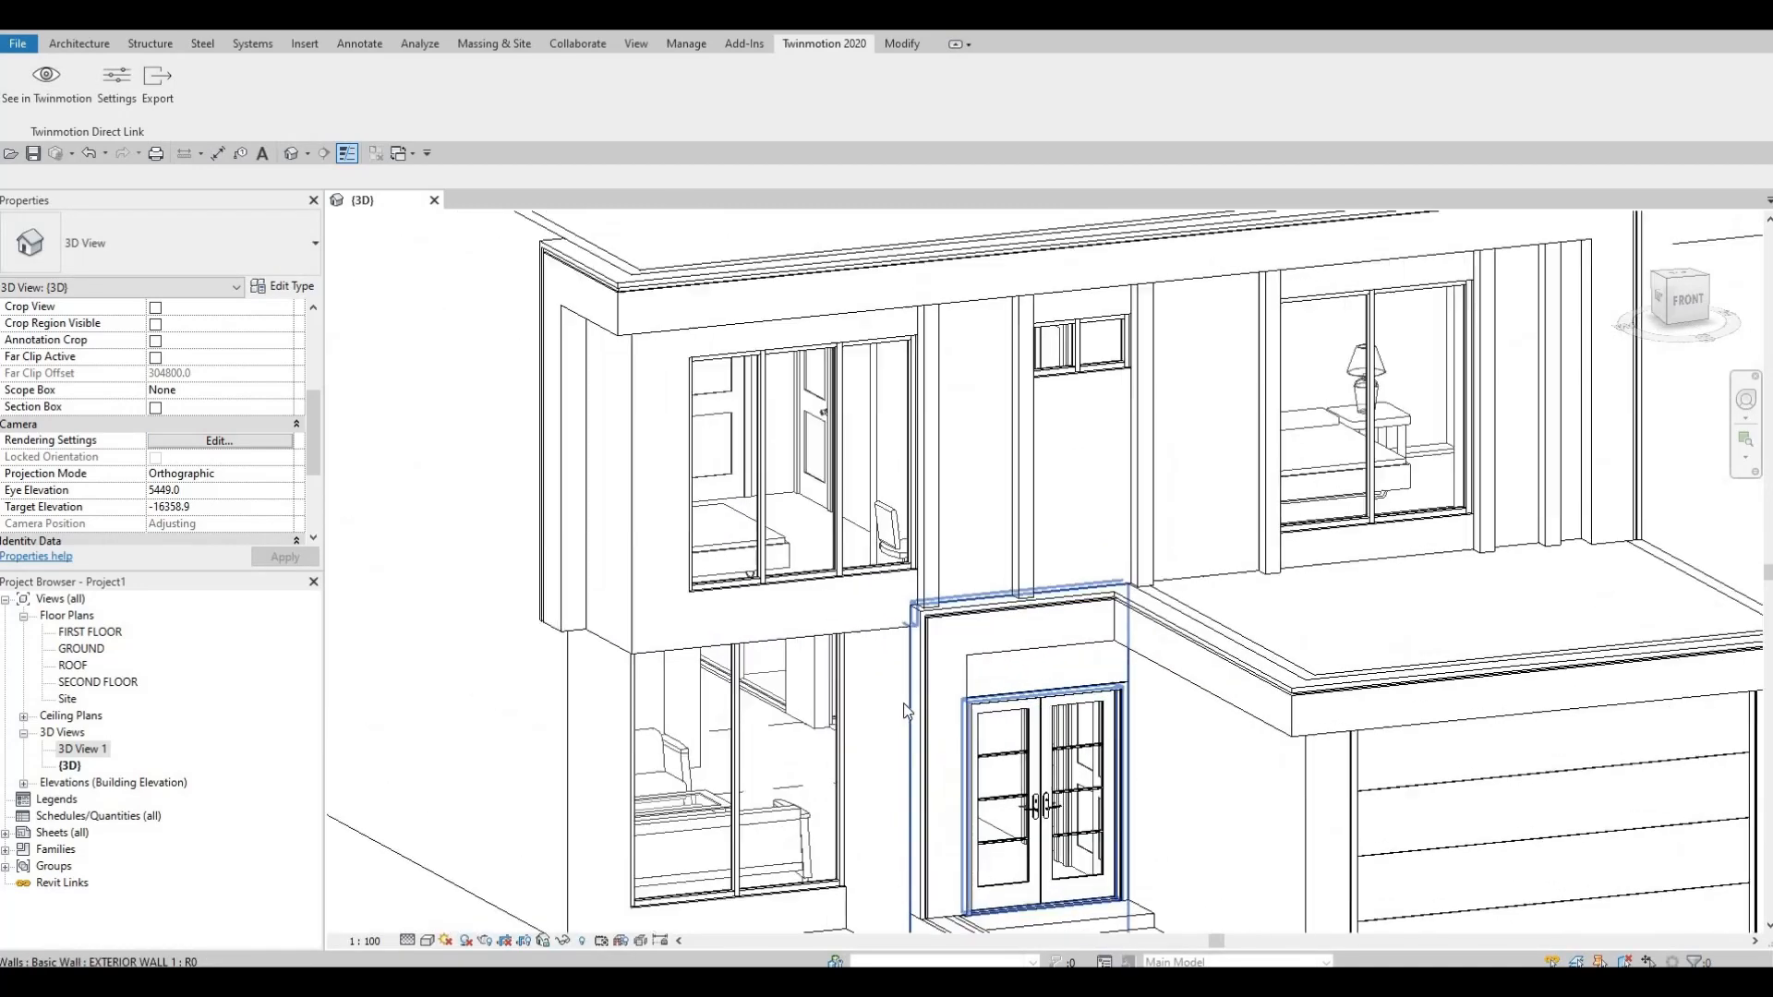
pyautogui.keyDown('shift'); pyautogui.moveTo(905, 602); pyautogui.dragTo(784, 556, button='middle'); pyautogui.keyUp('shift')
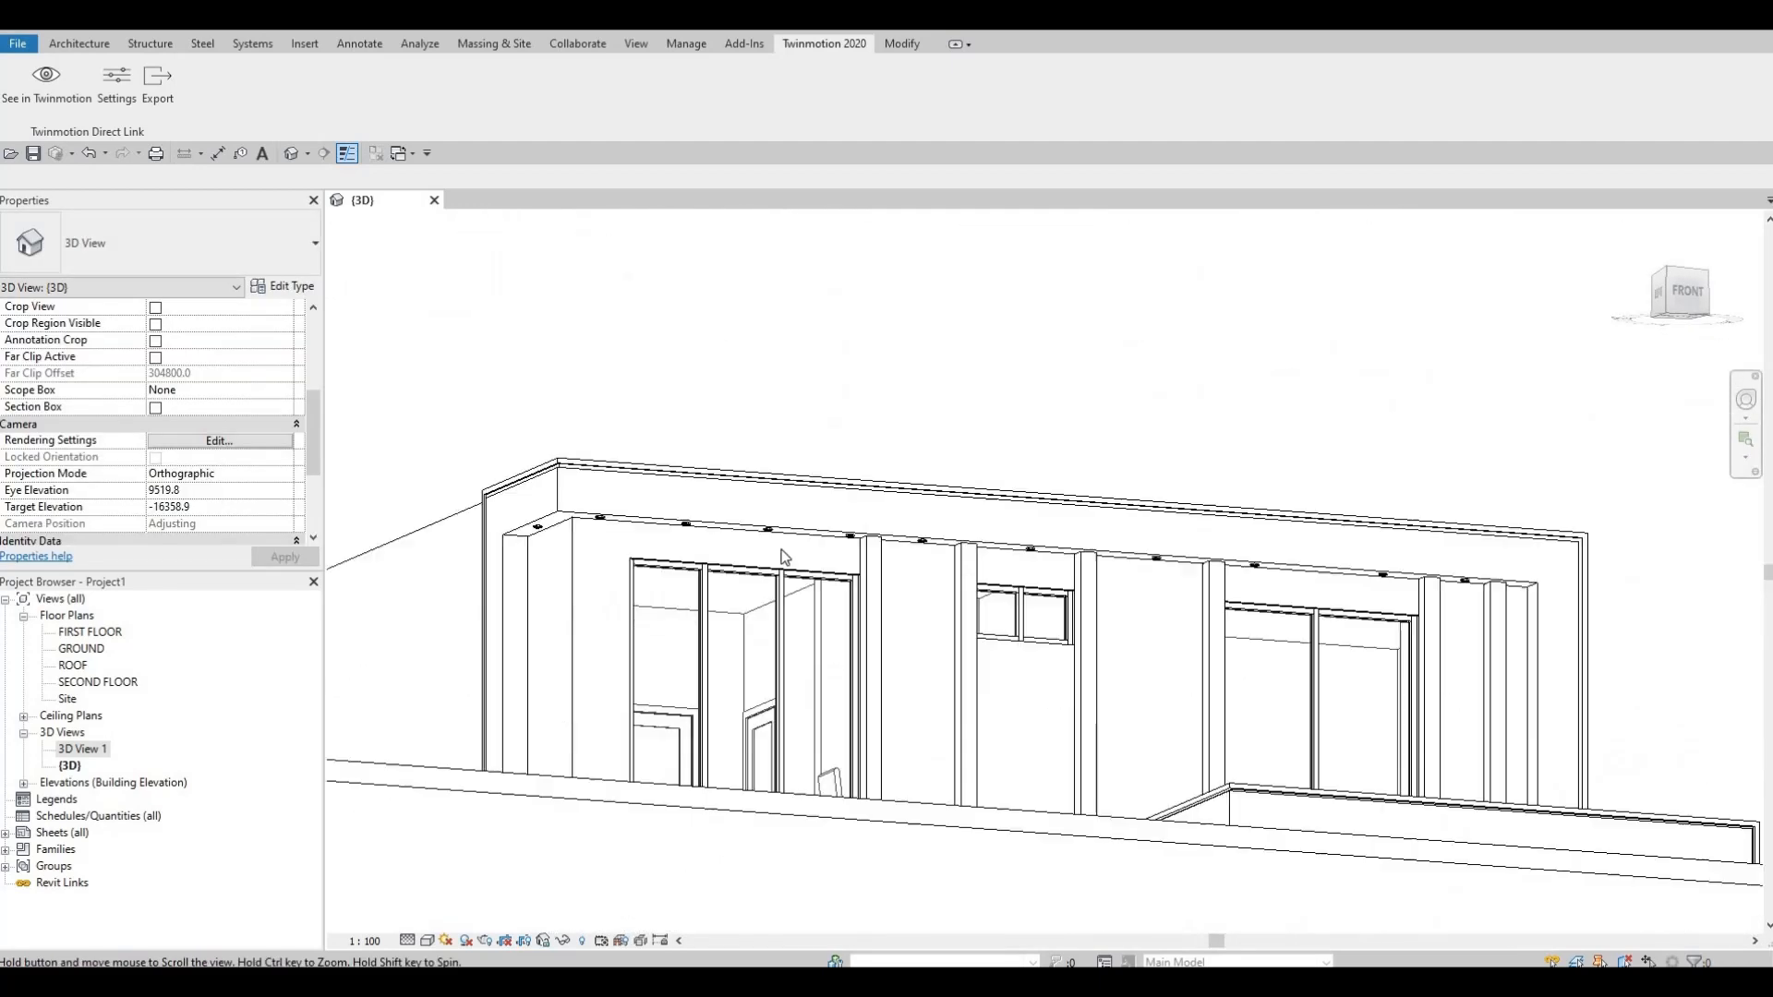
pyautogui.scroll(4, 780, 580)
pyautogui.keyDown('shift'); pyautogui.moveTo(774, 767); pyautogui.dragTo(871, 386, button='middle'); pyautogui.keyUp('shift')
pyautogui.scroll(3, 859, 483)
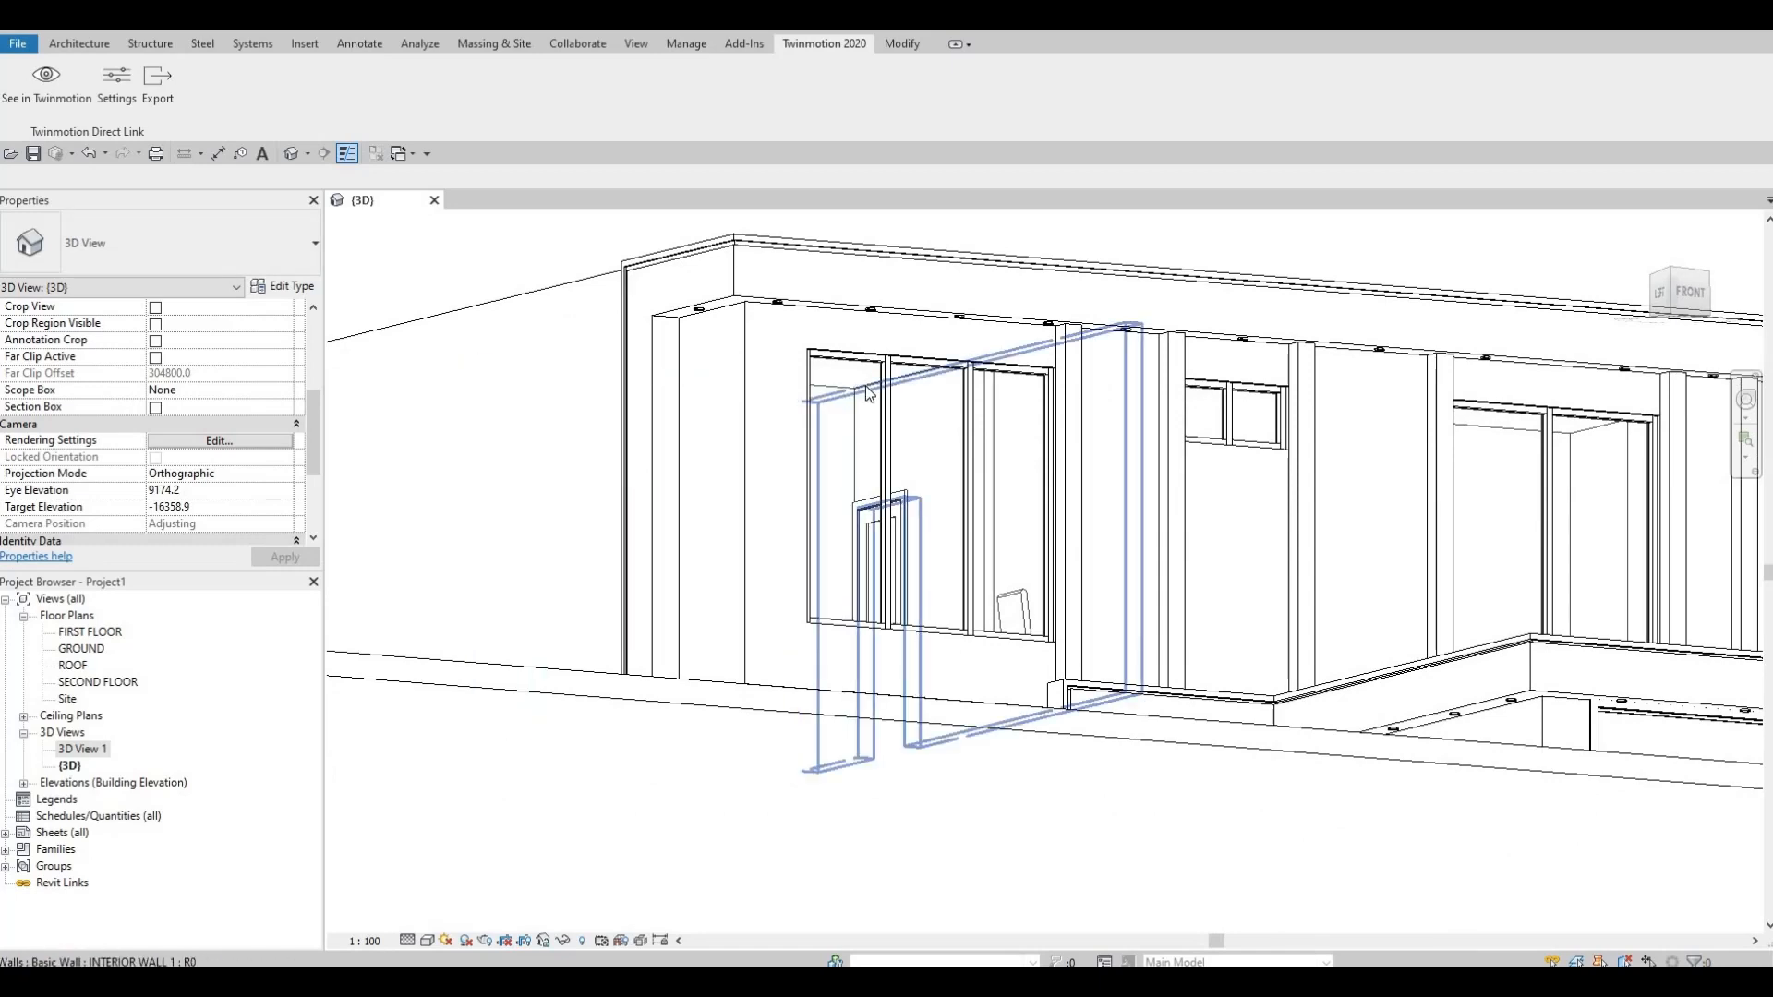
pyautogui.press('Tab')
pyautogui.press('Tab')
pyautogui.press('Tab')
pyautogui.keyDown('shift'); pyautogui.moveTo(658, 475); pyautogui.dragTo(939, 657, button='middle'); pyautogui.keyUp('shift')
pyautogui.scroll(-2, 1035, 560)
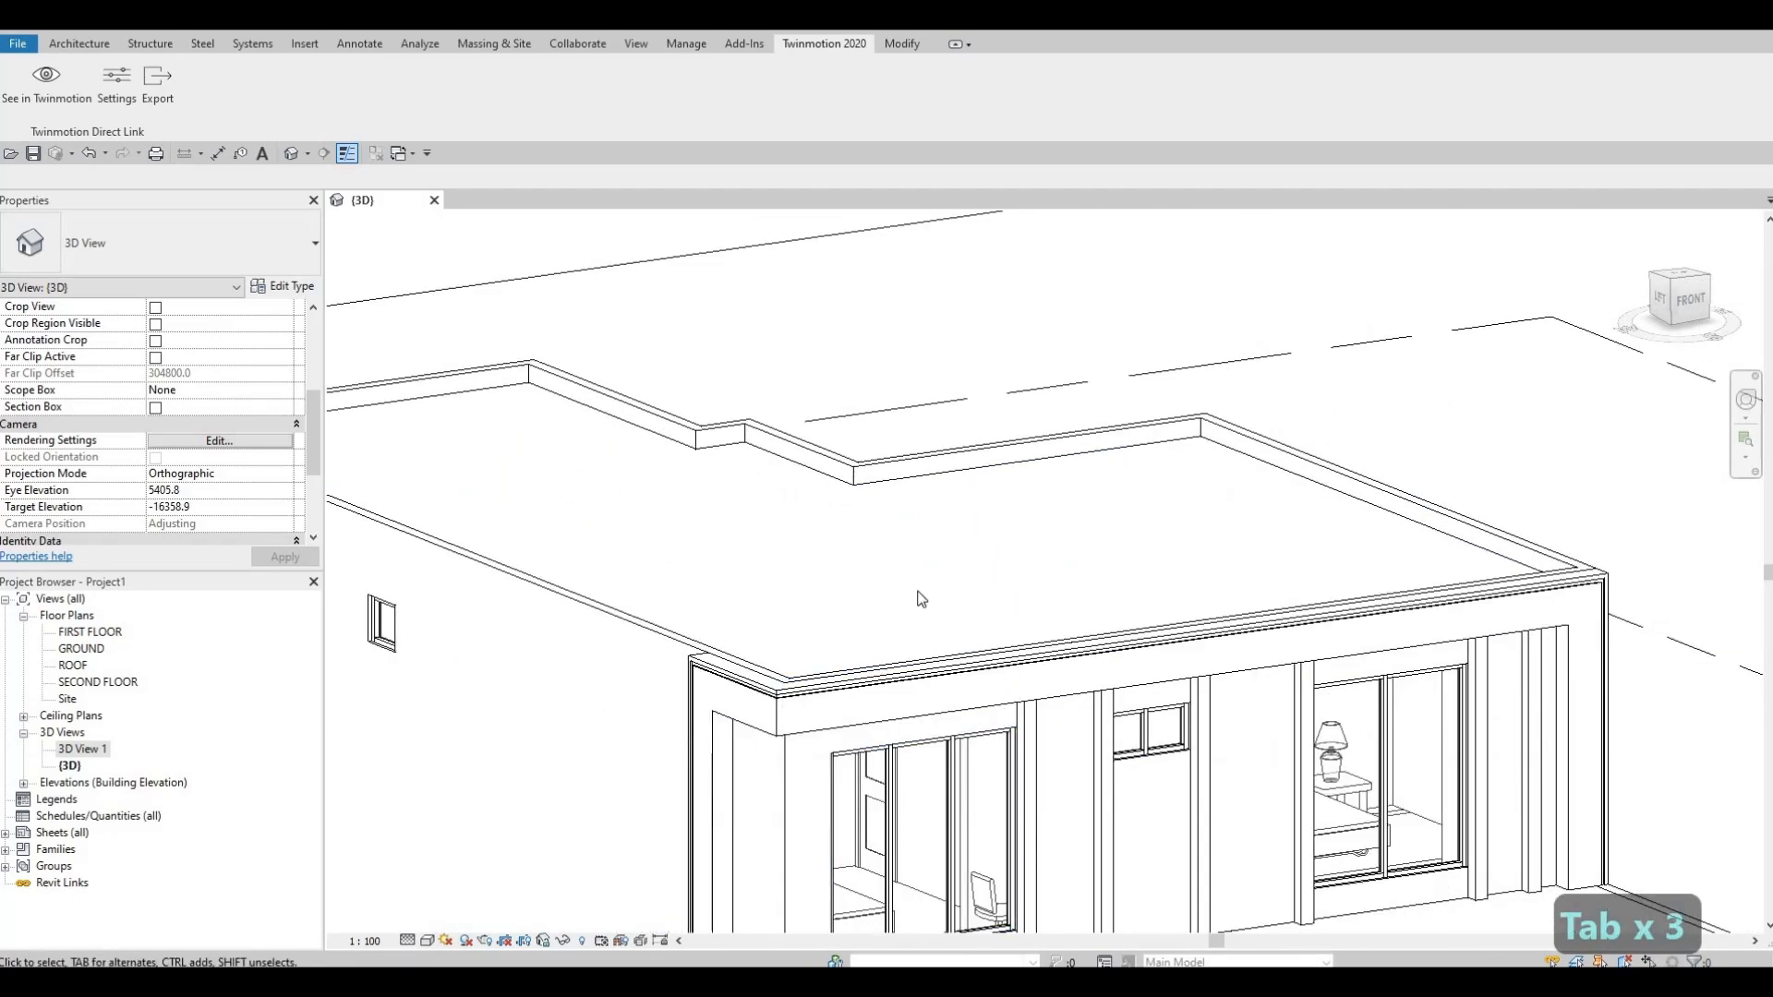
pyautogui.scroll(-2, 921, 599)
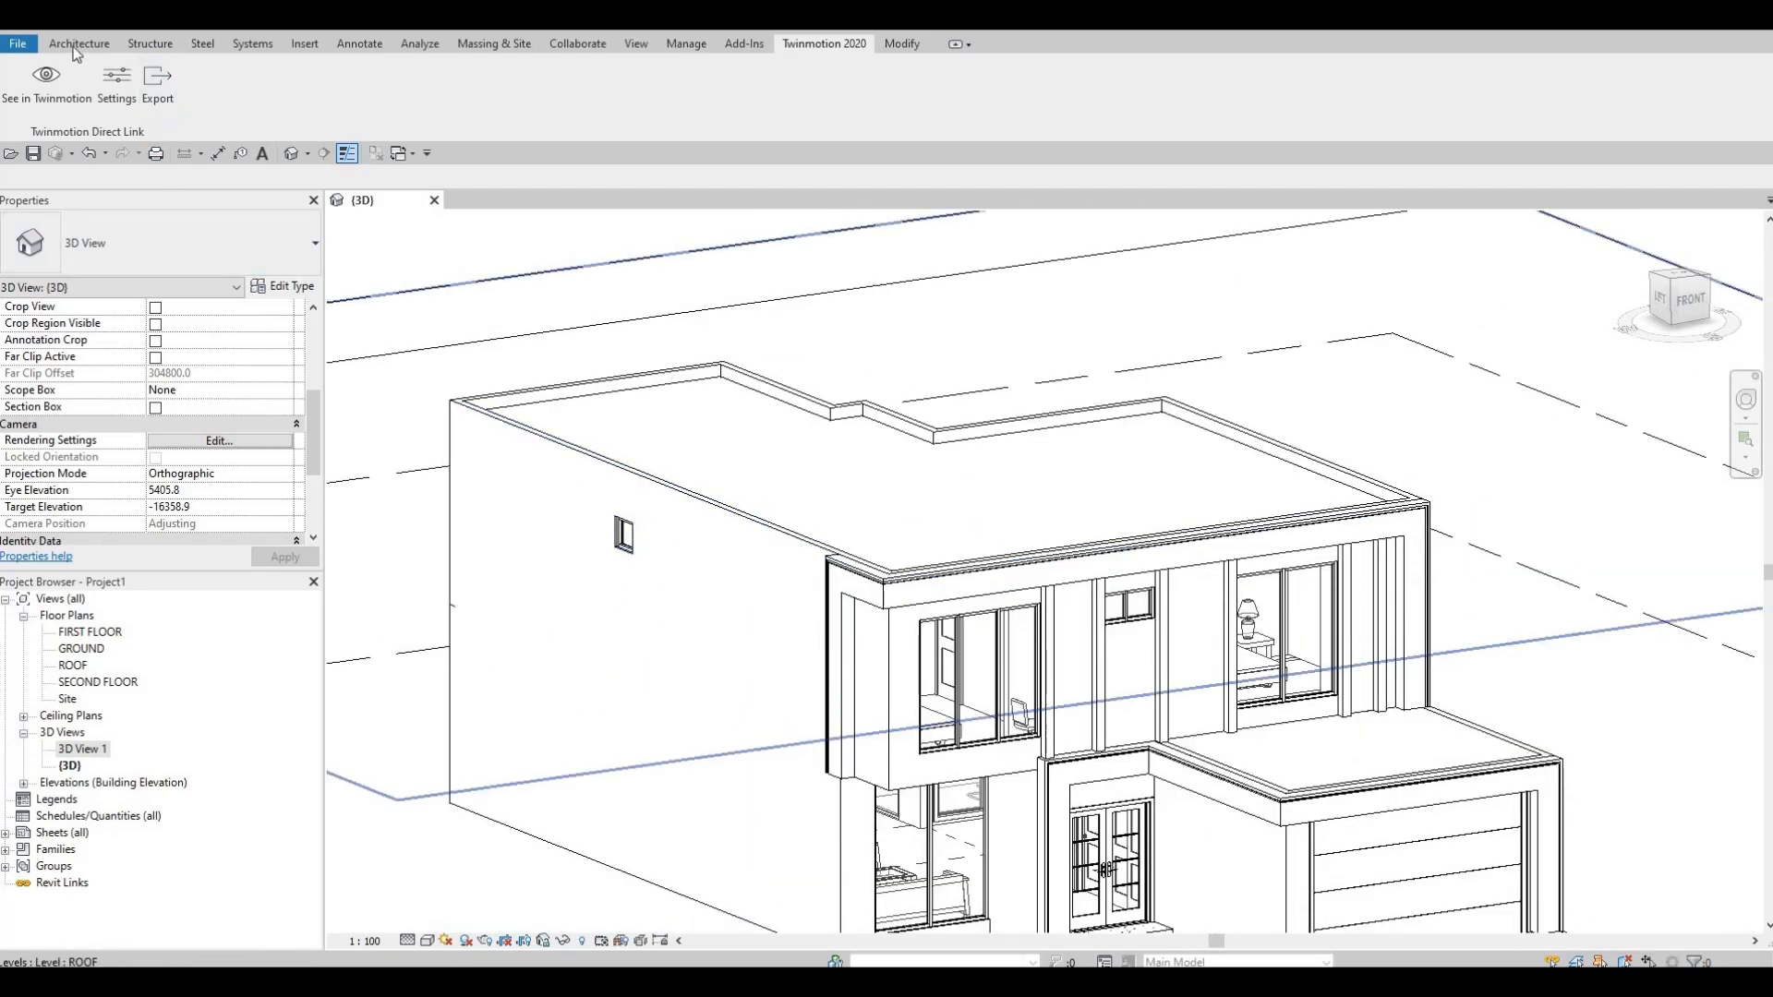
# - Try to paint the underside of the upper roof overhang with the Gypsum Wall Board material
pyautogui.click(78, 43)
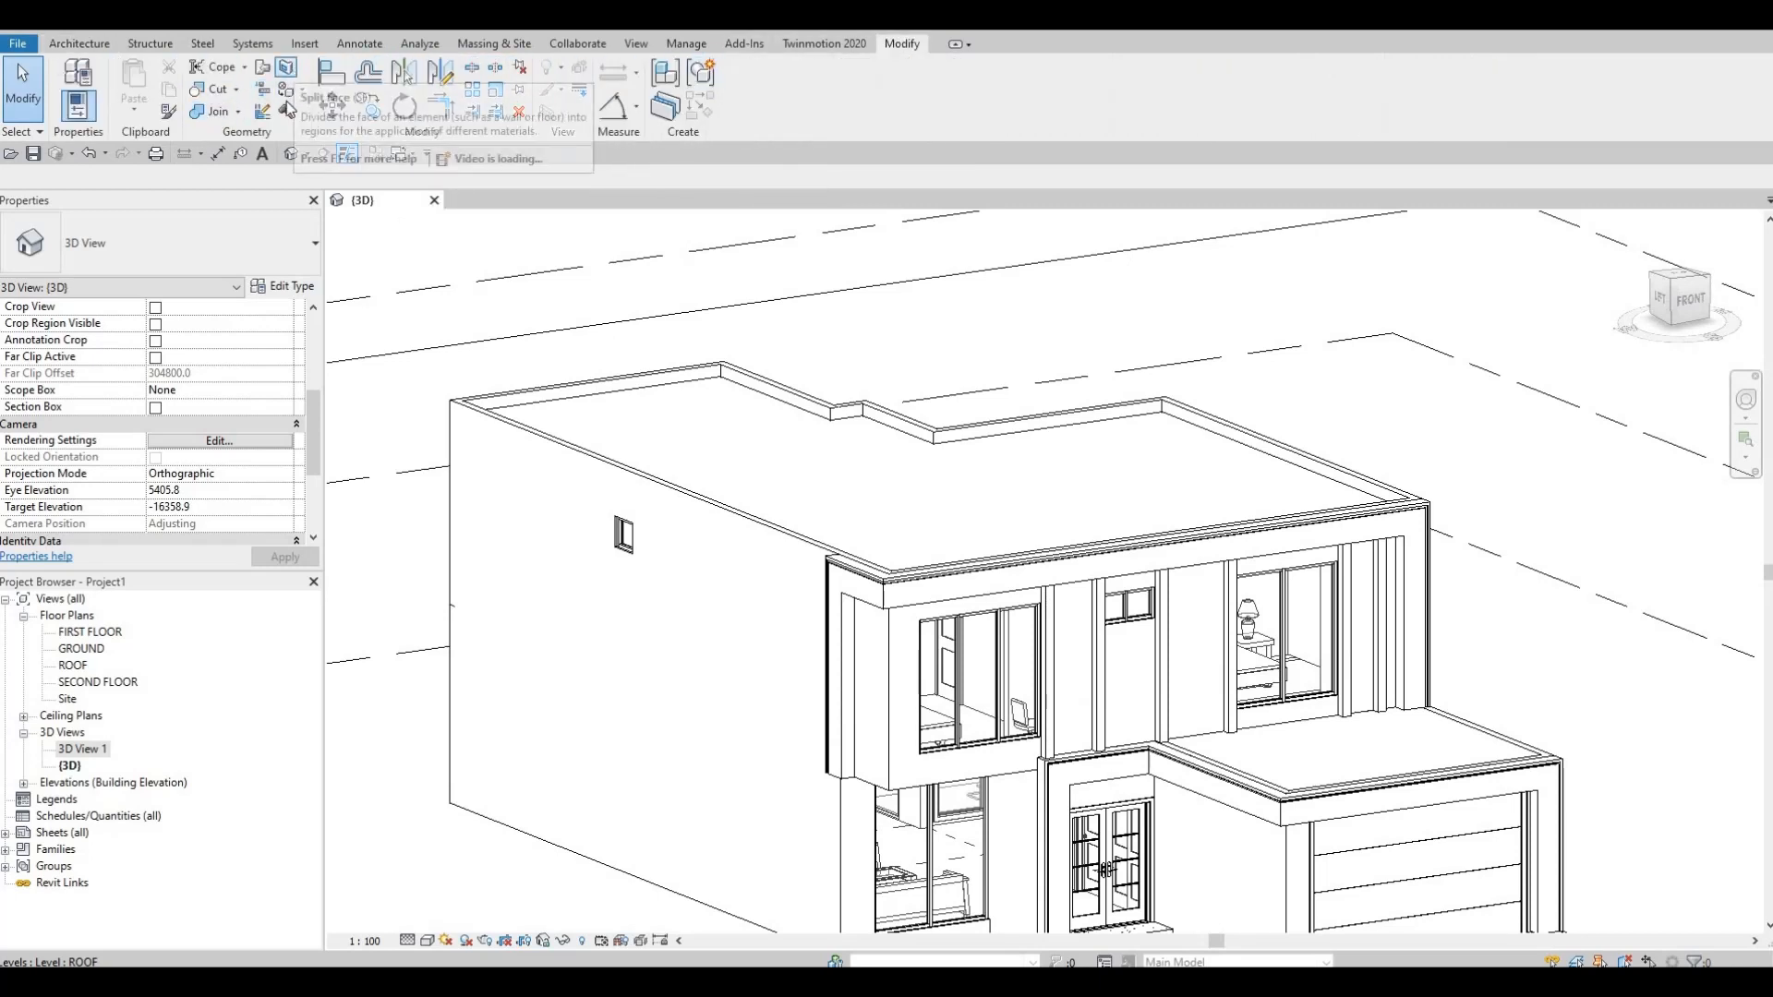
pyautogui.click(289, 90)
pyautogui.click(362, 269)
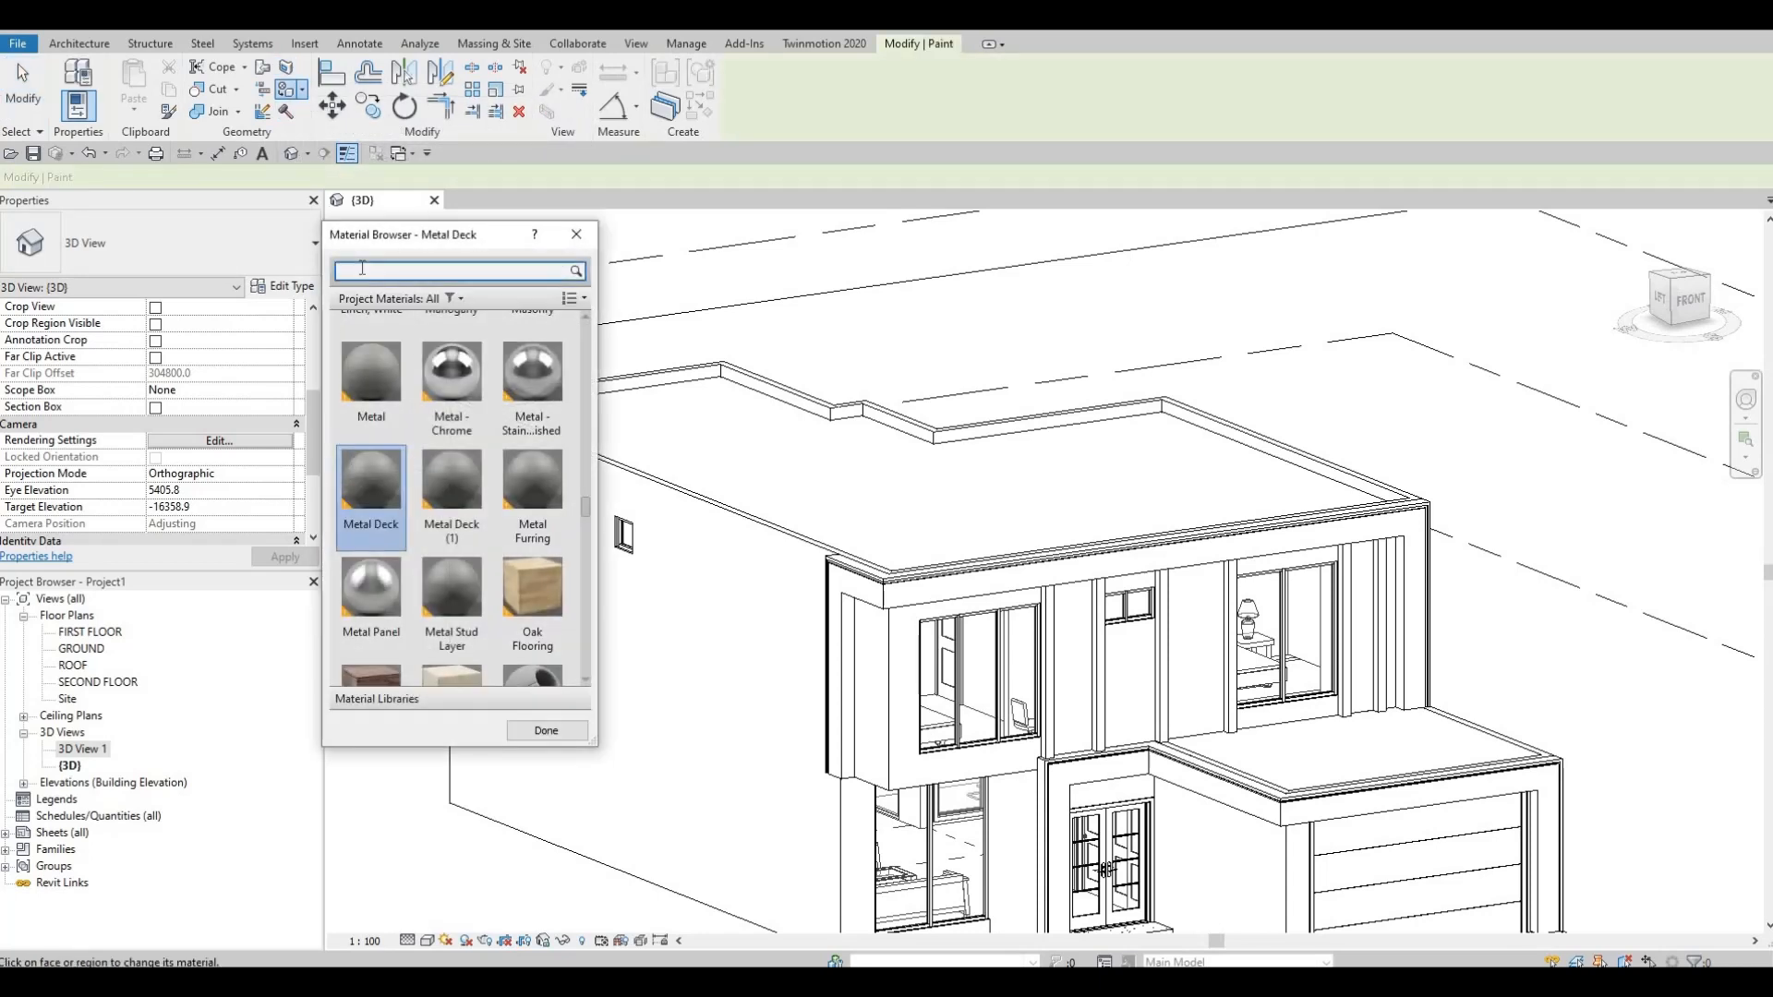
pyautogui.write('gy')
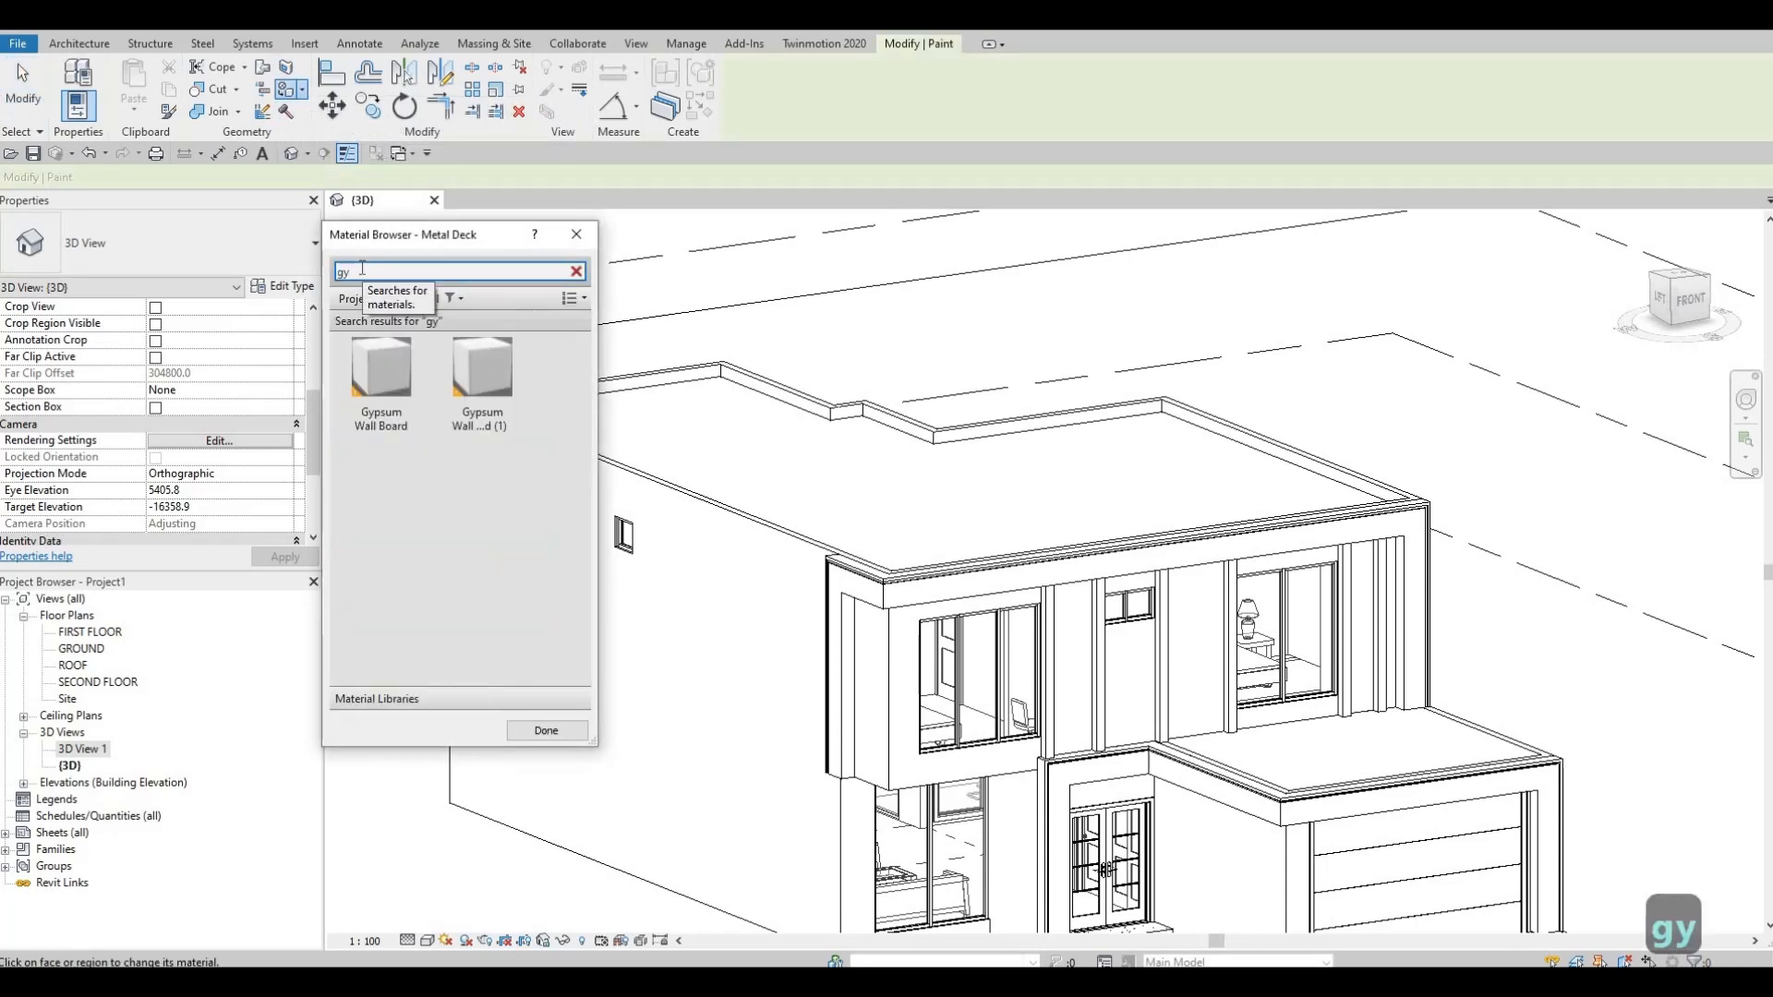
pyautogui.click(381, 379)
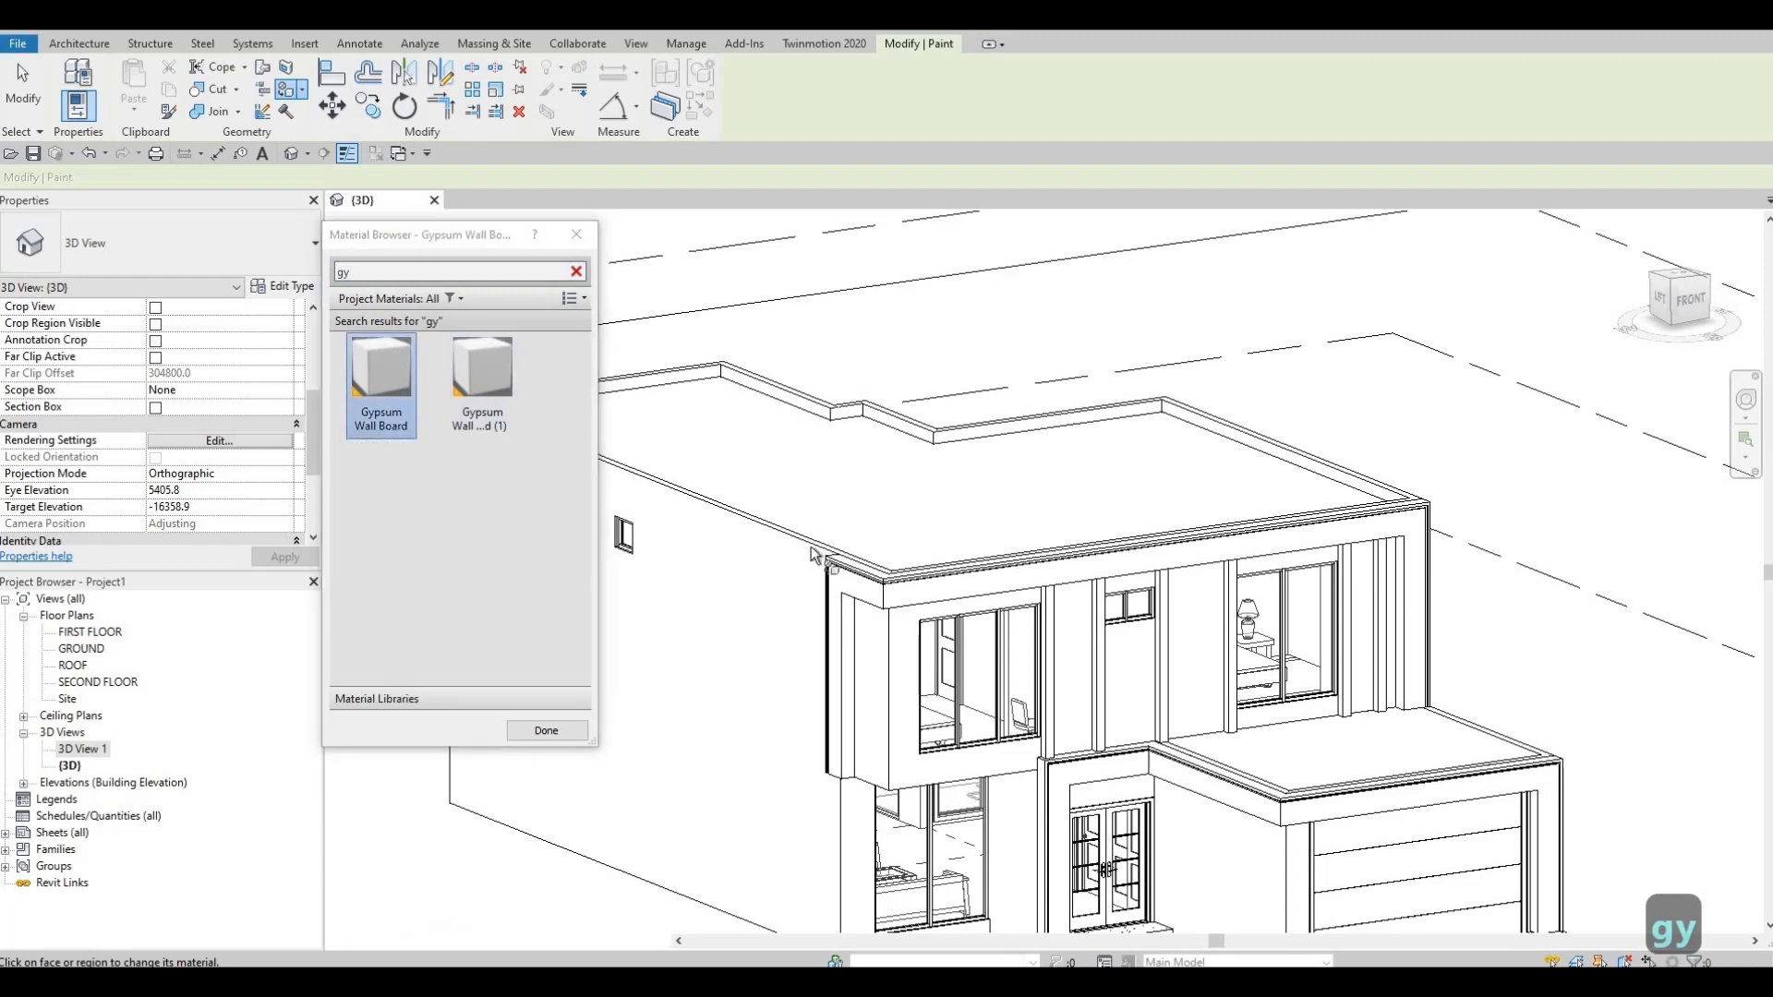
pyautogui.scroll(3, 915, 531)
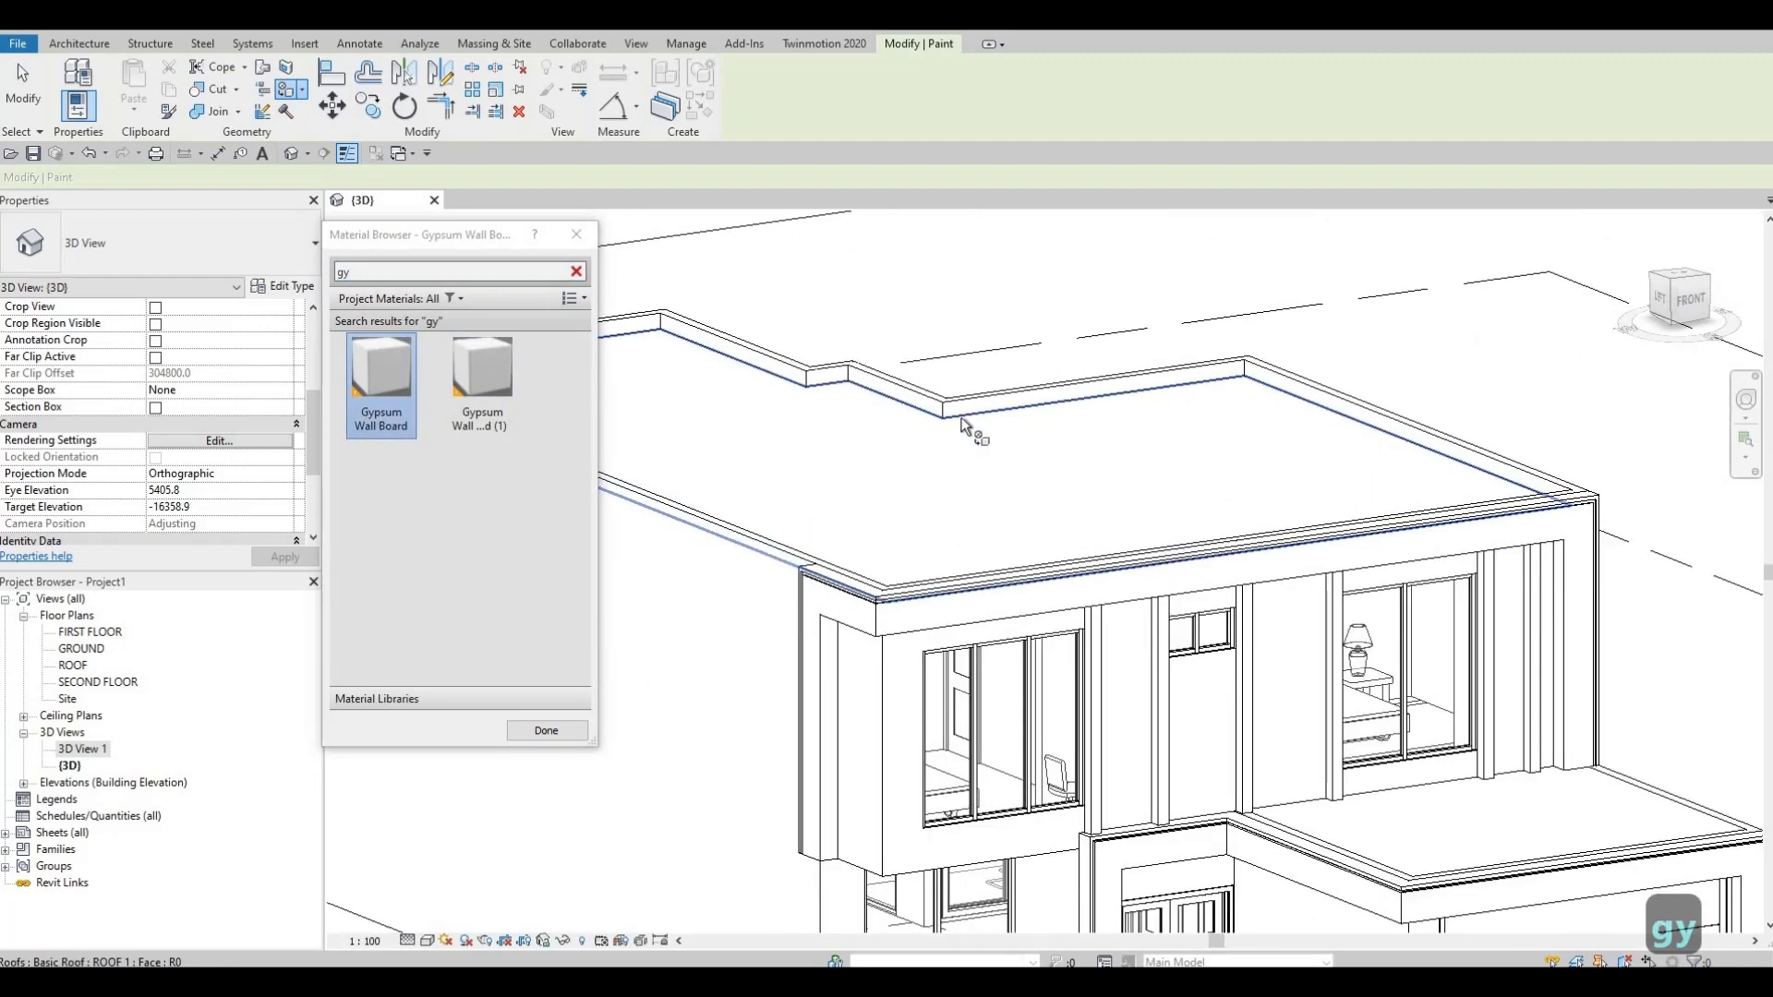
pyautogui.press('Tab')
pyautogui.press('Tab')
pyautogui.press('Tab')
pyautogui.press('Tab')
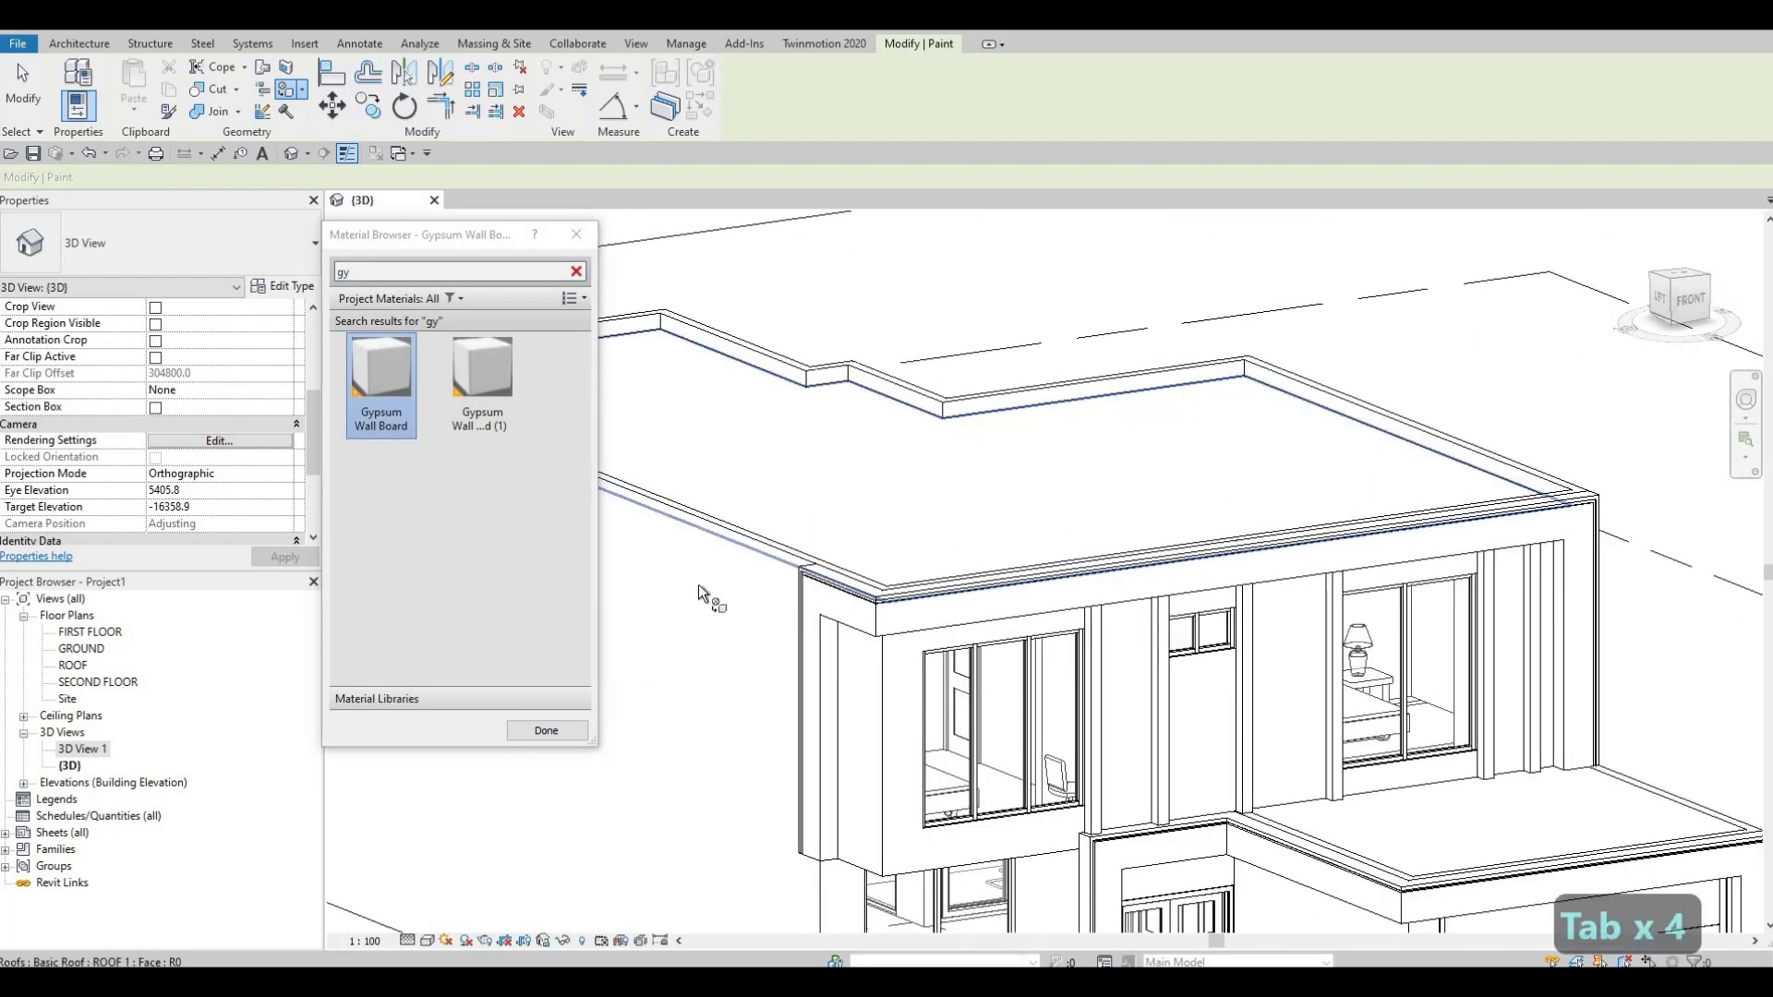
pyautogui.keyDown('shift'); pyautogui.moveTo(900, 646); pyautogui.dragTo(952, 406, button='middle'); pyautogui.keyUp('shift')
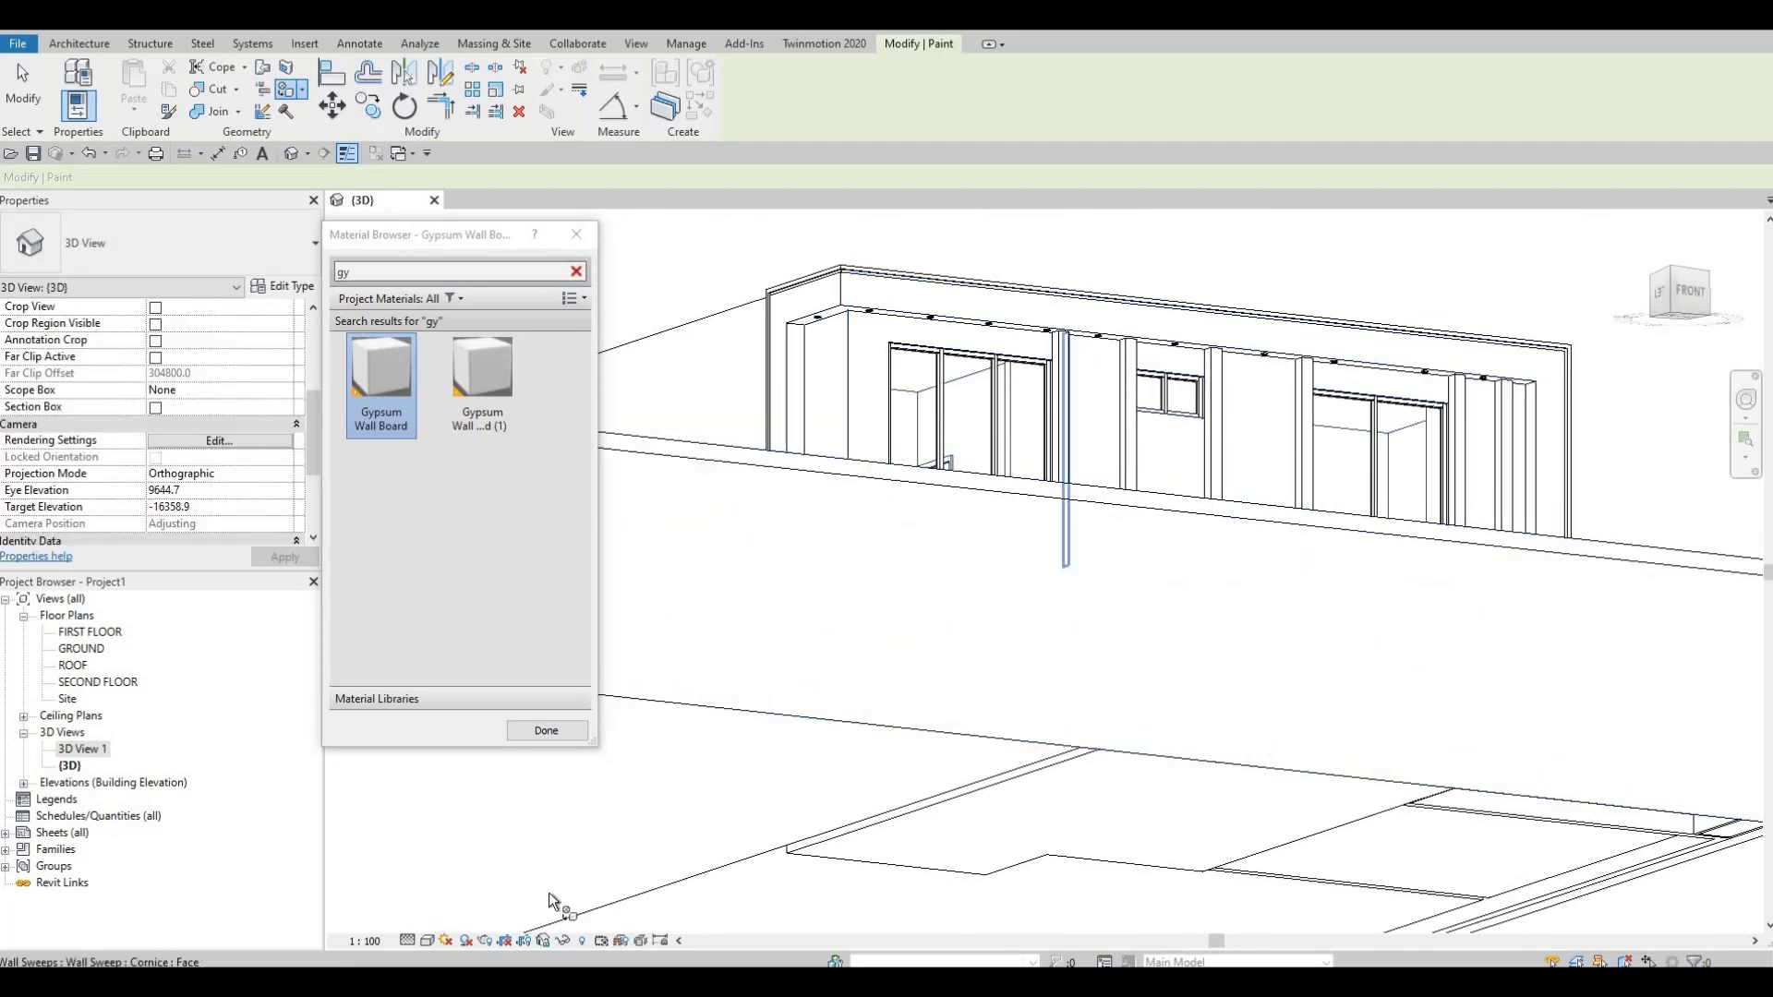
# - Set the 3D view's model transparency to 40 and leave the Paint command
pyautogui.click(428, 940)
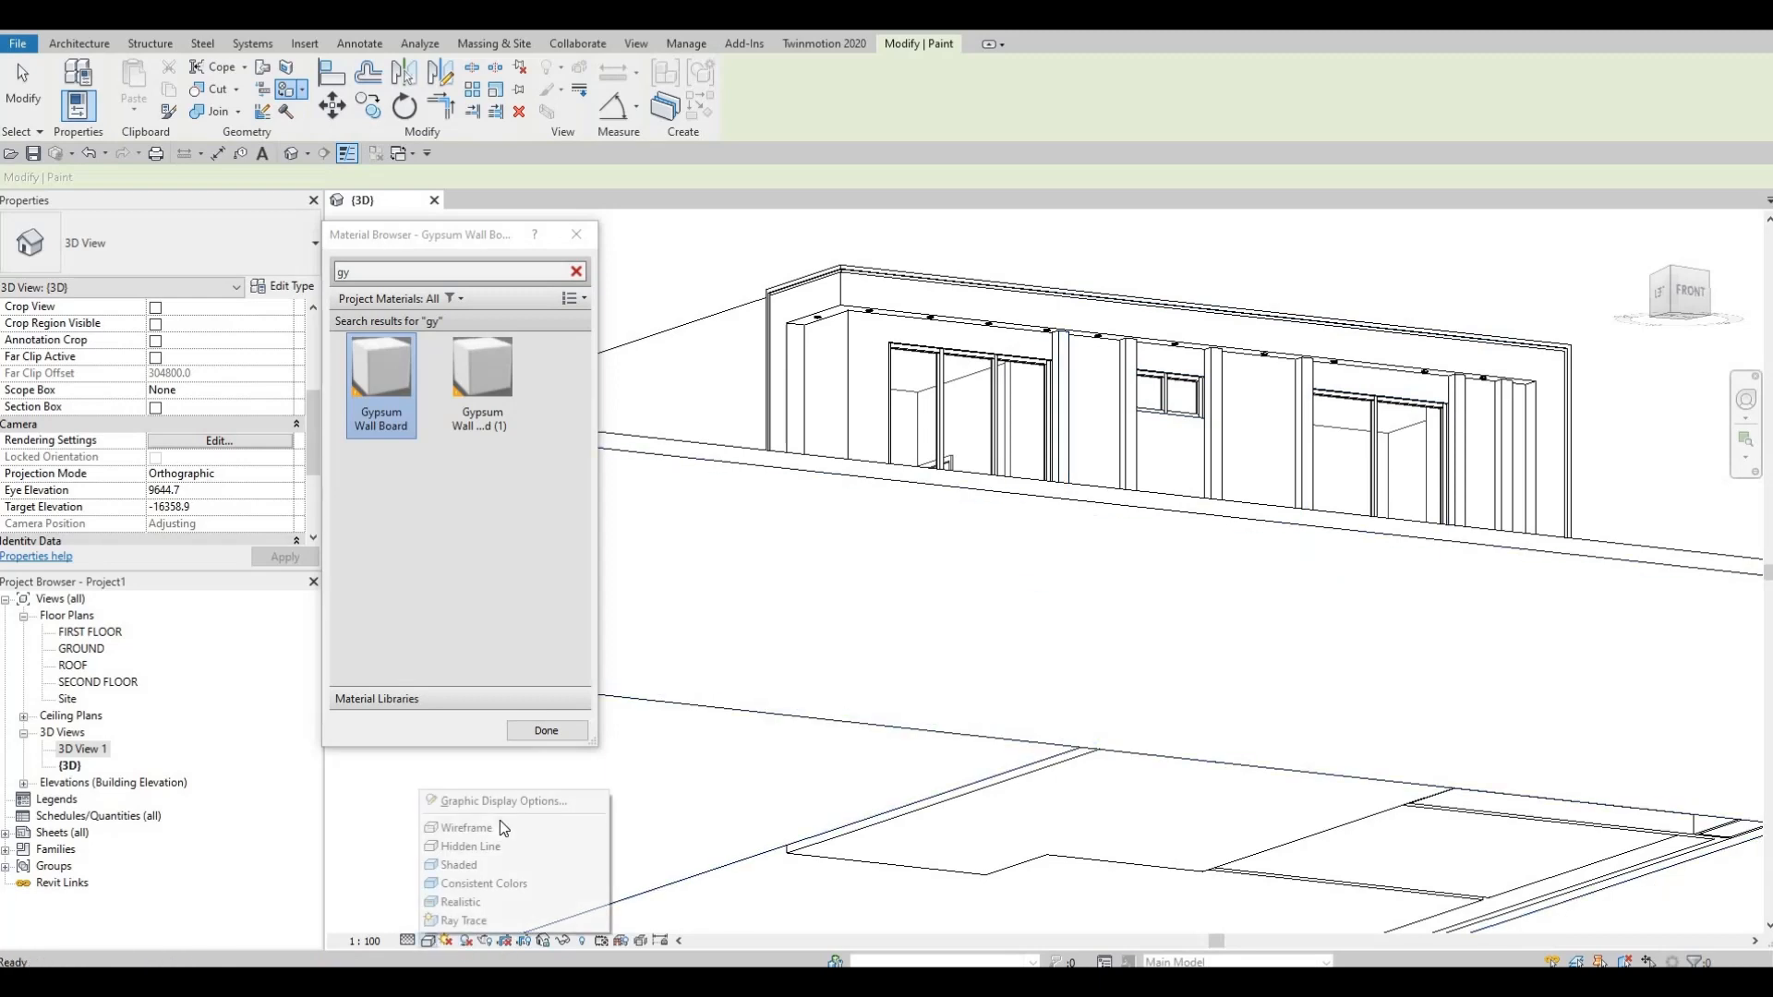
pyautogui.click(504, 801)
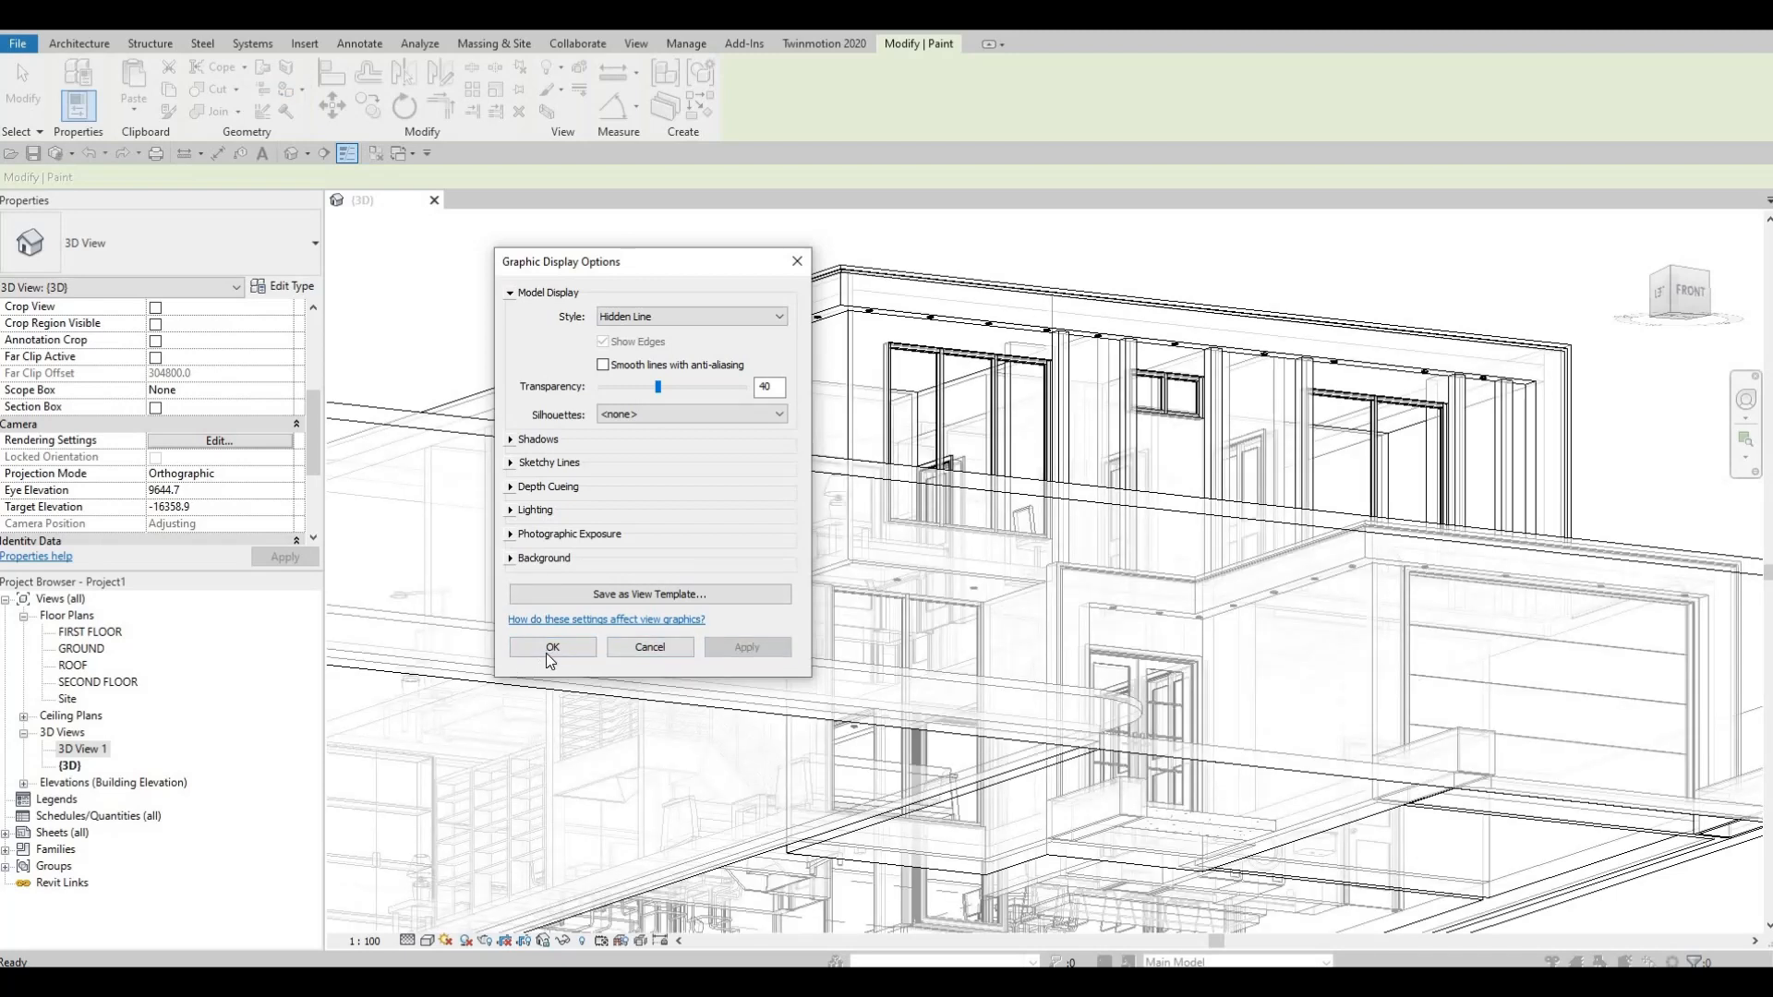
pyautogui.press('Escape')
pyautogui.press('Escape')
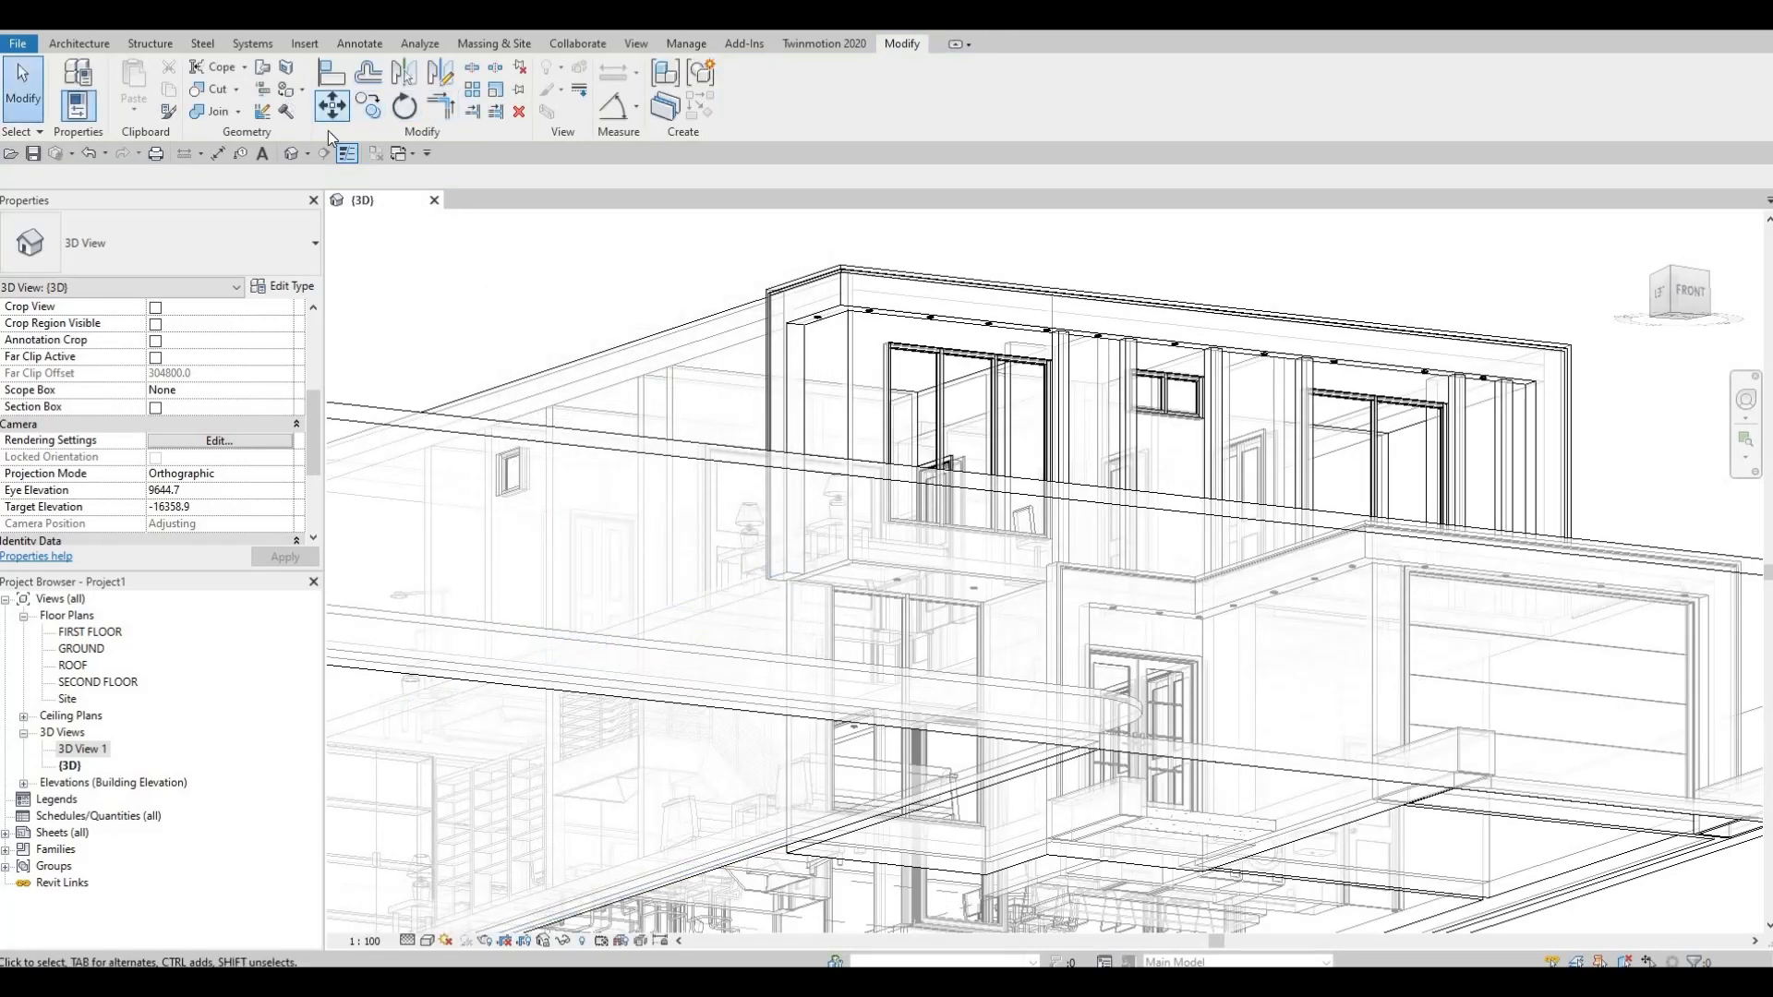
# - Paint the underside of the upper roof overhang with the Gypsum Wall Board material and finish painting
pyautogui.press('p')
pyautogui.press('t')
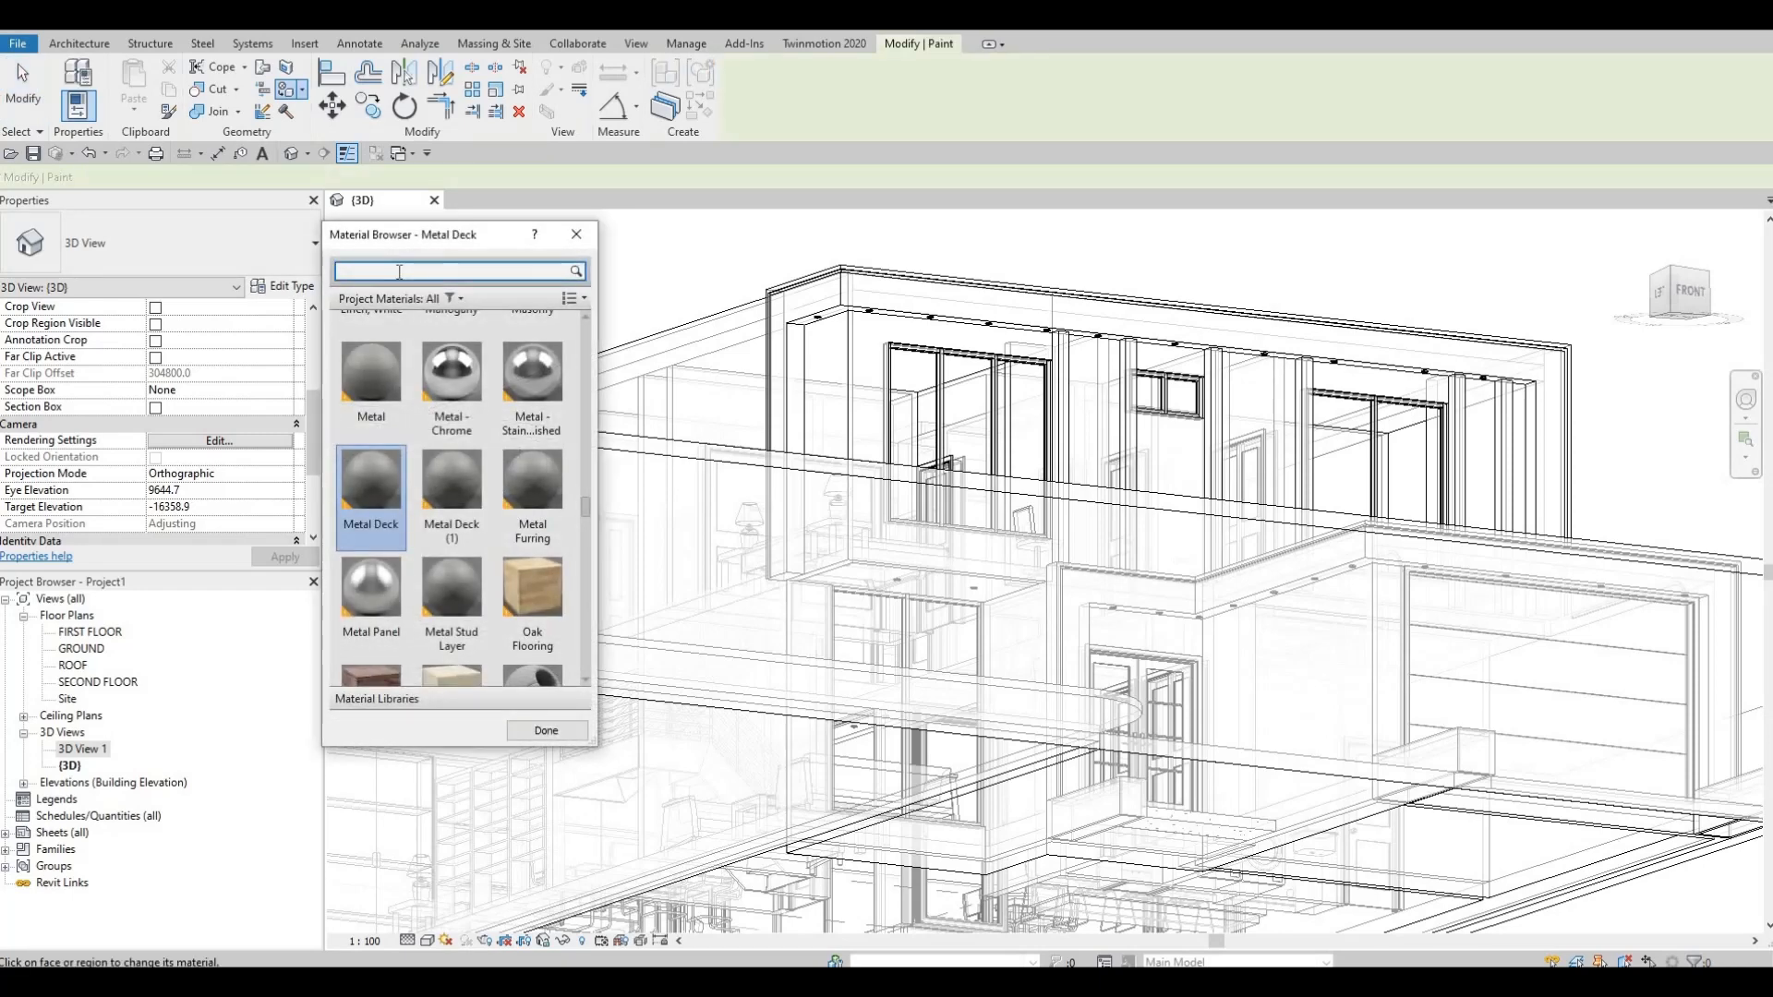
pyautogui.write('gyp')
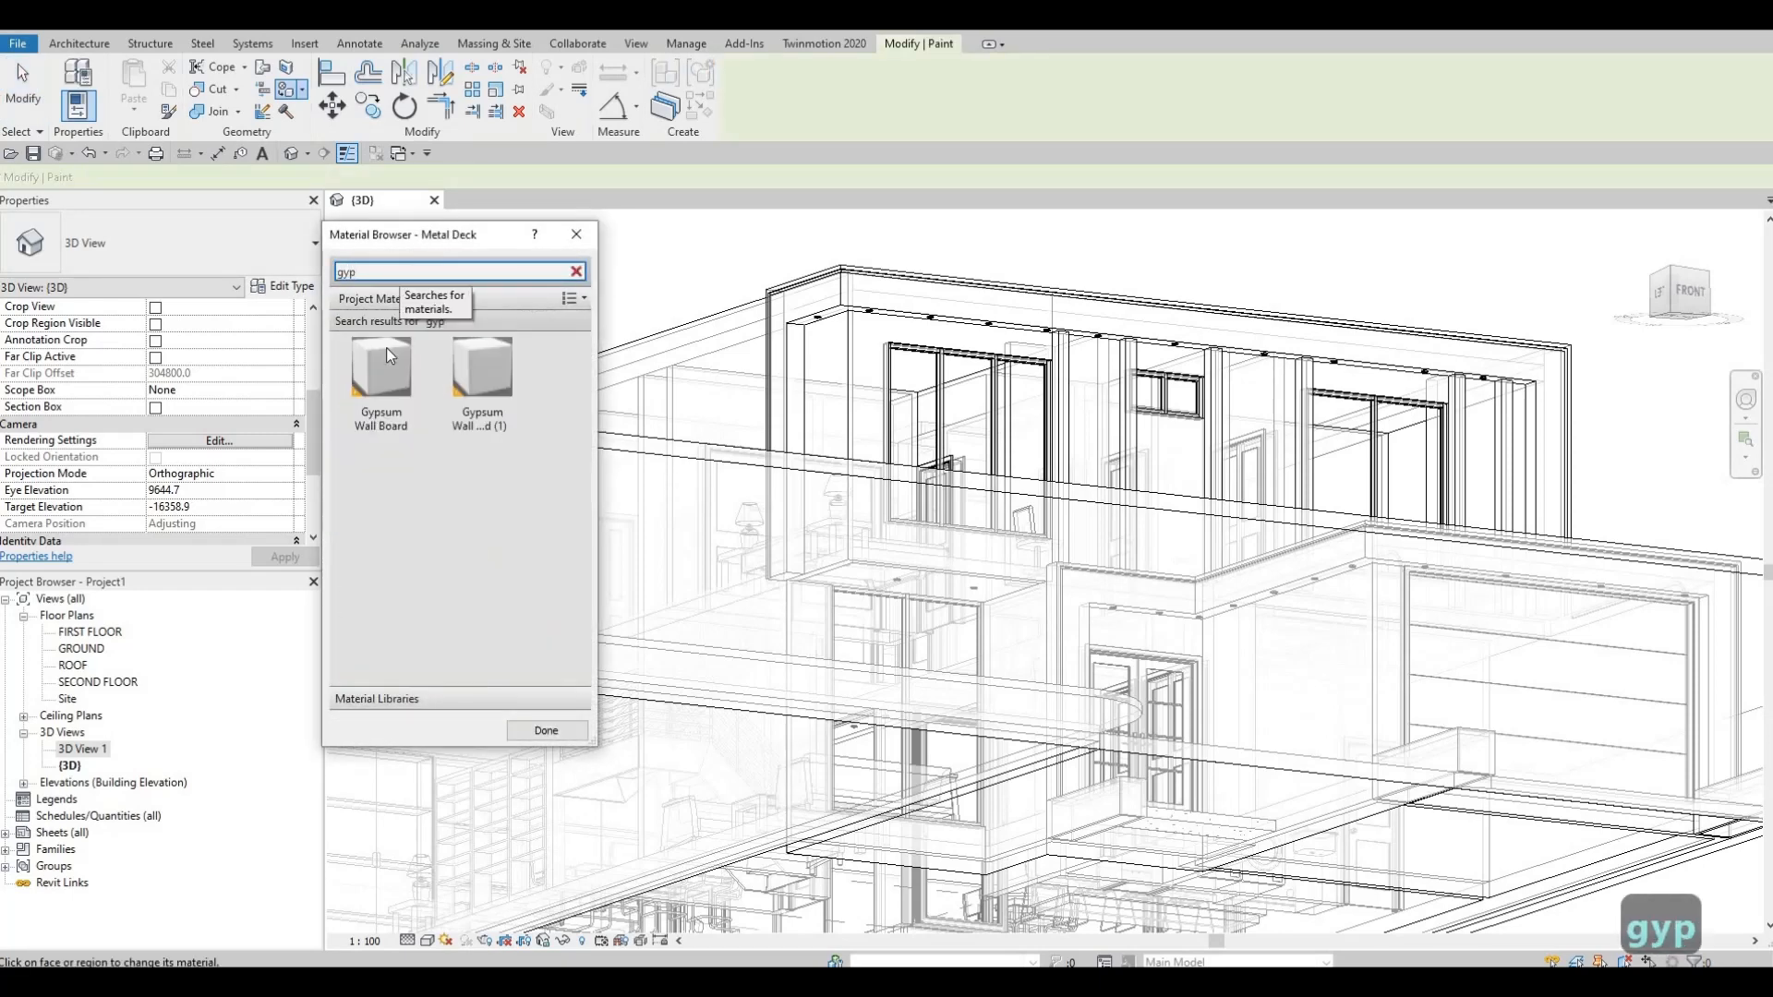
pyautogui.click(386, 347)
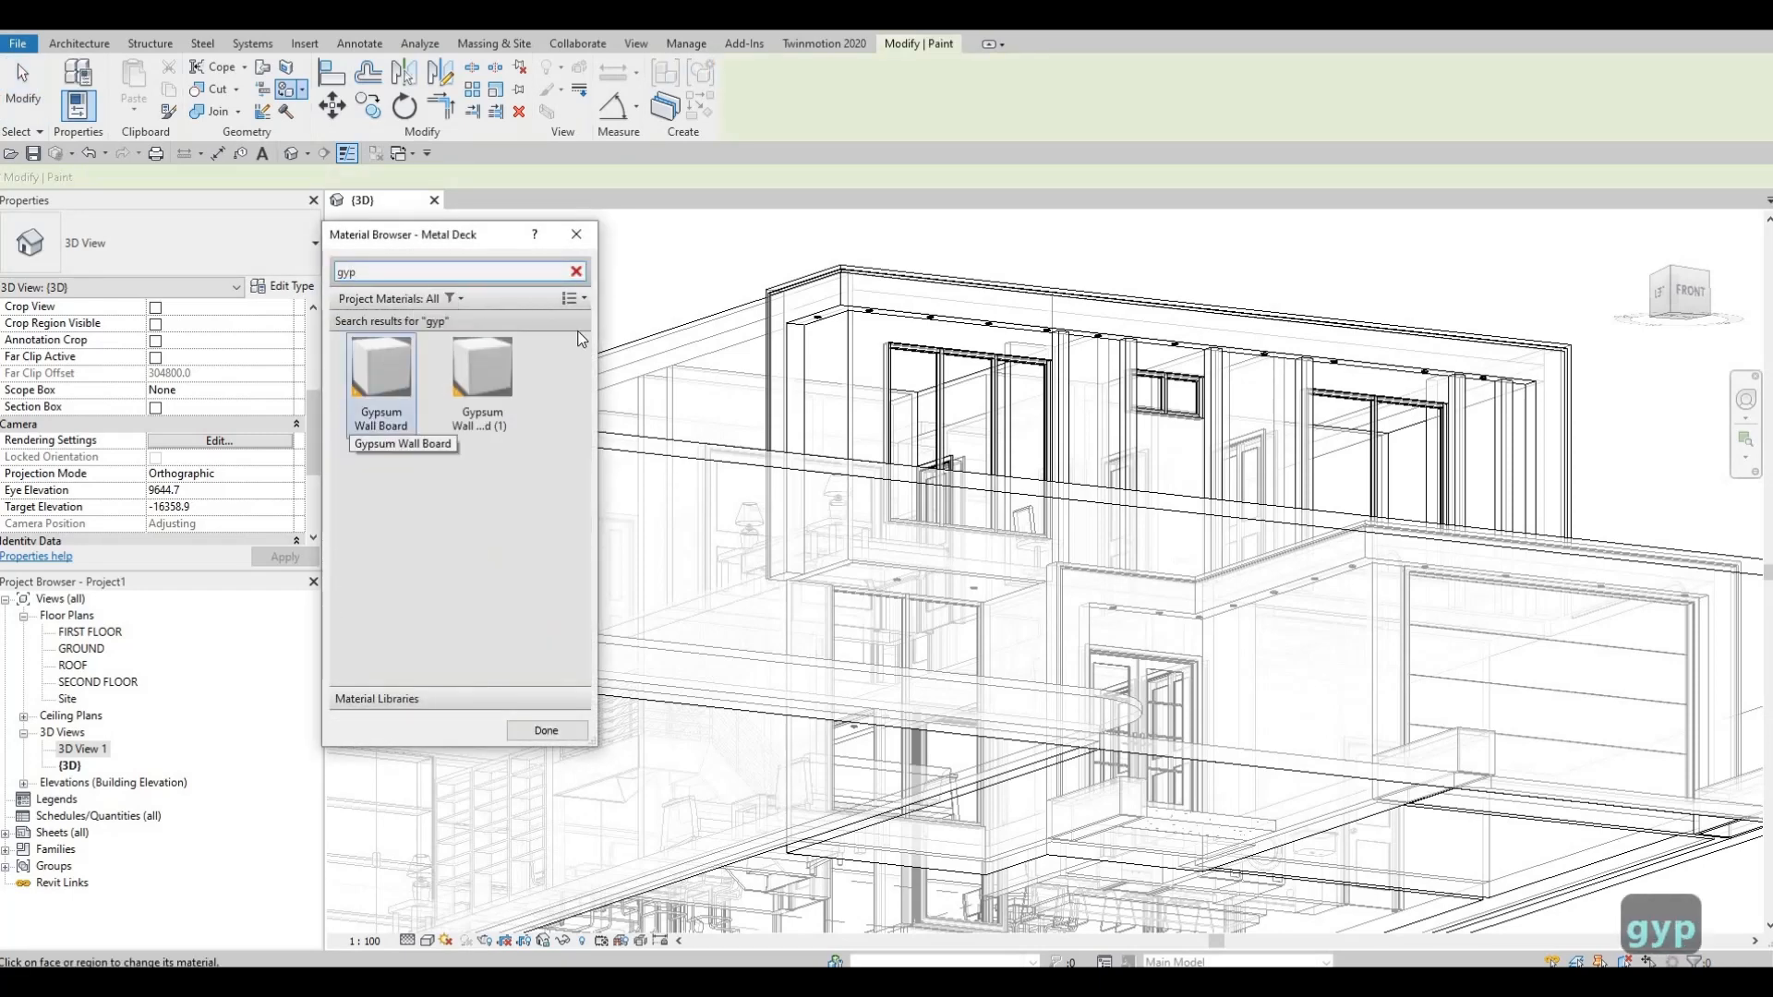
pyautogui.click(746, 342)
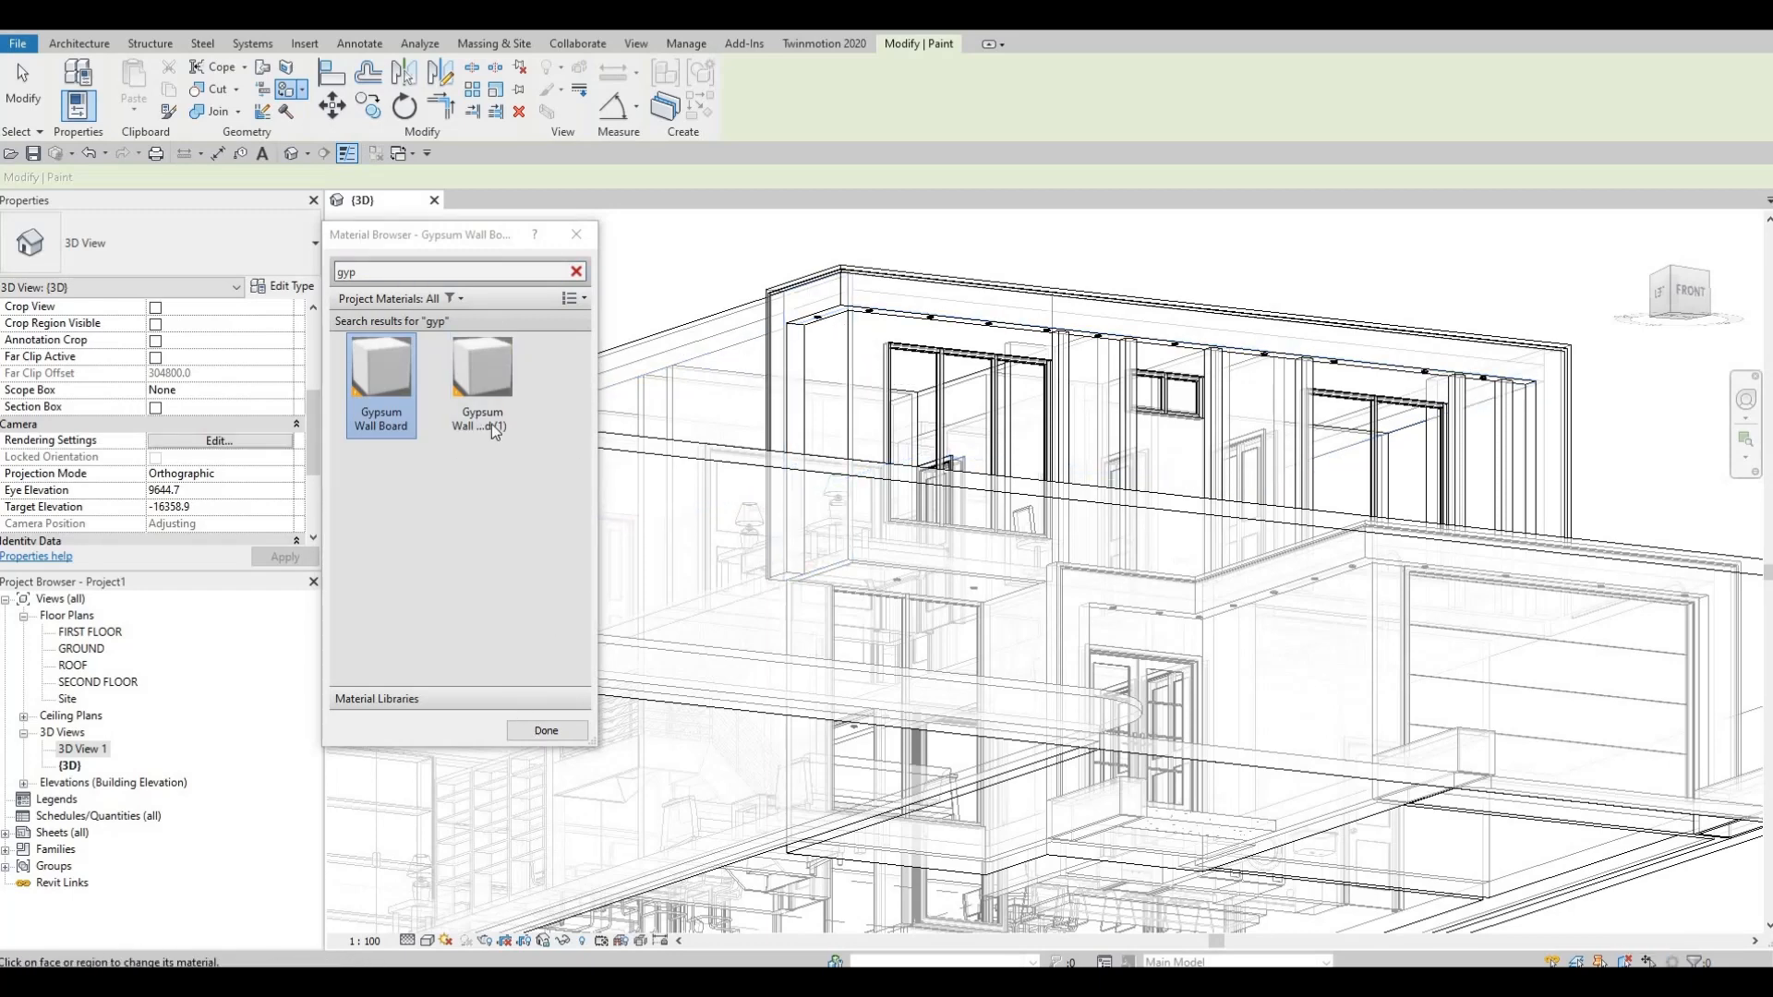
pyautogui.click(545, 730)
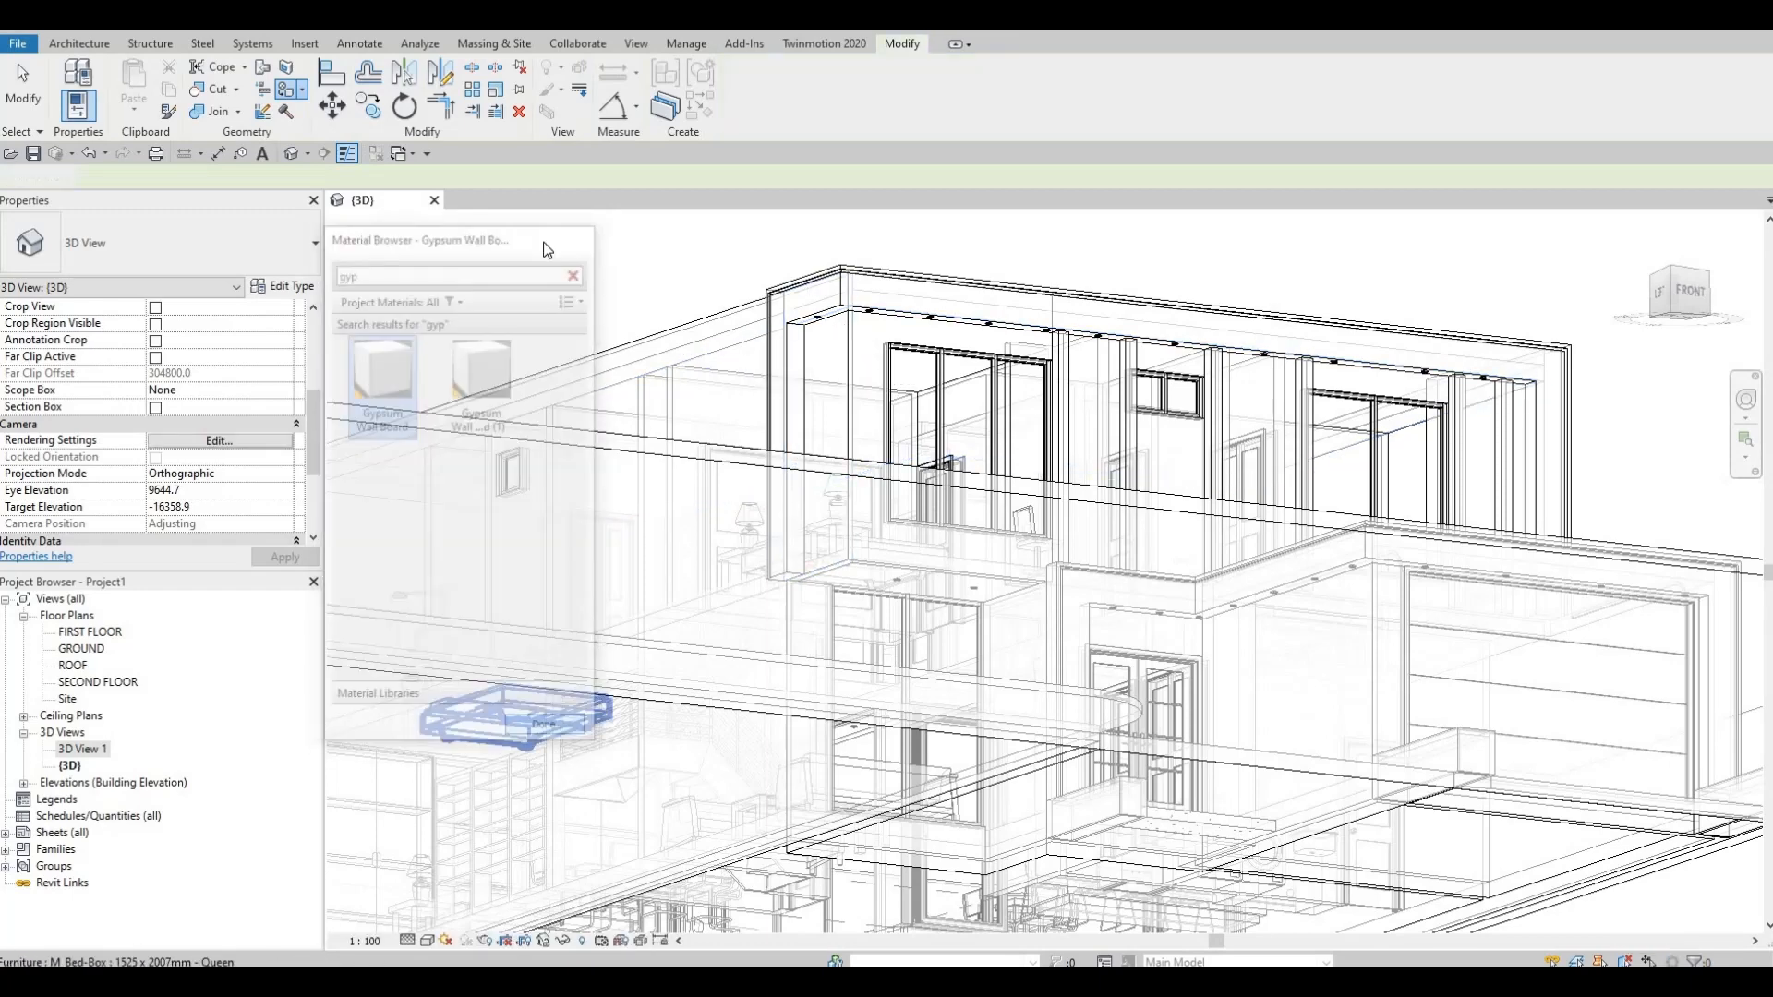
# - Remove the model transparency from the 3D view so its surfaces are opaque
pyautogui.click(427, 941)
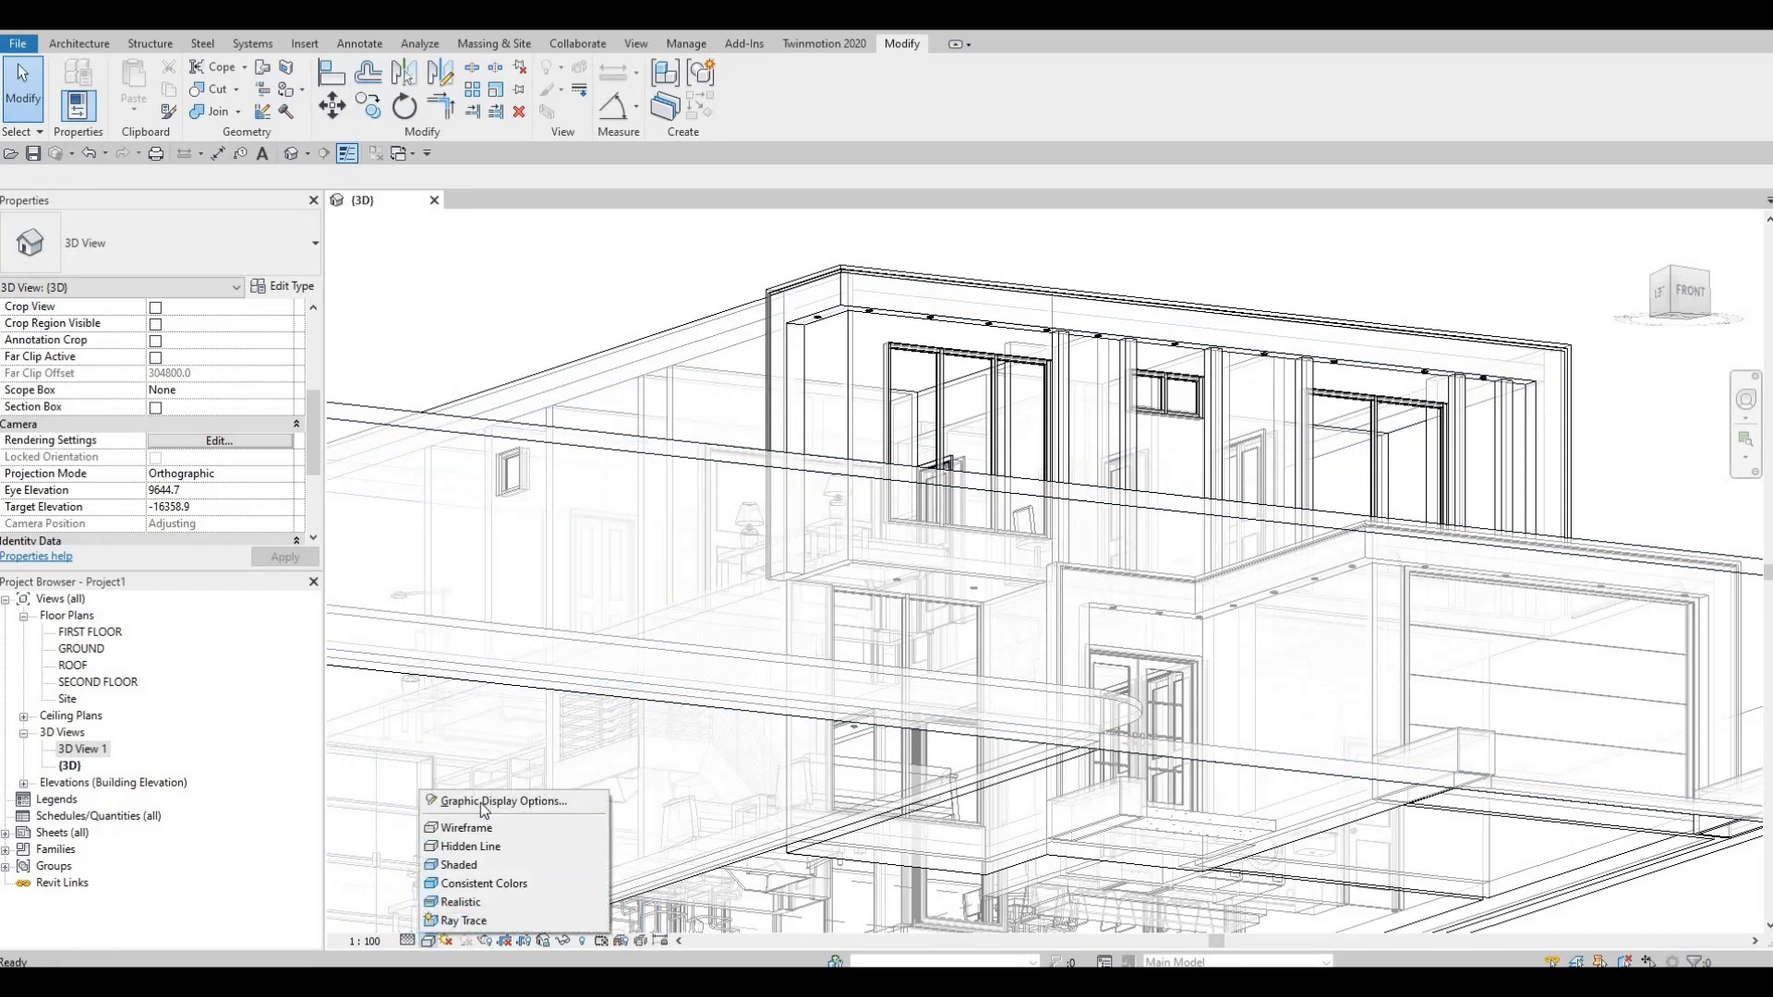
pyautogui.click(486, 802)
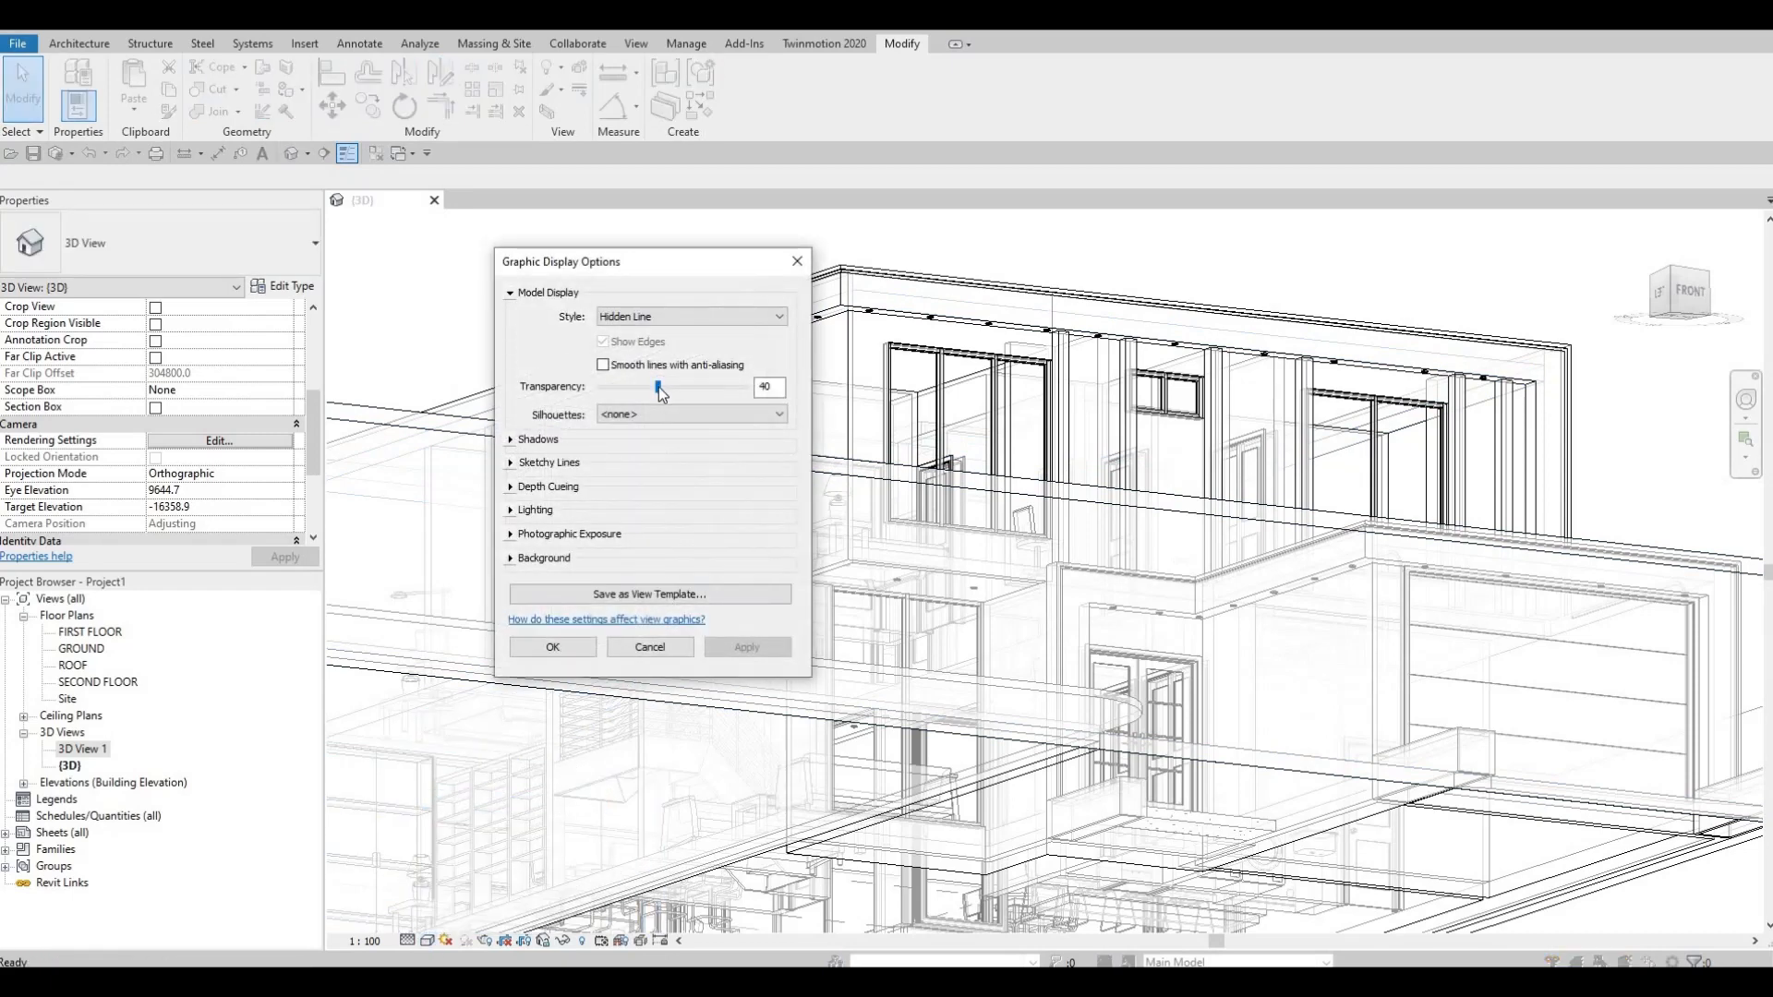
pyautogui.click(565, 649)
# - Open the GROUND floor plan view
pyautogui.keyDown('shift'); pyautogui.moveTo(777, 314); pyautogui.dragTo(785, 238, button='middle'); pyautogui.keyUp('shift')
pyautogui.moveTo(953, 753); pyautogui.dragTo(953, 645, button='middle')
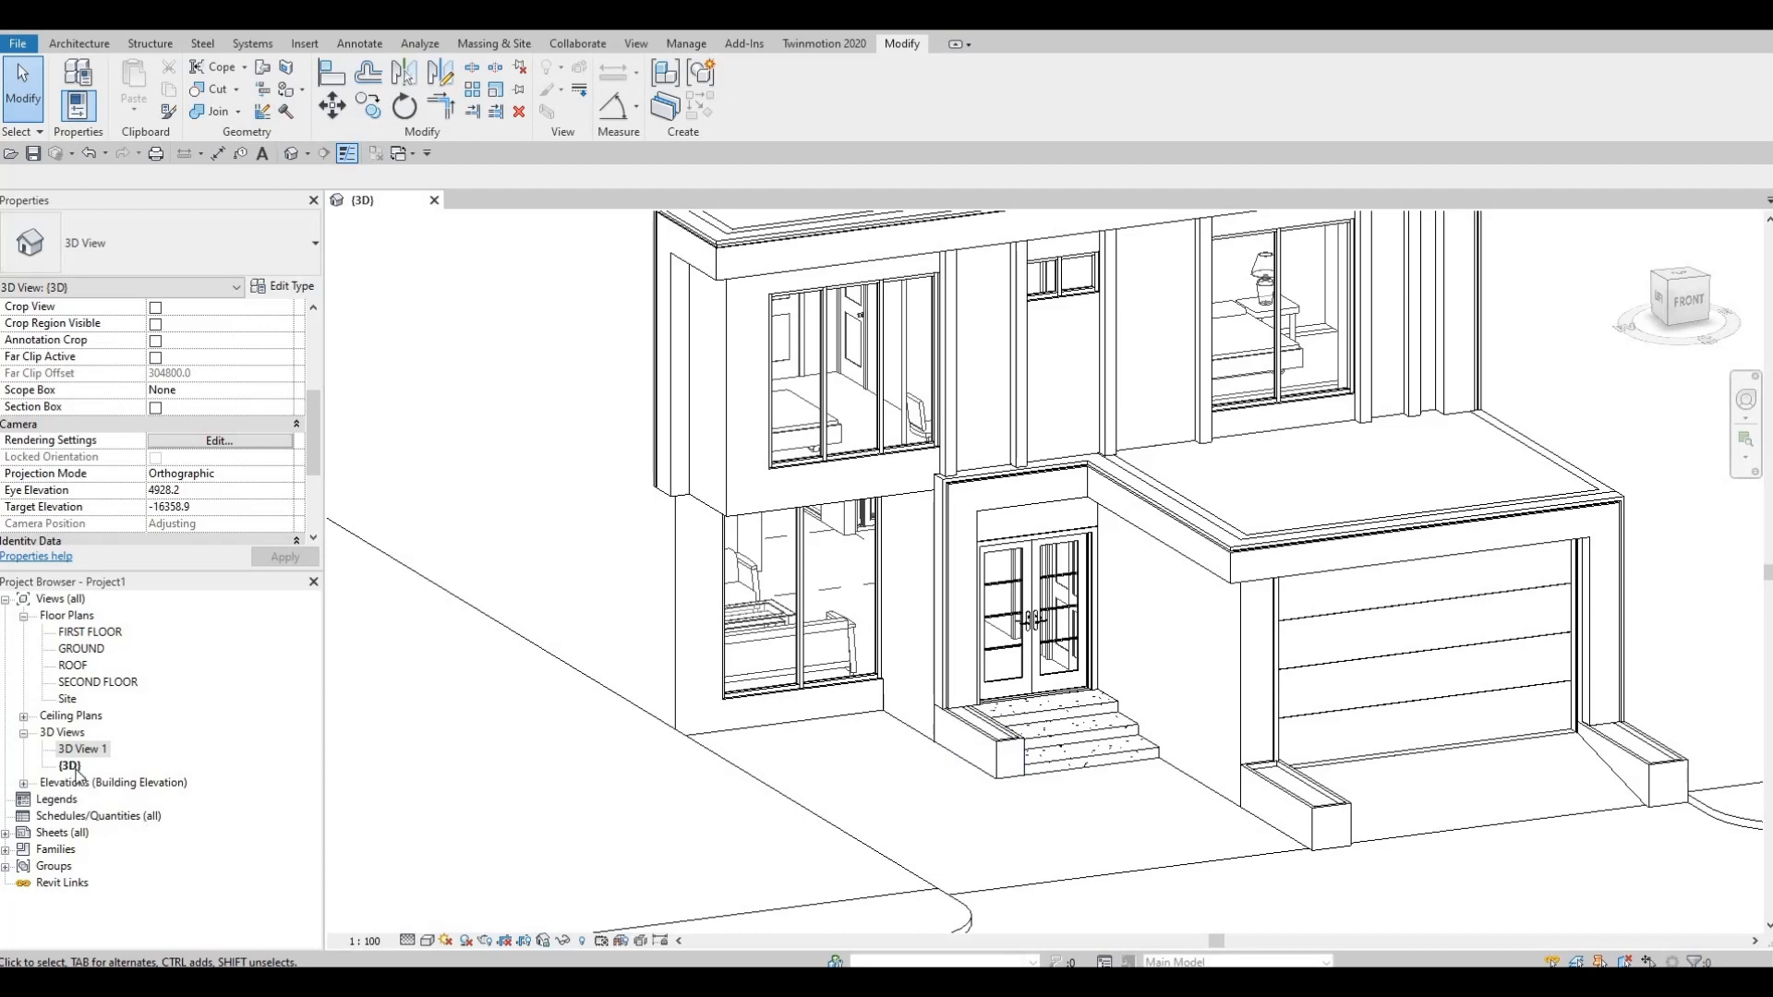
pyautogui.doubleClick(79, 651)
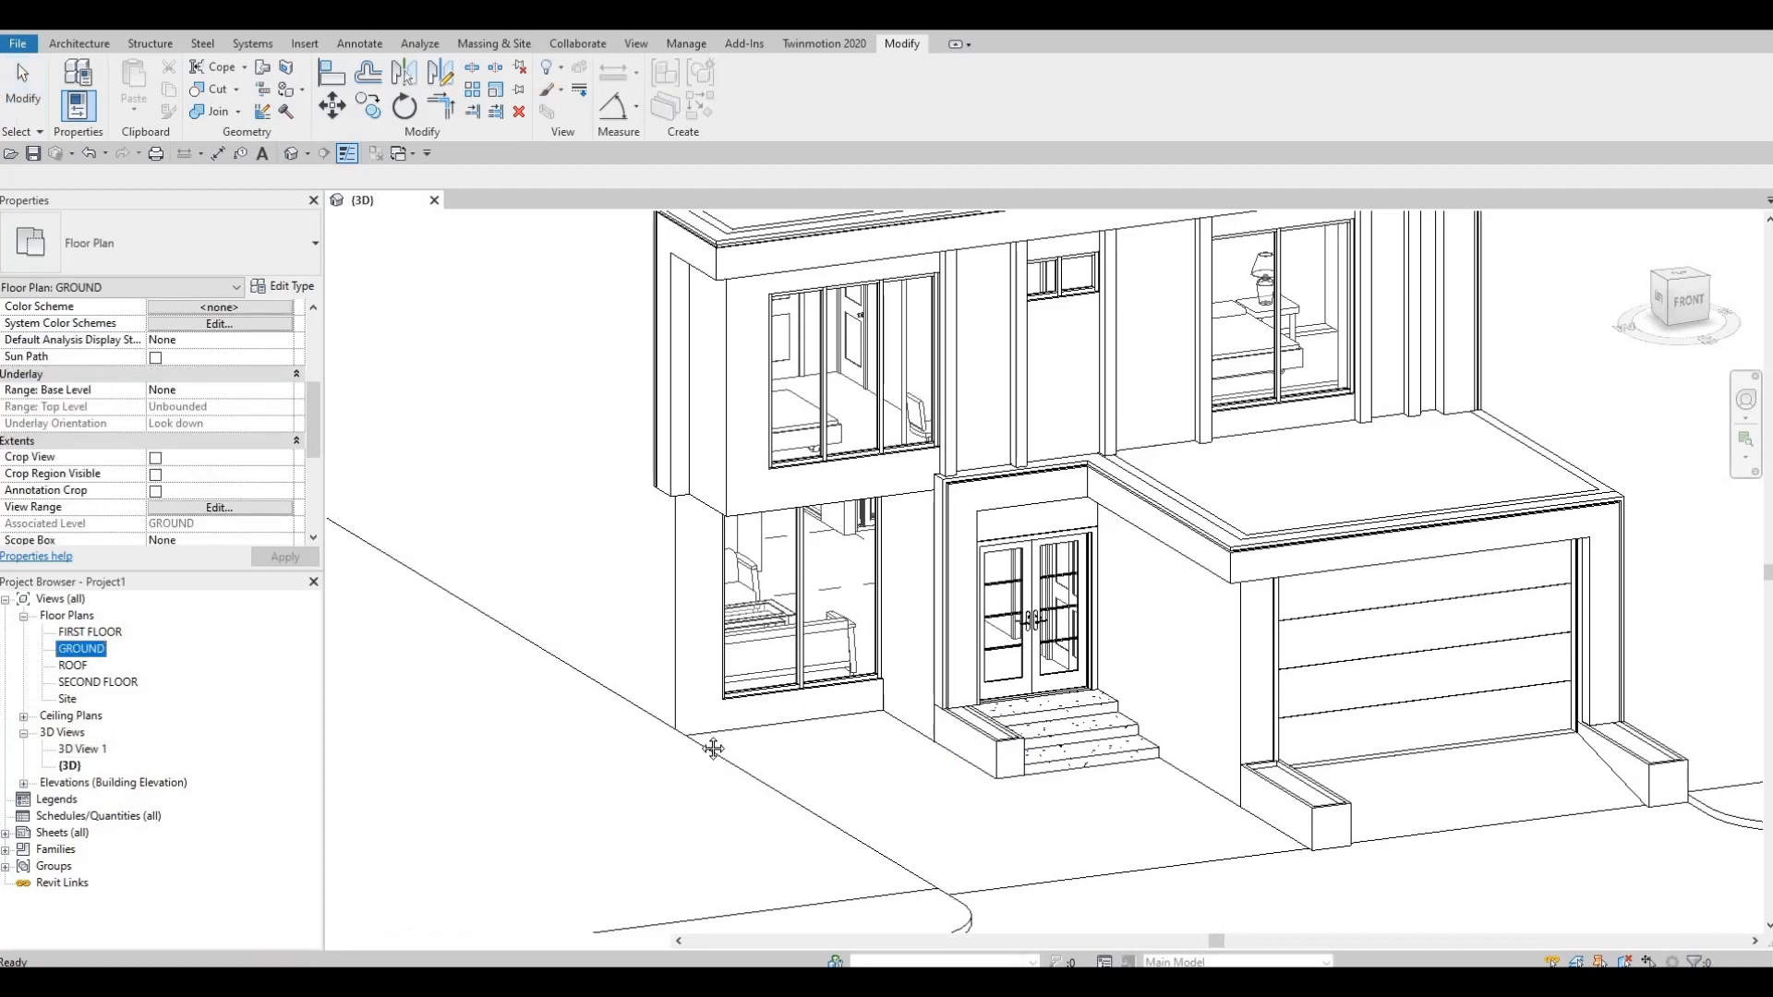
# - Copy the planter beside the entrance steps, unconstrained, into the open area in front of the living room window
pyautogui.scroll(4, 1039, 724)
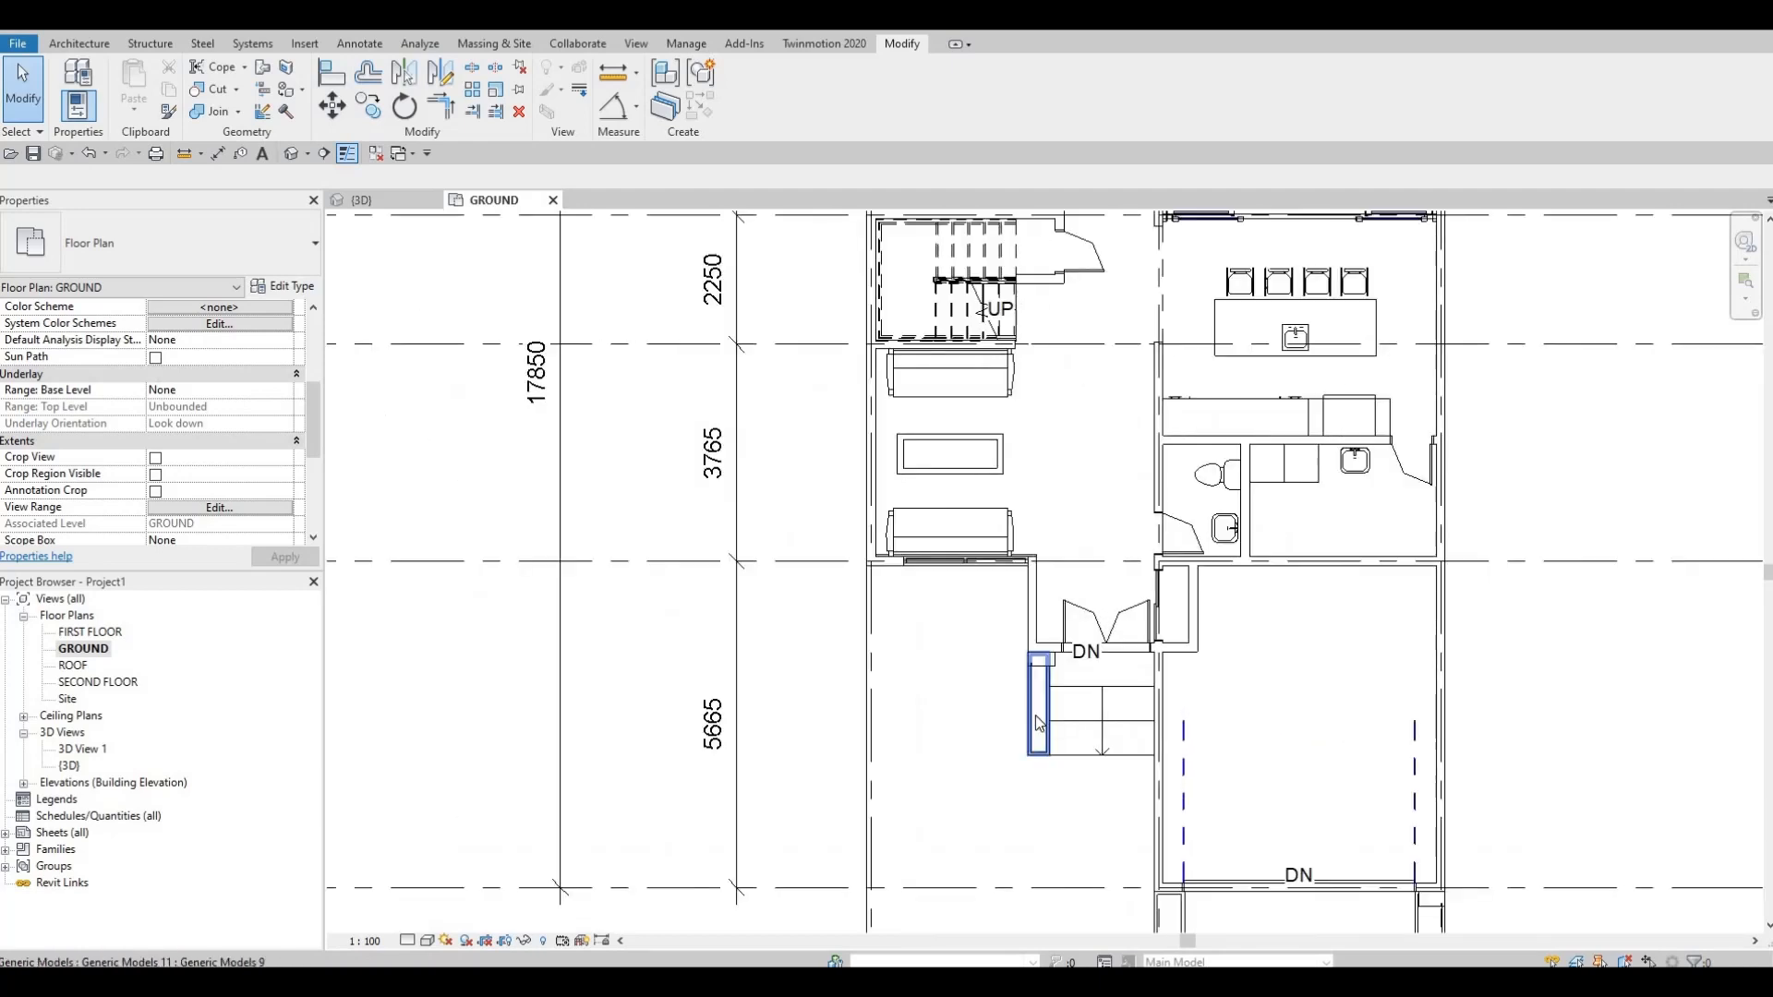
pyautogui.click(977, 742)
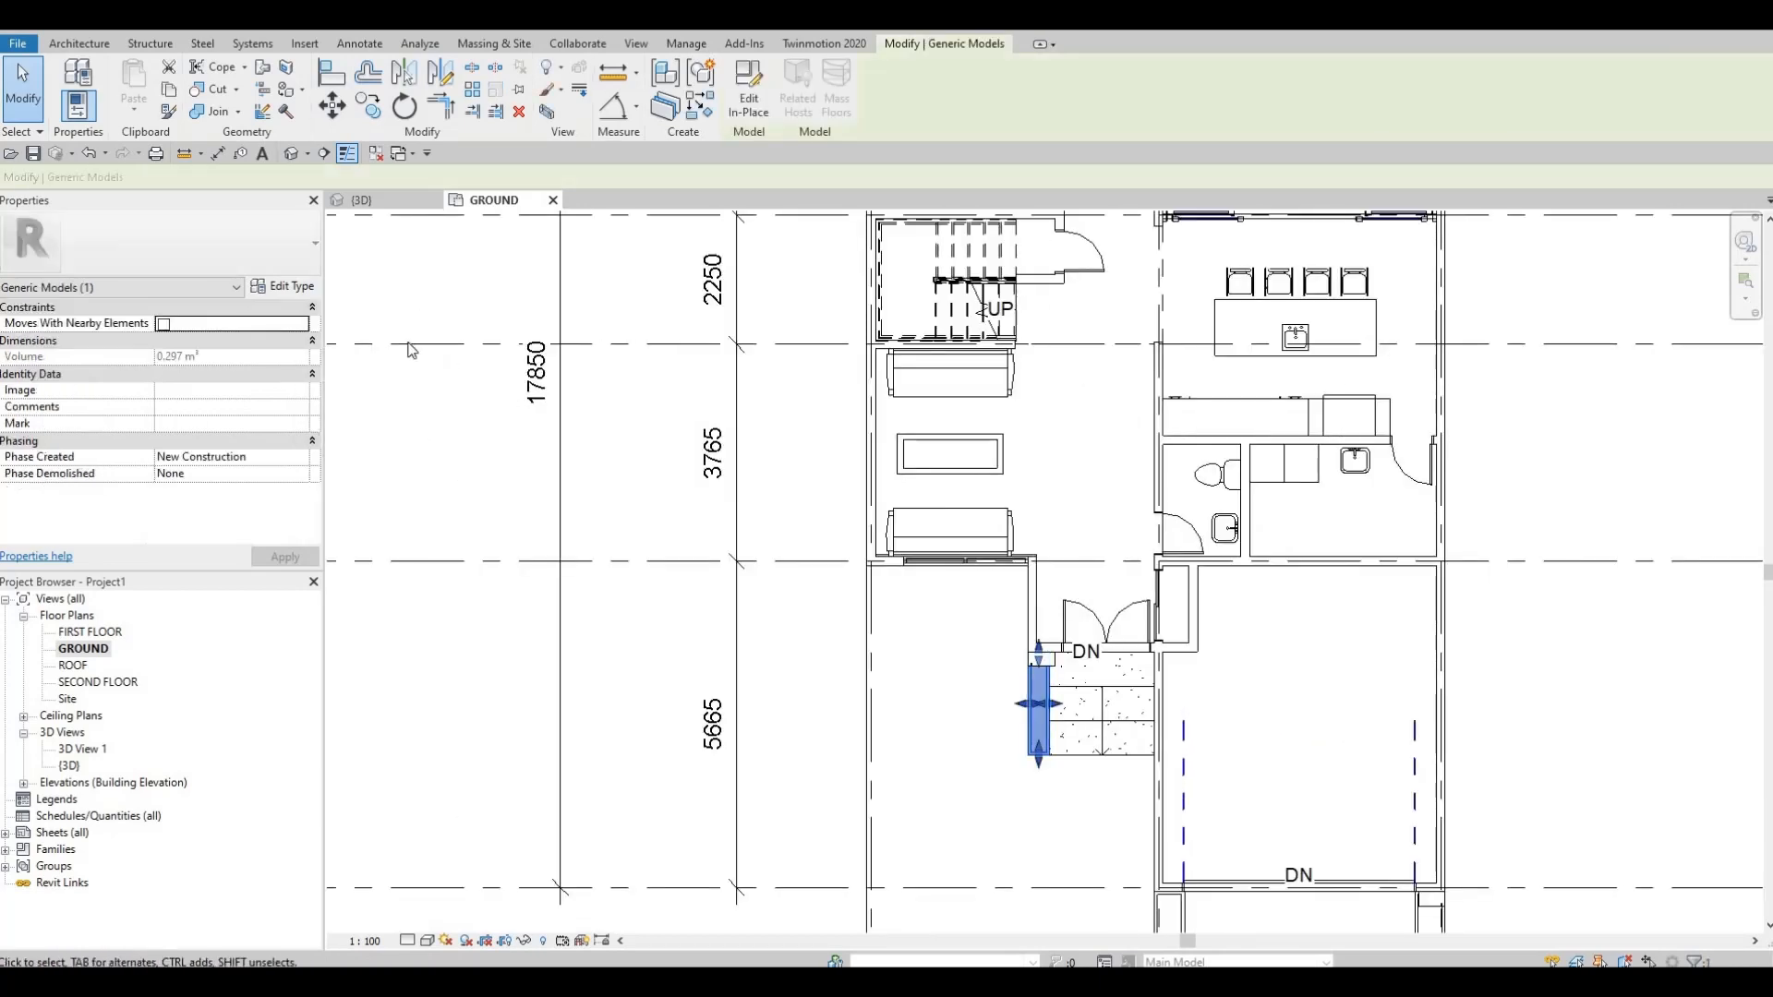
pyautogui.click(365, 108)
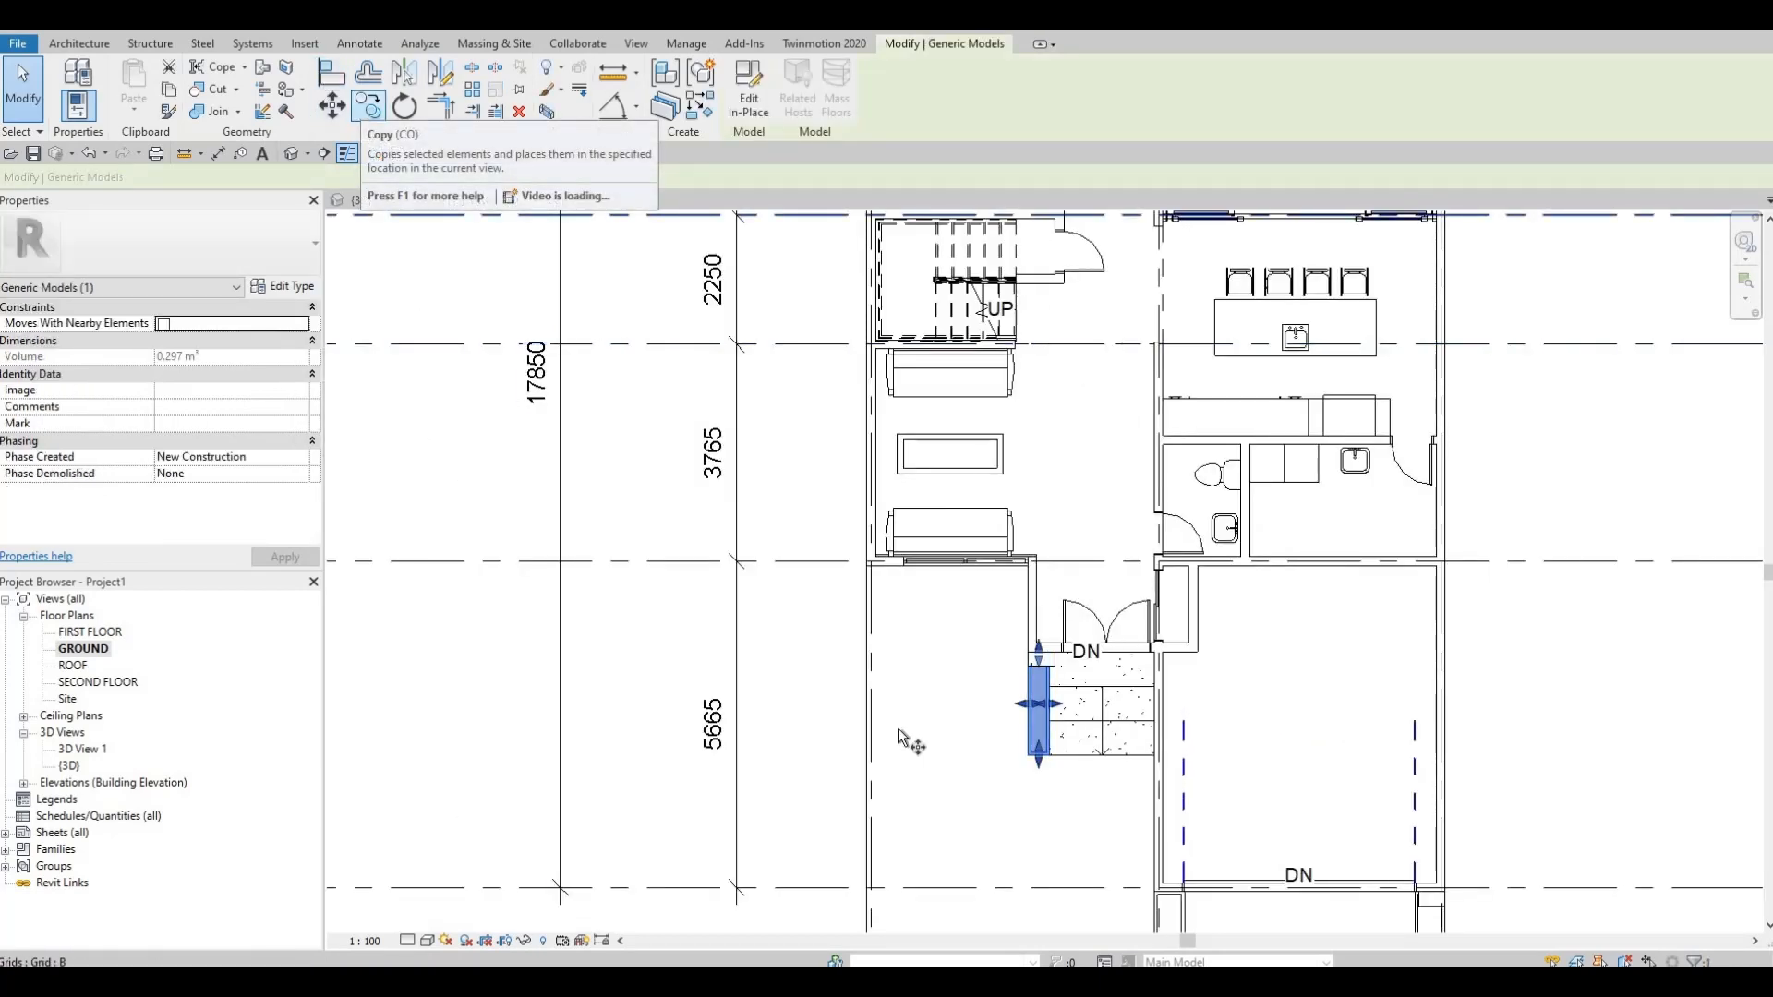
pyautogui.click(1027, 759)
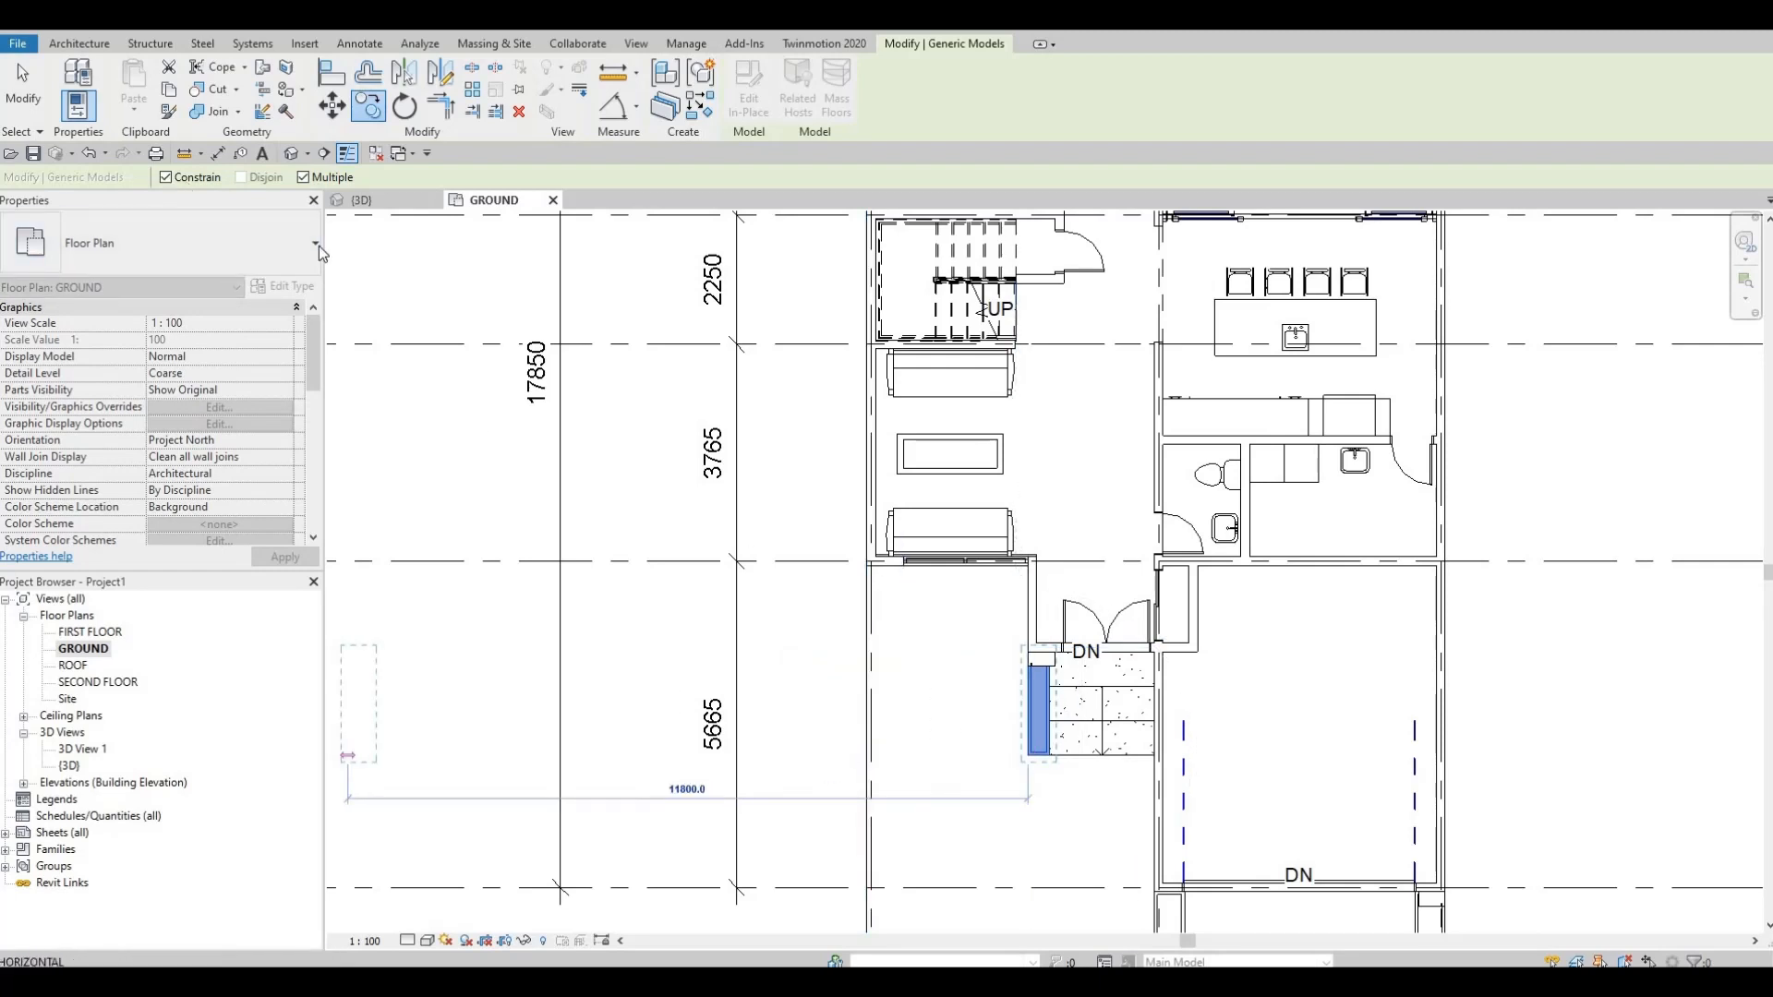
pyautogui.click(166, 177)
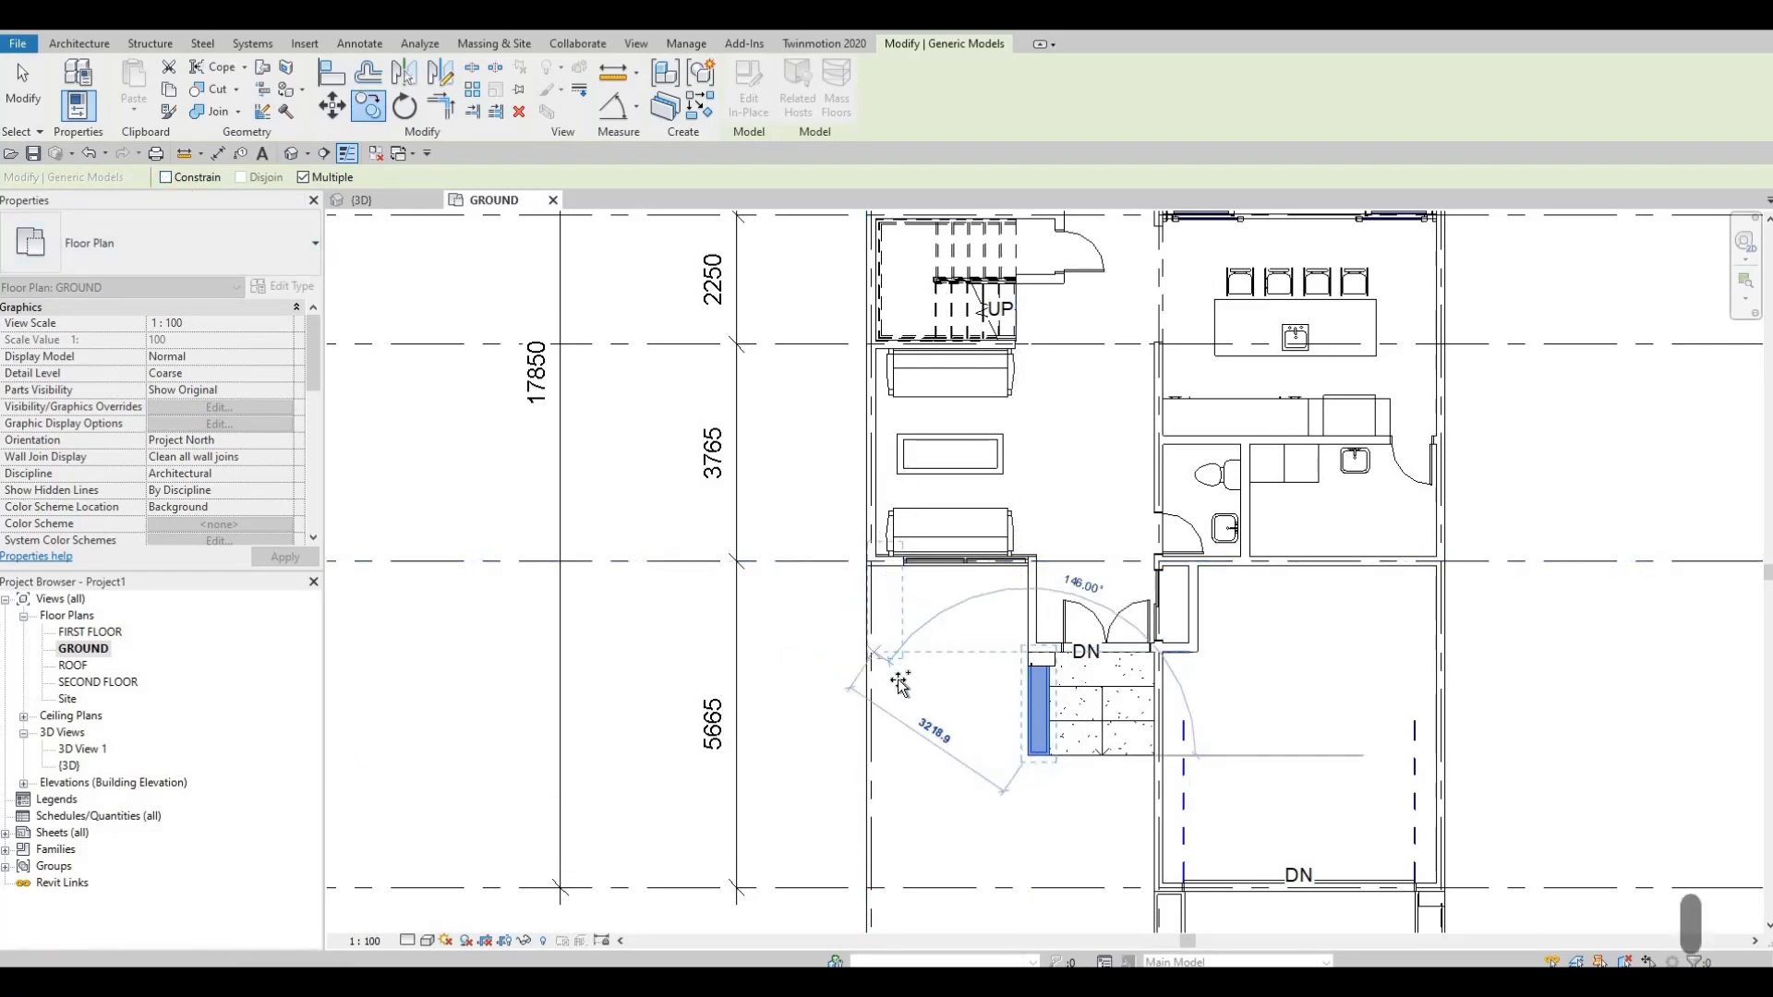
pyautogui.click(892, 702)
pyautogui.press('Escape')
pyautogui.press('Escape')
pyautogui.scroll(2, 918, 672)
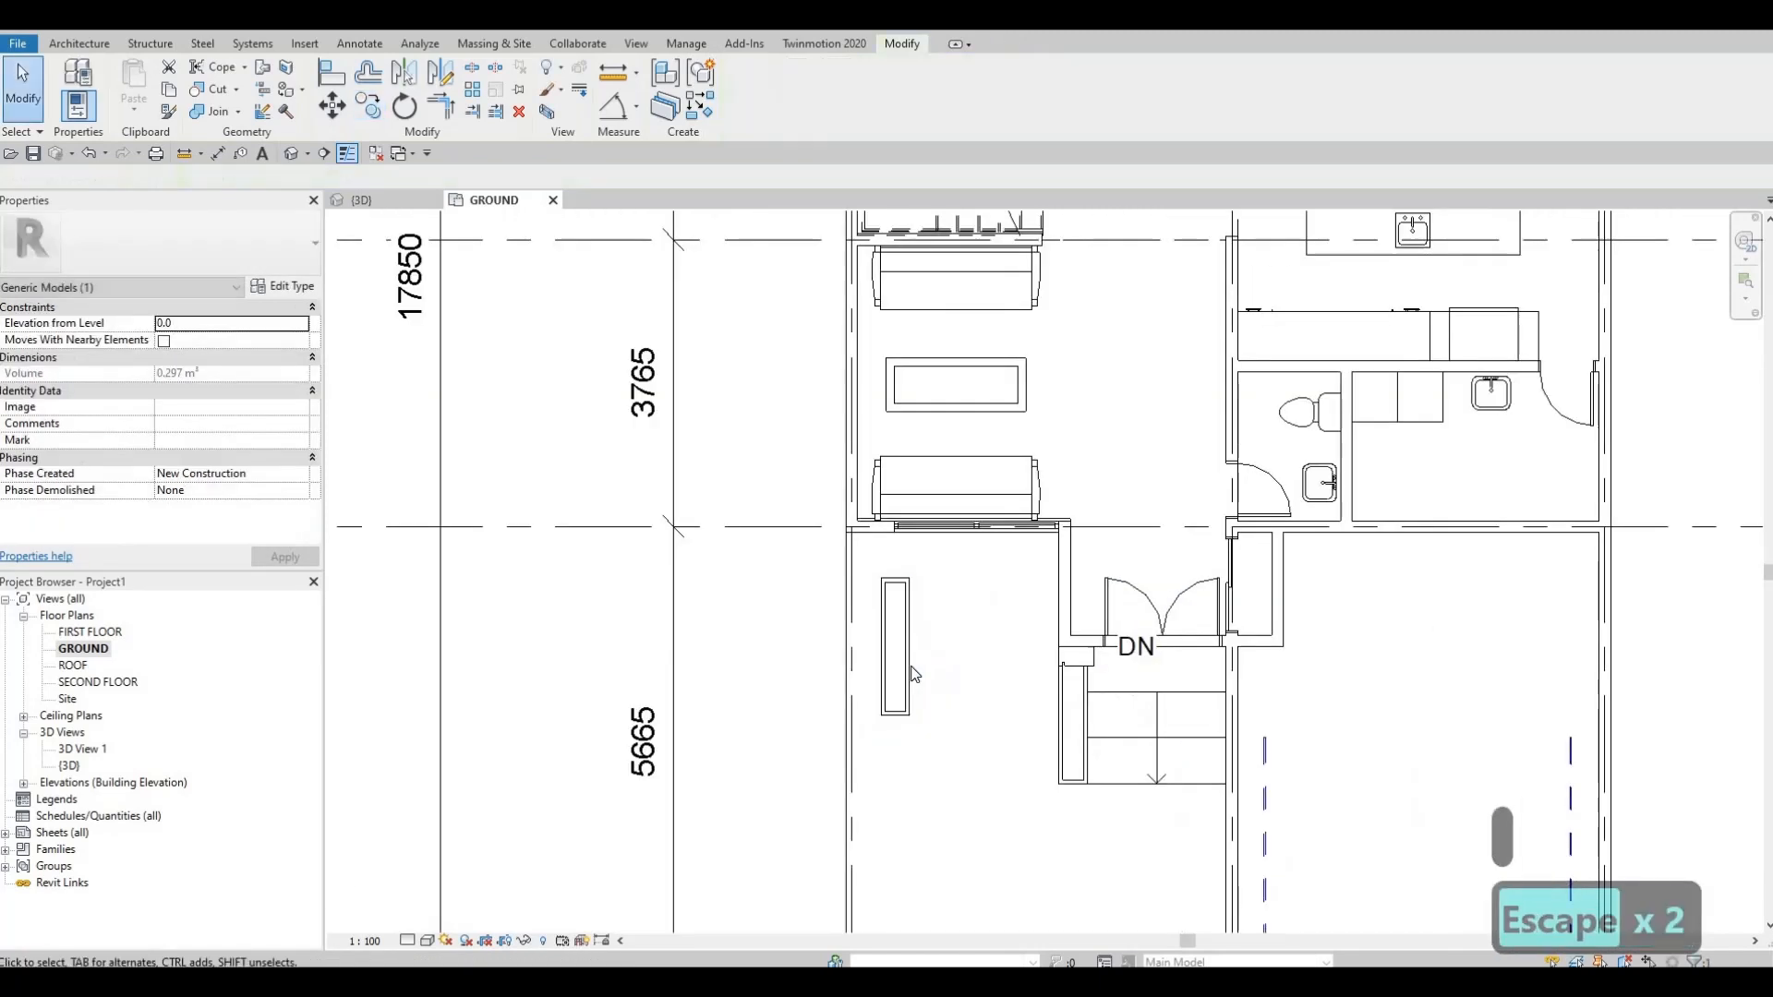
pyautogui.press('Escape')
# - Rotate the copied planter 90 degrees about its centre
pyautogui.click(909, 674)
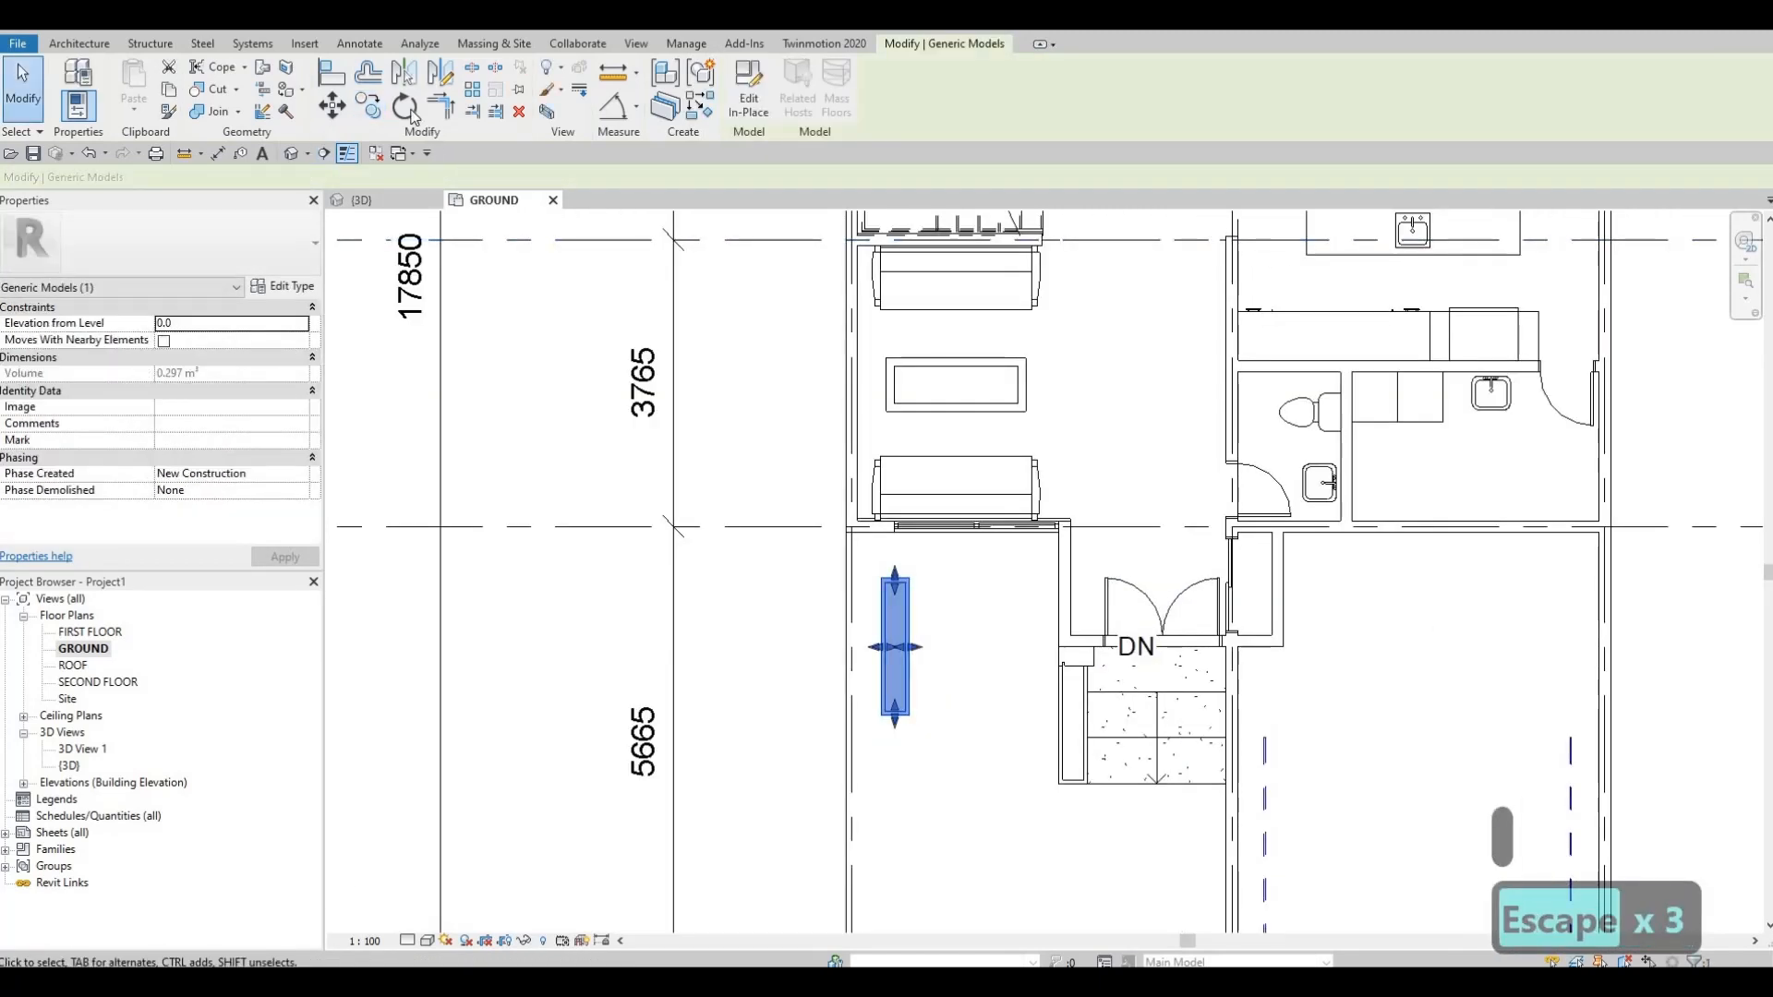
pyautogui.press('r')
pyautogui.press('o')
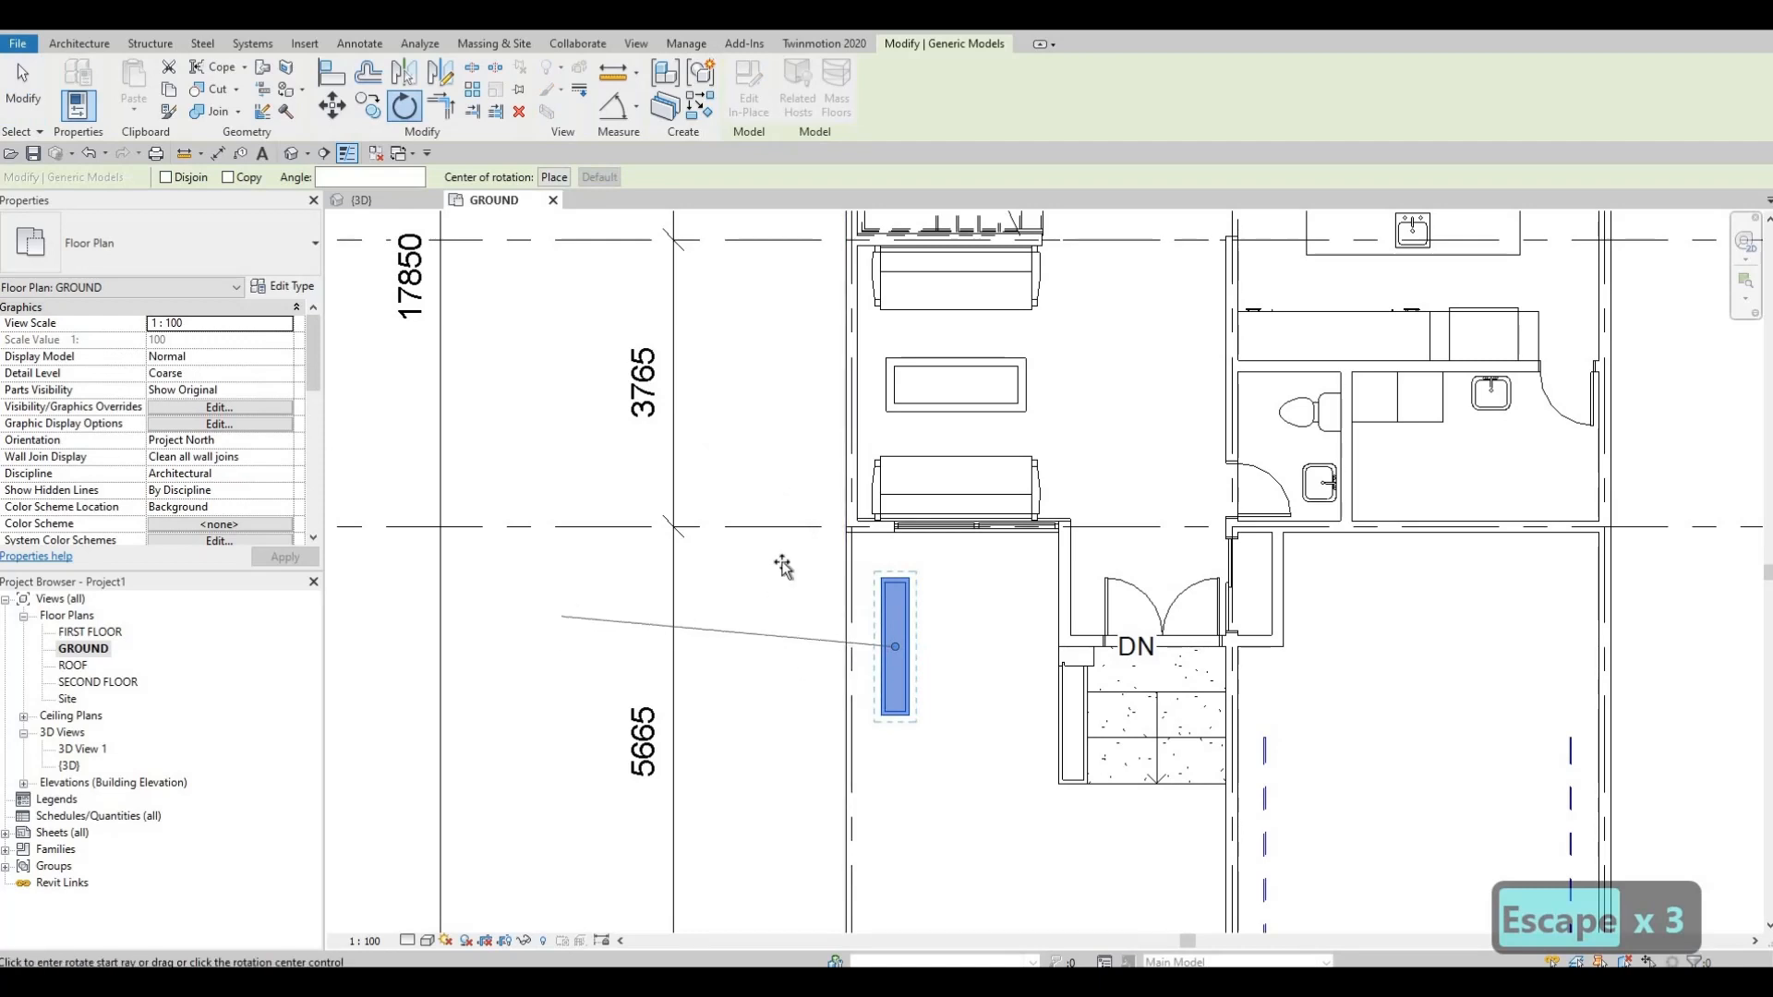
pyautogui.click(783, 567)
pyautogui.write('90')
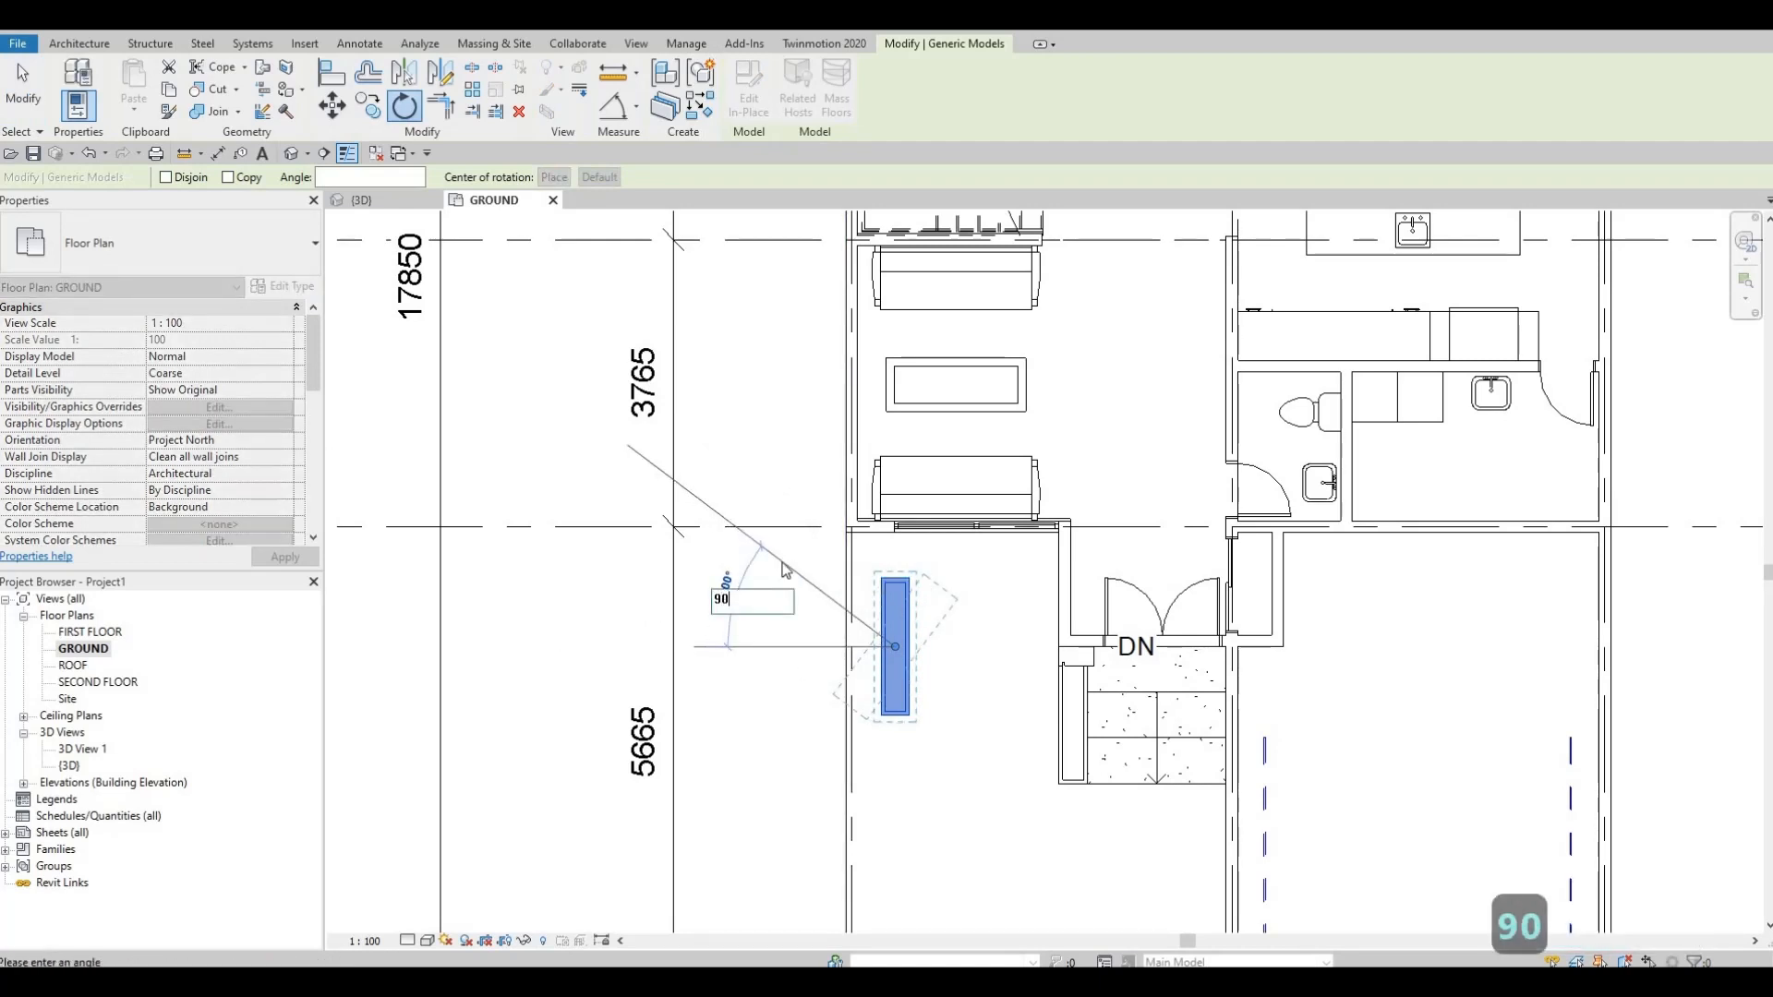
pyautogui.press('Return')
pyautogui.scroll(2, 861, 639)
pyautogui.press('Escape')
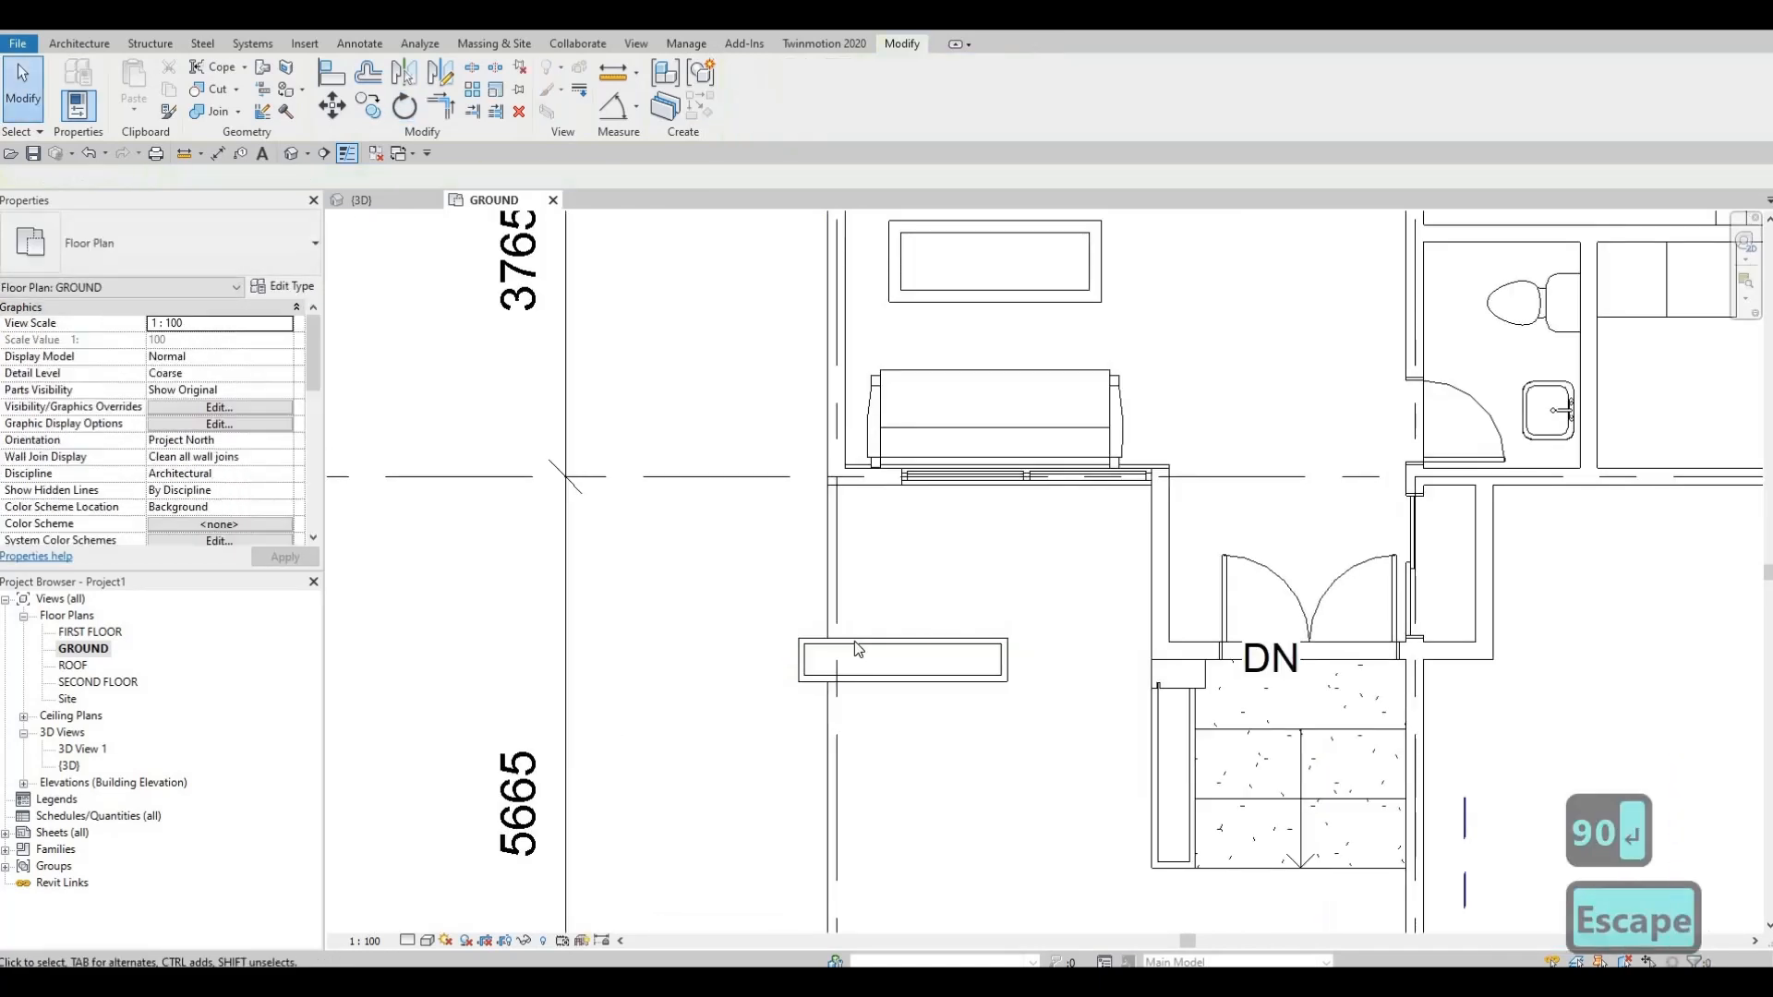
pyautogui.press('Escape')
# - Move the rotated planter against the exterior wall under the living room window, aligning its corner with the wall's outer corner
pyautogui.click(857, 648)
pyautogui.press('m')
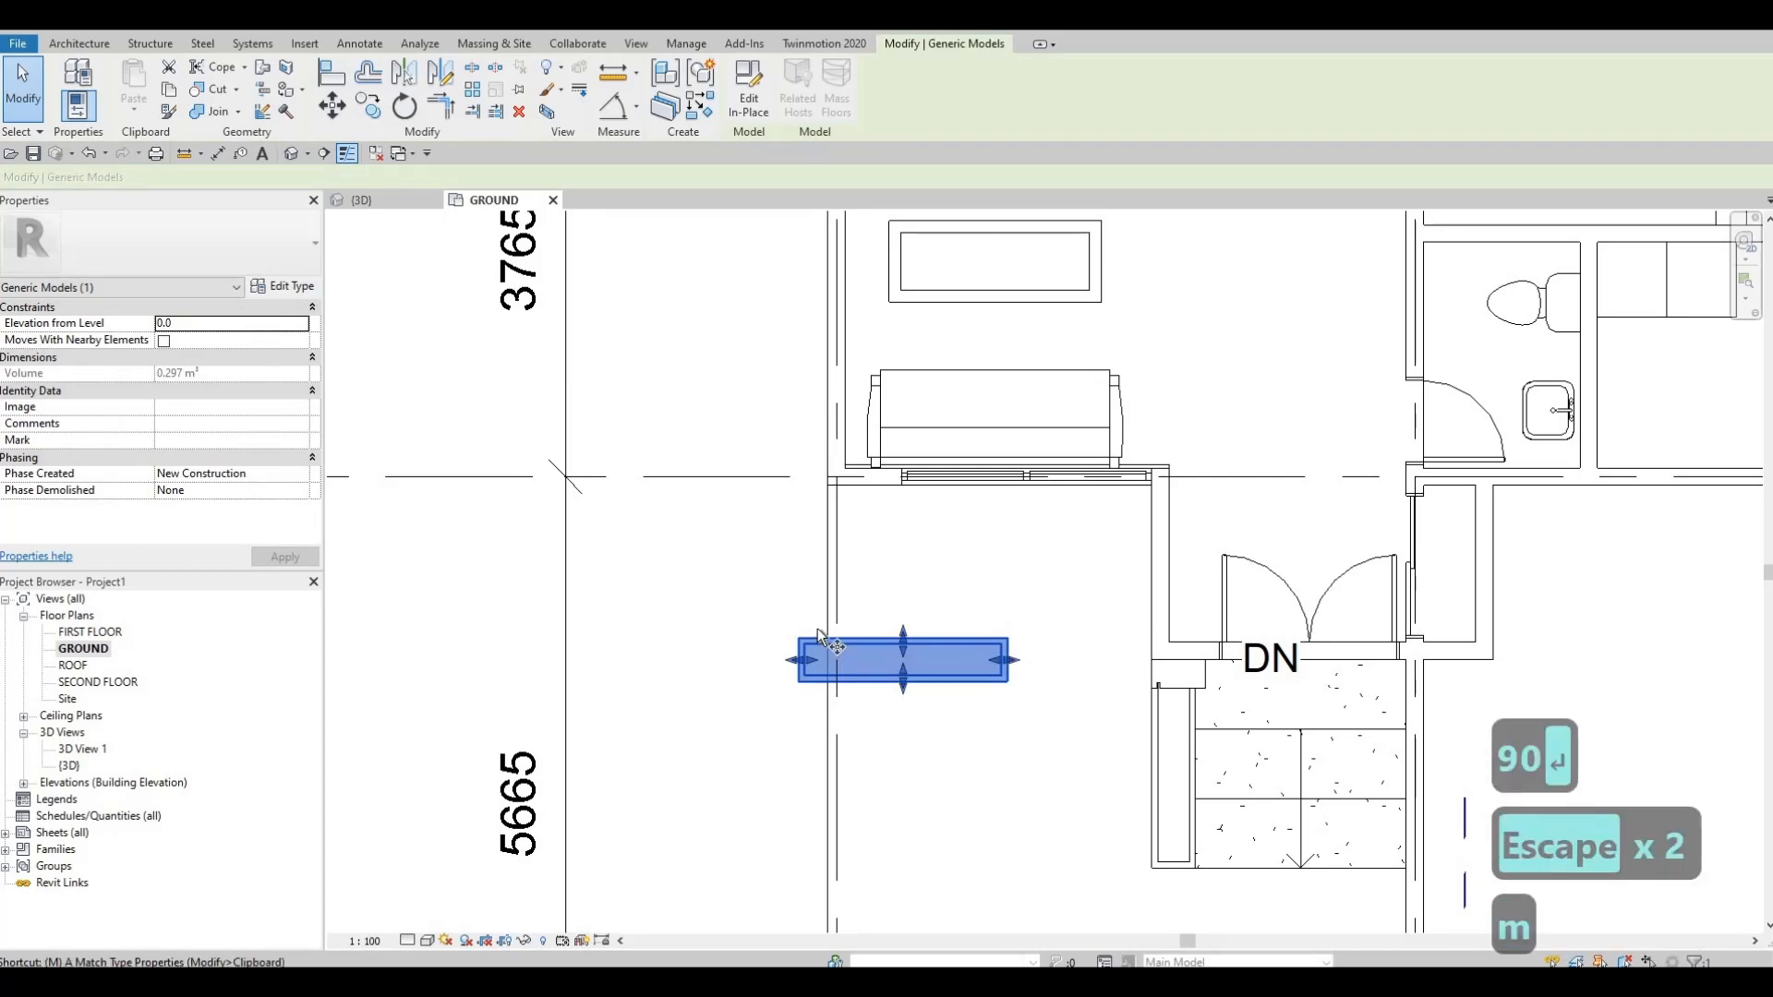
pyautogui.press('v')
pyautogui.scroll(2, 820, 631)
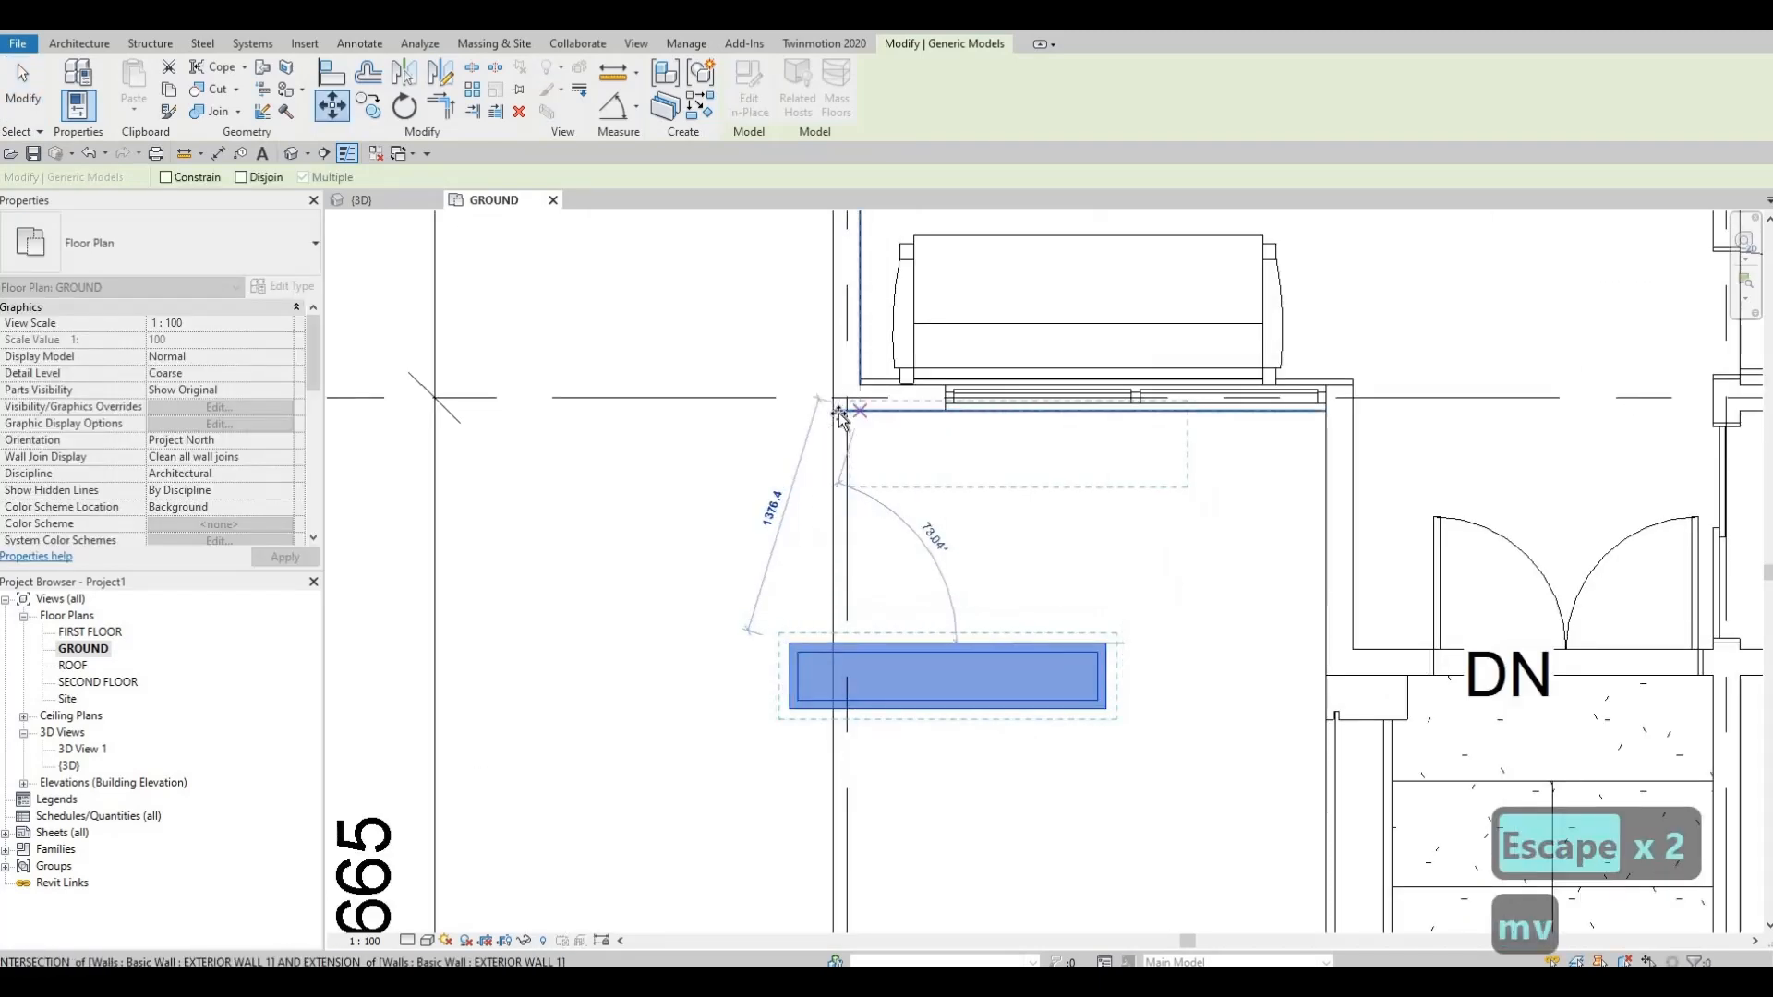
pyautogui.click(951, 506)
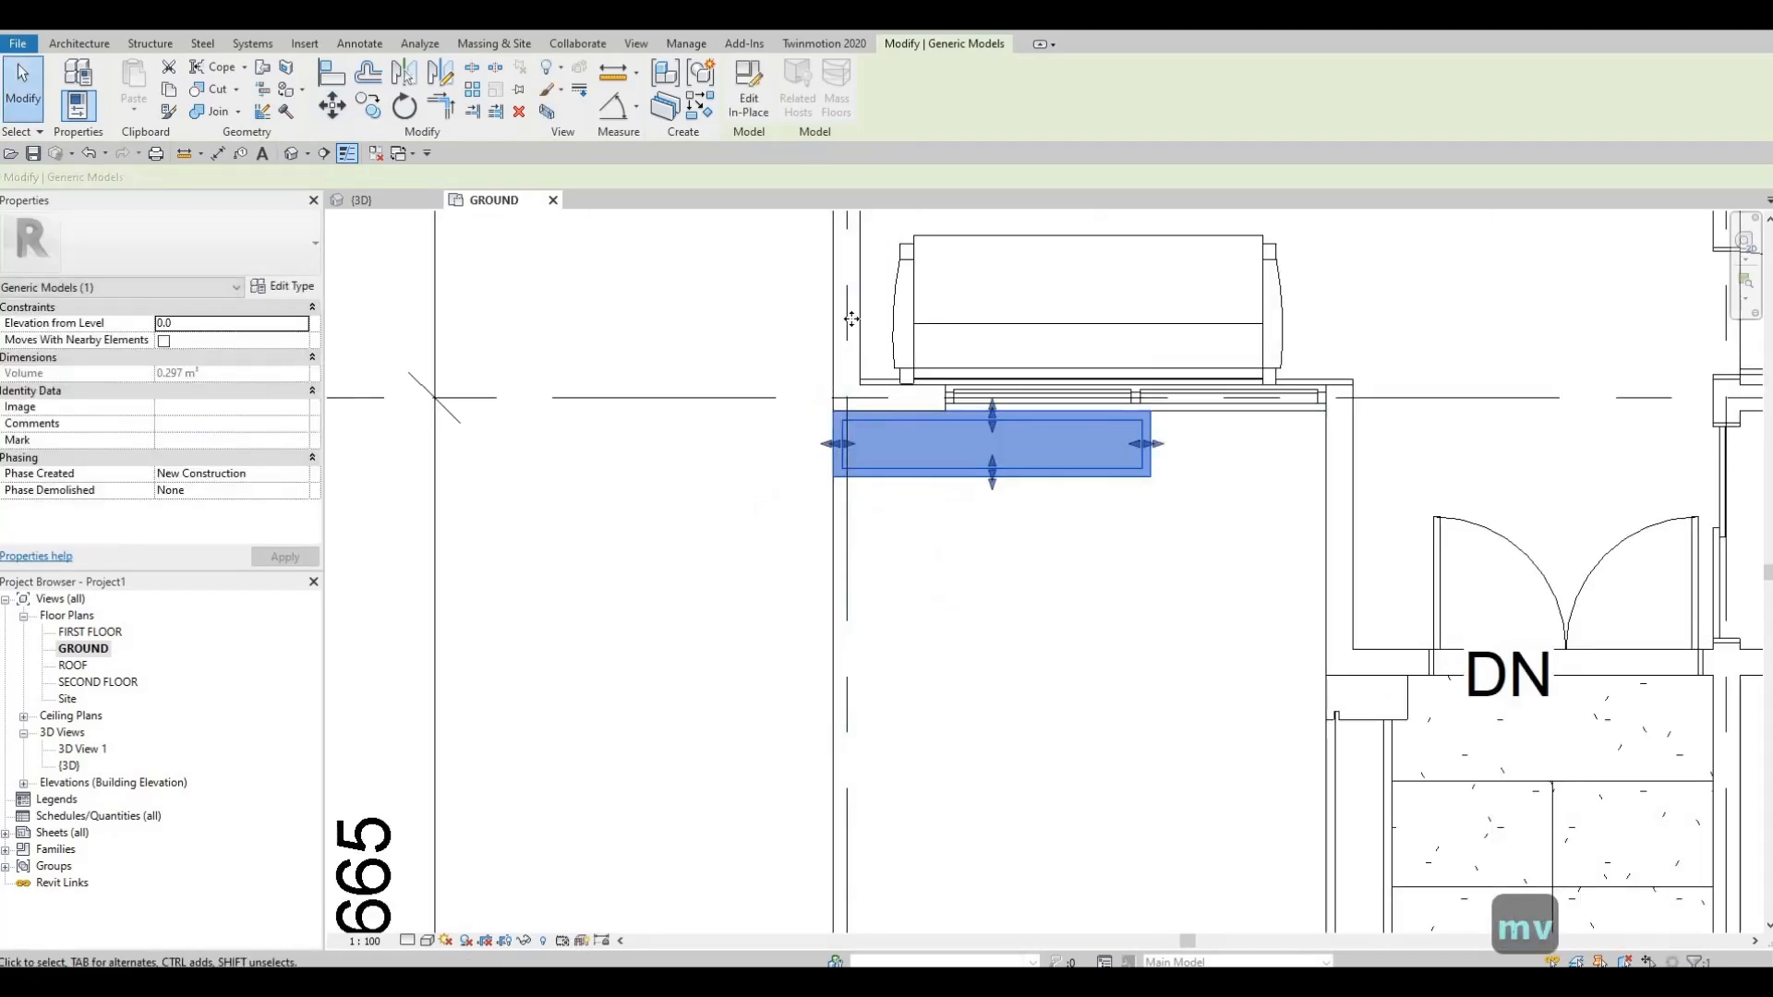
pyautogui.scroll(-3, 862, 523)
pyautogui.scroll(2, 939, 363)
pyautogui.scroll(1, 894, 393)
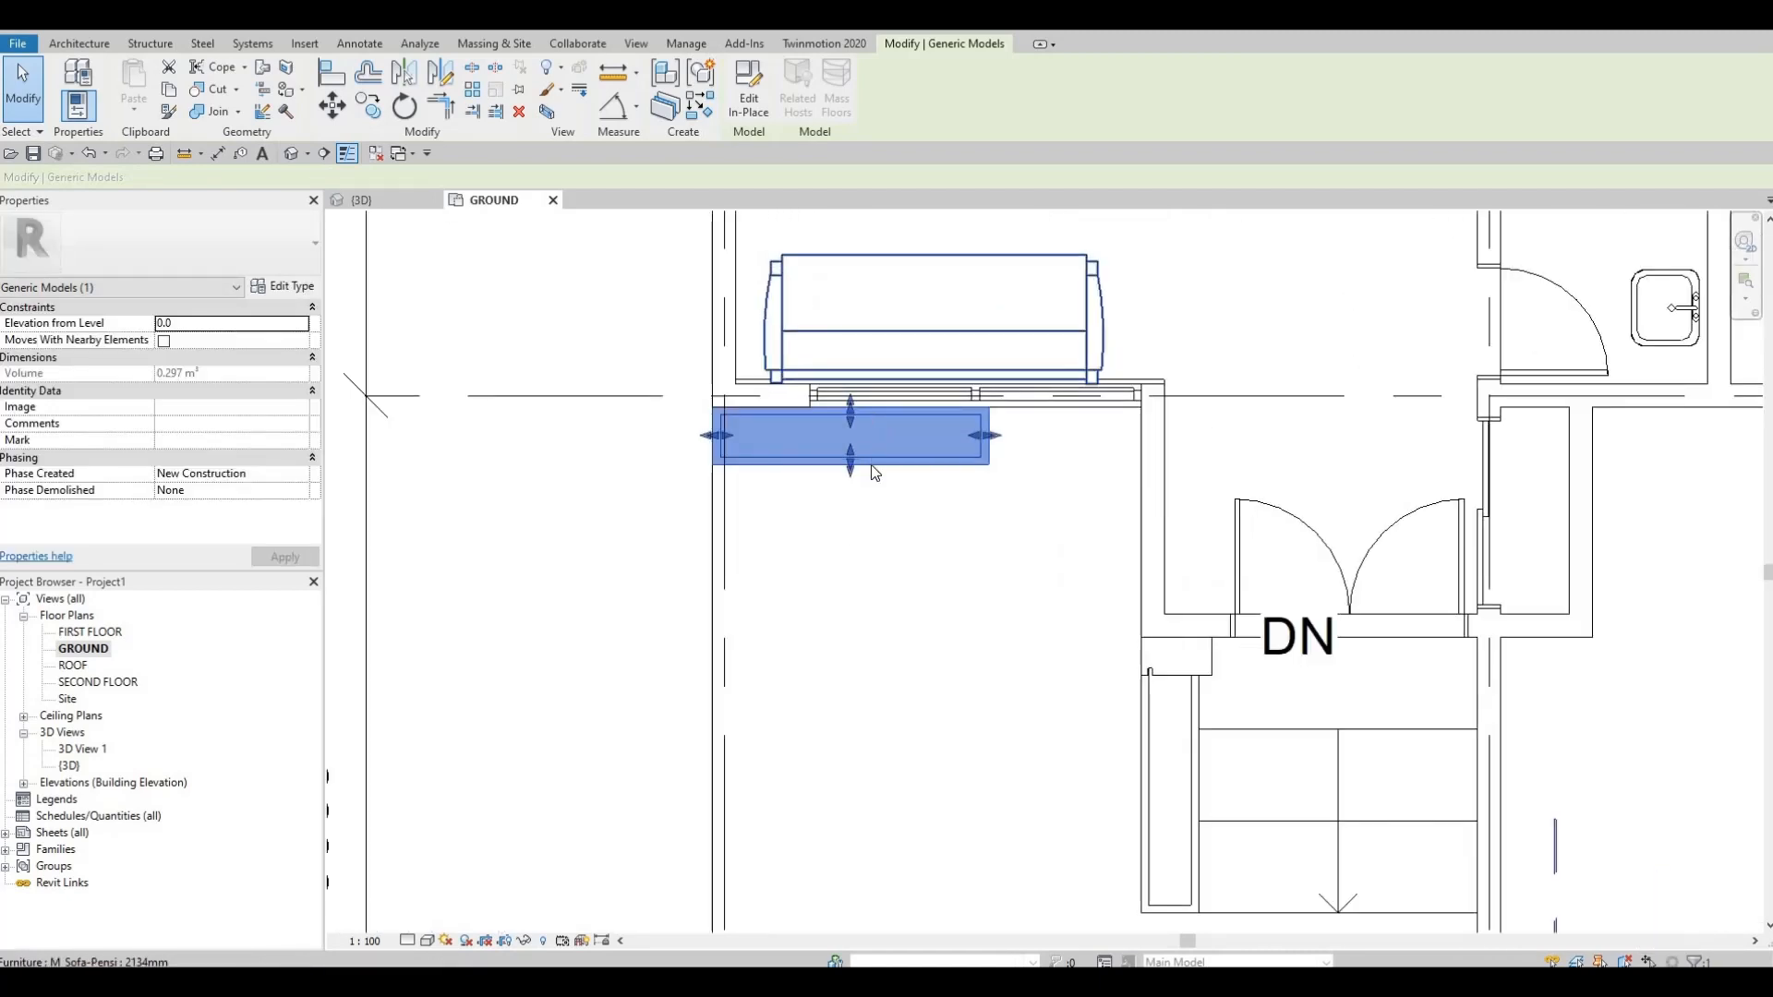
pyautogui.press('Escape')
pyautogui.press('Escape')
# - Edit the copied planter in place, stretching its PAINT 9 extrusion sketch to the entrance side wall and moving its front edges outward
pyautogui.click(835, 439)
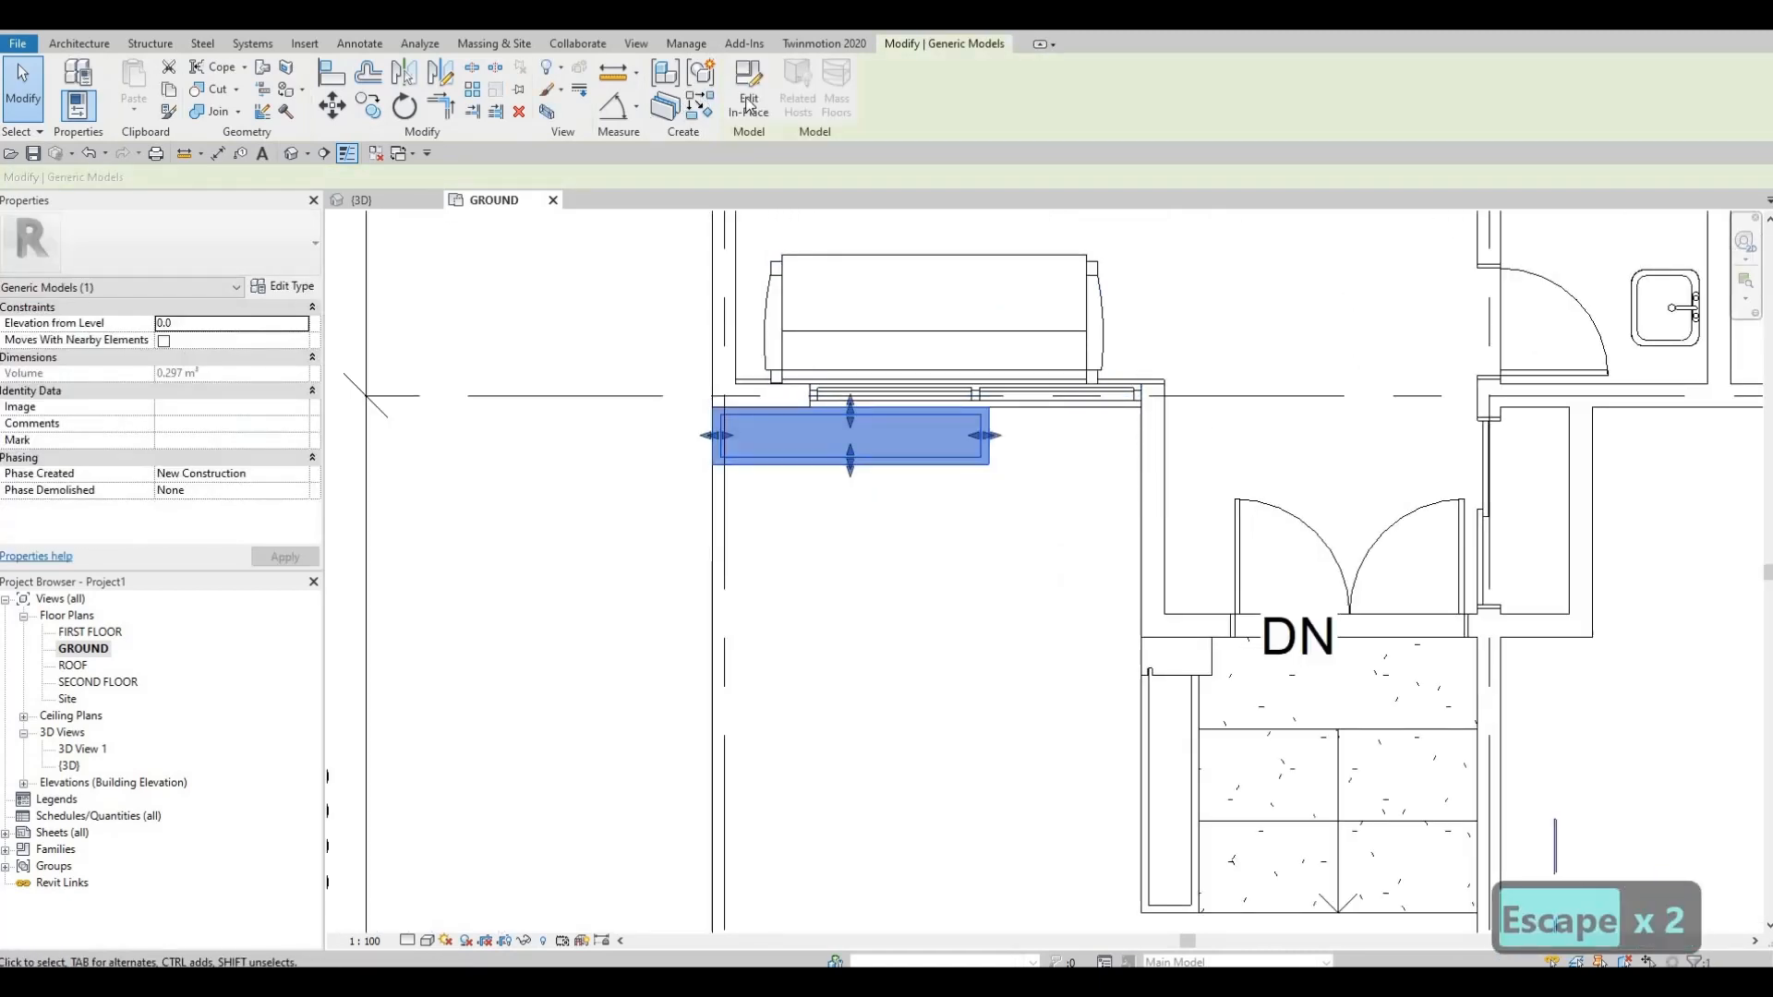
pyautogui.doubleClick(891, 450)
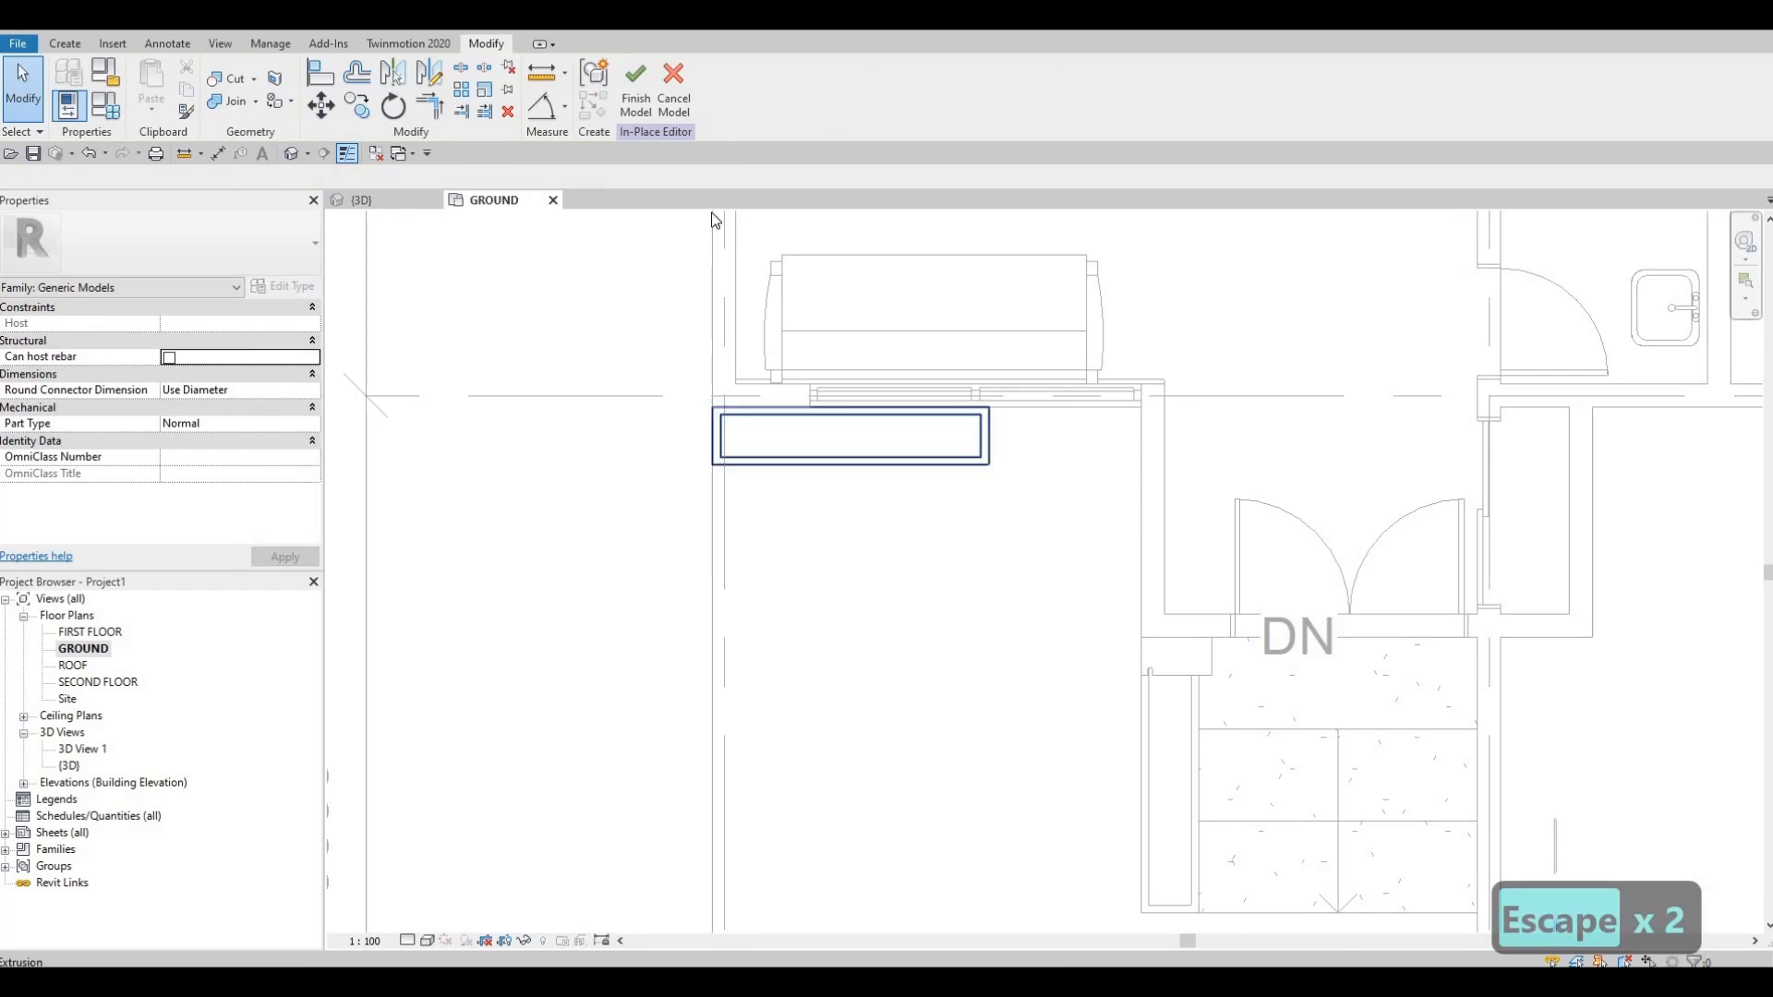
pyautogui.click(890, 462)
pyautogui.doubleClick(988, 449)
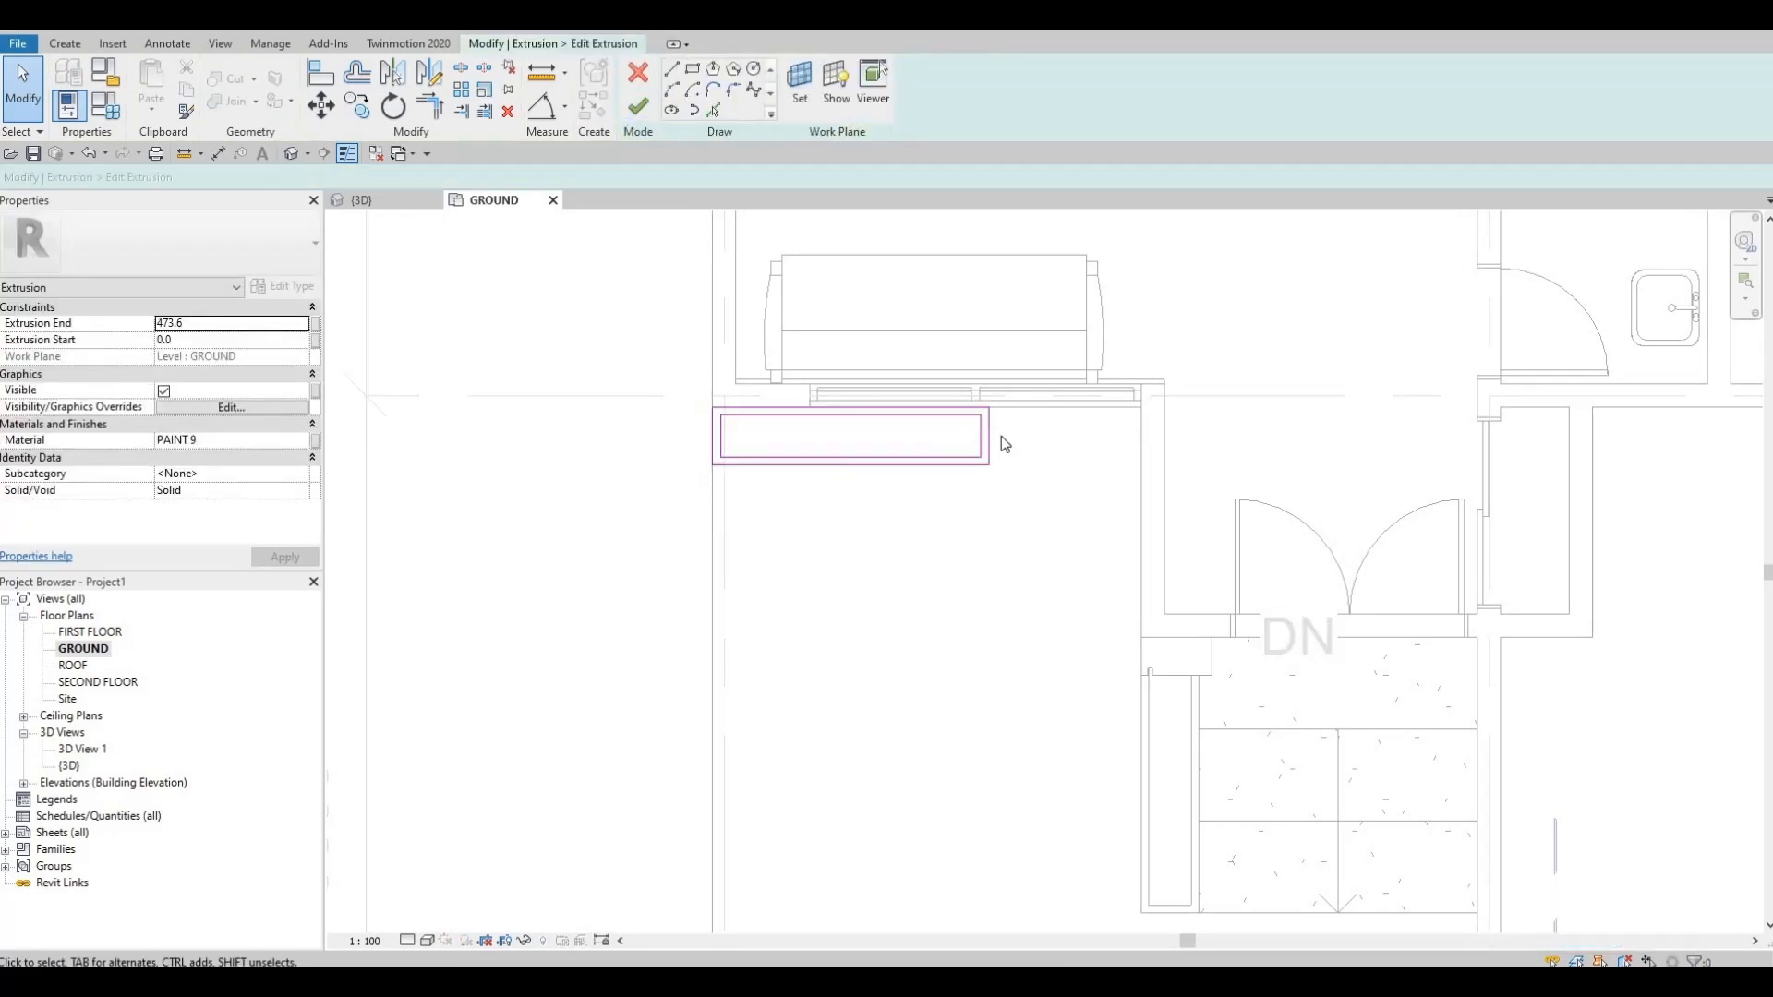
pyautogui.scroll(3, 966, 415)
pyautogui.press('Tab')
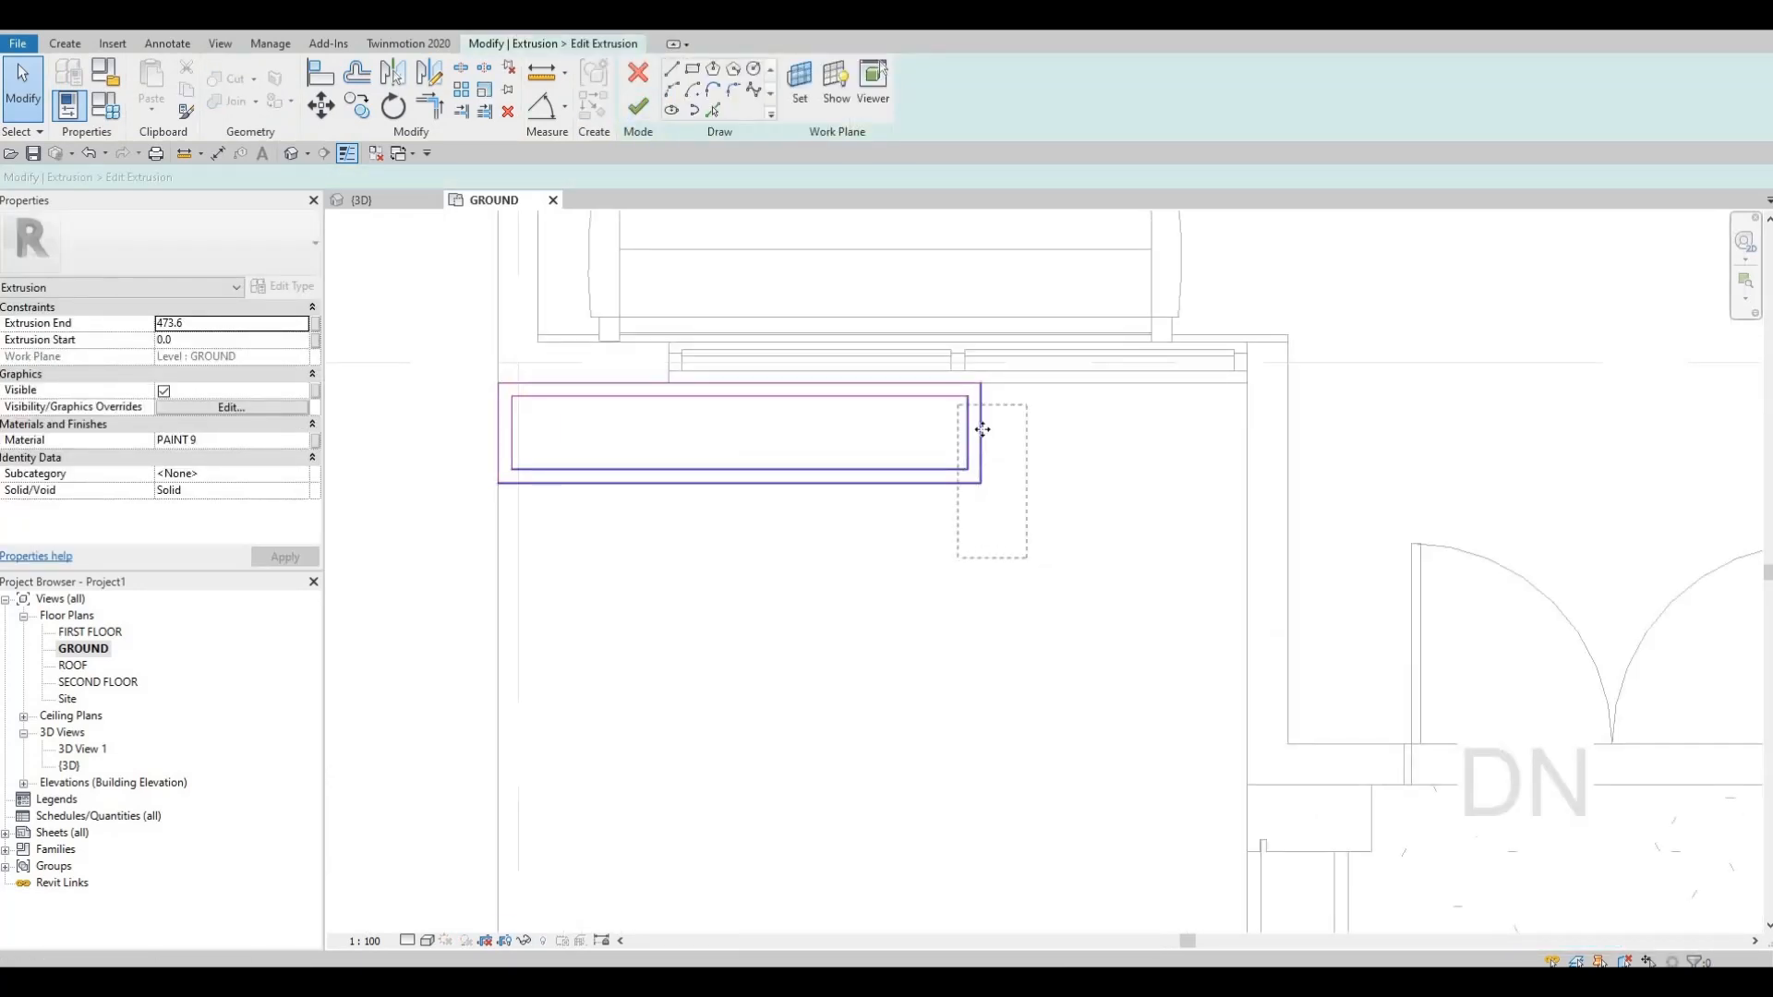
pyautogui.click(983, 426)
pyautogui.moveTo(1243, 436); pyautogui.dragTo(1248, 438)
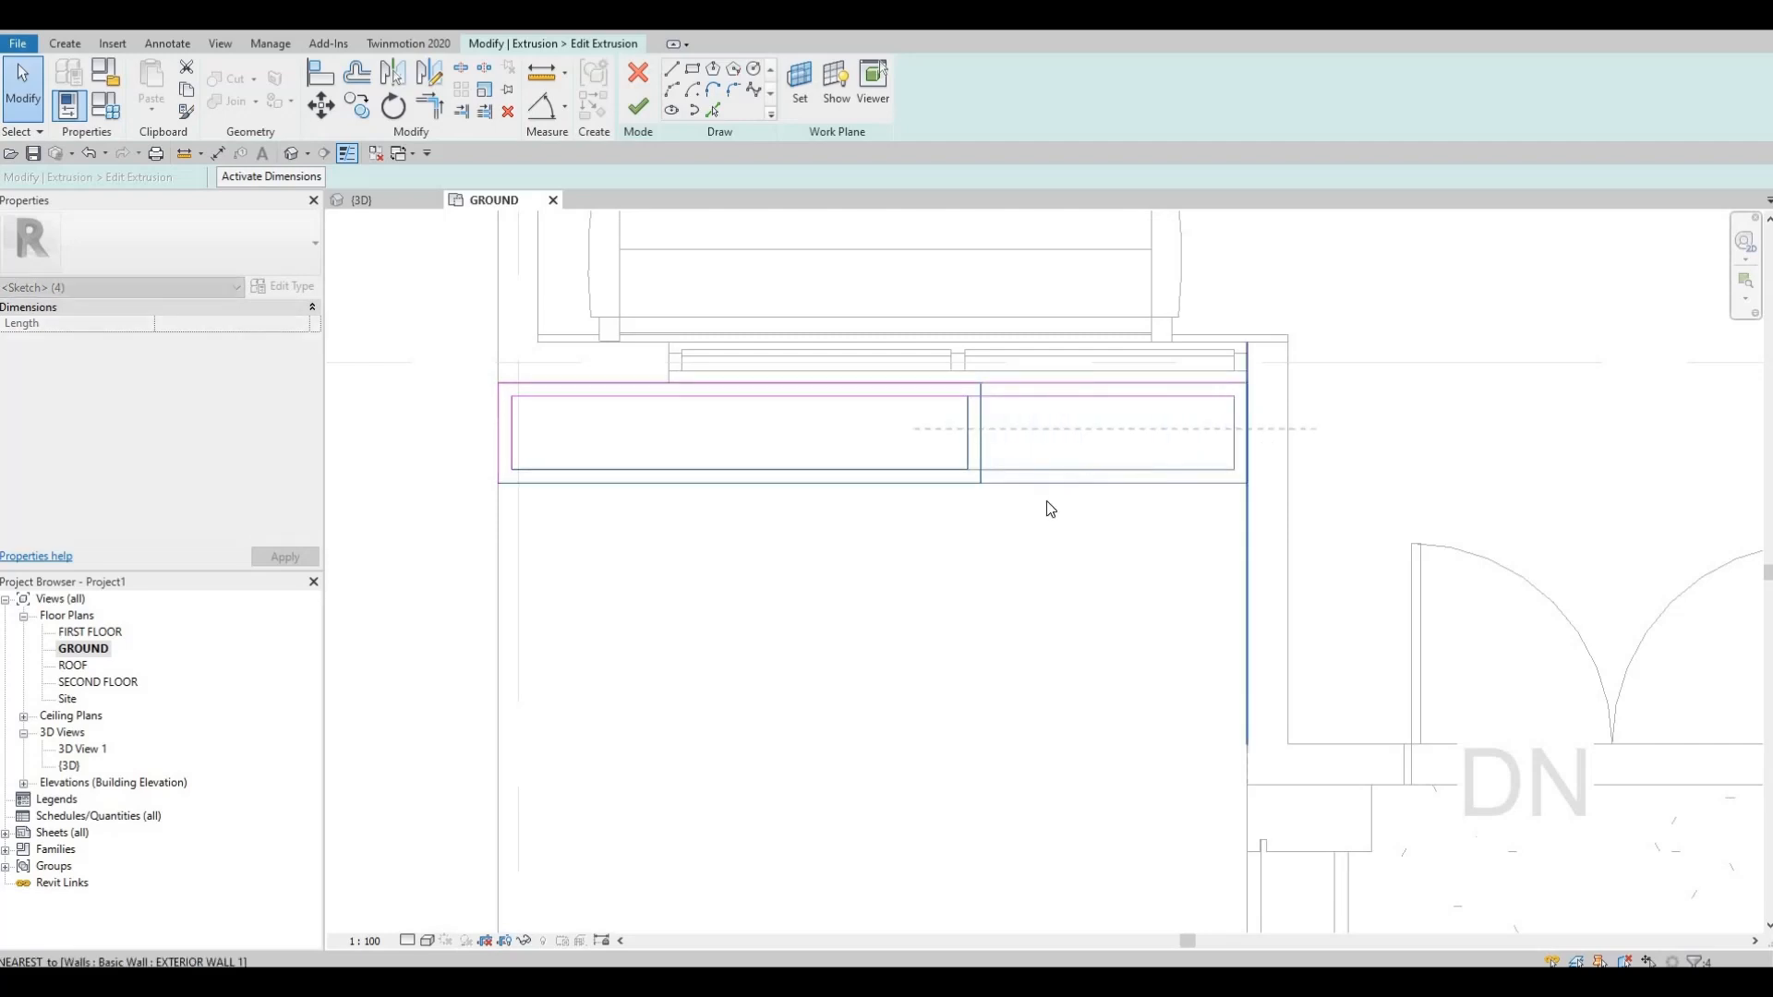
pyautogui.scroll(-1, 1053, 458)
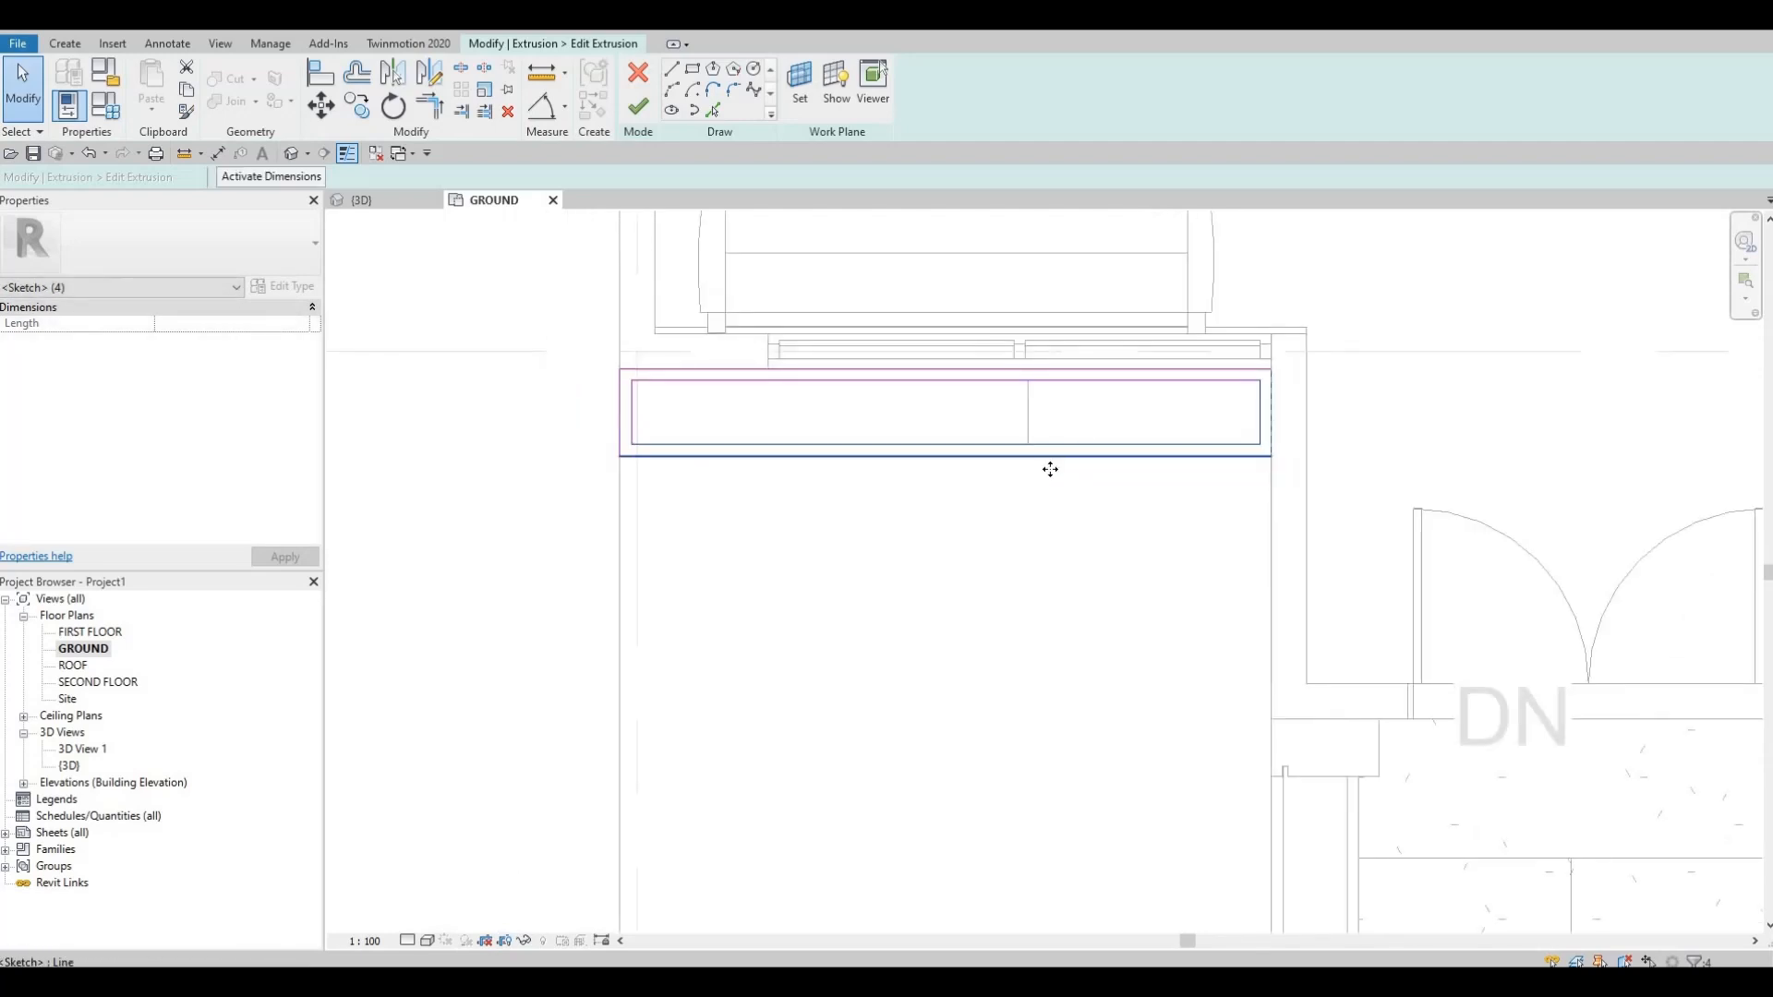
pyautogui.moveTo(1050, 469)
pyautogui.mouseDown()
pyautogui.moveTo(1061, 594)
pyautogui.moveTo(1085, 475)
pyautogui.mouseUp()
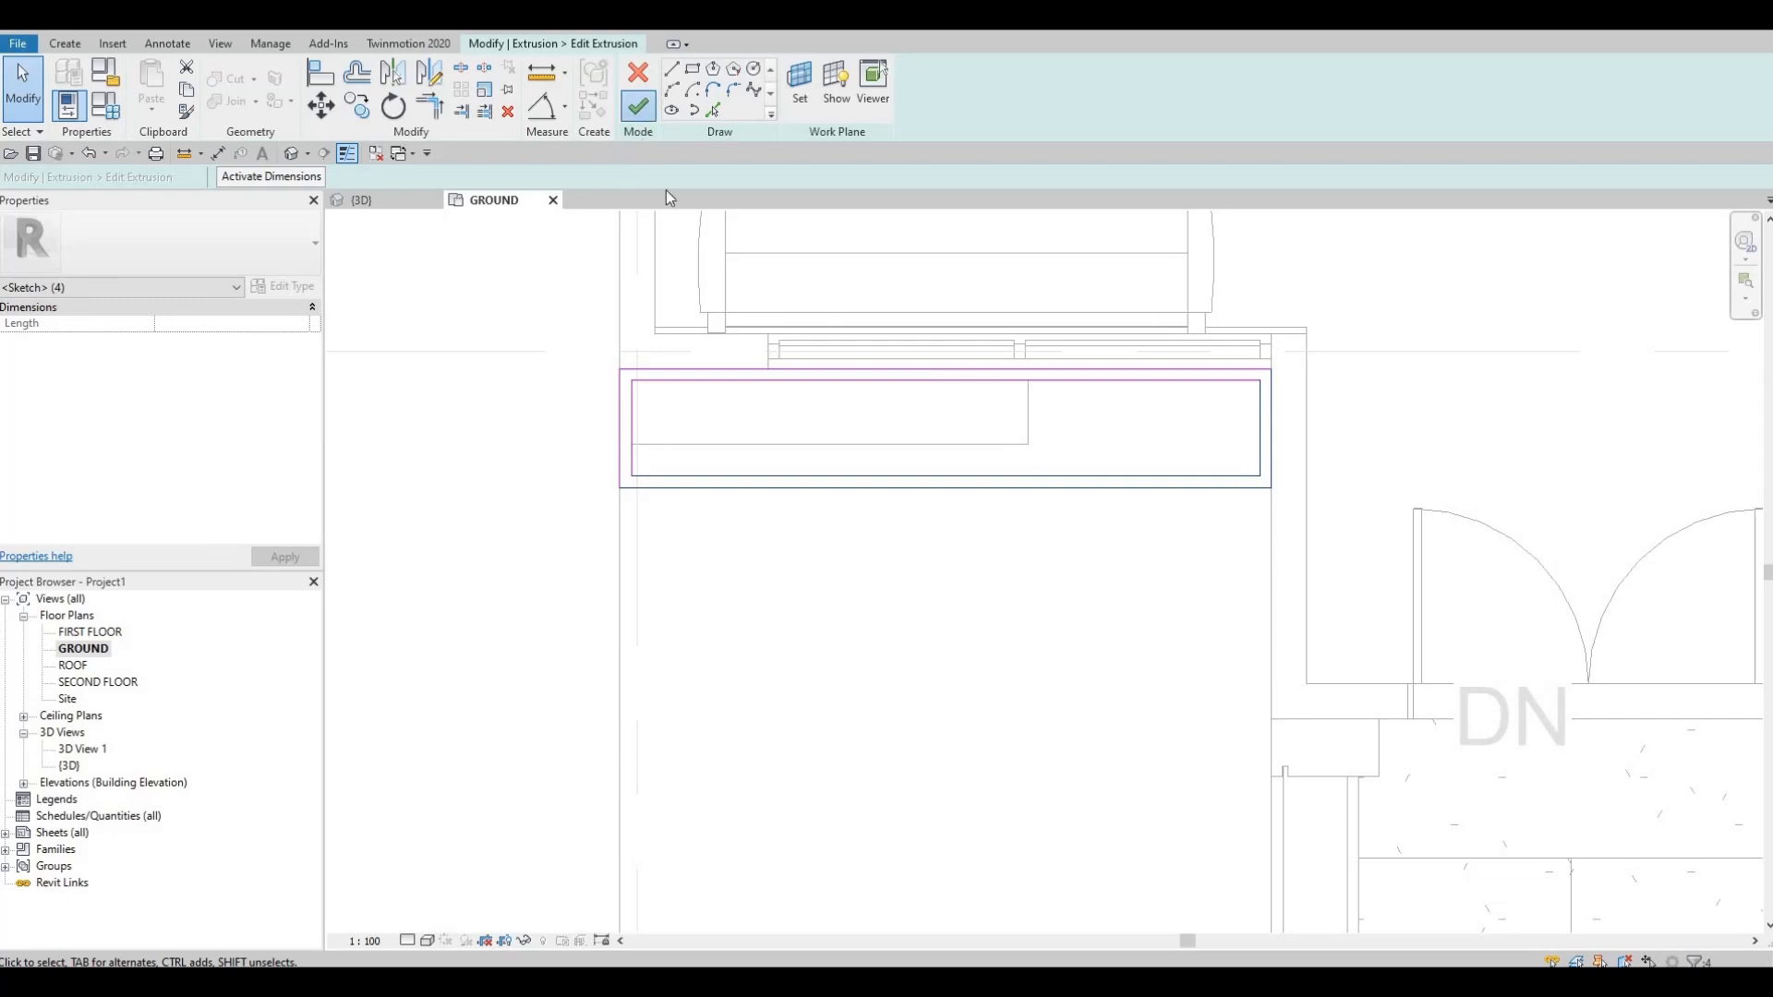
# - Stretch the inner PAINT 10 extrusion to fill the enlarged planter opening in both directions and finish the in-place model
pyautogui.click(1030, 418)
pyautogui.moveTo(1256, 437); pyautogui.dragTo(1261, 435)
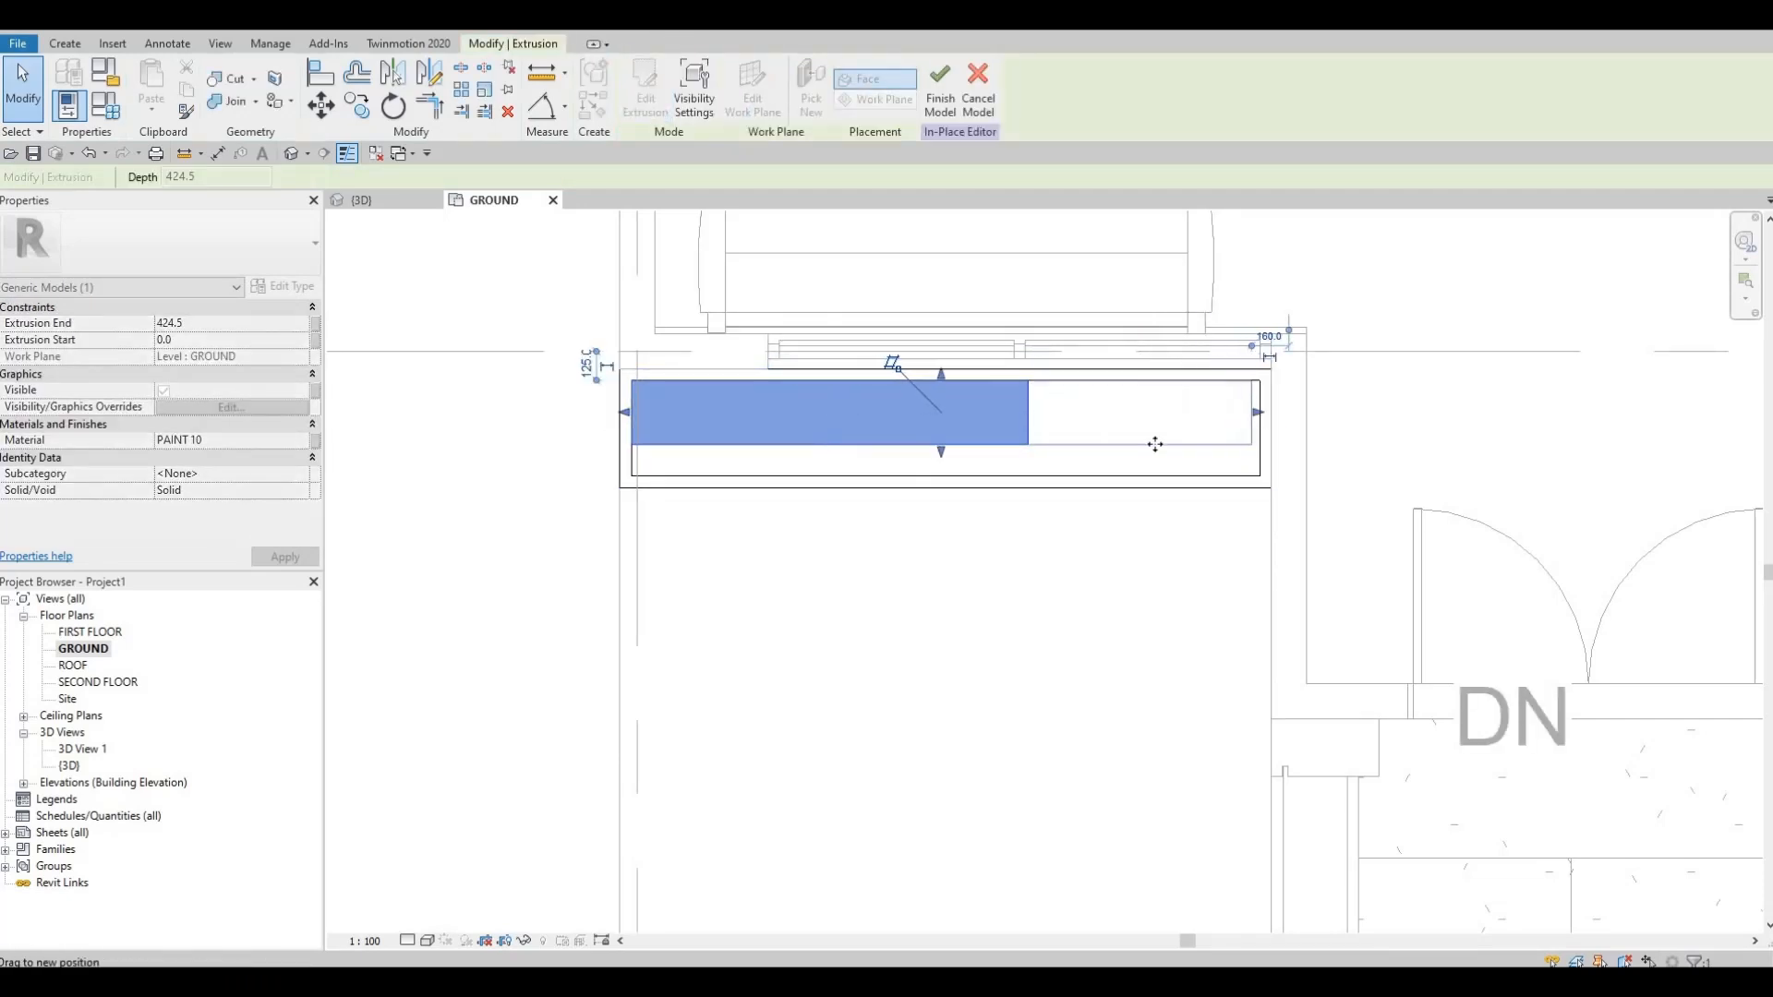
pyautogui.moveTo(945, 451); pyautogui.dragTo(946, 476)
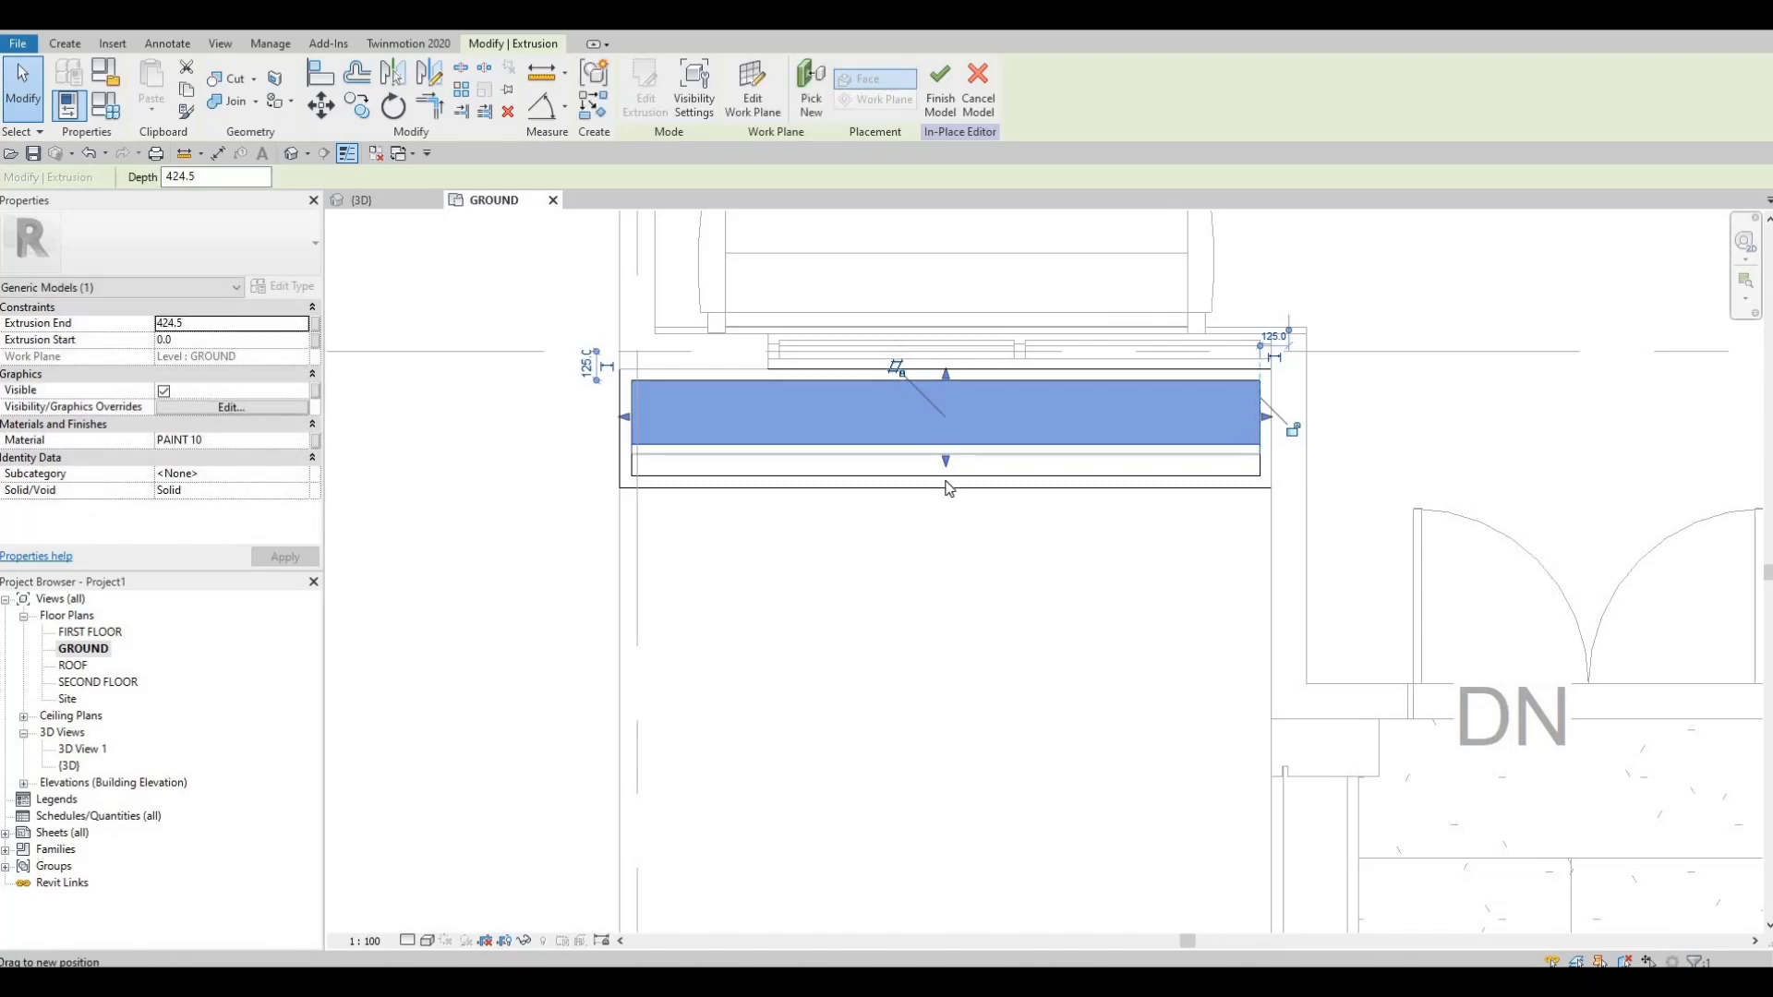
pyautogui.click(941, 88)
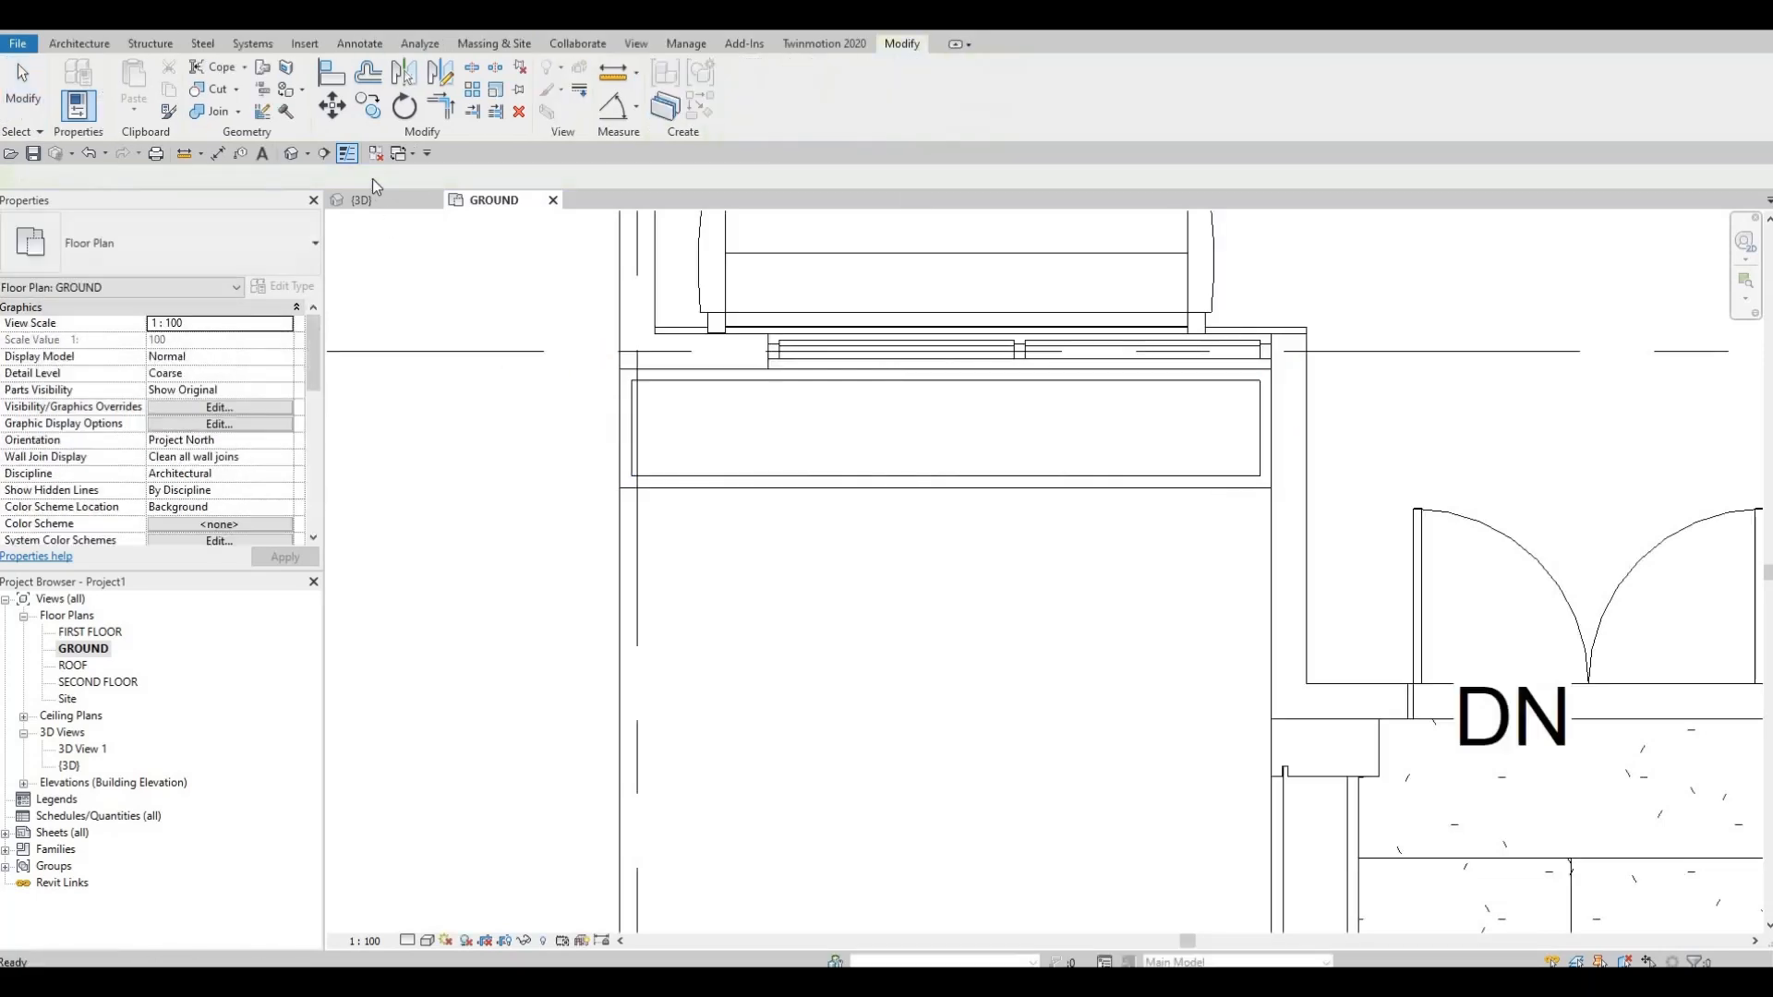
# - In the default 3D view, edit the entrance canopy frame in place and open its sweep path for editing
pyautogui.click(296, 152)
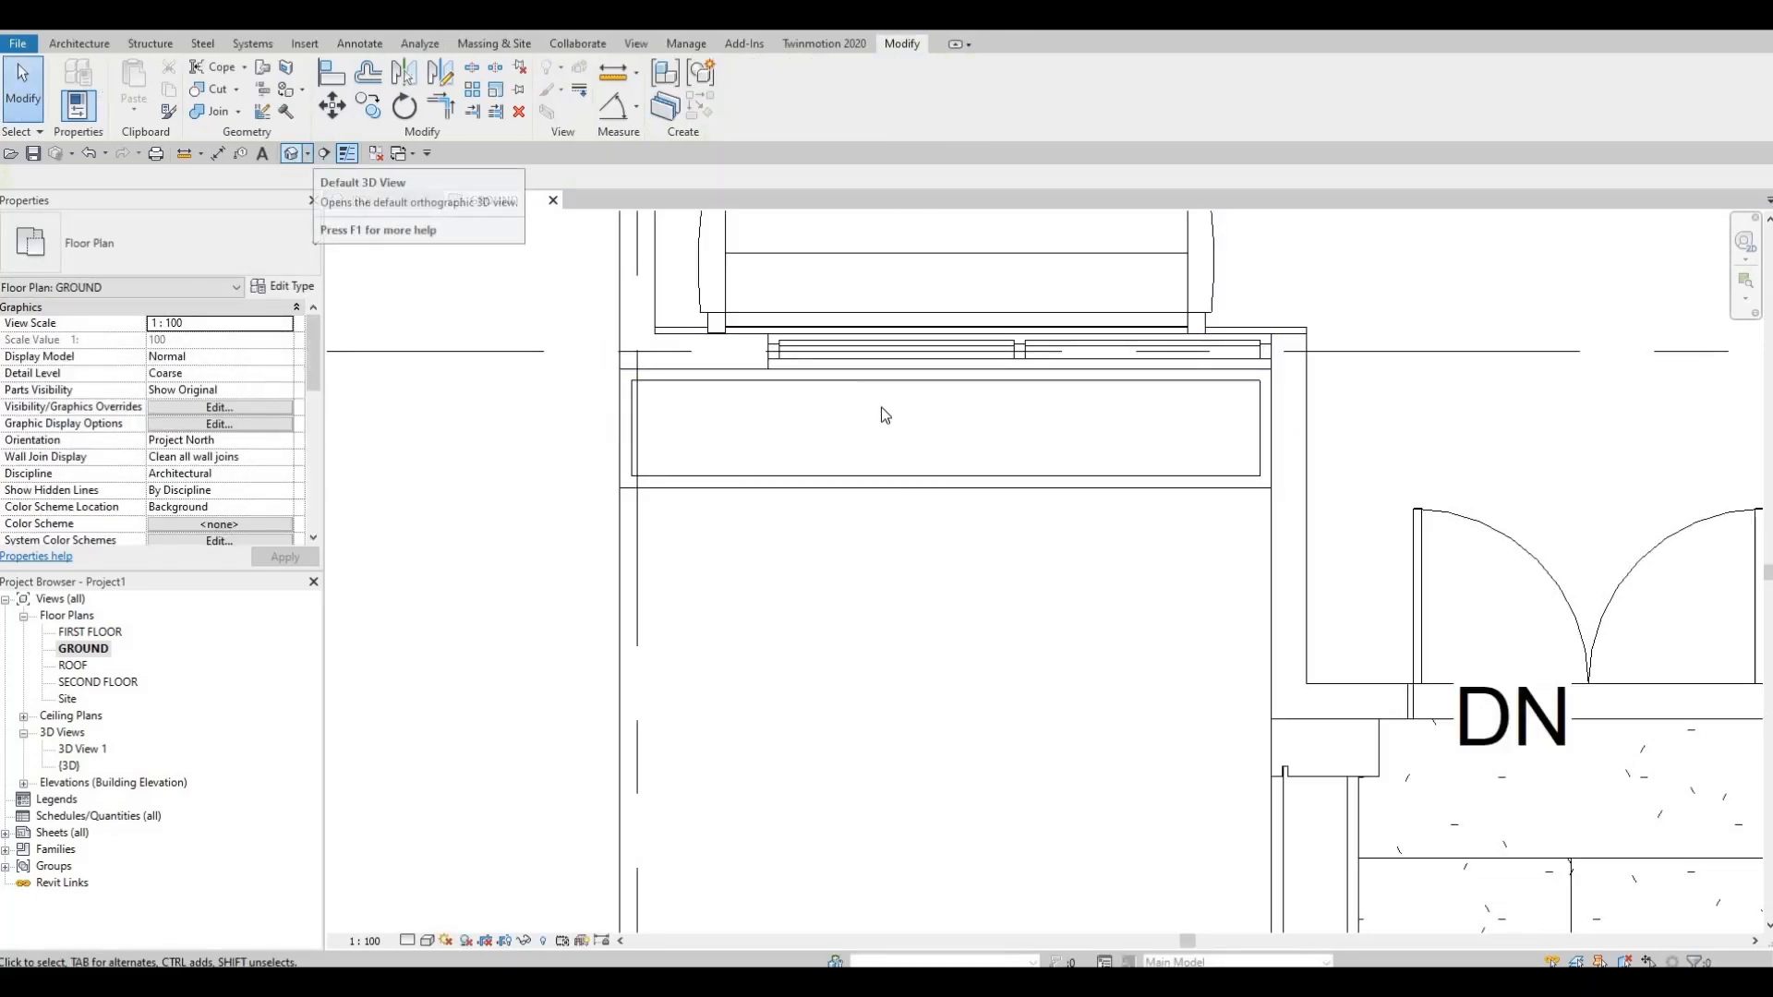
pyautogui.scroll(5, 942, 794)
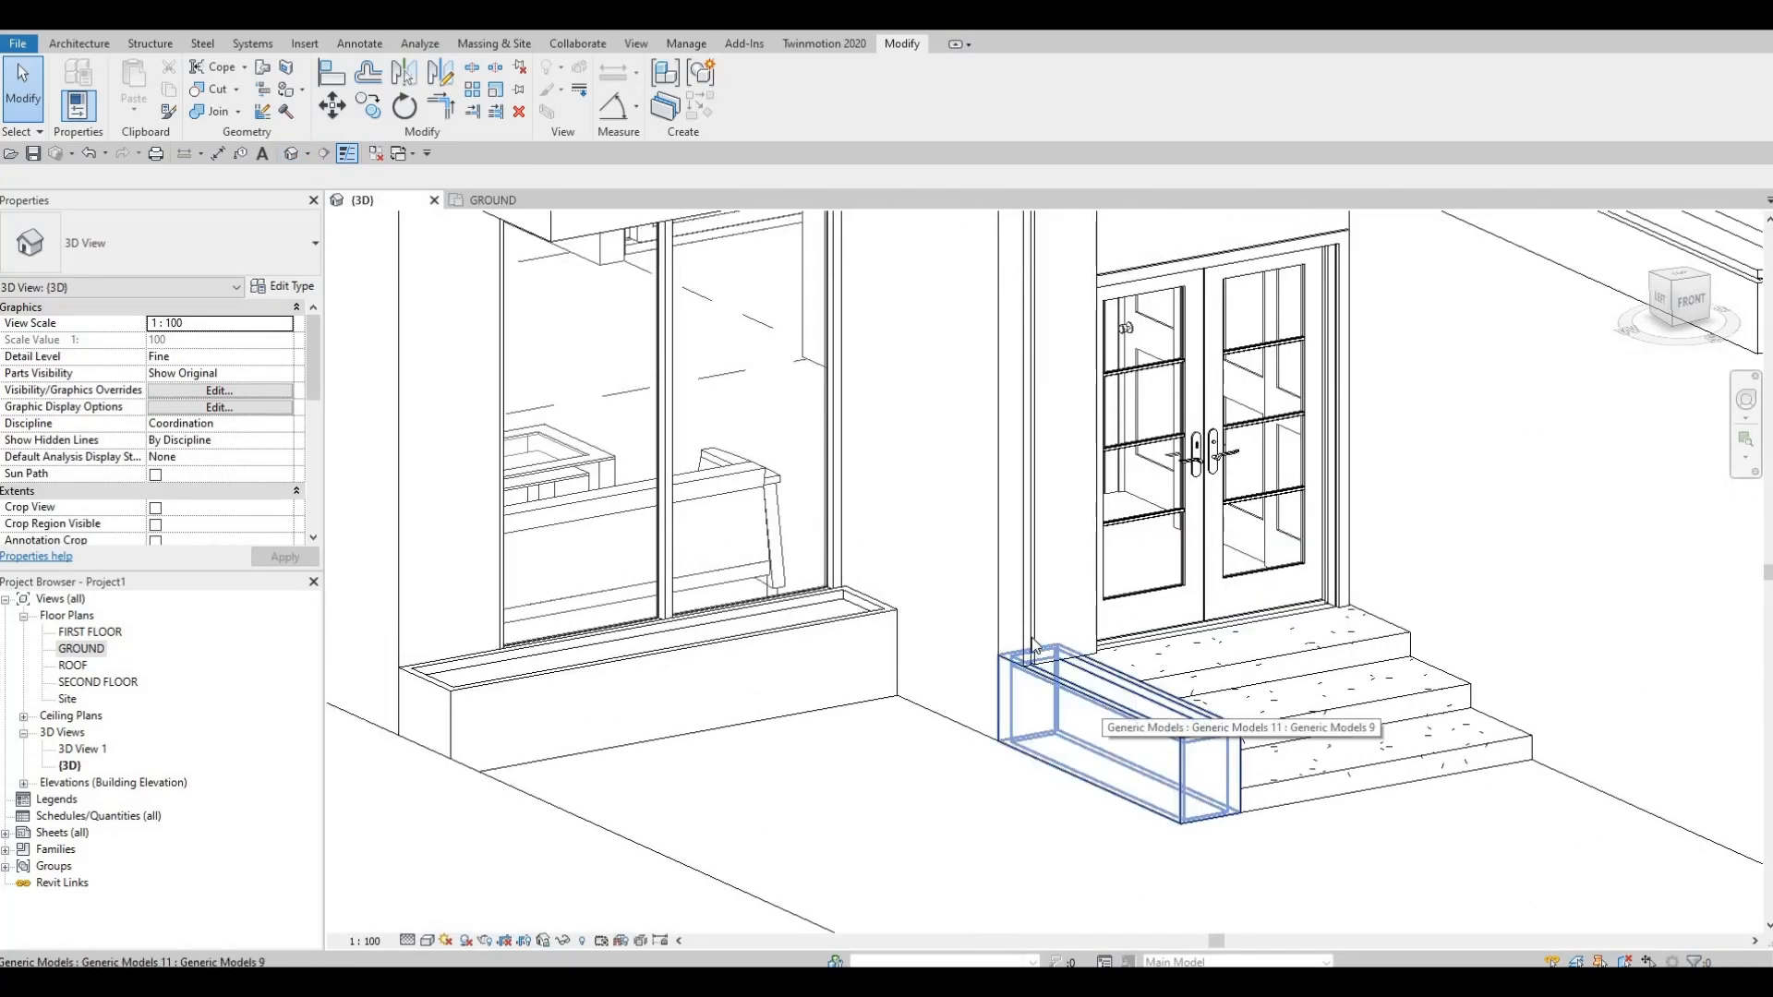
pyautogui.click(1025, 628)
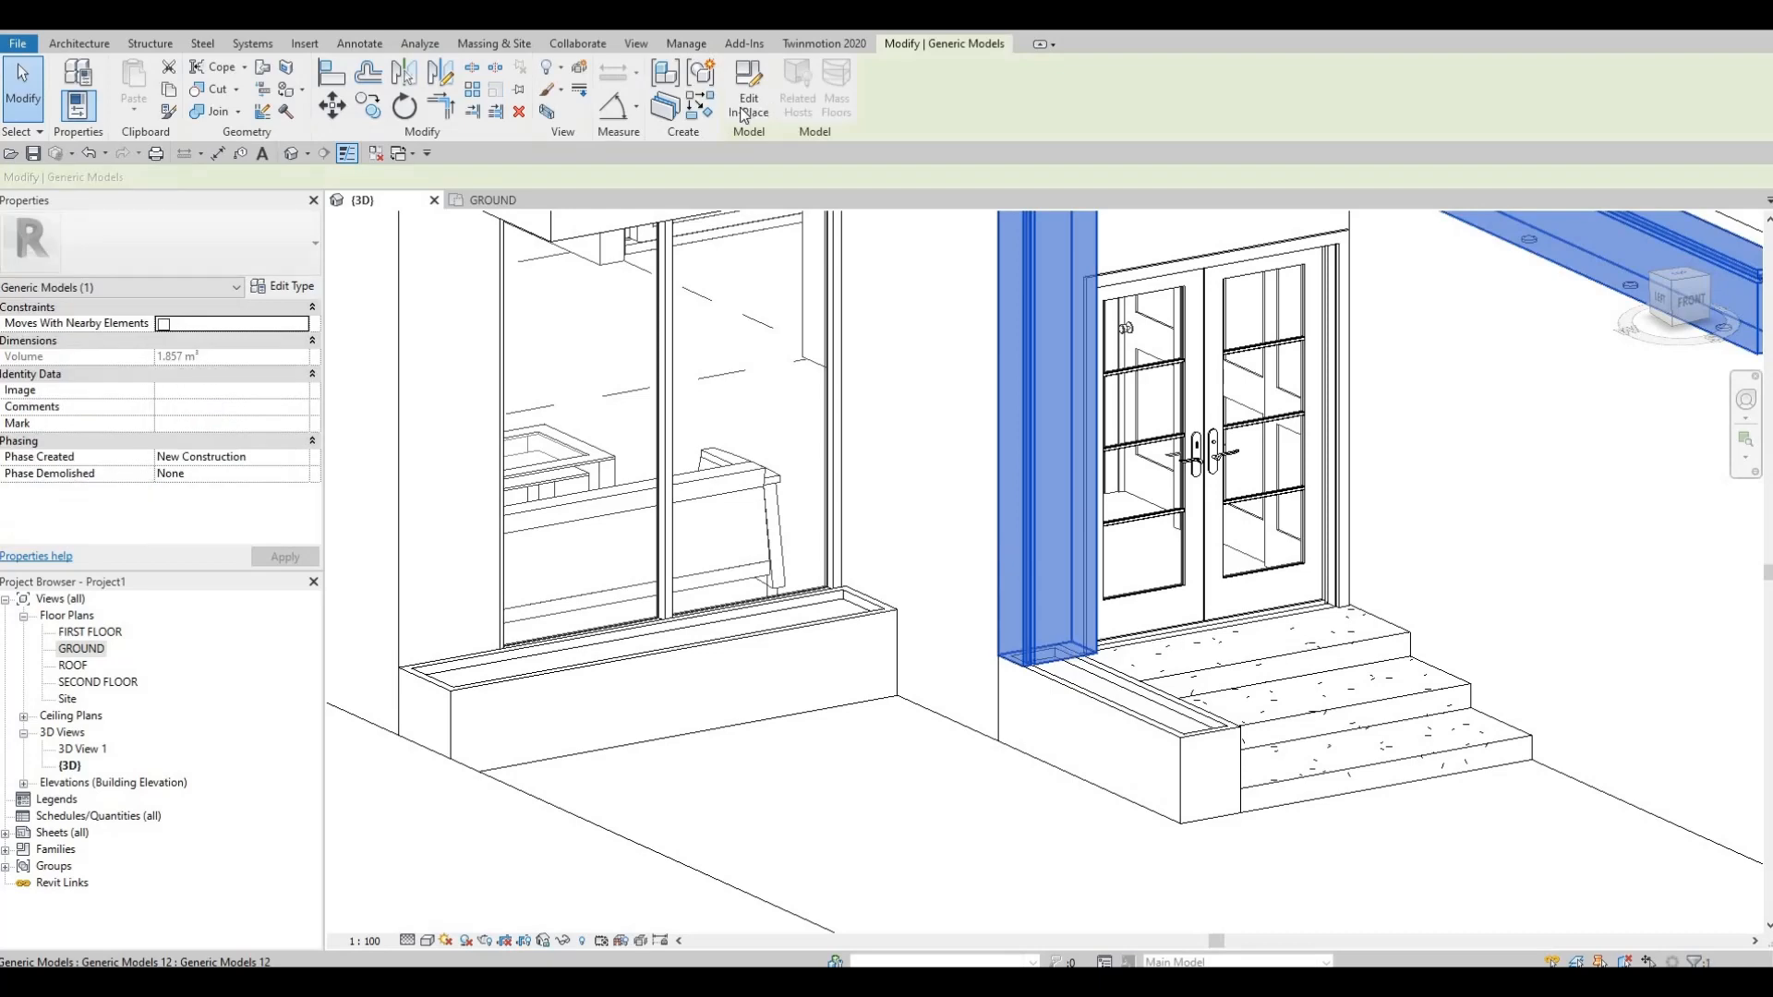
pyautogui.scroll(-2, 1043, 610)
pyautogui.click(749, 97)
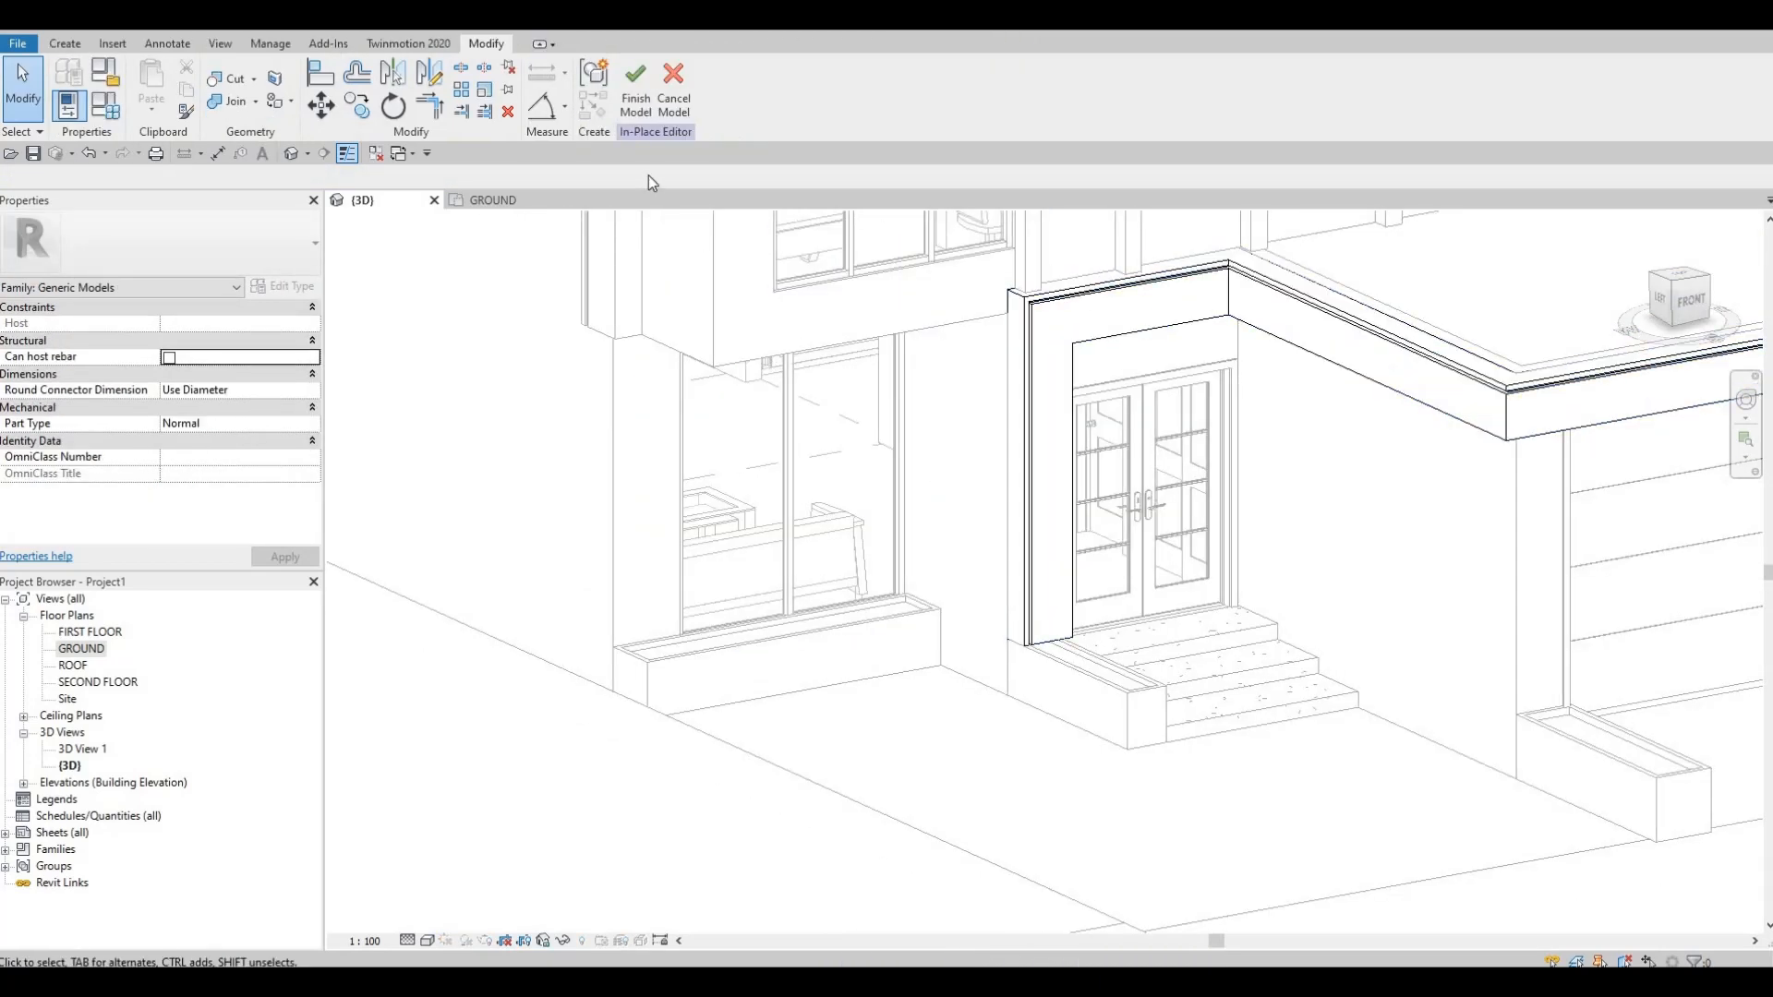
pyautogui.click(1015, 551)
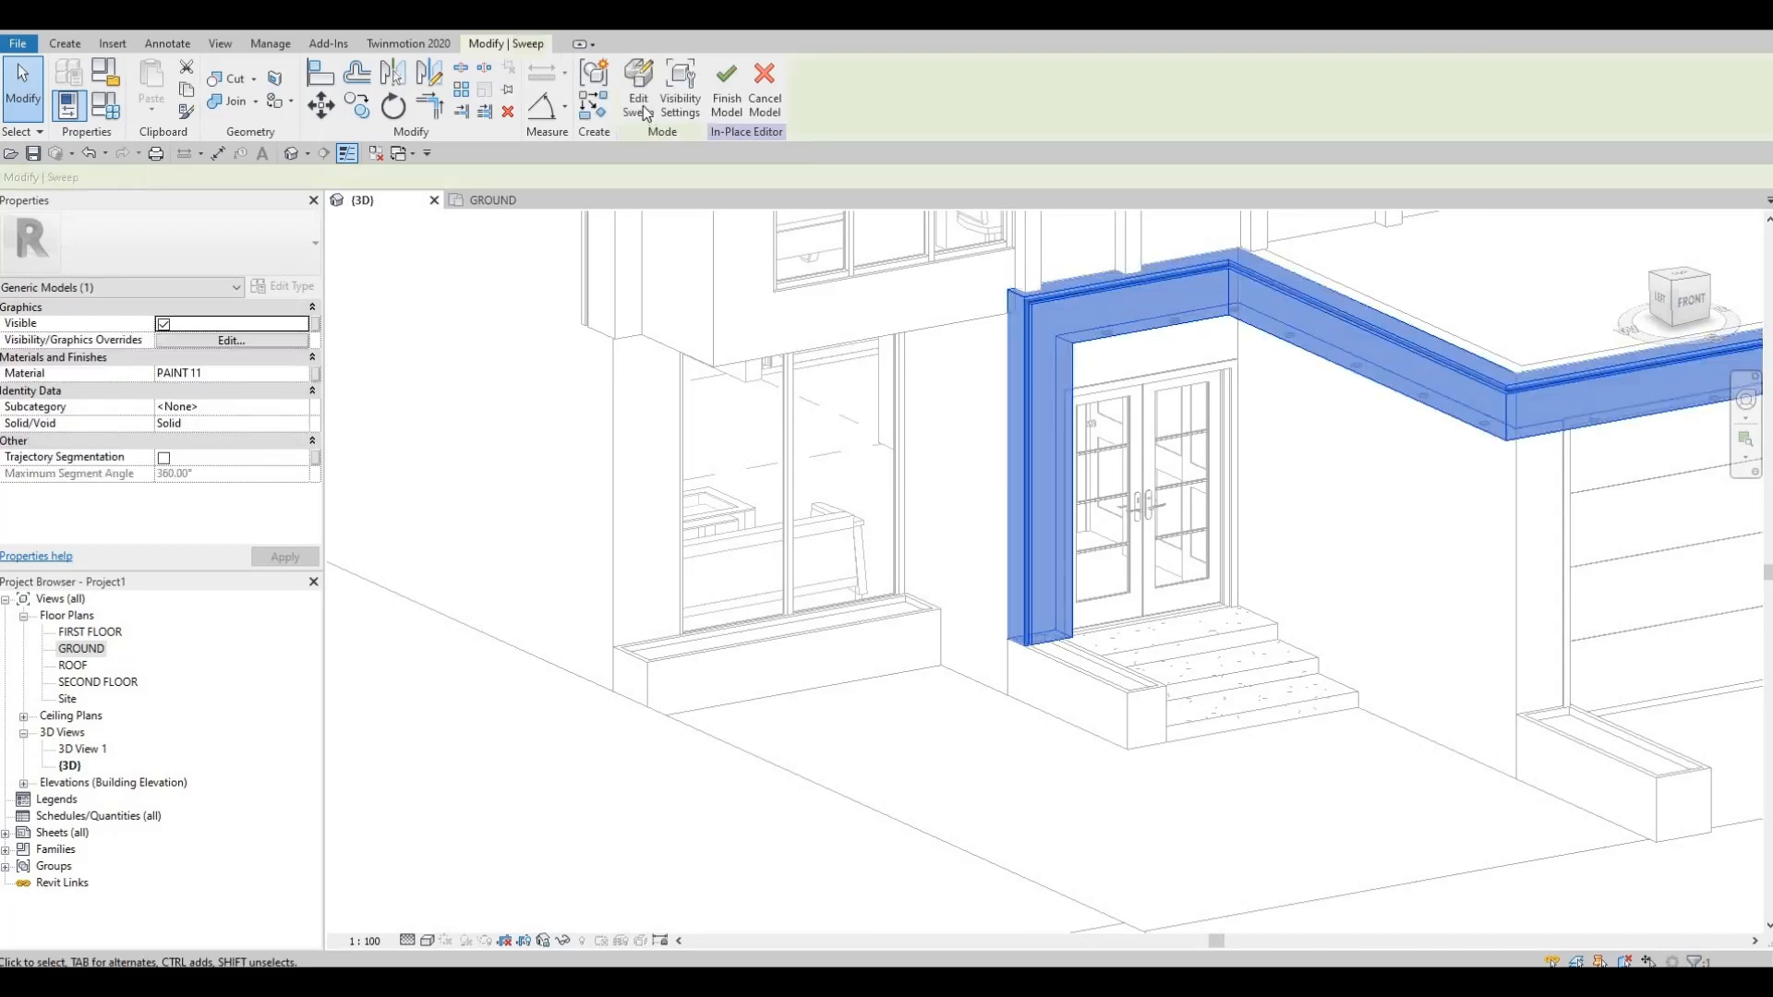
pyautogui.doubleClick(1021, 623)
pyautogui.scroll(1, 1024, 617)
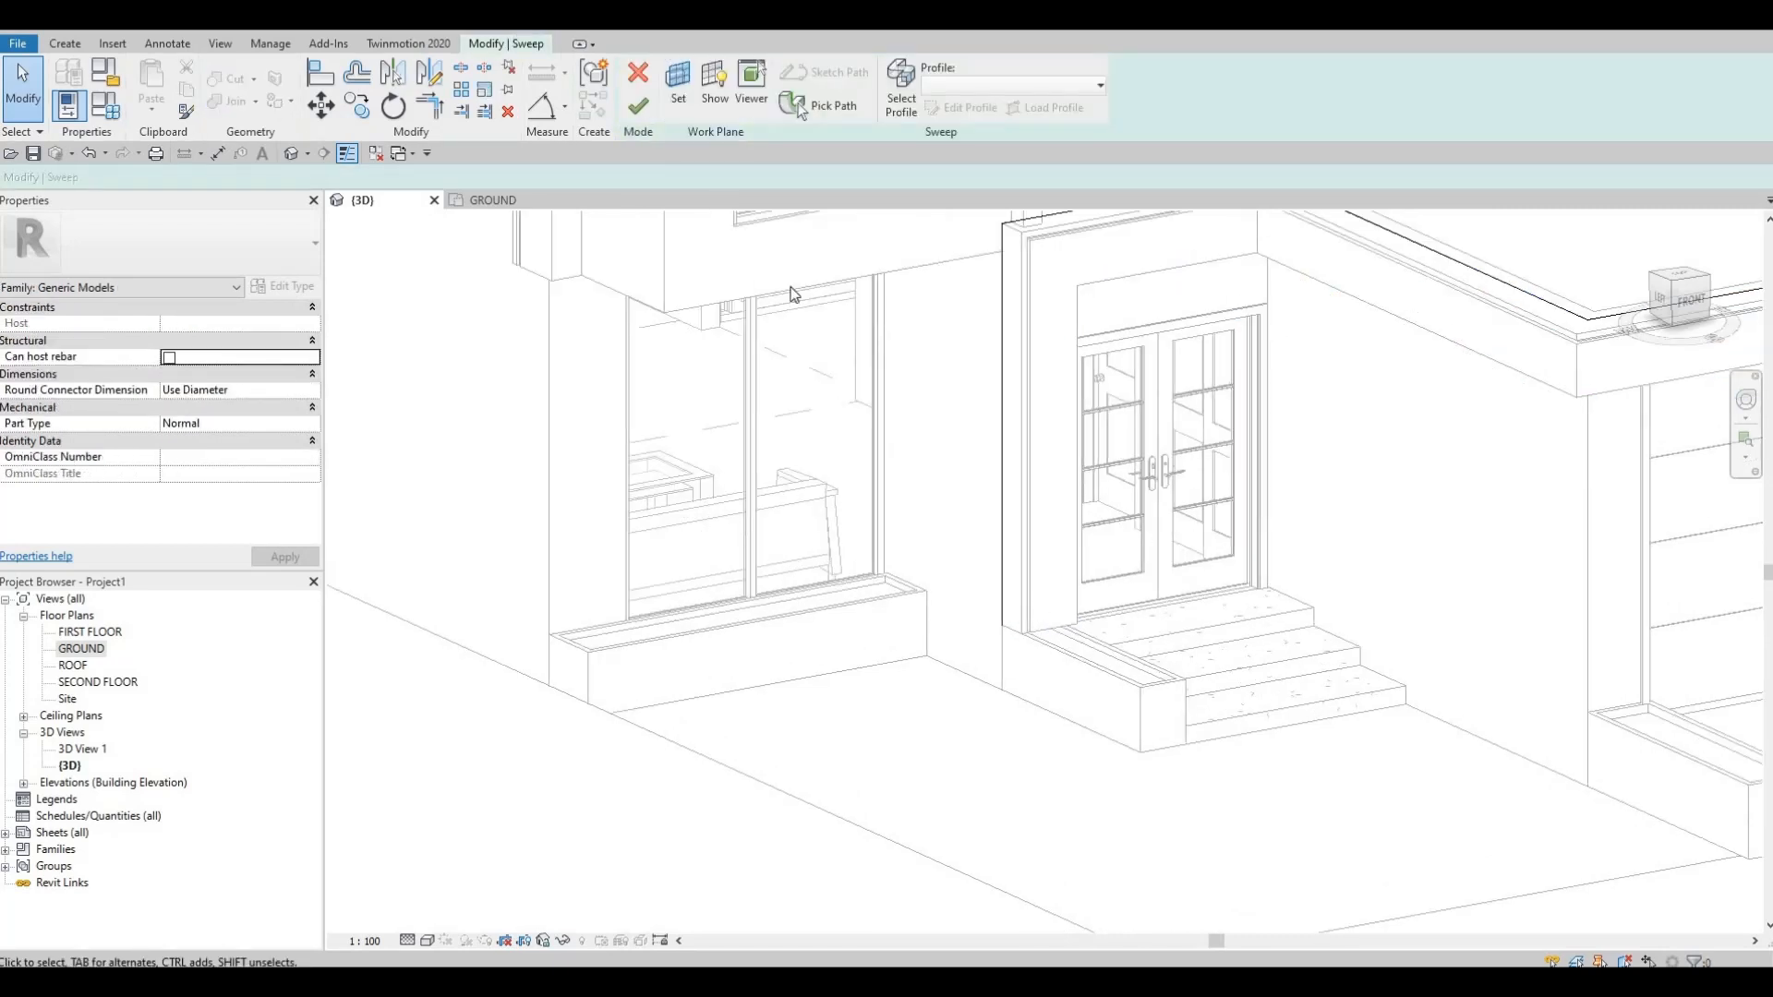
pyautogui.click(819, 105)
pyautogui.scroll(1, 1003, 672)
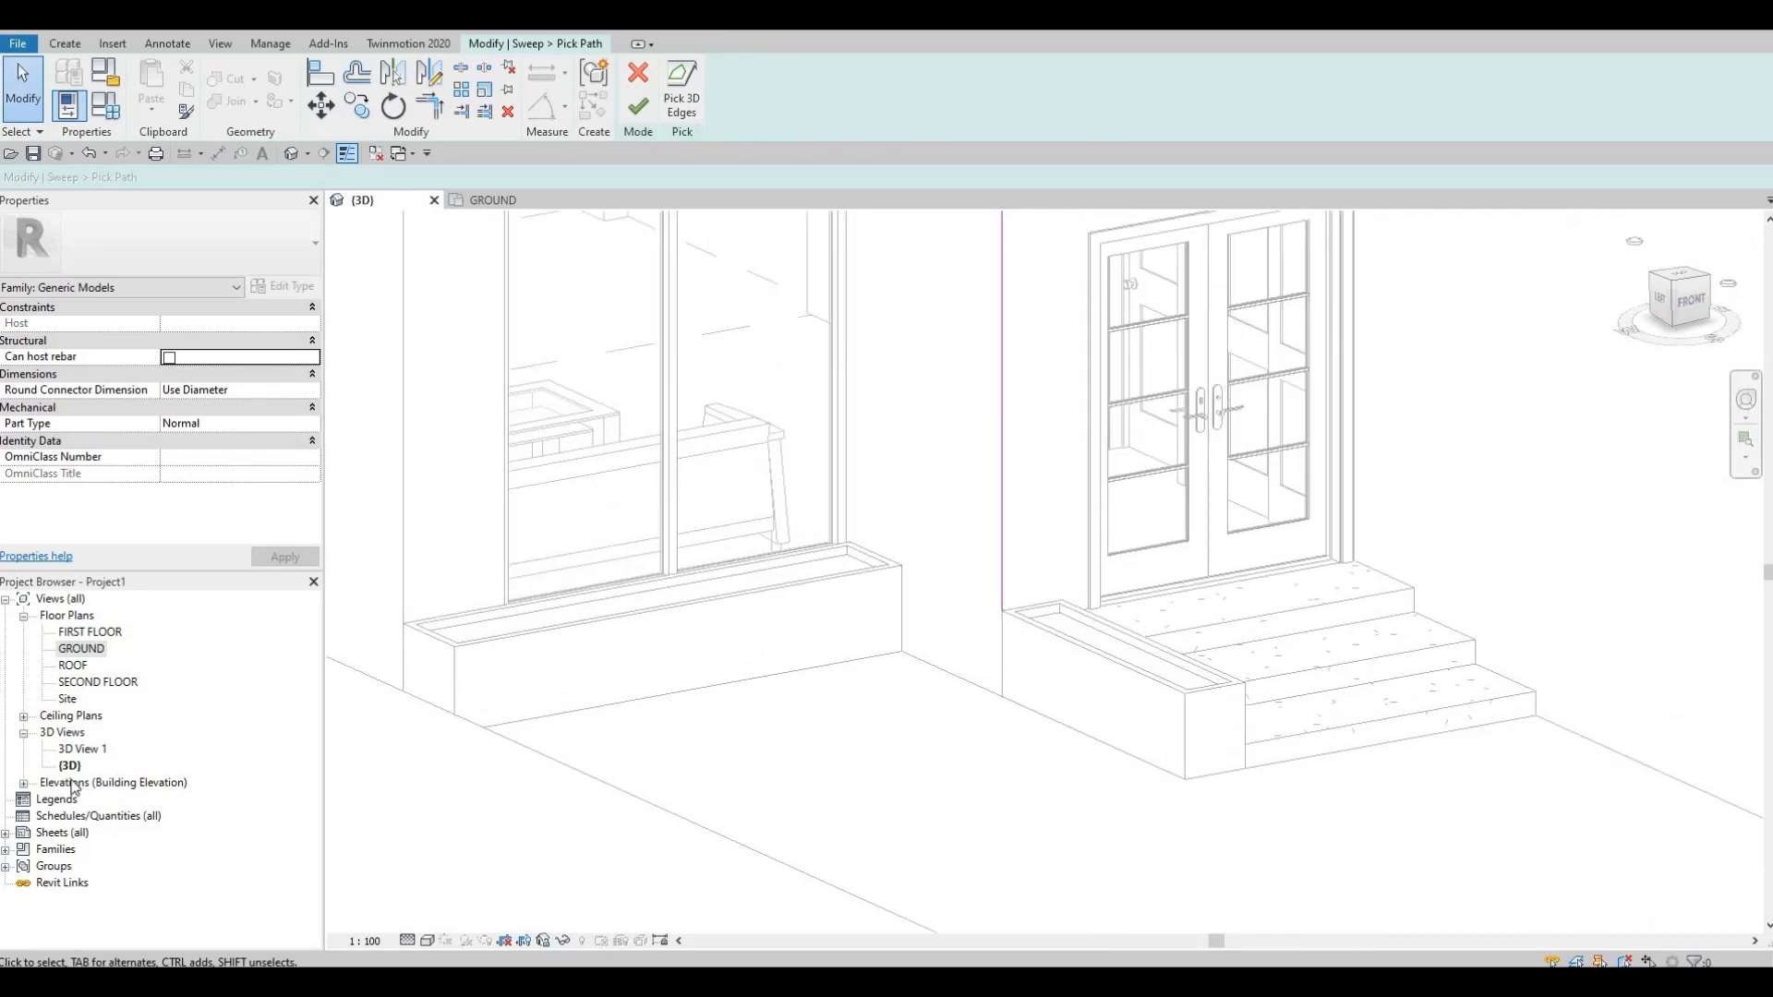
# - In the South elevation, extend the sweep path's vertical line beside the entrance down to ground level, 3400 mm long
pyautogui.click(23, 783)
pyautogui.doubleClick(74, 832)
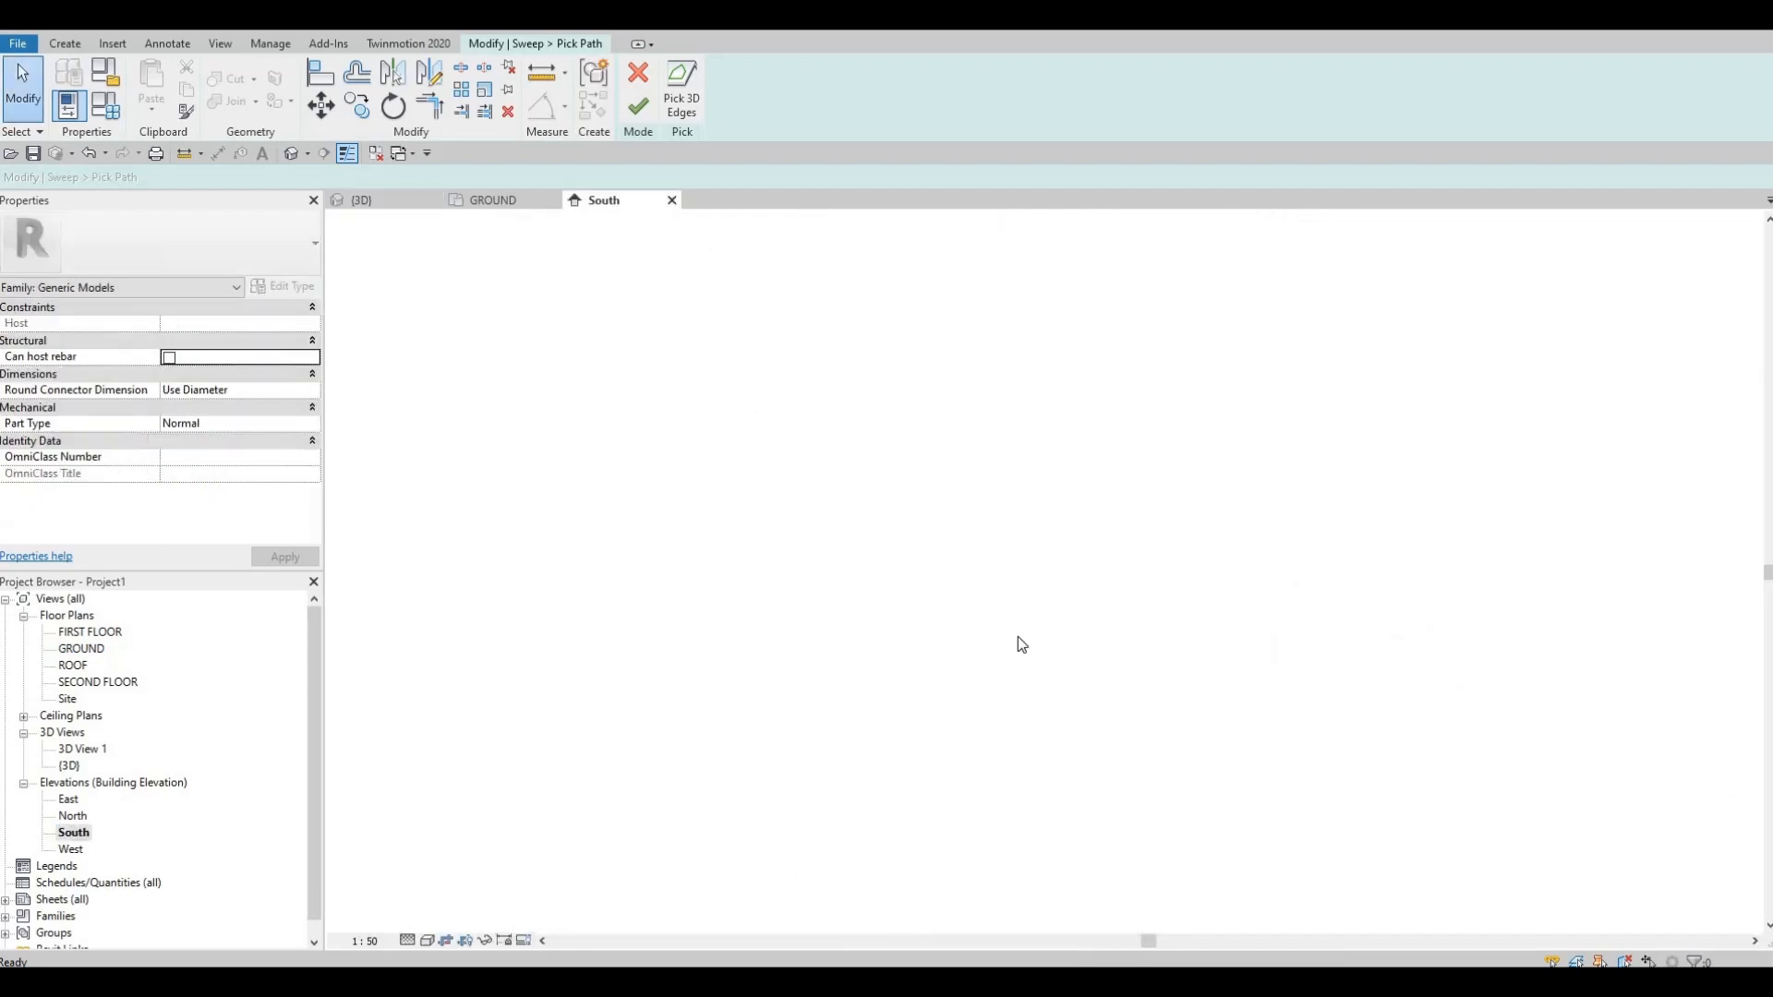
pyautogui.scroll(5, 914, 760)
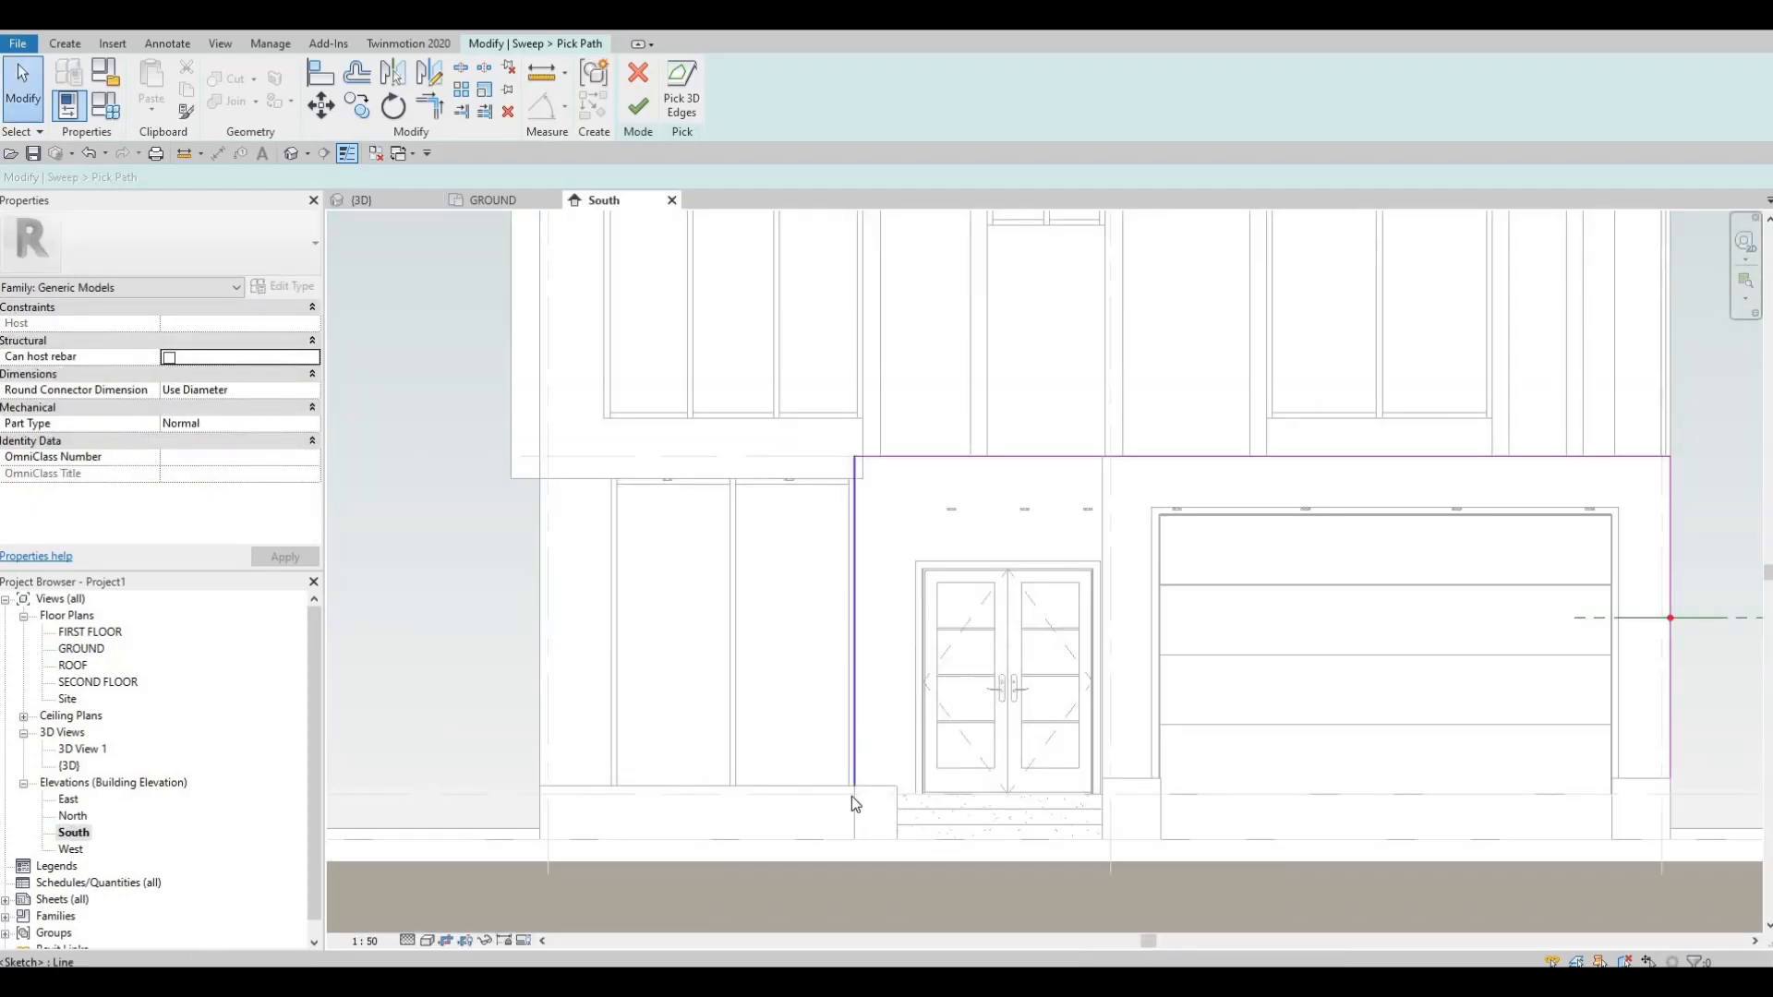
pyautogui.click(851, 796)
pyautogui.scroll(2, 857, 792)
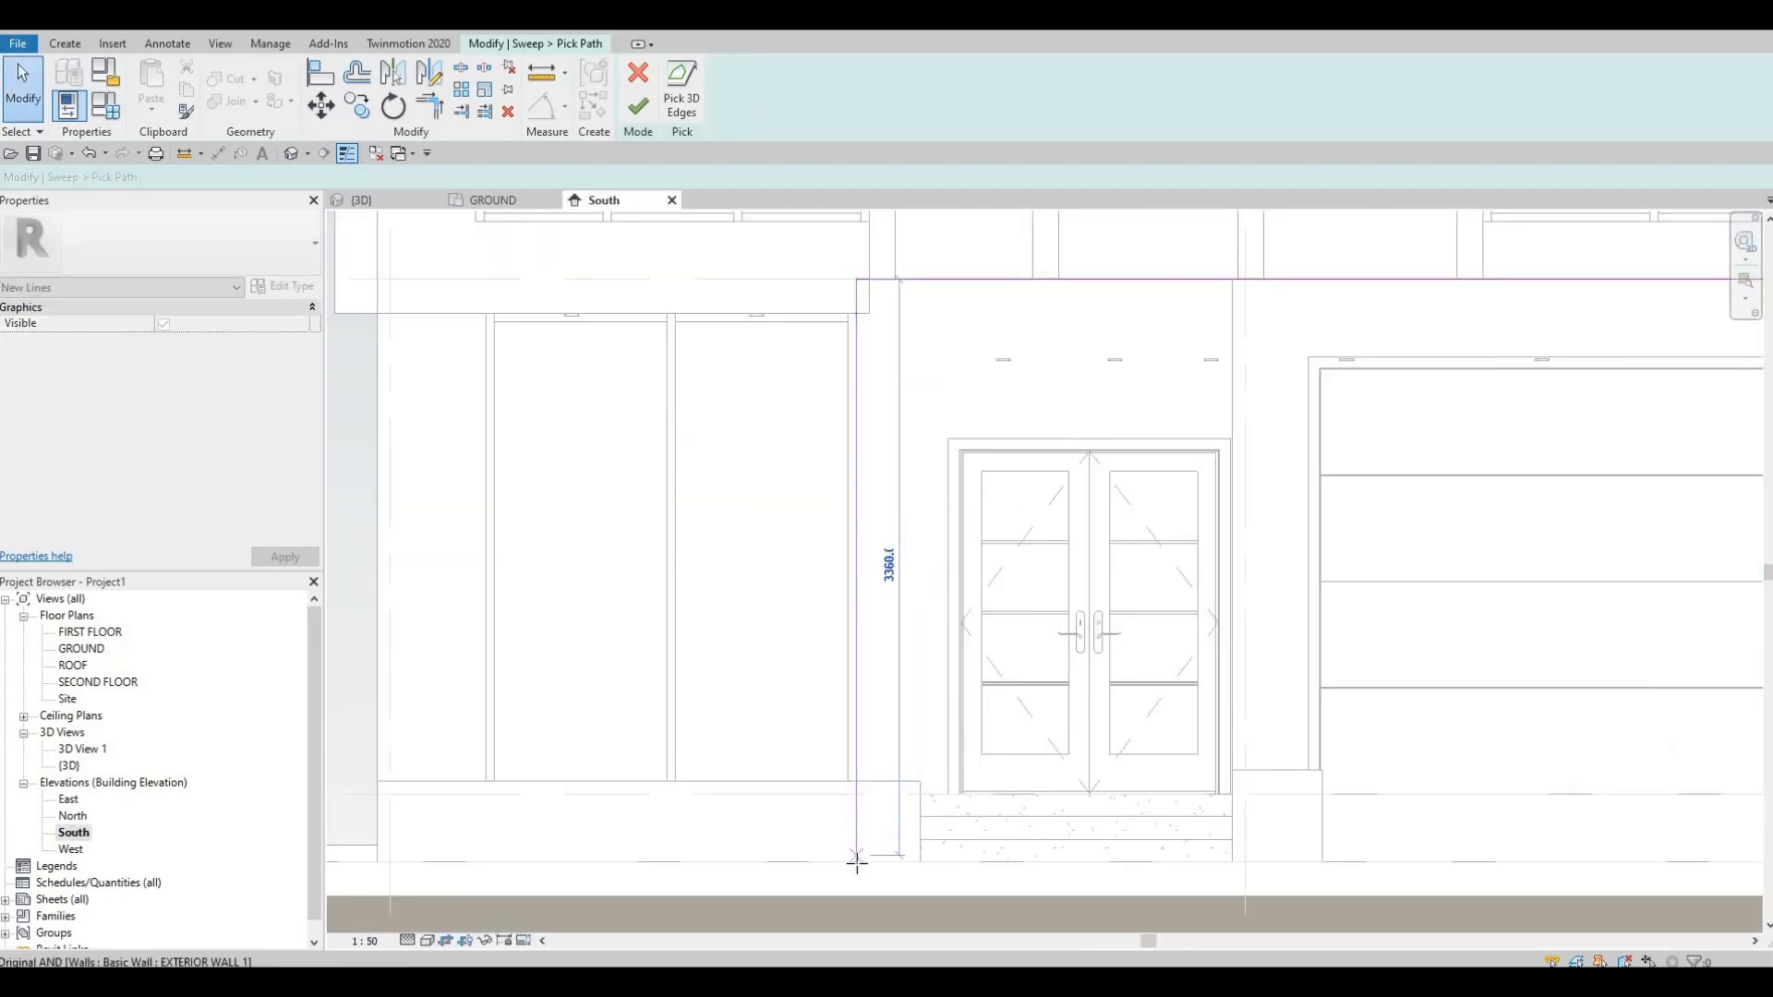
pyautogui.press('Escape')
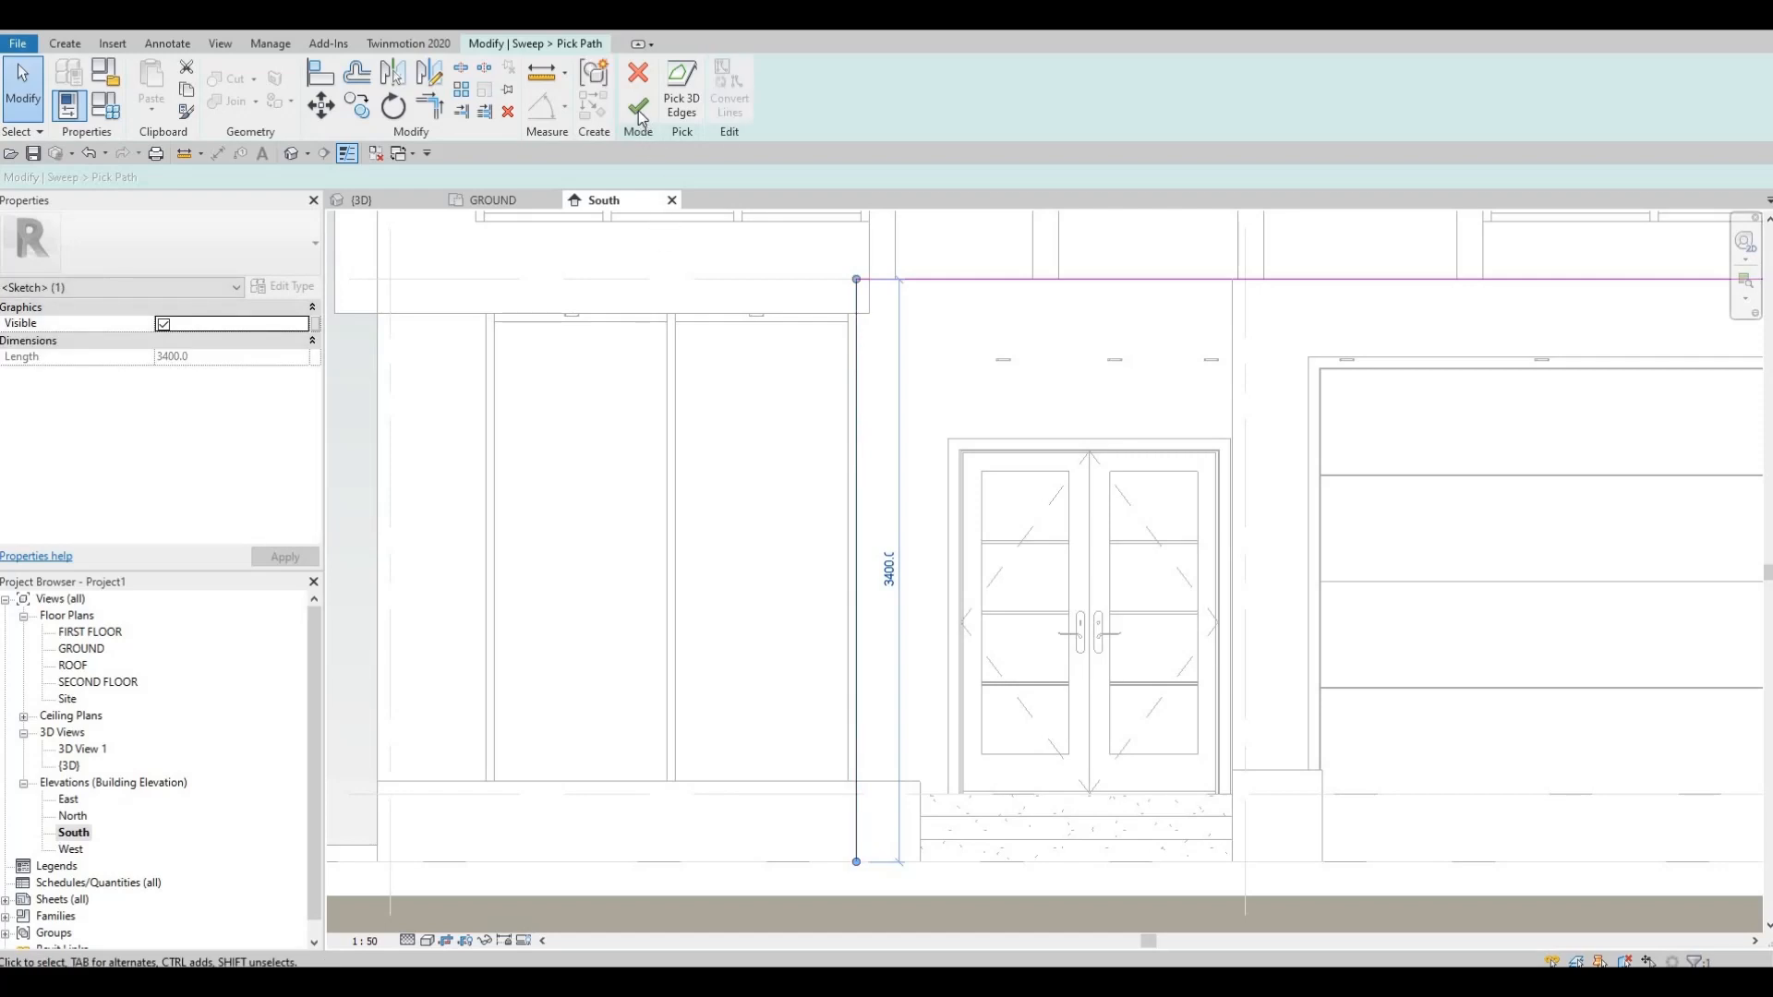
# - Finish the extended sweep path and complete the entrance frame's in-place edit
pyautogui.click(638, 106)
pyautogui.click(638, 106)
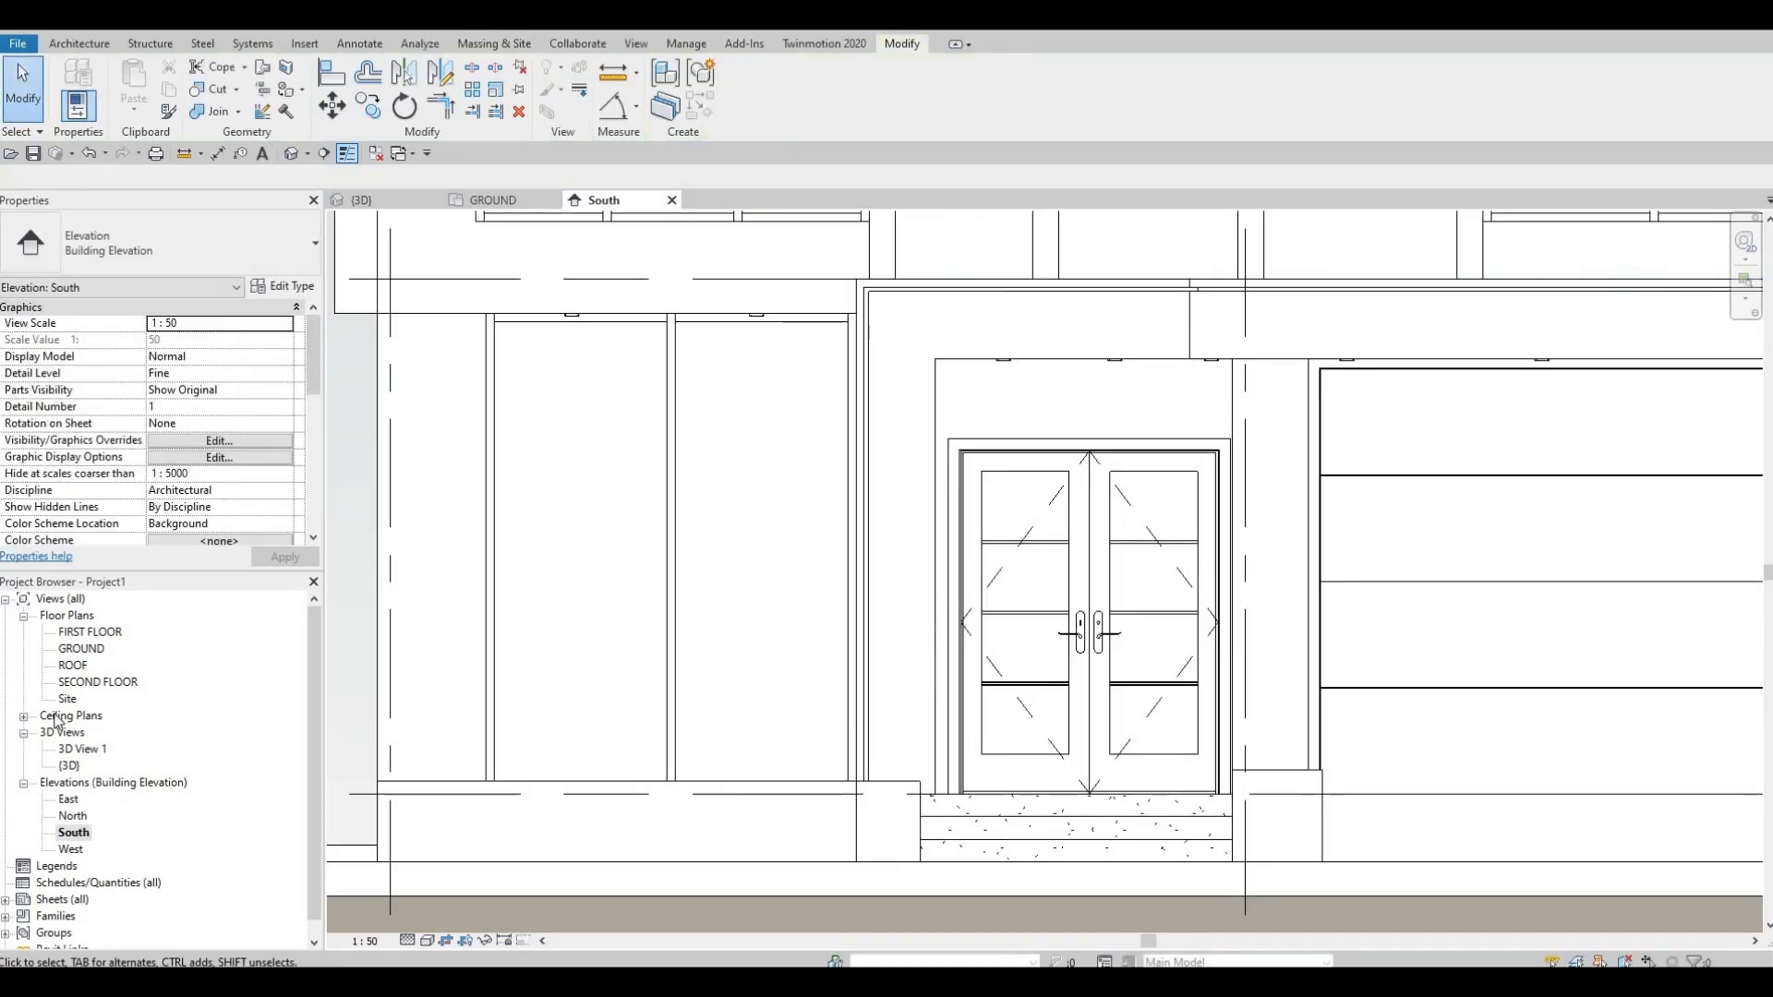
# - In the GROUND plan, edit the entrance planter in place, pulling the PAINT 9 sketch's rear edges back to the entrance pier's front face
pyautogui.click(493, 200)
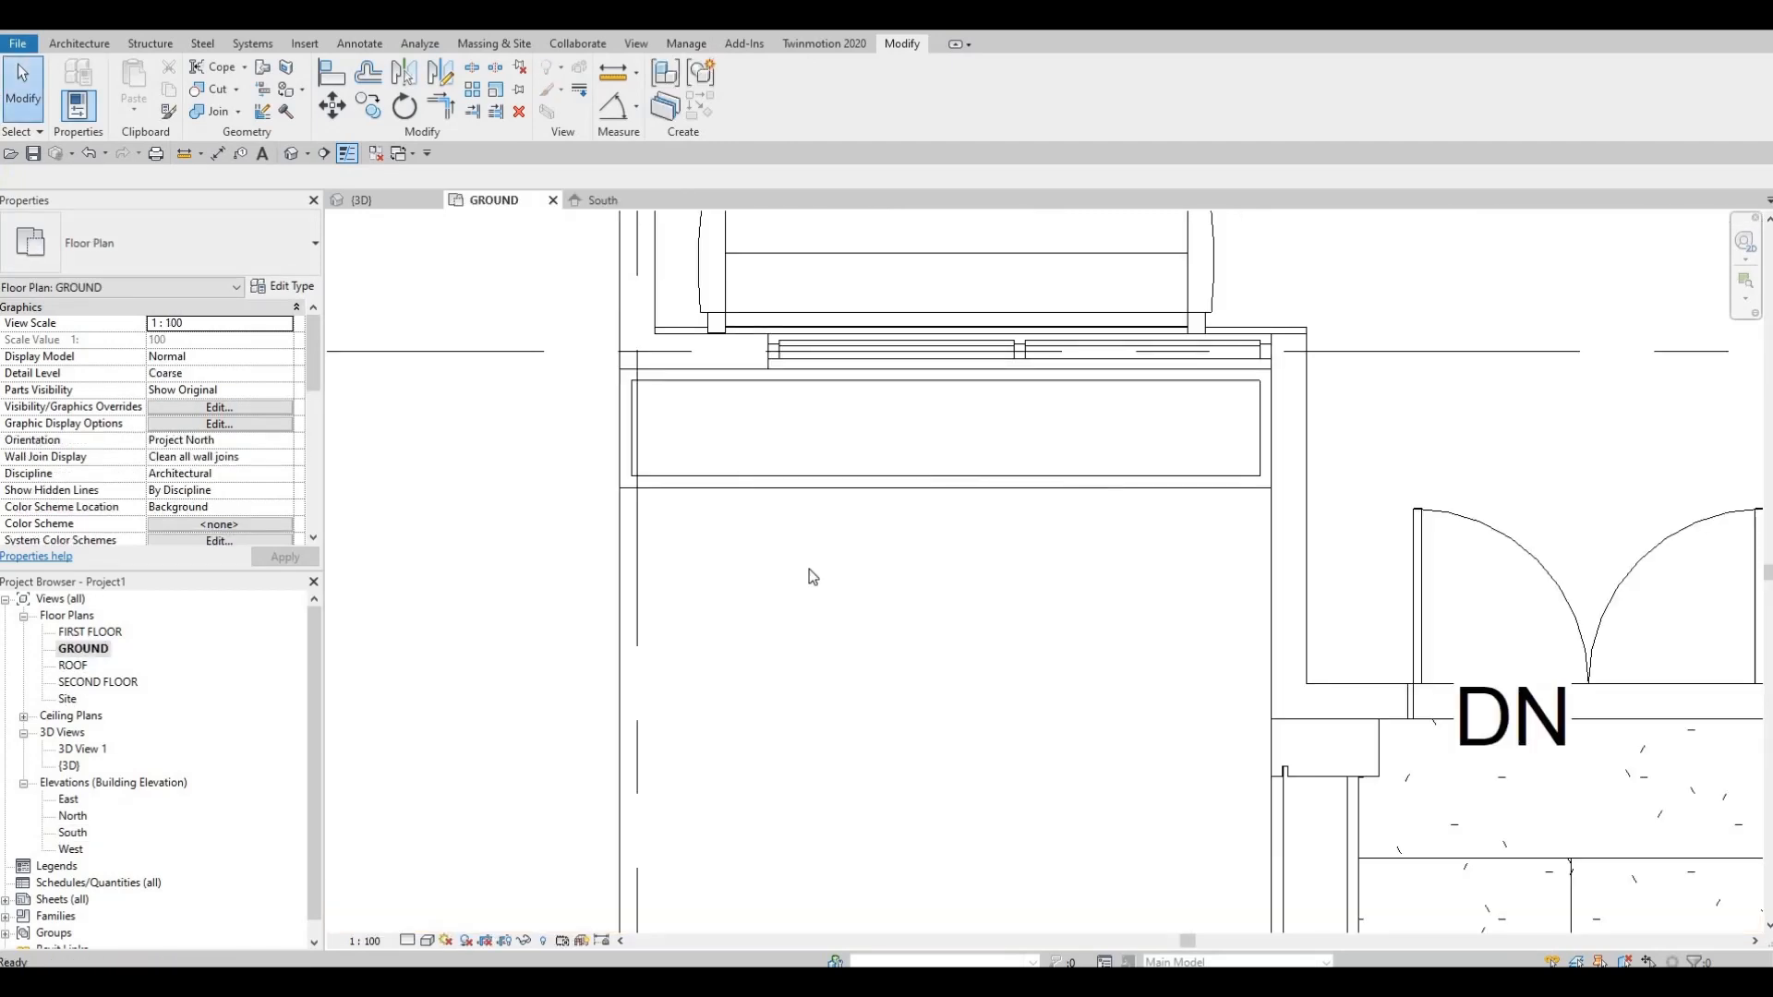
pyautogui.moveTo(1120, 704); pyautogui.dragTo(847, 400, button='middle')
pyautogui.scroll(-3, 847, 399)
pyautogui.press('Escape')
pyautogui.click(914, 482)
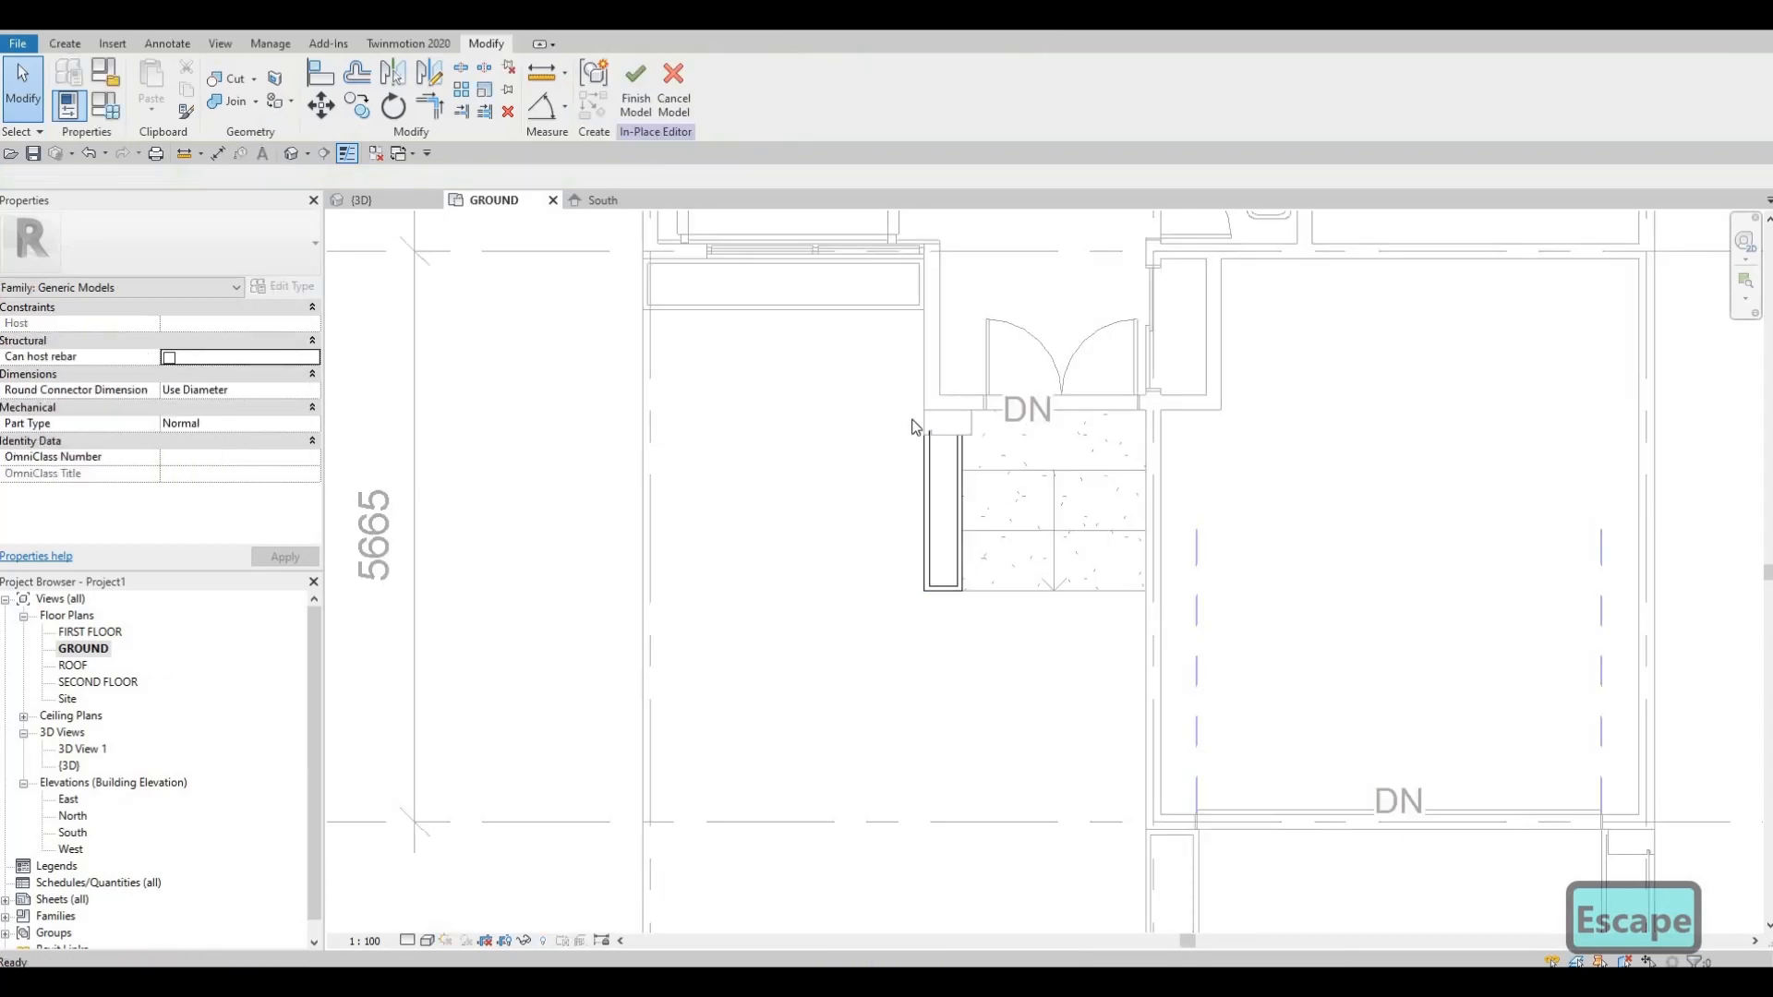
pyautogui.click(958, 531)
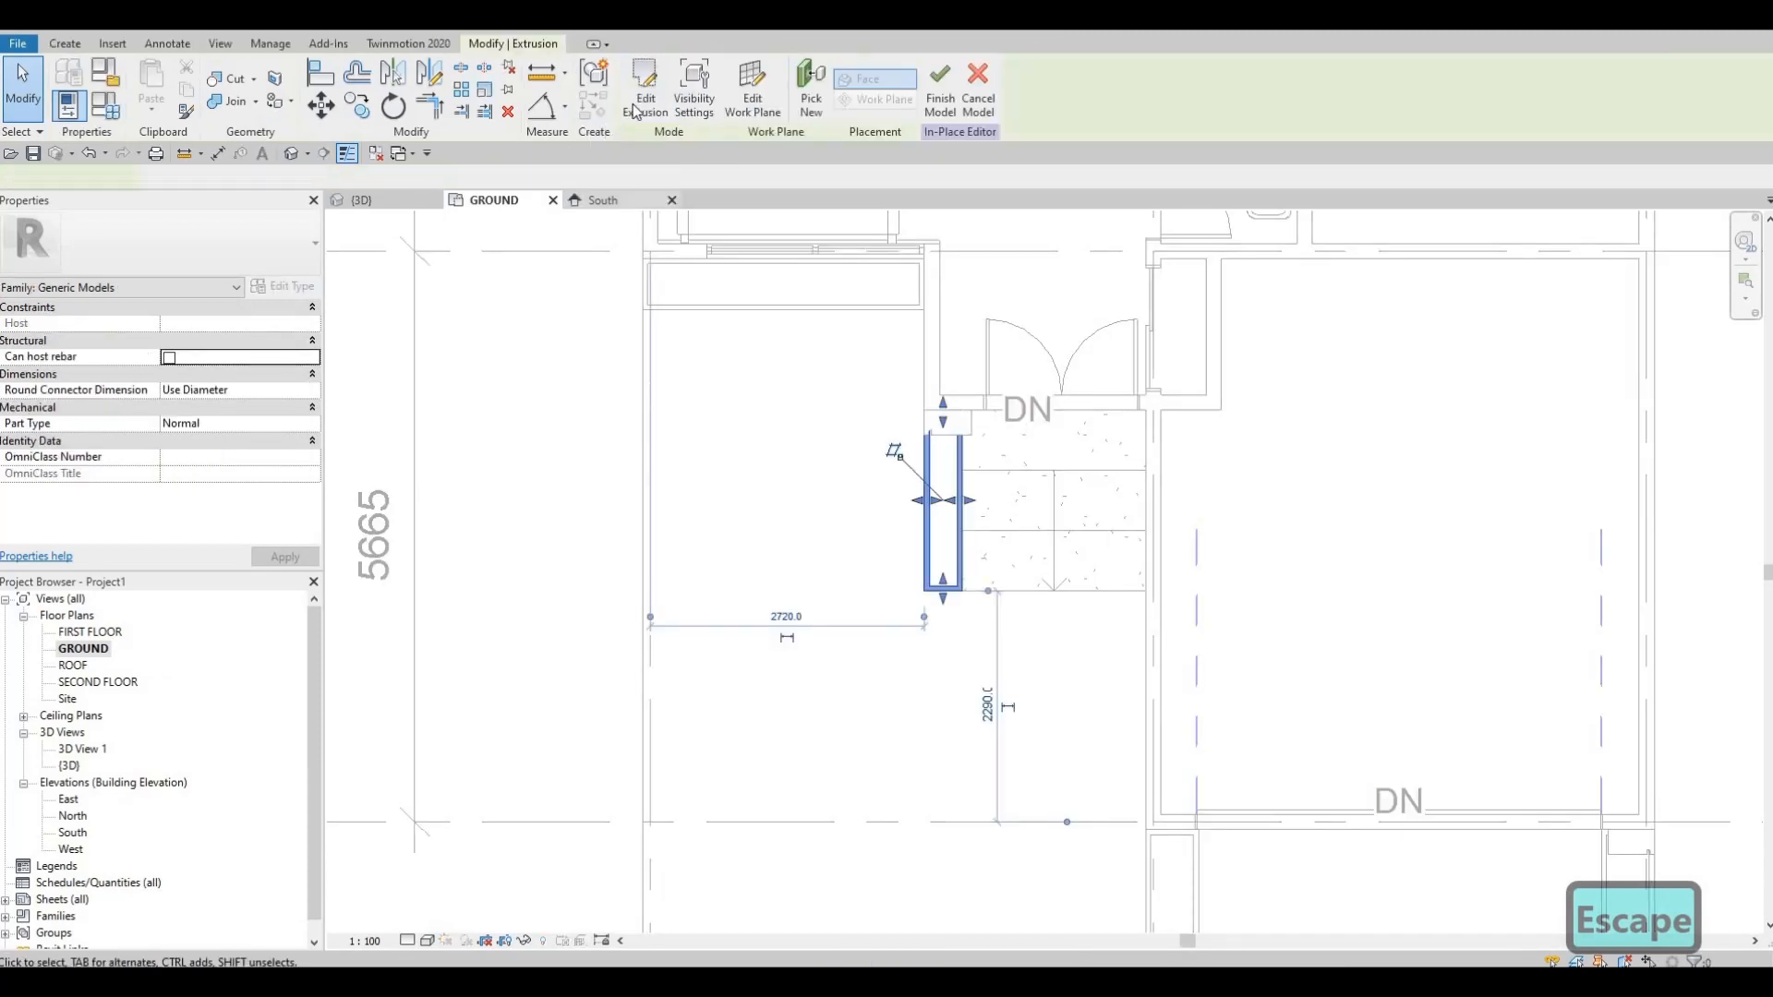
pyautogui.scroll(6, 932, 320)
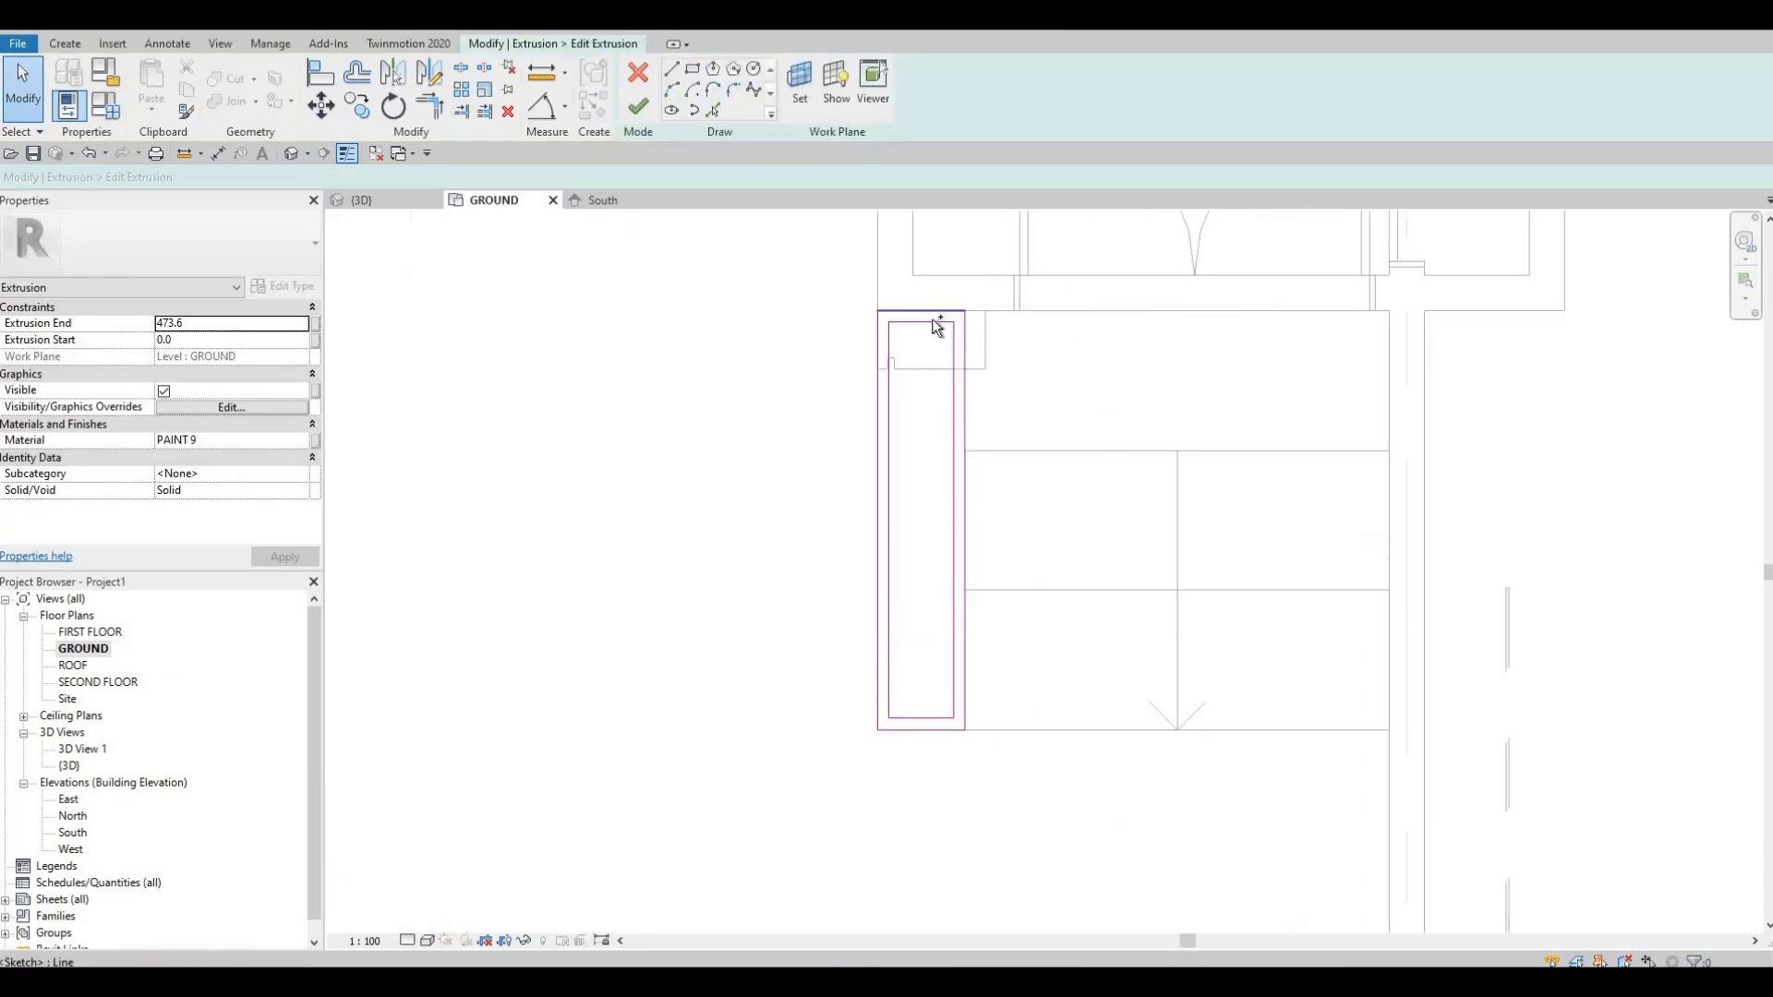
pyautogui.click(928, 314)
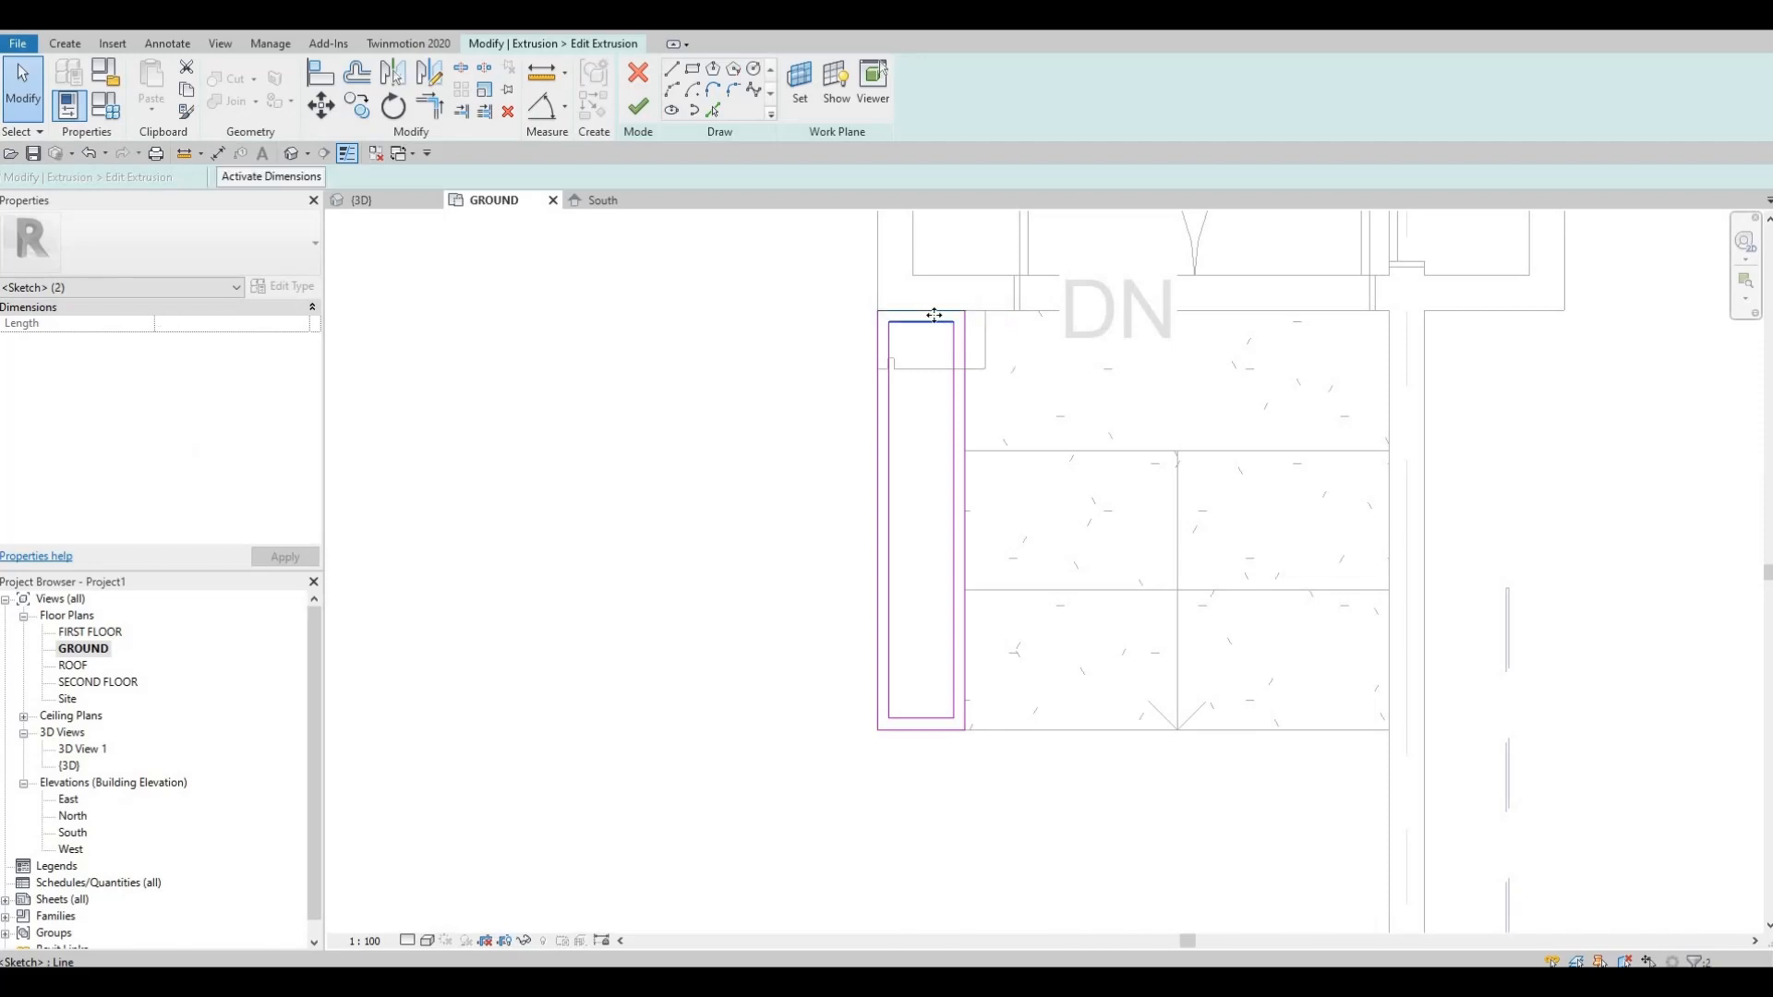
pyautogui.moveTo(935, 370); pyautogui.dragTo(933, 370)
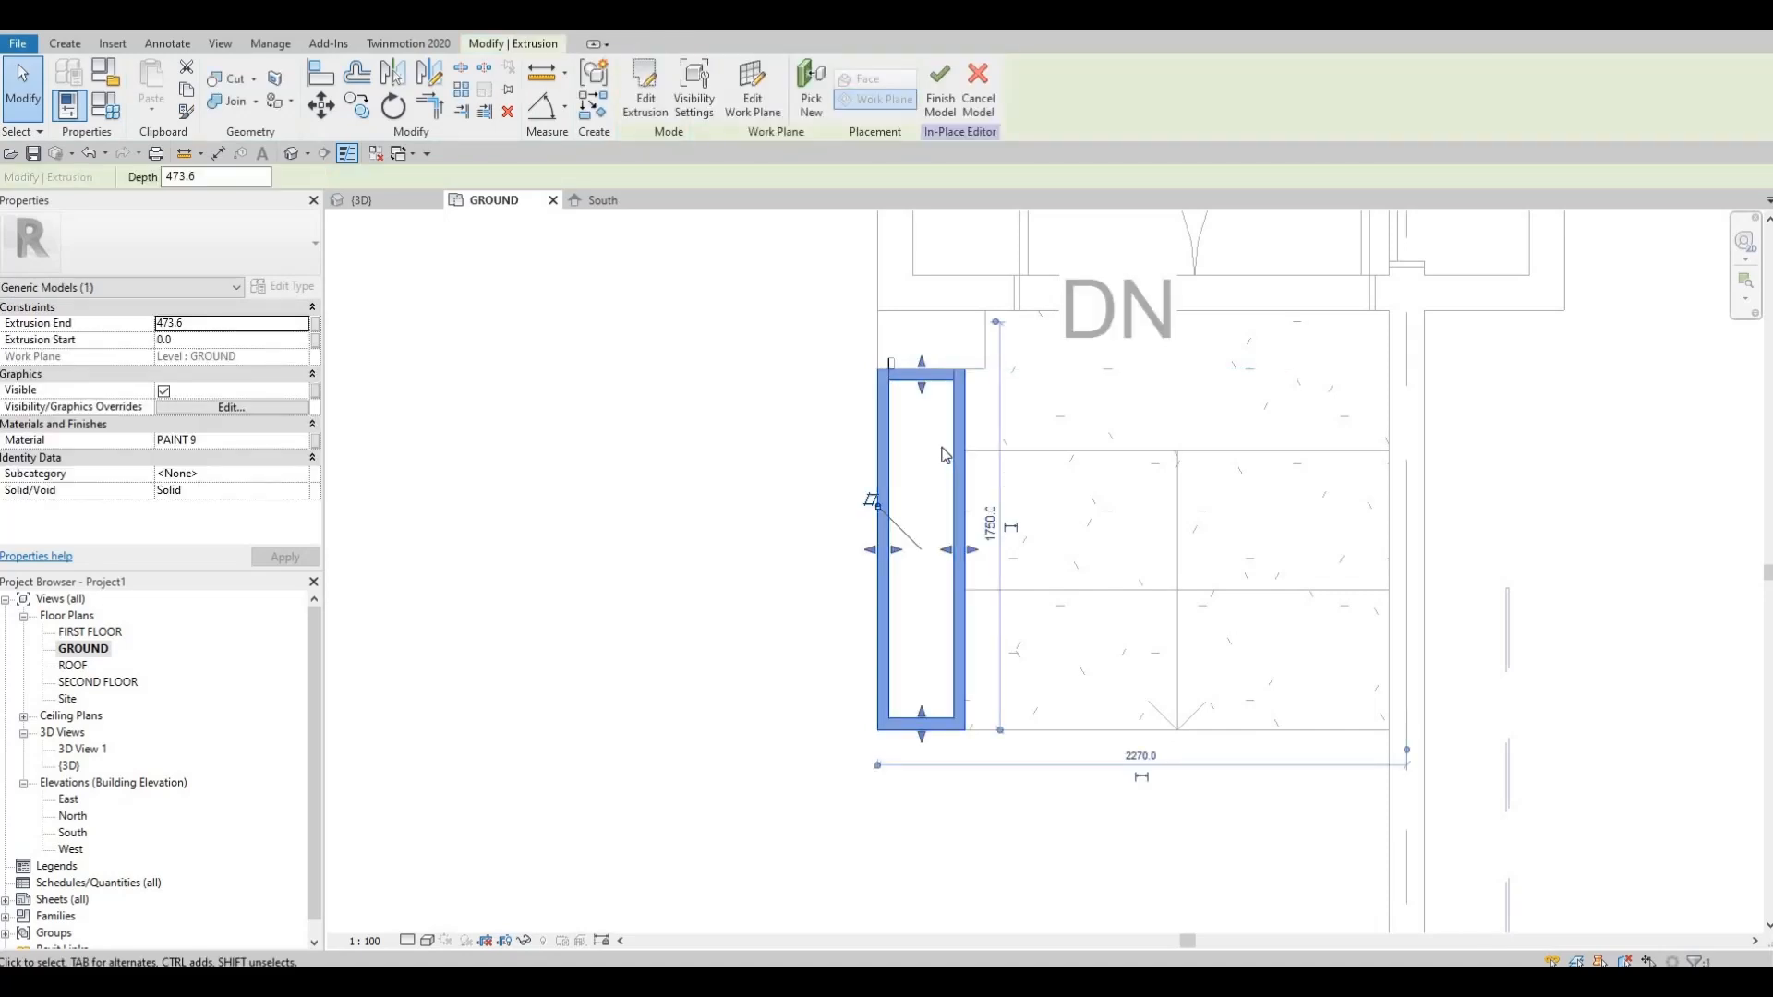
pyautogui.press('Escape')
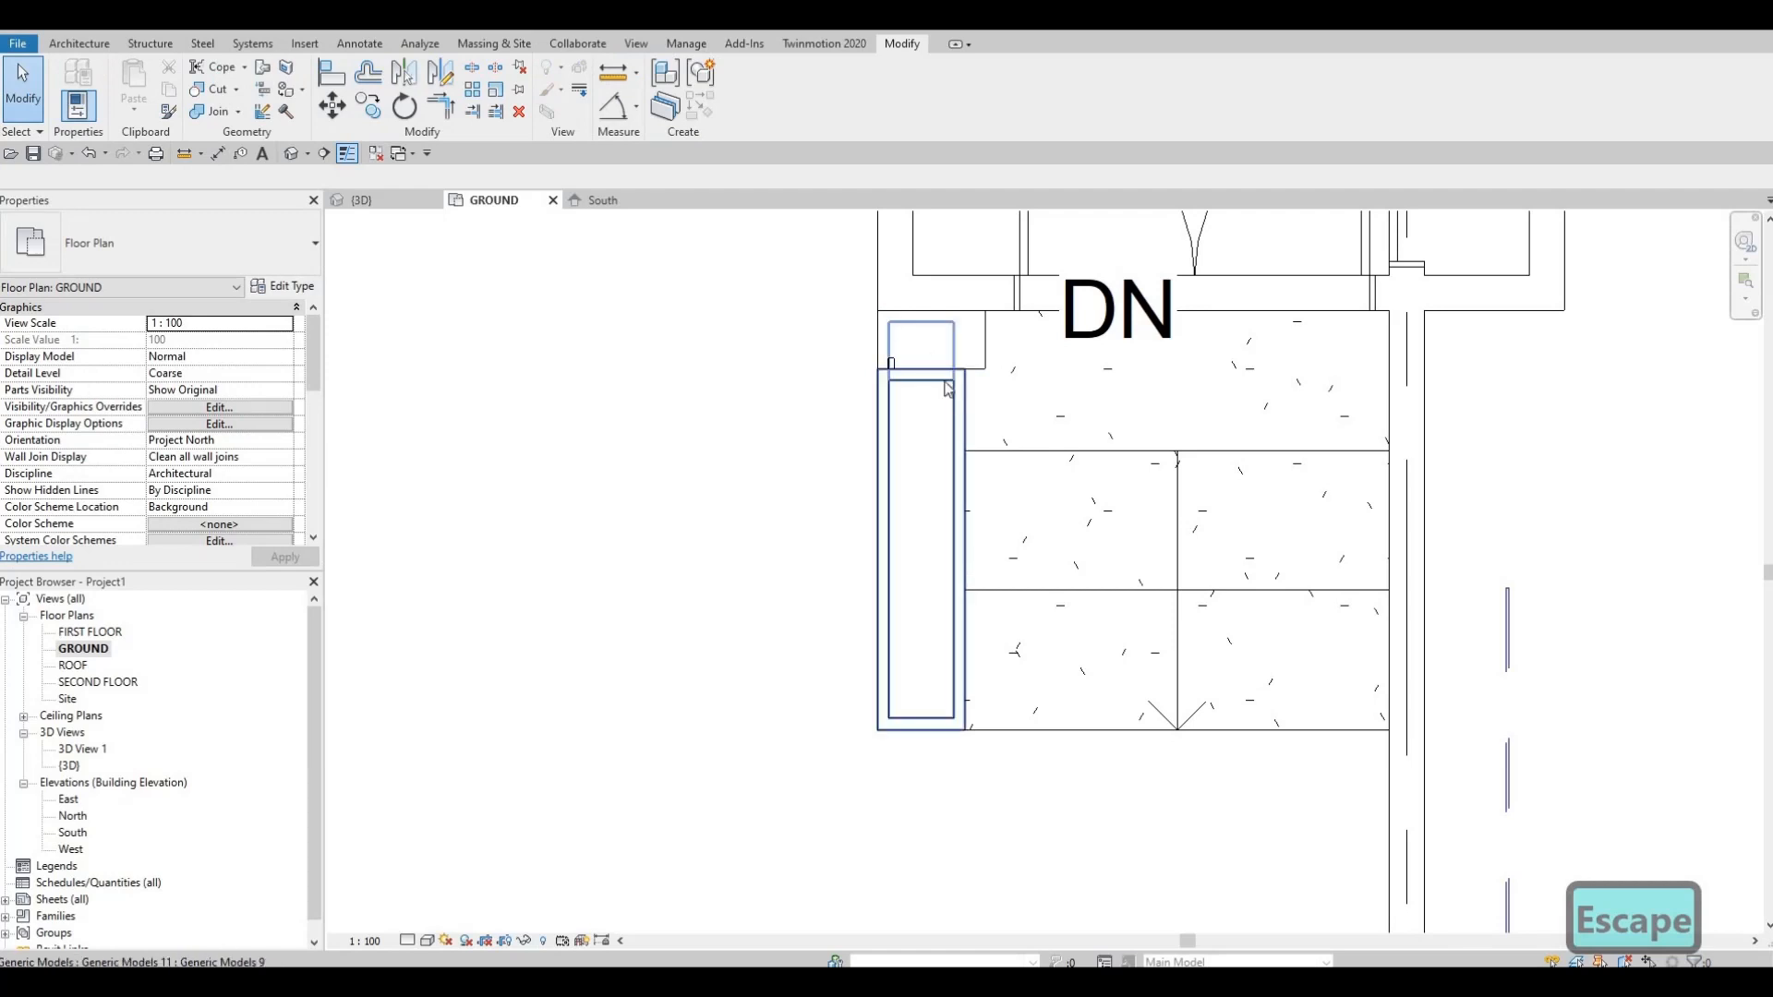
# - Shorten the entrance planter's inner fill so its rear edge meets the inside face of the planter wall
pyautogui.click(930, 347)
pyautogui.moveTo(922, 368); pyautogui.dragTo(922, 382)
pyautogui.press('Escape')
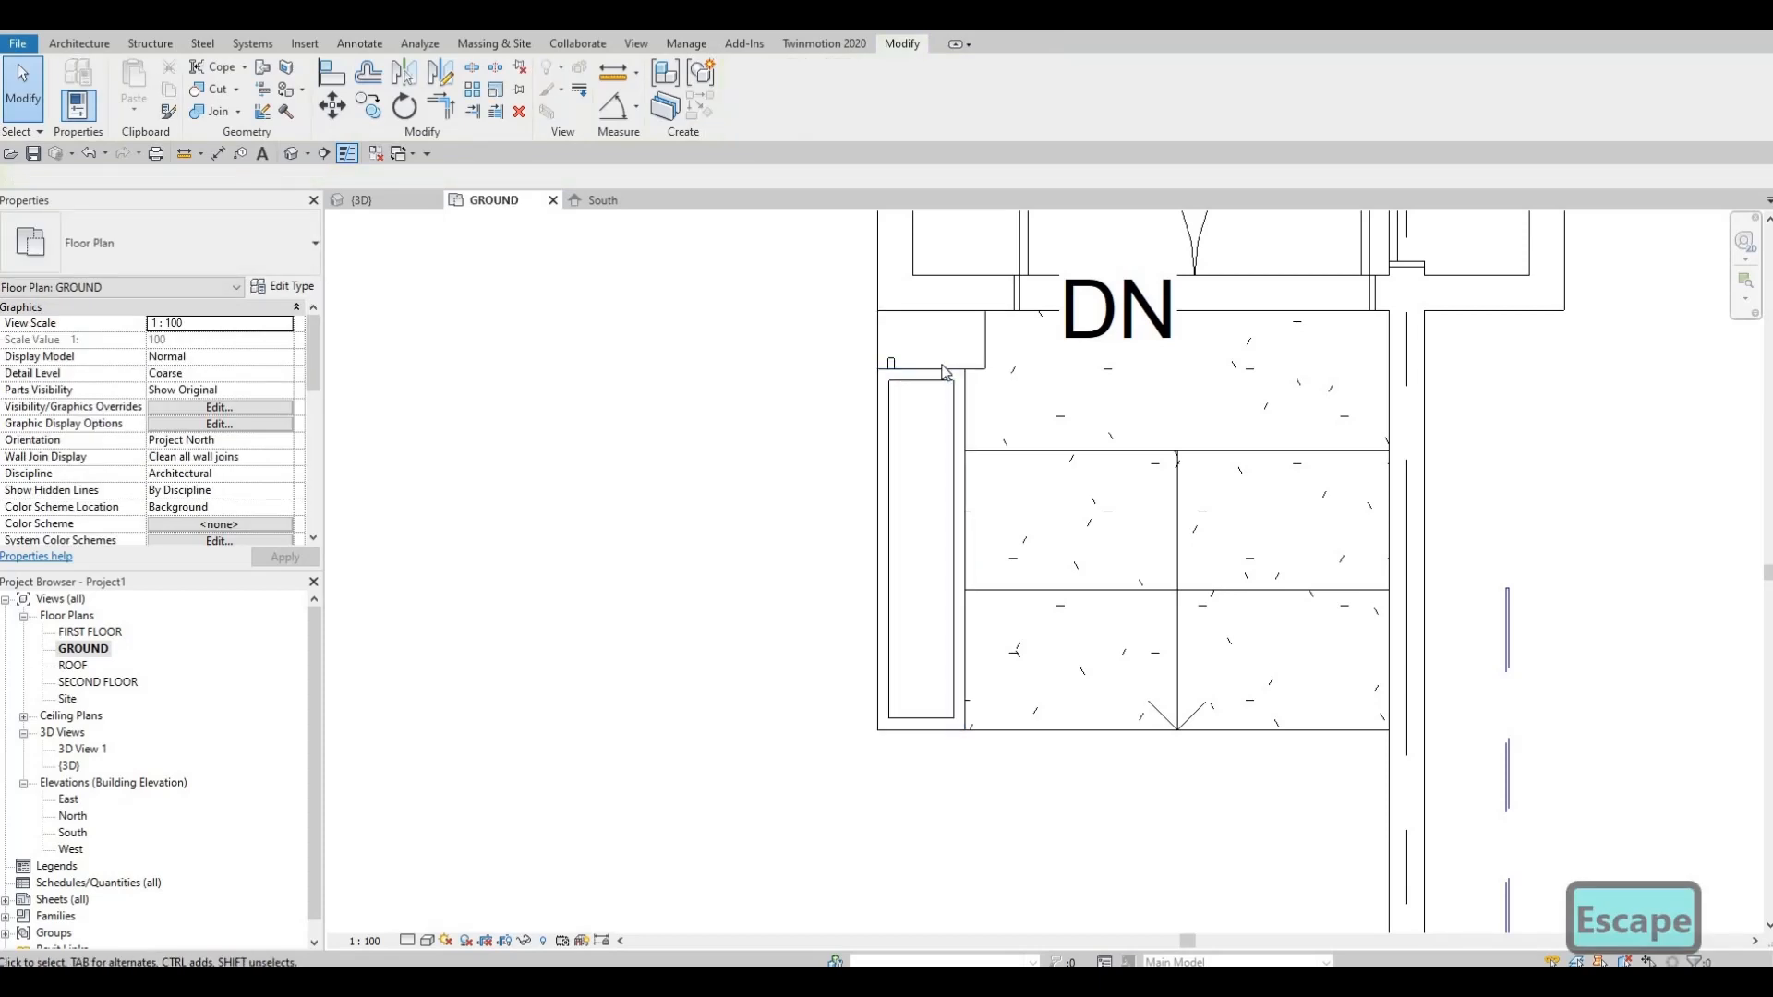
pyautogui.scroll(5, 924, 393)
pyautogui.click(885, 381)
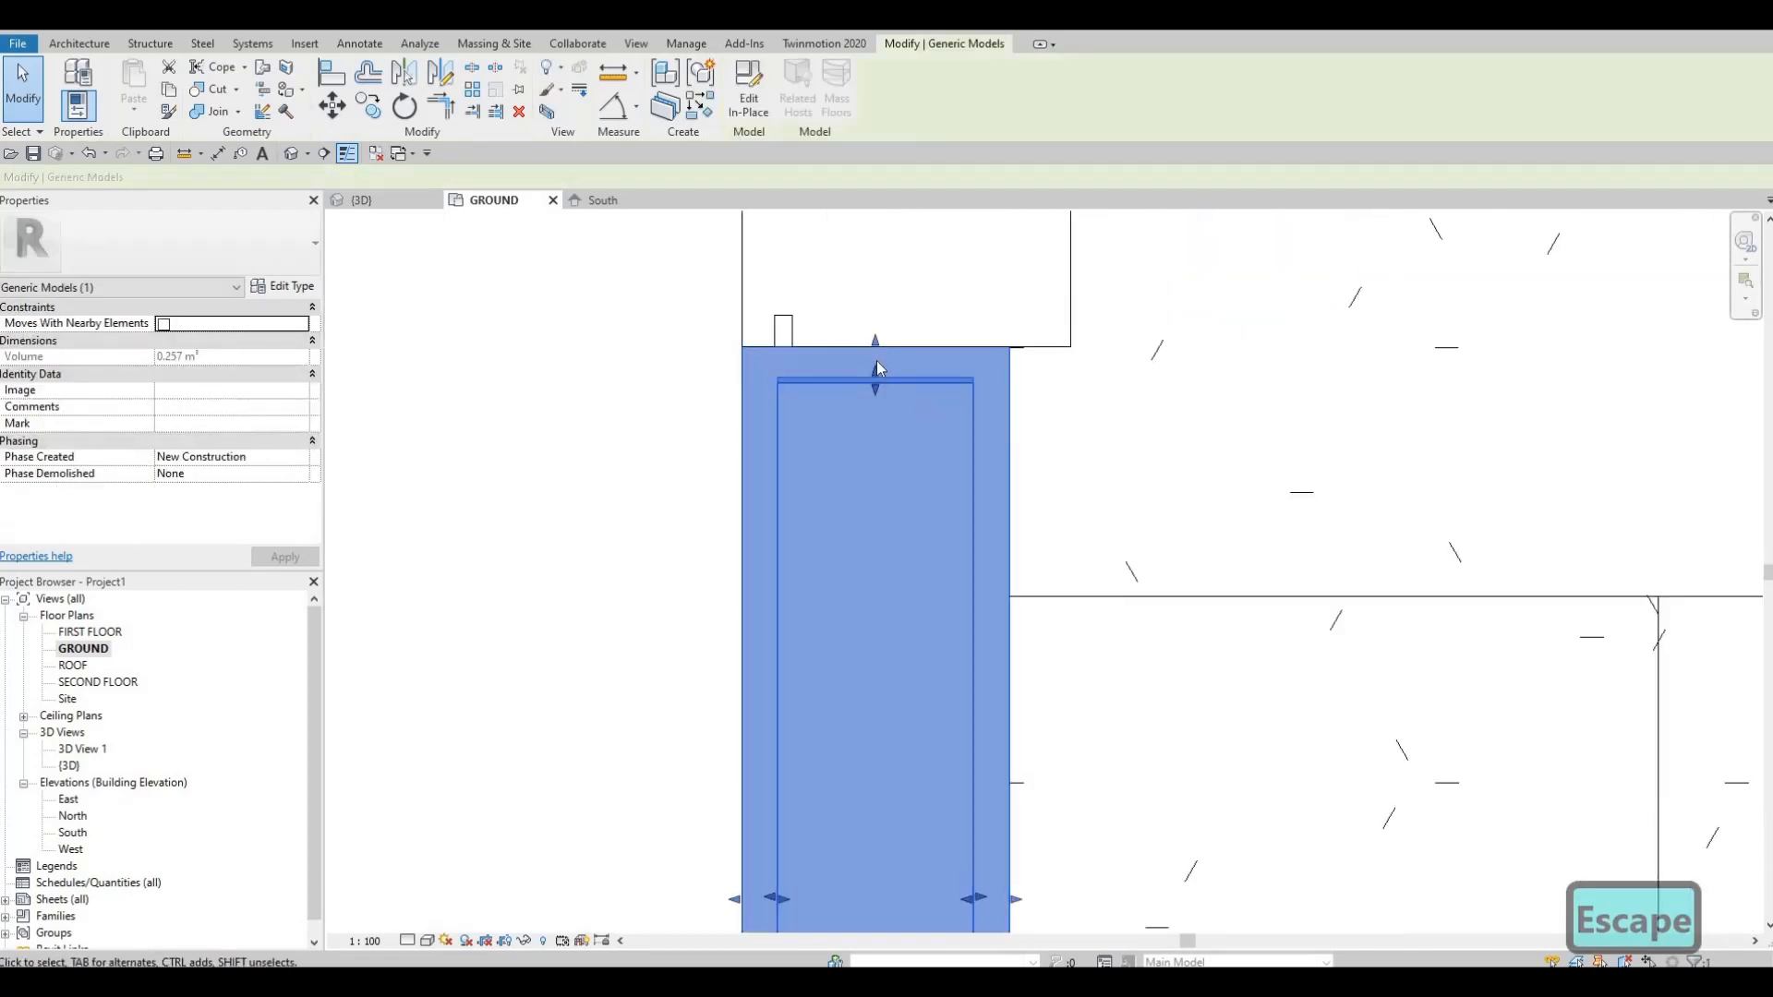
pyautogui.scroll(2, 884, 381)
pyautogui.moveTo(874, 379)
pyautogui.mouseDown()
pyautogui.moveTo(874, 406)
pyautogui.moveTo(871, 387)
pyautogui.mouseUp()
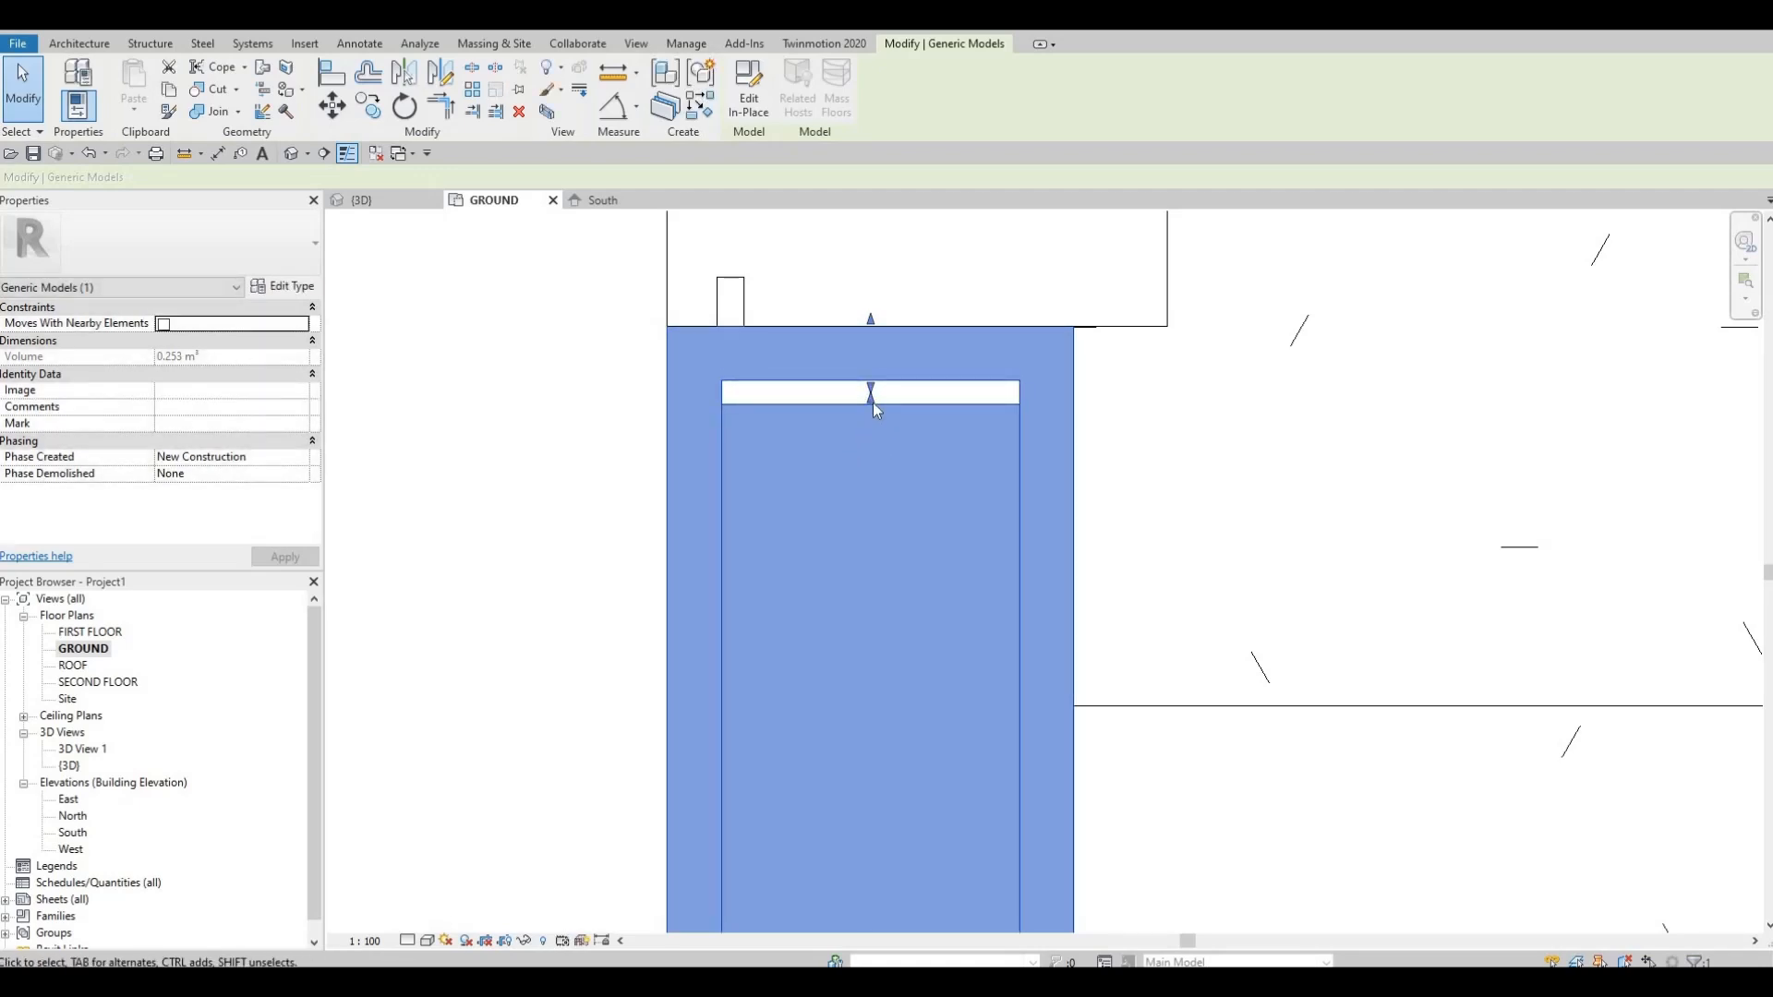
pyautogui.moveTo(874, 395); pyautogui.dragTo(879, 388)
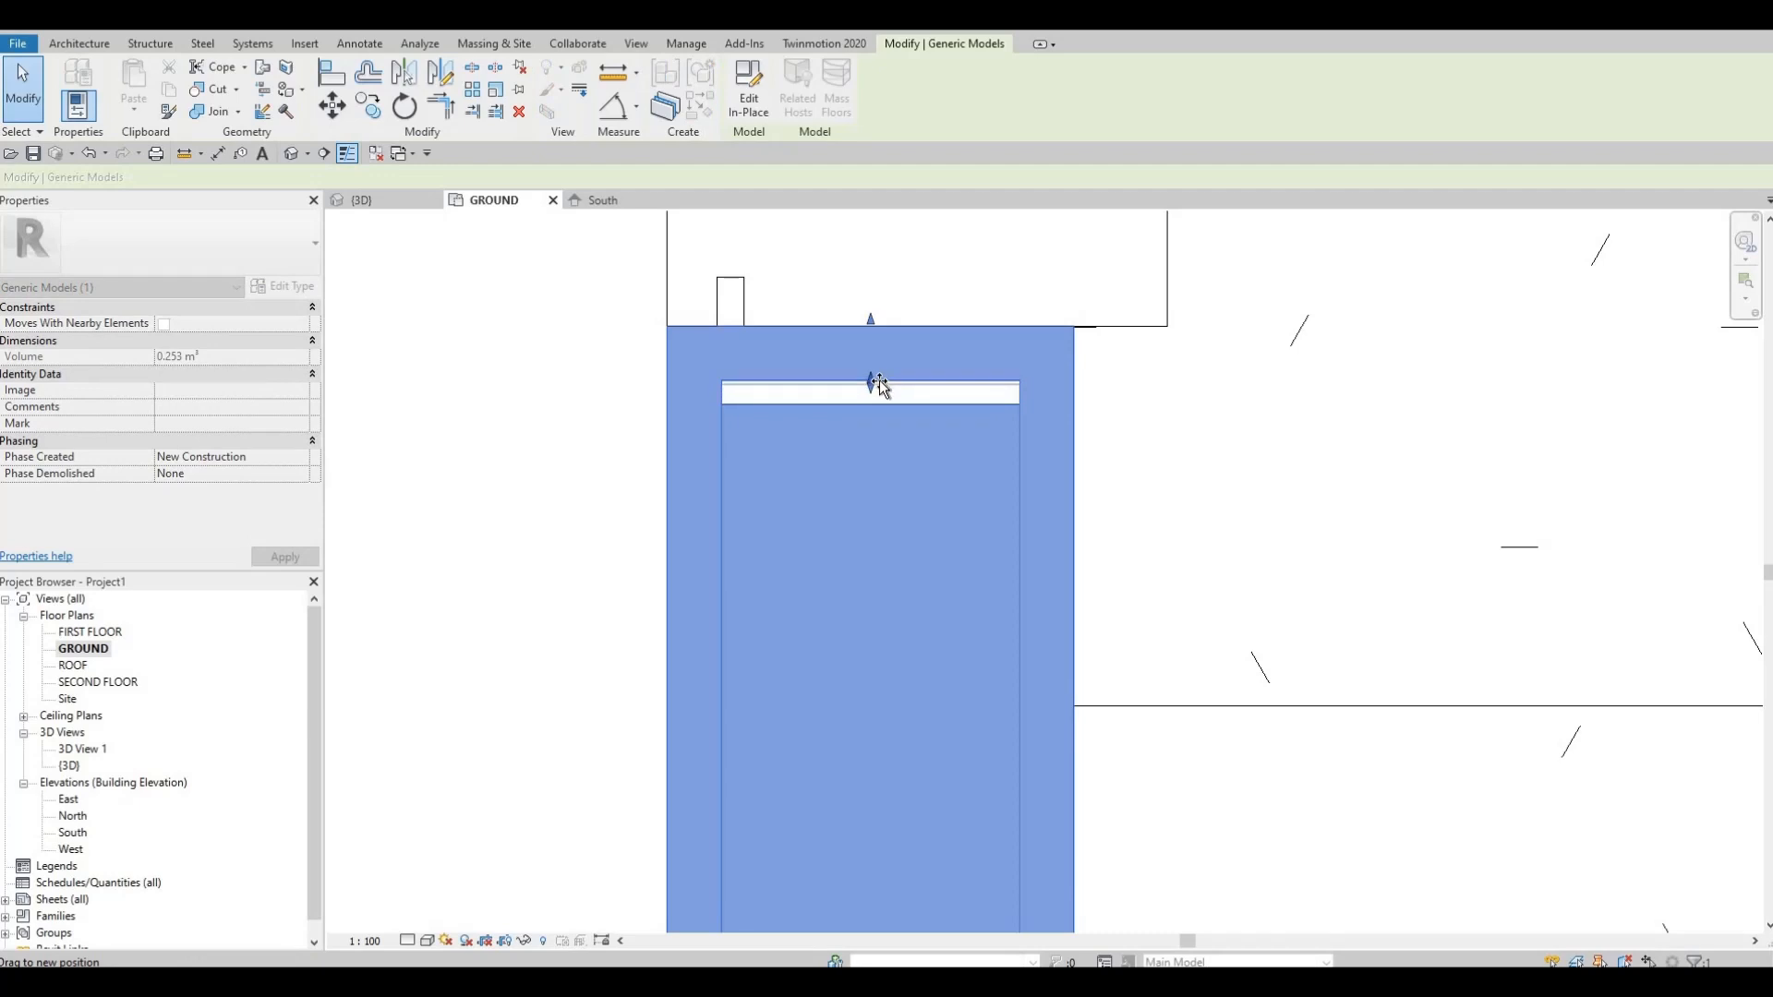
pyautogui.press('Escape')
pyautogui.press('Escape')
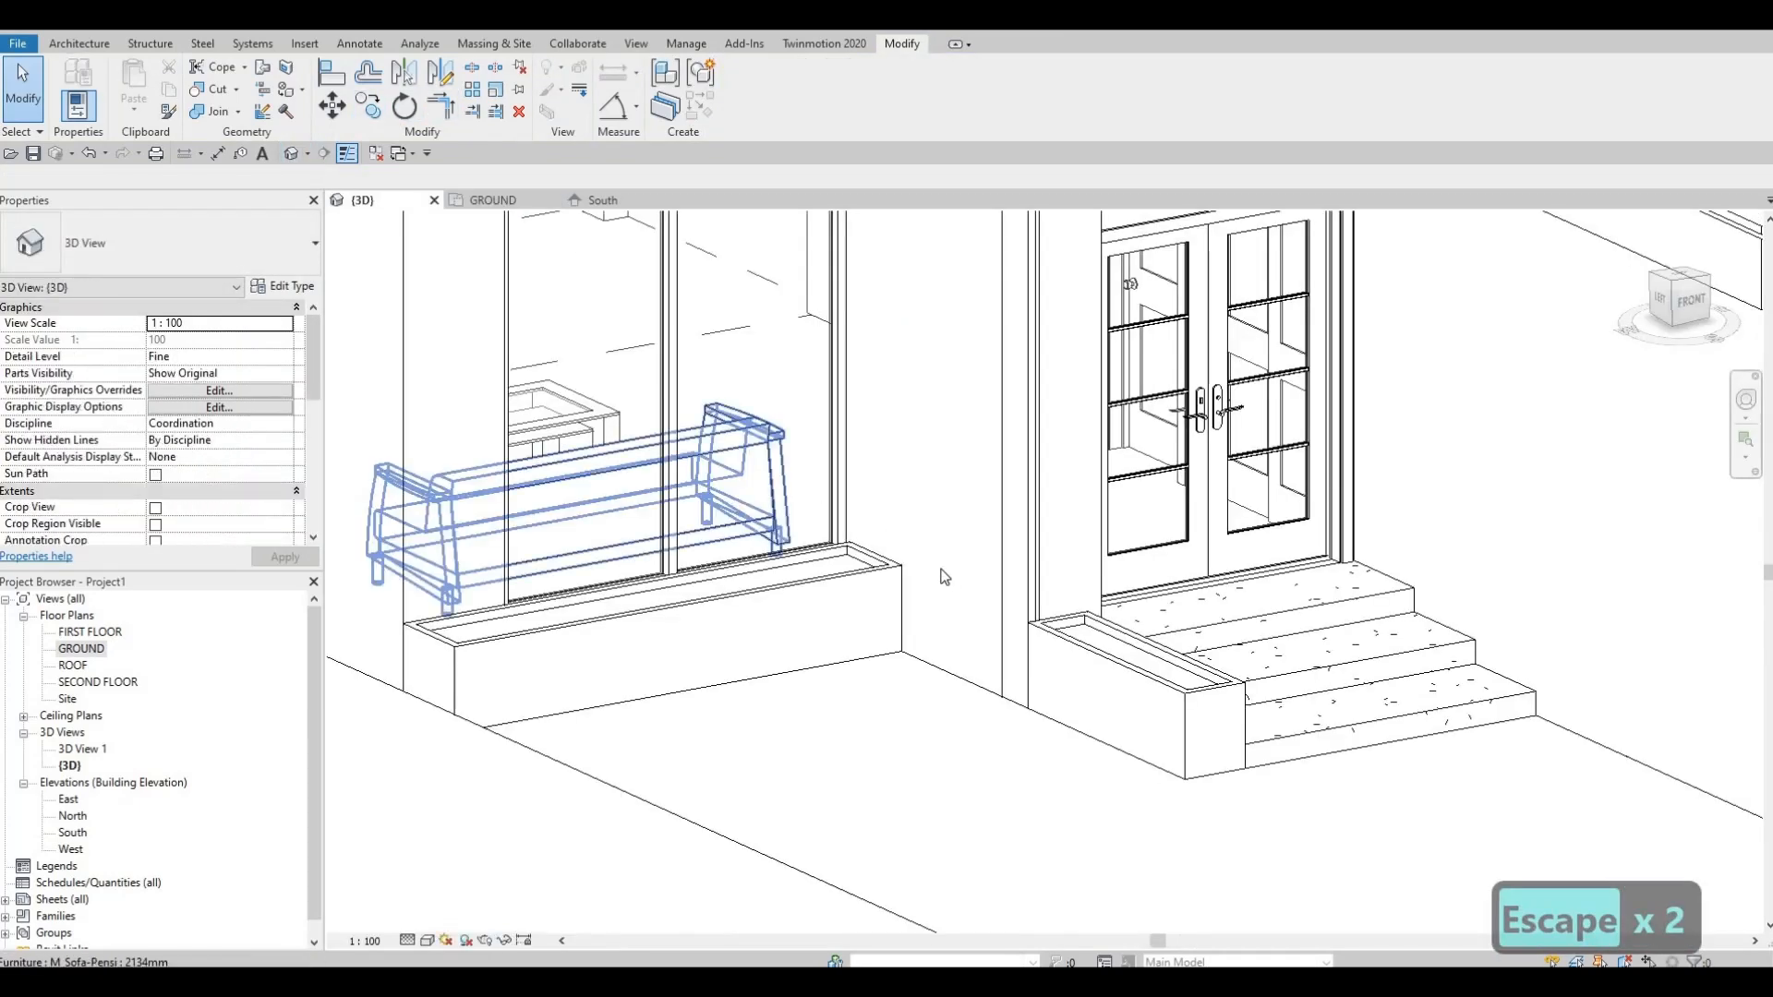
# - Check the front planters in the default 3D view, save the project and synchronize it with Twinmotion
pyautogui.keyDown('shift'); pyautogui.moveTo(869, 554); pyautogui.dragTo(785, 547, button='middle'); pyautogui.keyUp('shift')
pyautogui.scroll(-2, 965, 656)
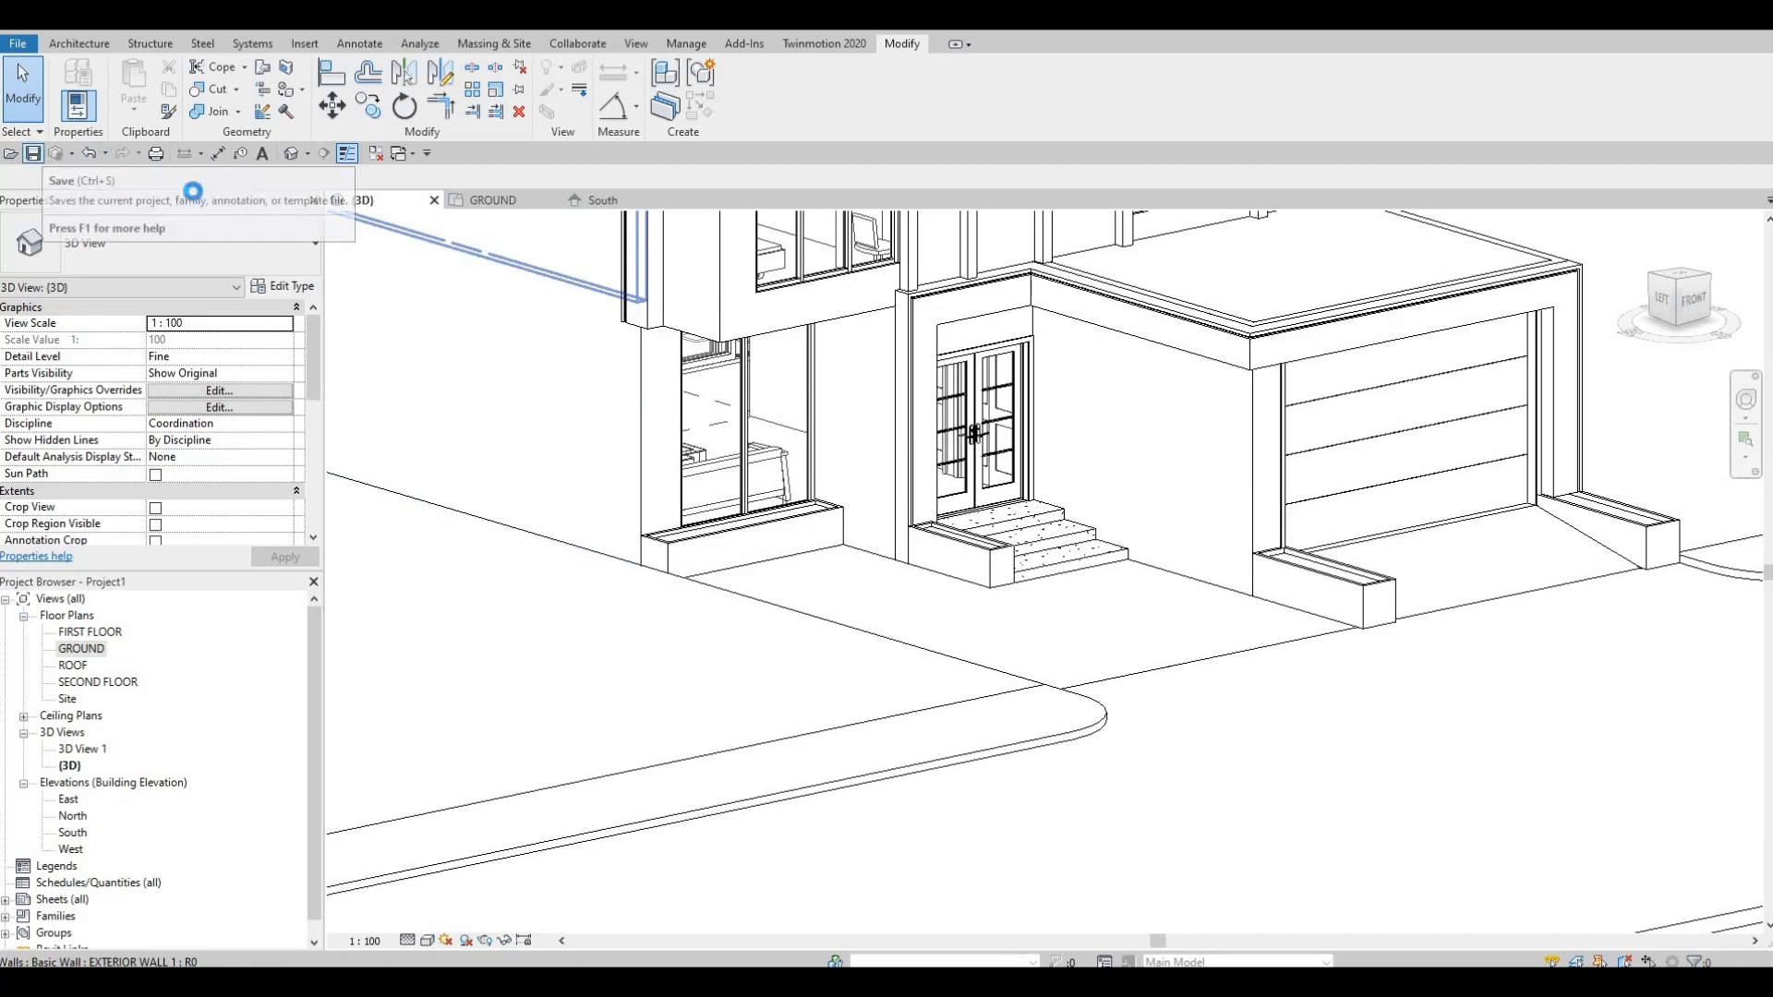
pyautogui.click(38, 155)
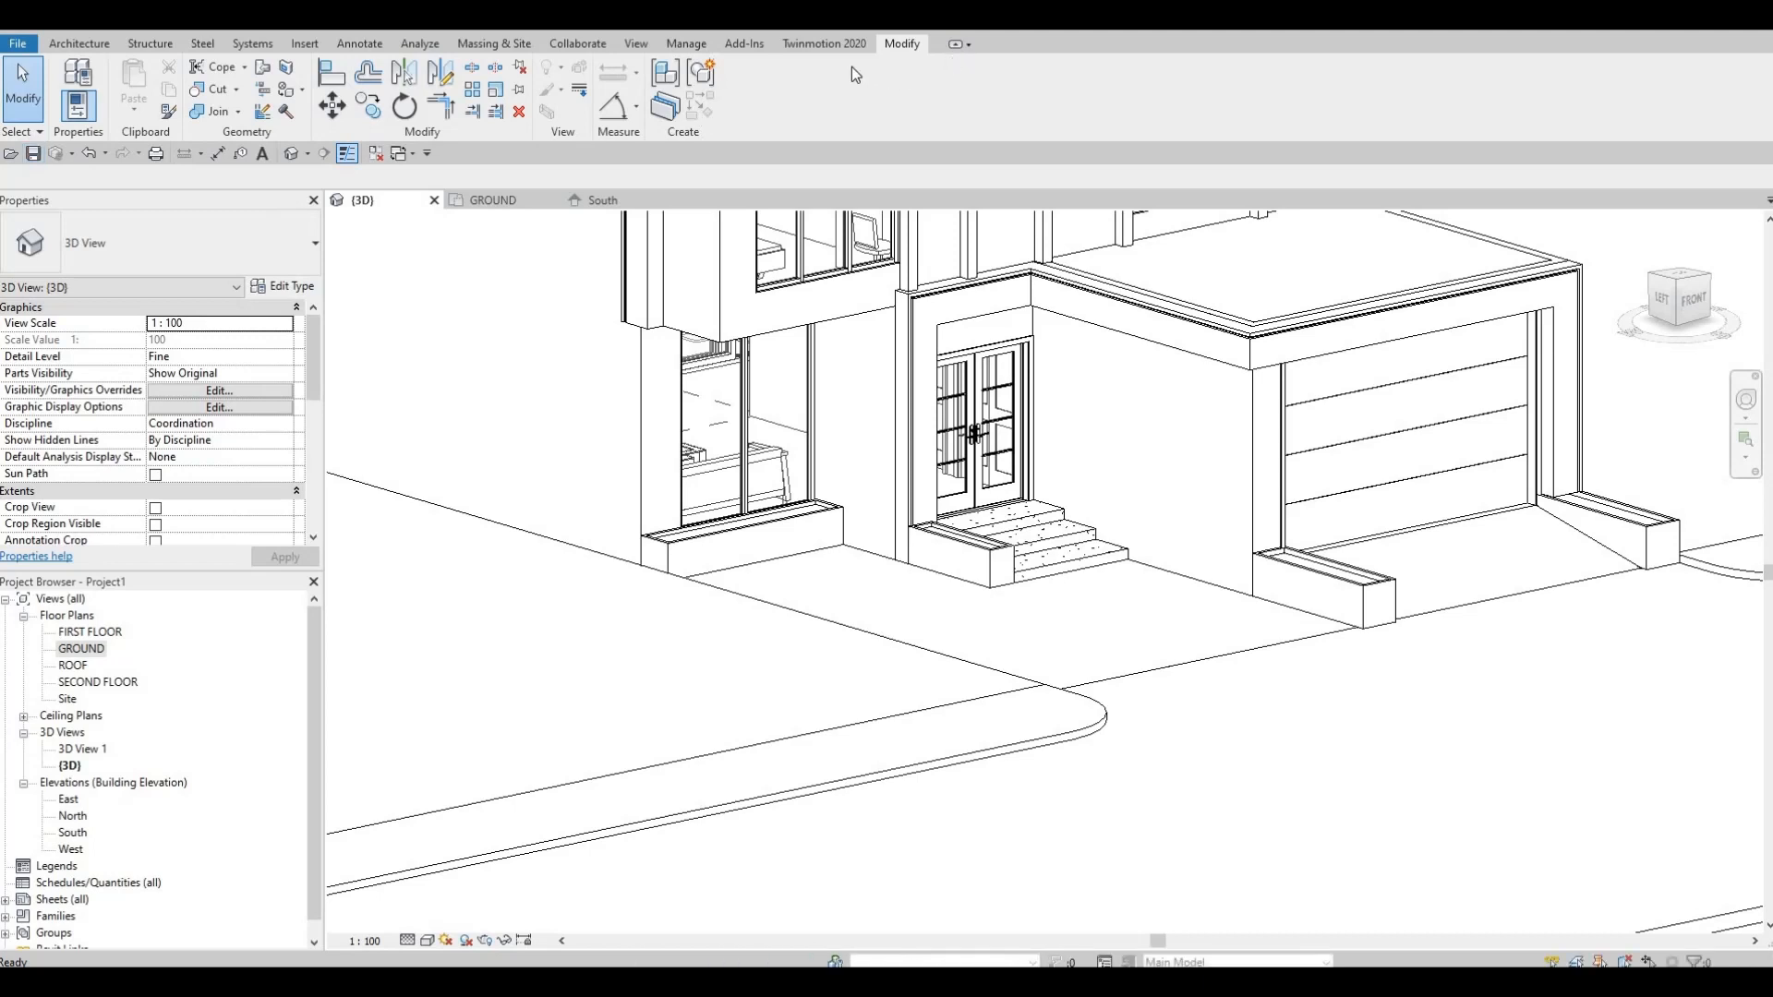
pyautogui.click(822, 44)
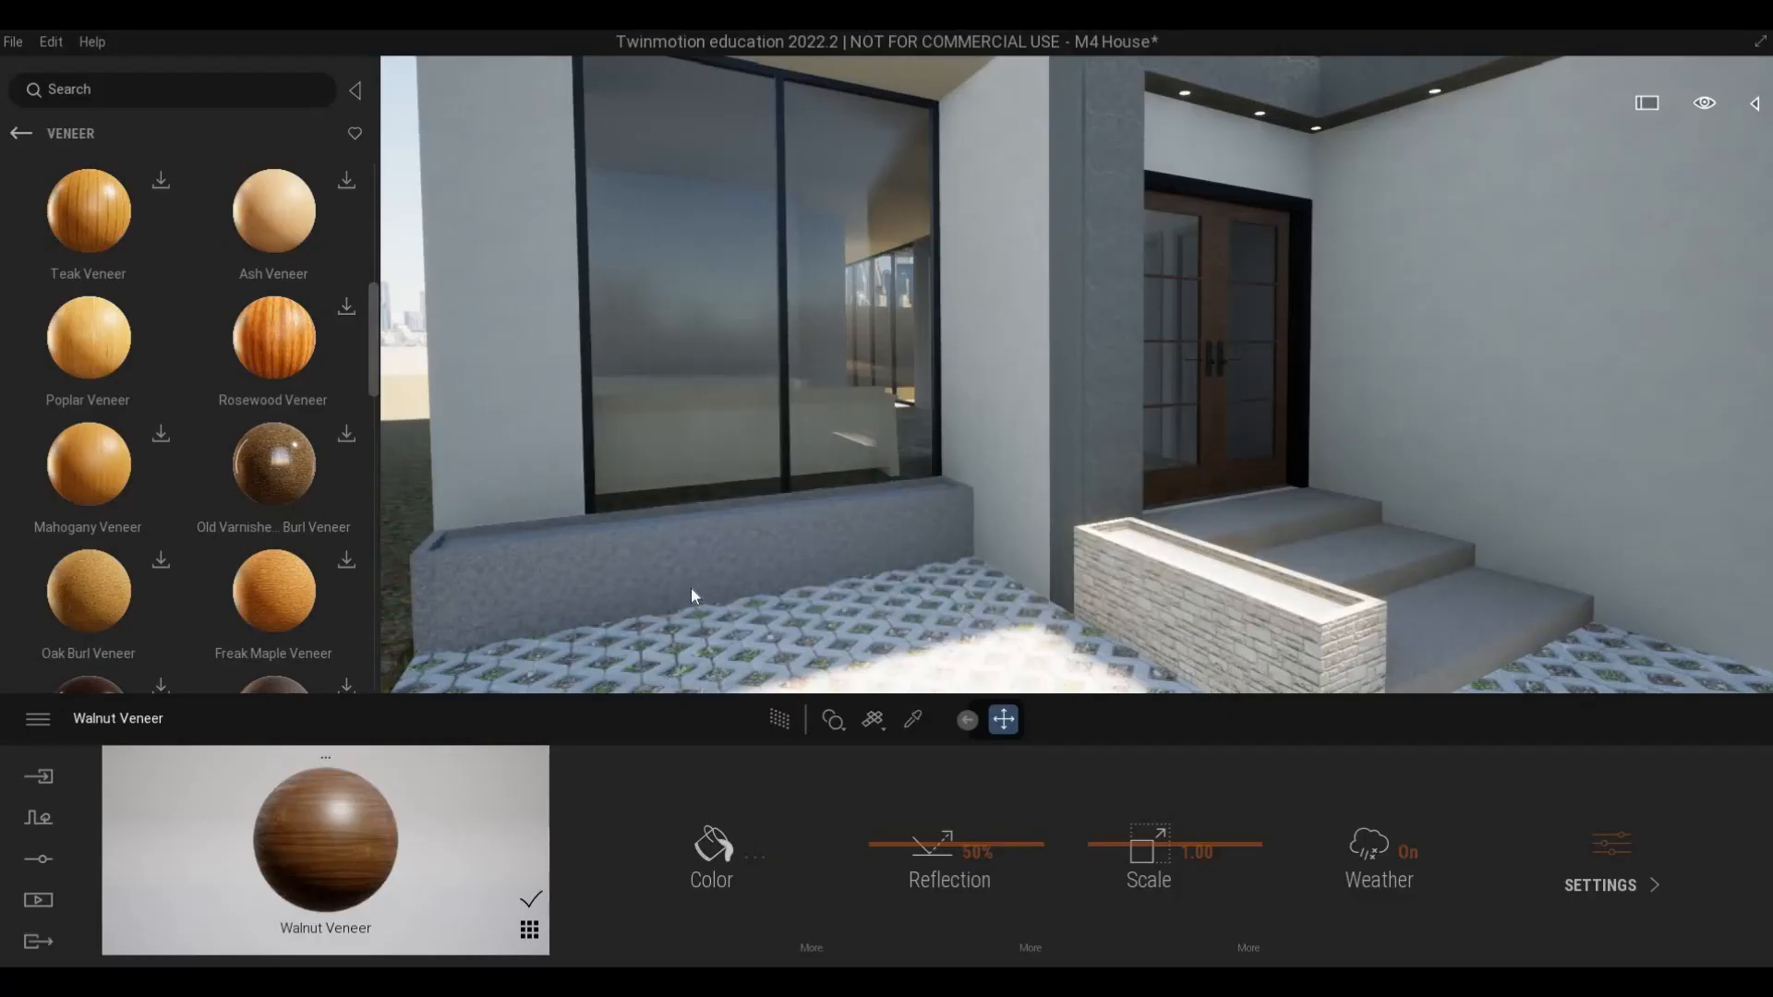
# - In Twinmotion, examine the updated entrance frame, steps and both front planters from several angles
pyautogui.scroll(-5, 661, 595)
pyautogui.scroll(7, 814, 532)
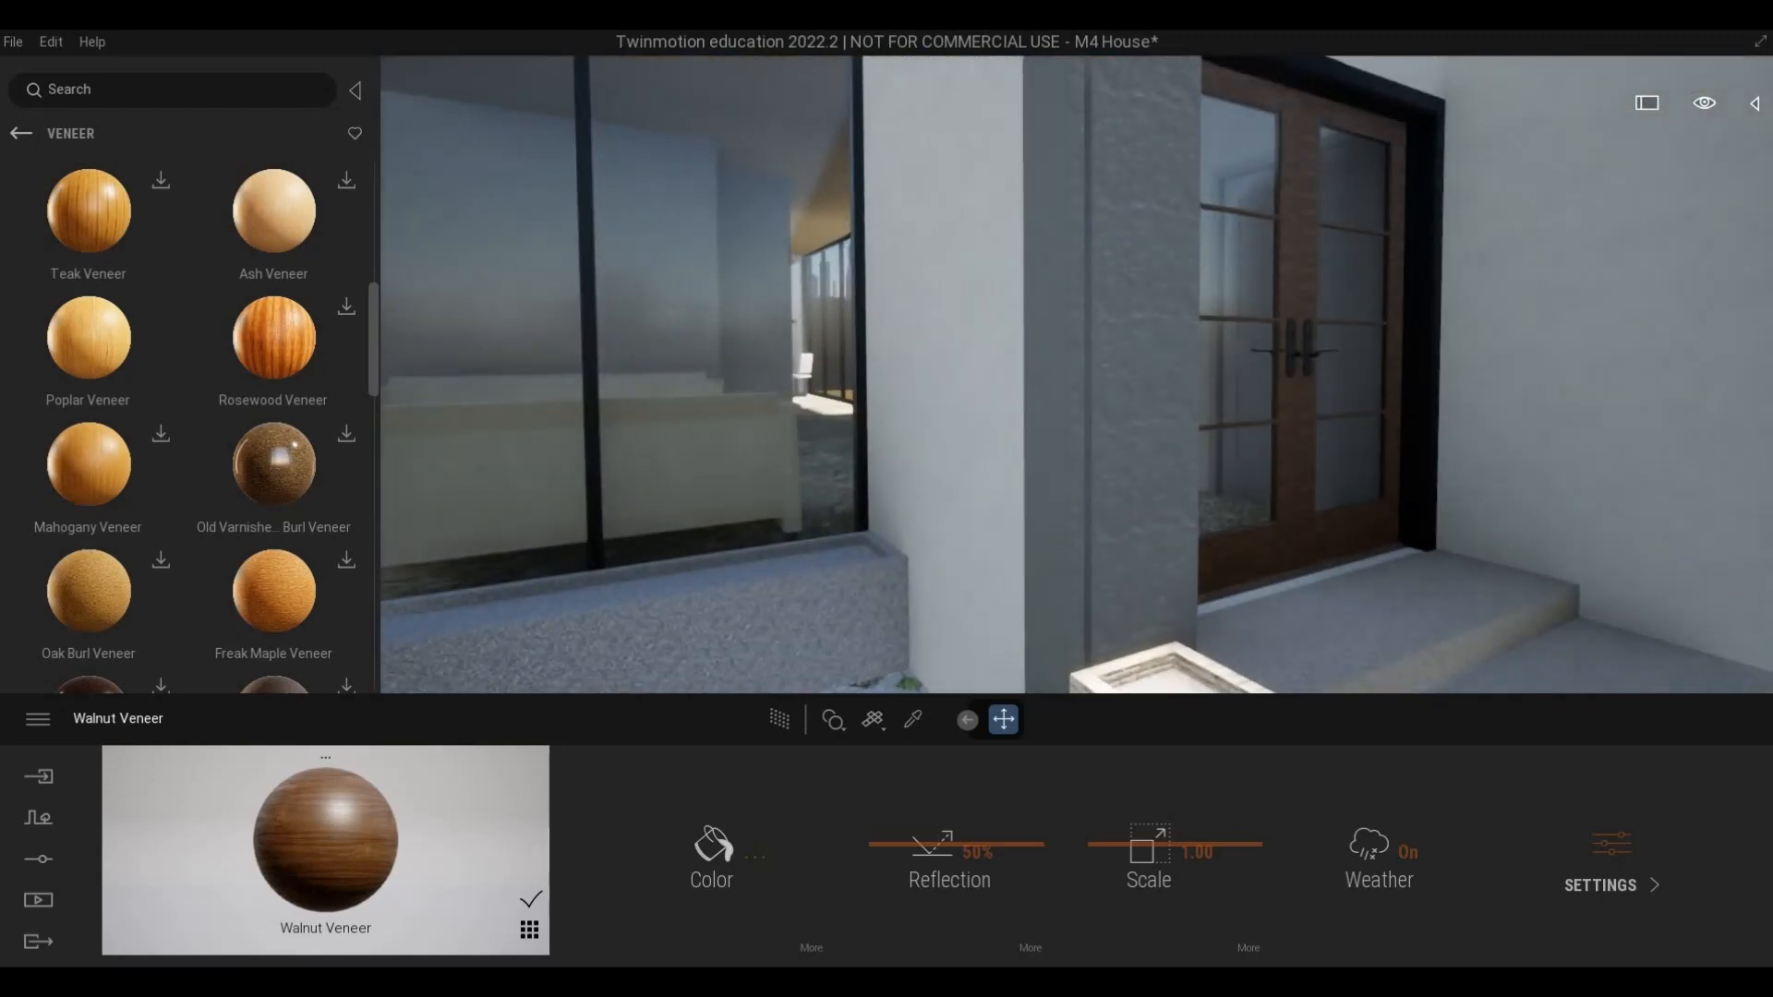
pyautogui.press('a')
pyautogui.press('w')
pyautogui.press('e')
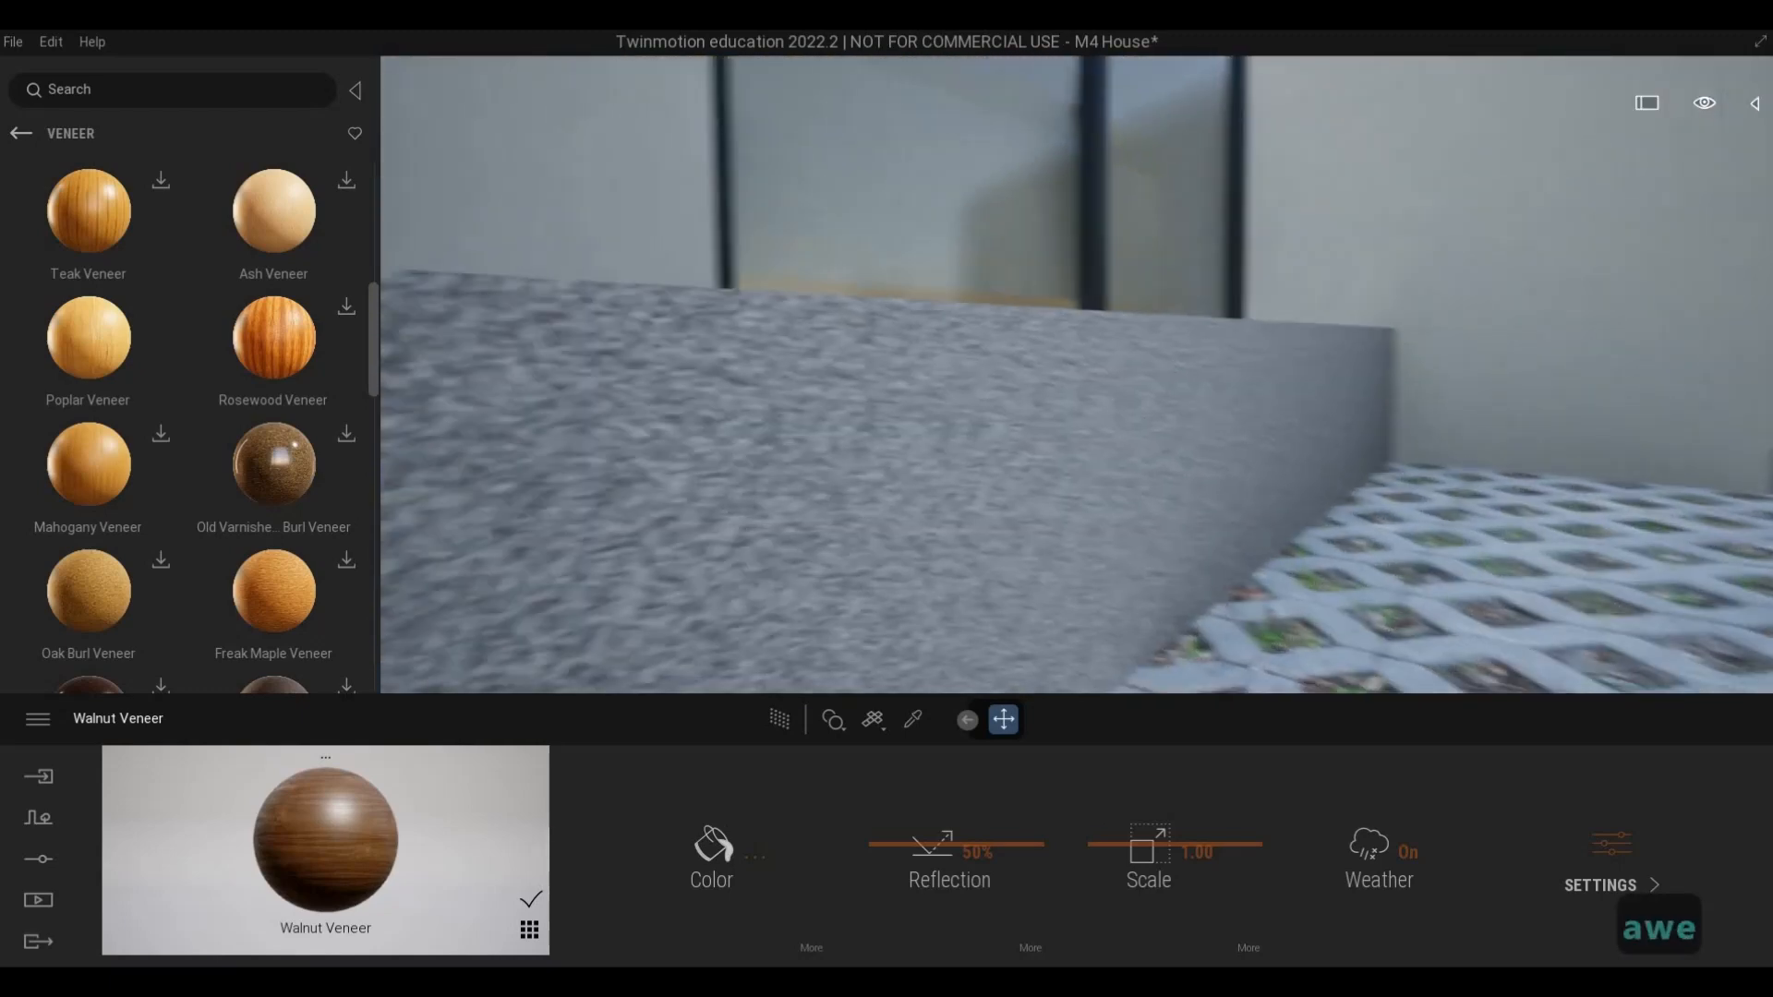
pyautogui.press('s')
pyautogui.press('d')
pyautogui.press('w')
pyautogui.press('q')
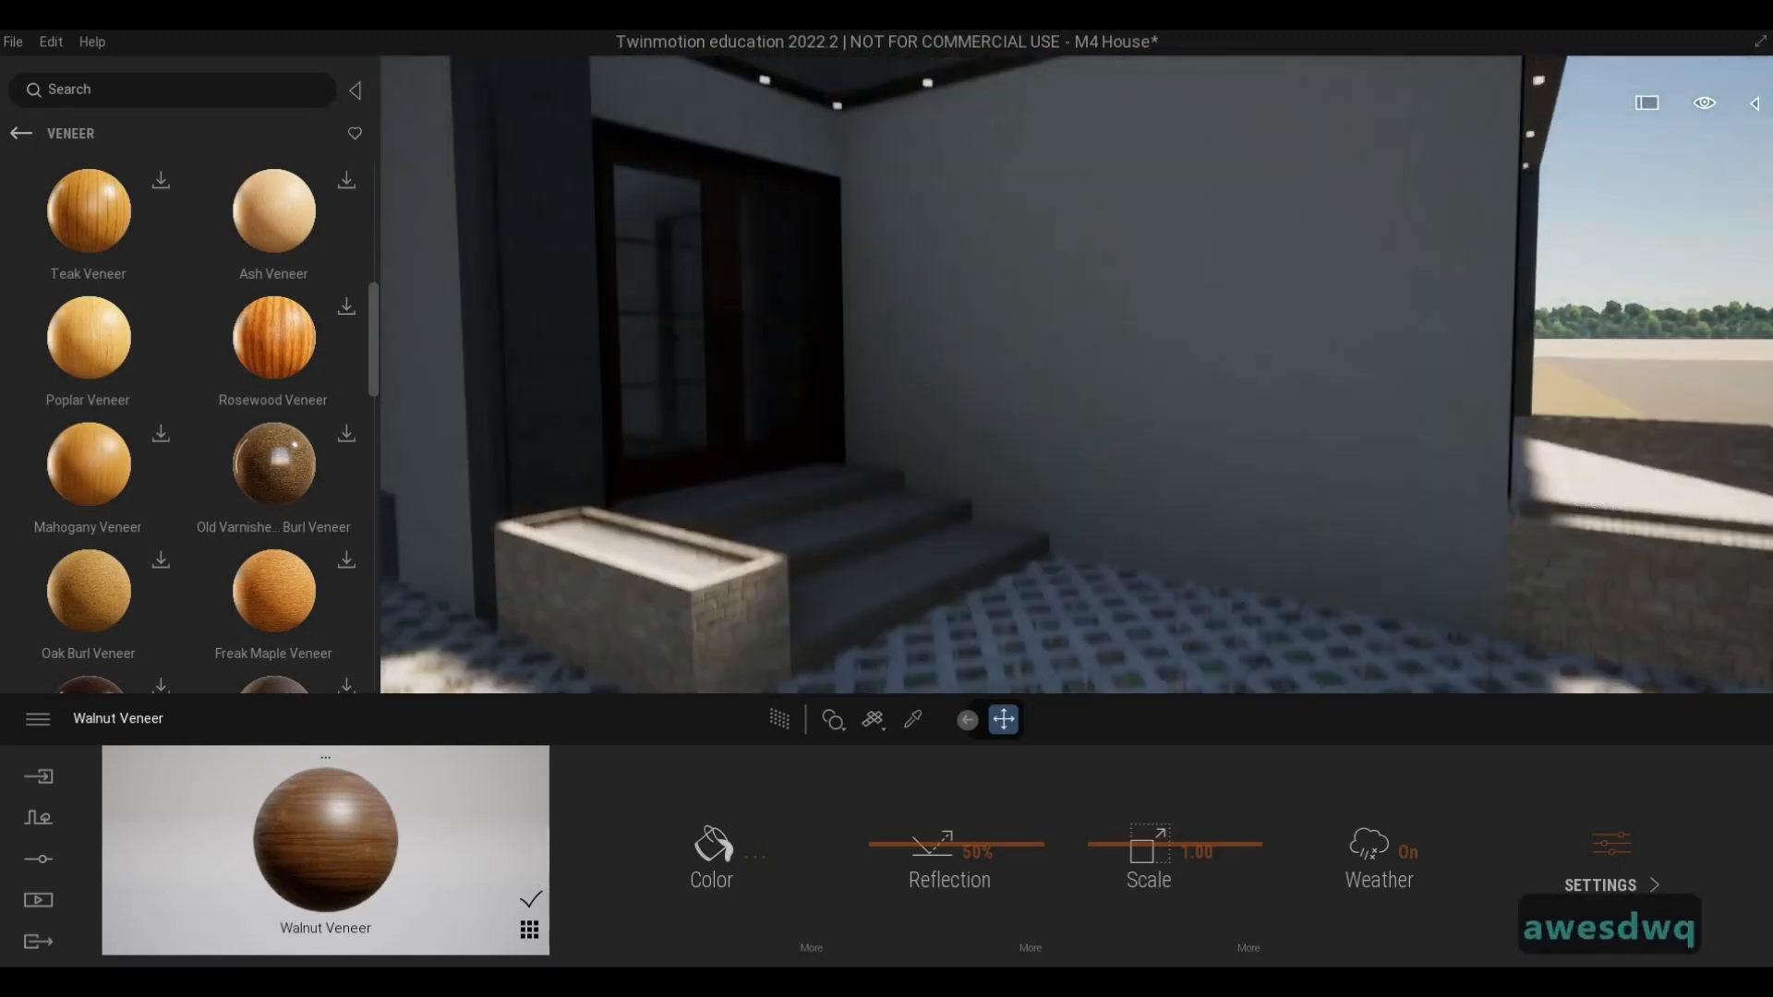
pyautogui.press('a')
pyautogui.press('e')
pyautogui.press('a')
pyautogui.press('q')
pyautogui.press('s')
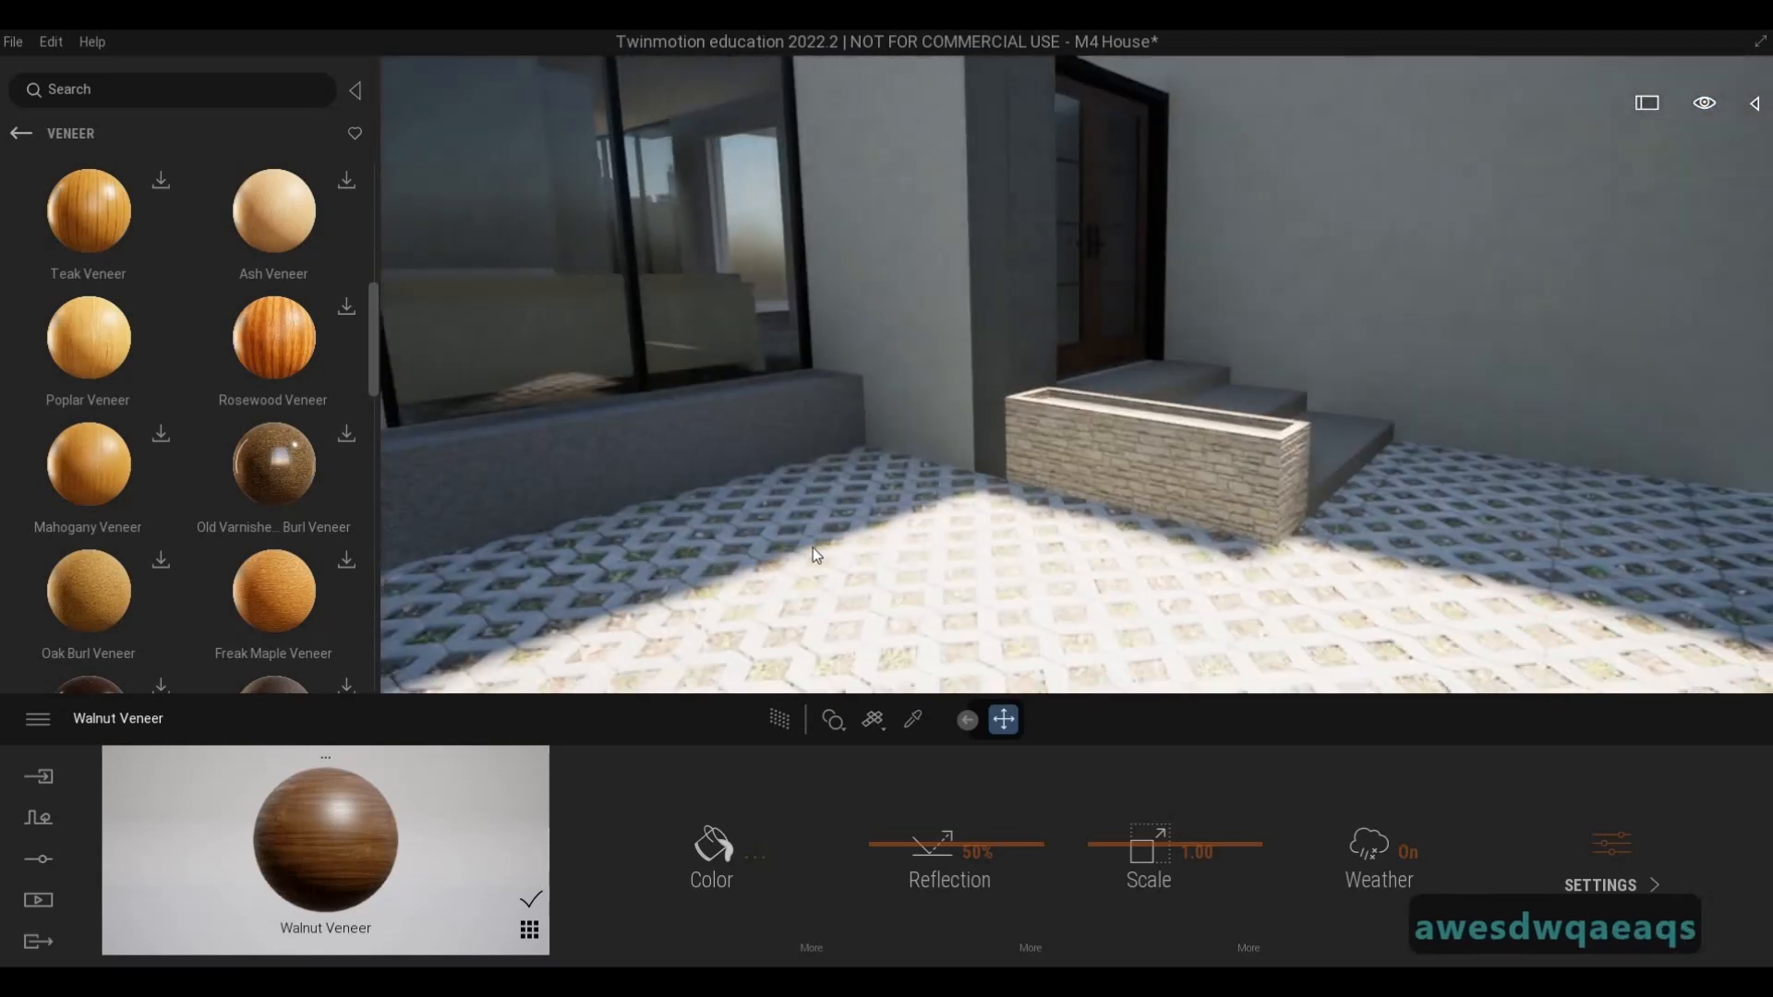
# - Sample the Stone 03 material from the entrance planter and apply it to the planter beneath the front window
pyautogui.press('a')
pyautogui.click(915, 720)
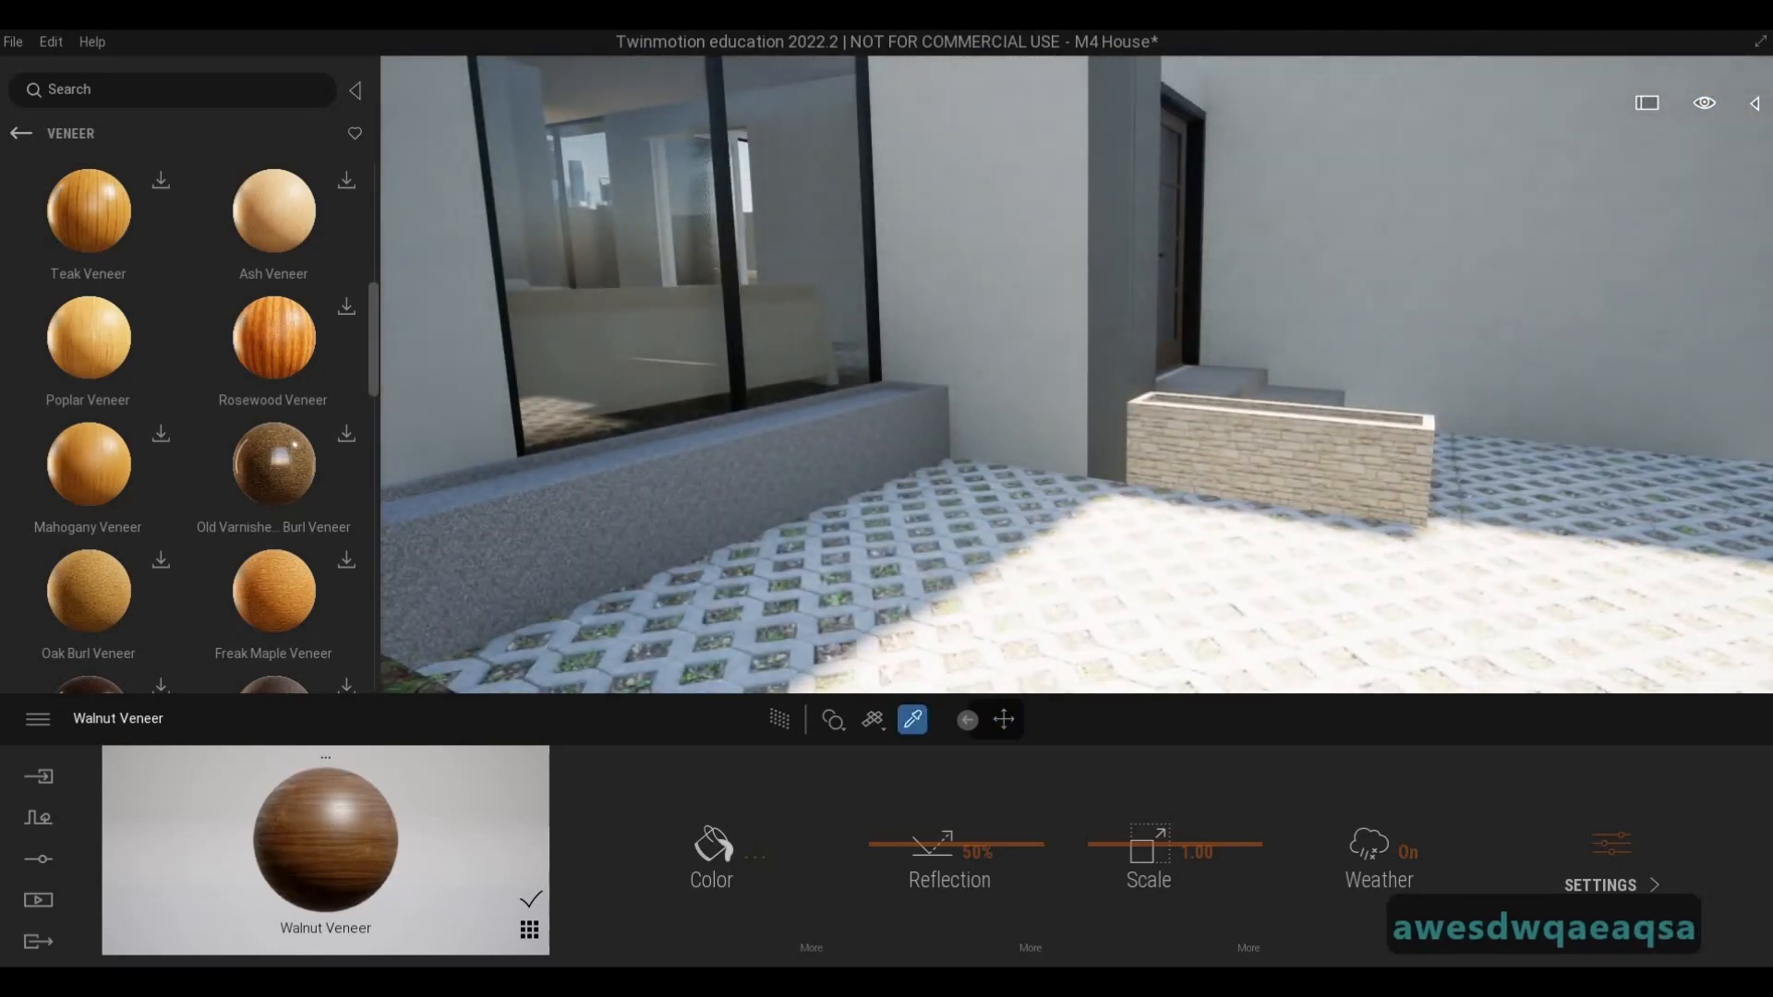
pyautogui.click(1252, 475)
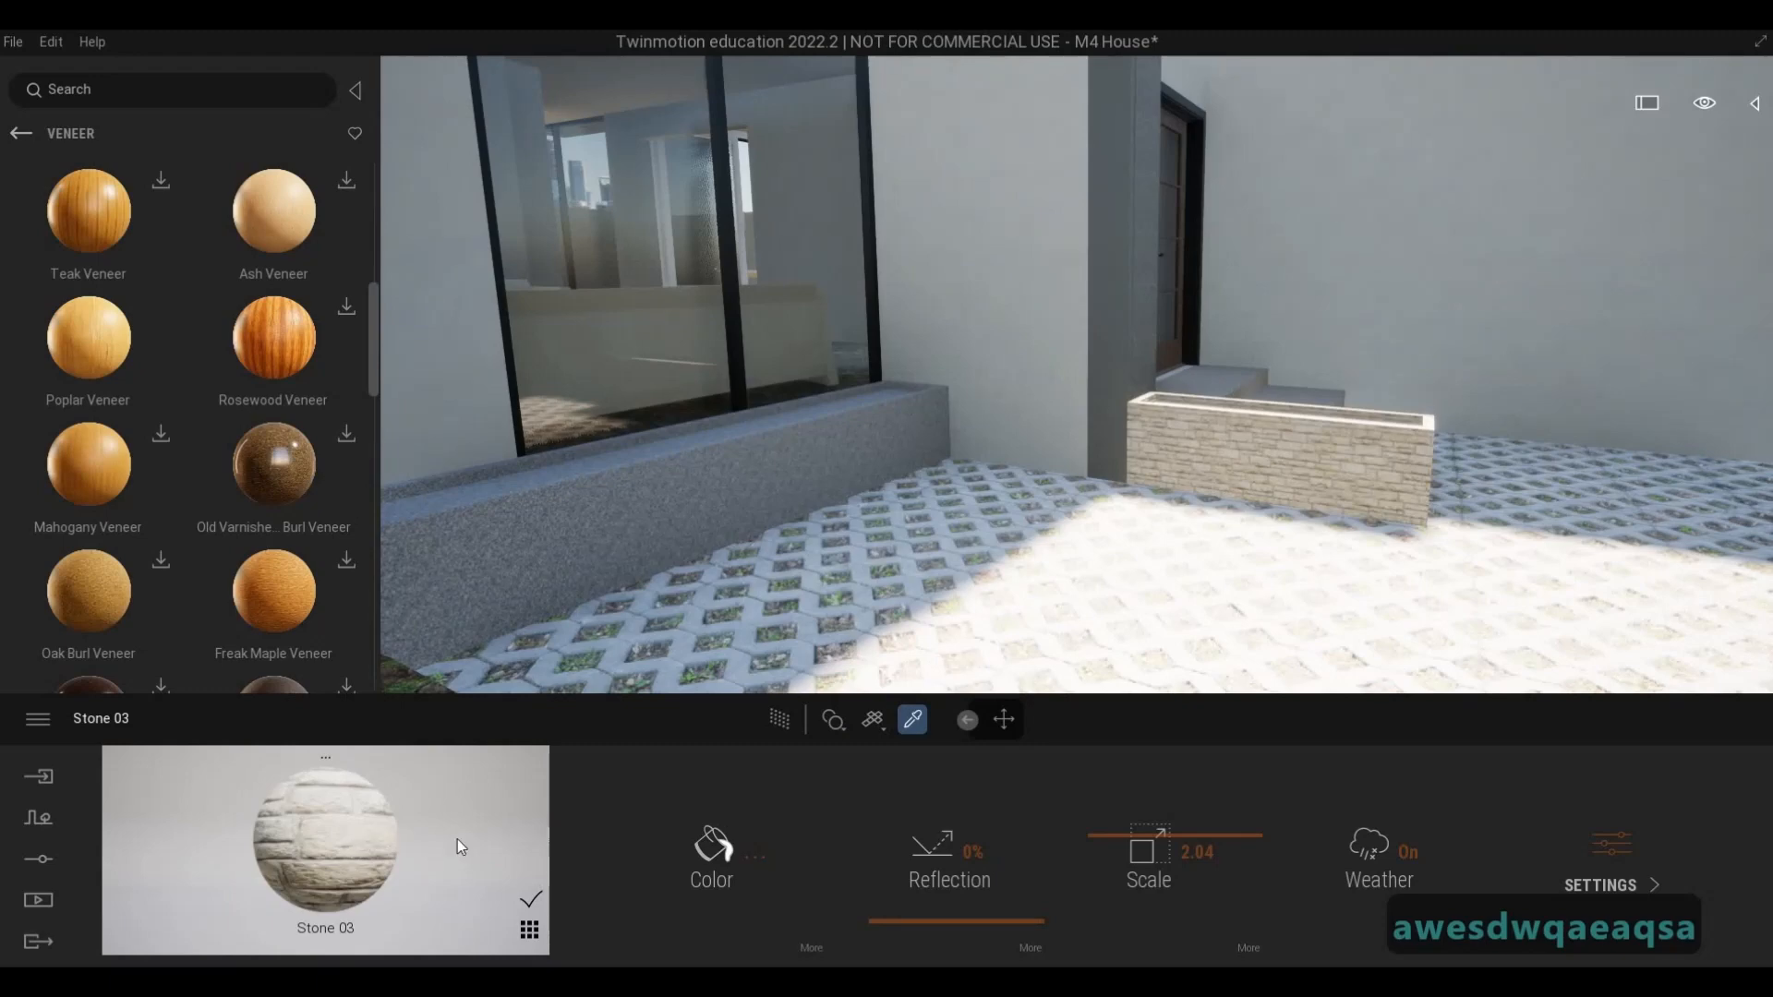
pyautogui.click(538, 608)
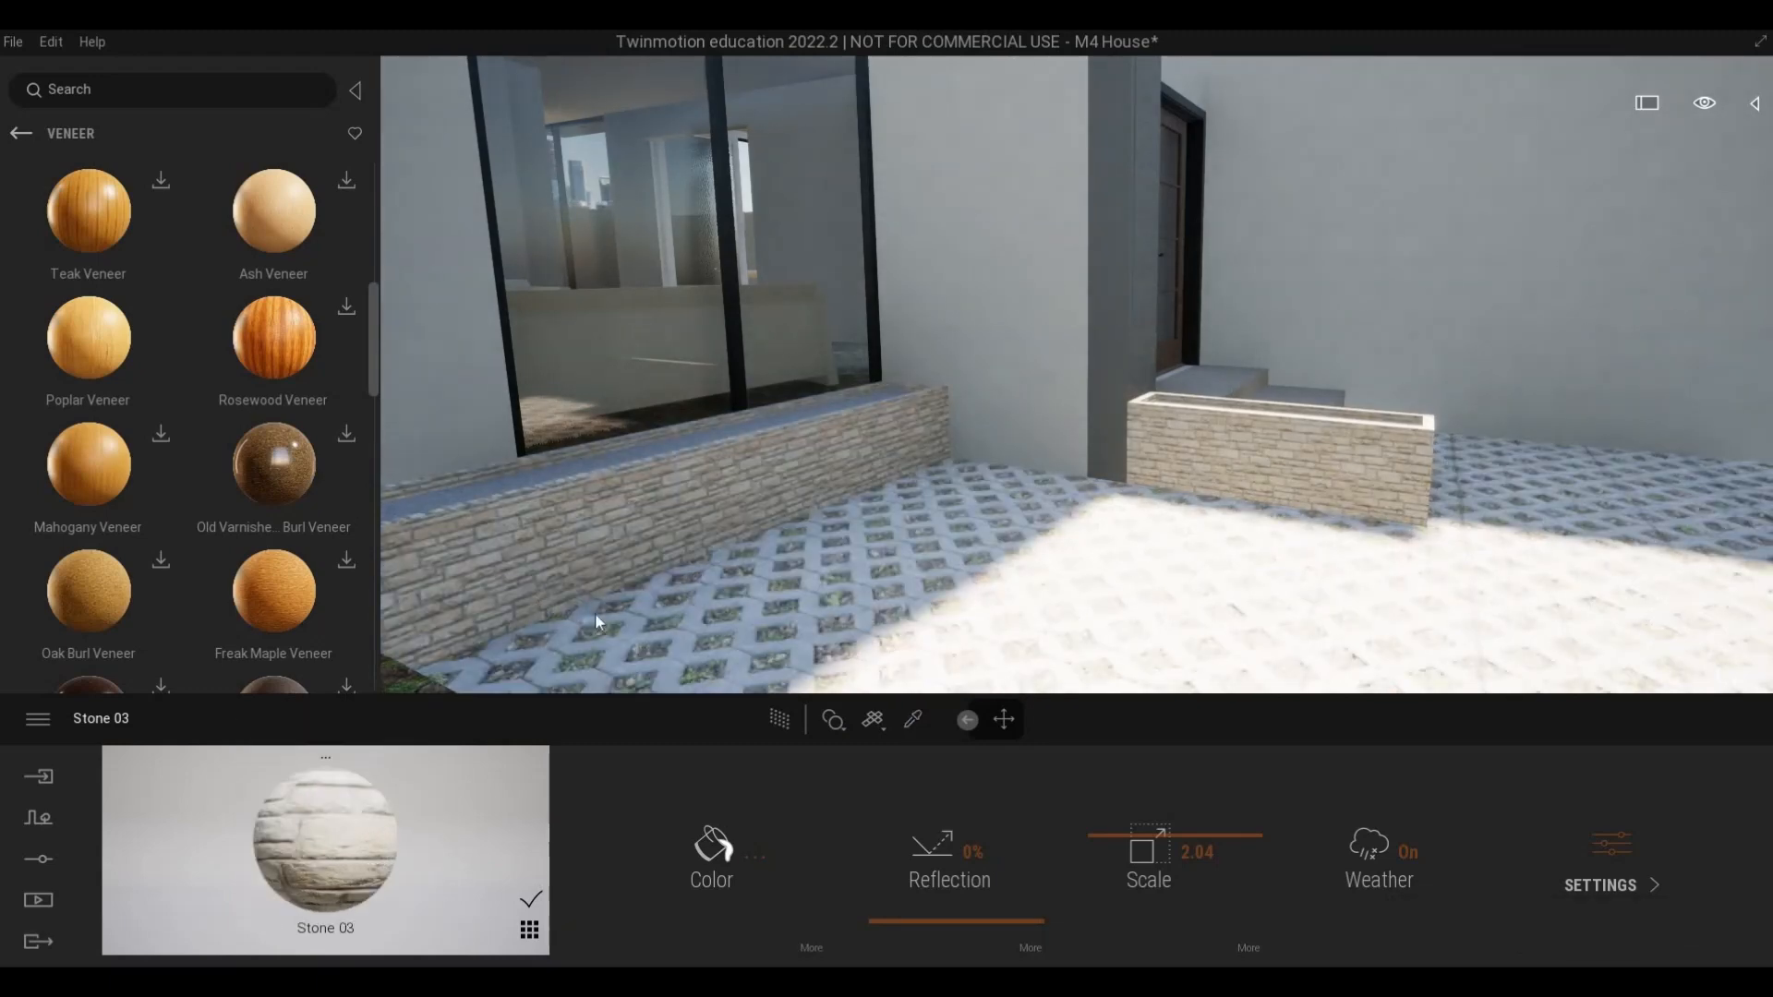
pyautogui.press('Escape')
# - Sample the Pebbles material from the entrance planter's fill and apply it to the window planter's fill
pyautogui.moveTo(899, 653); pyautogui.dragTo(861, 741, button='right')
pyautogui.click(913, 719)
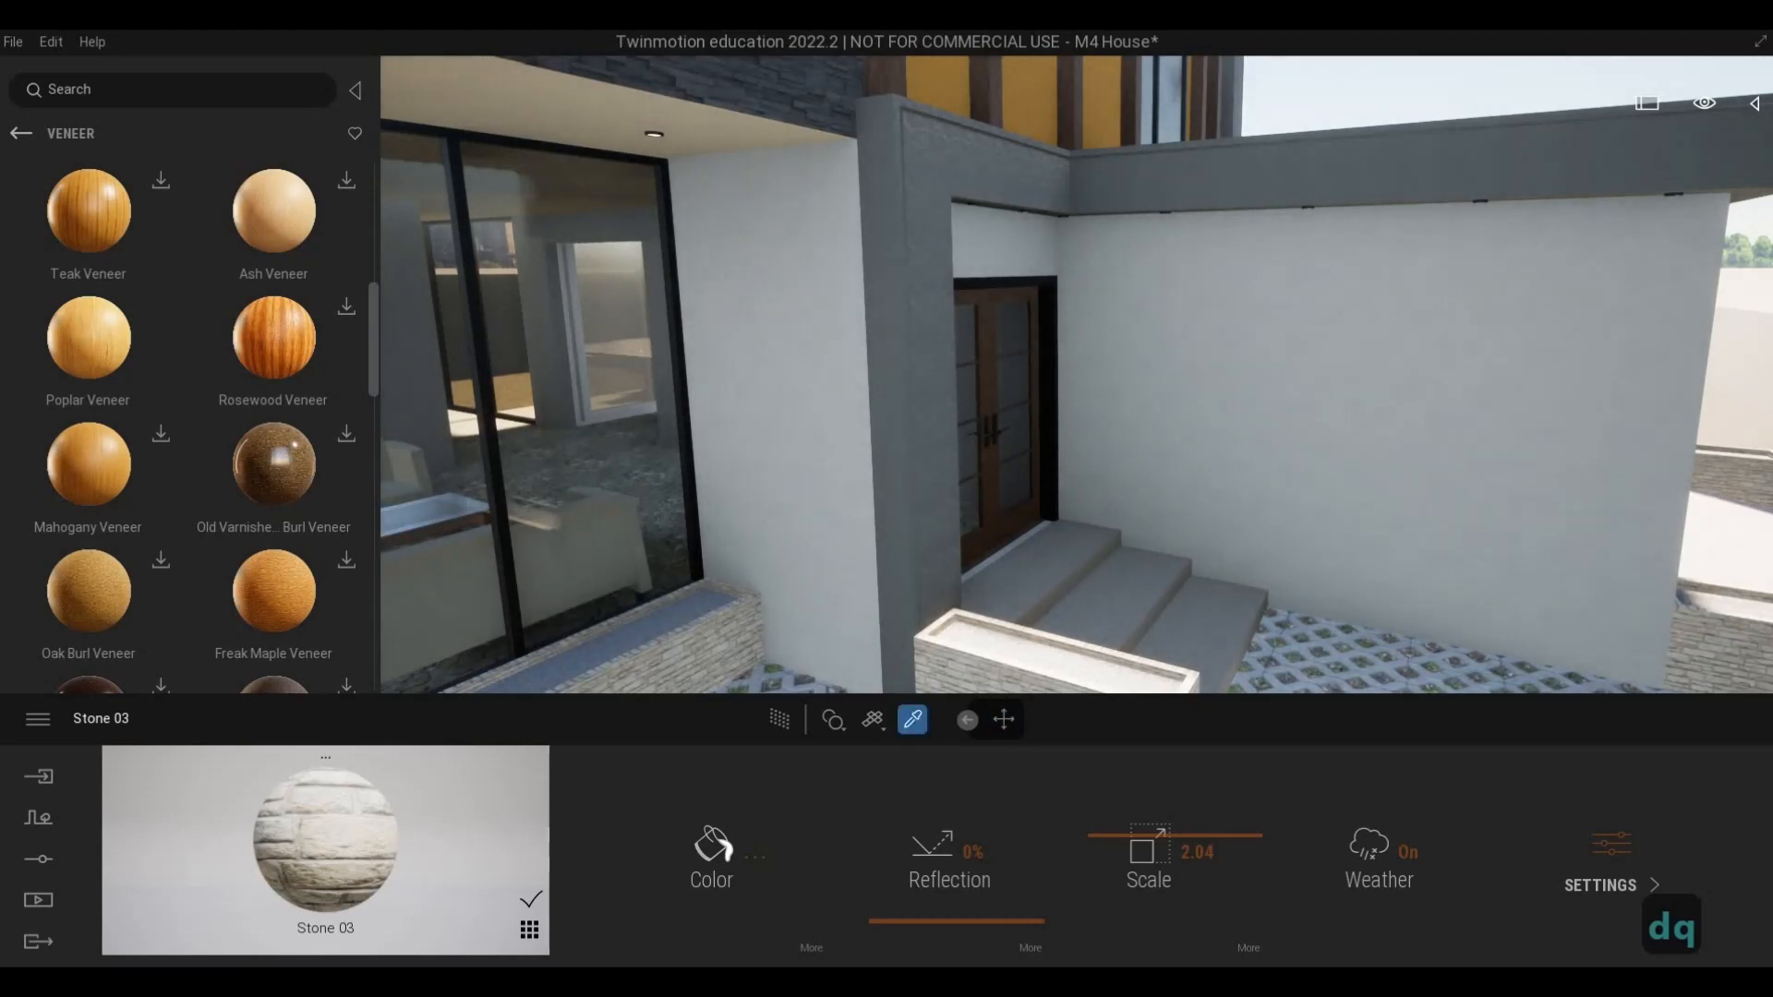
pyautogui.click(986, 638)
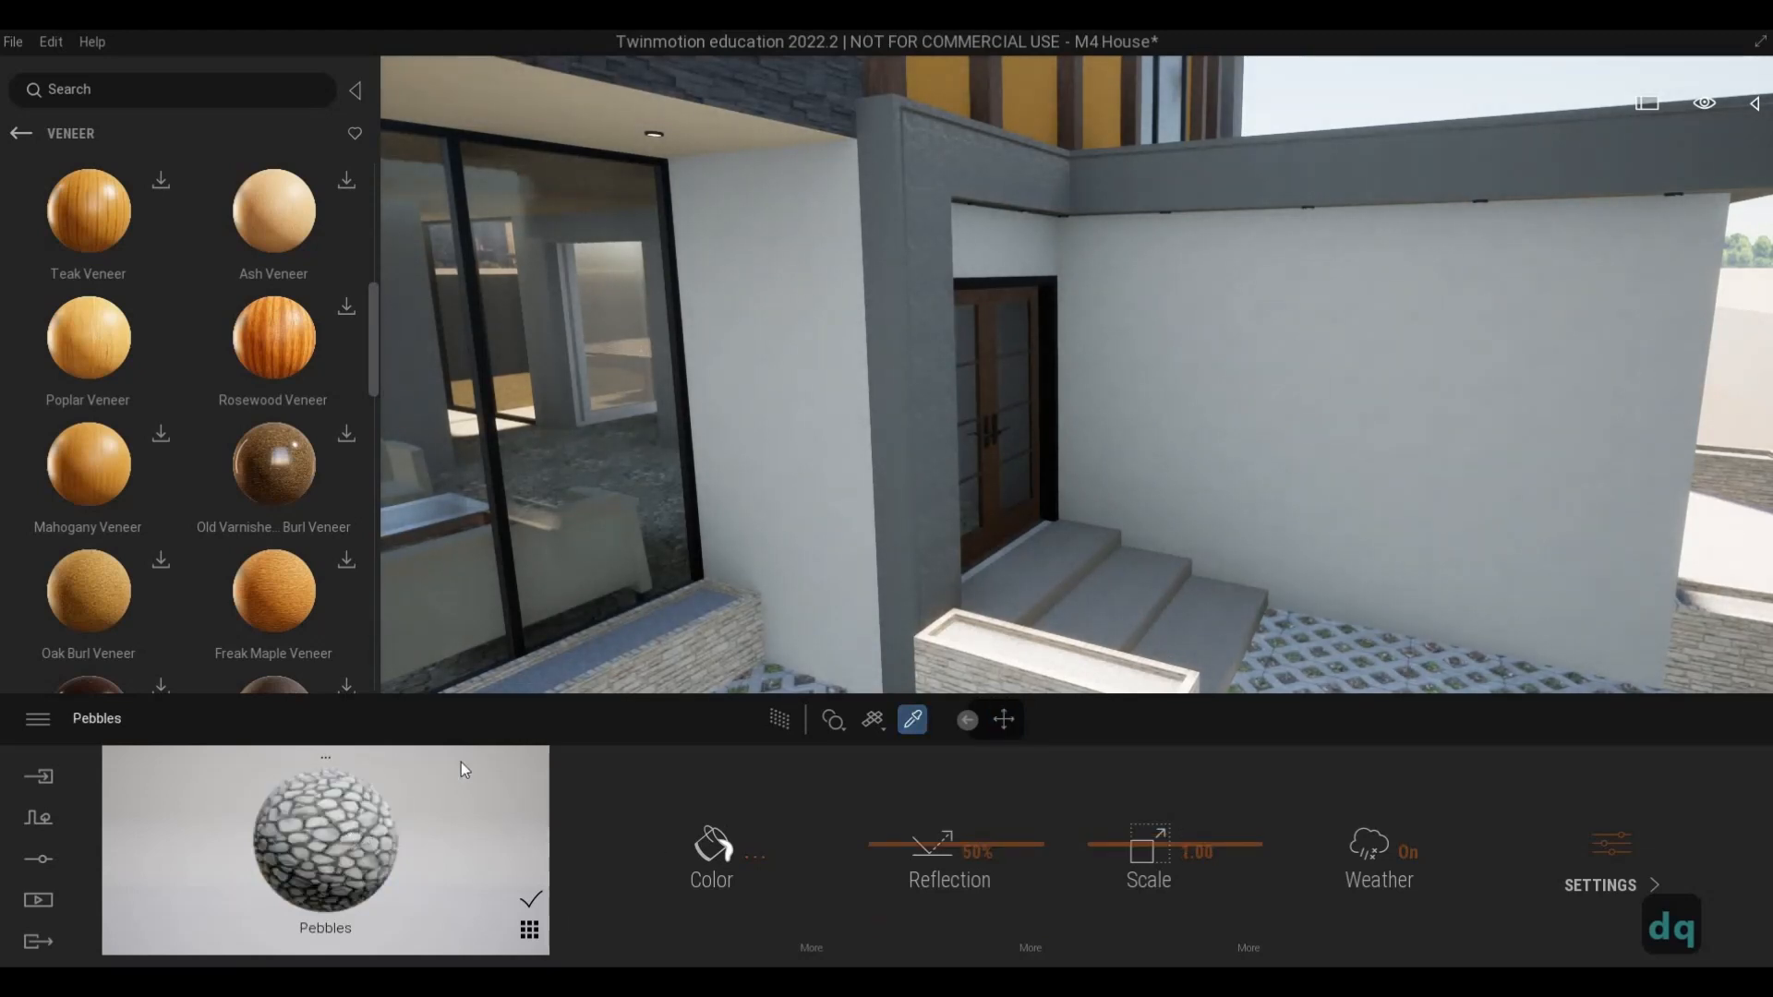
pyautogui.click(567, 664)
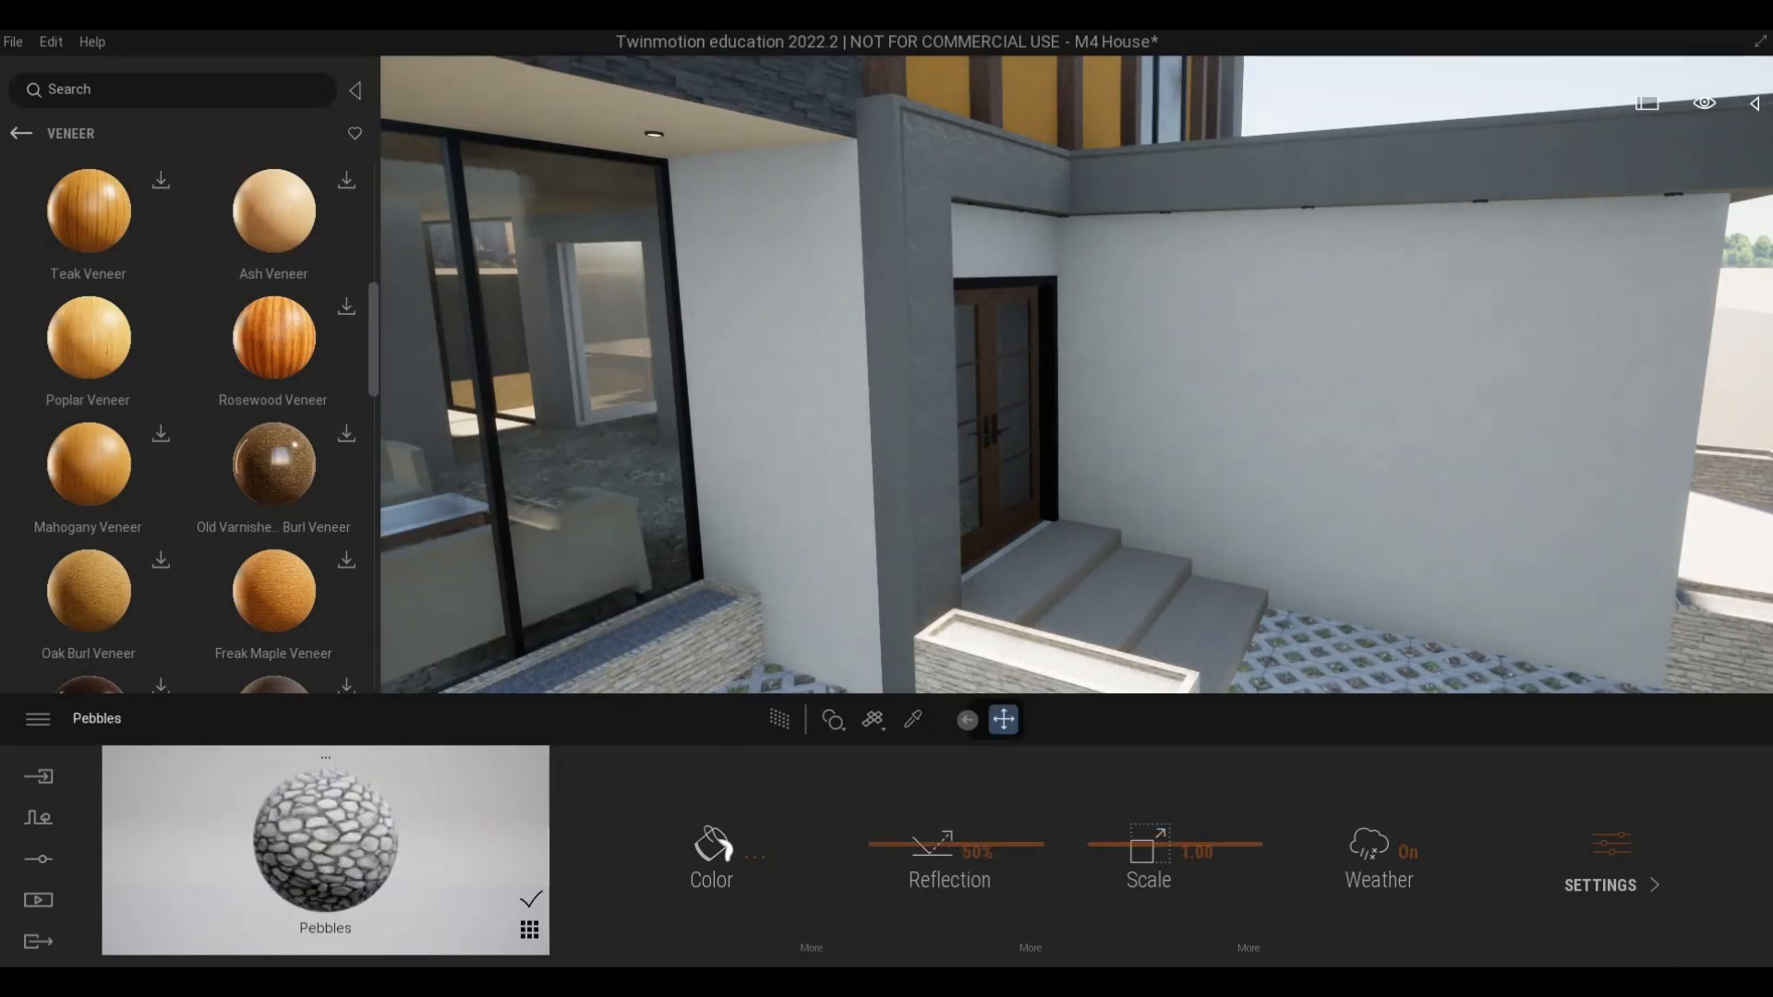
# - Examine the sides and fill of the window and entrance planters up close
pyautogui.press('d')
pyautogui.press('d')
pyautogui.press('w')
pyautogui.press('w')
pyautogui.press('w')
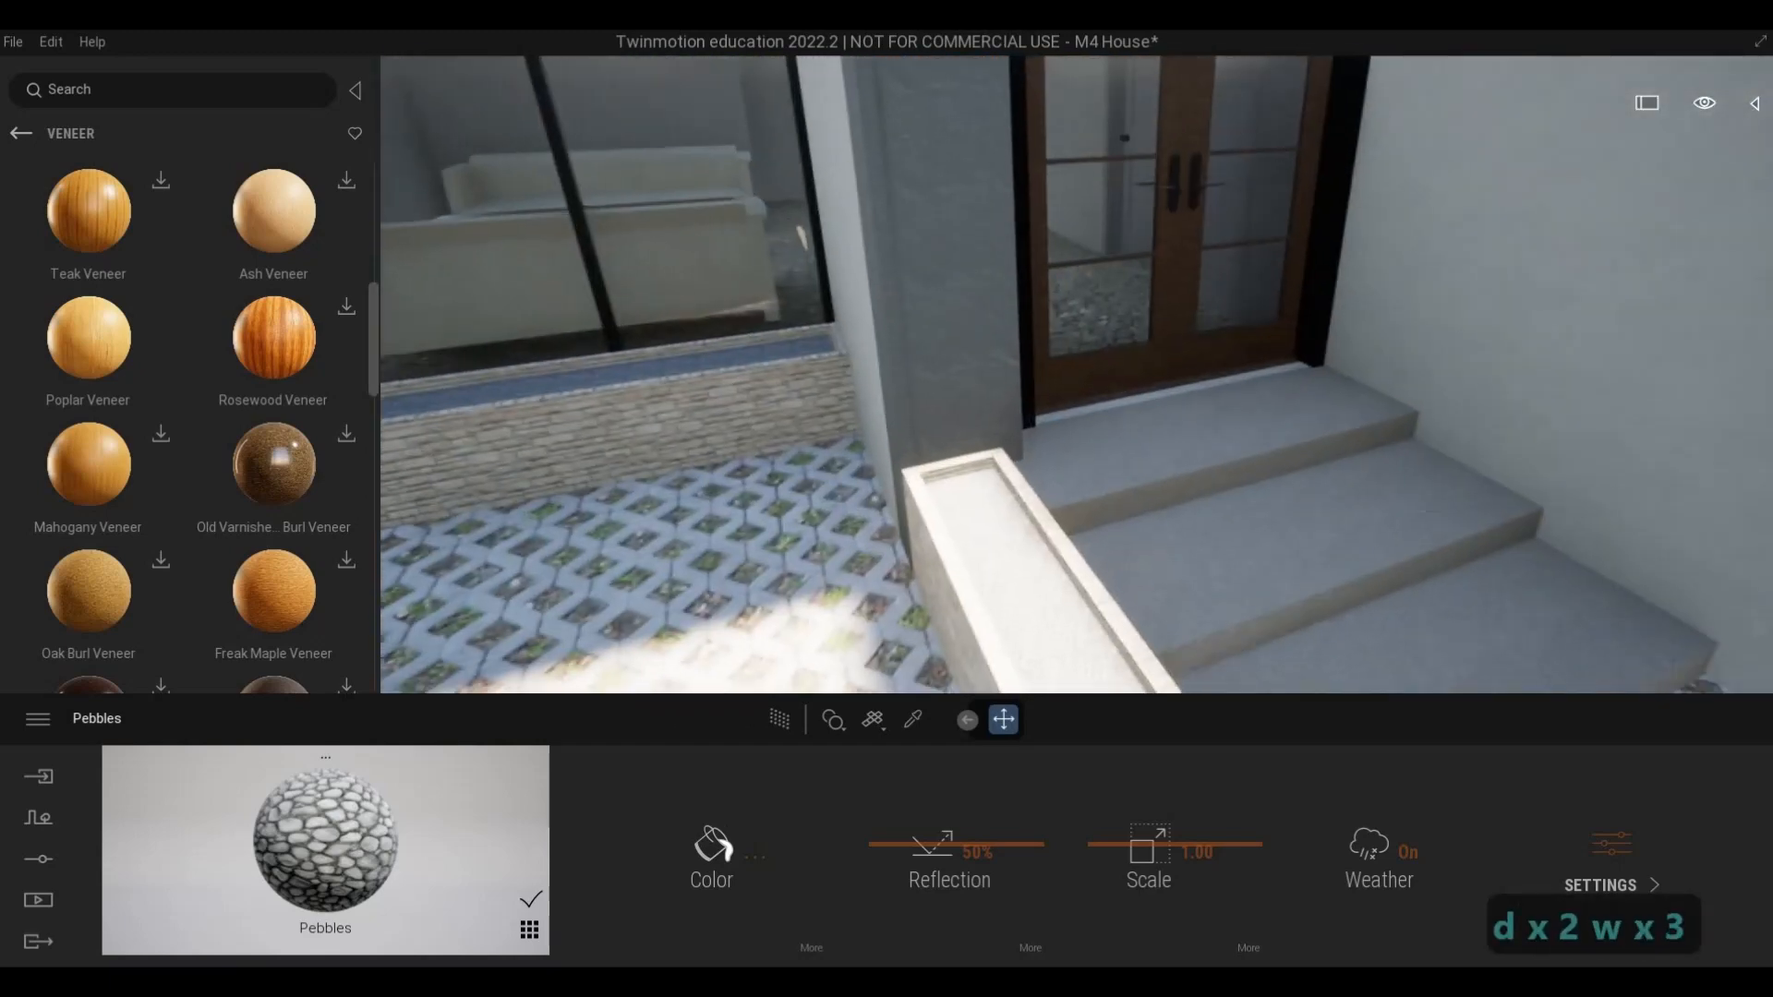
pyautogui.press('e')
pyautogui.press('a')
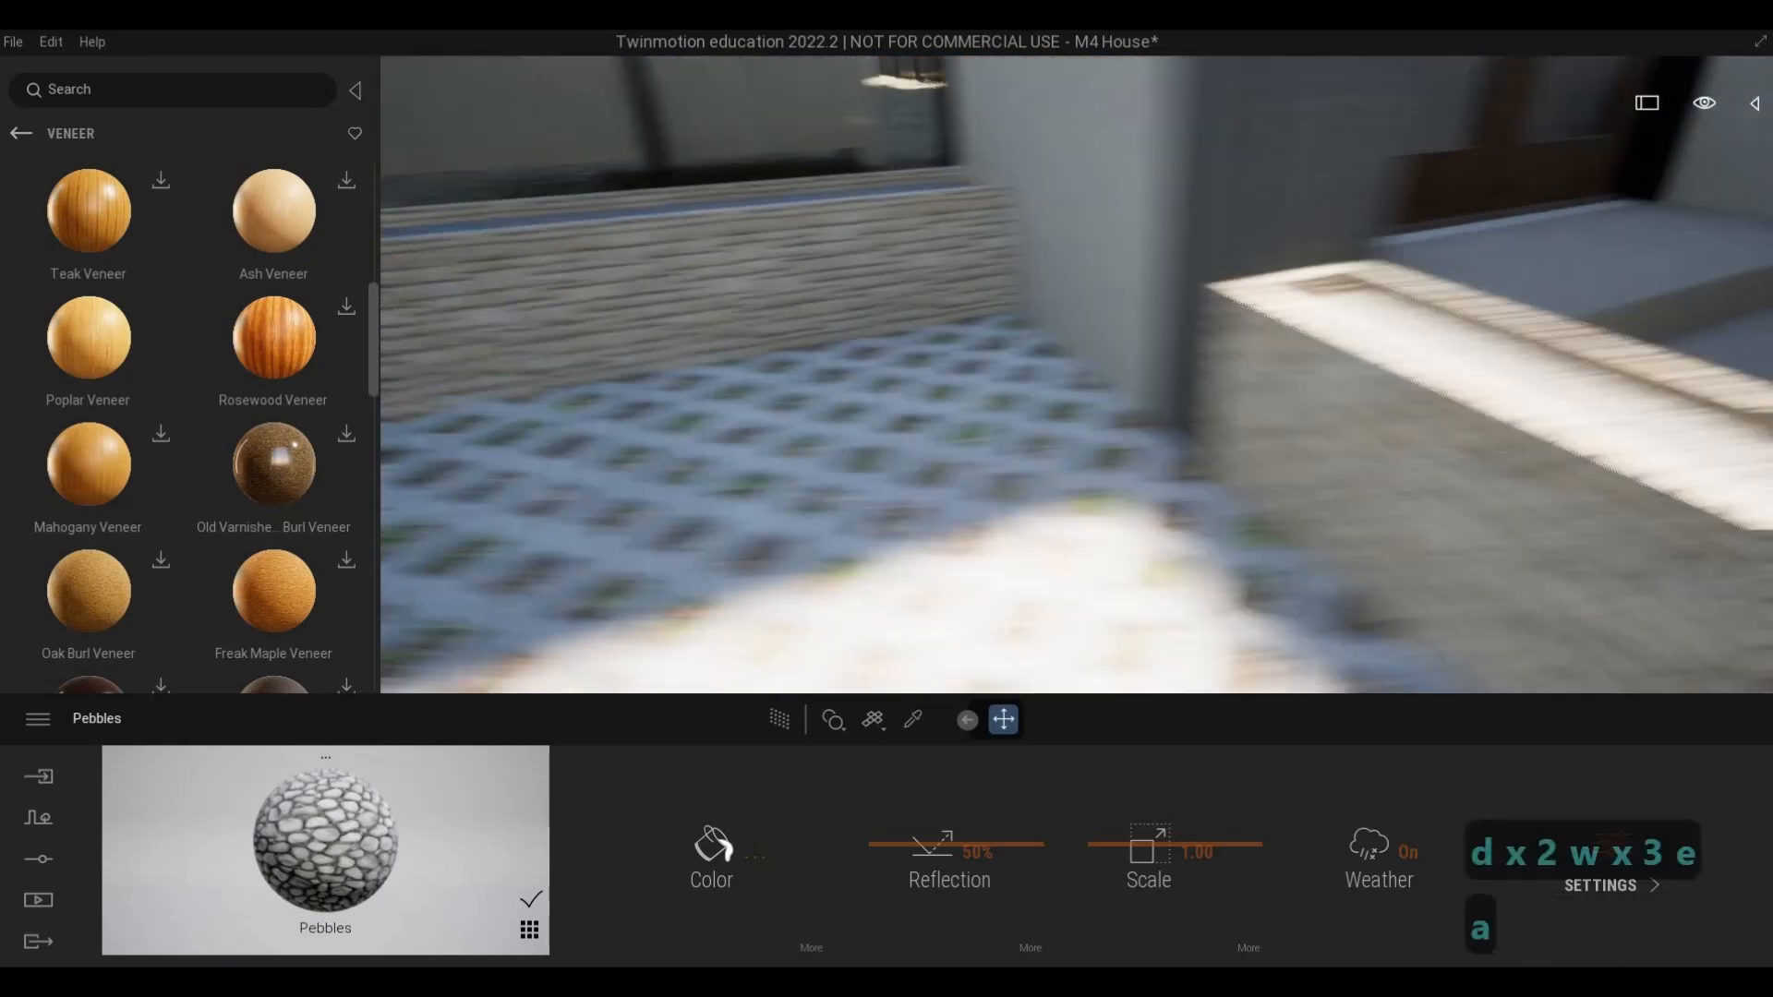
pyautogui.press('w')
pyautogui.press('q')
pyautogui.press('d')
pyautogui.press('a')
pyautogui.press('w')
pyautogui.press('q')
pyautogui.press('d')
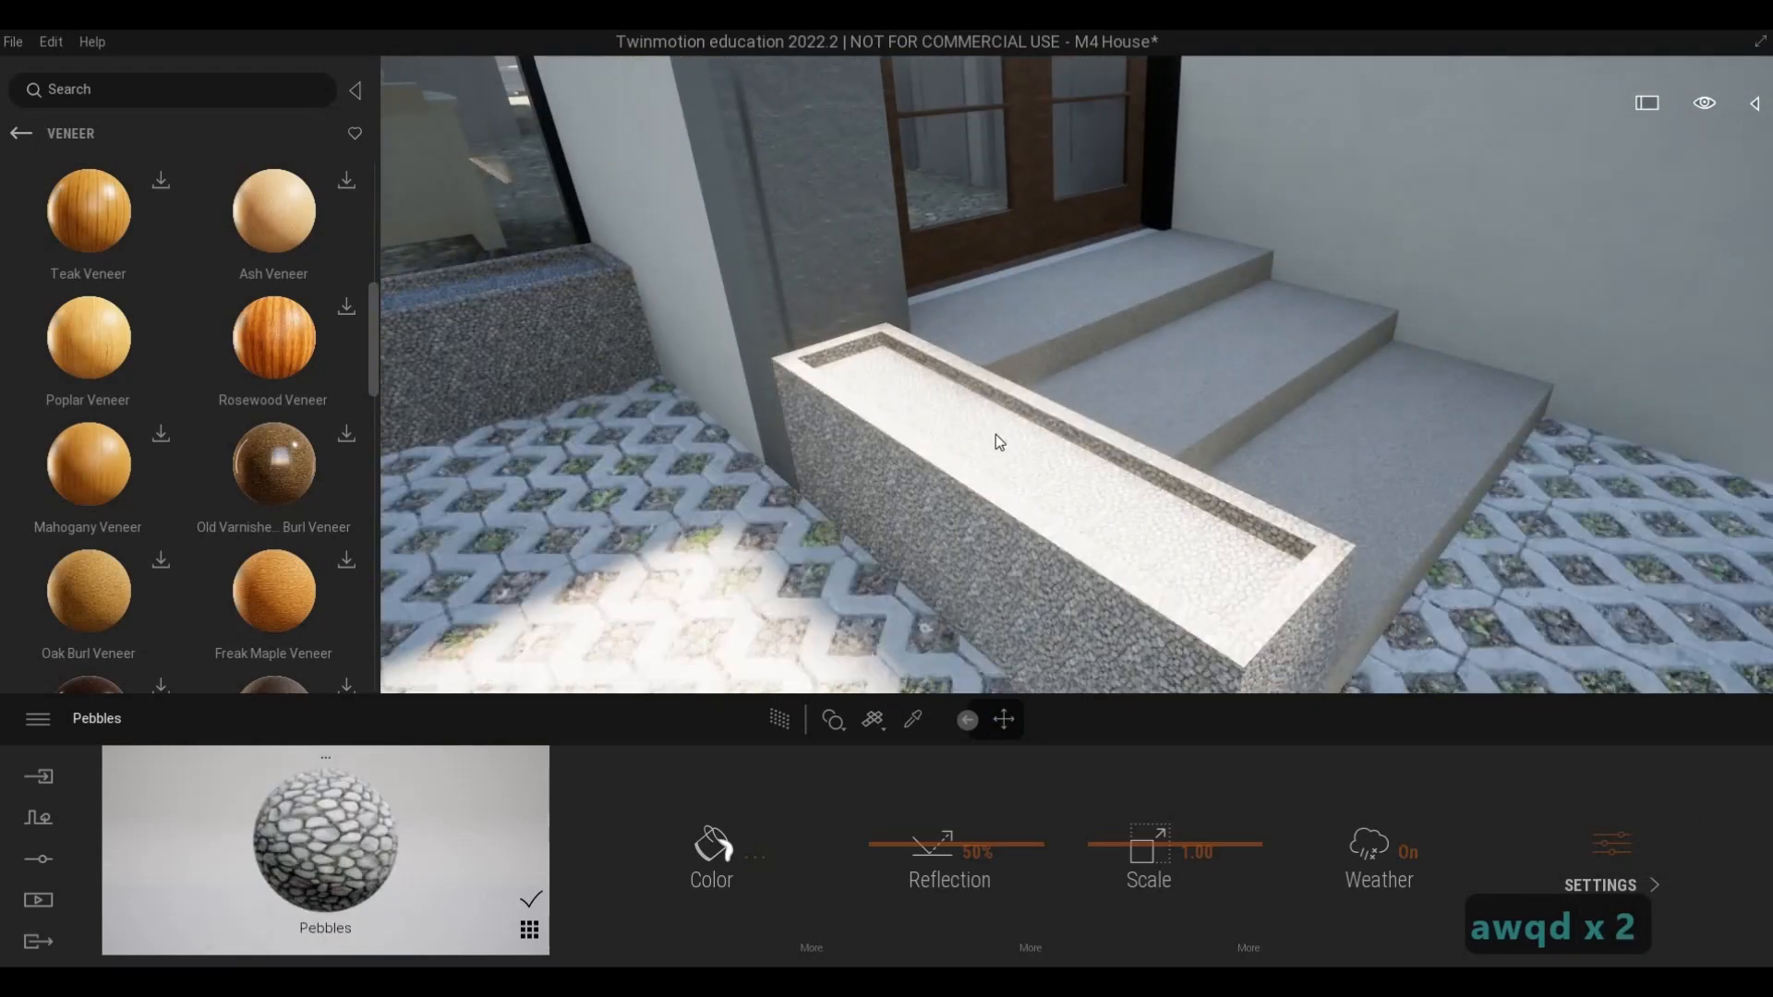
# - Examine the driveway planters and the whole front facade from the street
pyautogui.press('d')
pyautogui.press('d')
pyautogui.press('s')
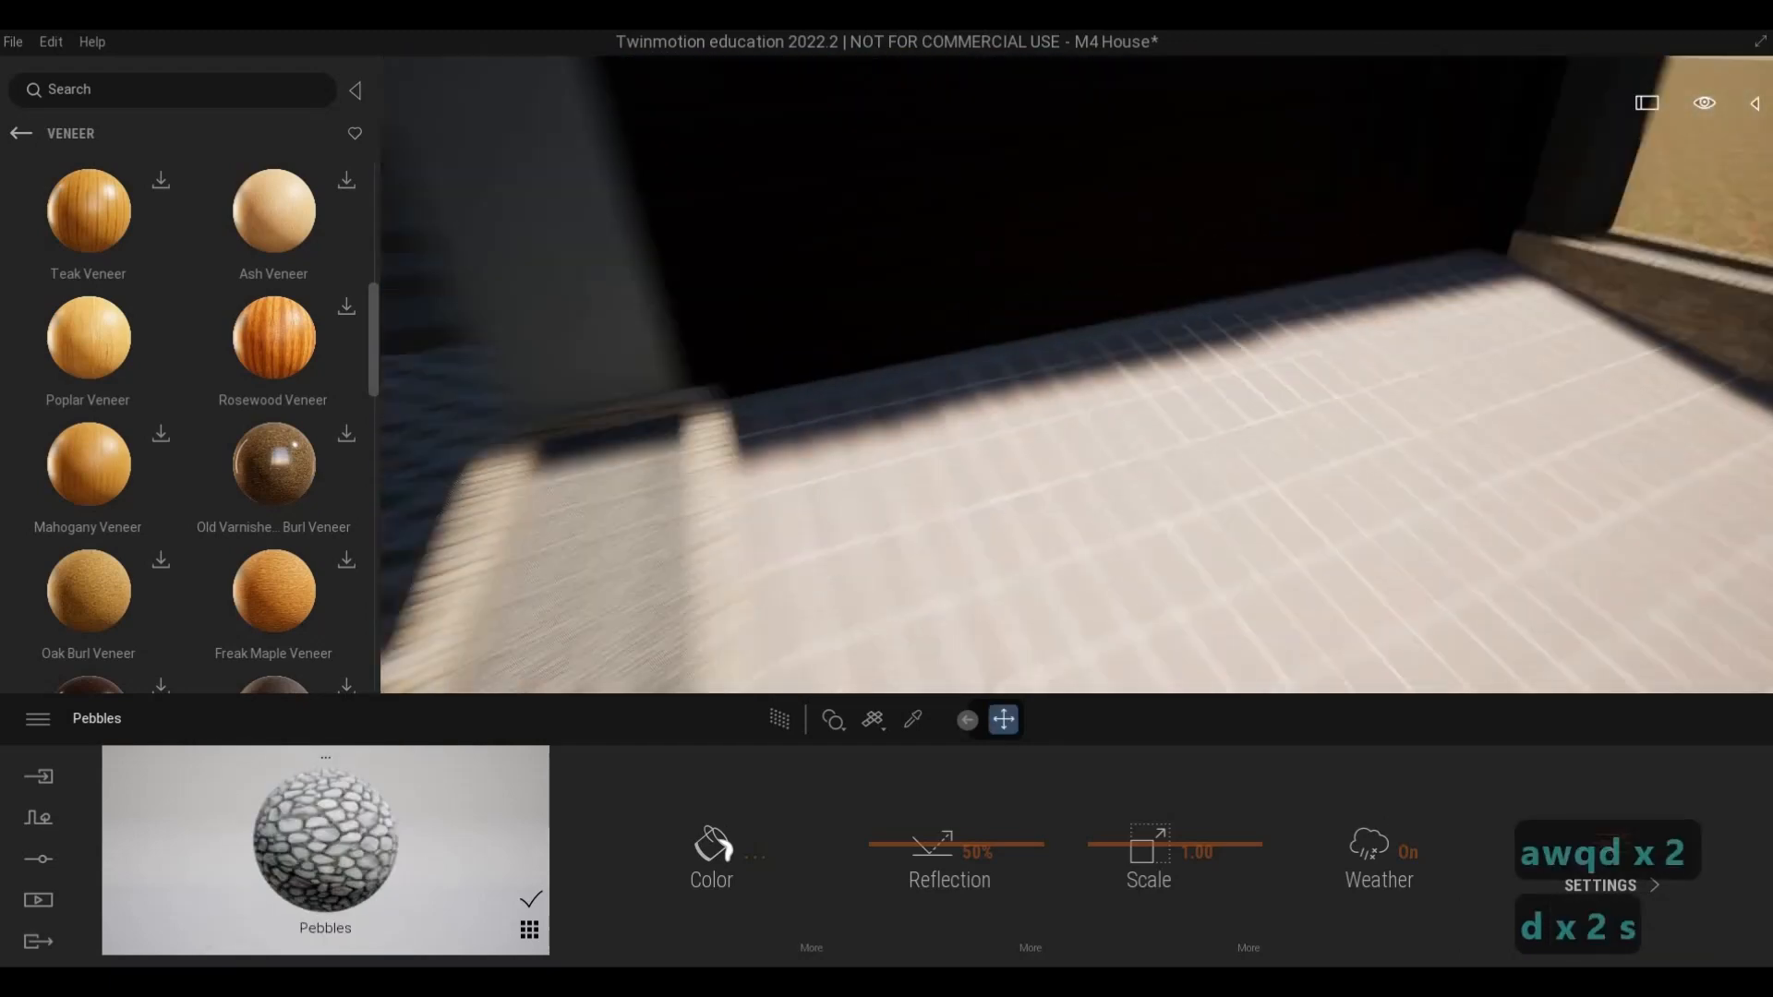
pyautogui.press('a')
pyautogui.press('e')
pyautogui.press('Escape')
pyautogui.press('Escape')
pyautogui.press('s')
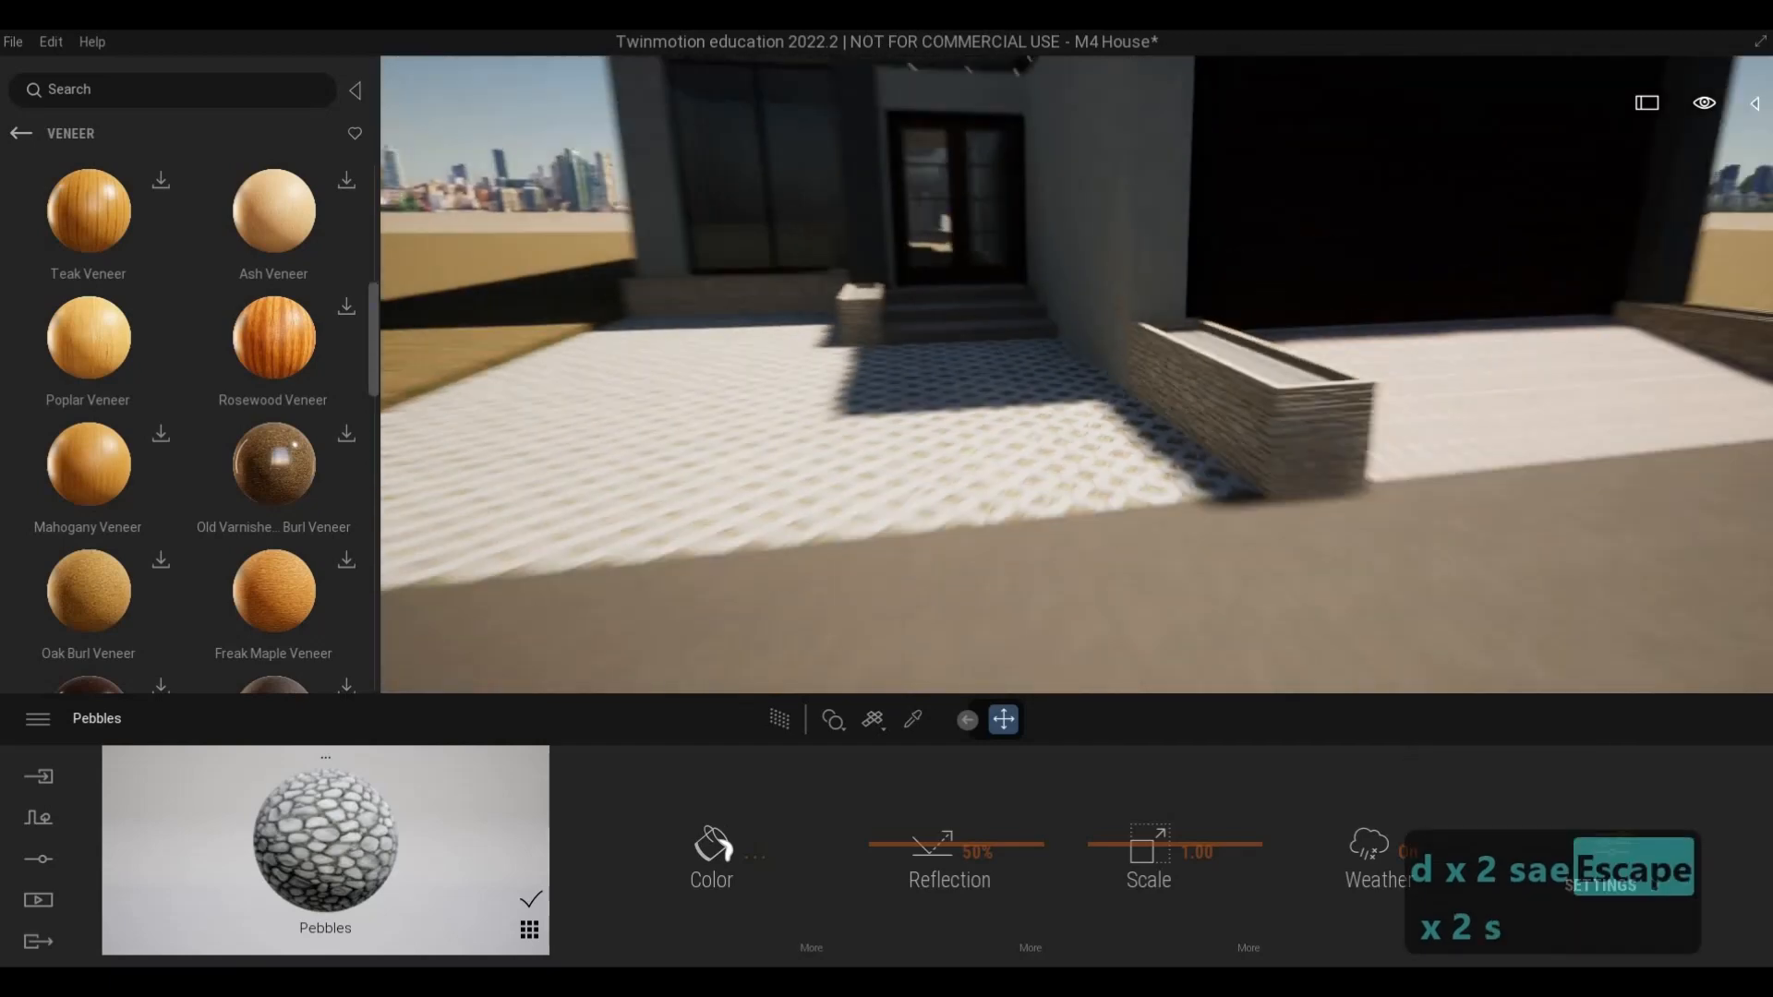
pyautogui.press('a')
pyautogui.press('s')
pyautogui.press('s')
pyautogui.press('d')
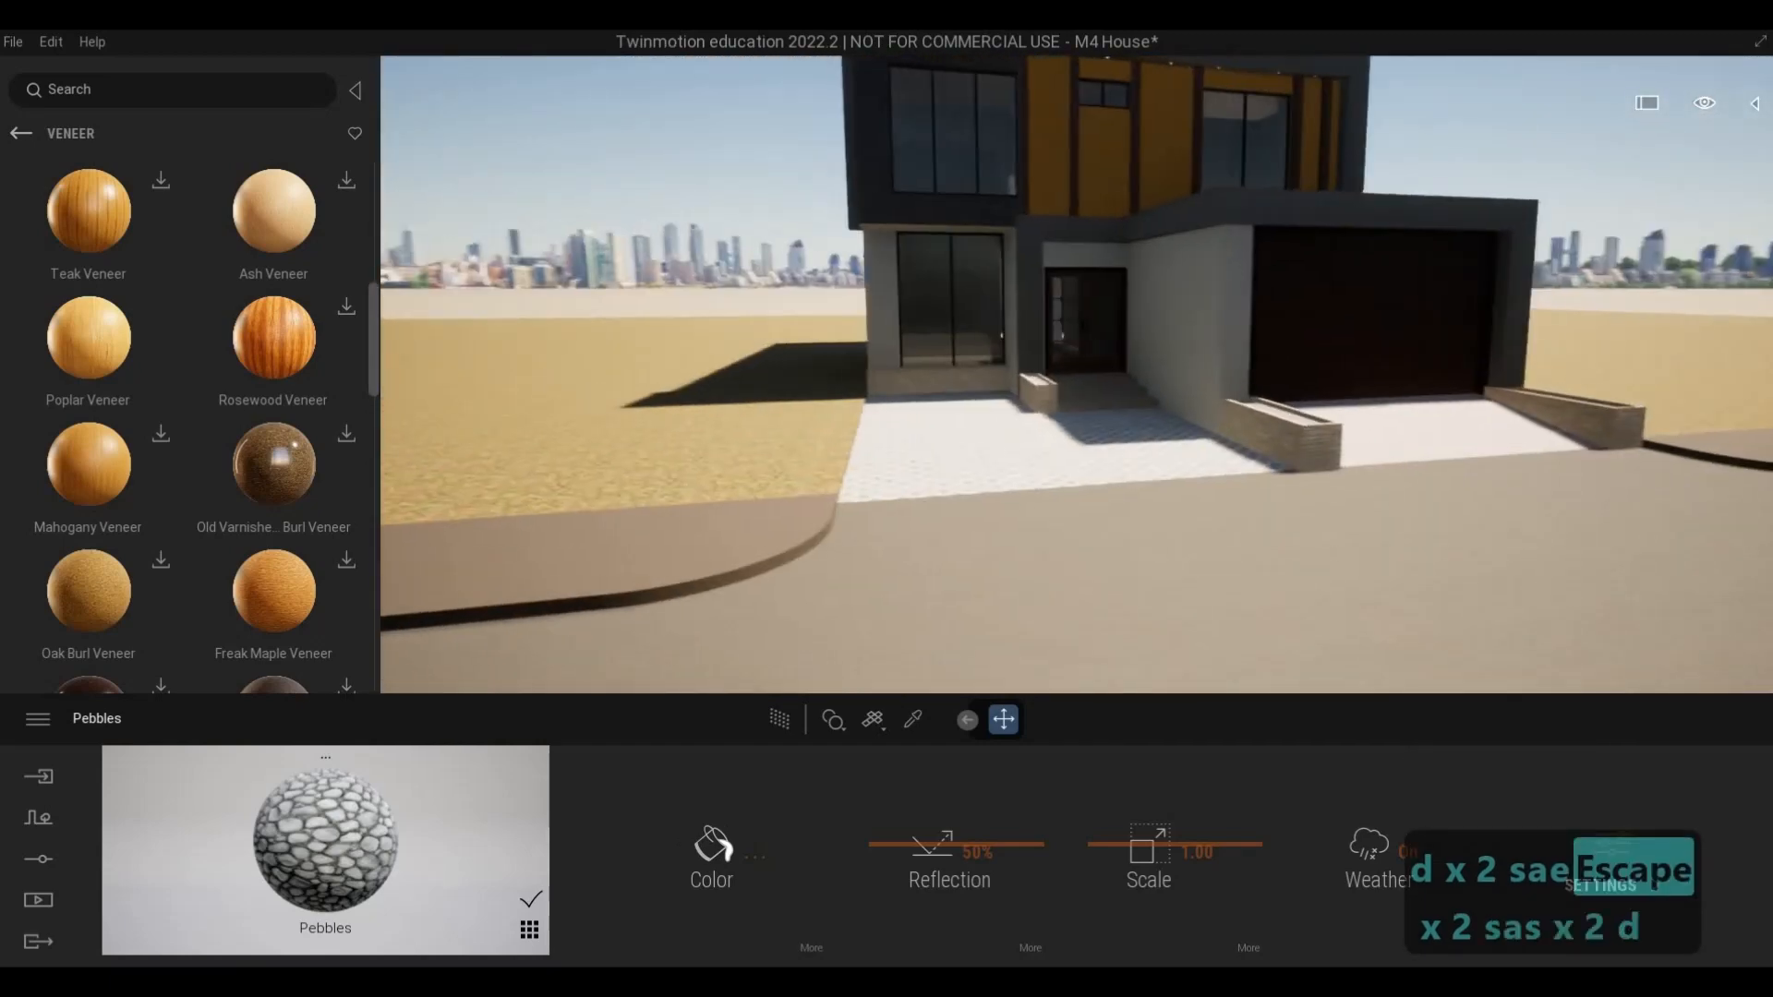
pyautogui.press('w')
pyautogui.press('w')
pyautogui.press('a')
pyautogui.press('a')
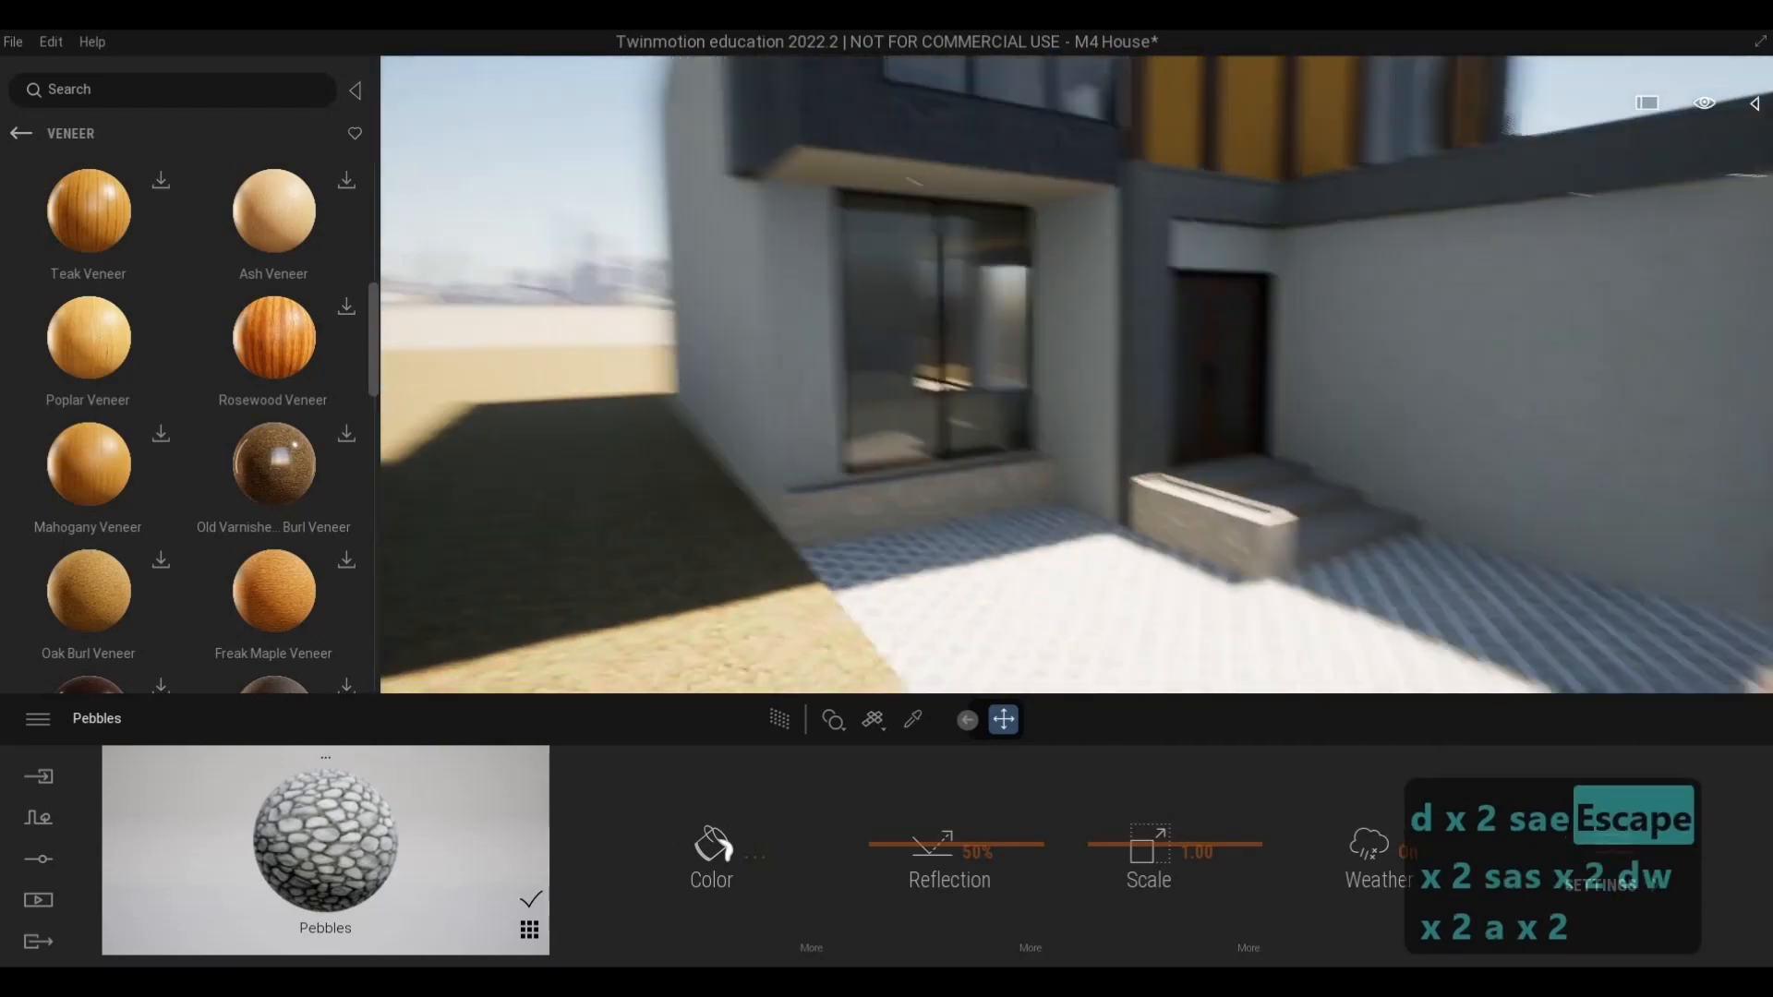
# - Examine the upper-floor windows, yellow wall panels and dark stone cladding up close
pyautogui.press('q')
pyautogui.press('w')
pyautogui.press('d')
pyautogui.press('q')
pyautogui.press('d')
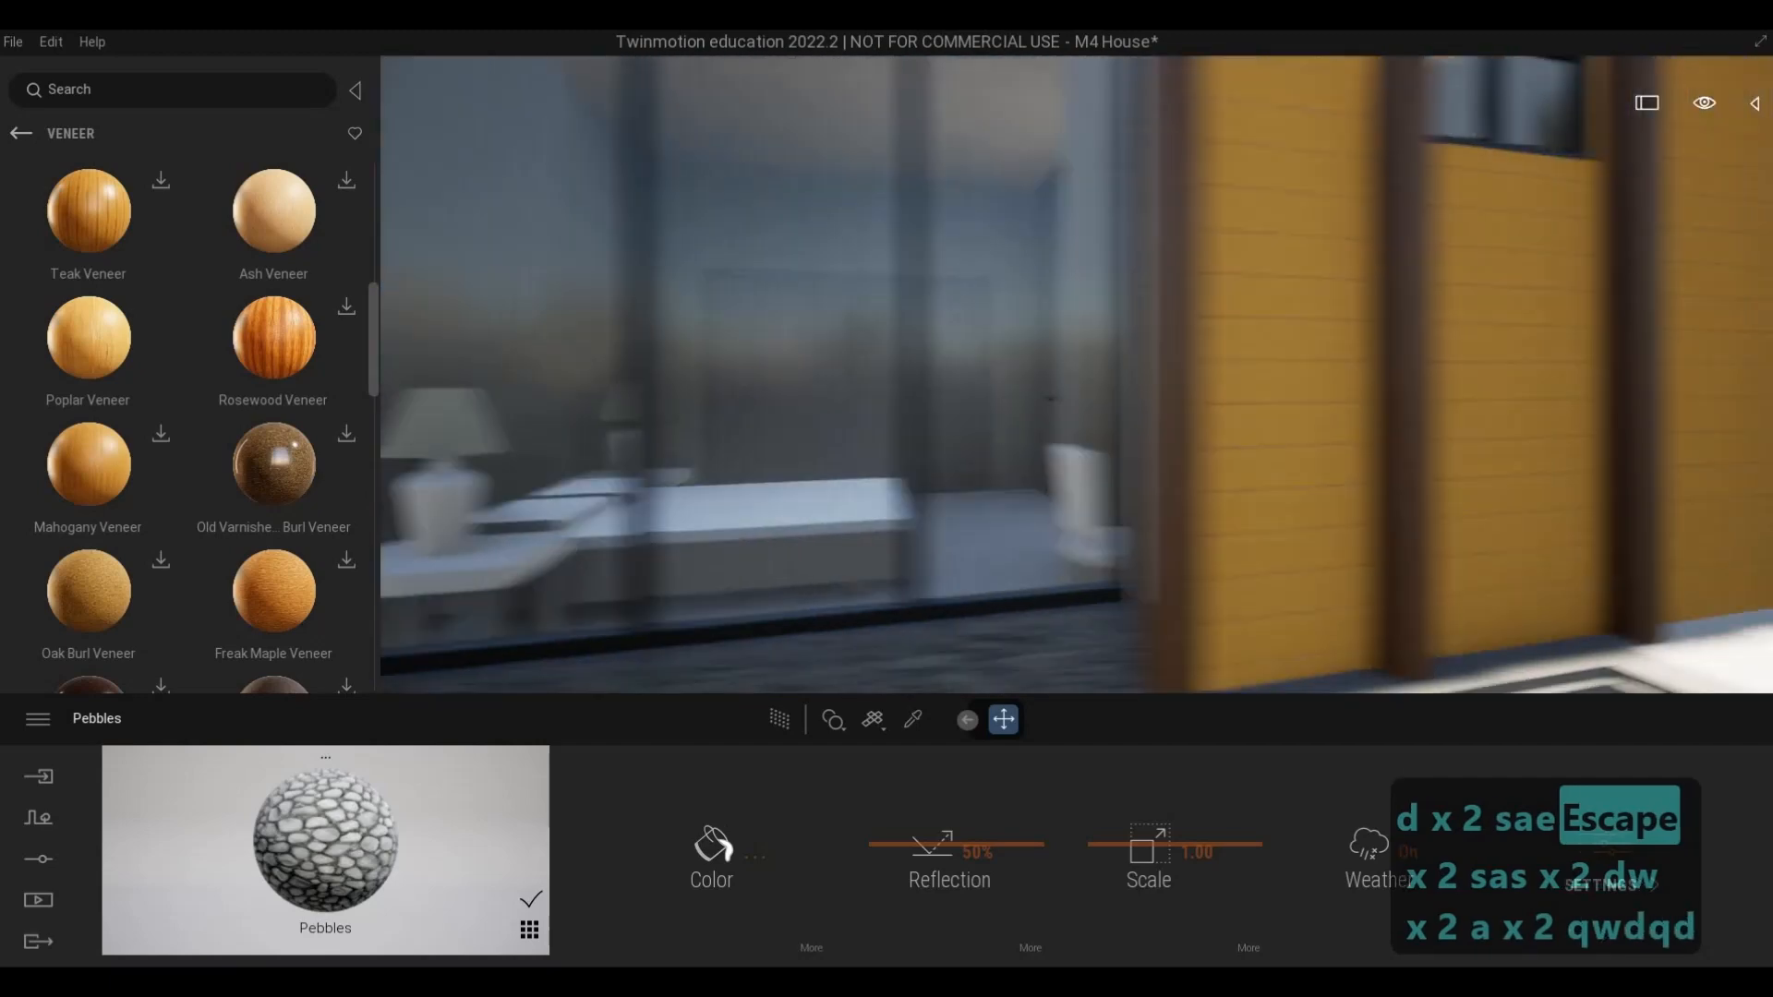
pyautogui.press('s')
pyautogui.press('s')
pyautogui.press('a')
pyautogui.press('w')
pyautogui.press('w')
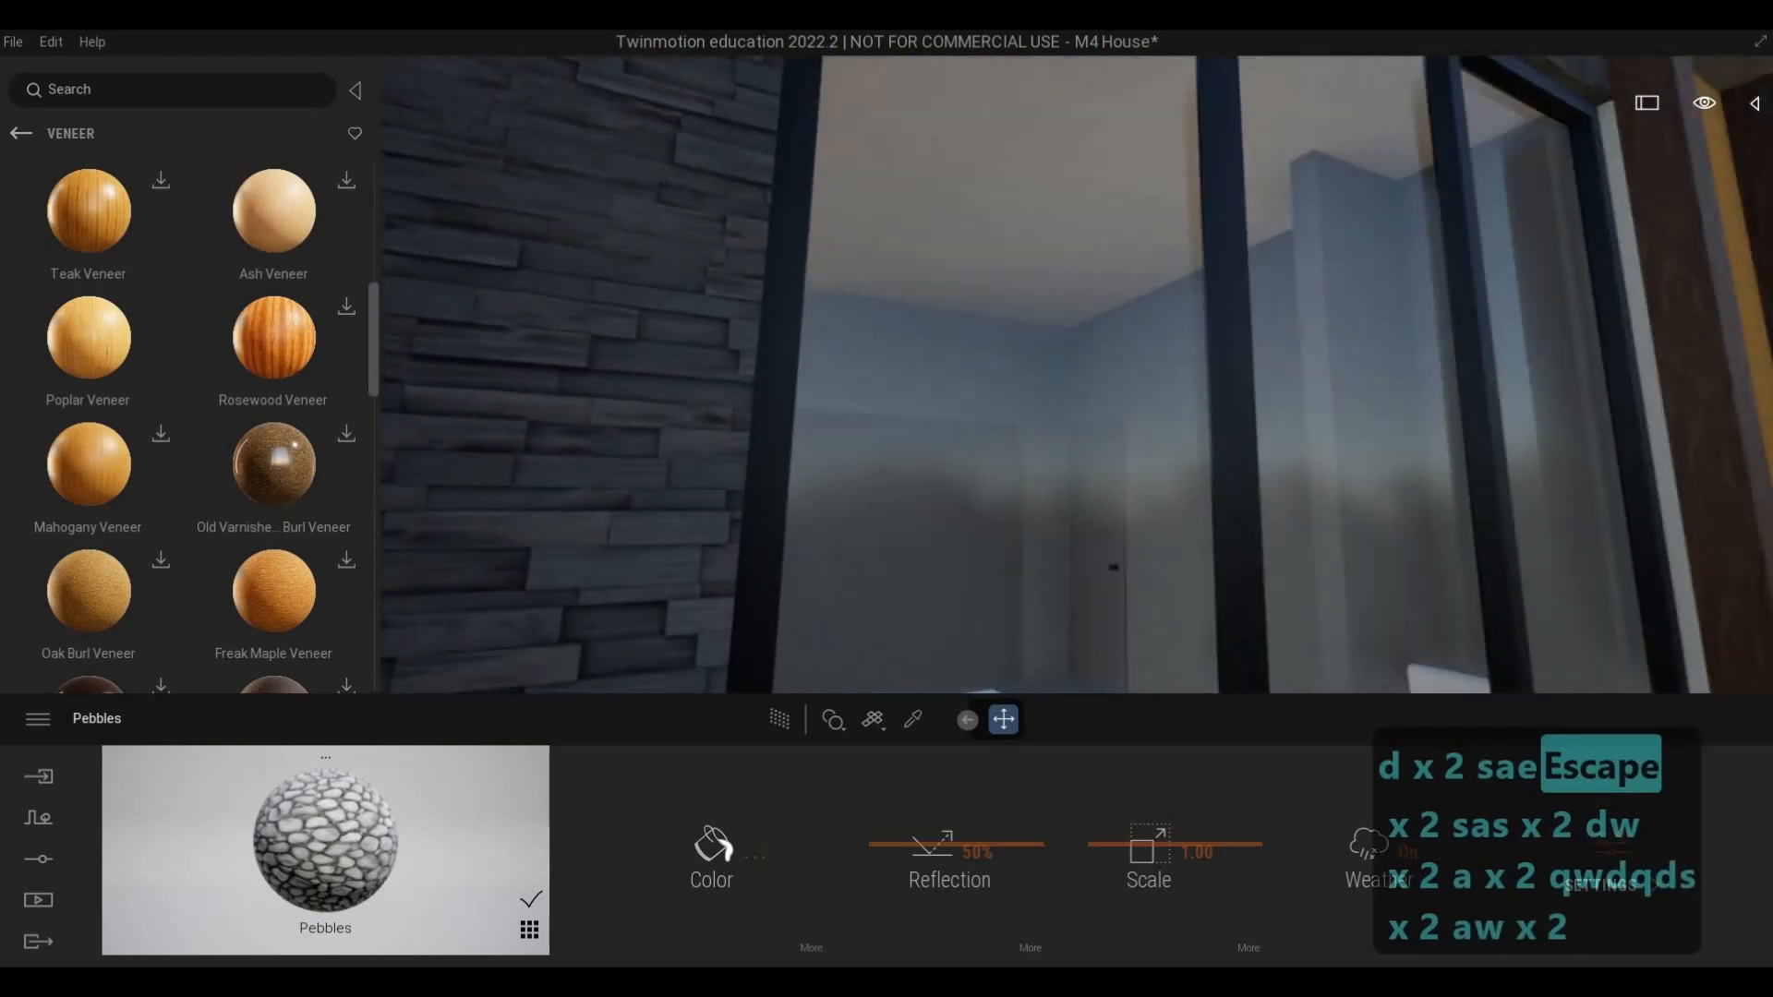
# - Examine the upper-floor window, dark stone cladding and the entrance side of the facade
pyautogui.press('w')
pyautogui.press('s')
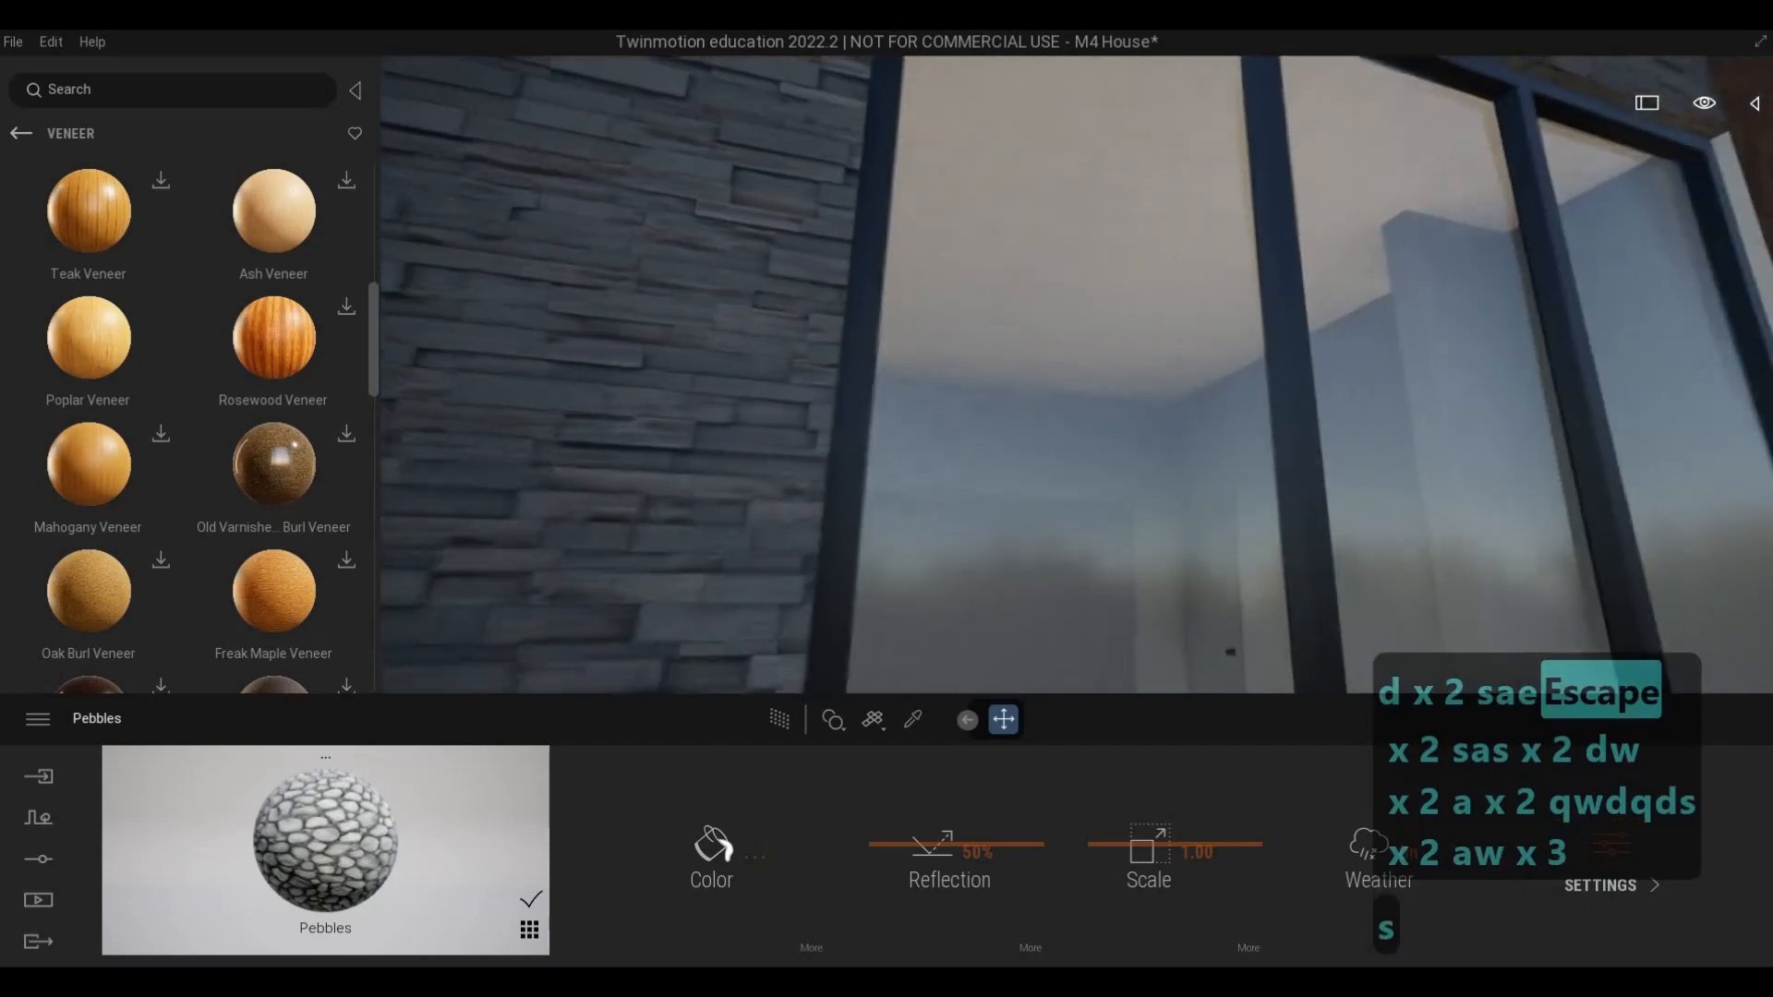
pyautogui.press('d')
pyautogui.press('s')
pyautogui.press('e')
pyautogui.press('e')
pyautogui.press('e')
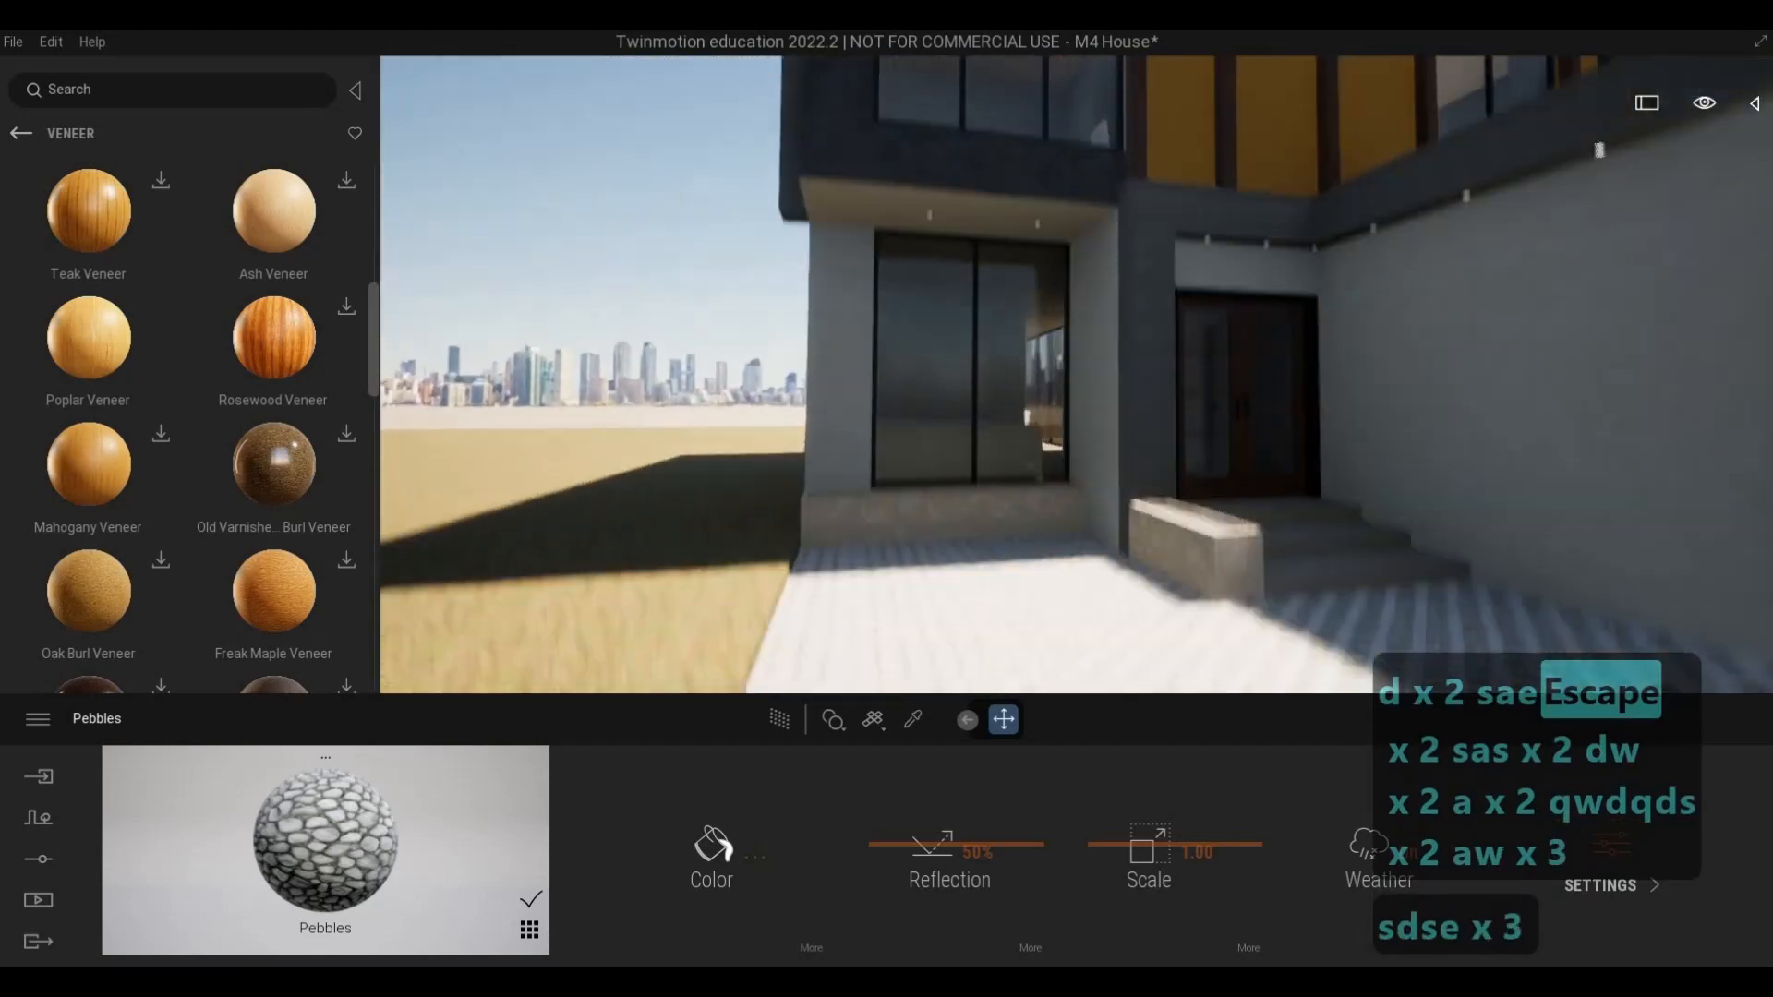
pyautogui.press('q')
pyautogui.press('q')
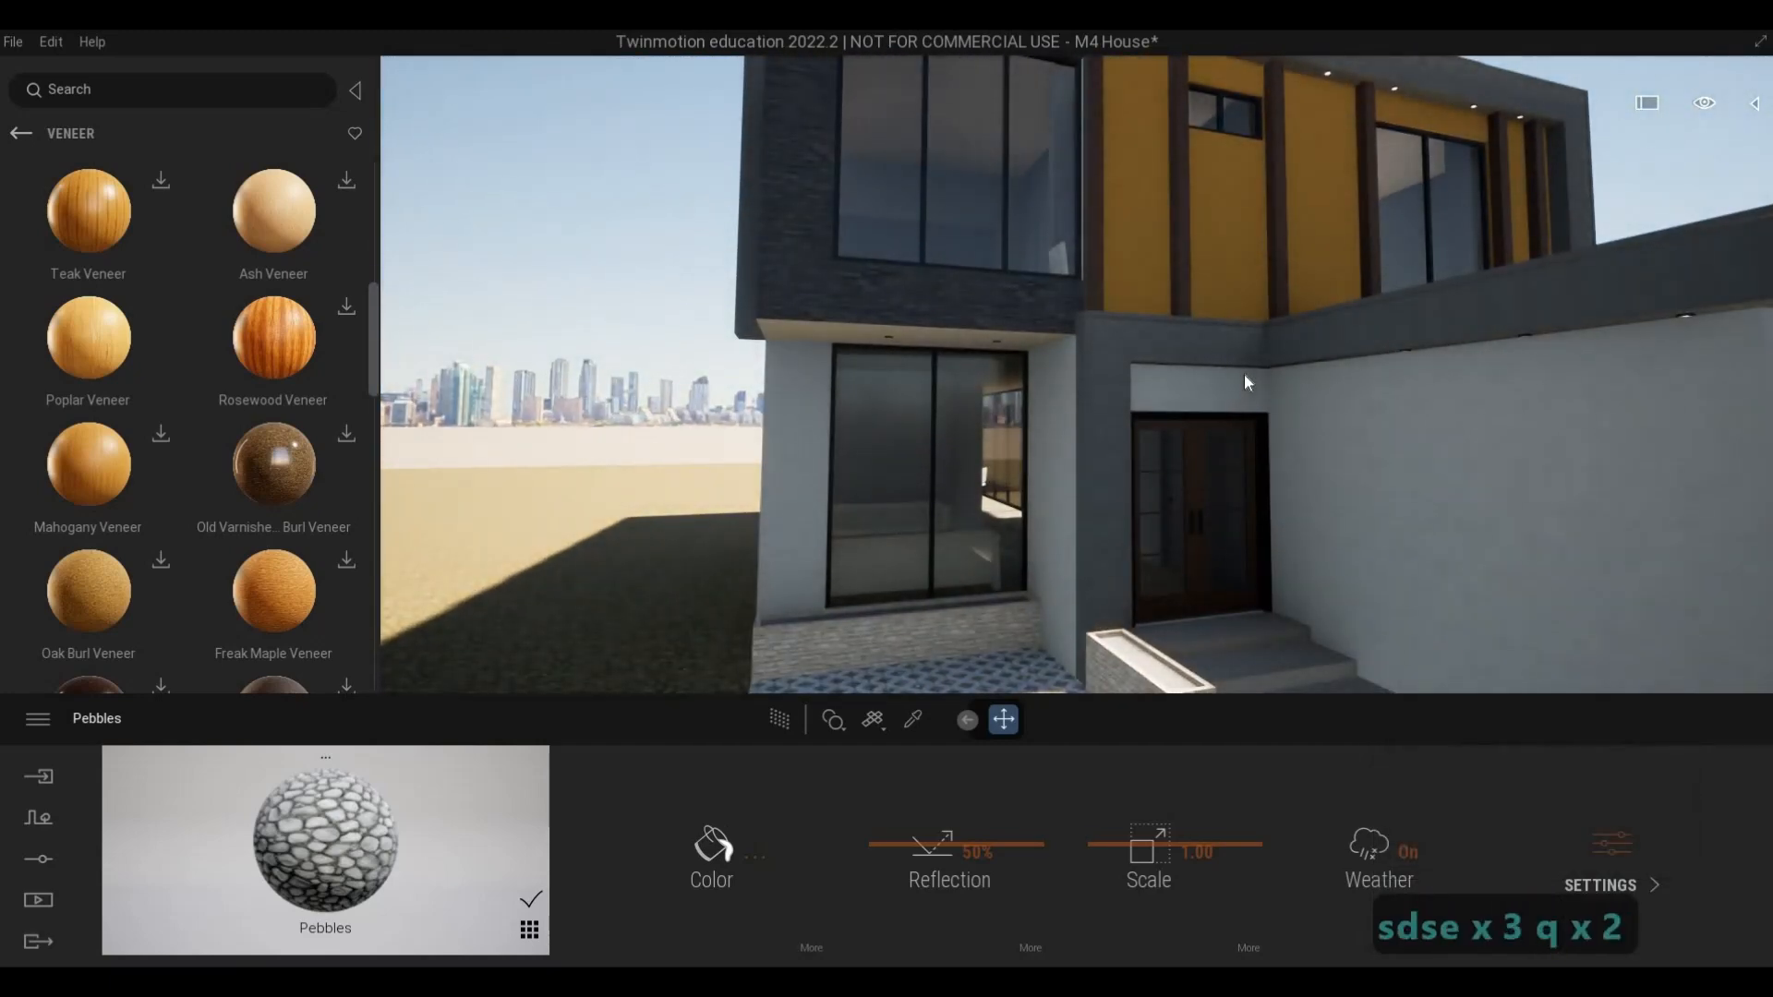
pyautogui.press('w')
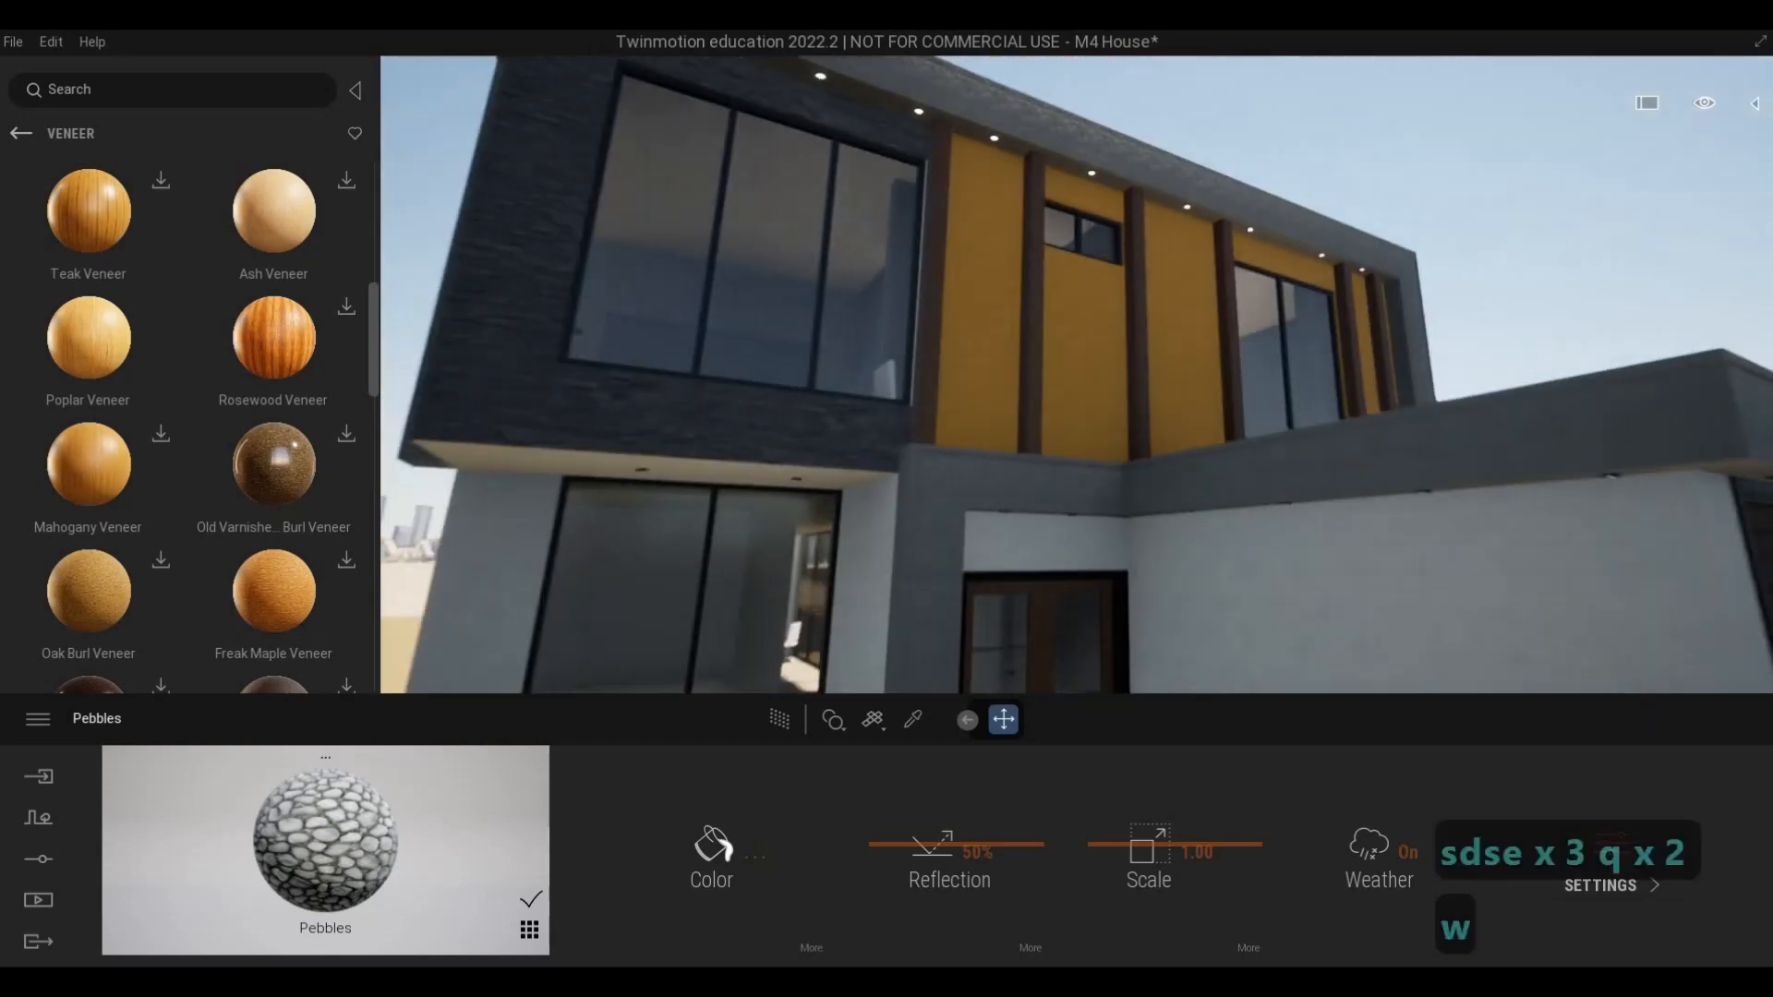
# - Examine the complete front facade, garage and driveway from the street at several angles
pyautogui.press('s')
pyautogui.press('d')
pyautogui.press('s')
pyautogui.press('d')
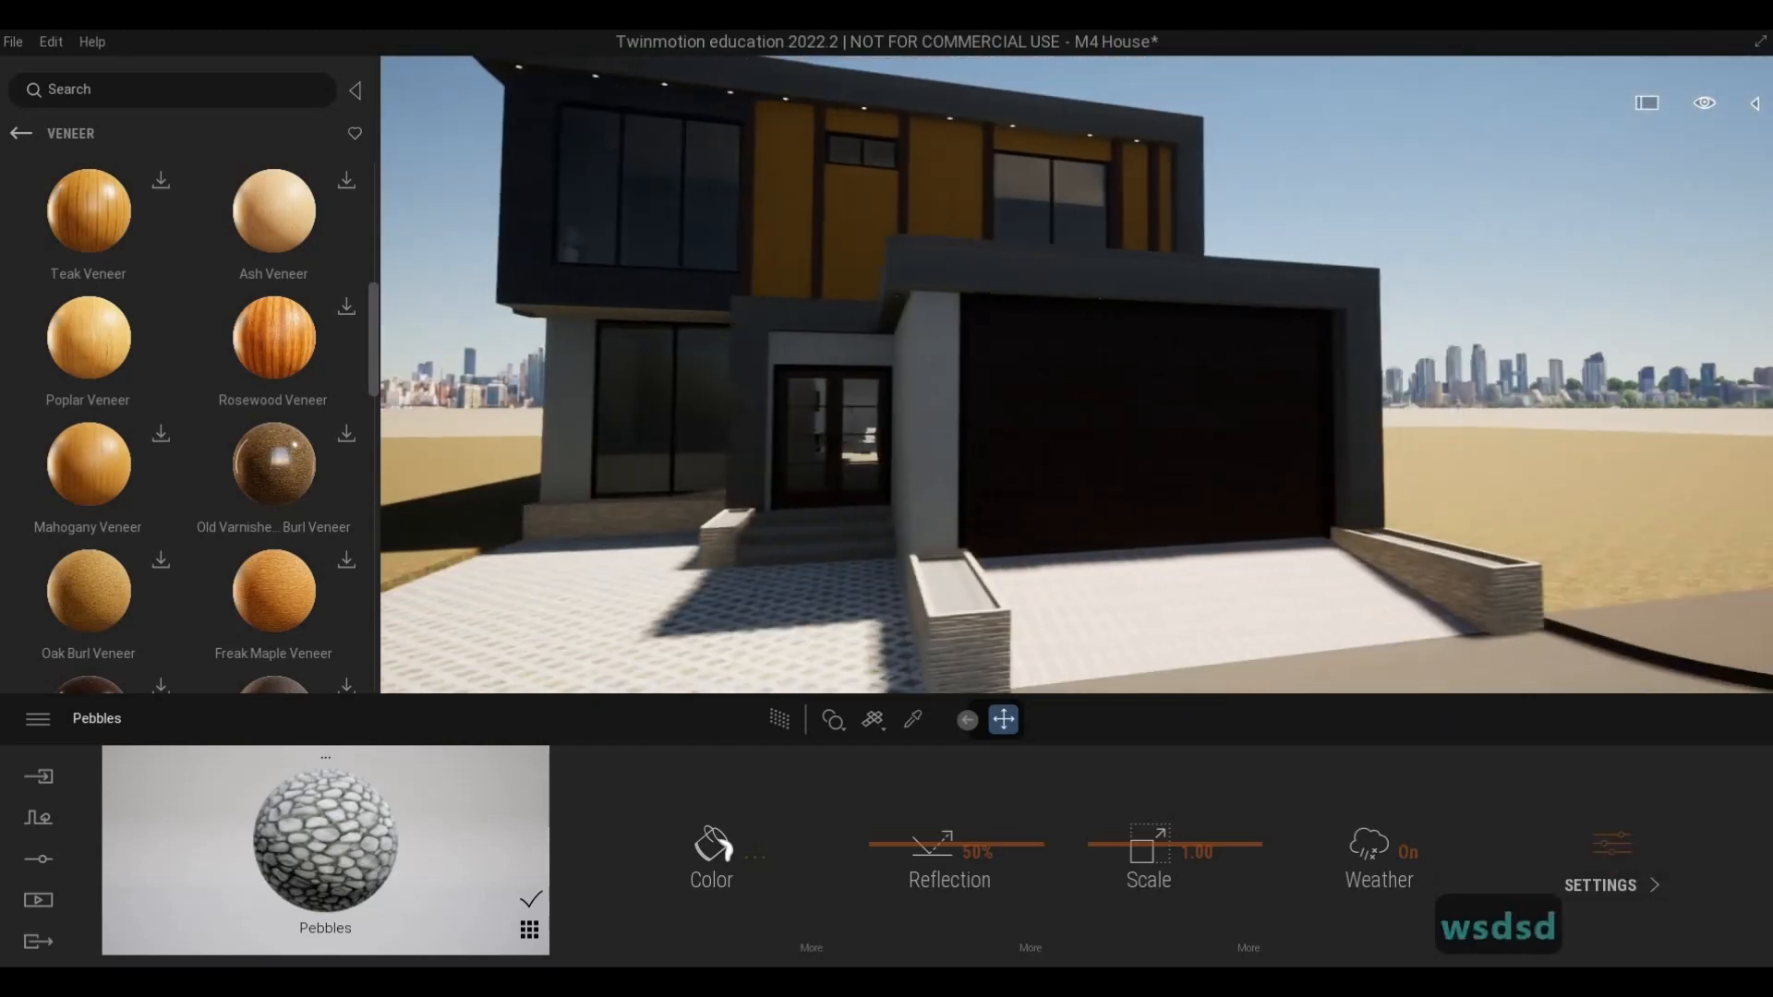
pyautogui.press('a')
pyautogui.press('s')
pyautogui.press('a')
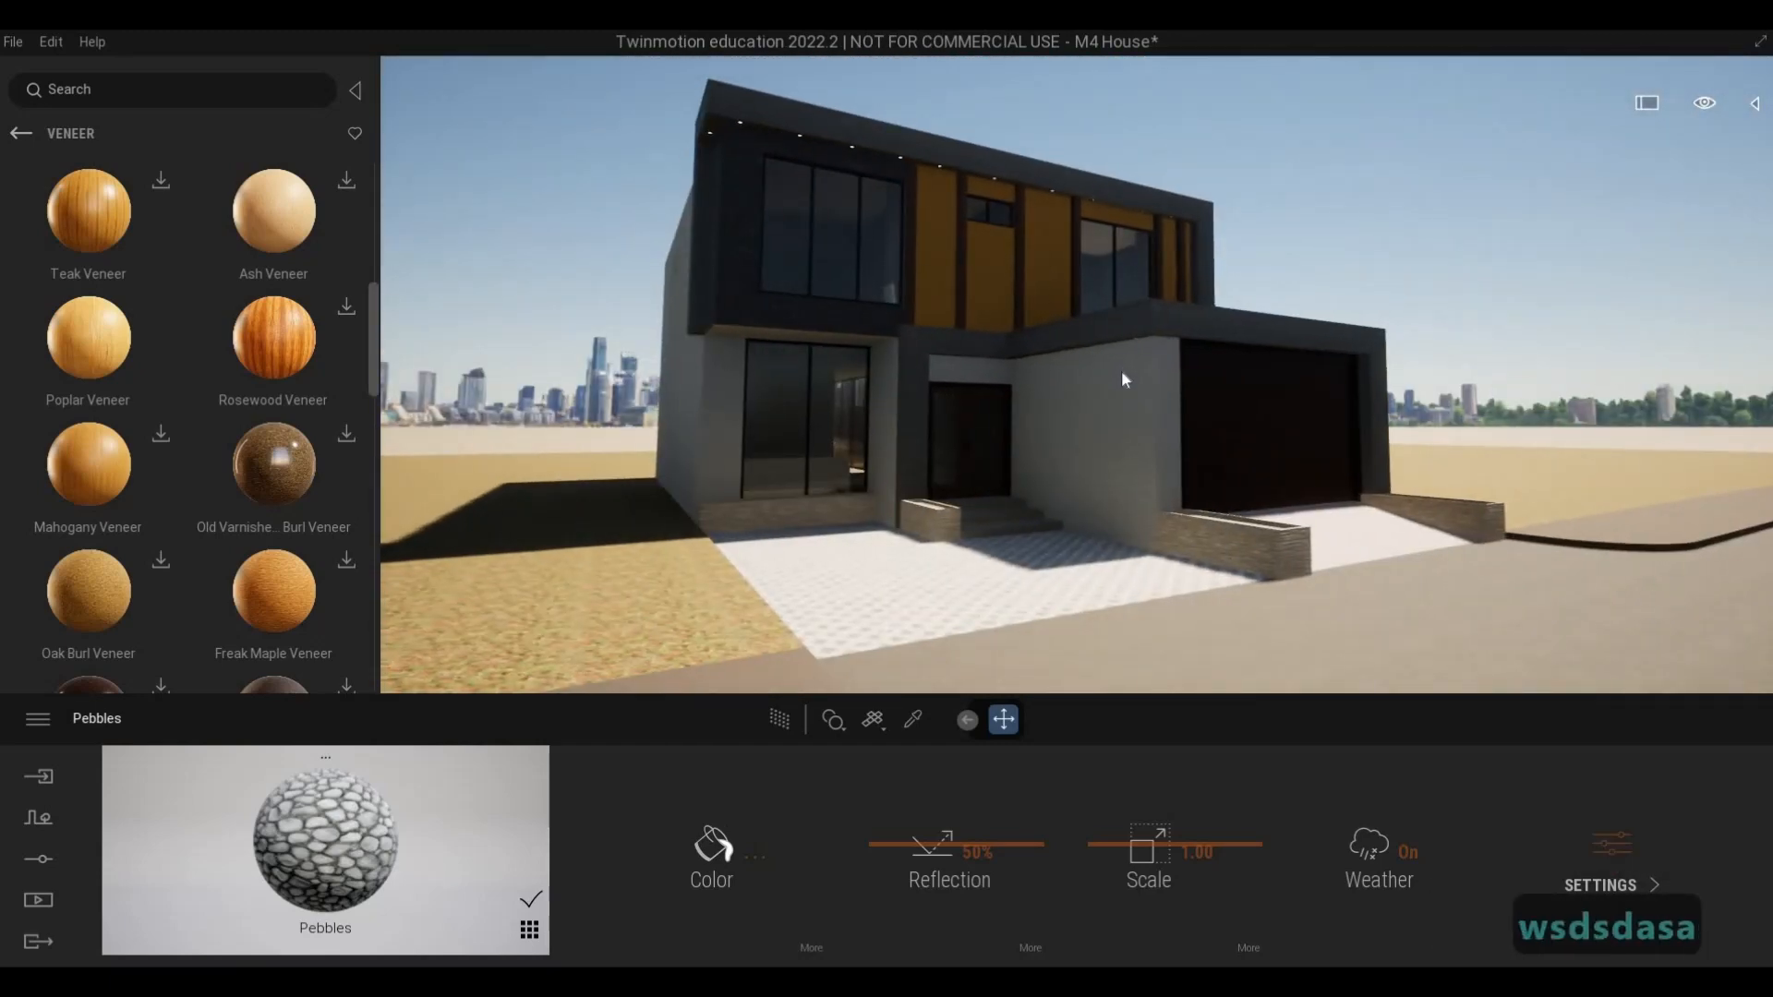
pyautogui.press('w')
pyautogui.press('d')
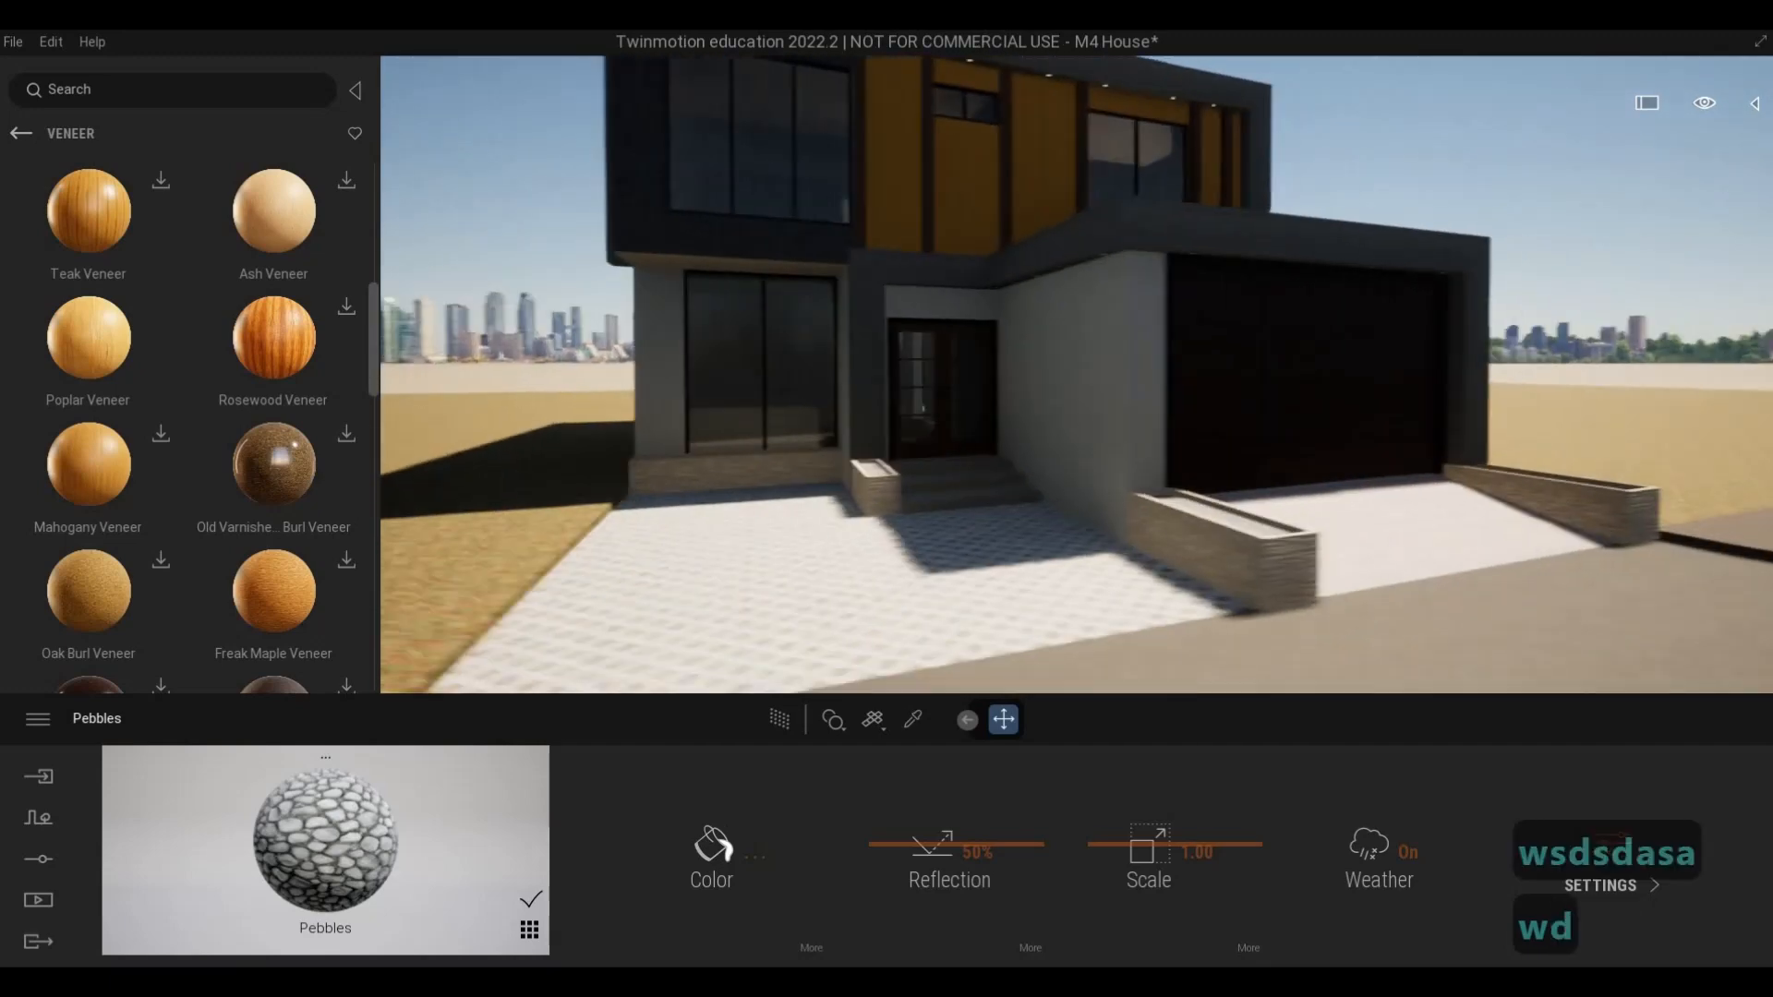
# - Examine the entrance, its planters and steps, the patterned paving and the garage wall at closer range
pyautogui.press('w')
pyautogui.press('a')
pyautogui.press('d')
pyautogui.press('a')
pyautogui.press('a')
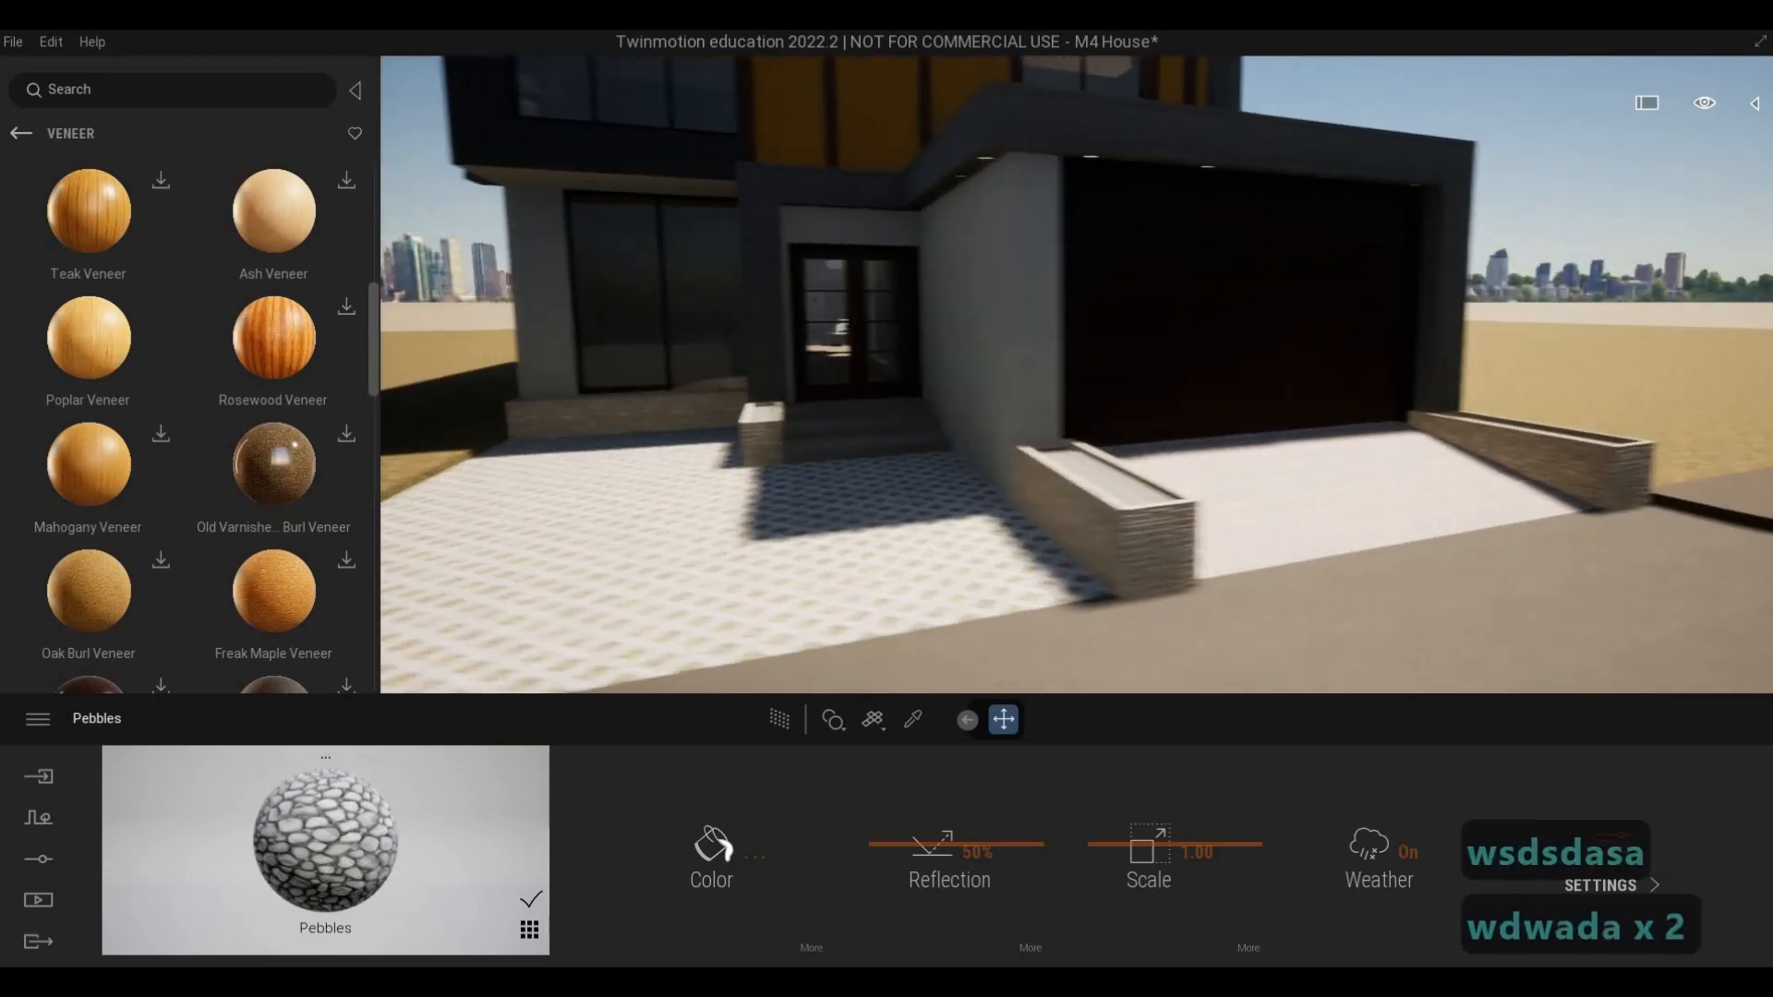
pyautogui.press('w')
pyautogui.press('w')
pyautogui.press('d')
pyautogui.press('s')
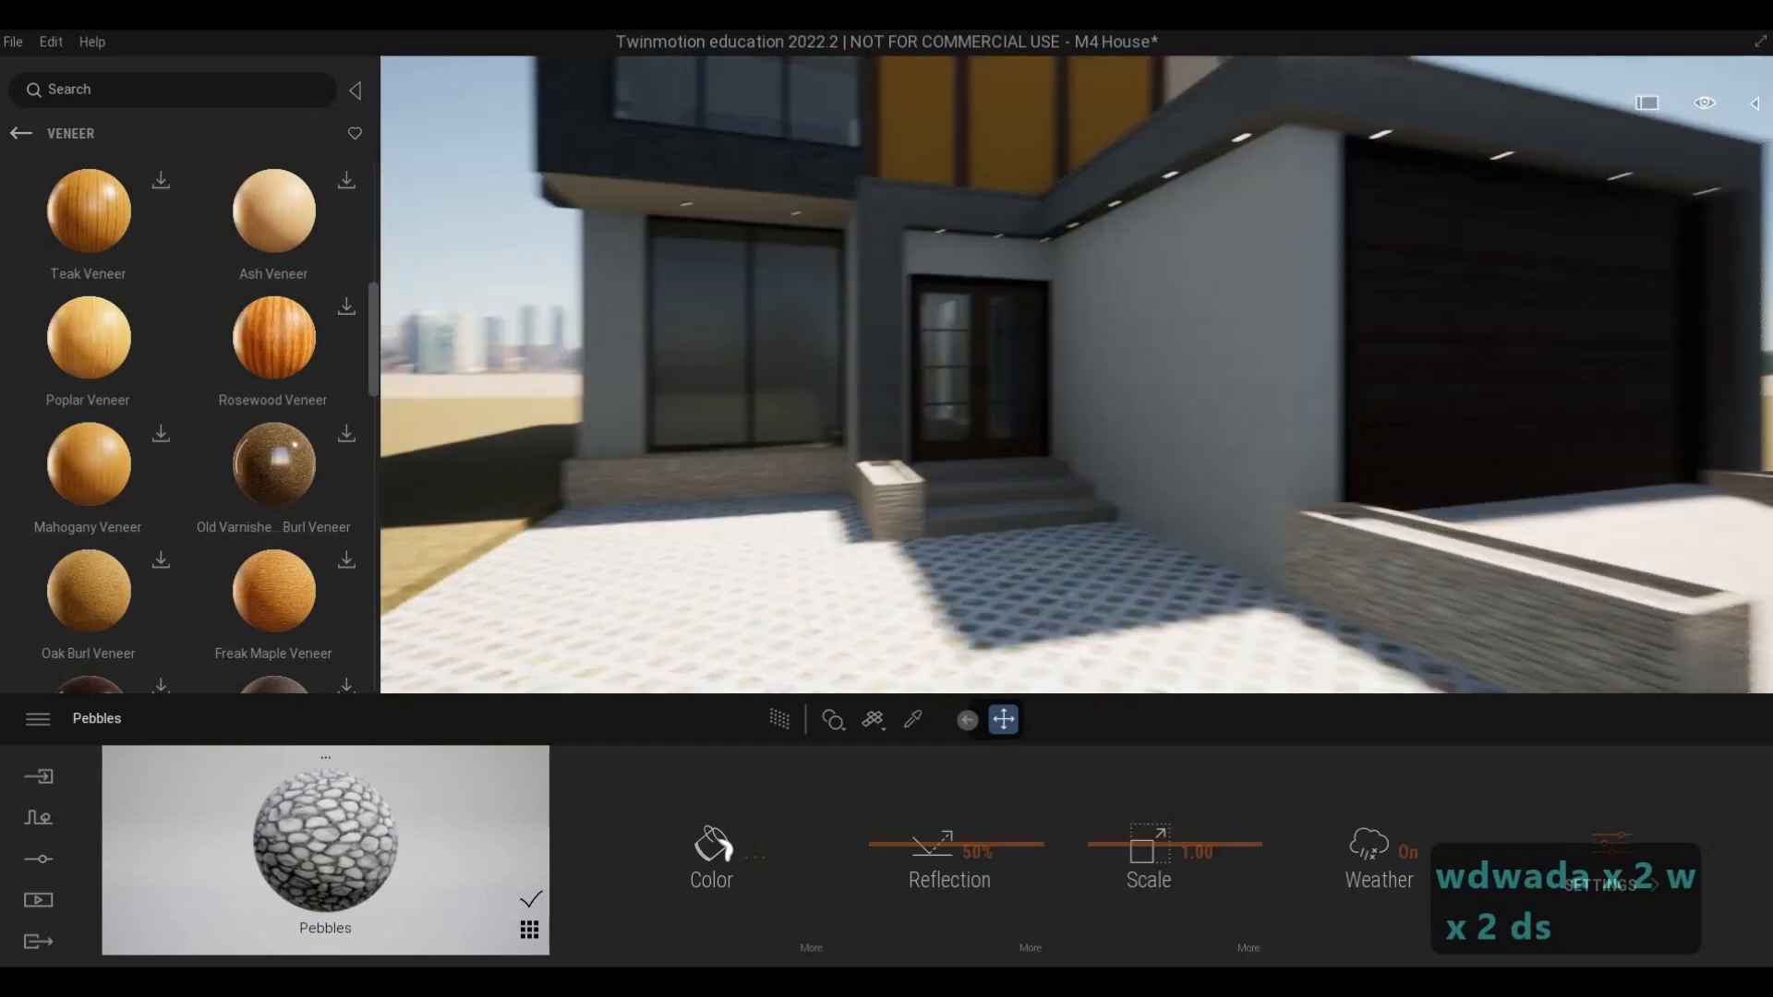
pyautogui.press('w')
pyautogui.press('w')
pyautogui.press('s')
pyautogui.press('a')
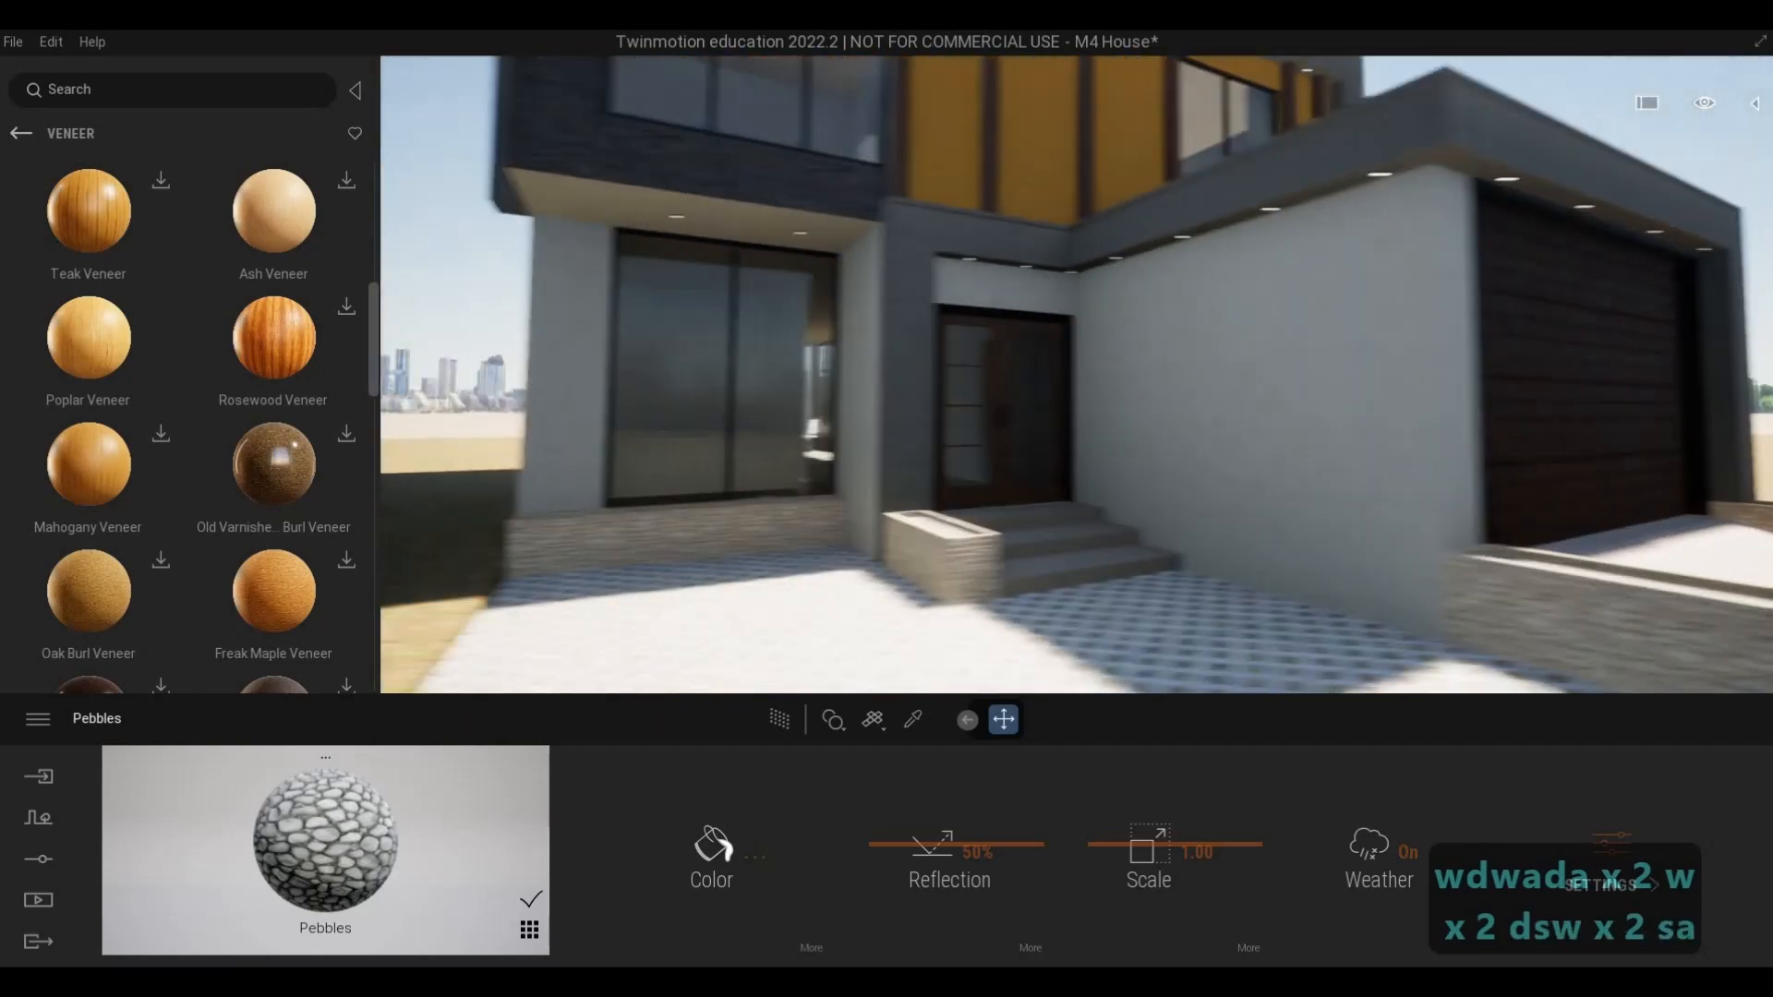
# - Save the M4 House project with the whole front facade in view from the street
pyautogui.press('w')
pyautogui.press('d')
pyautogui.press('s')
pyautogui.press('s')
pyautogui.press('s')
pyautogui.press('s')
pyautogui.press('d')
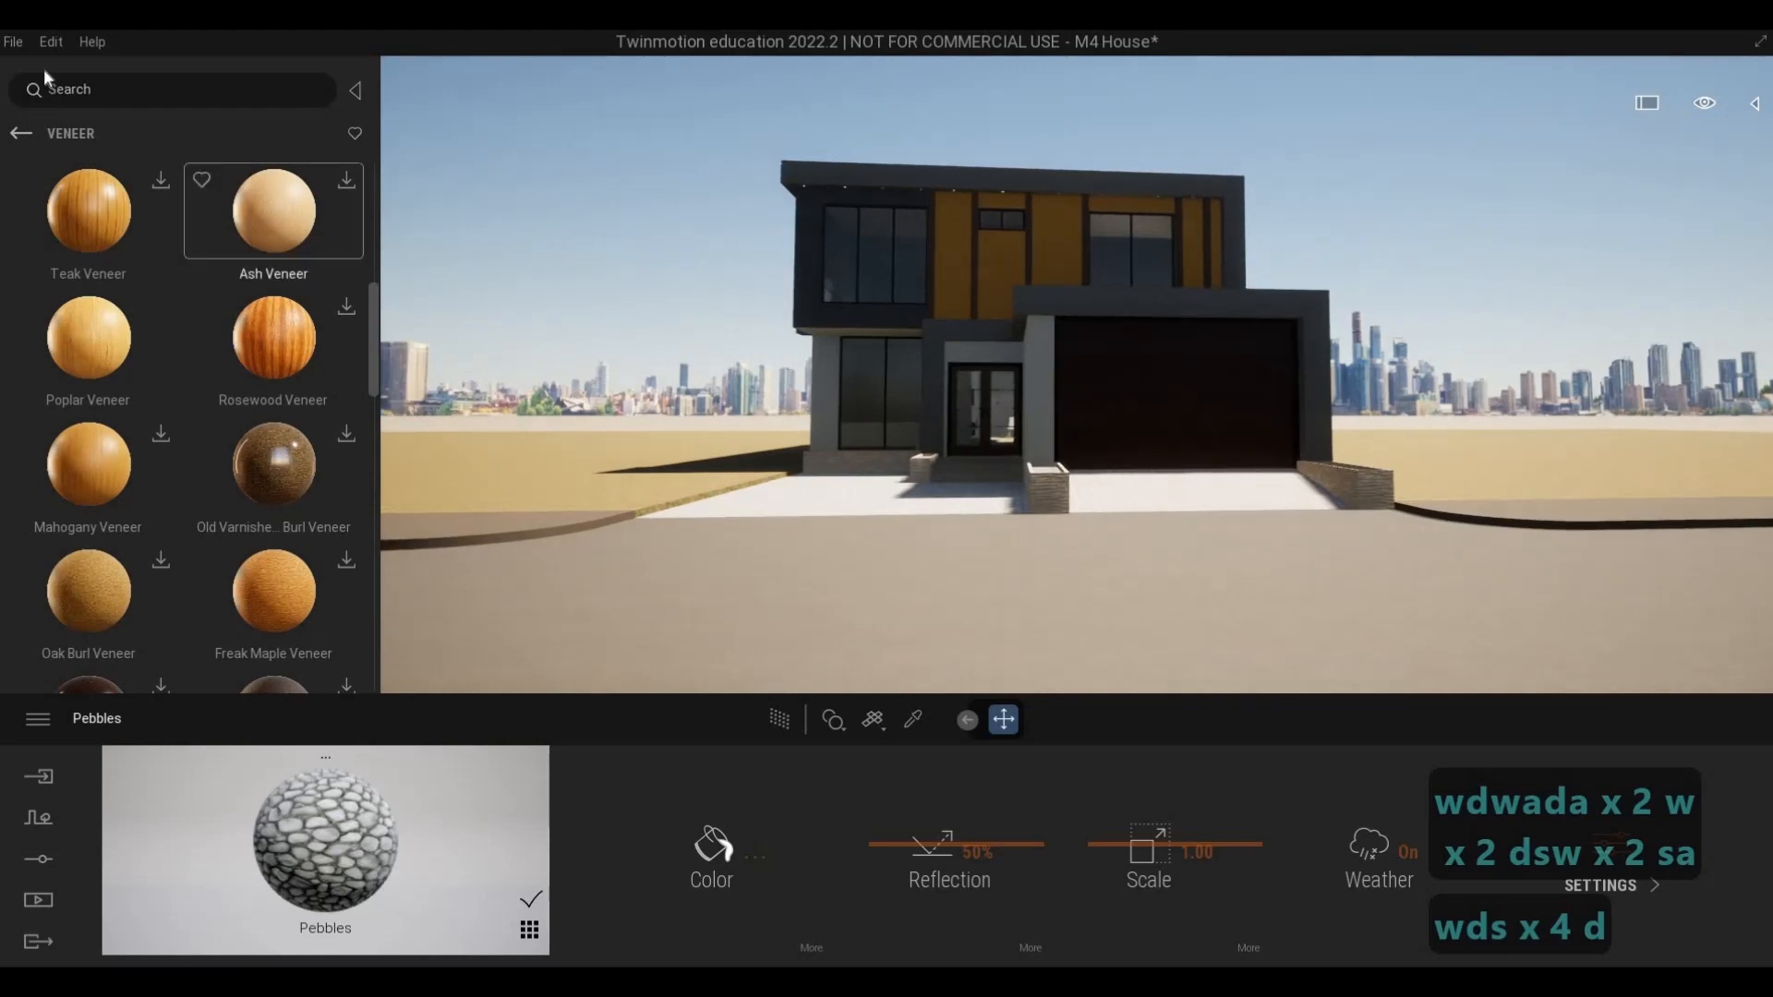
pyautogui.click(13, 42)
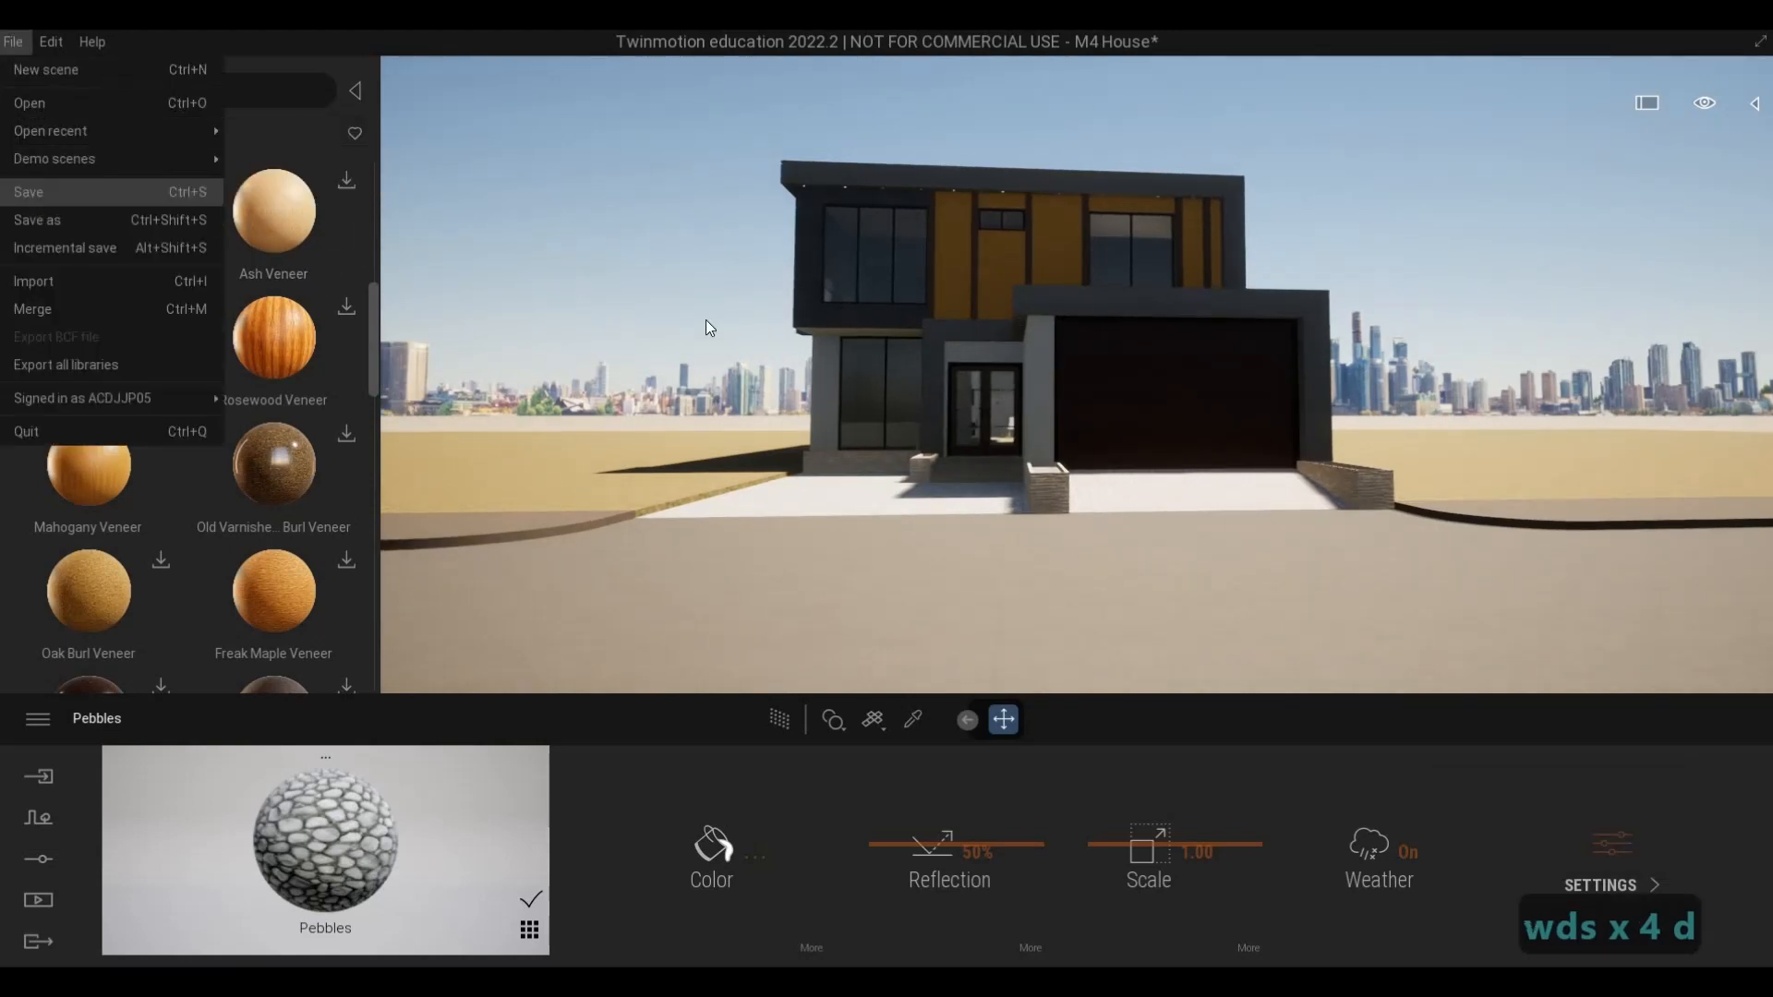
pyautogui.click(719, 397)
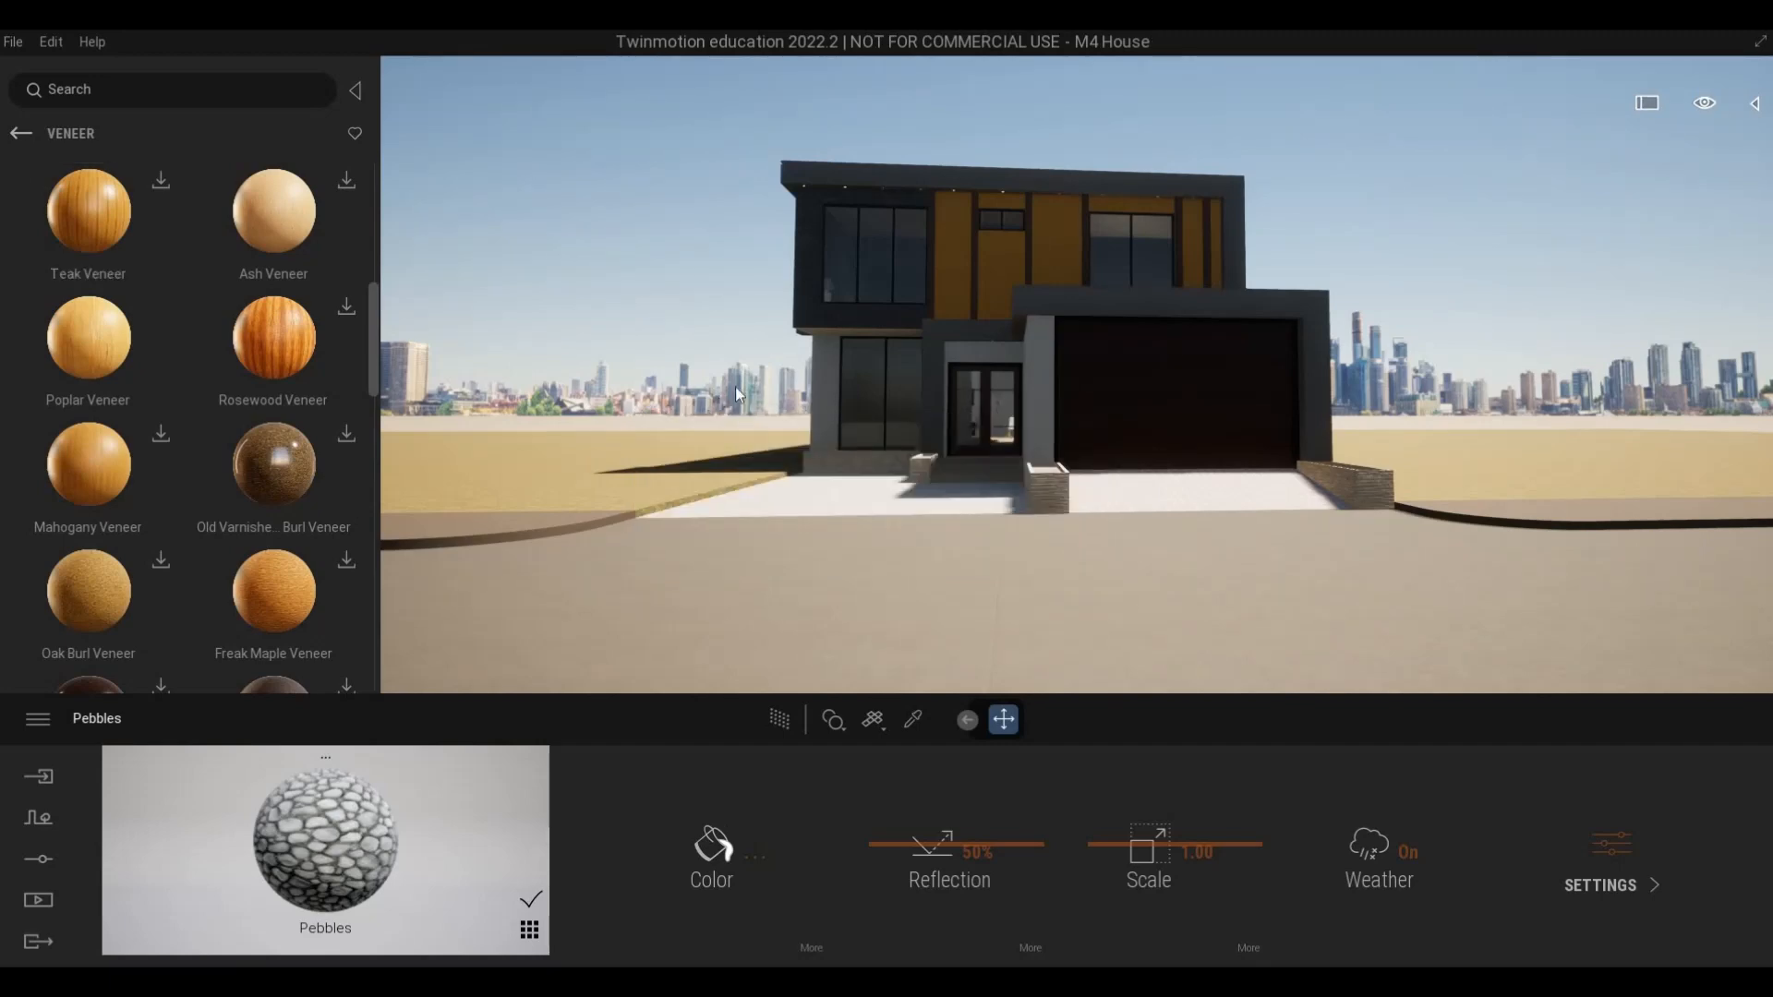
# - Sample the Wooden Planks material from the yellow wall panels of the upper floor
pyautogui.press('a')
pyautogui.press('w')
pyautogui.press('q')
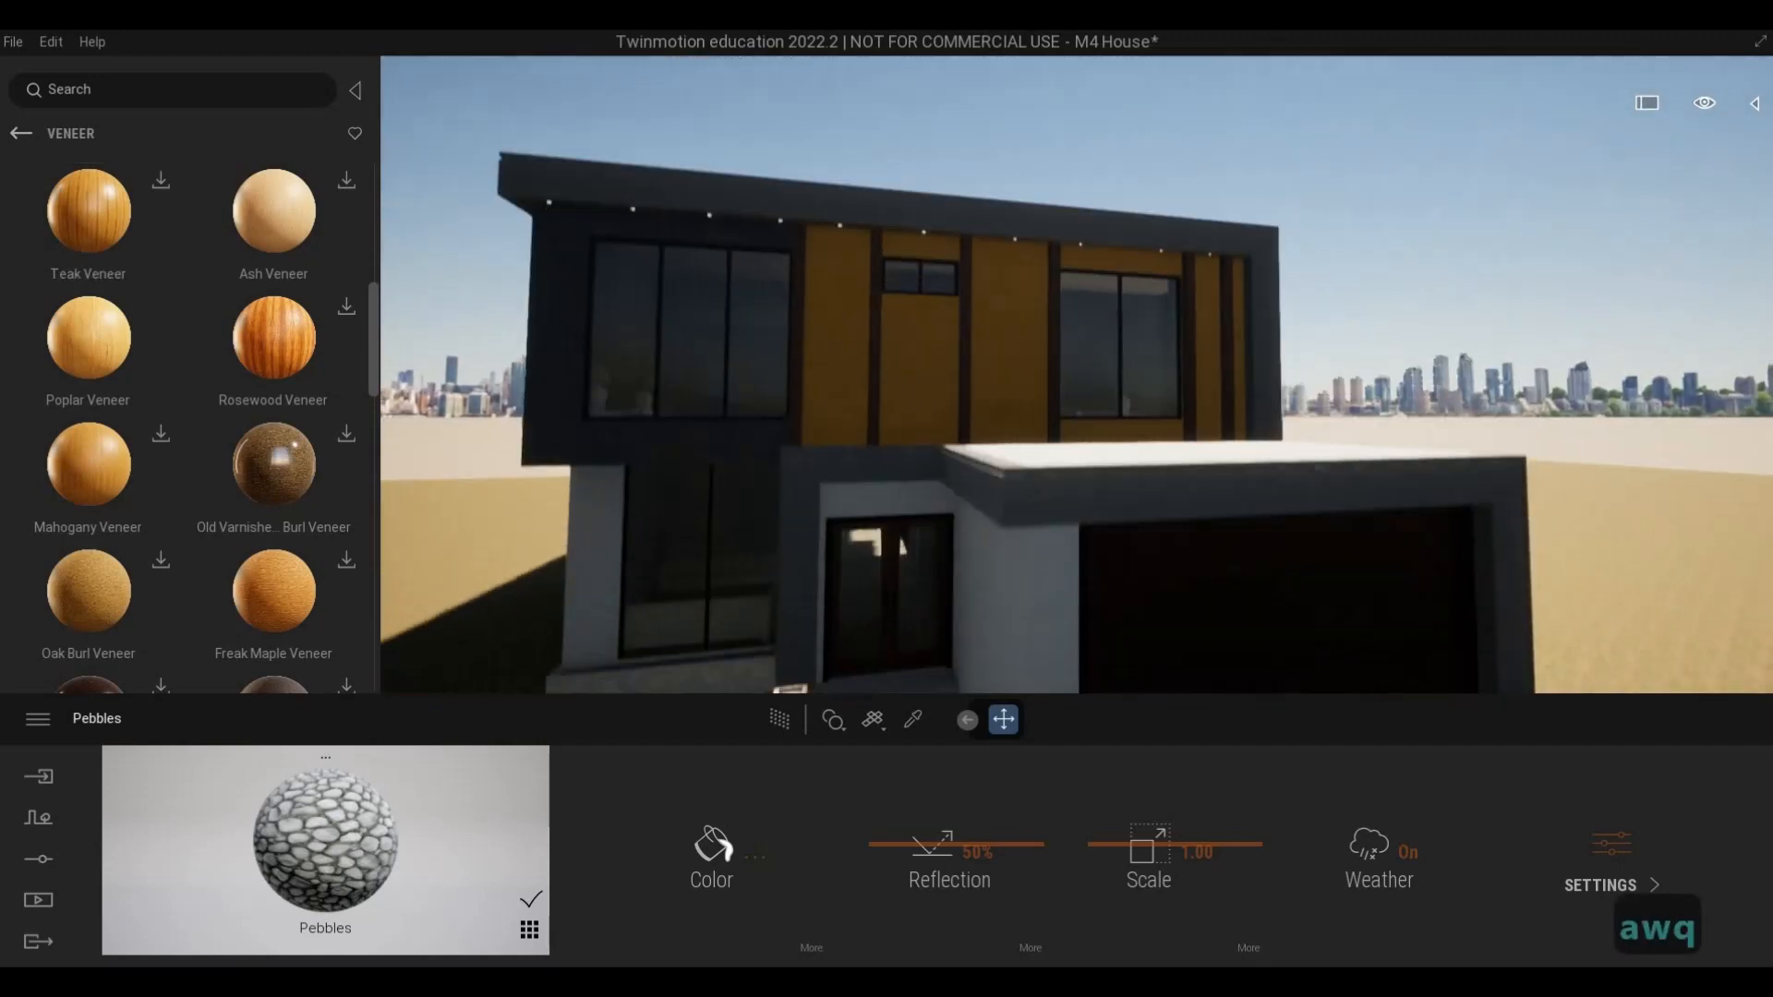
pyautogui.press('a')
pyautogui.press('w')
pyautogui.press('e')
pyautogui.press('q')
pyautogui.press('w')
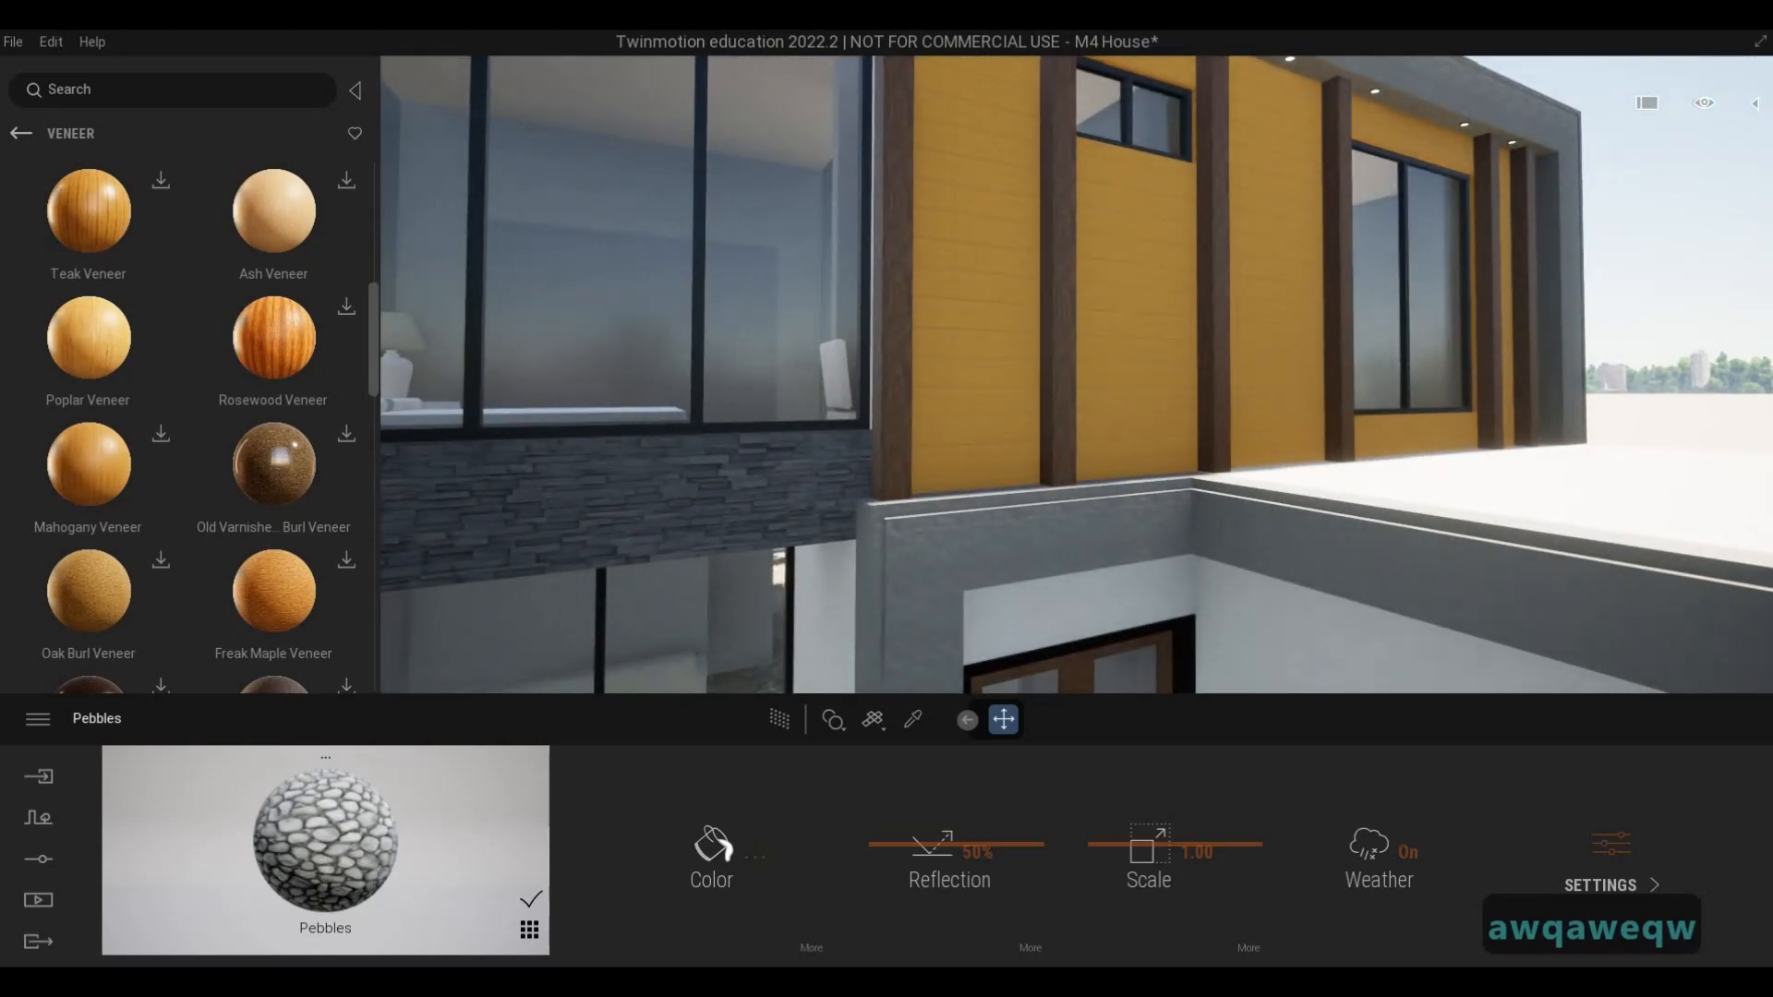
pyautogui.press('s')
pyautogui.press('d')
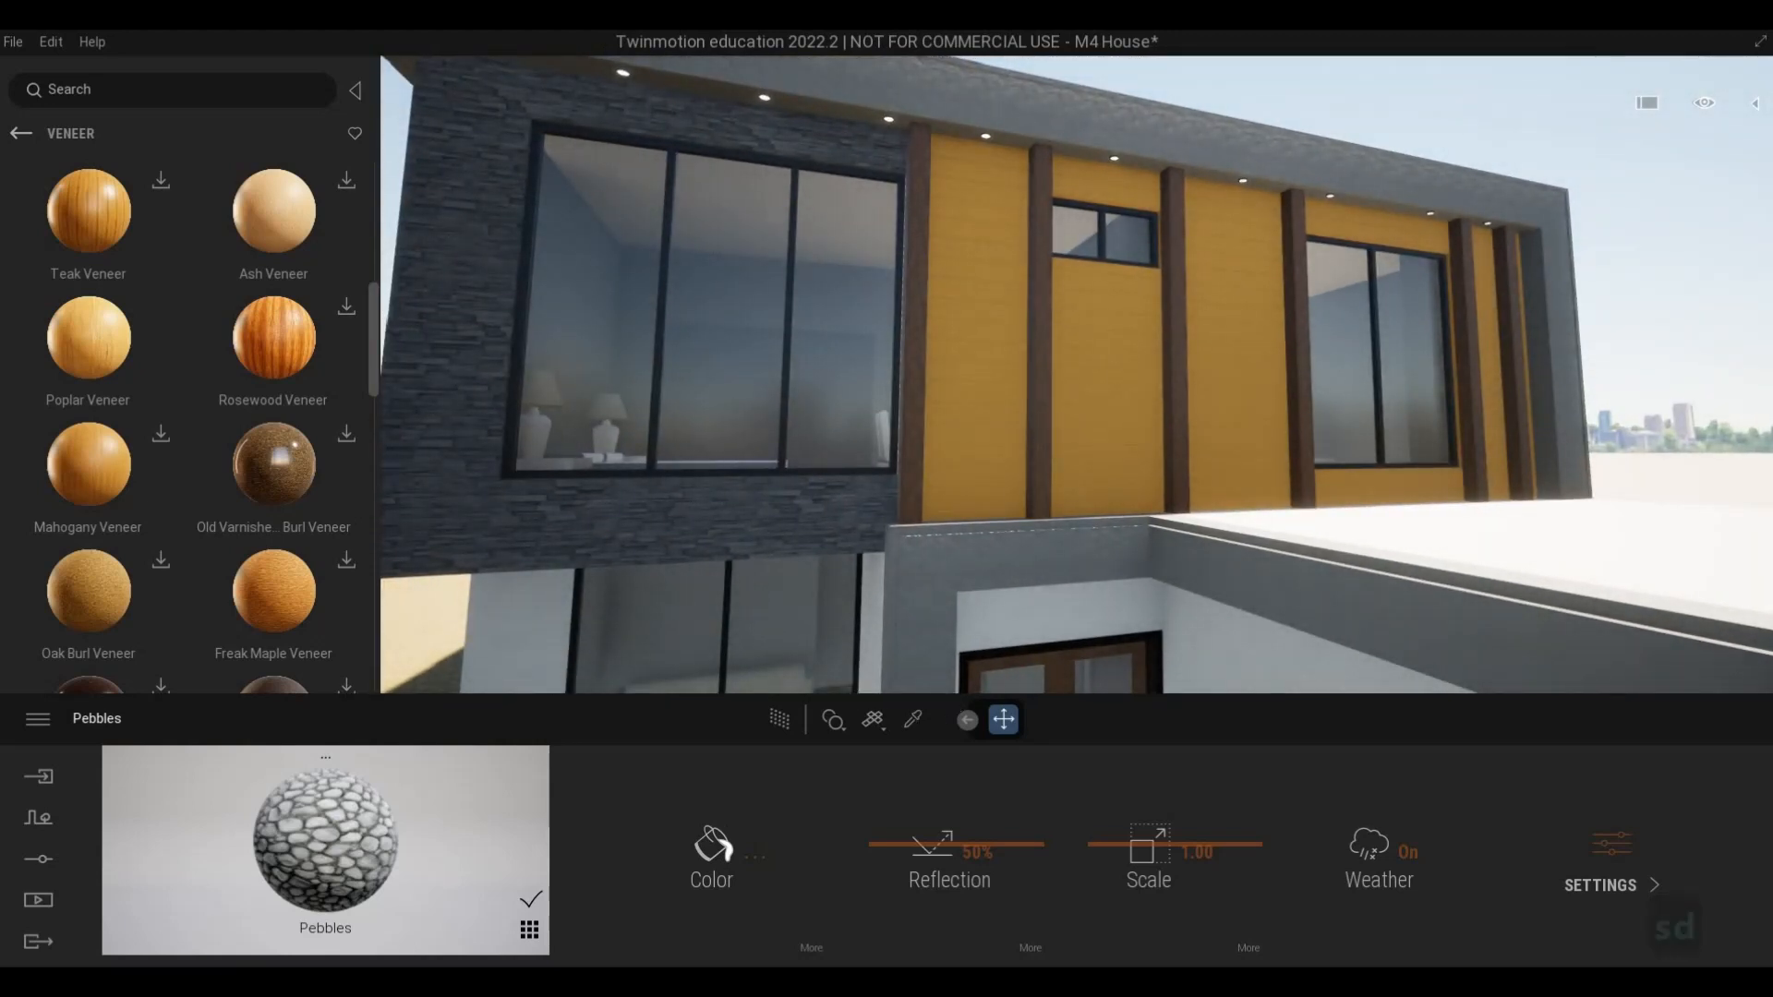
pyautogui.click(913, 719)
pyautogui.click(965, 458)
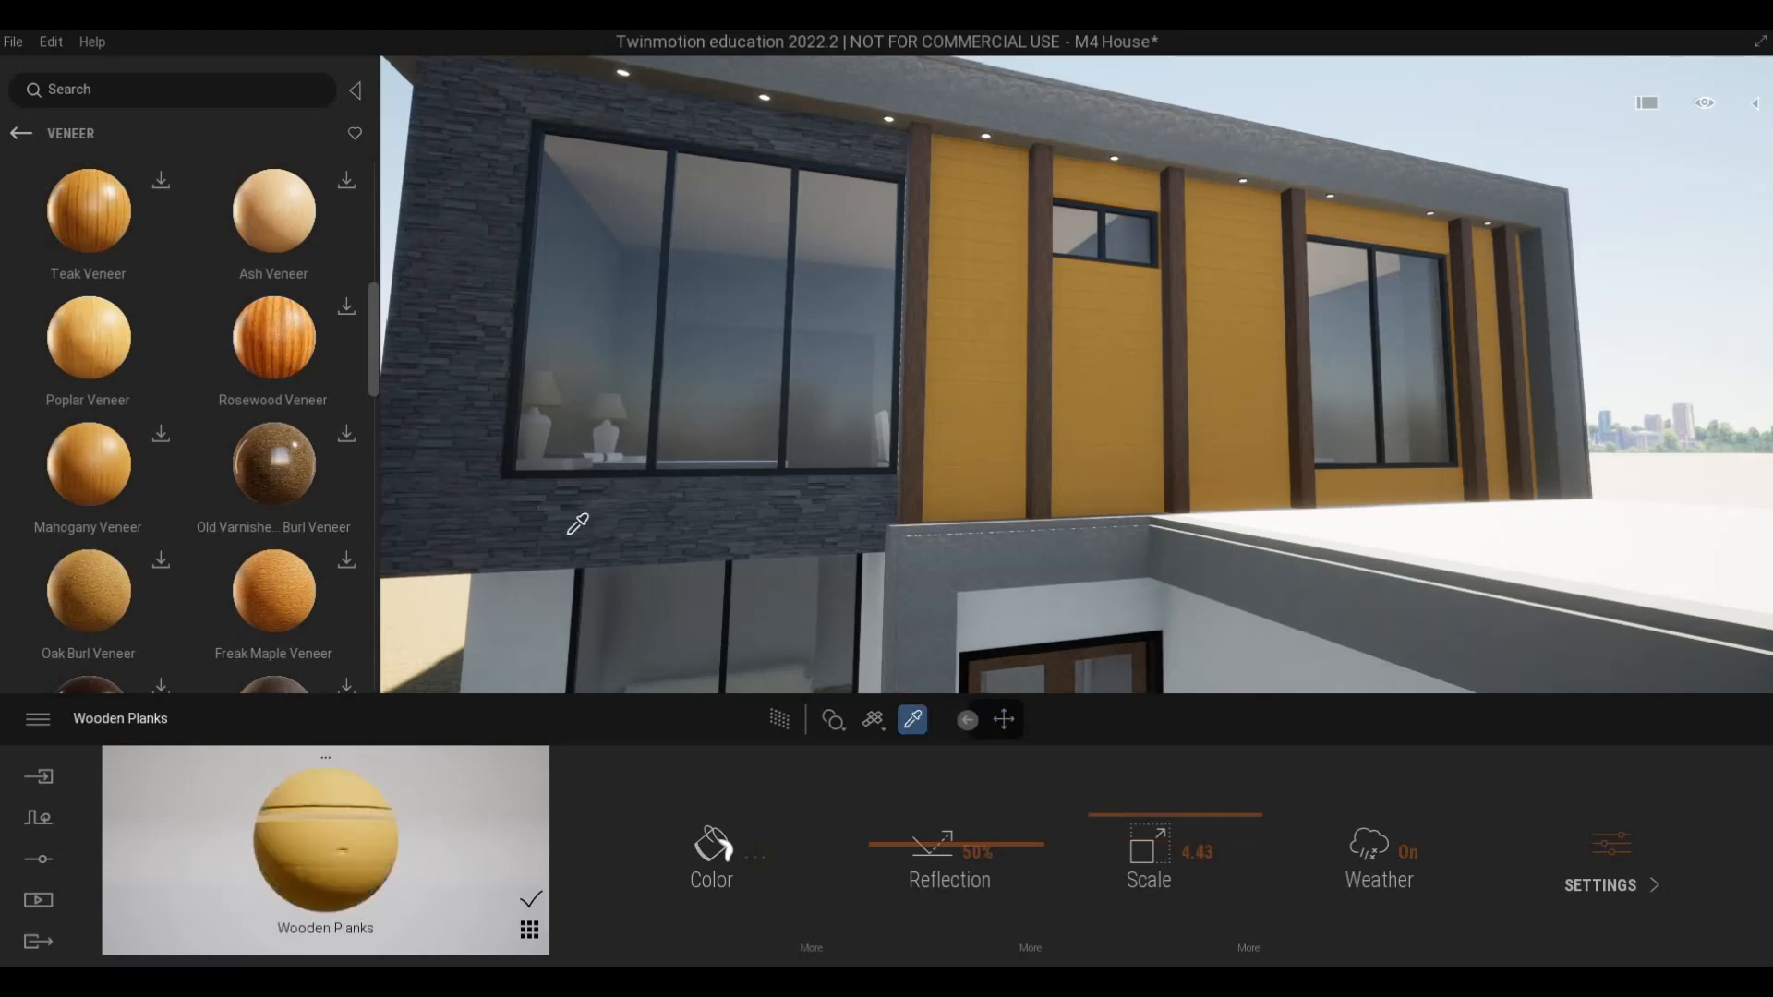
# - Apply Poplar Veneer to the stone-clad wall around the large upper window and Oak Veneer to the yellow wall panels
pyautogui.click(22, 134)
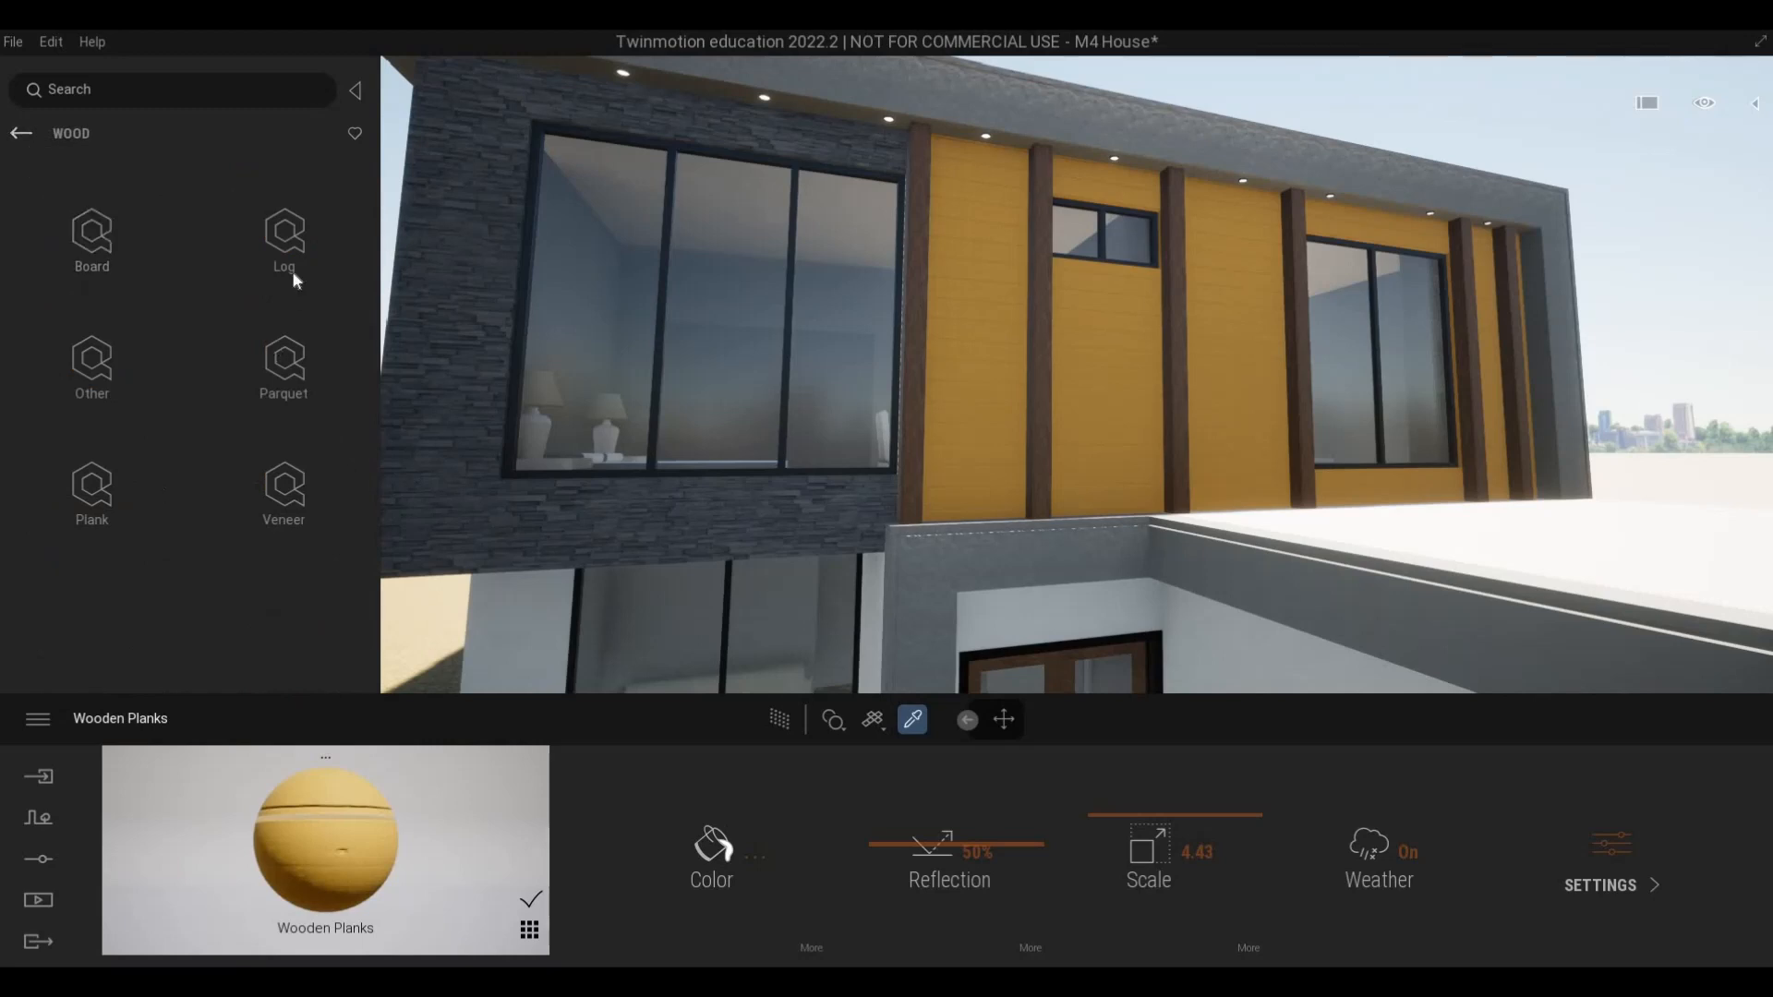
pyautogui.click(279, 463)
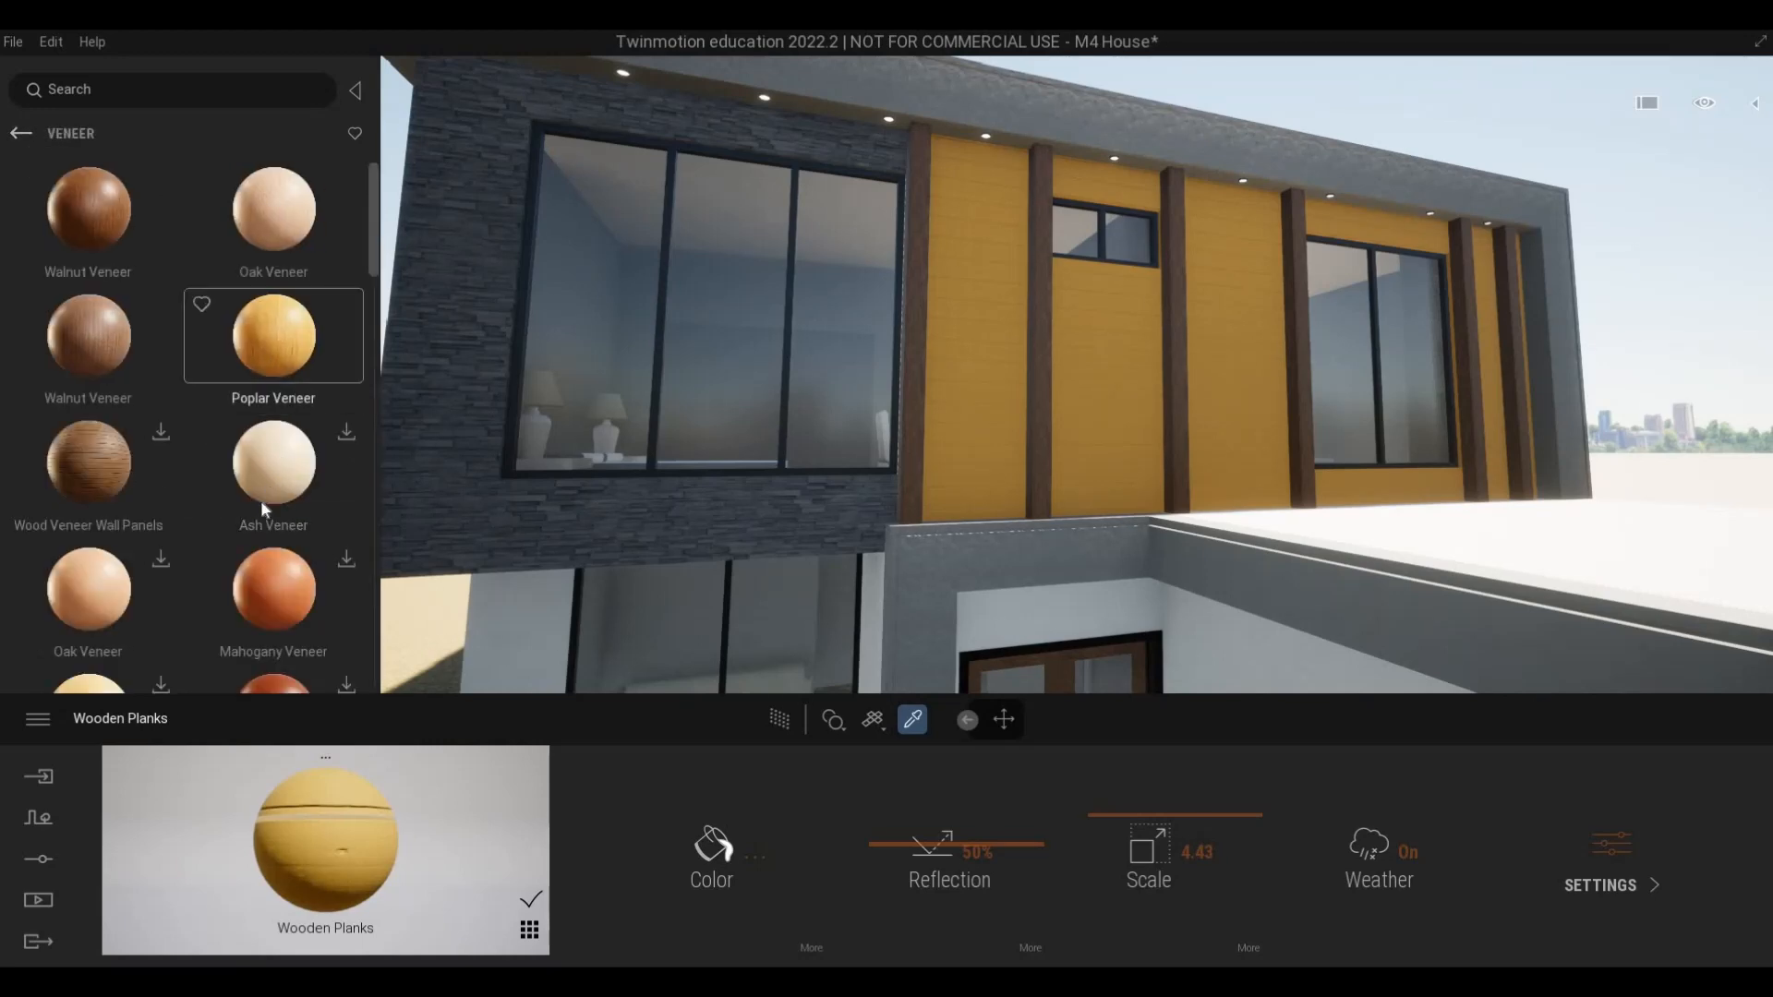
pyautogui.scroll(-6, 262, 500)
pyautogui.scroll(-5, 261, 495)
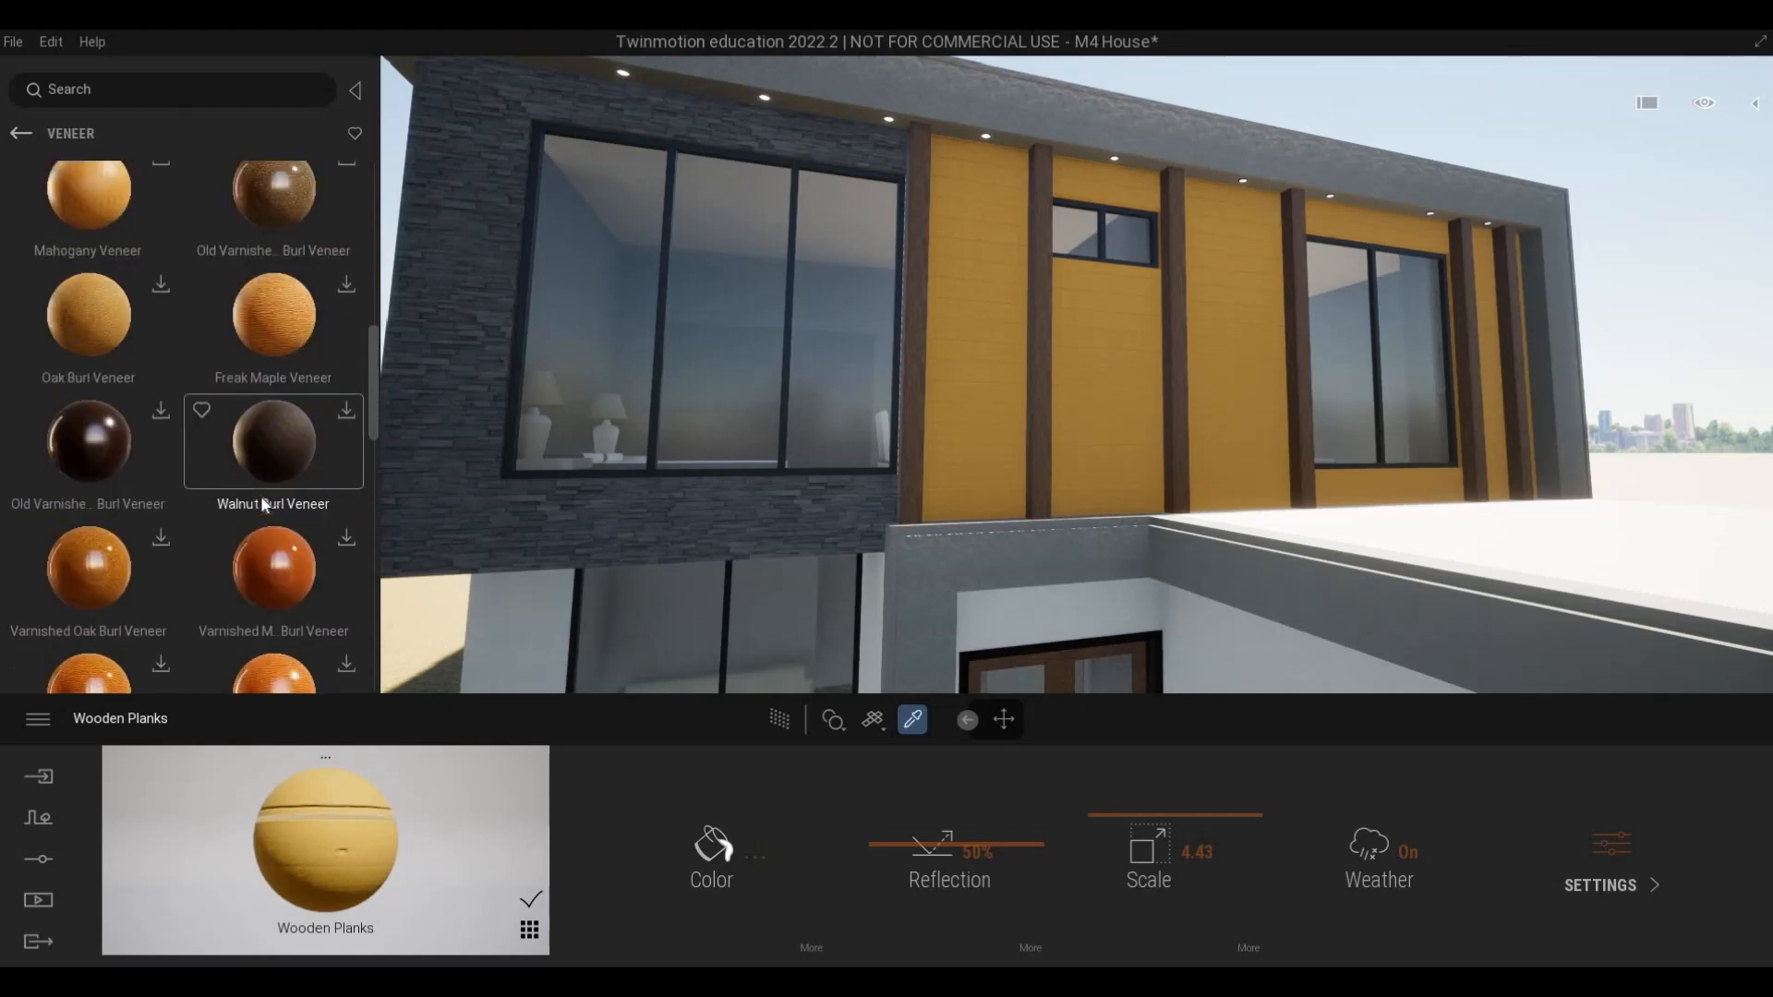
pyautogui.scroll(-2, 268, 489)
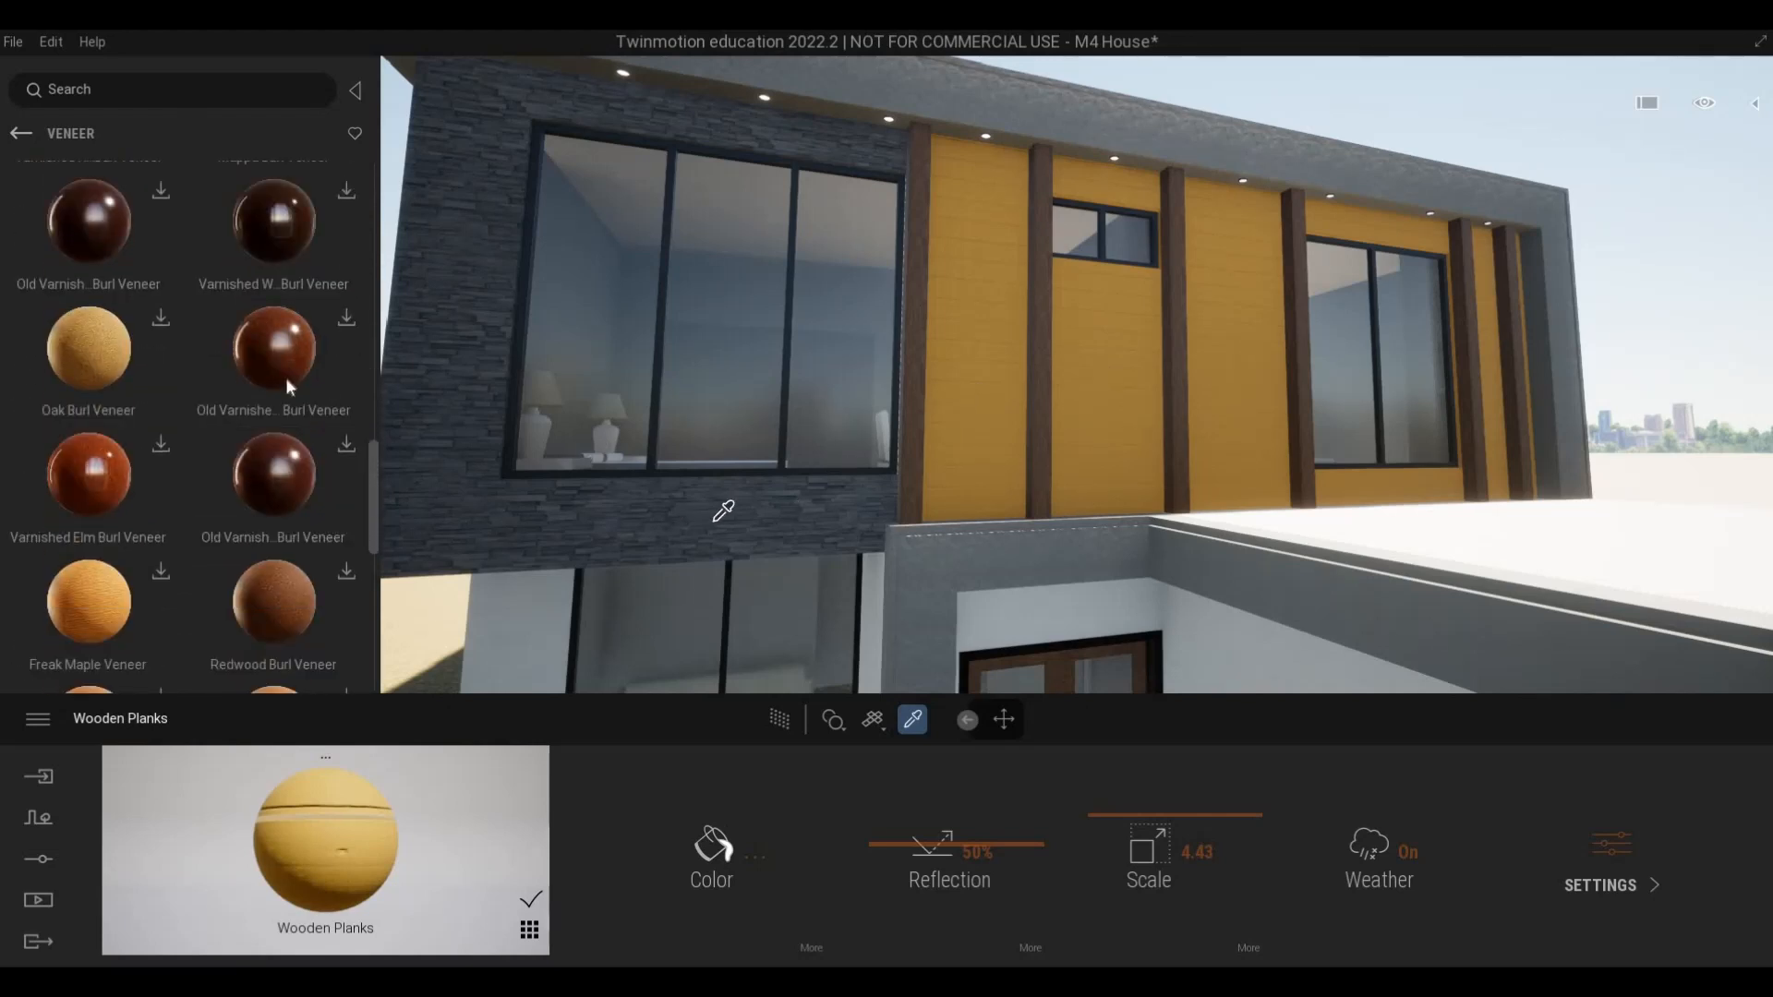
pyautogui.scroll(3, 138, 405)
pyautogui.scroll(10, 138, 408)
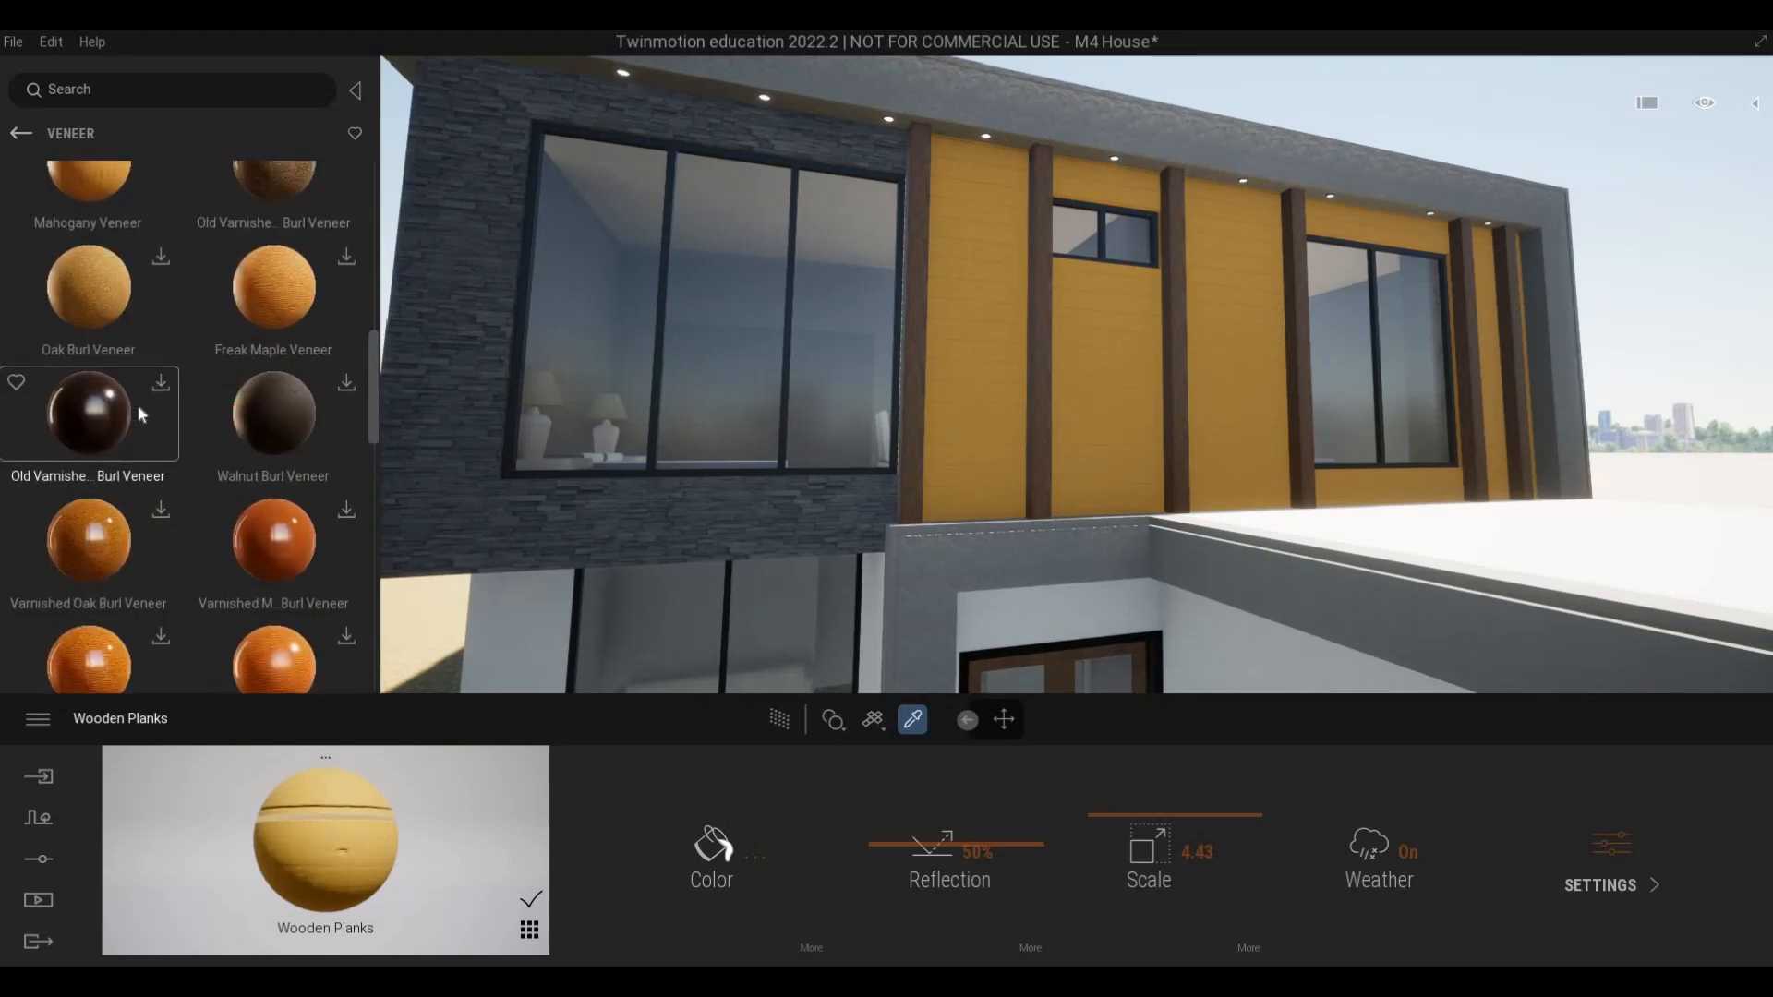
pyautogui.scroll(1, 137, 404)
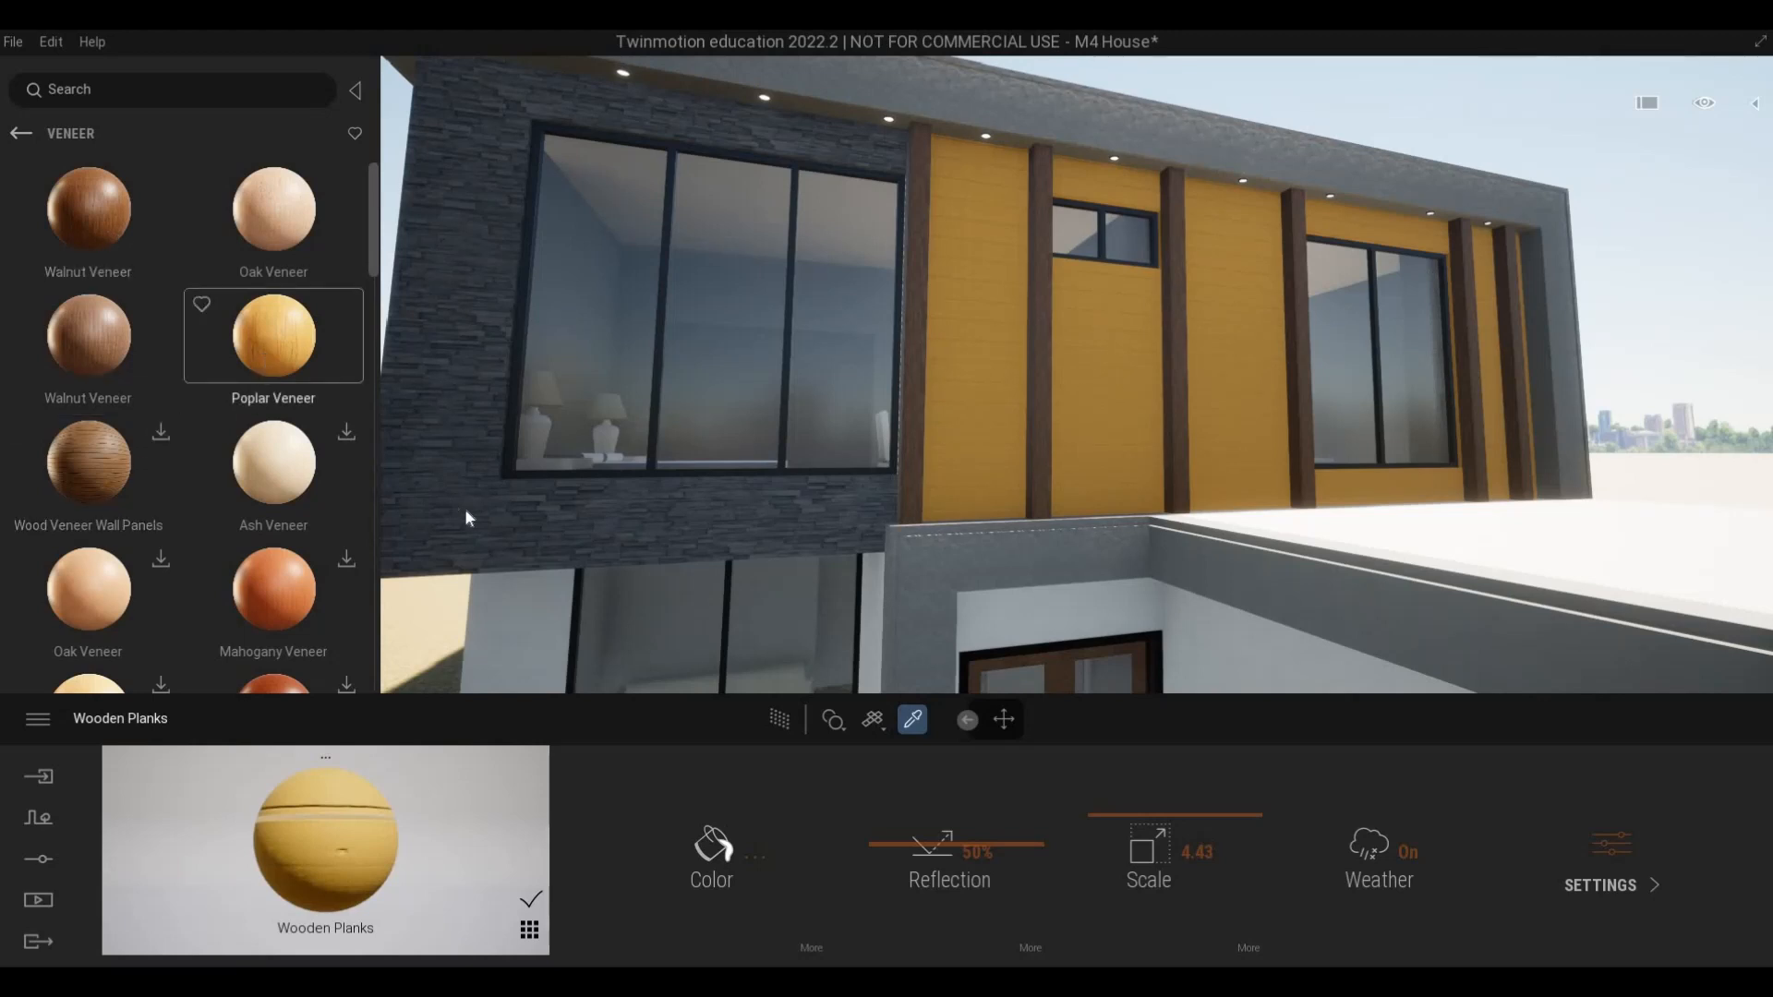
pyautogui.moveTo(465, 513); pyautogui.dragTo(467, 514)
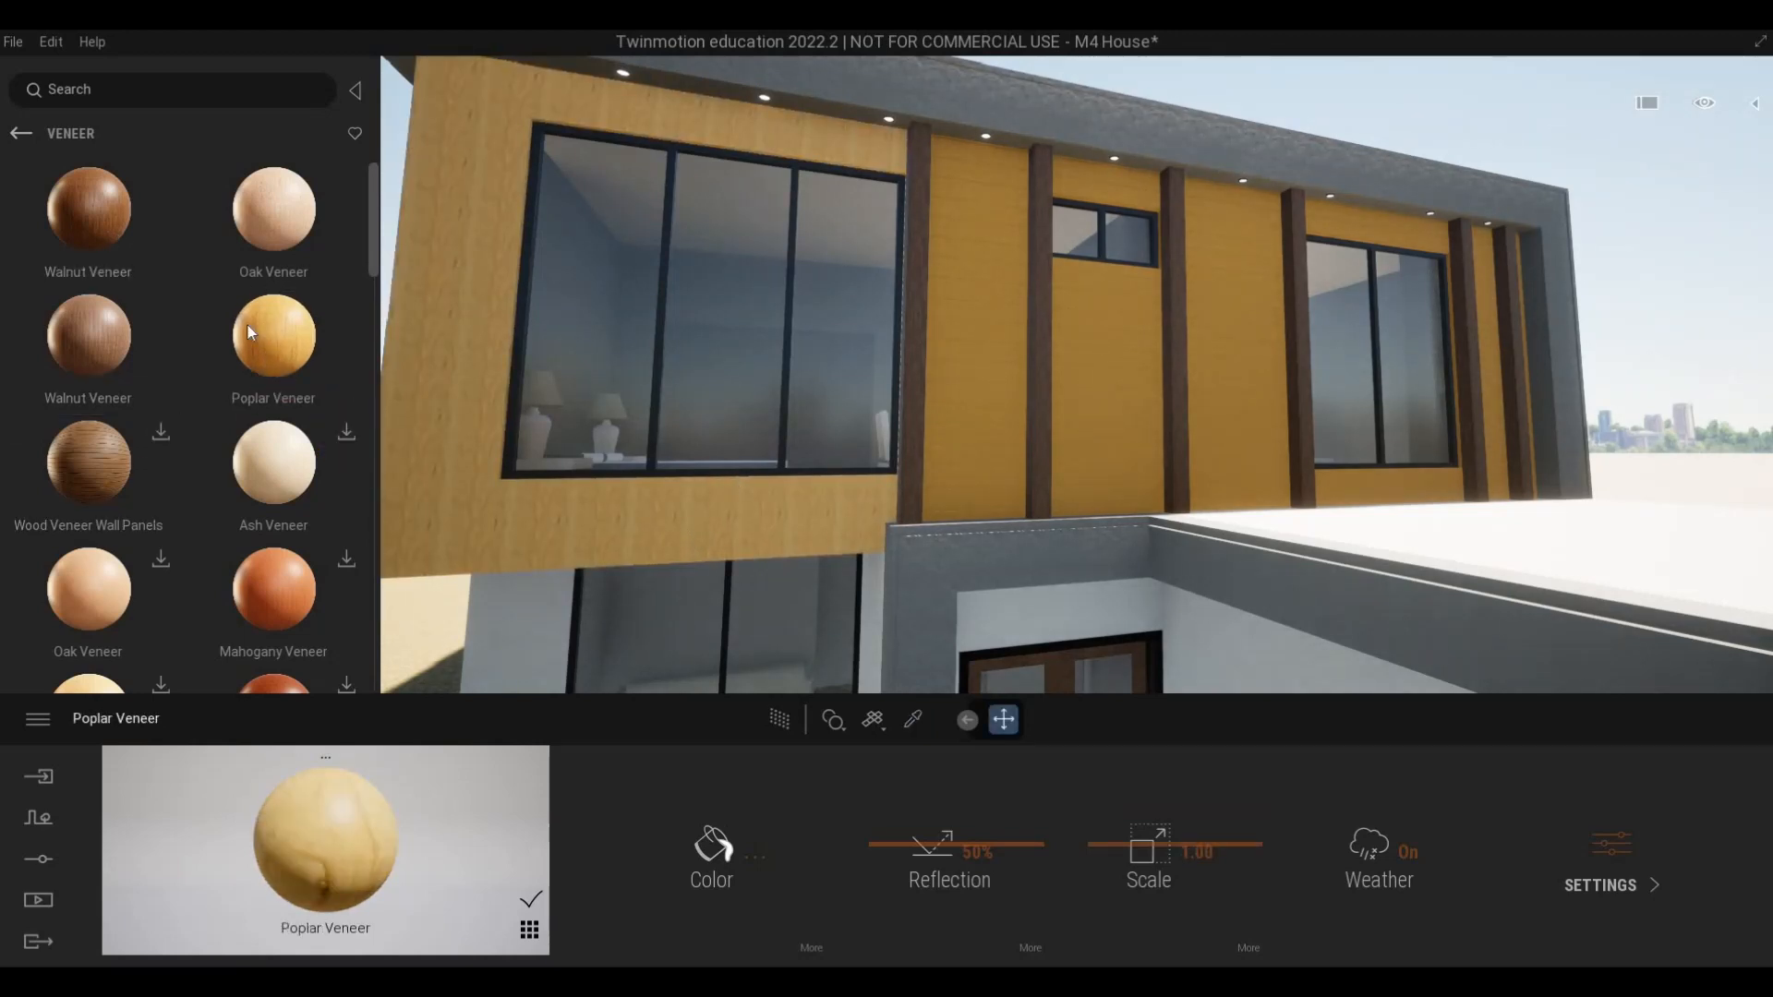
pyautogui.moveTo(268, 244); pyautogui.dragTo(939, 382)
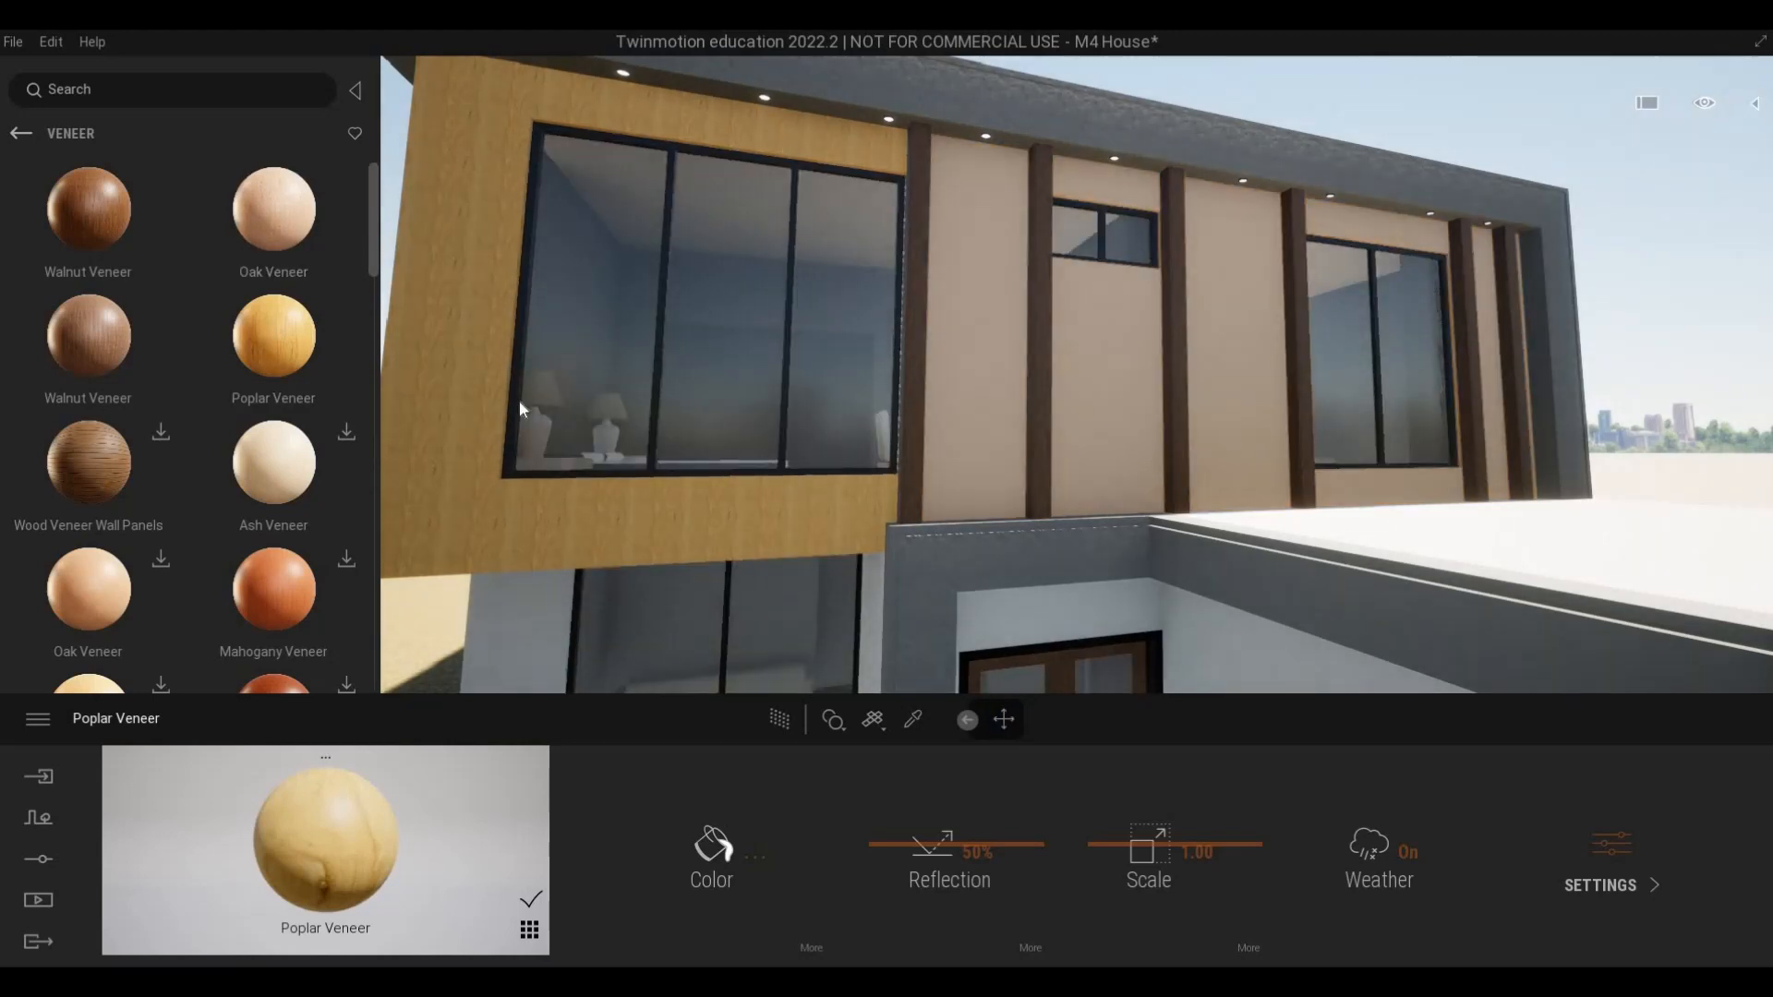
# - Look through the Veneer surfaces for an alternative wood finish for the upper-floor walls
pyautogui.scroll(-3, 364, 240)
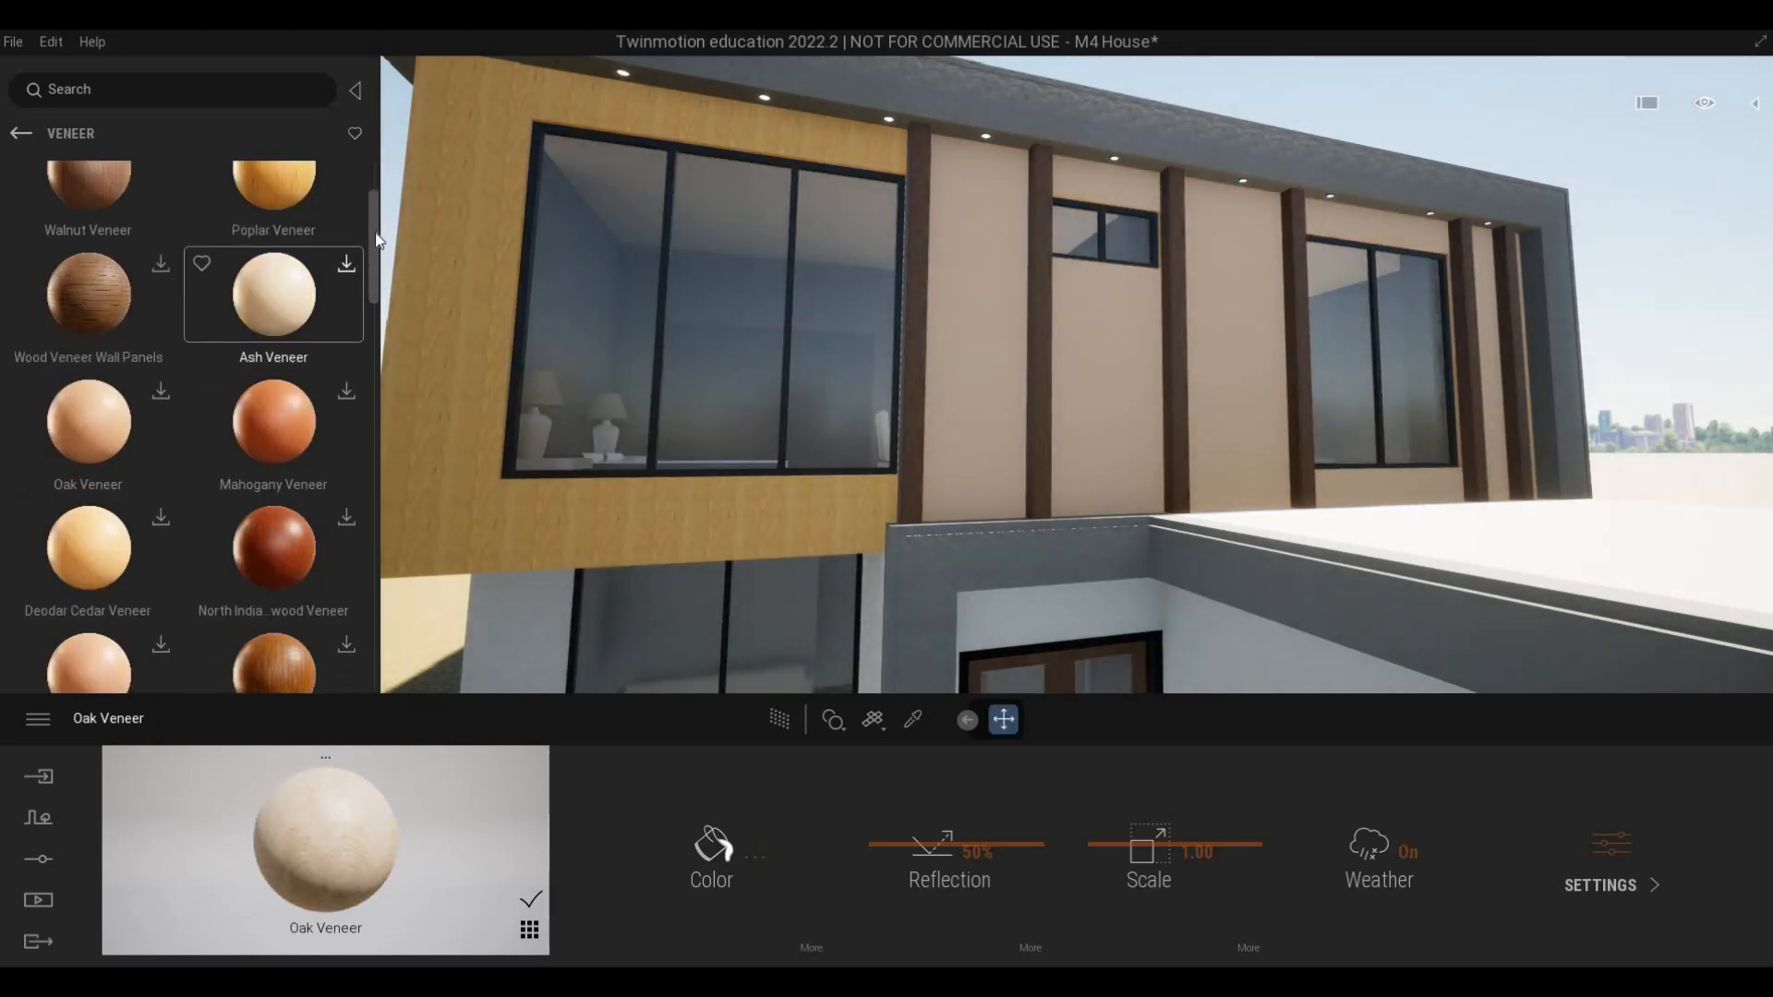
pyautogui.scroll(-10, 380, 404)
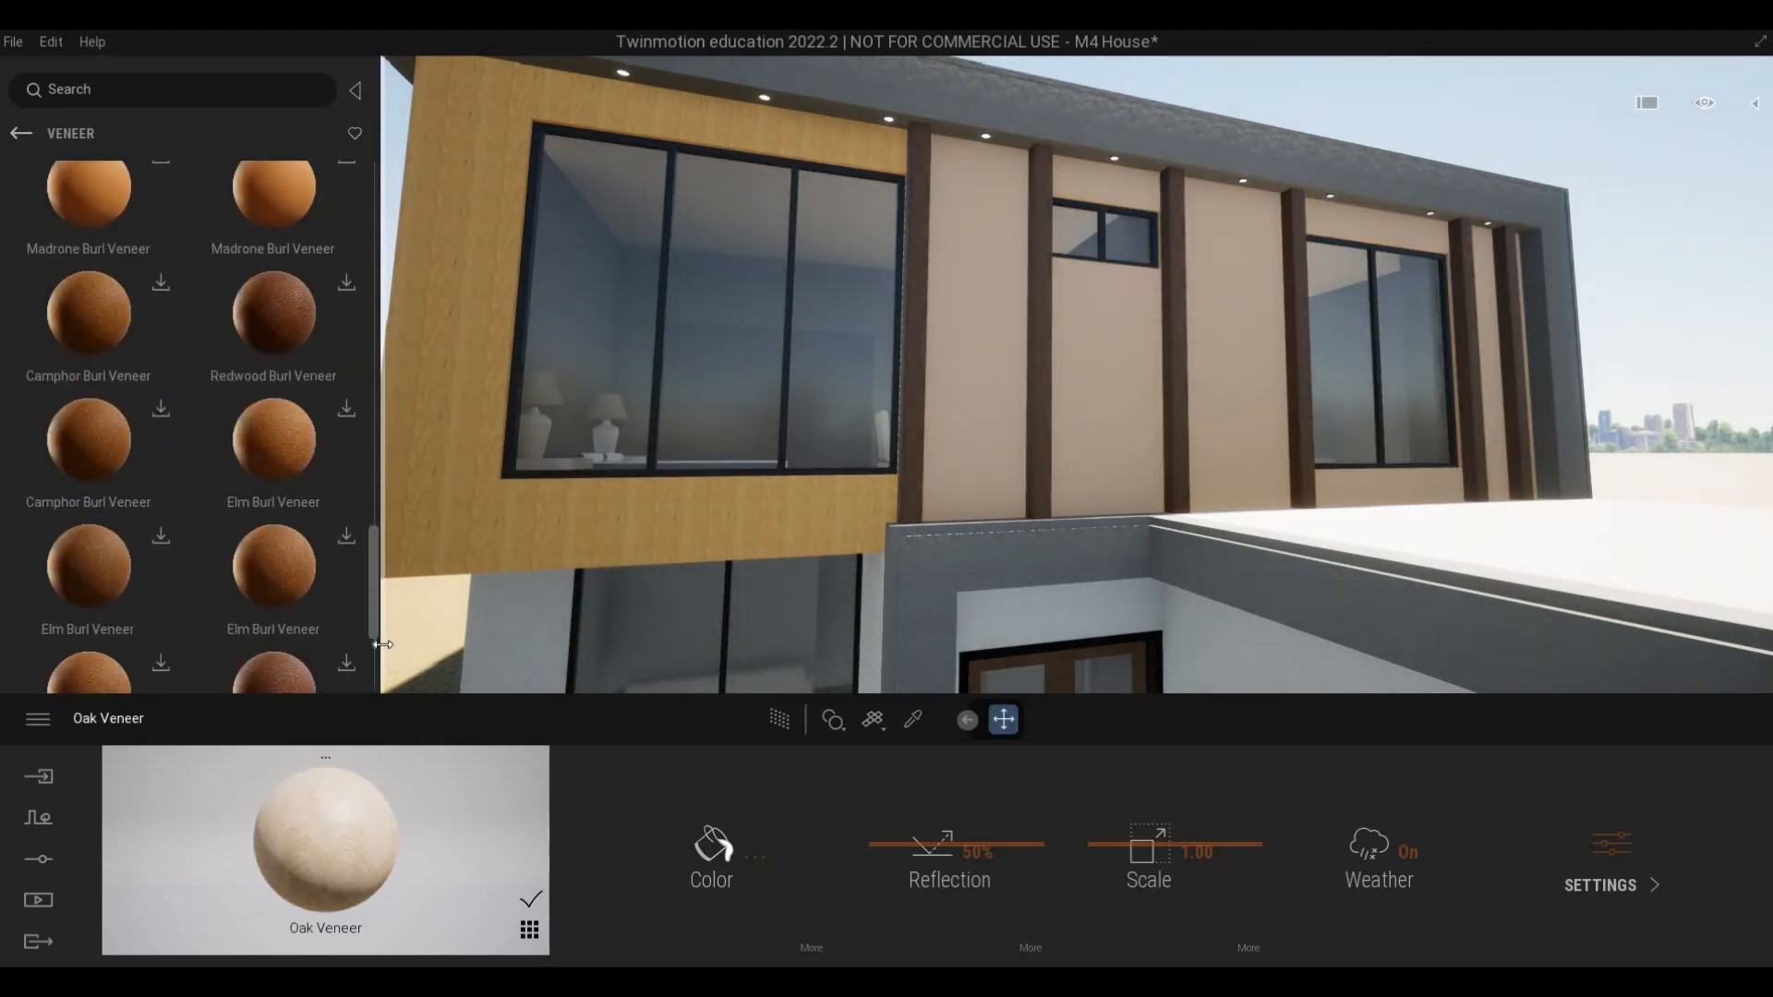
pyautogui.scroll(5, 386, 469)
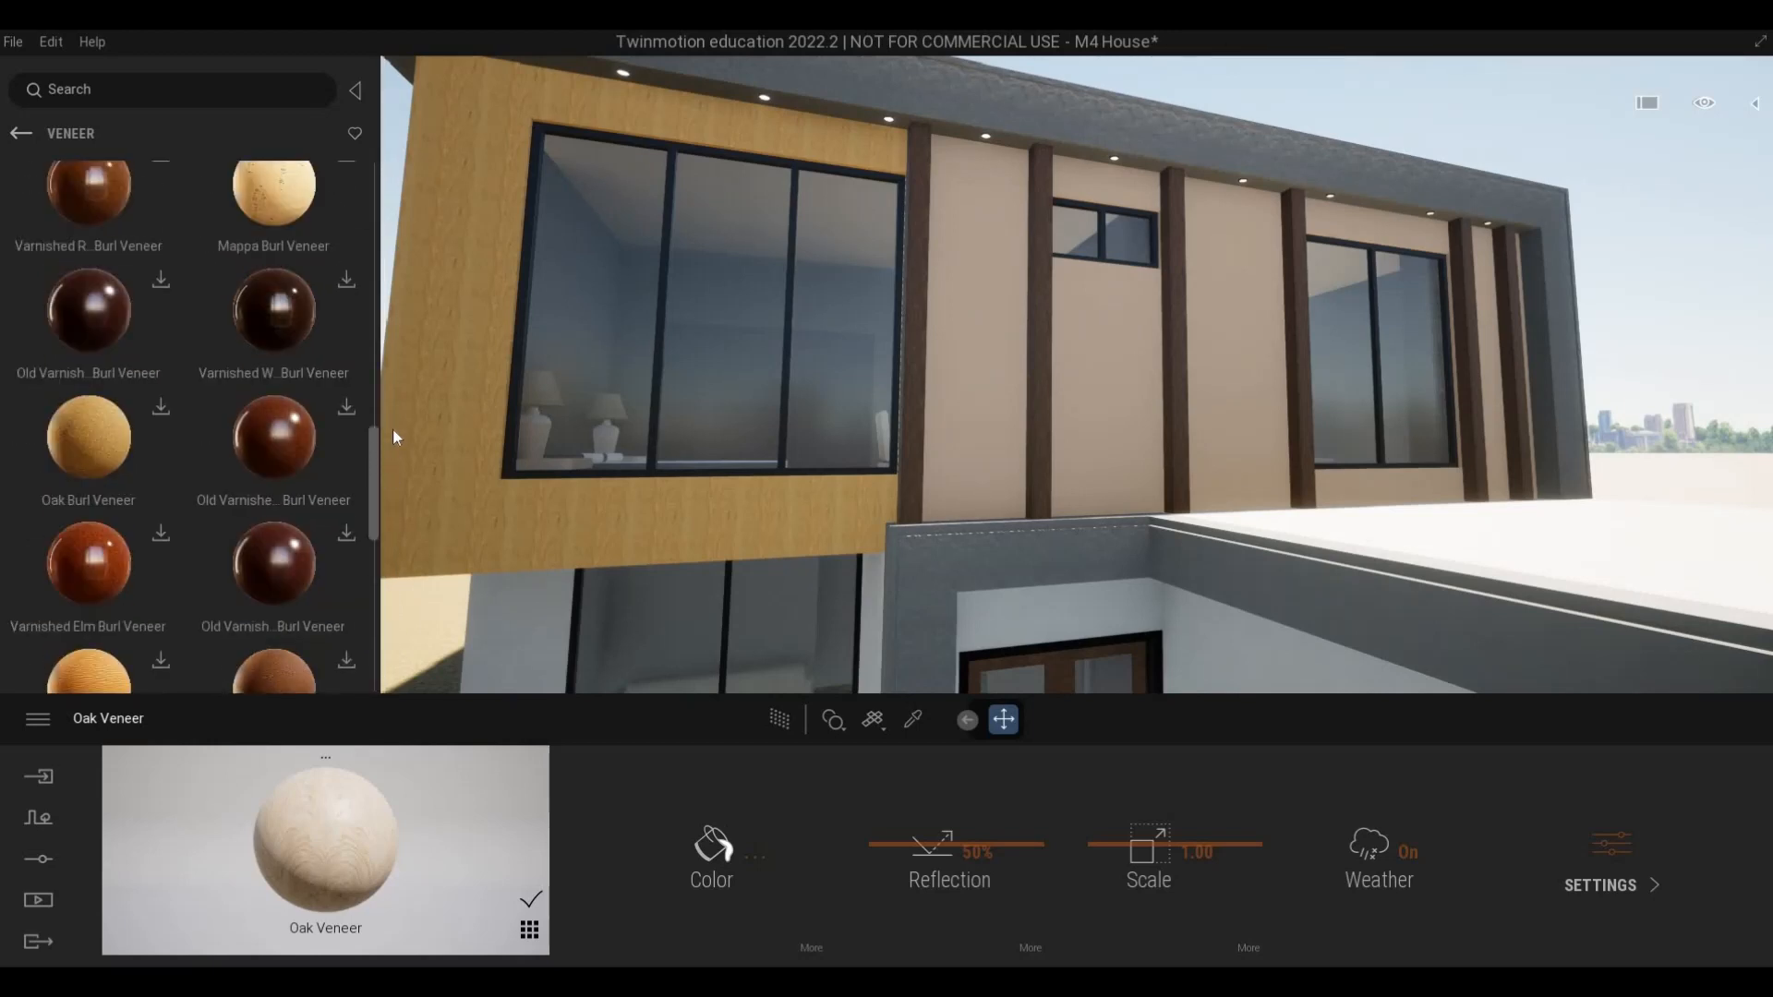
pyautogui.scroll(5, 403, 408)
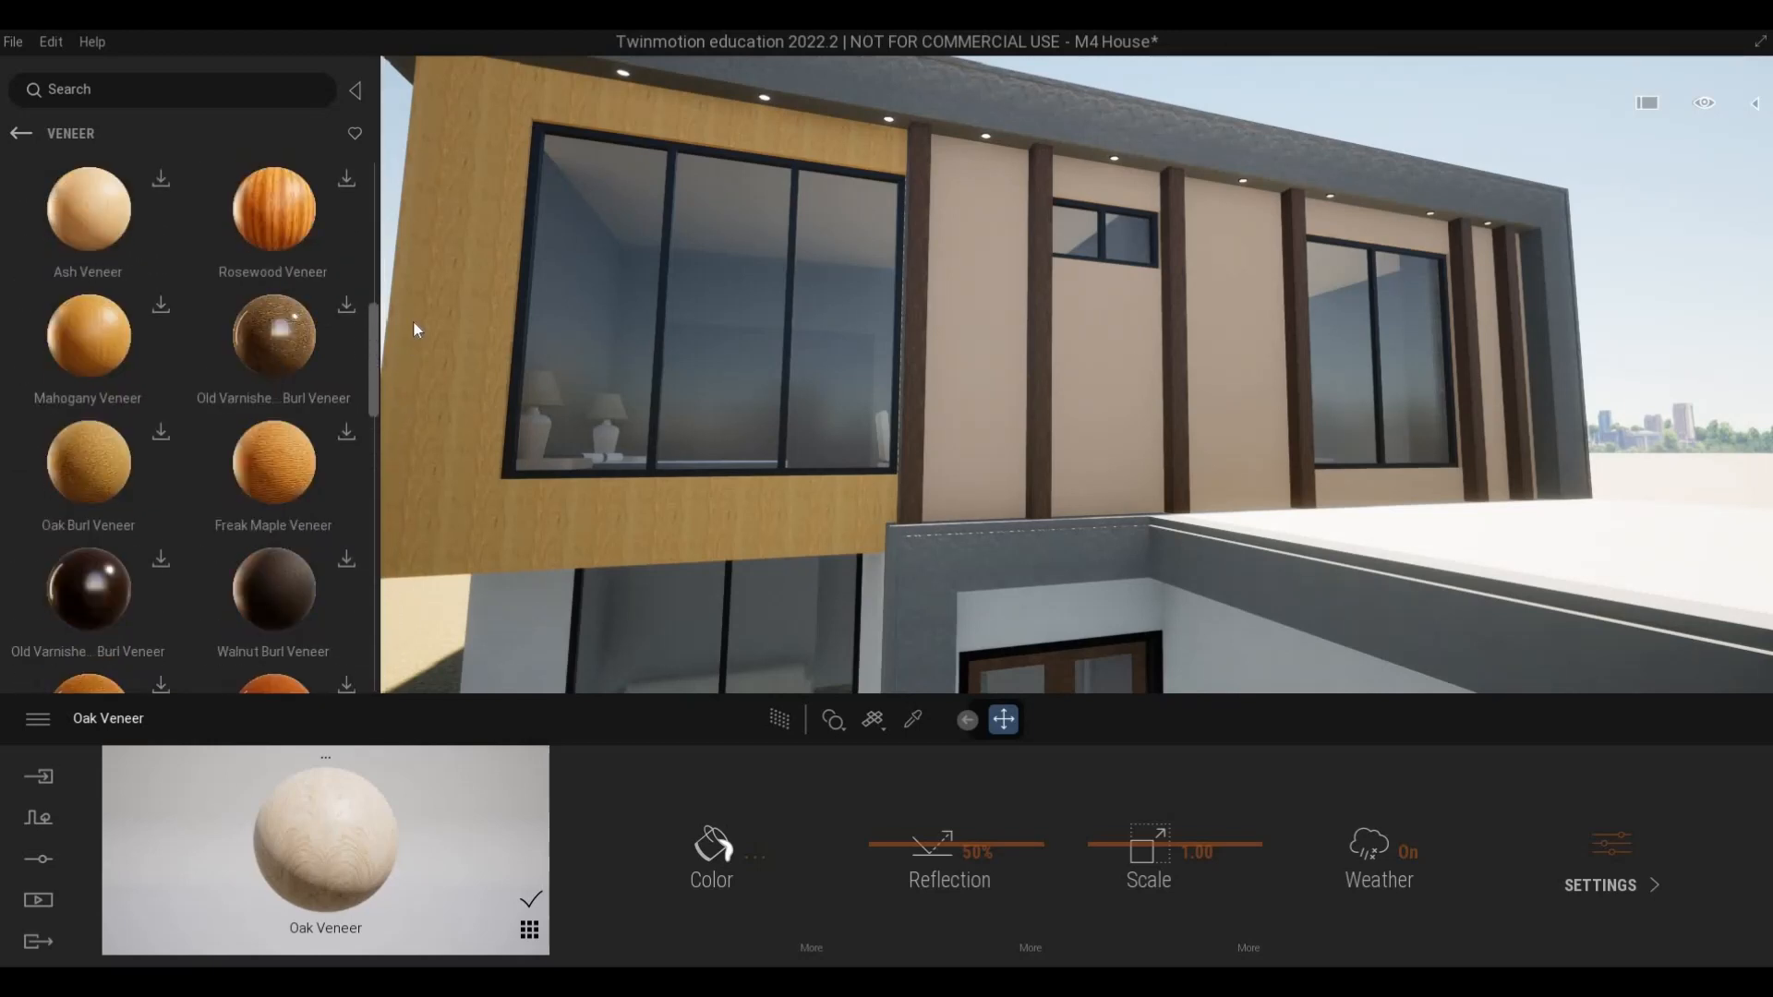
pyautogui.scroll(5, 413, 303)
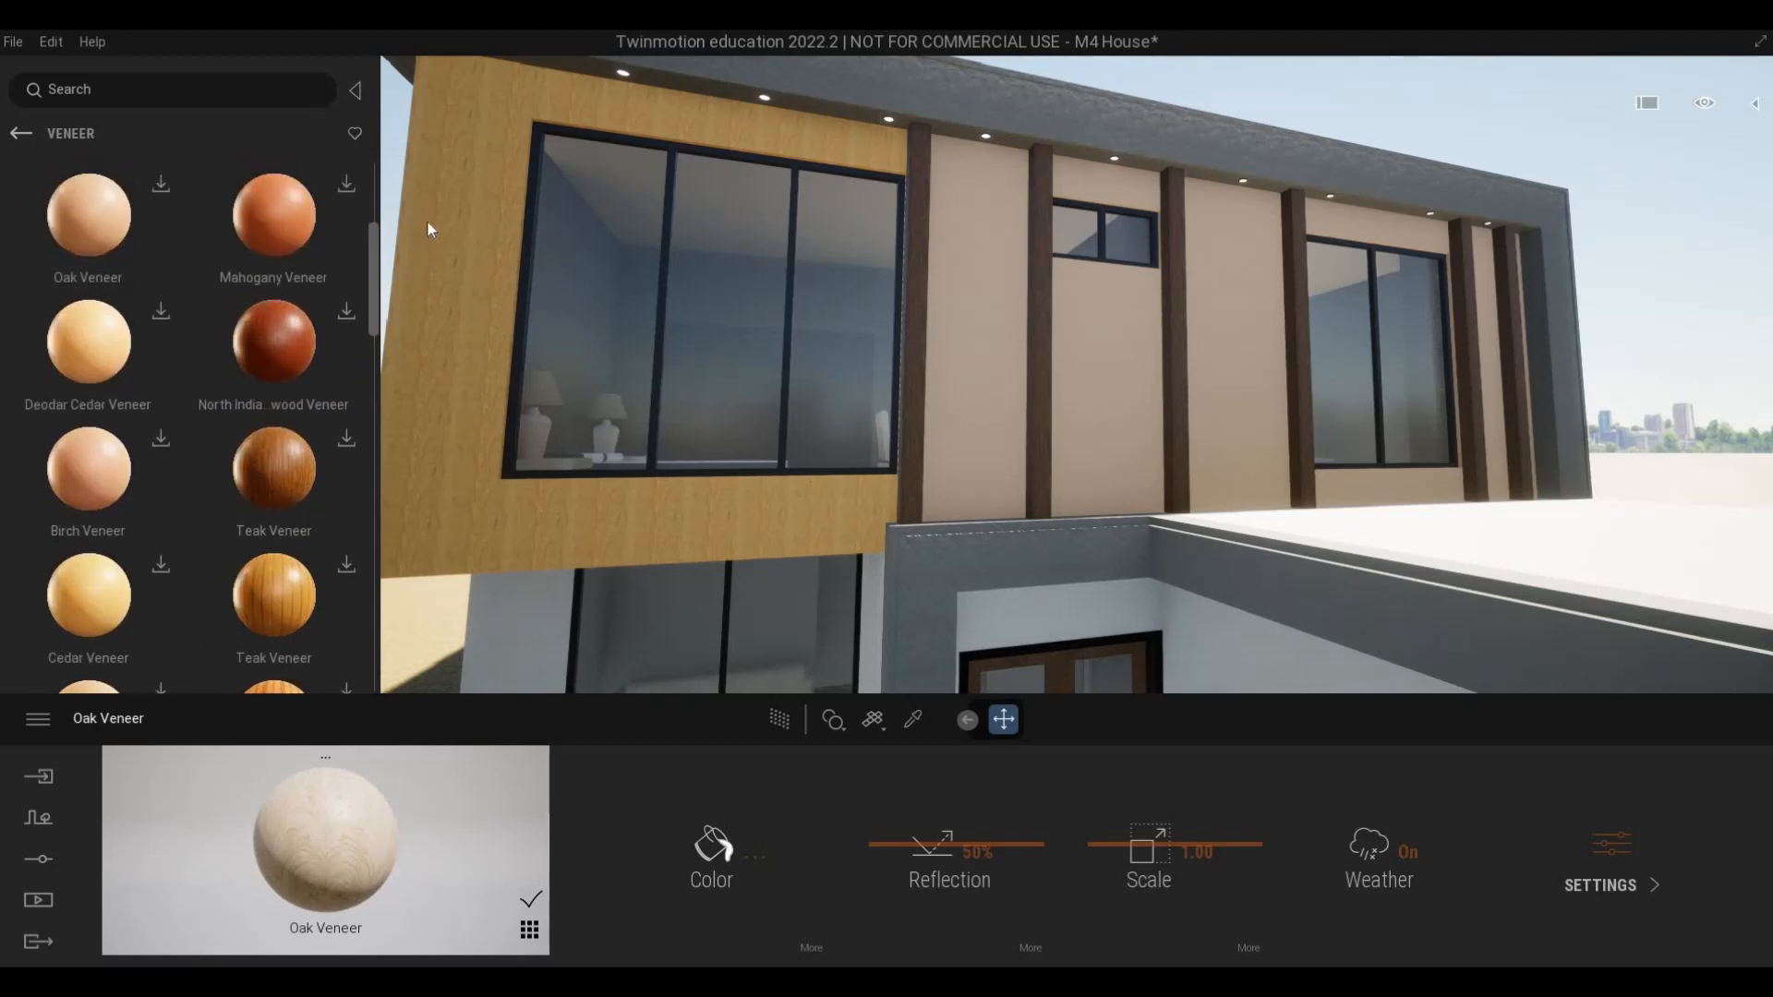
pyautogui.scroll(3, 427, 205)
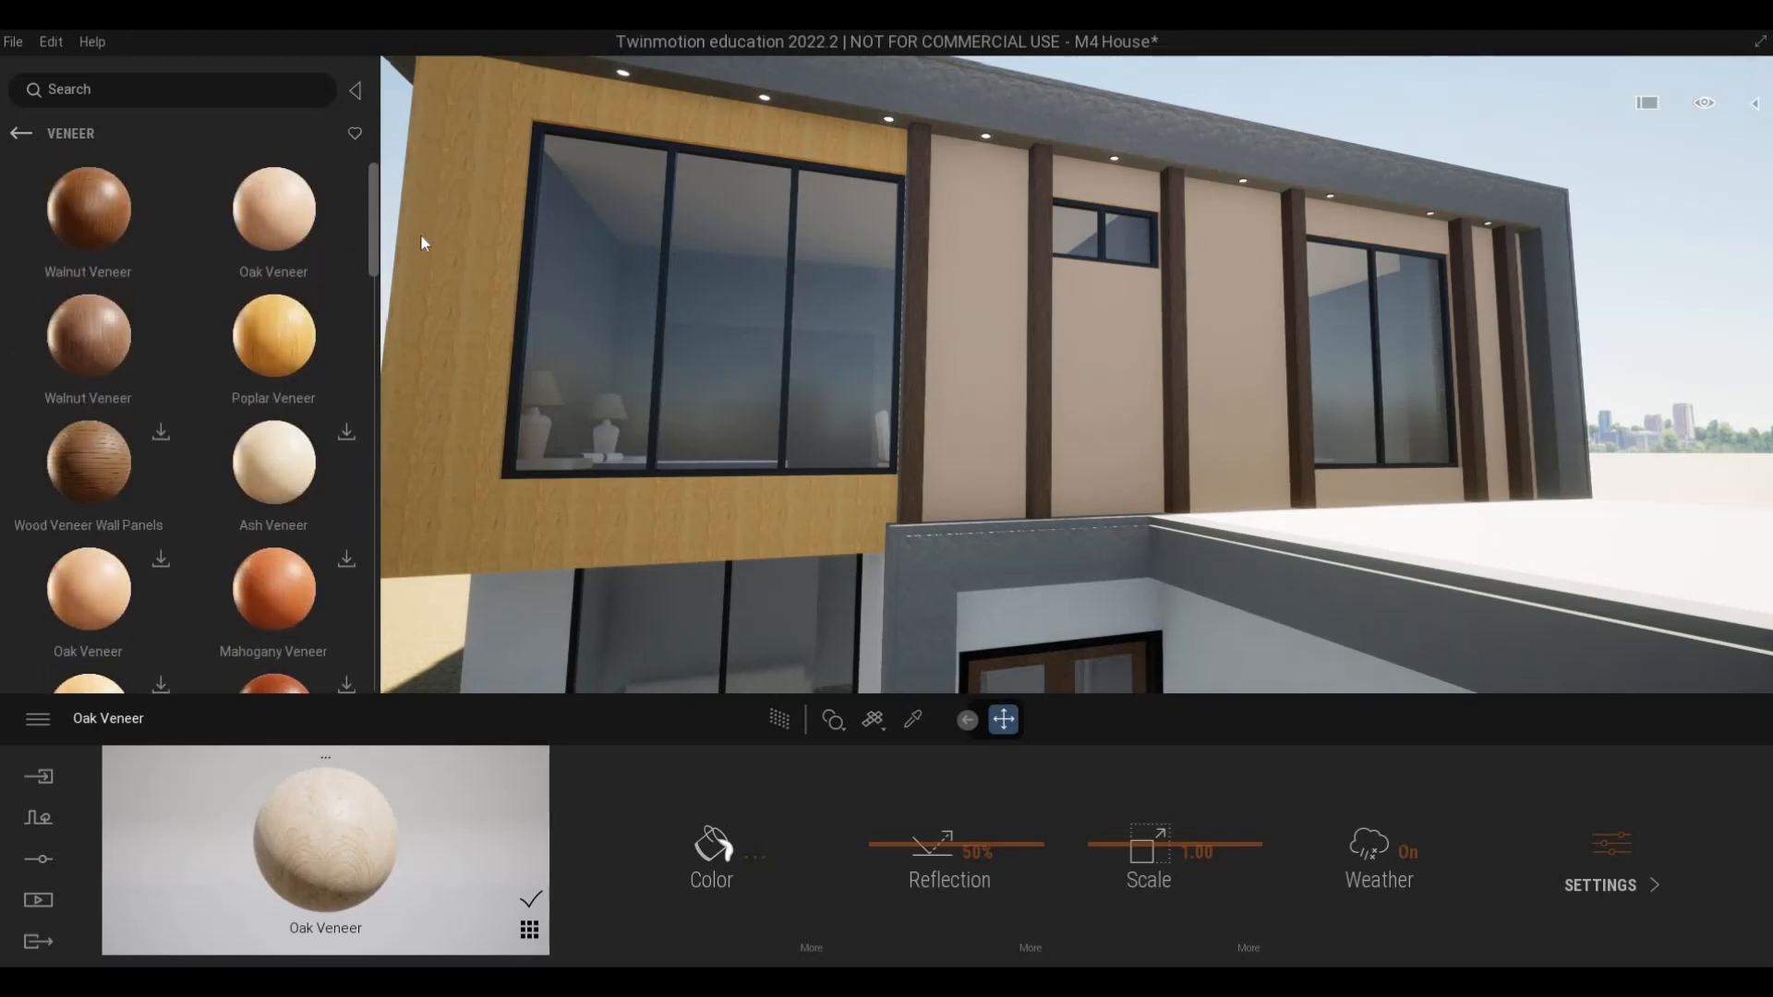
pyautogui.scroll(-8, 416, 271)
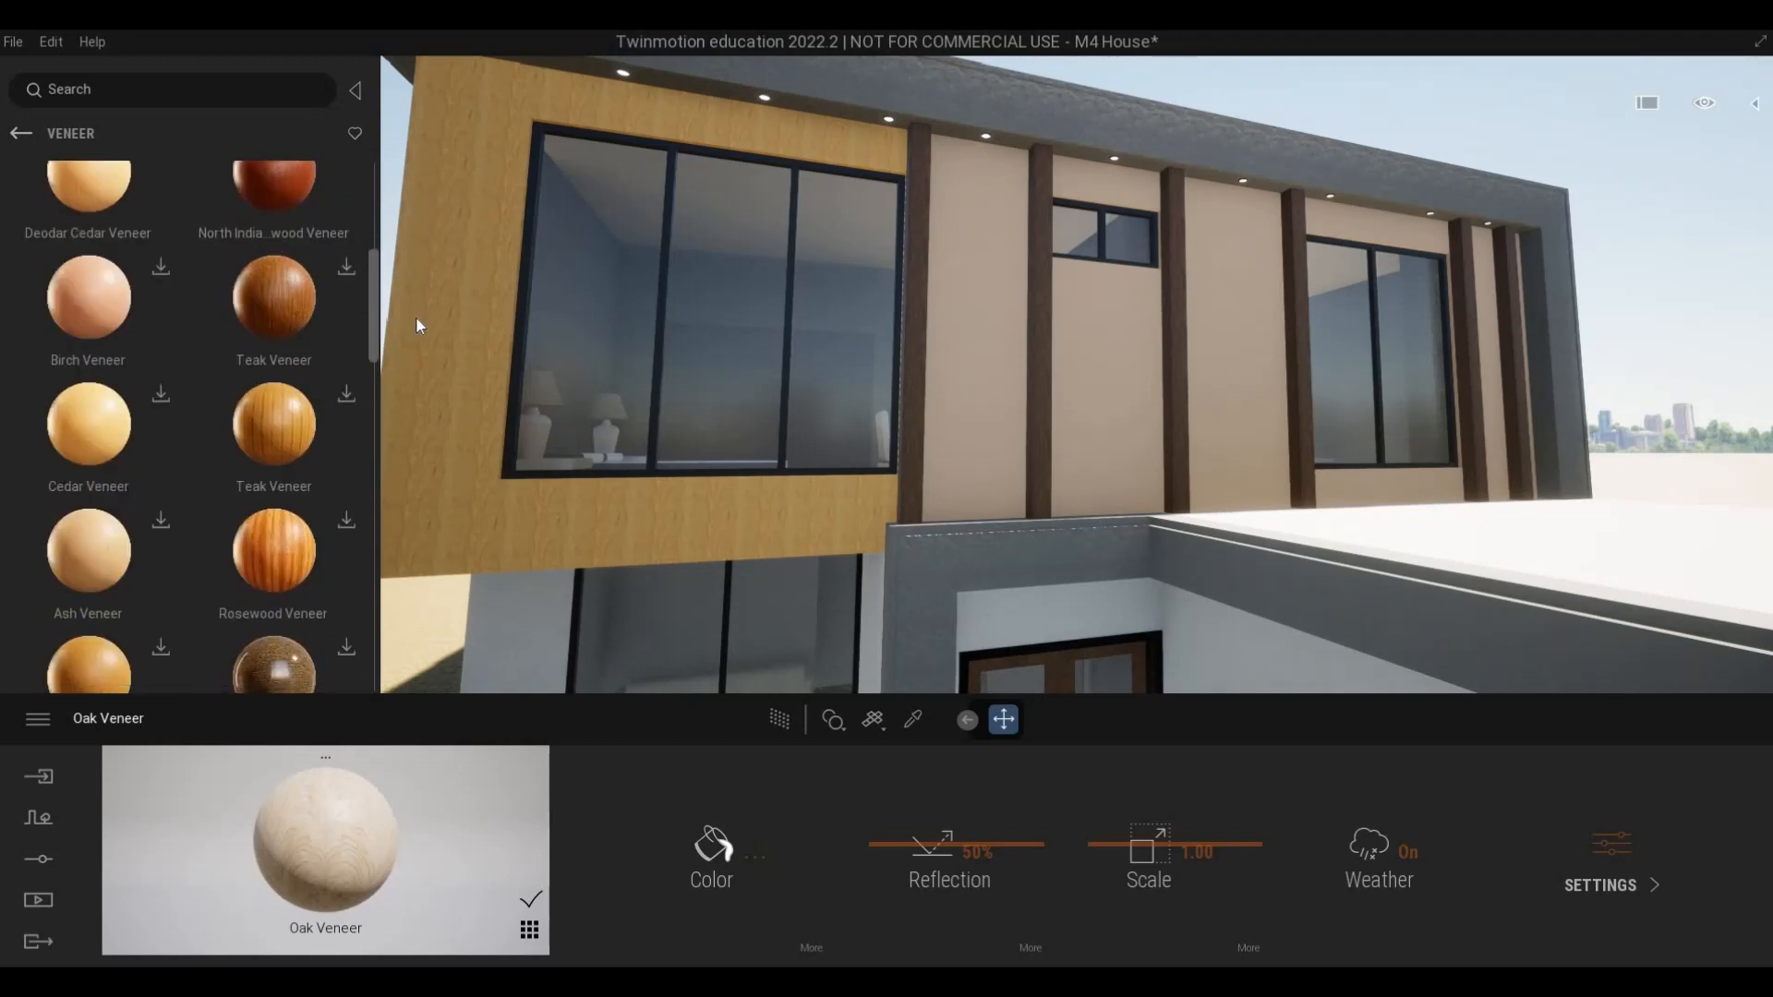
pyautogui.scroll(-8, 419, 344)
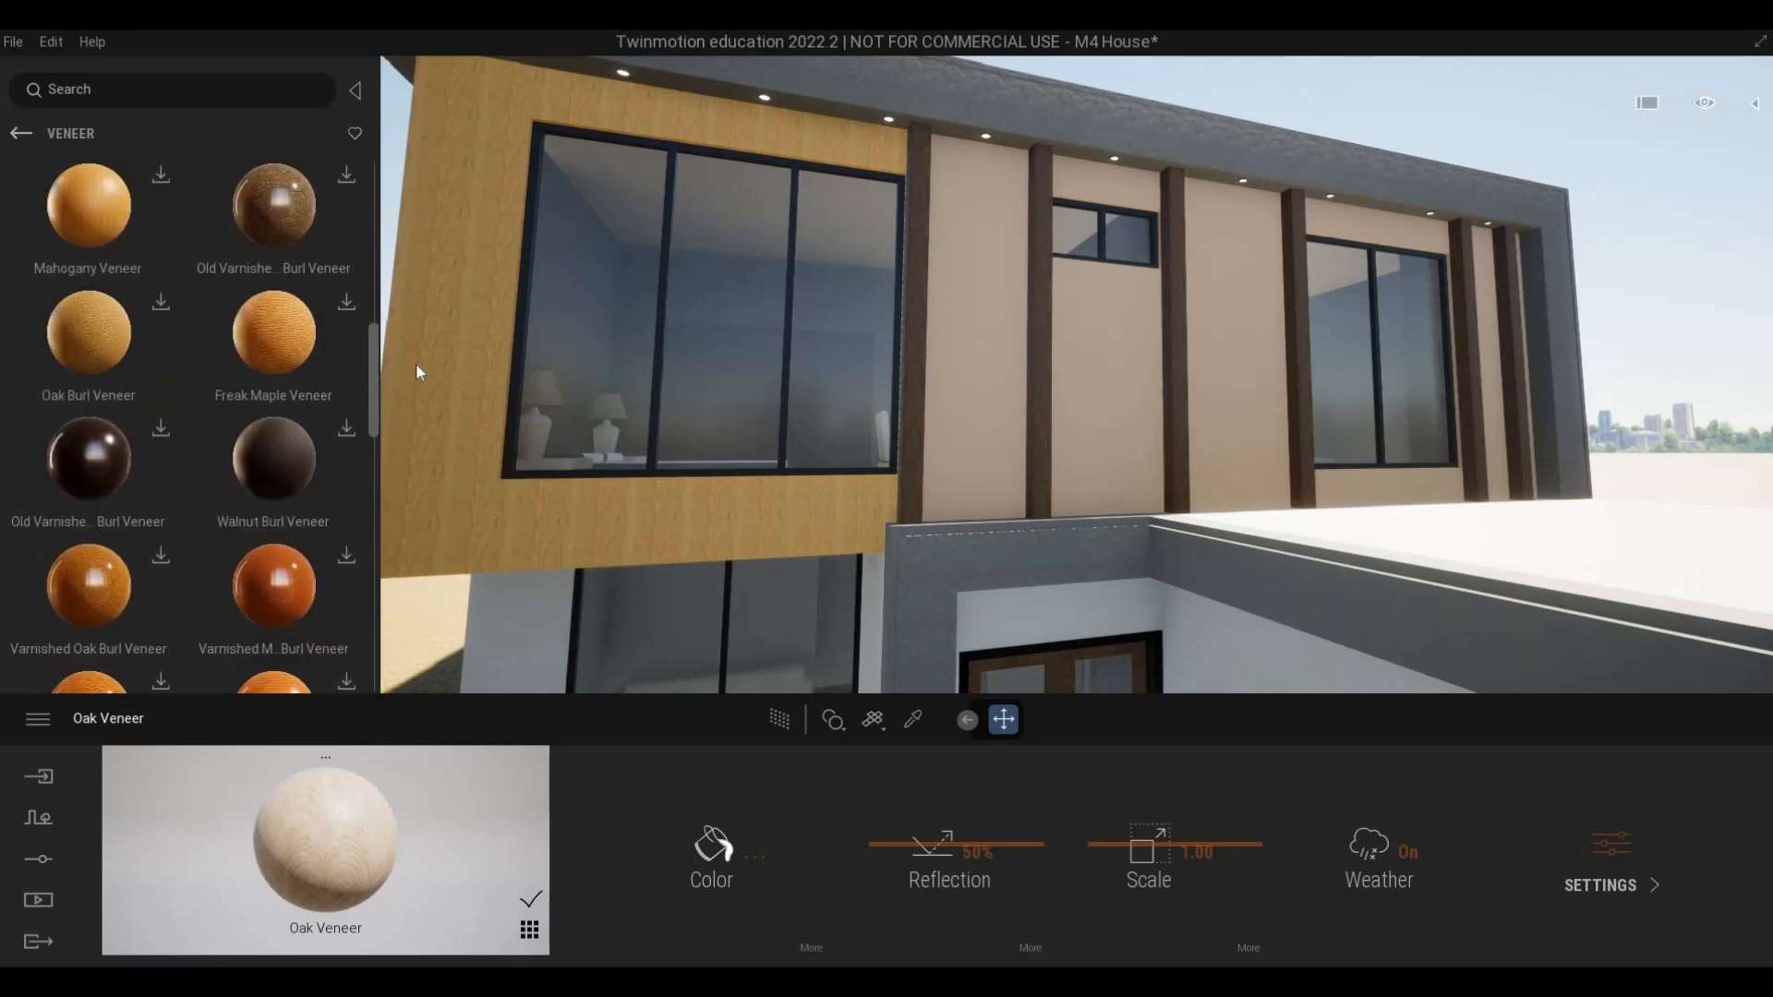
pyautogui.scroll(-5, 408, 434)
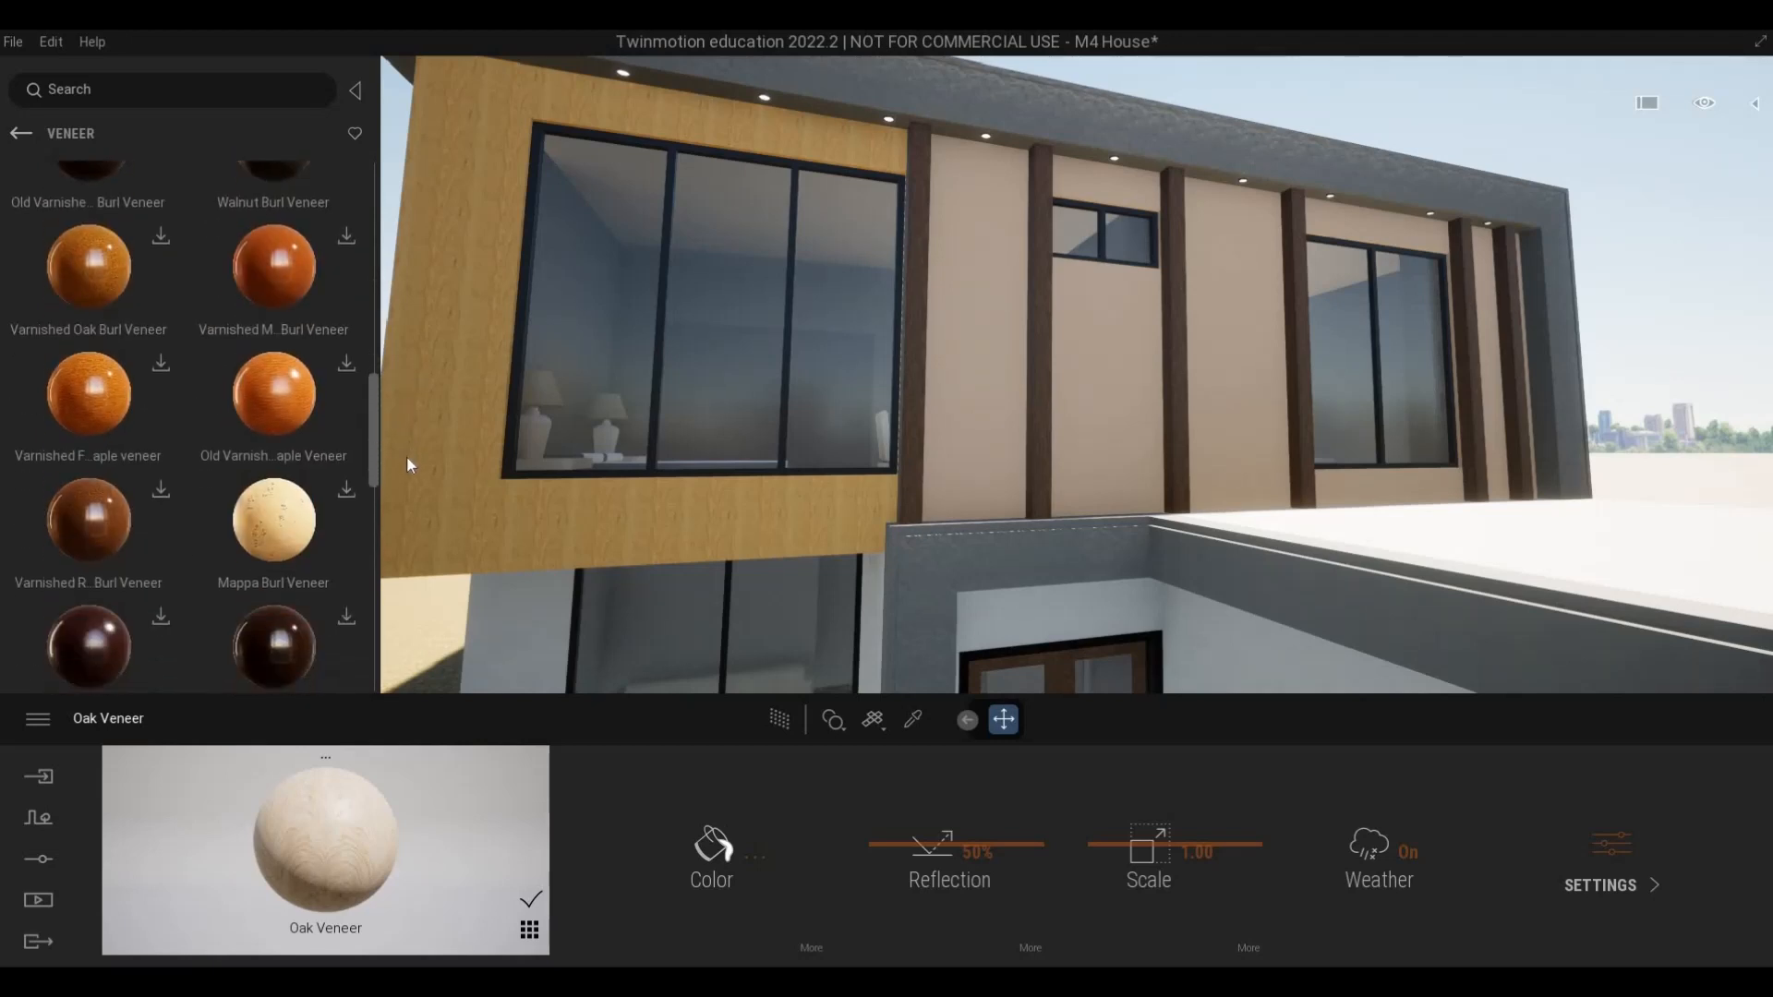
pyautogui.scroll(-10, 404, 527)
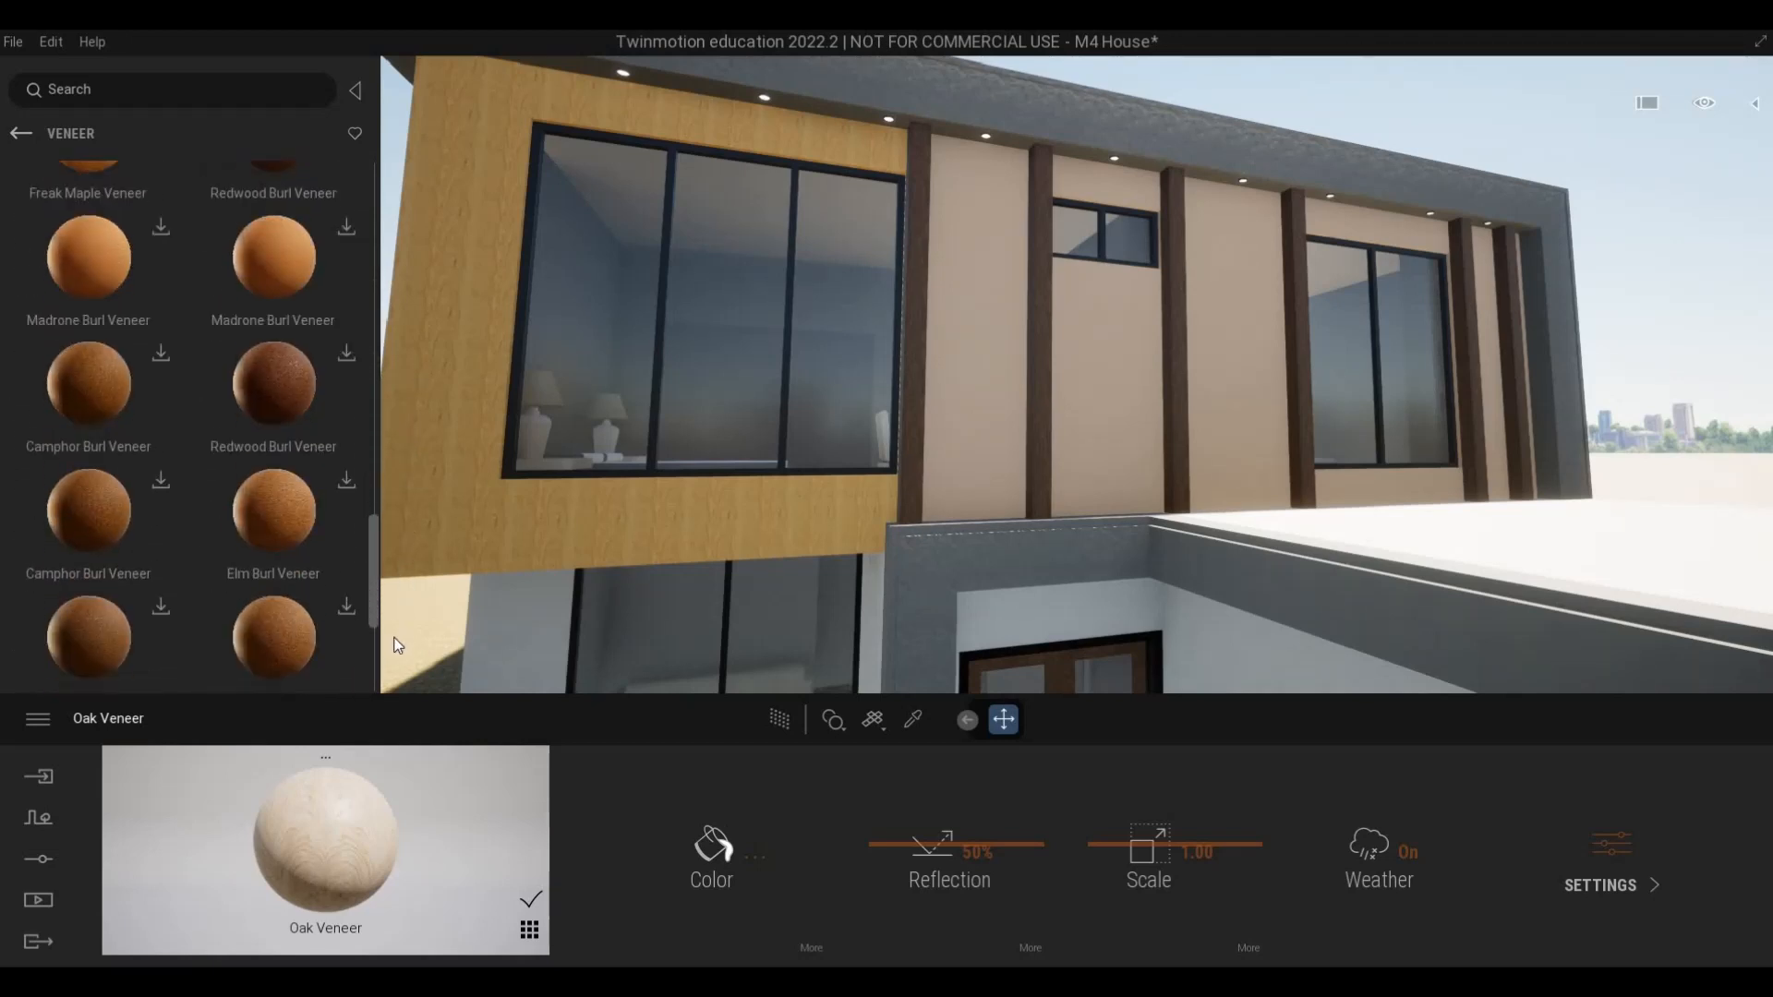
# - Apply the yellow Wooden Planks from the Plank surfaces to the wall around the large upper window and set its scale to 2.47
pyautogui.click(21, 133)
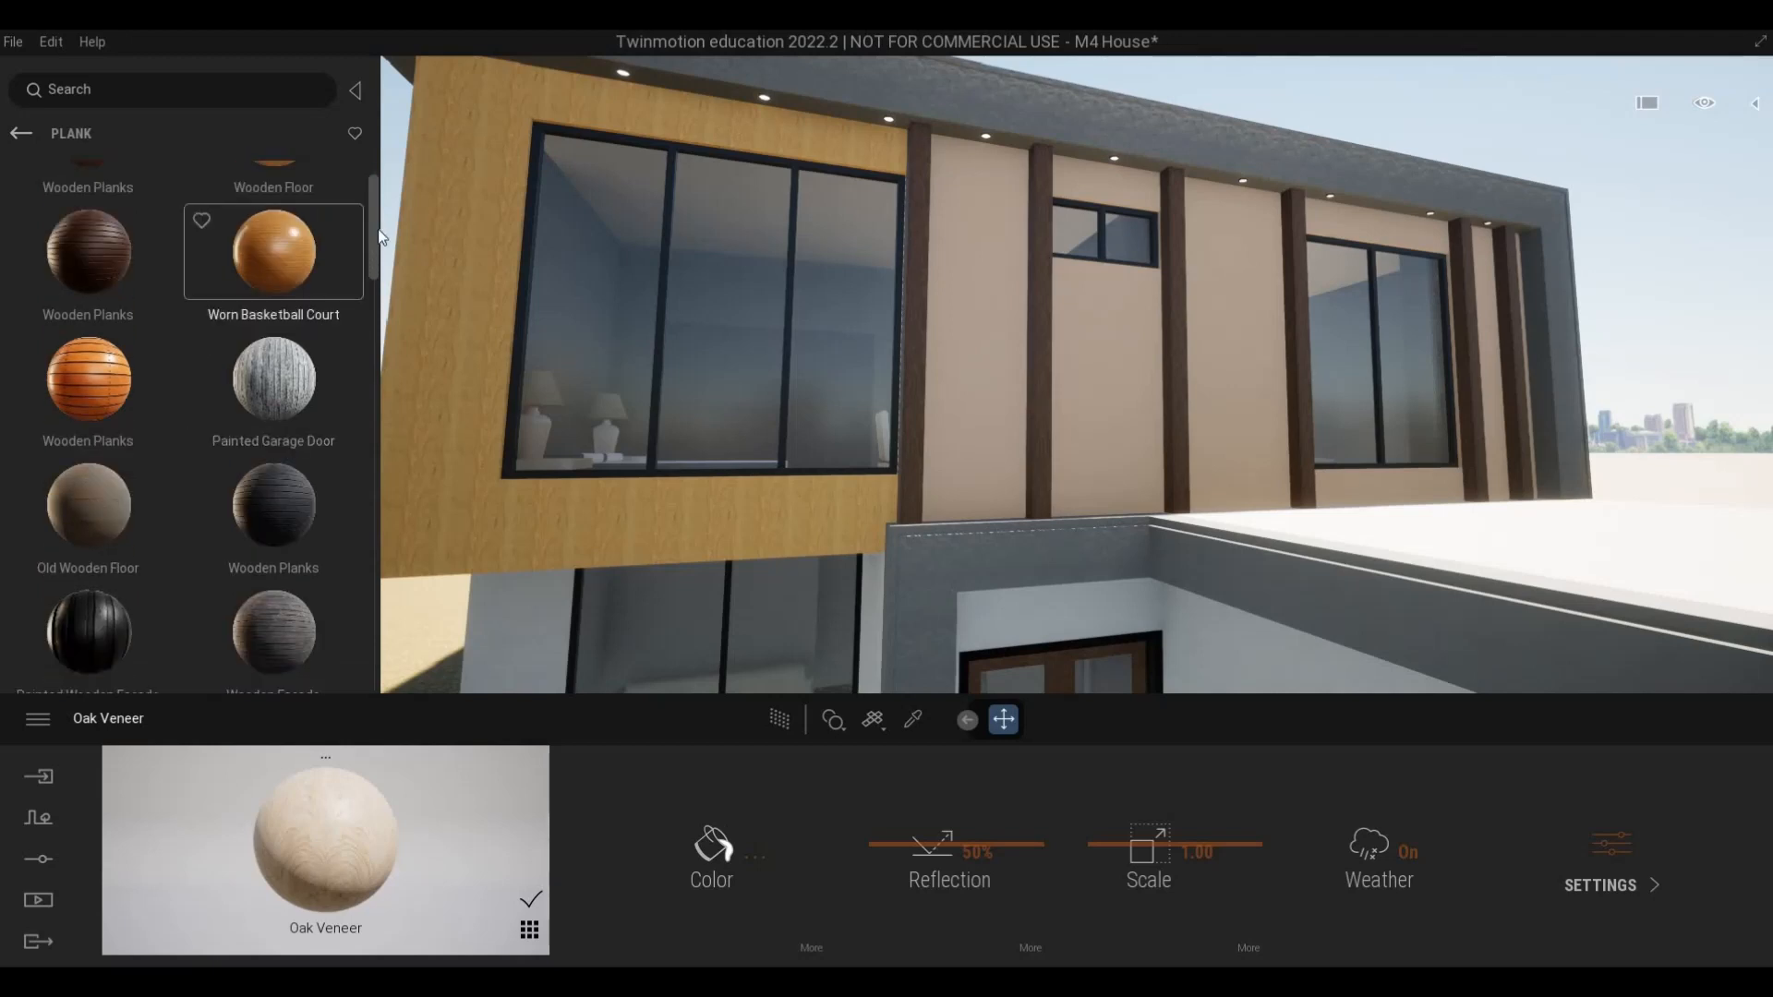
pyautogui.scroll(-5, 350, 610)
pyautogui.scroll(-10, 342, 638)
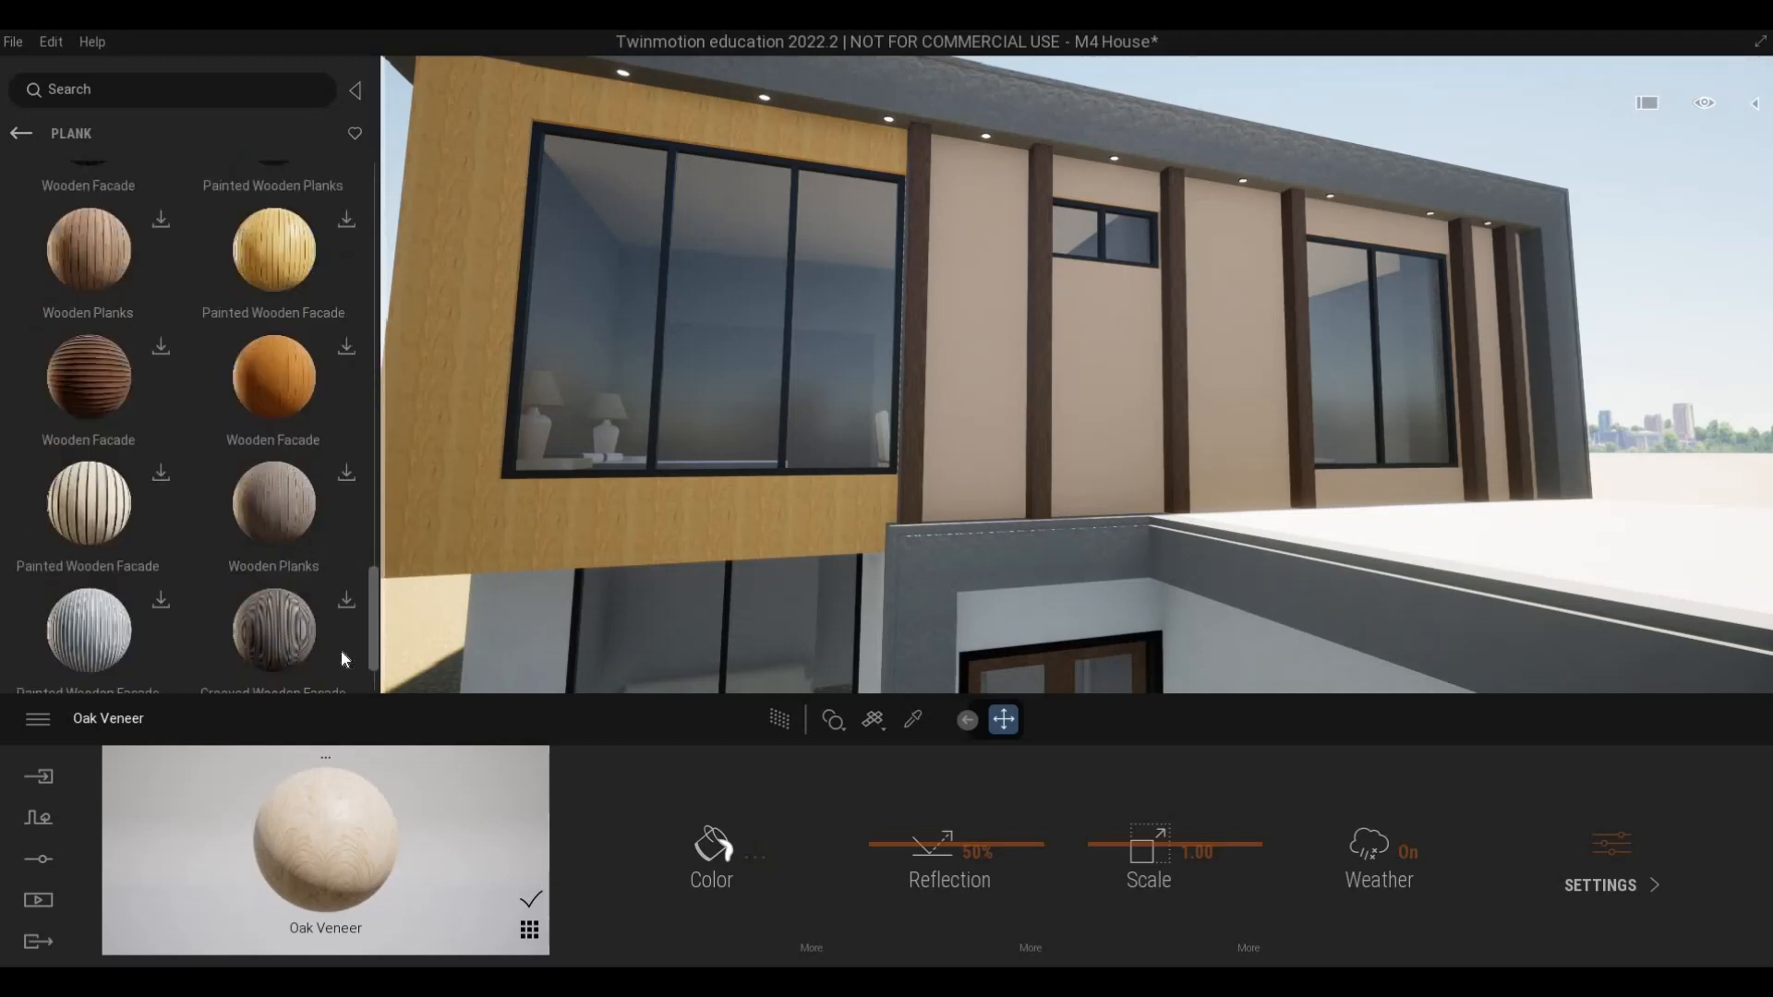
pyautogui.scroll(8, 349, 518)
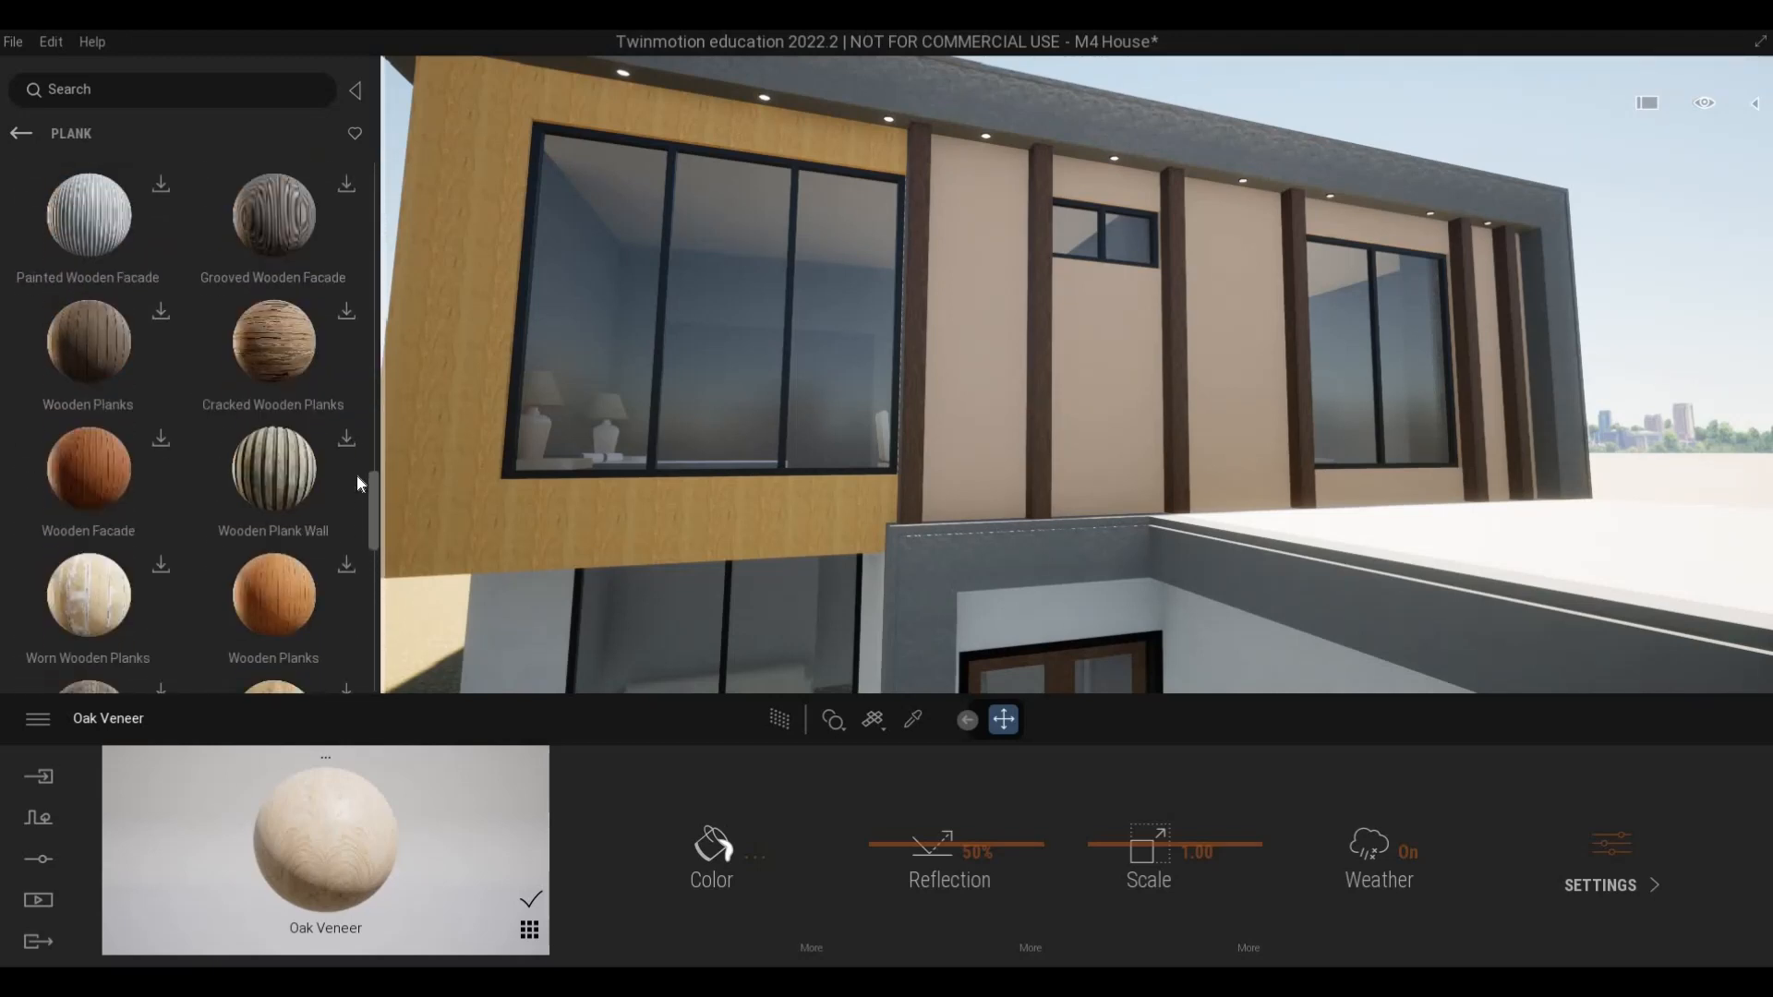
pyautogui.moveTo(366, 395); pyautogui.dragTo(370, 239)
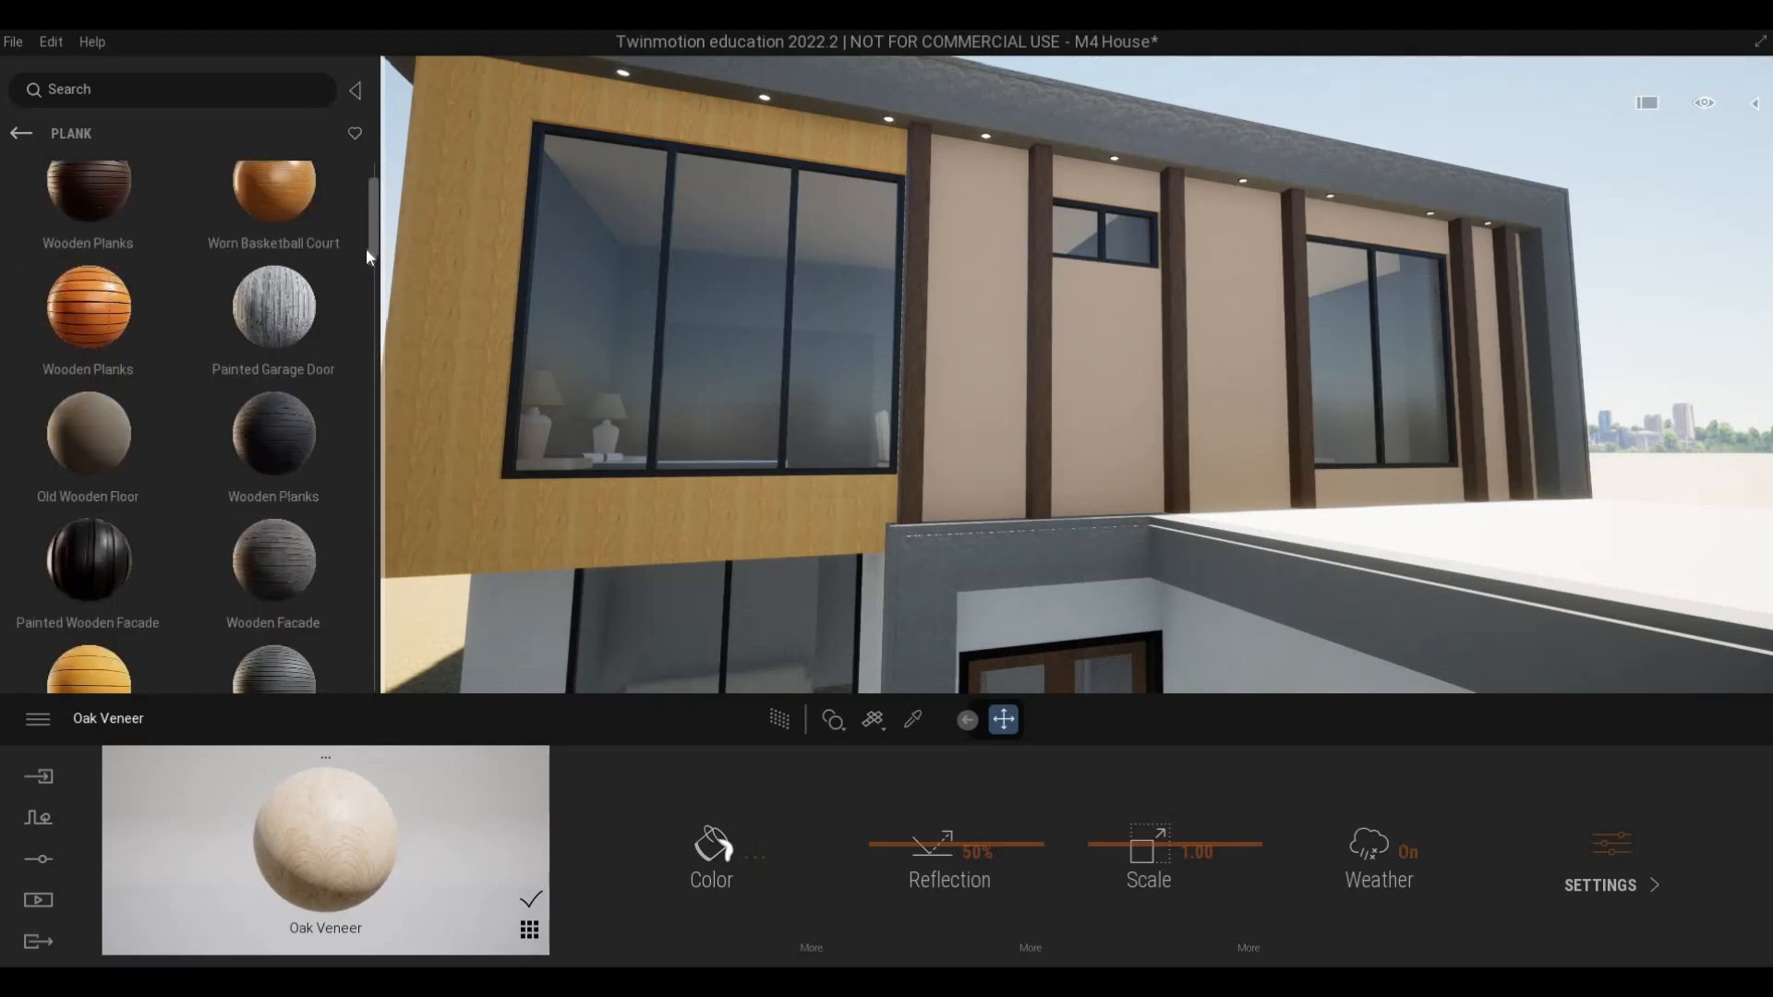
pyautogui.scroll(3, 270, 340)
pyautogui.moveTo(404, 527); pyautogui.dragTo(407, 513)
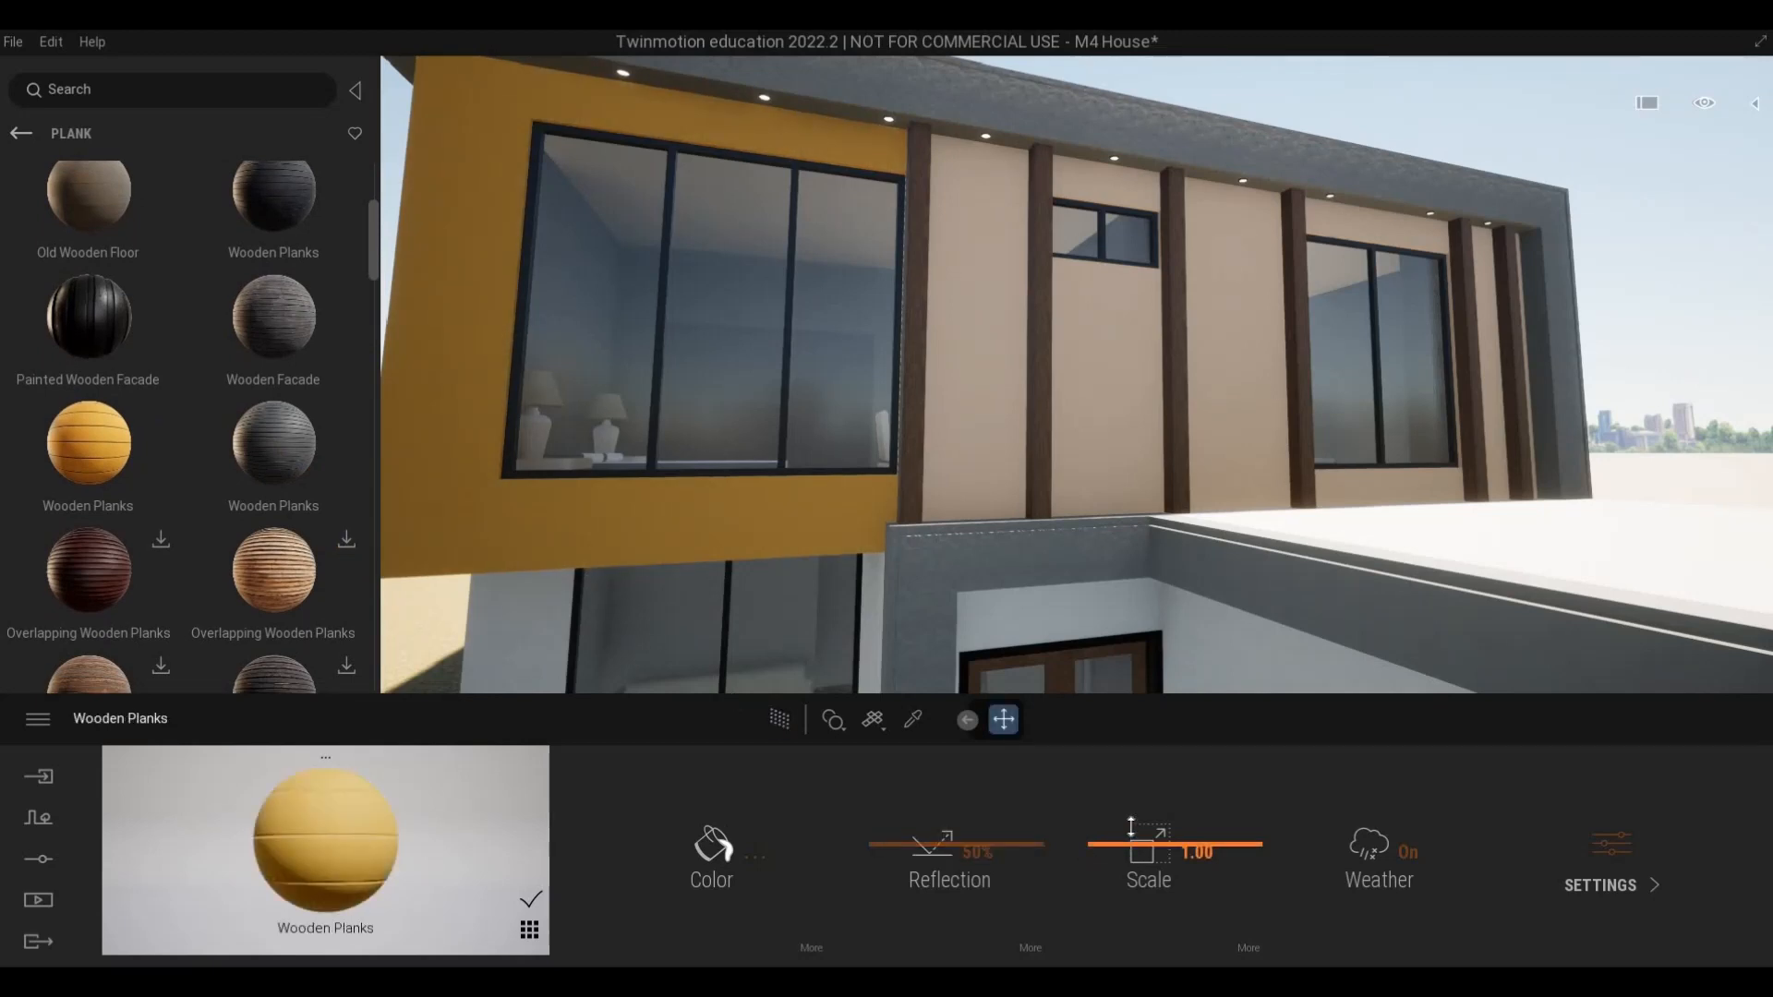
pyautogui.moveTo(1129, 824); pyautogui.dragTo(1112, 802)
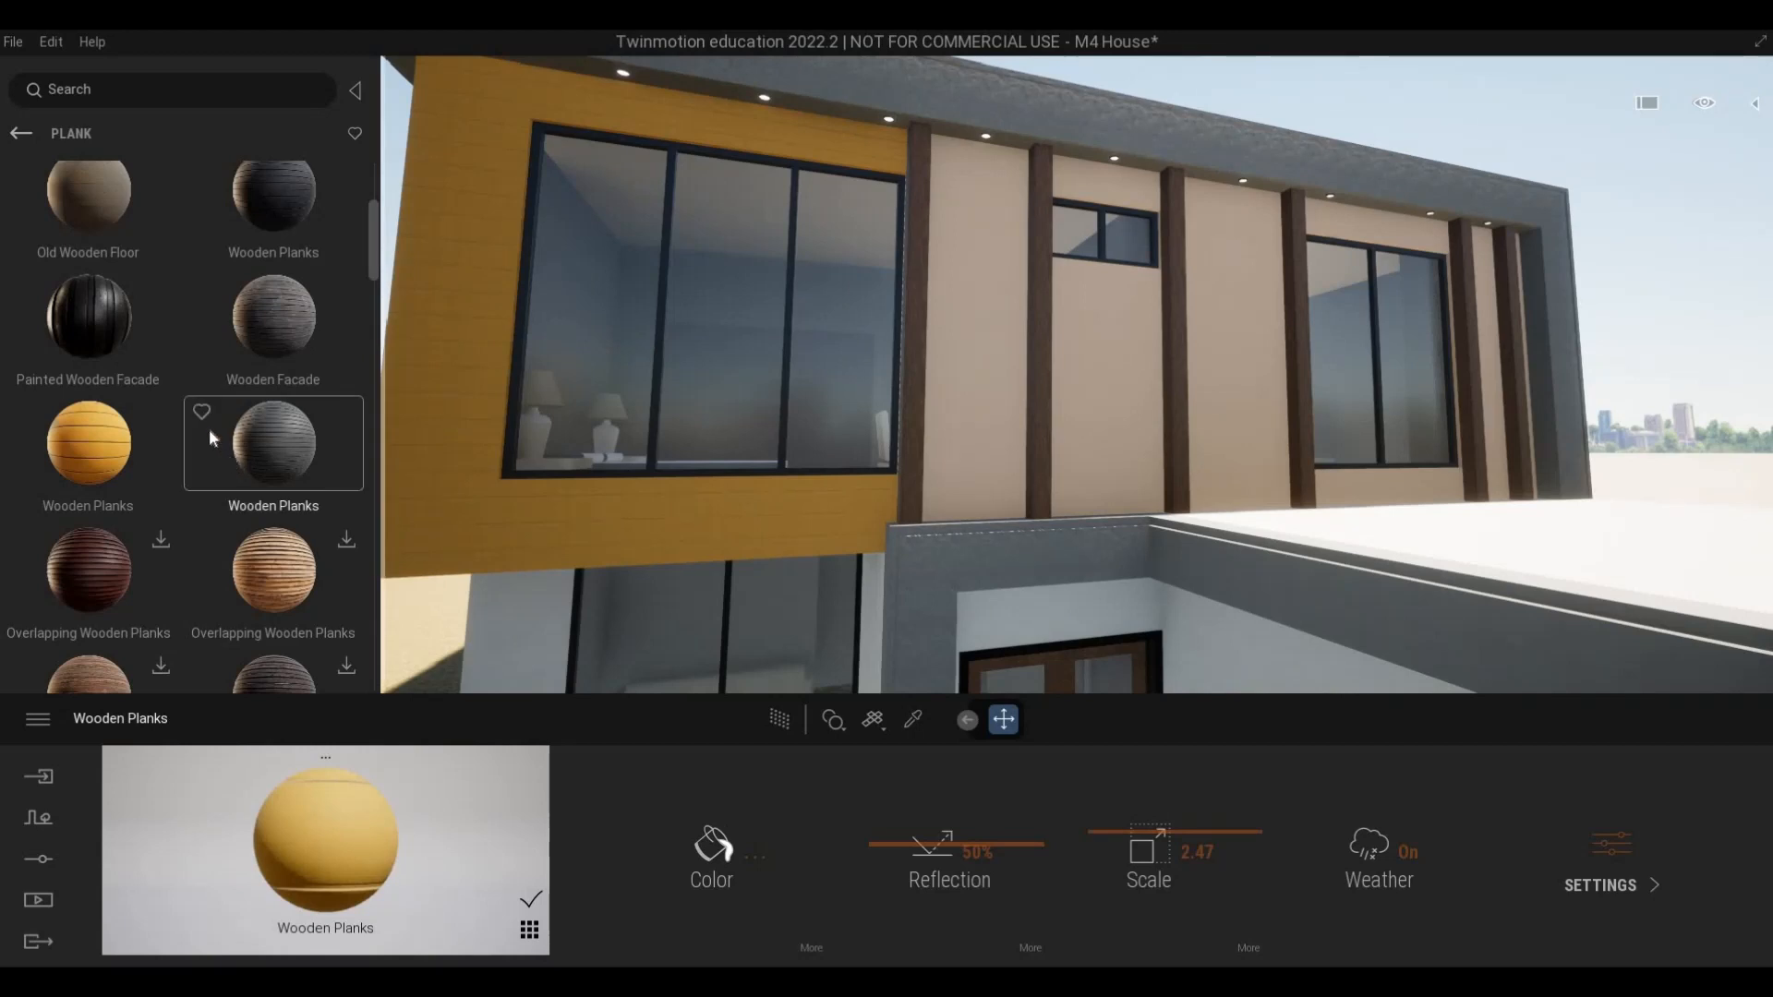
# - Apply Stacked stone 05 from the Stones materials to the upper-floor panels between the brown wooden strips and set its scale to 4.32
pyautogui.scroll(1, 37, 176)
pyautogui.click(18, 136)
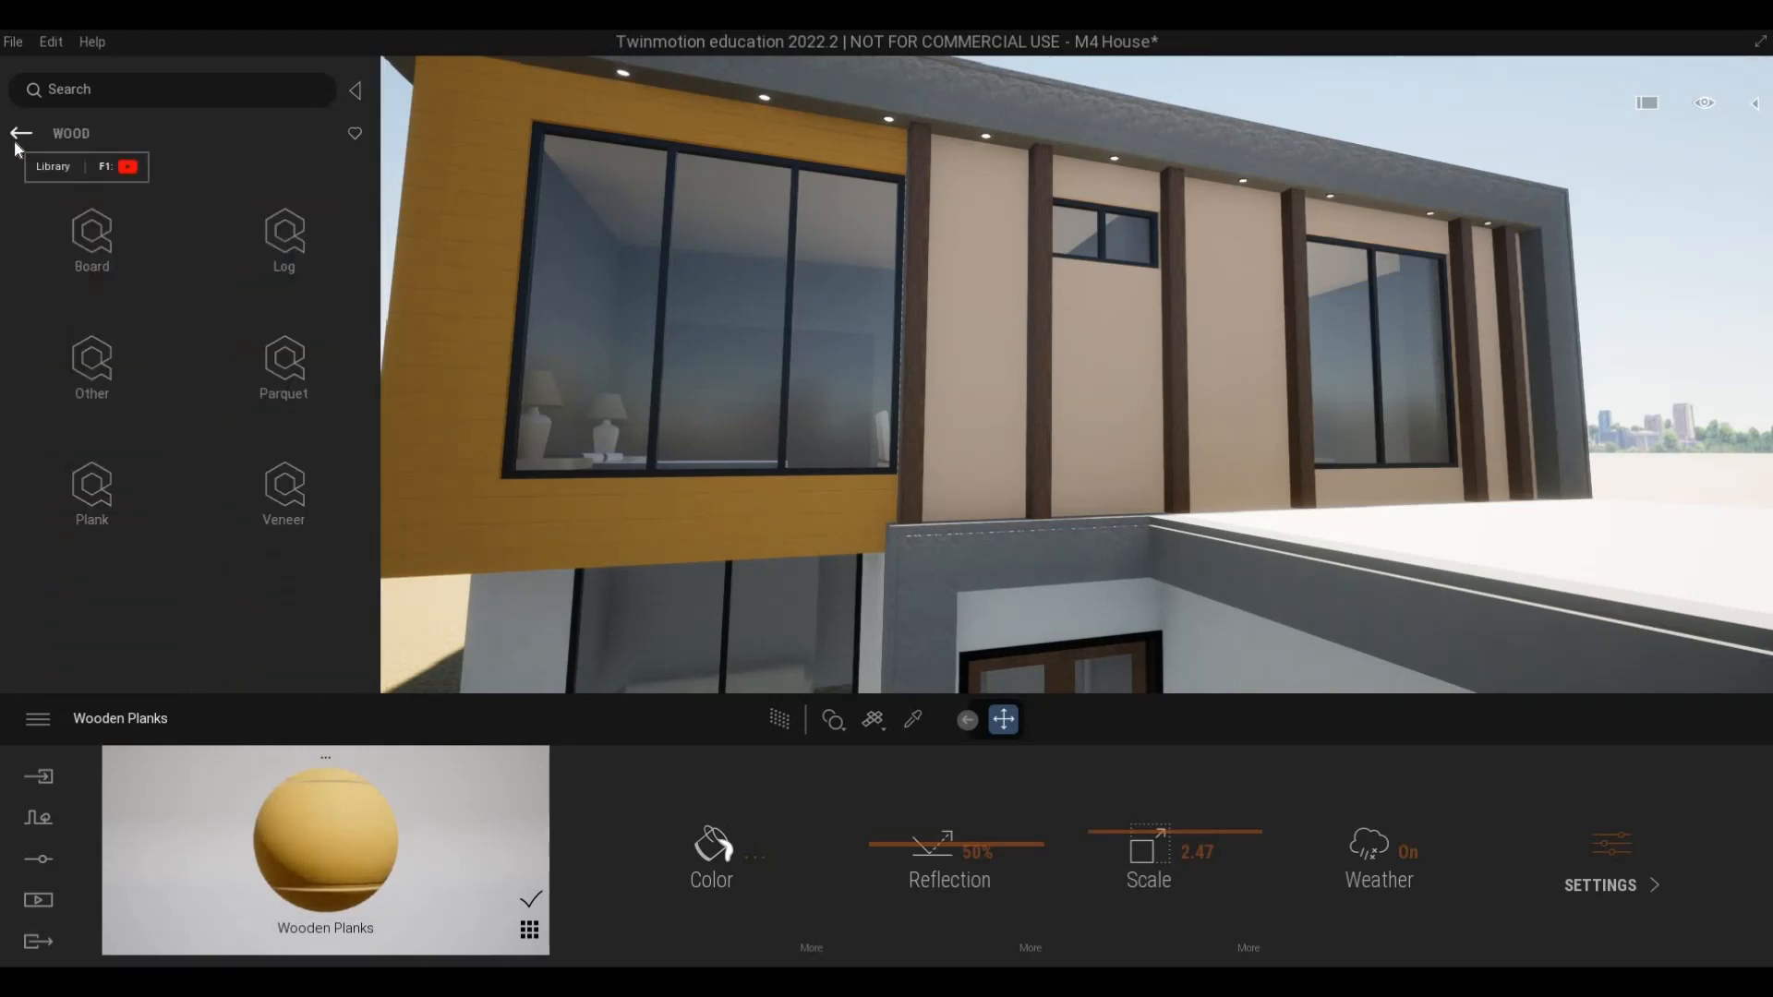
pyautogui.click(19, 136)
pyautogui.click(18, 136)
pyautogui.click(19, 136)
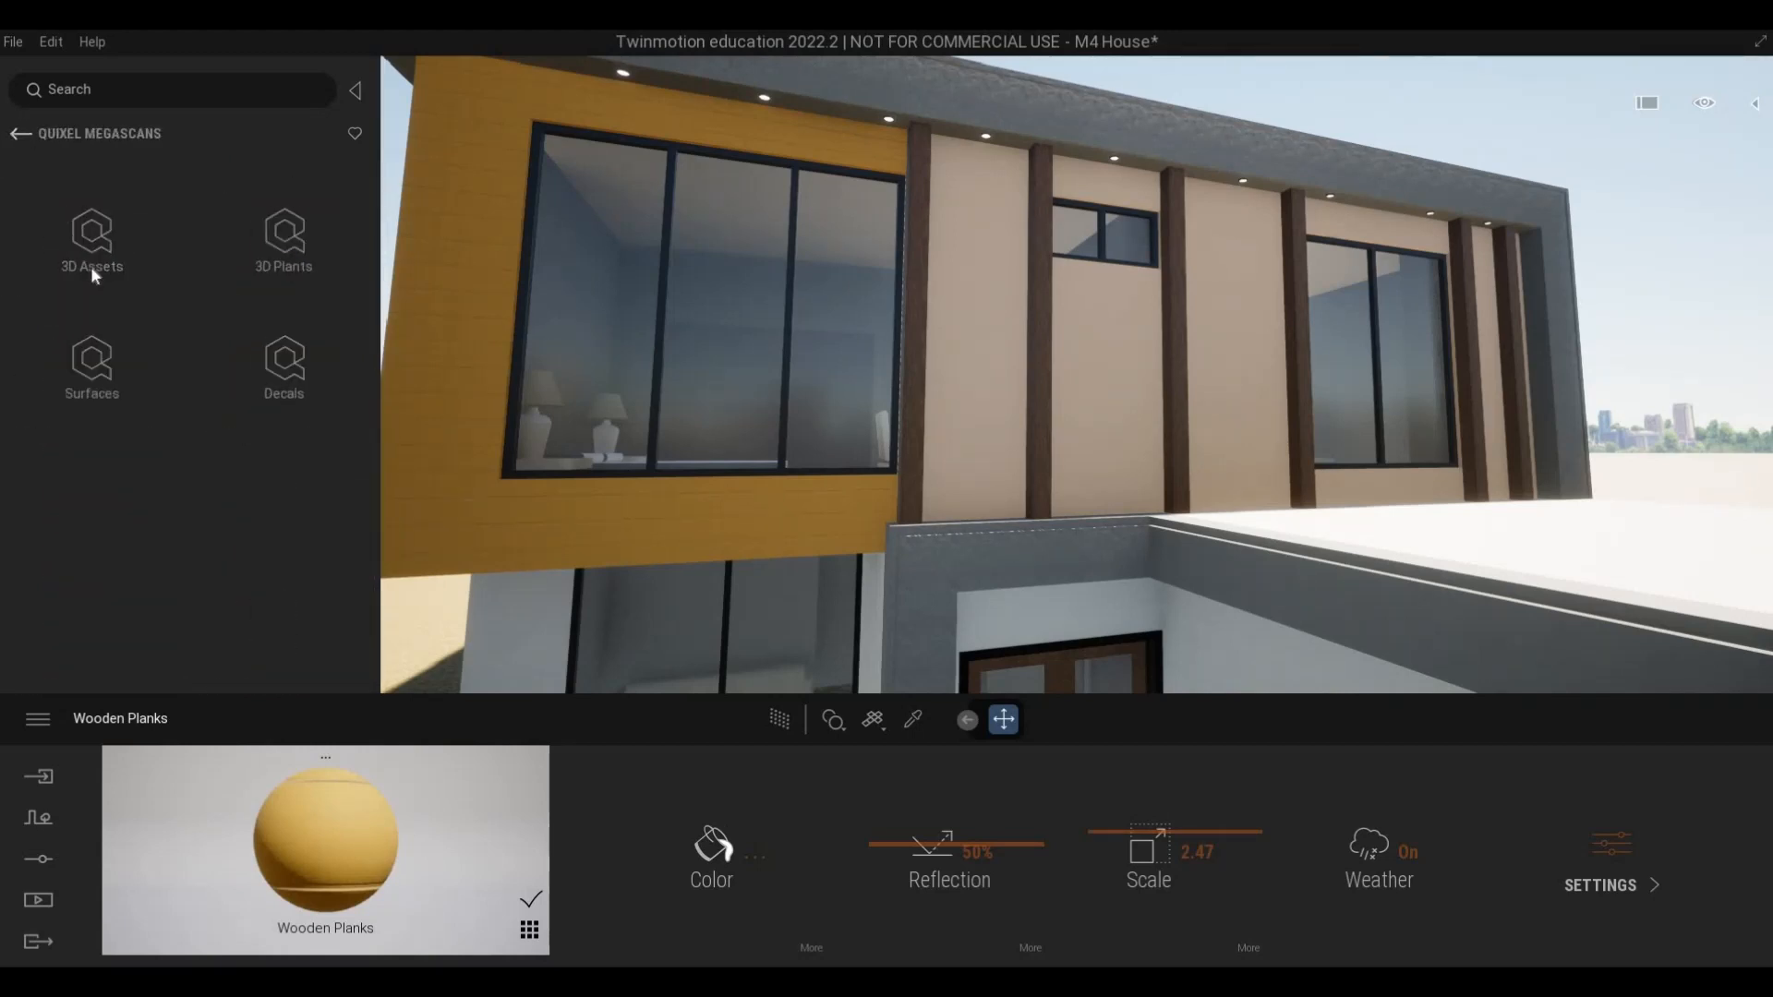
pyautogui.click(89, 233)
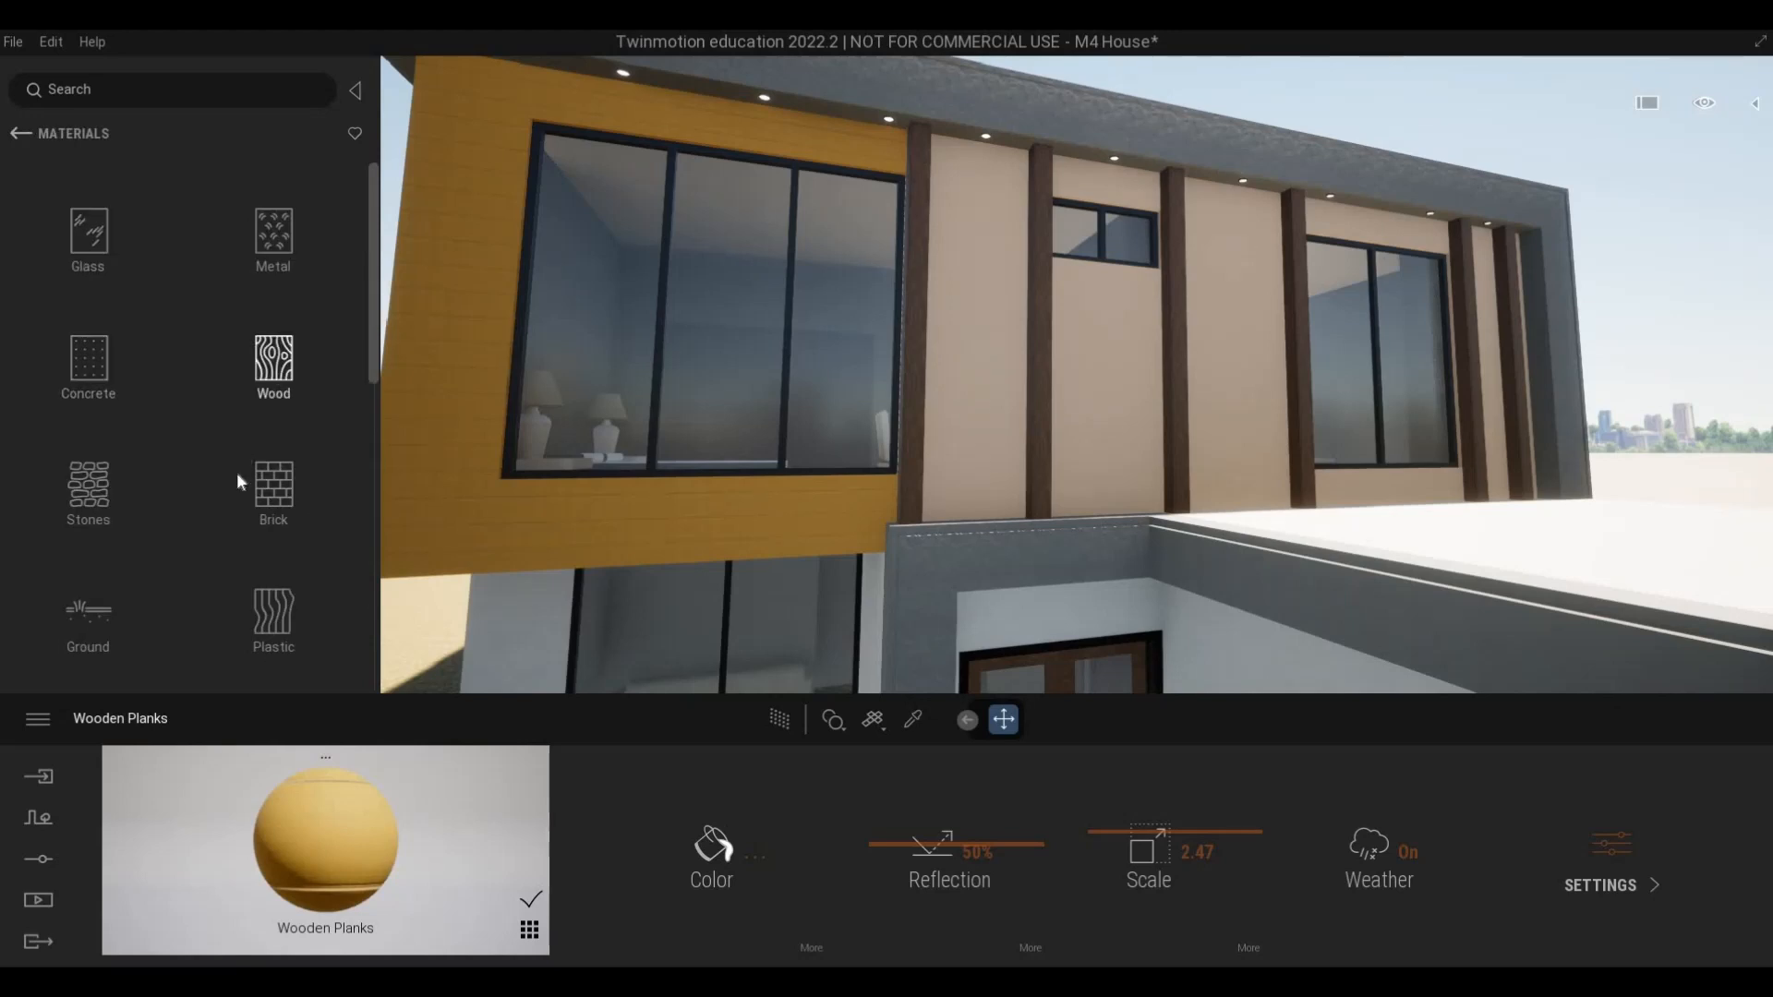
pyautogui.click(89, 488)
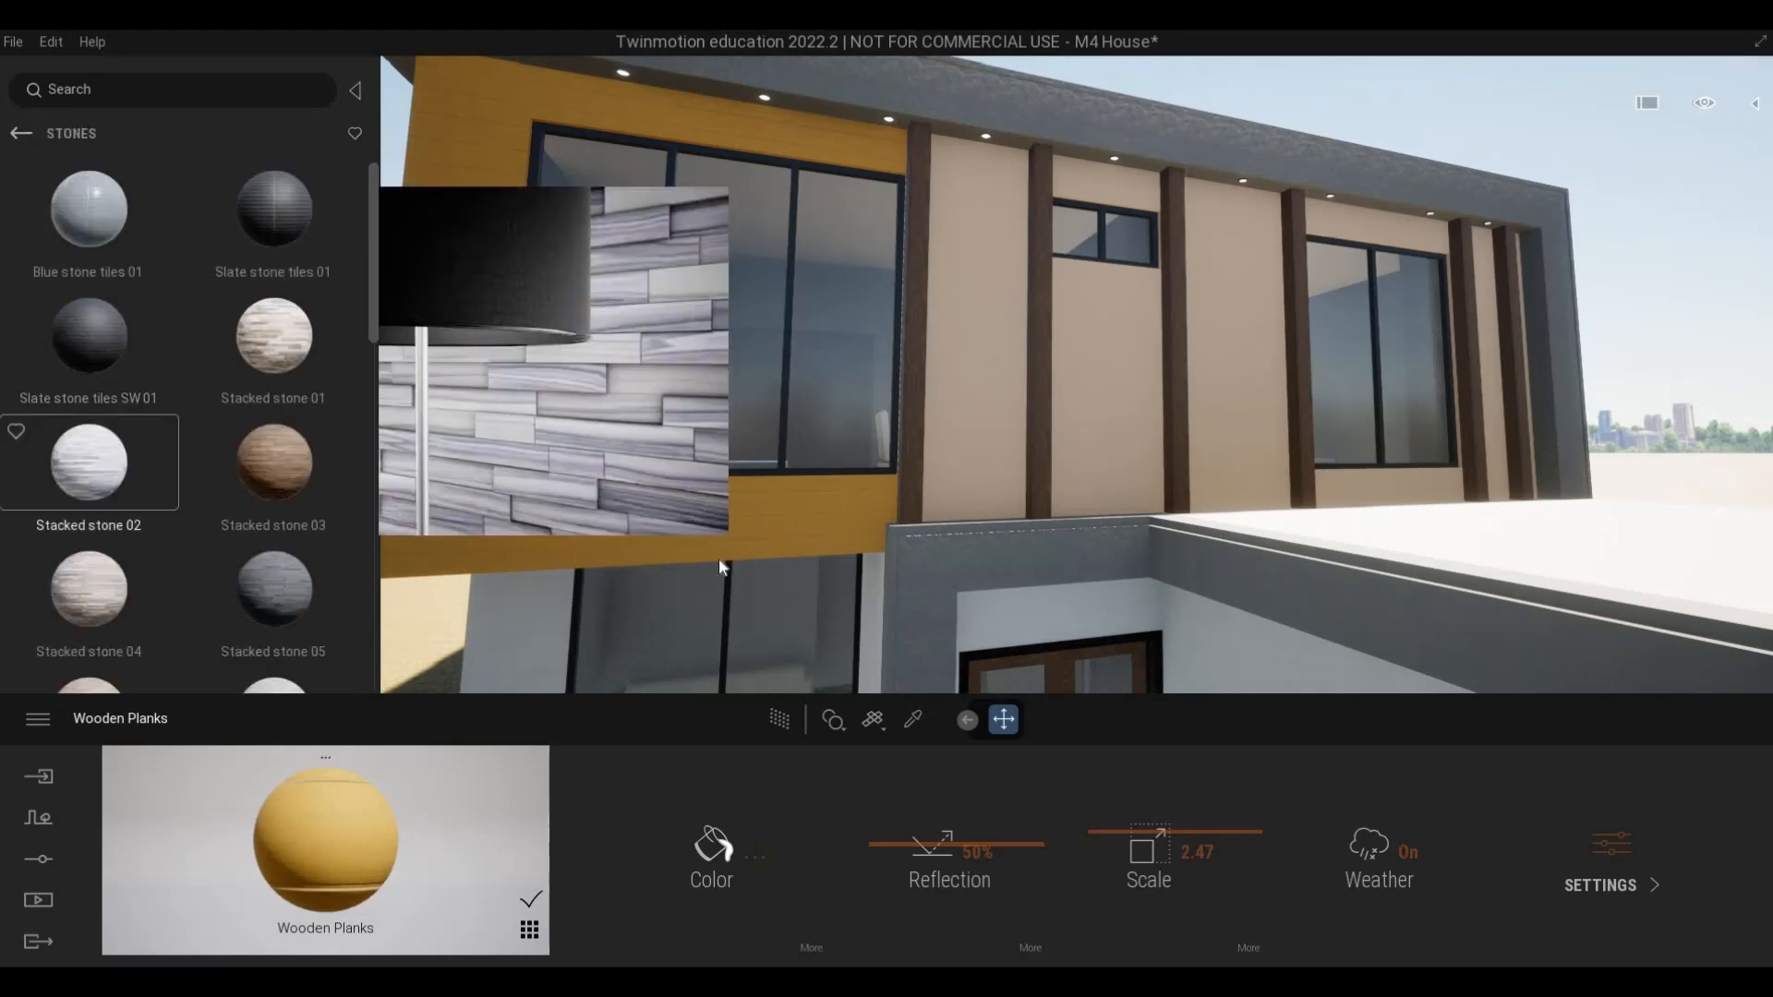
pyautogui.moveTo(274, 588); pyautogui.dragTo(977, 491)
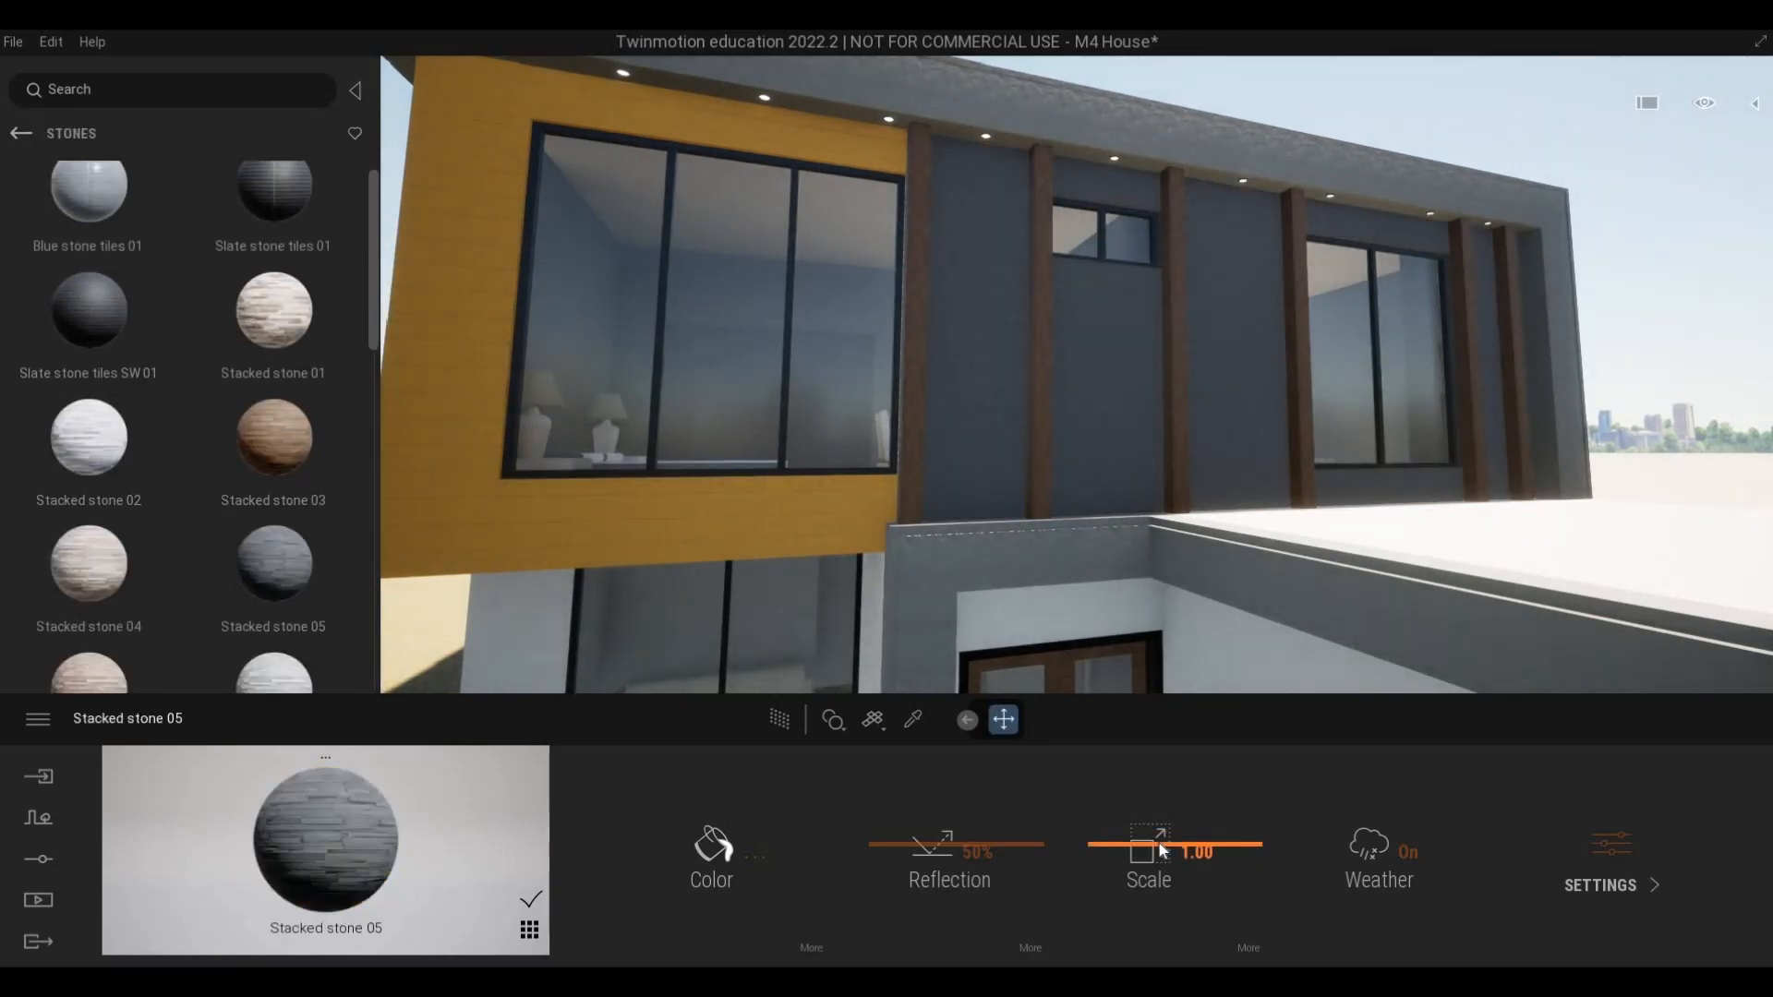
pyautogui.moveTo(1162, 850); pyautogui.dragTo(1159, 812)
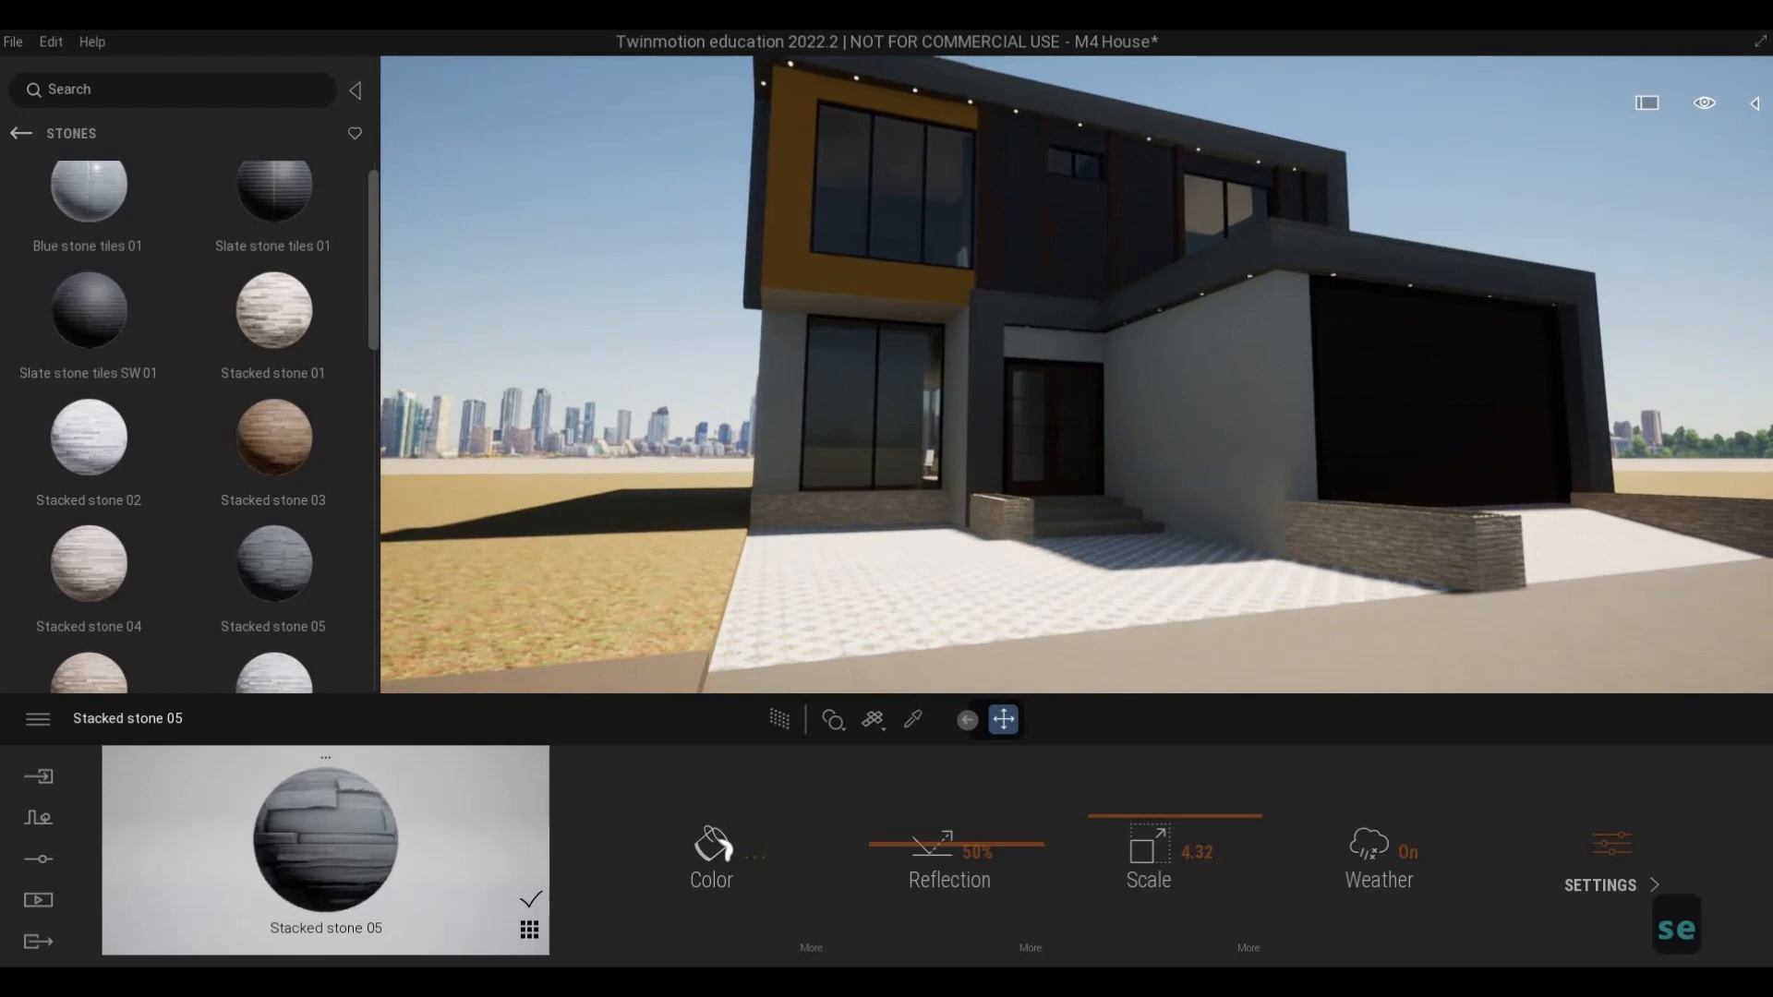
# - Examine the yellow planks and dark stone cladding on the upper floor from the street and at closer range
pyautogui.press('d')
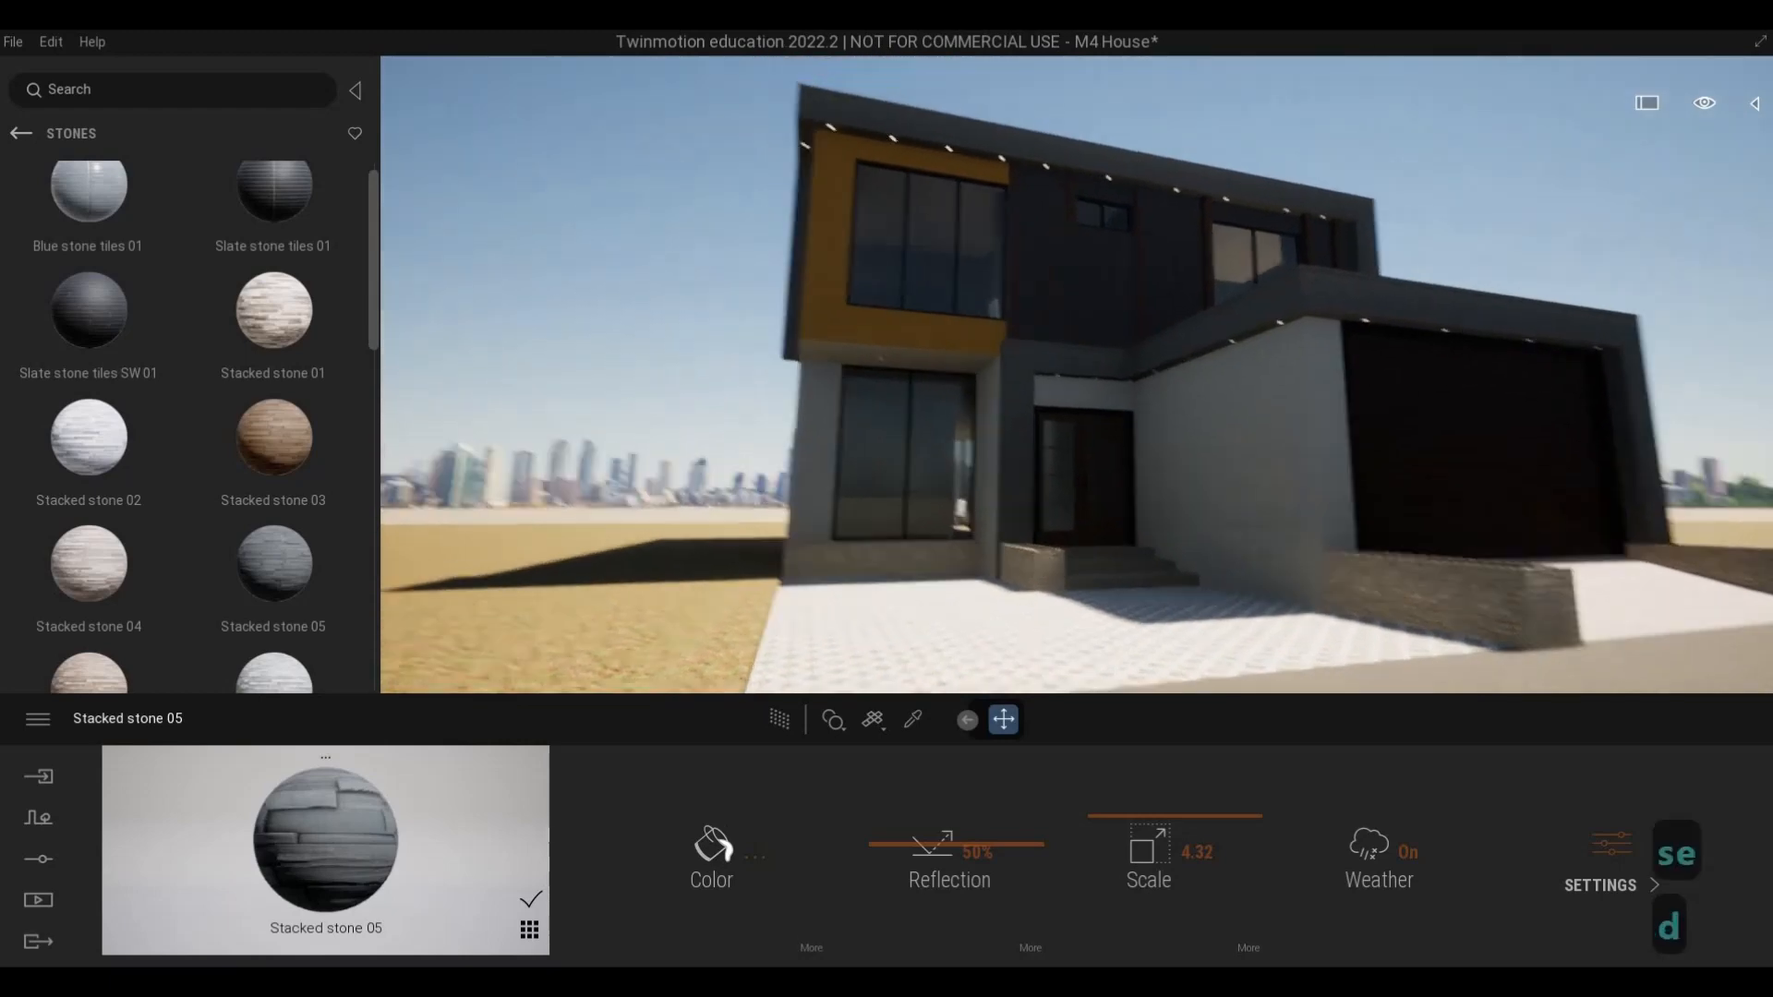
pyautogui.press('a')
pyautogui.press('q')
pyautogui.press('a')
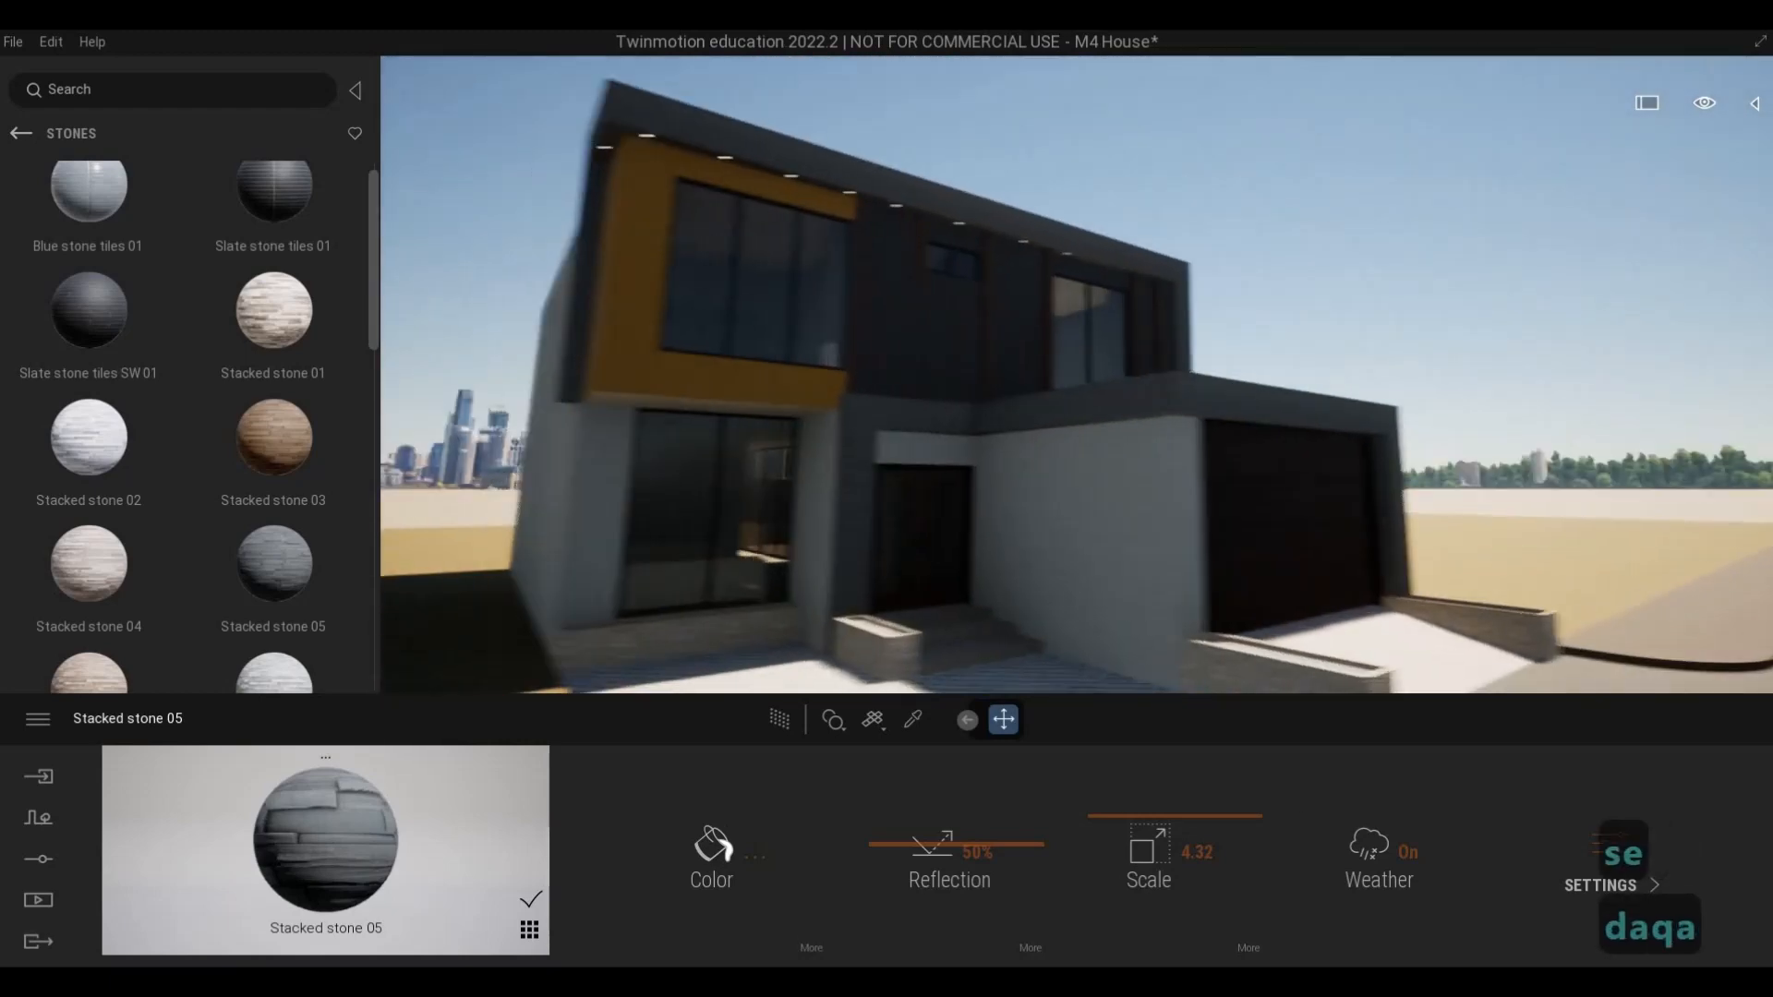
pyautogui.press('w')
pyautogui.press('w')
pyautogui.press('w')
pyautogui.press('d')
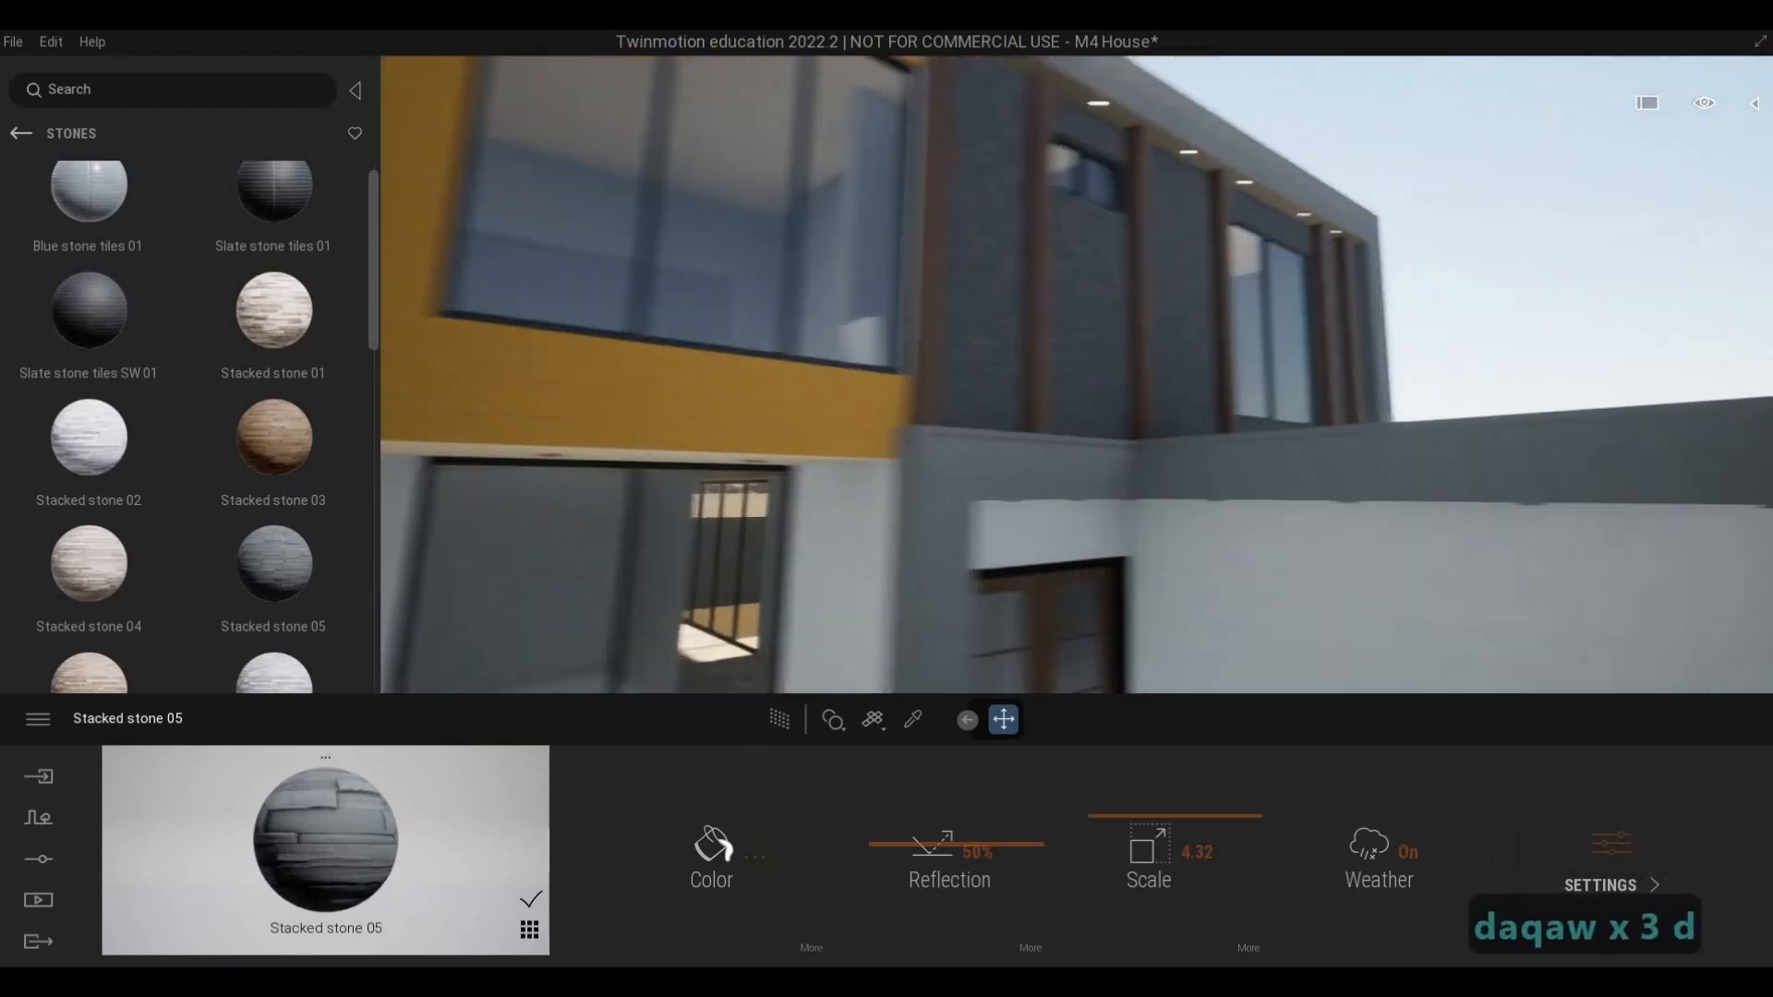
pyautogui.press('s')
pyautogui.press('s')
pyautogui.press('d')
pyautogui.press('w')
pyautogui.press('a')
pyautogui.press('w')
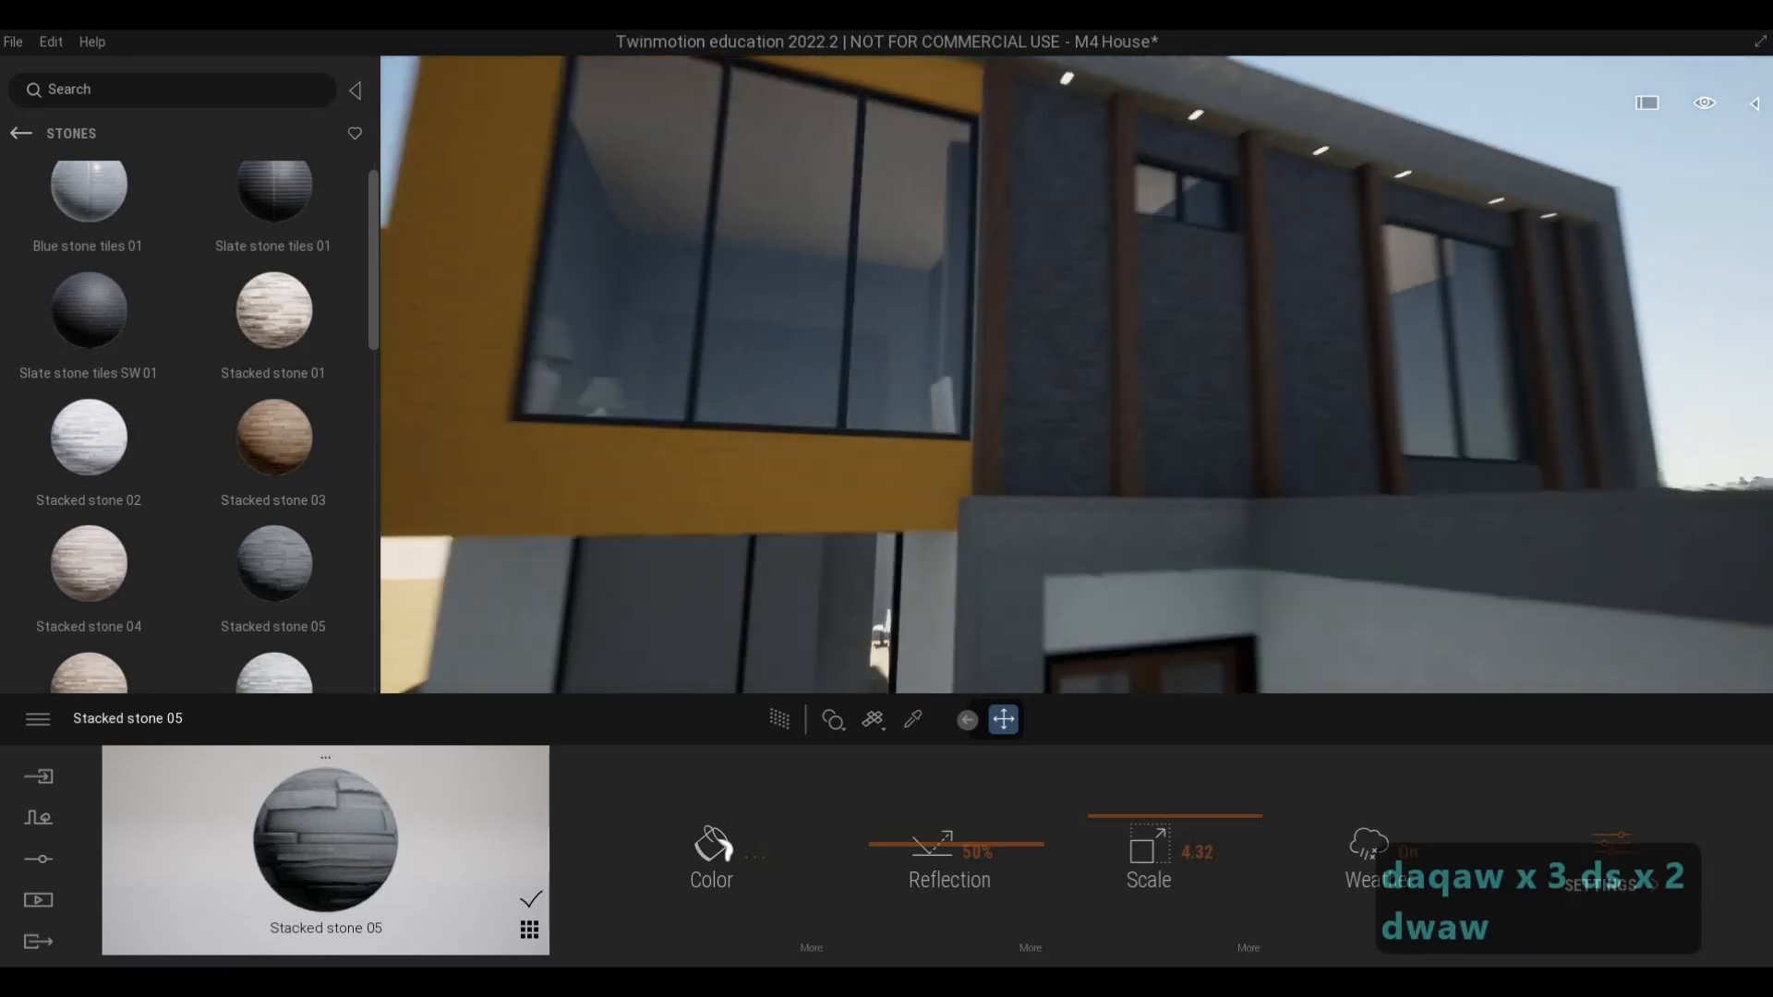
pyautogui.press('d')
# - Try Stone wall 1 at scale 7.58 on the panels between the wooden strips, and revert to the previous stone material
pyautogui.scroll(-6, 275, 528)
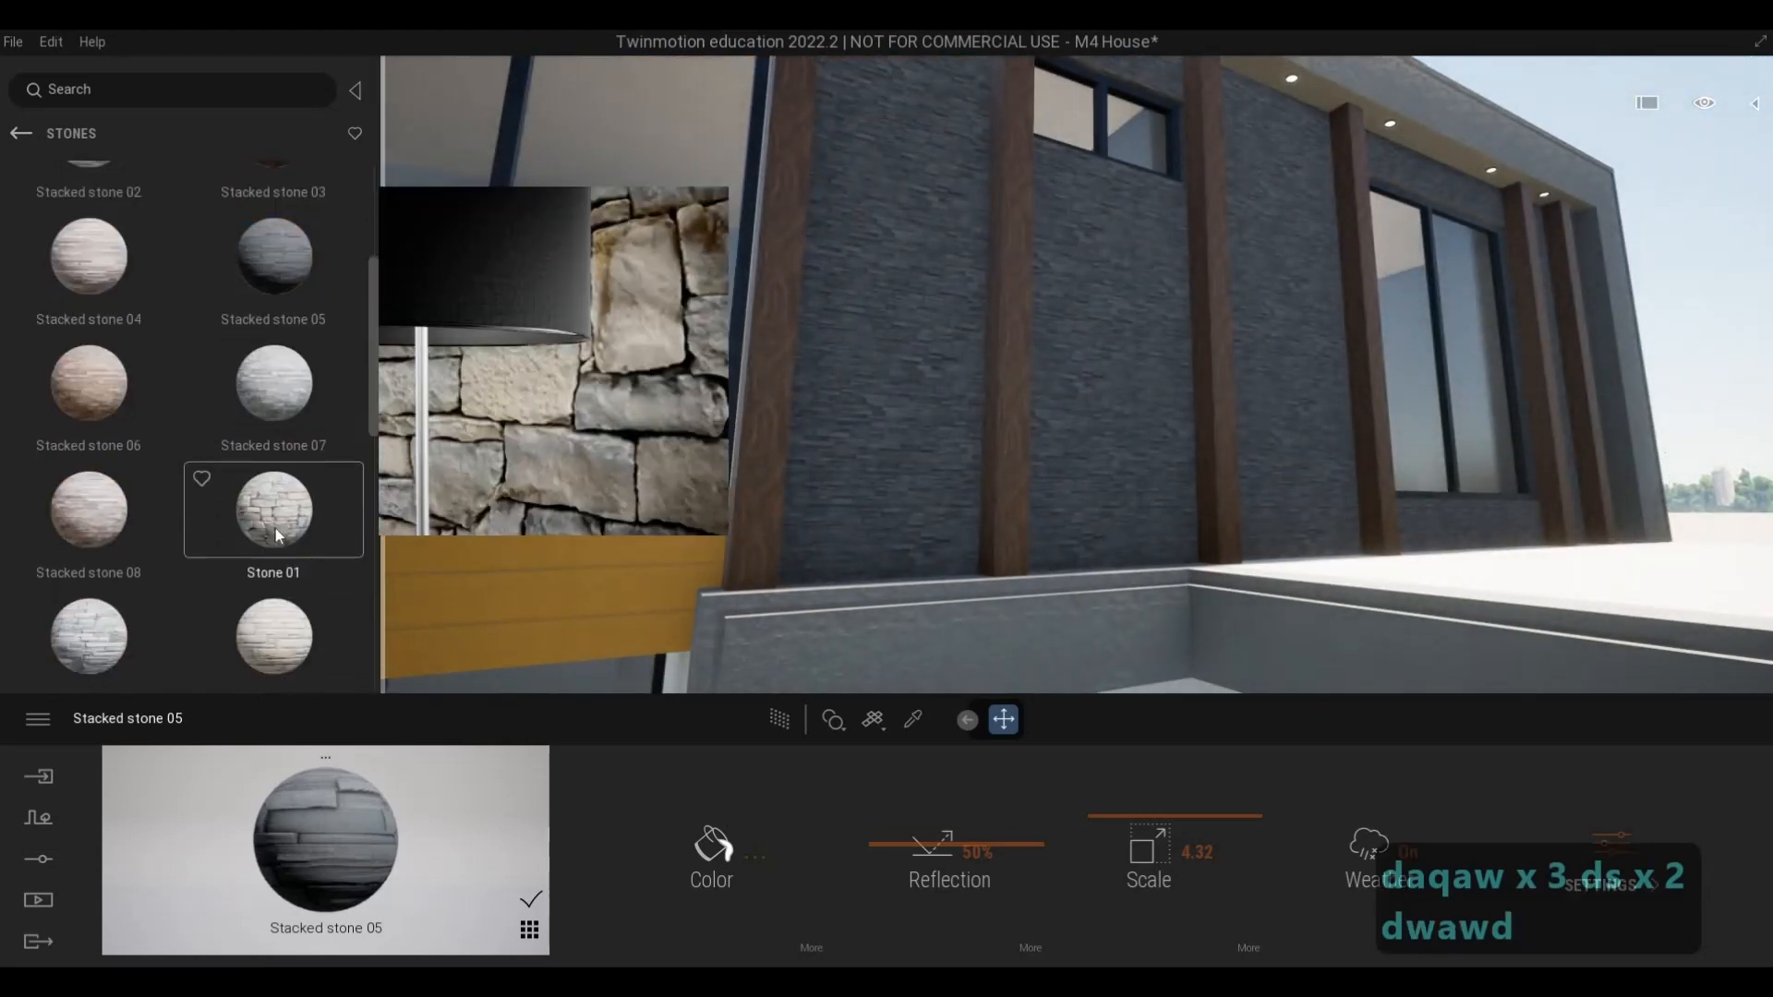
pyautogui.scroll(-2, 267, 536)
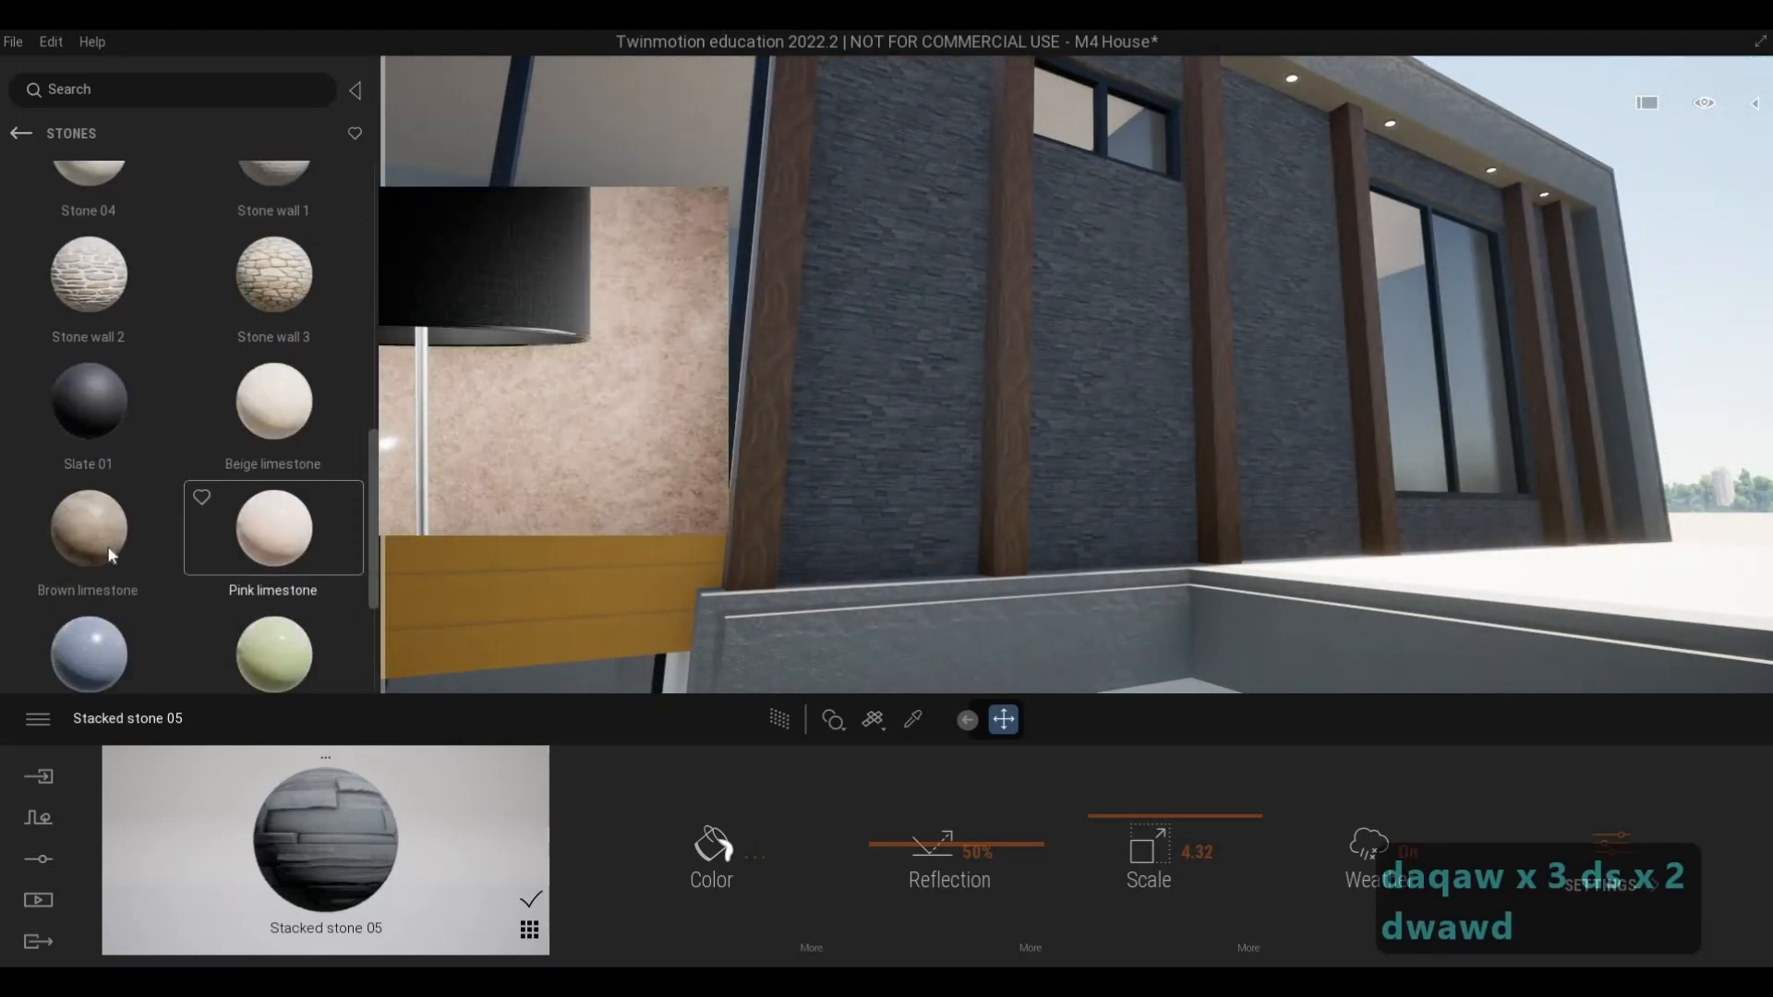
pyautogui.scroll(-2, 147, 578)
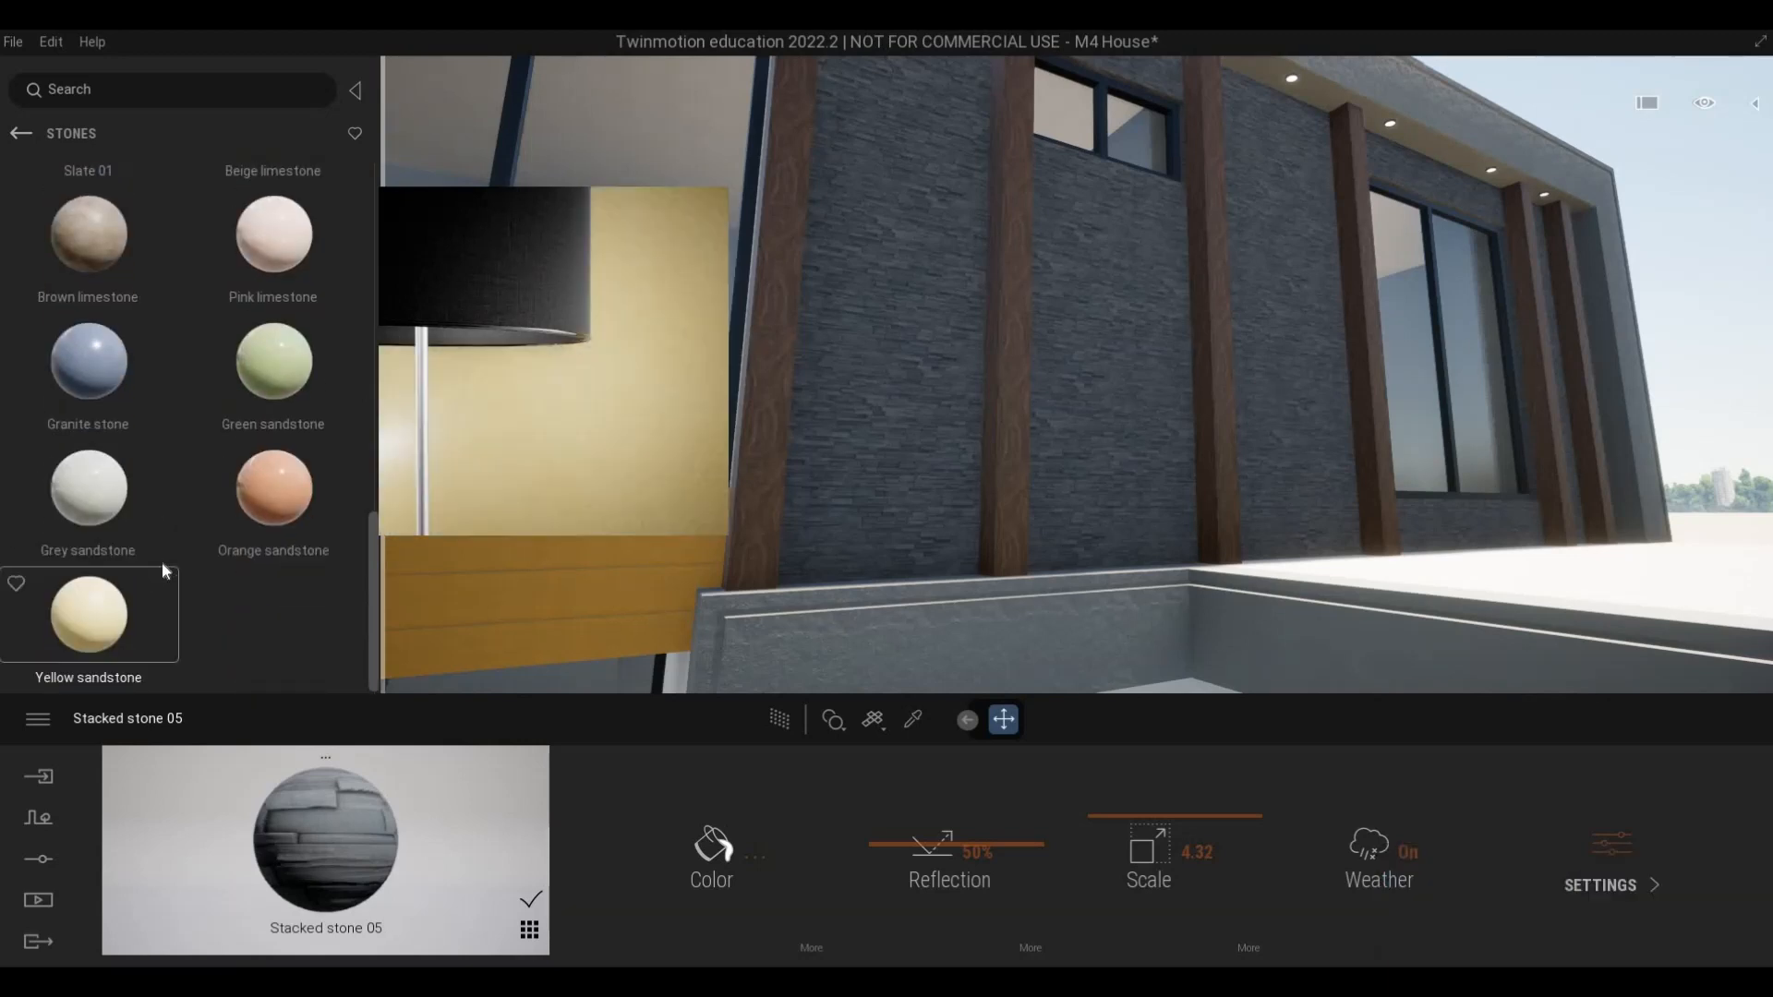
pyautogui.scroll(3, 168, 558)
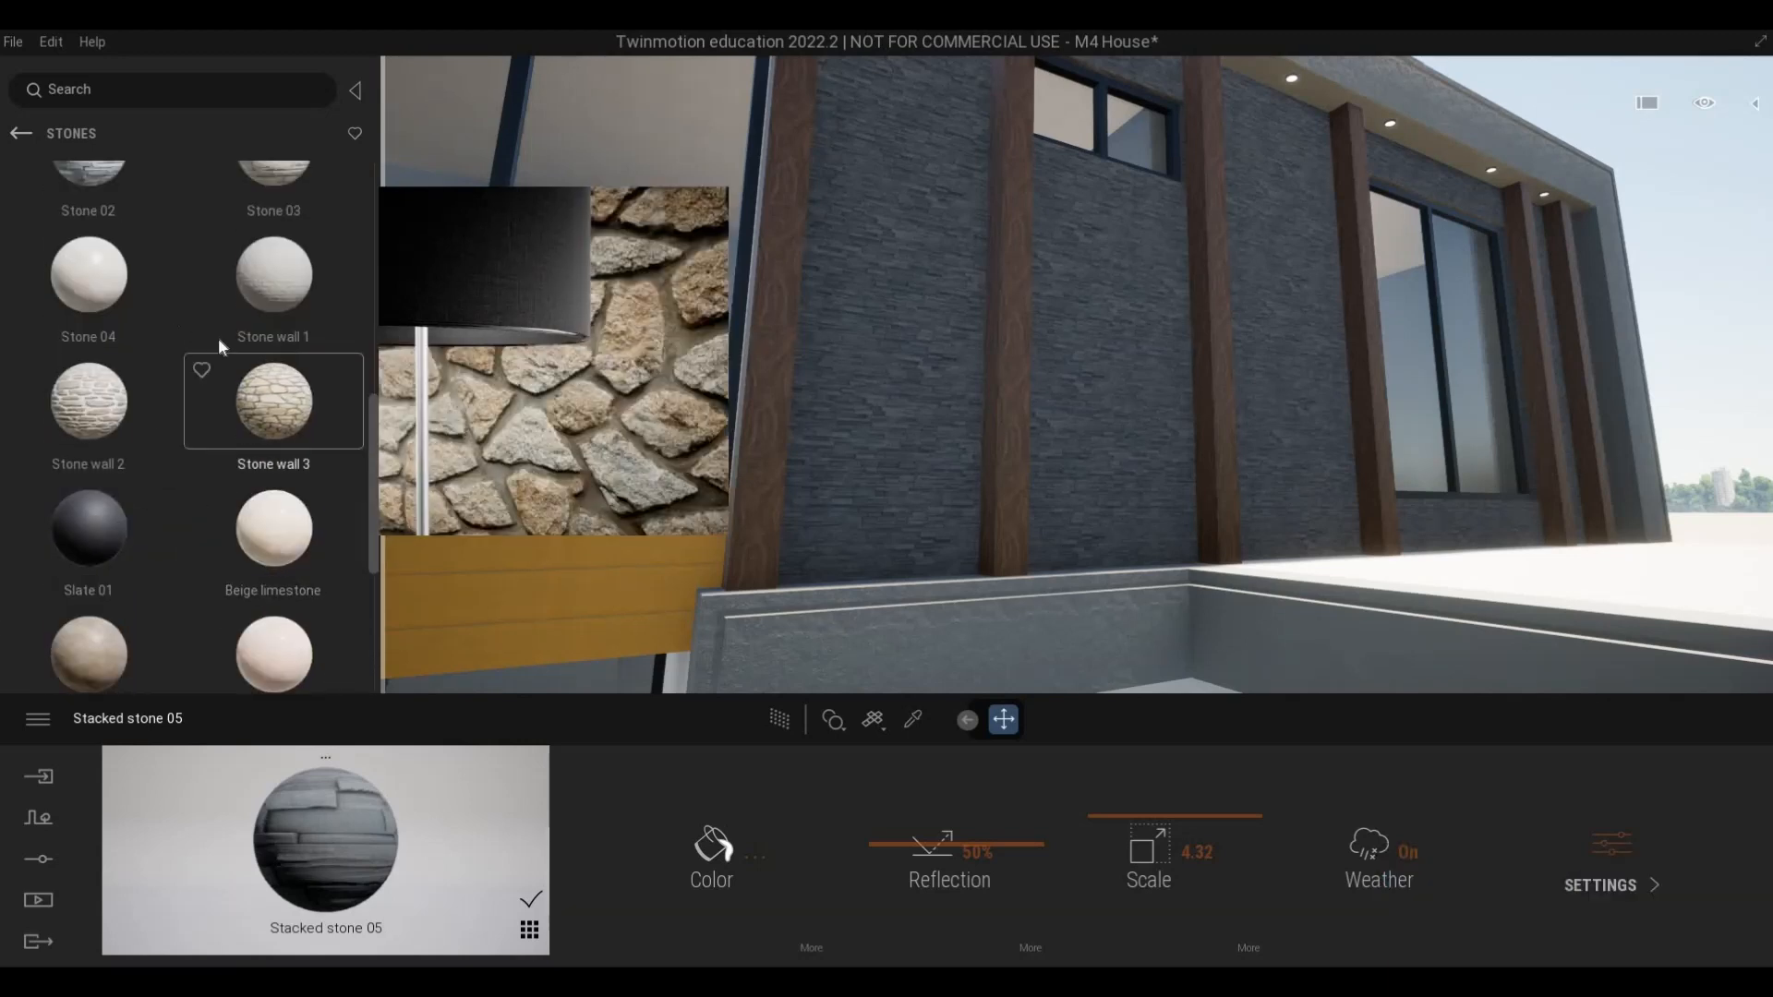
pyautogui.scroll(2, 221, 342)
pyautogui.moveTo(843, 443); pyautogui.dragTo(845, 452)
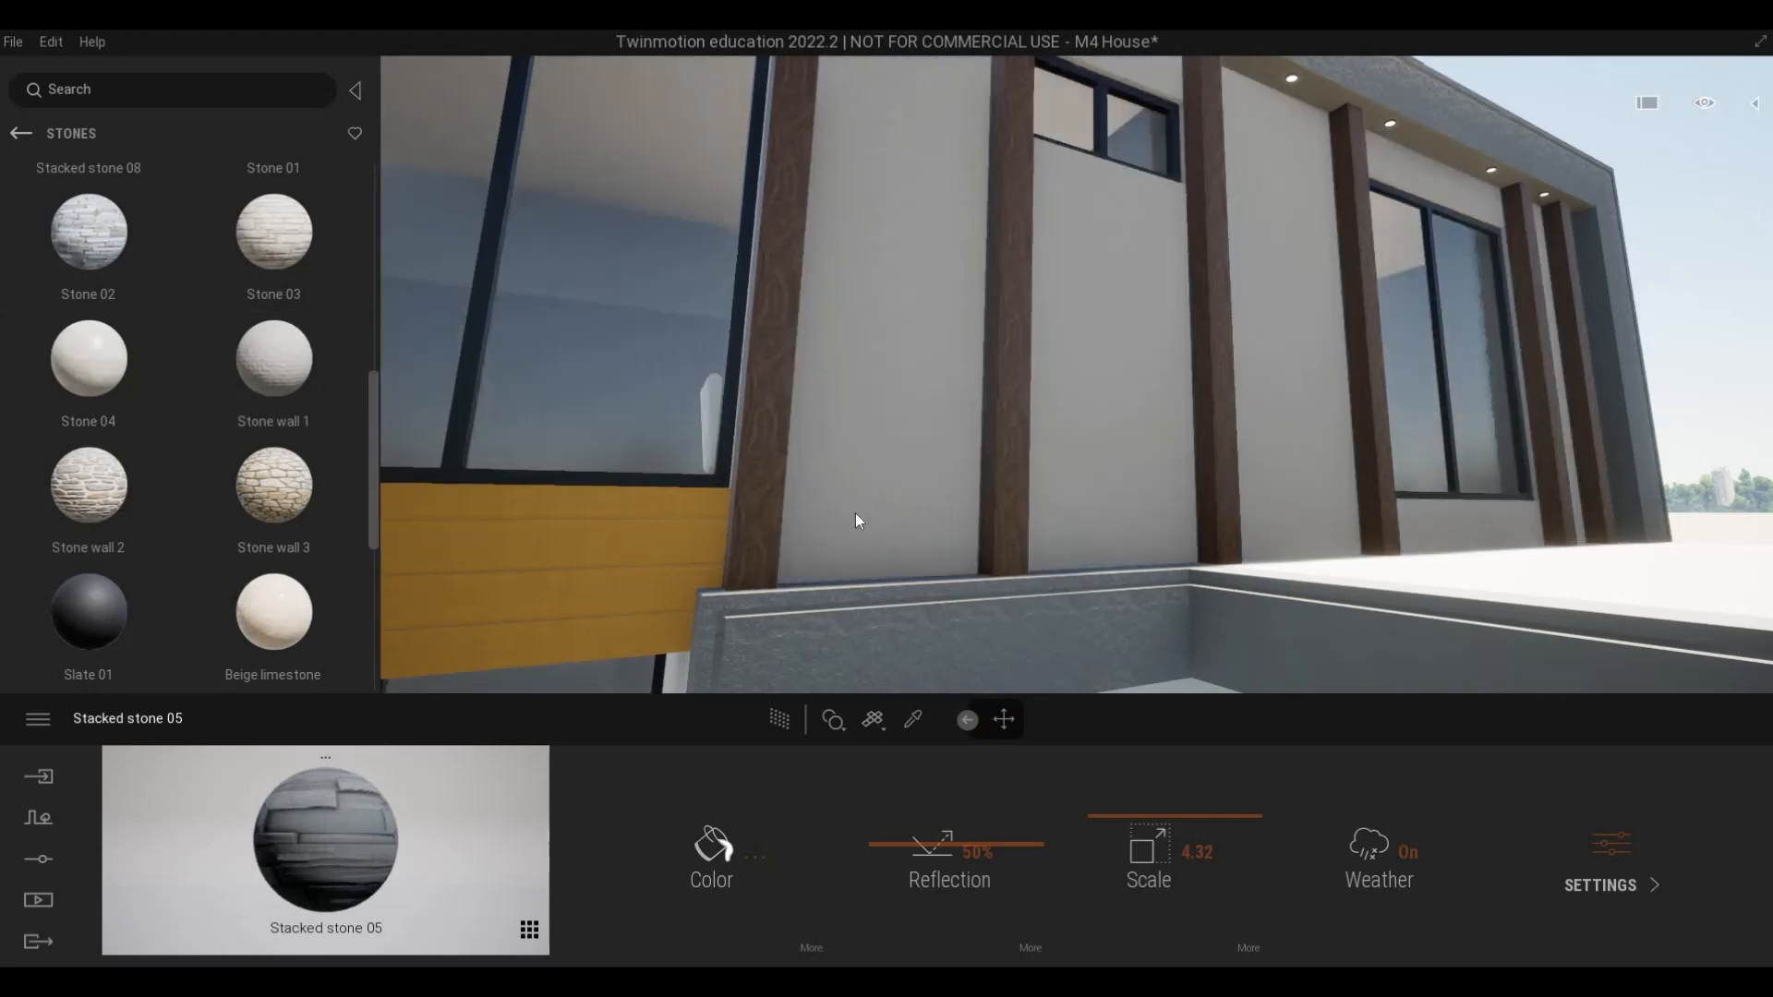
pyautogui.moveTo(1093, 822); pyautogui.dragTo(1097, 753)
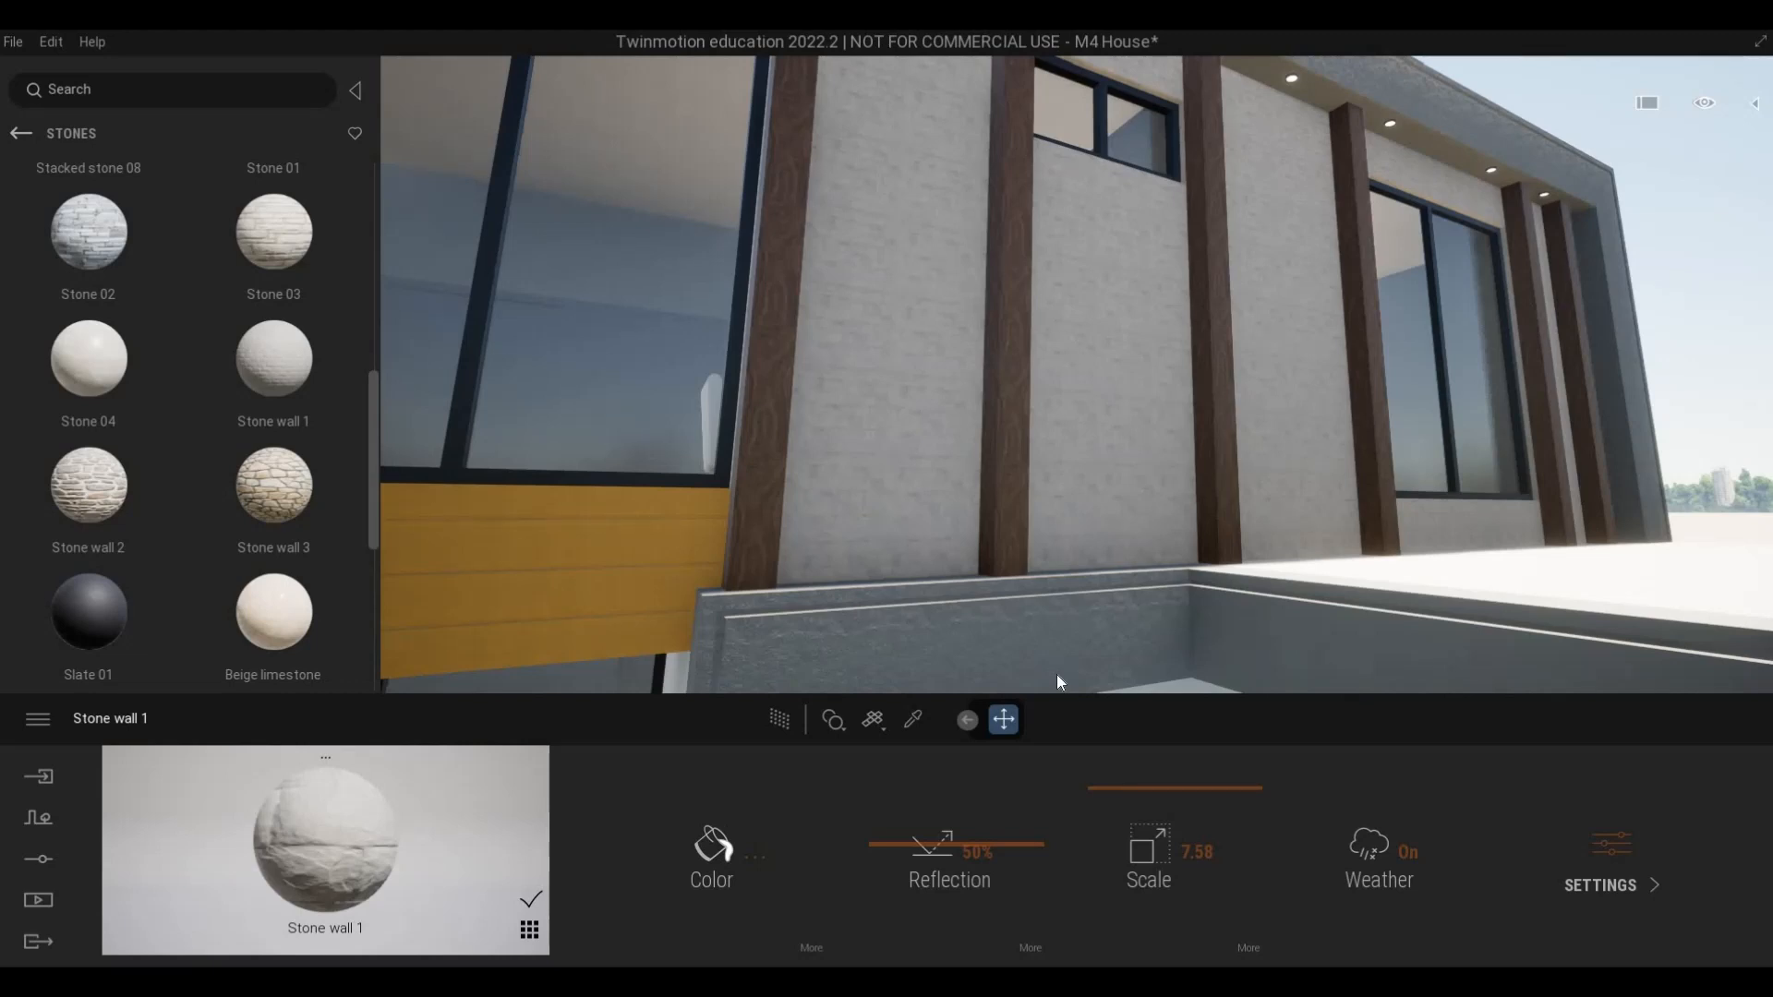
pyautogui.hotkey('ctrl', 'z')
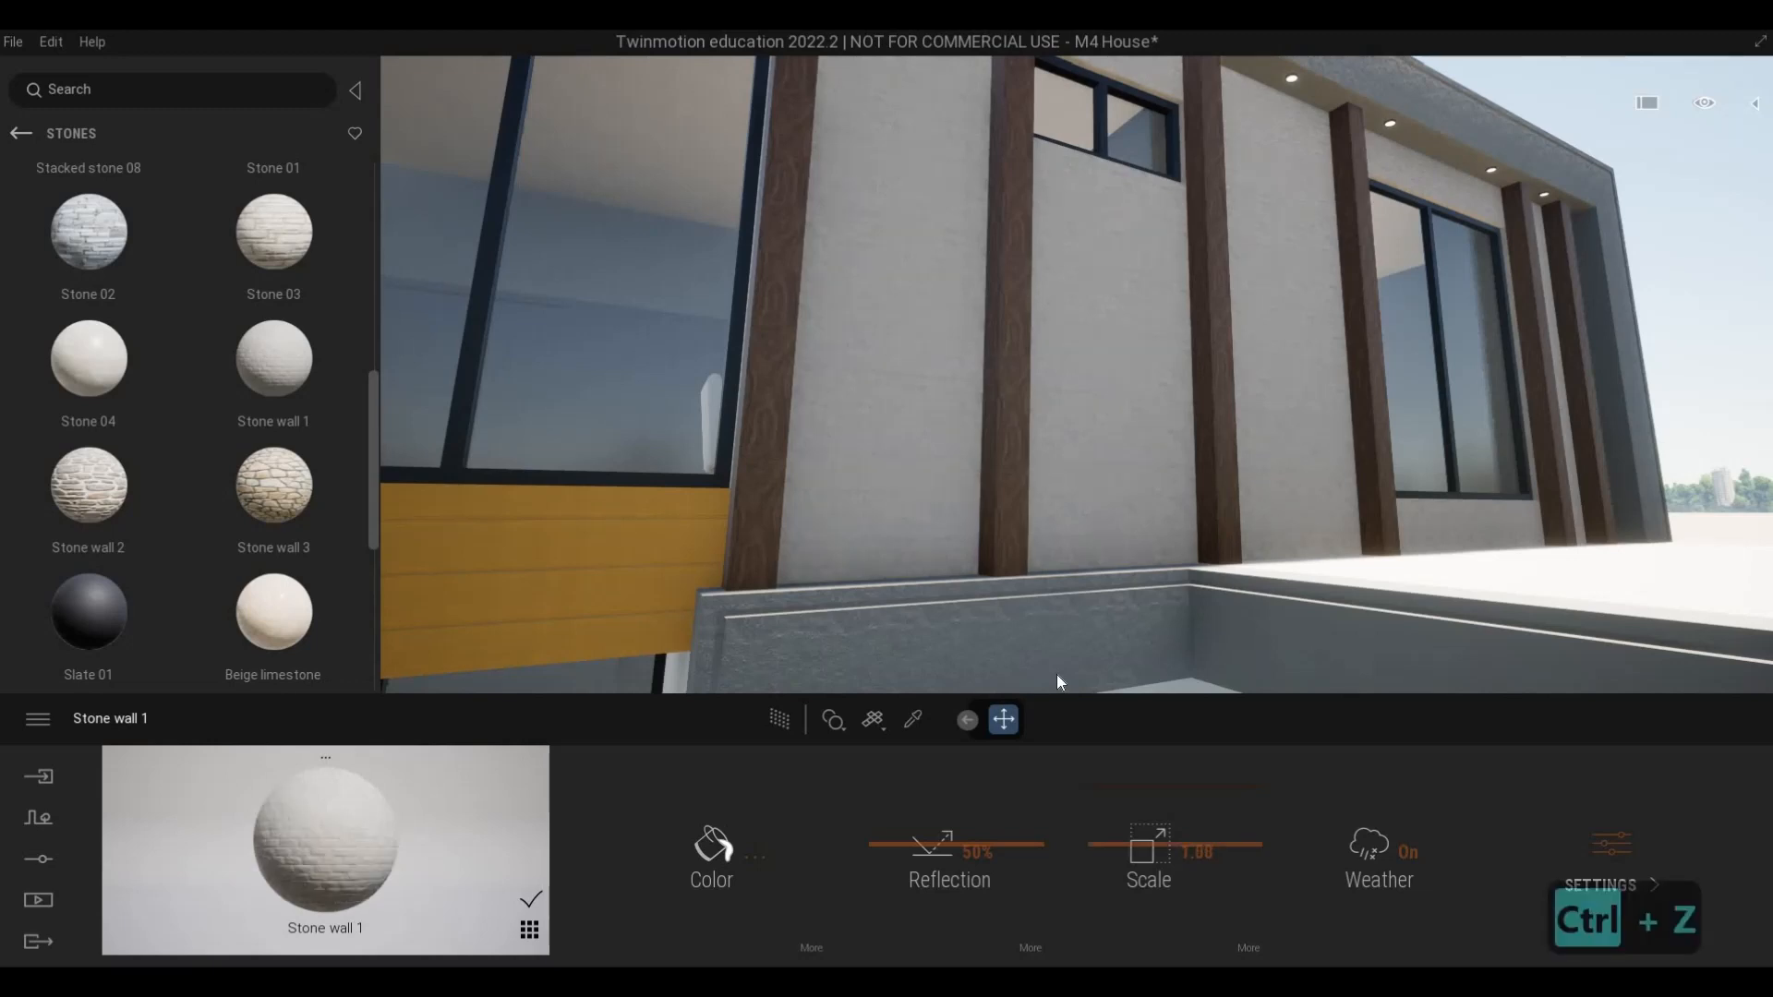
pyautogui.hotkey('ctrl', 'z')
# - Examine the dark stone panels, wooden strips and yellow planks on the upper floor together with the whole front facade from the driveway
pyautogui.press('a')
pyautogui.press('s')
pyautogui.press('d')
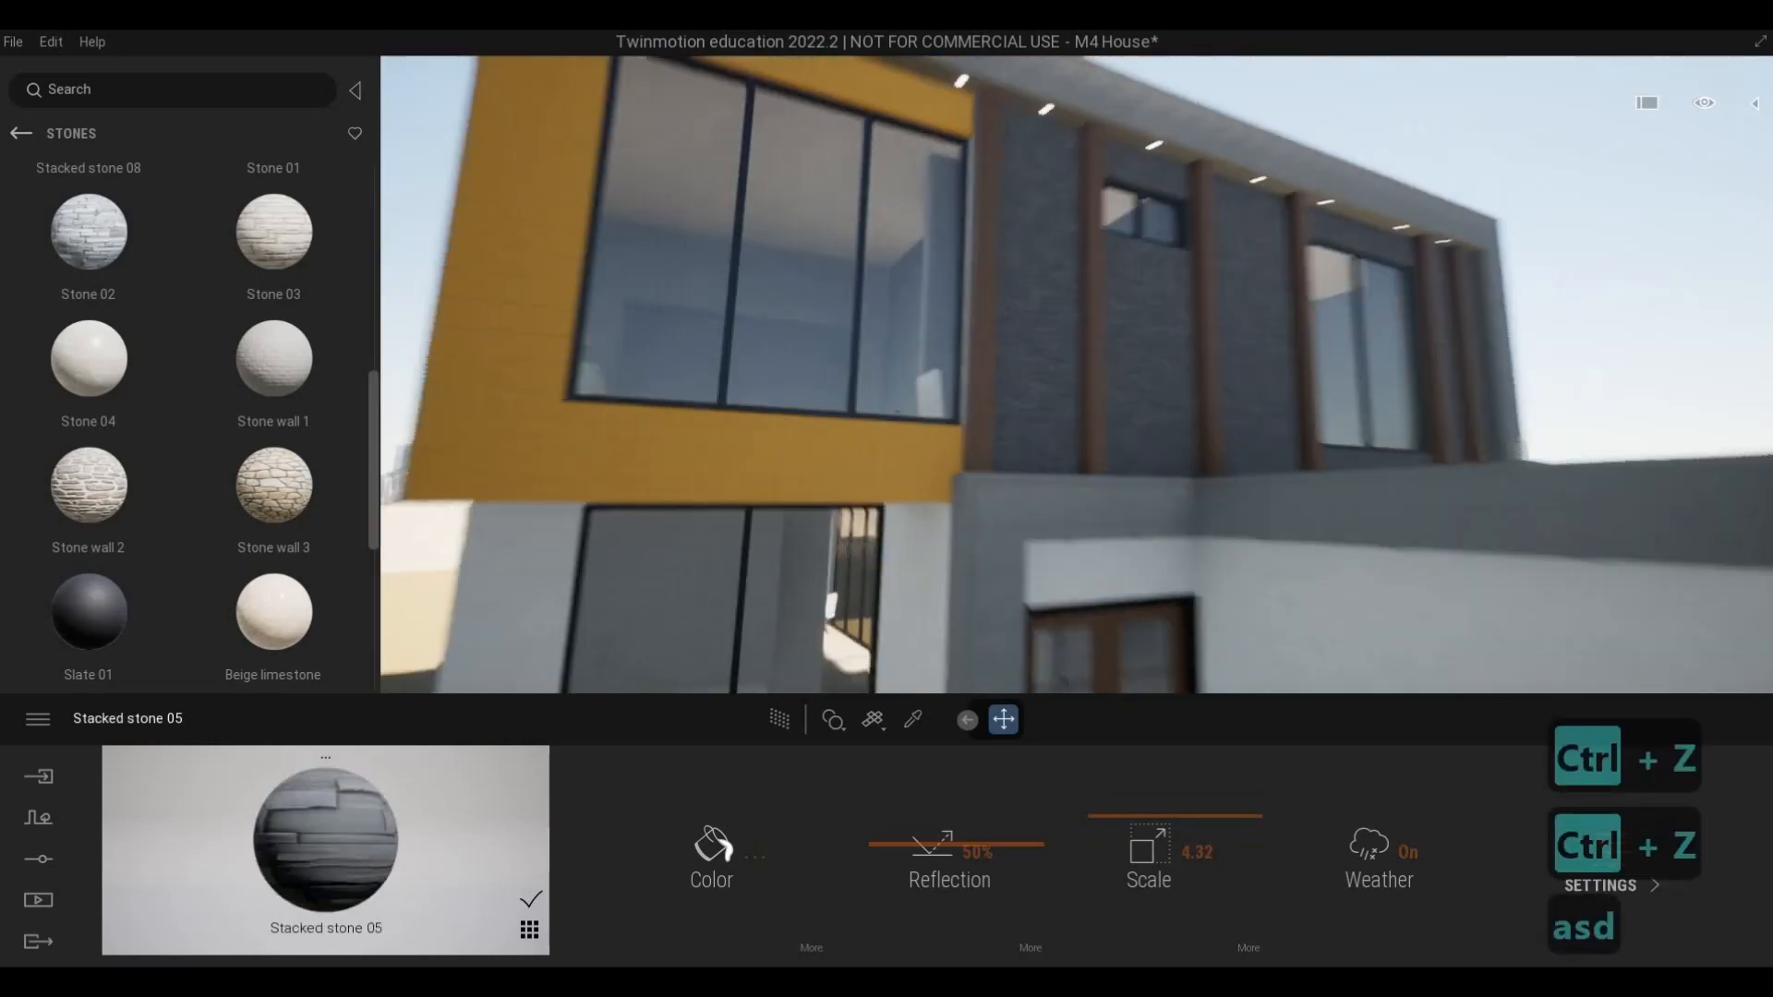
pyautogui.press('e')
pyautogui.press('d')
pyautogui.press('d')
pyautogui.press('a')
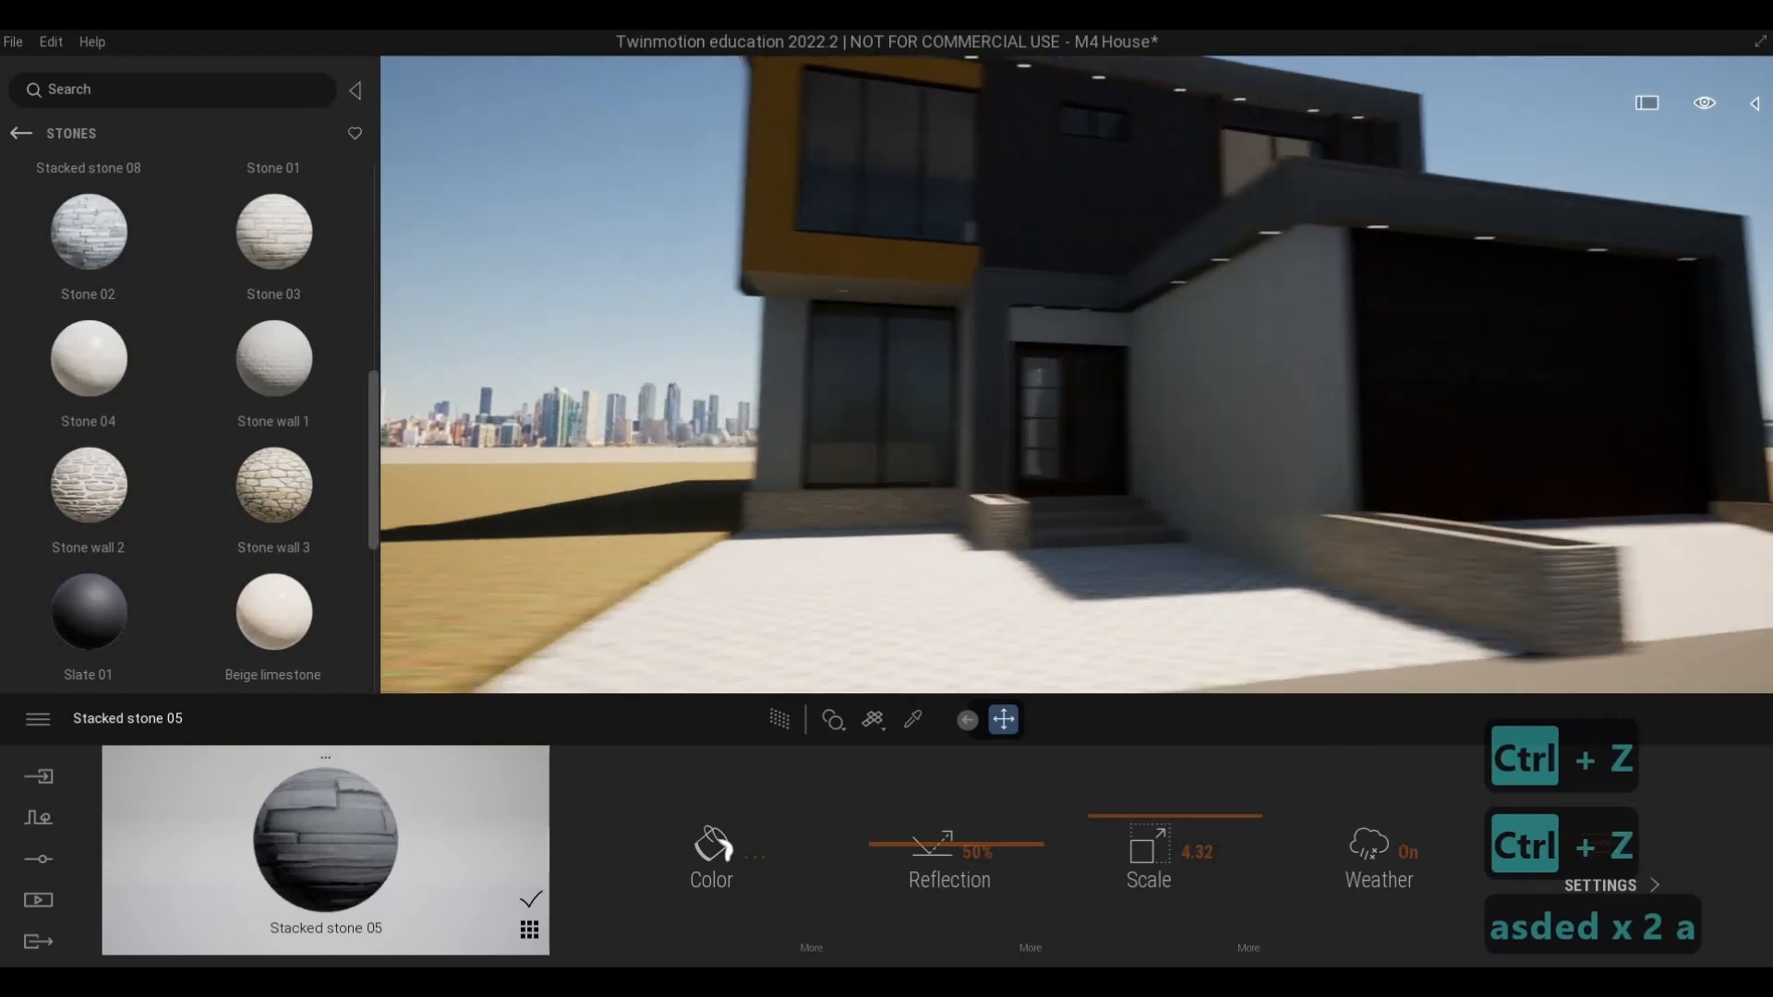
pyautogui.press('s')
pyautogui.press('d')
pyautogui.press('q')
pyautogui.press('d')
pyautogui.press('a')
pyautogui.press('w')
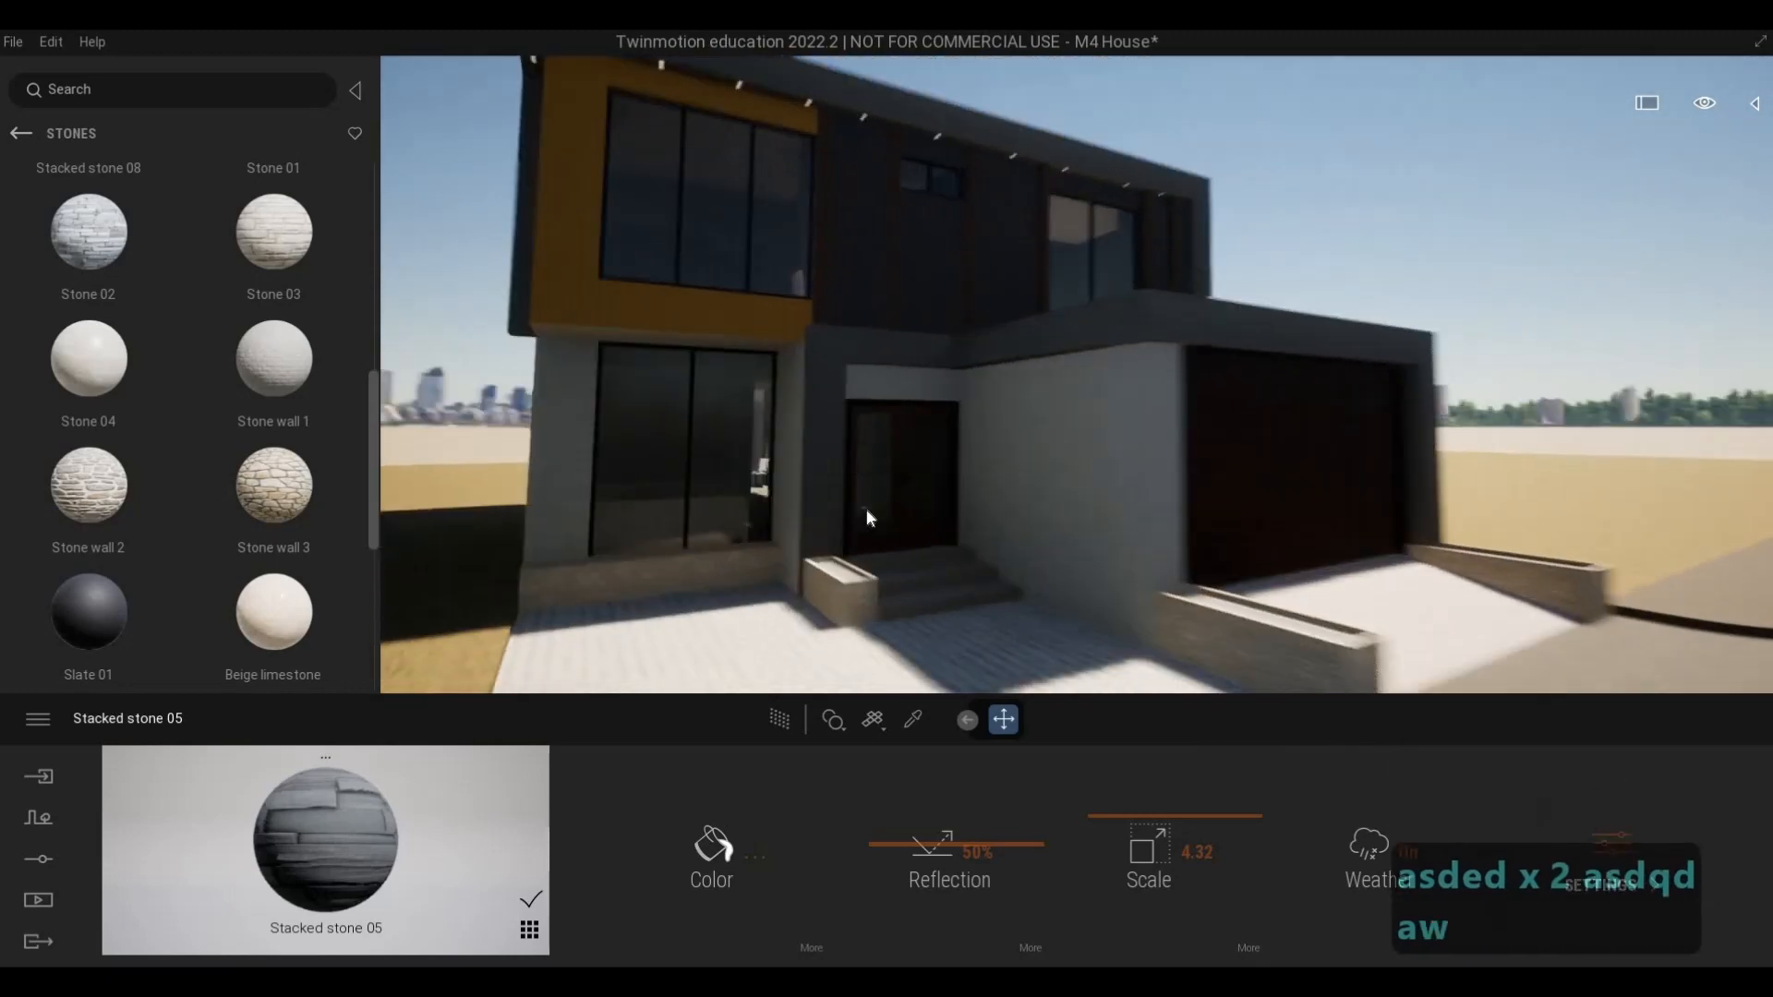
# - Apply Stone wall 1 from the Stones materials to the white ground-floor walls beside the entrance and set its scale to 3.67
pyautogui.press('e')
pyautogui.press('w')
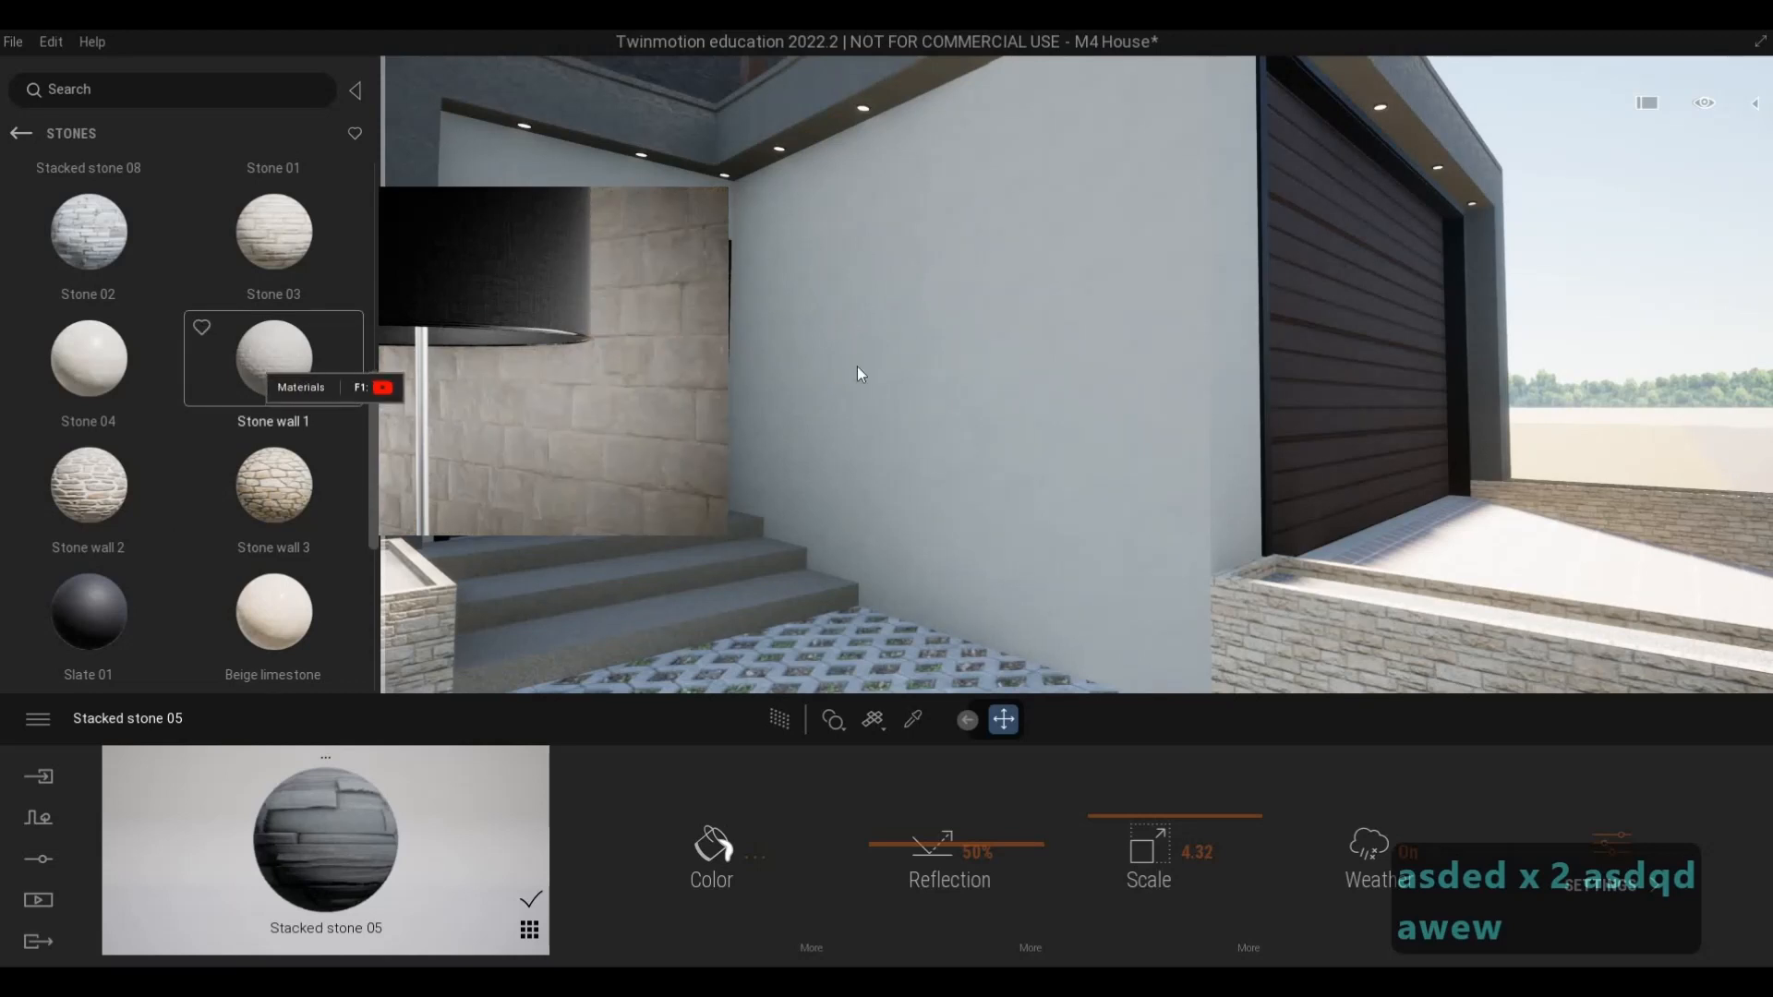
pyautogui.click(258, 370)
pyautogui.moveTo(1121, 832); pyautogui.dragTo(1114, 772)
# - Examine the stone on the walls around the ground-floor window and the yellow planks above it at close range
pyautogui.press('s')
pyautogui.press('a')
pyautogui.moveTo(1108, 554); pyautogui.dragTo(979, 499, button='right')
pyautogui.press('w')
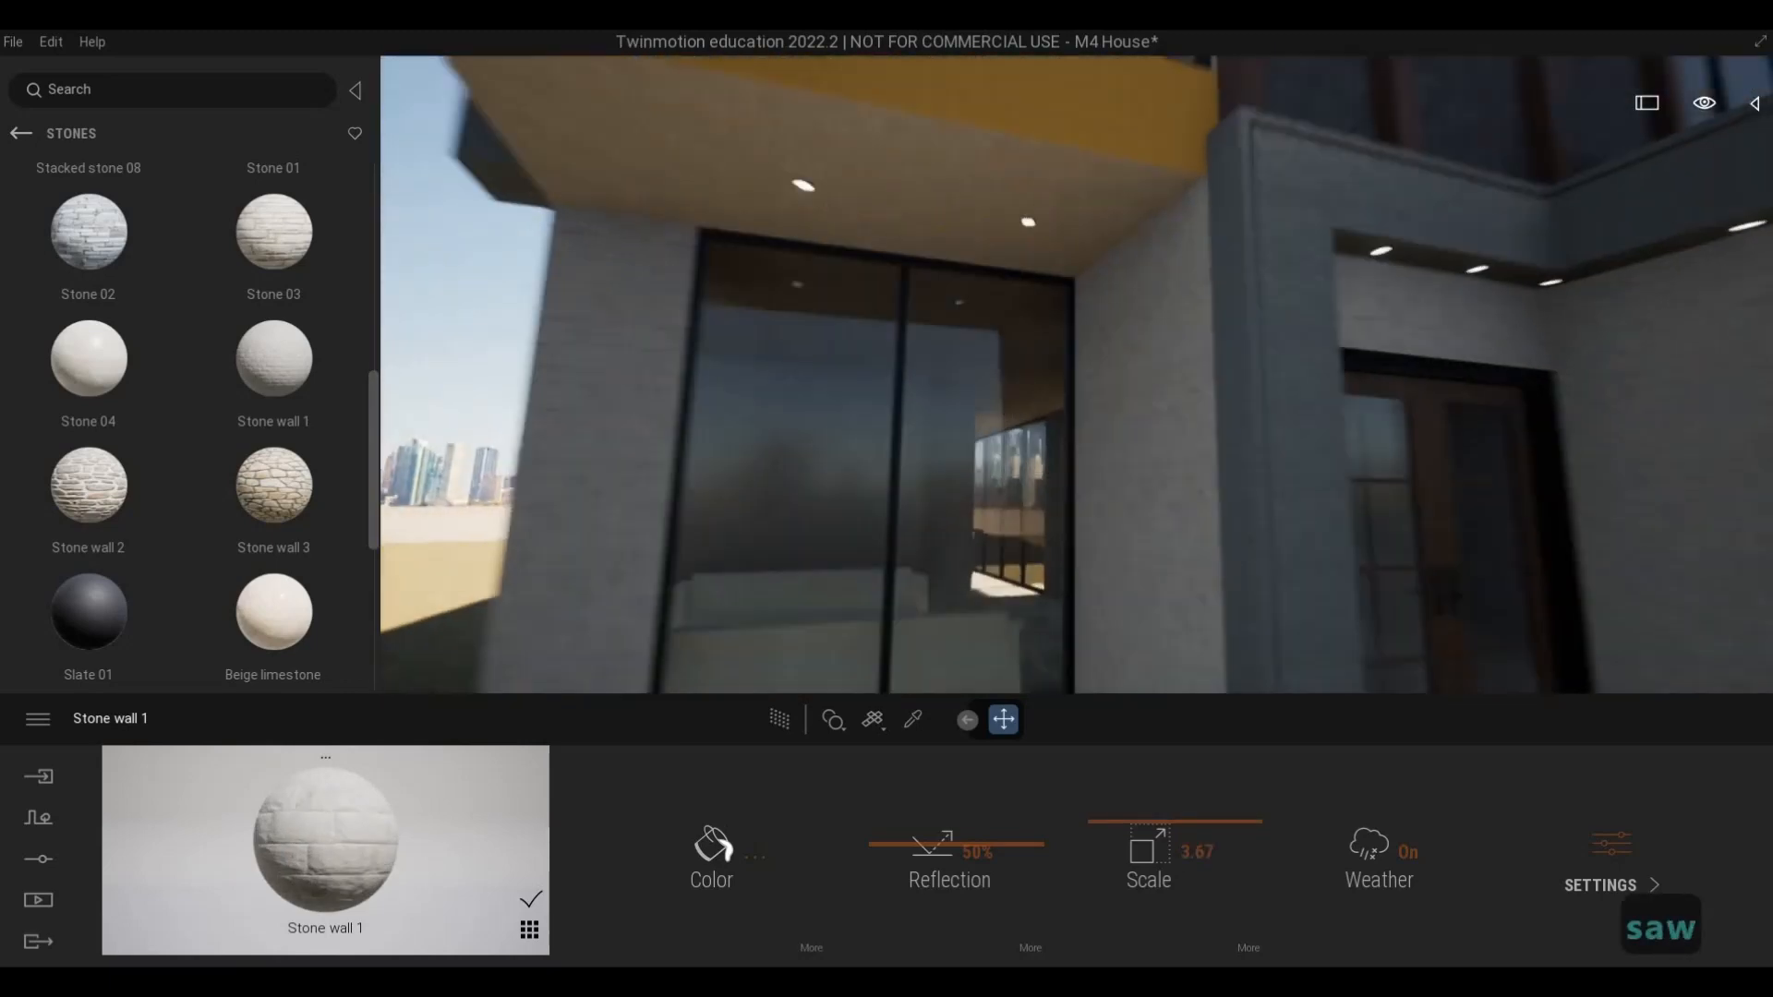
pyautogui.press('q')
pyautogui.press('q')
pyautogui.press('e')
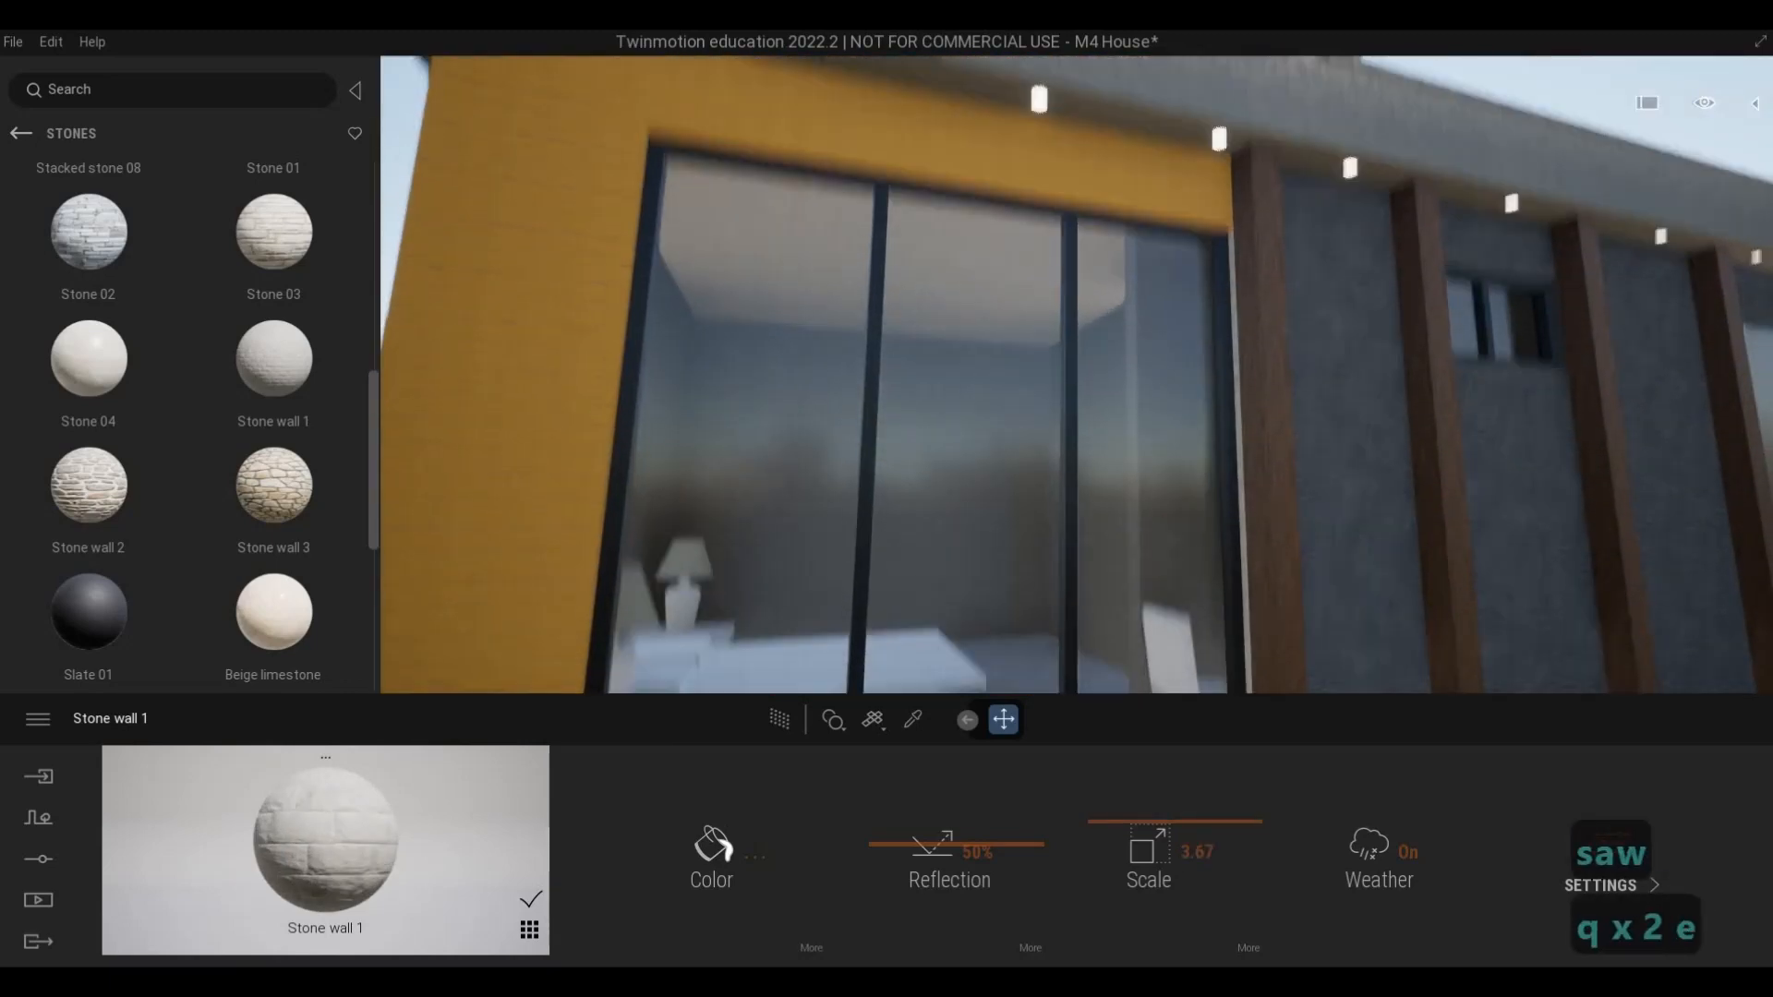
pyautogui.press('w')
pyautogui.press('w')
pyautogui.press('s')
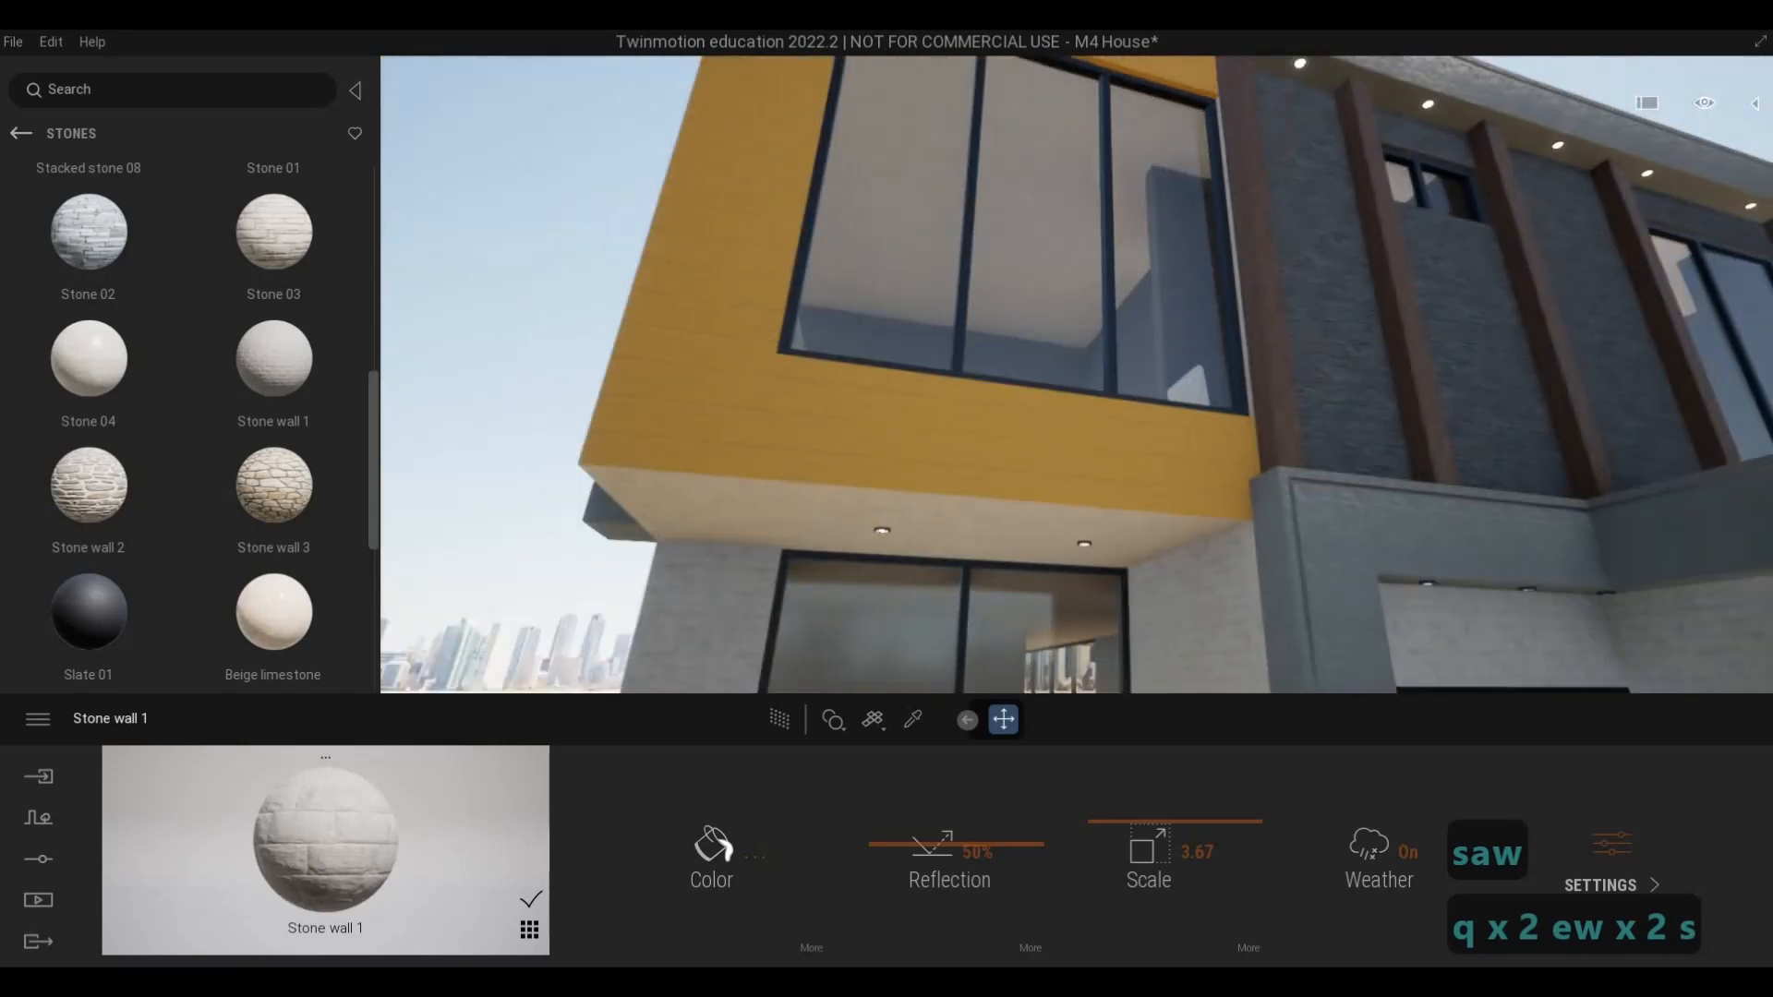
# - Examine the stone on the entrance and garage side walls from the driveway and close to the front door
pyautogui.press('e')
pyautogui.press('s')
pyautogui.press('q')
pyautogui.press('d')
pyautogui.press('s')
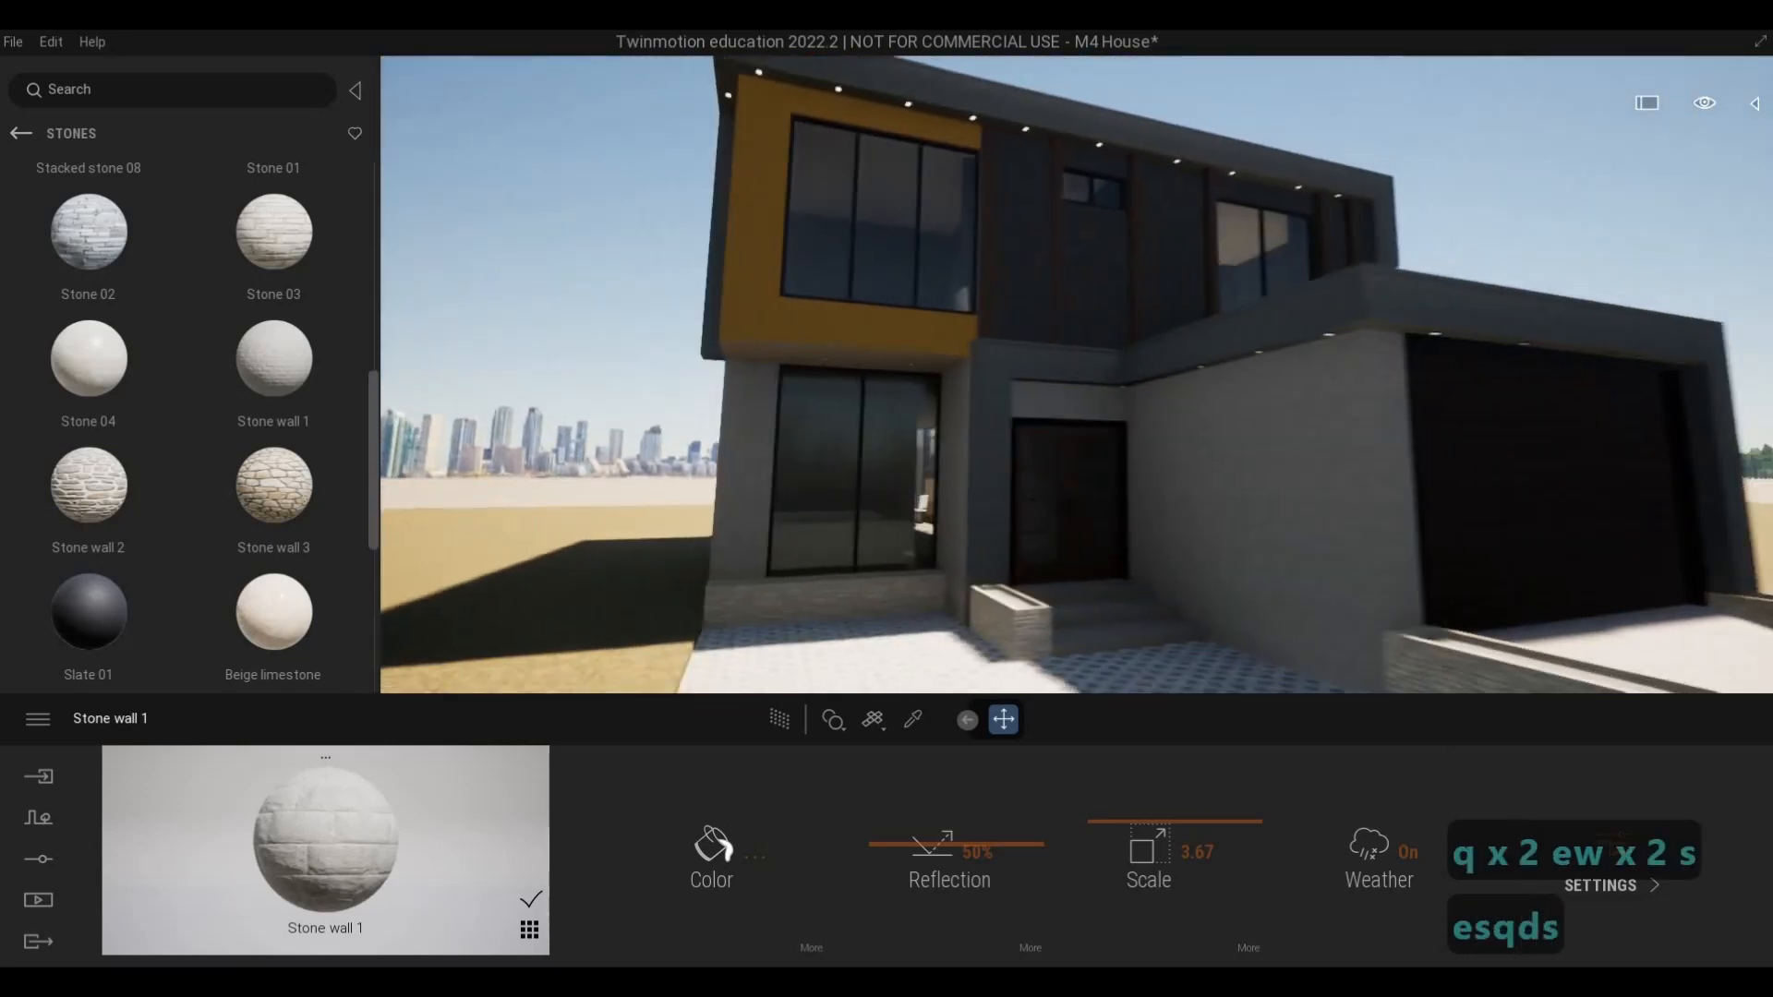
pyautogui.press('e')
pyautogui.press('w')
pyautogui.press('w')
pyautogui.press('w')
pyautogui.press('d')
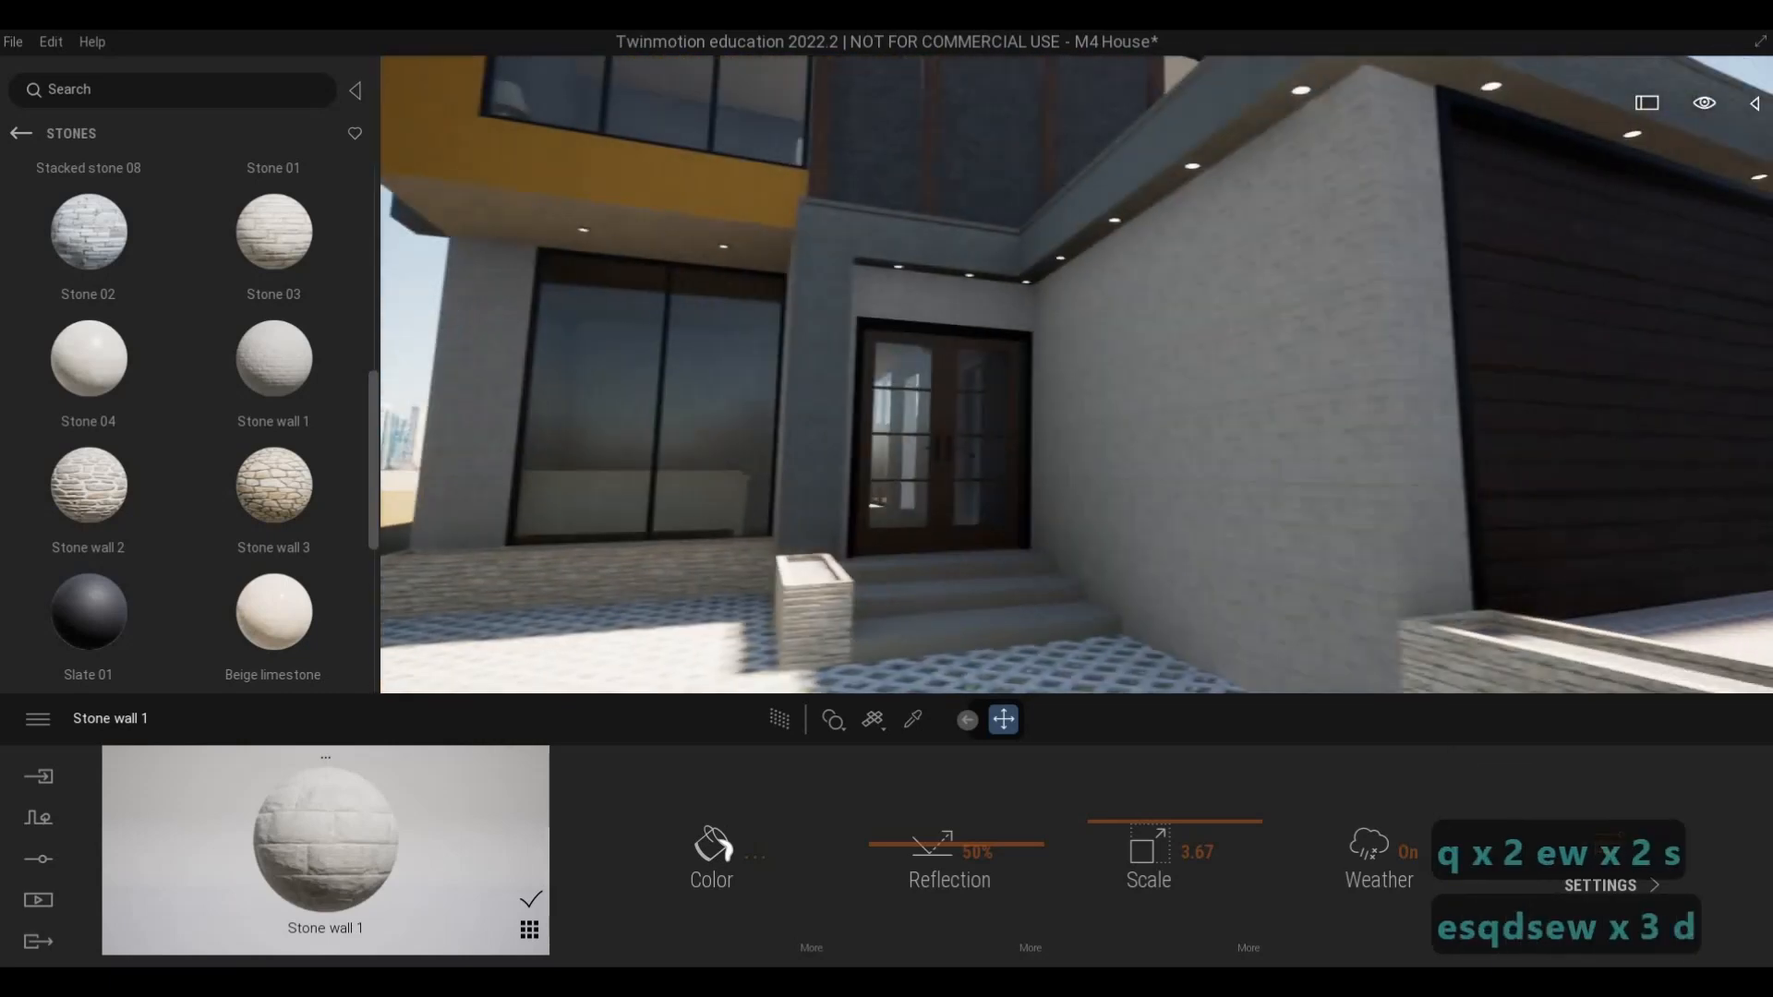
pyautogui.press('s')
pyautogui.press('s')
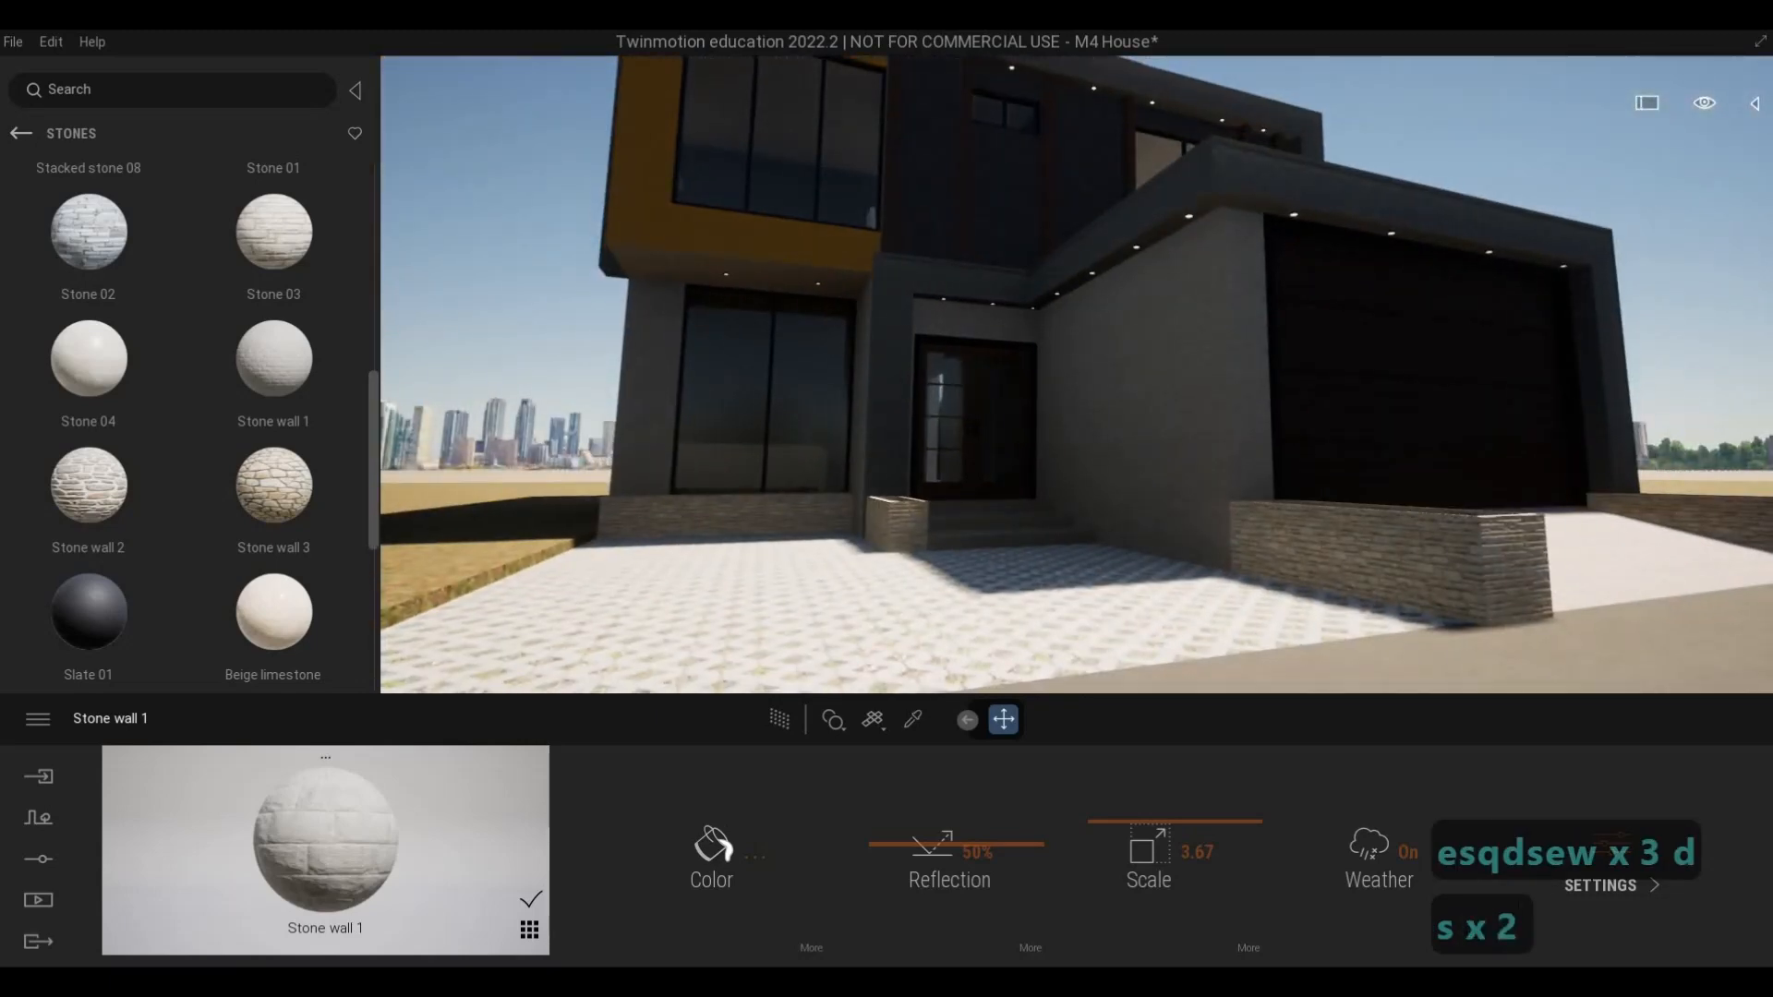
# - Examine the complete front facade with its stone, wood and yellow plank finishes from the street at several distances and heights
pyautogui.press('w')
pyautogui.press('s')
pyautogui.press('d')
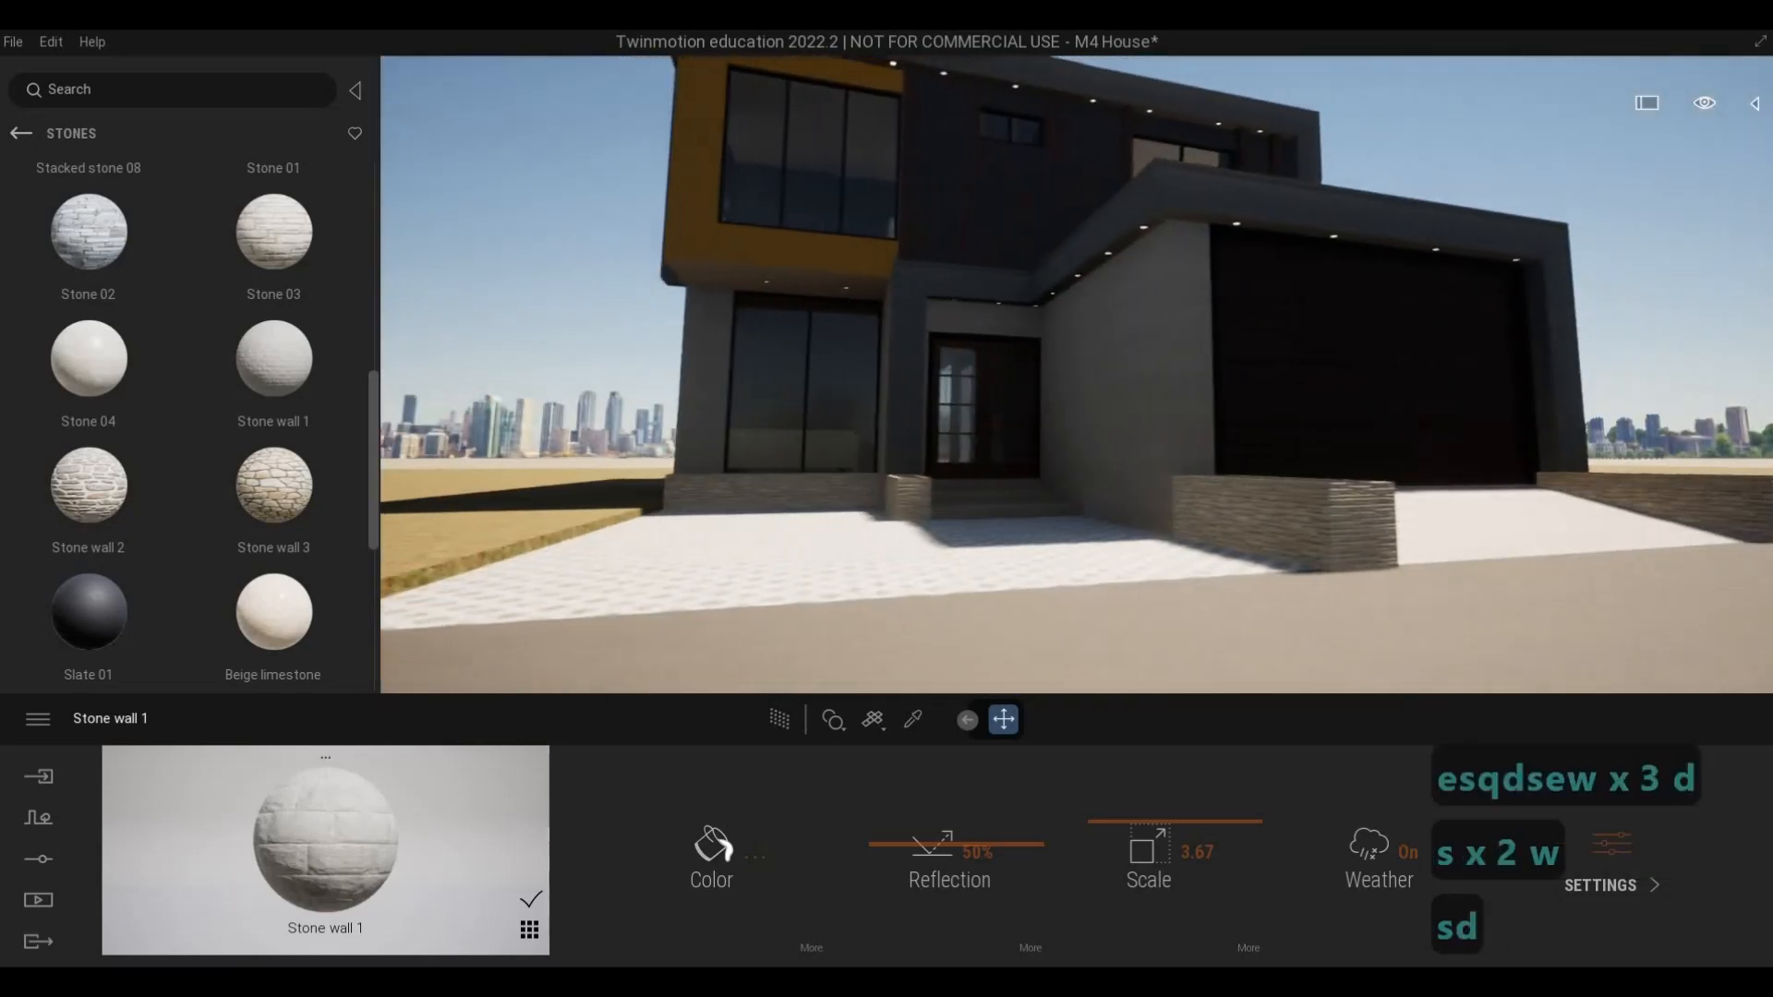
pyautogui.press('q')
pyautogui.press('e')
pyautogui.press('s')
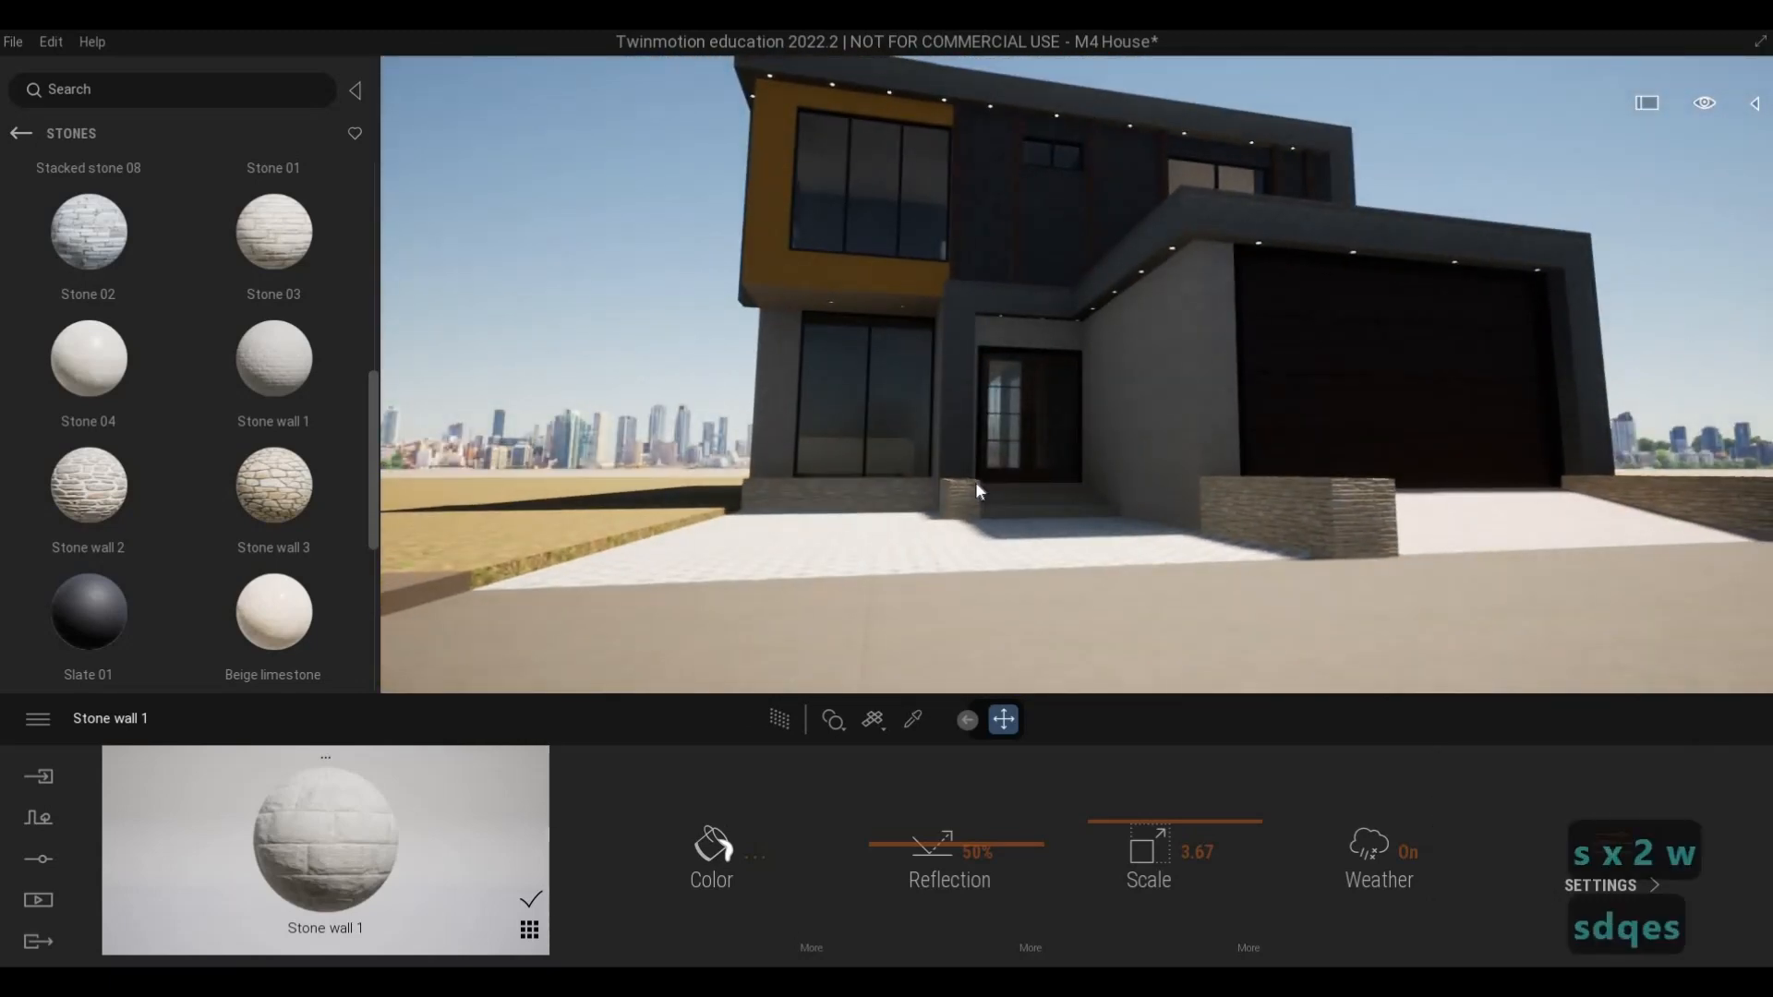
pyautogui.press('w')
pyautogui.press('w')
pyautogui.press('s')
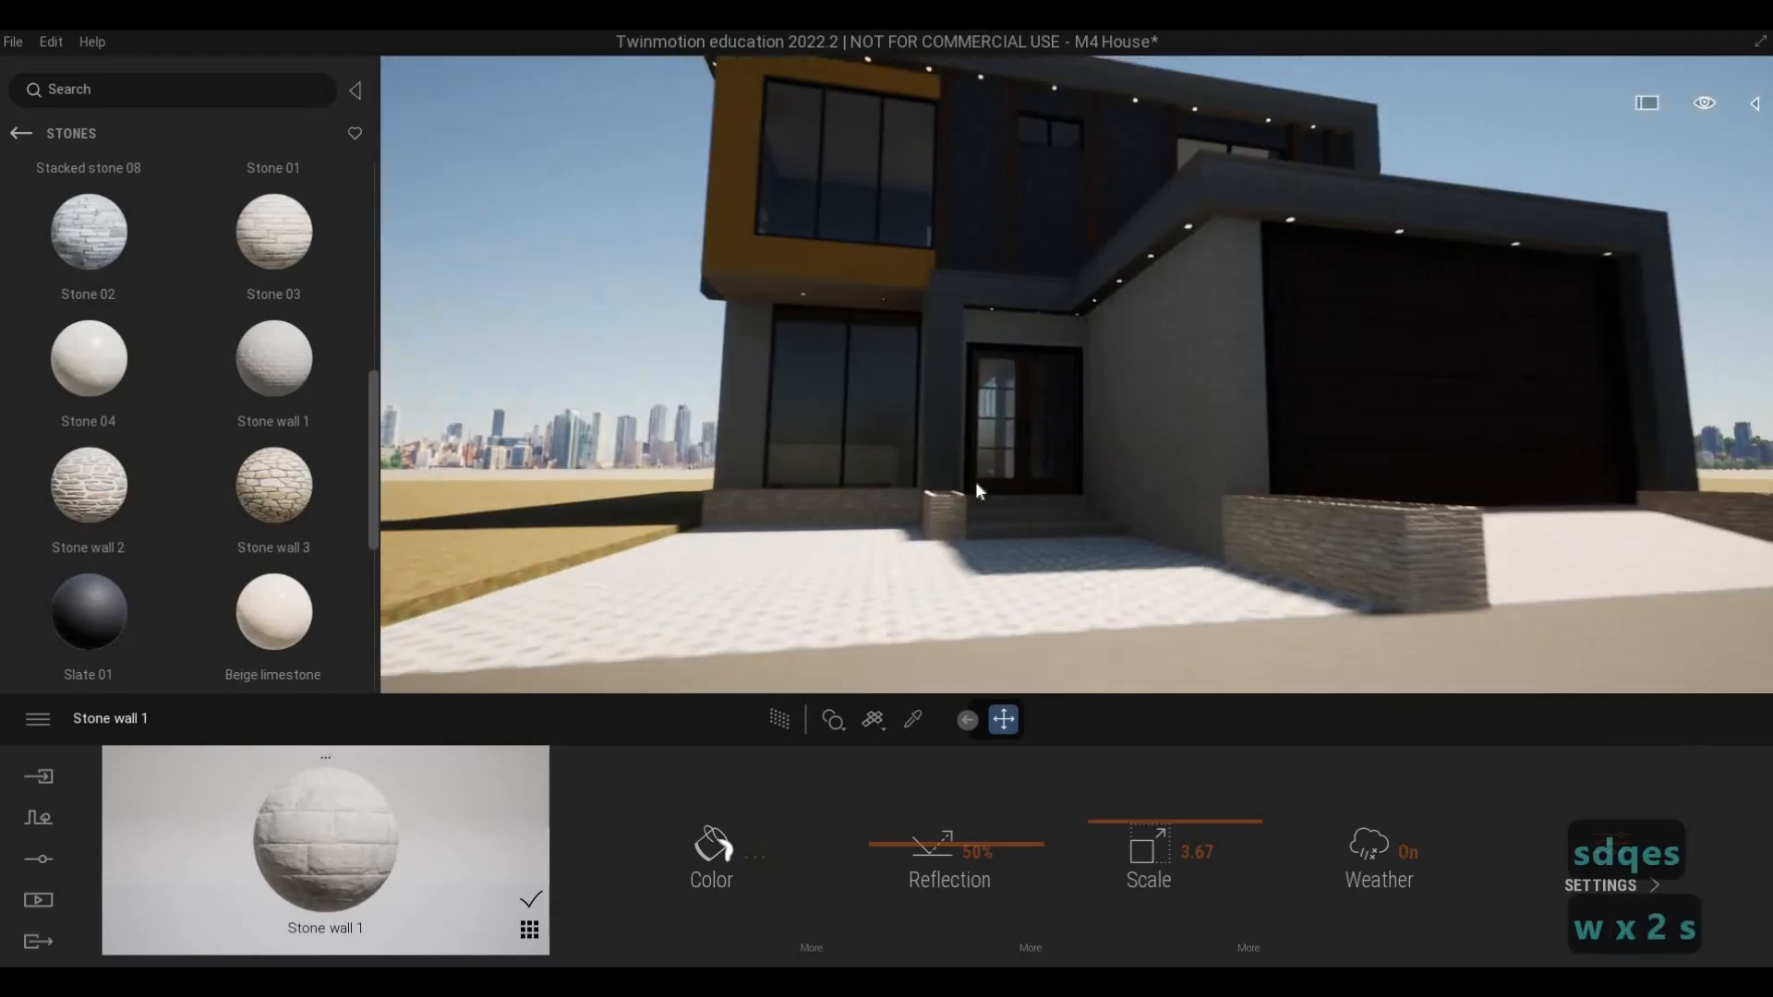
pyautogui.press('q')
pyautogui.press('a')
pyautogui.press('e')
pyautogui.press('s')
pyautogui.press('d')
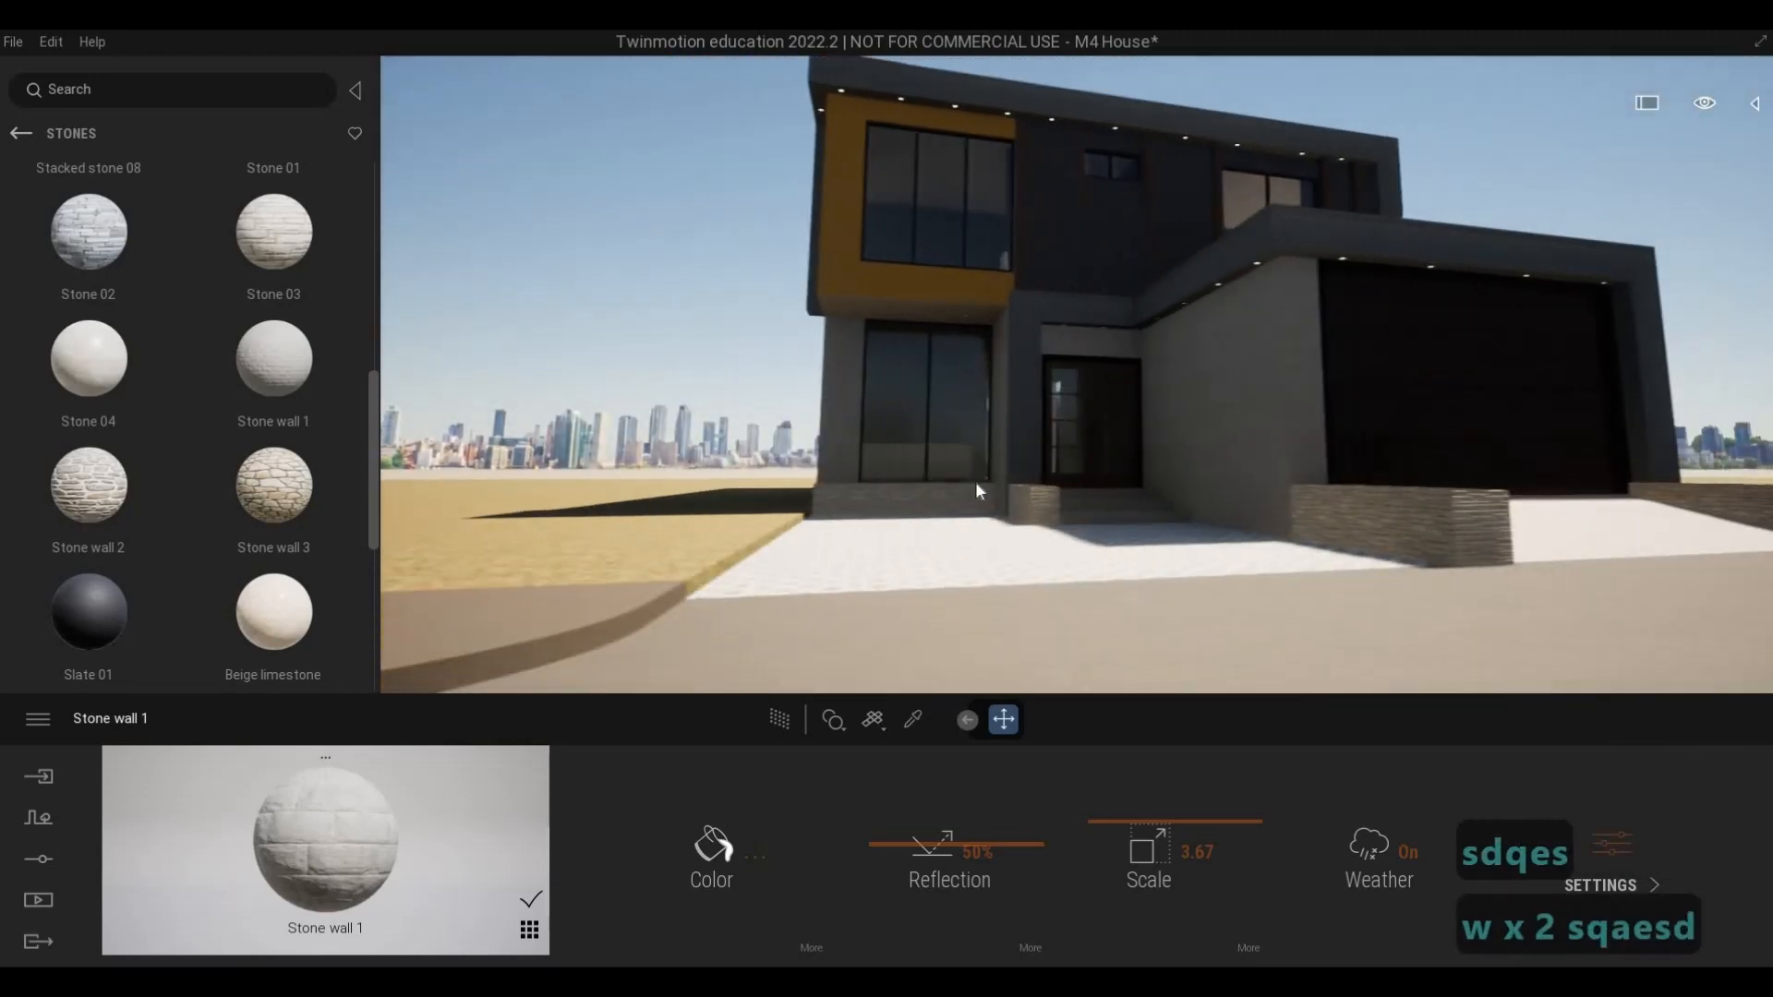
pyautogui.press('d')
pyautogui.press('d')
pyautogui.press('a')
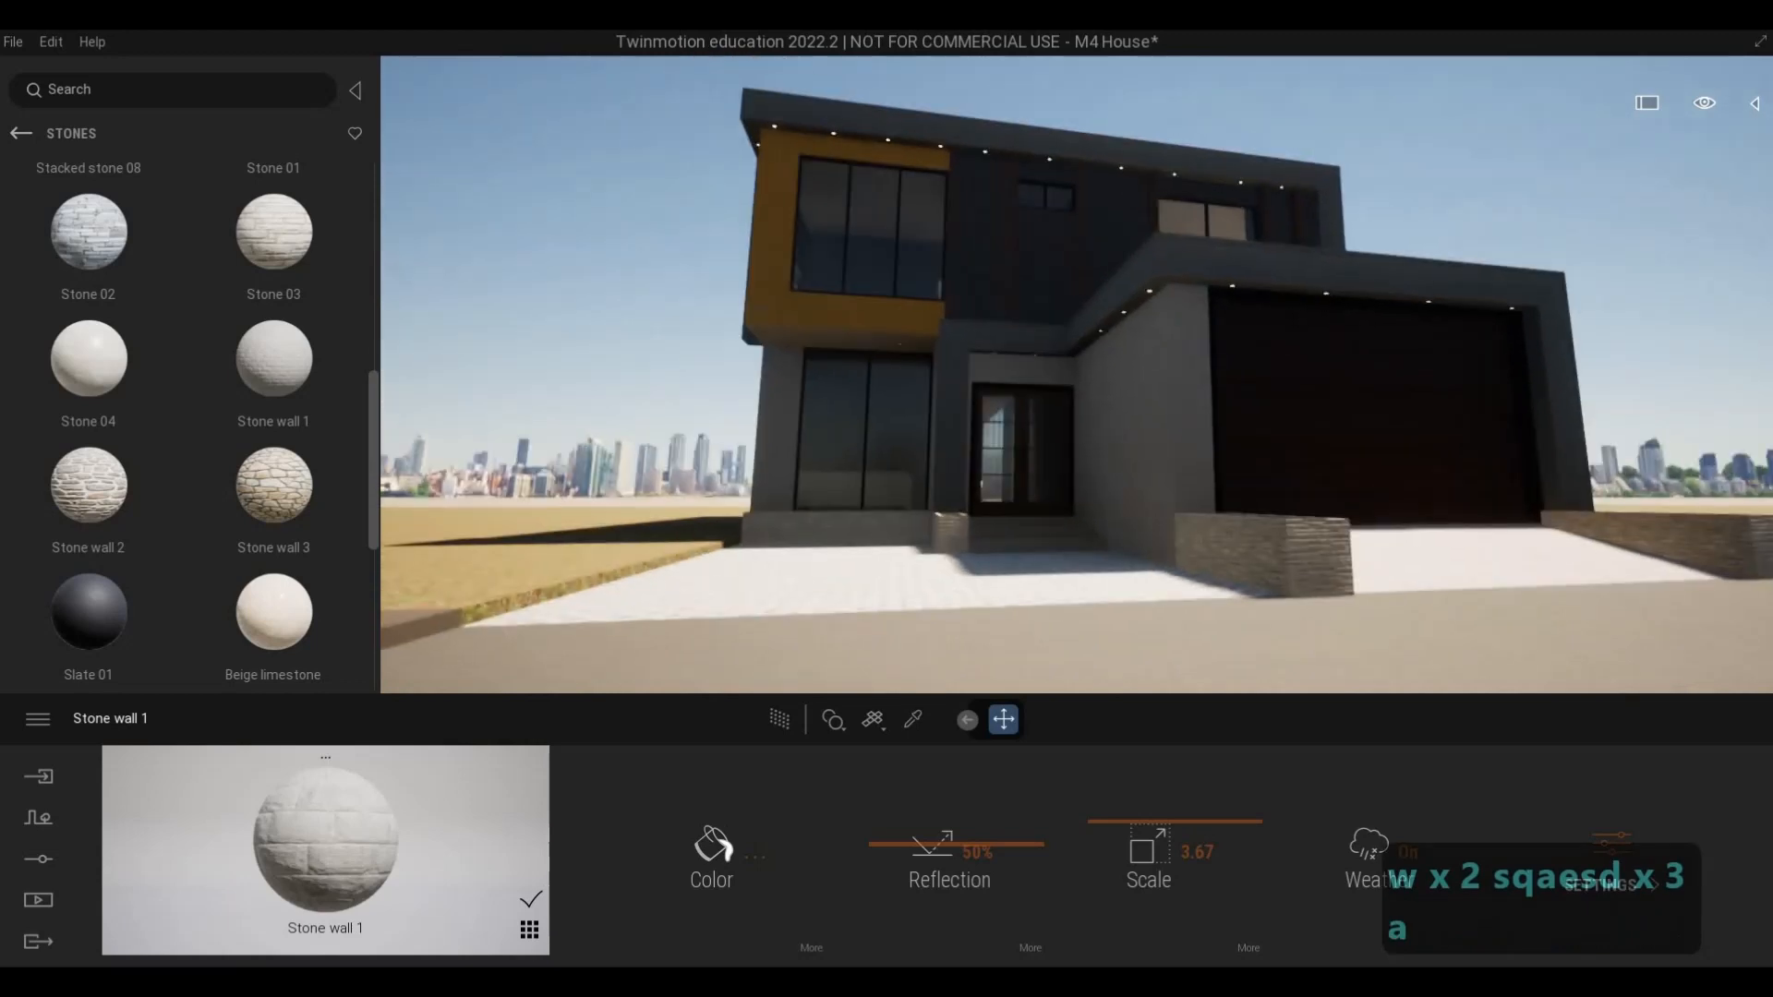
pyautogui.press('s')
pyautogui.press('q')
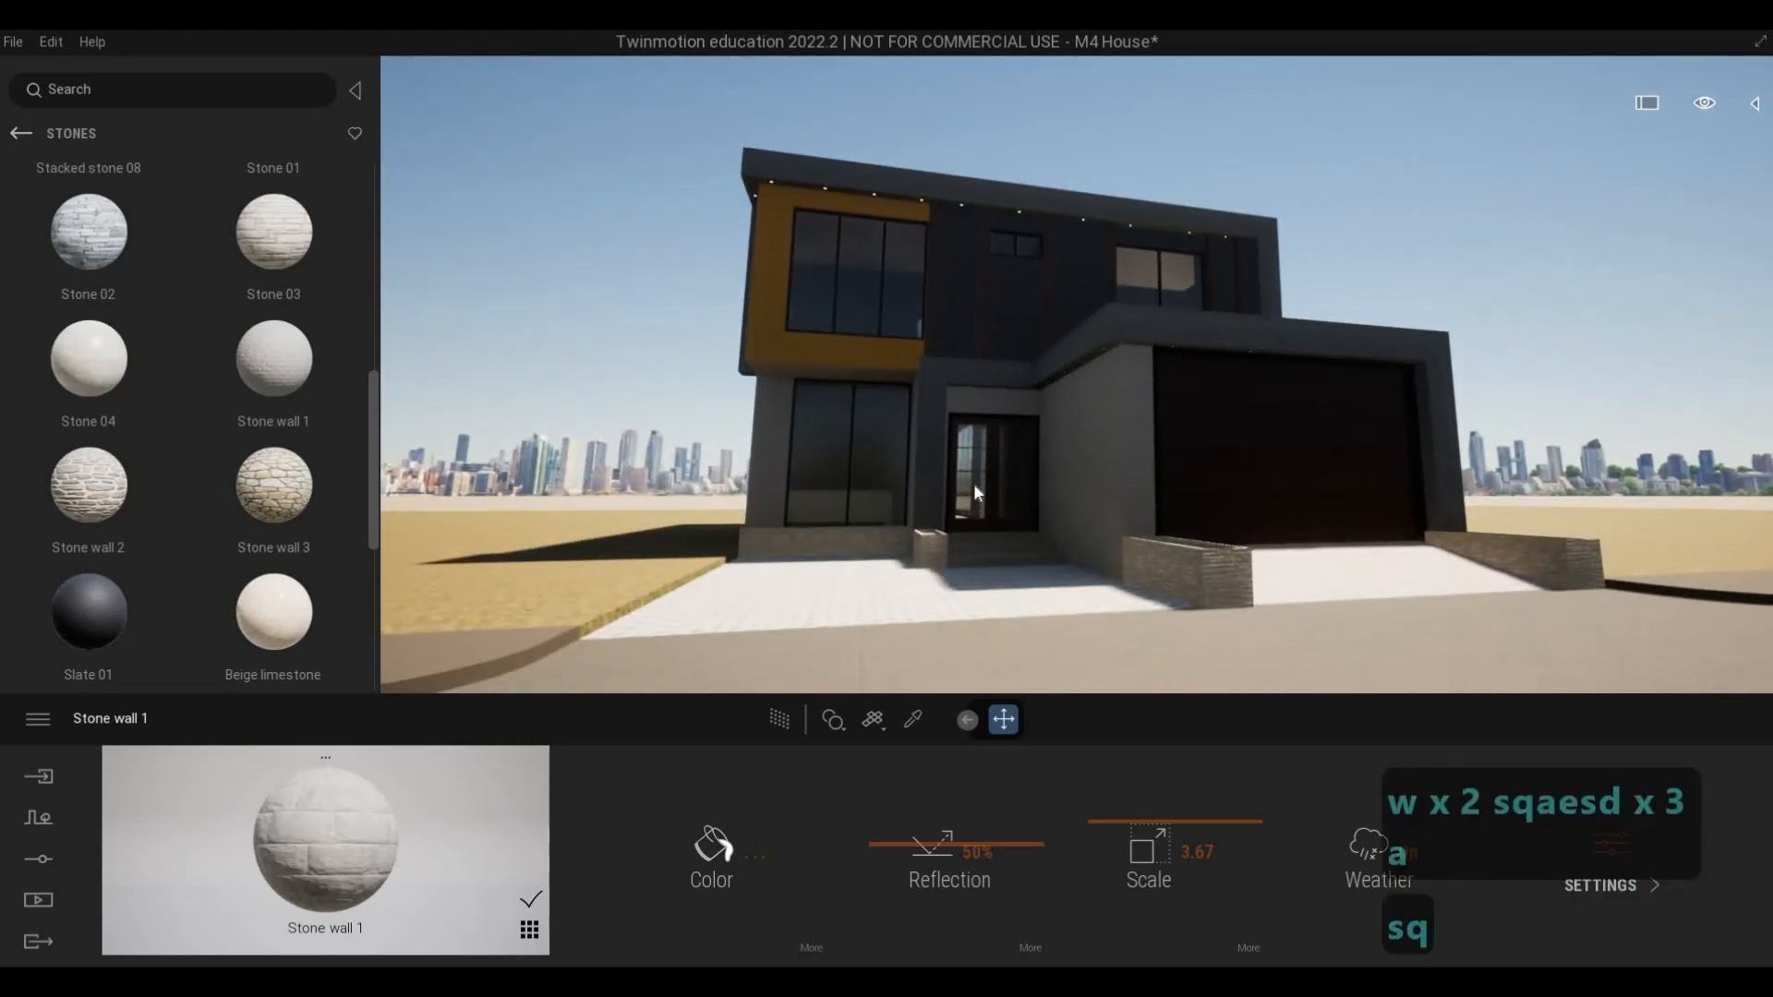